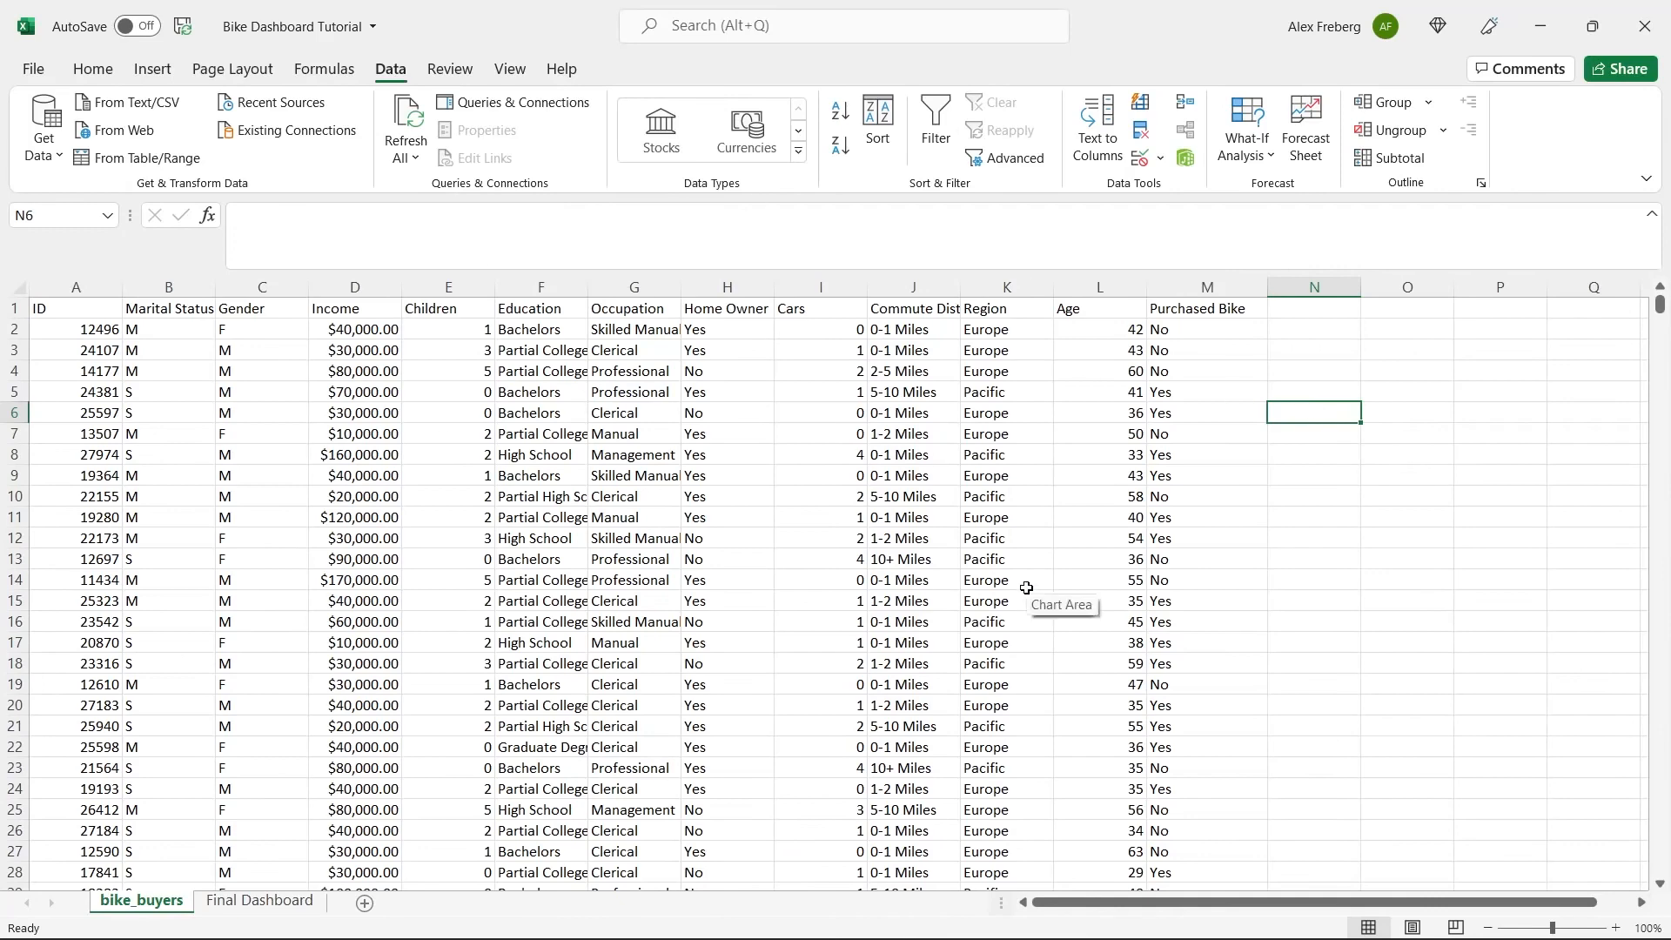
# Open the Final Dashboard sheet and try its Region slicer with North America, Europe and Pacific.
pyautogui.click(256, 902)
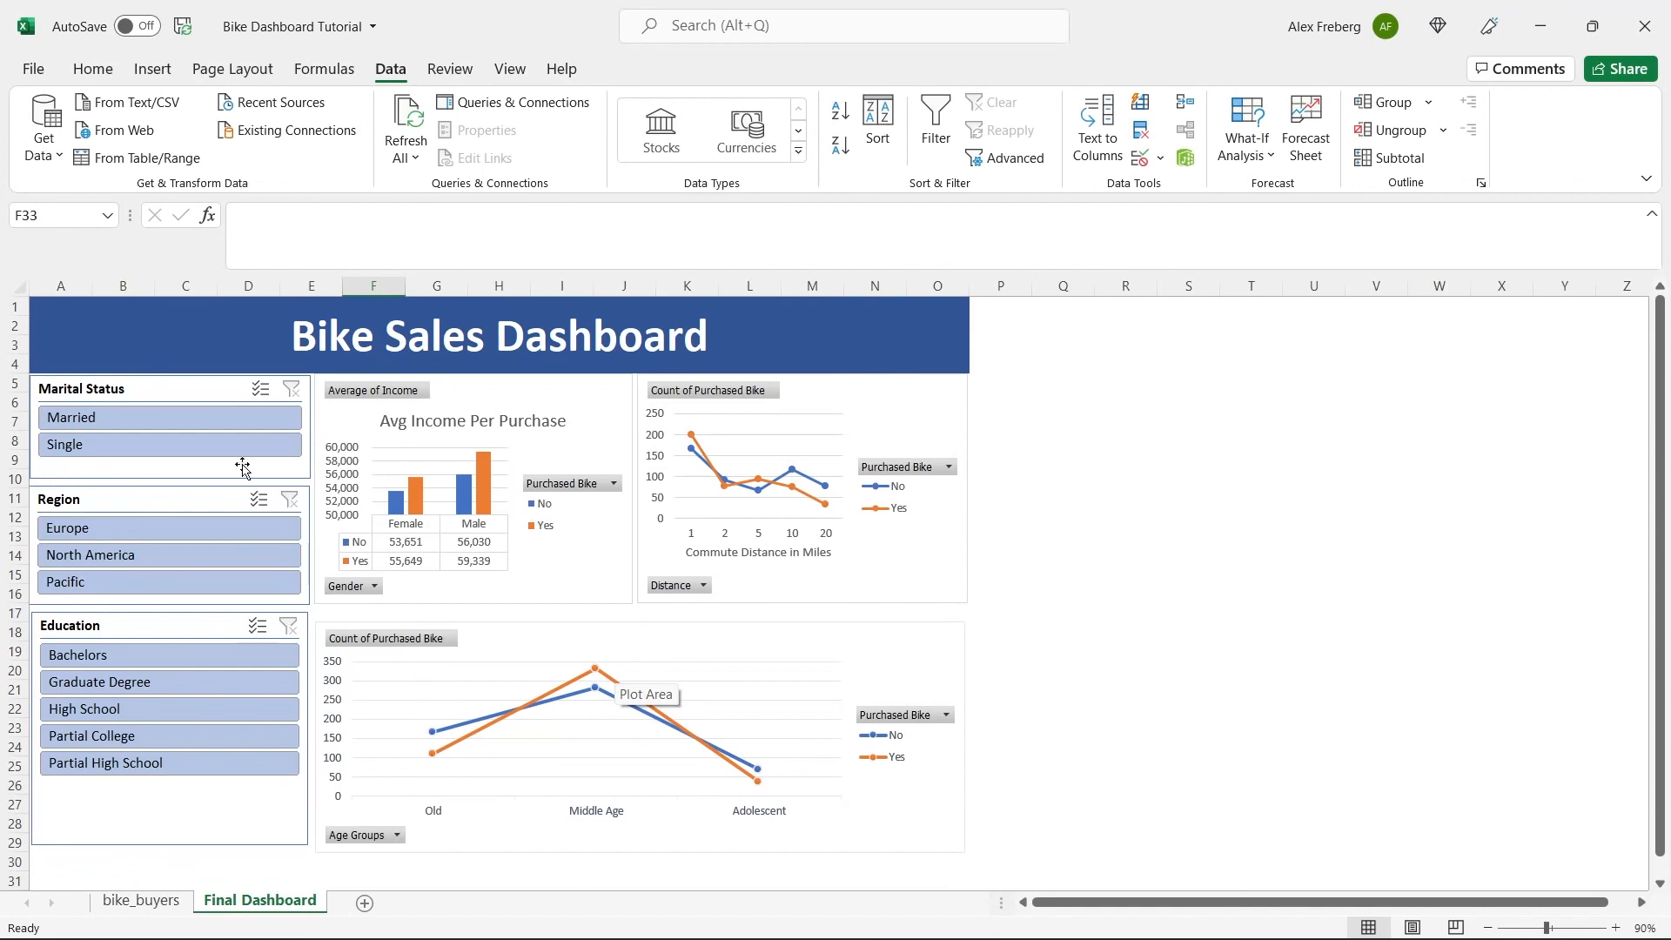
pyautogui.click(228, 544)
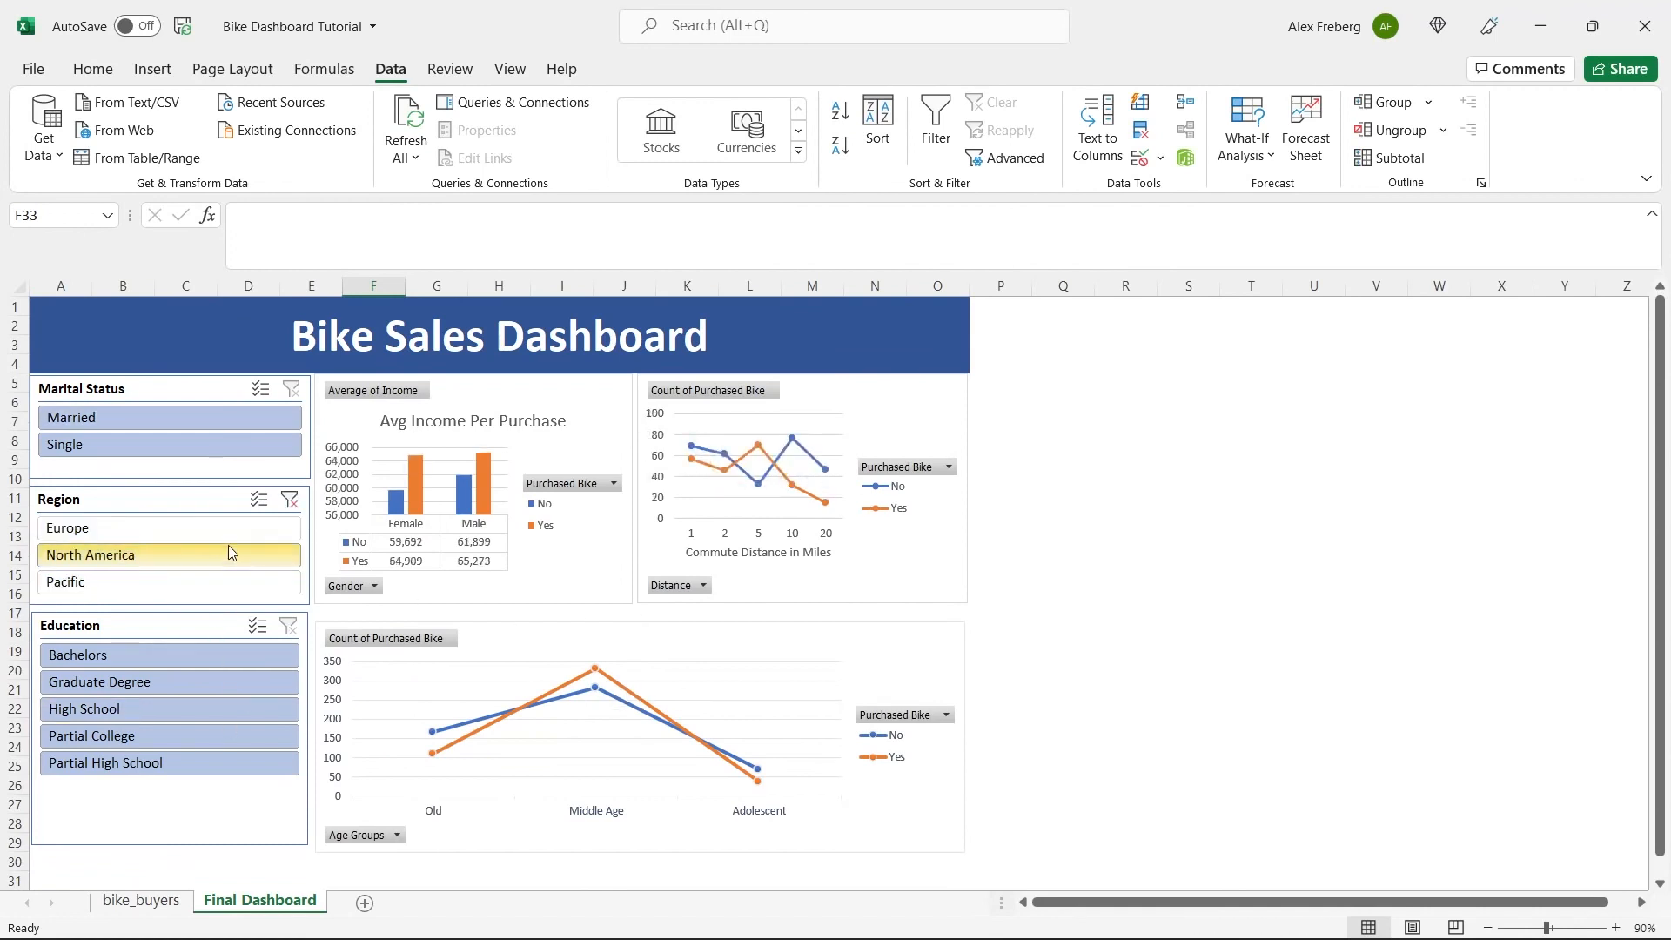
pyautogui.click(232, 531)
pyautogui.keyDown('ctrl'); pyautogui.click(228, 579); pyautogui.keyUp('ctrl')
pyautogui.click(228, 579)
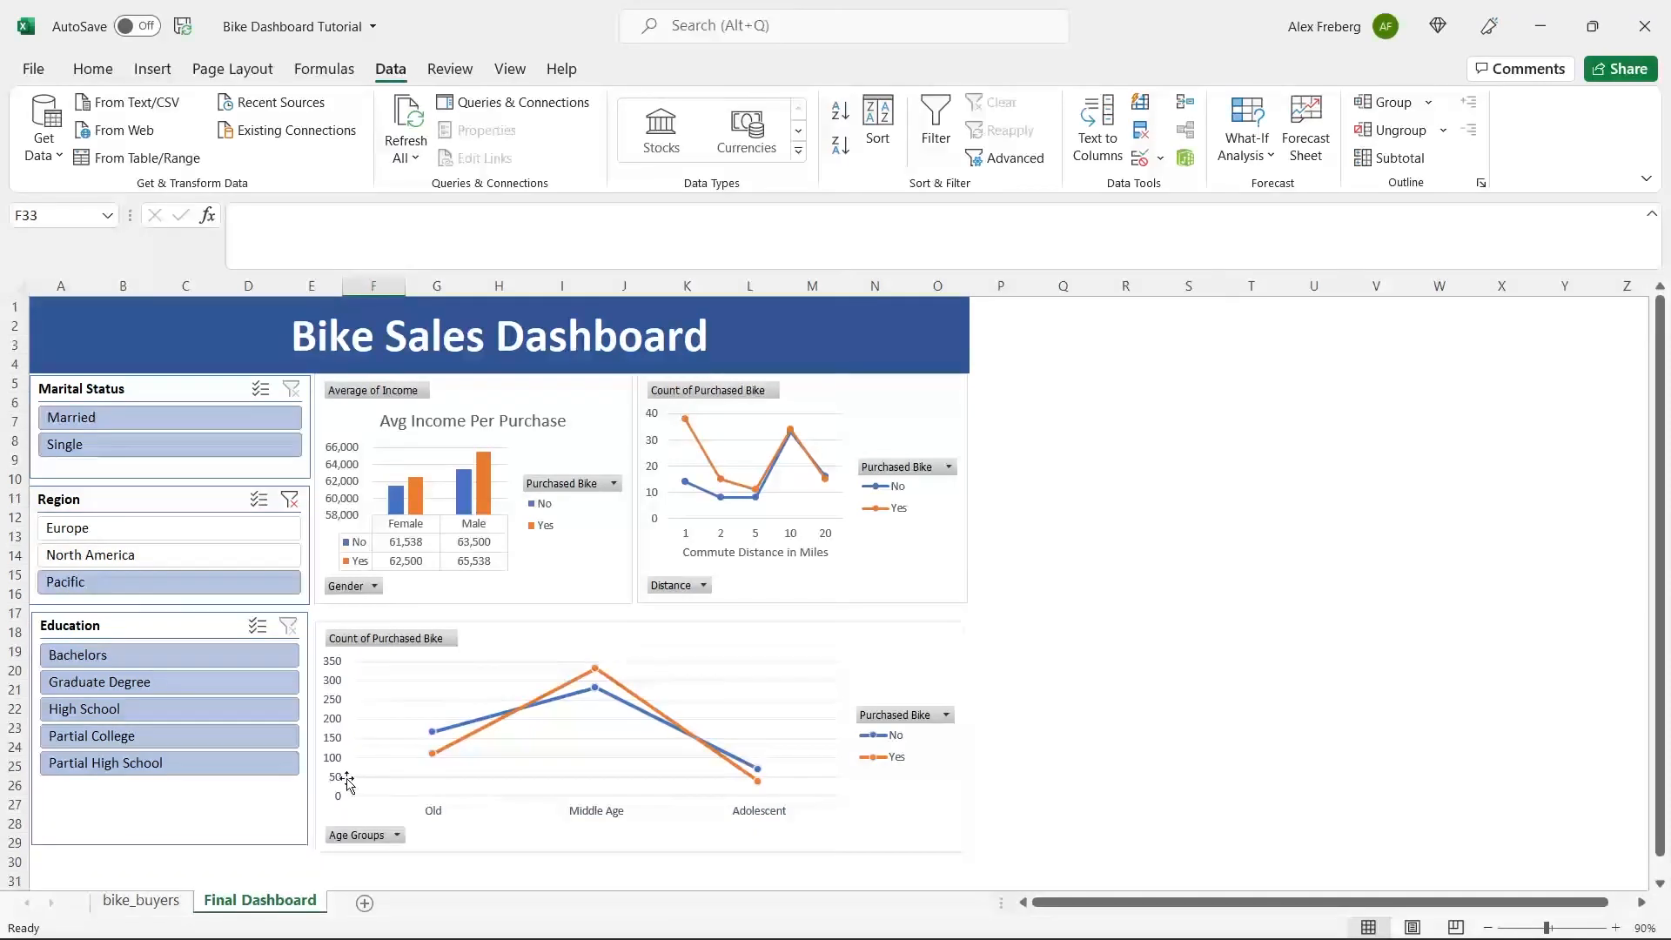
# Hide the Final Dashboard sheet.
pyautogui.click(157, 902)
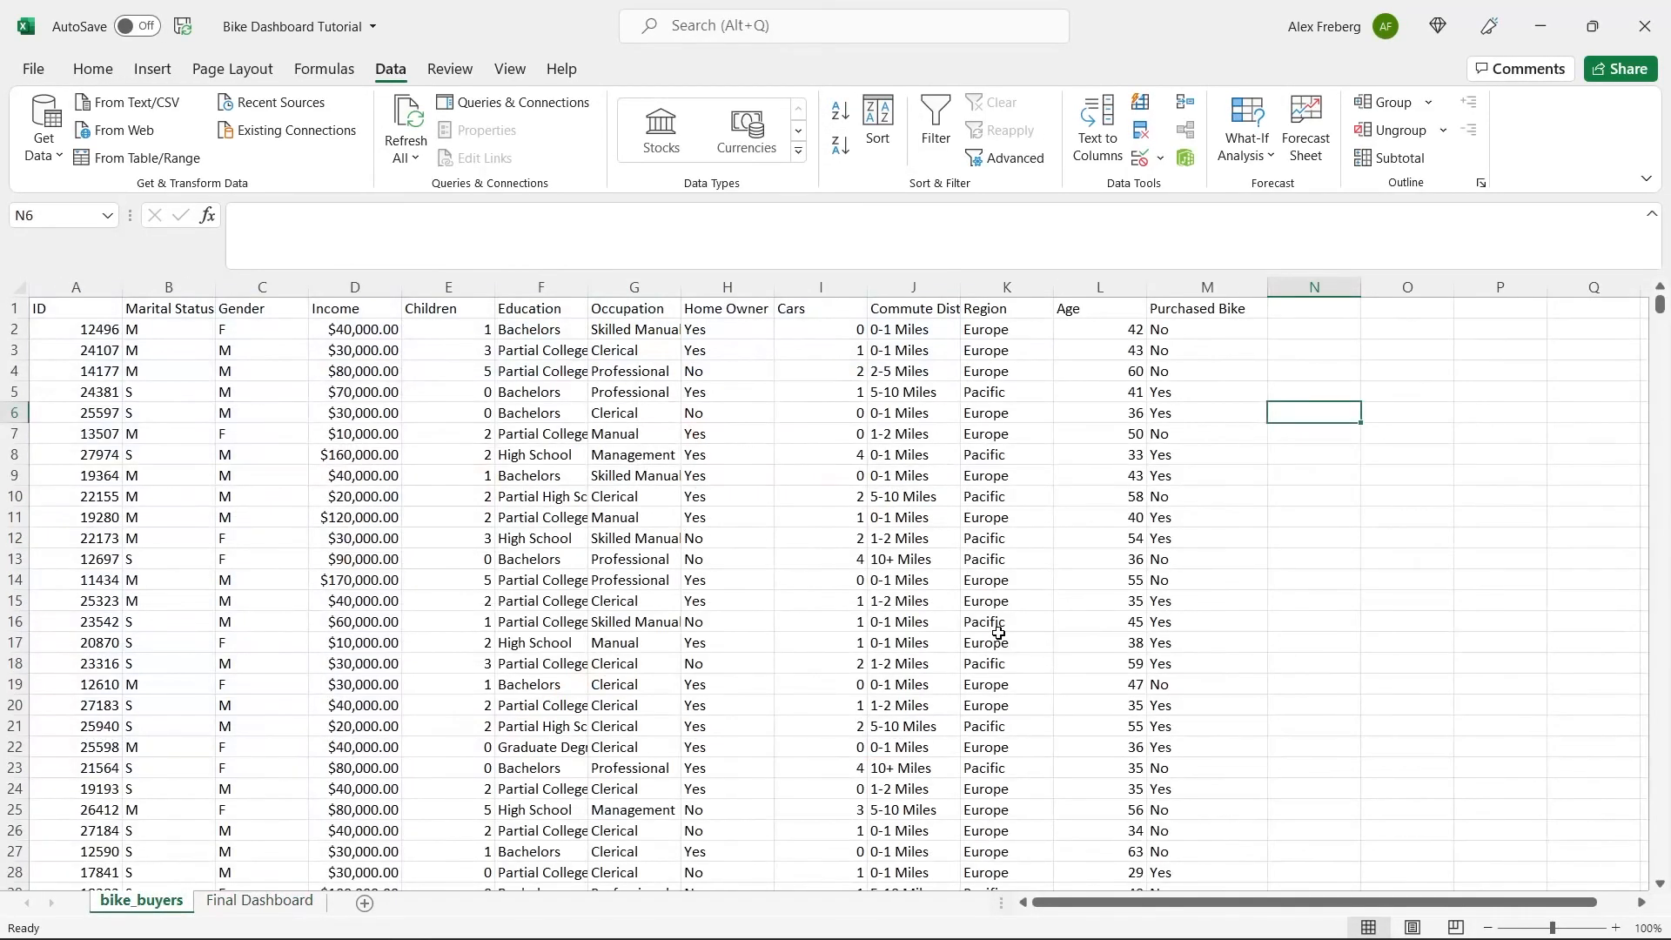
pyautogui.rightClick(272, 905)
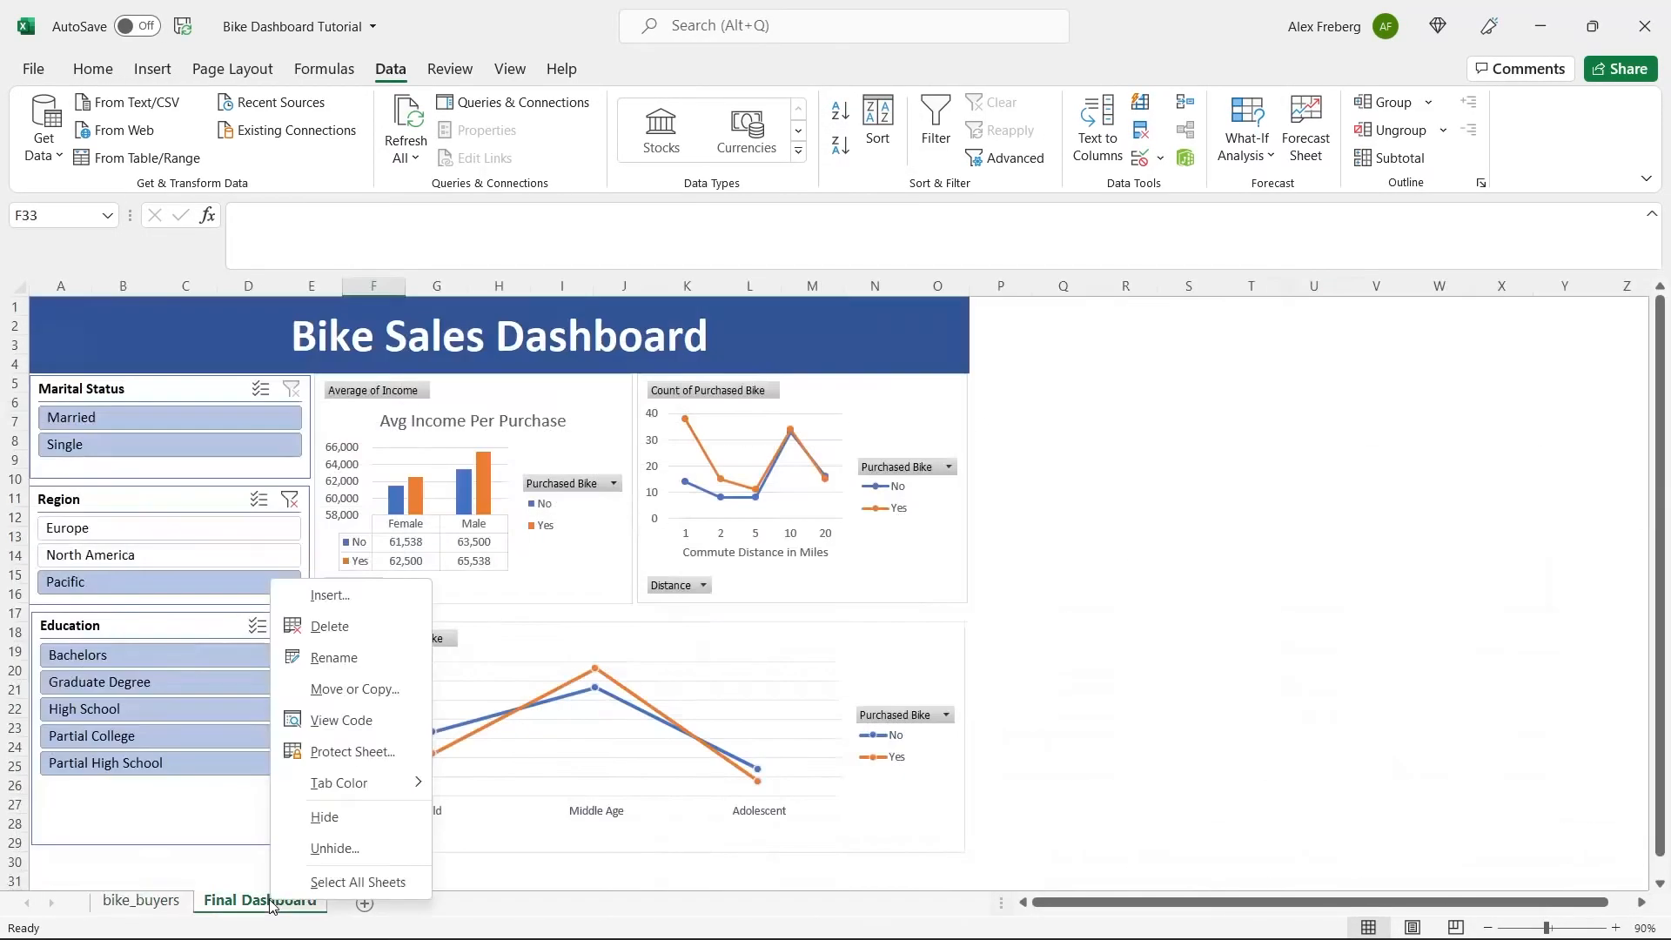
pyautogui.click(326, 817)
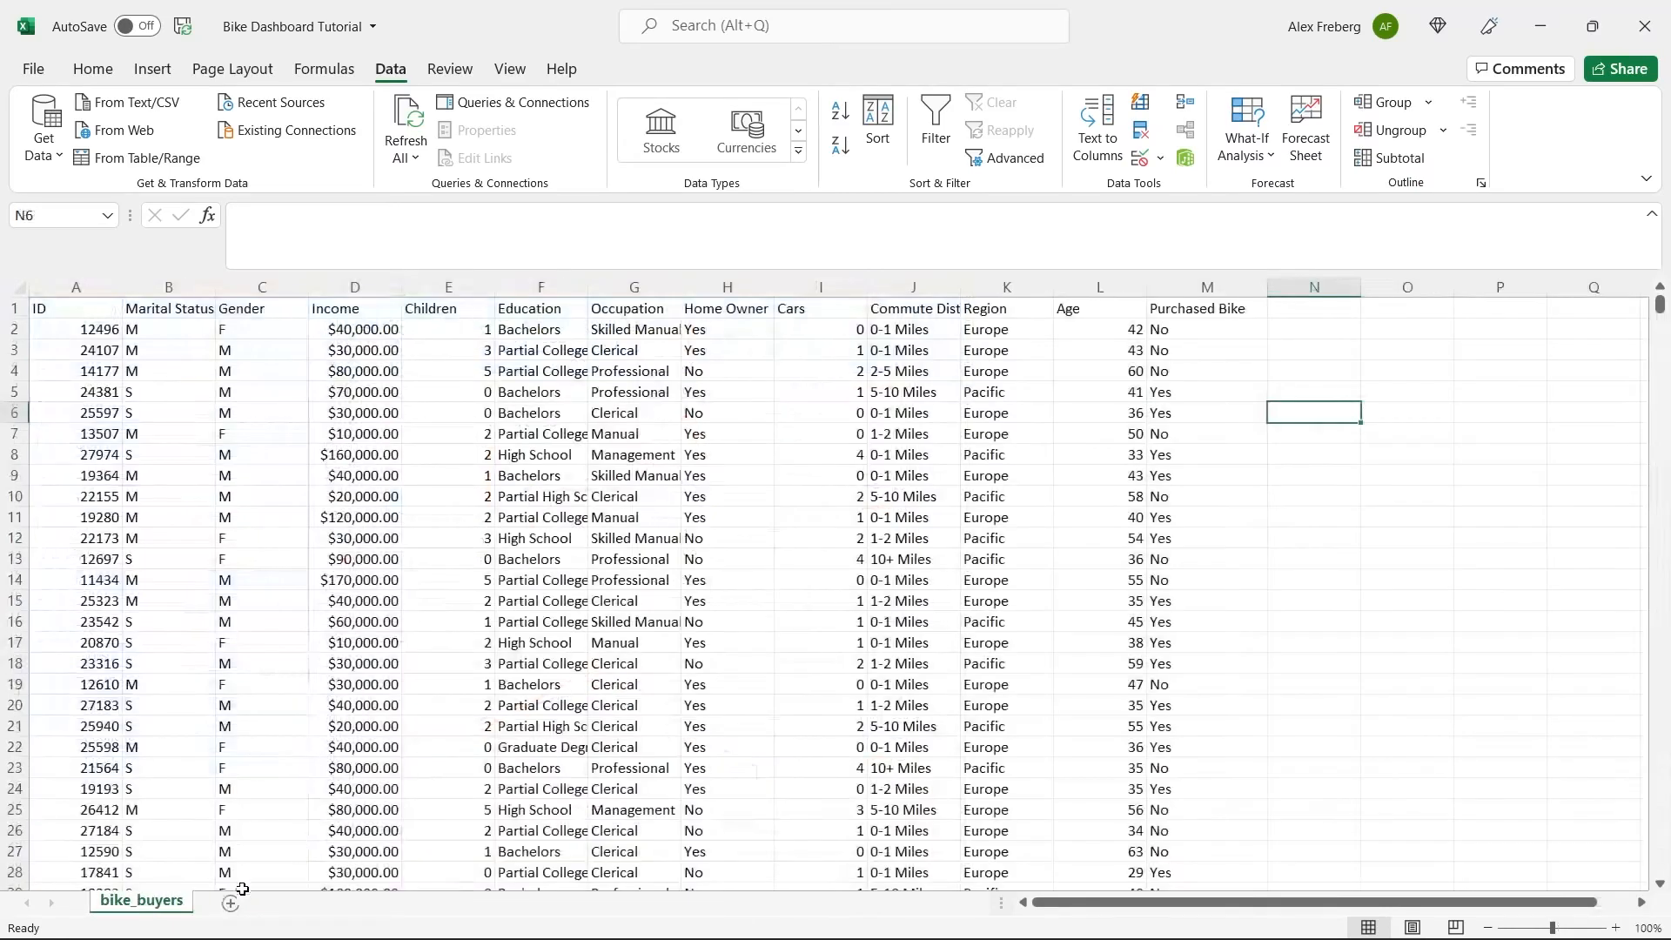
# Add a new worksheet after bike_buyers and name it Dashboard.
pyautogui.click(229, 902)
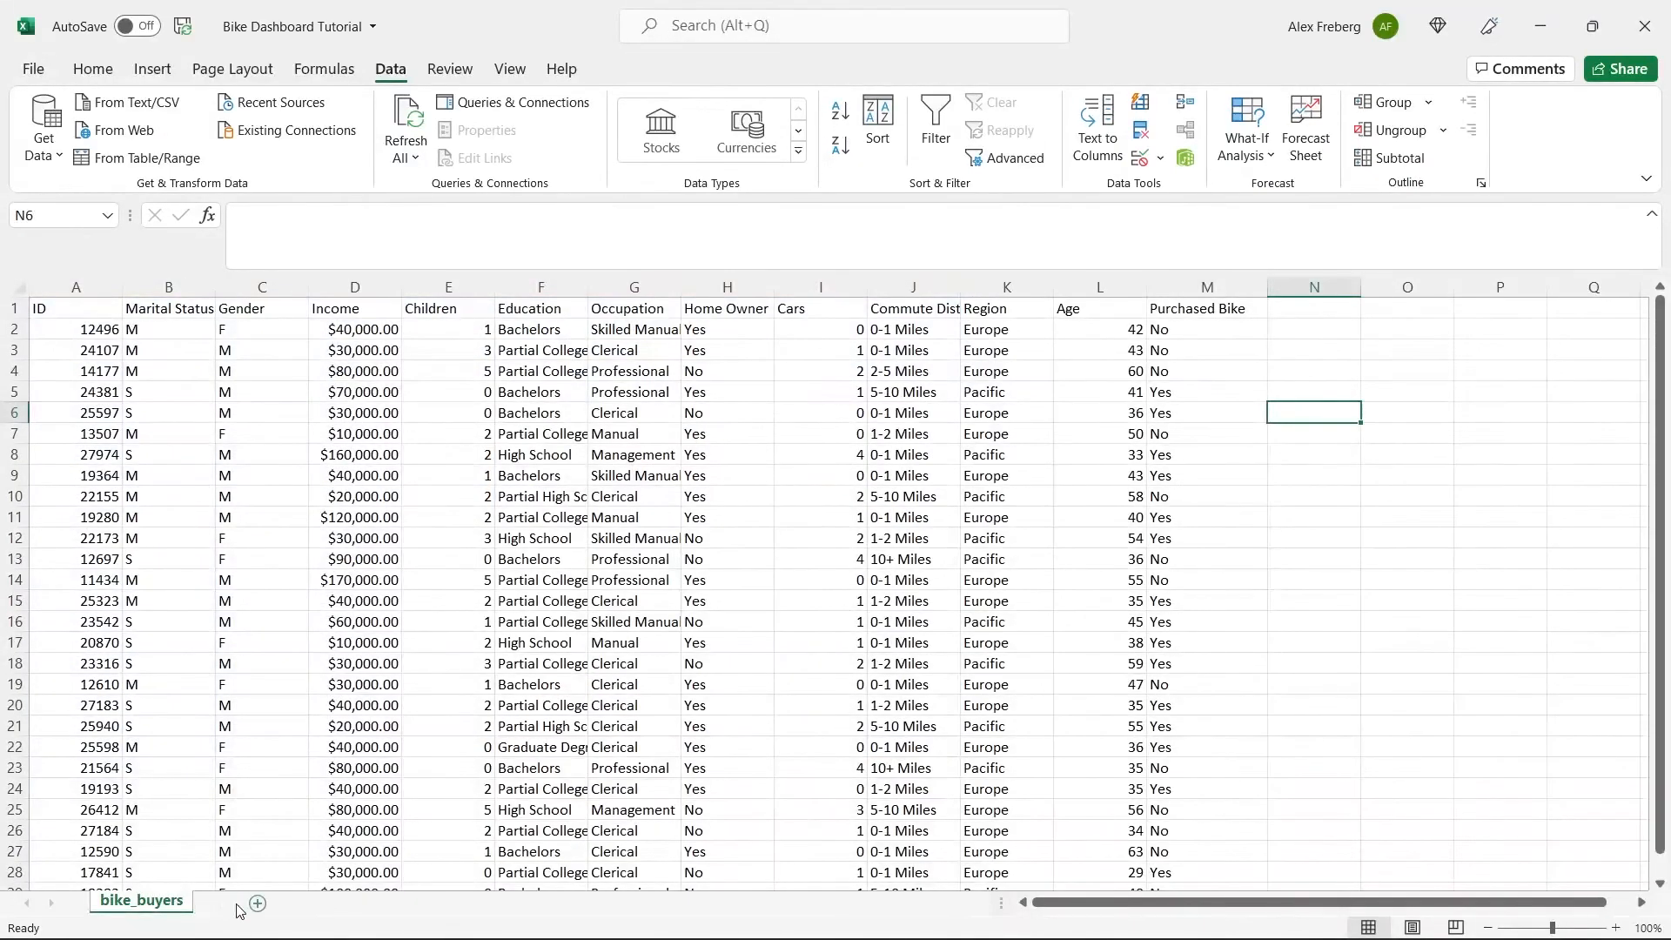
pyautogui.doubleClick(238, 909)
pyautogui.write('D')
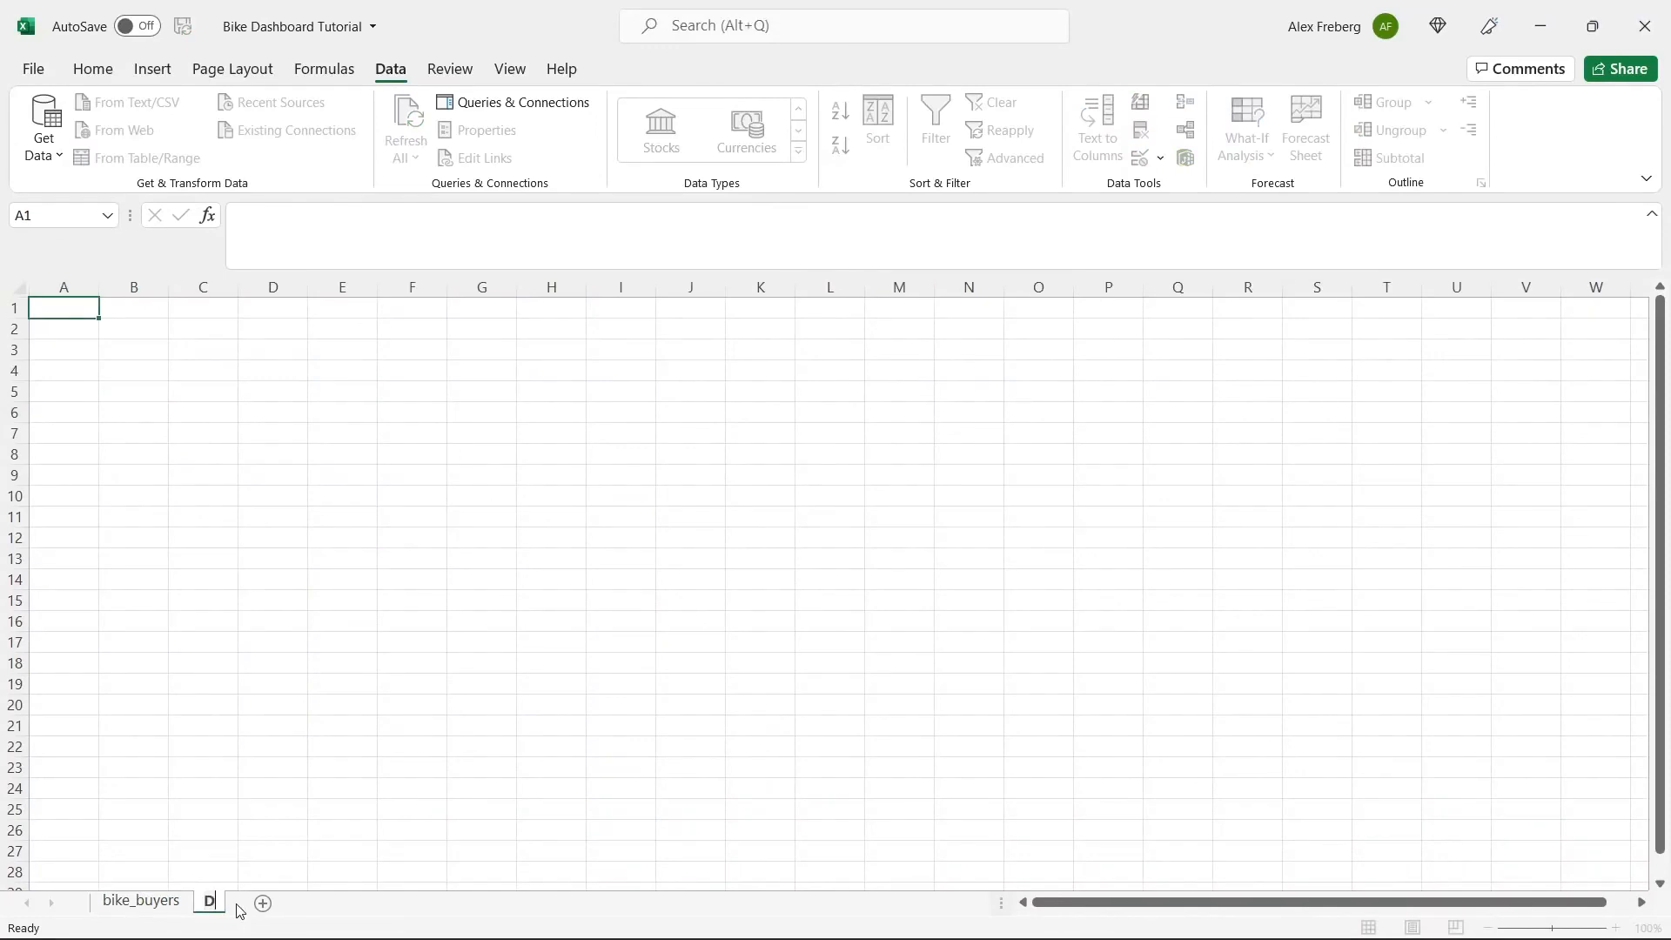
pyautogui.write('ashboard')
pyautogui.press('Return')
# Add another worksheet after Dashboard and name it Pivot Table.
pyautogui.click(329, 905)
pyautogui.write('Pivot')
pyautogui.doubleClick(329, 904)
pyautogui.write('Pivot Table')
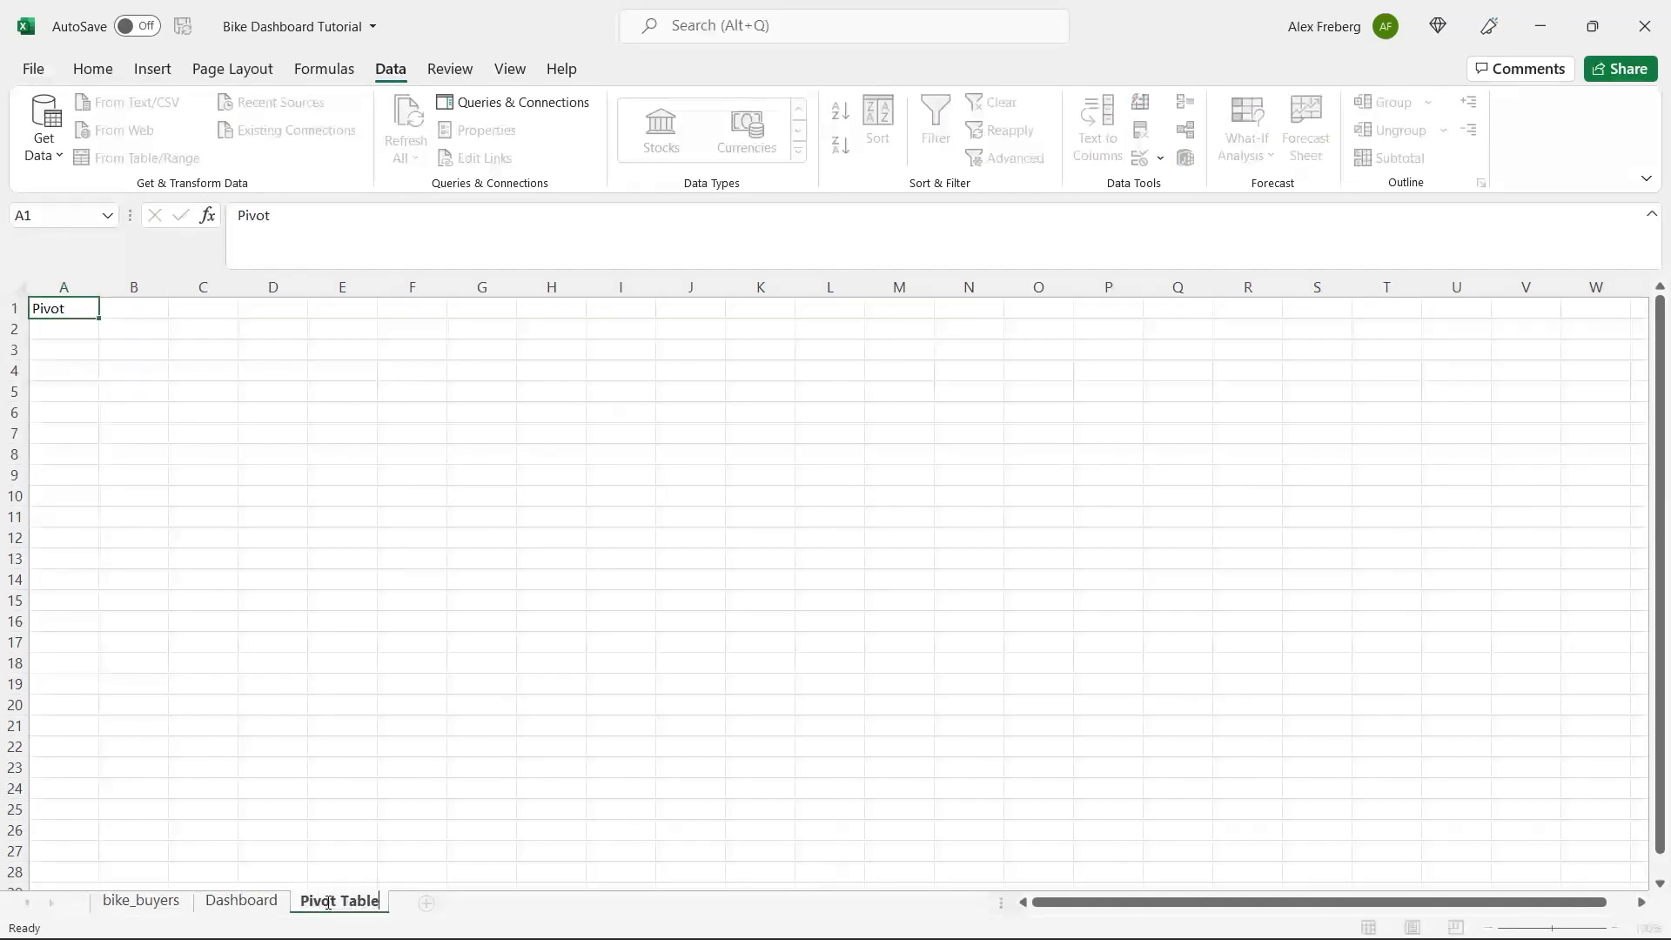
# Add a third new worksheet and name it Working Sheet.
pyautogui.click(426, 903)
pyautogui.doubleClick(429, 903)
pyautogui.write('Working Sheet')
pyautogui.click(423, 813)
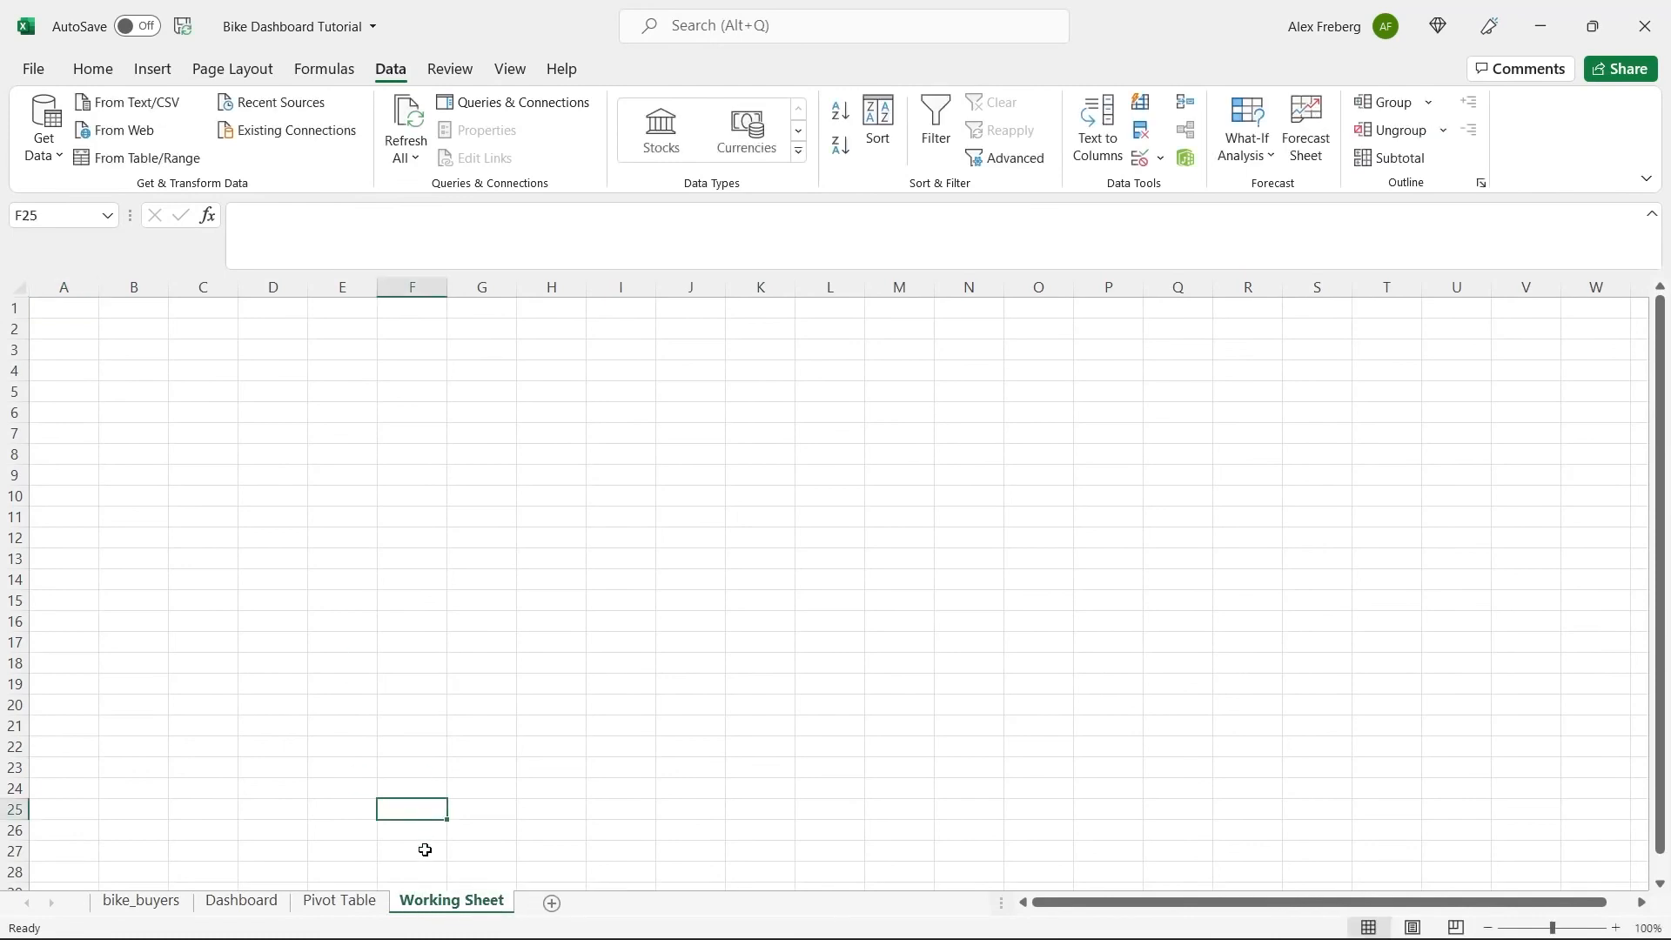
# Reorder the new sheets after bike_buyers as Working Sheet, Pivot Table, Dashboard.
pyautogui.moveTo(328, 909); pyautogui.dragTo(200, 905)
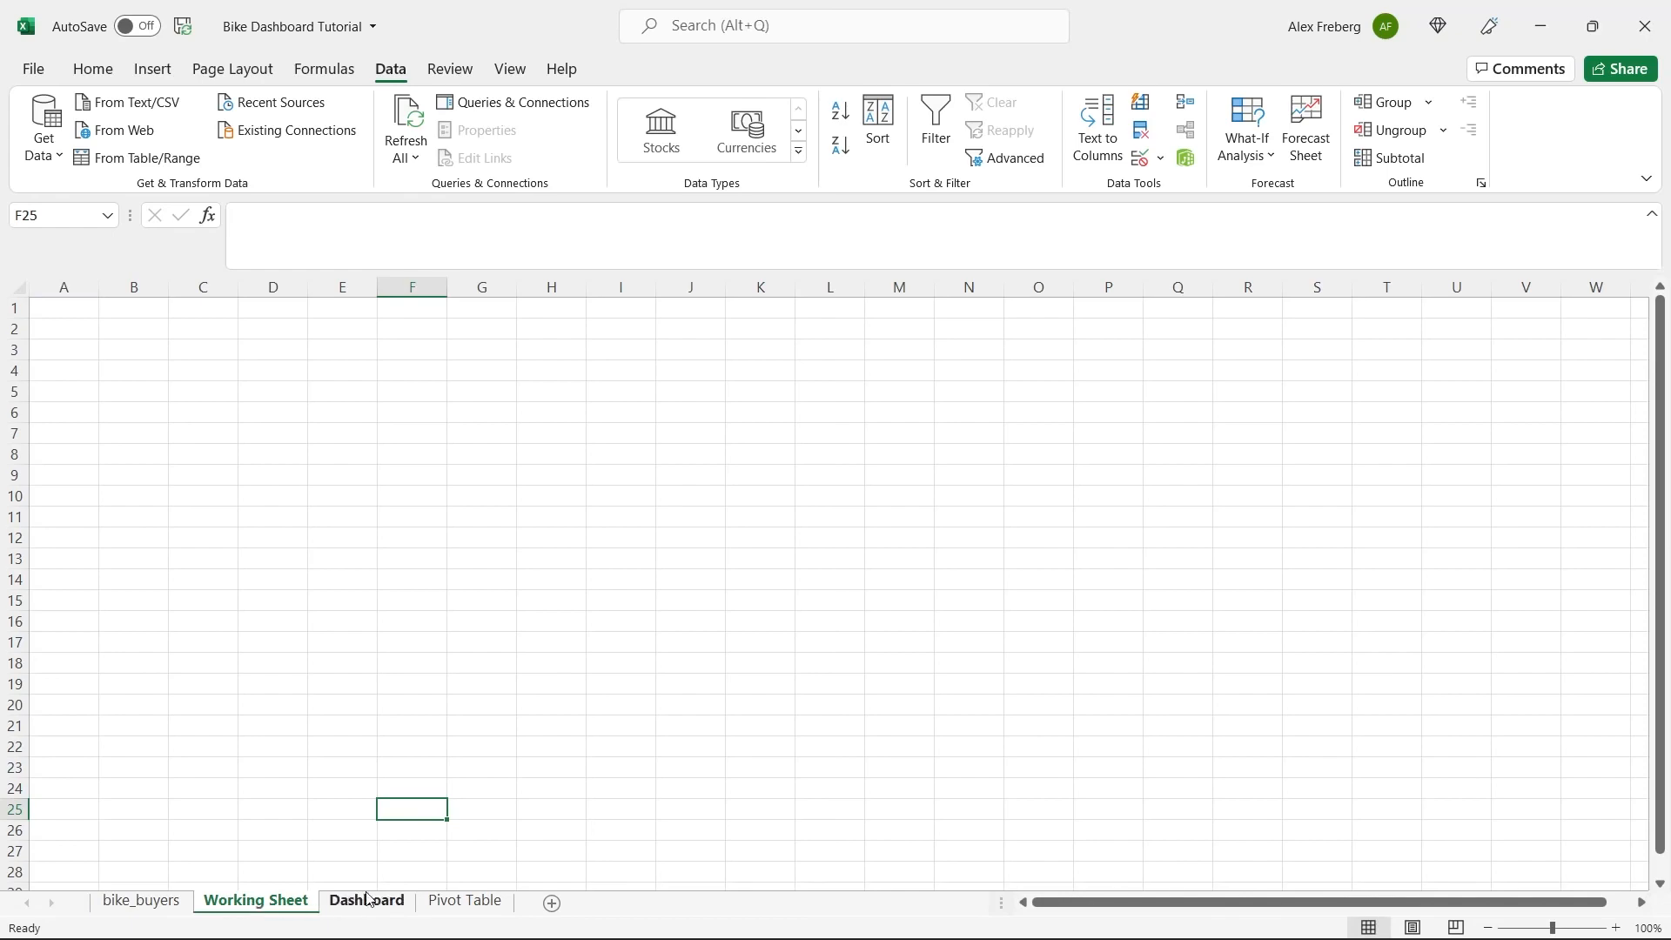
pyautogui.moveTo(478, 905); pyautogui.dragTo(343, 904)
# Copy all data from the bike_buyers sheet into Working Sheet and end the copy mode on bike_buyers.
pyautogui.click(155, 900)
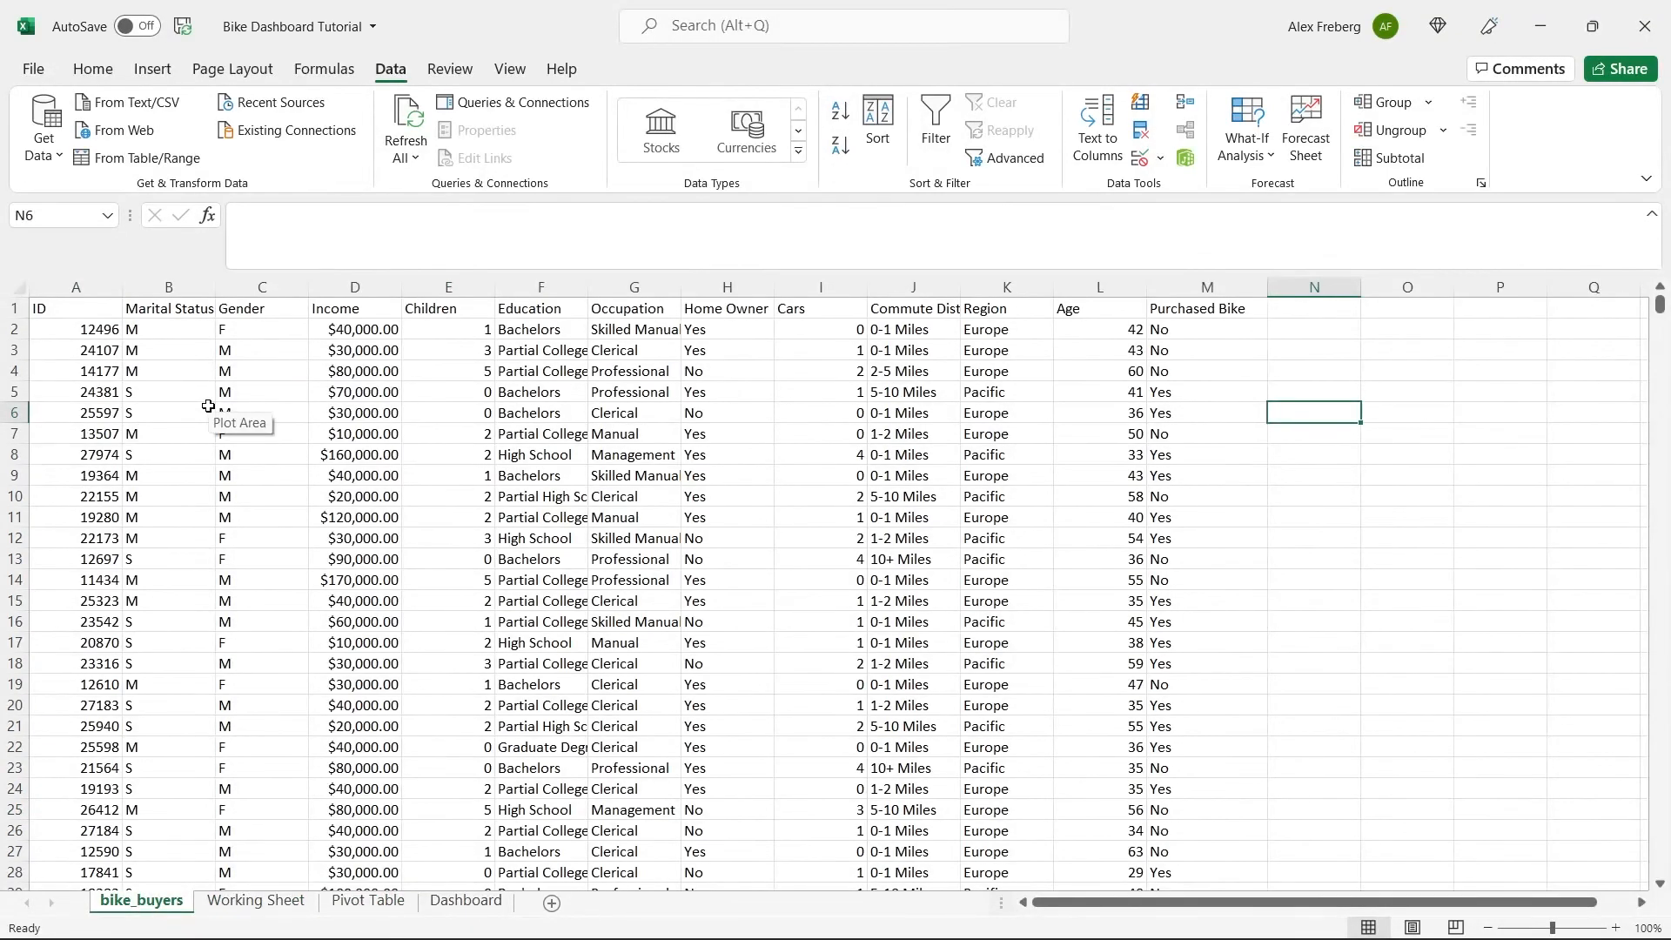
pyautogui.click(15, 286)
pyautogui.hotkey('ctrl', 'c')
pyautogui.hotkey('ctrl', 'pagedown')
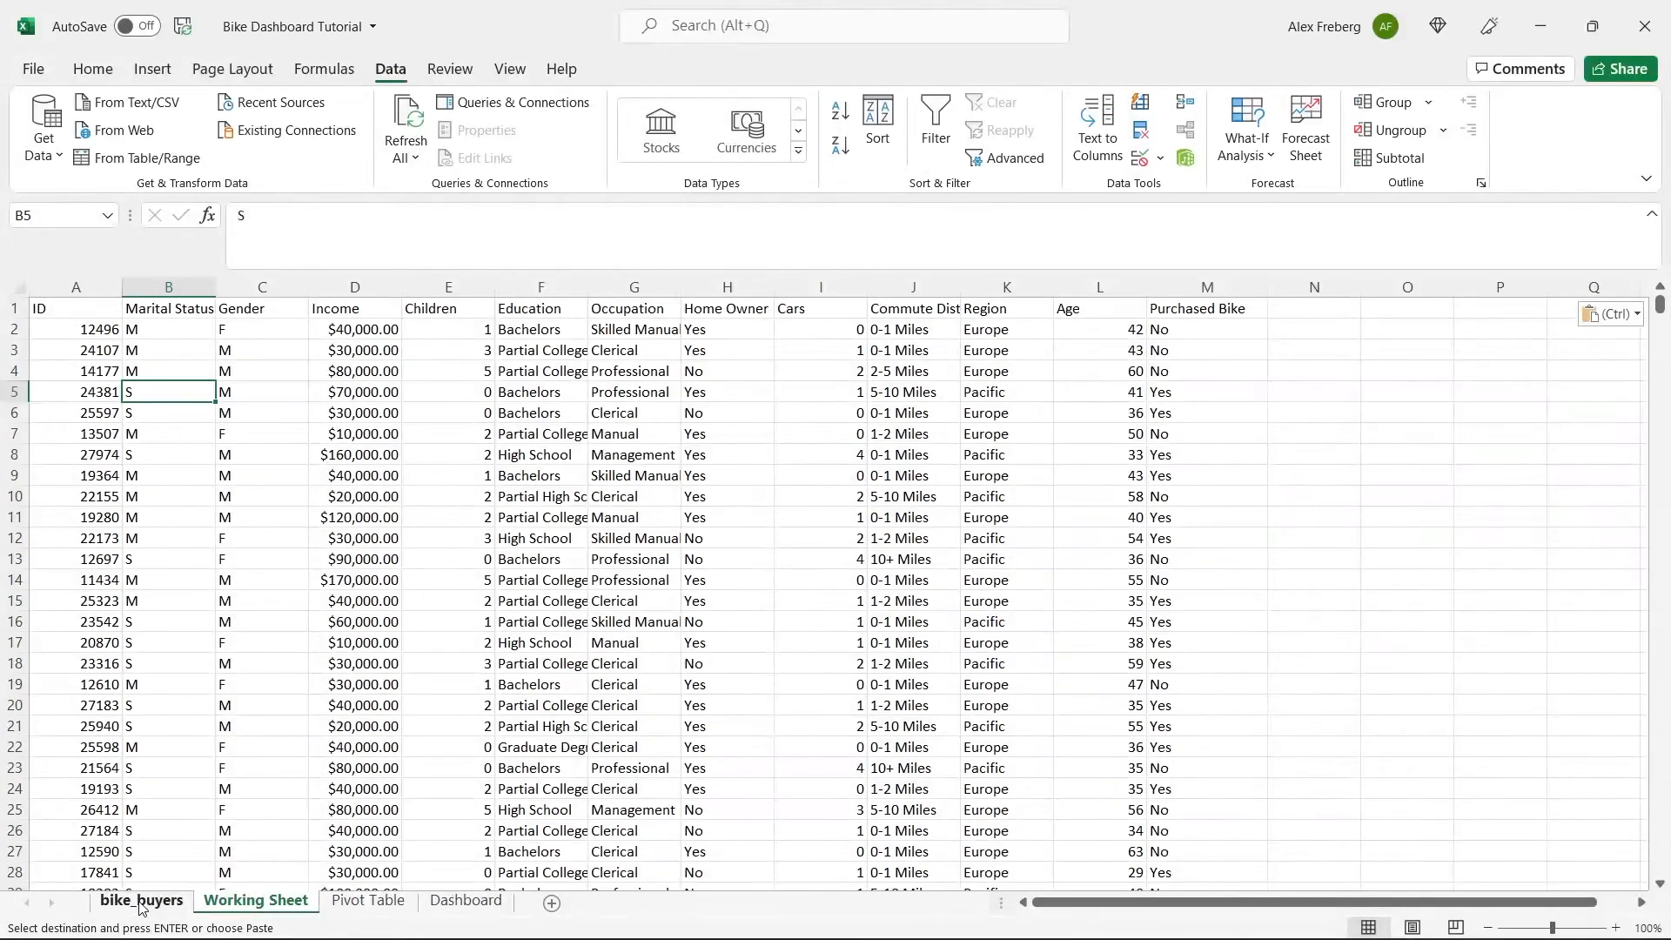
pyautogui.click(139, 903)
pyautogui.click(162, 641)
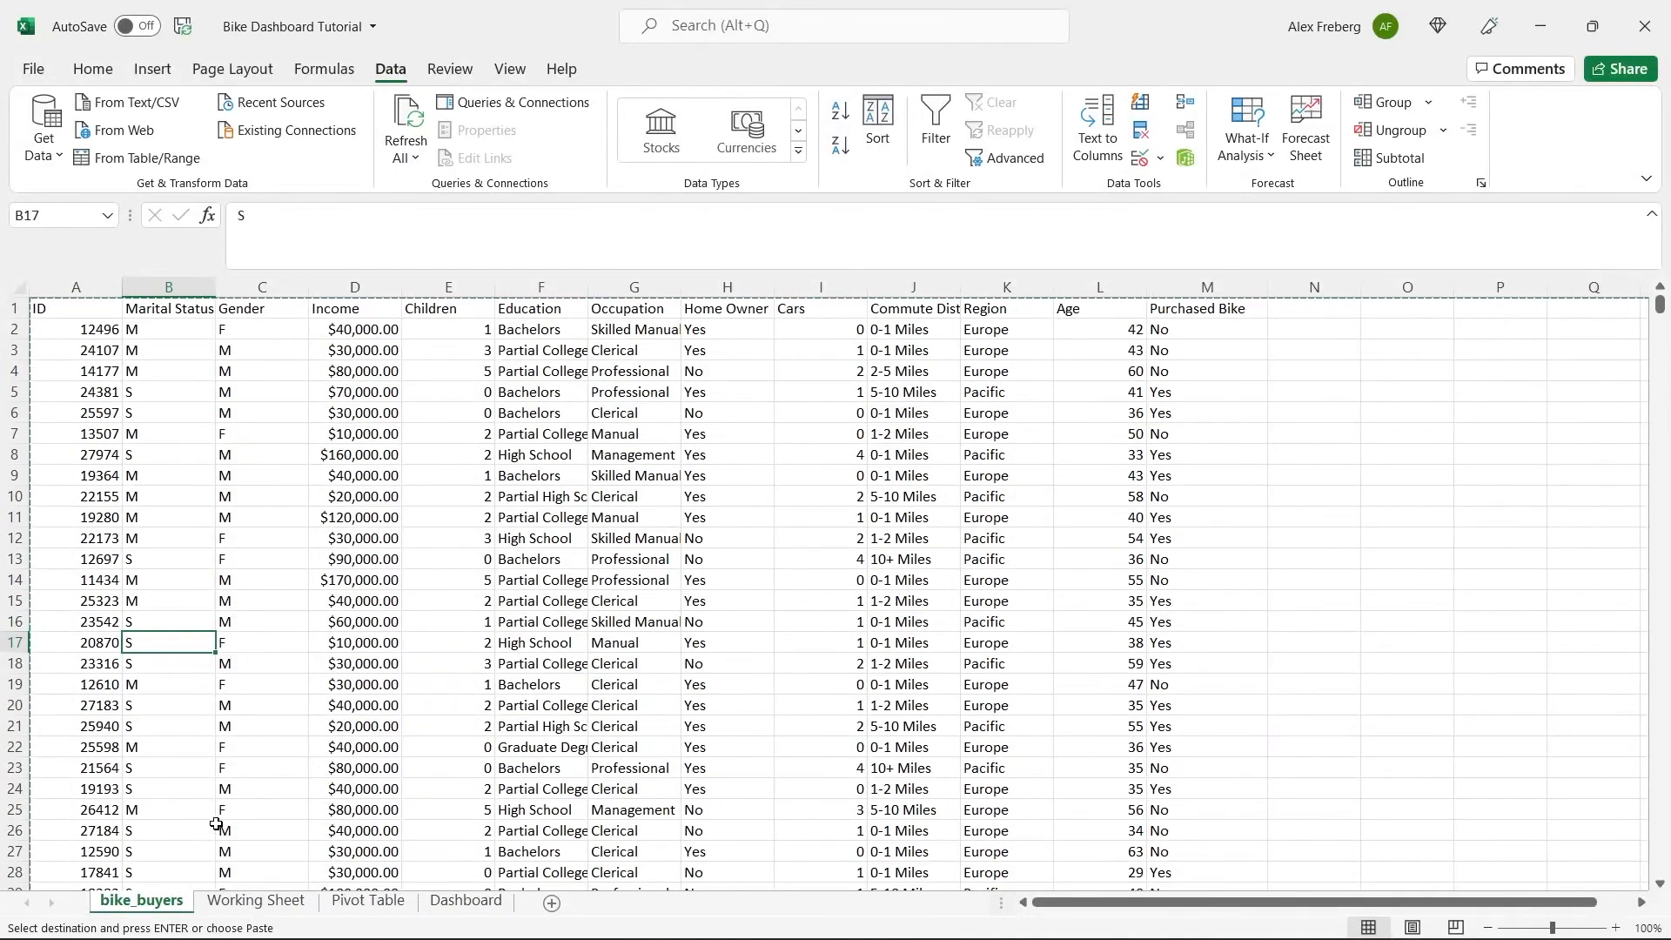
pyautogui.doubleClick(1314, 432)
pyautogui.click(1315, 414)
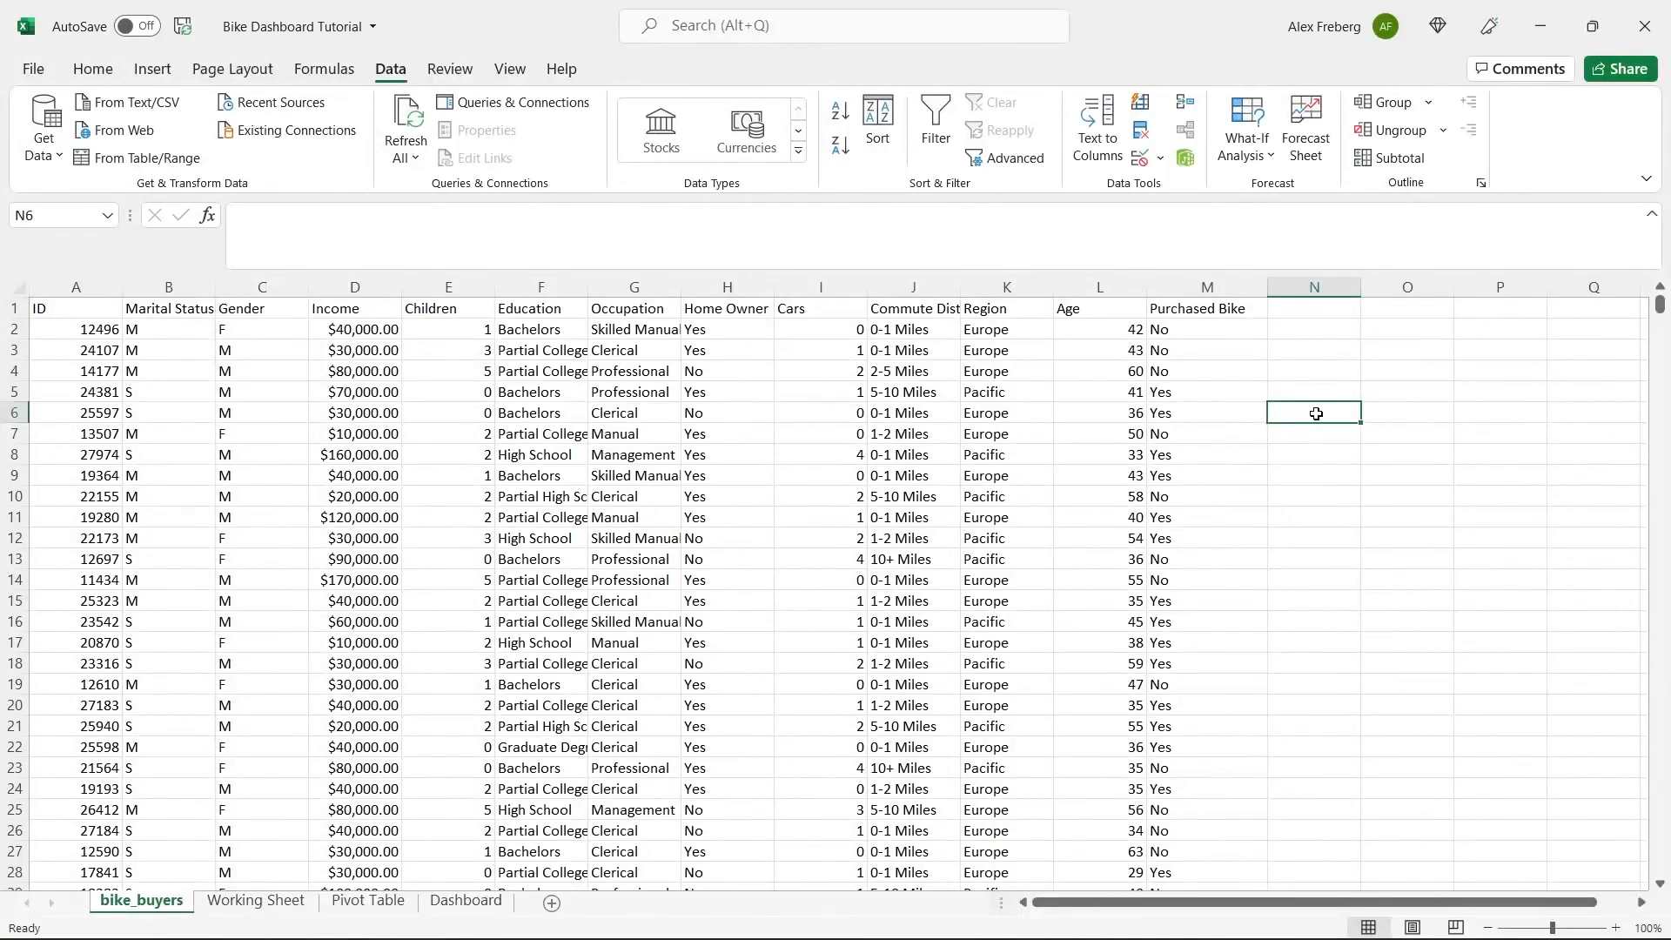
# Turn on header filters for the whole data set in Working Sheet.
pyautogui.click(261, 900)
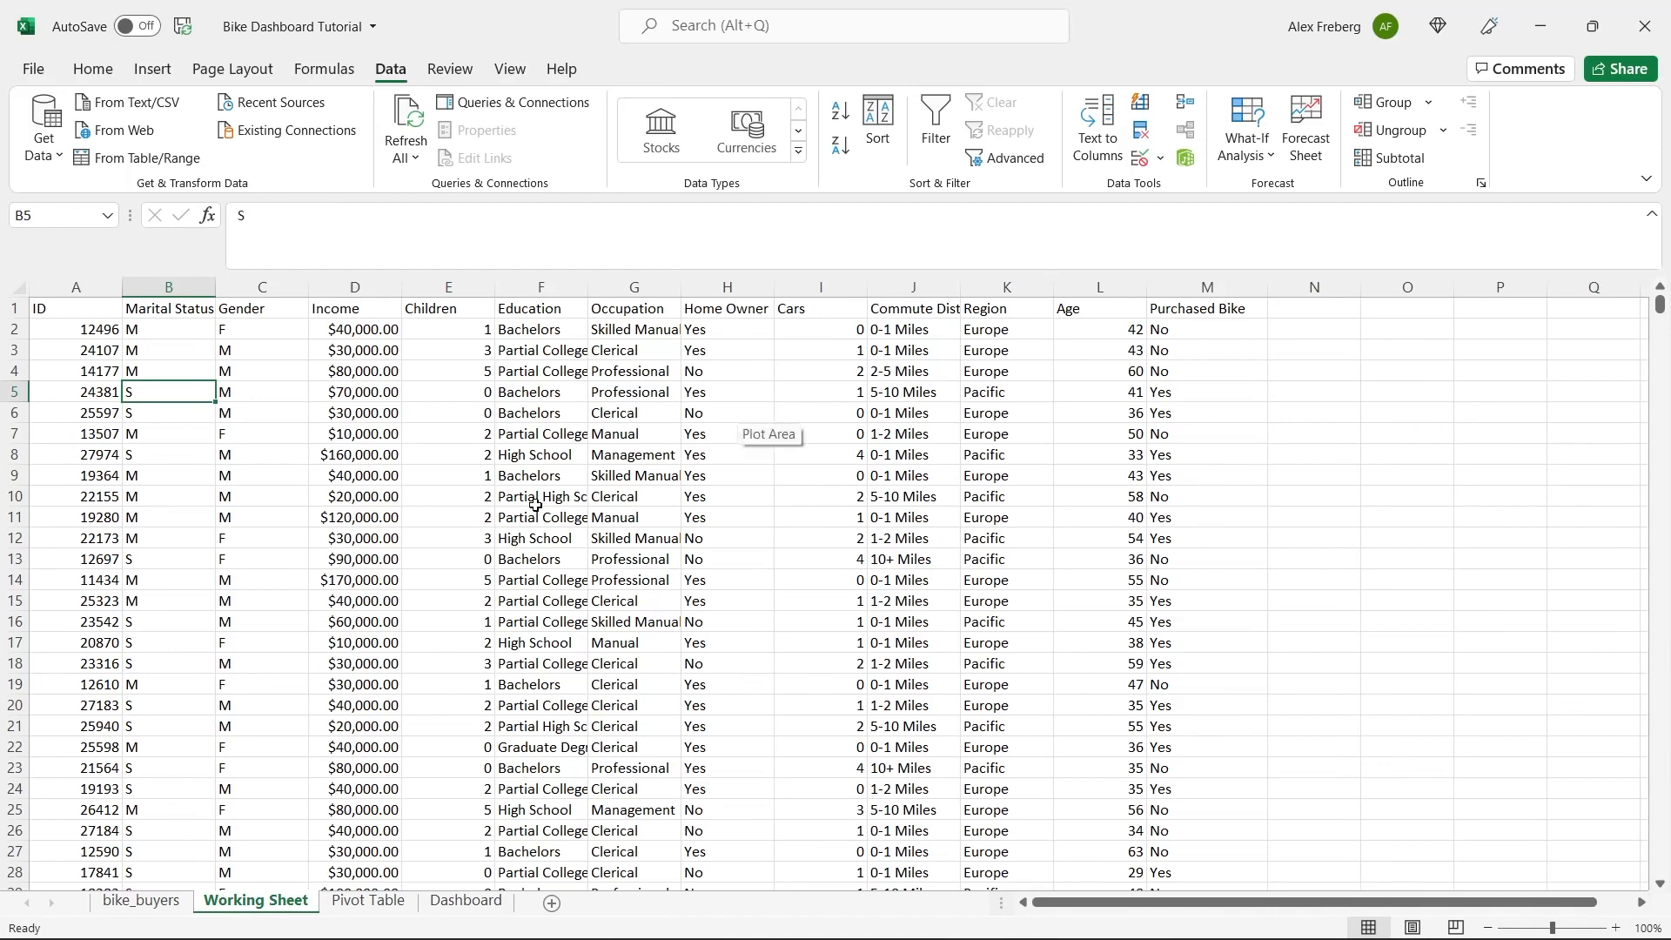
pyautogui.click(17, 281)
pyautogui.click(935, 128)
pyautogui.click(103, 338)
# Widen all columns of Working Sheet uniformly so the headings are readable.
pyautogui.click(15, 285)
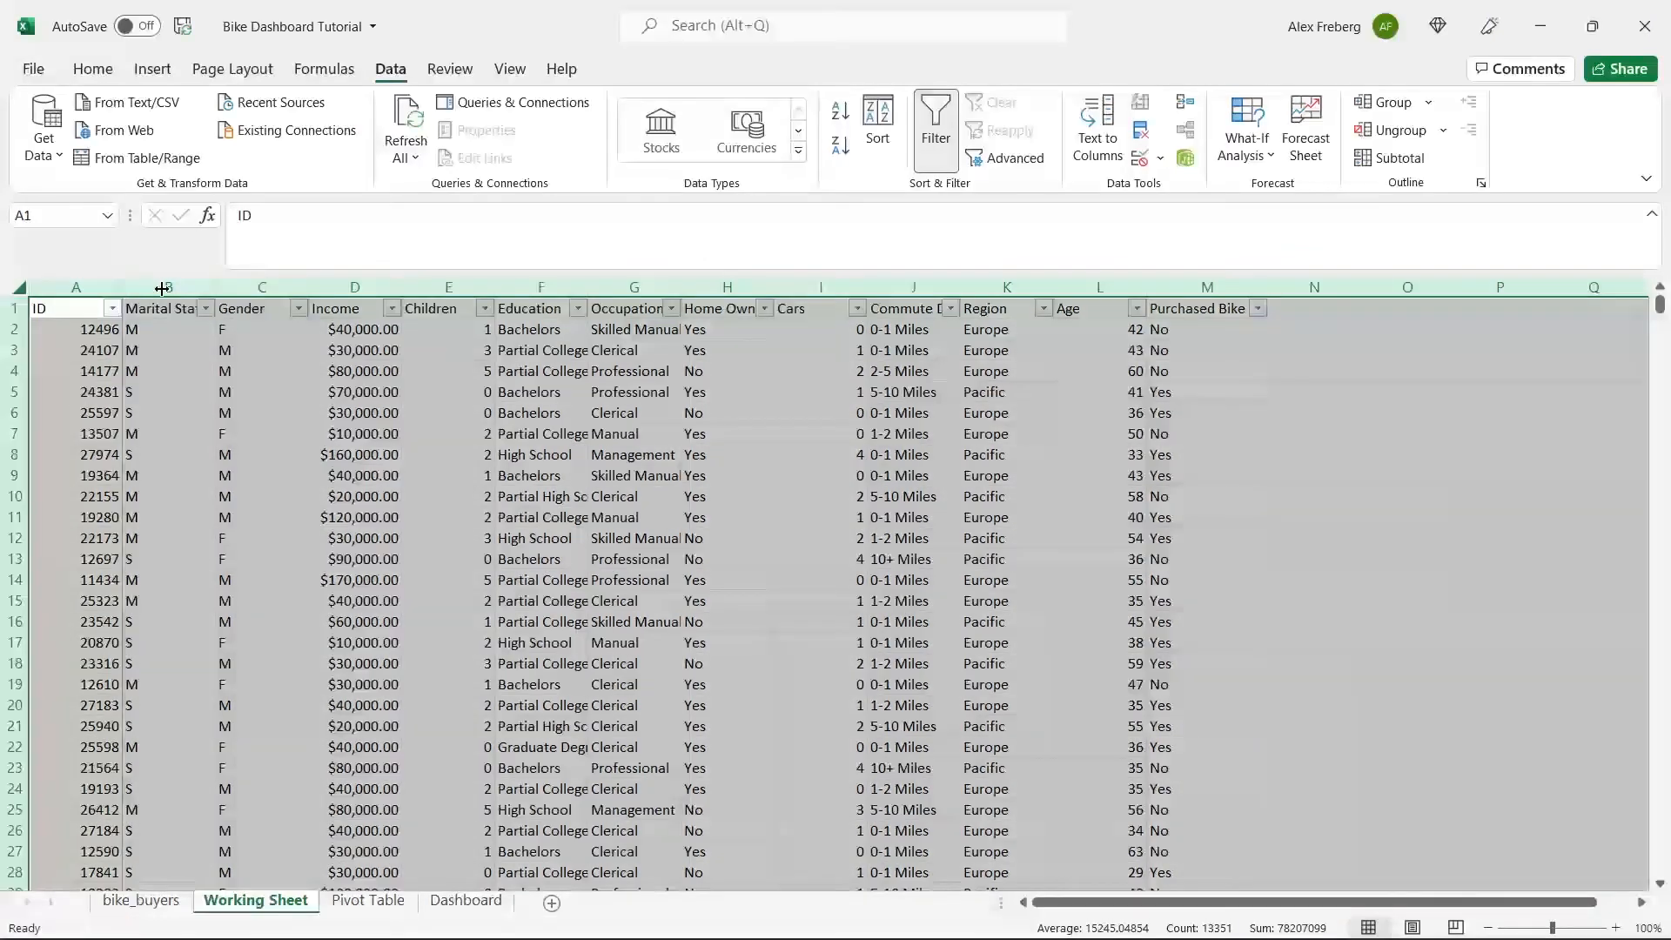
pyautogui.doubleClick(122, 287)
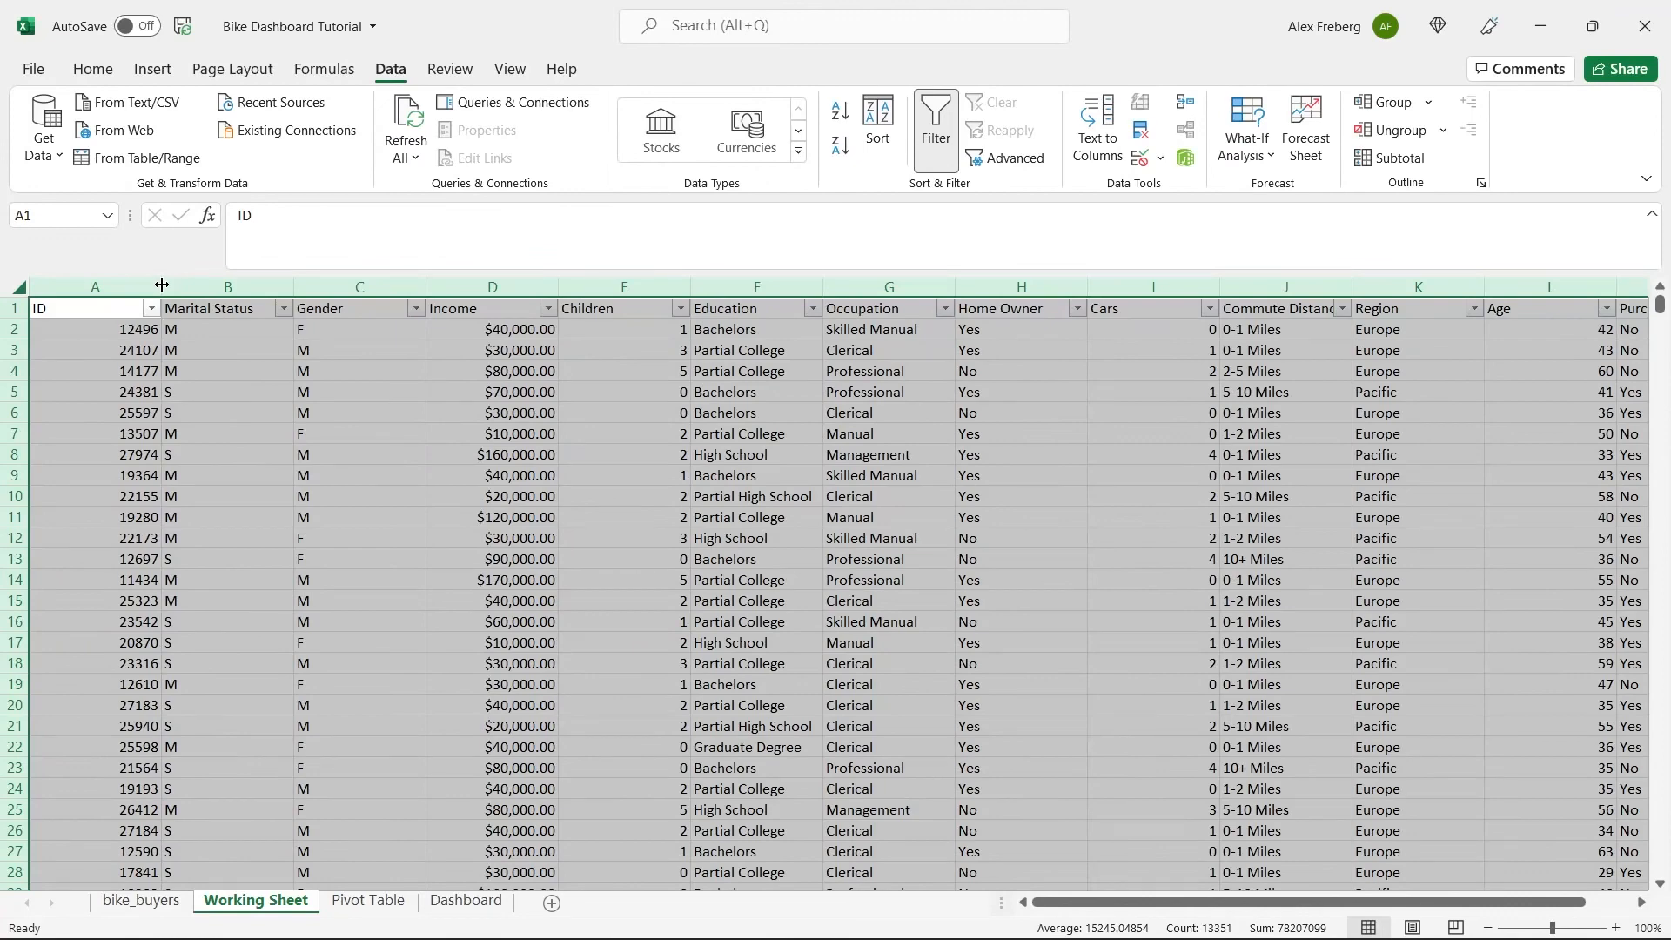
pyautogui.doubleClick(162, 285)
pyautogui.click(178, 350)
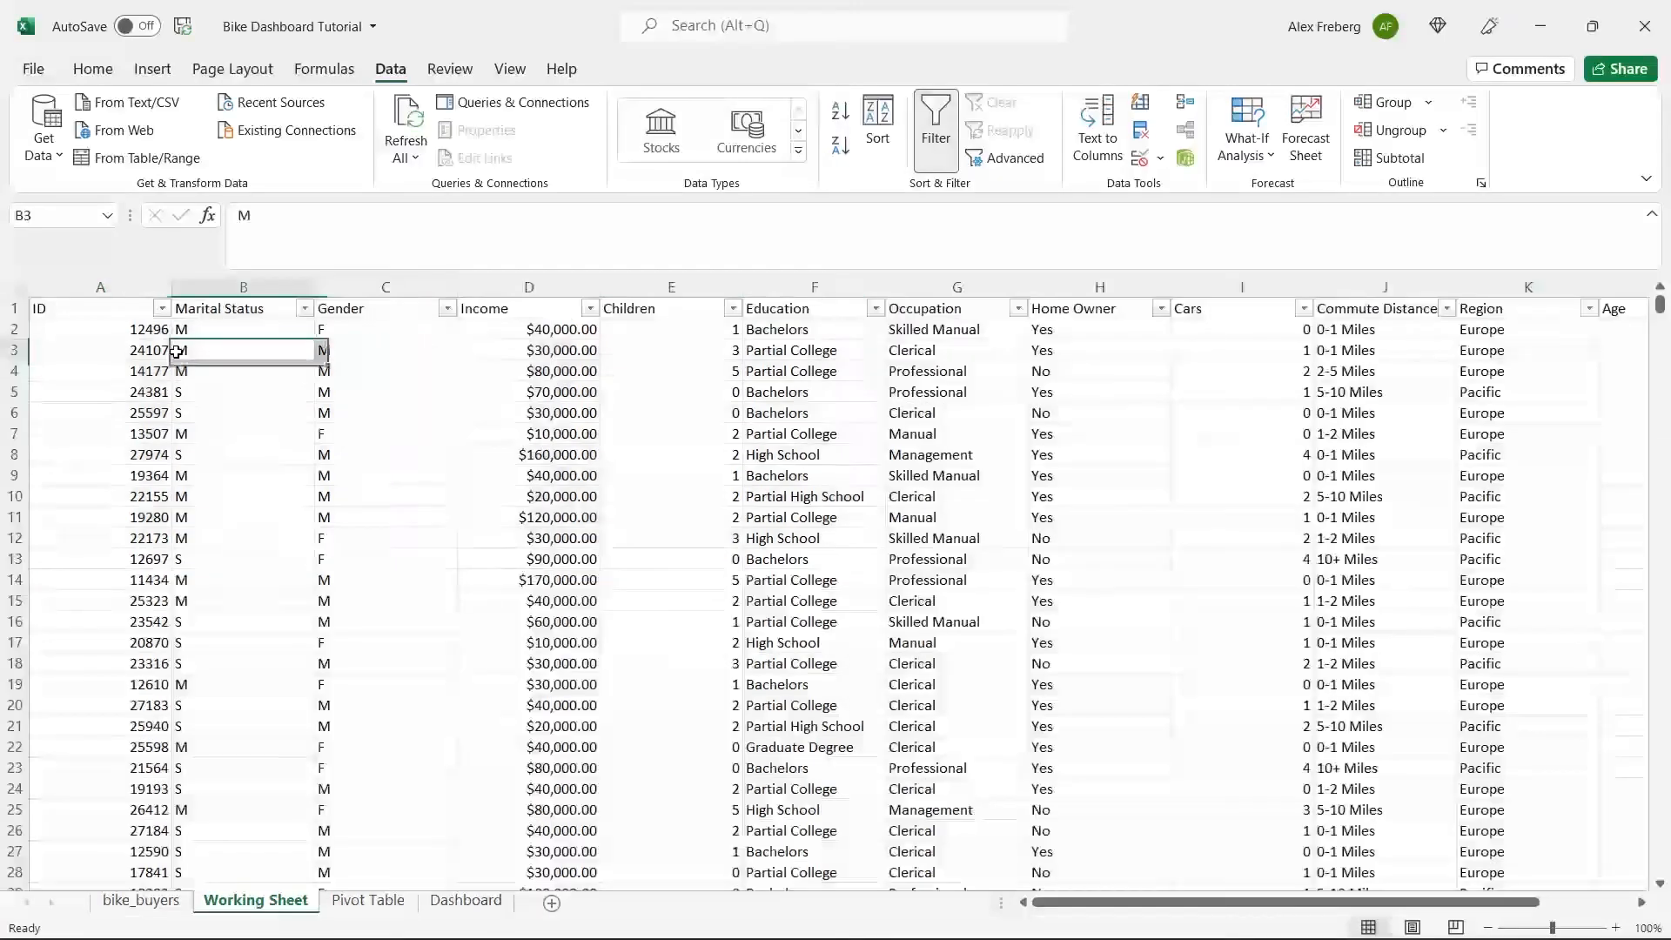
# Review the filter values of the ID, Marital Status, Gender and Purchased Bike columns and look over the remaining columns.
pyautogui.click(162, 308)
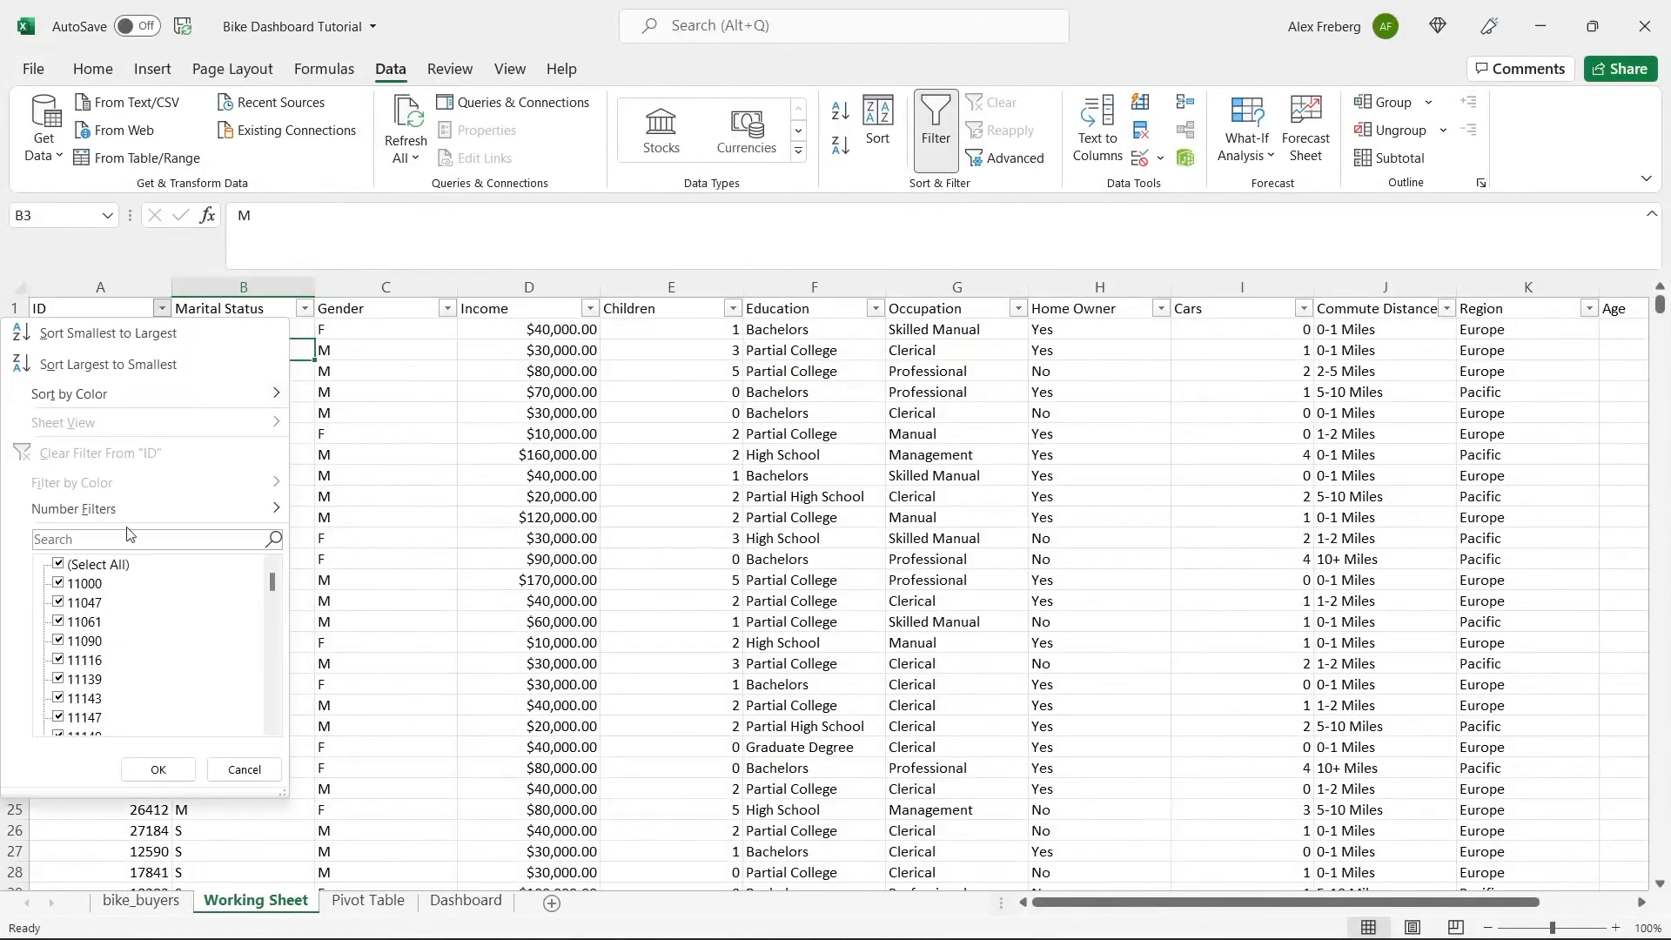
pyautogui.click(362, 493)
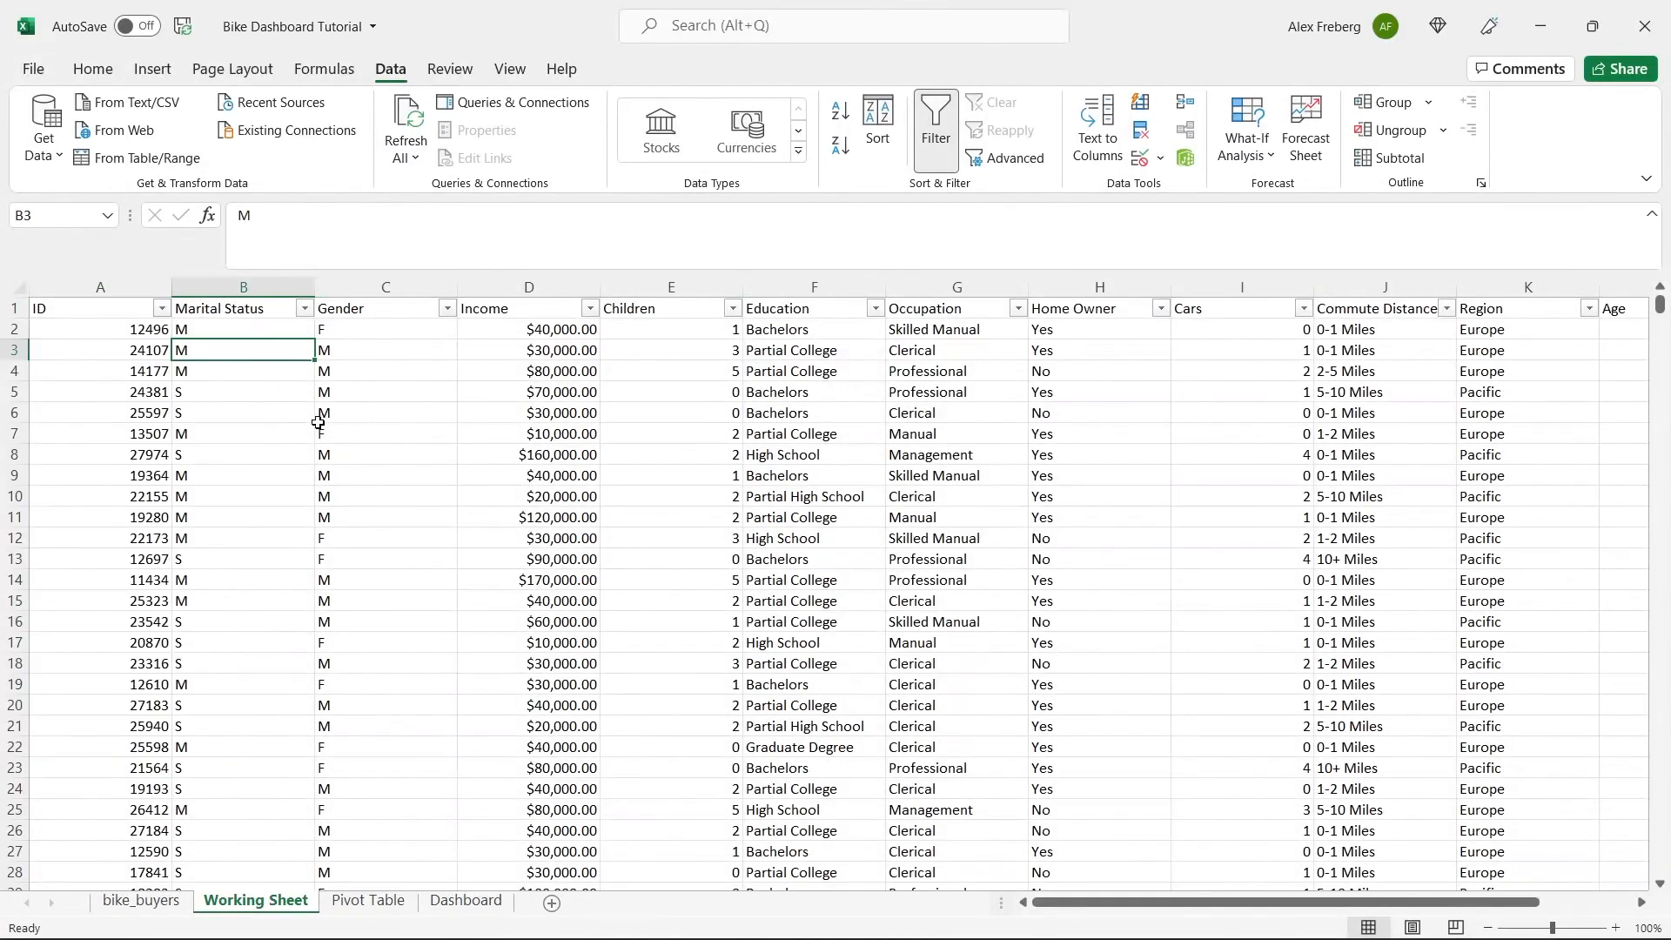
pyautogui.click(303, 309)
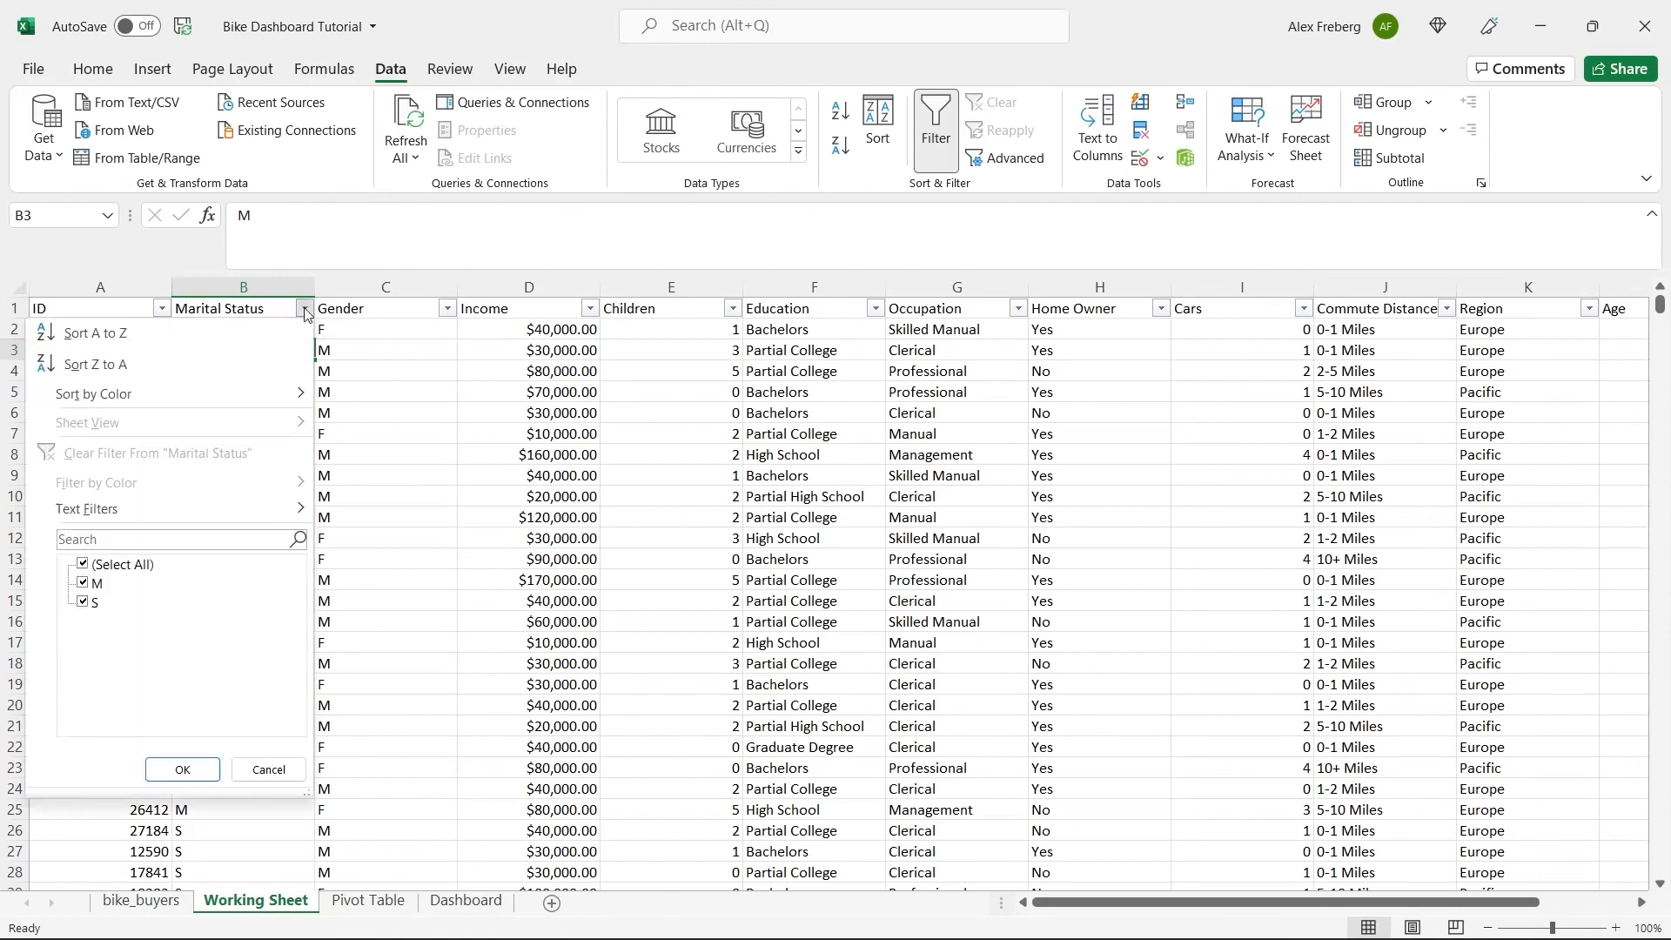
pyautogui.click(396, 447)
pyautogui.click(447, 309)
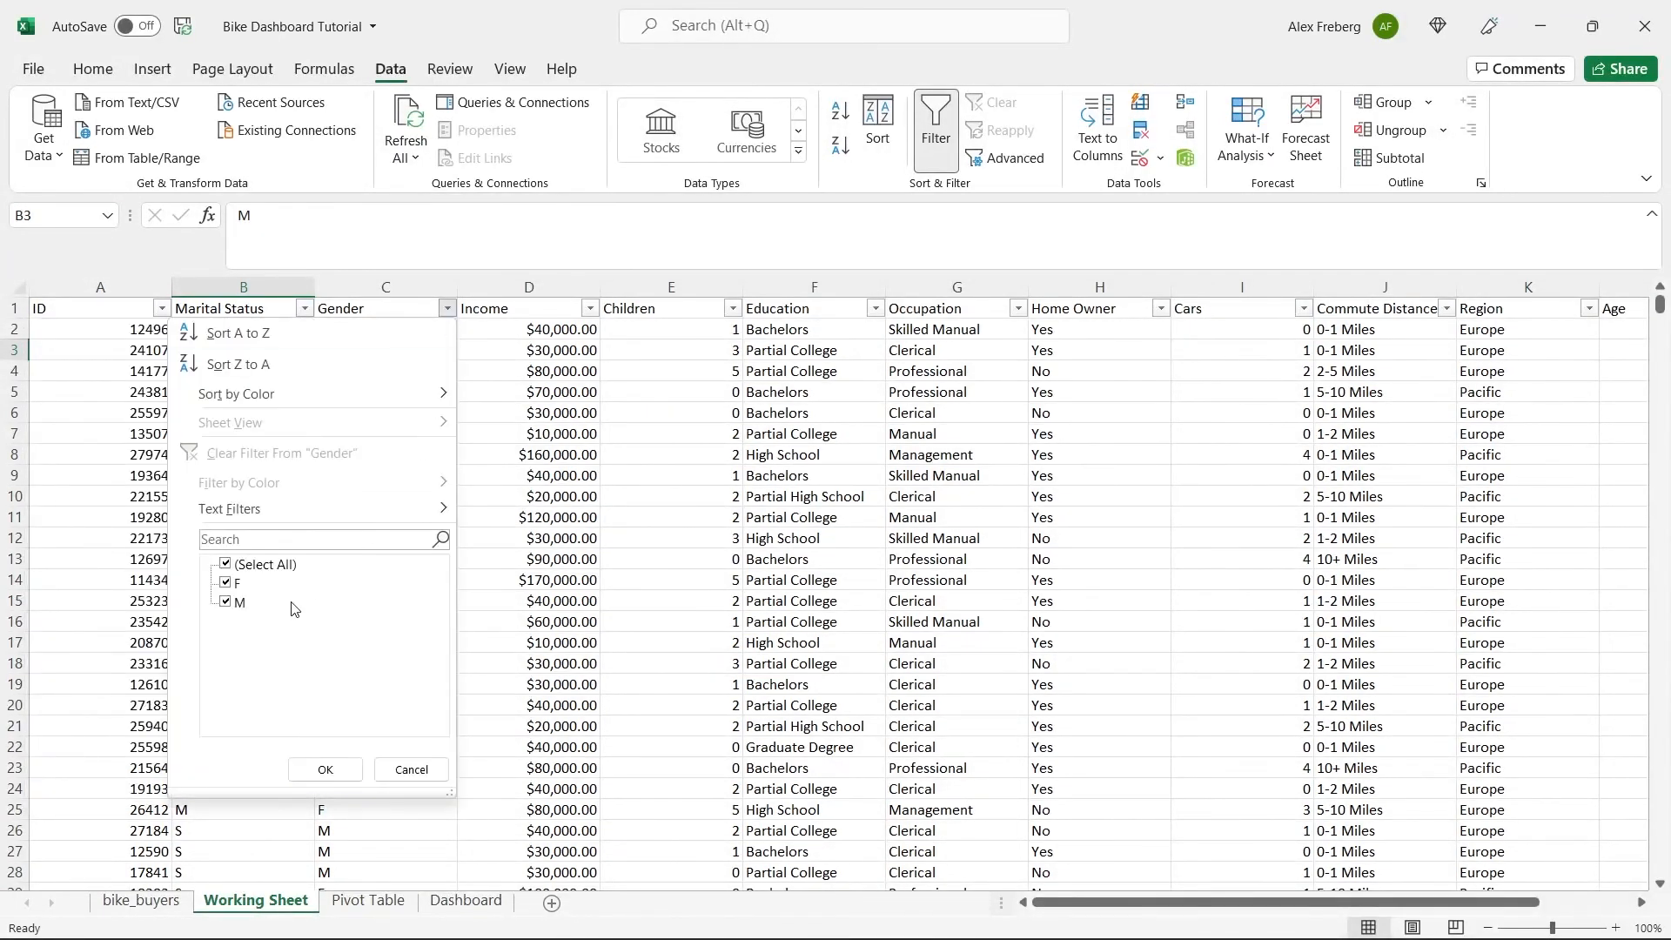
pyautogui.click(514, 400)
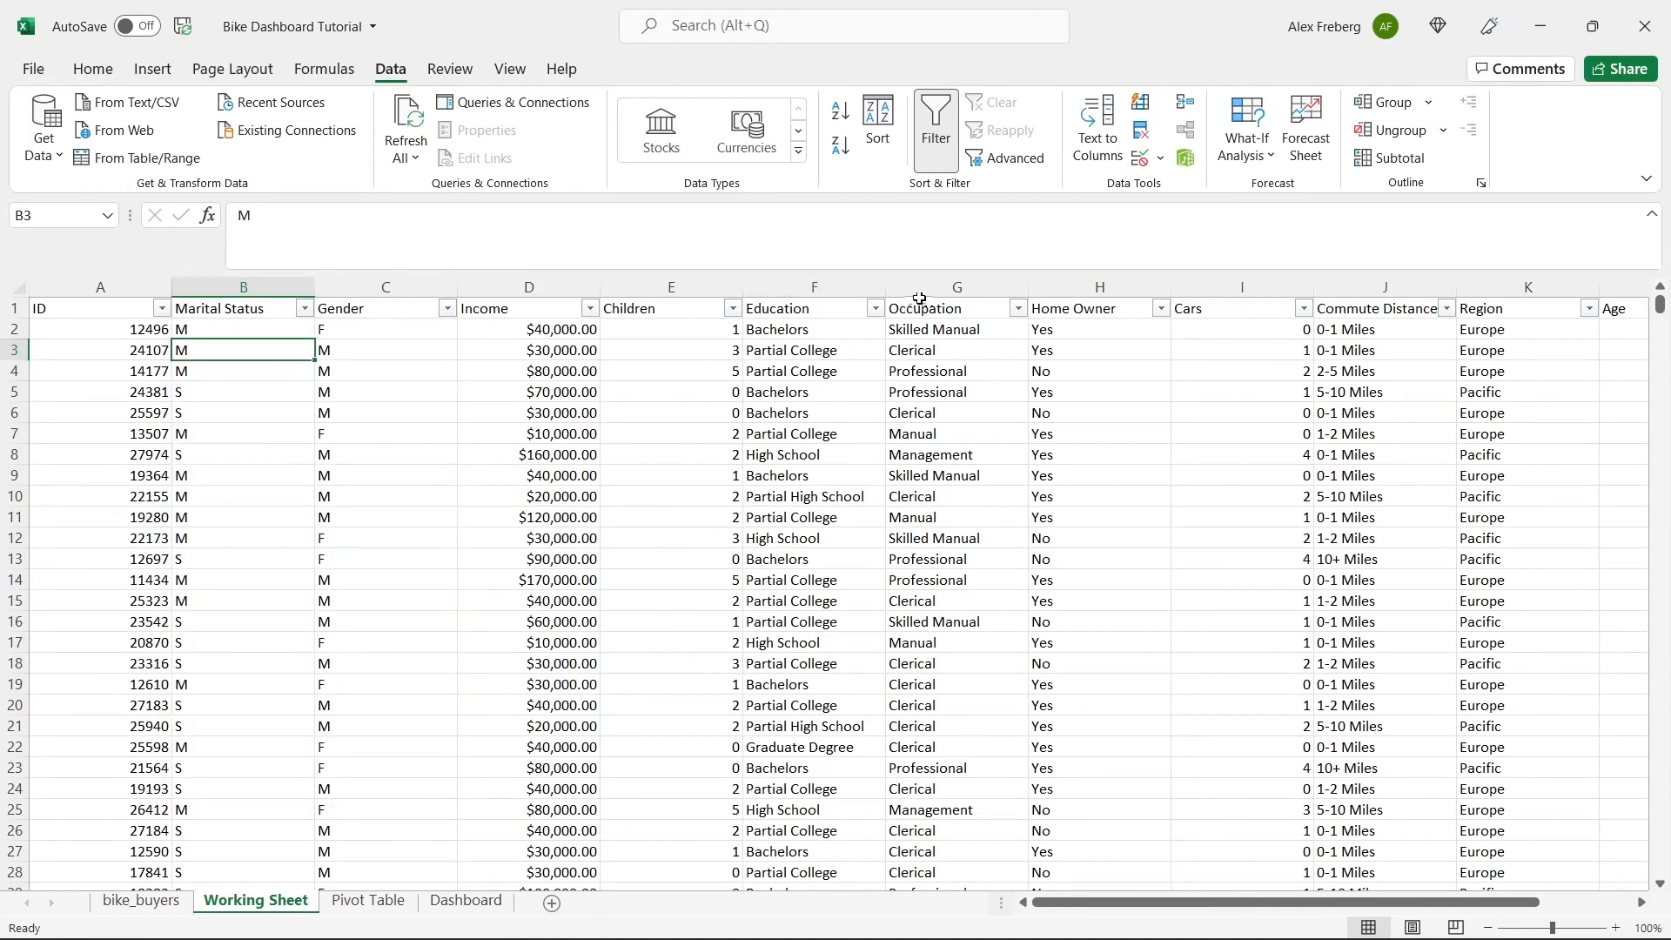
pyautogui.hscroll(3, 956, 504)
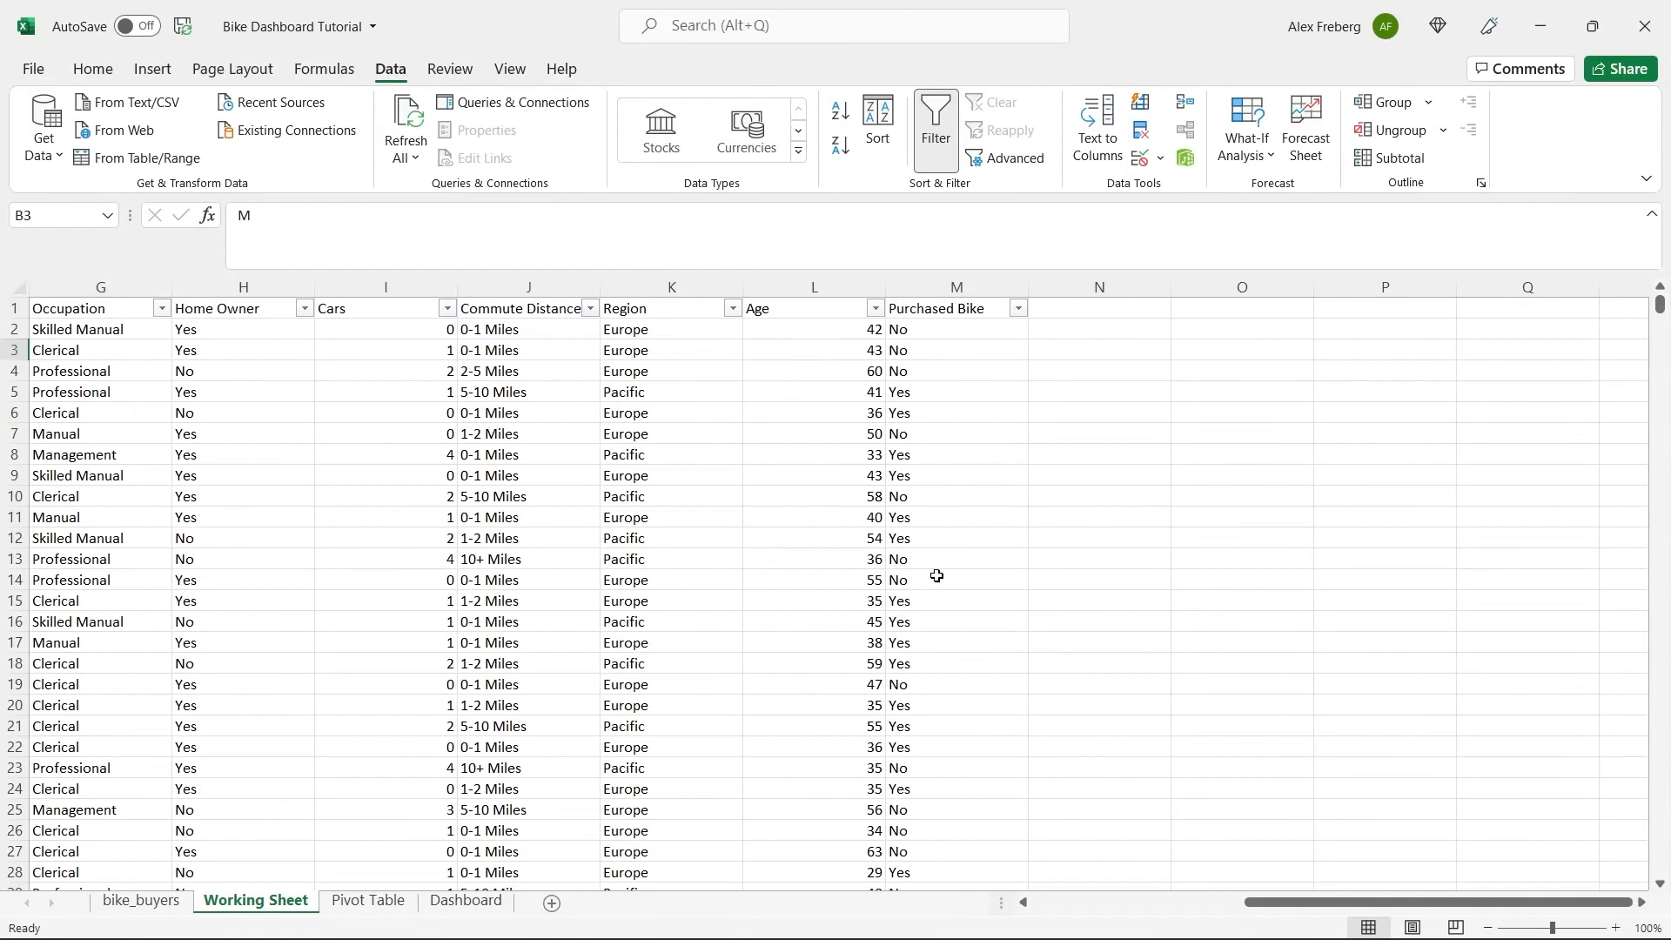
pyautogui.click(1018, 308)
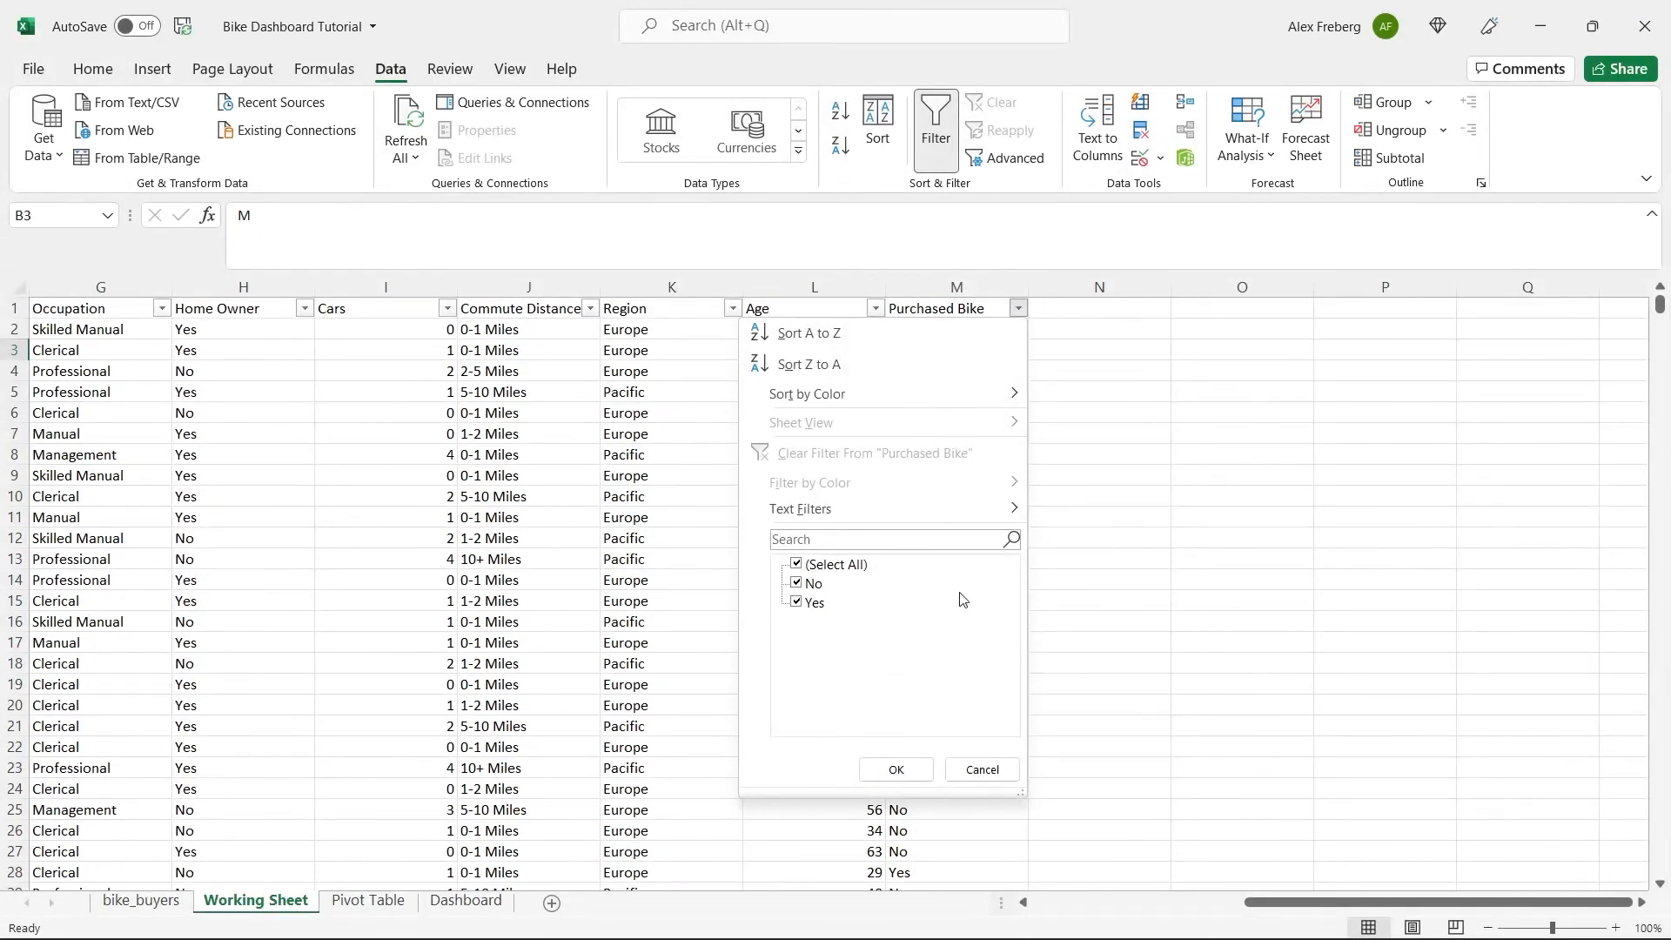
pyautogui.click(1101, 558)
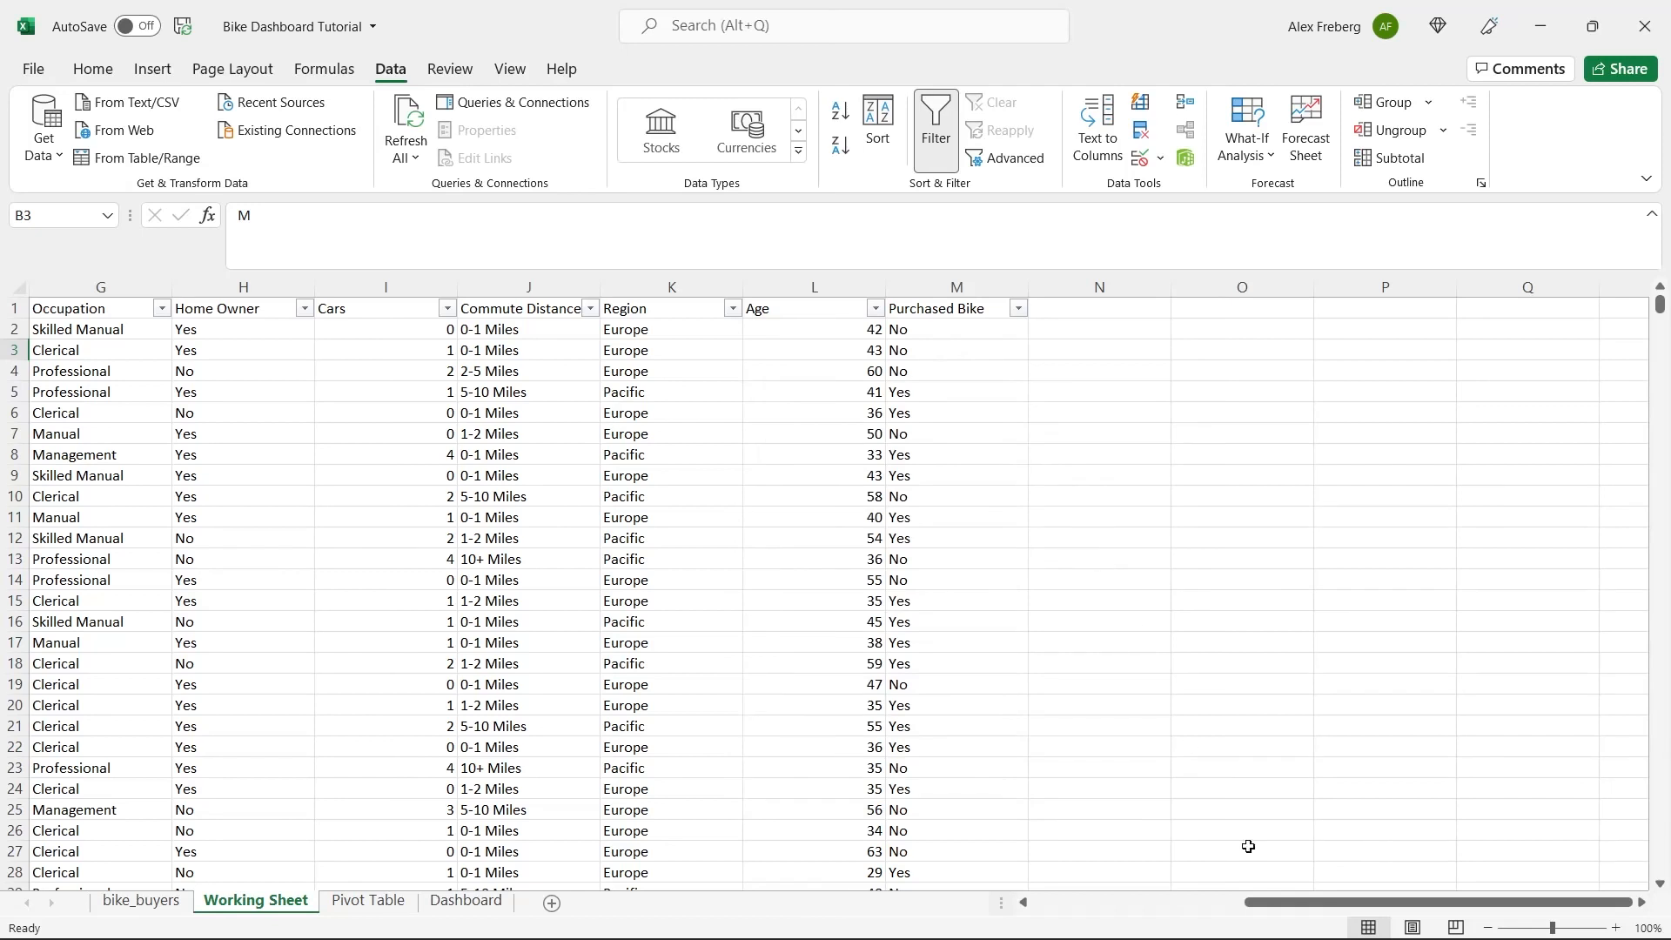
pyautogui.moveTo(1277, 905); pyautogui.dragTo(1051, 928)
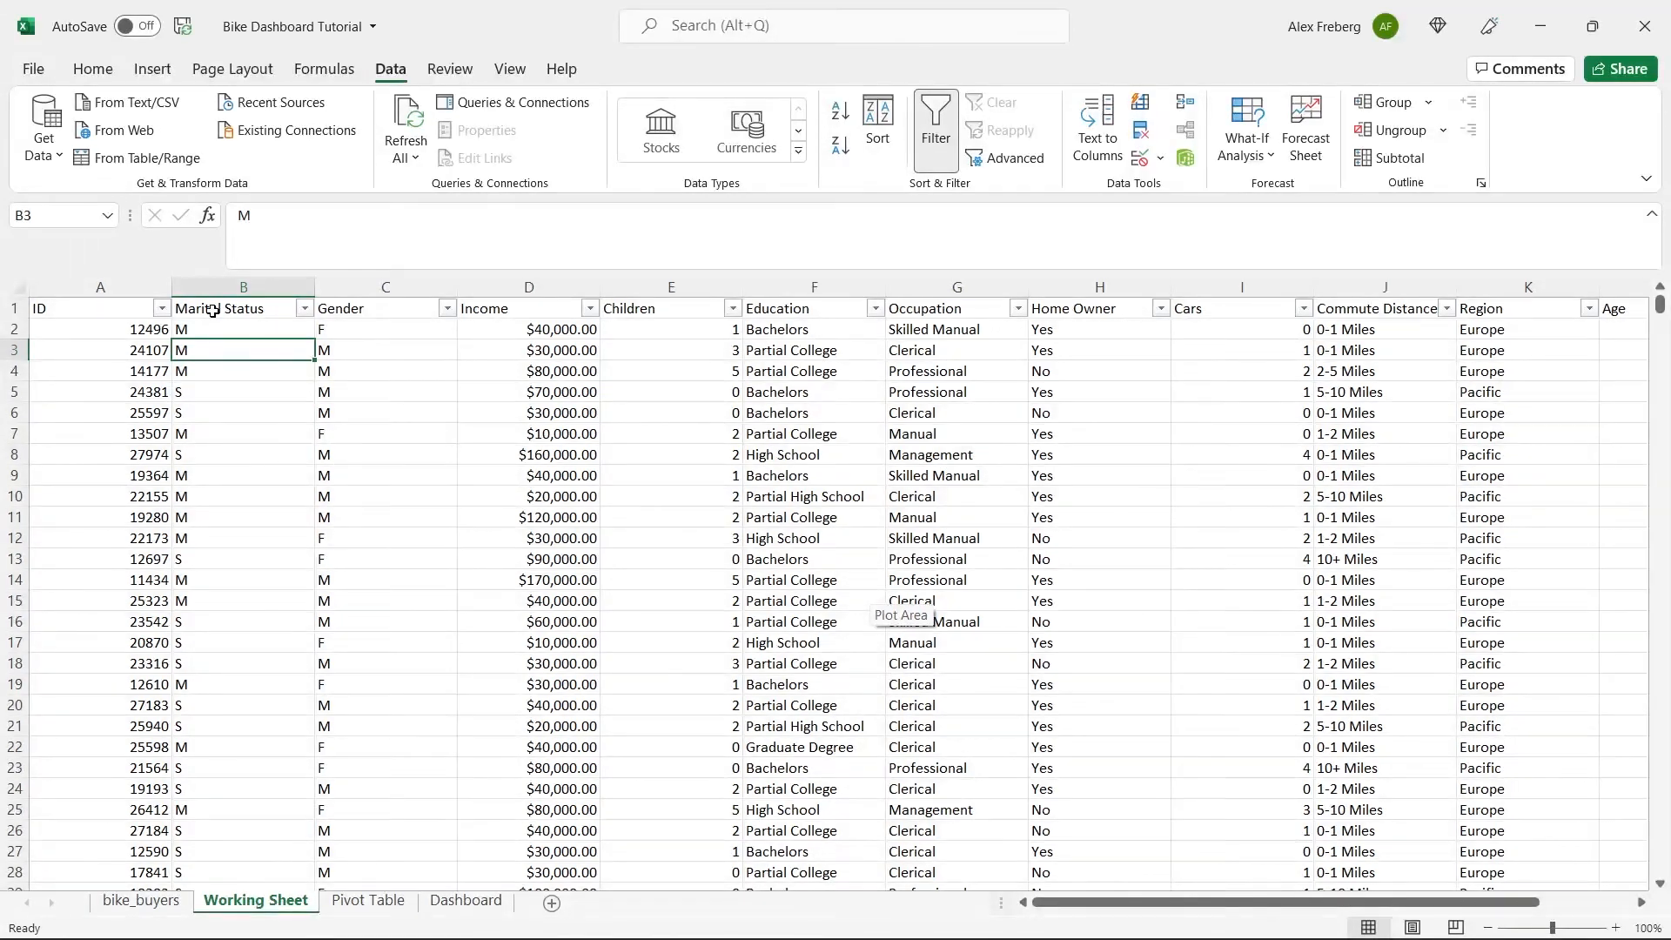
# Remove duplicate rows from the whole Working Sheet, comparing all columns and treating the first row as headers.
pyautogui.click(19, 287)
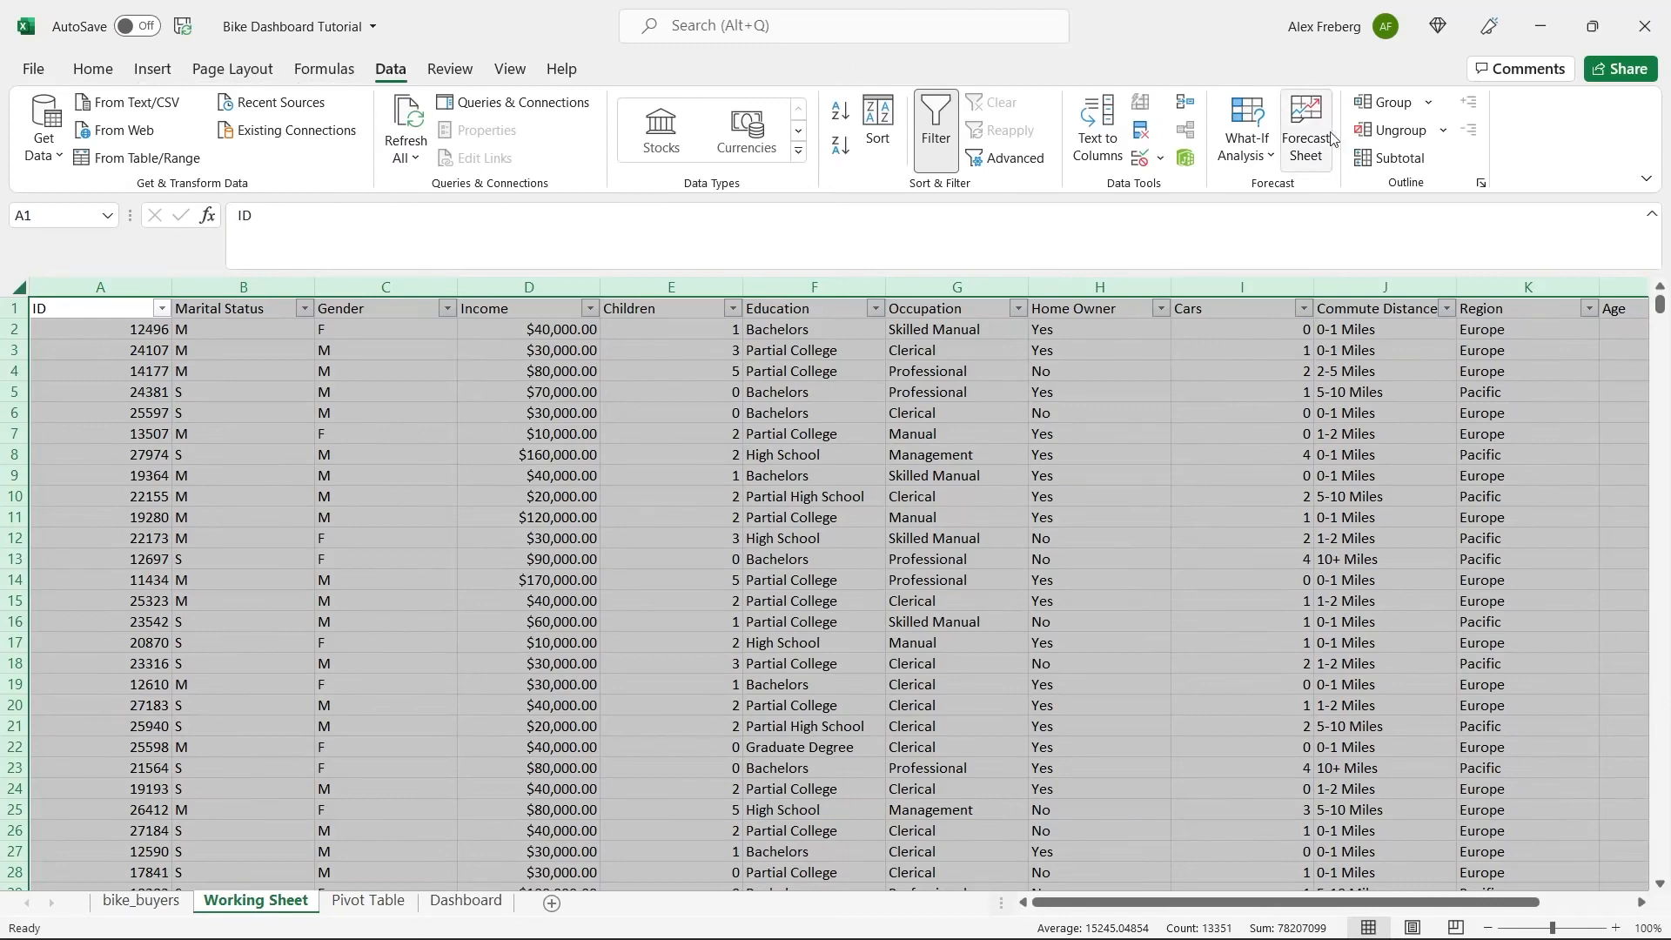
pyautogui.click(1140, 133)
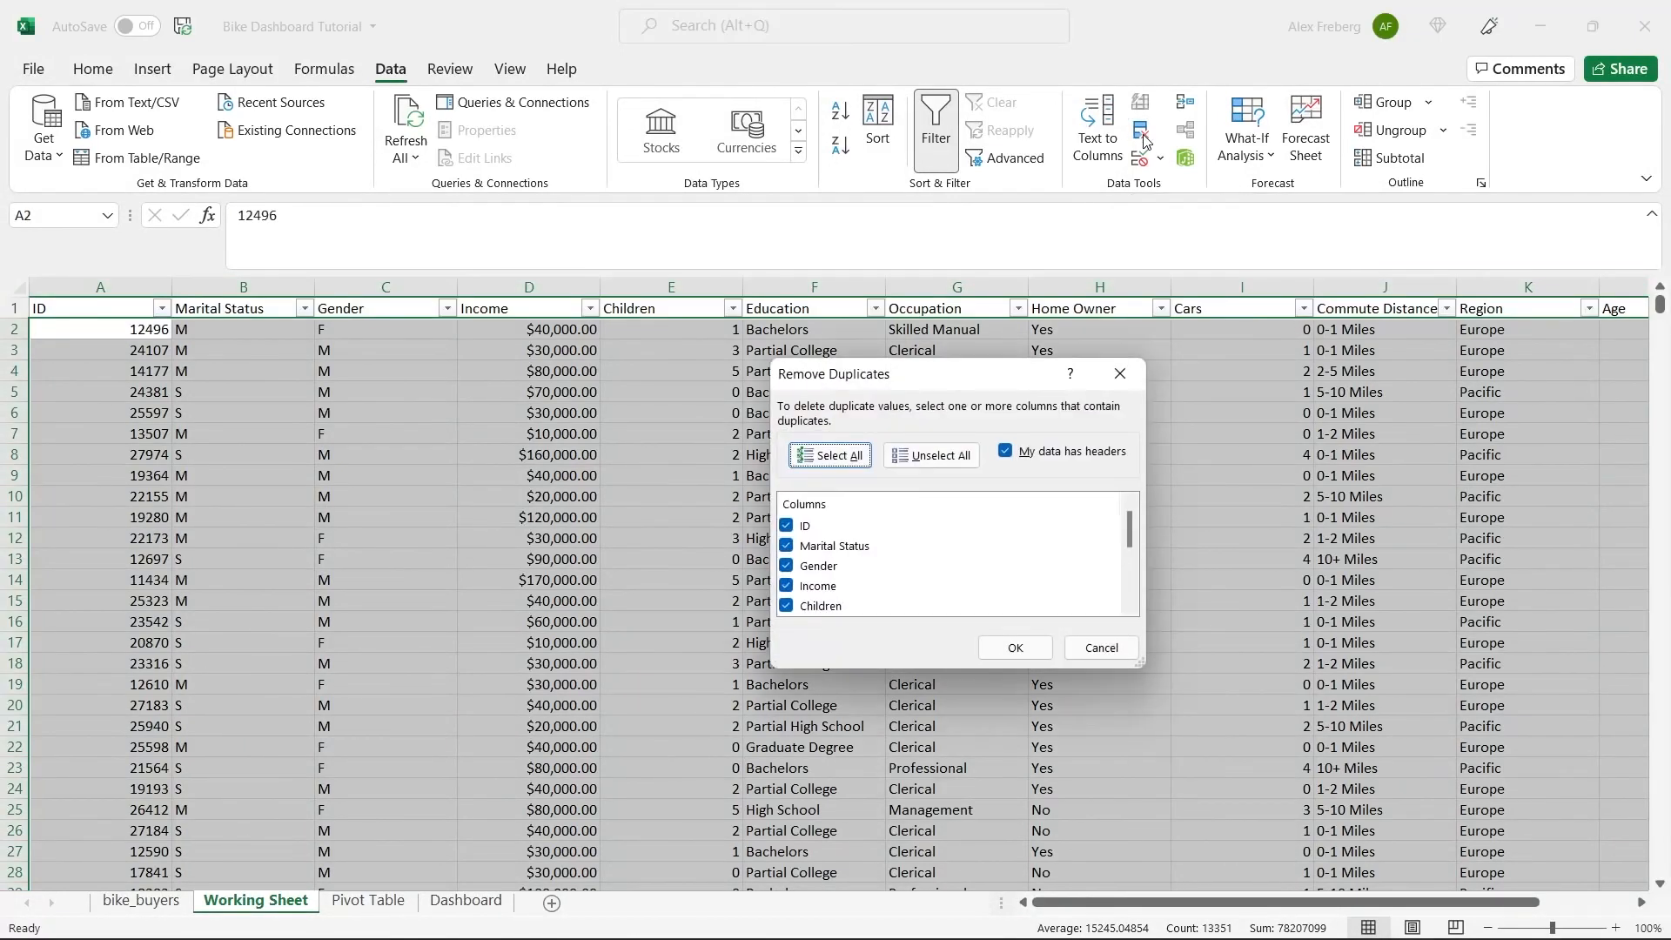
pyautogui.moveTo(1130, 532)
pyautogui.mouseDown()
pyautogui.moveTo(1130, 597)
pyautogui.moveTo(1135, 510)
pyautogui.mouseUp()
pyautogui.click(1015, 644)
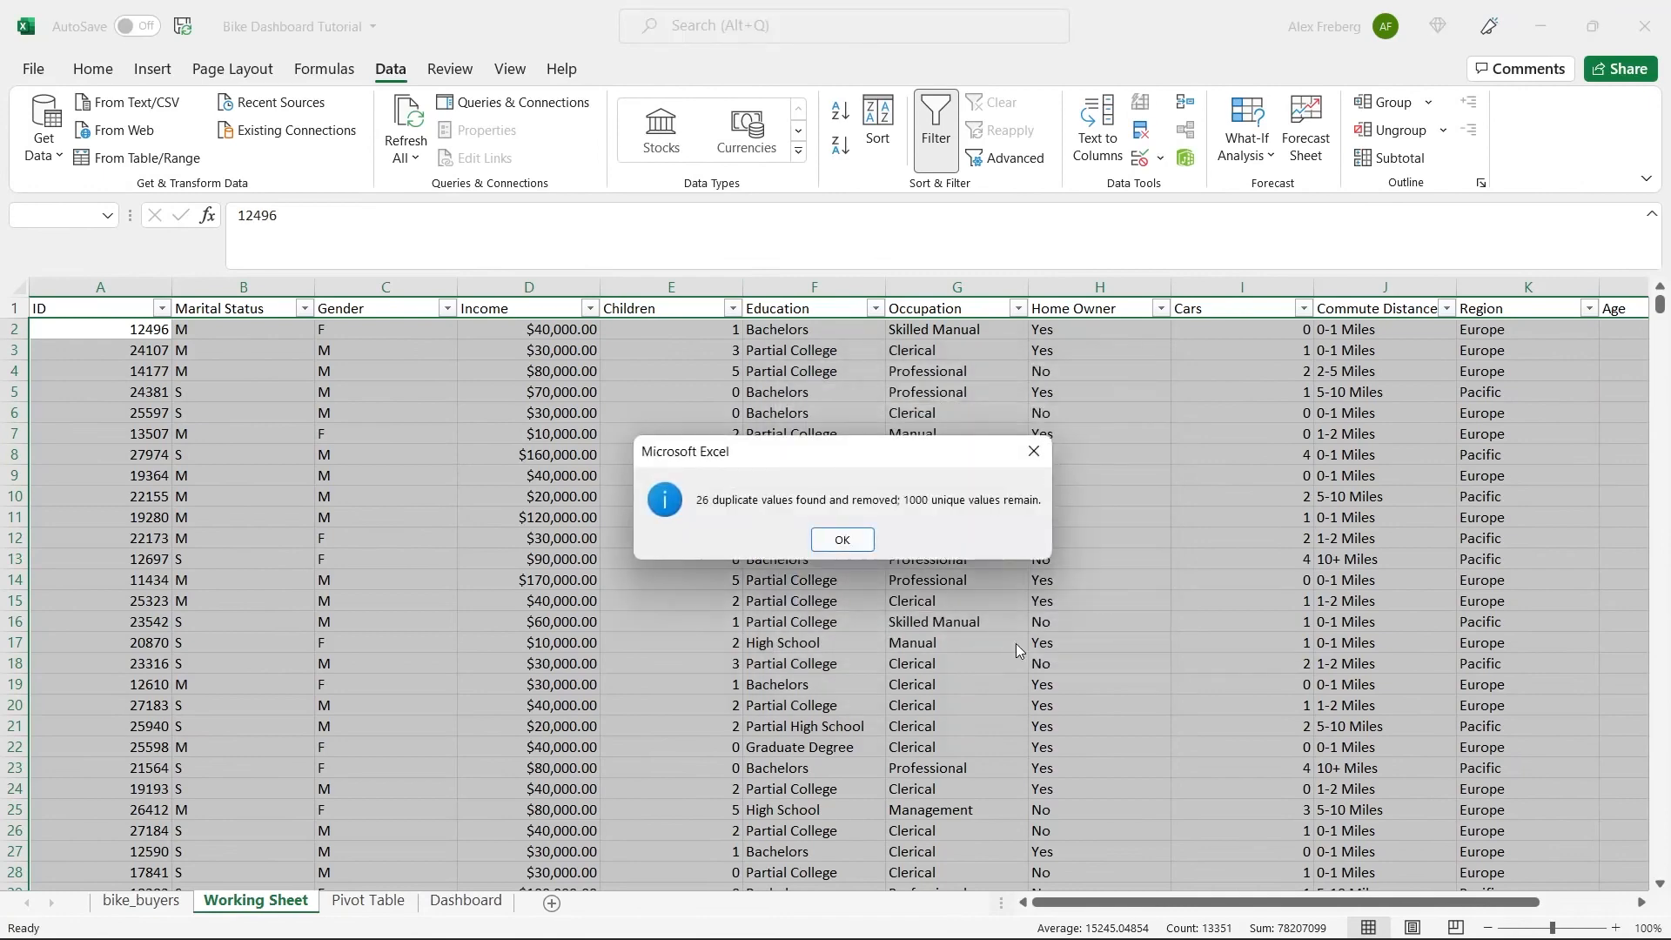
pyautogui.click(844, 541)
pyautogui.click(844, 540)
pyautogui.click(841, 520)
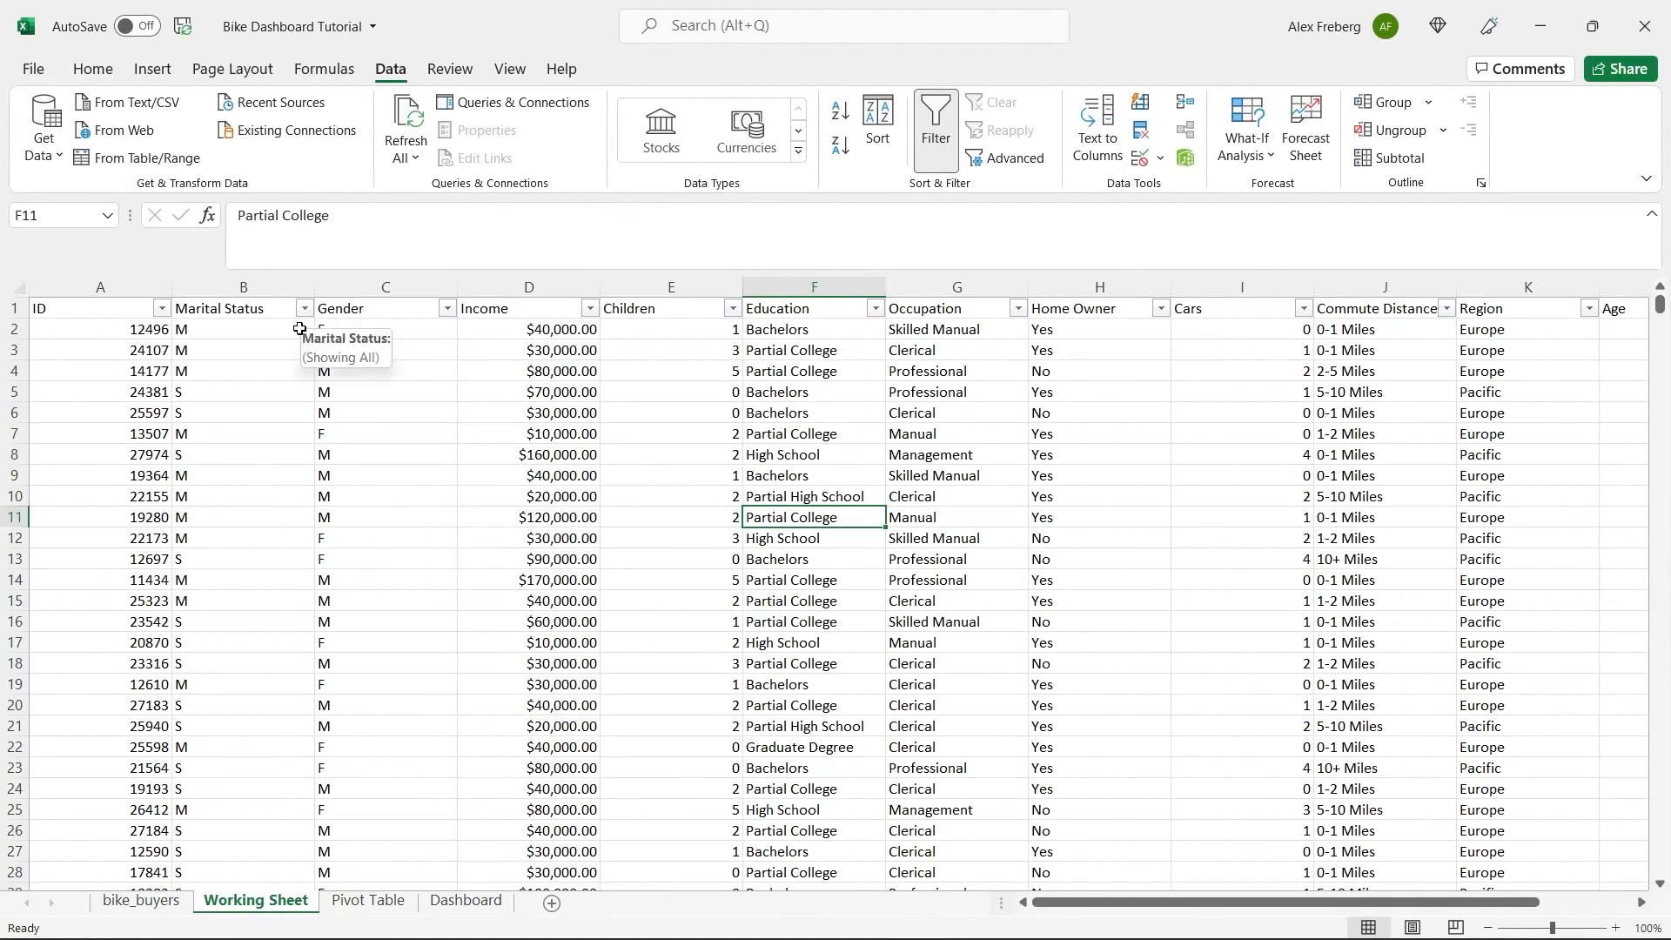
# Replace all occurrences of M with Married in the Marital Status column, searching by columns.
pyautogui.click(244, 287)
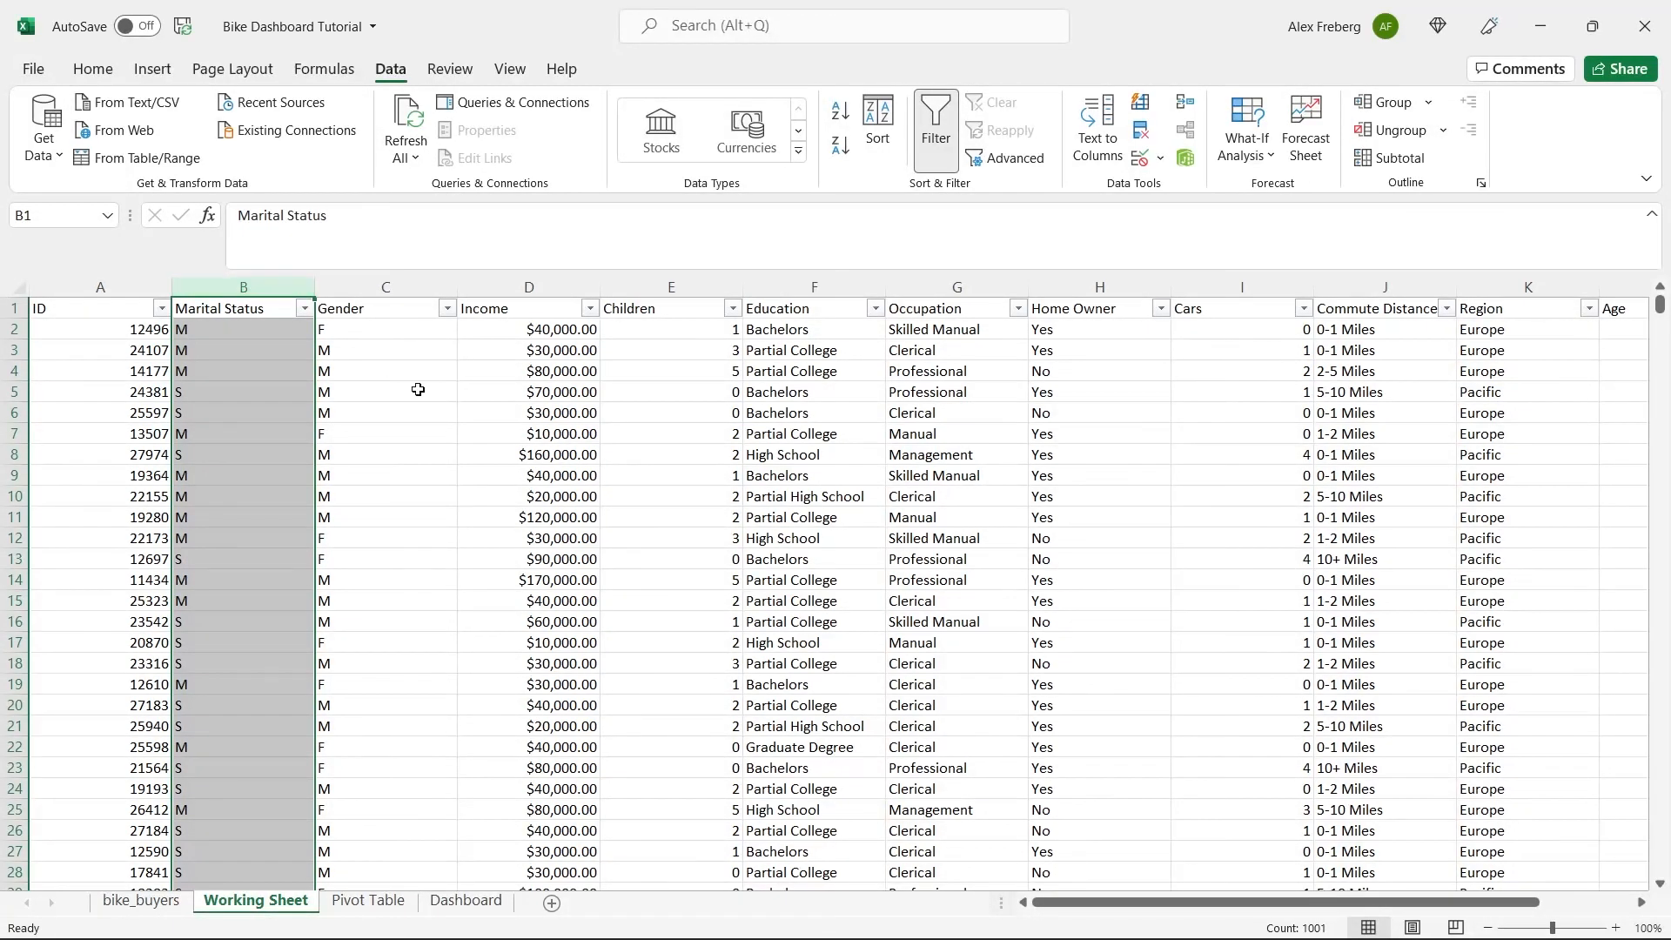
pyautogui.hotkey('ctrl', 'h')
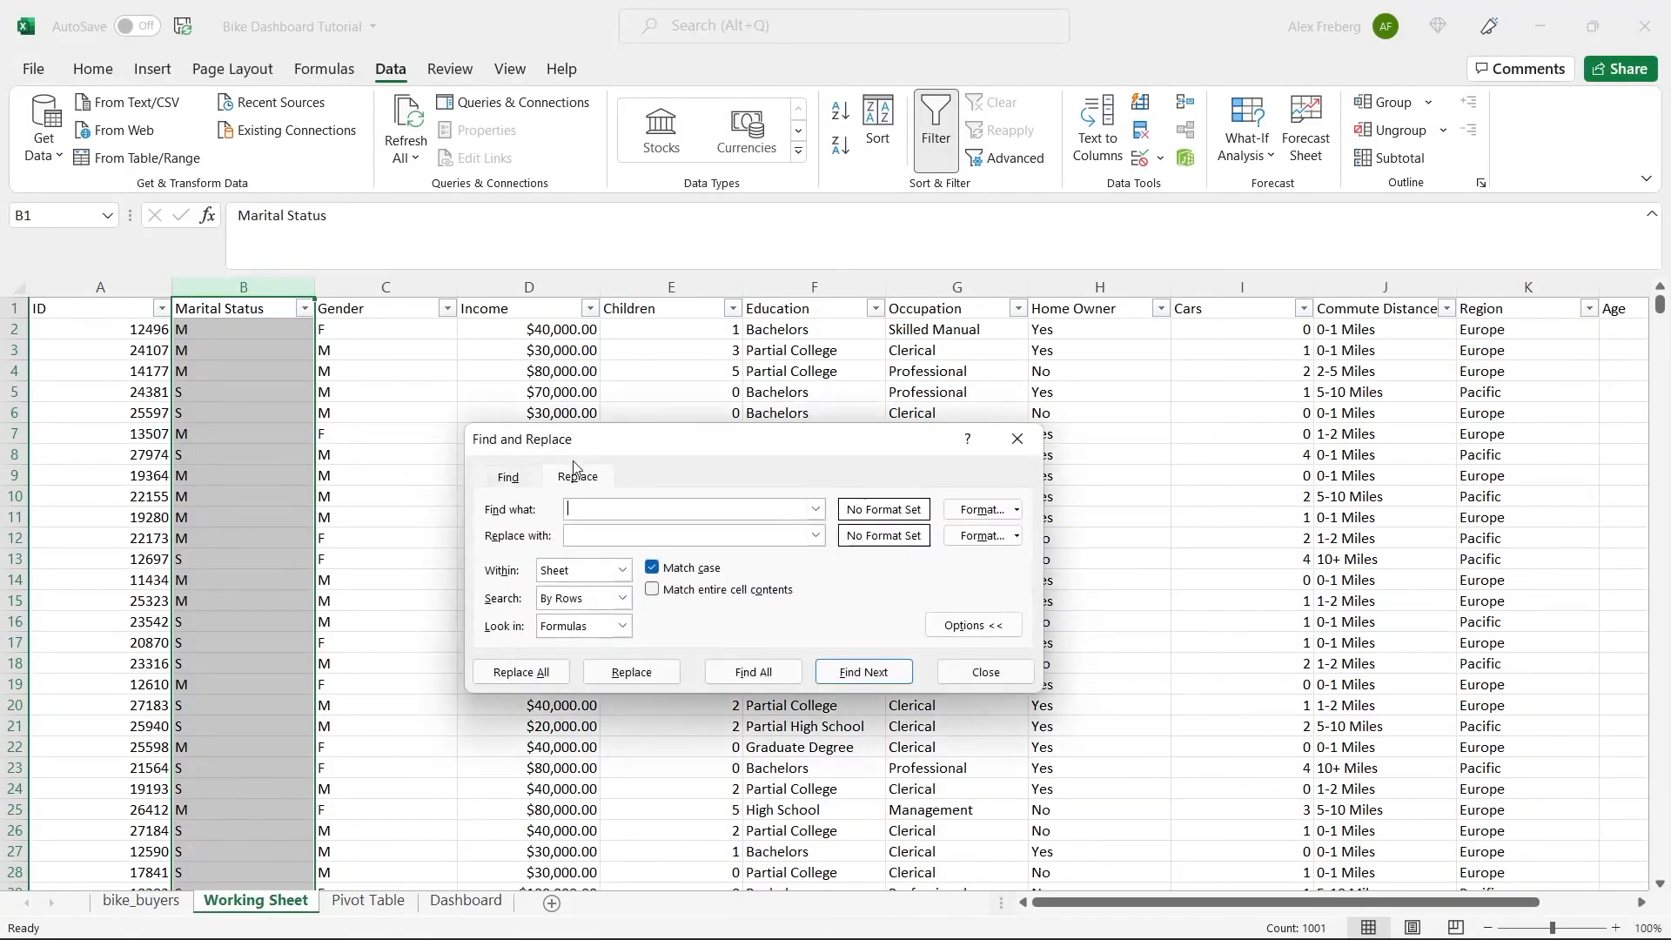
pyautogui.moveTo(661, 445); pyautogui.dragTo(683, 372)
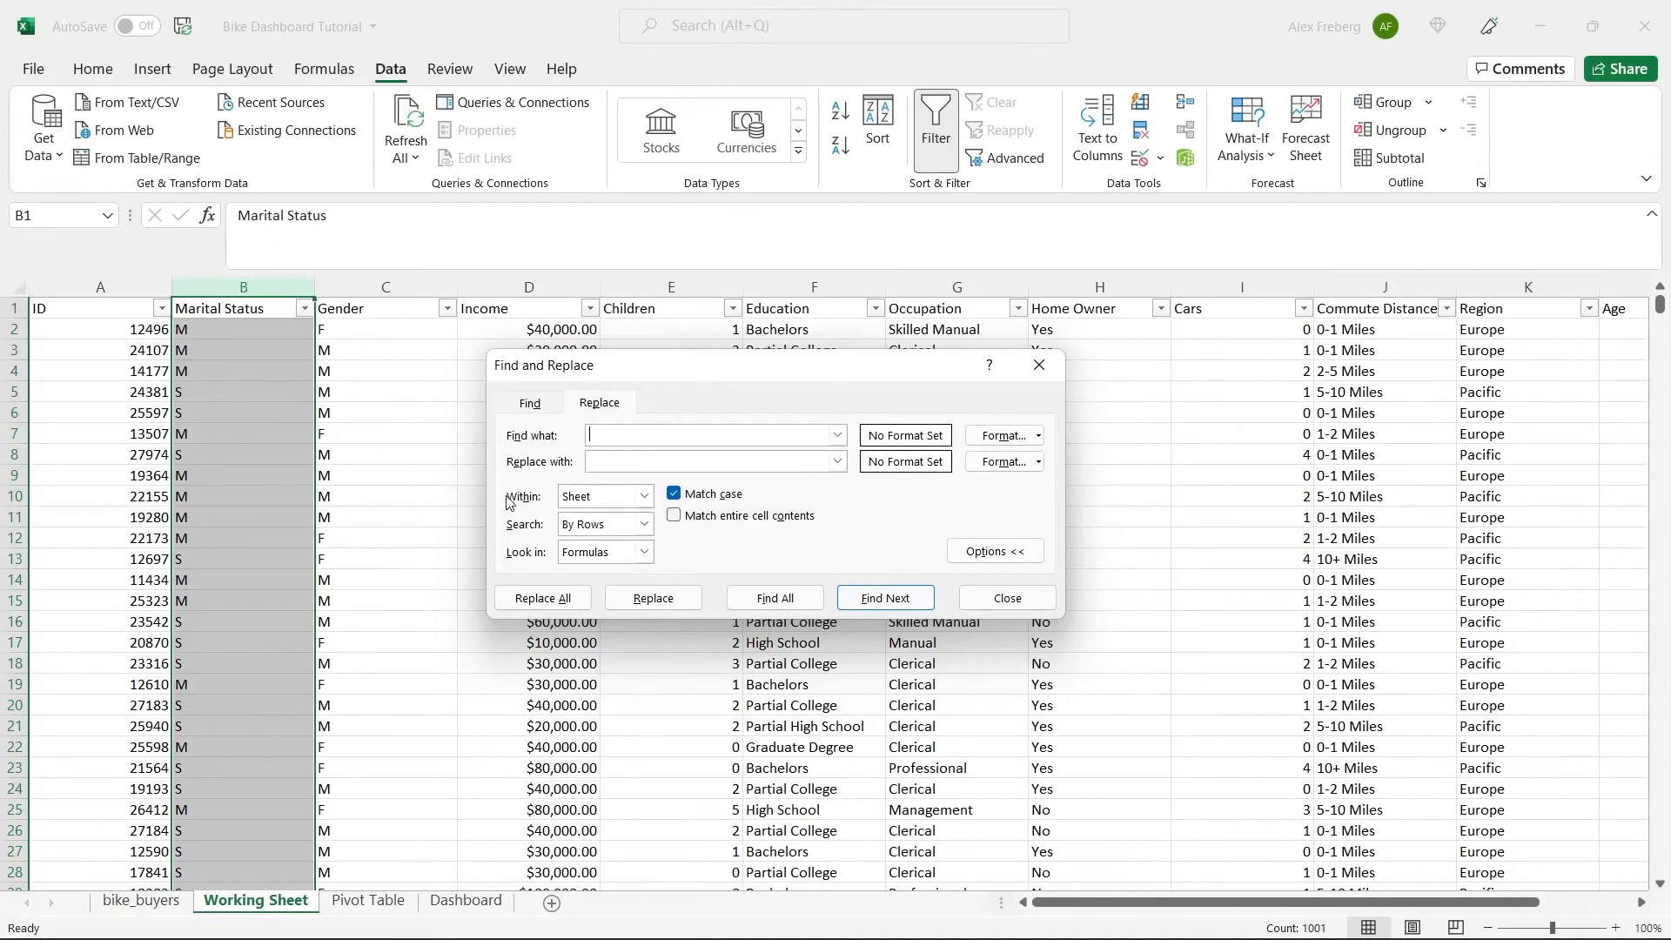
pyautogui.click(645, 524)
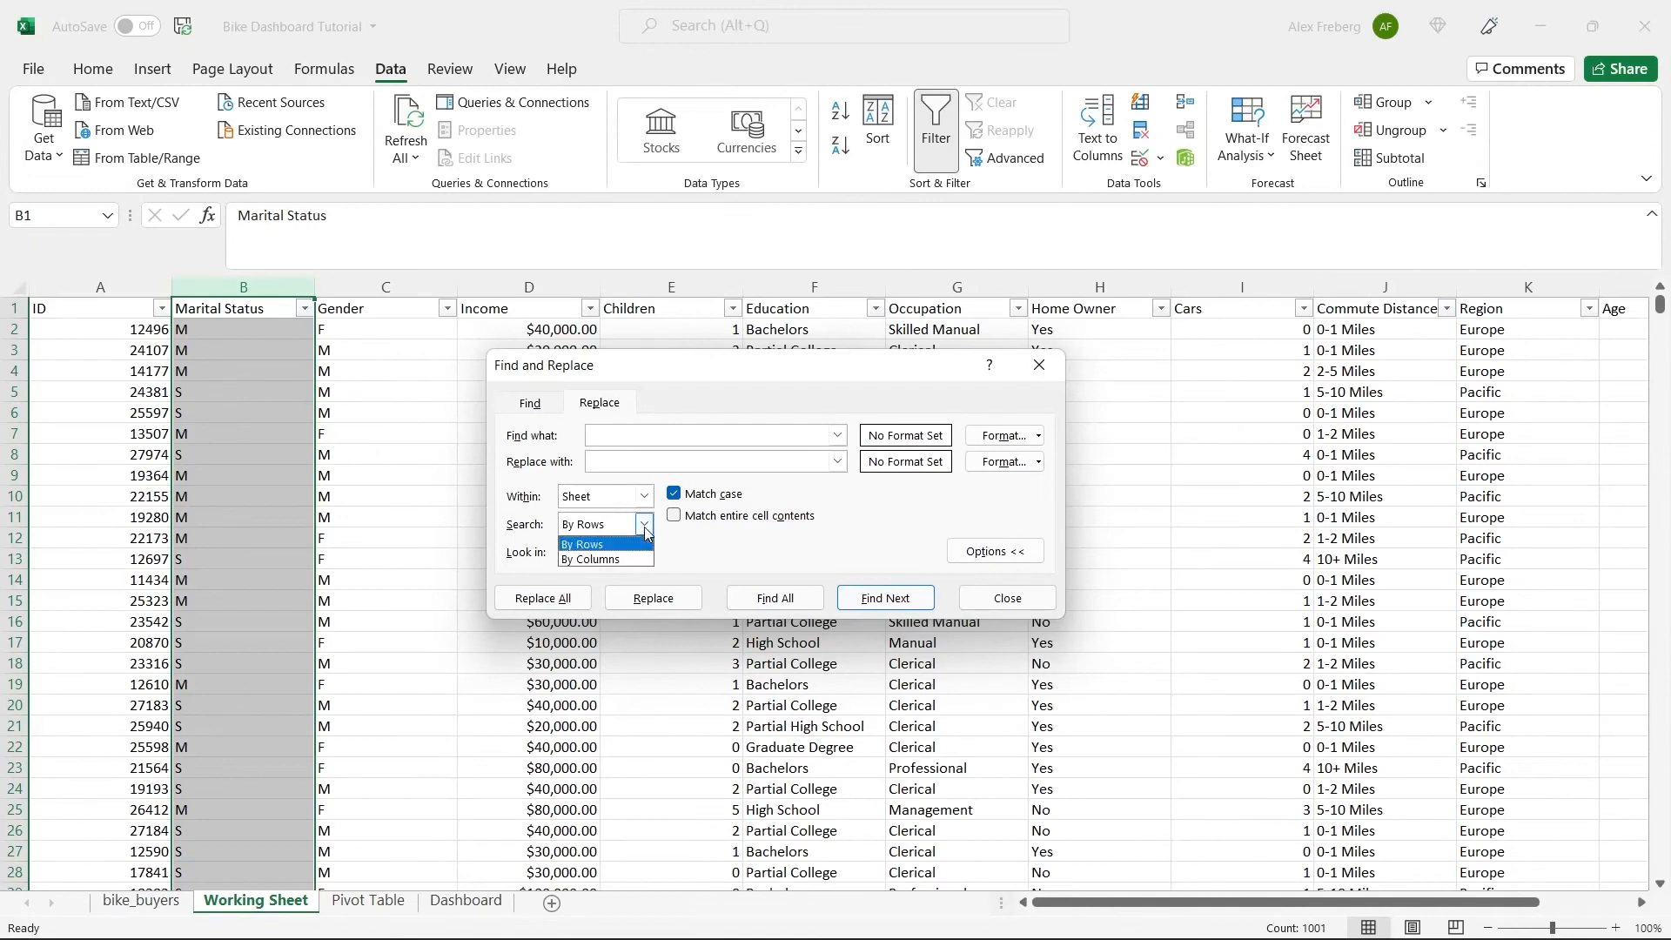
pyautogui.click(609, 559)
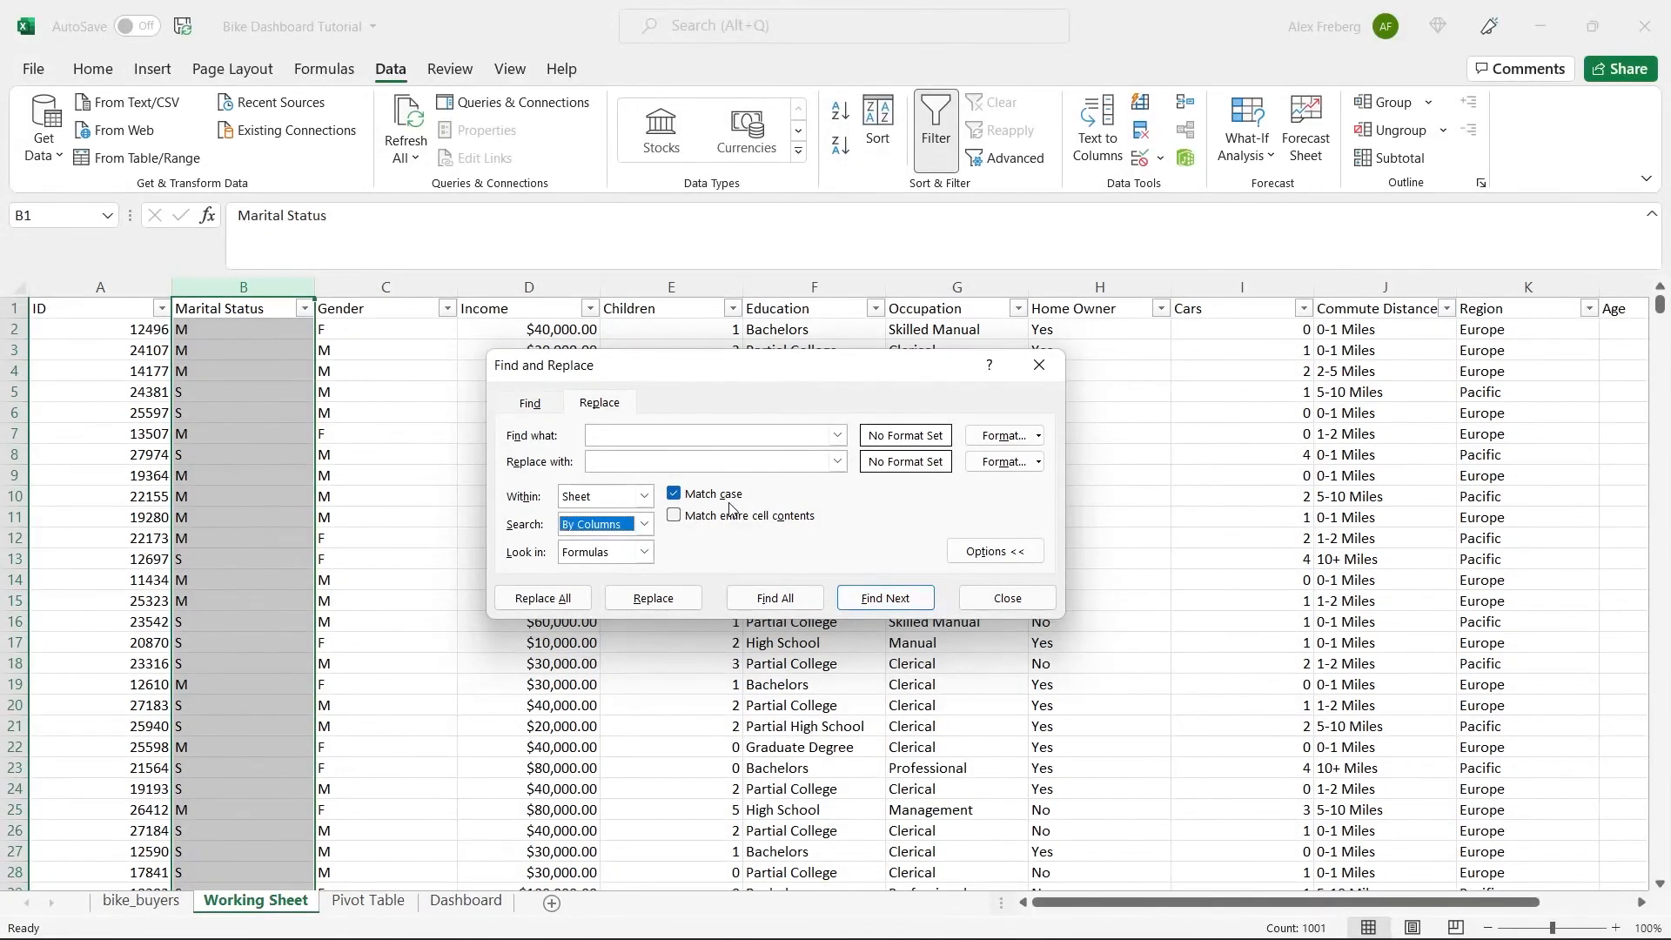
pyautogui.click(705, 439)
pyautogui.write('M')
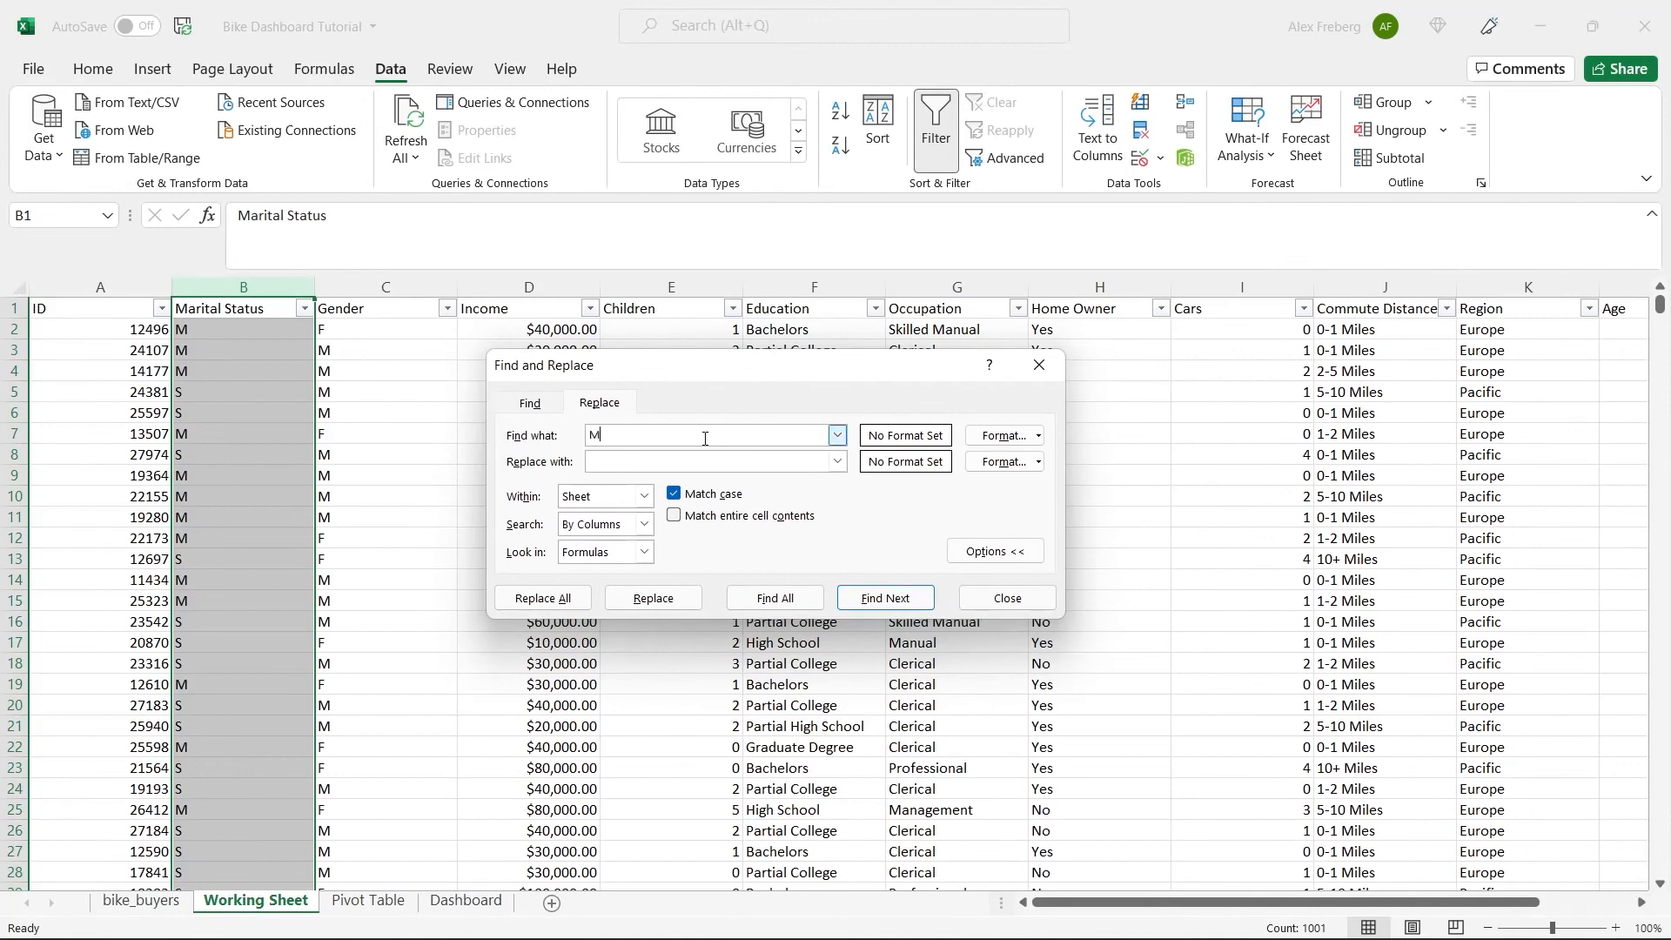
pyautogui.click(687, 465)
pyautogui.write('Married')
pyautogui.click(561, 600)
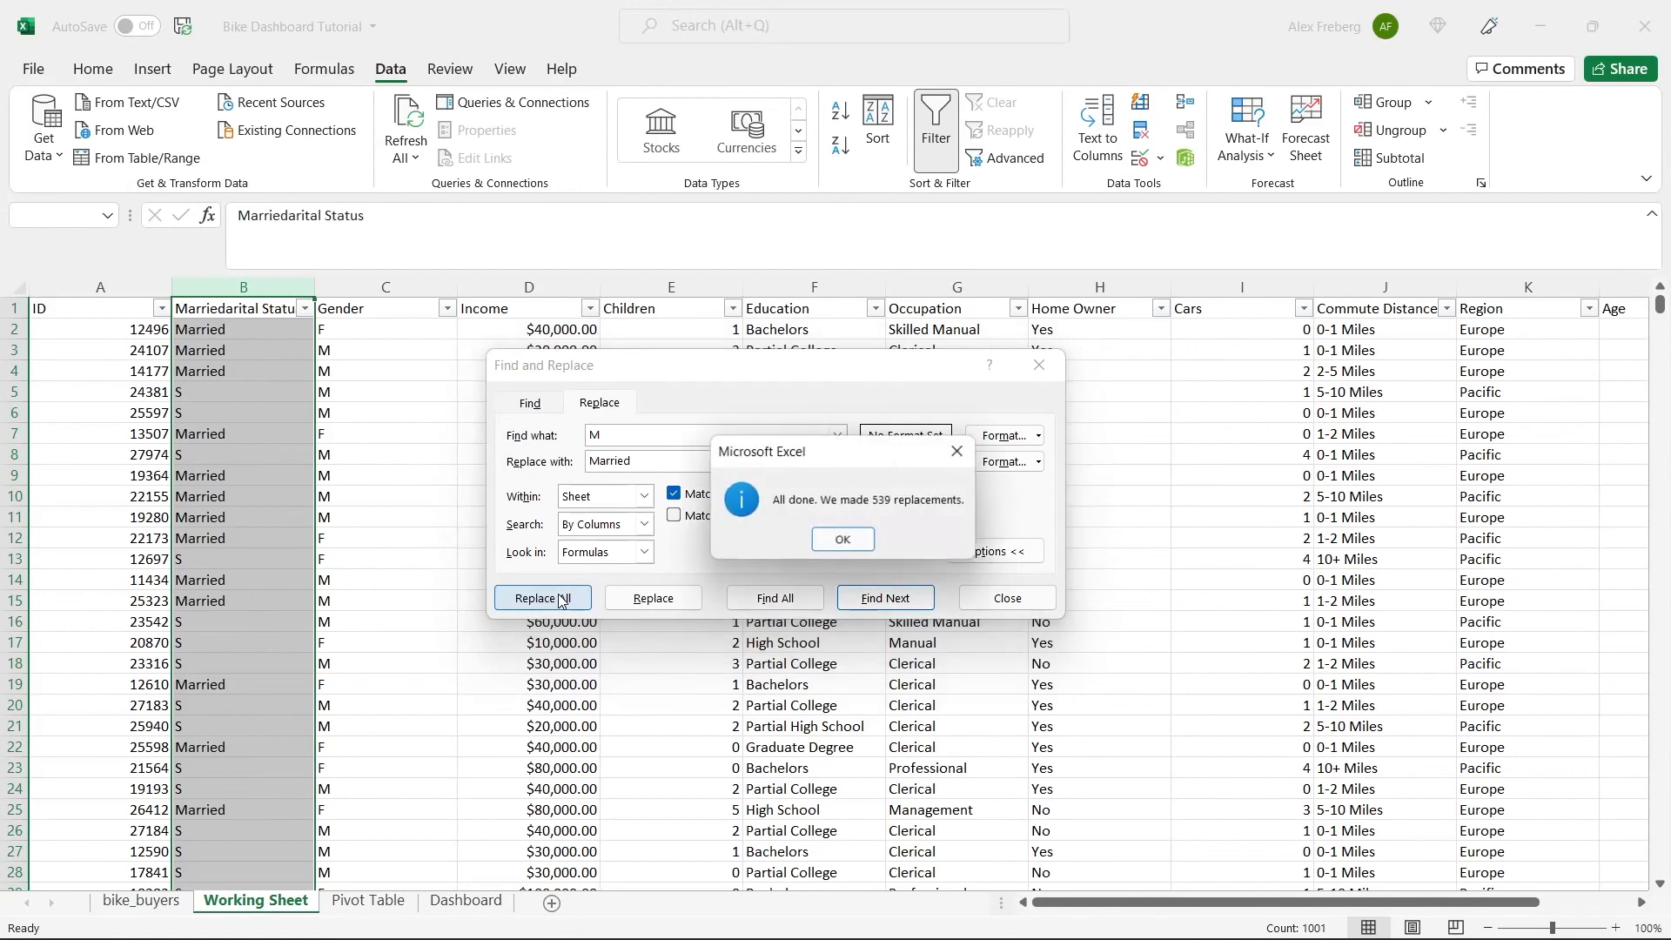
pyautogui.click(840, 539)
# Replace all occurrences of S with Single in the Marital Status column and close the replace dialog.
pyautogui.doubleClick(685, 438)
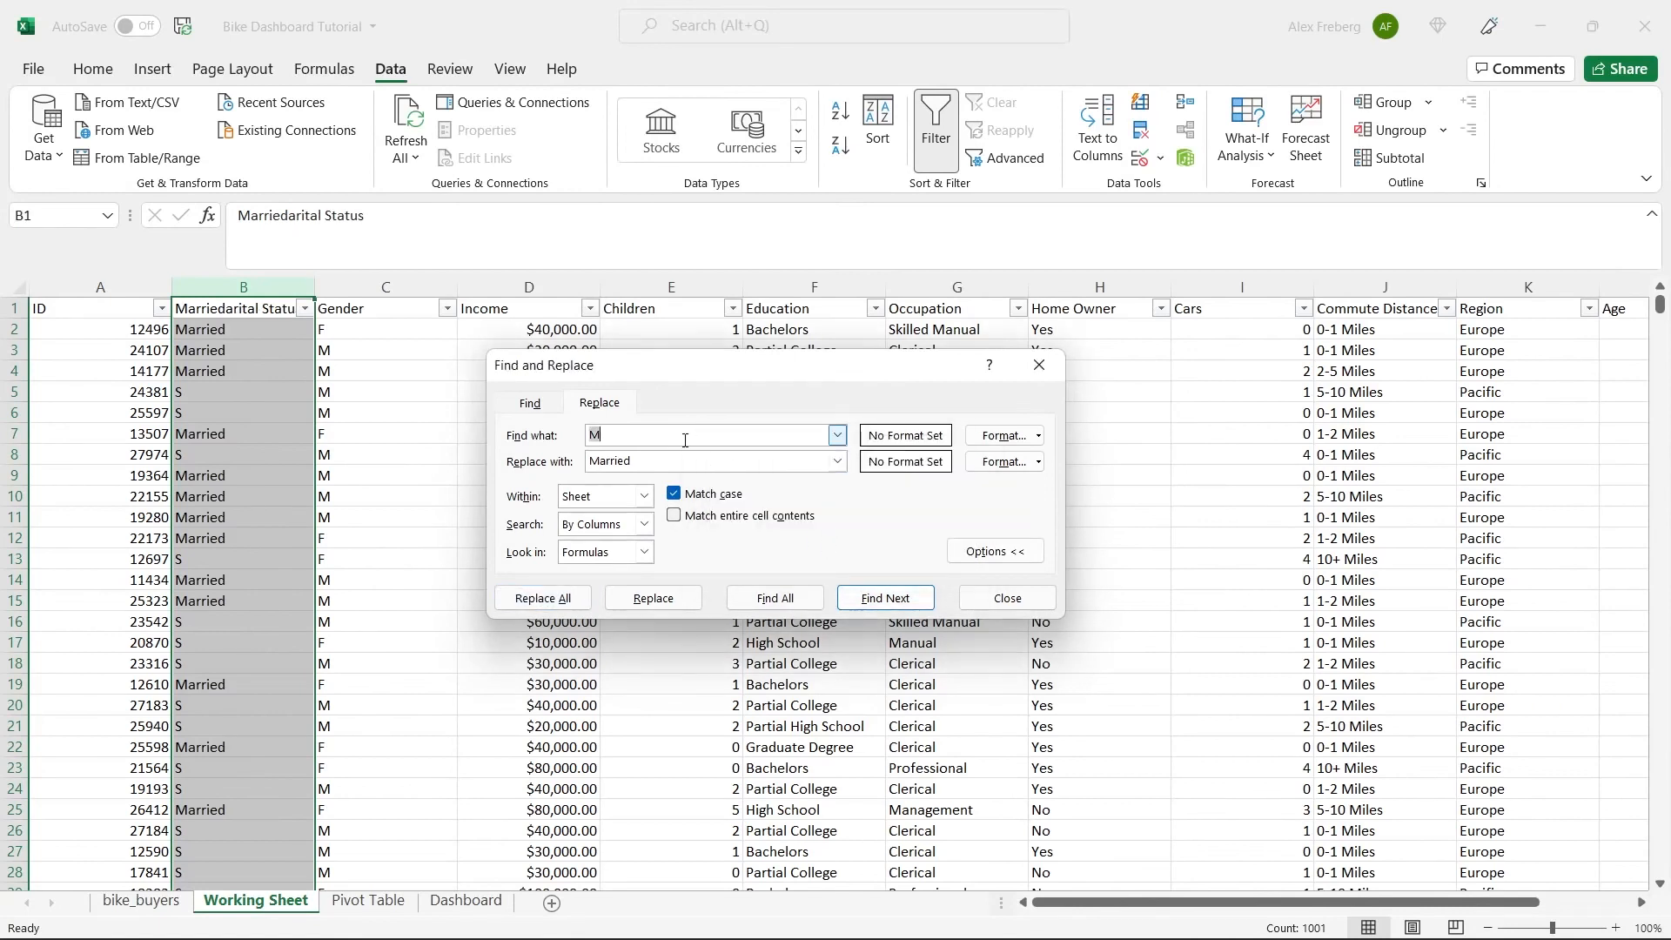
pyautogui.write('S')
pyautogui.doubleClick(671, 464)
pyautogui.write('Single')
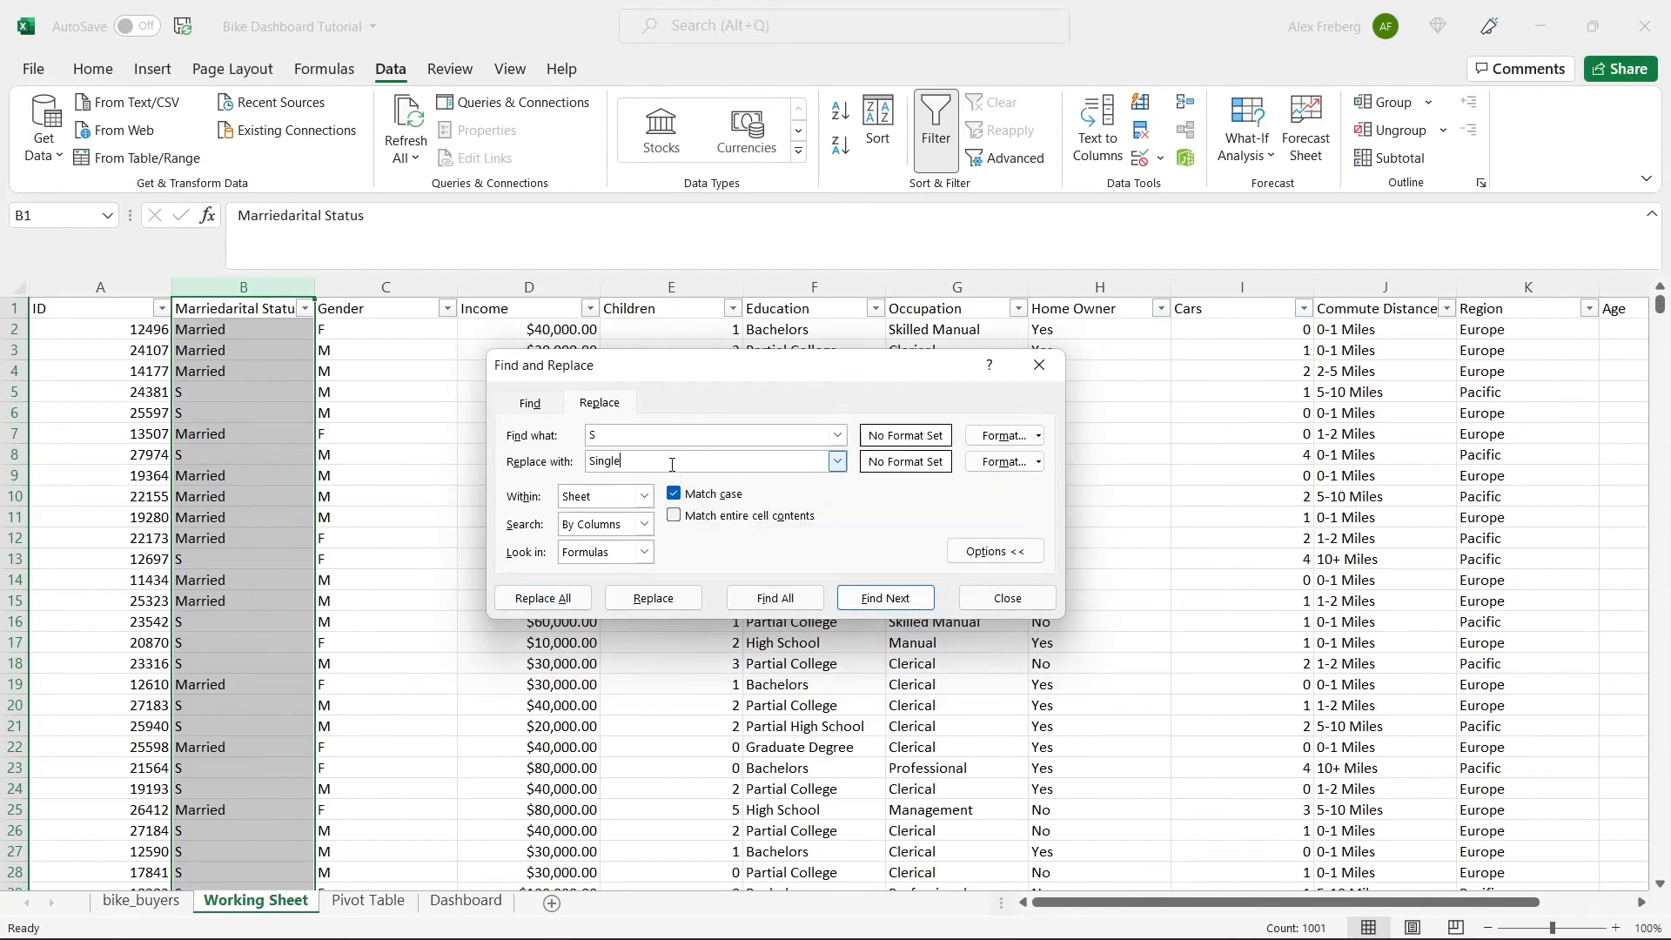
pyautogui.click(555, 599)
pyautogui.click(842, 539)
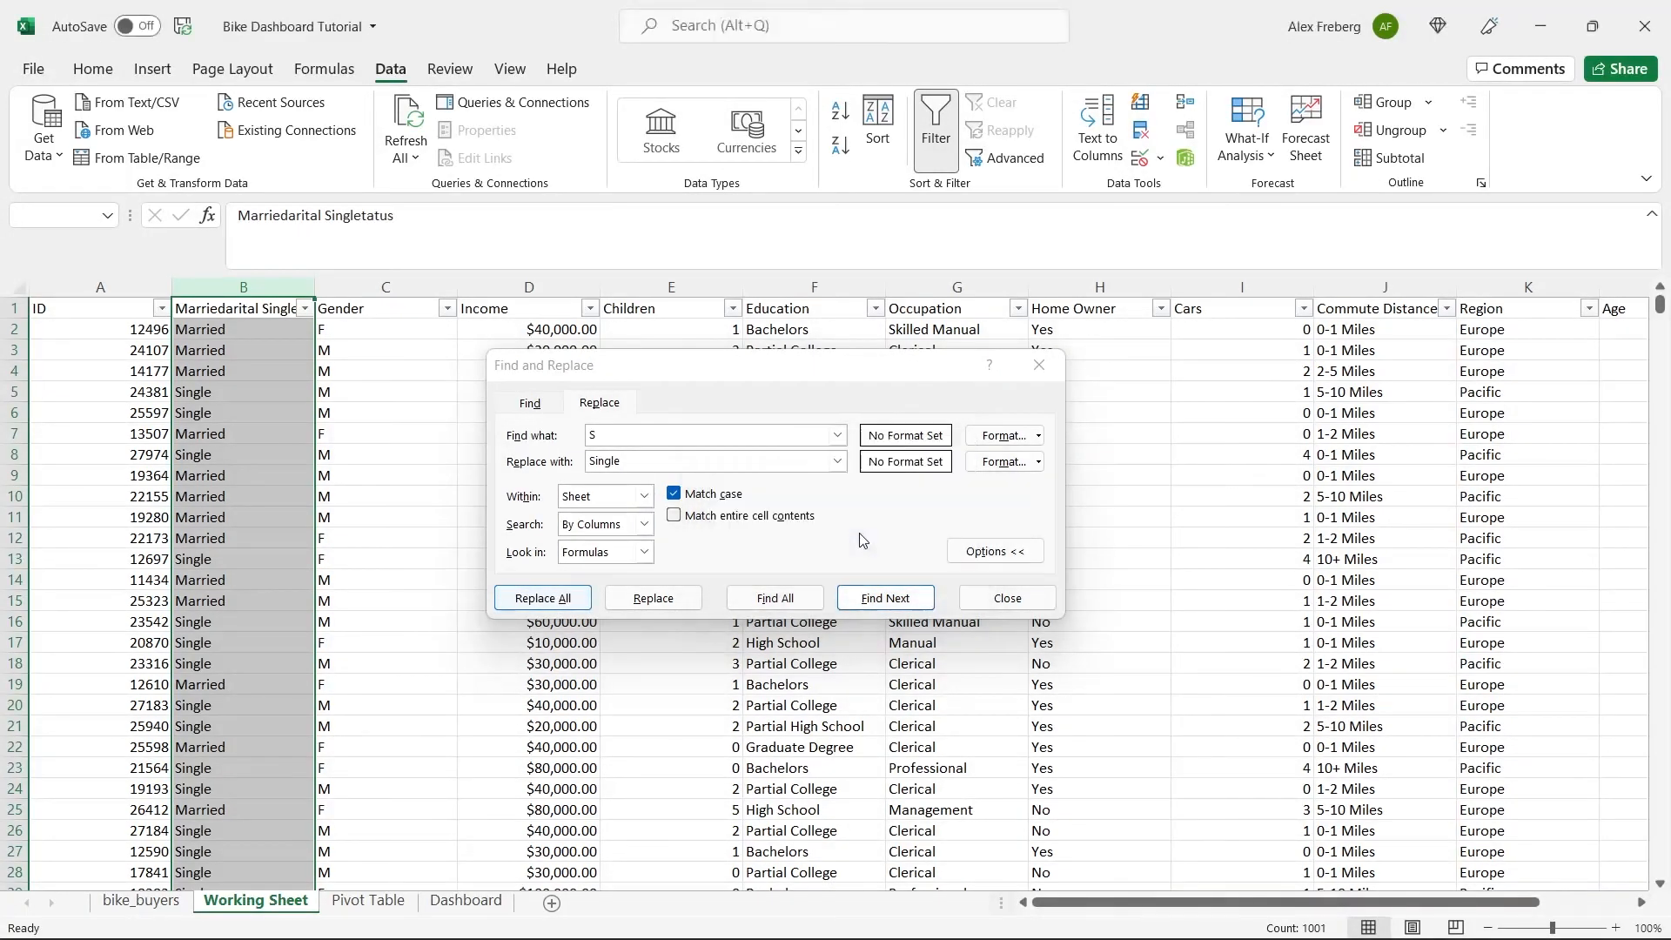
pyautogui.click(1037, 365)
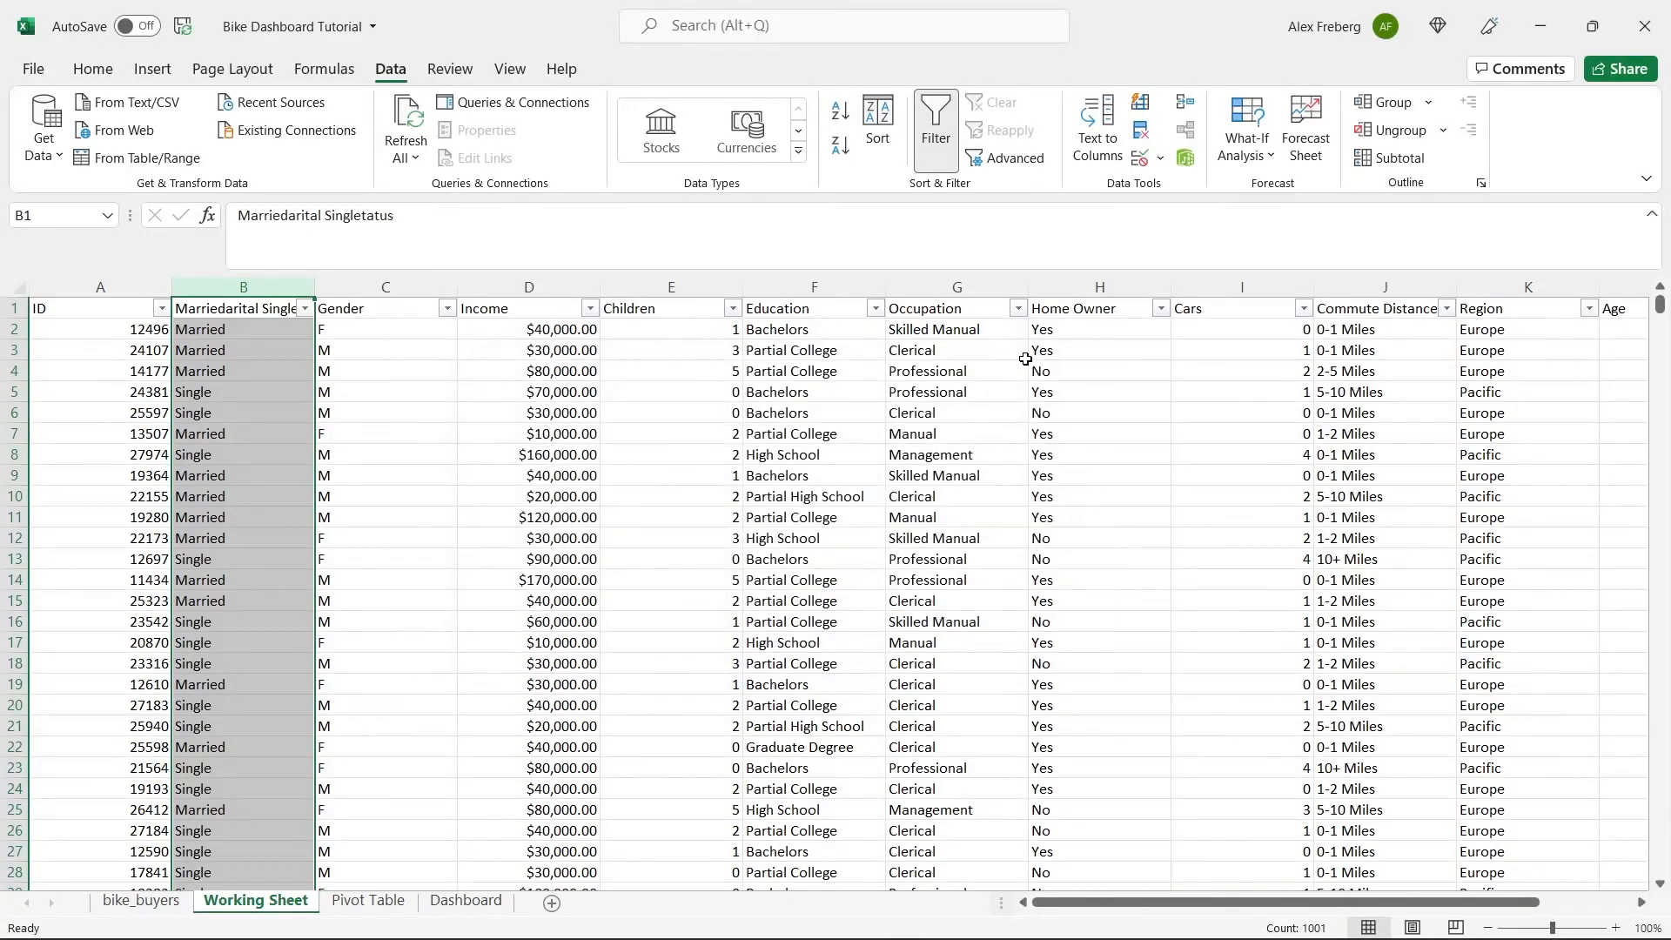
# Replace all occurrences of M with Male in the Gender column.
pyautogui.click(385, 287)
pyautogui.hotkey('ctrl', 'h')
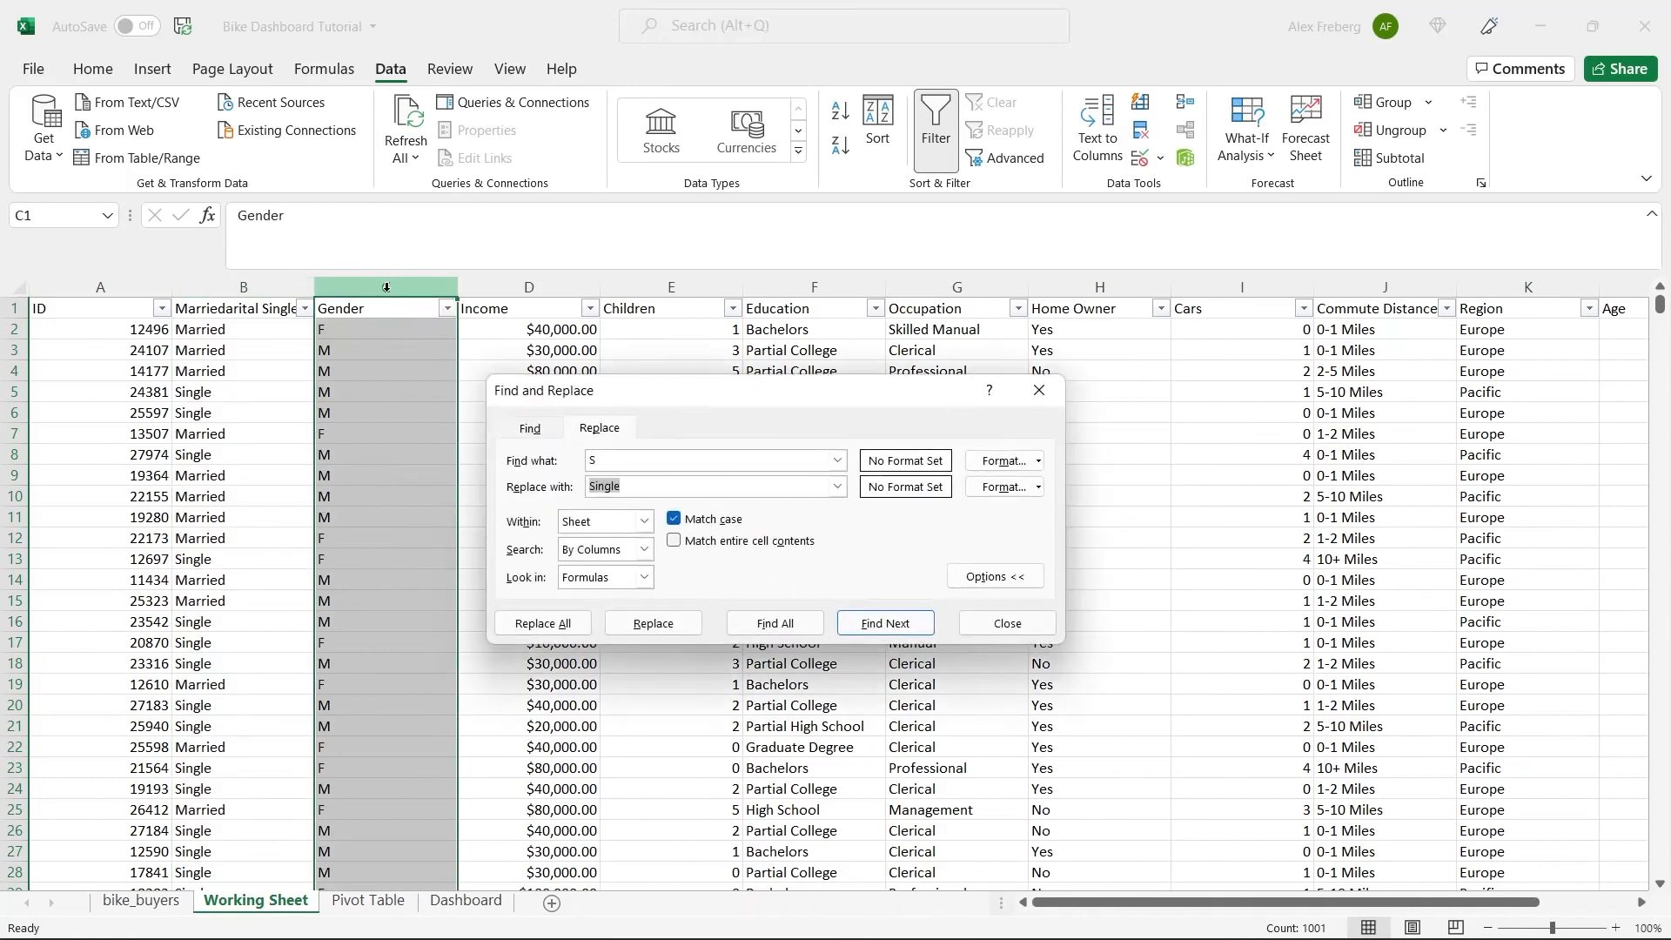
pyautogui.click(611, 458)
pyautogui.click(657, 460)
pyautogui.press('BackSpace')
pyautogui.write('M')
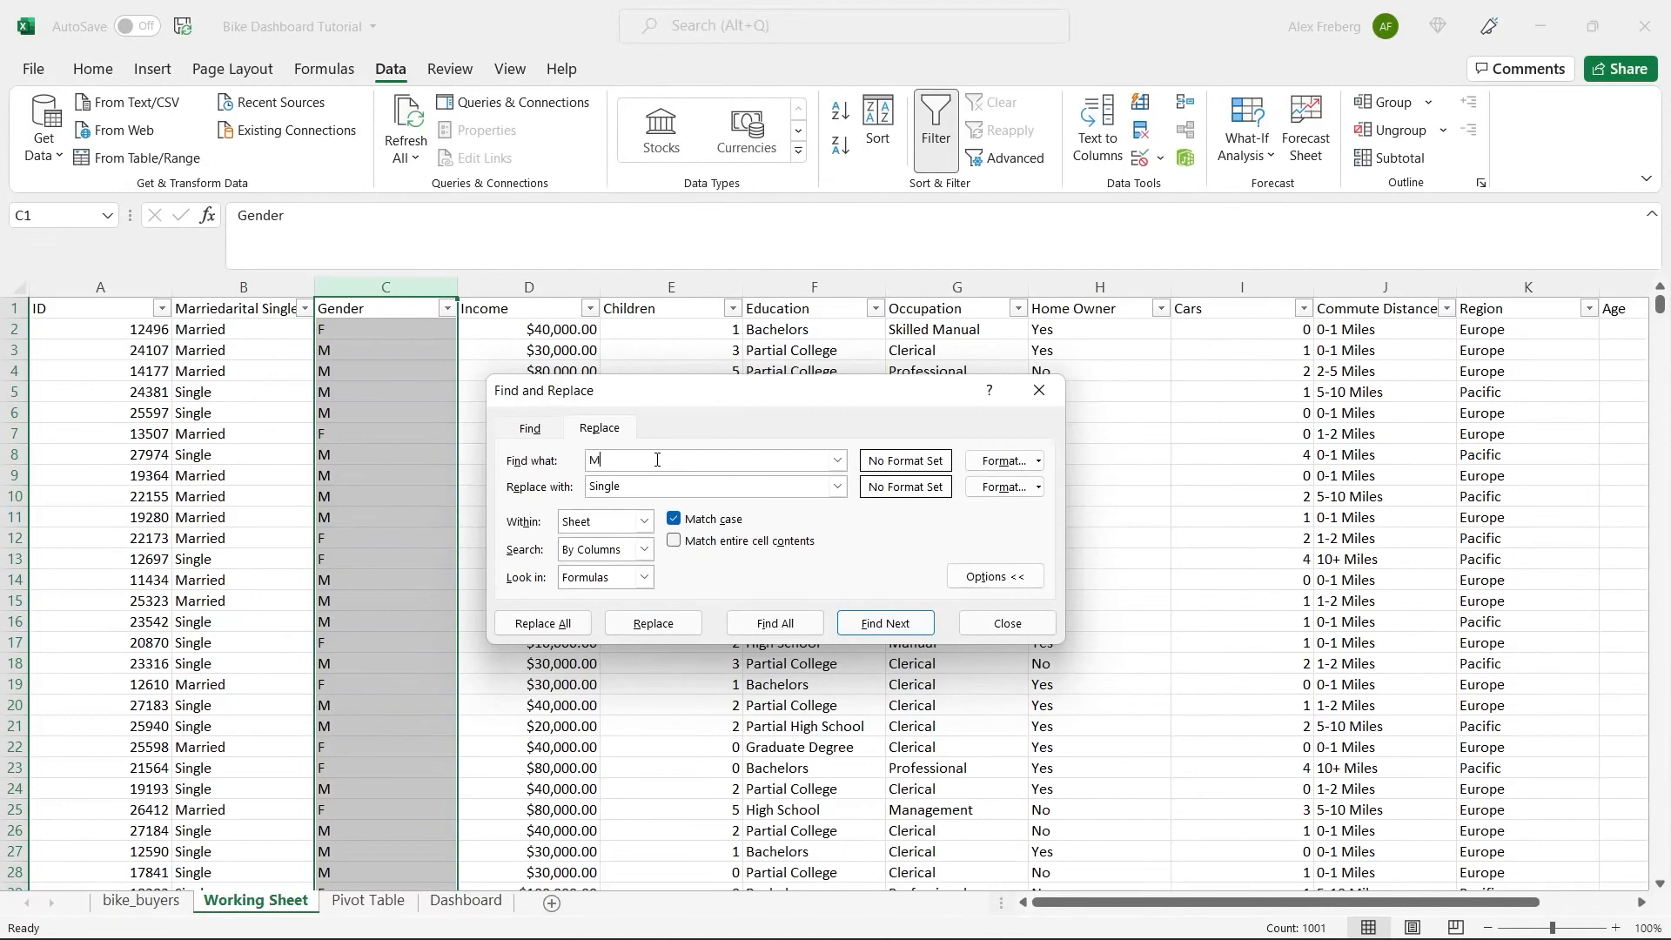
pyautogui.press('Tab')
pyautogui.write('Male')
pyautogui.click(542, 623)
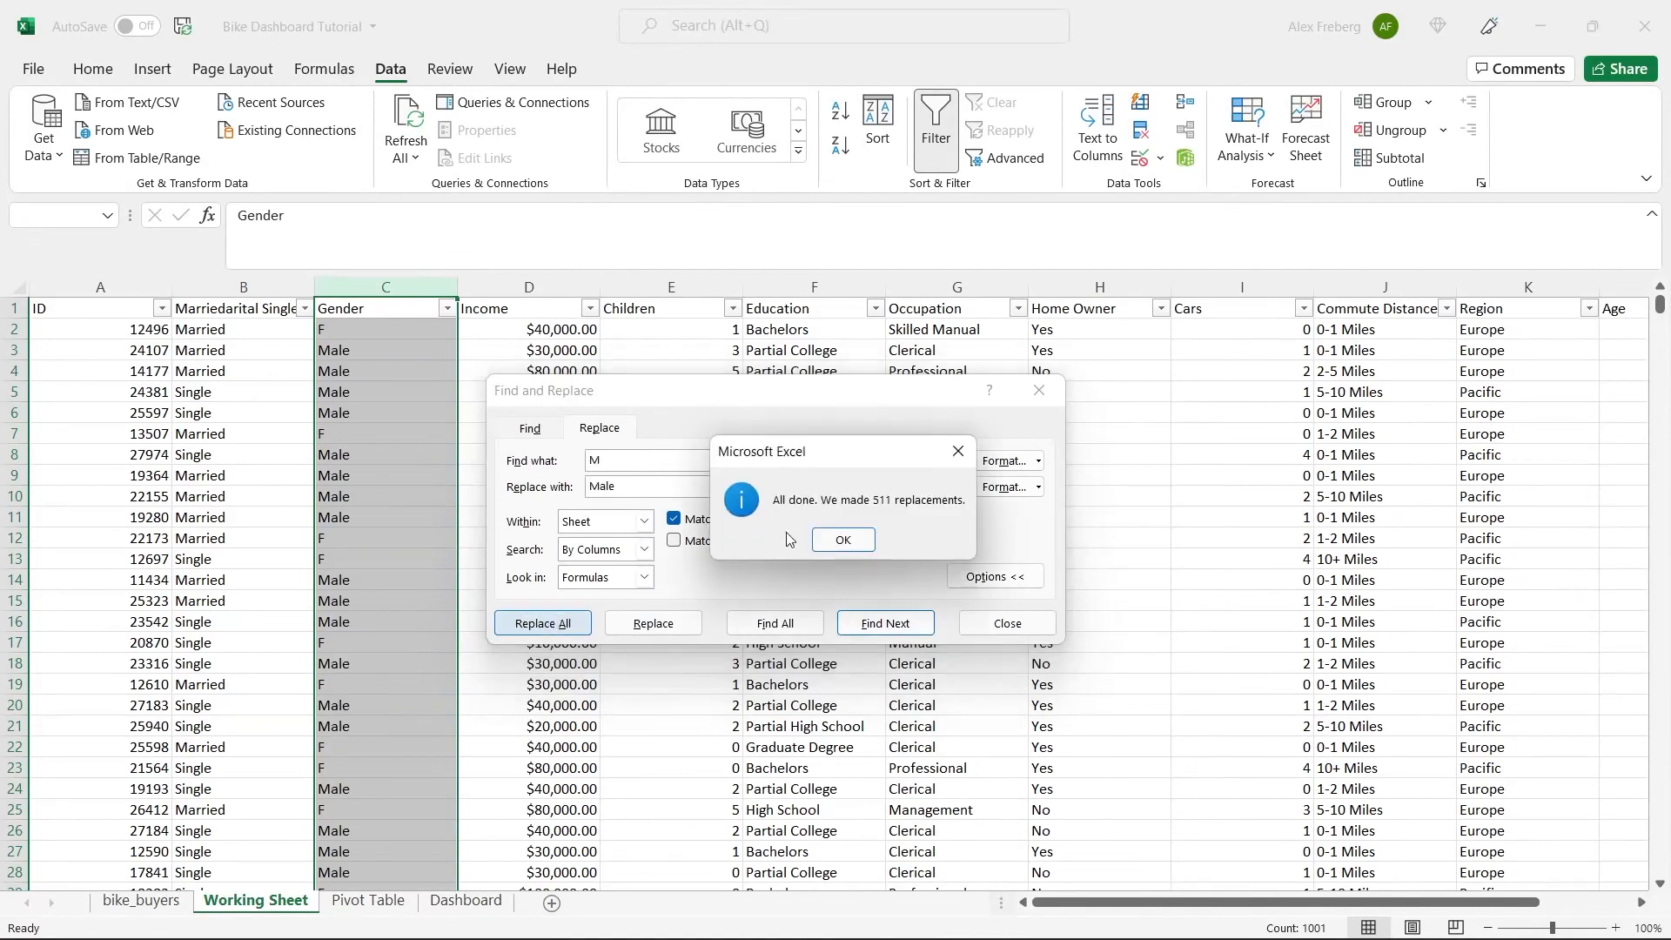
pyautogui.click(842, 539)
# Replace all occurrences of F with Female in the Gender column and close the replace dialog.
pyautogui.click(678, 460)
pyautogui.press('BackSpace')
pyautogui.write('F')
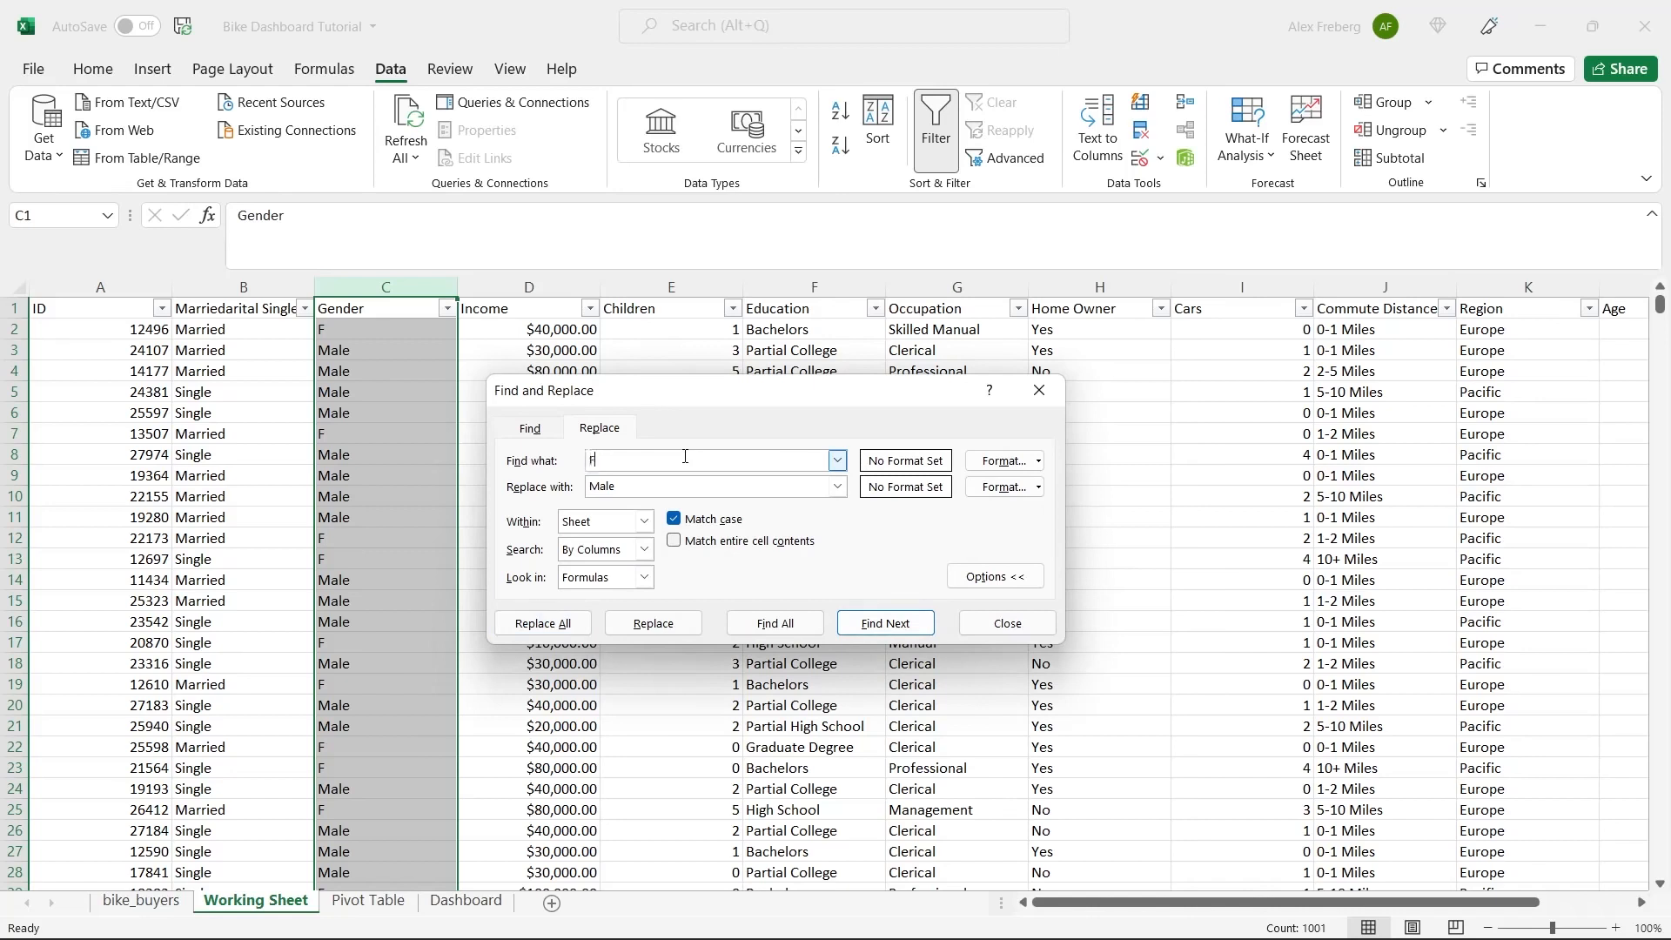
pyautogui.click(665, 485)
pyautogui.doubleClick(665, 485)
pyautogui.write('Female')
pyautogui.click(542, 623)
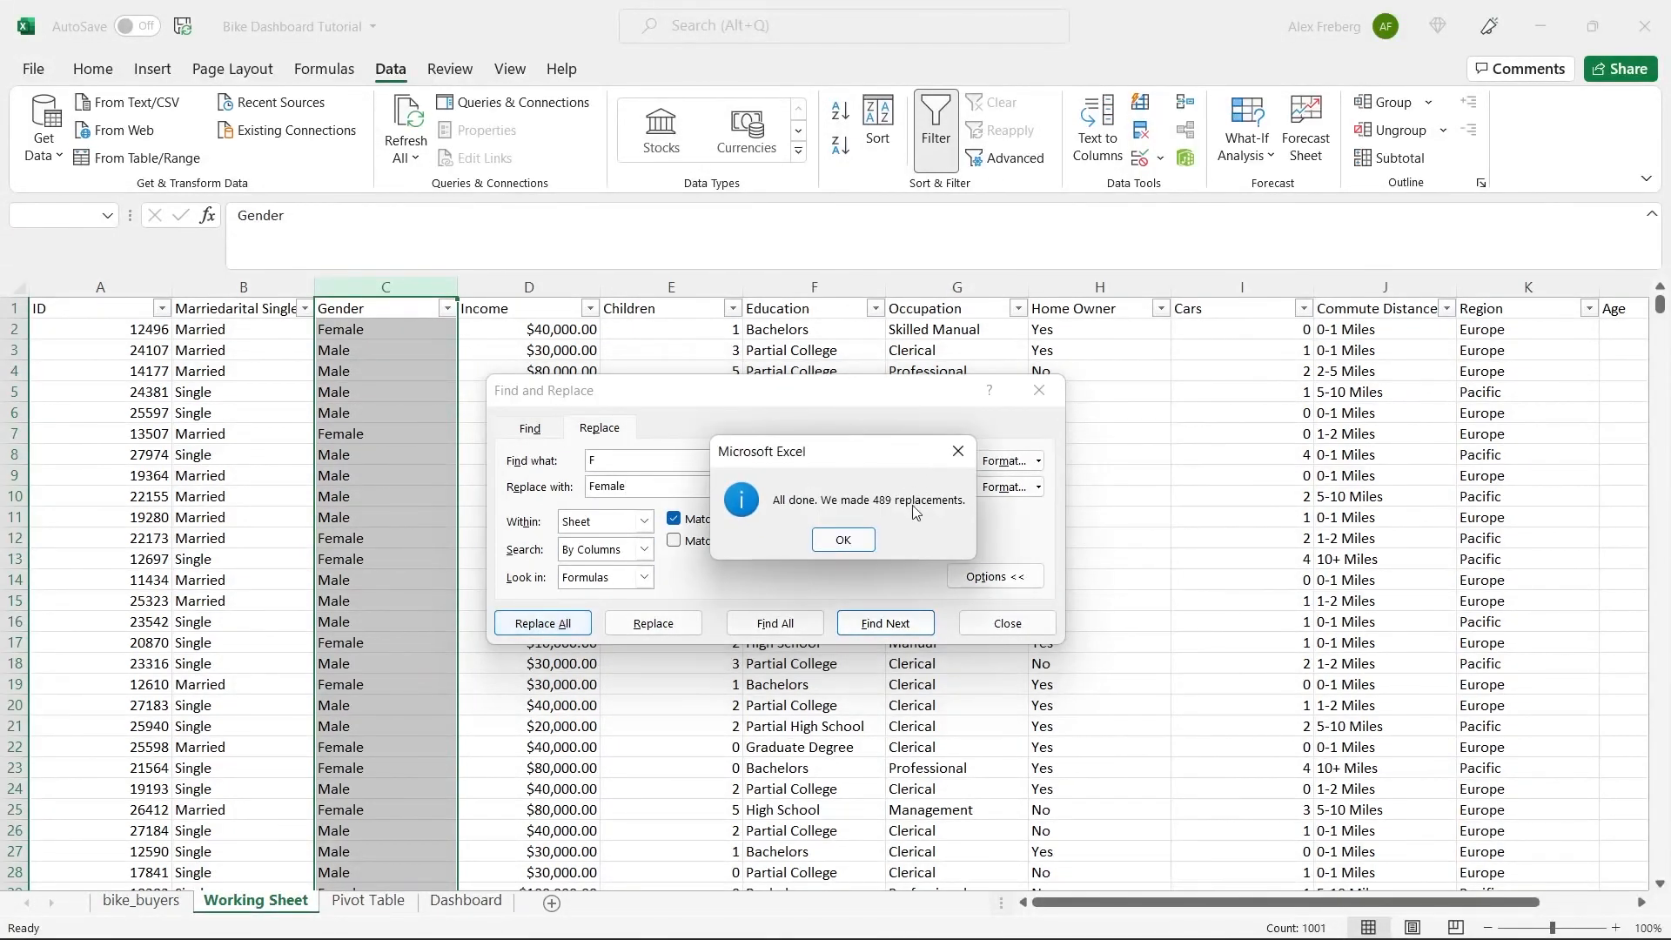
pyautogui.click(844, 539)
pyautogui.click(1038, 390)
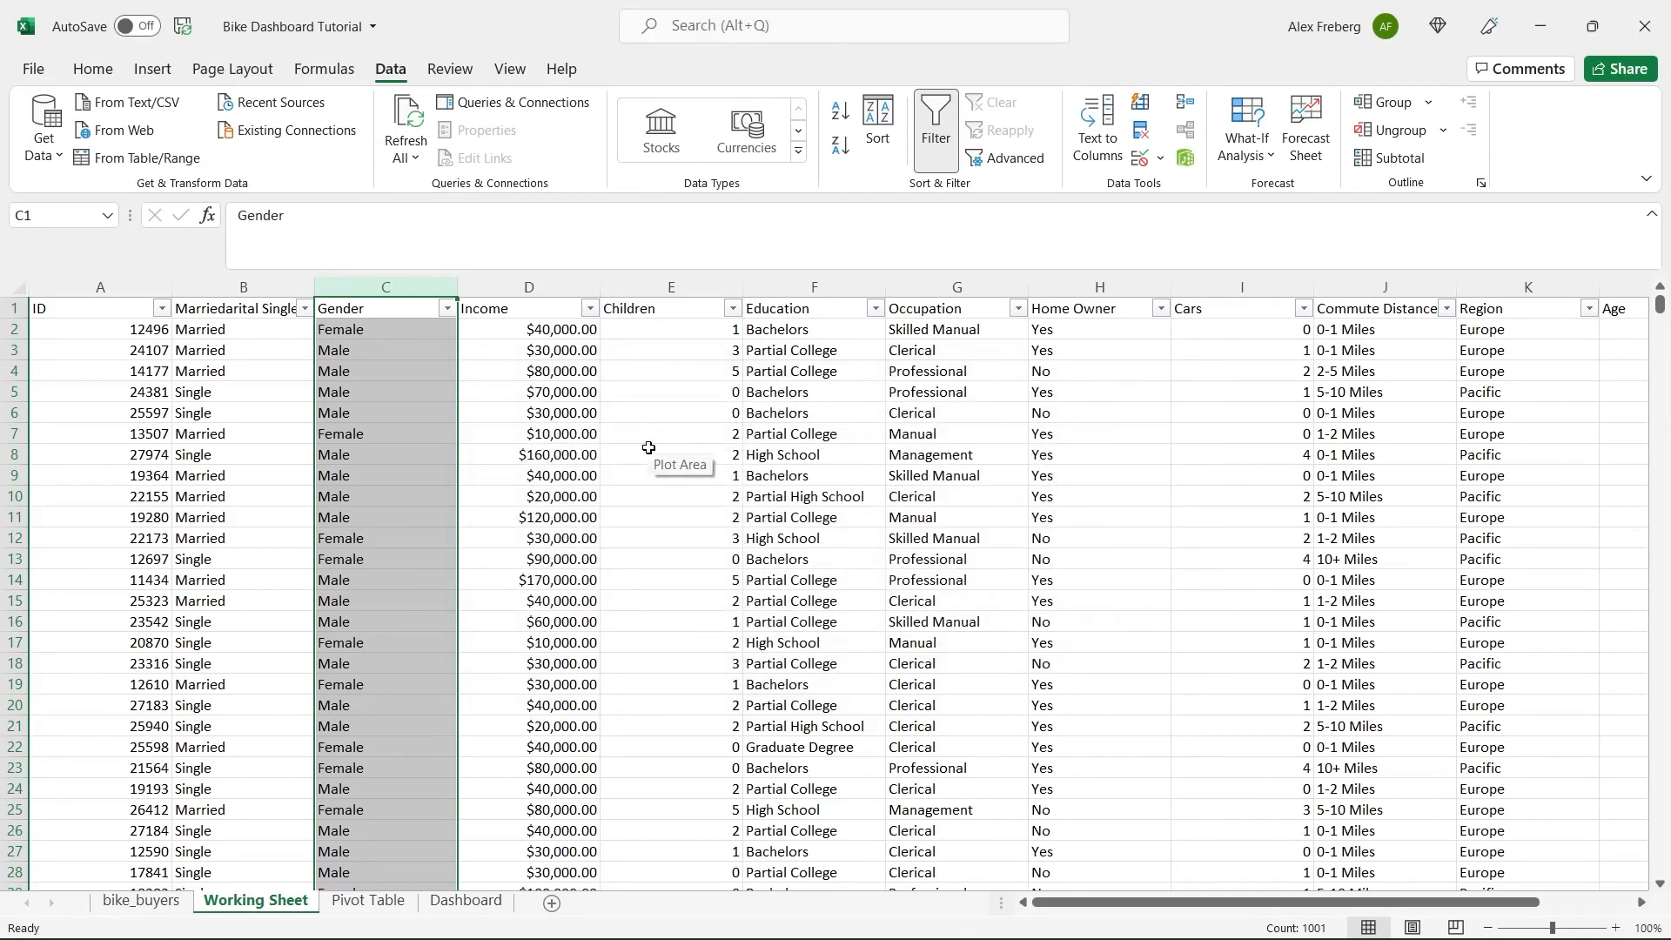
# Format the Income column as Currency with no decimal places.
pyautogui.click(648, 447)
pyautogui.click(525, 280)
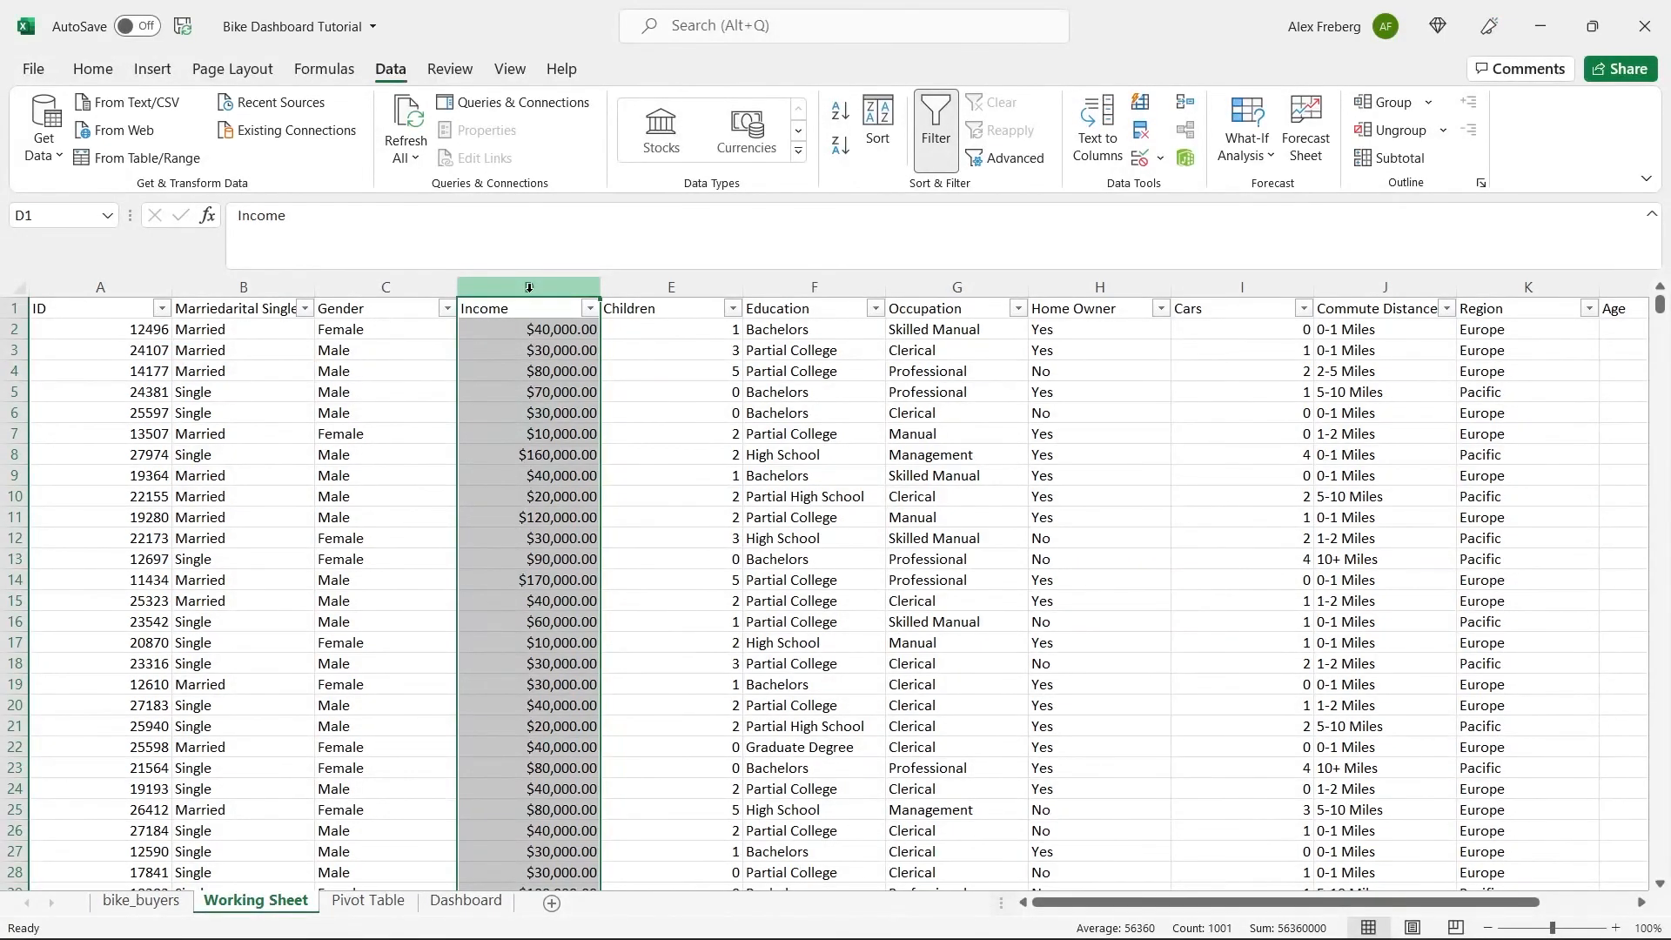
pyautogui.click(557, 348)
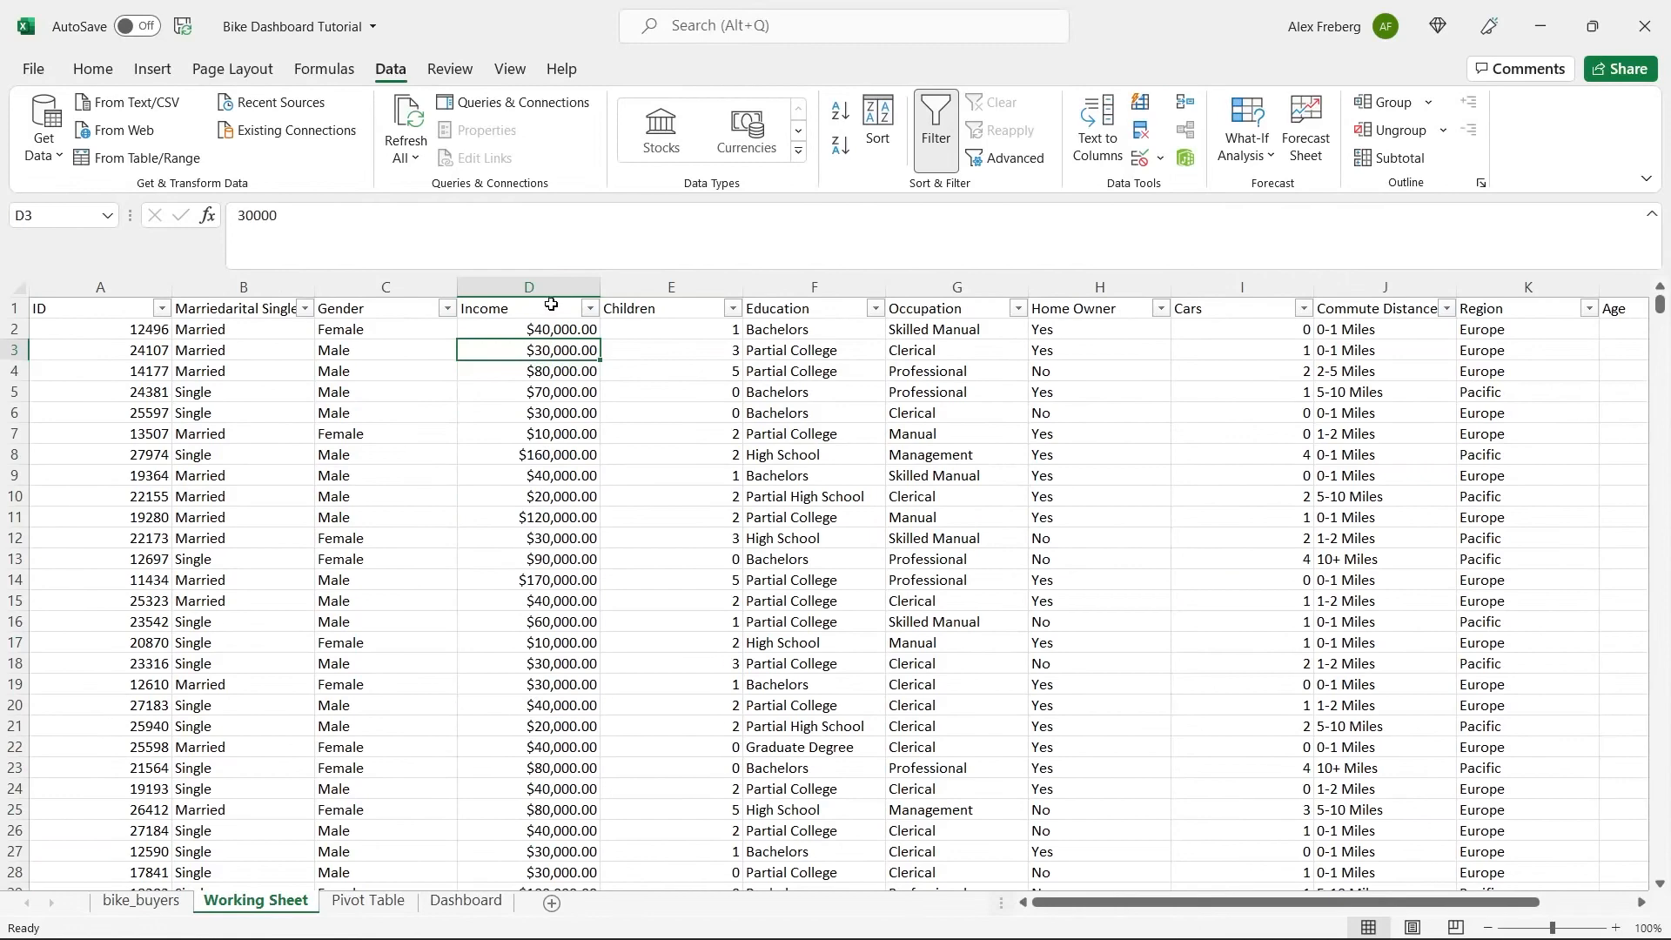
pyautogui.click(93, 69)
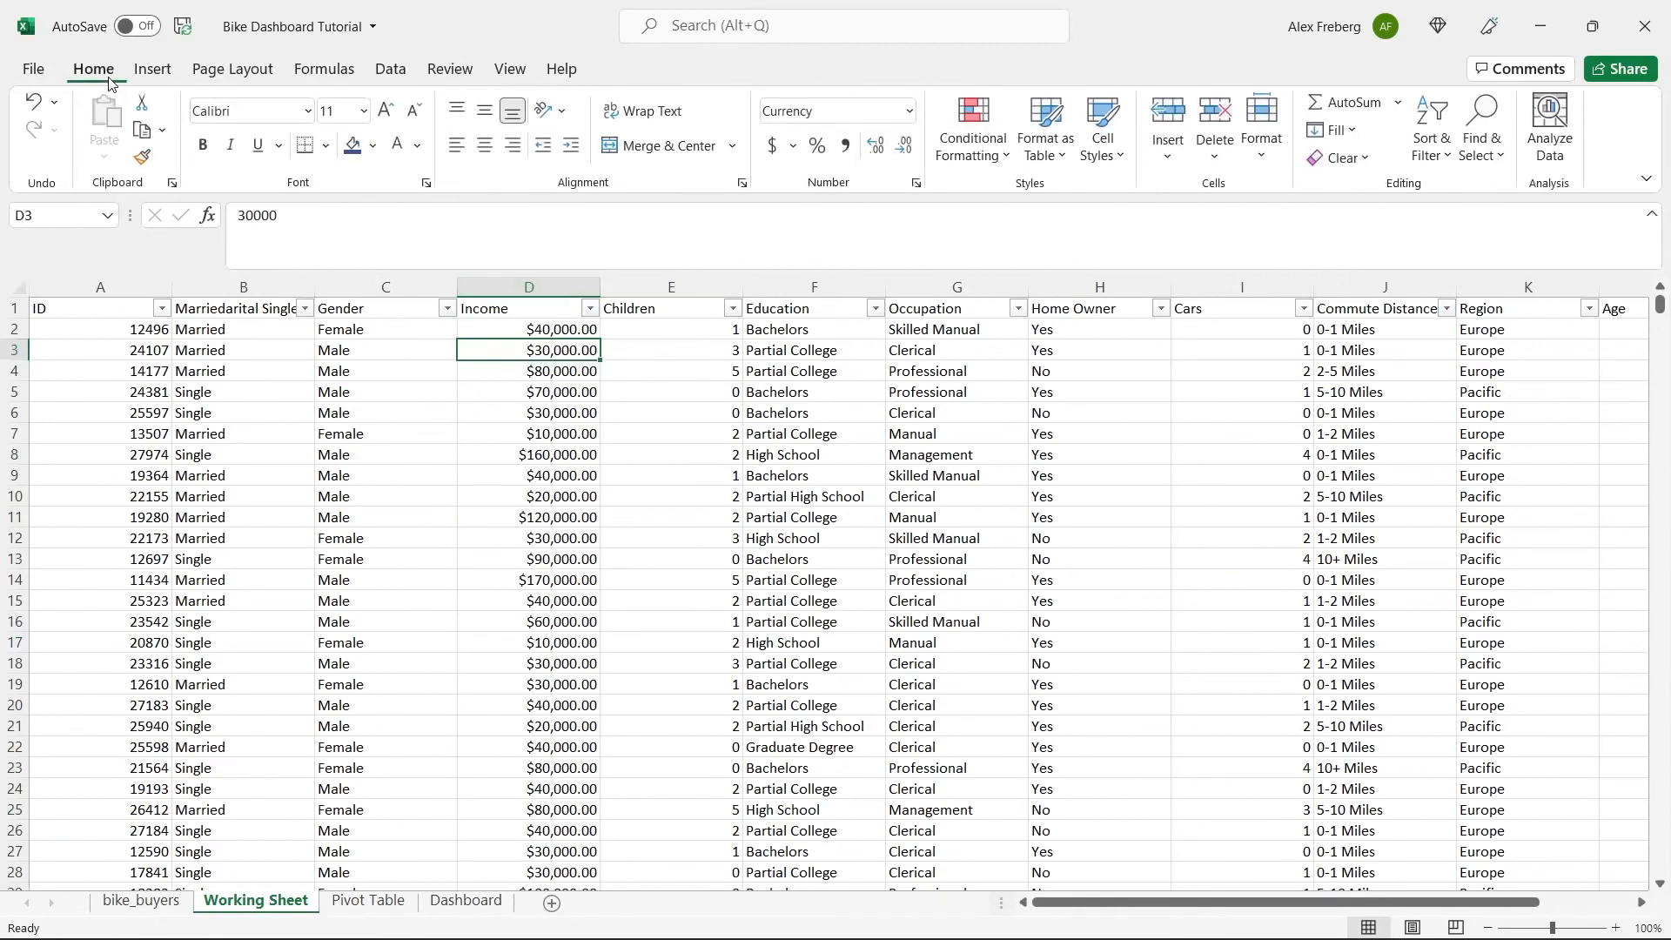
pyautogui.click(528, 287)
pyautogui.click(910, 111)
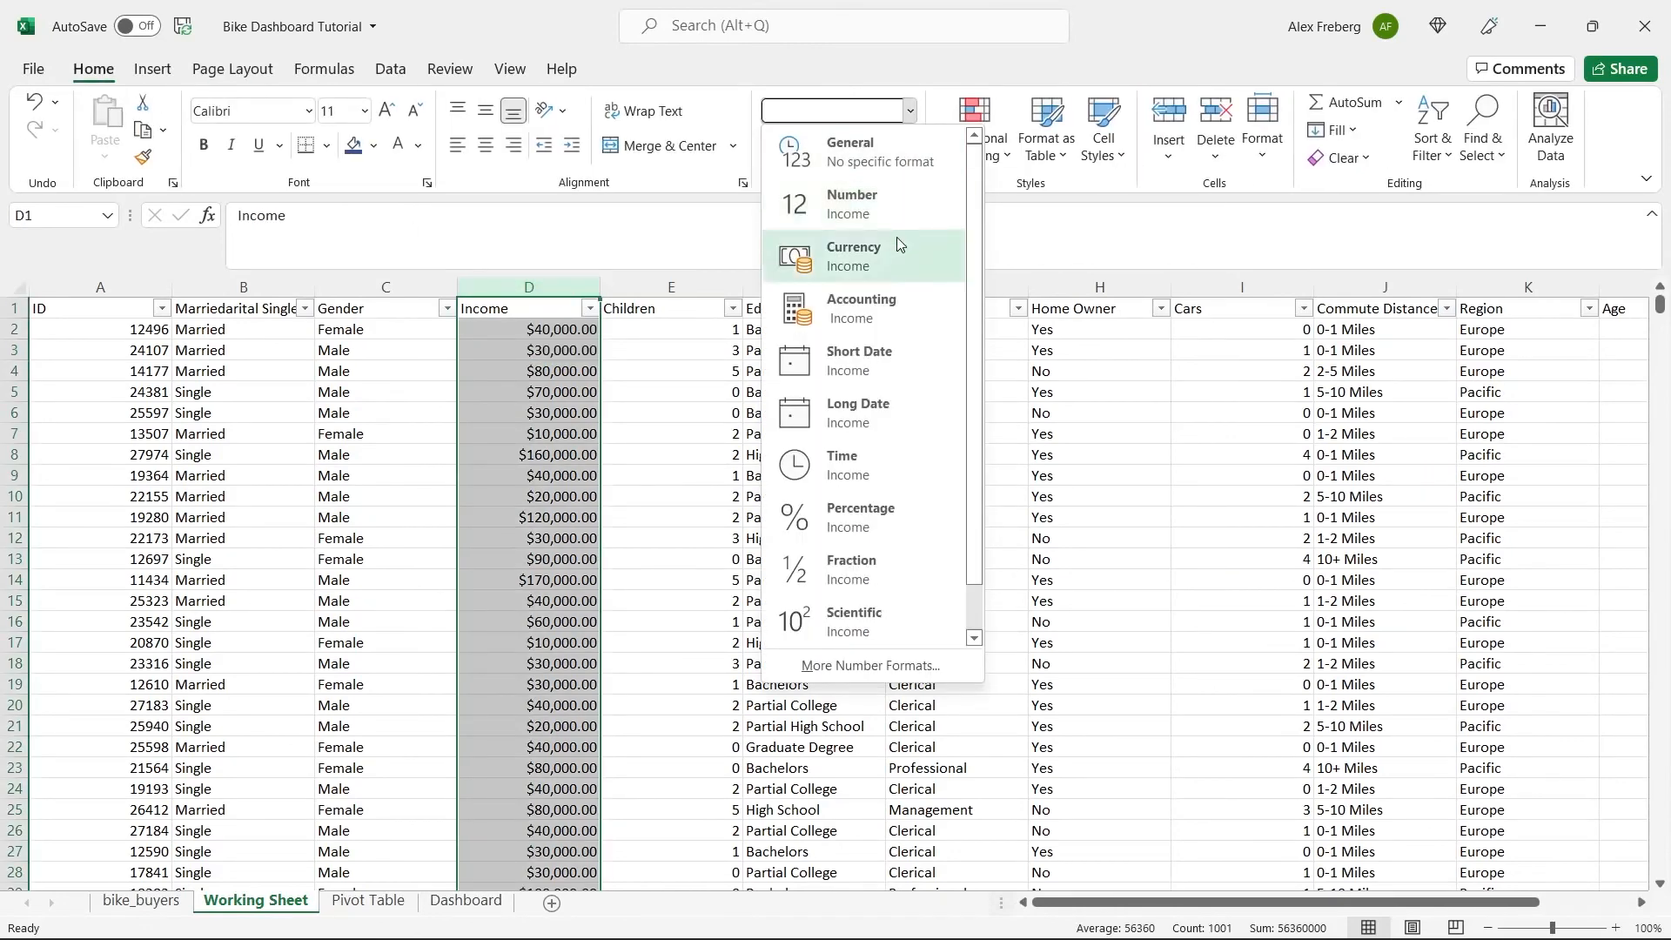
pyautogui.click(897, 238)
pyautogui.click(899, 154)
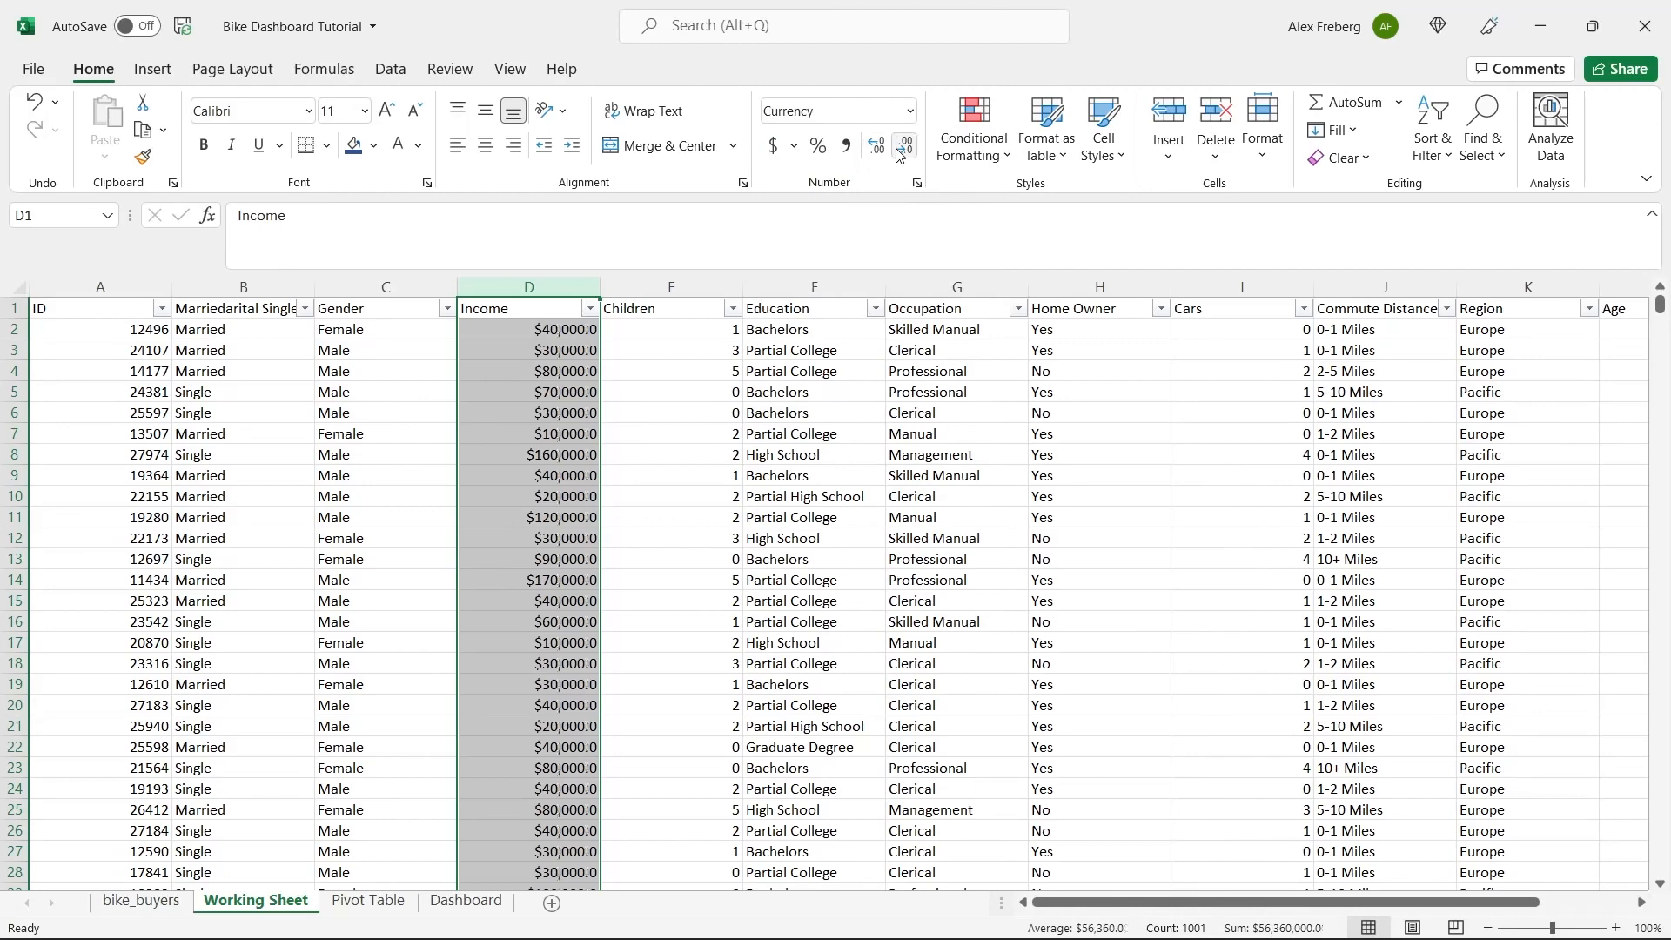
pyautogui.click(899, 154)
pyautogui.click(567, 339)
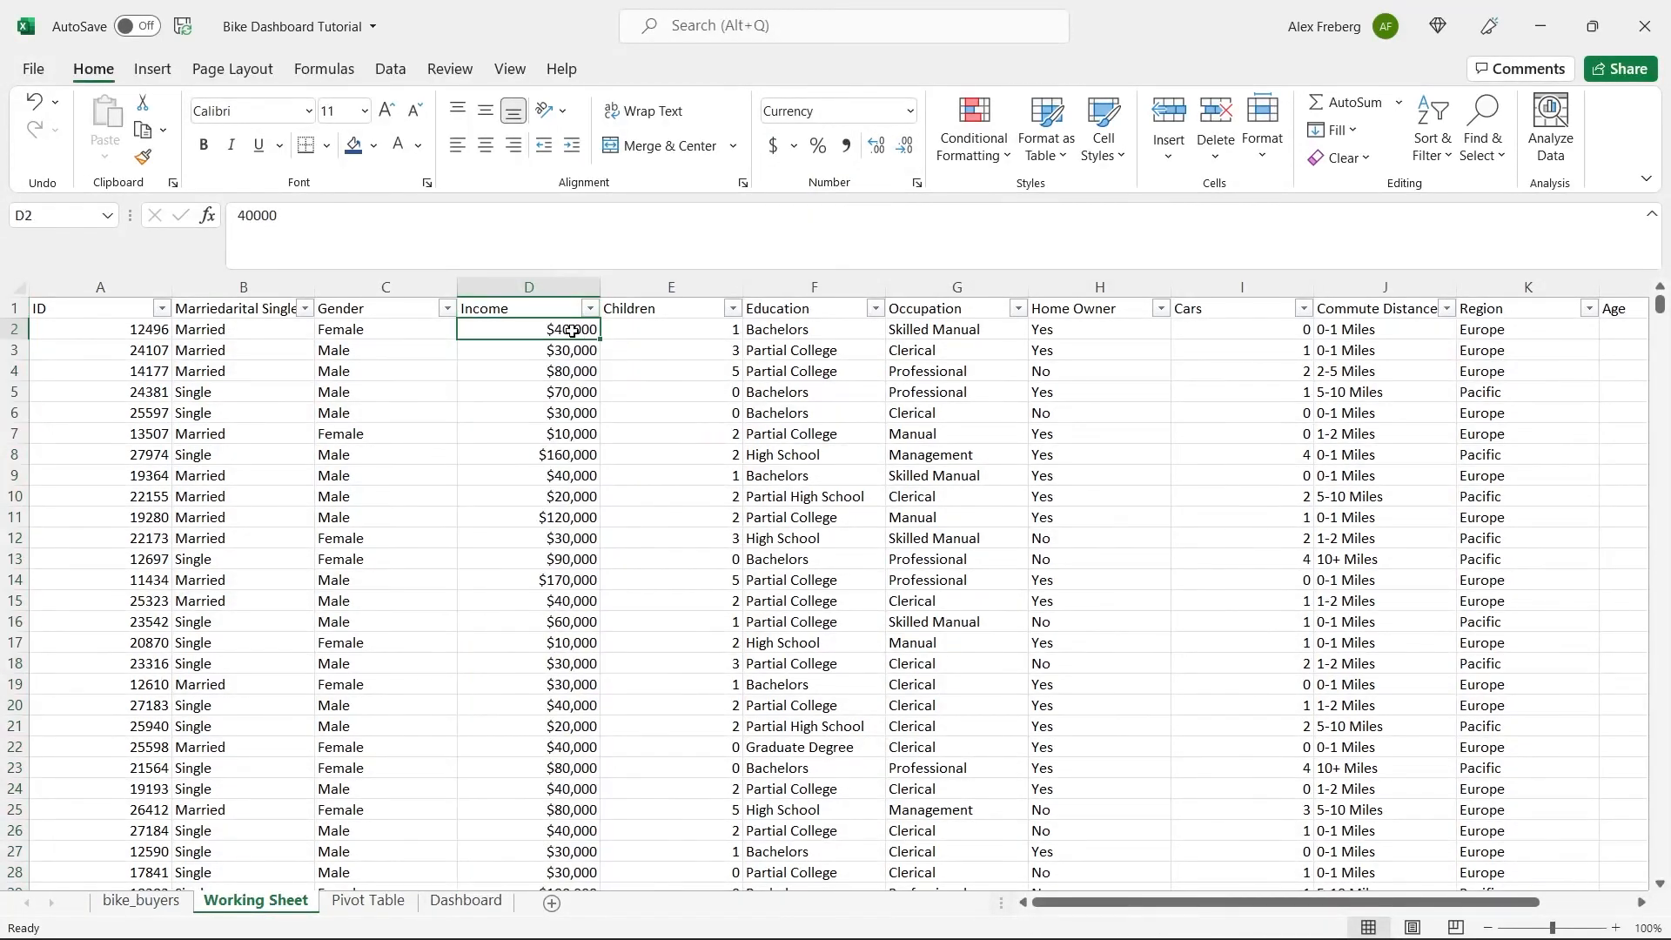
# Check the distinct values in the Income, Children, Education and Occupation columns for inconsistencies through their filter lists.
pyautogui.click(590, 308)
pyautogui.moveTo(583, 586)
pyautogui.mouseDown()
pyautogui.moveTo(582, 675)
pyautogui.moveTo(583, 579)
pyautogui.mouseUp()
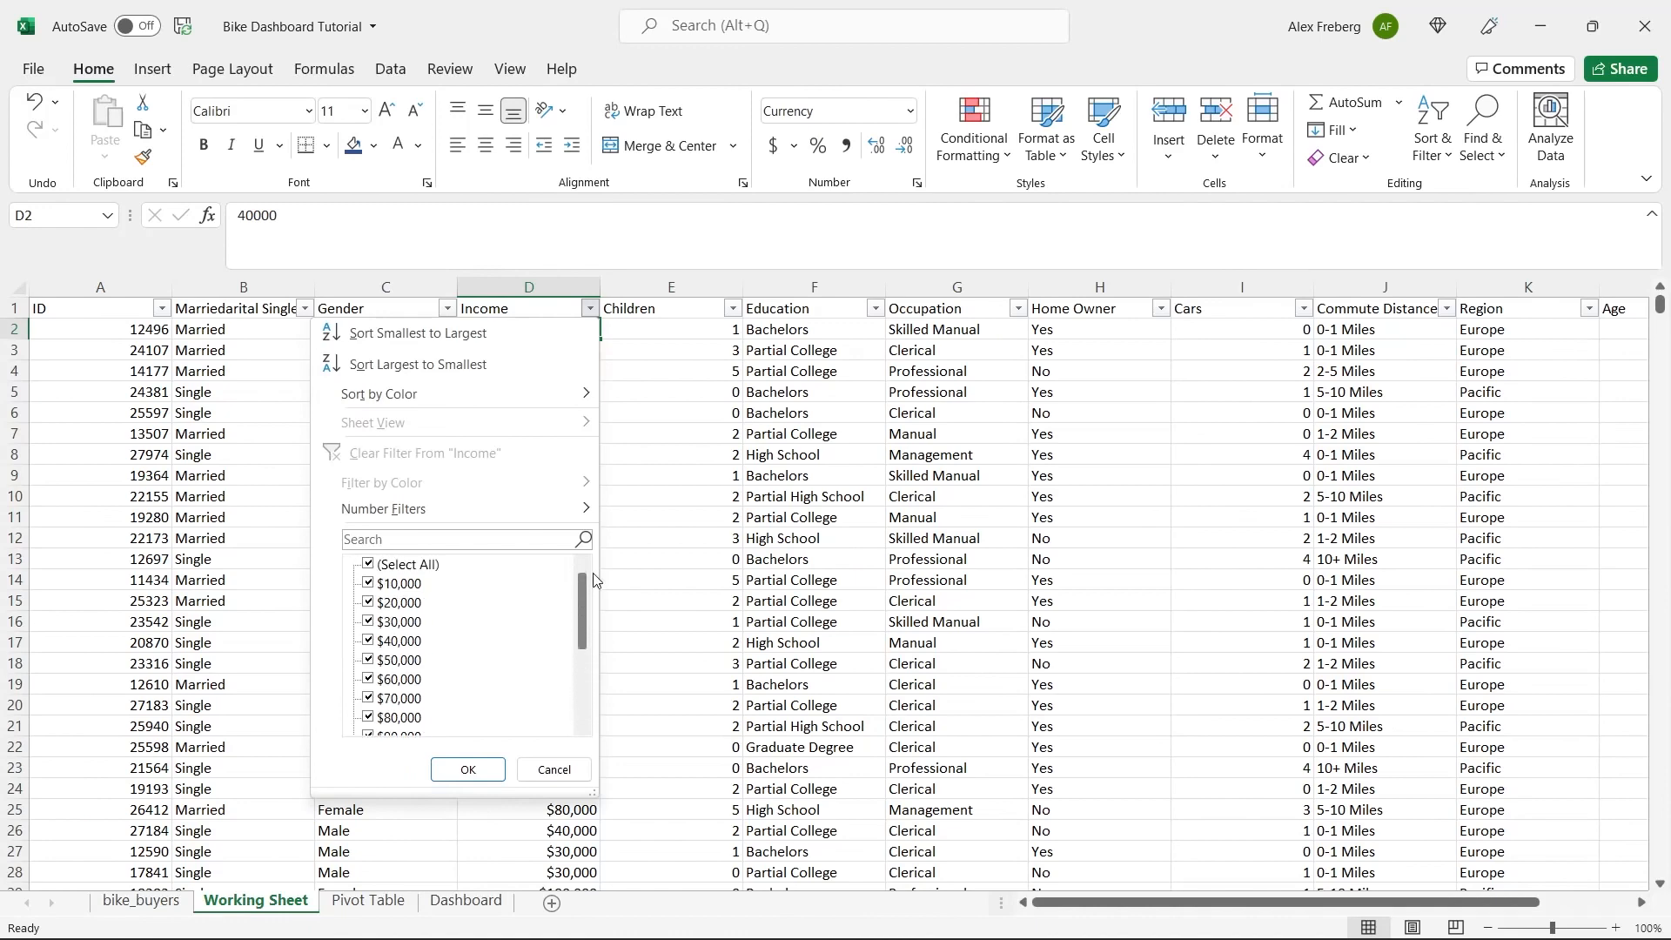
pyautogui.click(651, 442)
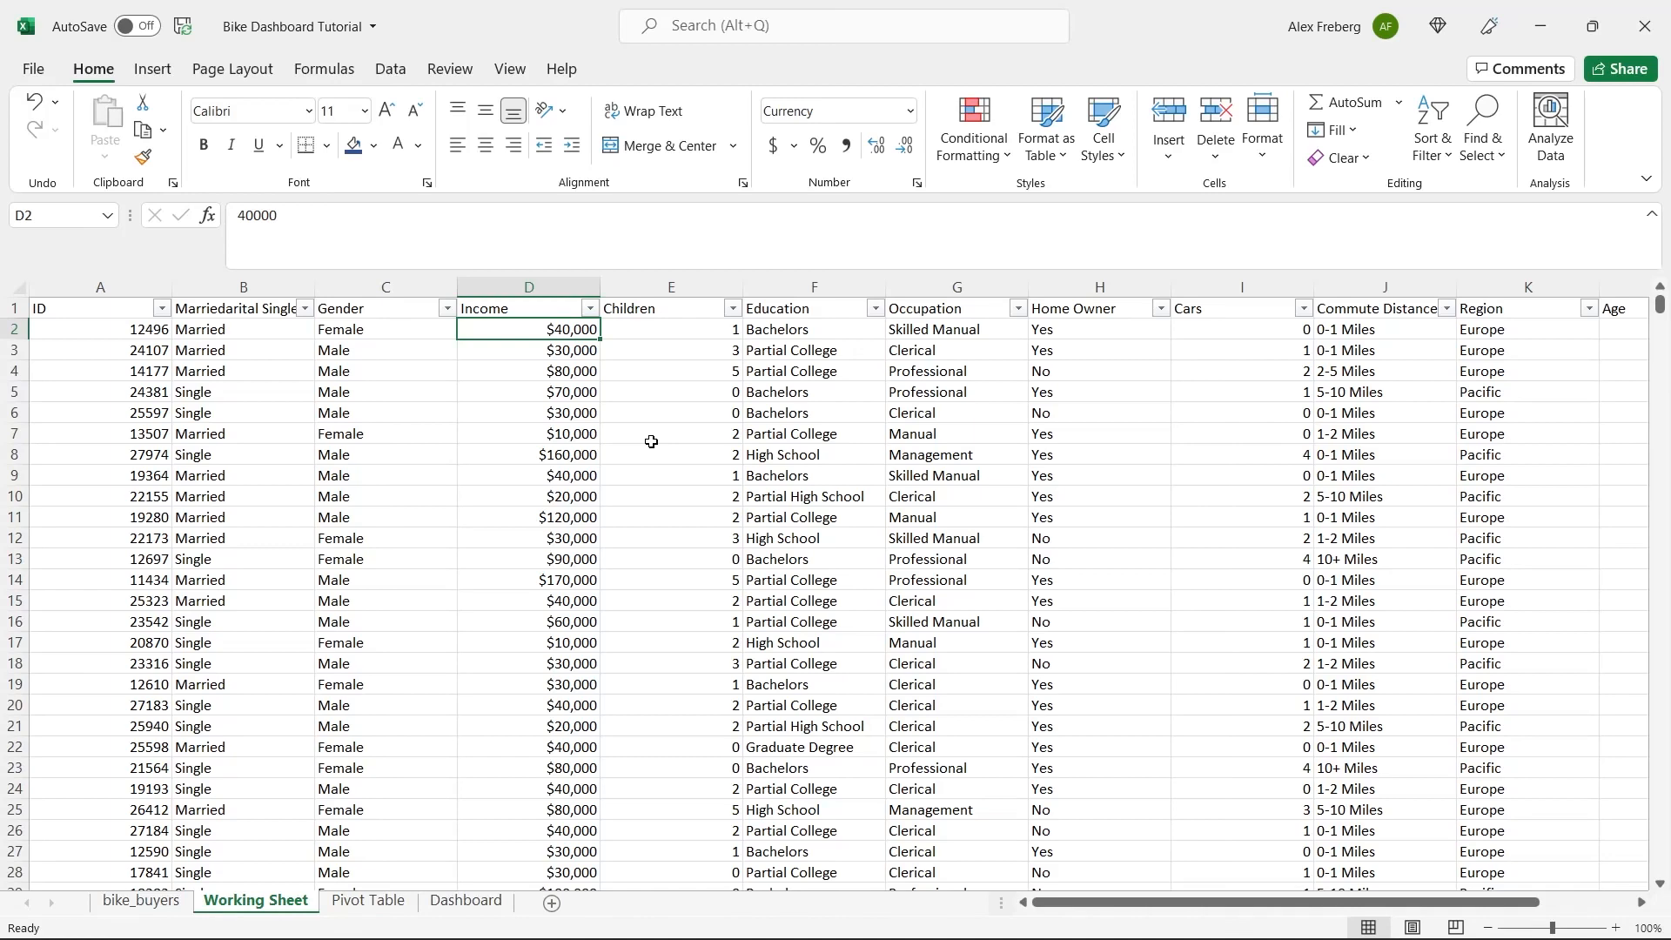
pyautogui.click(733, 308)
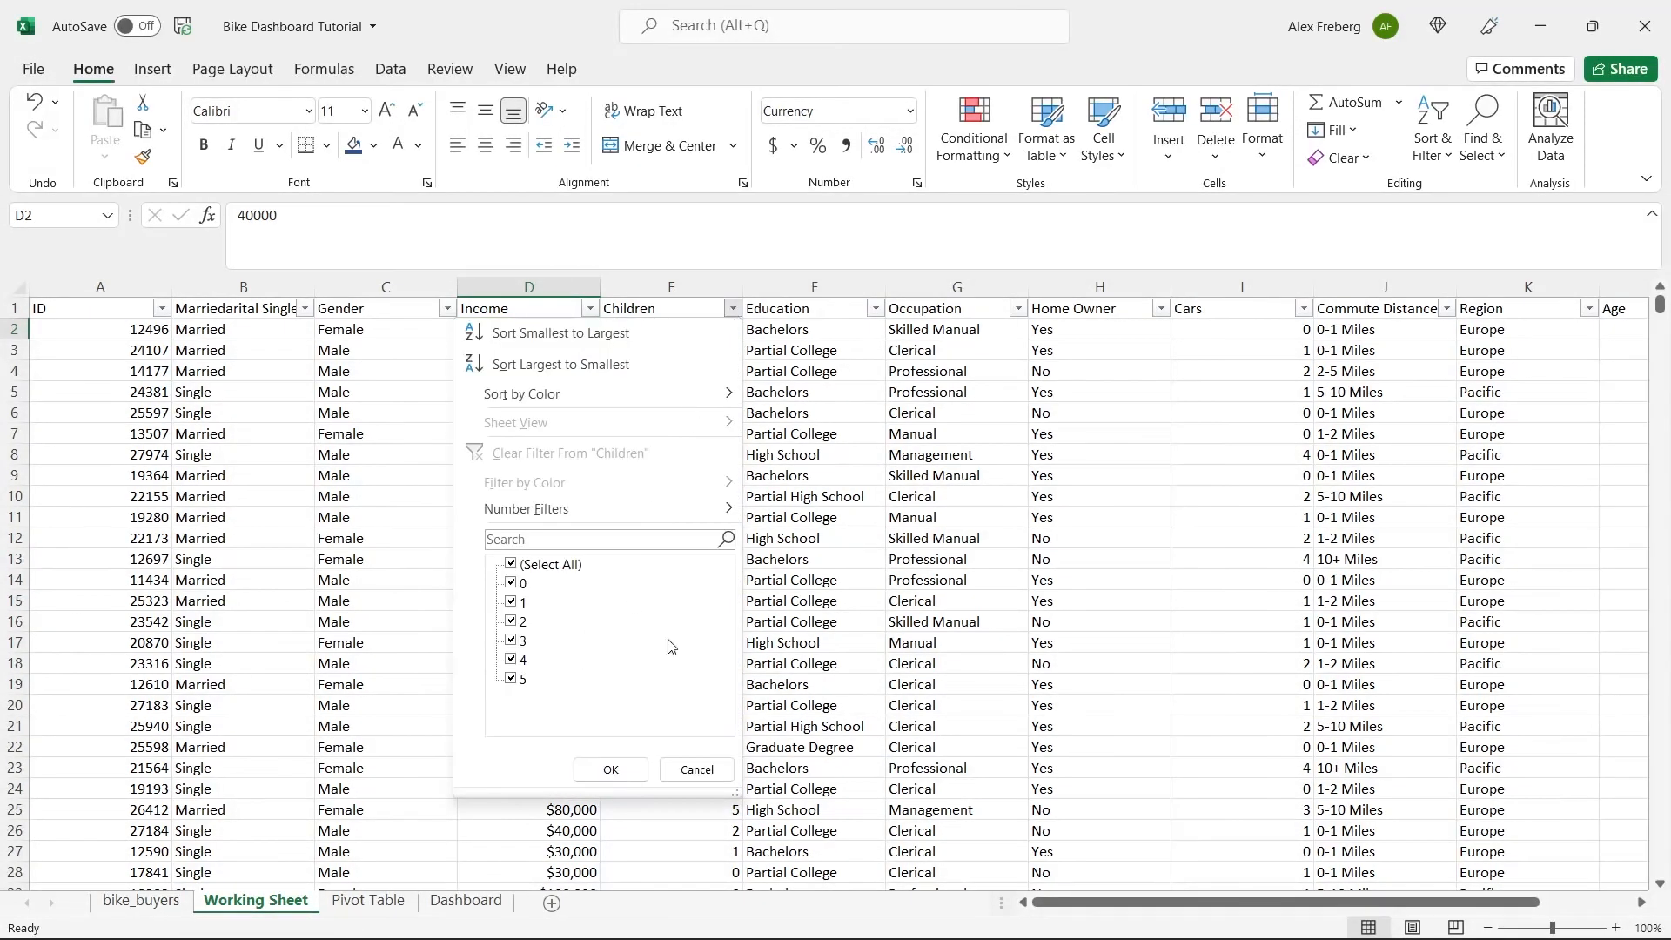
pyautogui.click(851, 325)
pyautogui.click(877, 309)
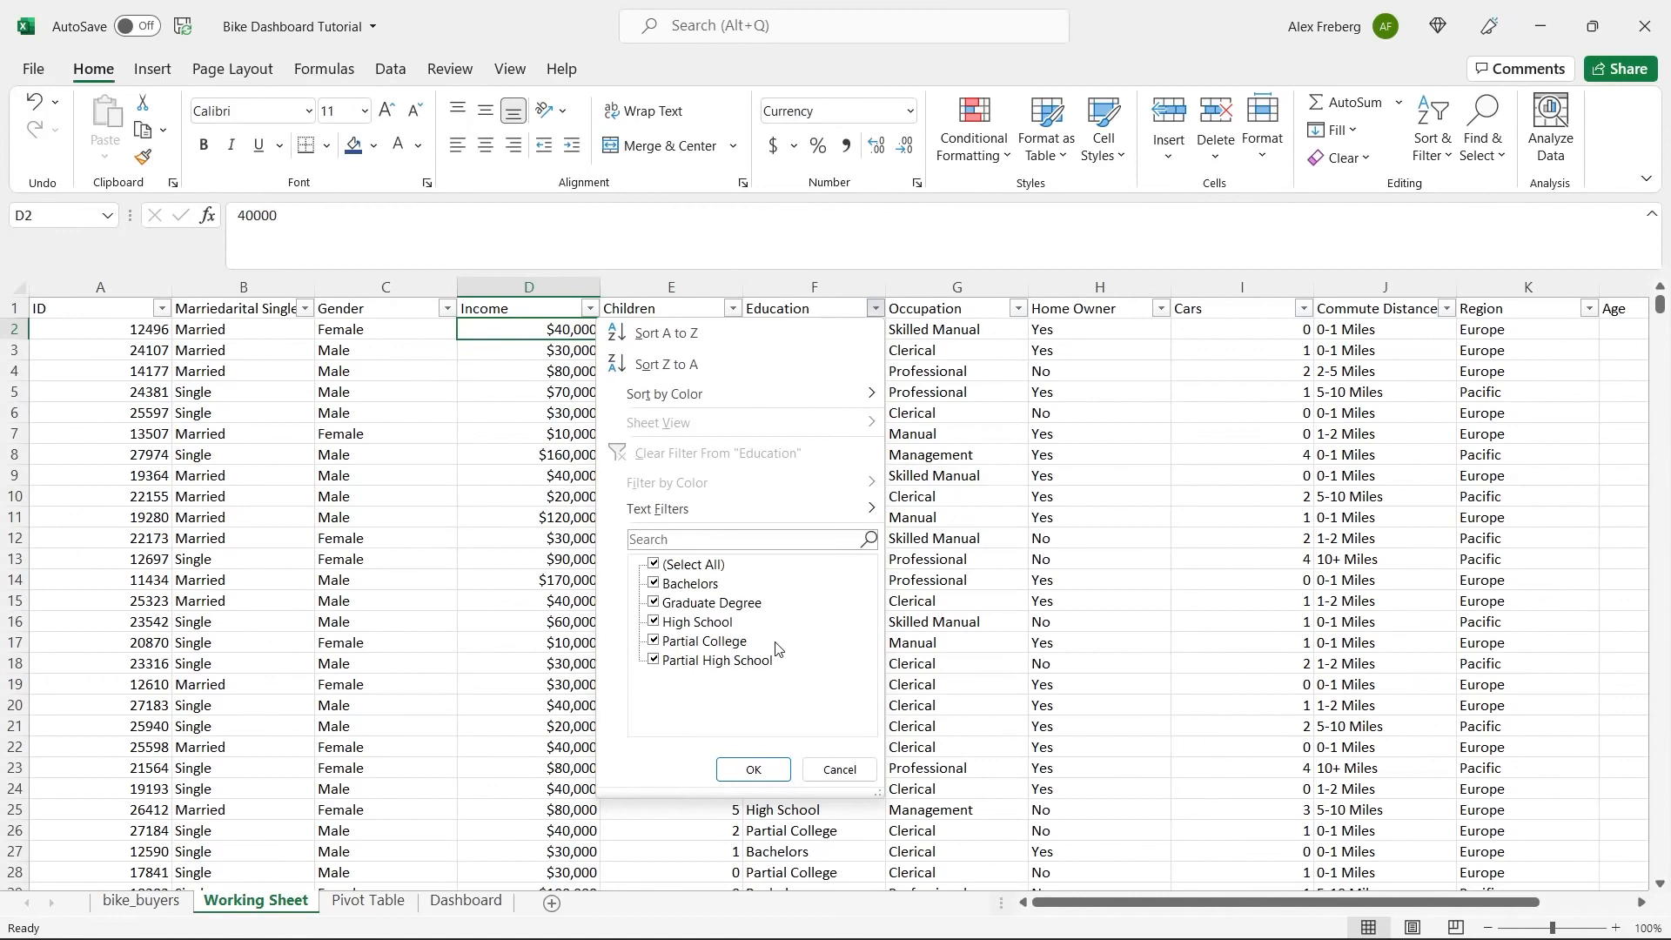
pyautogui.click(984, 435)
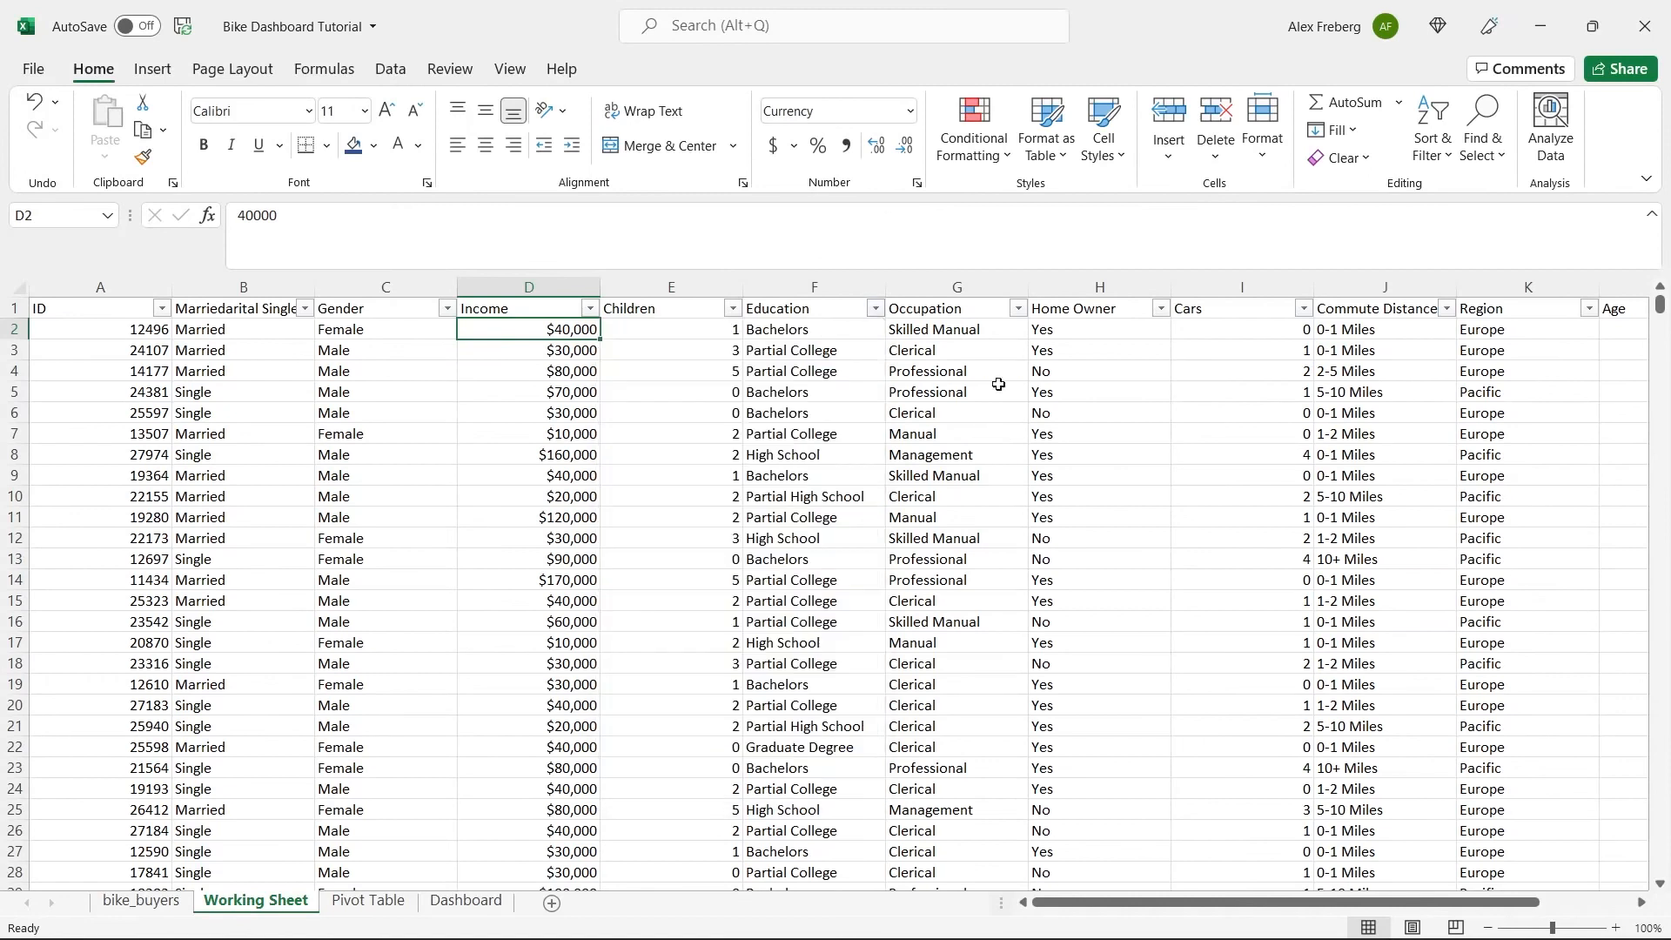
pyautogui.click(1017, 308)
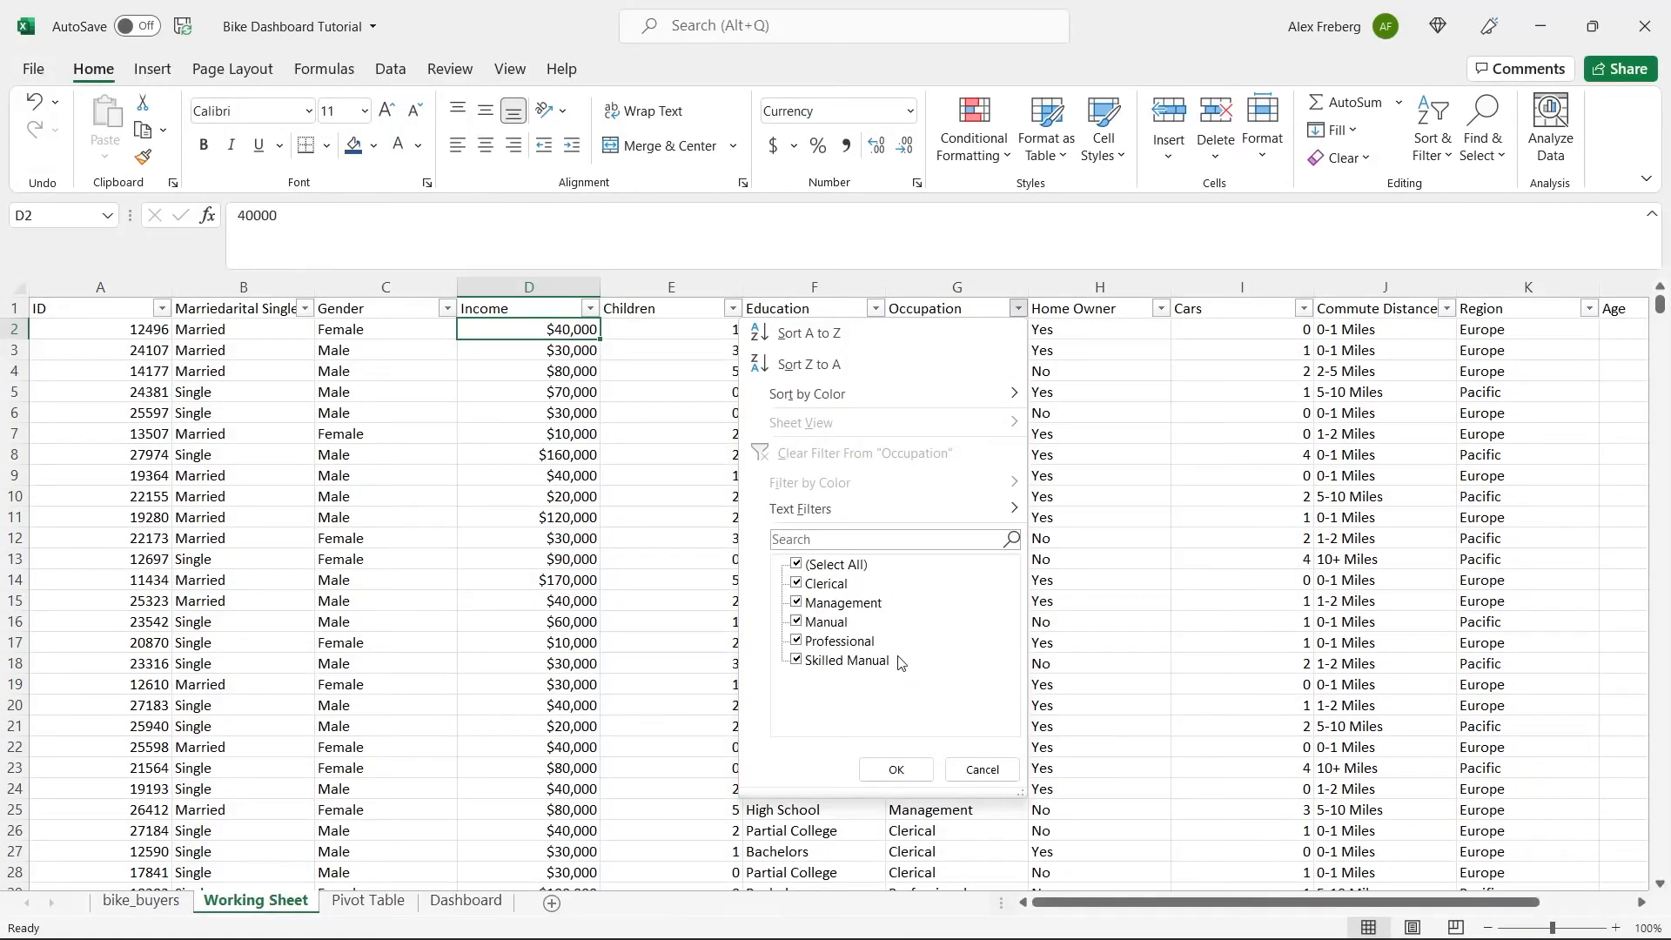
pyautogui.click(1127, 380)
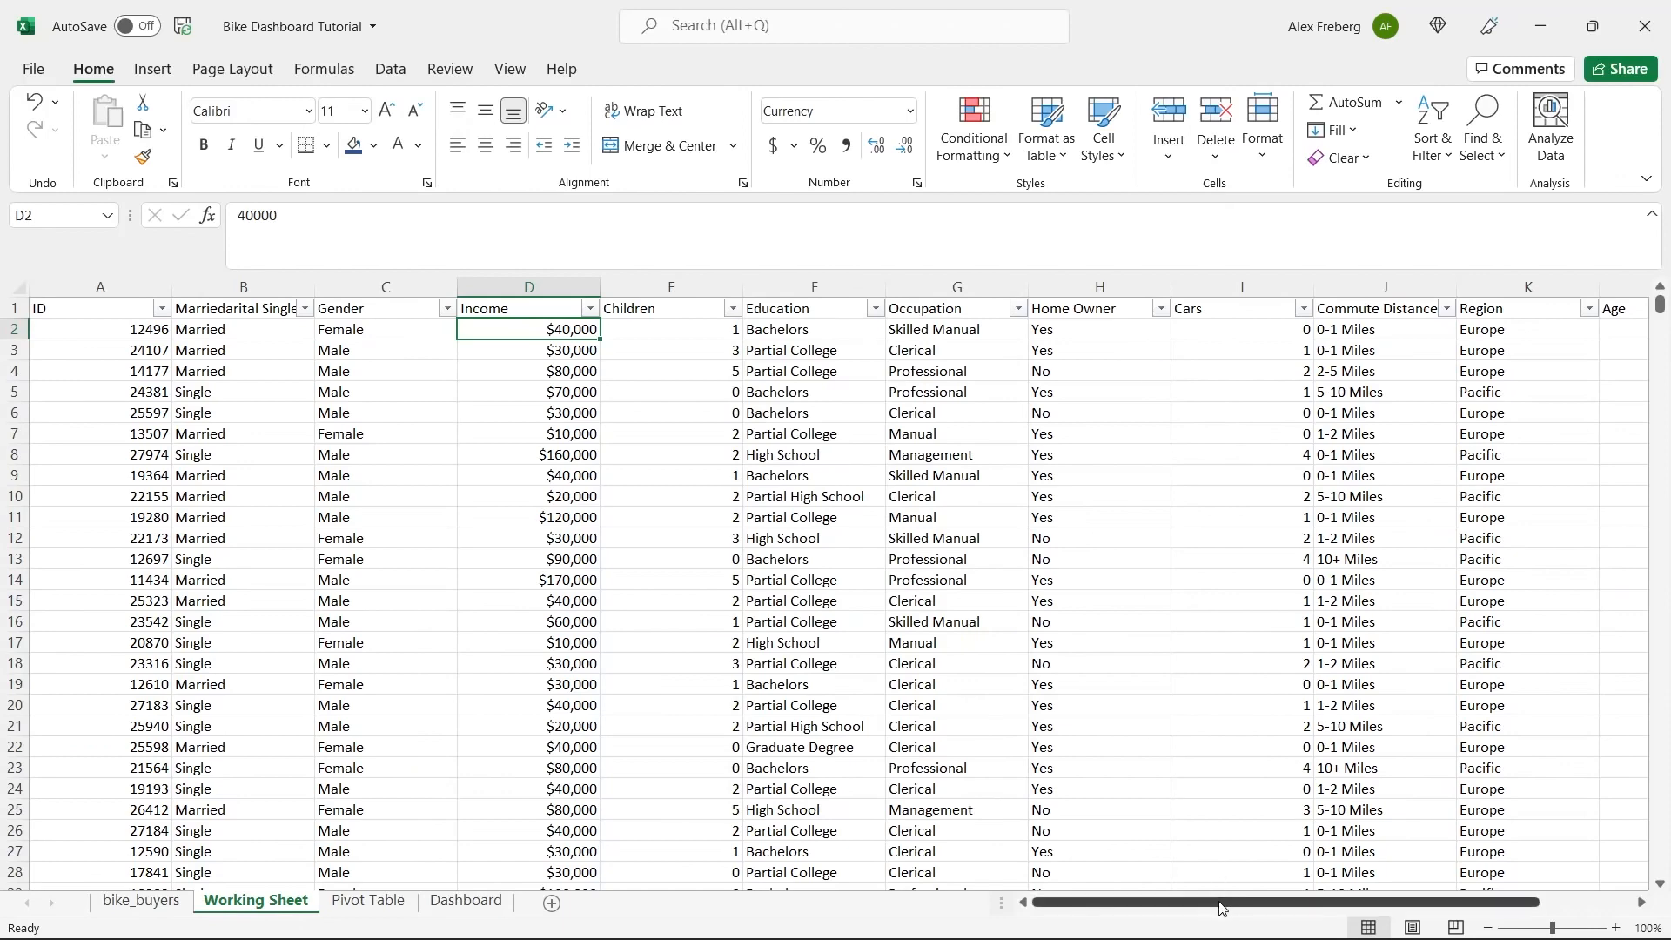
# Check the distinct values in the Home Owner, Cars and Commute Distance columns through their filter lists, without filtering anything.
pyautogui.moveTo(1221, 907); pyautogui.dragTo(1314, 908)
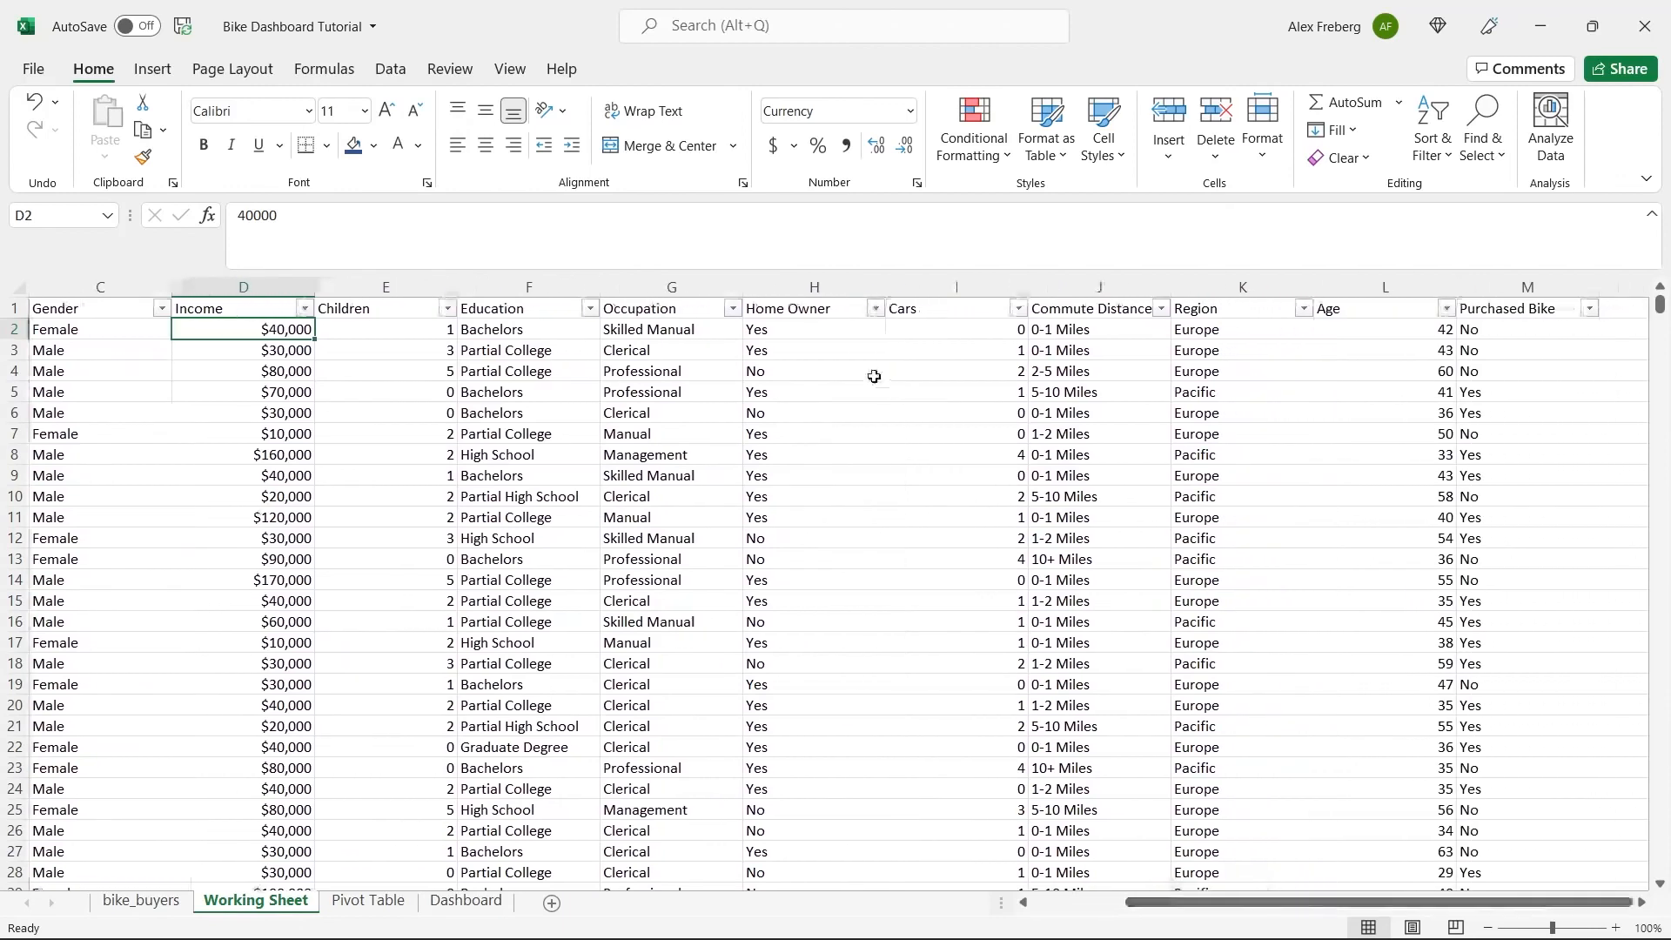
pyautogui.click(875, 308)
pyautogui.click(1001, 405)
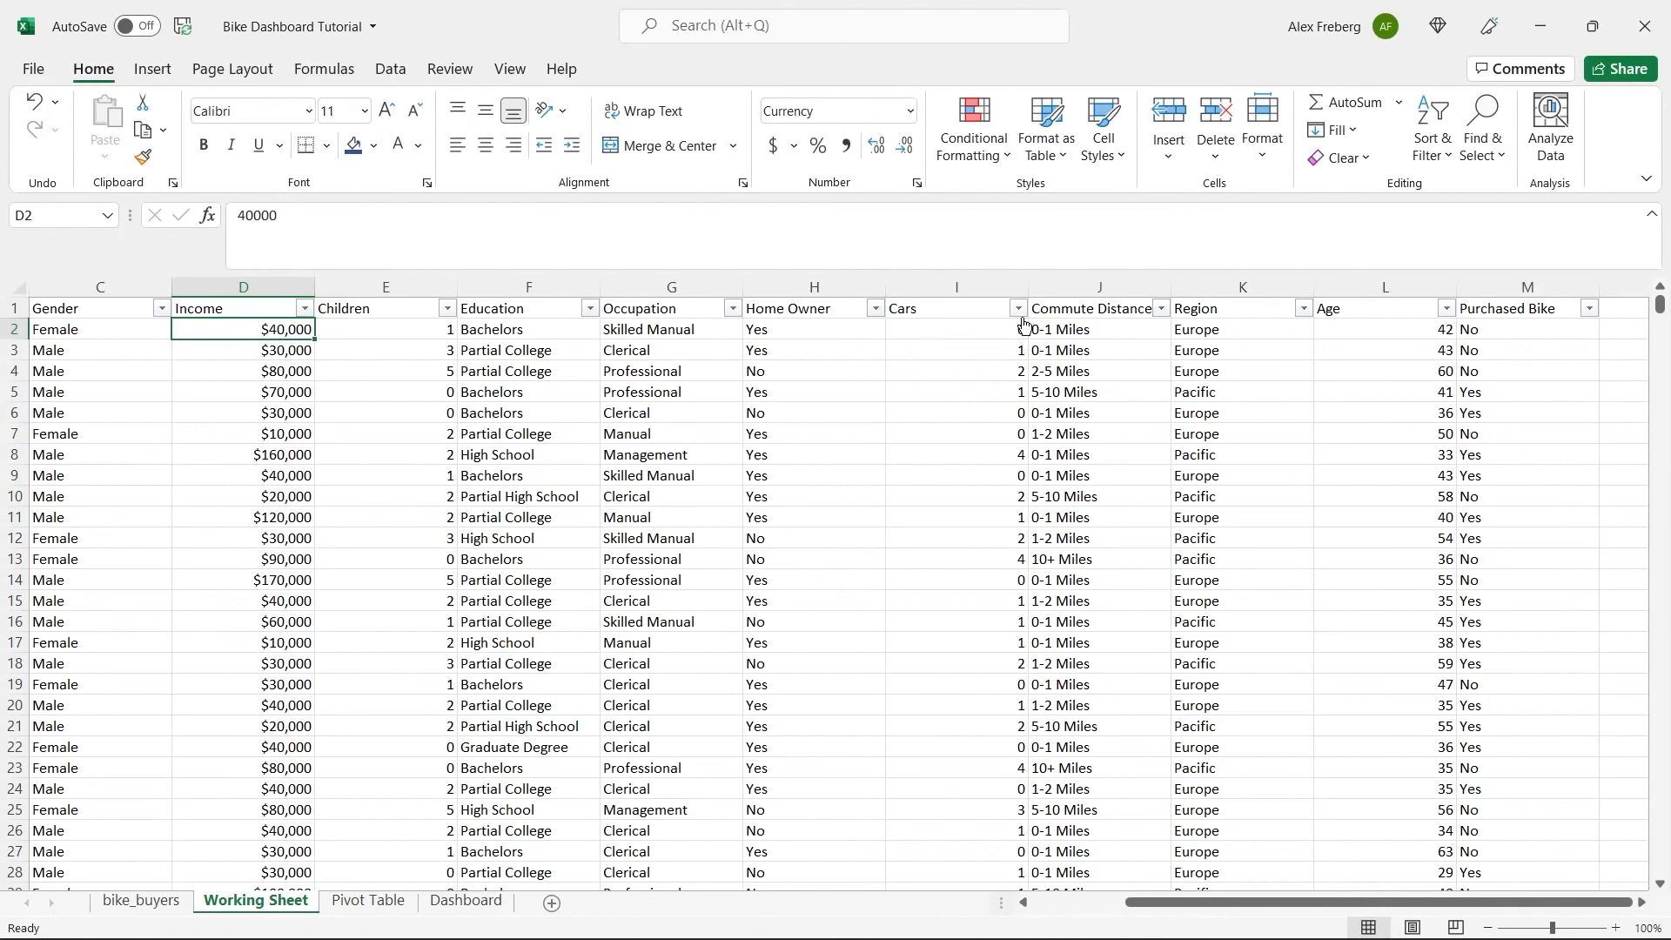
pyautogui.click(1017, 309)
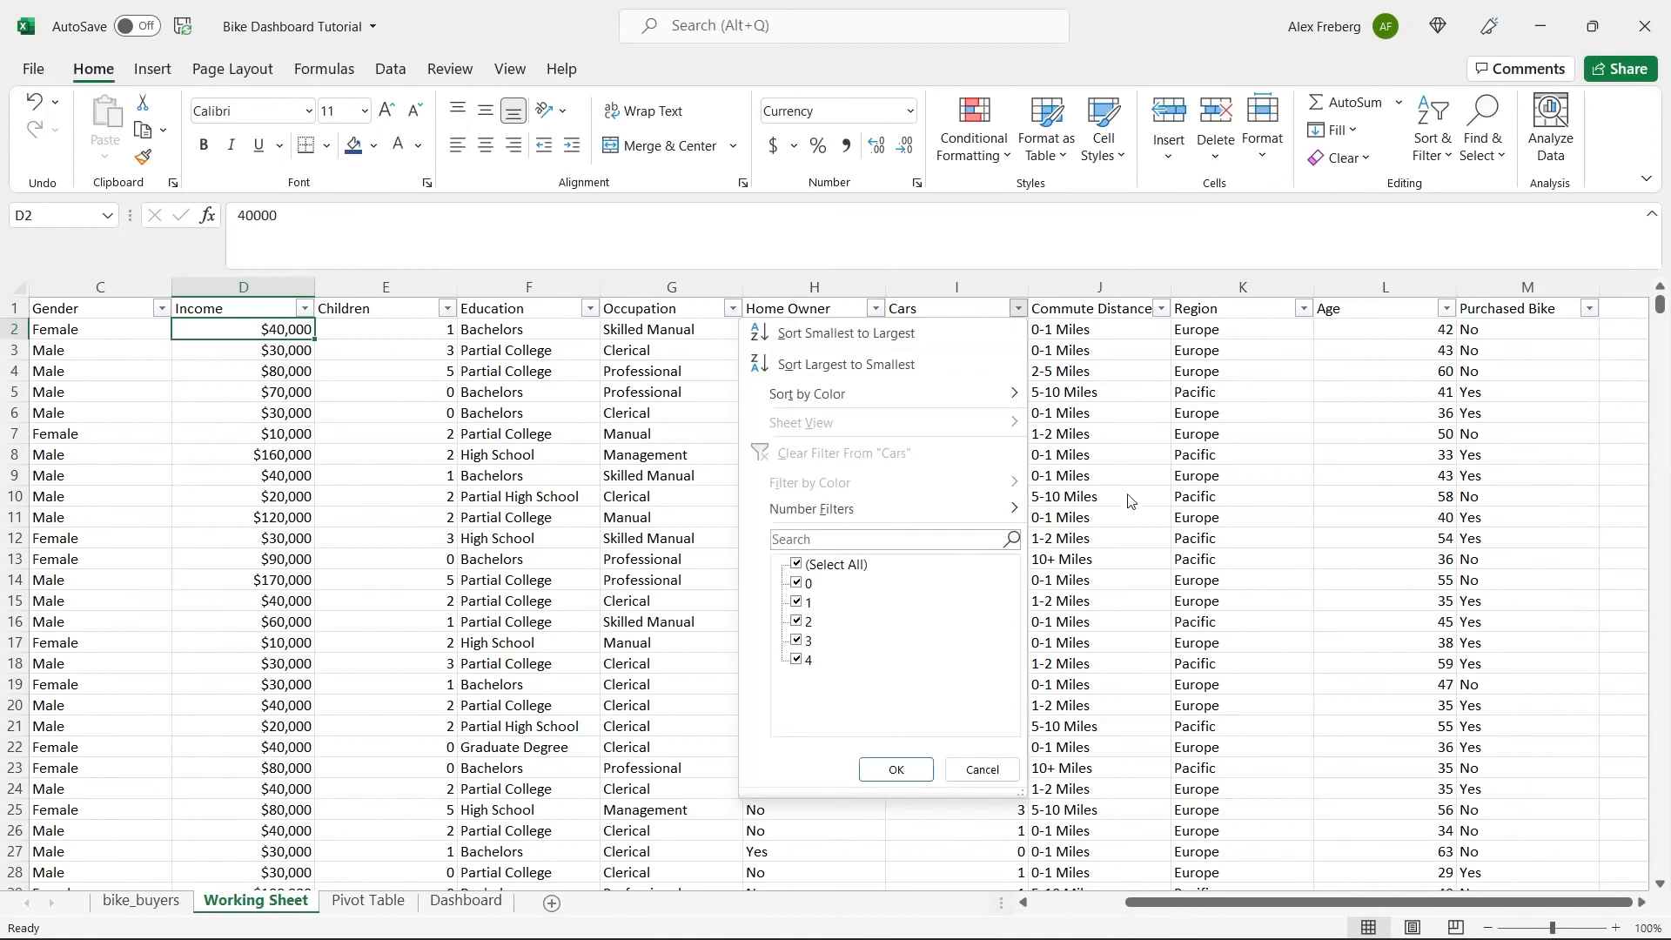
pyautogui.click(1115, 392)
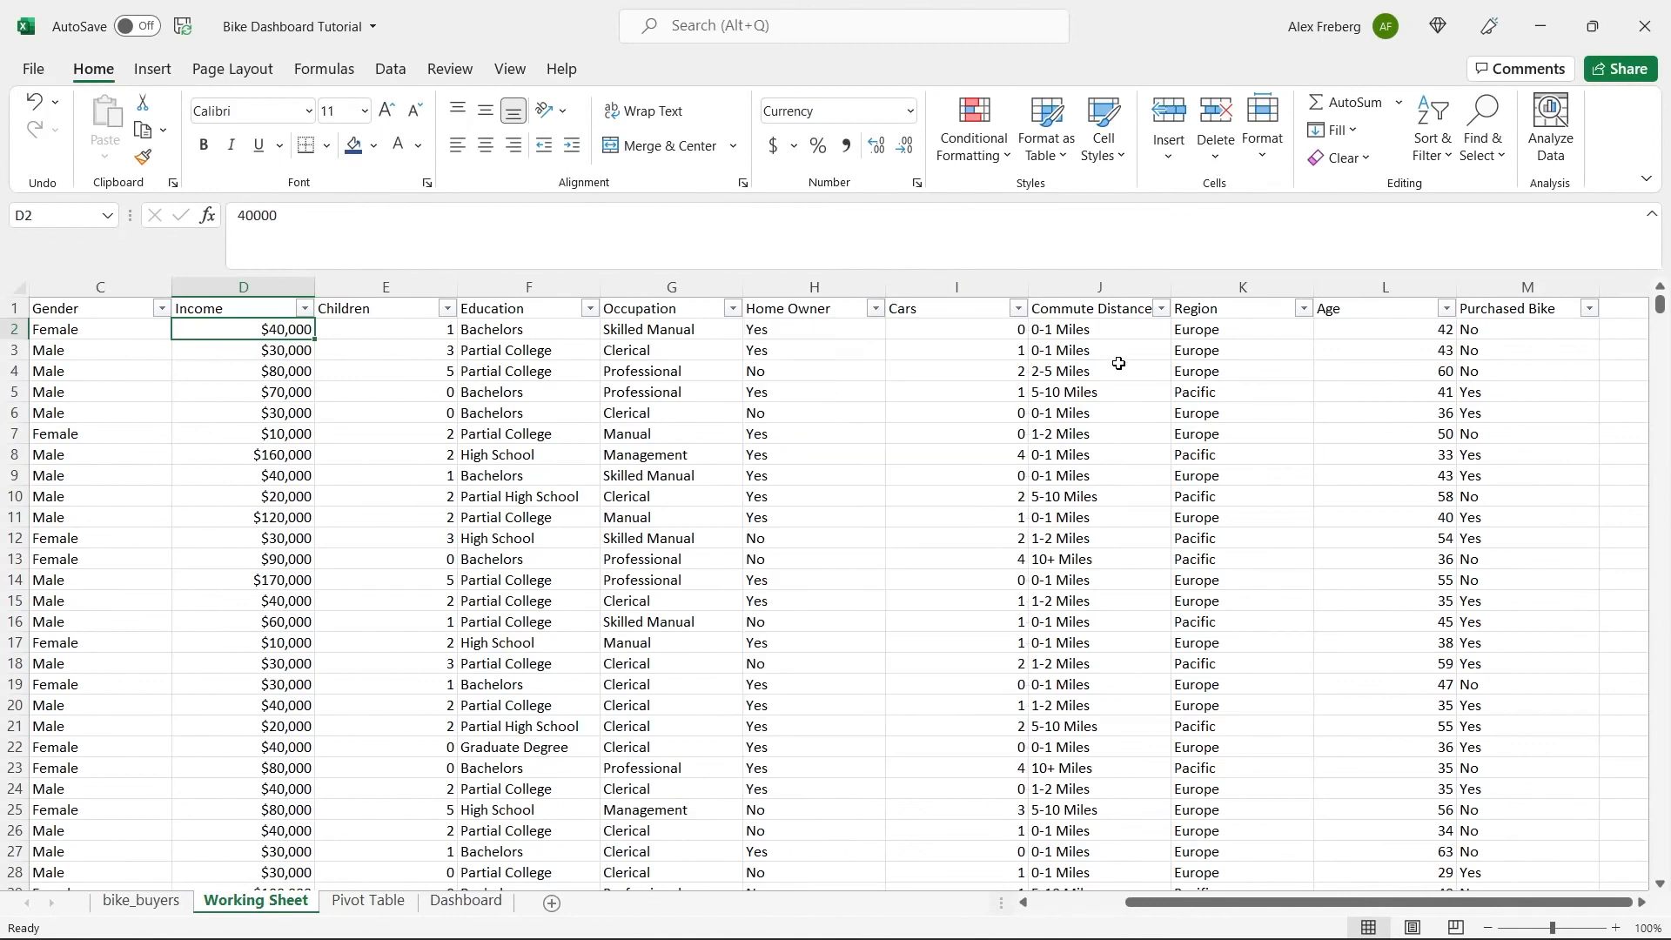
pyautogui.click(1161, 309)
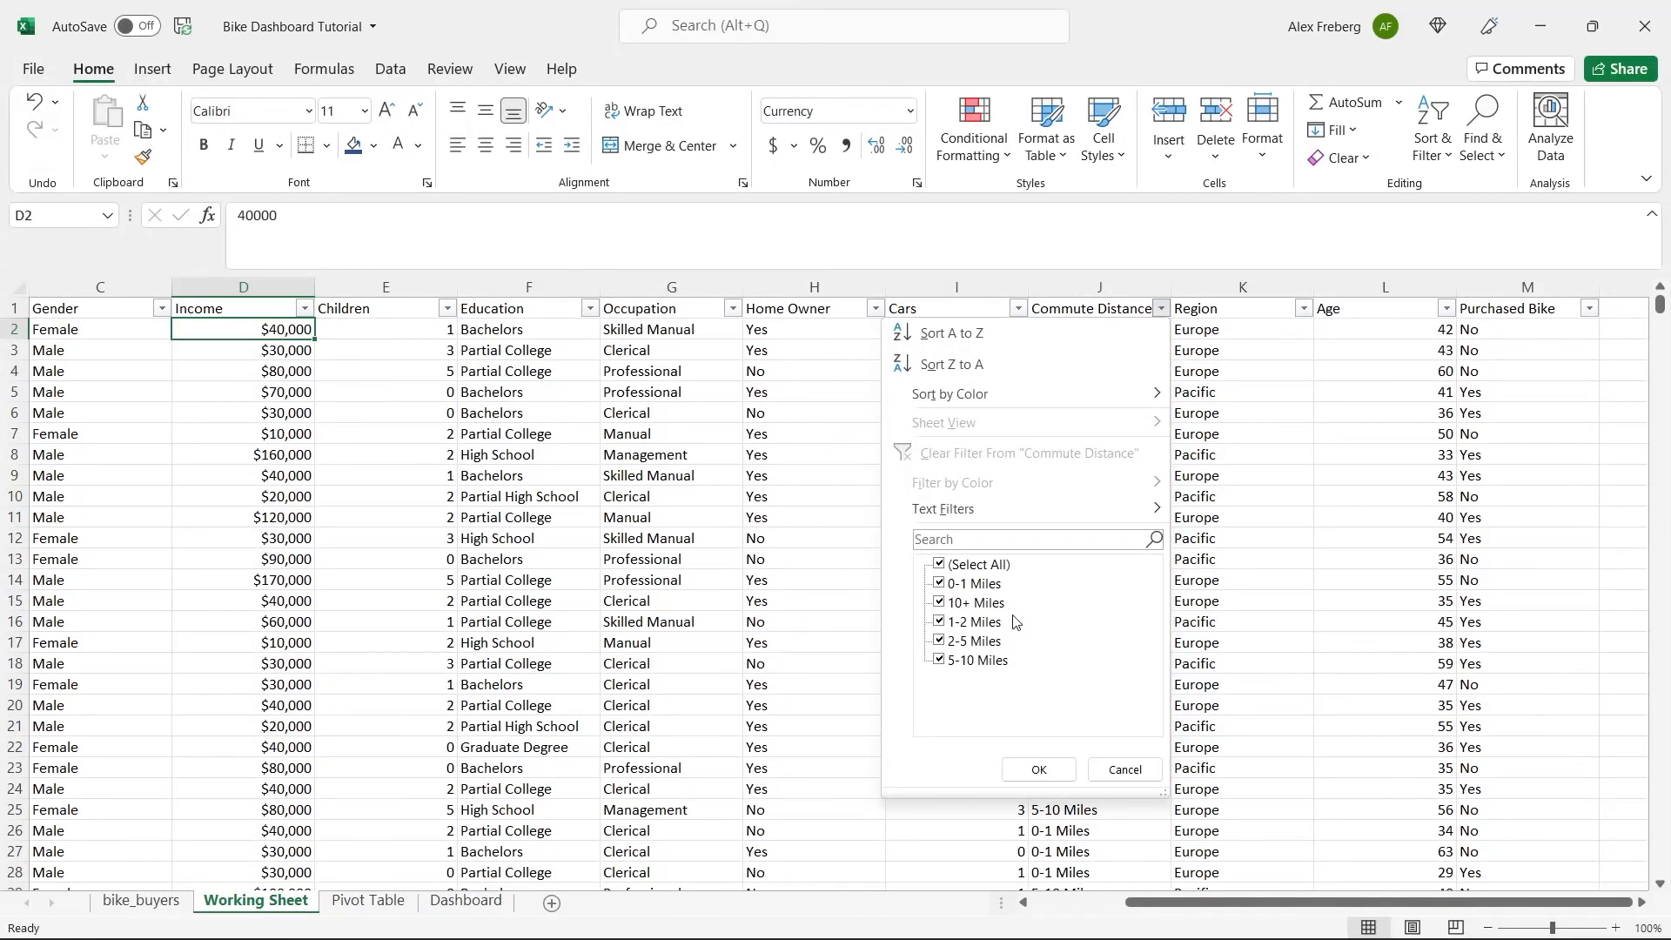
pyautogui.click(1124, 769)
# Check the distinct values in the Region and Age columns through their filter lists, leaving the data unfiltered.
pyautogui.moveTo(1338, 902); pyautogui.dragTo(1363, 901)
pyautogui.click(1642, 904)
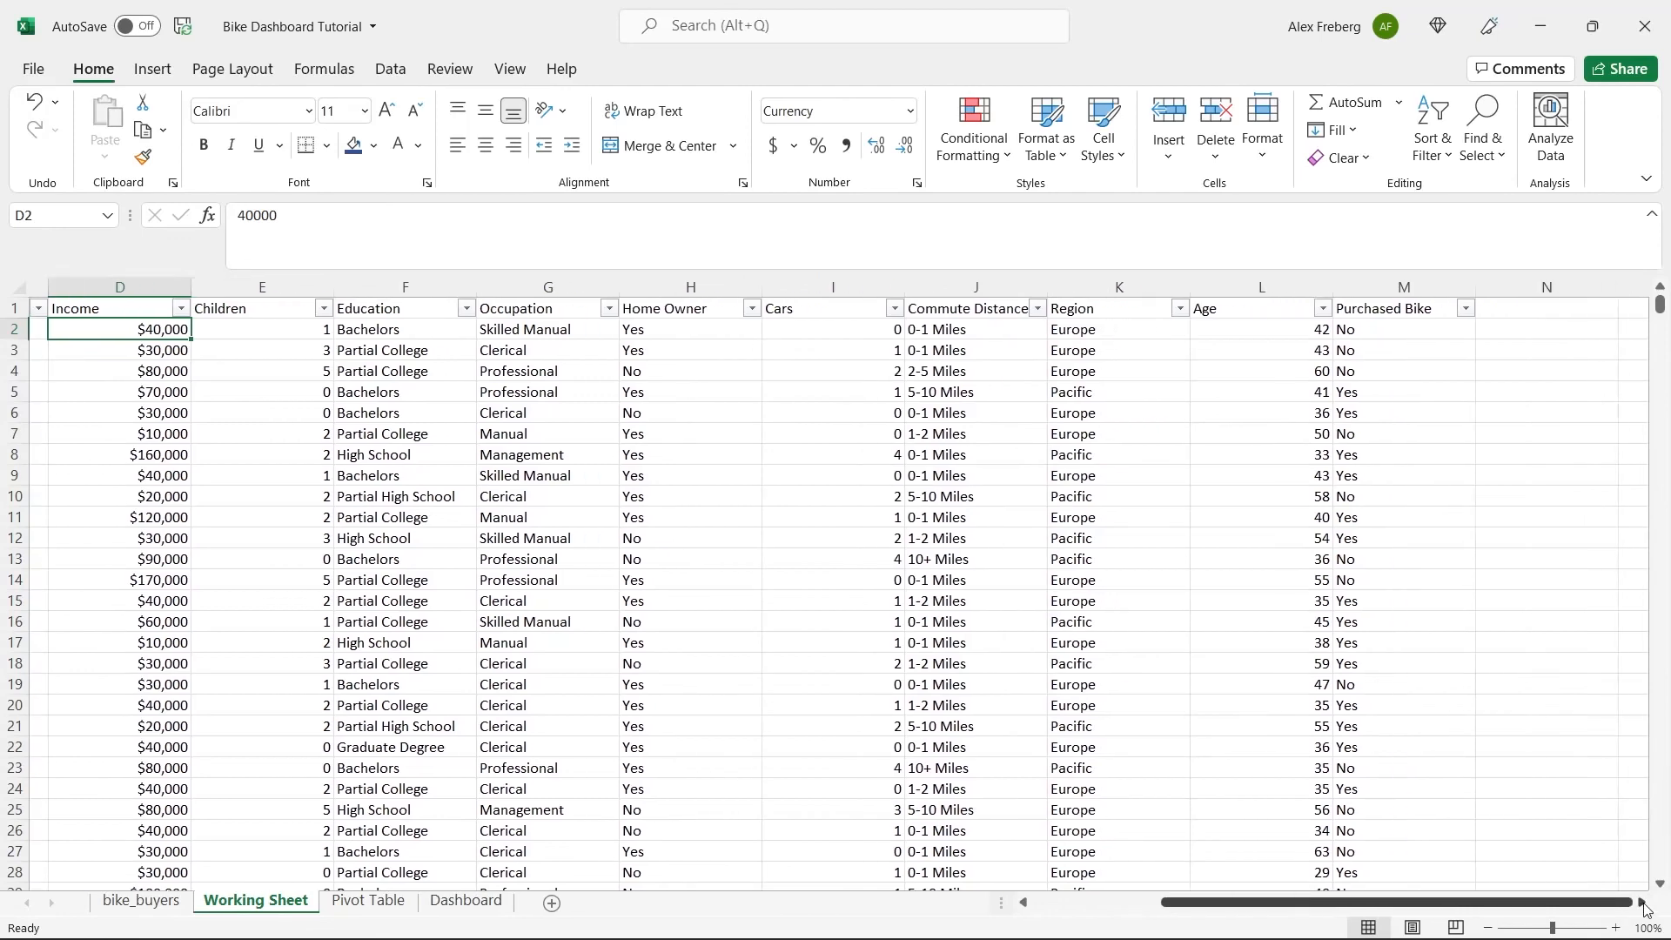
pyautogui.click(1642, 904)
pyautogui.click(1018, 308)
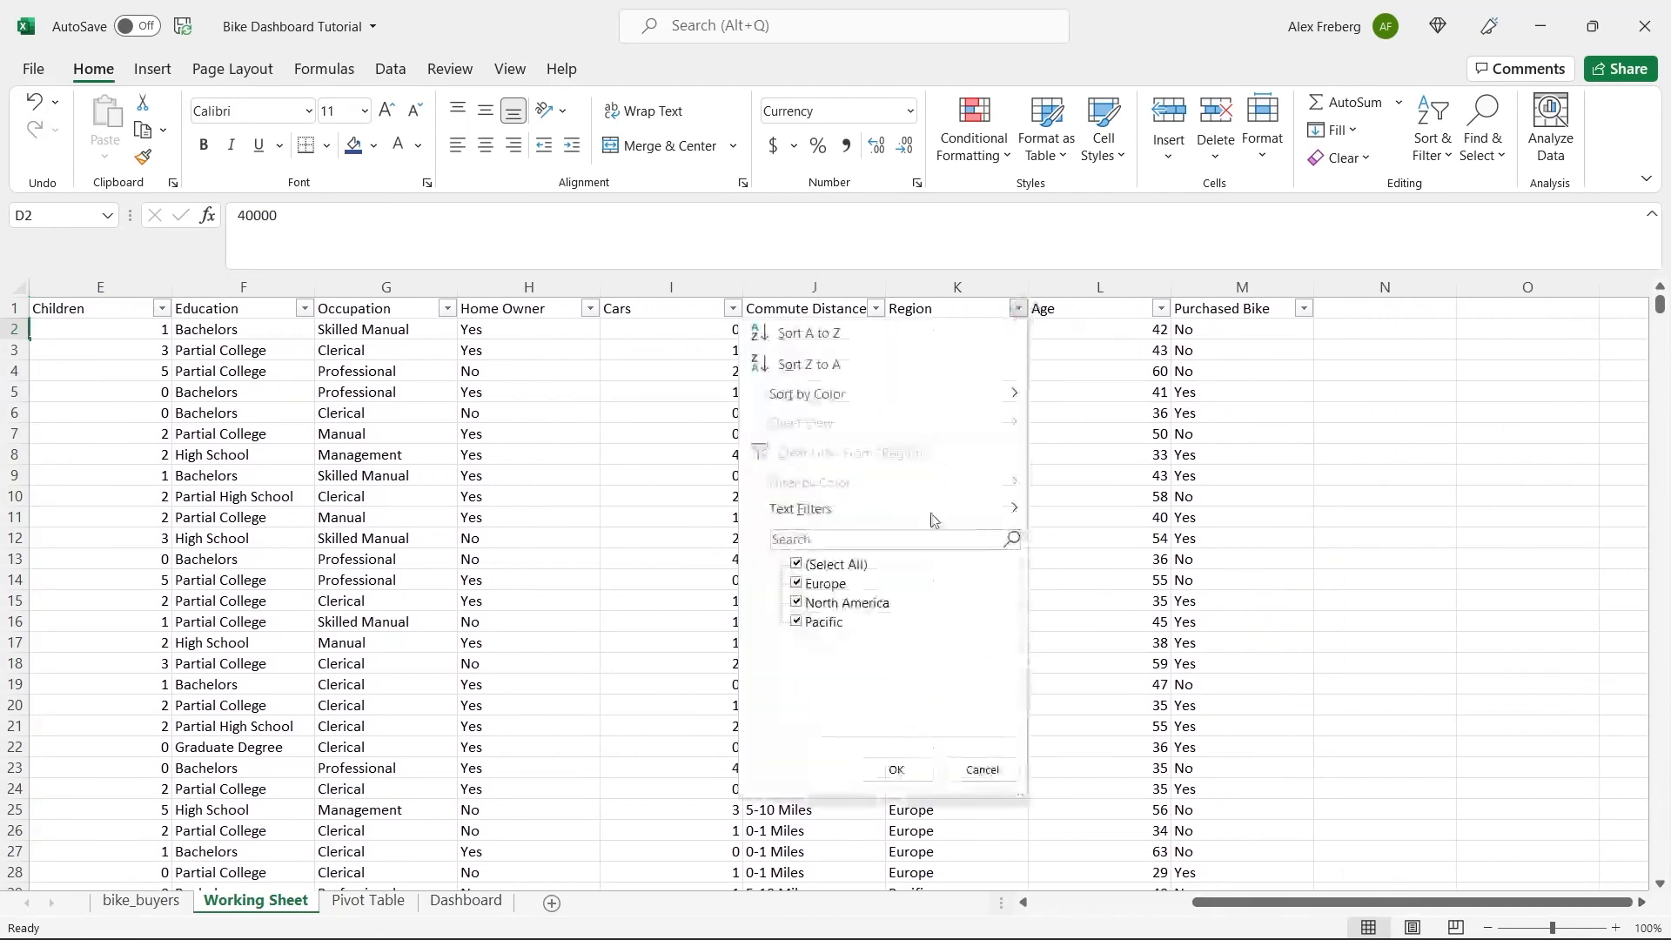
pyautogui.click(896, 770)
pyautogui.click(1161, 309)
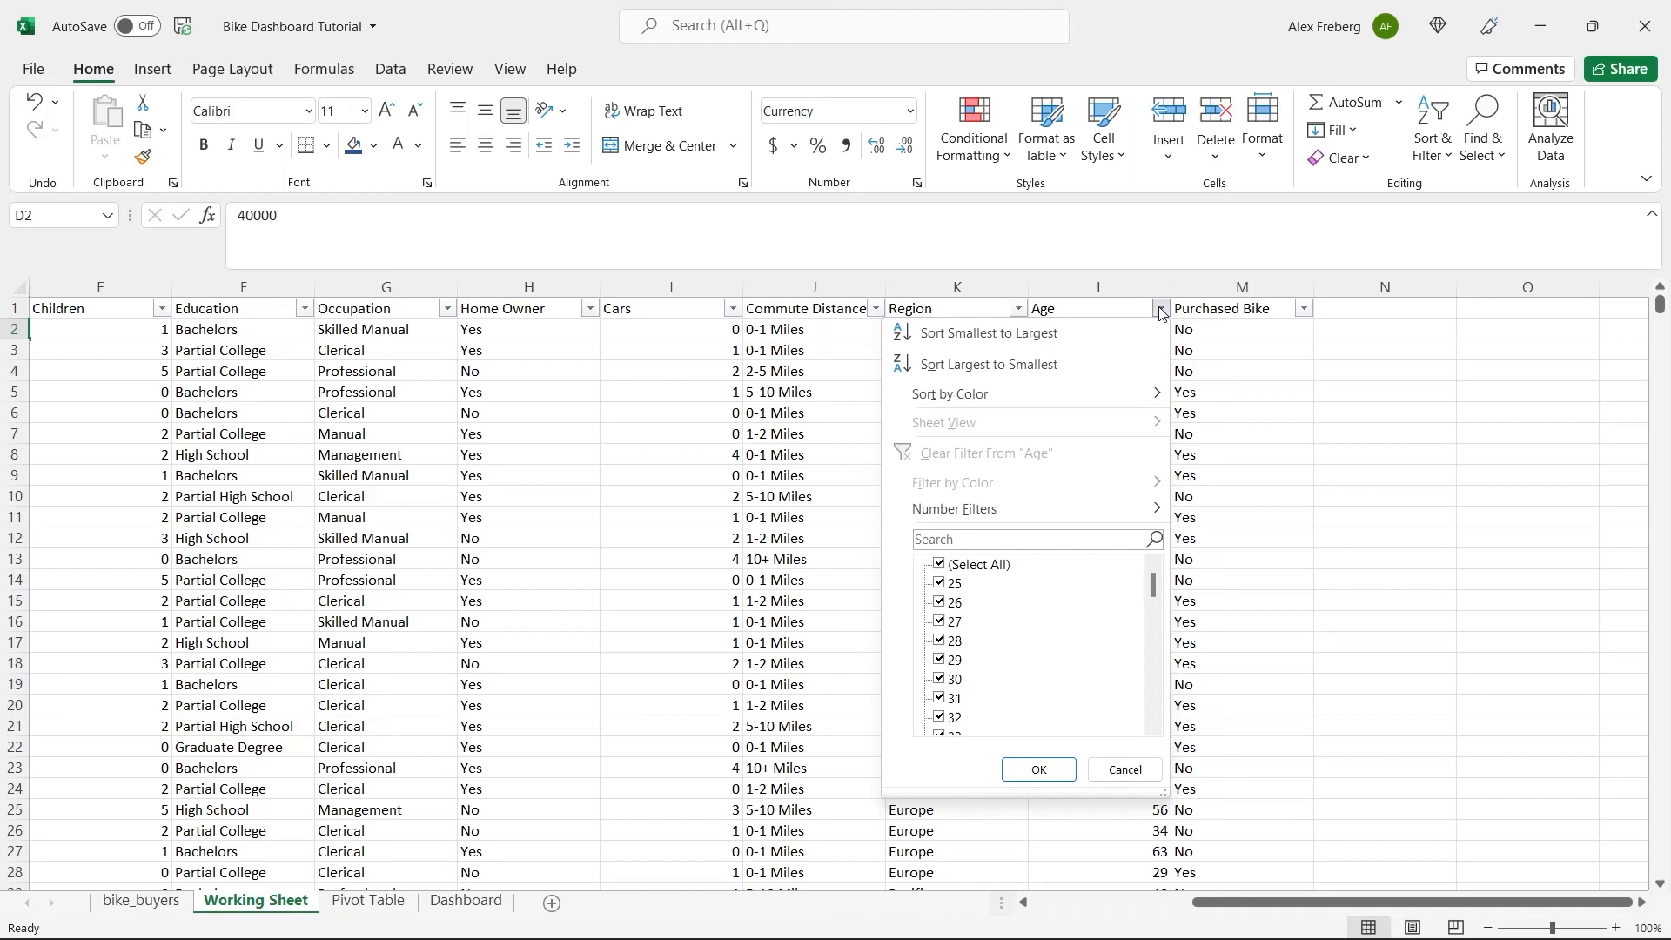
pyautogui.click(1126, 768)
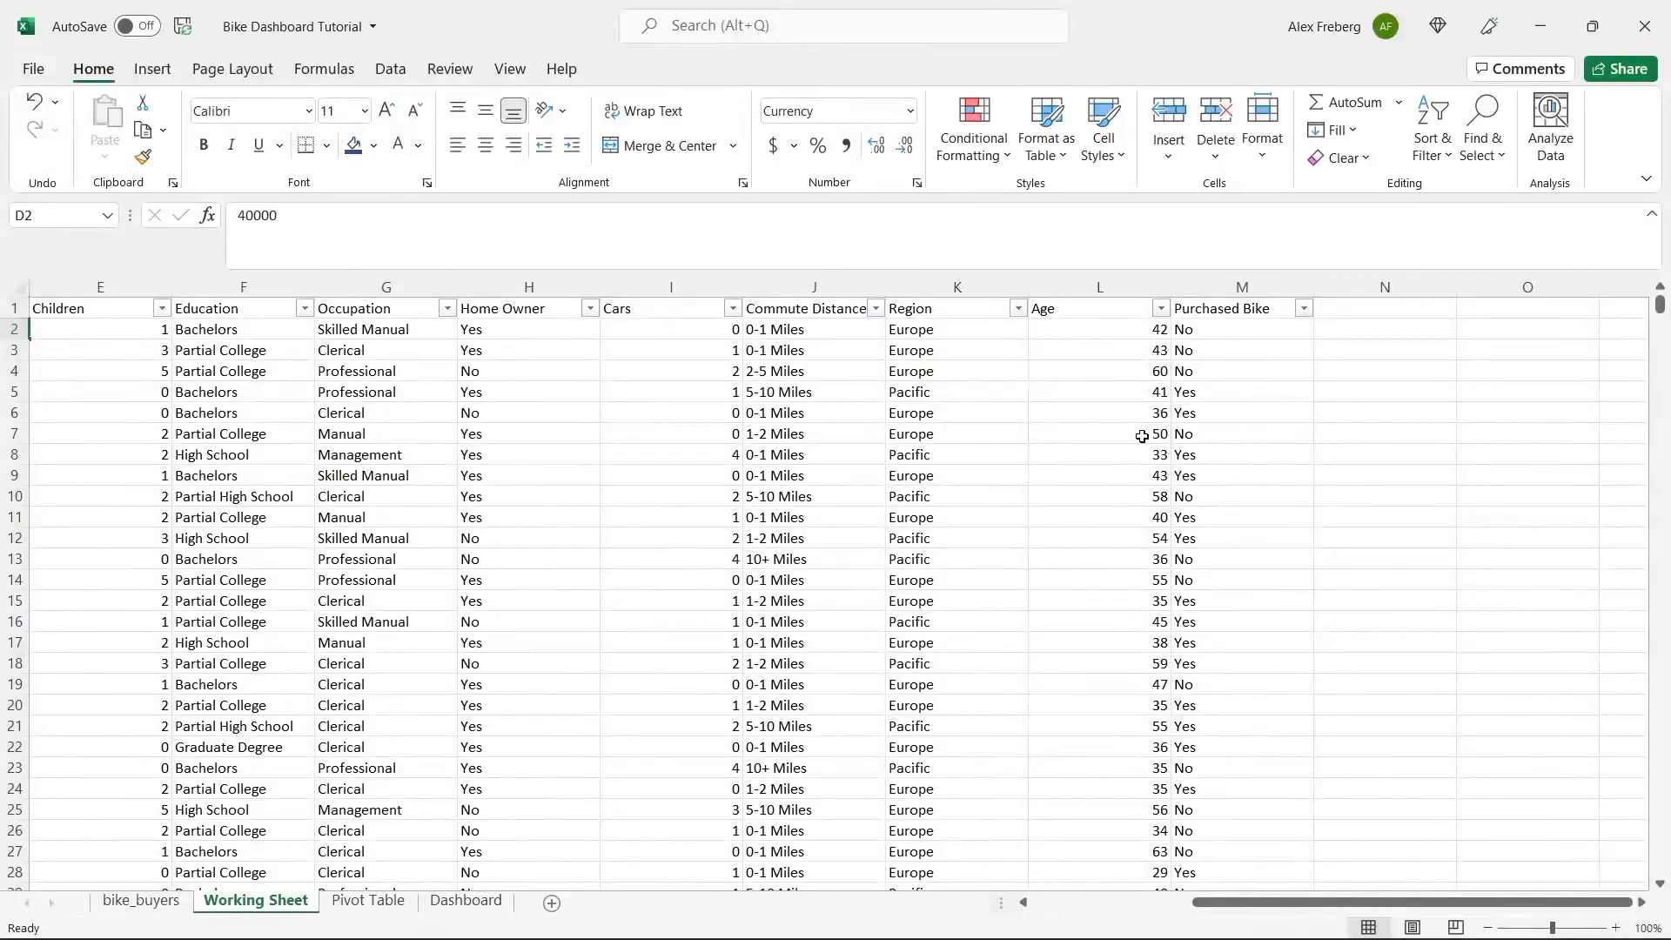
pyautogui.click(1162, 315)
pyautogui.moveTo(1153, 590)
pyautogui.mouseDown()
pyautogui.moveTo(1160, 733)
pyautogui.moveTo(1158, 580)
pyautogui.mouseUp()
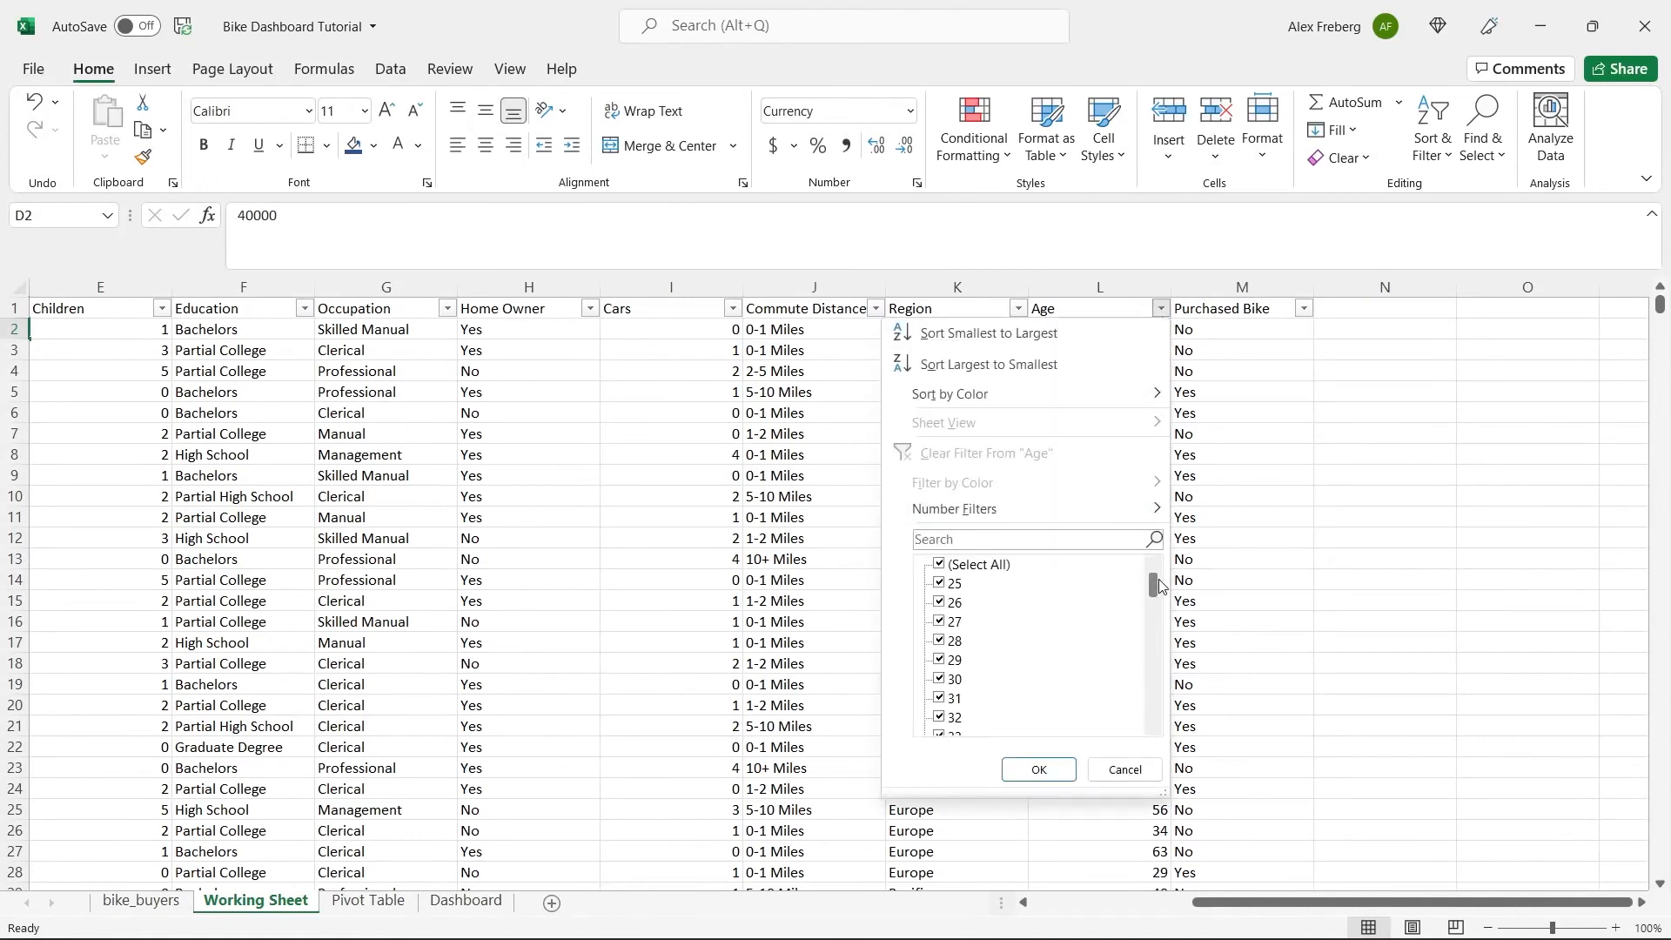
pyautogui.click(1122, 769)
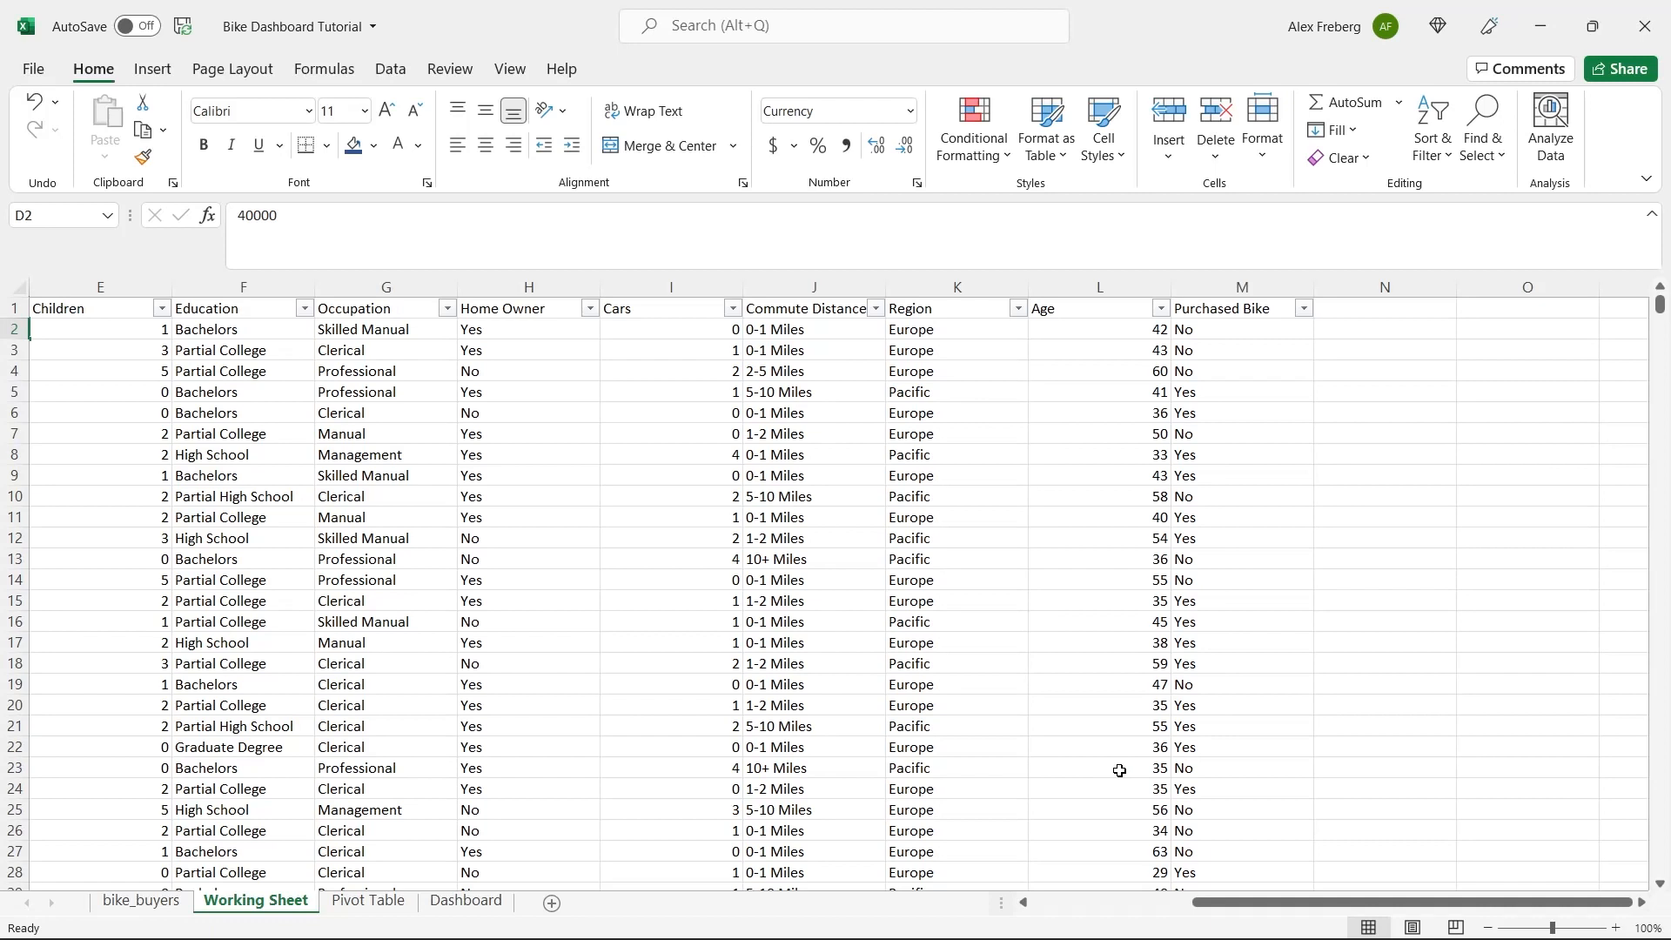
# Insert a new column between Age and Purchased Bike and give it the header Age Brackets.
pyautogui.rightClick(1231, 291)
pyautogui.click(1288, 475)
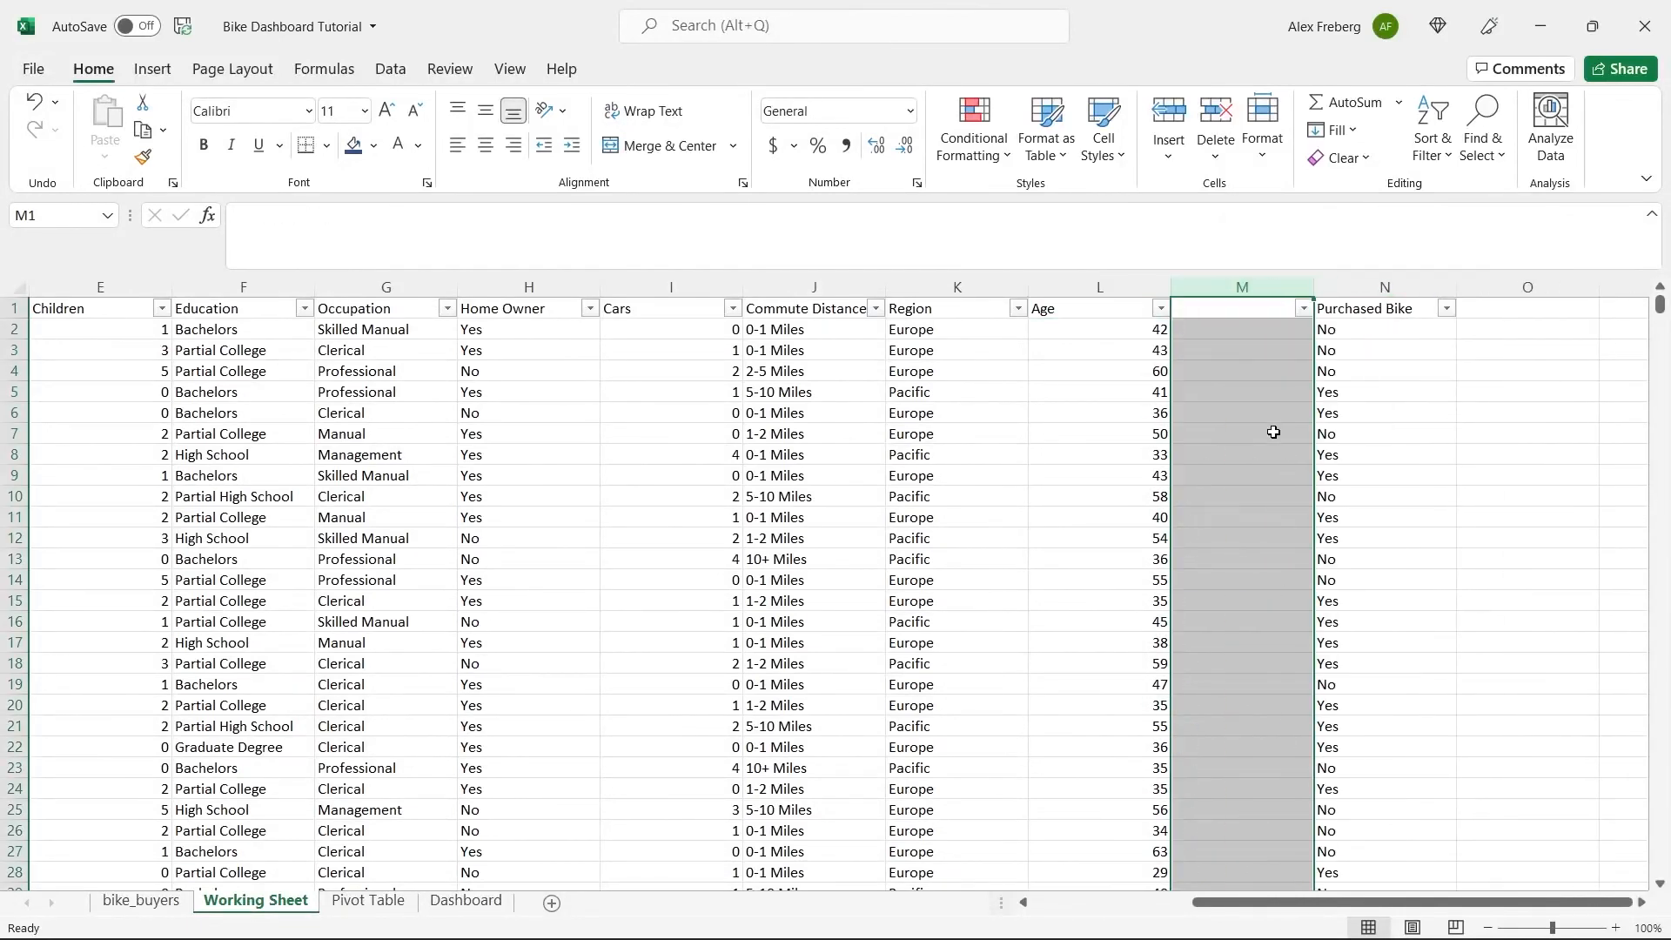
pyautogui.click(1231, 310)
pyautogui.write('Age Brackets')
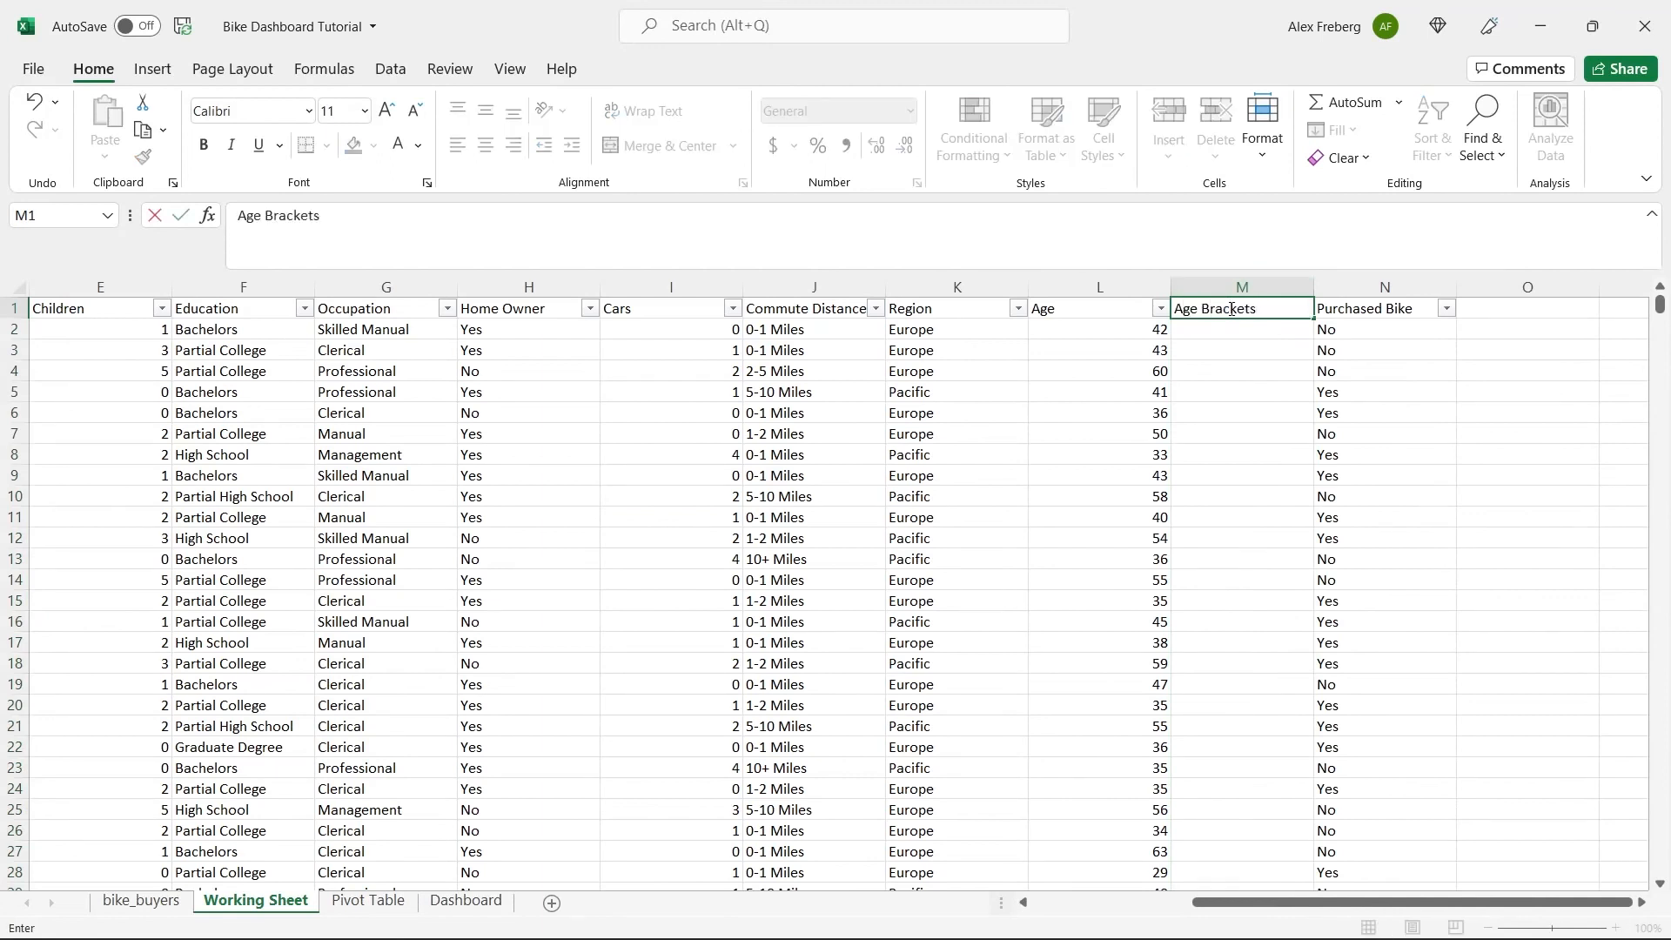
pyautogui.click(1234, 332)
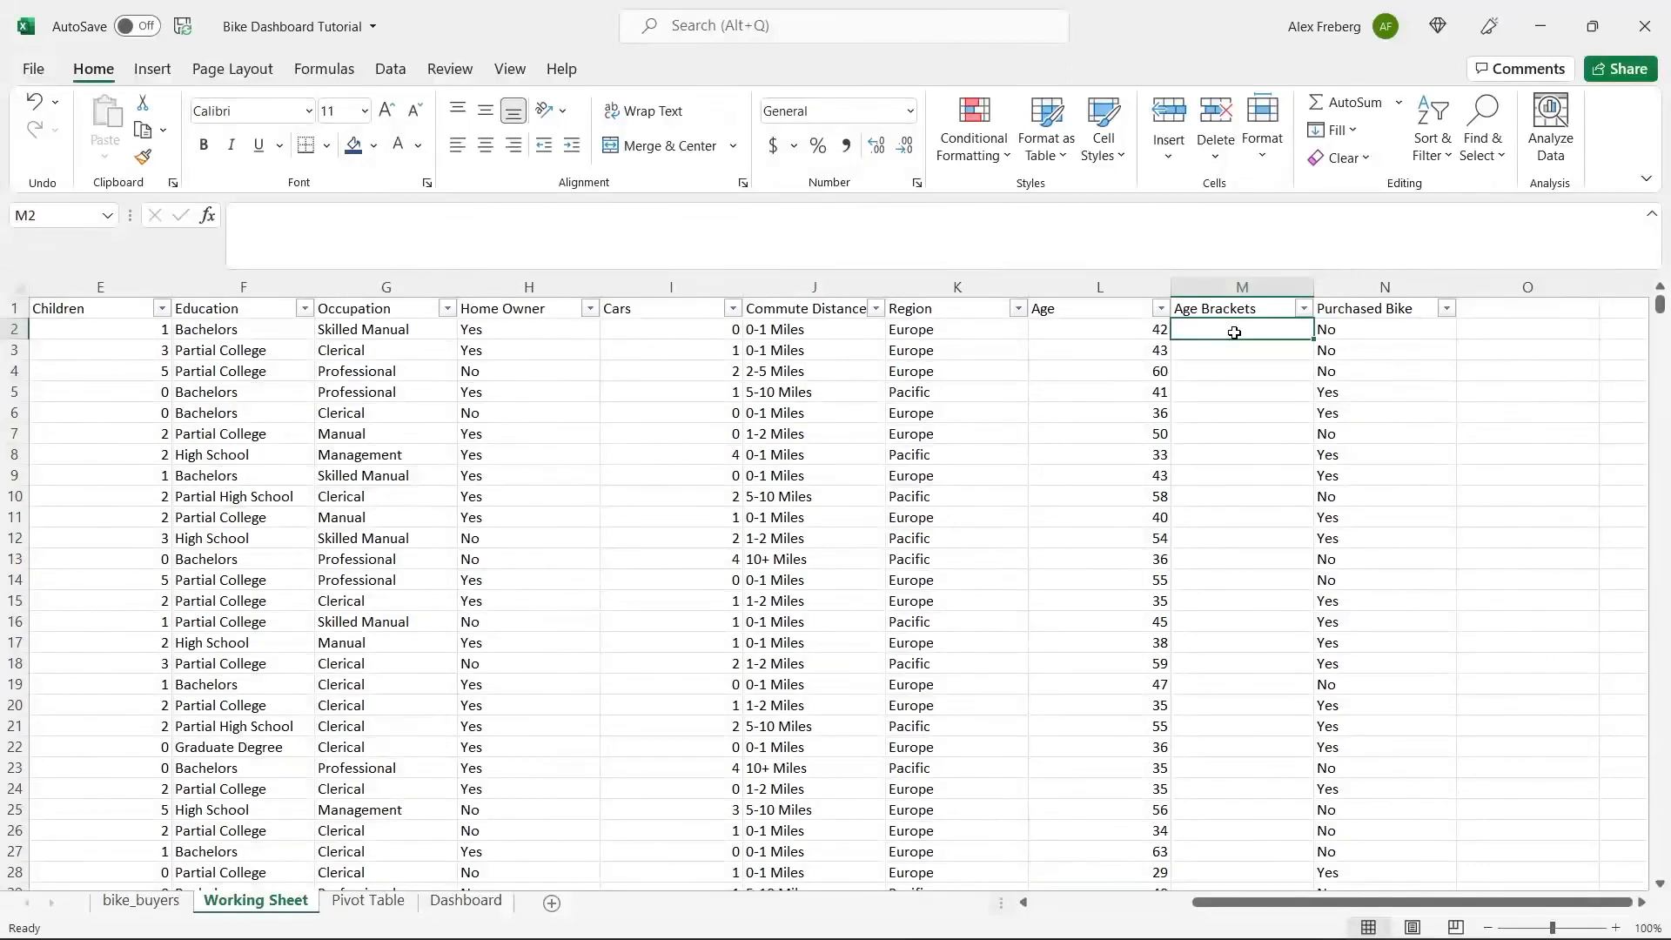
# Start an IF formula in M2 with the logical test L2>31.
pyautogui.click(1217, 228)
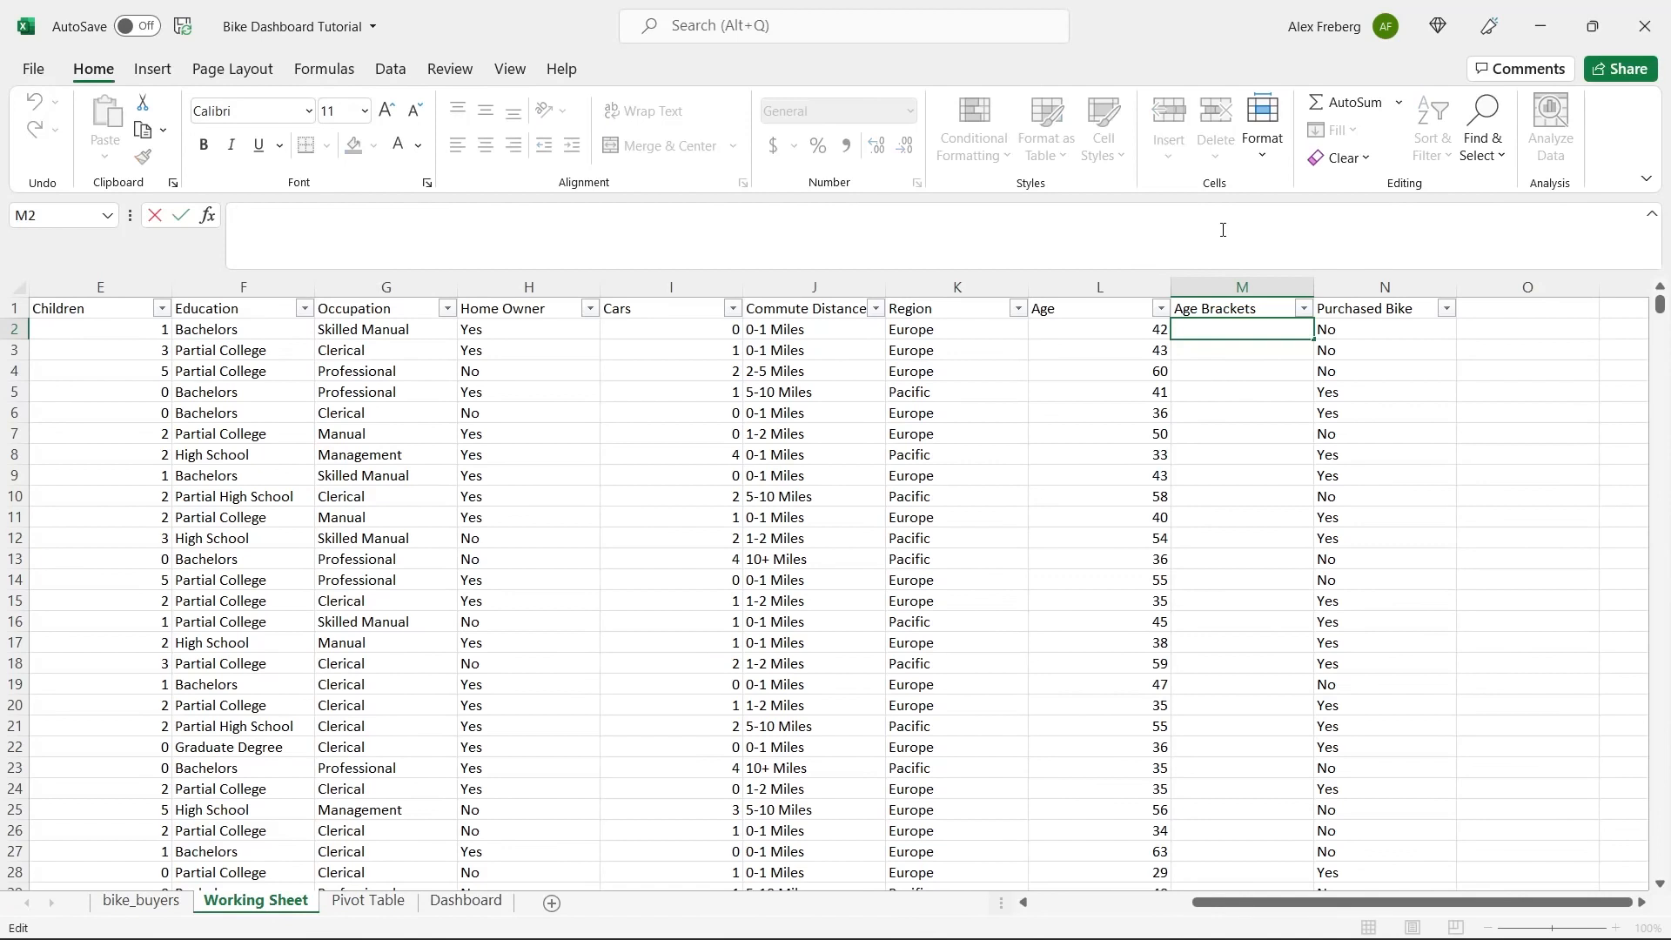
pyautogui.write('=IF')
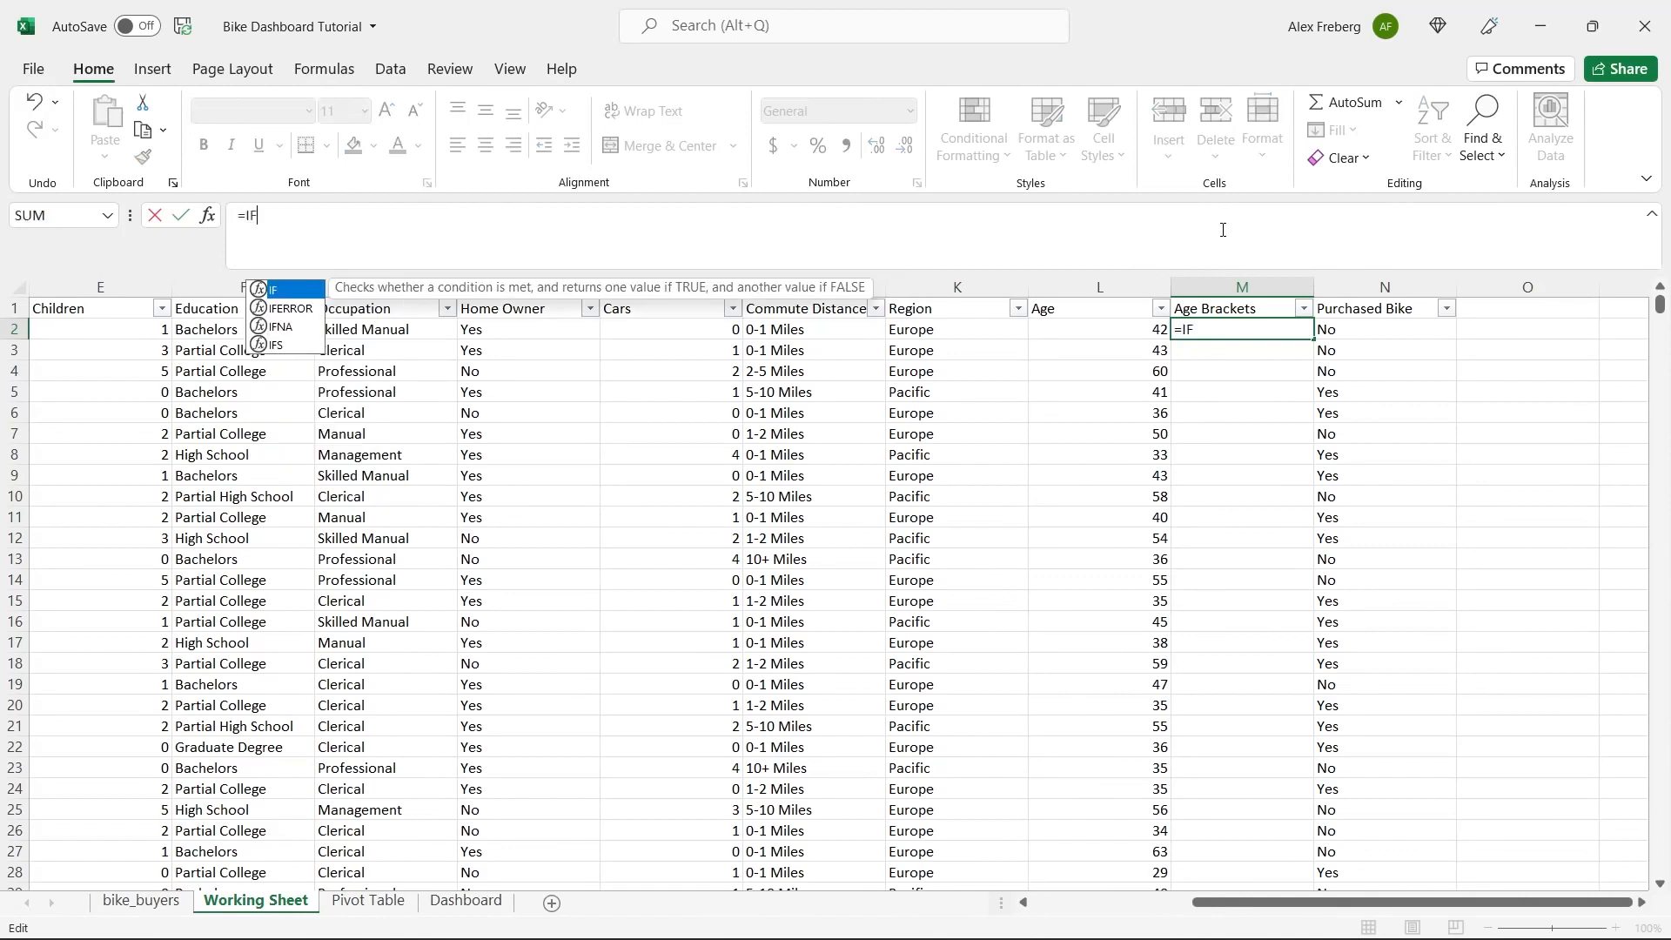
pyautogui.write('(')
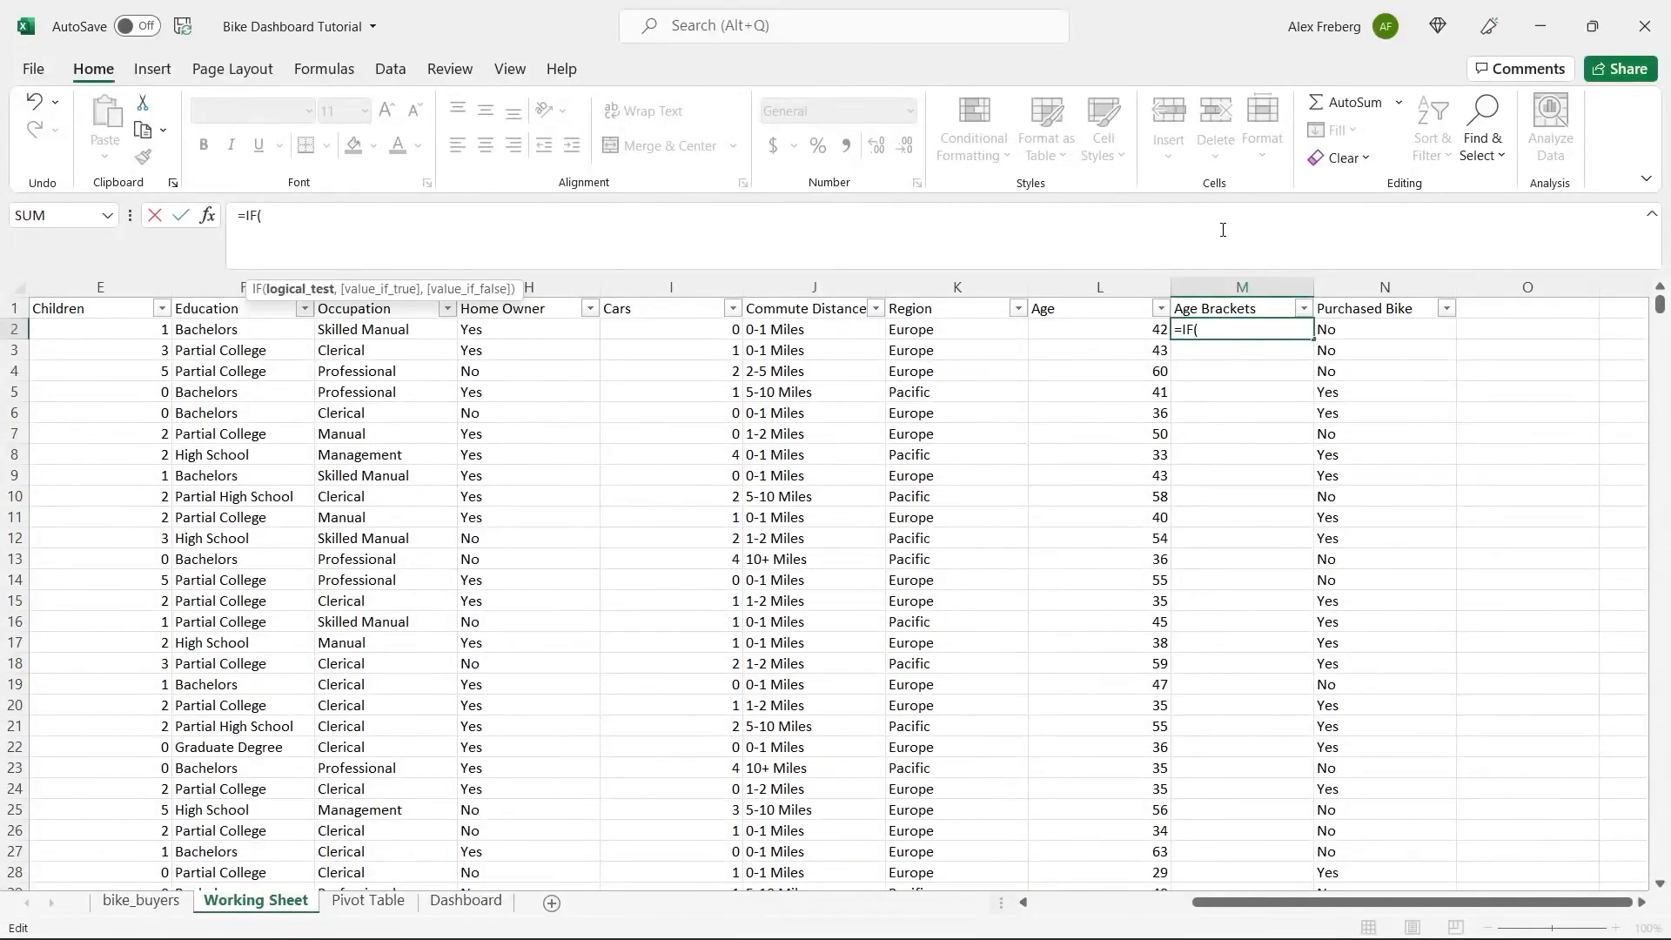
pyautogui.click(1114, 327)
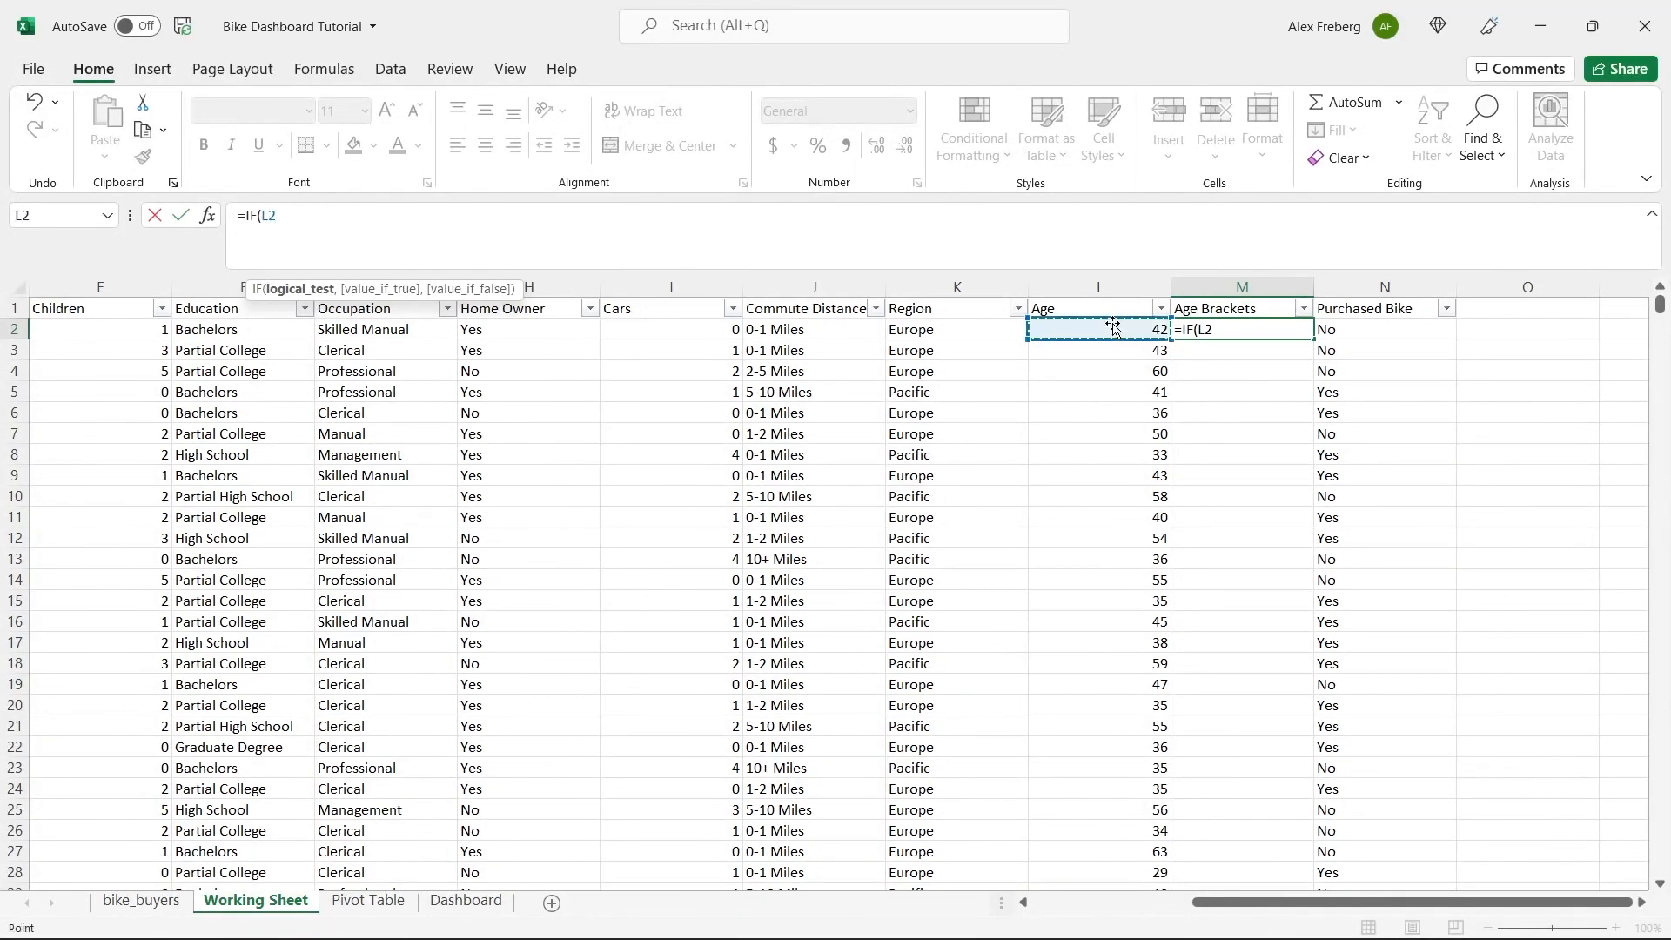
pyautogui.click(983, 220)
pyautogui.write('>31')
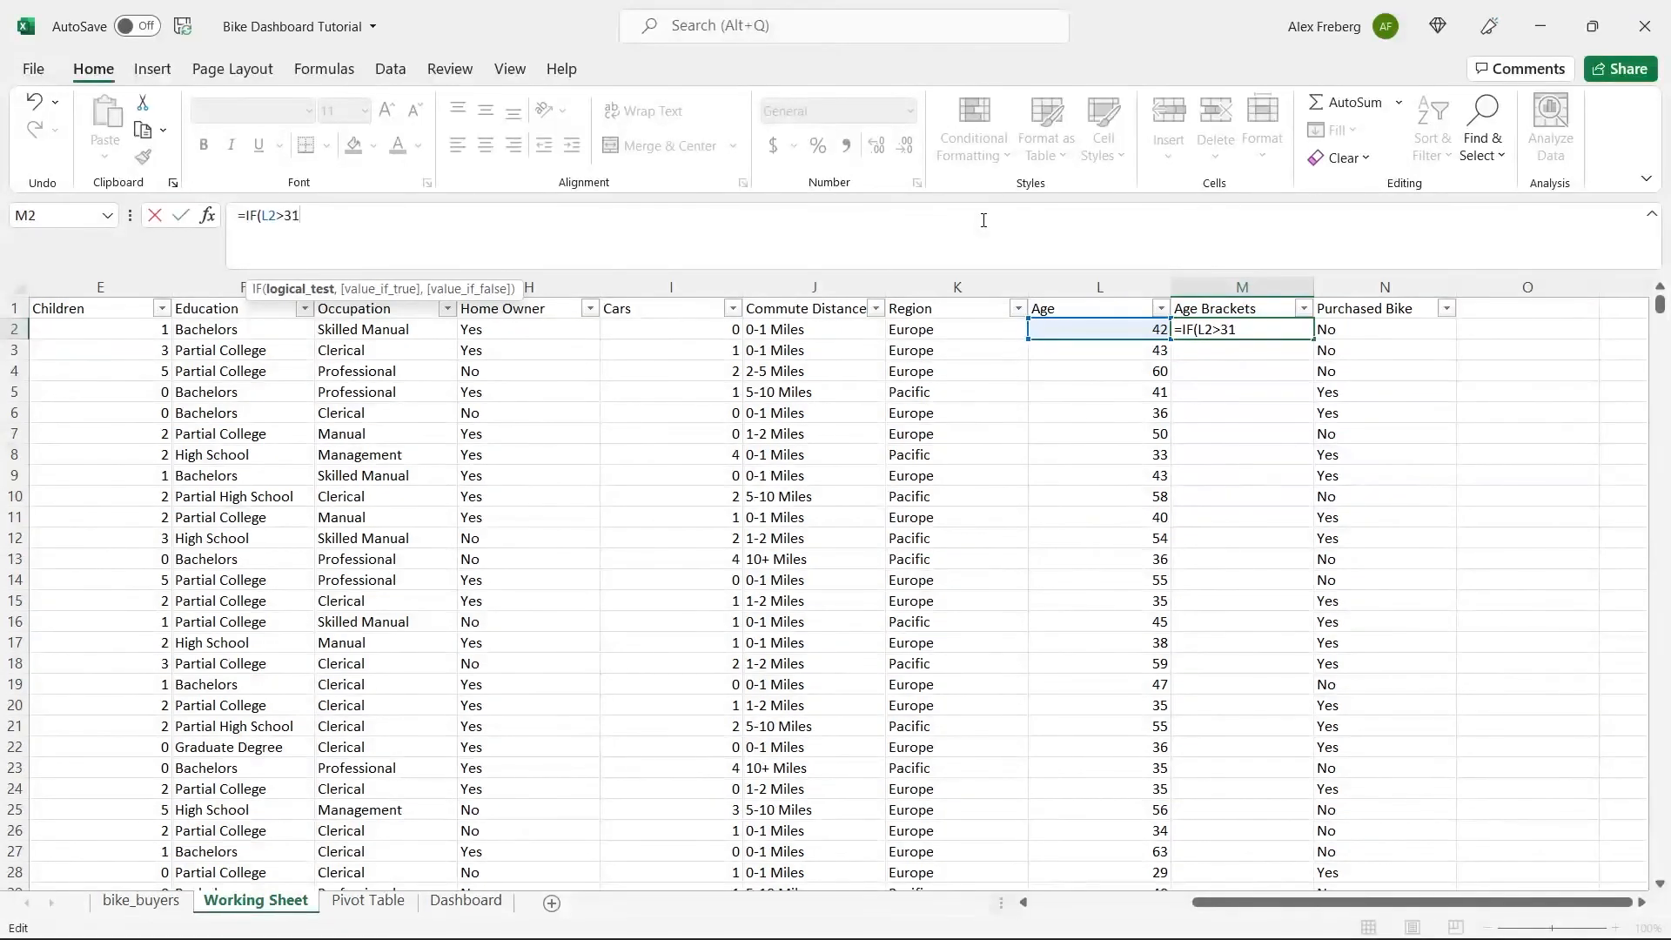
pyautogui.write(',')
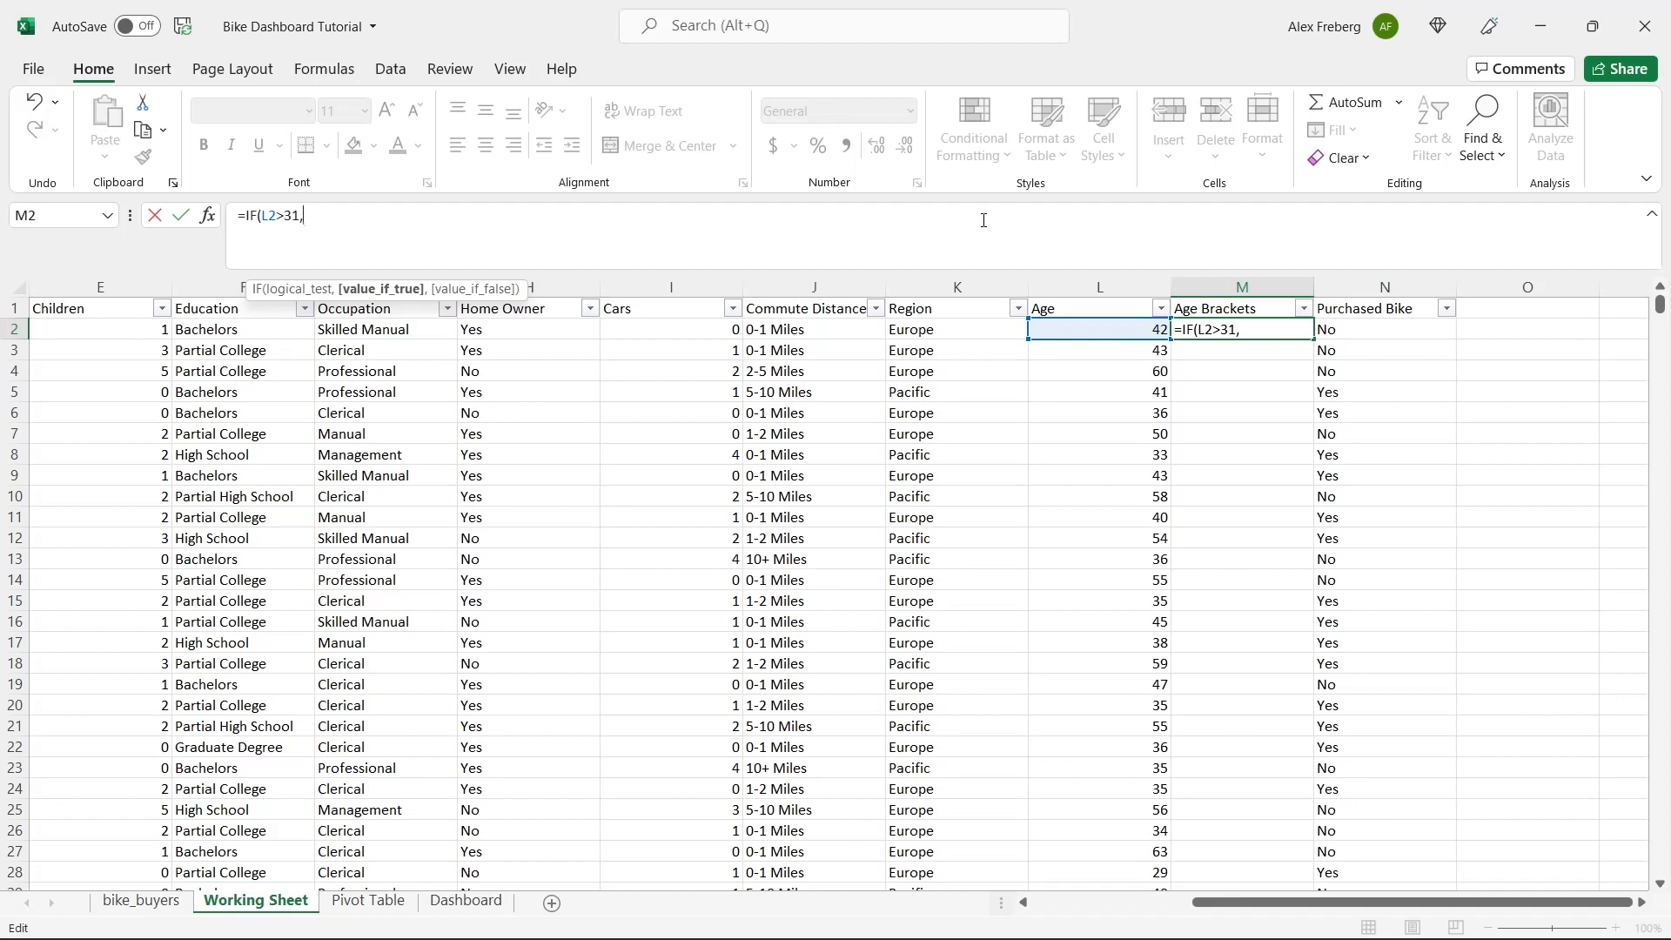
# Complete the M2 IF formula so it returns "Adolescent" when true and "Invalid" when false.
pyautogui.write('"Adolescent",')
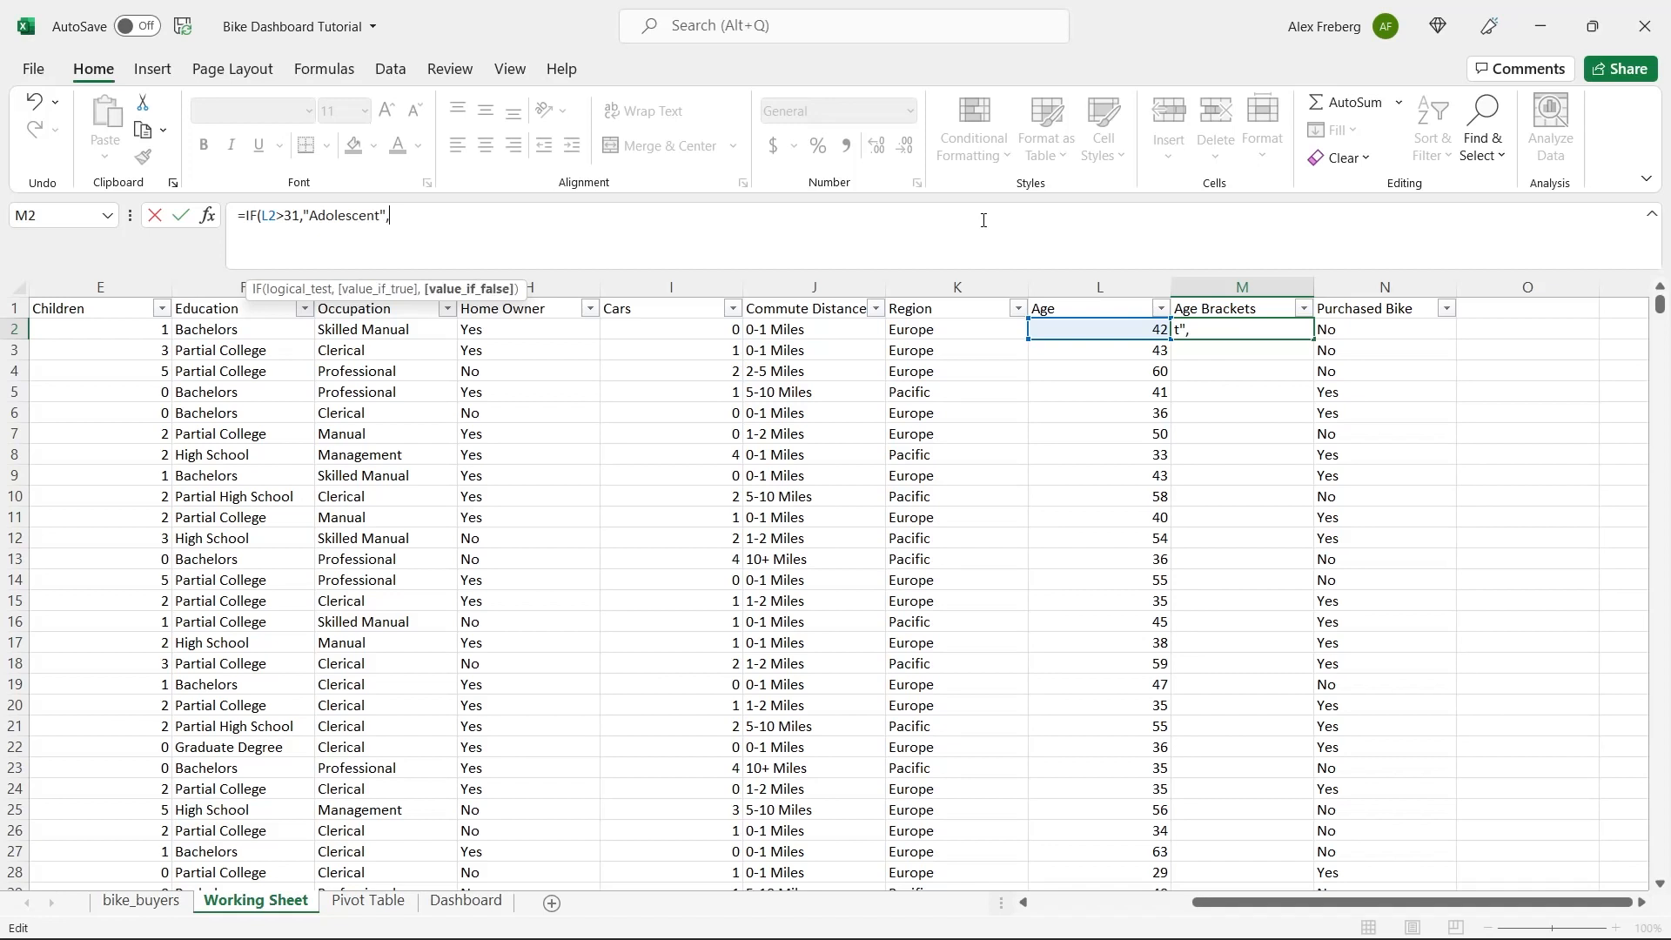
pyautogui.write('"Invla')
pyautogui.press('BackSpace')
pyautogui.press('BackSpace')
pyautogui.write('alid")')
pyautogui.press('Return')
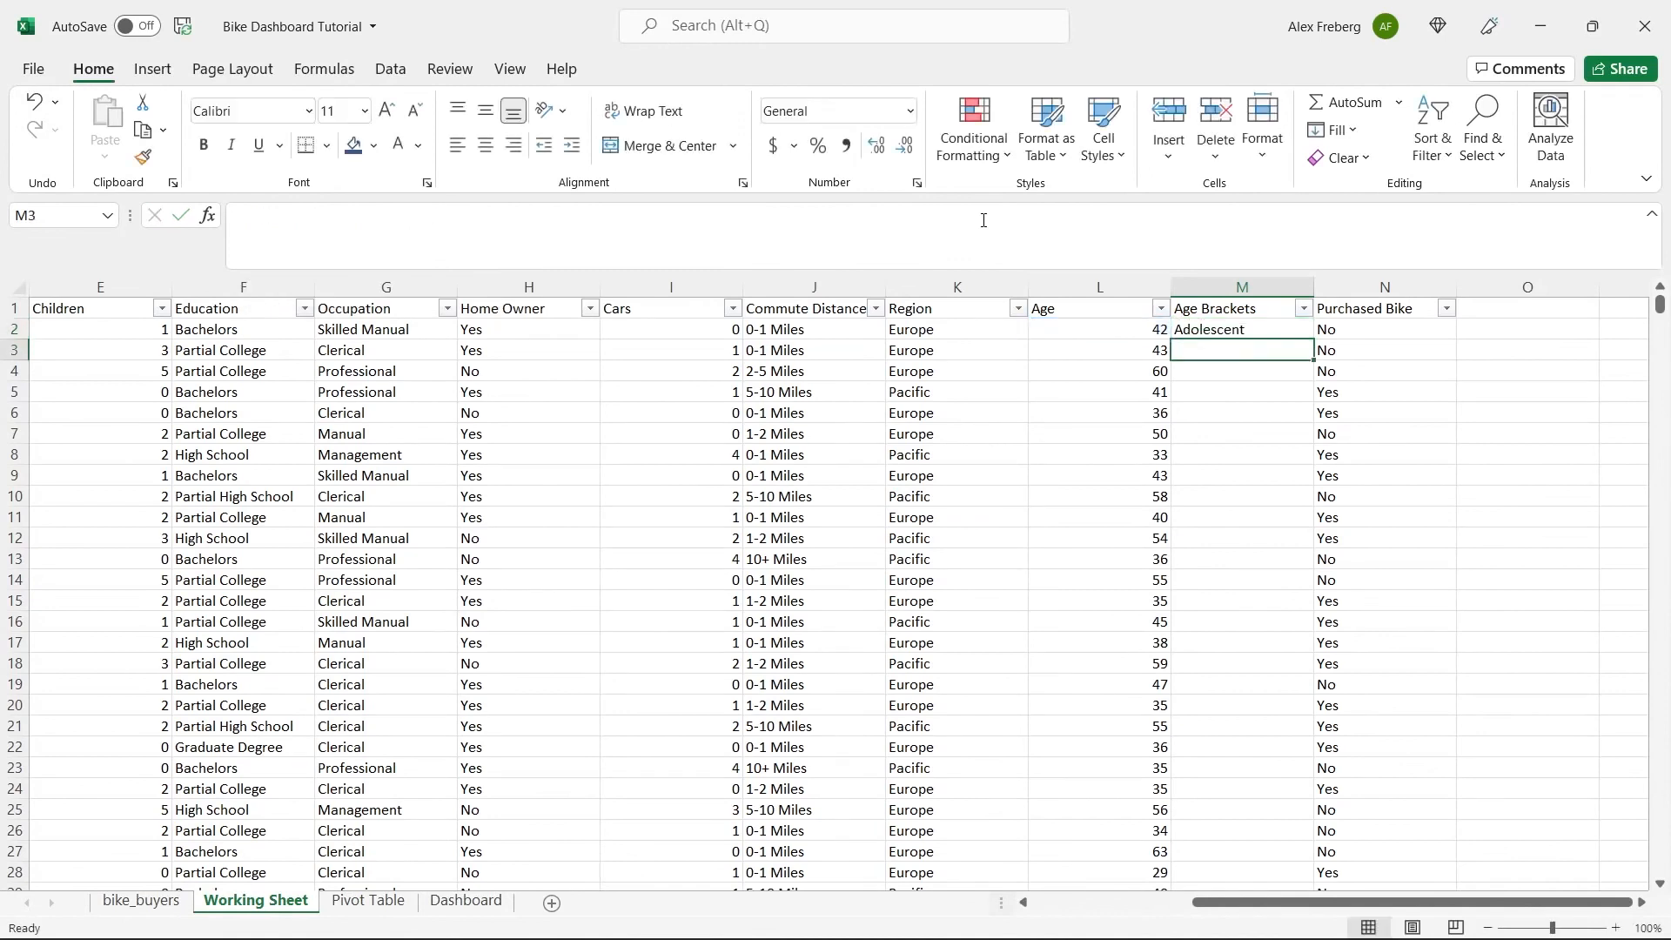
# Fill the M2 formula down the whole Age Brackets column.
pyautogui.click(1301, 329)
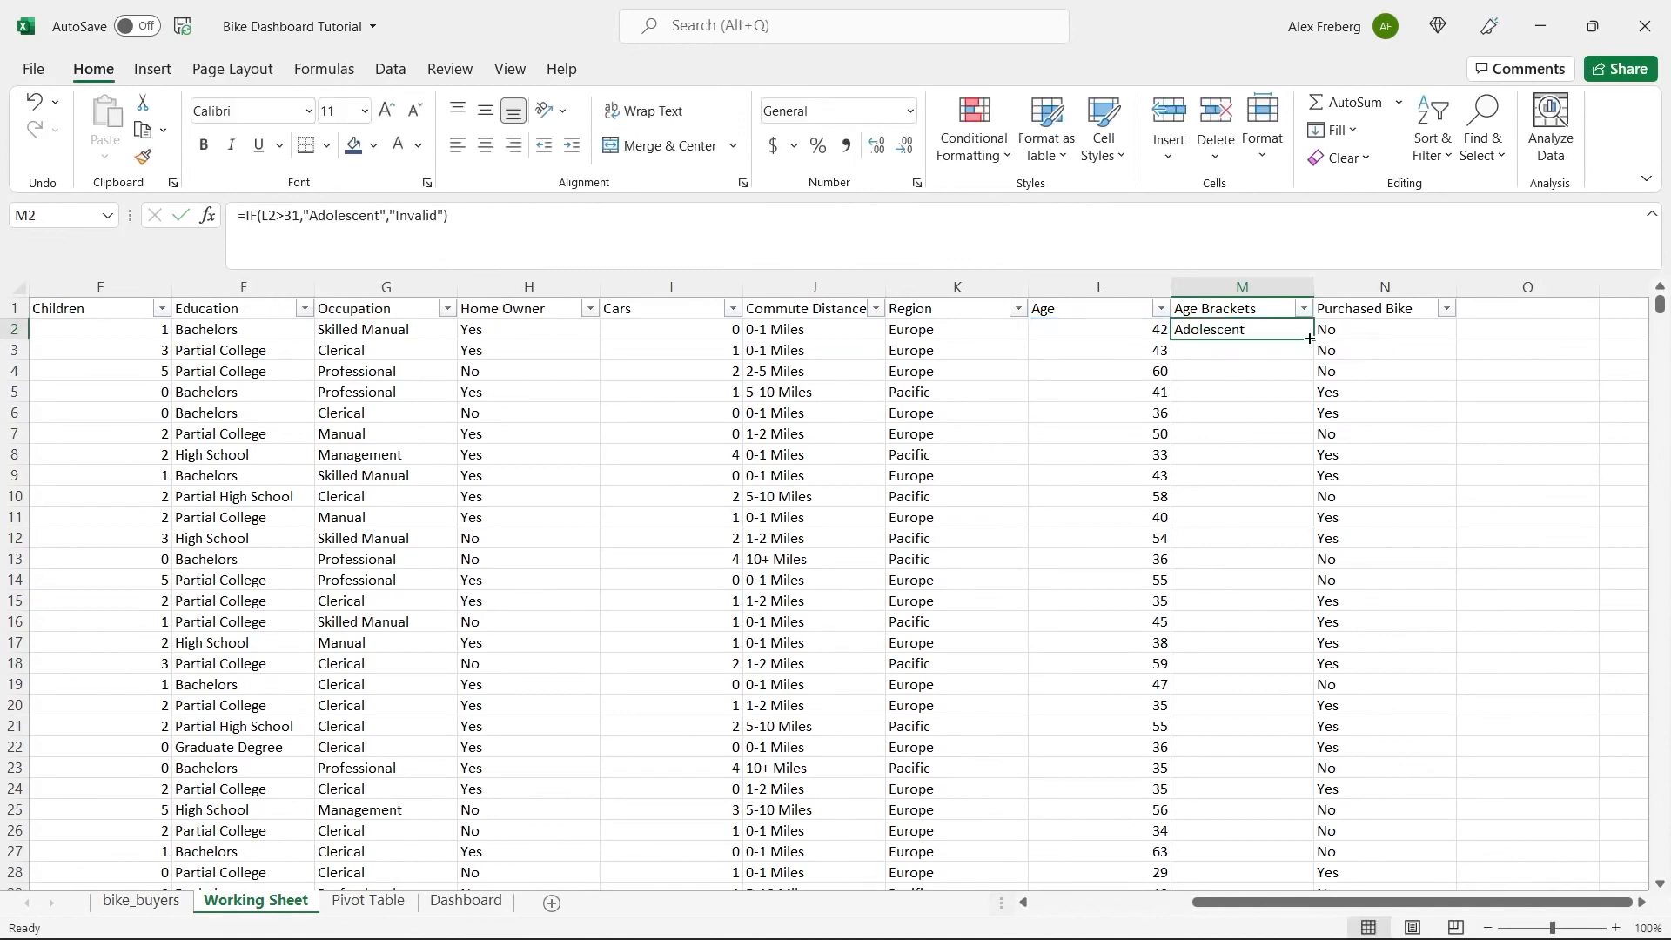
pyautogui.doubleClick(1312, 339)
pyautogui.click(1188, 384)
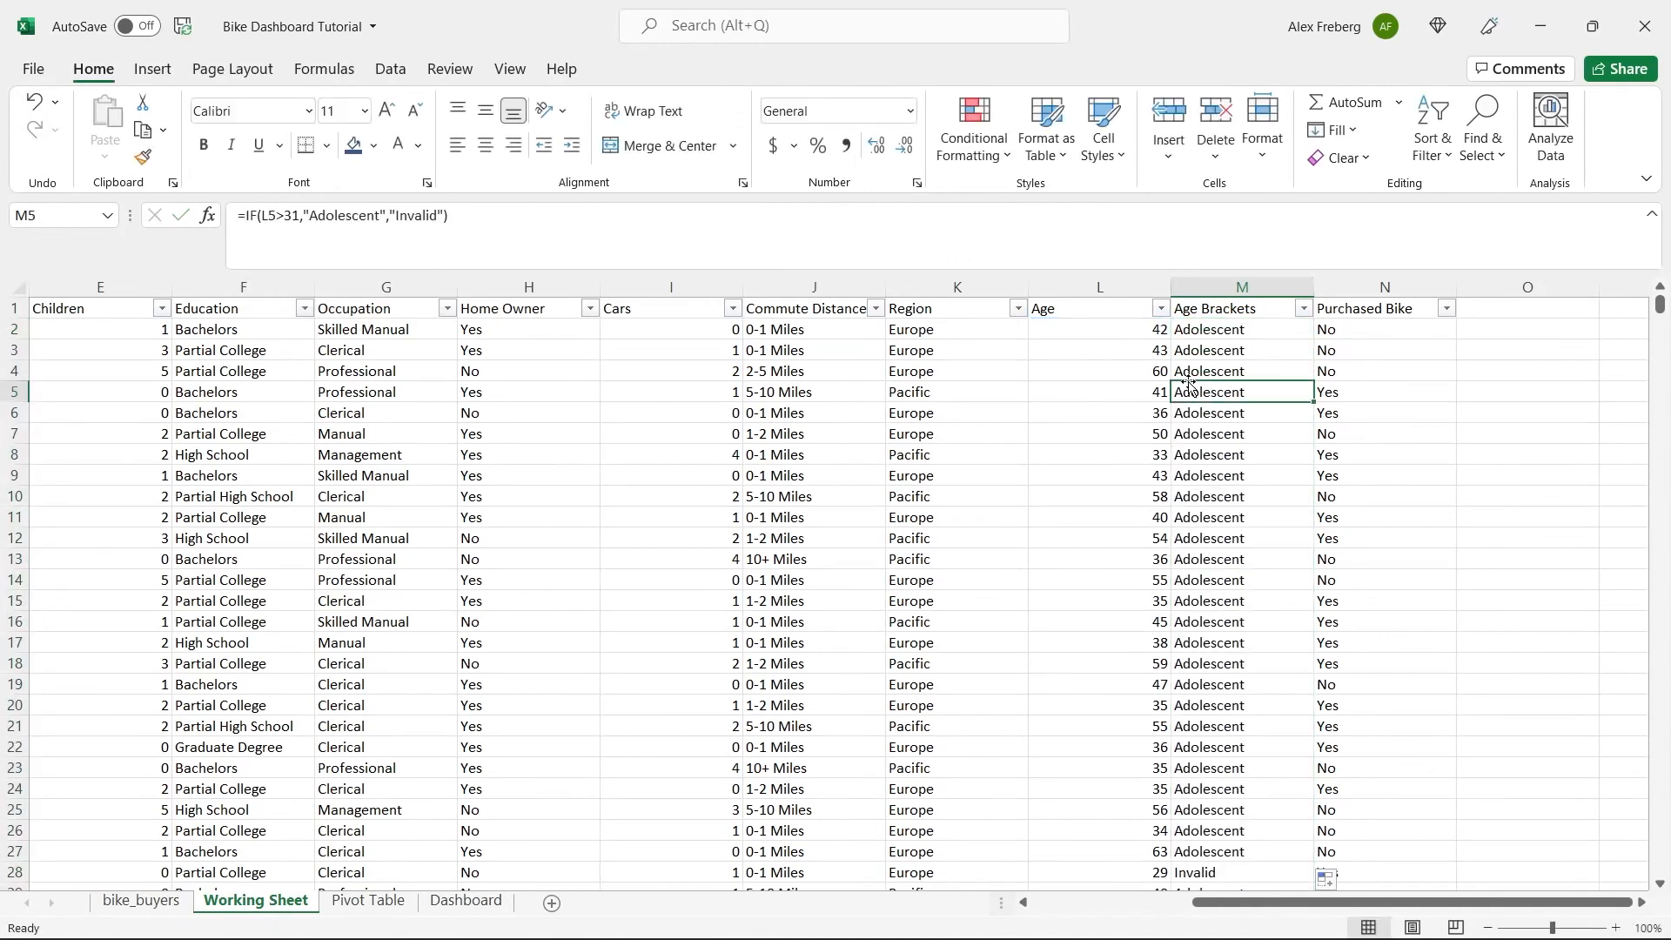
# Change the logical test in M2's IF formula to L2<31 and fill the formula down the whole Age Brackets column.
pyautogui.click(1132, 330)
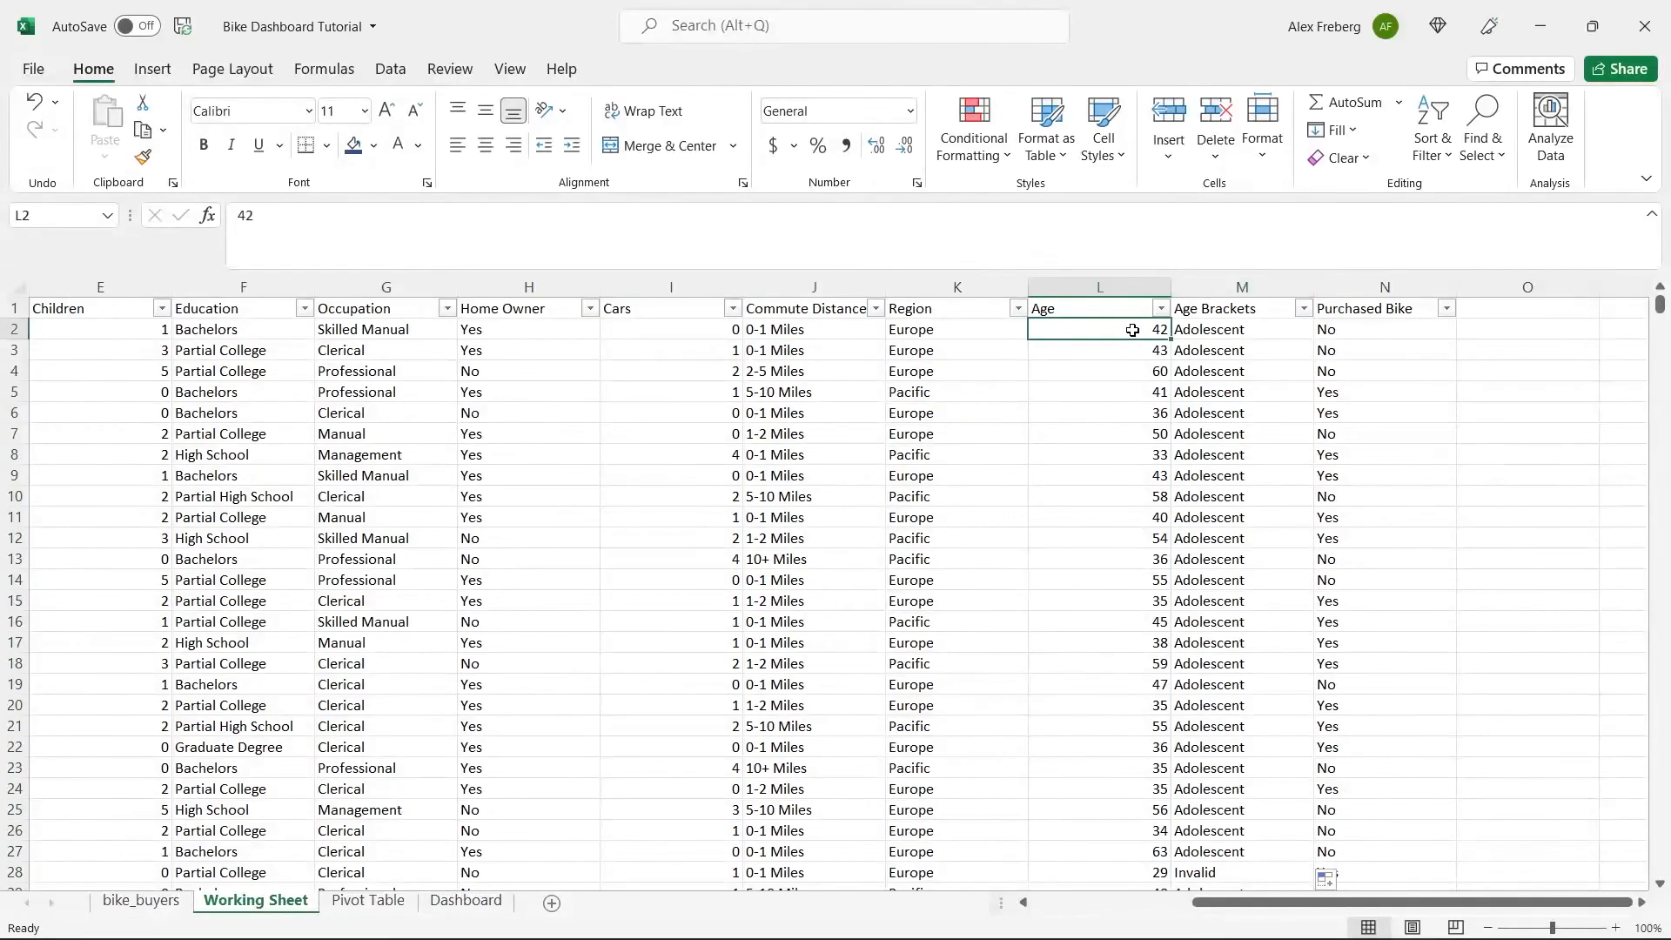
pyautogui.click(1218, 333)
pyautogui.click(330, 252)
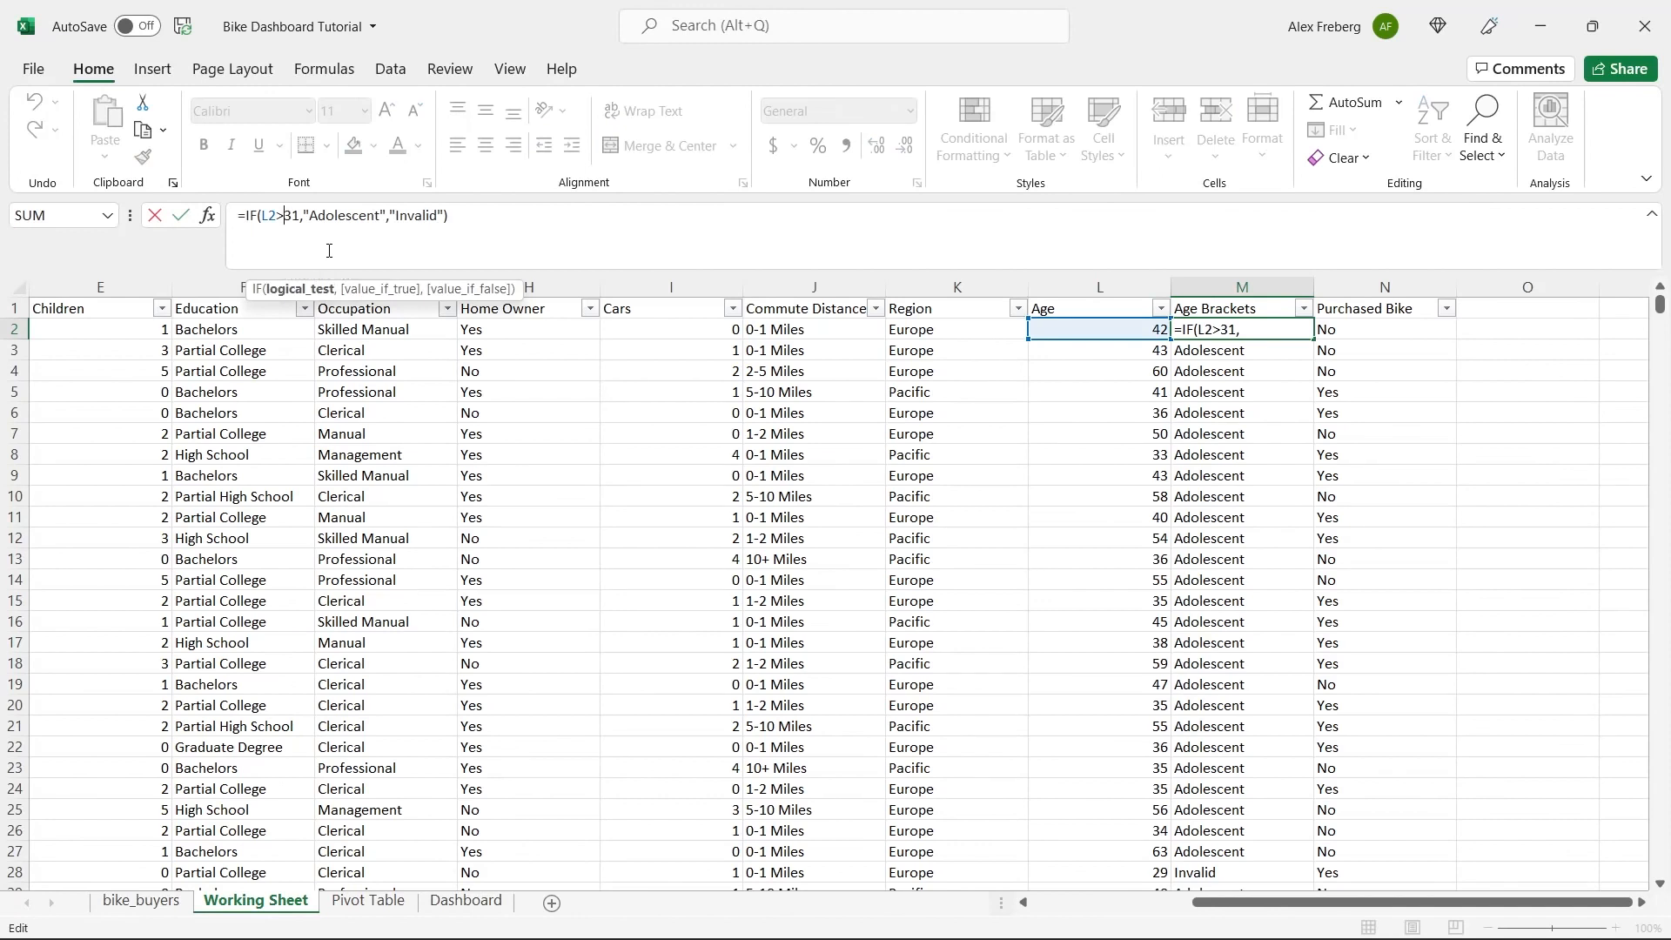
pyautogui.press('BackSpace')
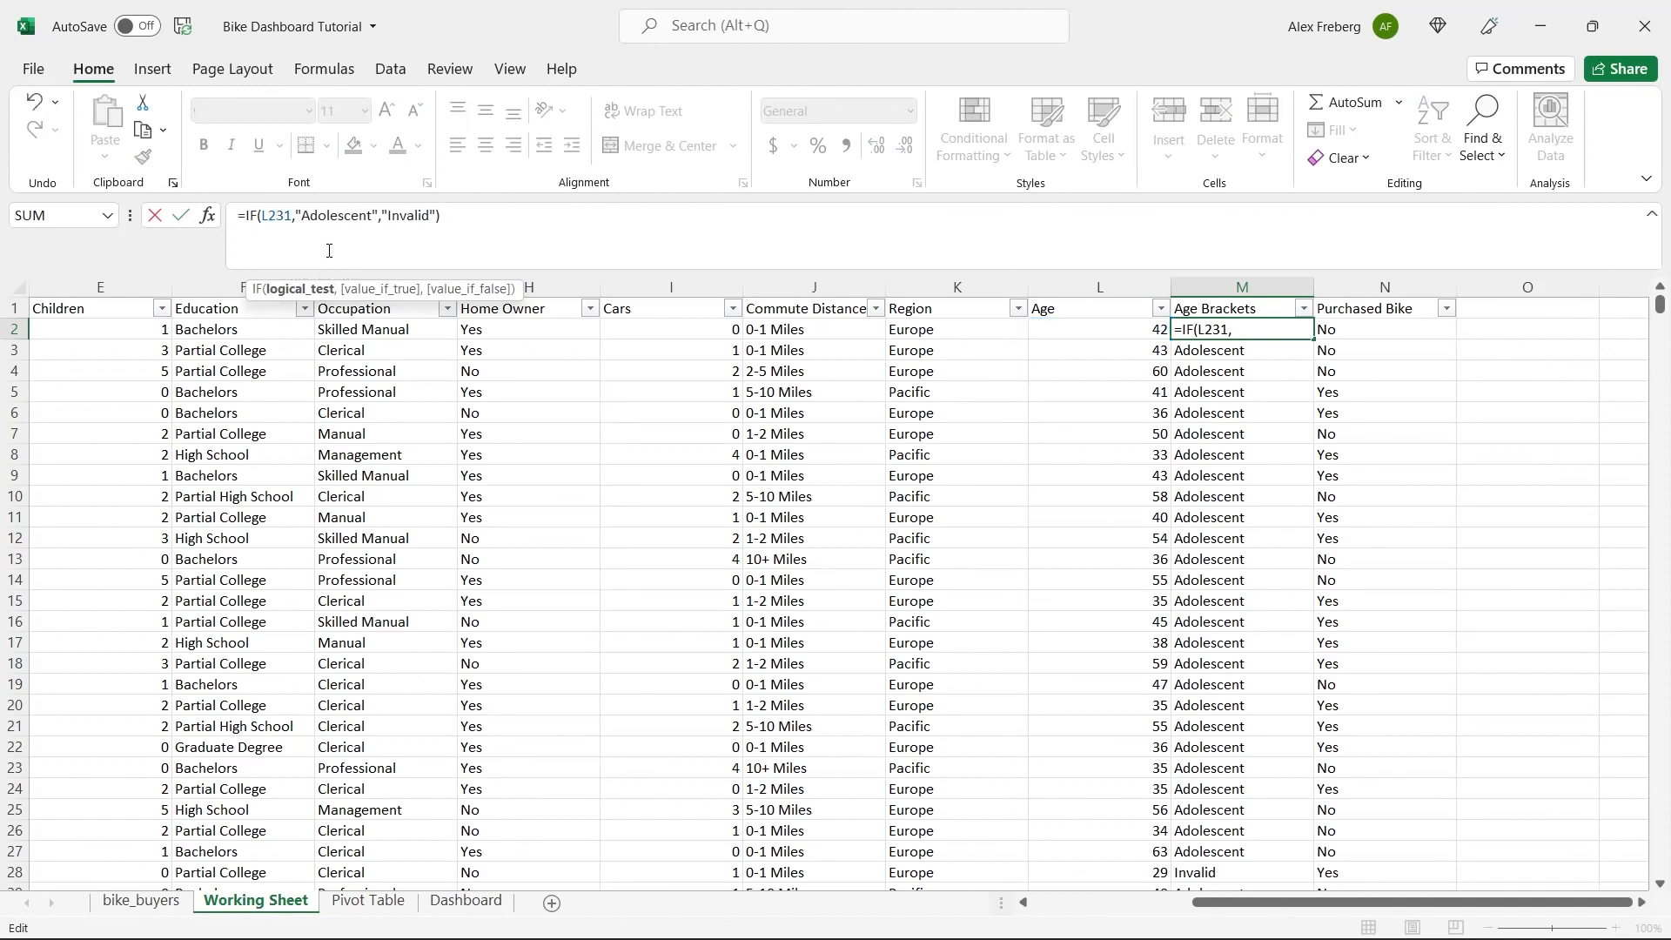
pyautogui.write('<')
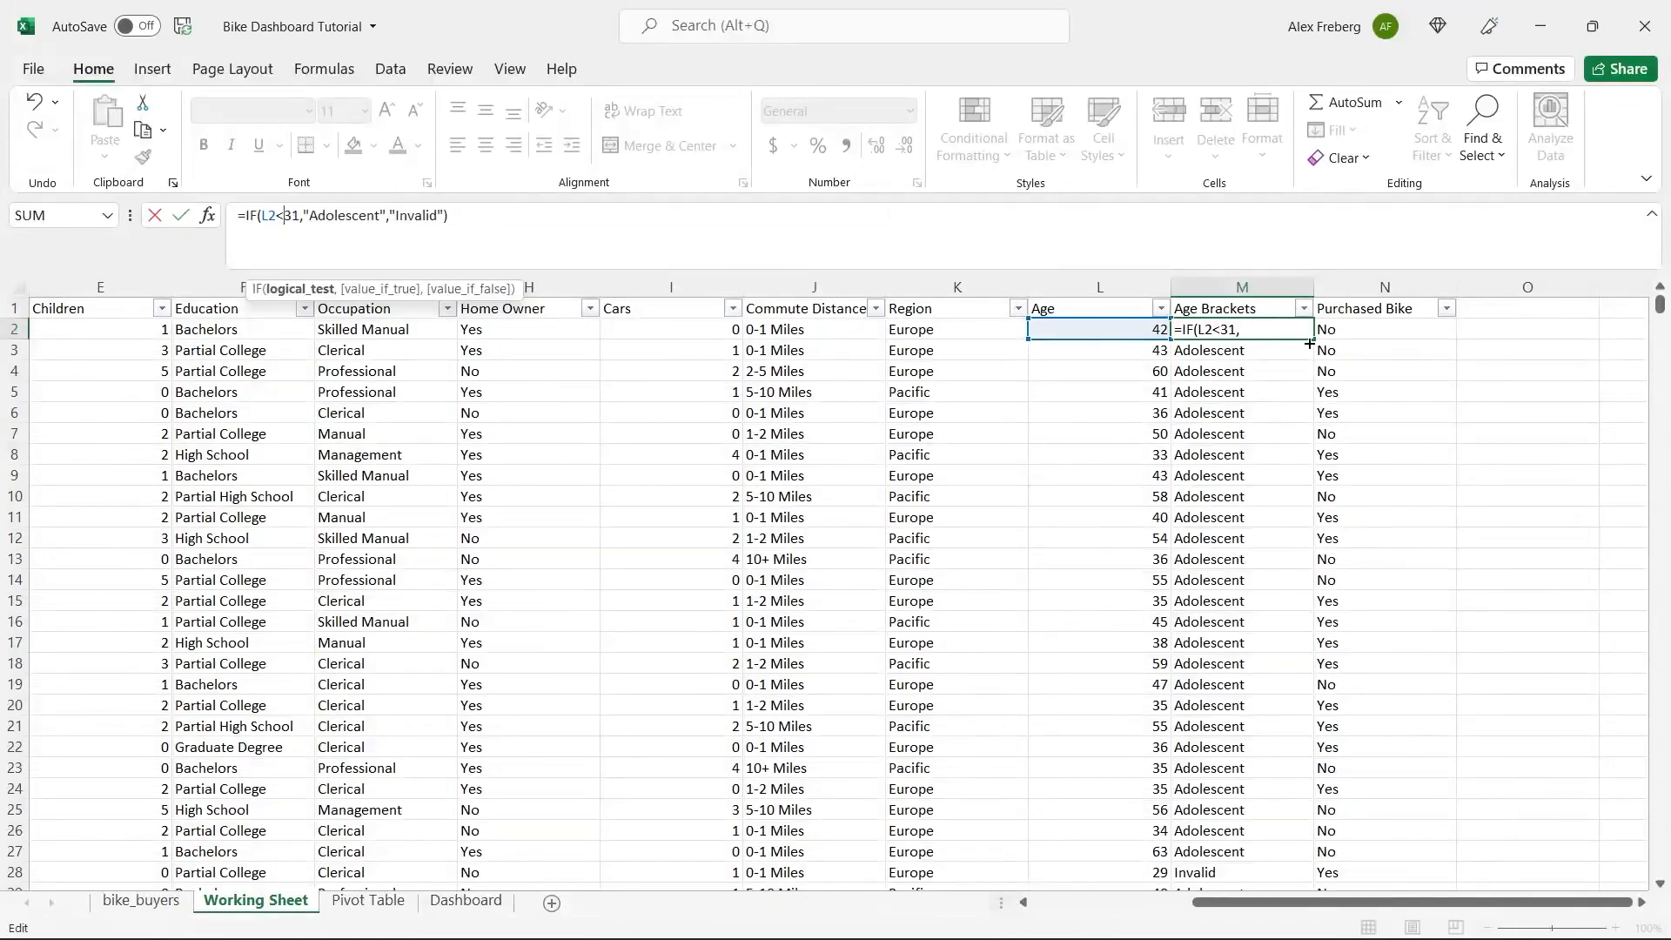
pyautogui.press('Return')
pyautogui.click(1275, 329)
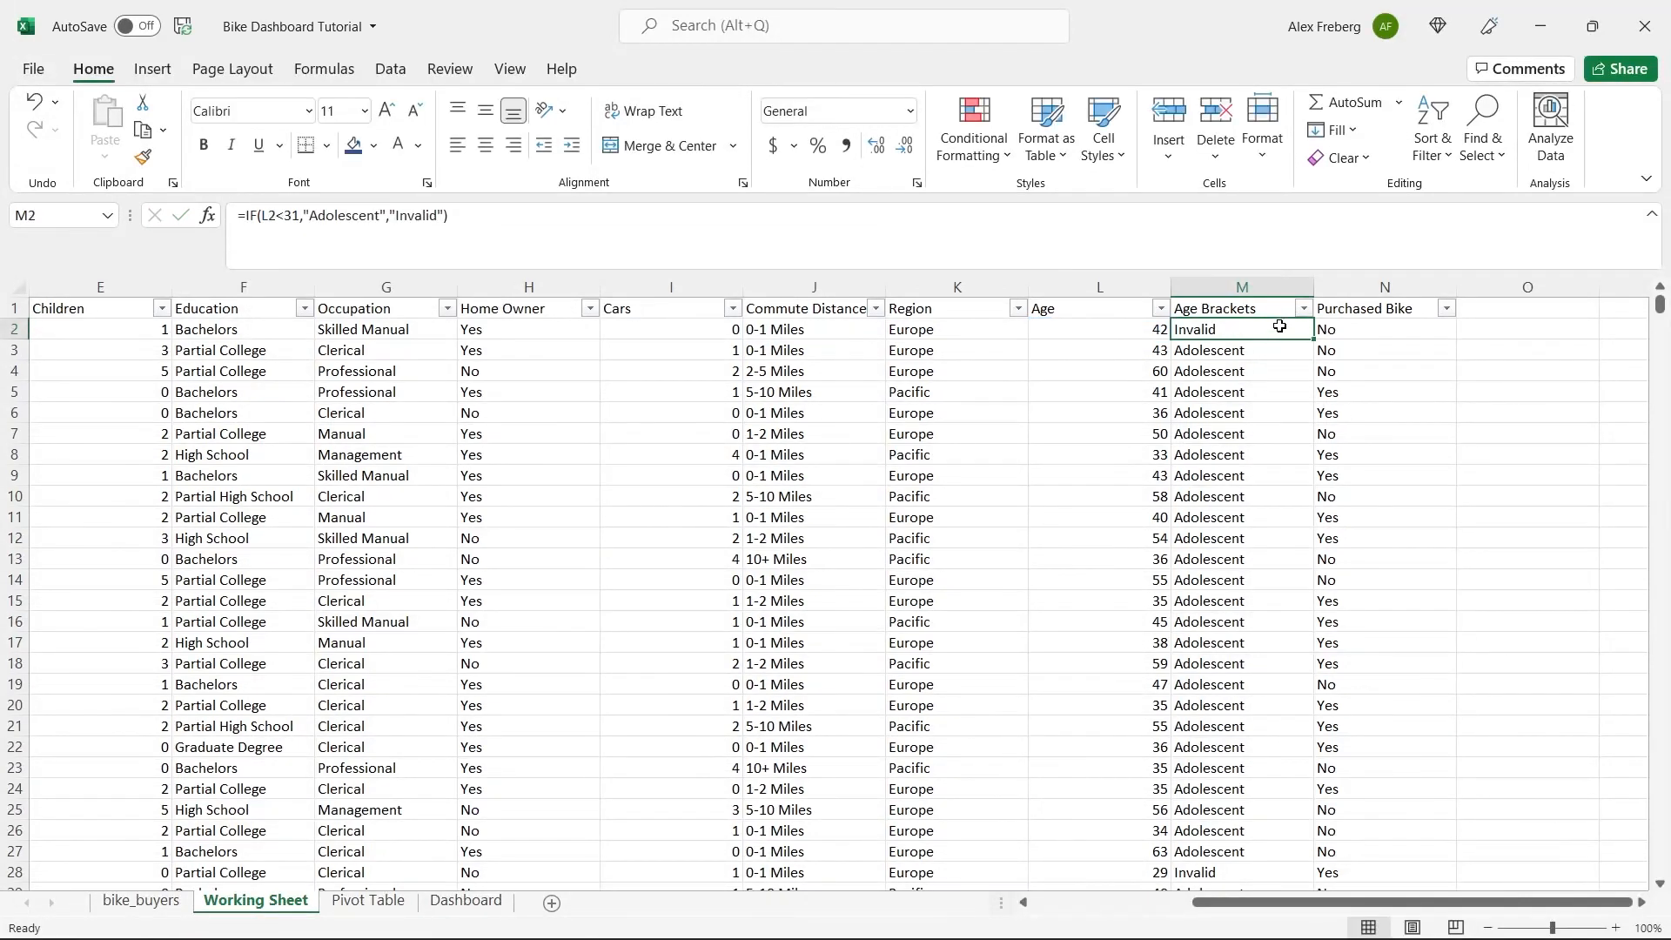
pyautogui.doubleClick(1312, 339)
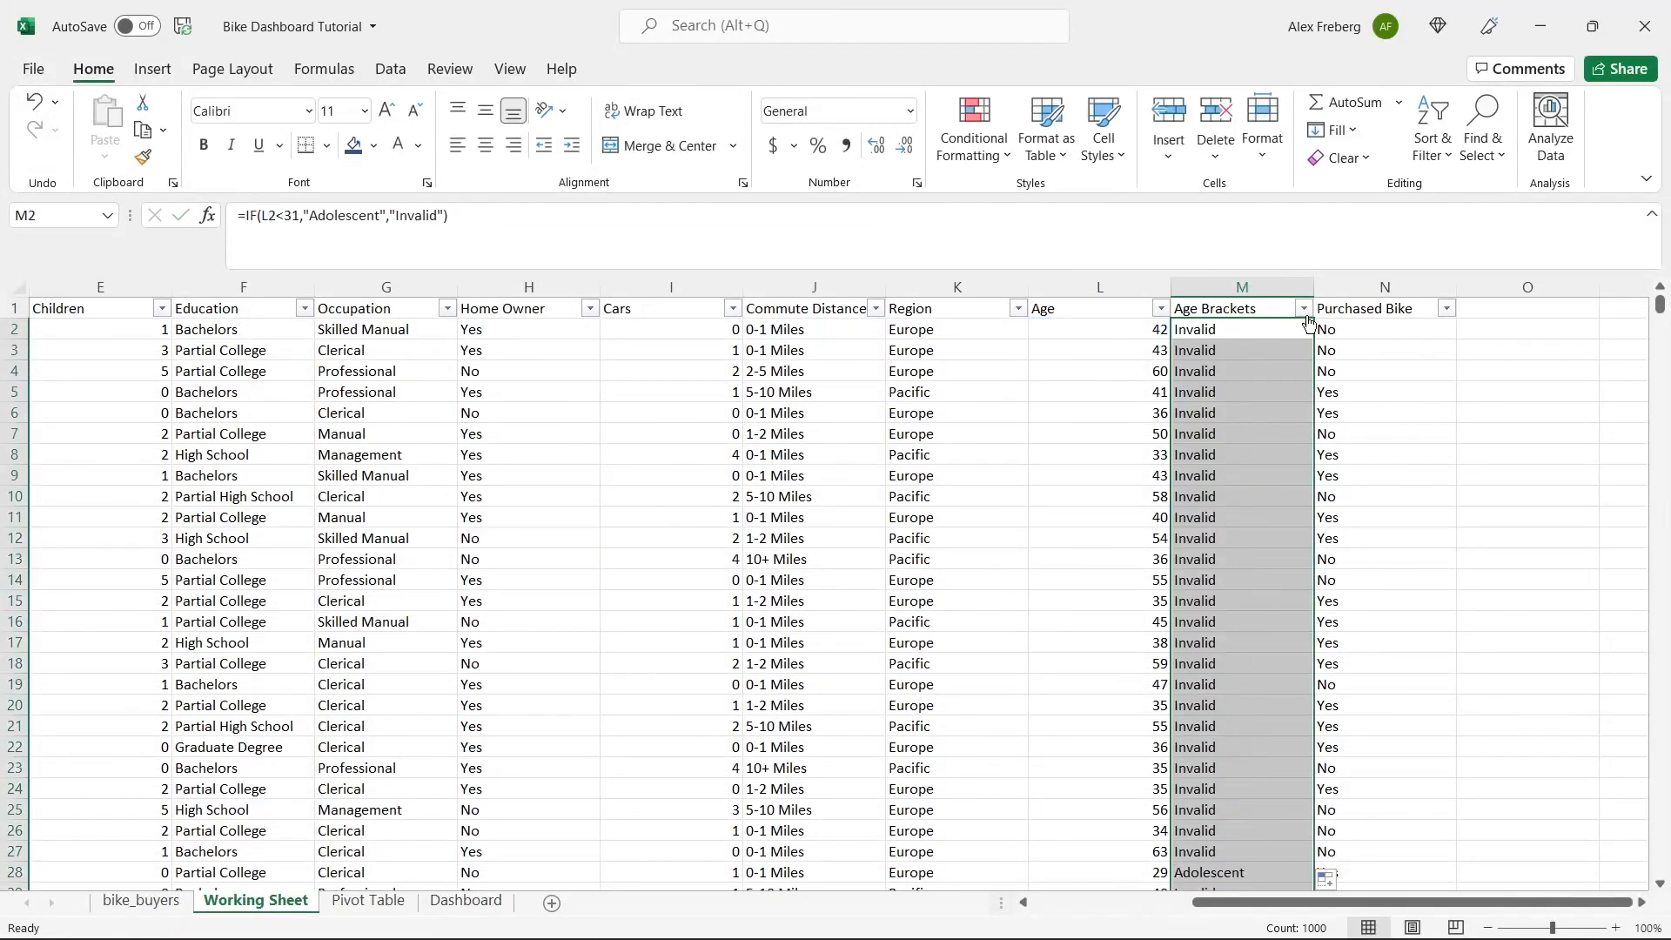
# Compare the Age Brackets results with the ages around rows 28 to 34 and check the column's list of distinct filter values.
pyautogui.click(1227, 559)
pyautogui.scroll(-4, 1227, 558)
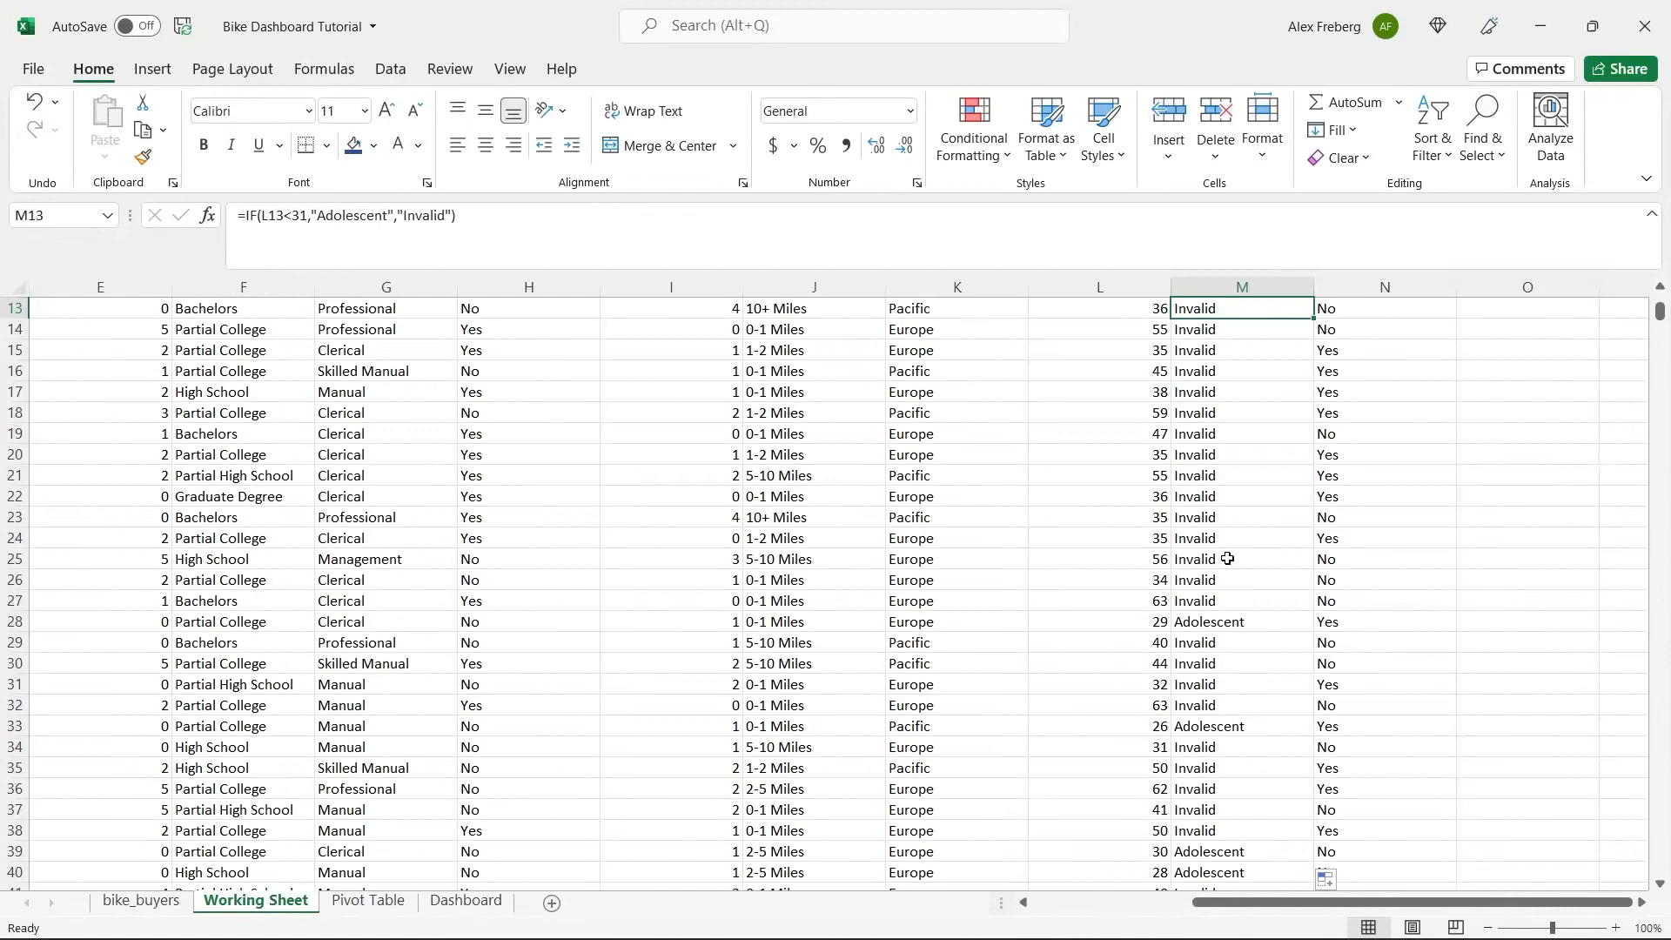
pyautogui.click(1152, 746)
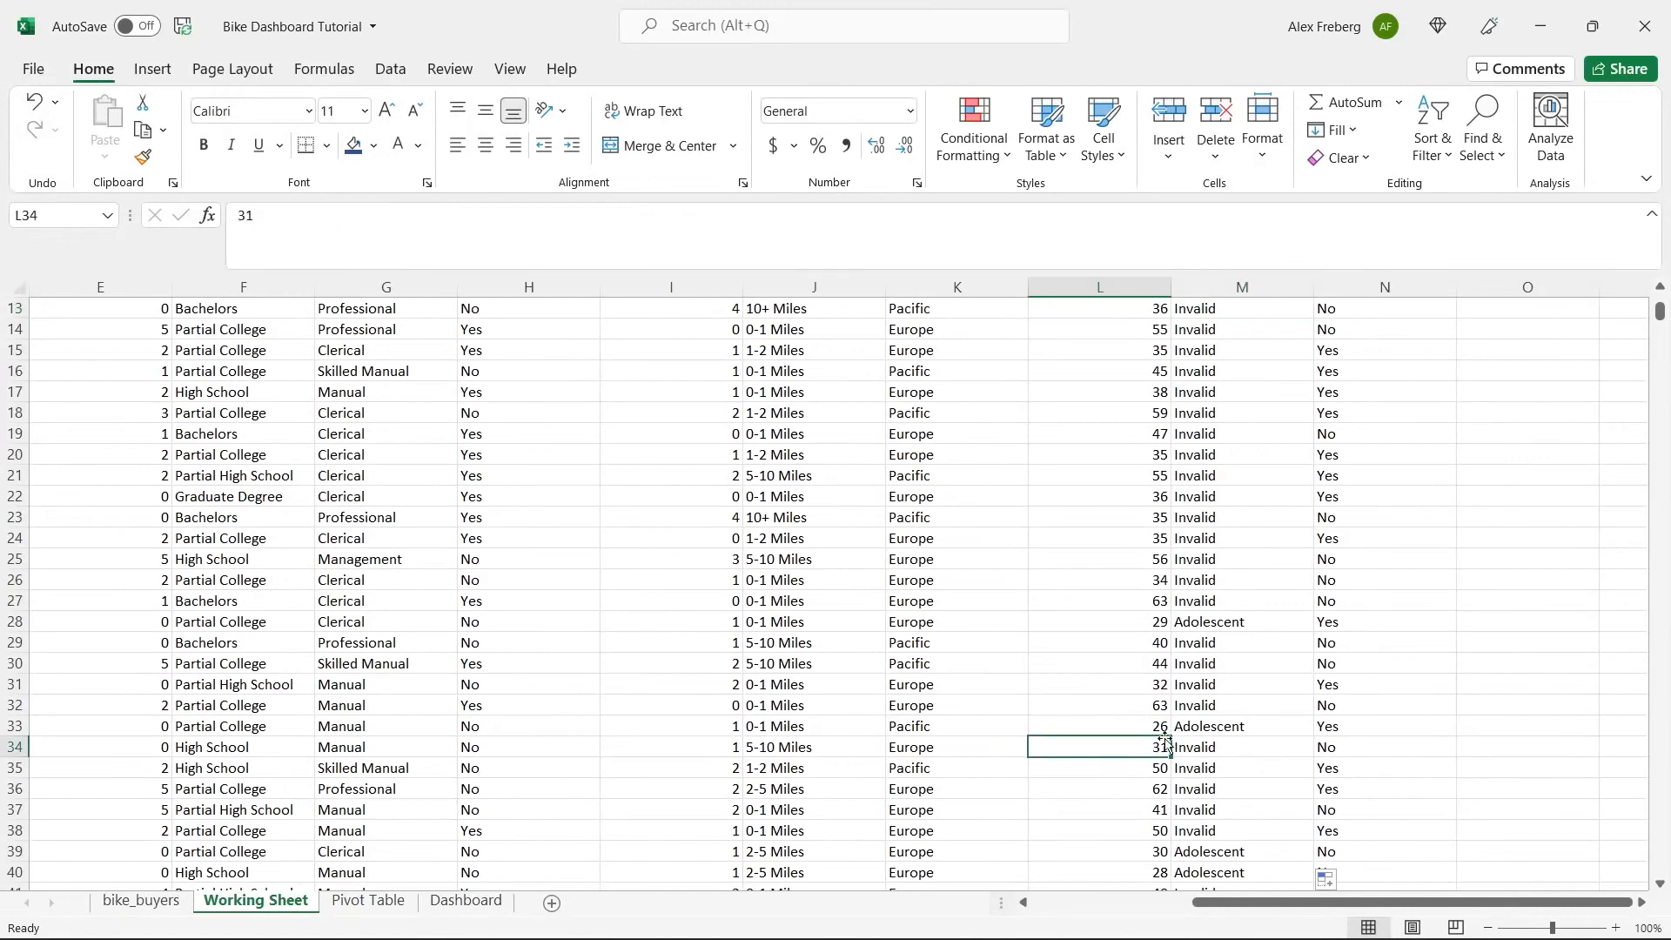
pyautogui.click(1213, 748)
pyautogui.click(1189, 728)
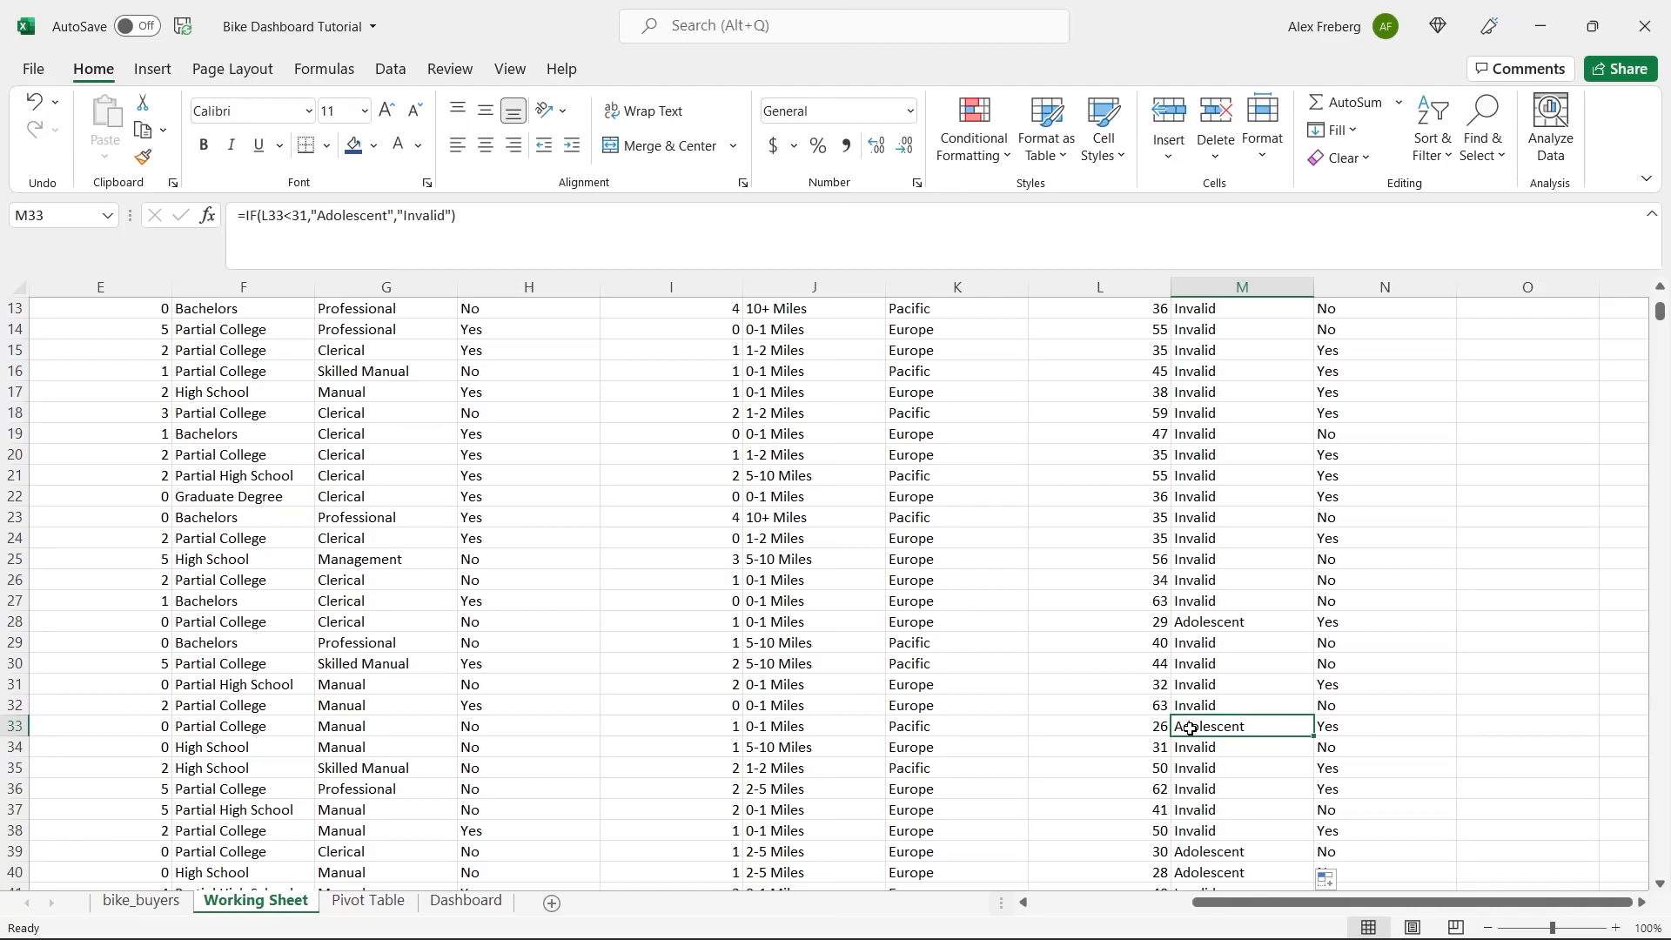
pyautogui.click(1244, 627)
pyautogui.scroll(4, 1292, 387)
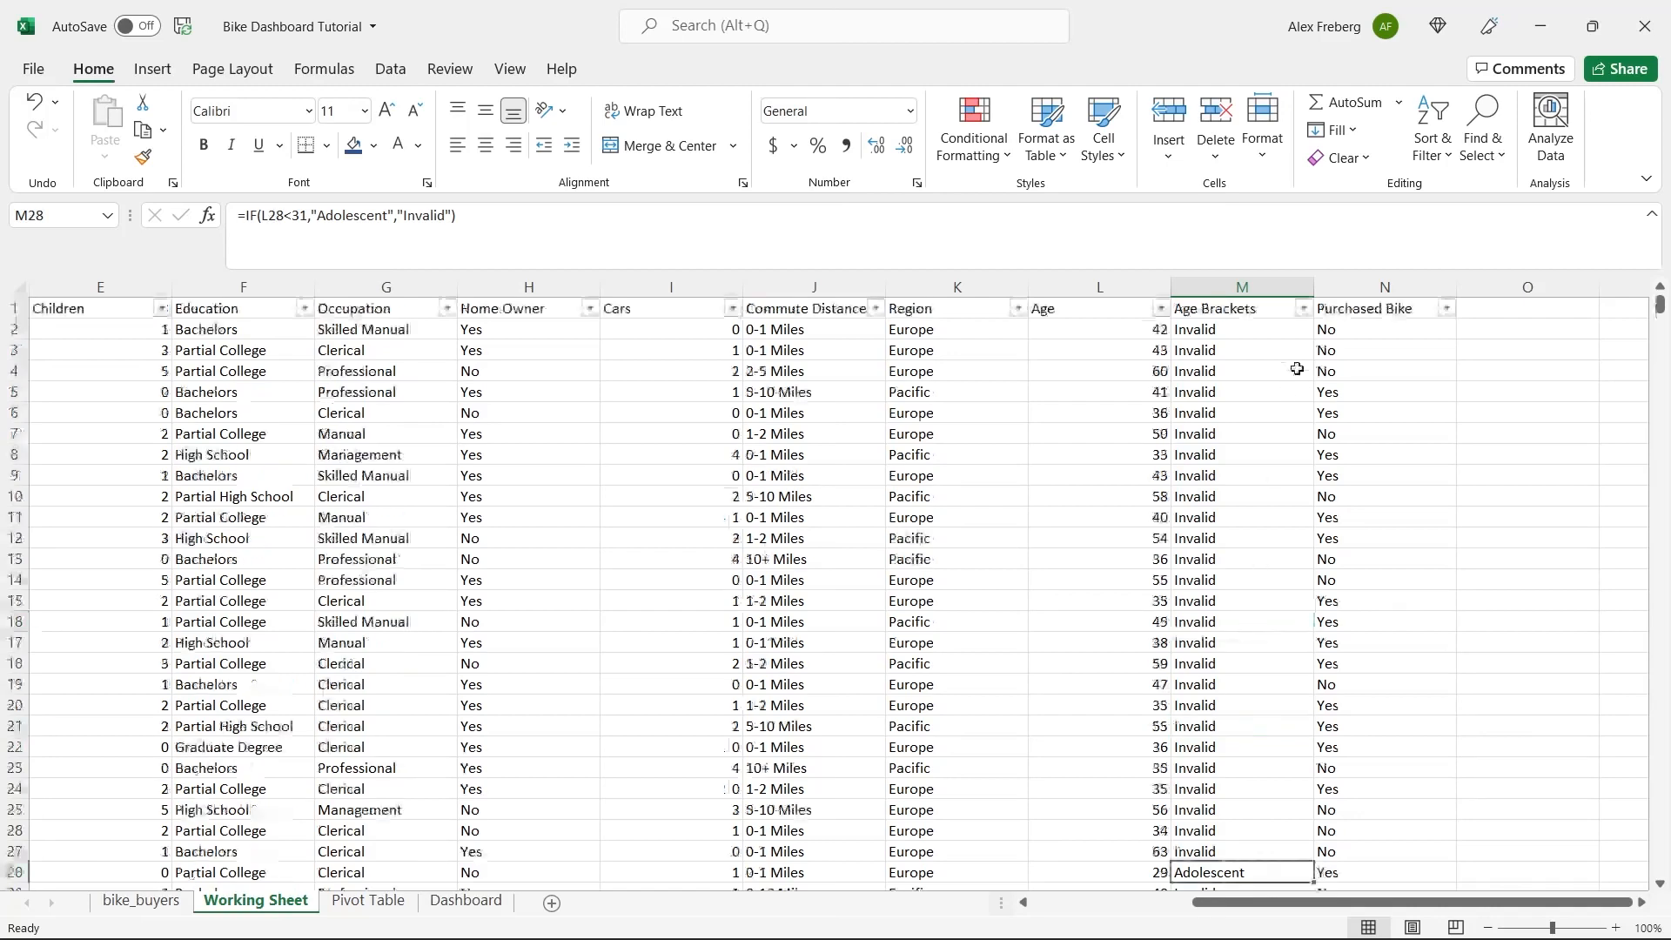
pyautogui.click(1318, 310)
pyautogui.click(1302, 309)
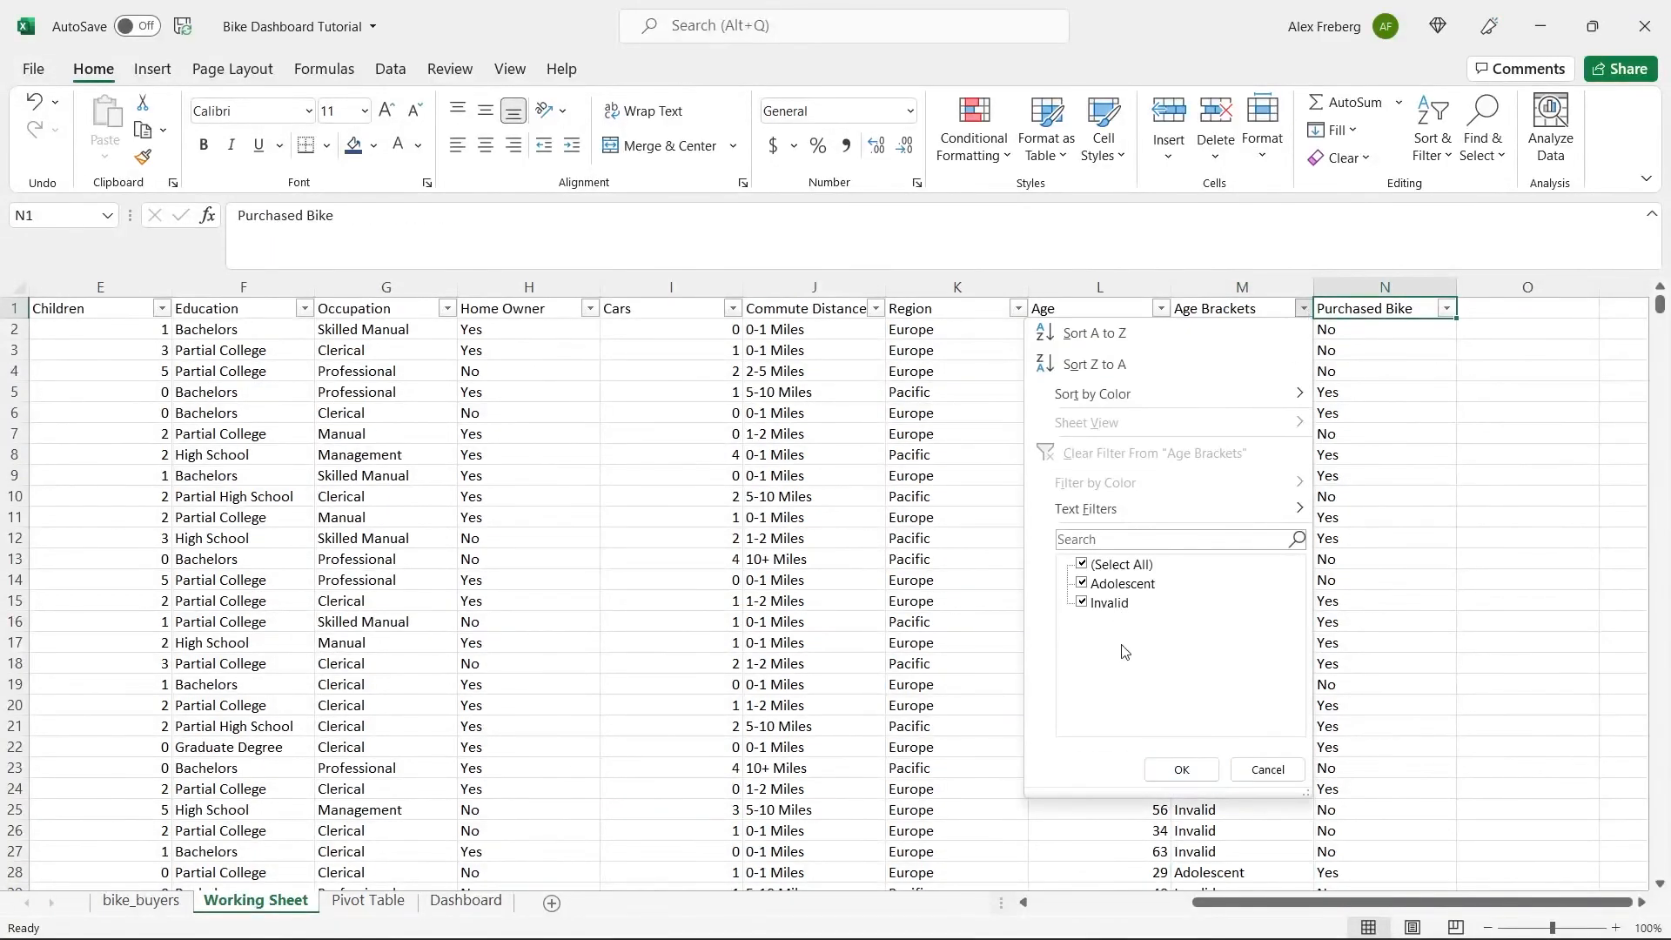
pyautogui.click(1268, 769)
# Open the M2 formula for editing and examine its "Invalid" value_if_false argument.
pyautogui.click(1214, 331)
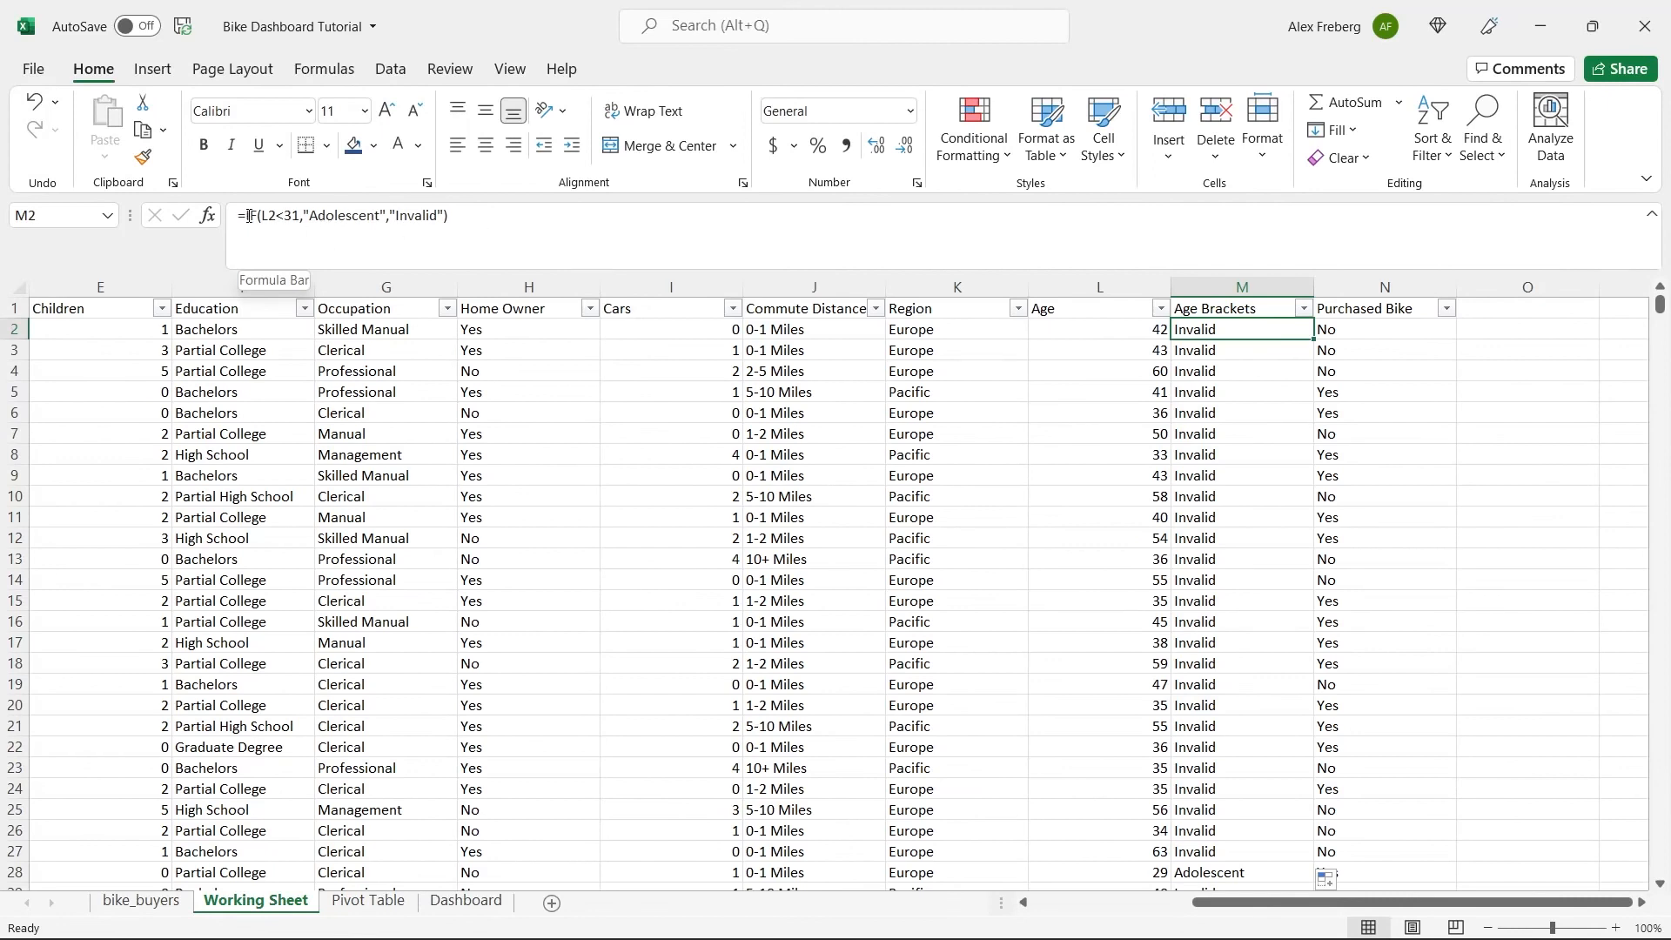
pyautogui.doubleClick(415, 221)
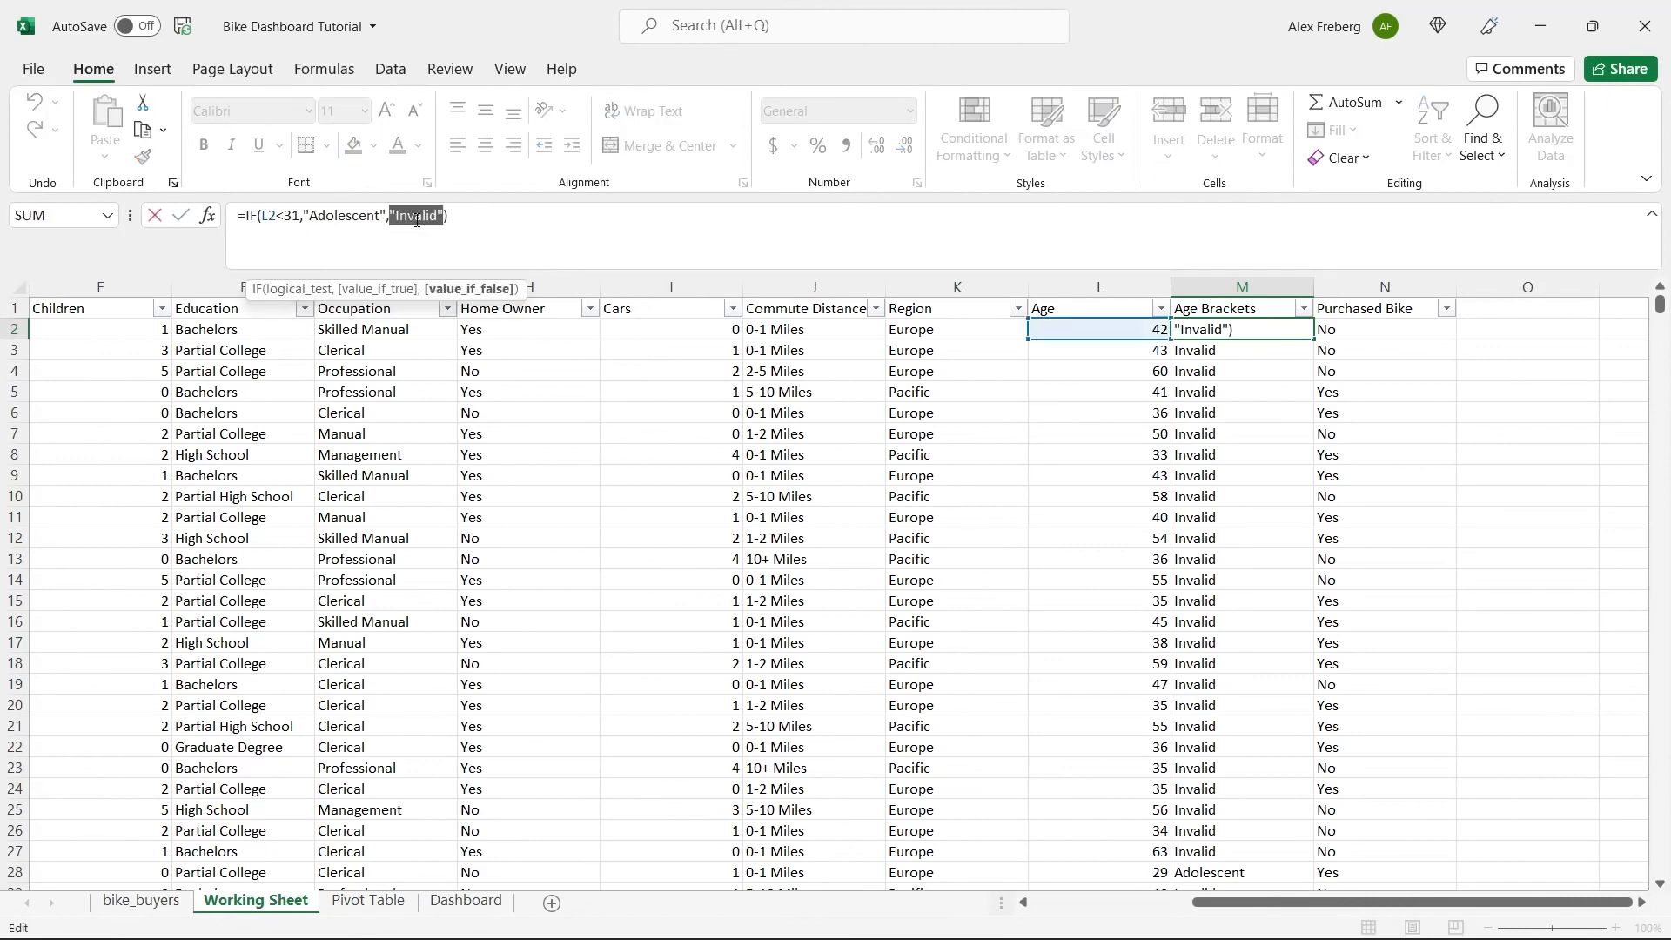
pyautogui.click(463, 229)
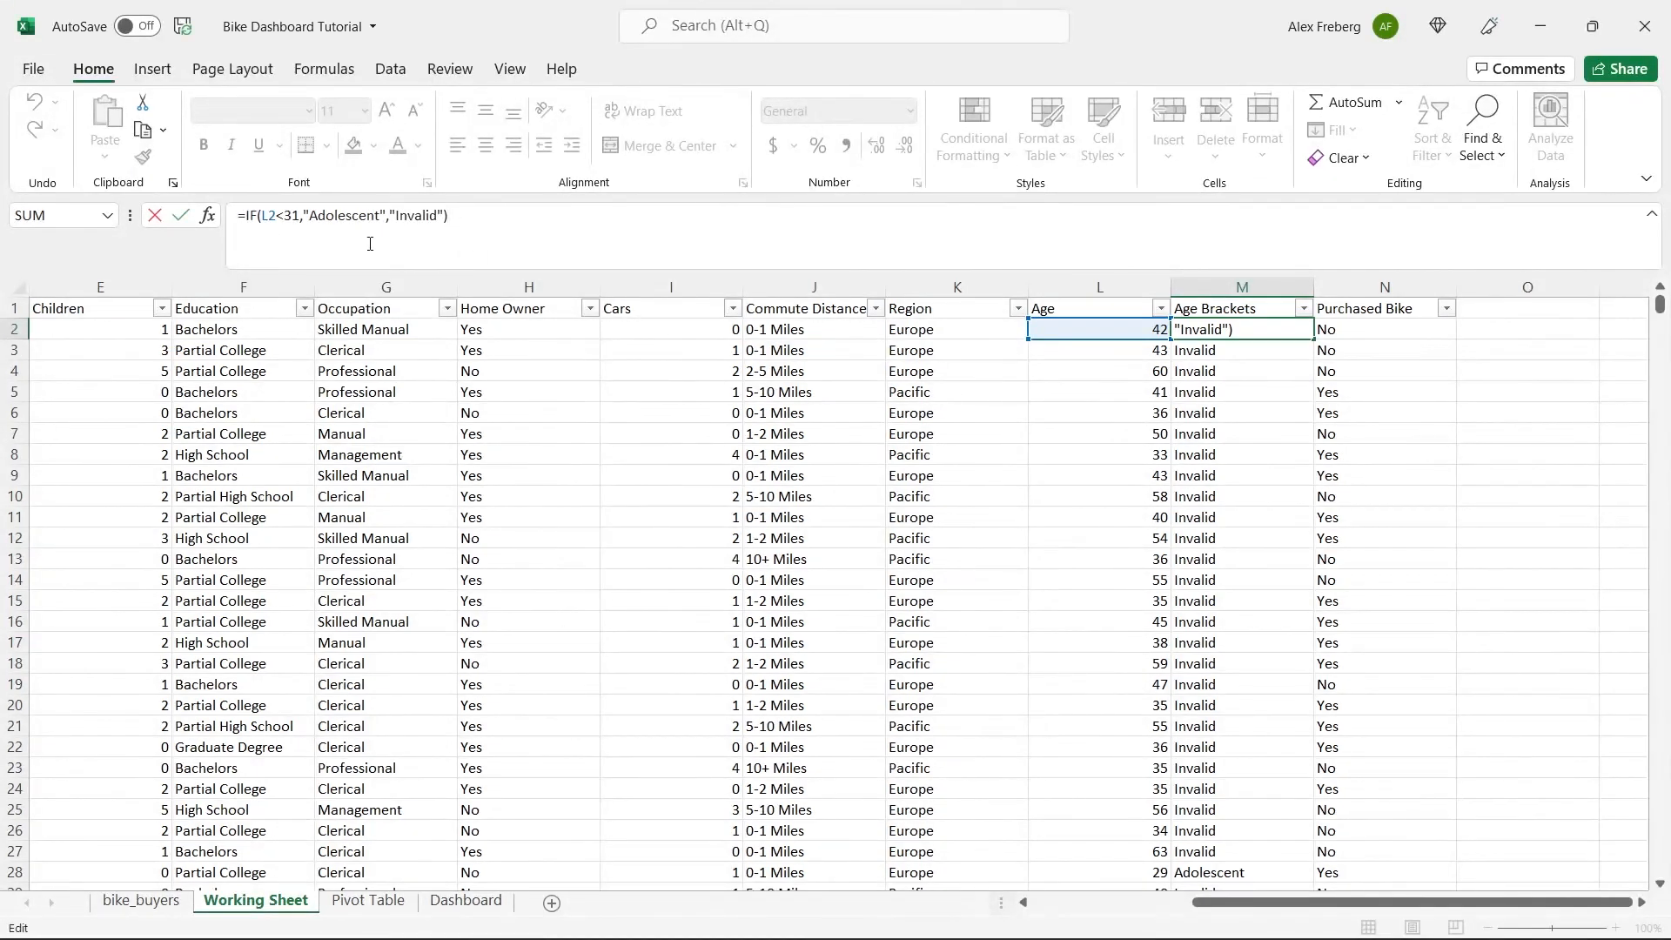
pyautogui.doubleClick(416, 217)
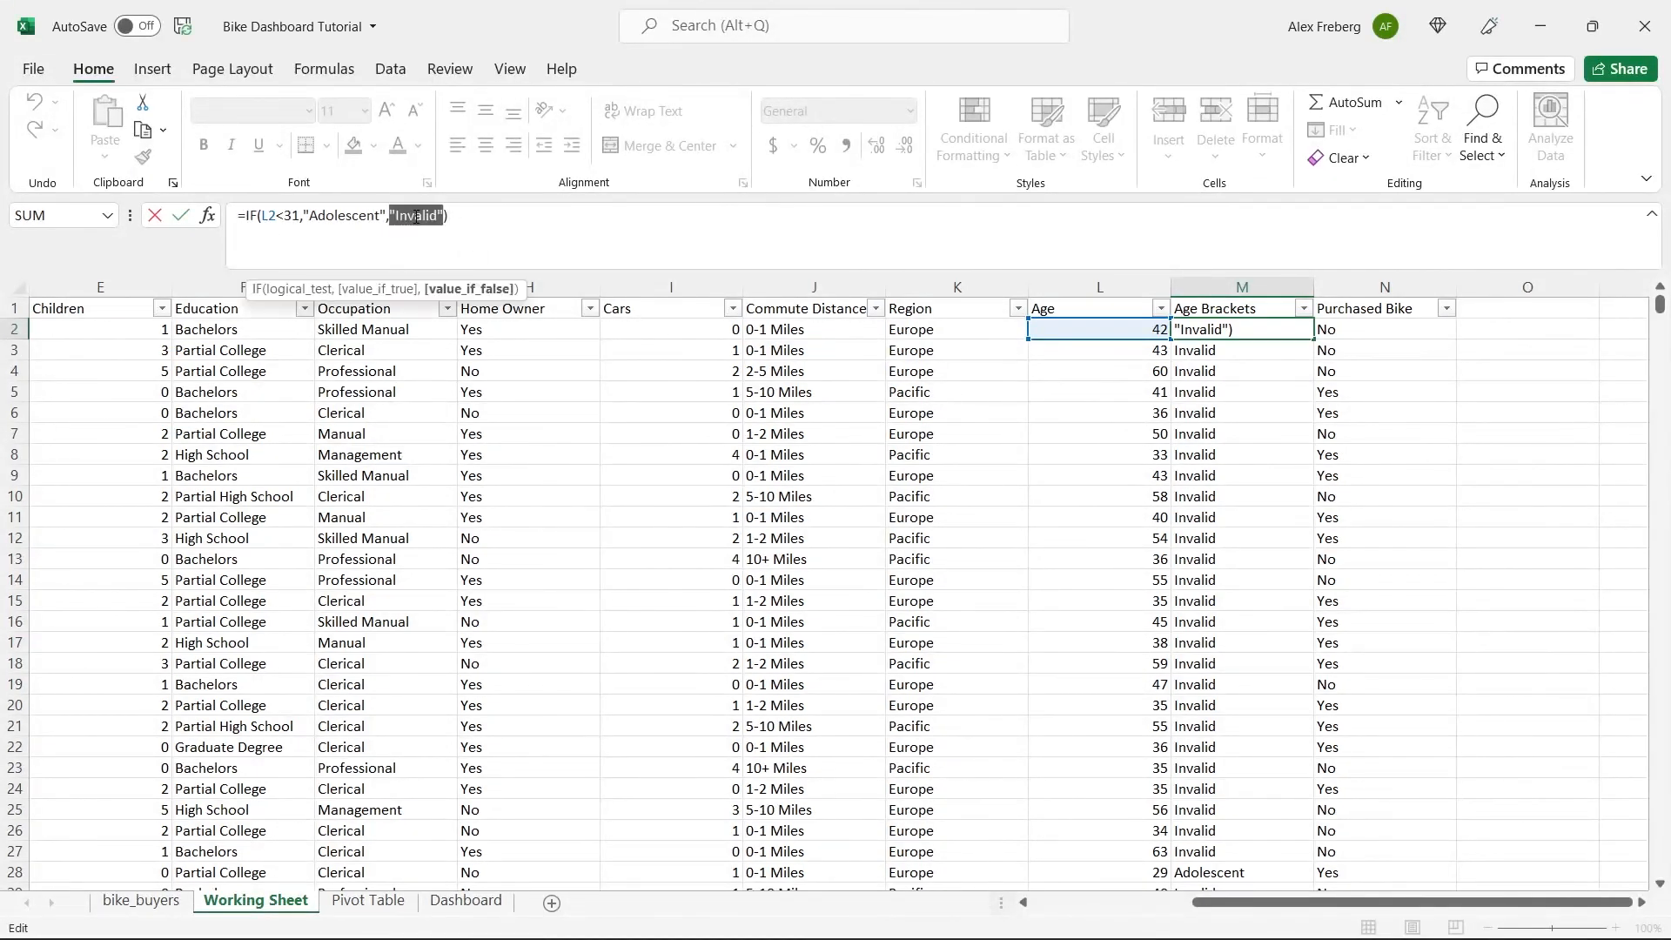
pyautogui.click(451, 220)
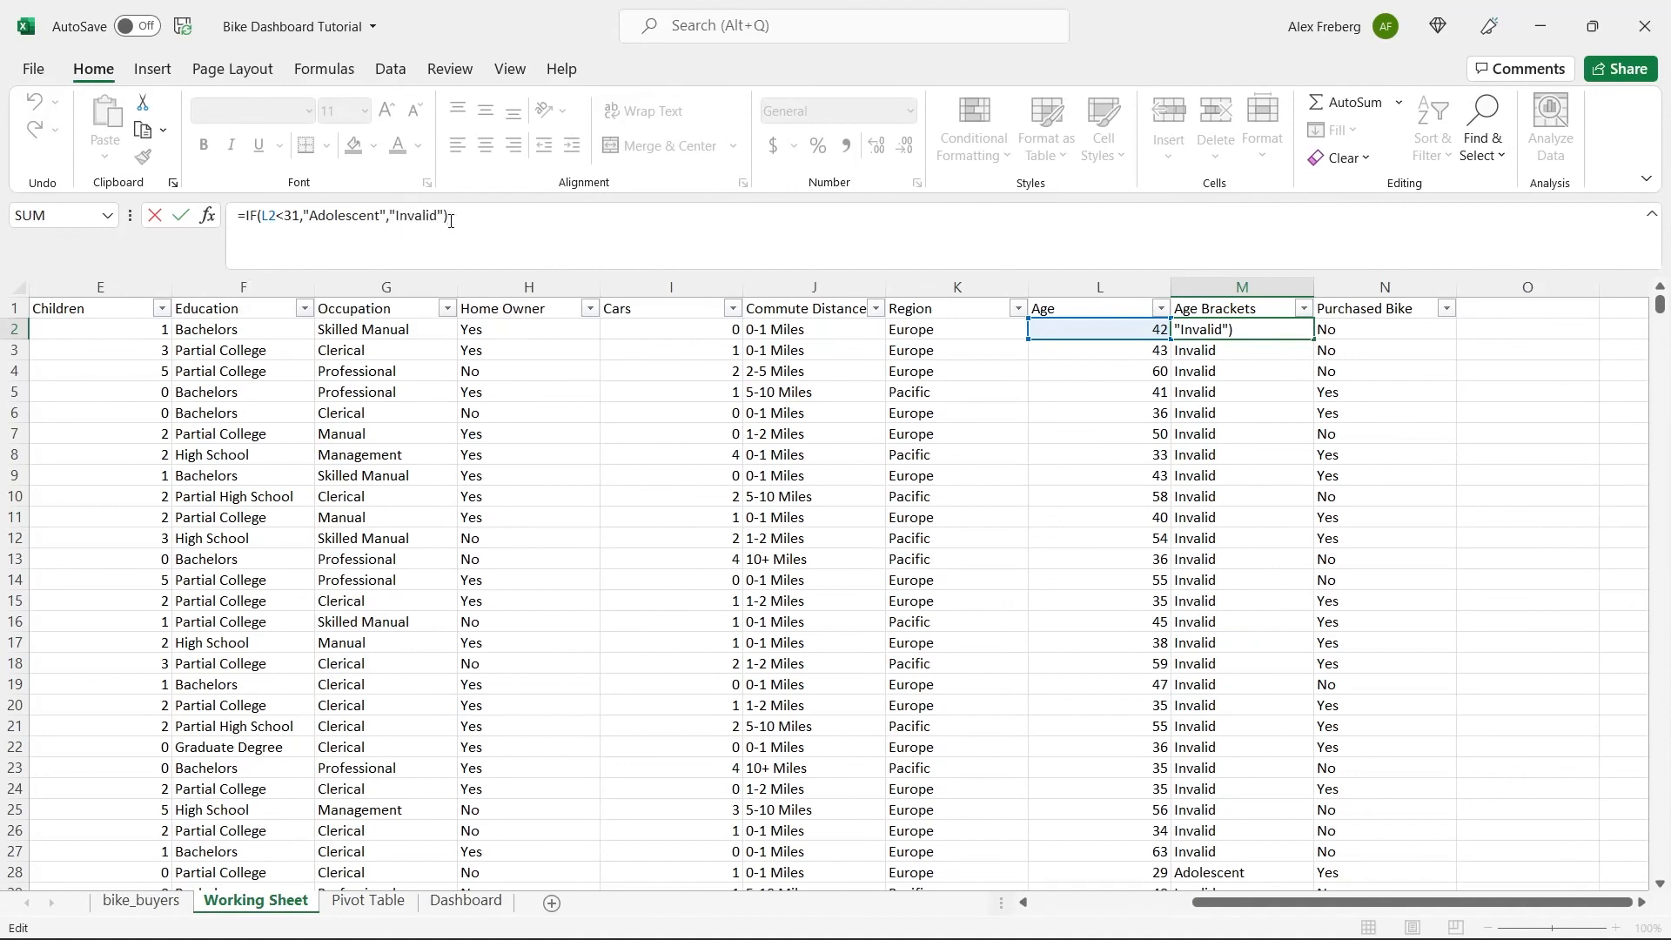
pyautogui.click(247, 215)
pyautogui.write('IF(')
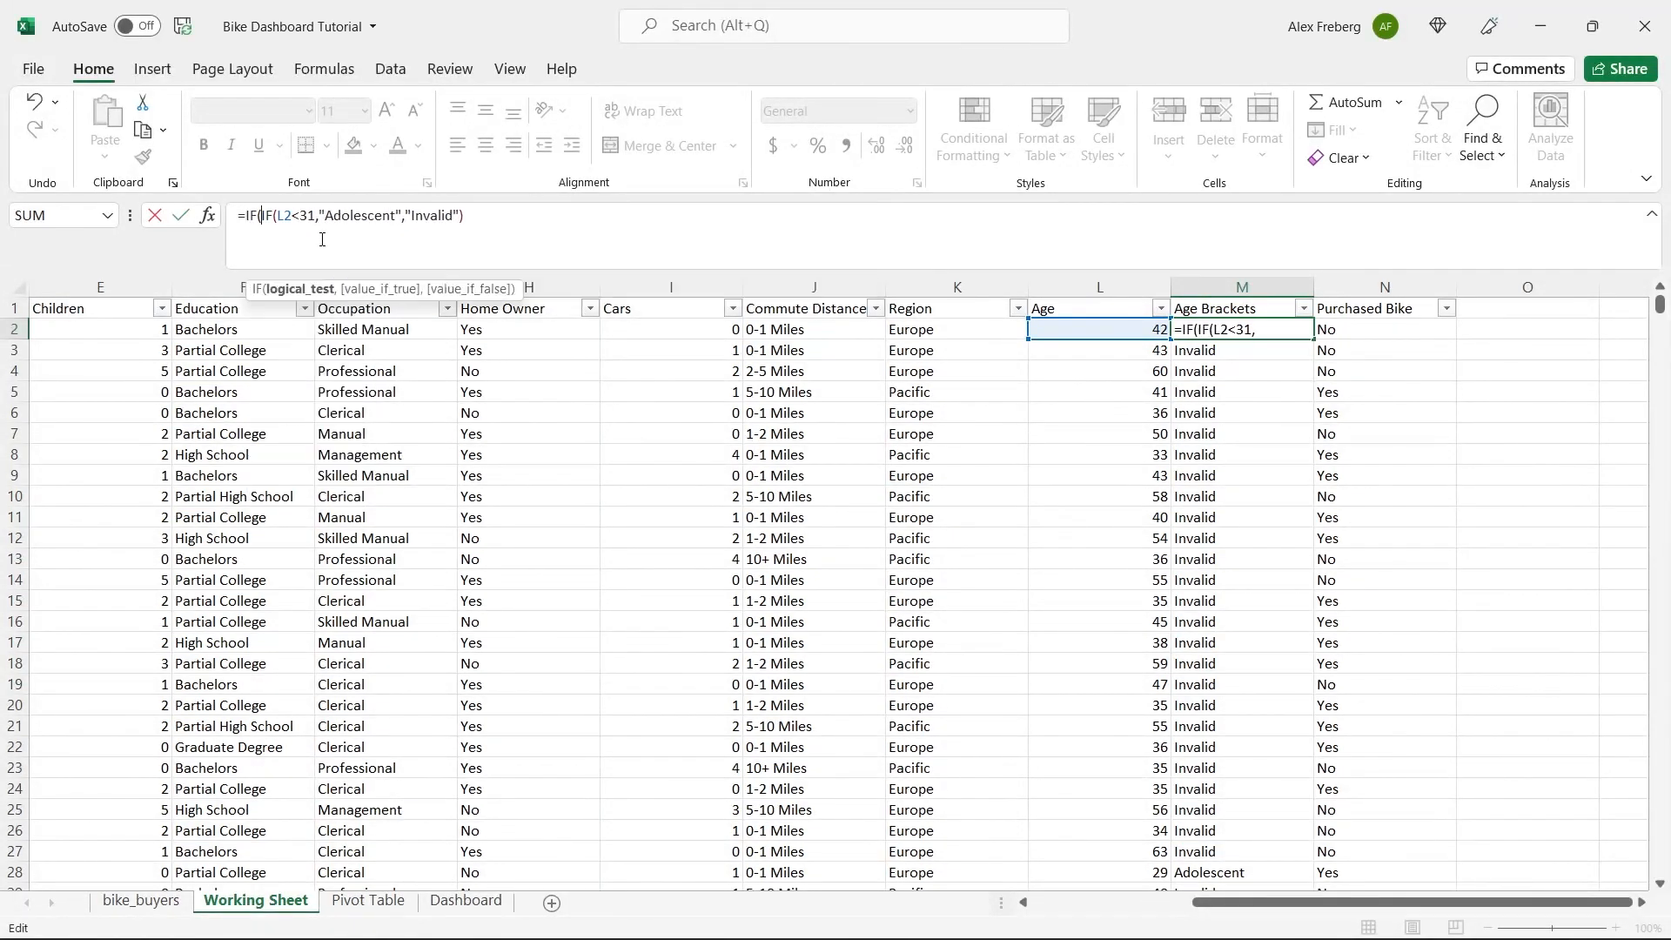
pyautogui.write('(')
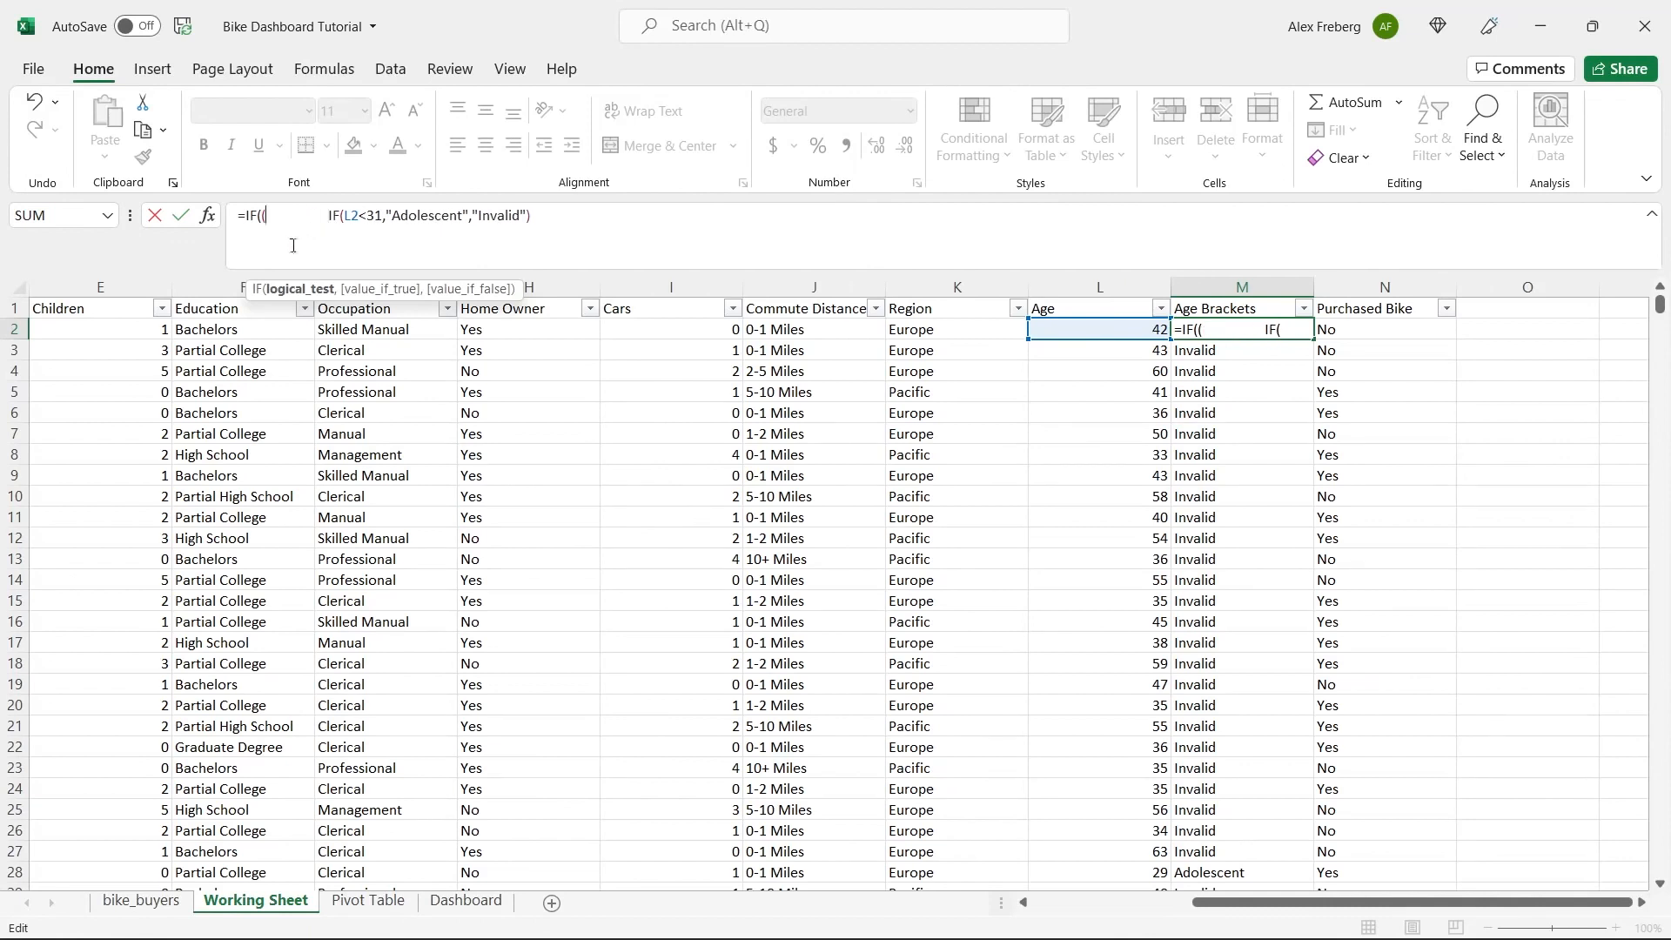
pyautogui.press('BackSpace')
pyautogui.press('BackSpace')
pyautogui.press('BackSpace')
pyautogui.press('BackSpace')
pyautogui.press('BackSpace')
pyautogui.press('BackSpace')
pyautogui.press('BackSpace')
pyautogui.press('BackSpace')
pyautogui.press('BackSpace')
pyautogui.press('BackSpace')
pyautogui.press('BackSpace')
pyautogui.press('BackSpace')
pyautogui.press('BackSpace')
pyautogui.press('BackSpace')
pyautogui.press('BackSpace')
pyautogui.press('BackSpace')
pyautogui.press('BackSpace')
pyautogui.press('BackSpace')
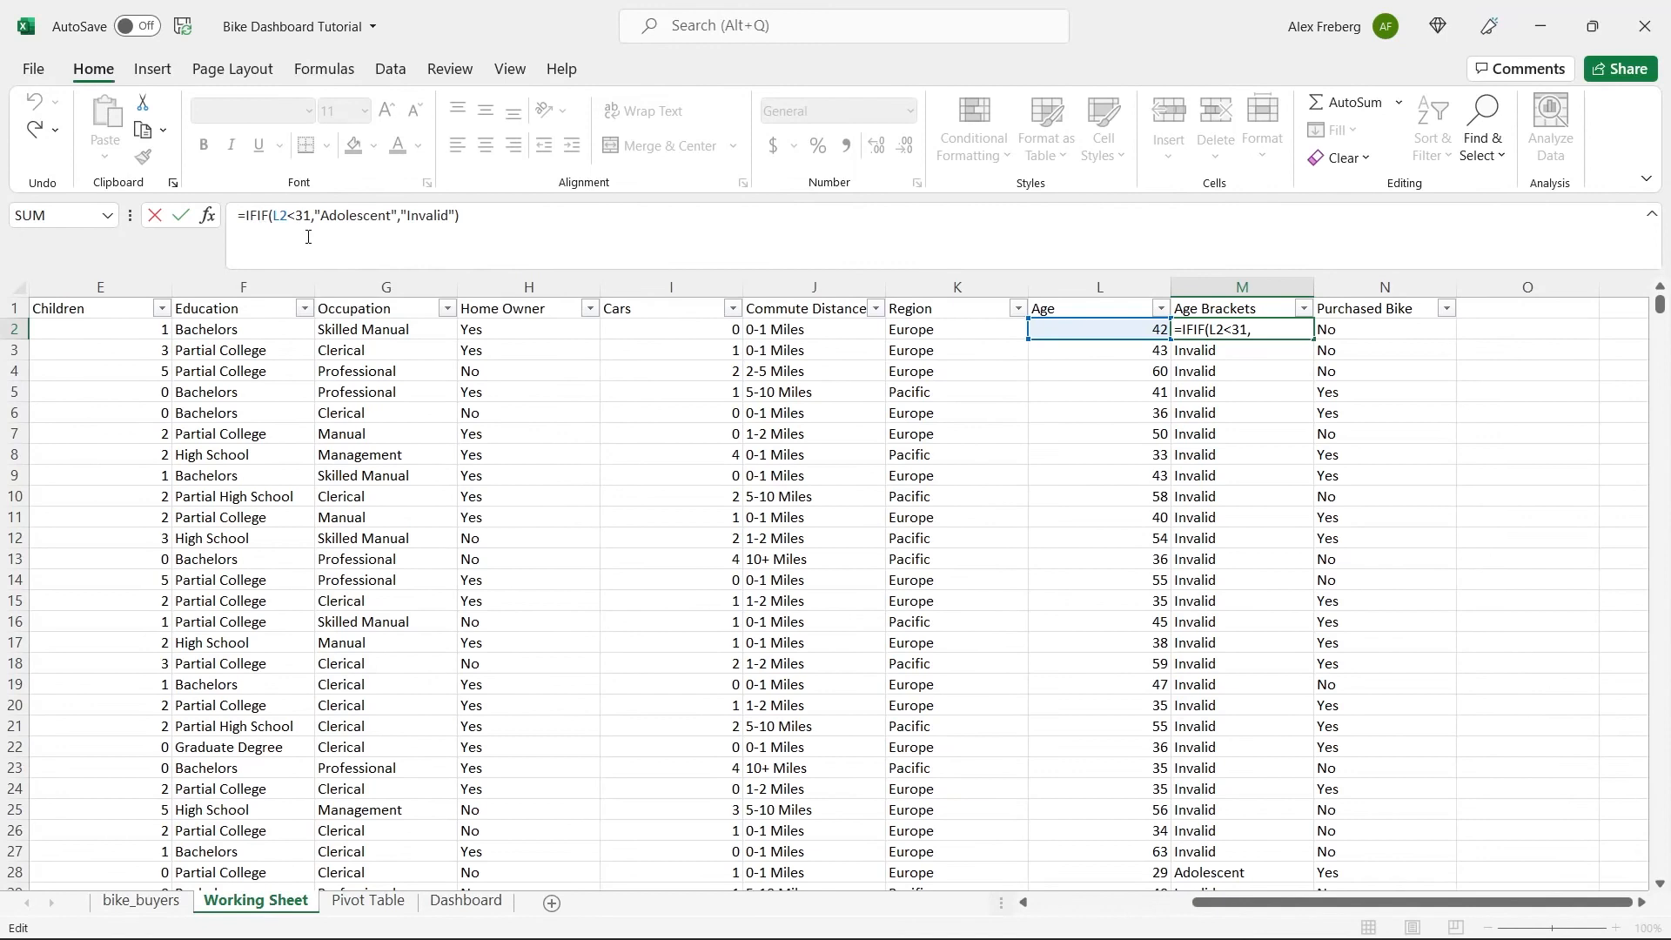
pyautogui.hotkey('ctrl', 'z')
pyautogui.hotkey('ctrl', 'z')
# Put an outer IF with the logical test L2>=31 in front of the existing IF in the M2 formula.
pyautogui.click(252, 215)
pyautogui.press('BackSpace')
pyautogui.press('BackSpace')
pyautogui.write('IF(IF(')
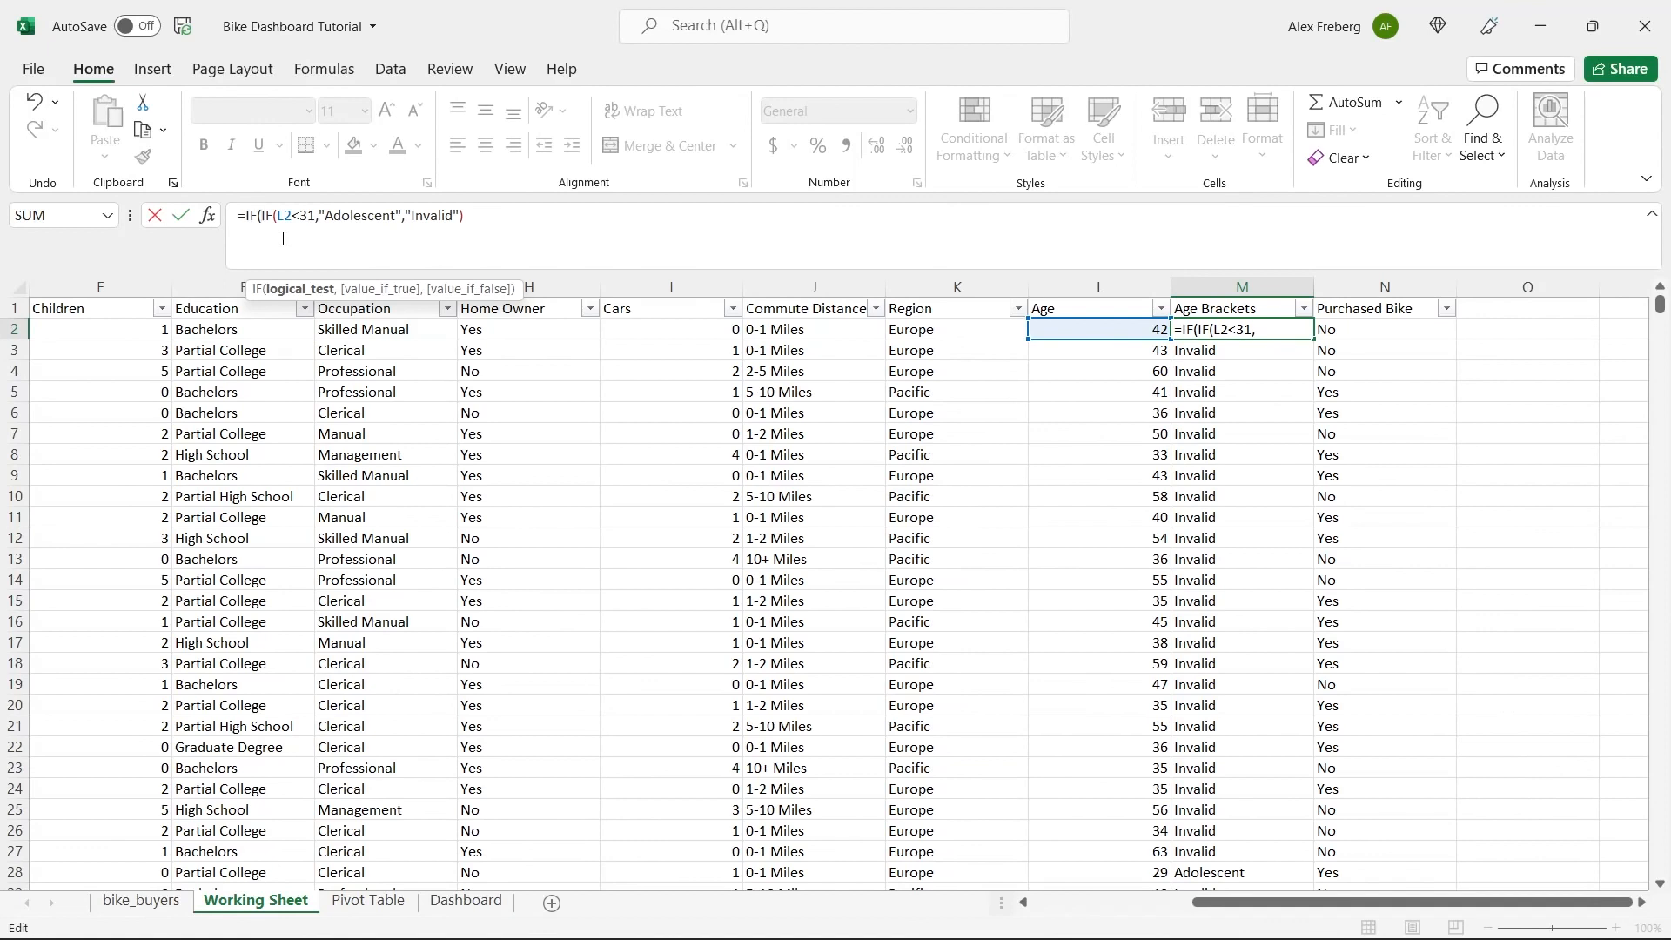
pyautogui.click(1096, 328)
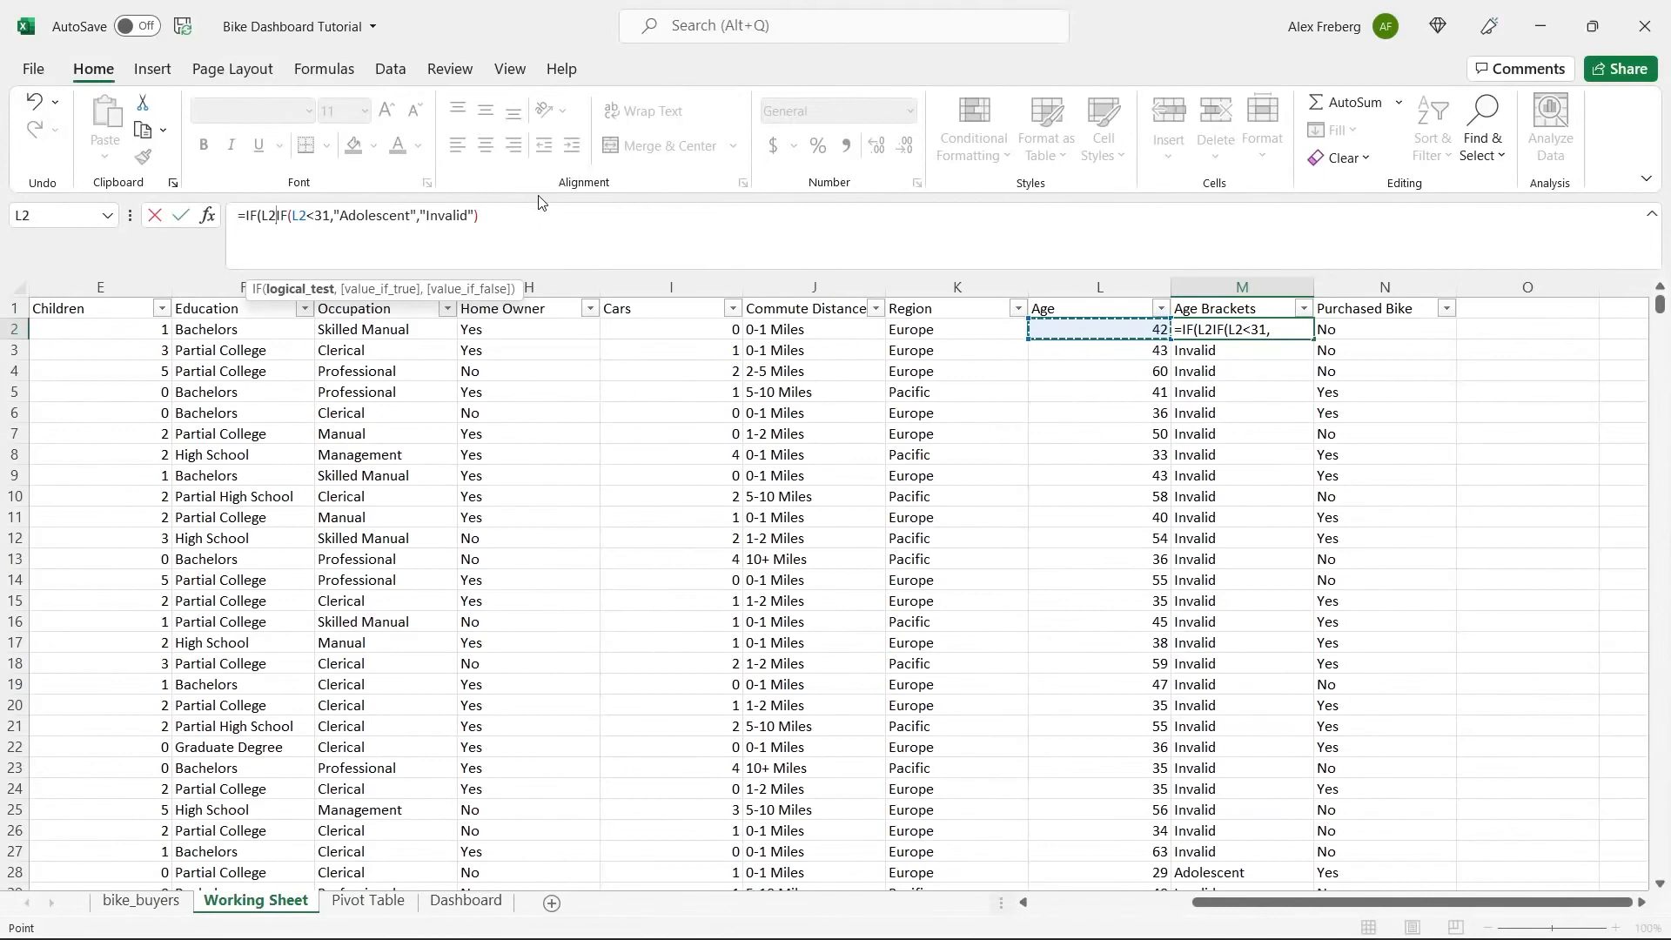
pyautogui.write('>=')
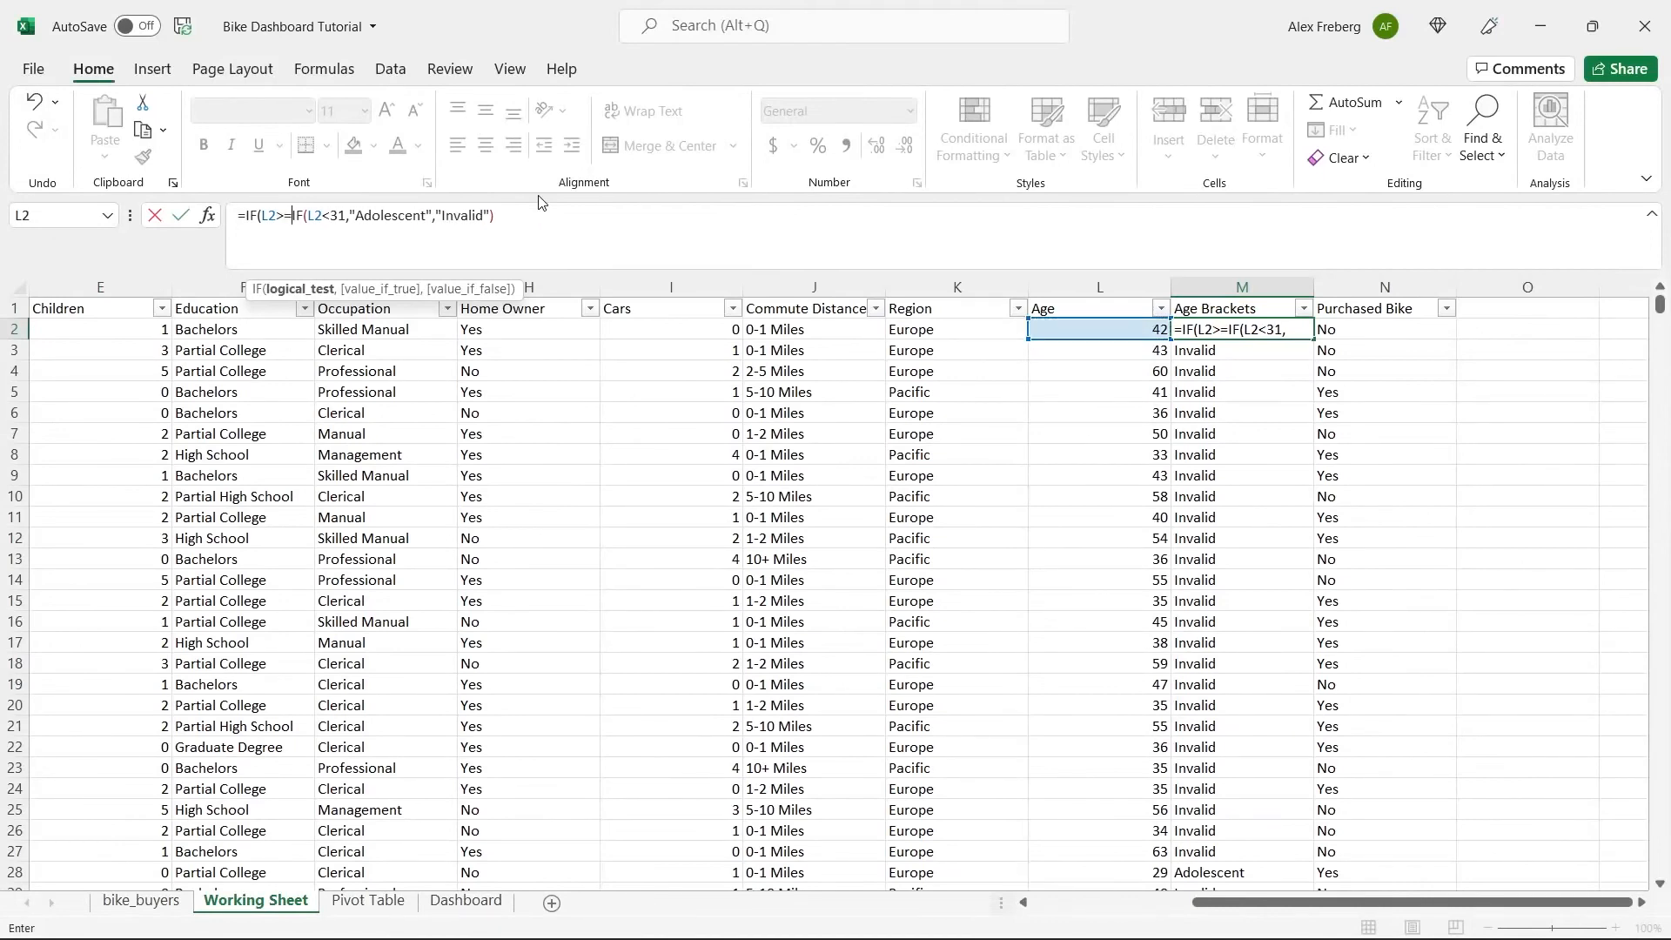
pyautogui.write('31,')
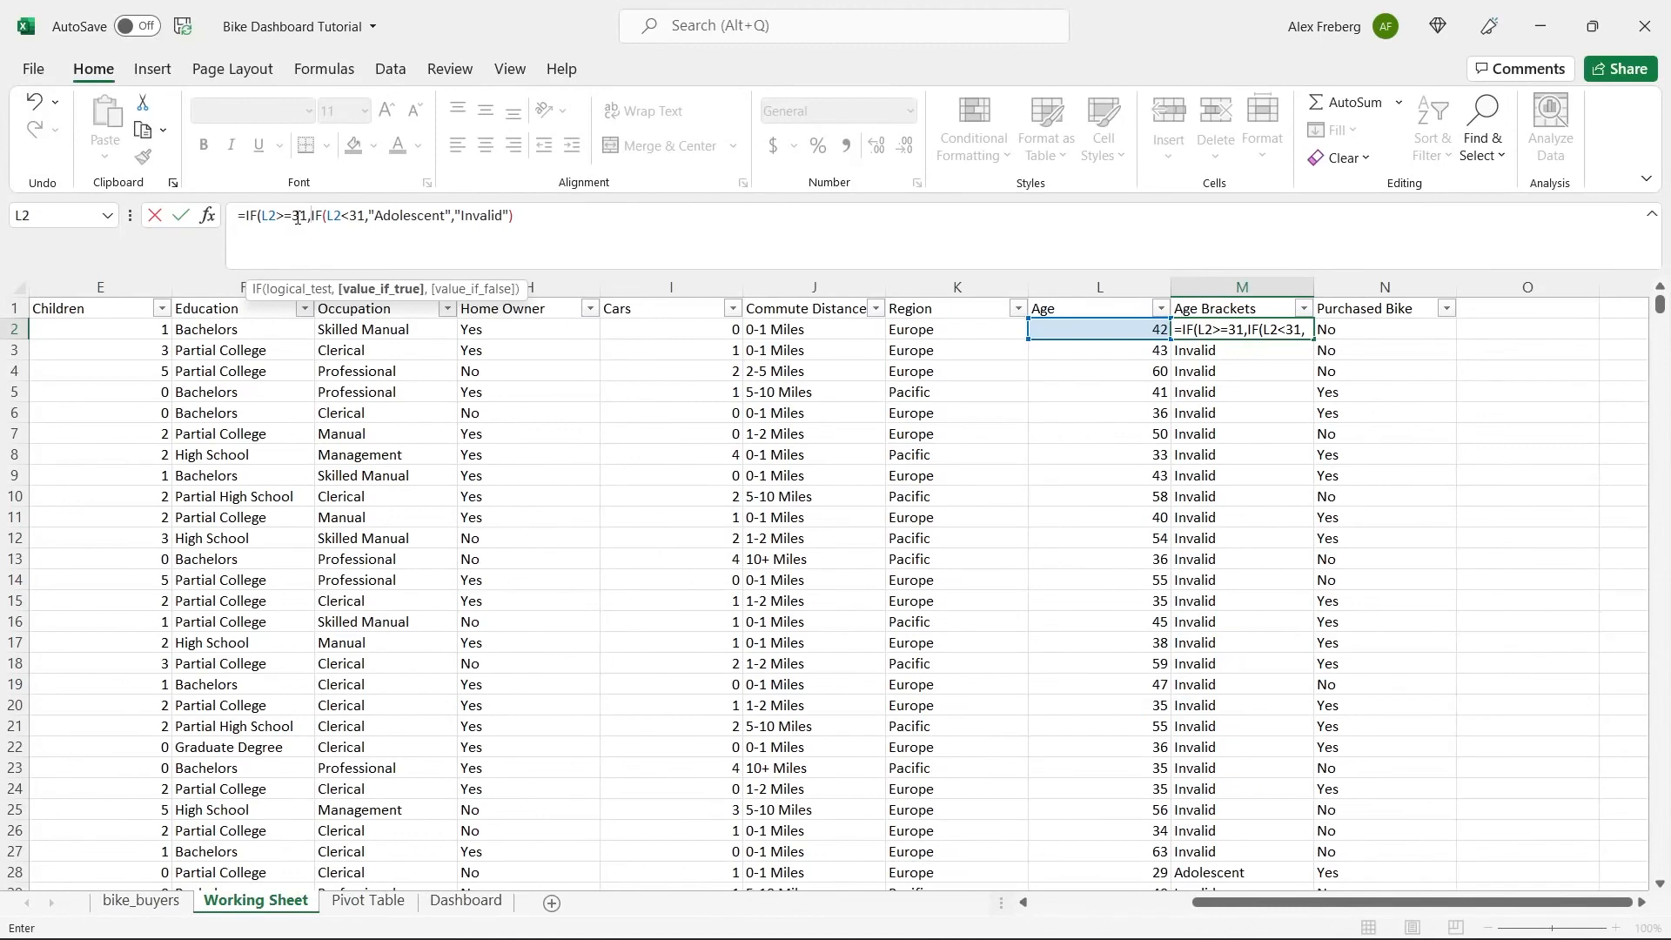
# Complete the nested M2 formula with "Middle Age" as the outer value if true, and fill it down the Age Brackets column.
pyautogui.write('"Mi')
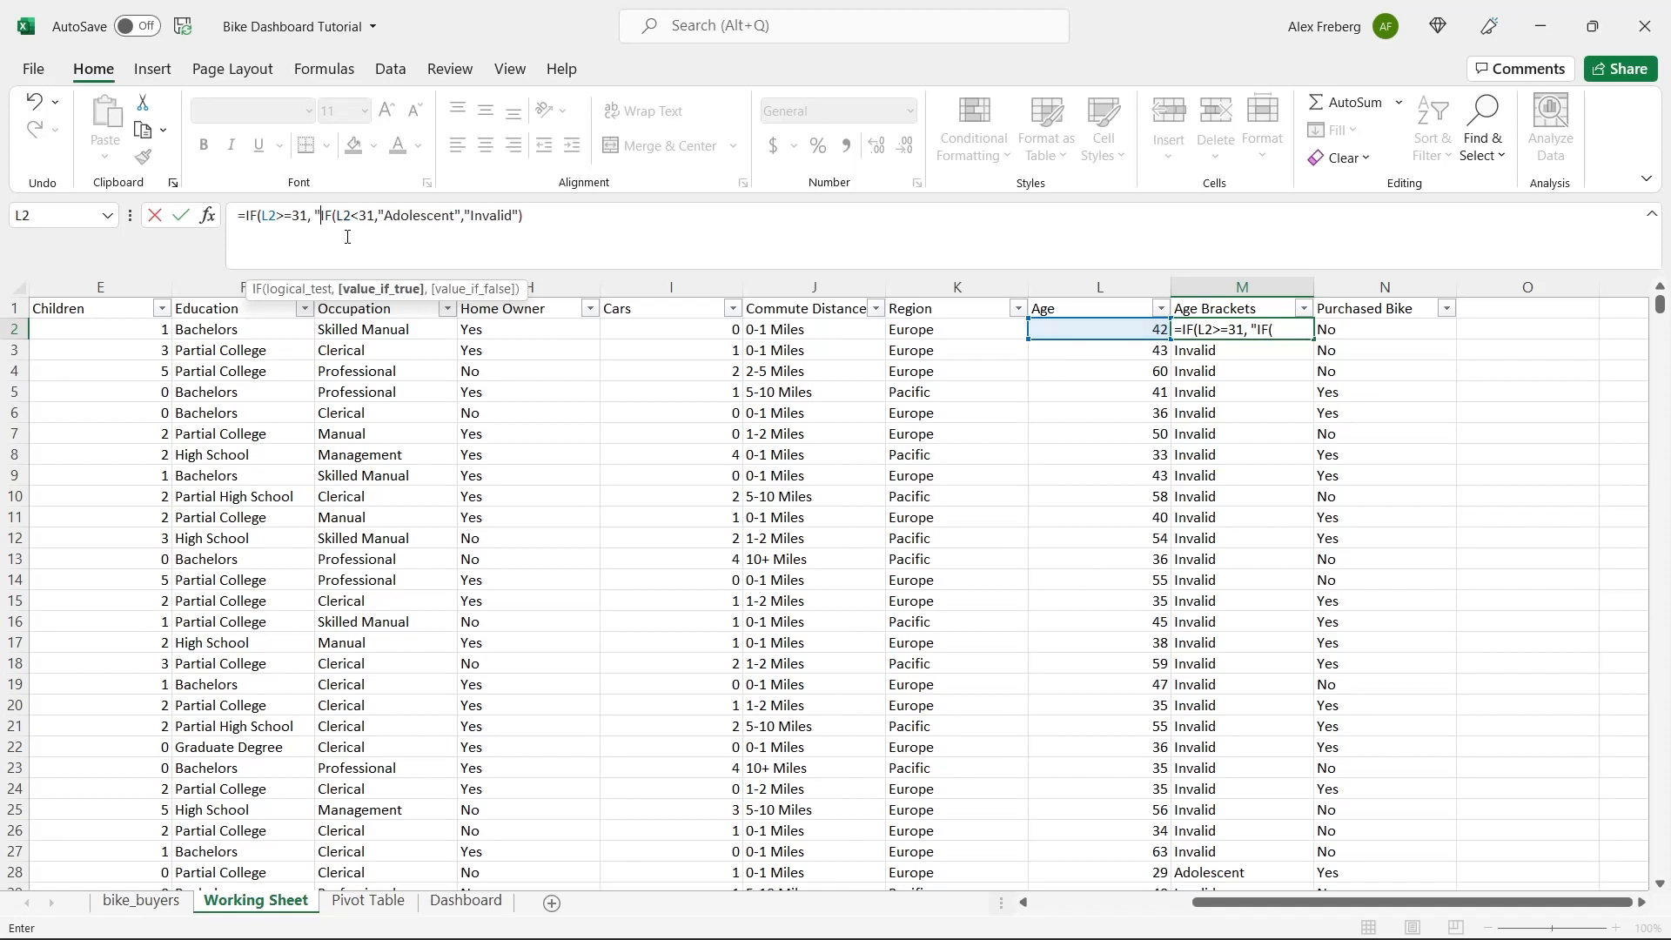
pyautogui.write('ddle Age')
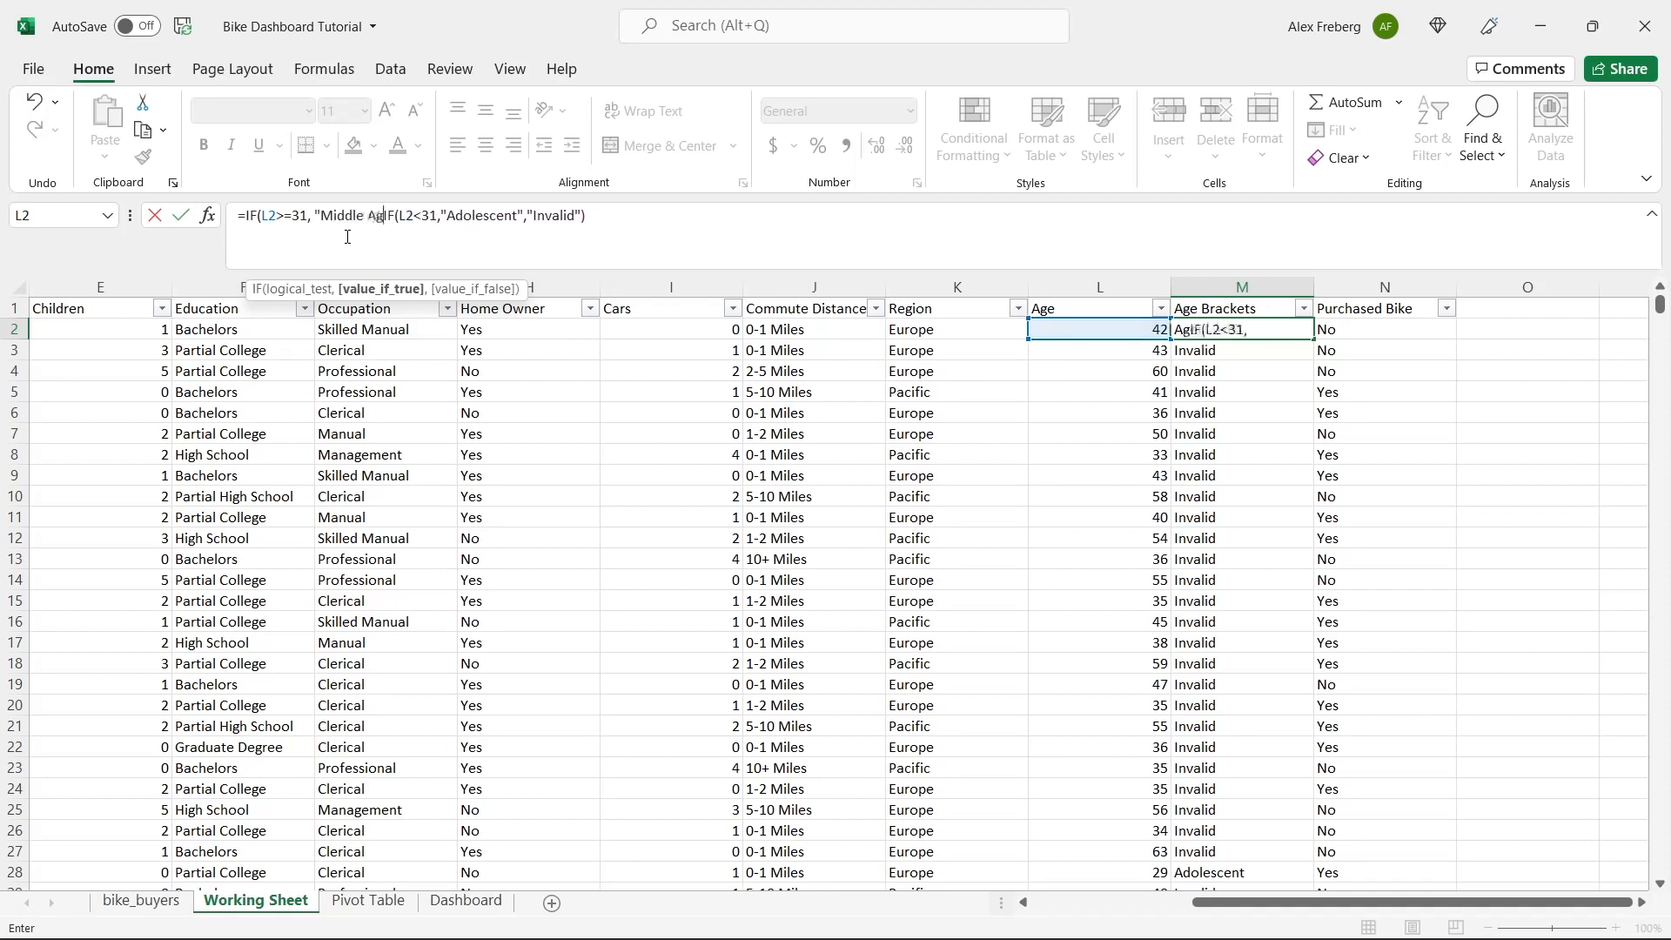
pyautogui.write('"')
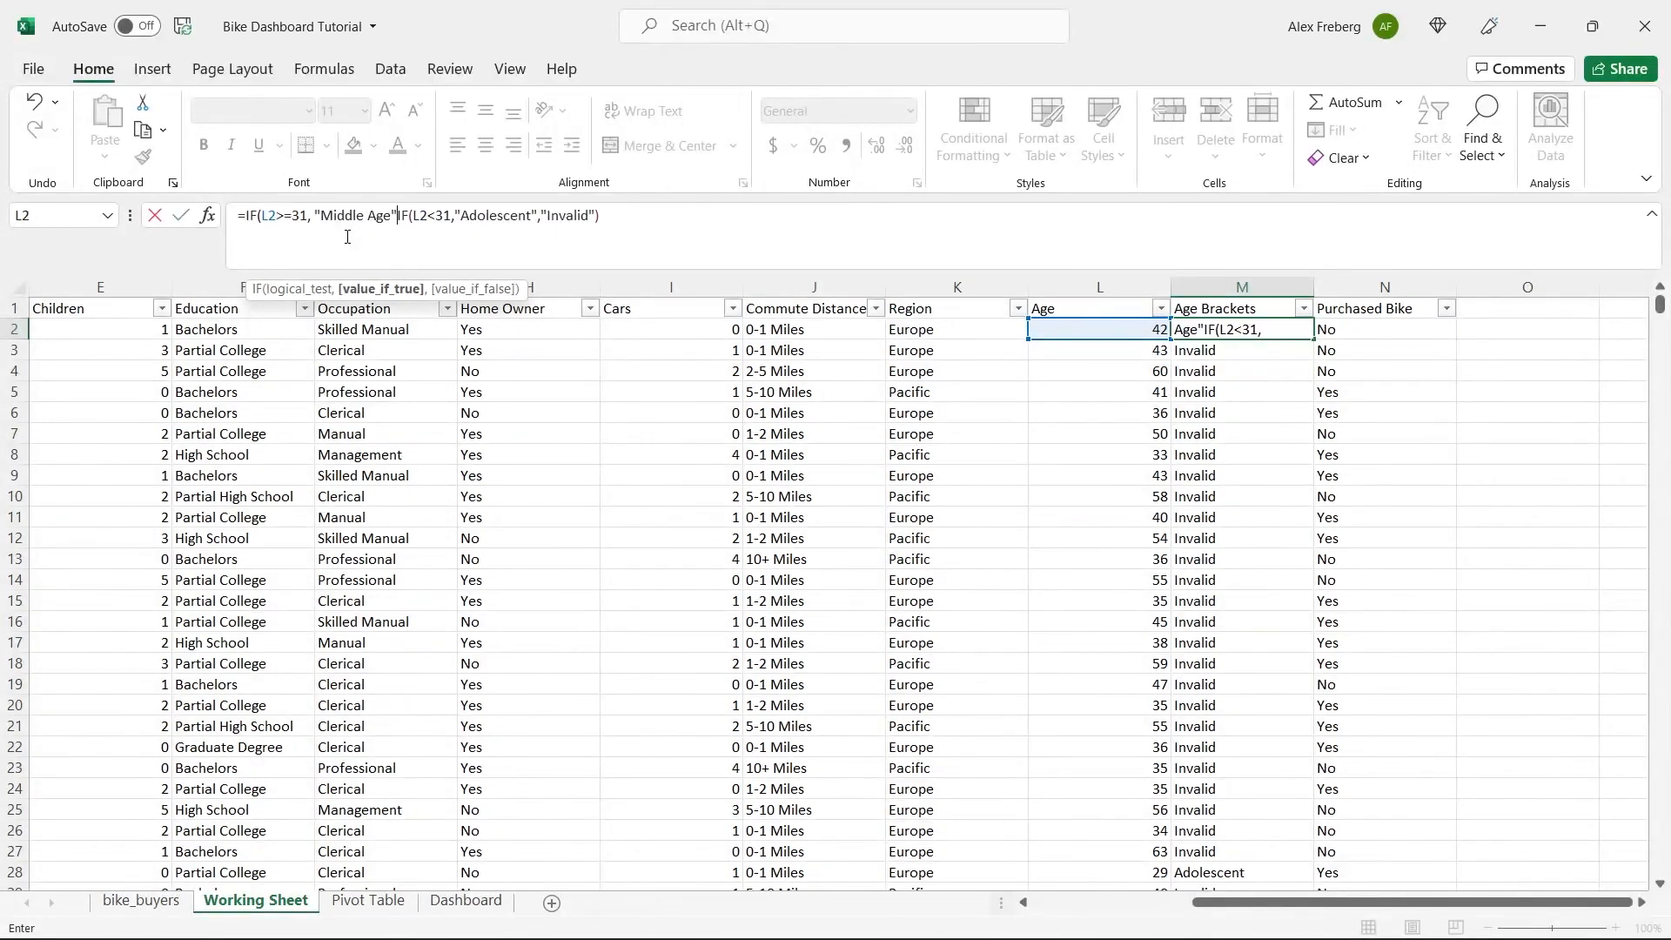
pyautogui.write(',')
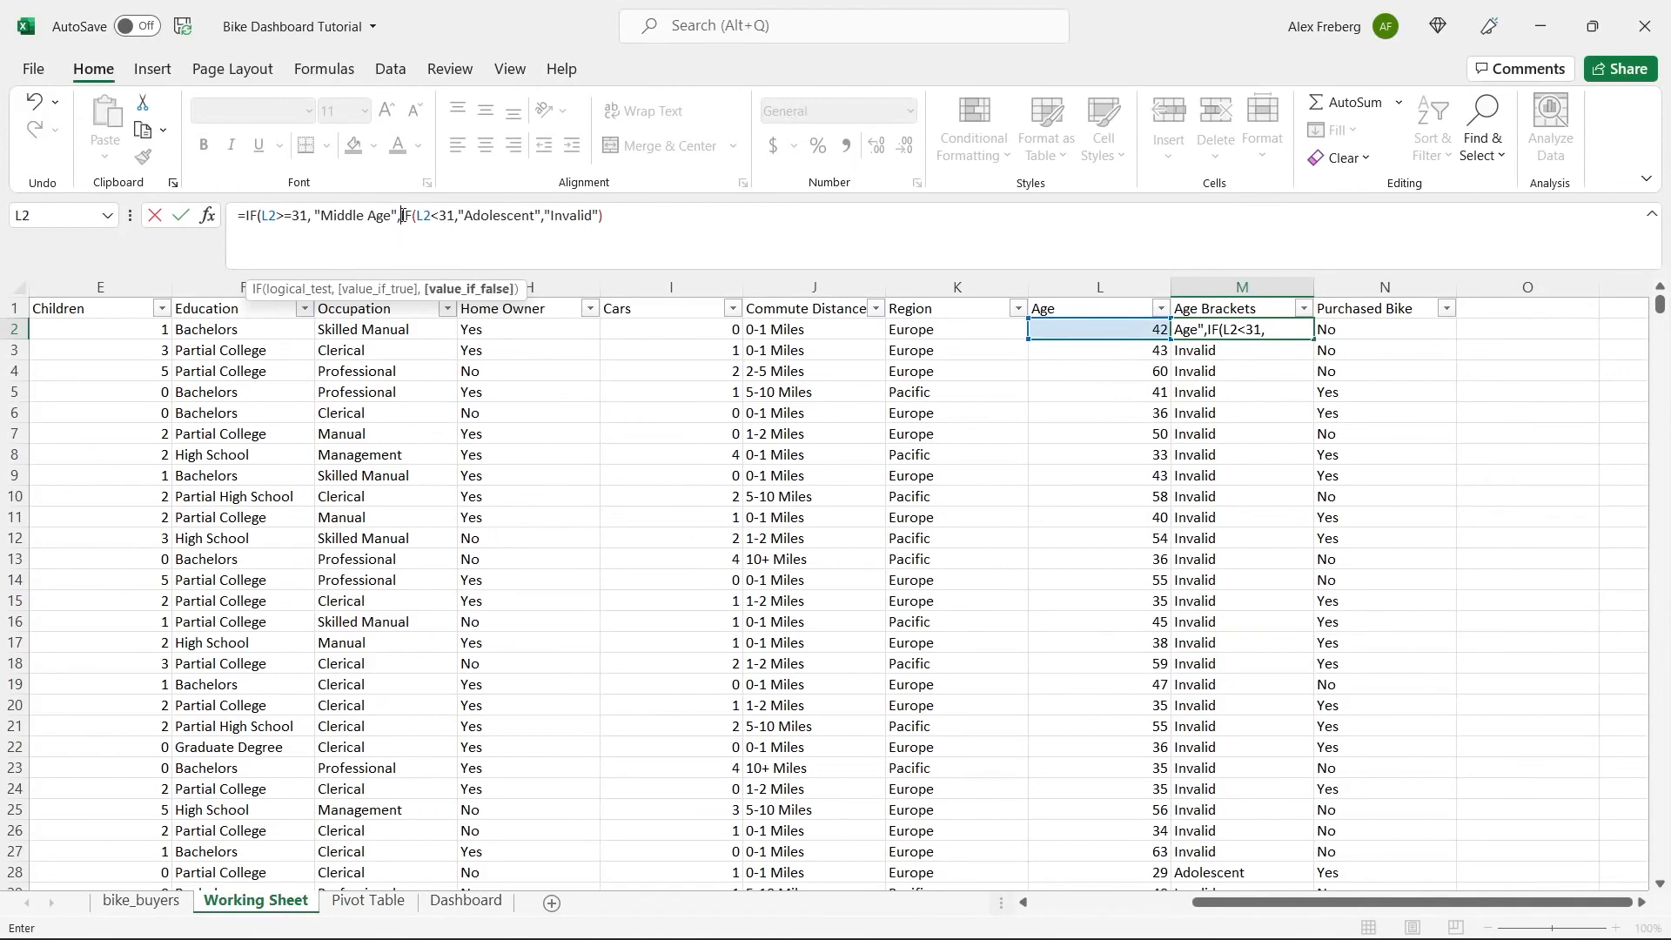
pyautogui.moveTo(400, 217); pyautogui.dragTo(603, 220)
pyautogui.click(612, 220)
pyautogui.write(')')
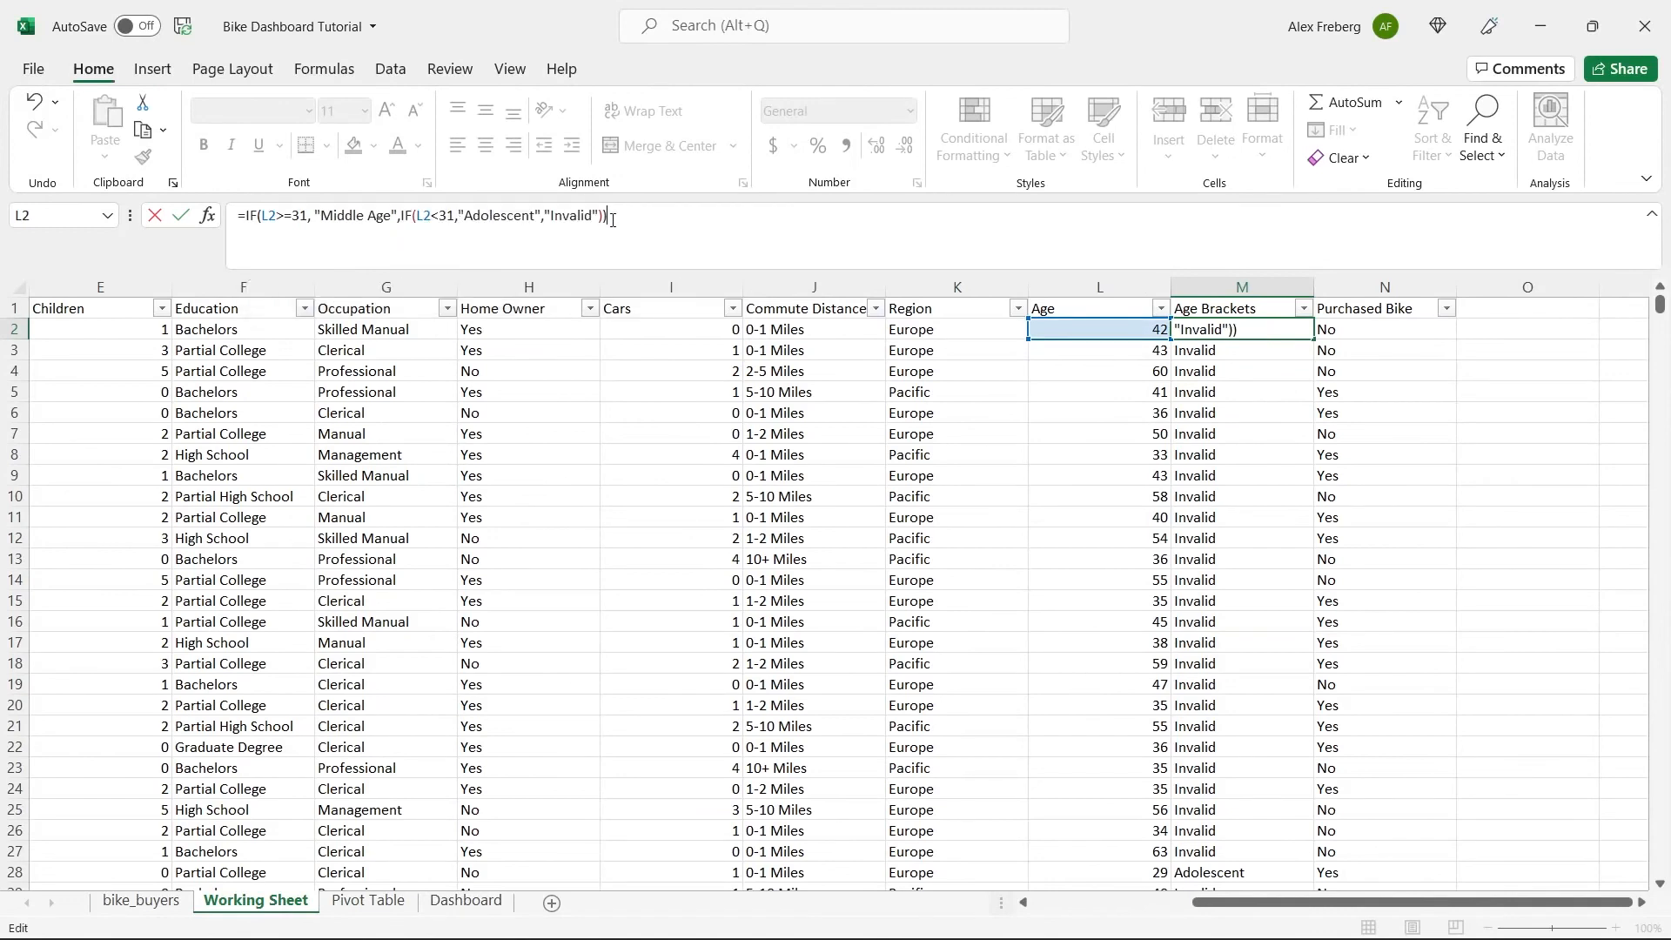
pyautogui.hotkey('ctrl', 'Return')
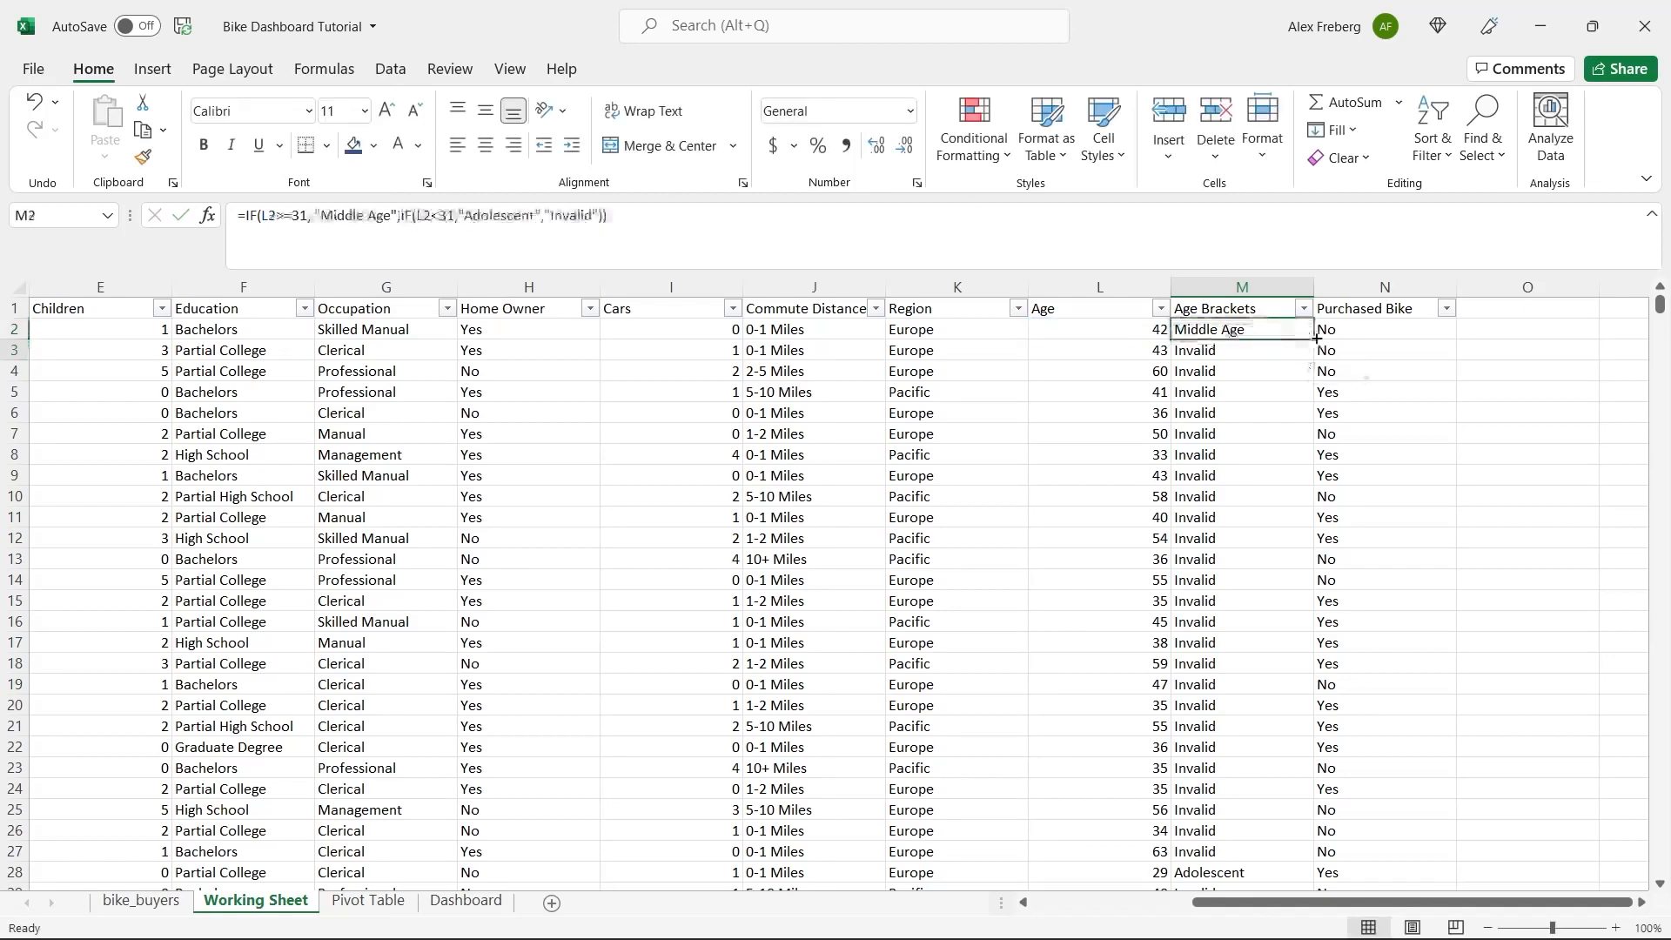
pyautogui.doubleClick(1317, 338)
# Check the distinct filter values in Age Brackets and review the nested IF formula in M4, including its "Invalid" argument.
pyautogui.click(1249, 376)
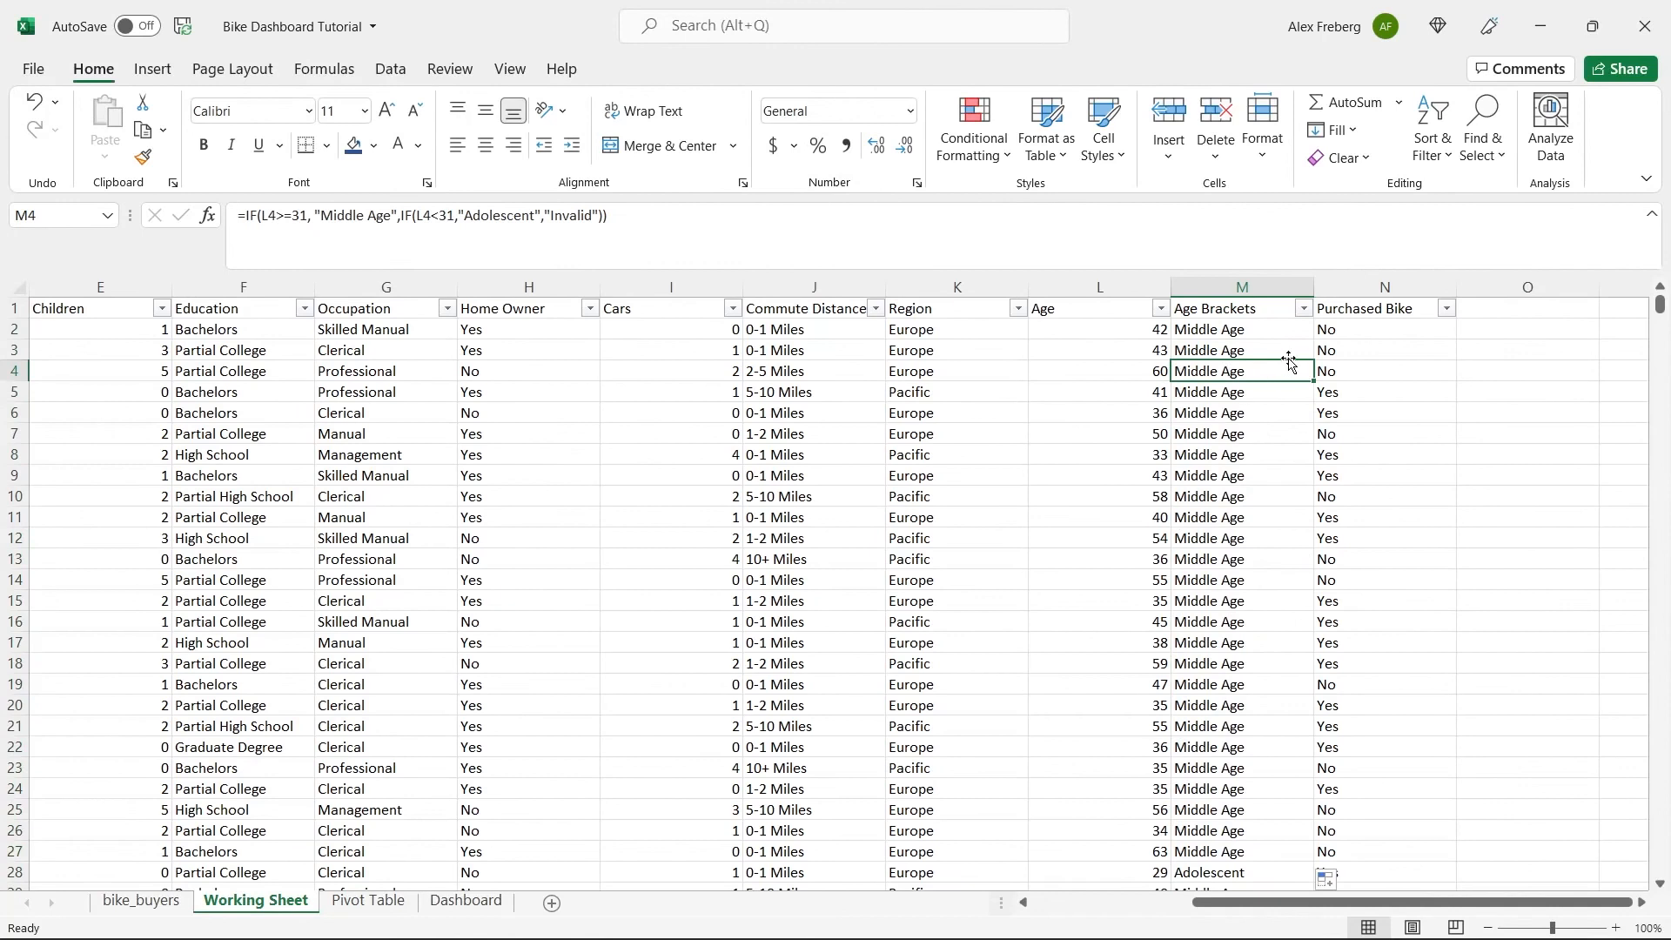
pyautogui.click(1303, 309)
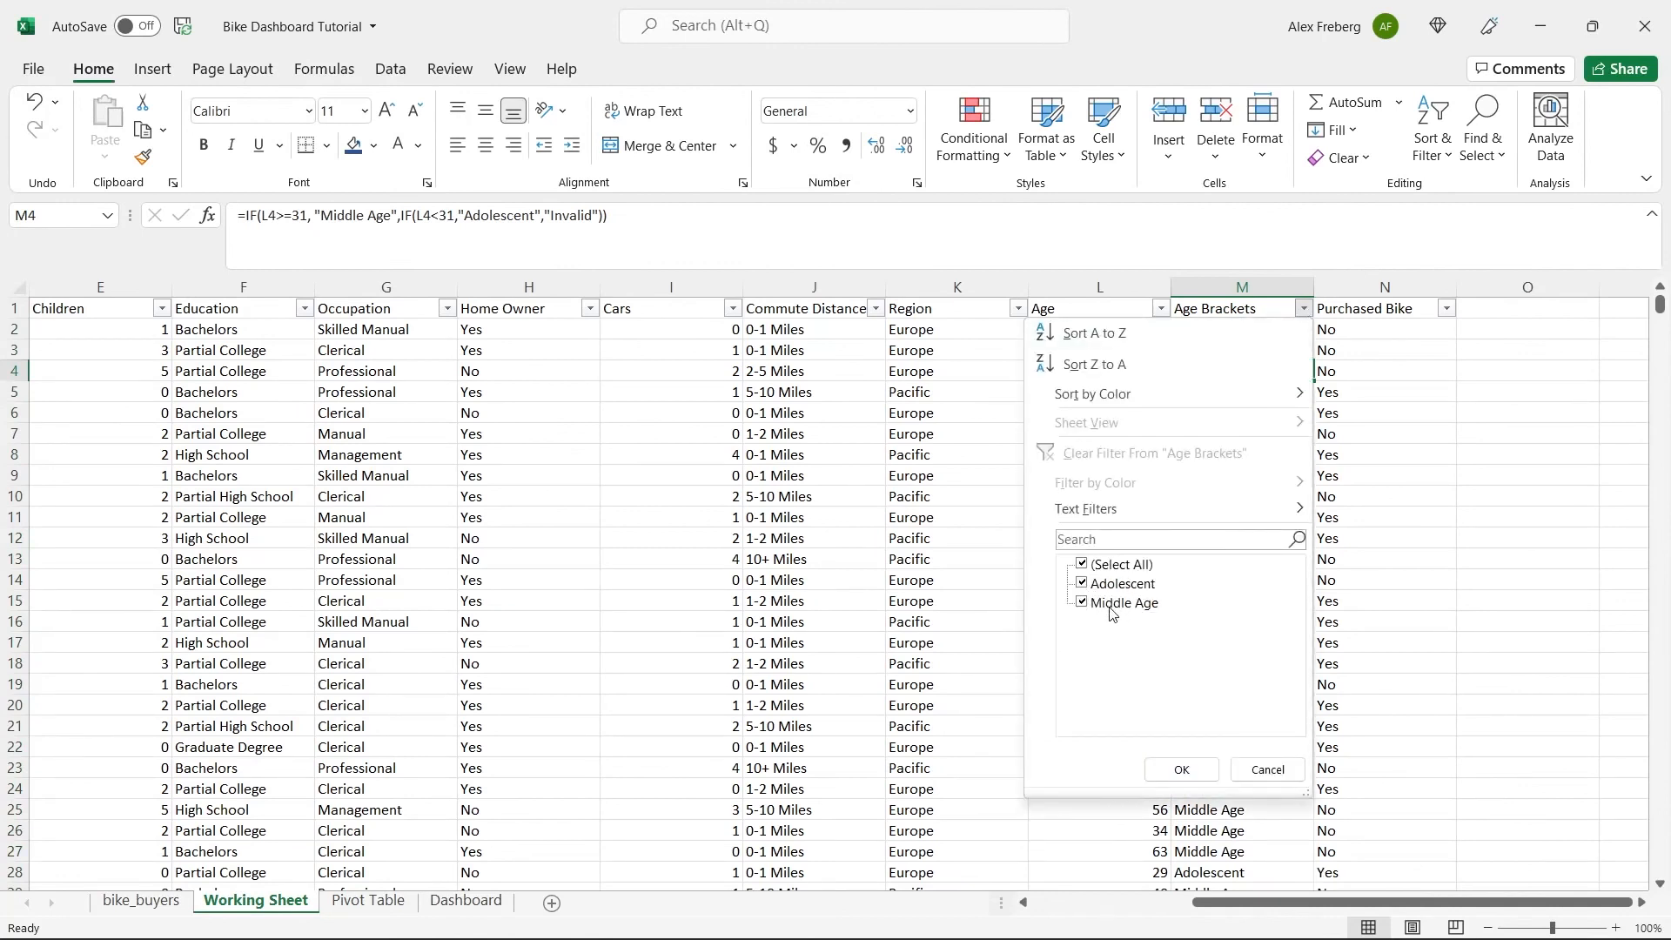
pyautogui.click(1248, 762)
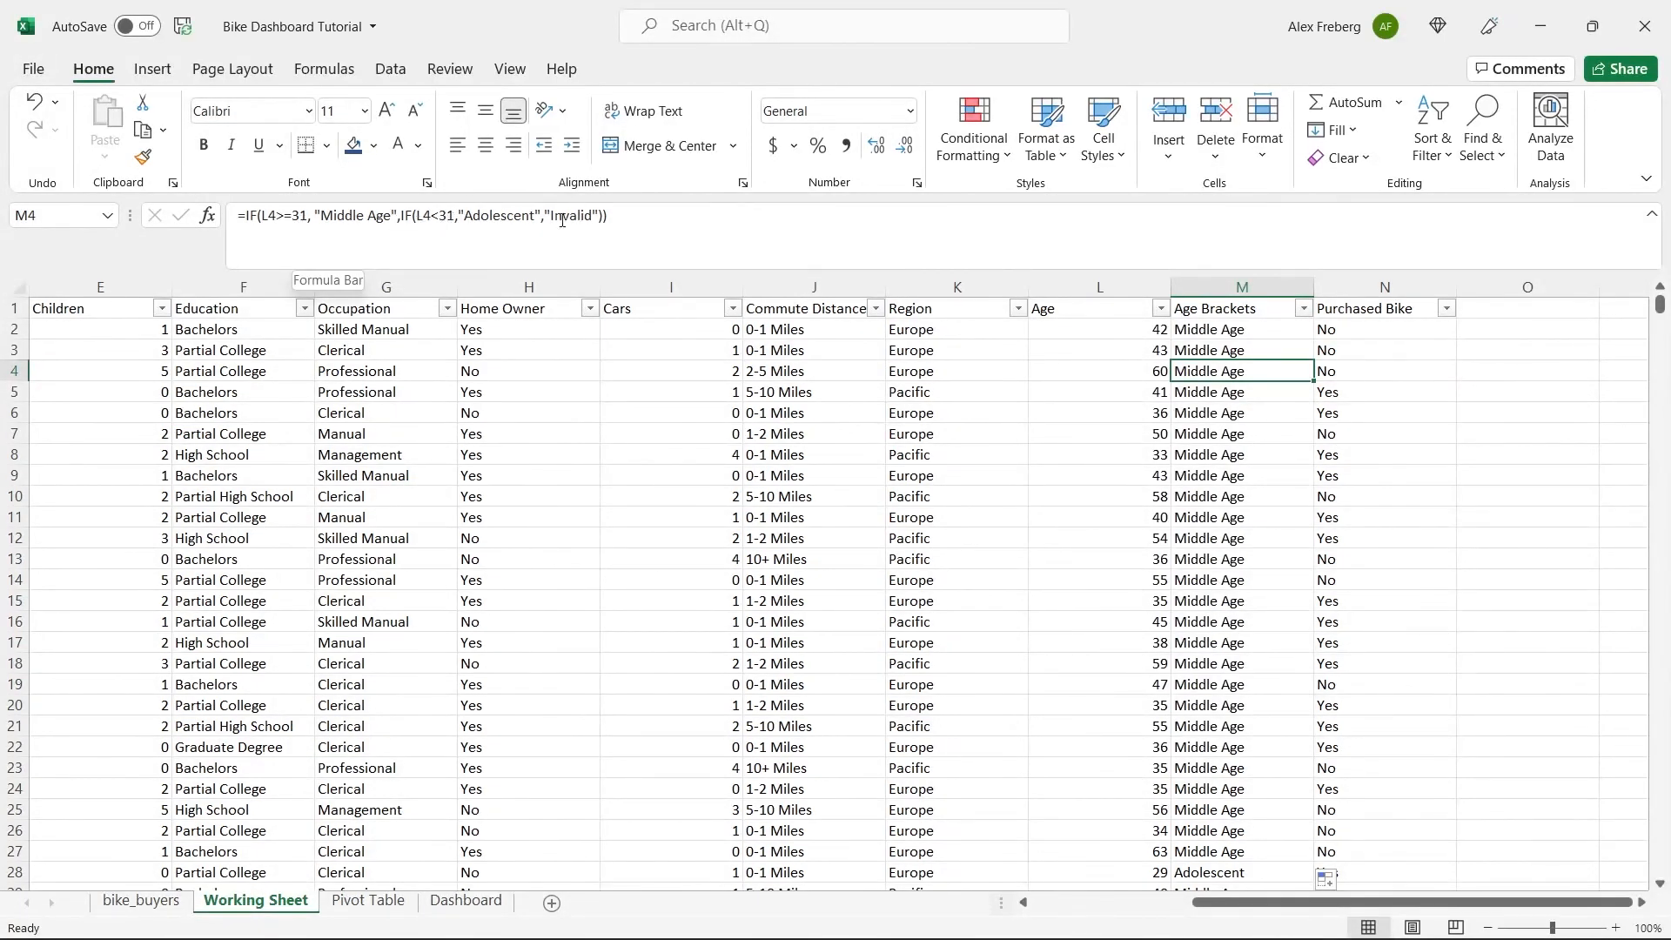
pyautogui.click(1304, 310)
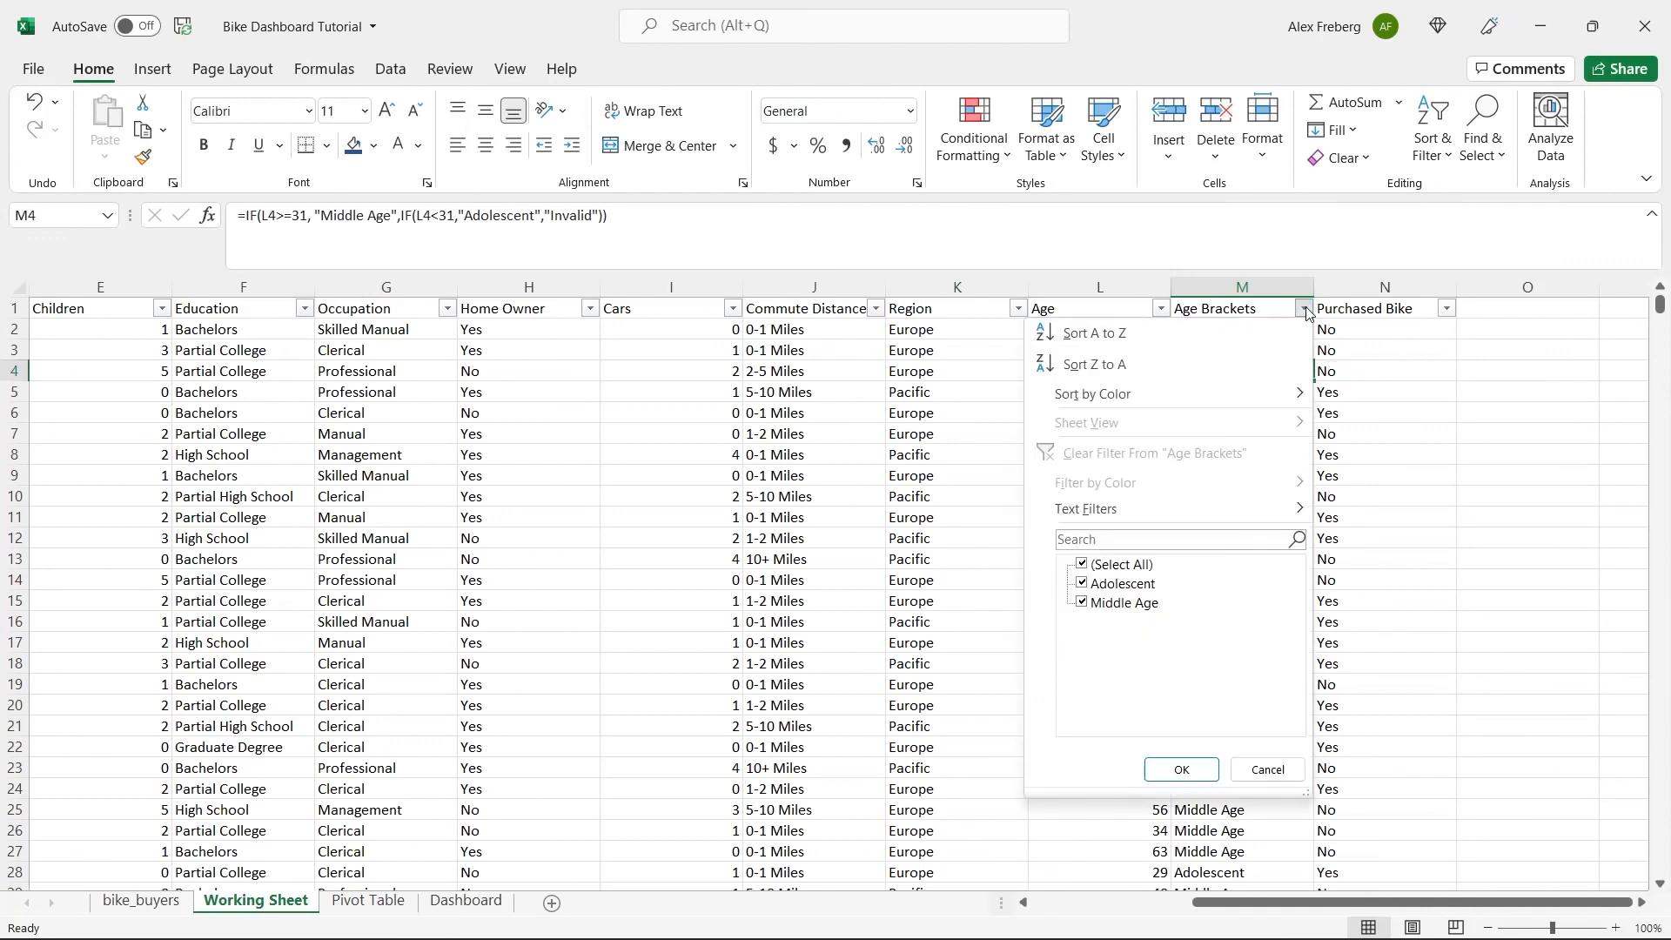
pyautogui.click(1267, 769)
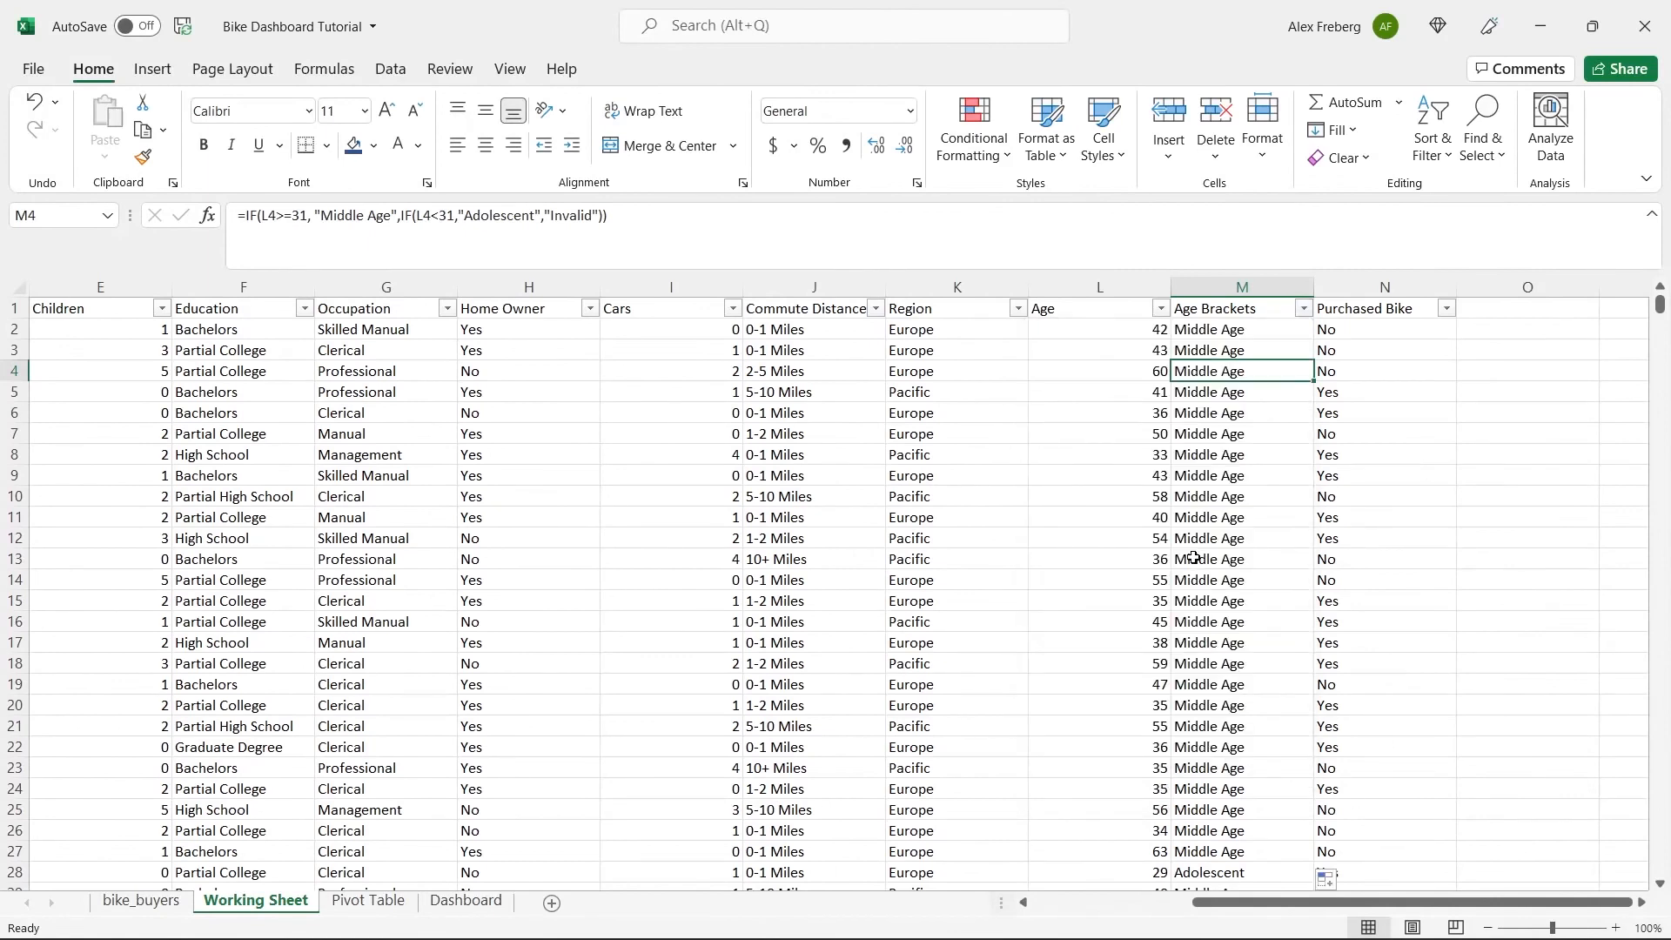
pyautogui.moveTo(612, 217); pyautogui.dragTo(245, 222)
pyautogui.doubleClick(567, 214)
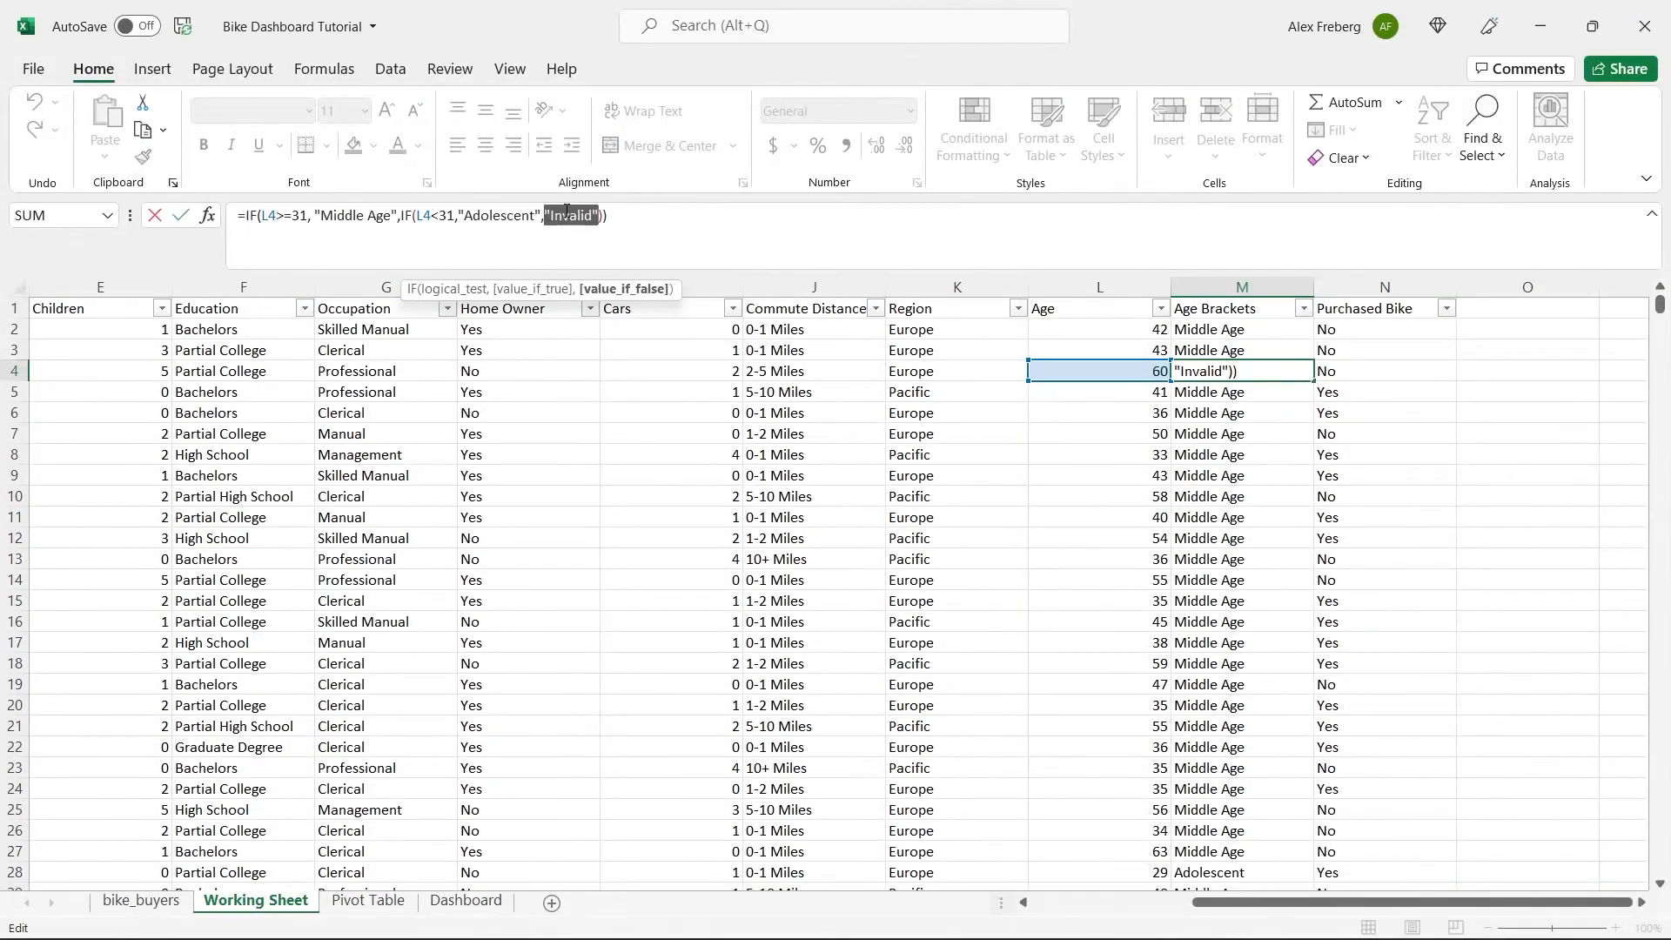
pyautogui.click(620, 215)
pyautogui.click(247, 215)
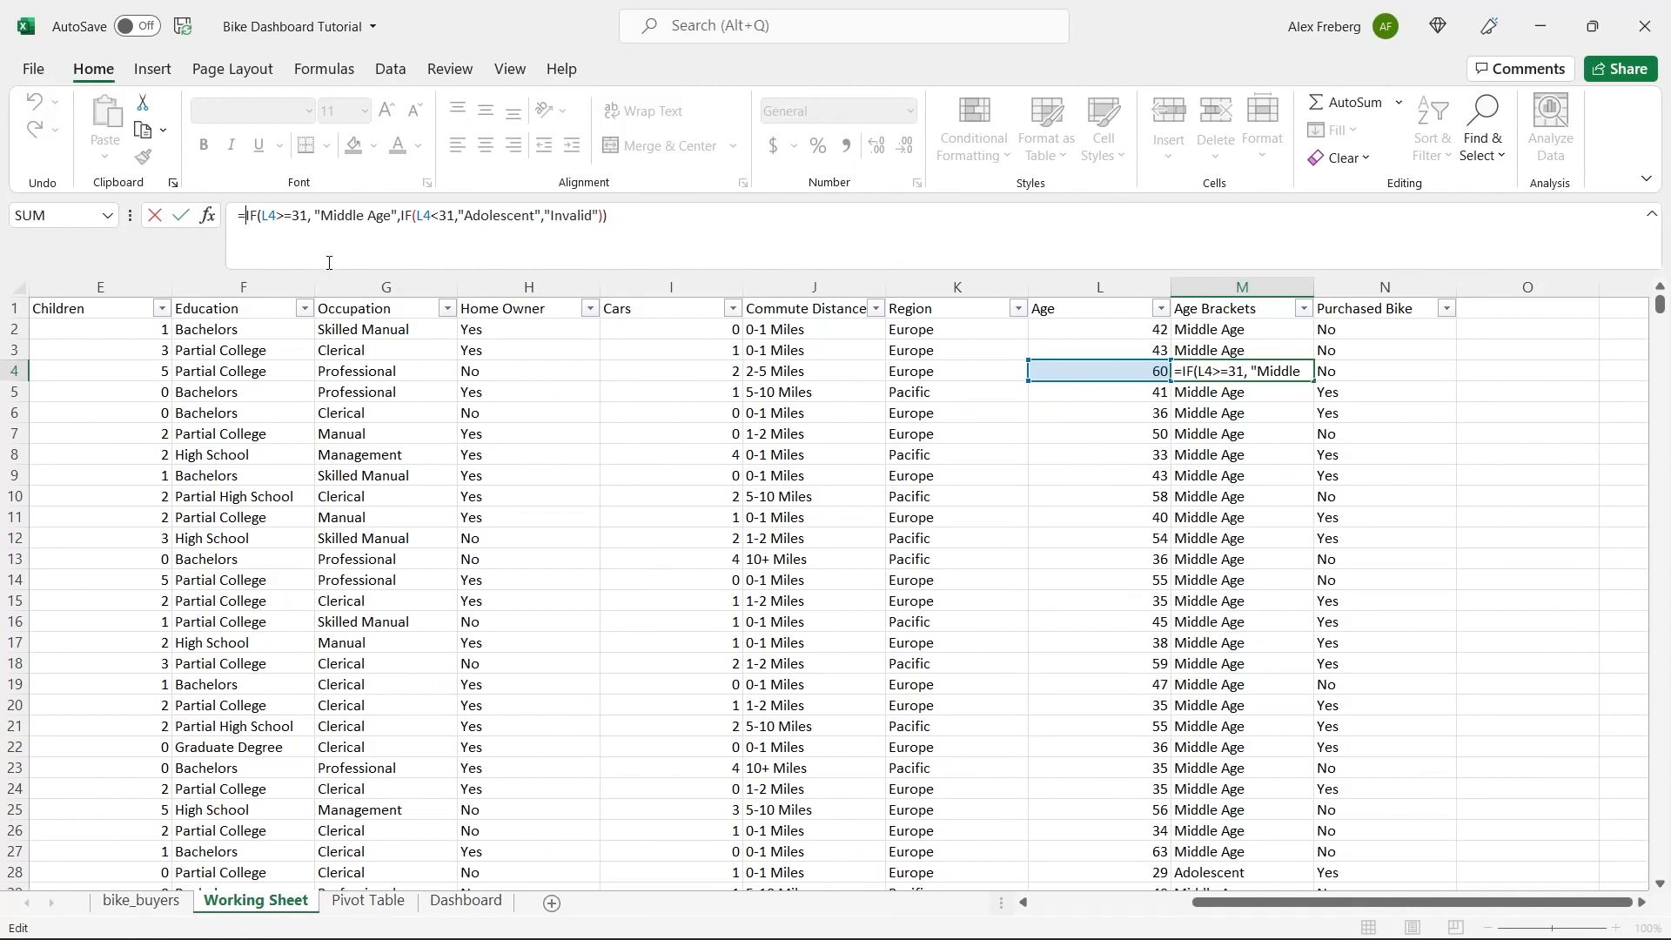
pyautogui.write('IF(')
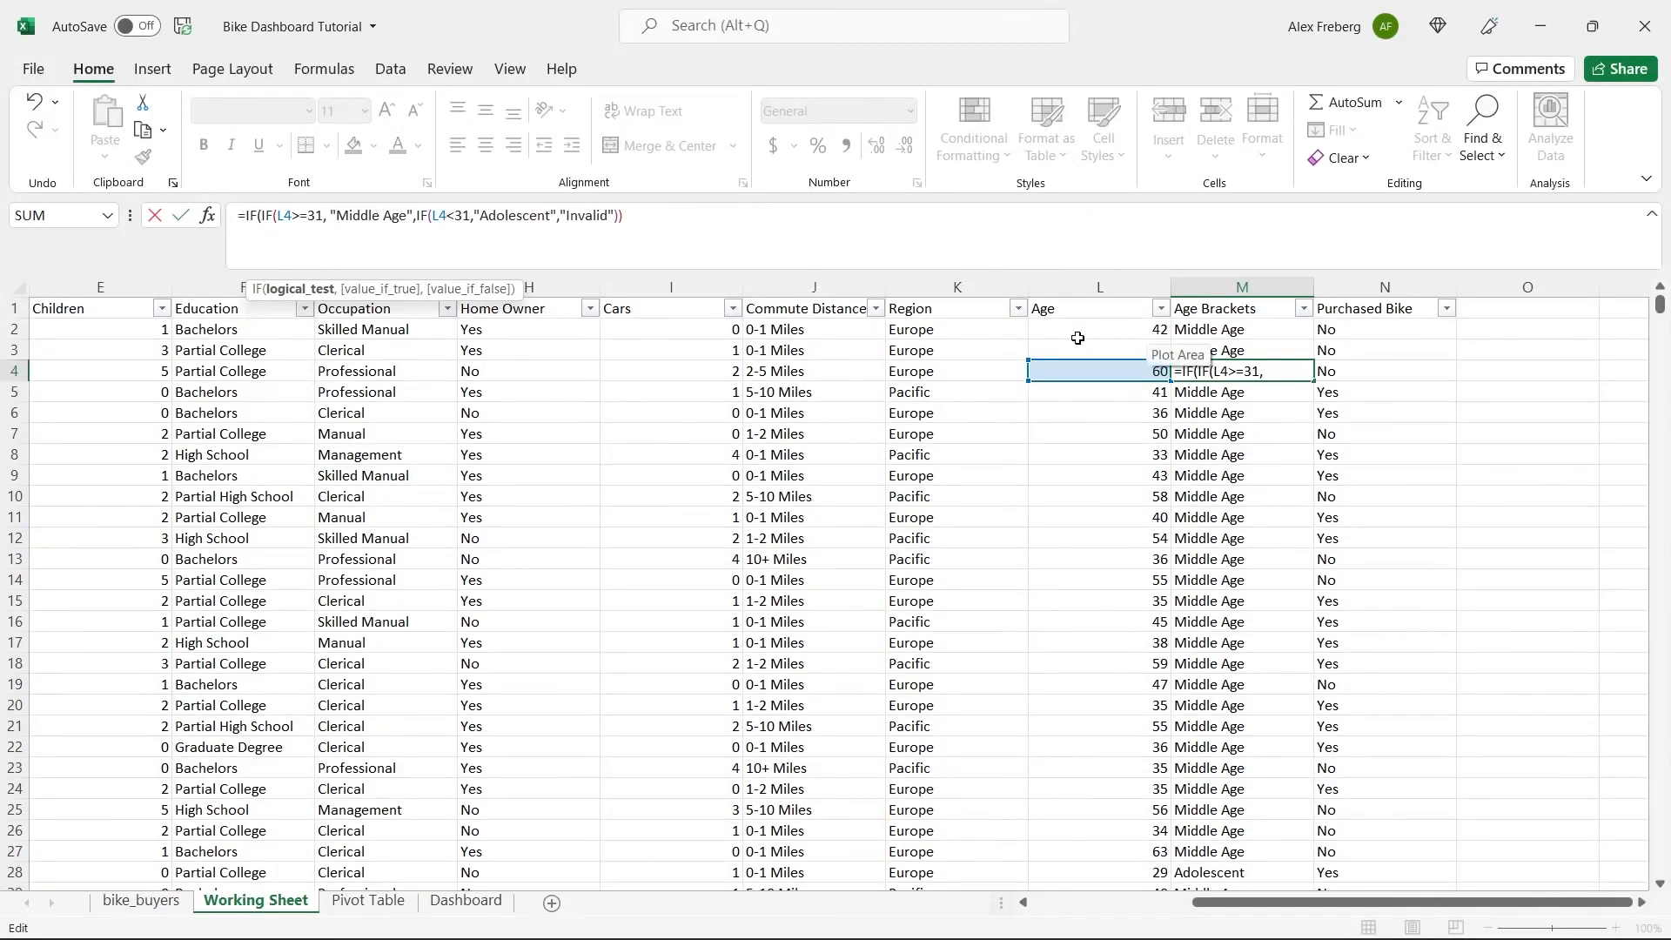
pyautogui.press('BackSpace')
pyautogui.press('BackSpace')
pyautogui.press('BackSpace')
pyautogui.press('BackSpace')
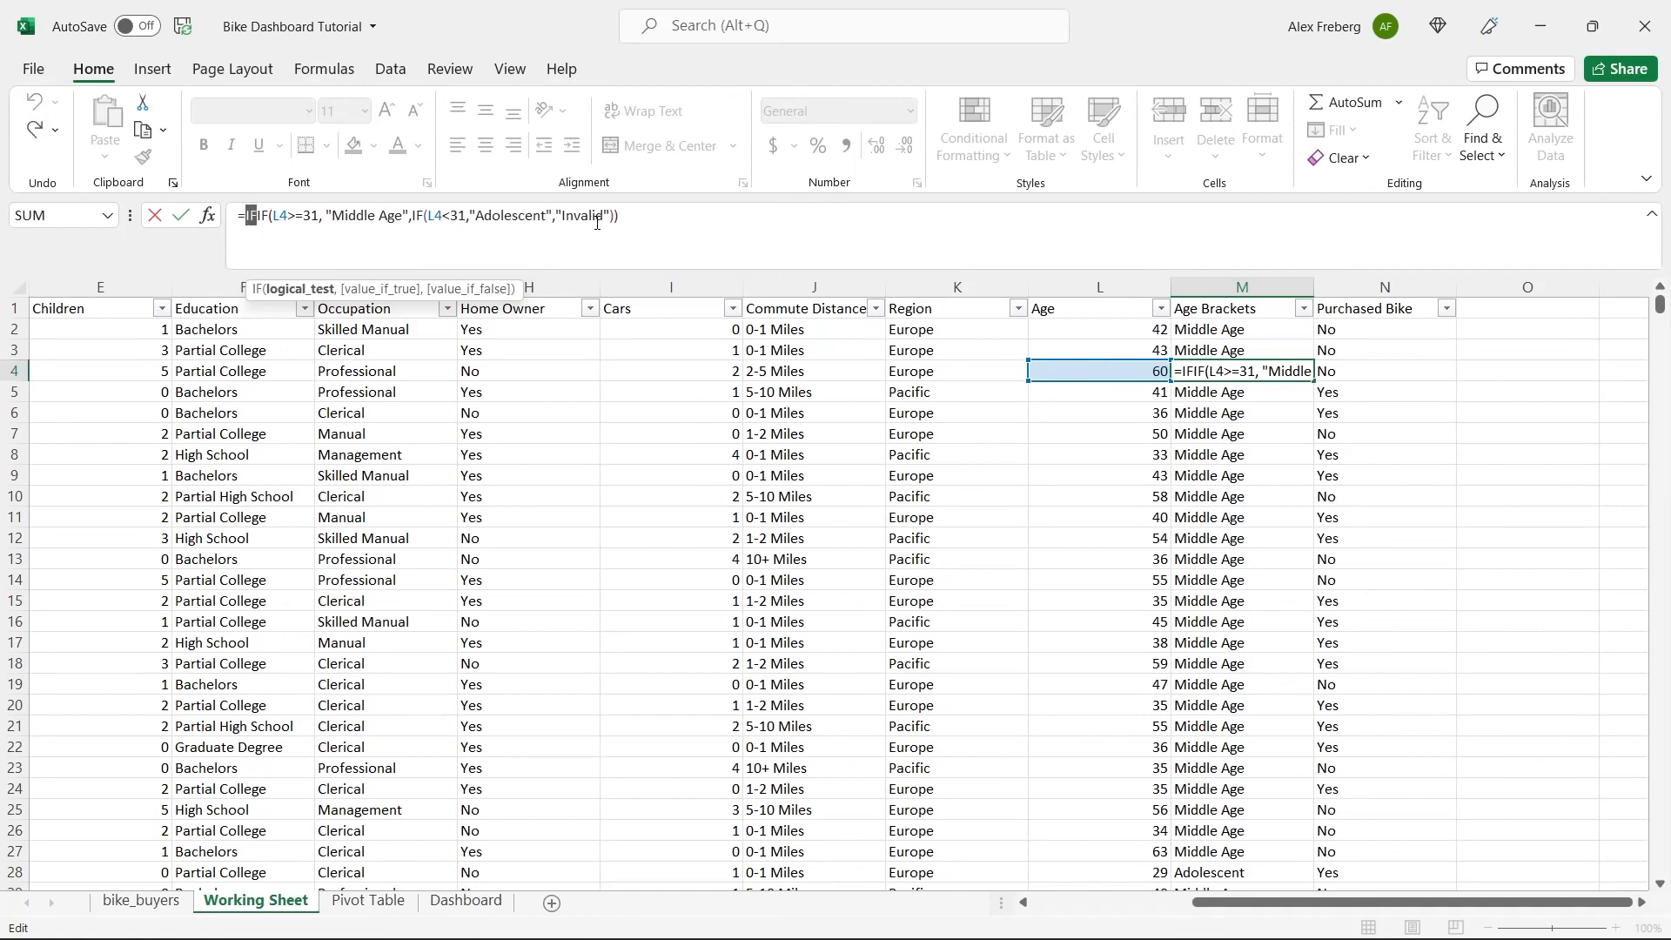
pyautogui.write('=')
pyautogui.press('Return')
# Put another outer IF with the logical test L2>55 in front of the existing nested IF in the M2 formula.
pyautogui.click(1202, 327)
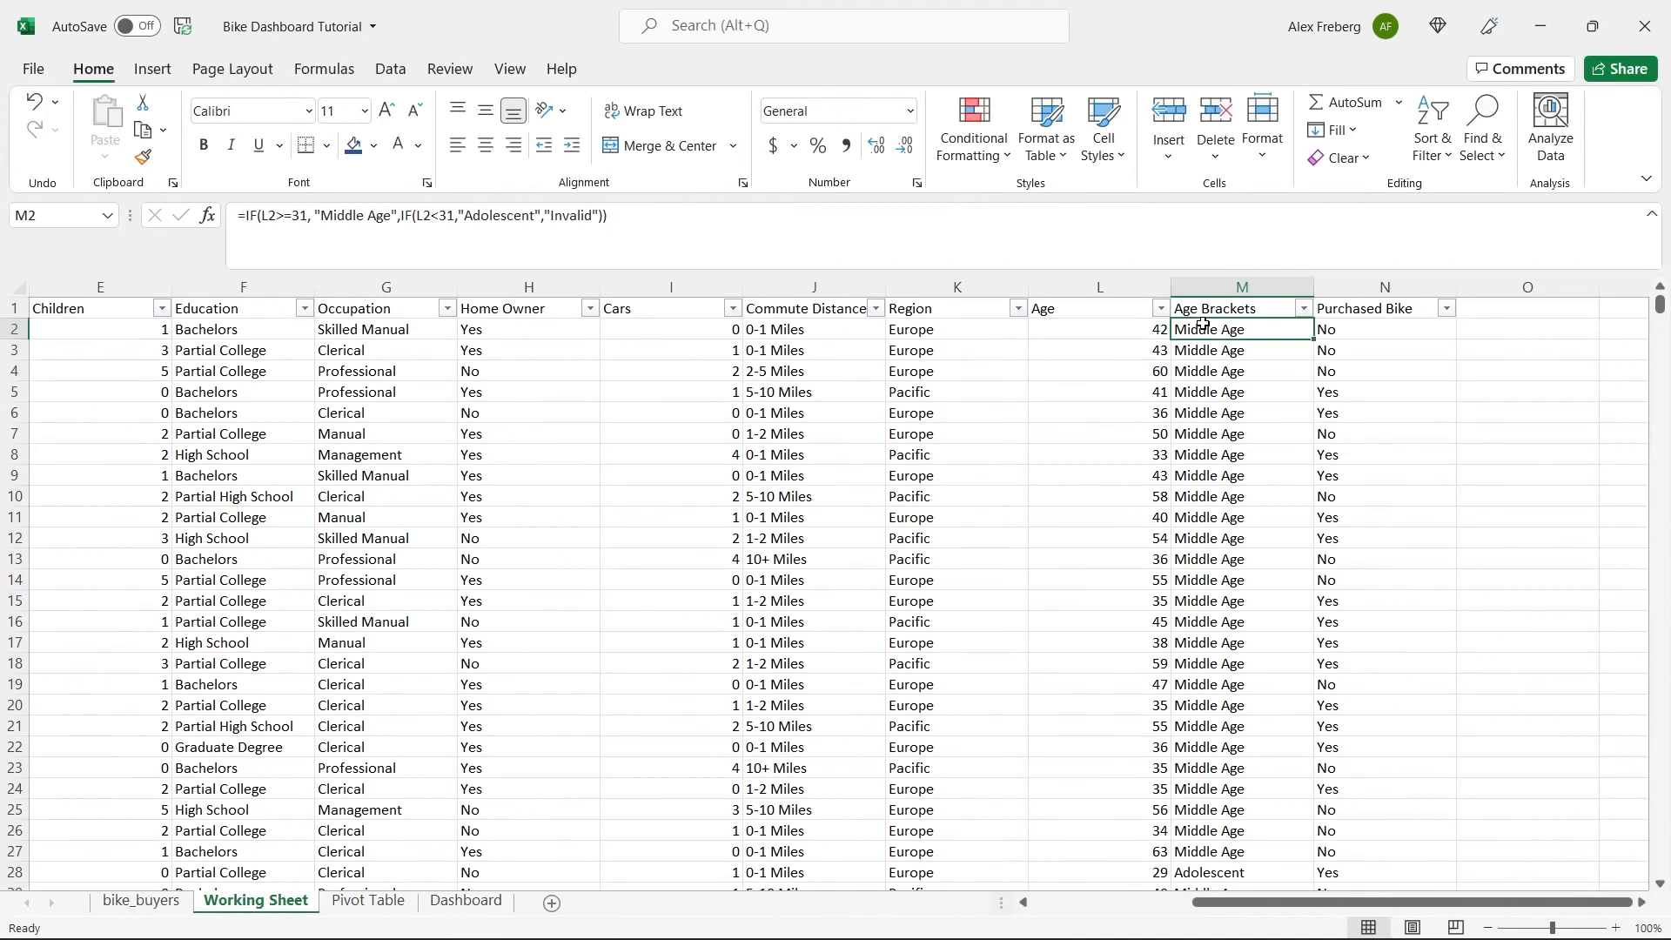
pyautogui.click(244, 216)
pyautogui.write('IF')
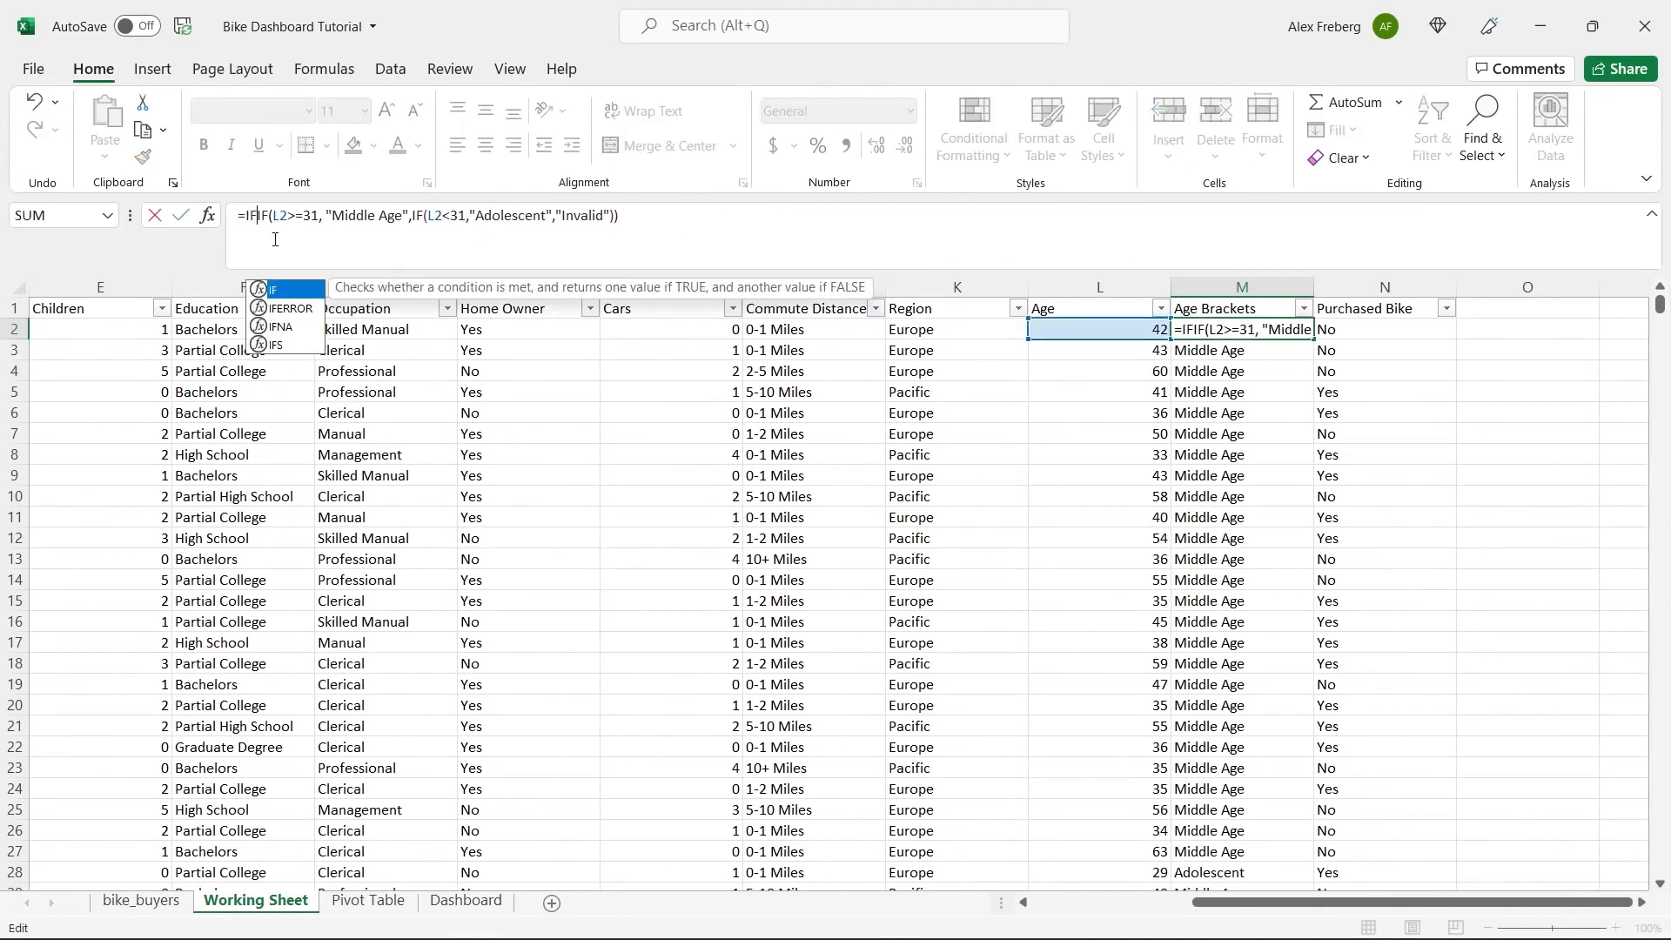
pyautogui.write('(')
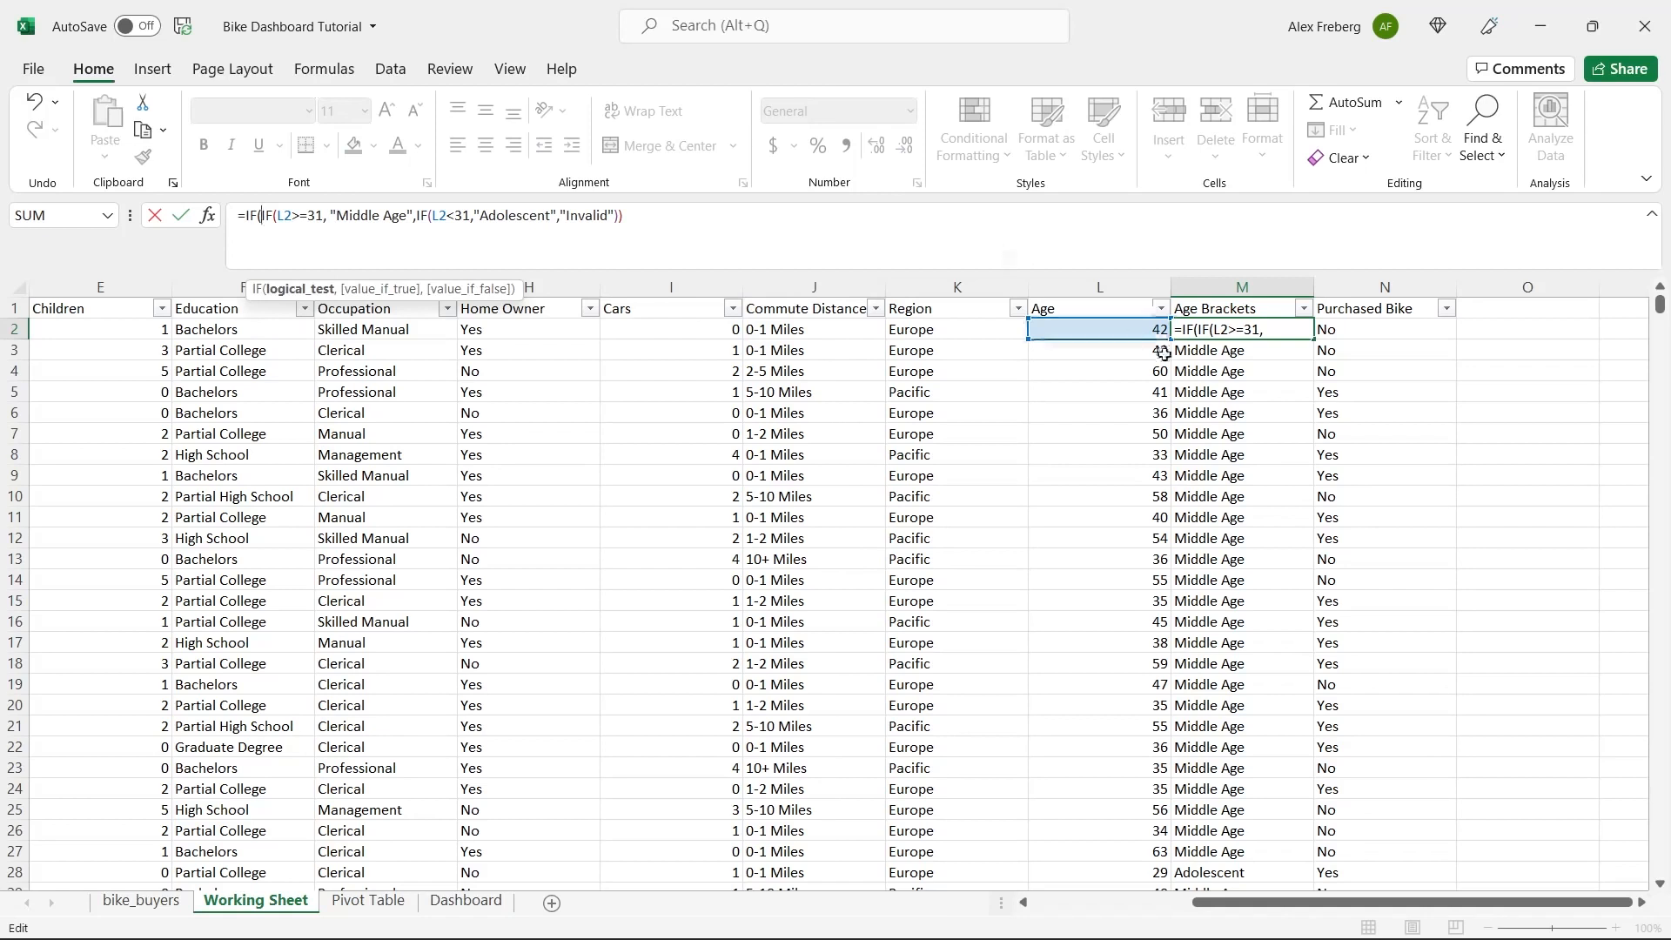
pyautogui.click(1102, 328)
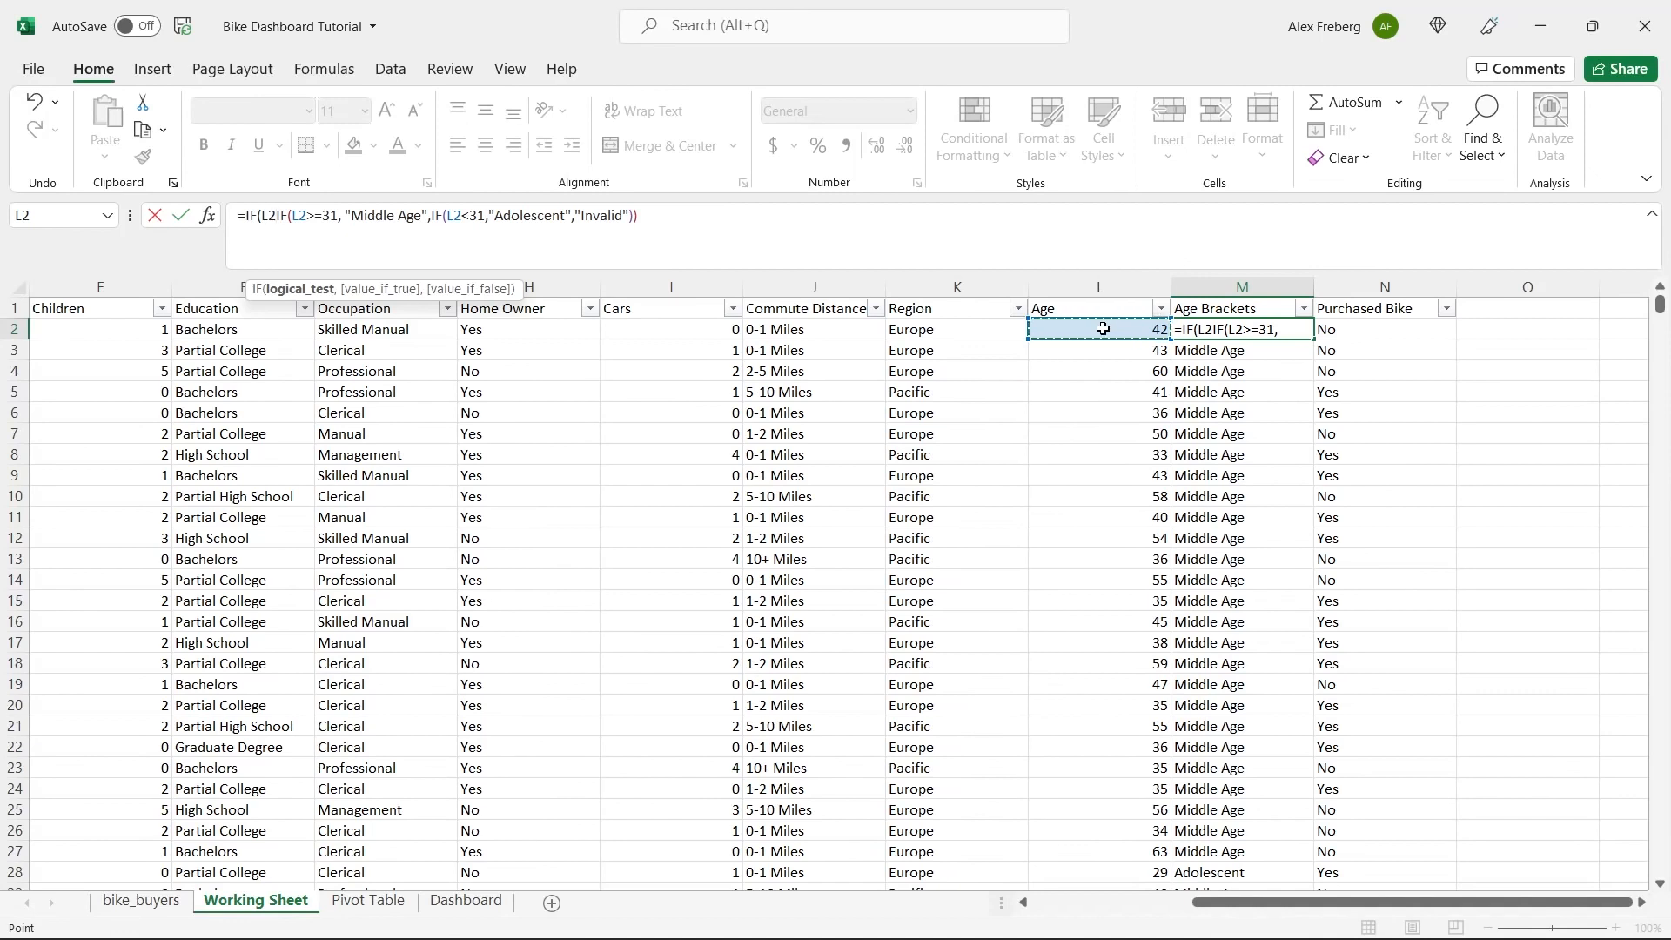
pyautogui.write('>55')
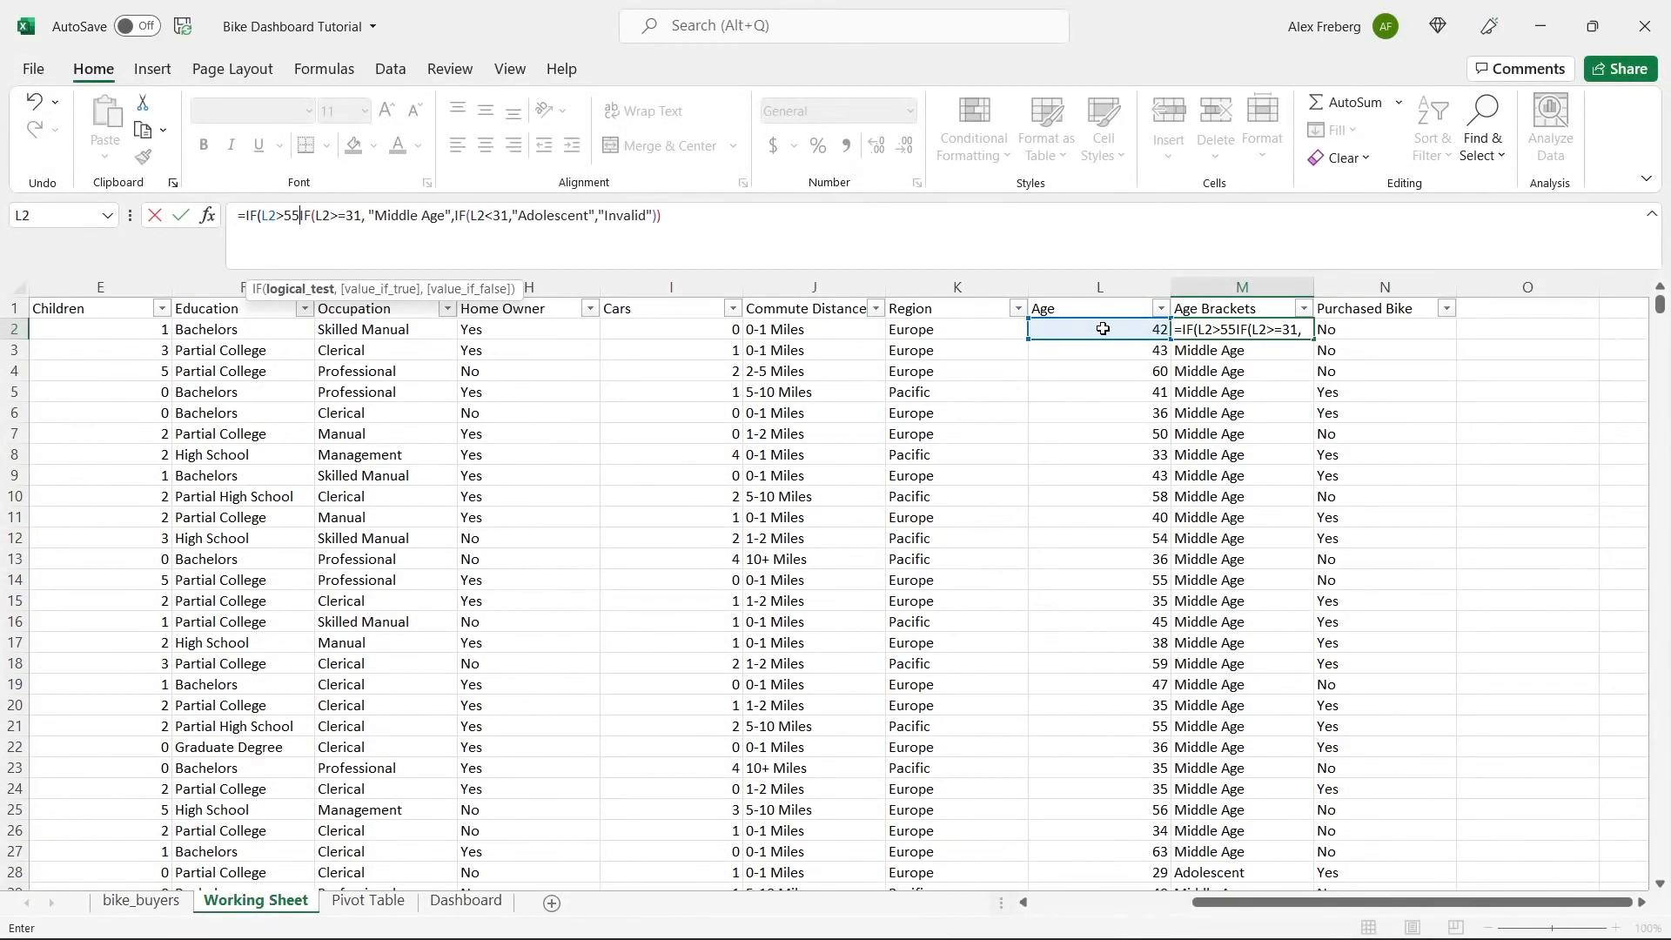
pyautogui.write(',')
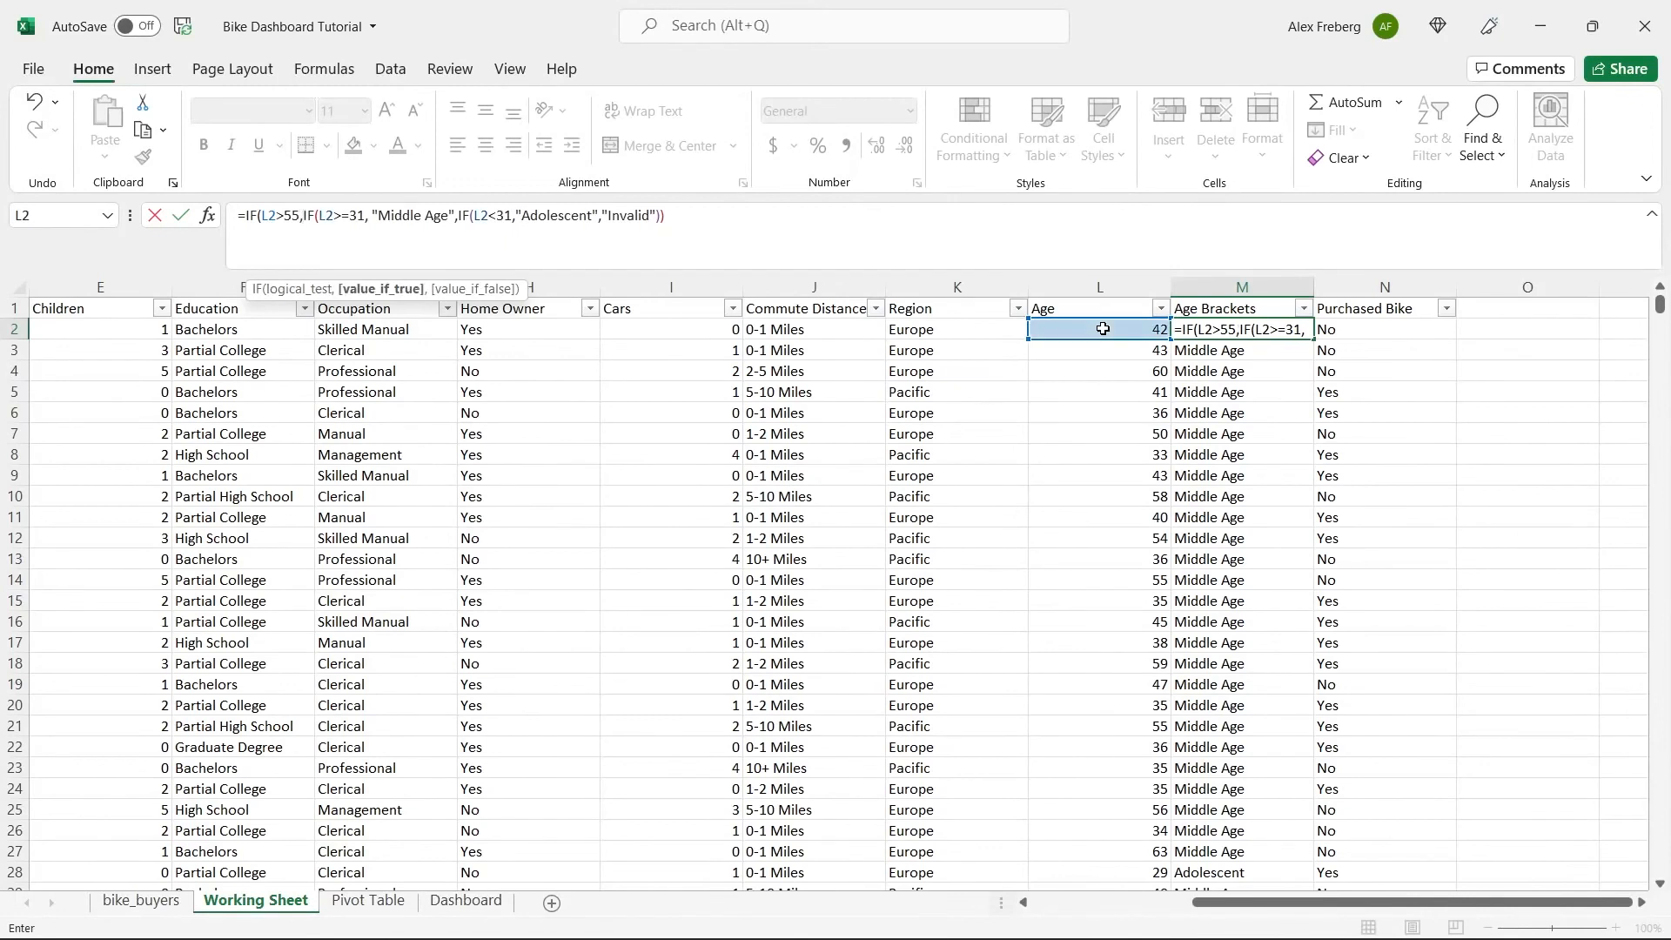
pyautogui.write(' "Old"')
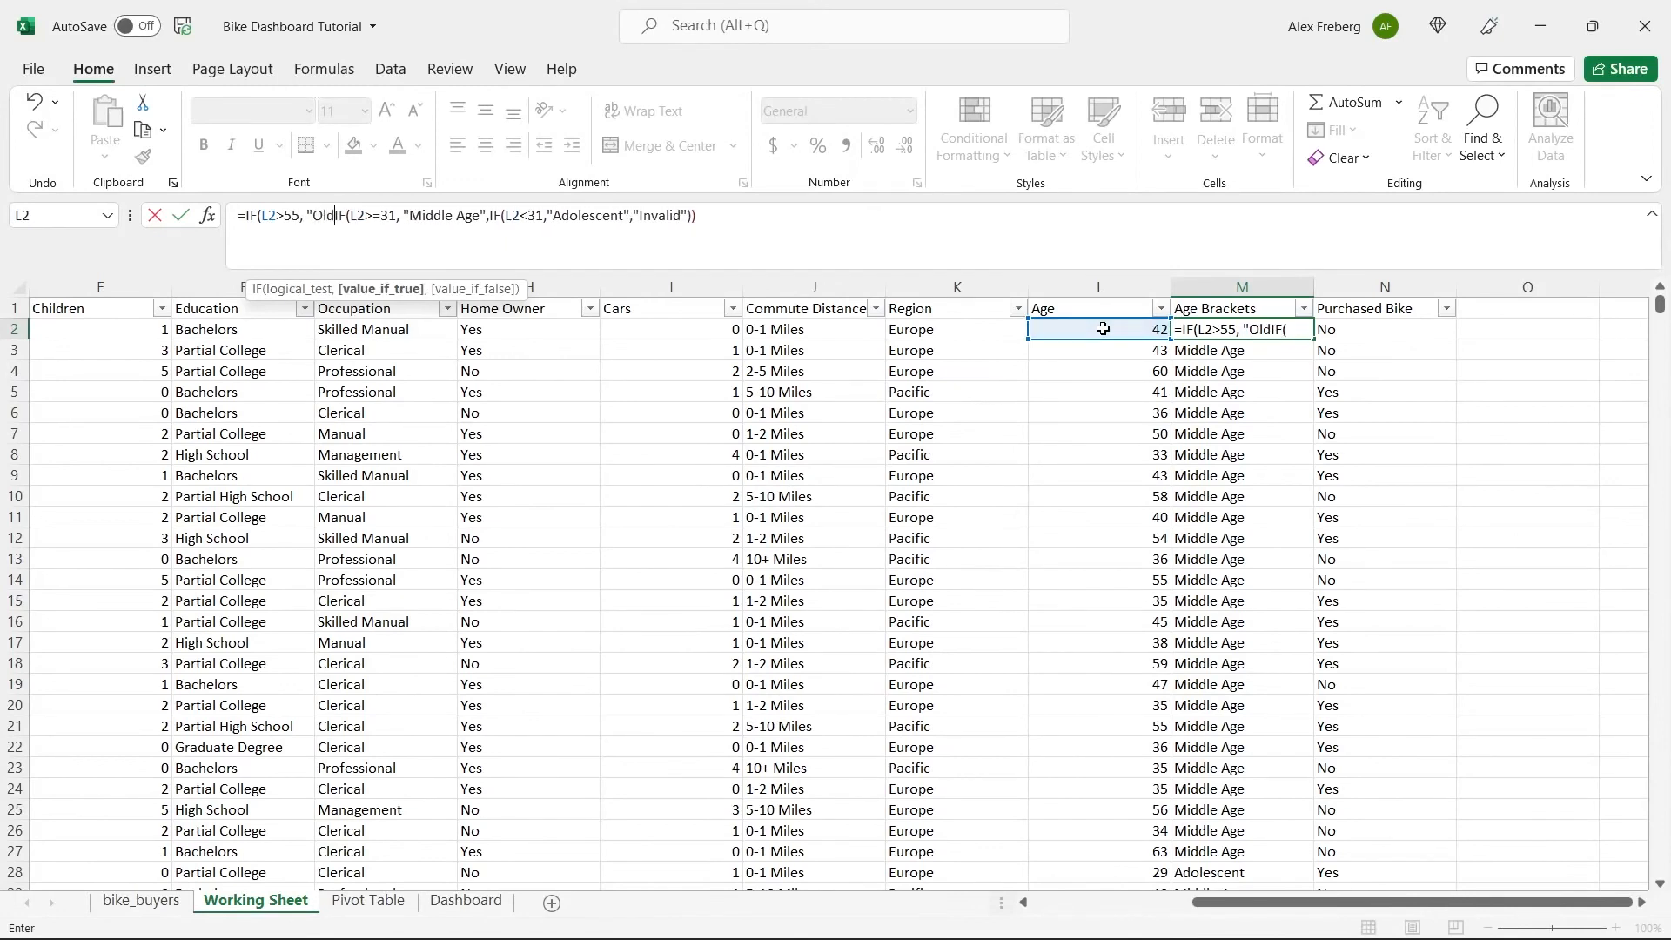
pyautogui.write(',')
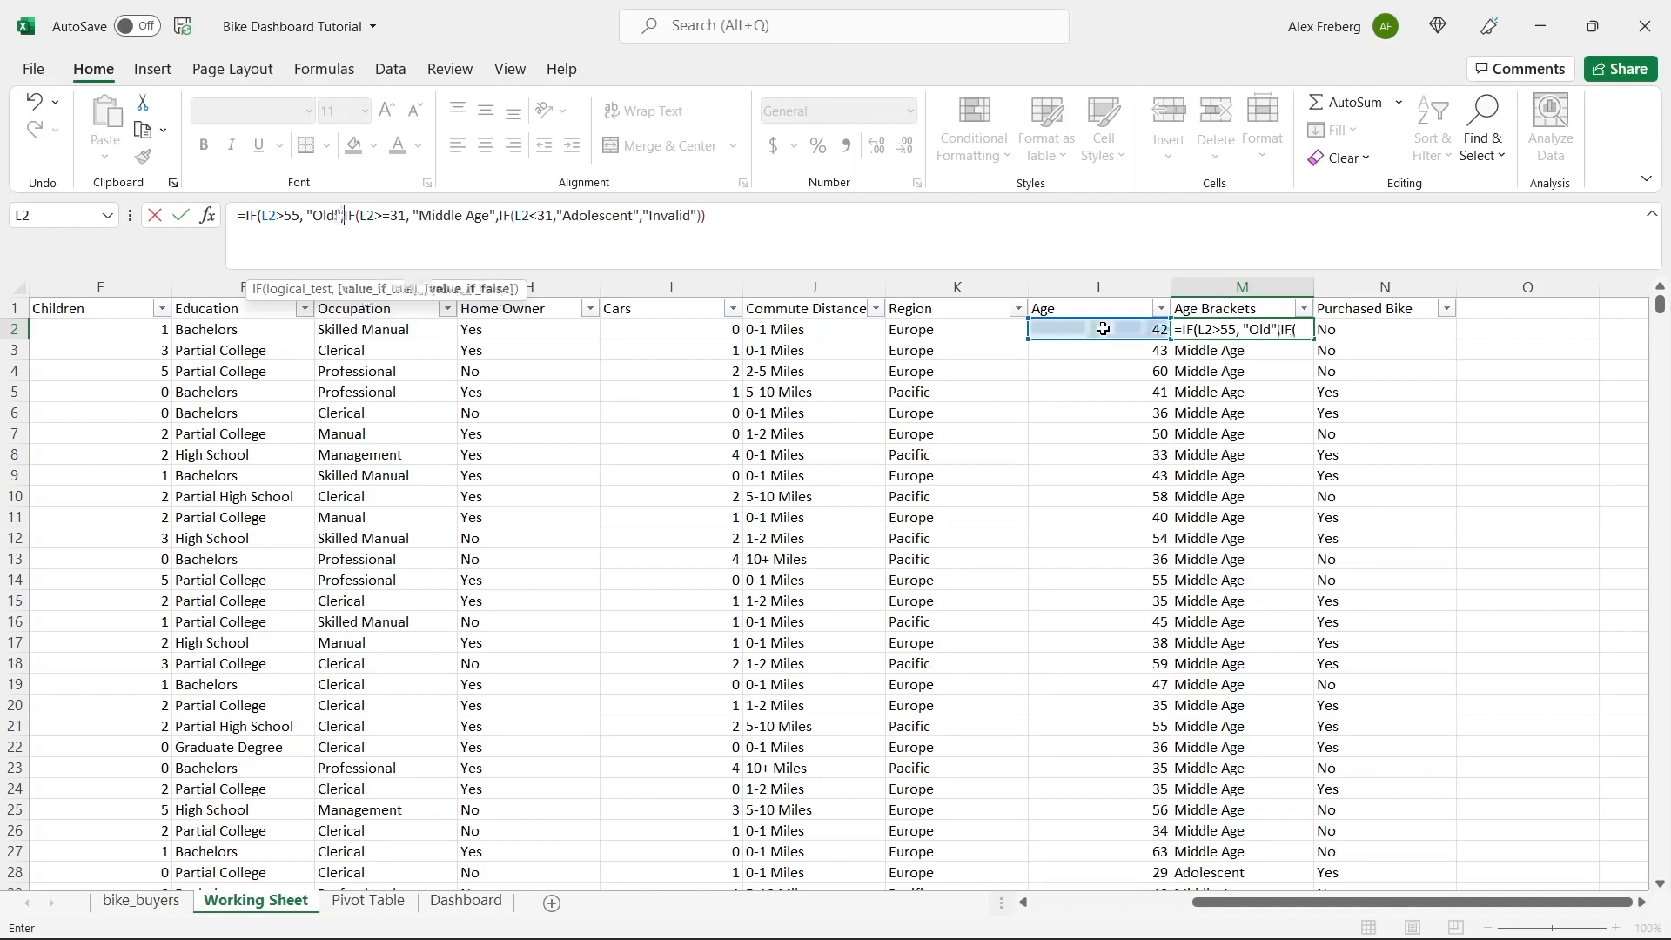
# Complete the M2 formula with "Old" as the outermost value if true, fill it down the Age Brackets column and check the older rows.
pyautogui.click(747, 216)
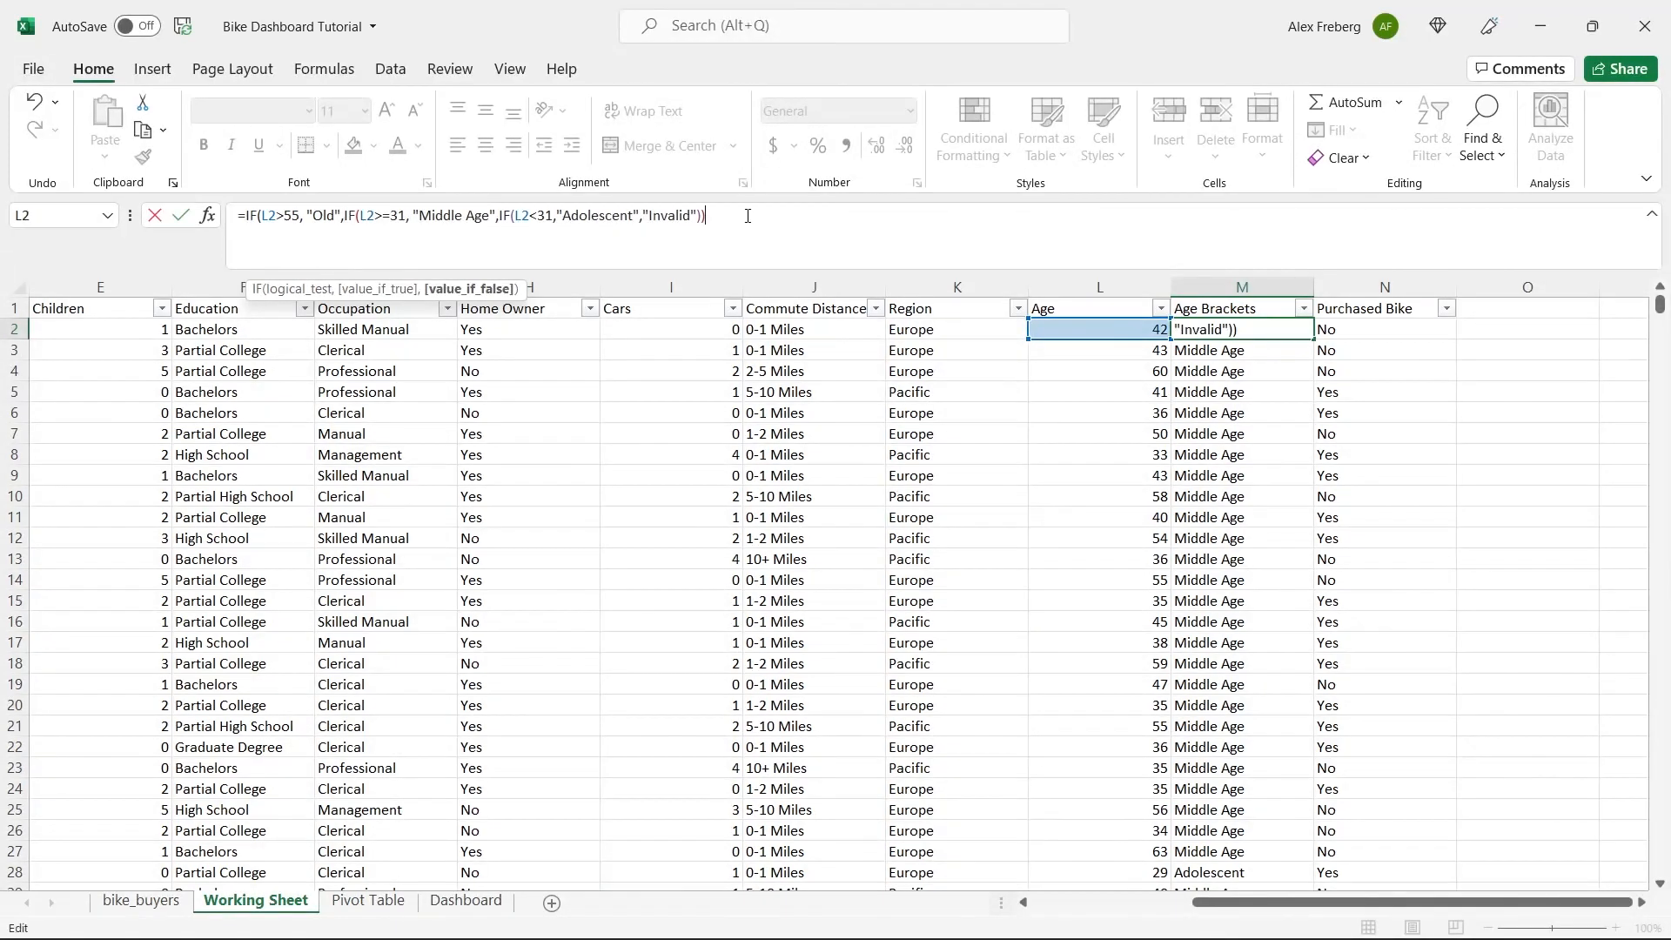
pyautogui.write(')')
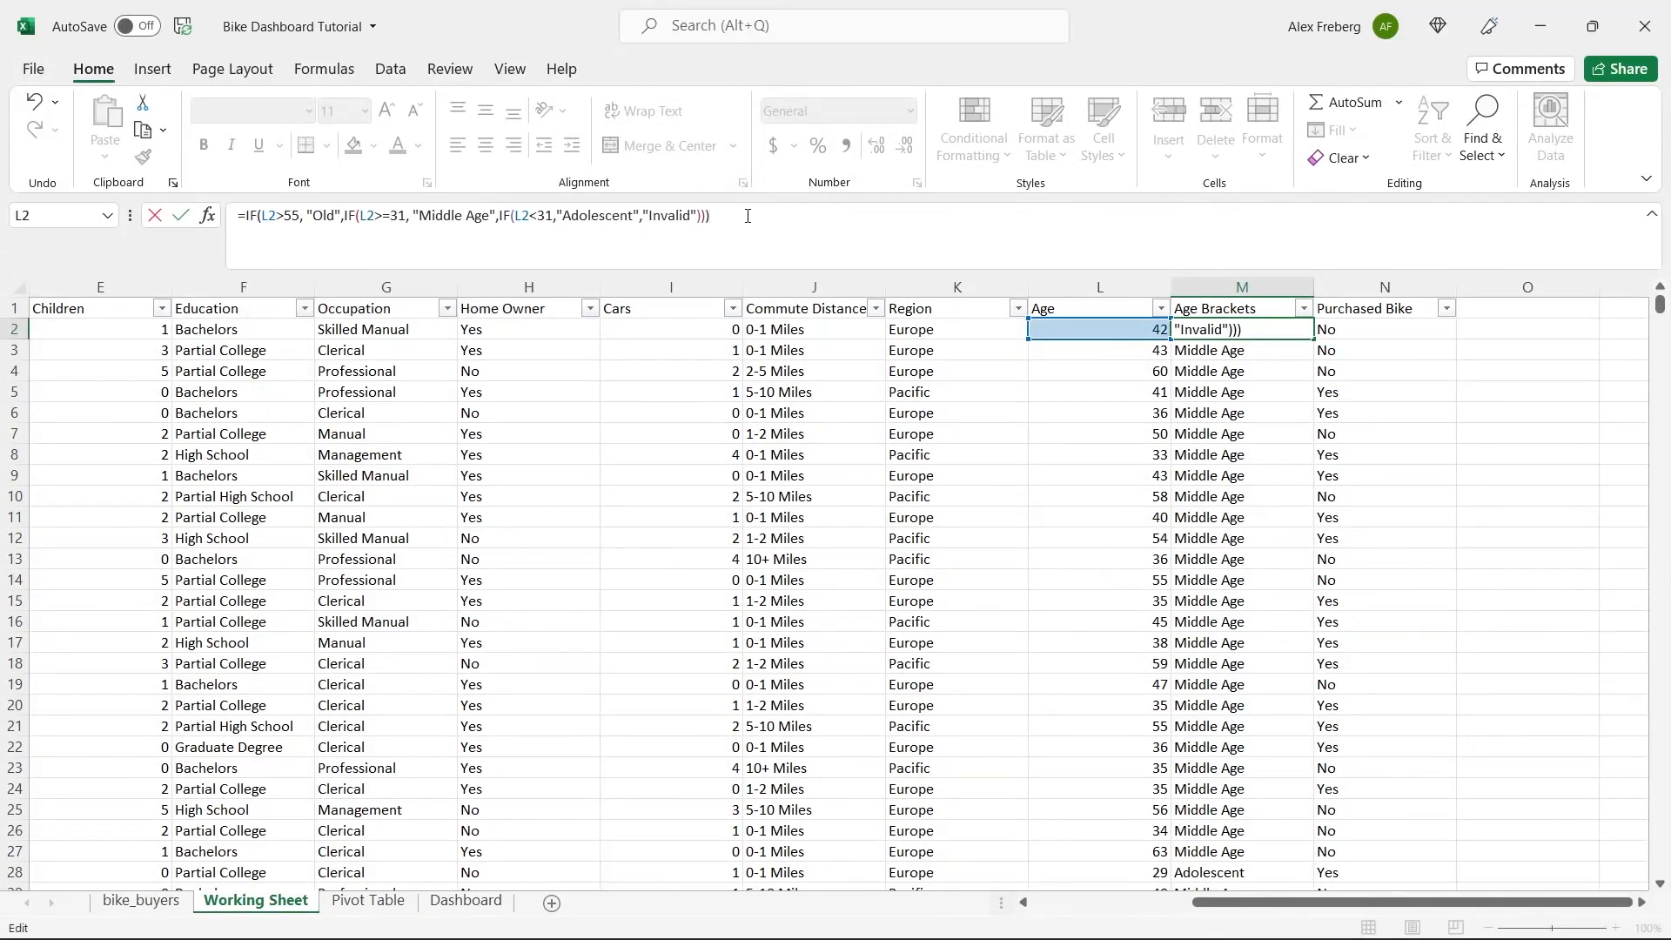
pyautogui.press('Return')
pyautogui.click(1302, 332)
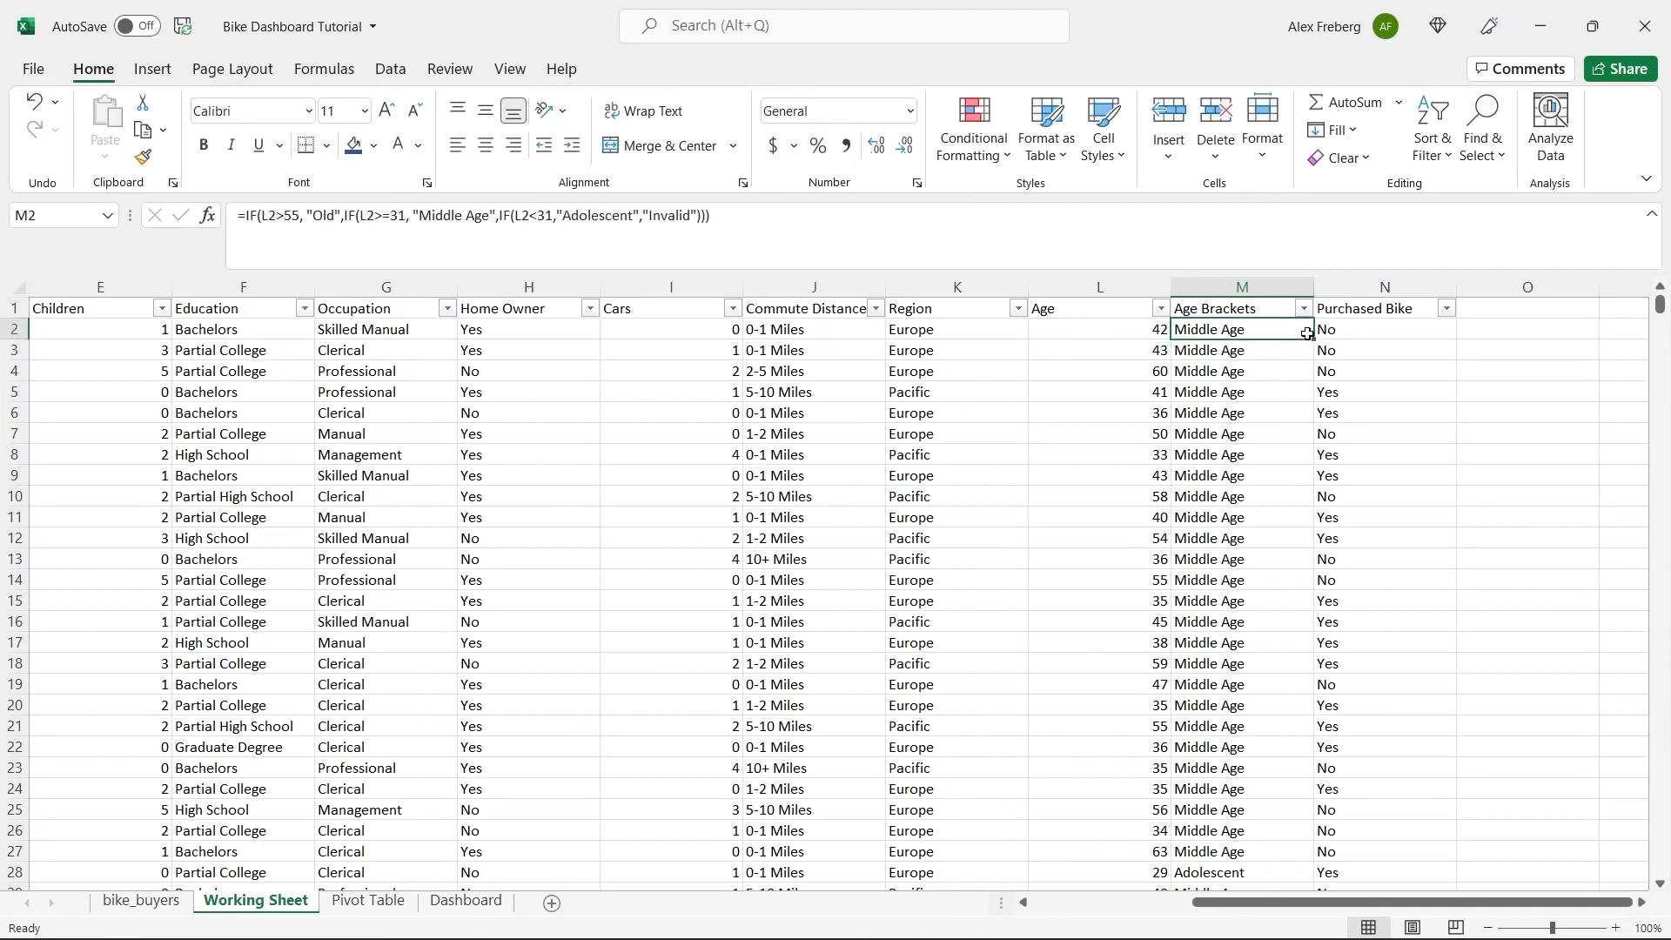
pyautogui.doubleClick(1313, 336)
pyautogui.click(1230, 369)
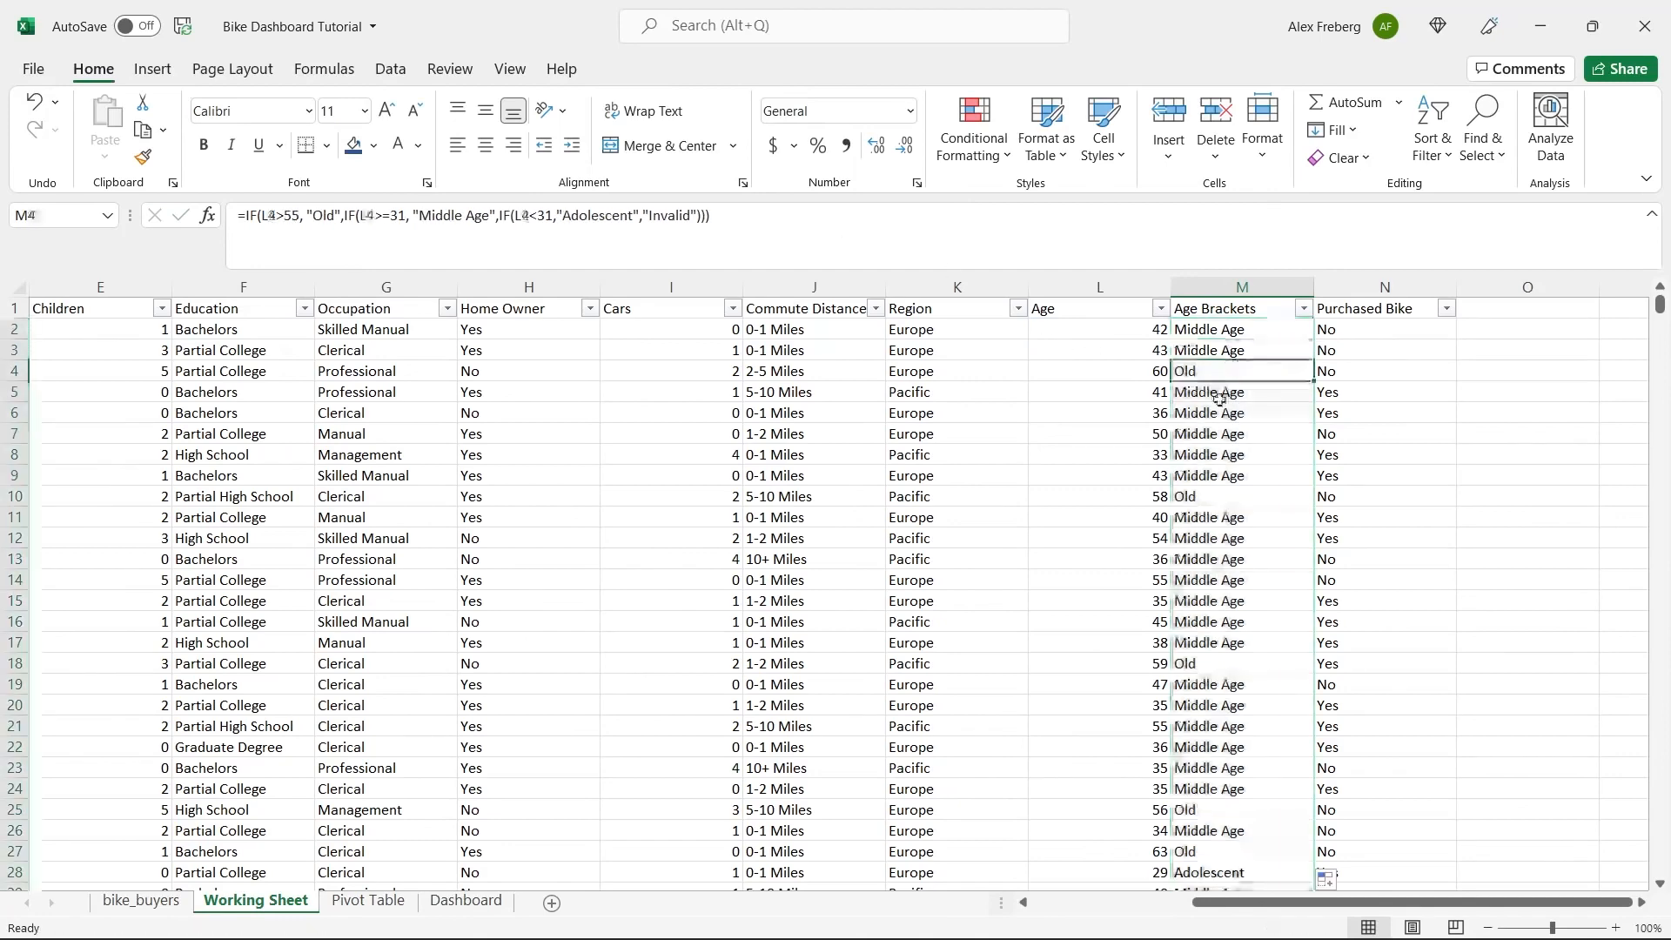
pyautogui.click(1204, 495)
pyautogui.click(1213, 663)
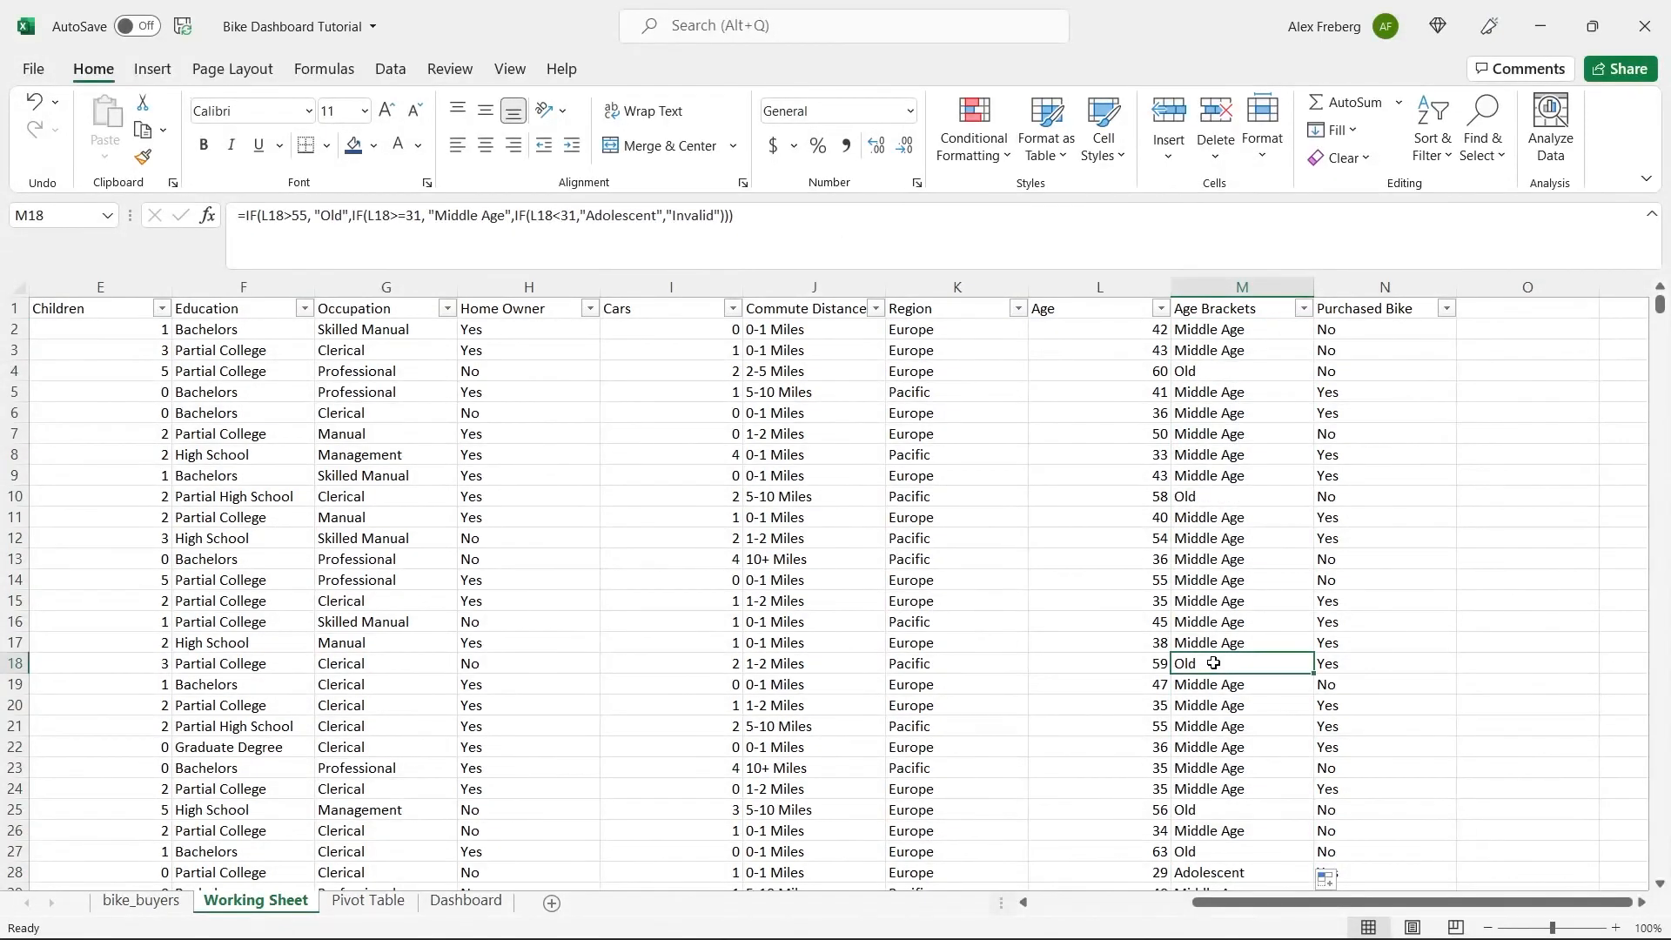
pyautogui.click(298, 215)
pyautogui.doubleClick(299, 215)
pyautogui.write('54')
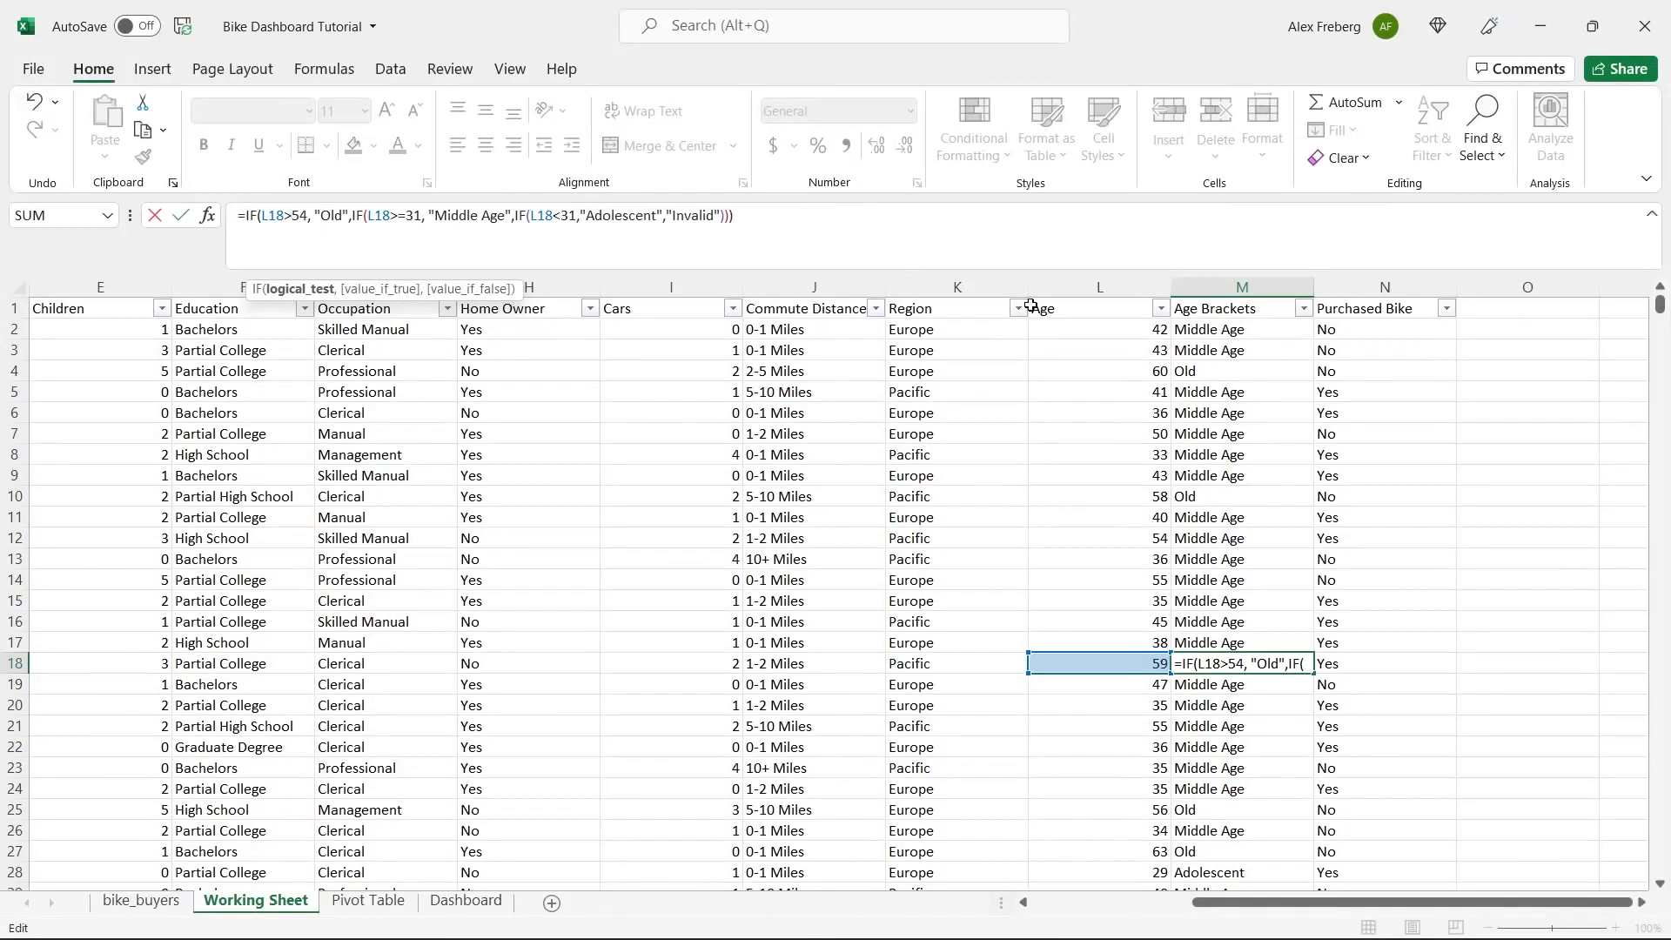
pyautogui.hotkey('shift', 'Left')
pyautogui.hotkey('shift', 'Left')
pyautogui.click(1253, 412)
pyautogui.press('Escape')
# Change the "Old" test in the M2 formula to L2>54 and fill it down the Age Brackets column.
pyautogui.click(1248, 331)
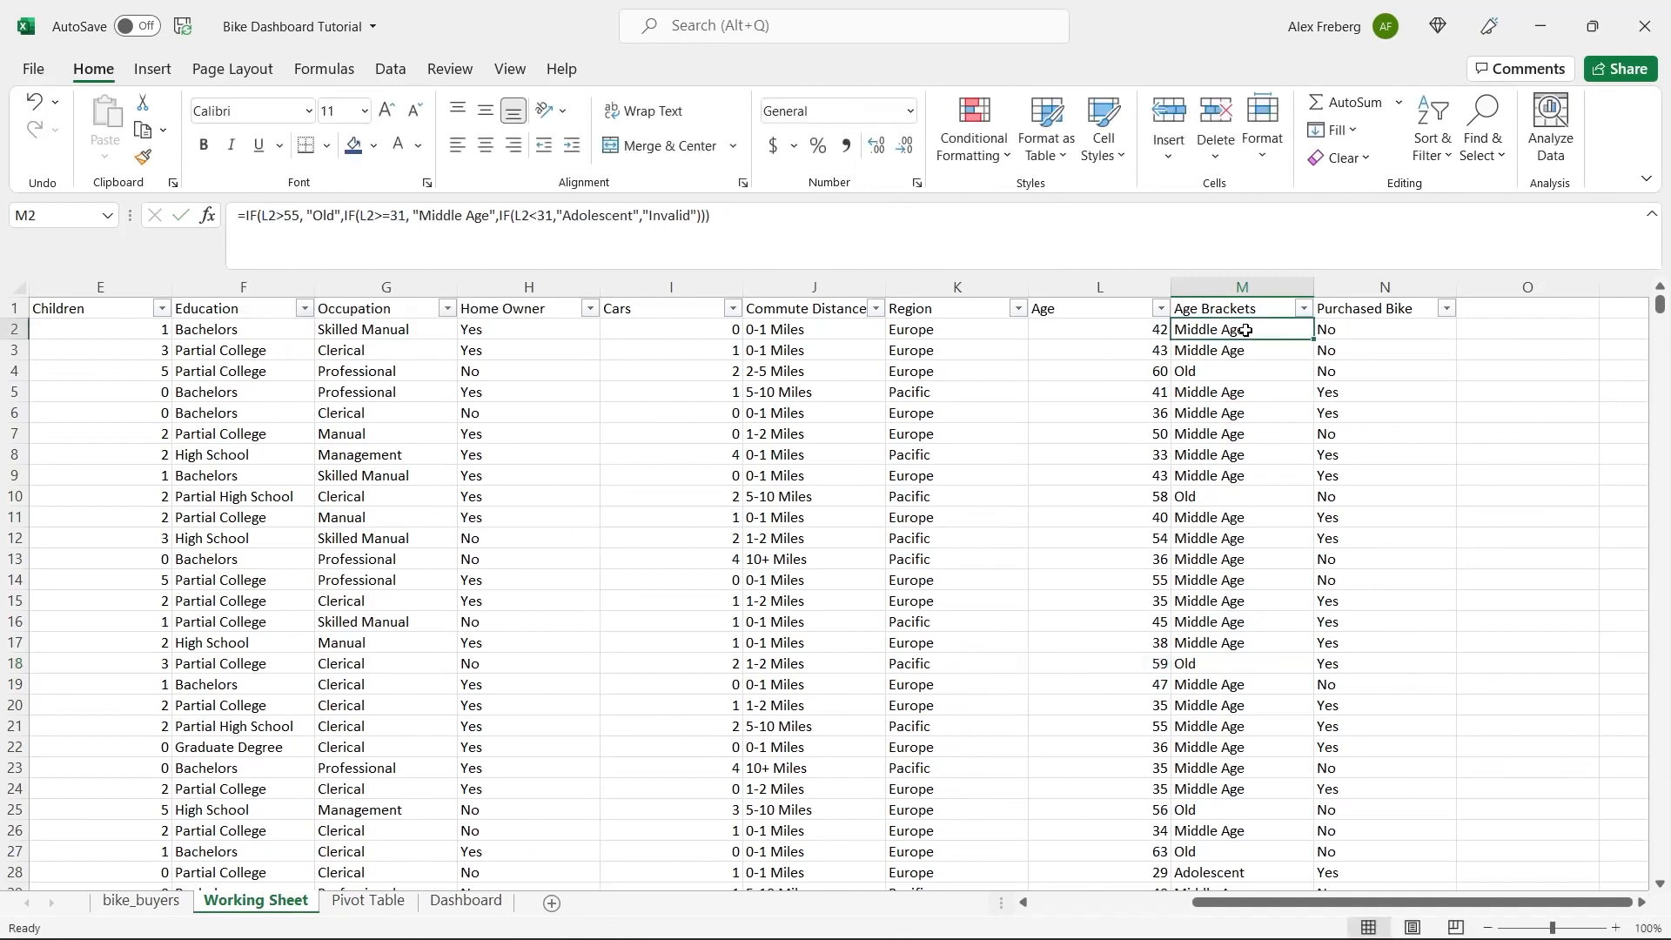
pyautogui.click(299, 215)
pyautogui.press('BackSpace')
pyautogui.write('4')
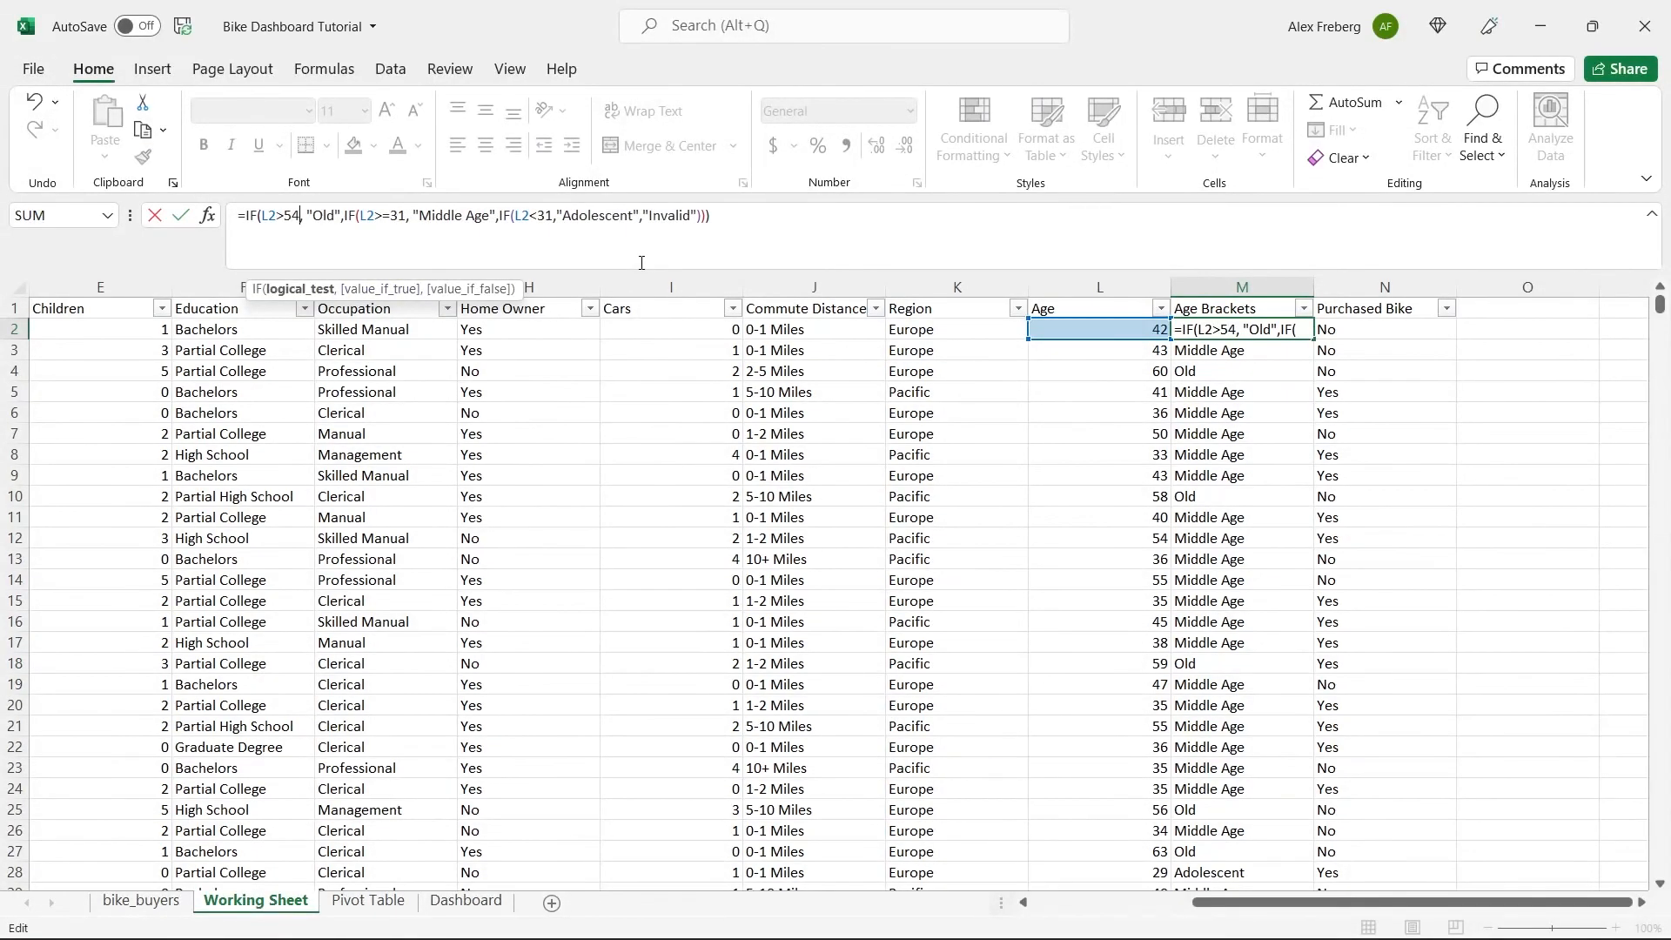
pyautogui.click(725, 220)
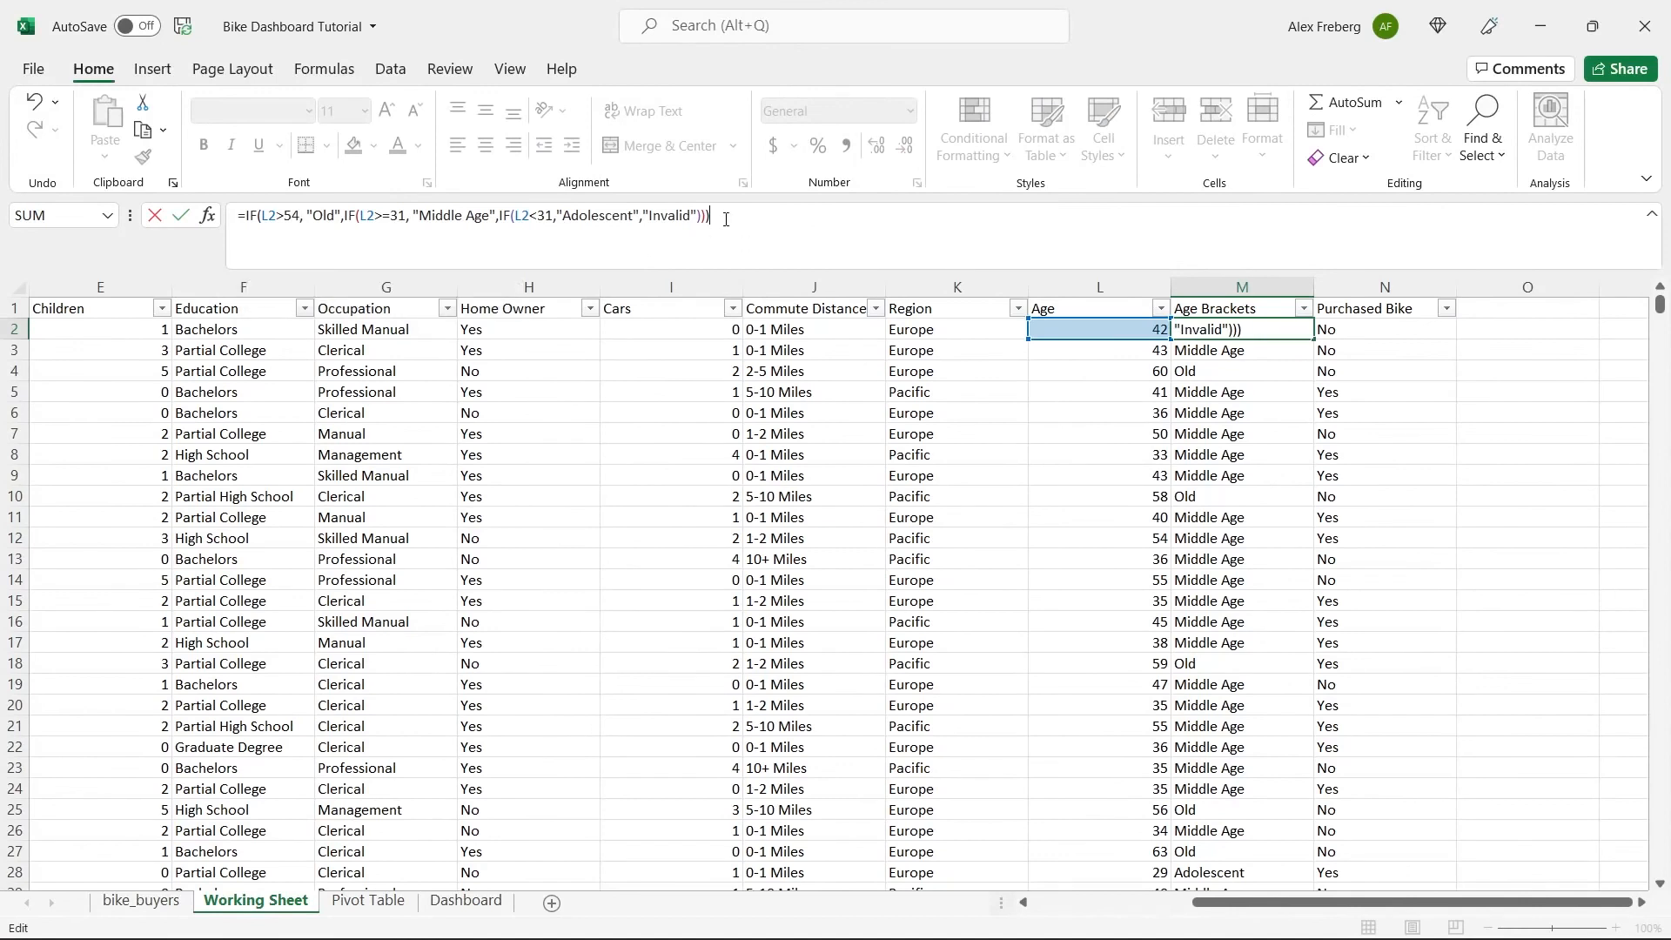
pyautogui.hotkey('ctrl', 'Return')
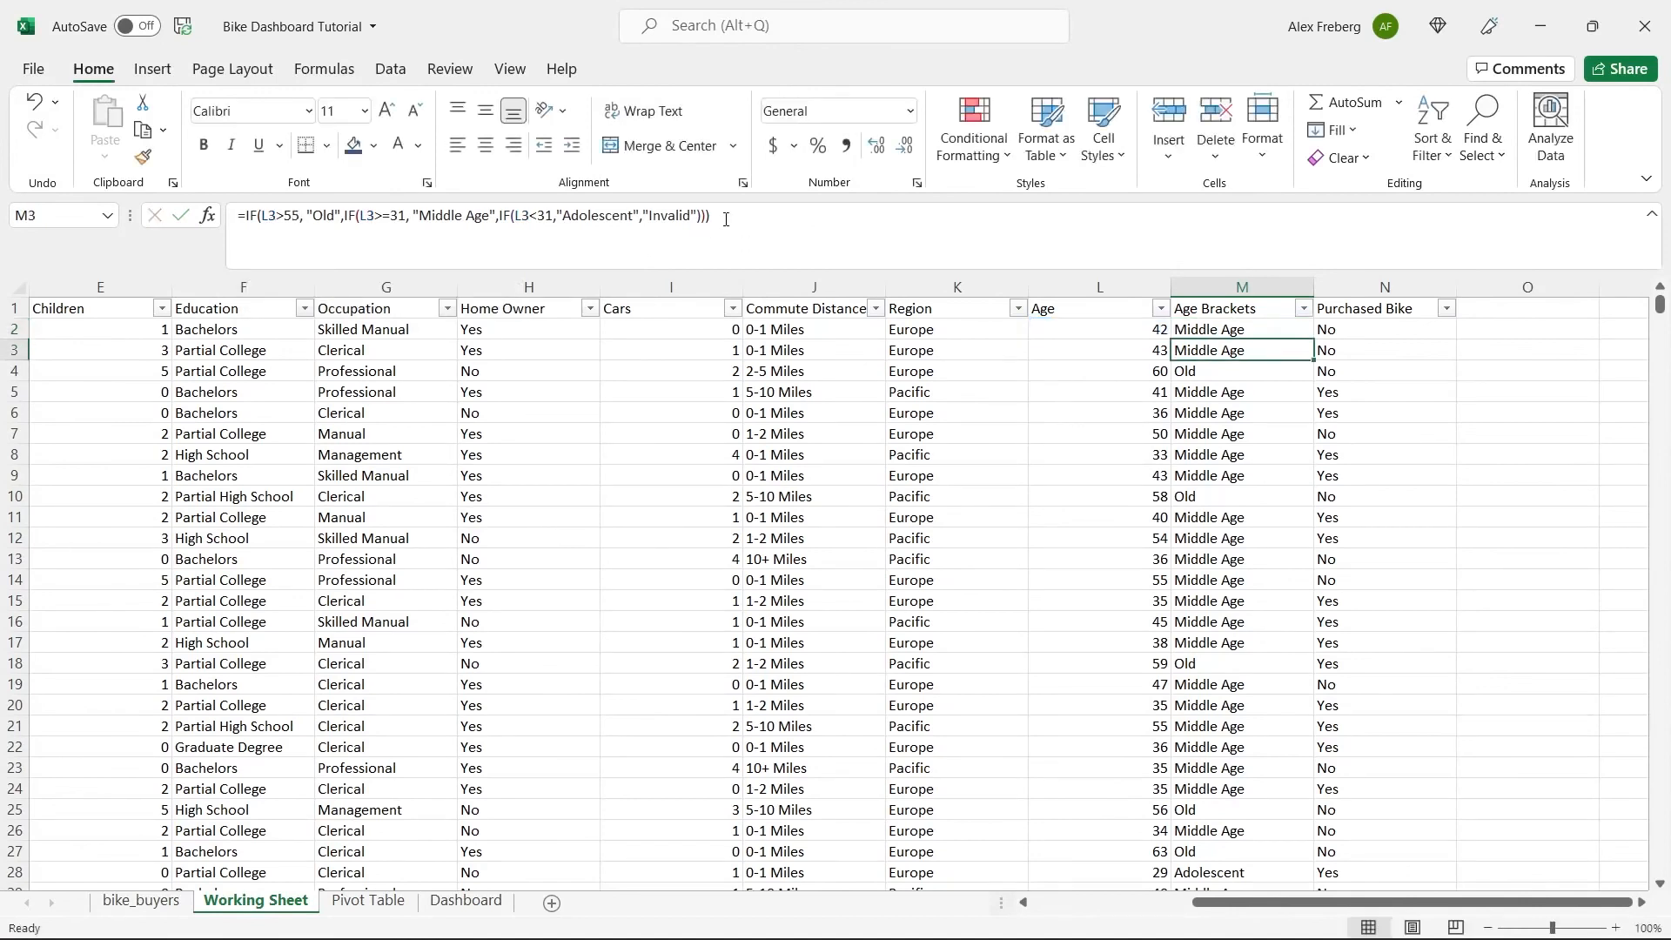
pyautogui.doubleClick(1309, 329)
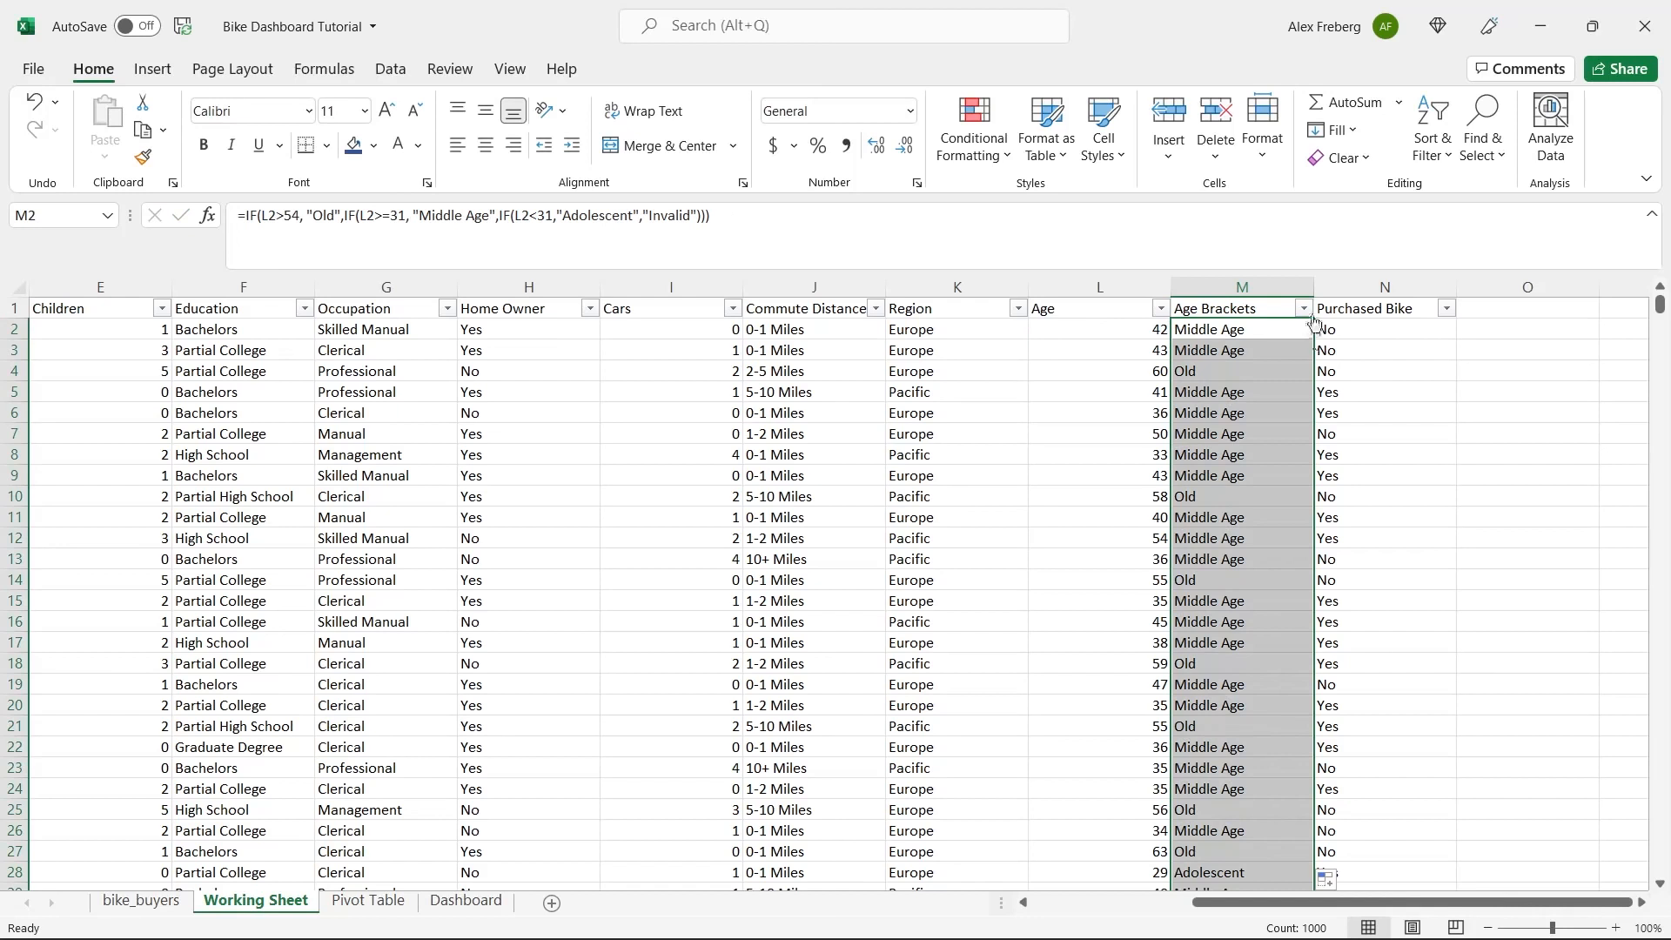
# Check the distinct filter values in the Age Brackets and Purchased Bike columns without applying a filter.
pyautogui.click(1304, 309)
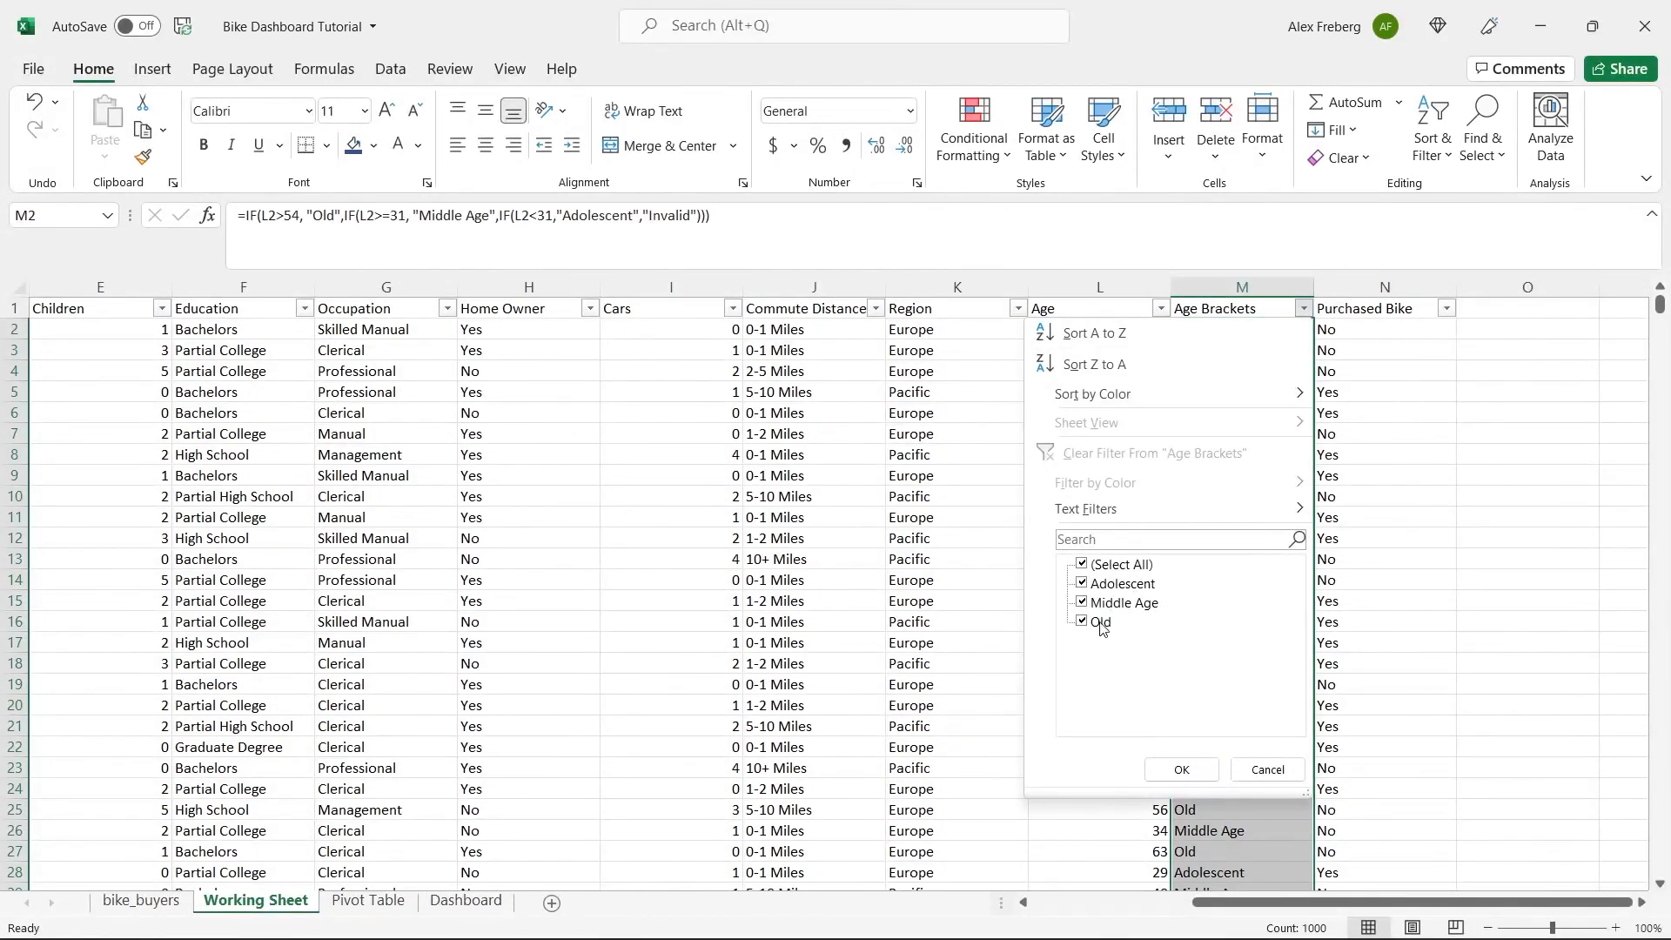
pyautogui.click(1258, 770)
pyautogui.click(1237, 602)
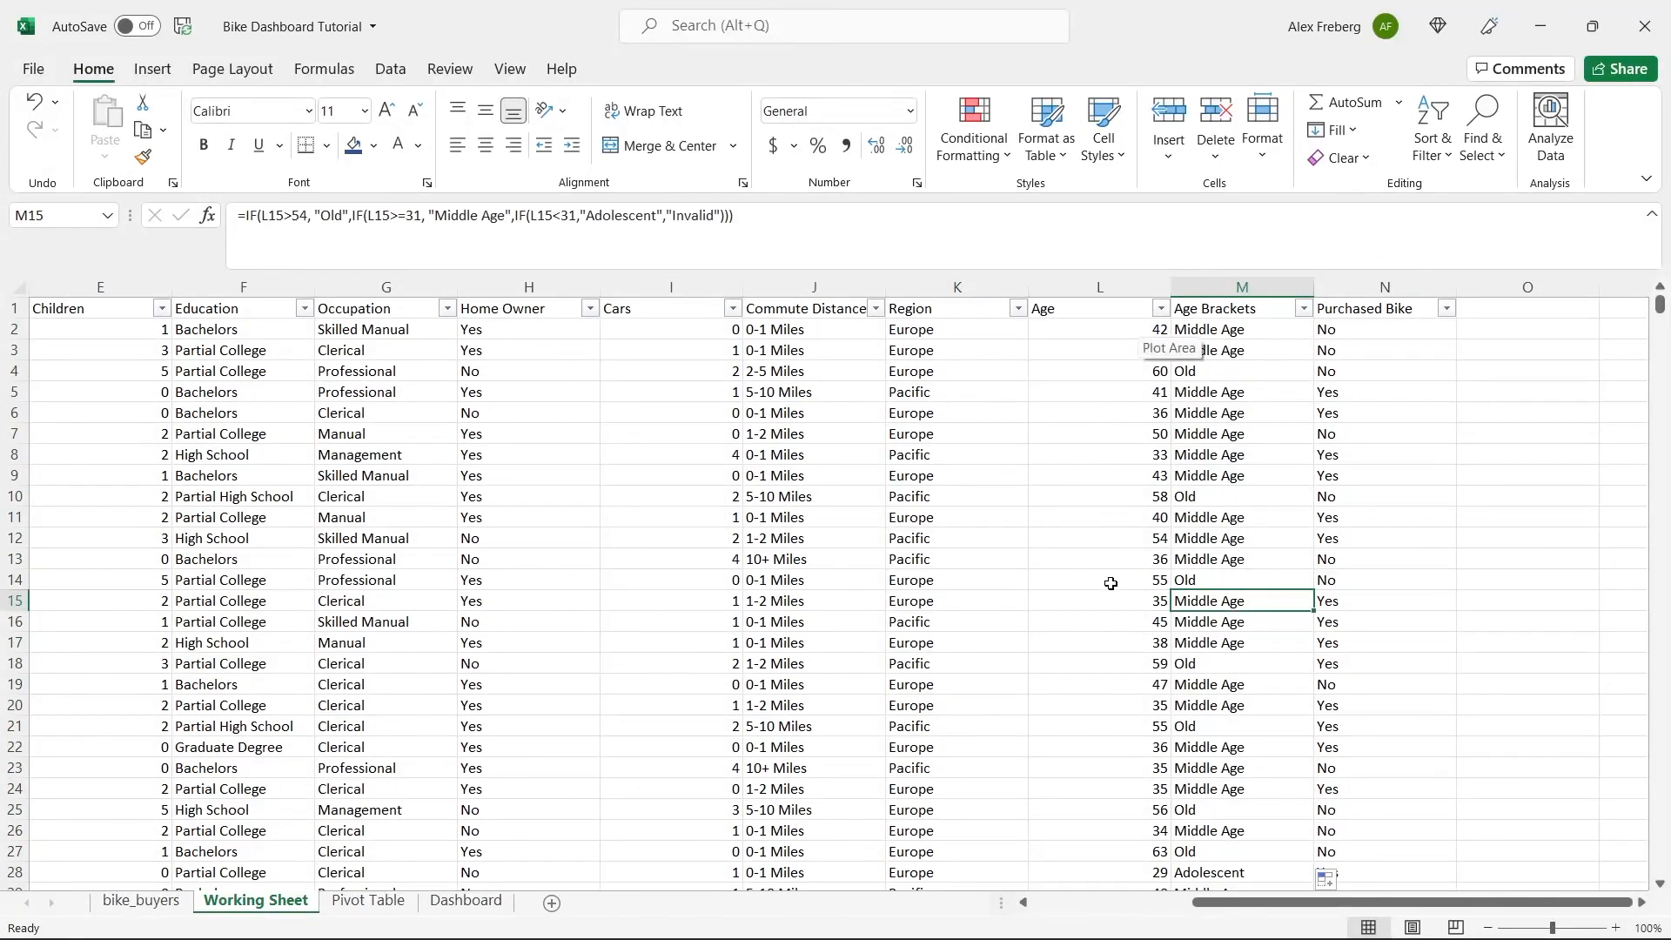
pyautogui.click(1265, 308)
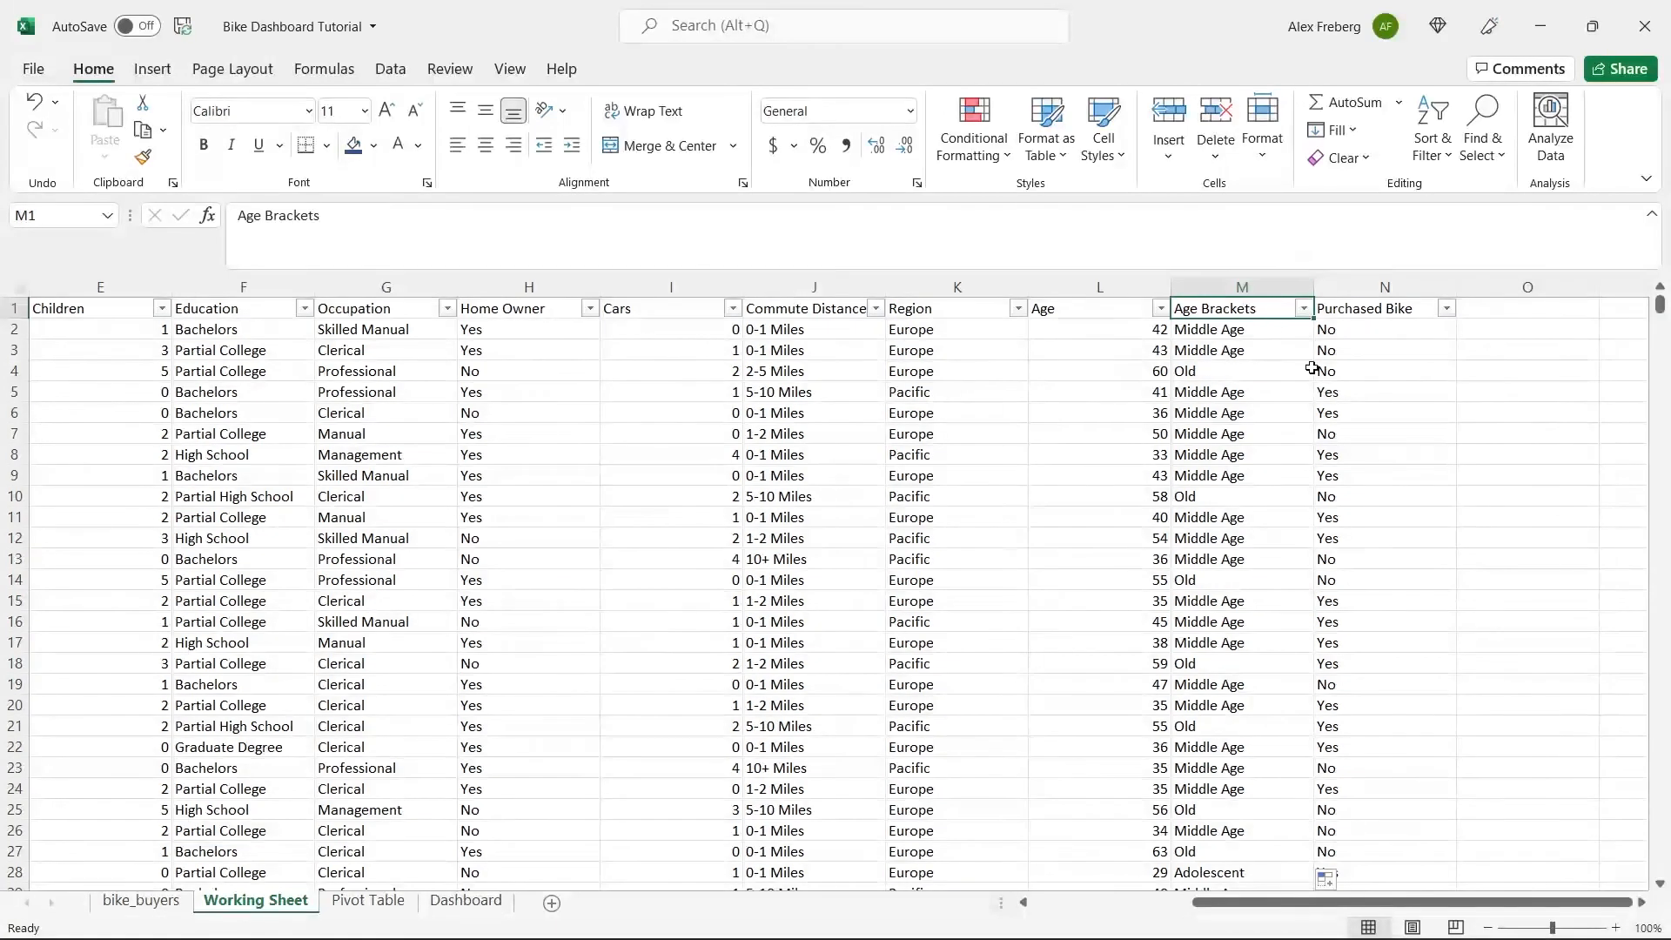
pyautogui.click(1447, 309)
pyautogui.click(1567, 580)
# Replace the garbled column header in B1 with "Marital Status".
pyautogui.moveTo(1369, 909); pyautogui.dragTo(1190, 914)
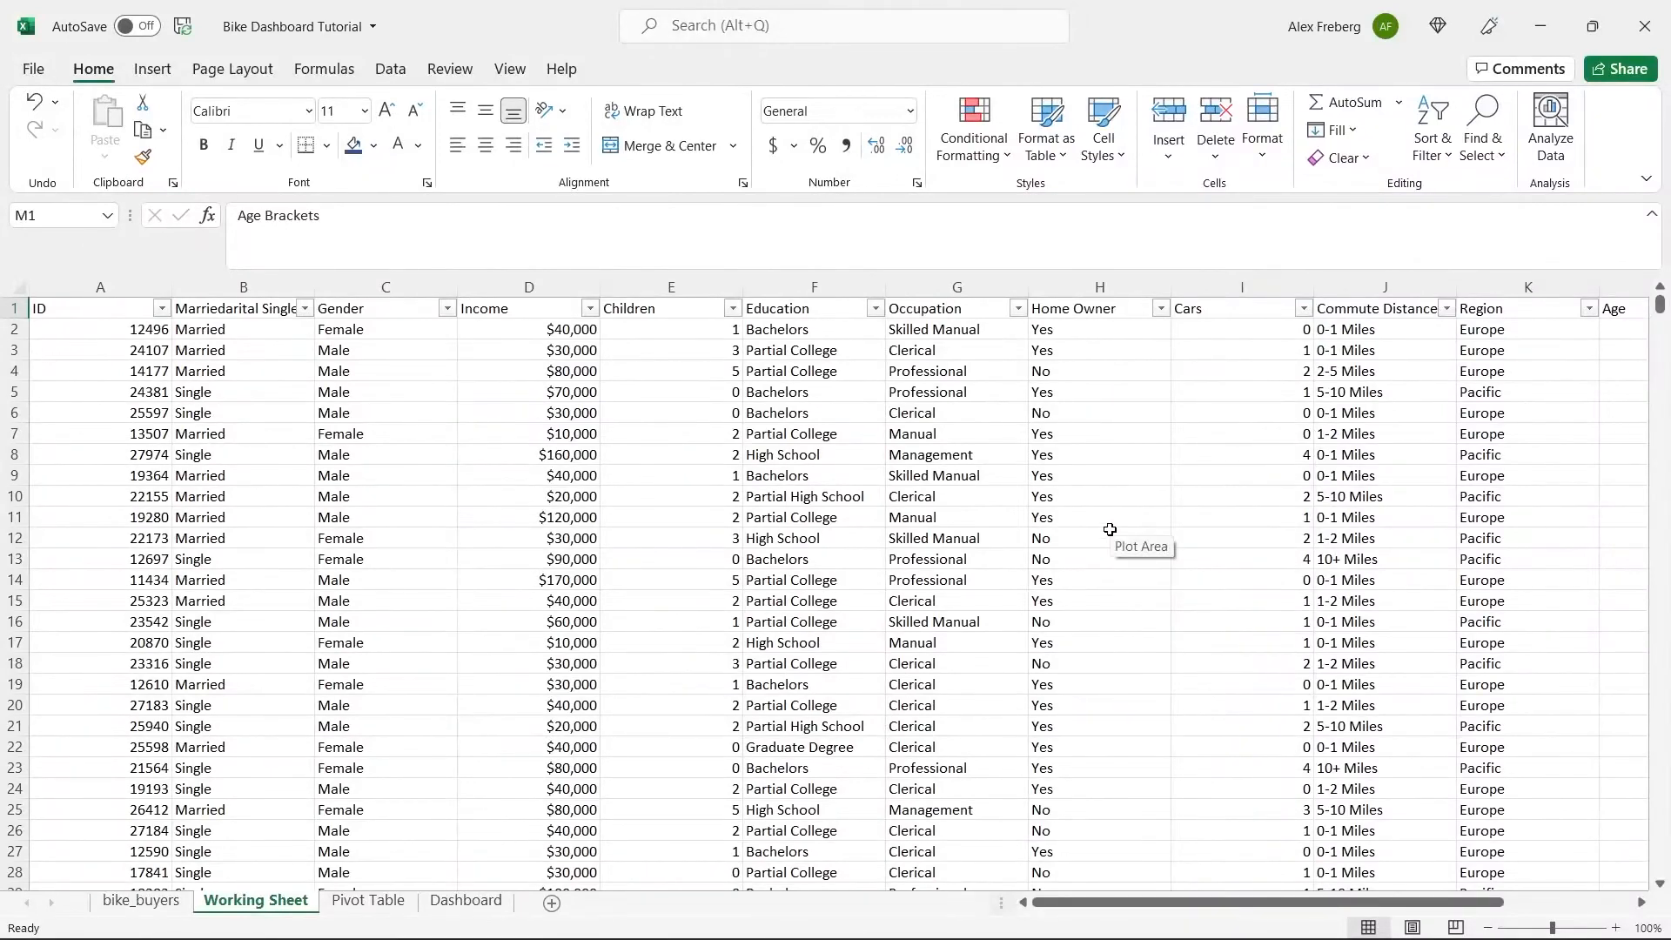
pyautogui.click(259, 309)
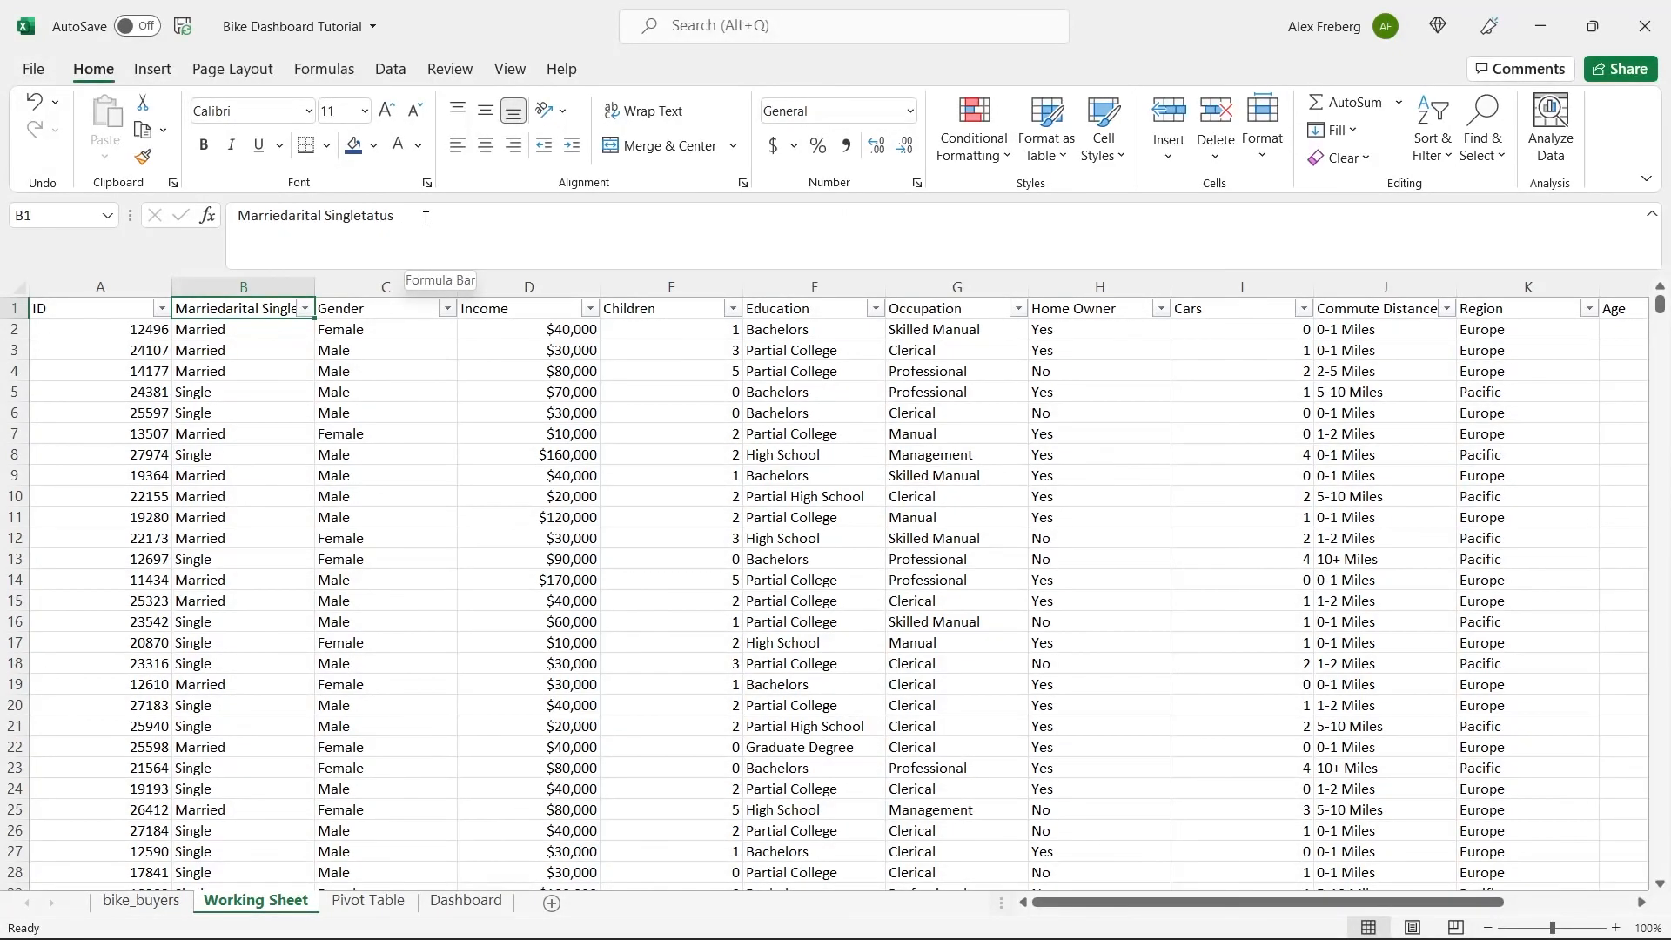
pyautogui.click(425, 219)
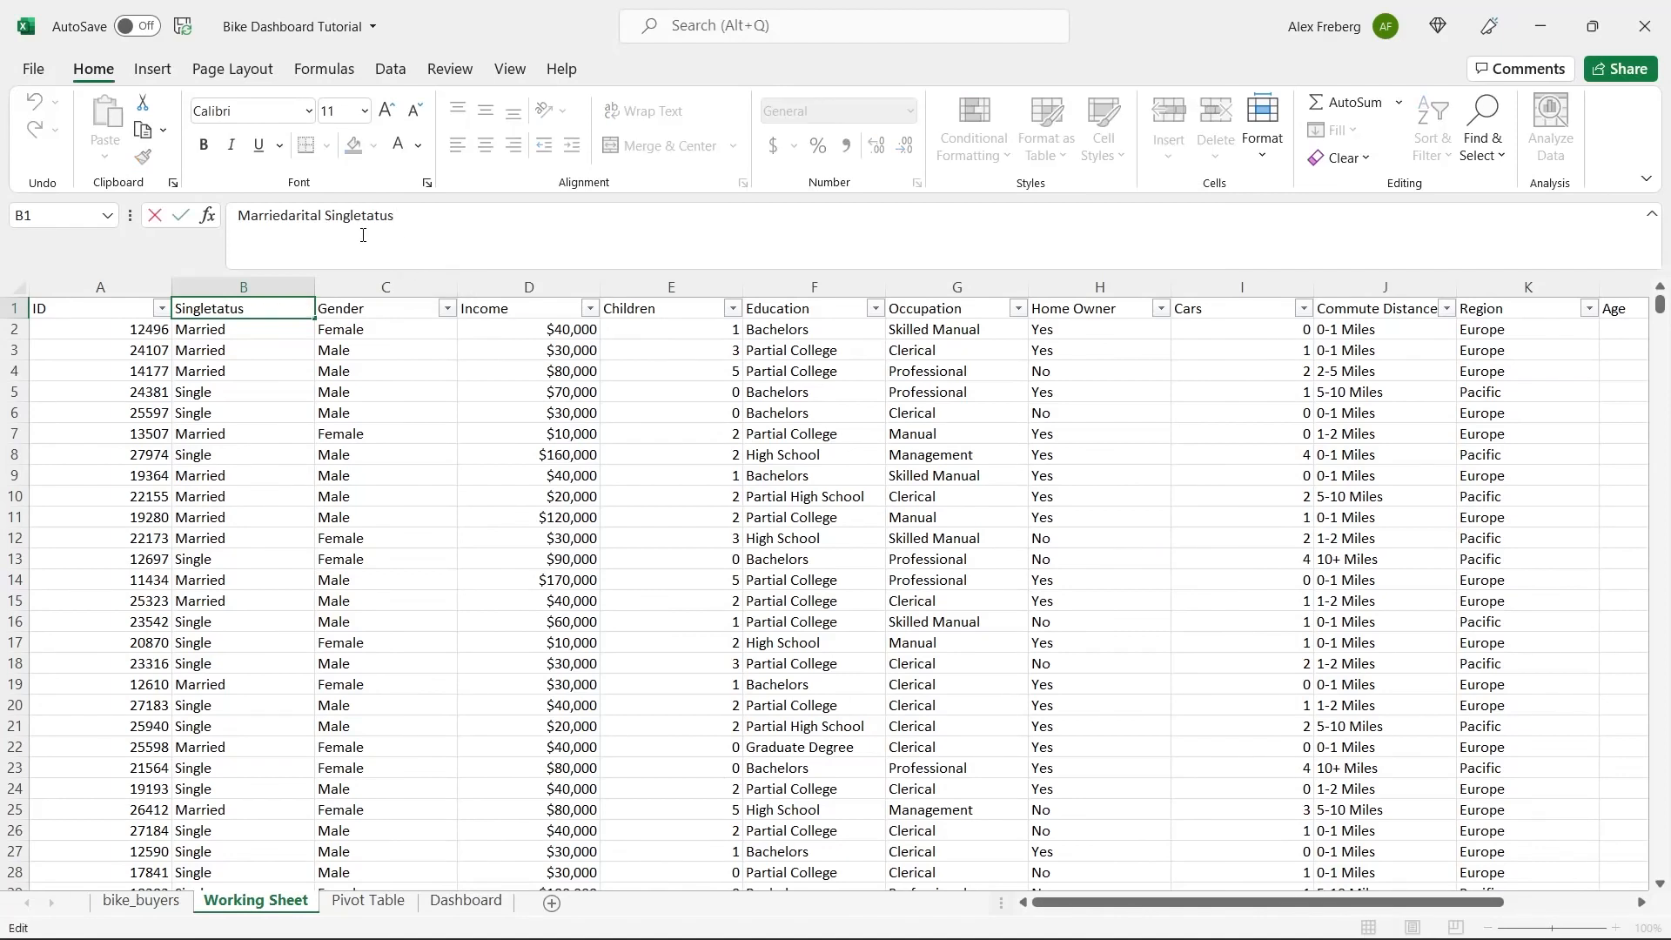
pyautogui.doubleClick(247, 215)
pyautogui.doubleClick(352, 216)
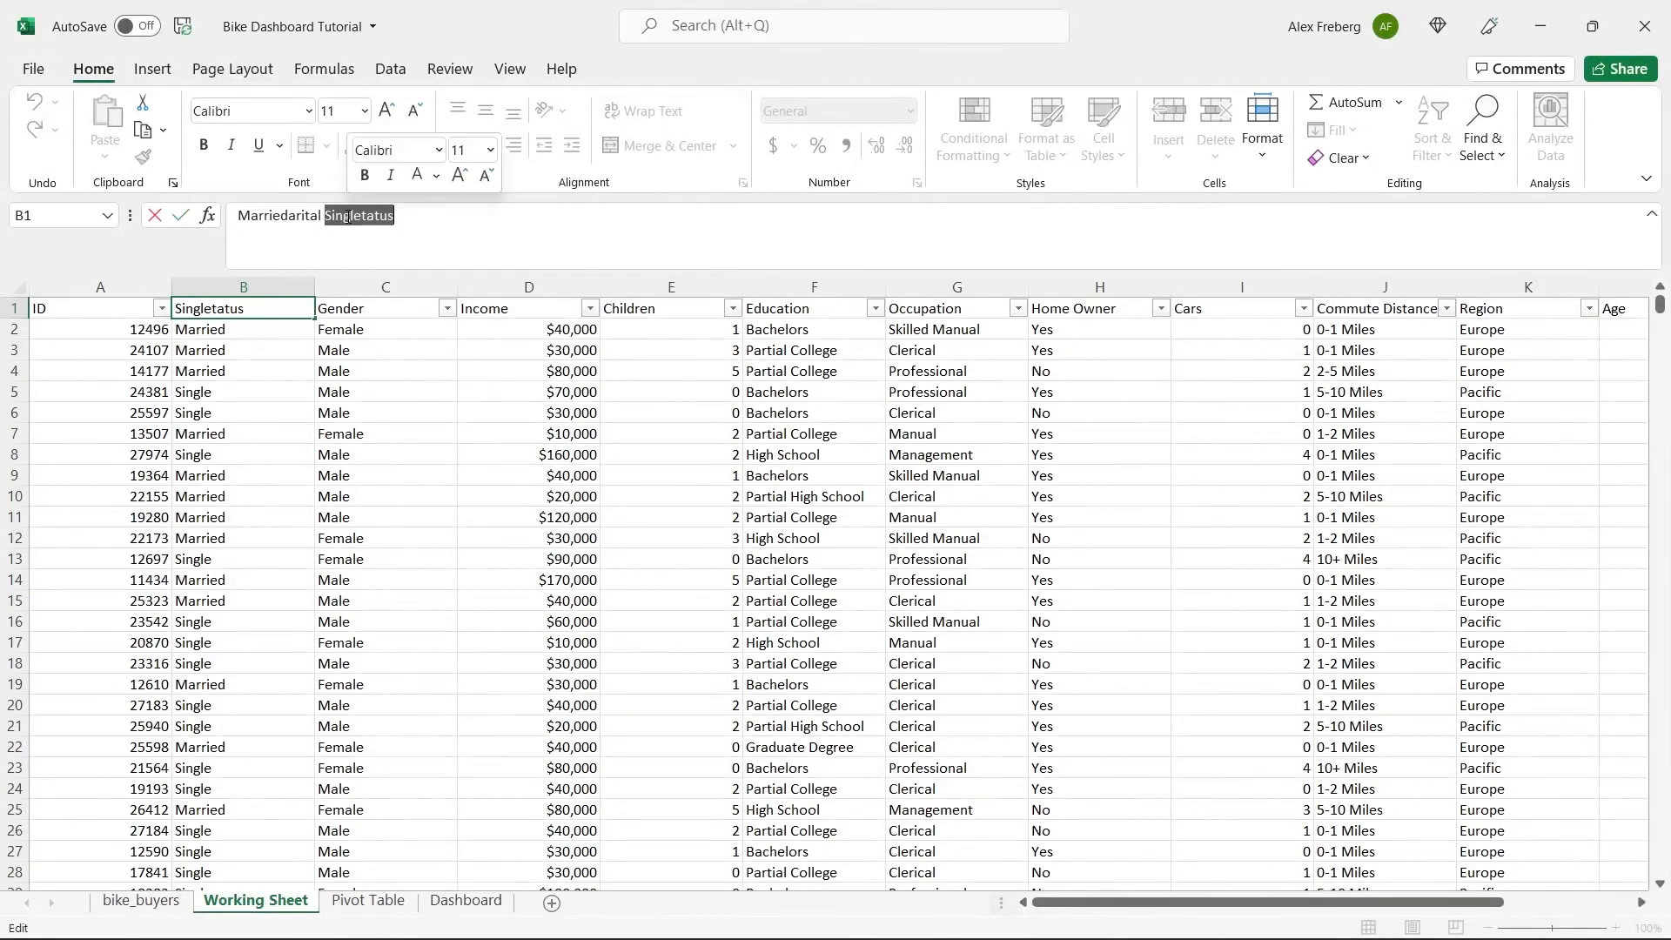
pyautogui.click(422, 223)
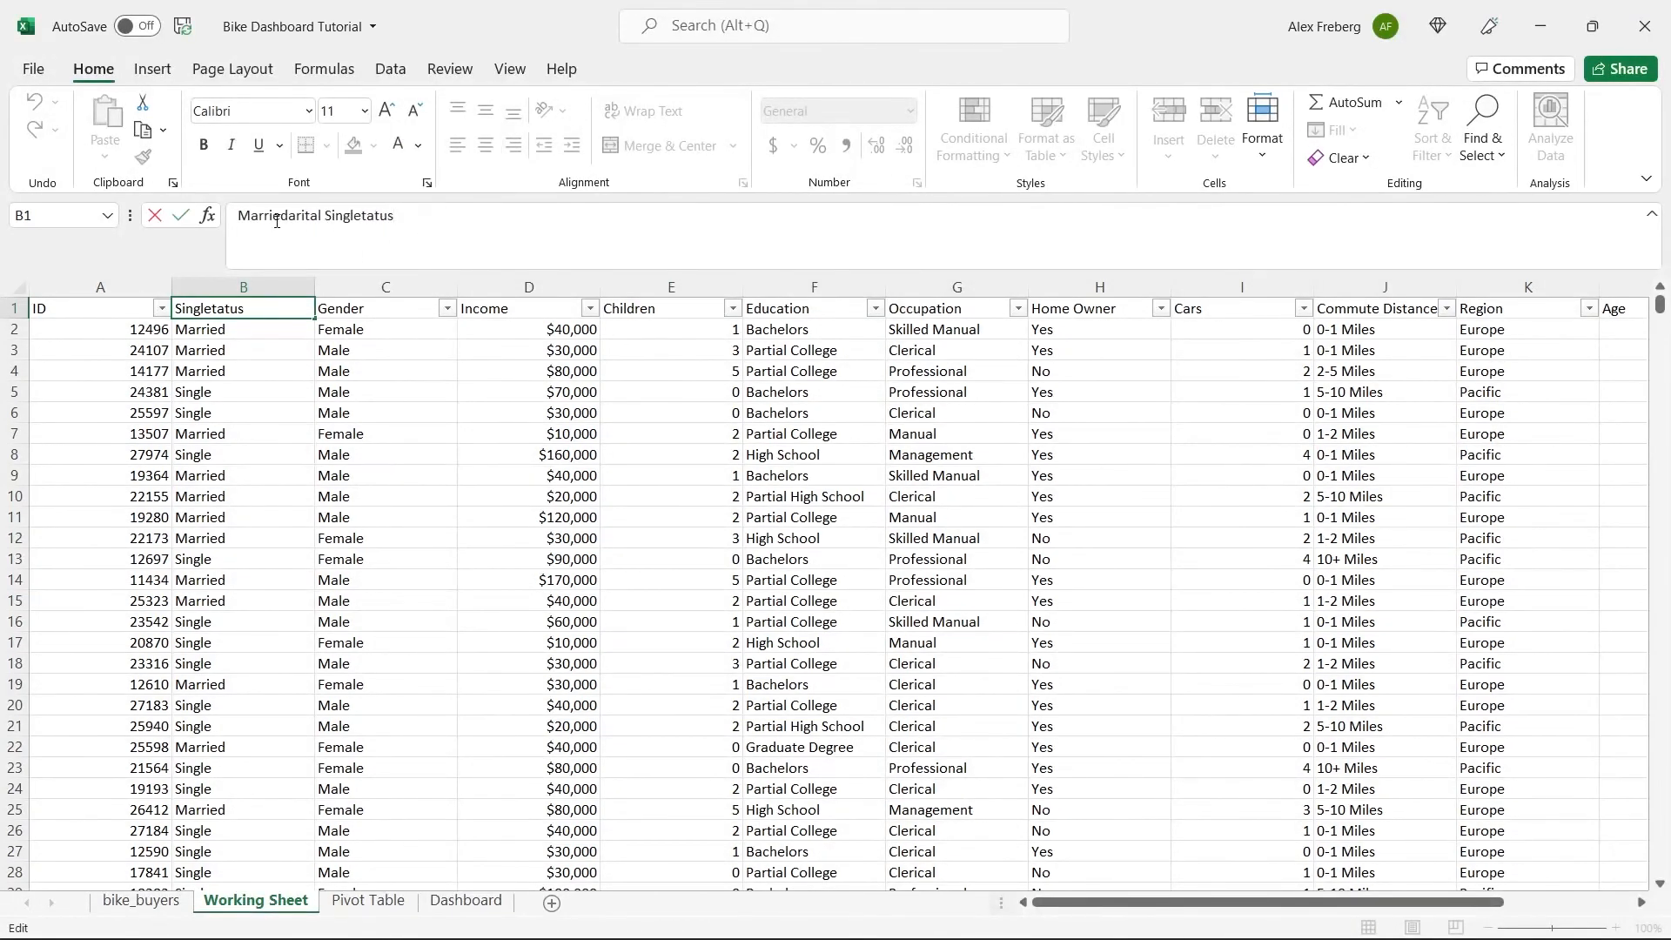
pyautogui.moveTo(289, 214); pyautogui.dragTo(209, 222)
pyautogui.moveTo(331, 216); pyautogui.dragTo(214, 221)
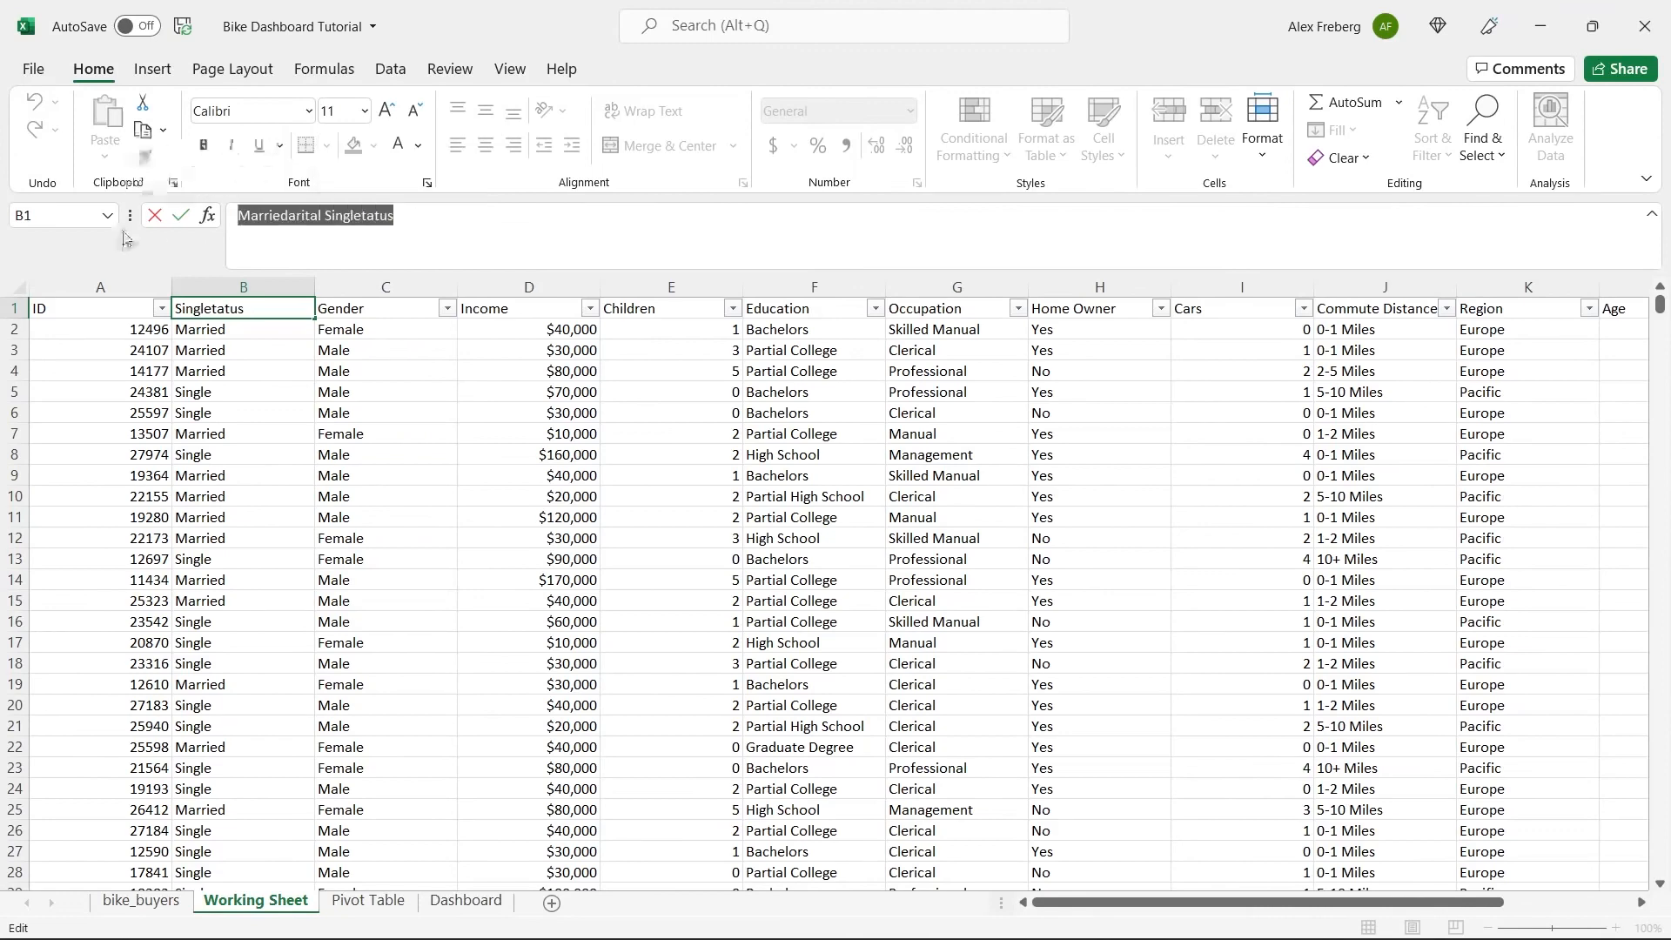
pyautogui.write('Marital Status')
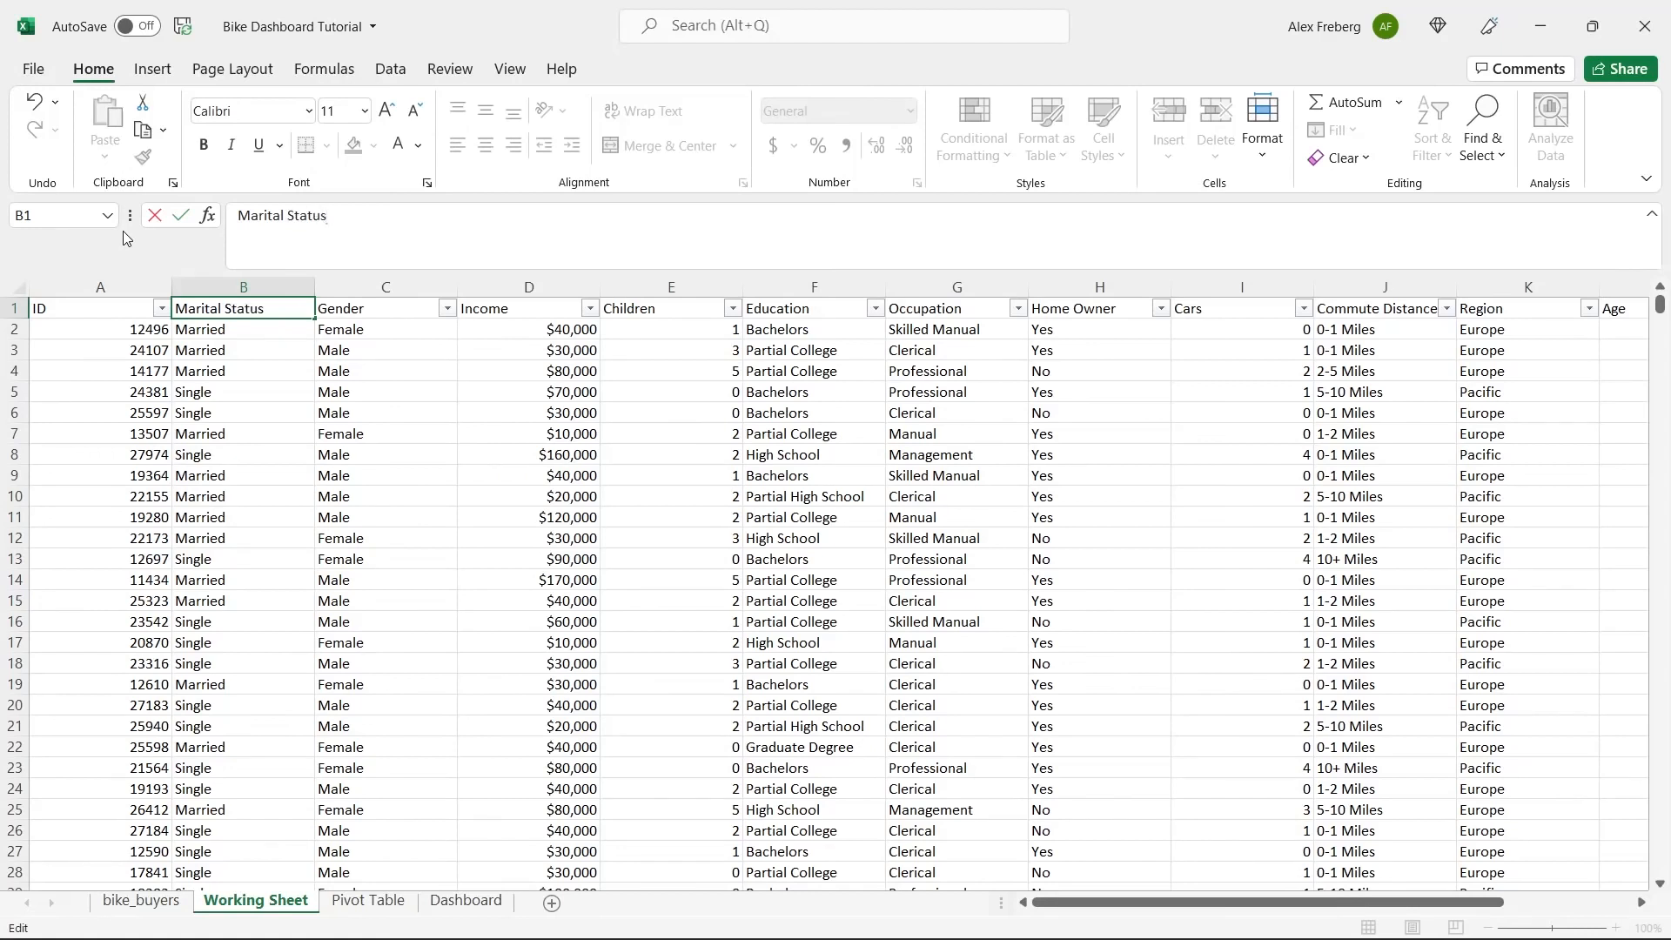
pyautogui.click(216, 346)
pyautogui.click(597, 433)
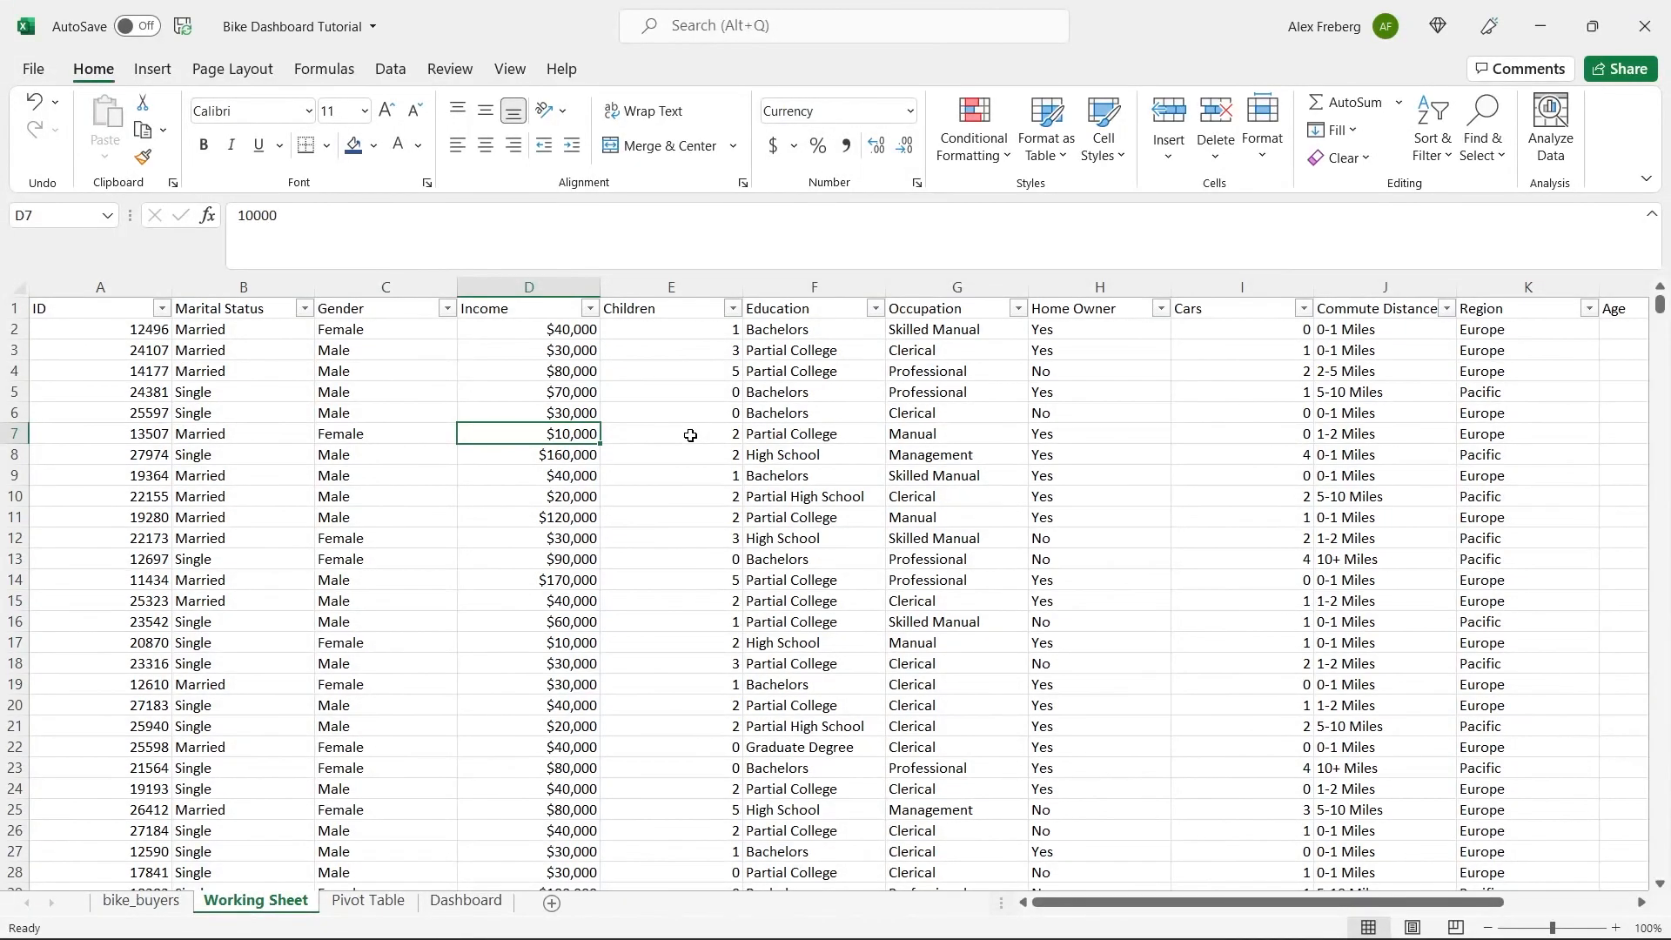
pyautogui.click(690, 435)
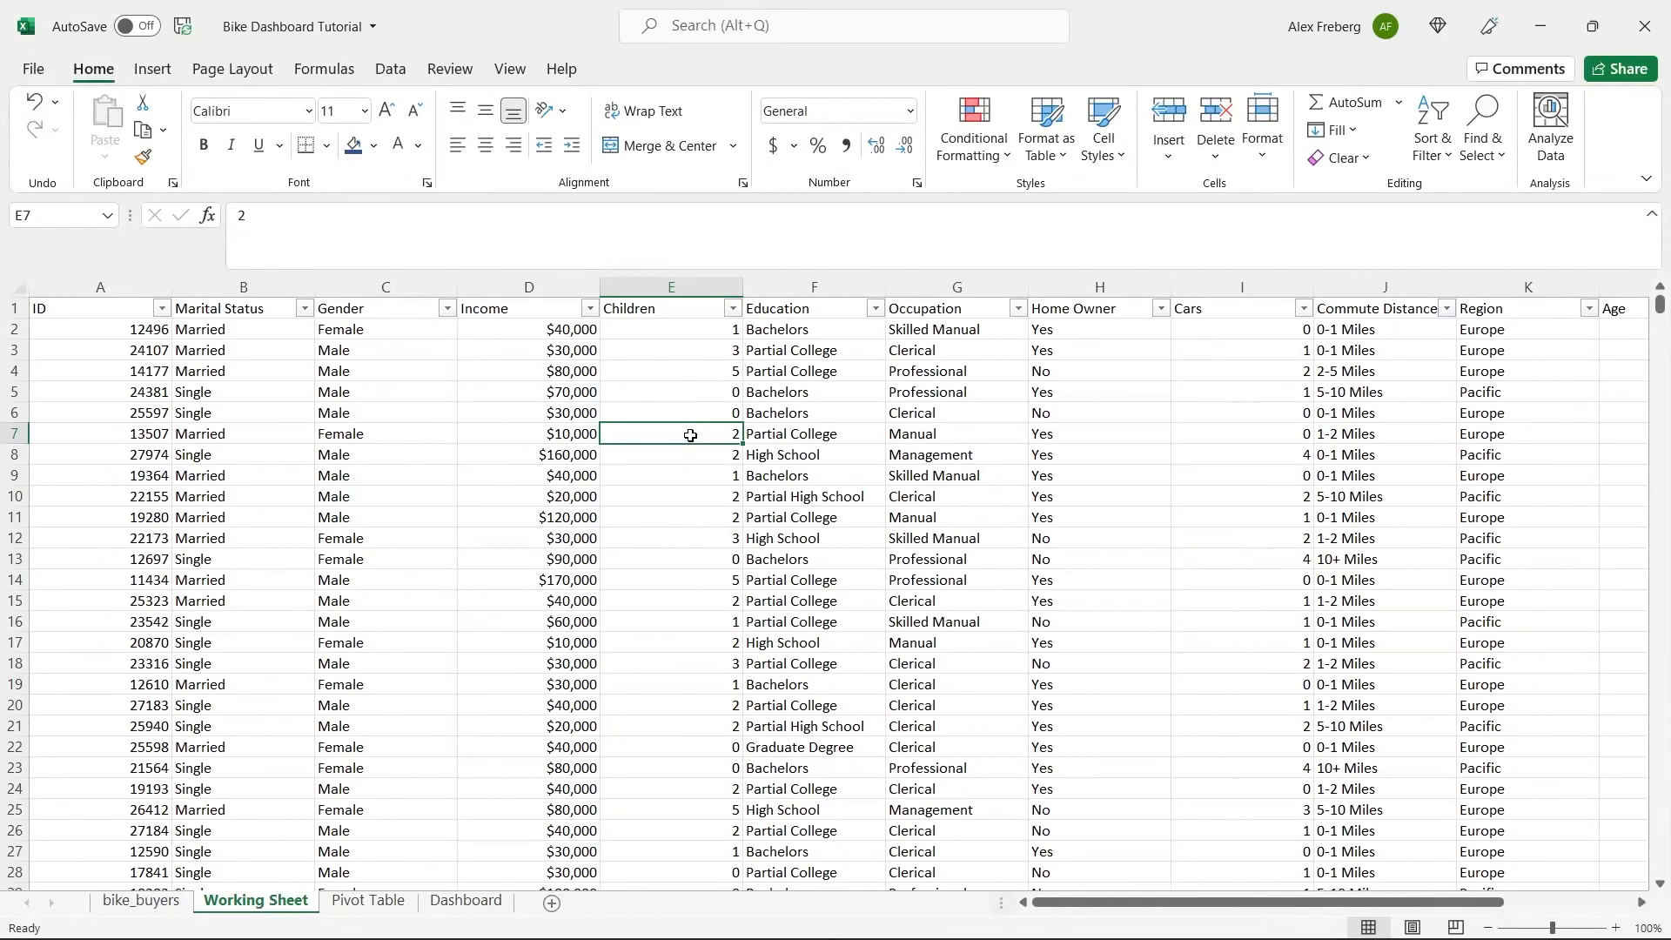
# Look over the raw data in bike_buyers and clear cell A1 on the Pivot Table sheet.
pyautogui.click(142, 901)
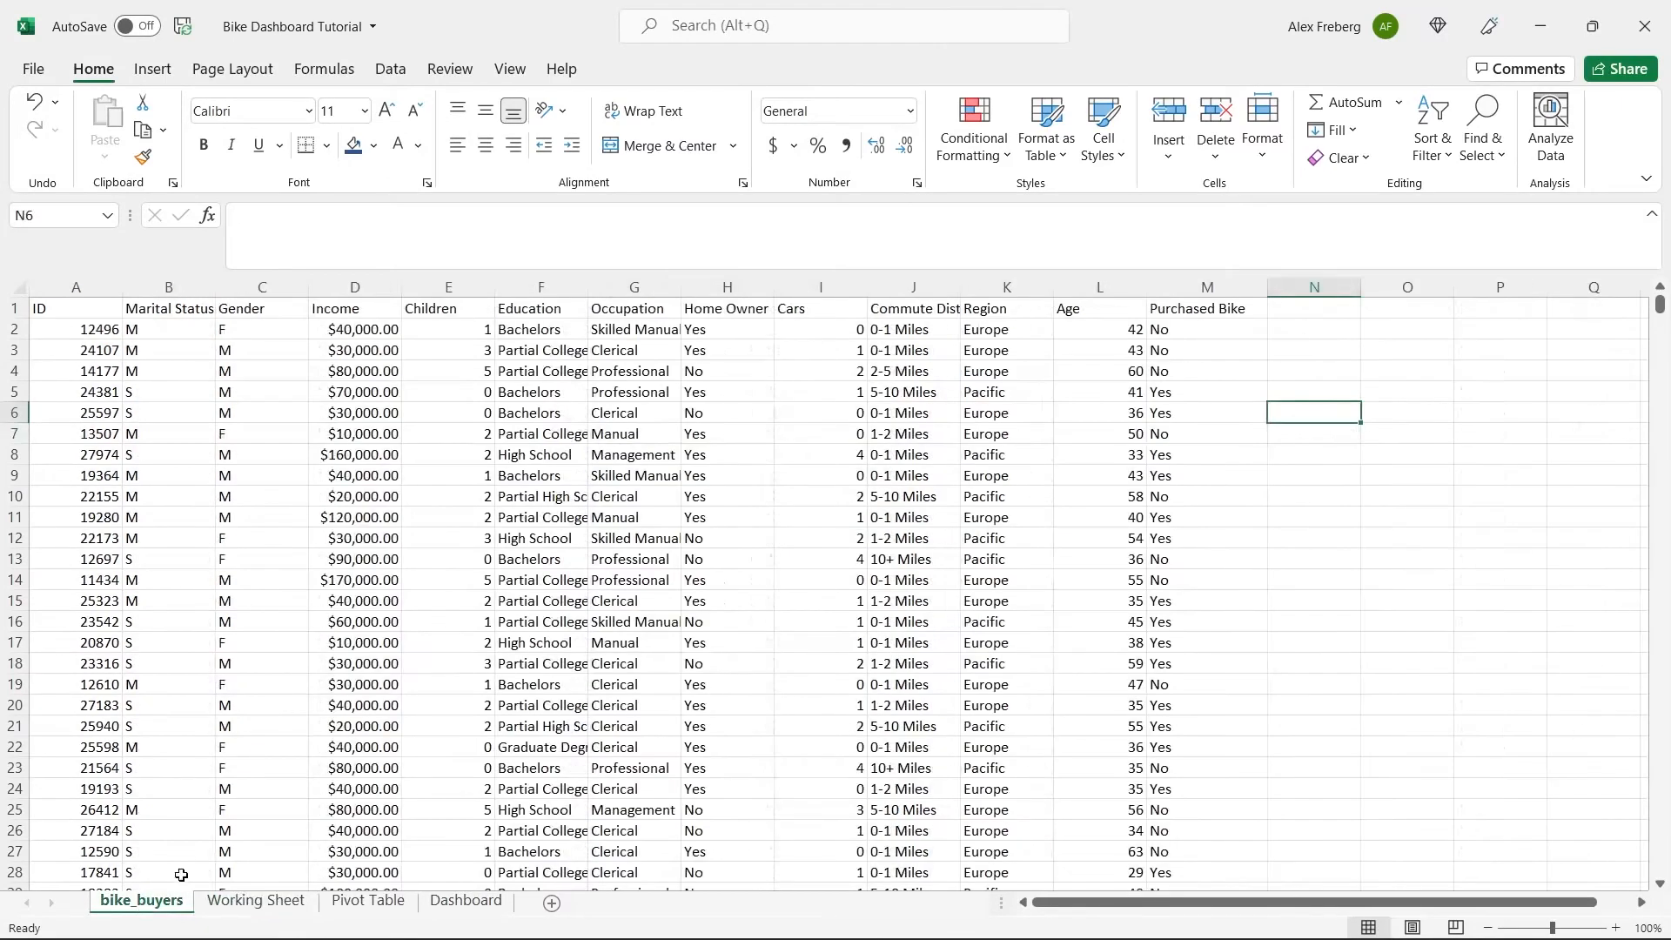
pyautogui.click(244, 905)
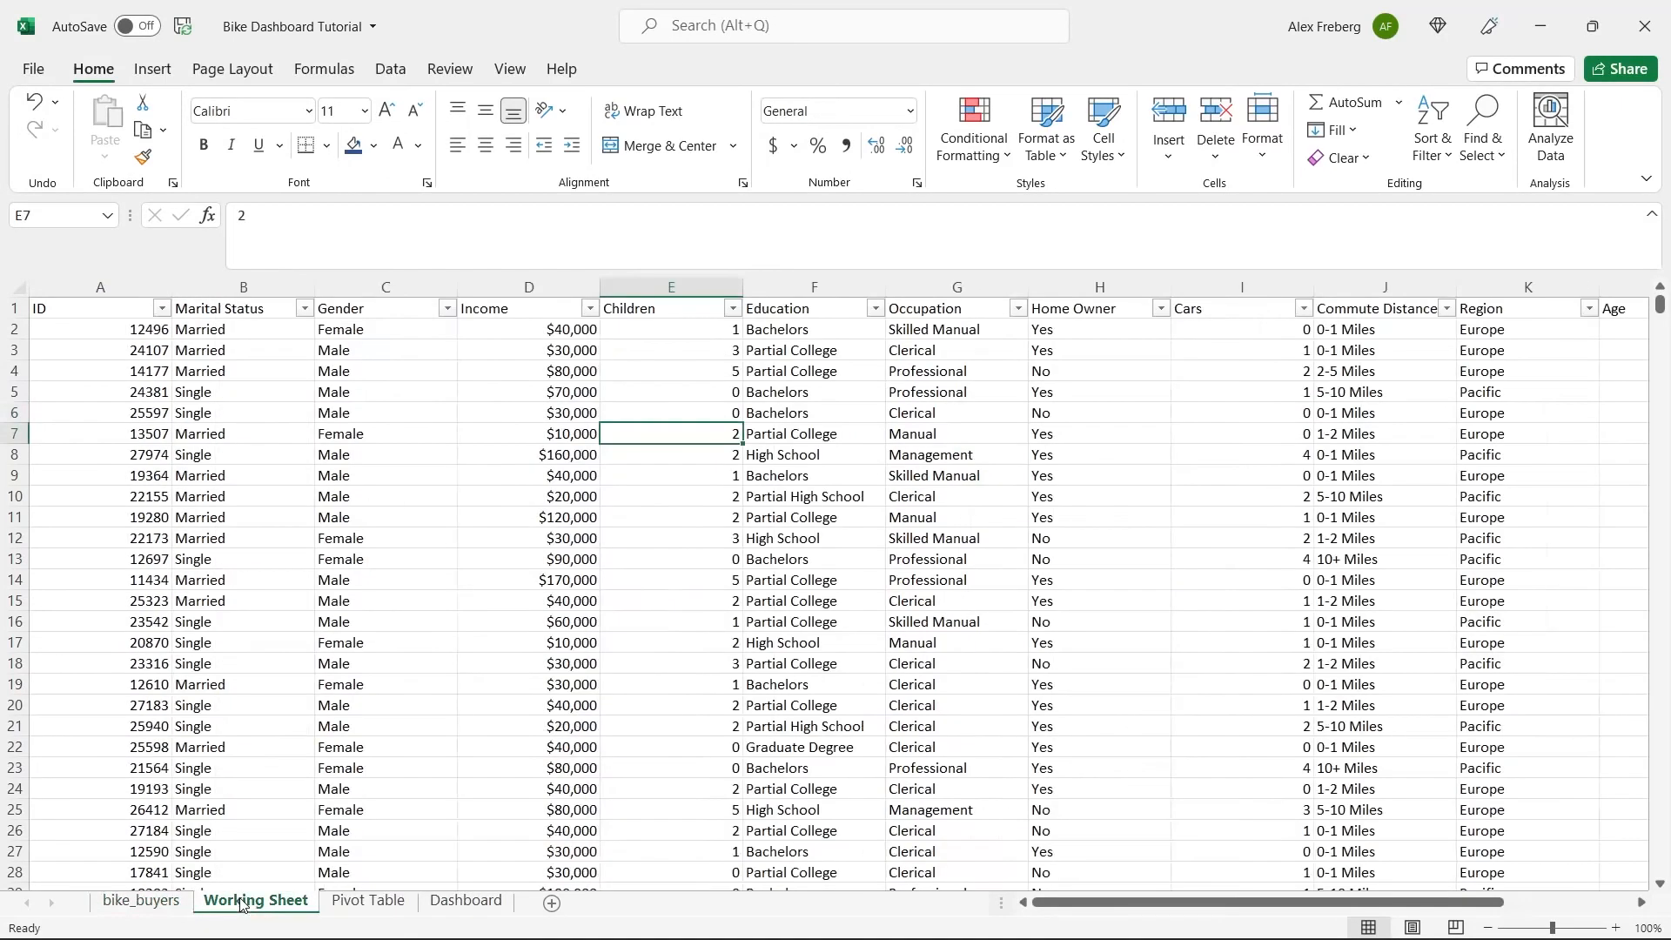
pyautogui.click(372, 903)
pyautogui.click(103, 345)
pyautogui.click(80, 290)
pyautogui.click(73, 306)
pyautogui.press('Delete')
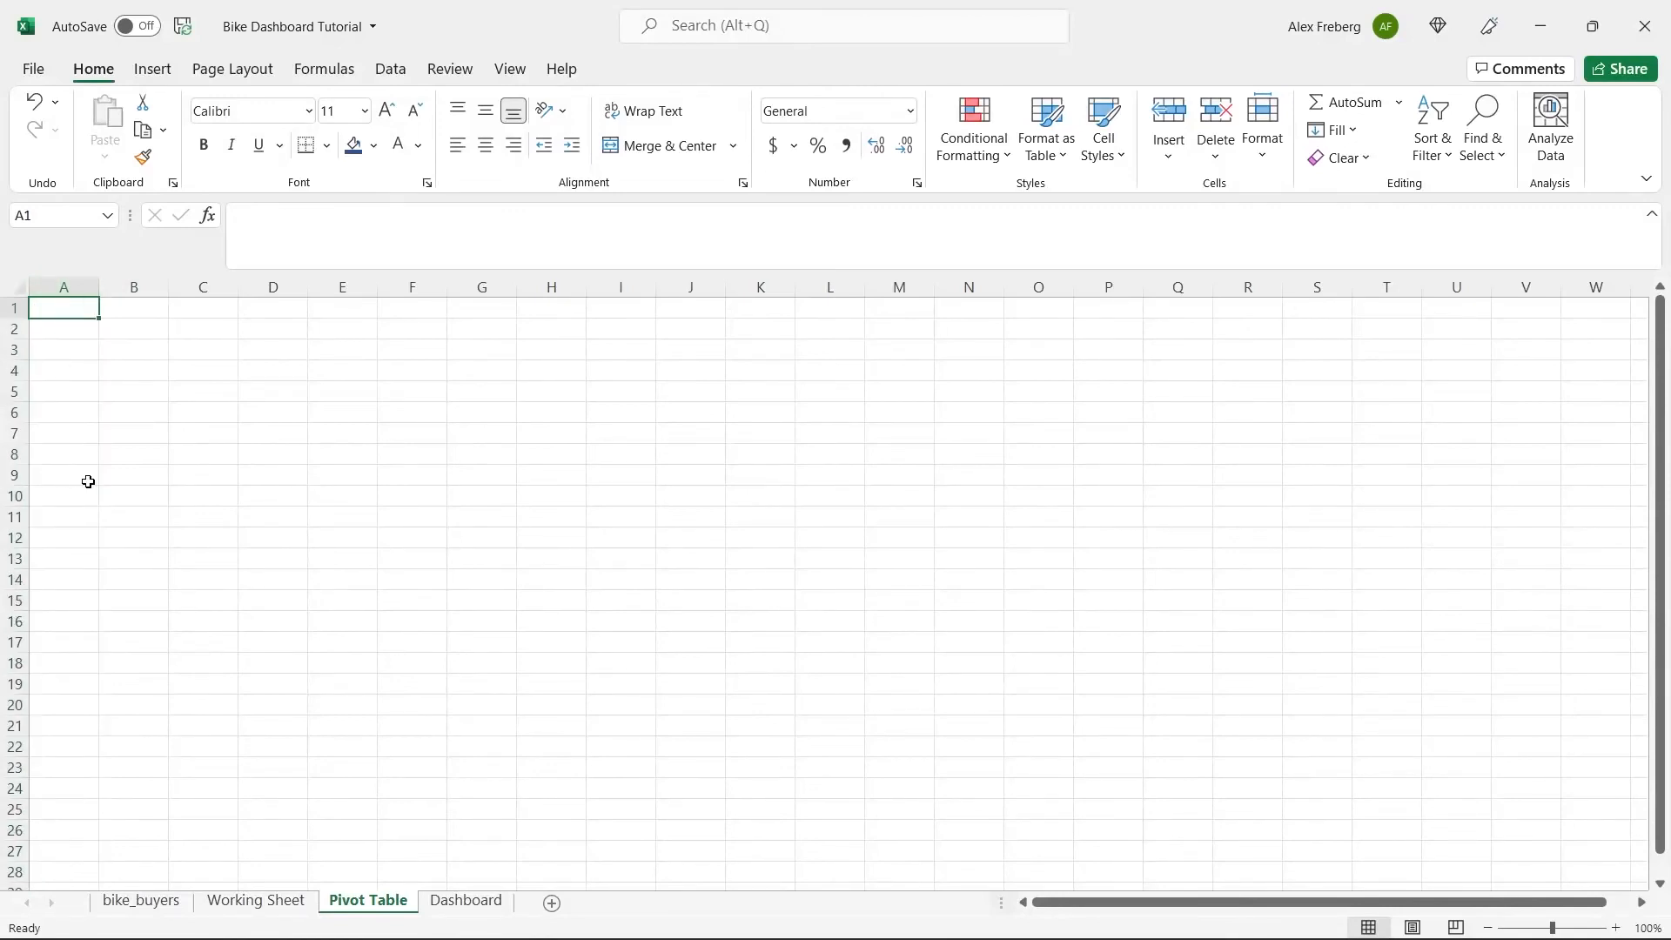
# Insert a PivotTable at A3 of the Pivot Table sheet using 'Working Sheet'!$A$1:$N$1001 as its source range.
pyautogui.click(74, 350)
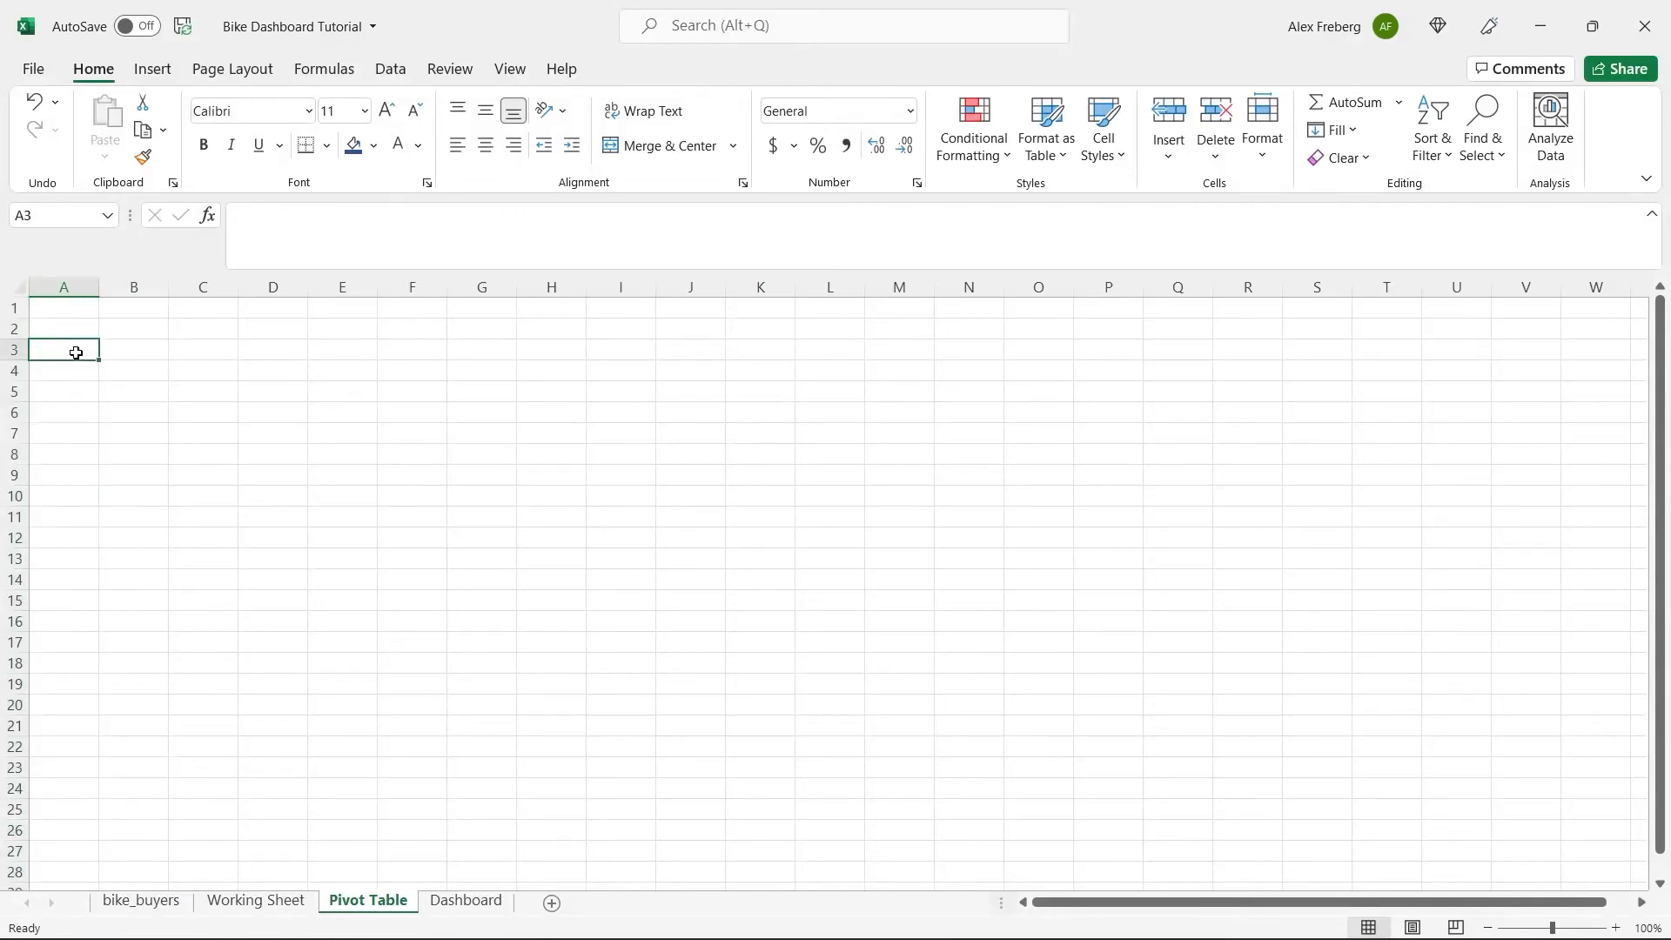
pyautogui.click(153, 68)
pyautogui.click(65, 110)
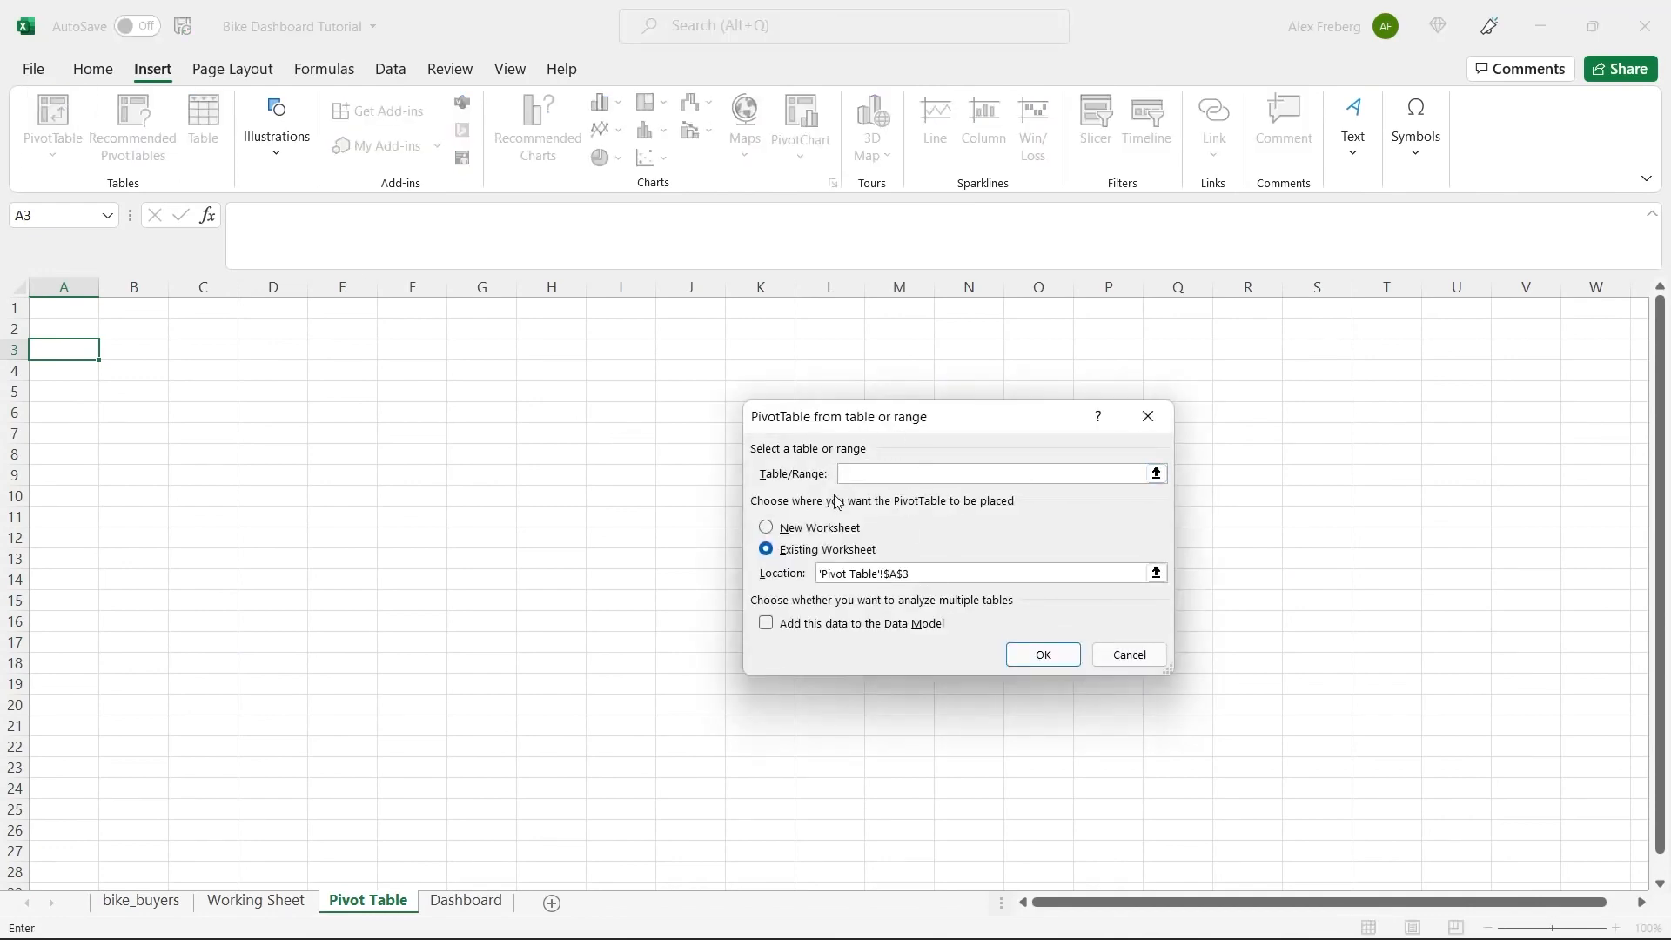
pyautogui.click(261, 901)
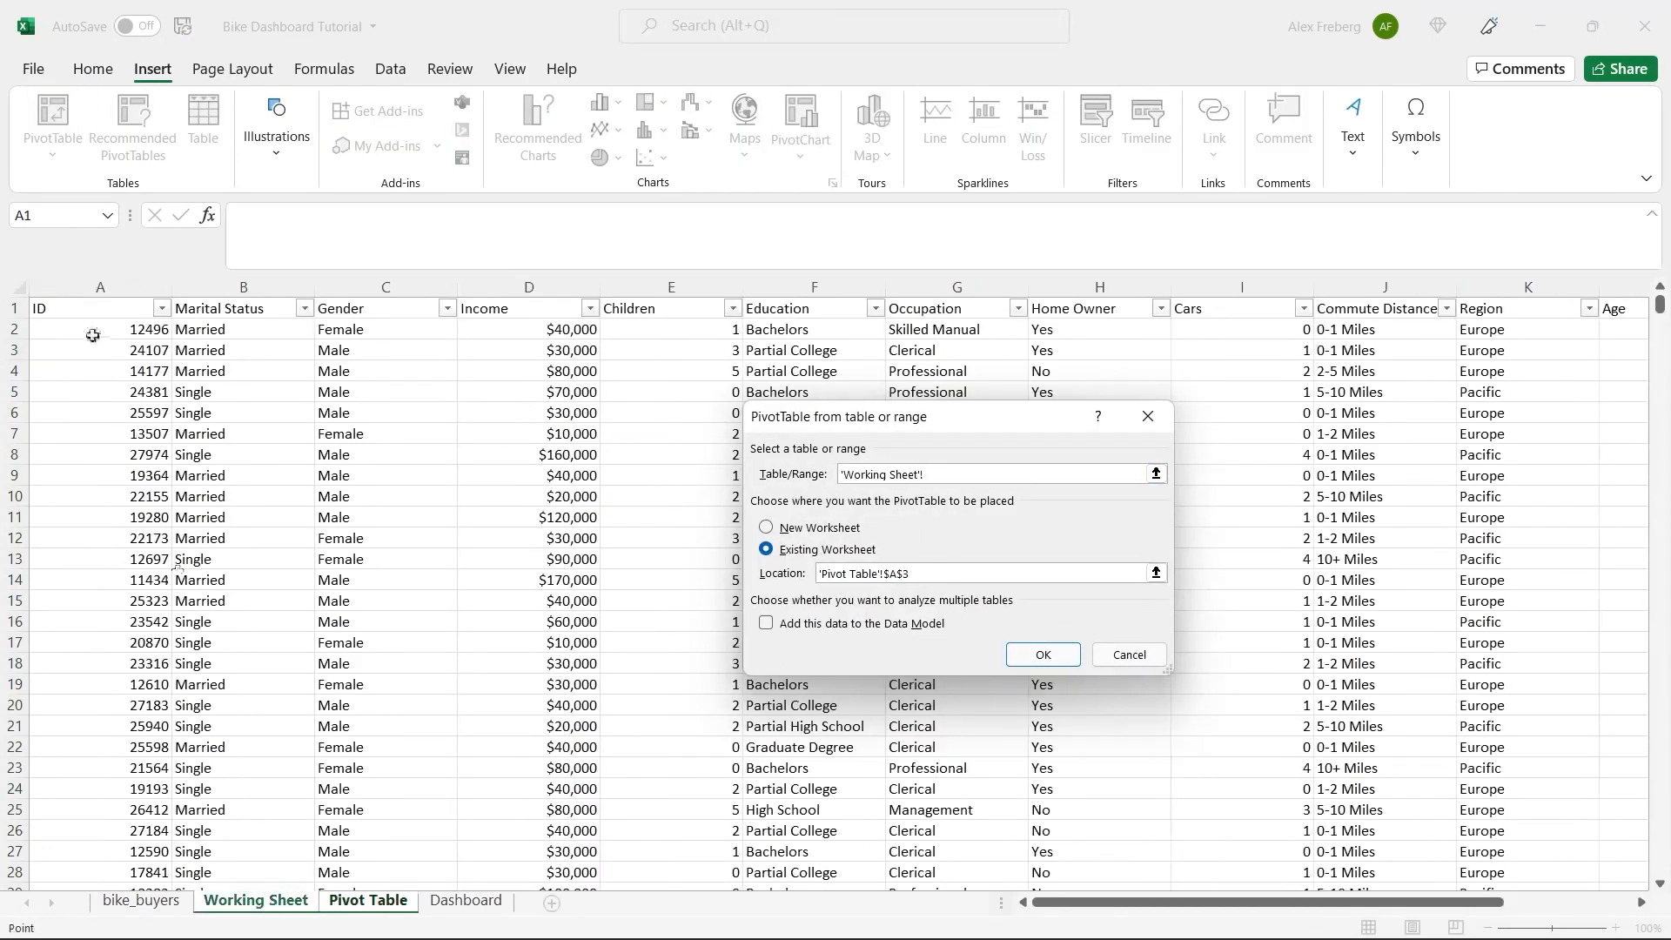
pyautogui.click(56, 311)
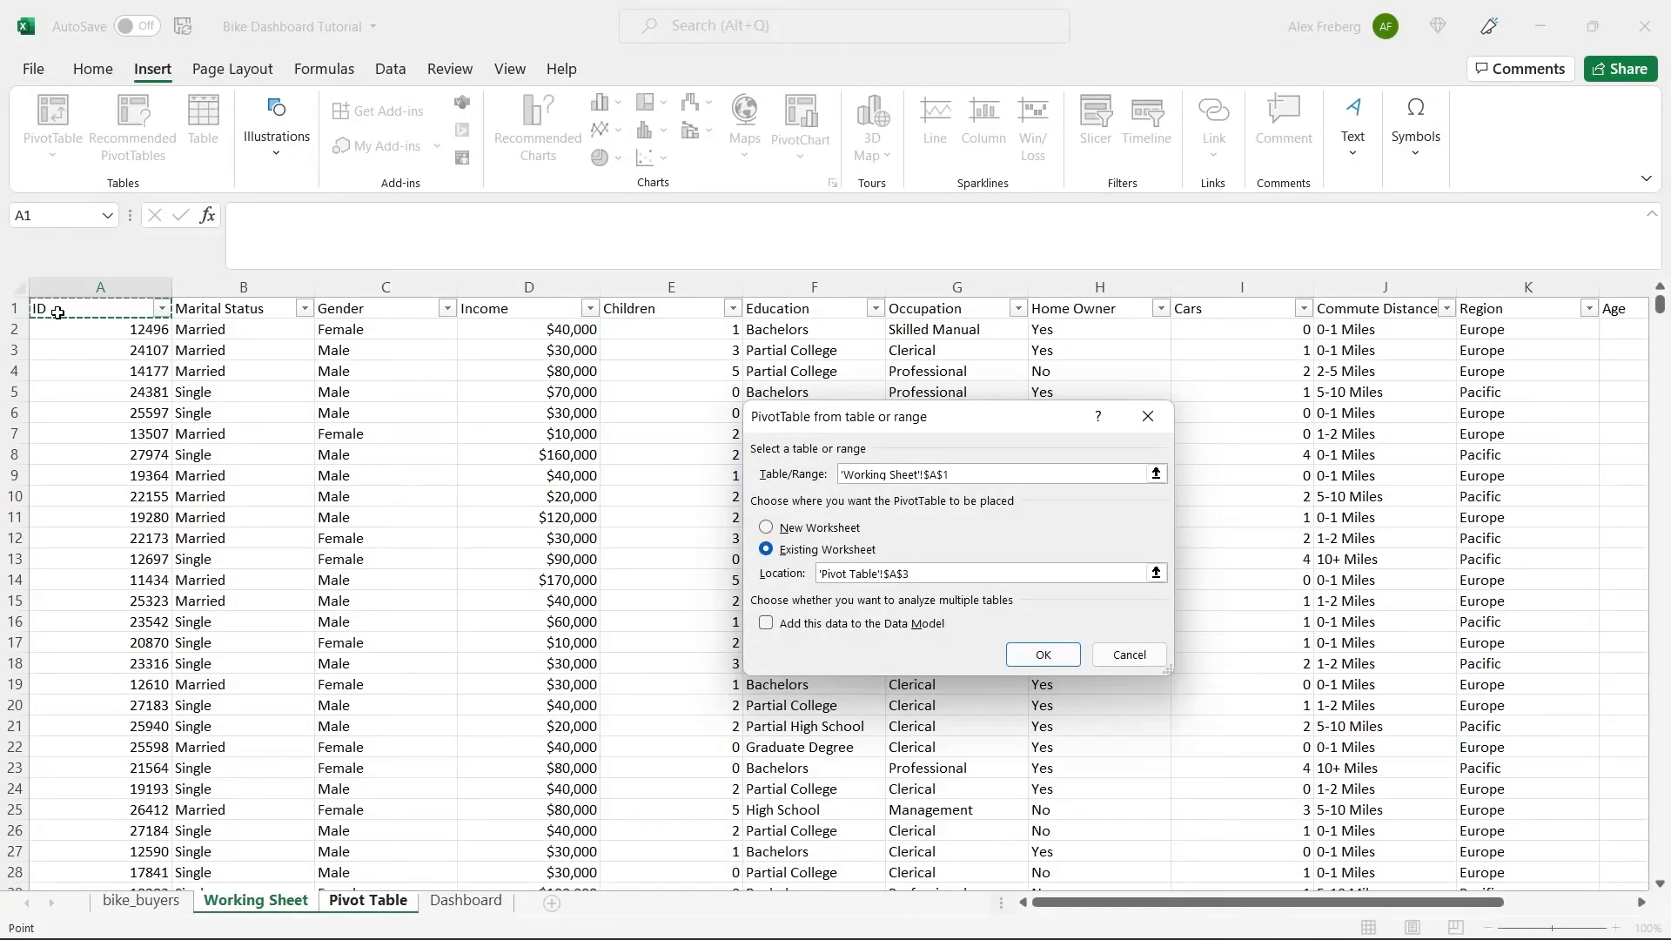
pyautogui.hotkey('ctrl', 'shift', 'Down')
pyautogui.hotkey('ctrl', 'shift', 'Right')
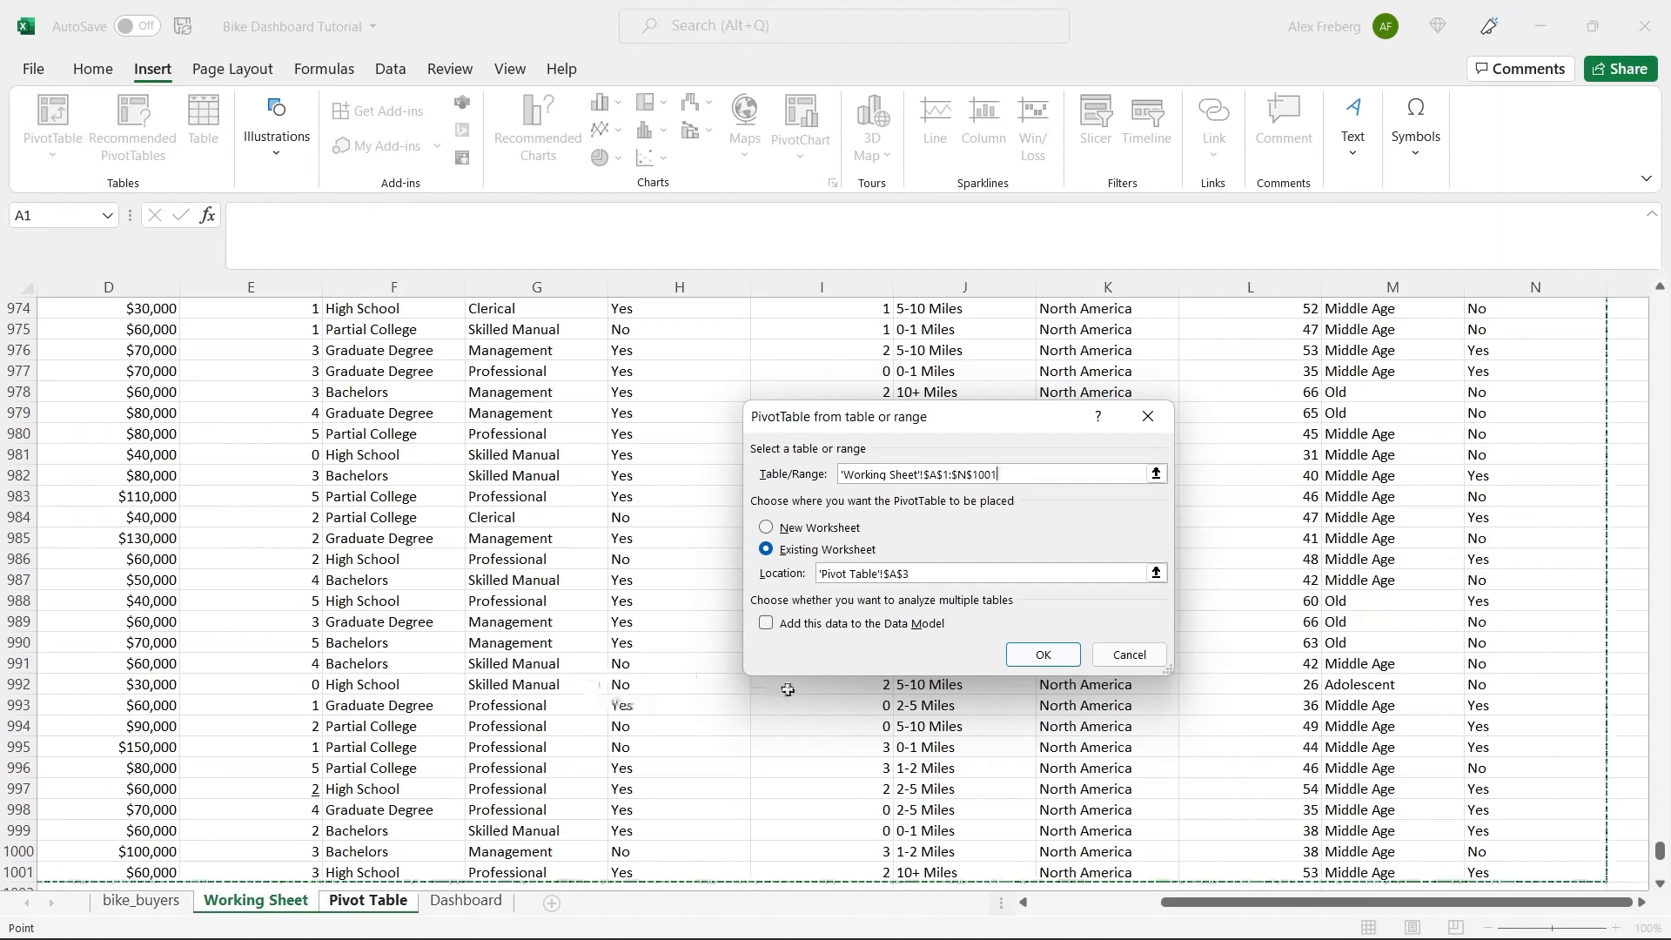
pyautogui.click(1043, 653)
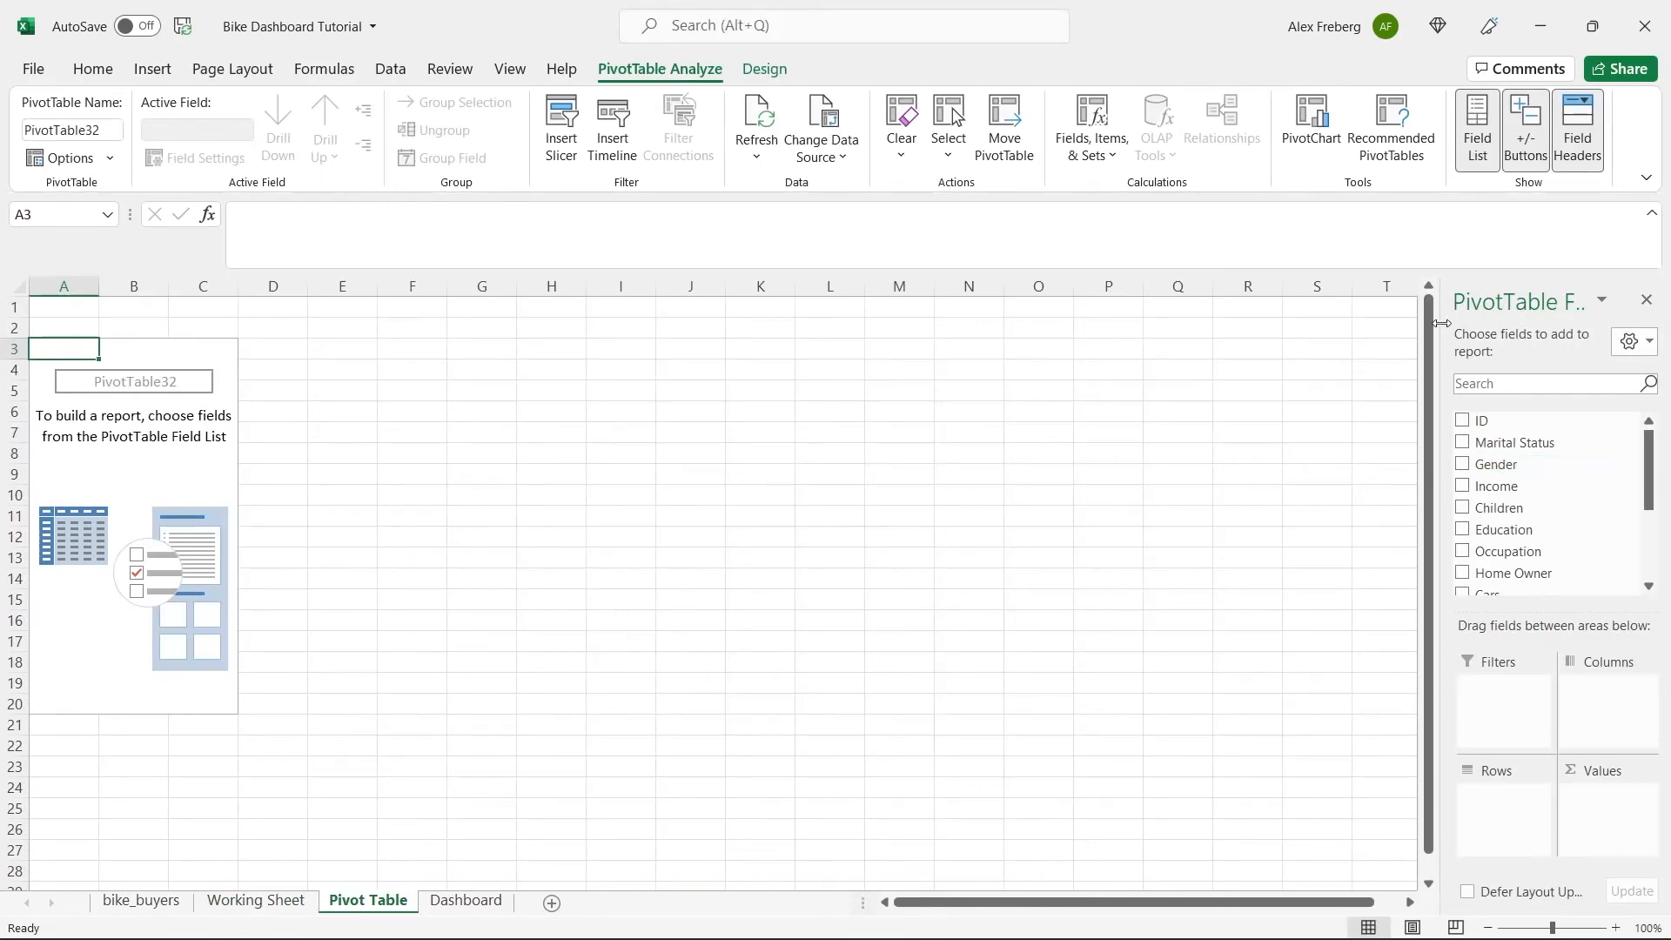
# Add Income to the PivotTable's values and Gender to its rows.
pyautogui.moveTo(1437, 324); pyautogui.dragTo(1281, 325)
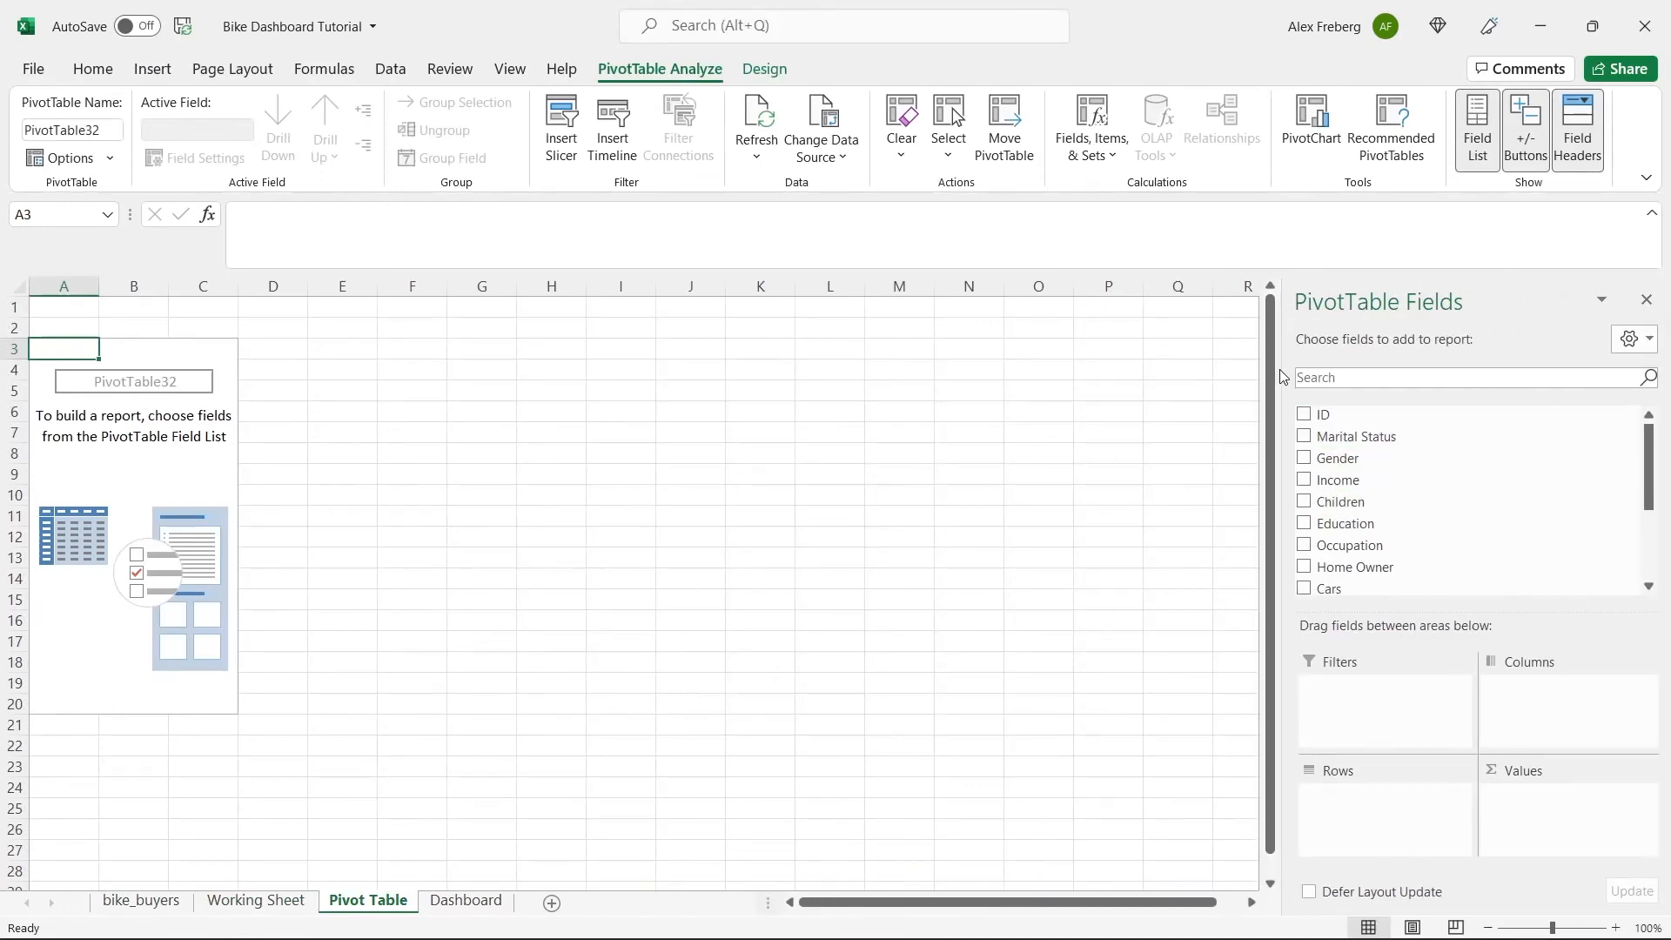
pyautogui.moveTo(1282, 368); pyautogui.dragTo(1407, 355)
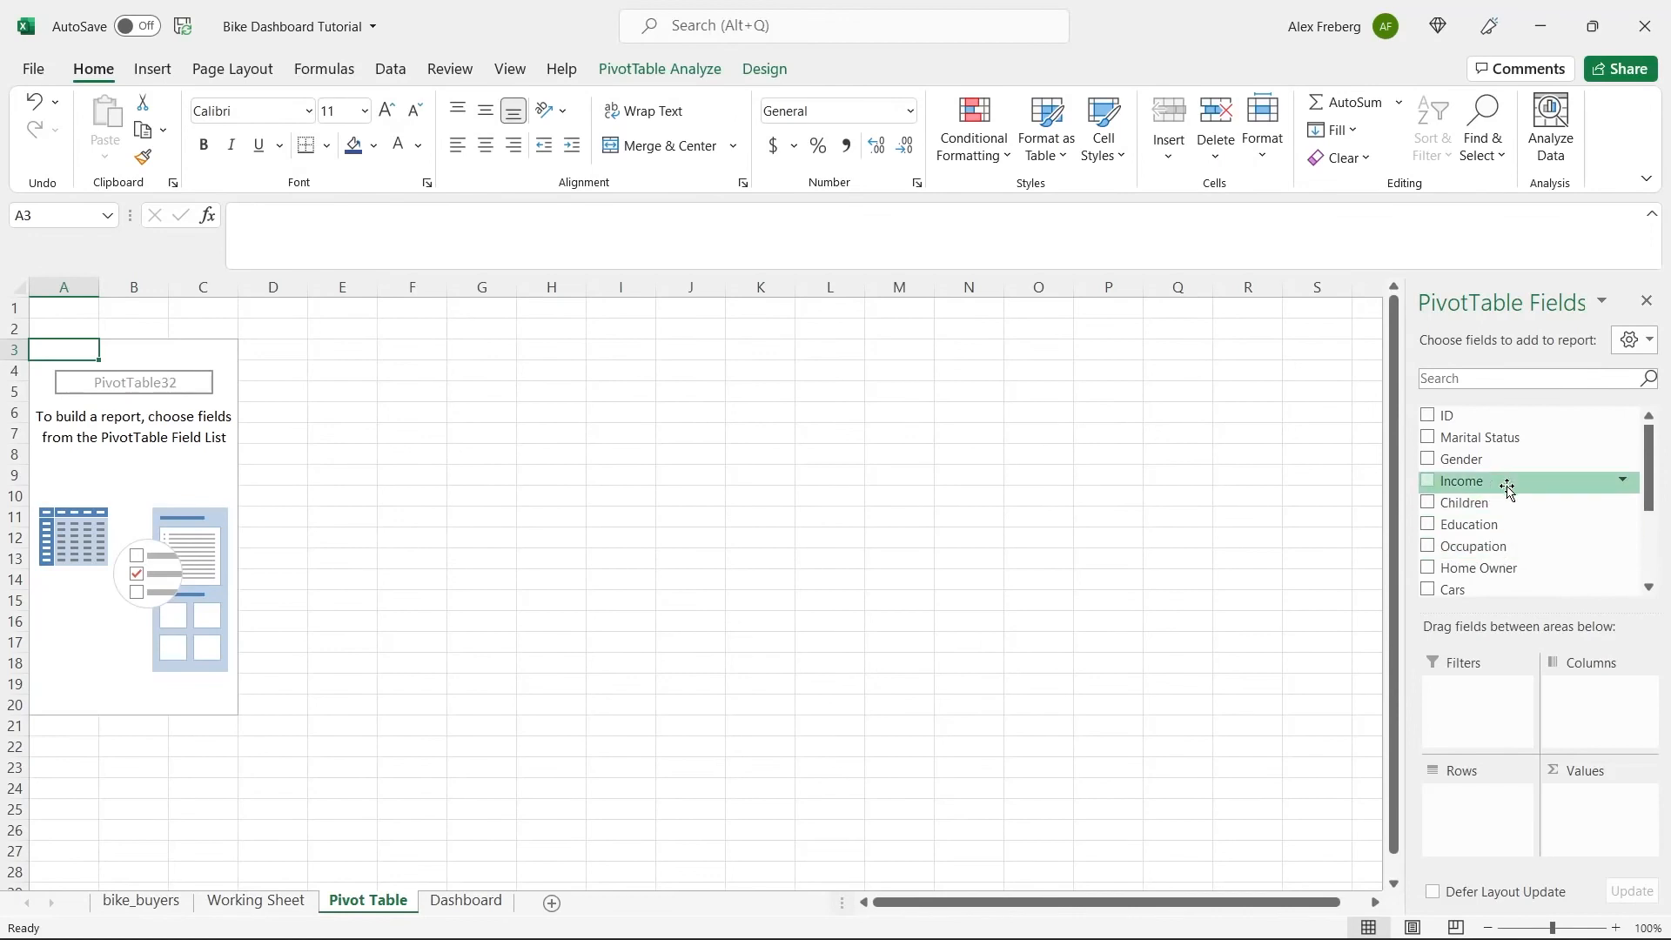
pyautogui.moveTo(1506, 487); pyautogui.dragTo(1591, 804)
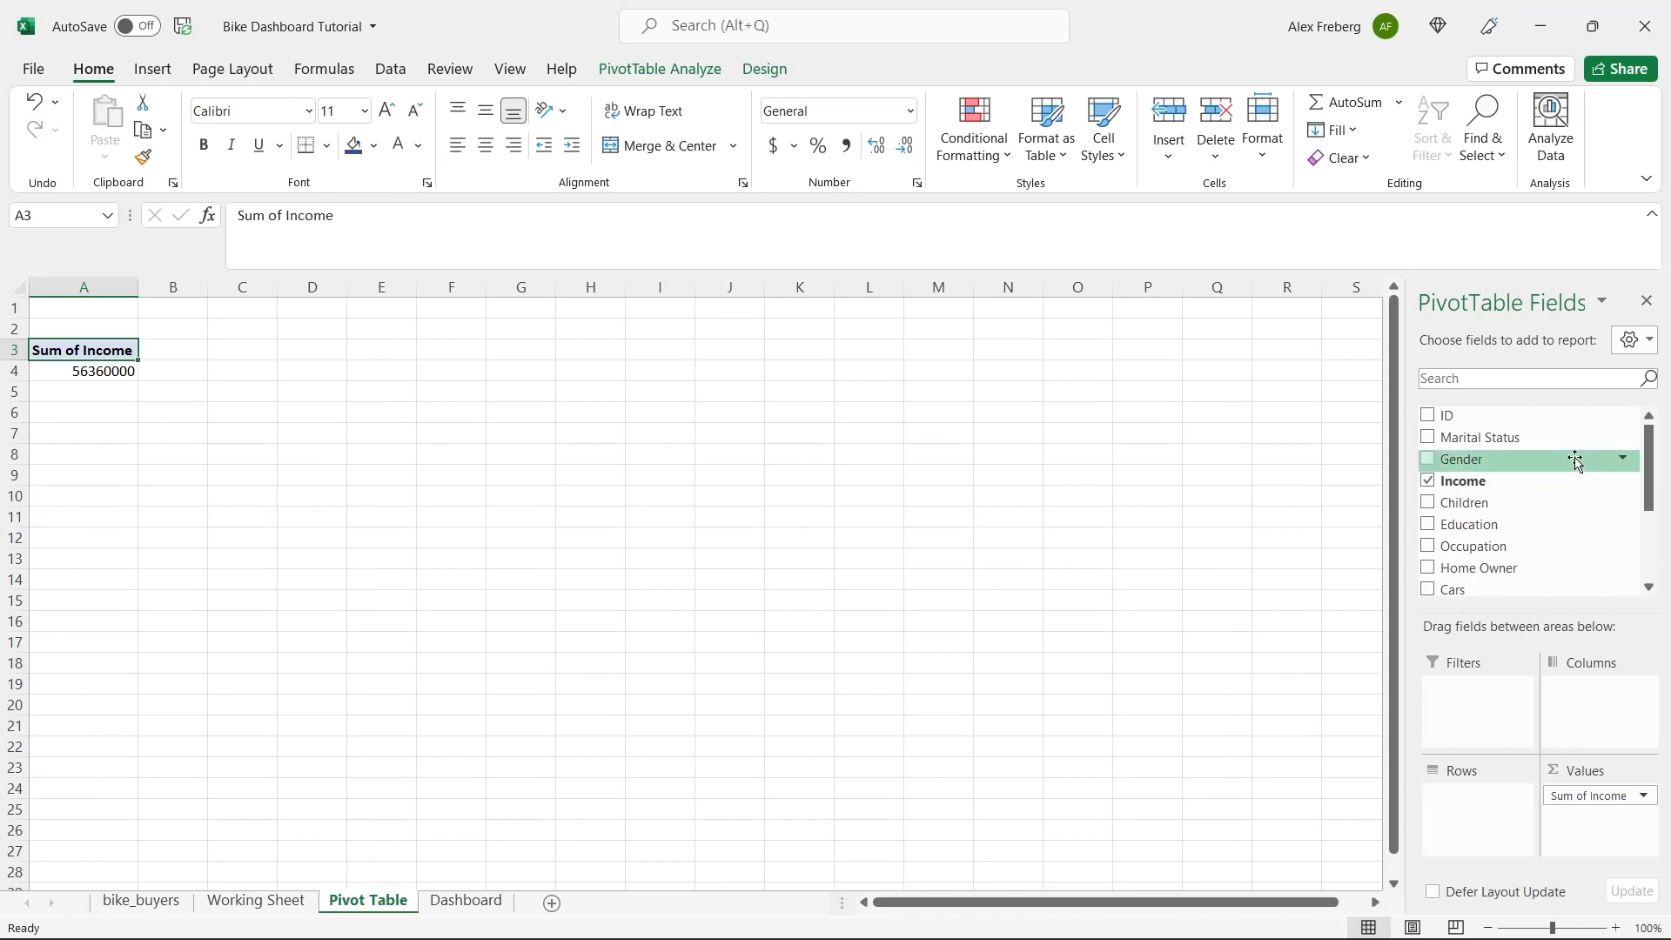
pyautogui.moveTo(1561, 467); pyautogui.dragTo(1476, 797)
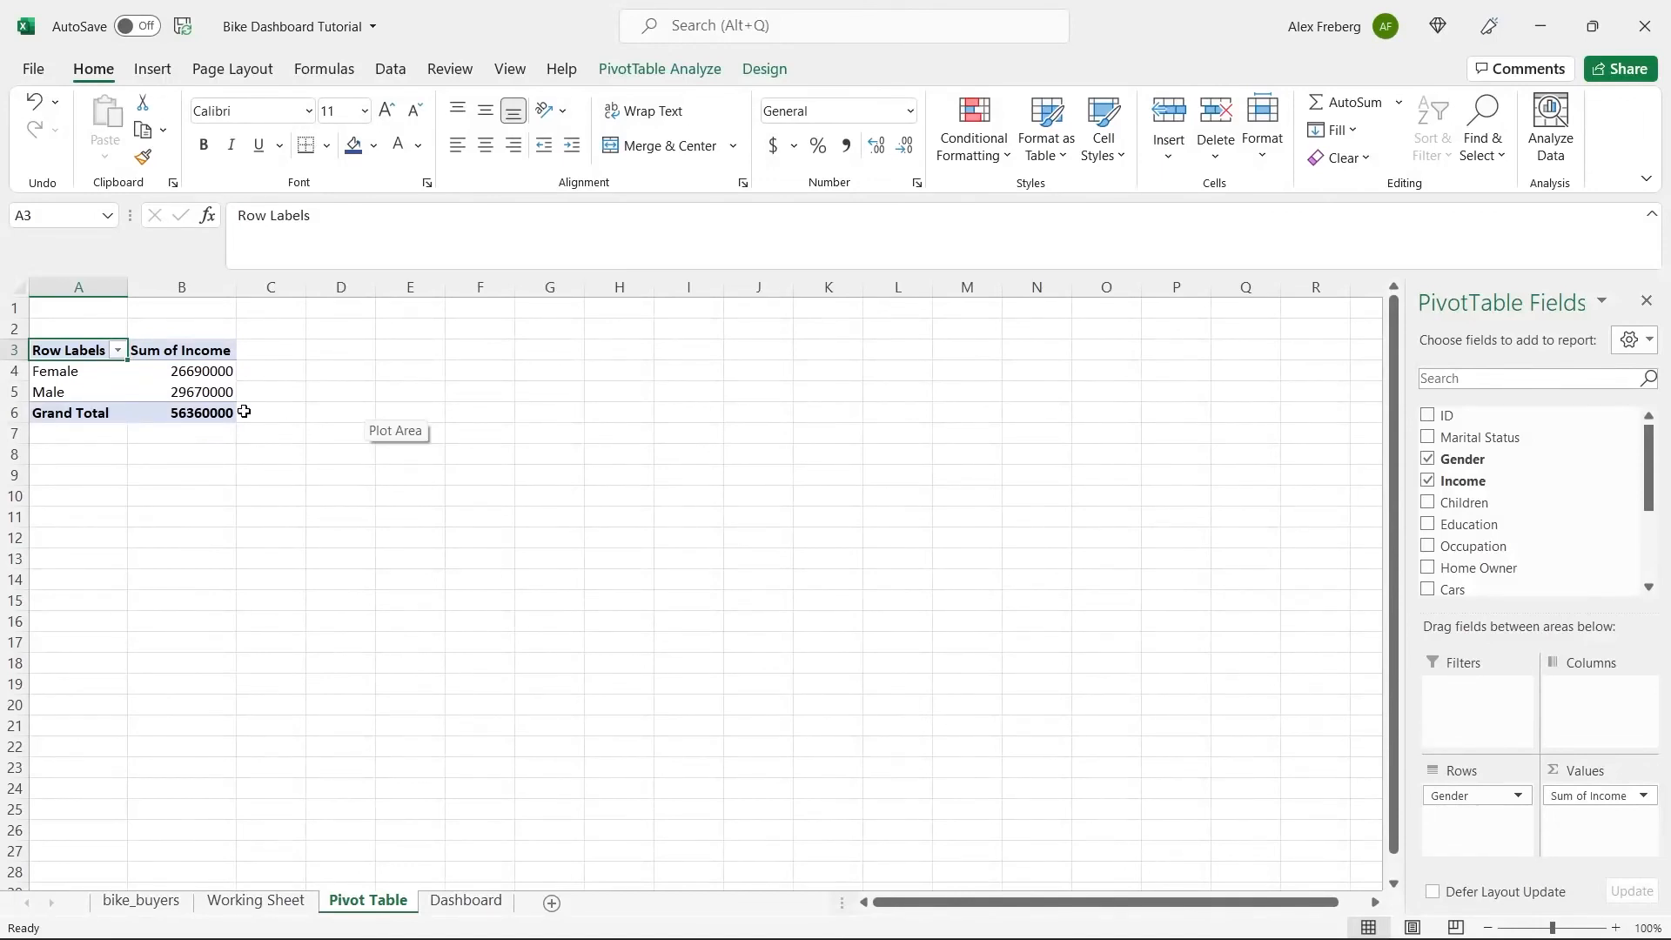
# Summarize the PivotTable's Income values by Average and add Purchased Bike to its columns.
pyautogui.click(1642, 798)
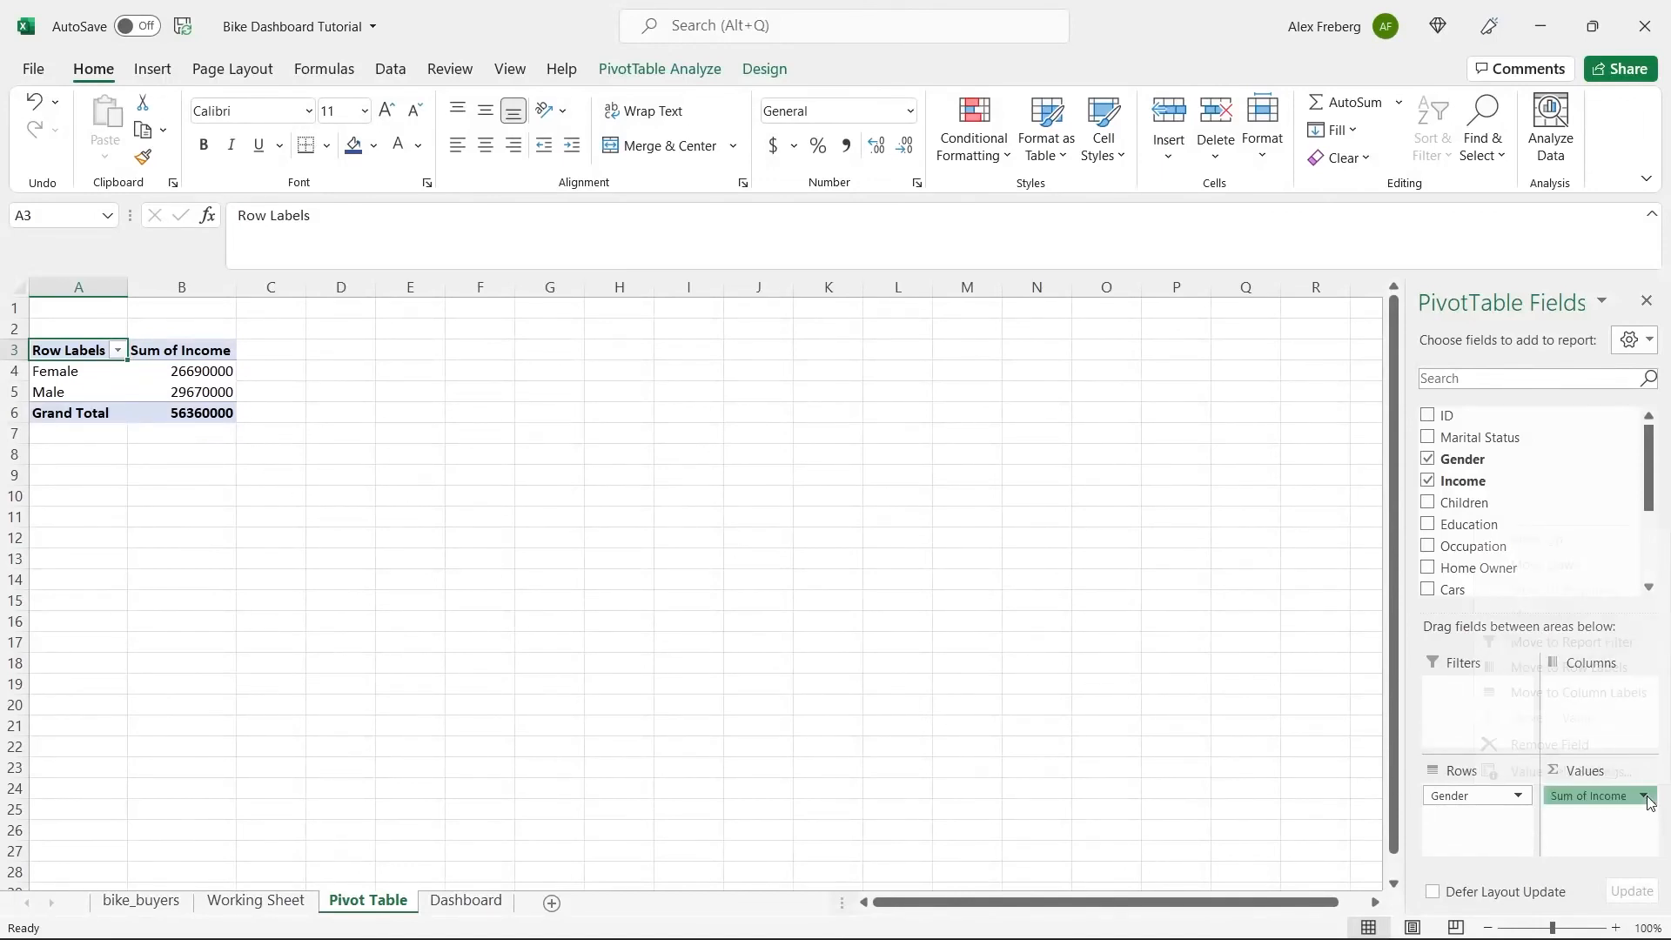
pyautogui.click(1607, 769)
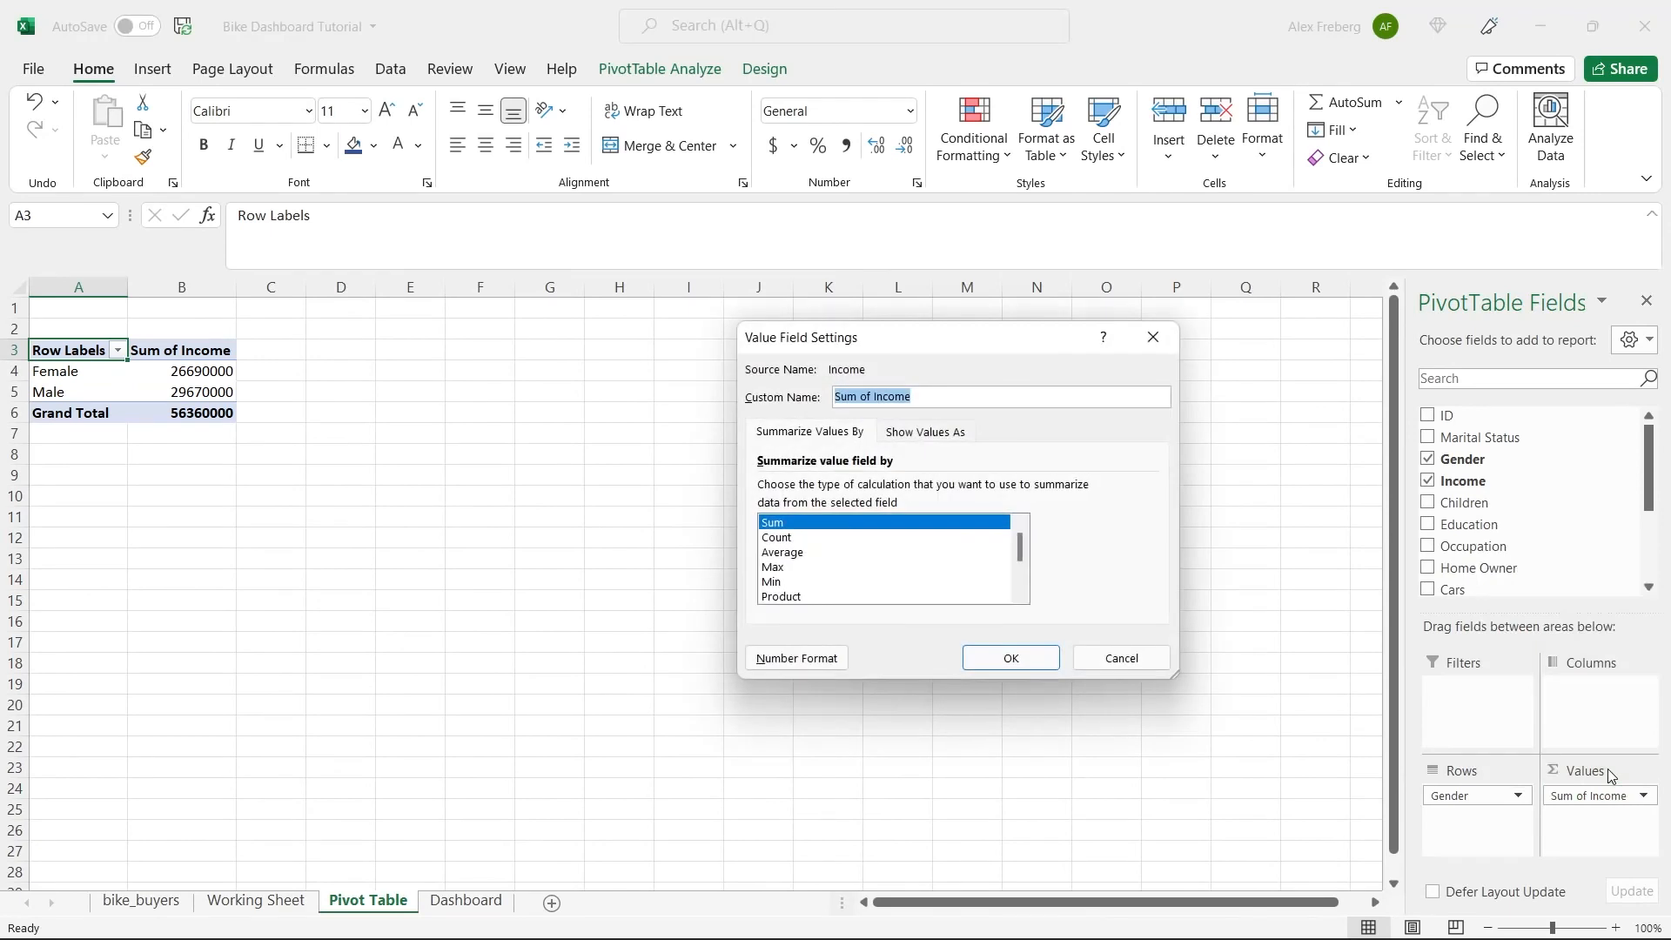
pyautogui.click(1153, 337)
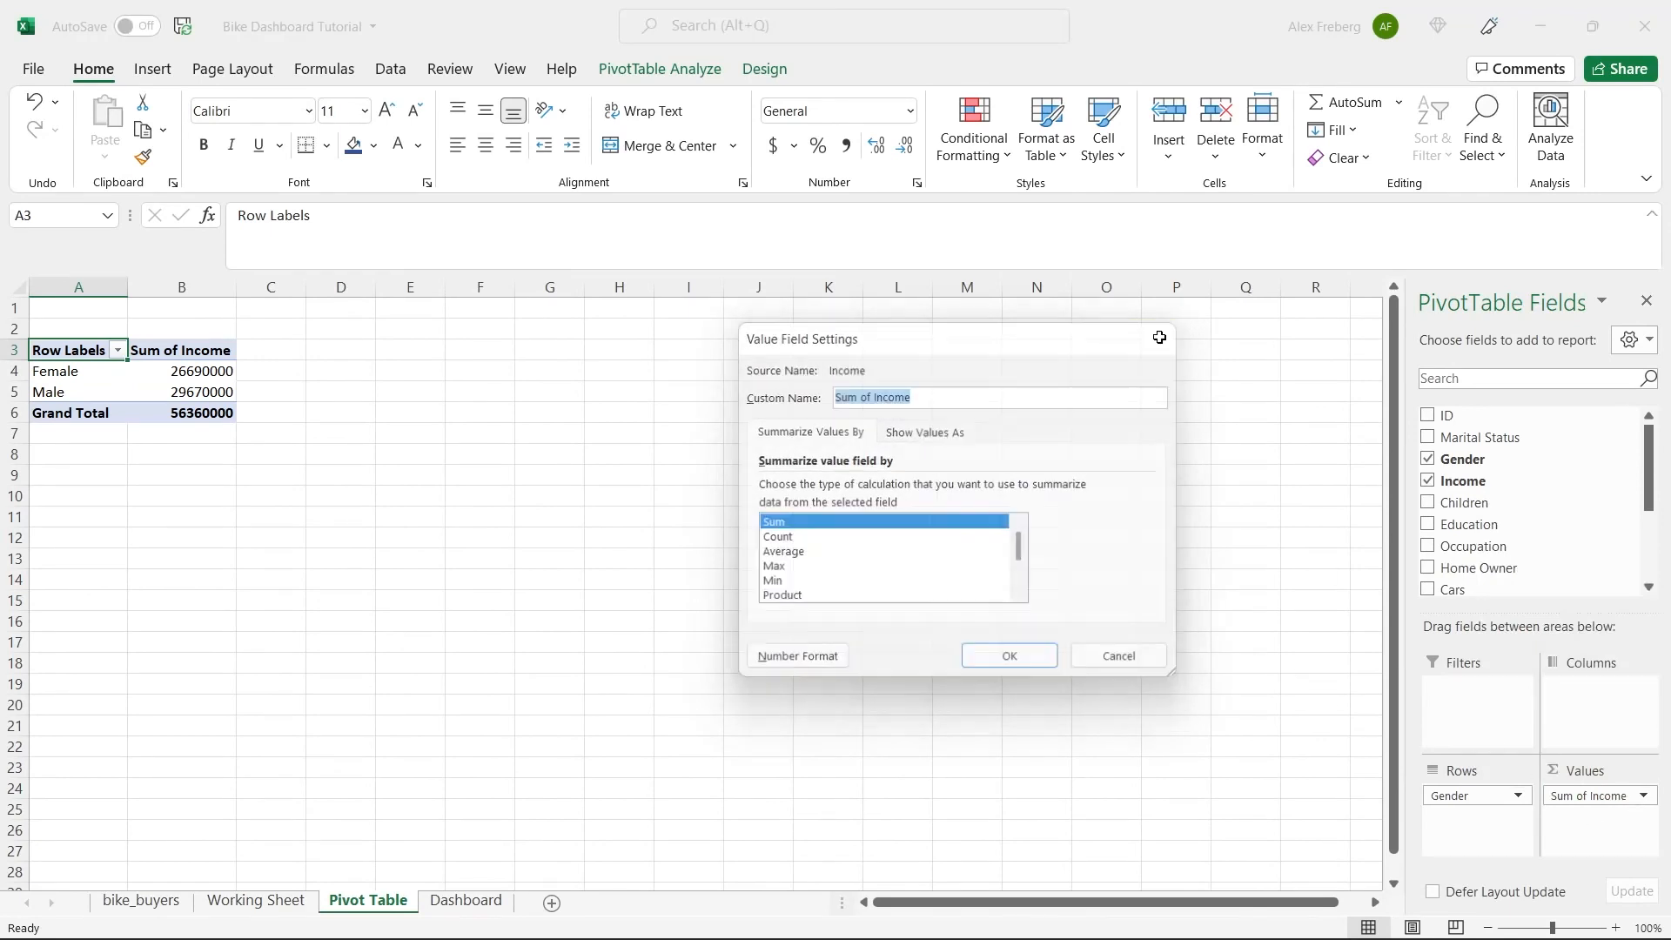
pyautogui.click(1642, 795)
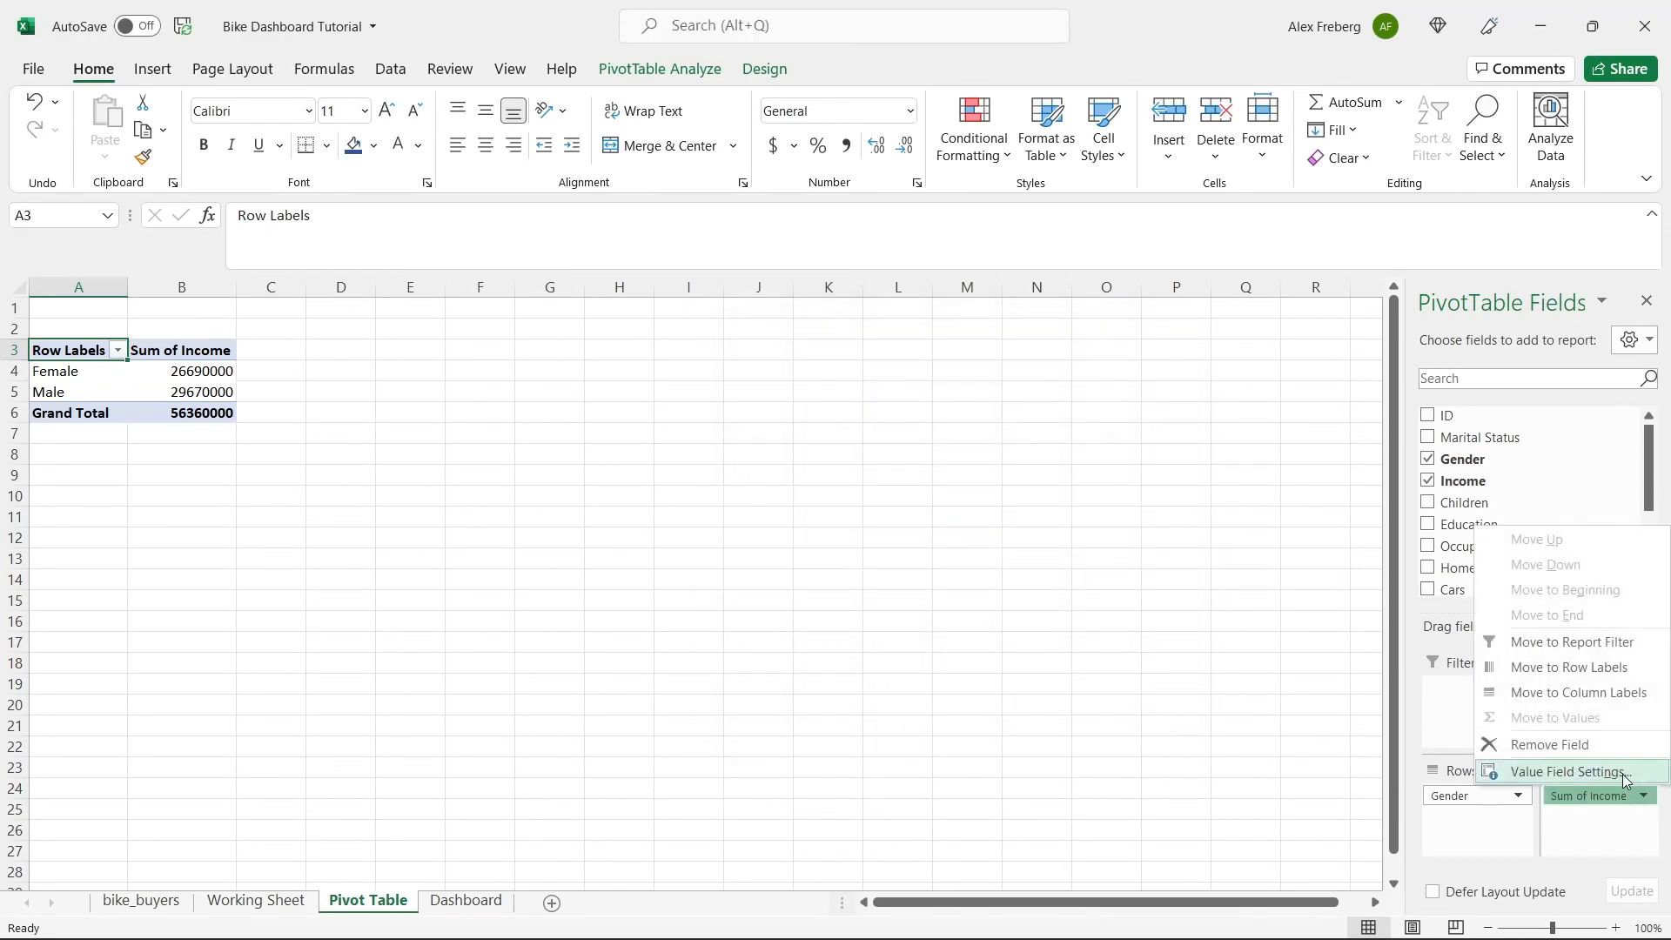
pyautogui.click(1621, 773)
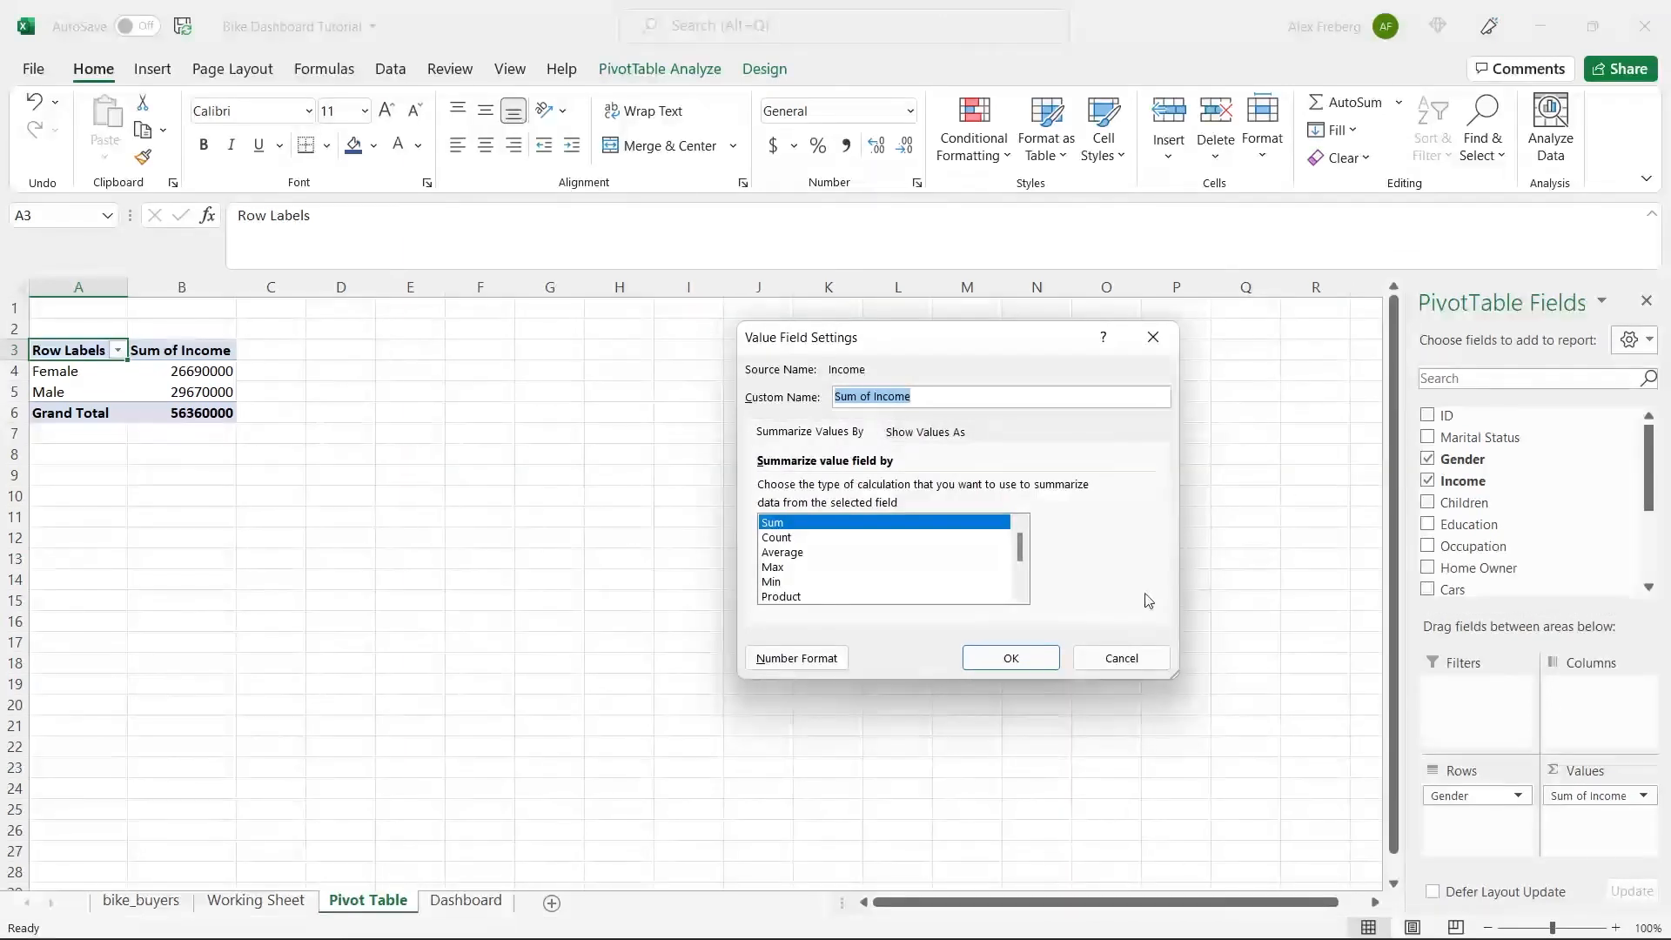
pyautogui.click(902, 553)
pyautogui.click(986, 666)
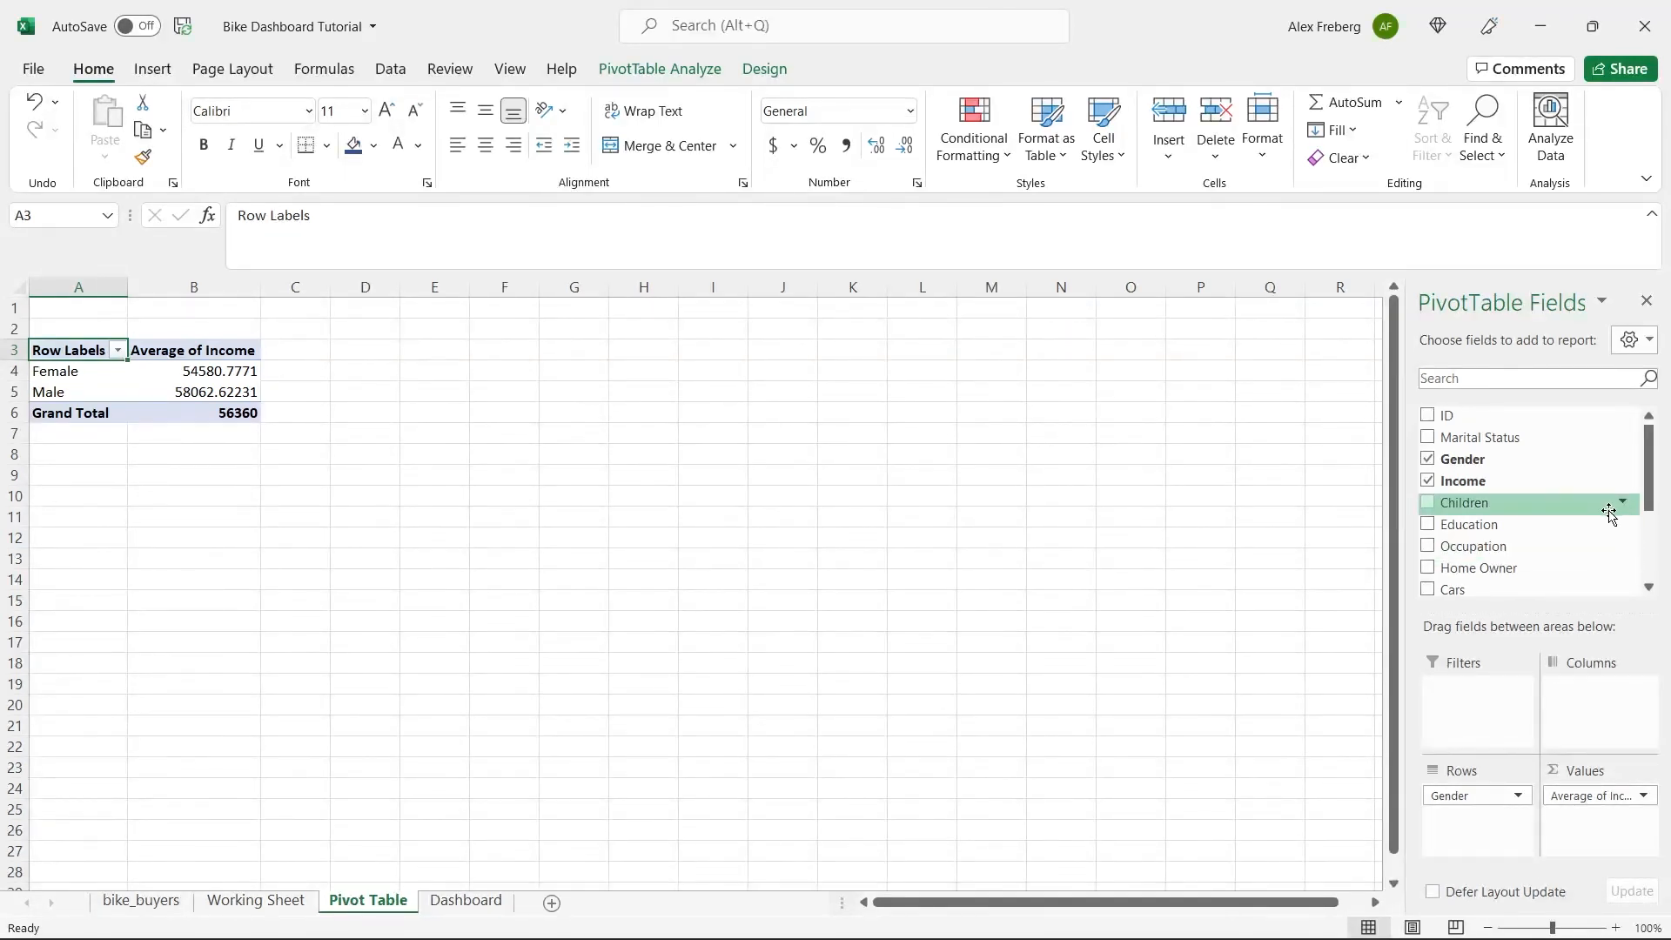
pyautogui.moveTo(1656, 487); pyautogui.dragTo(1655, 557)
pyautogui.moveTo(1511, 559); pyautogui.dragTo(1601, 701)
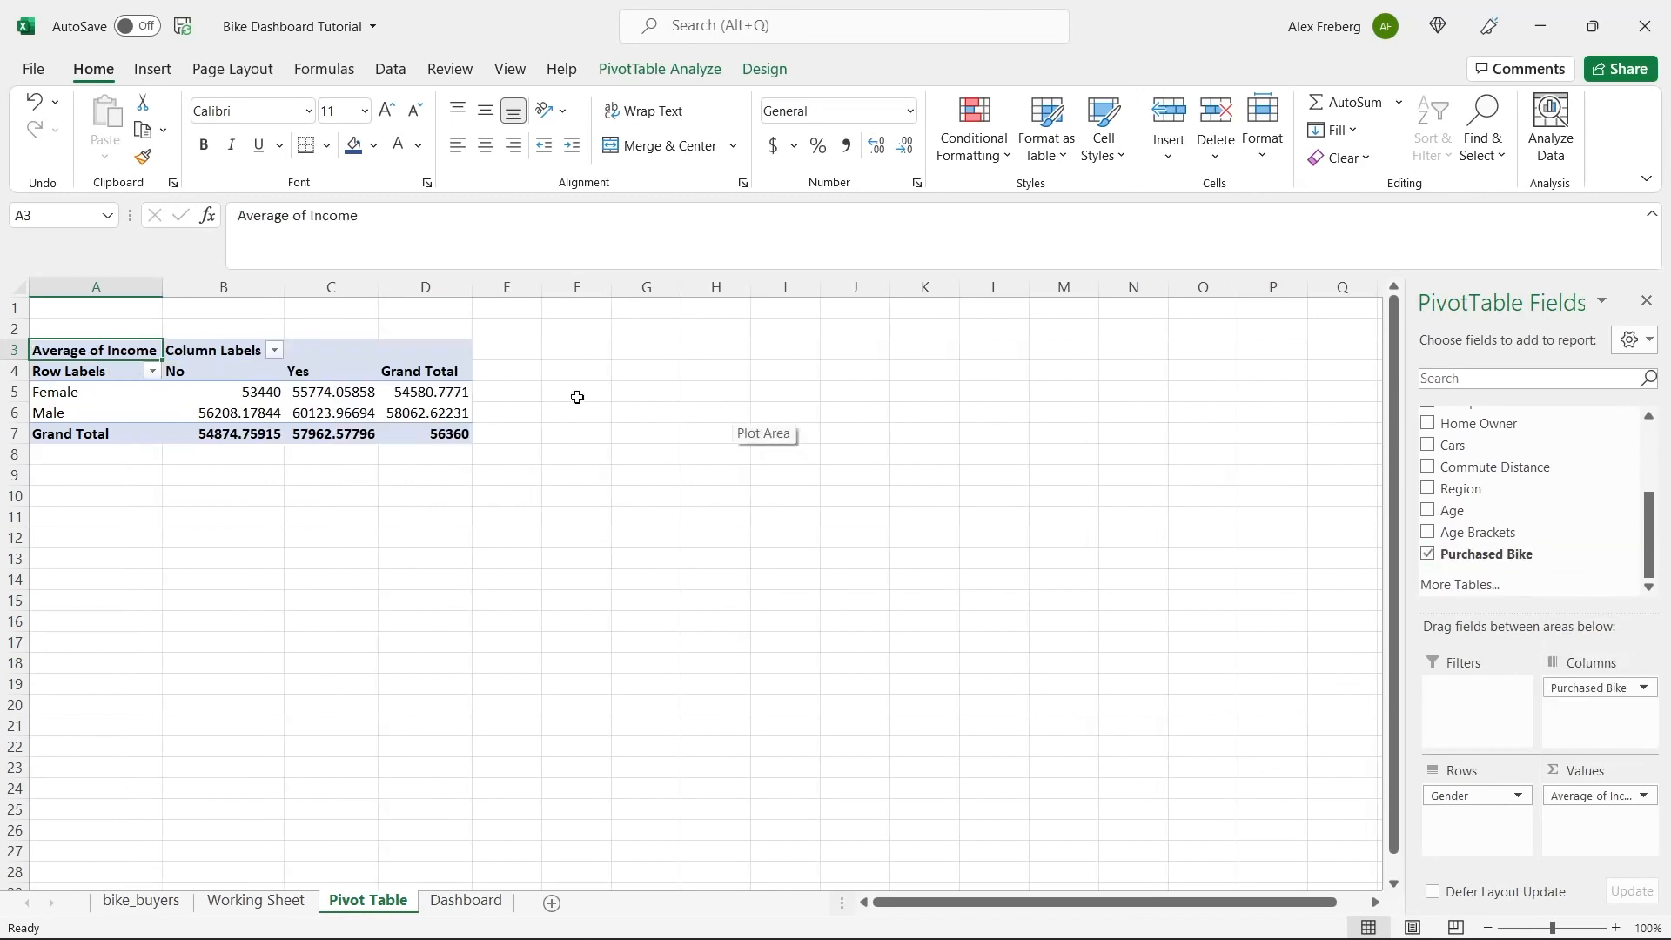
# Examine the average incomes of females and males in the No and Yes columns of the PivotTable.
pyautogui.click(194, 372)
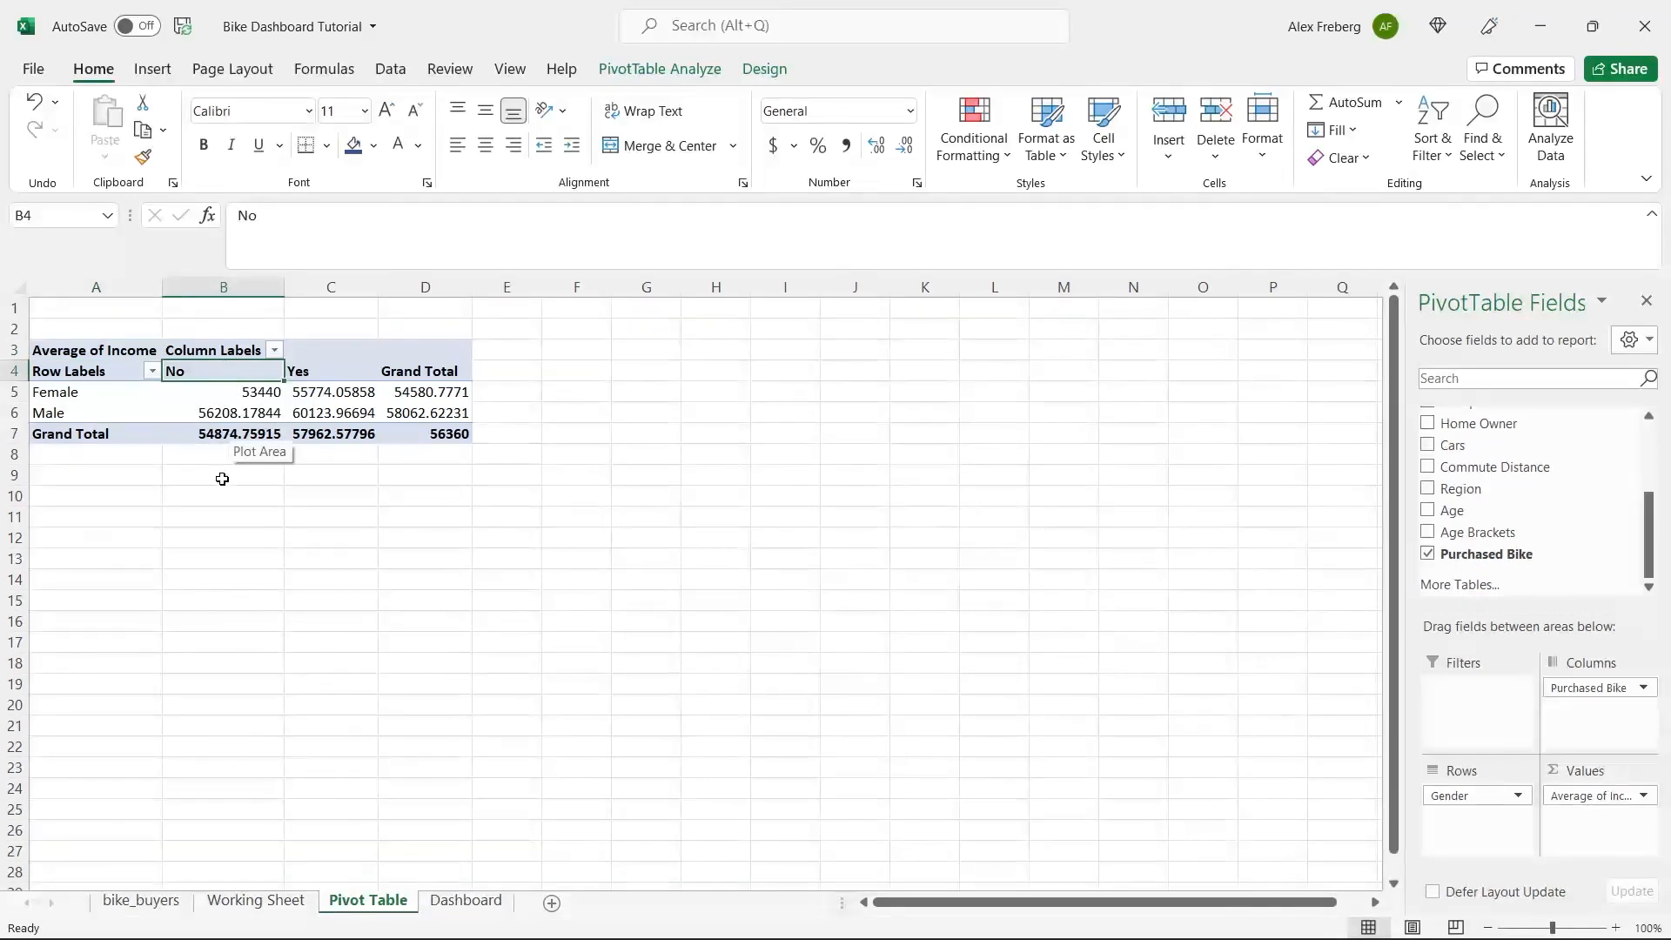
pyautogui.click(218, 394)
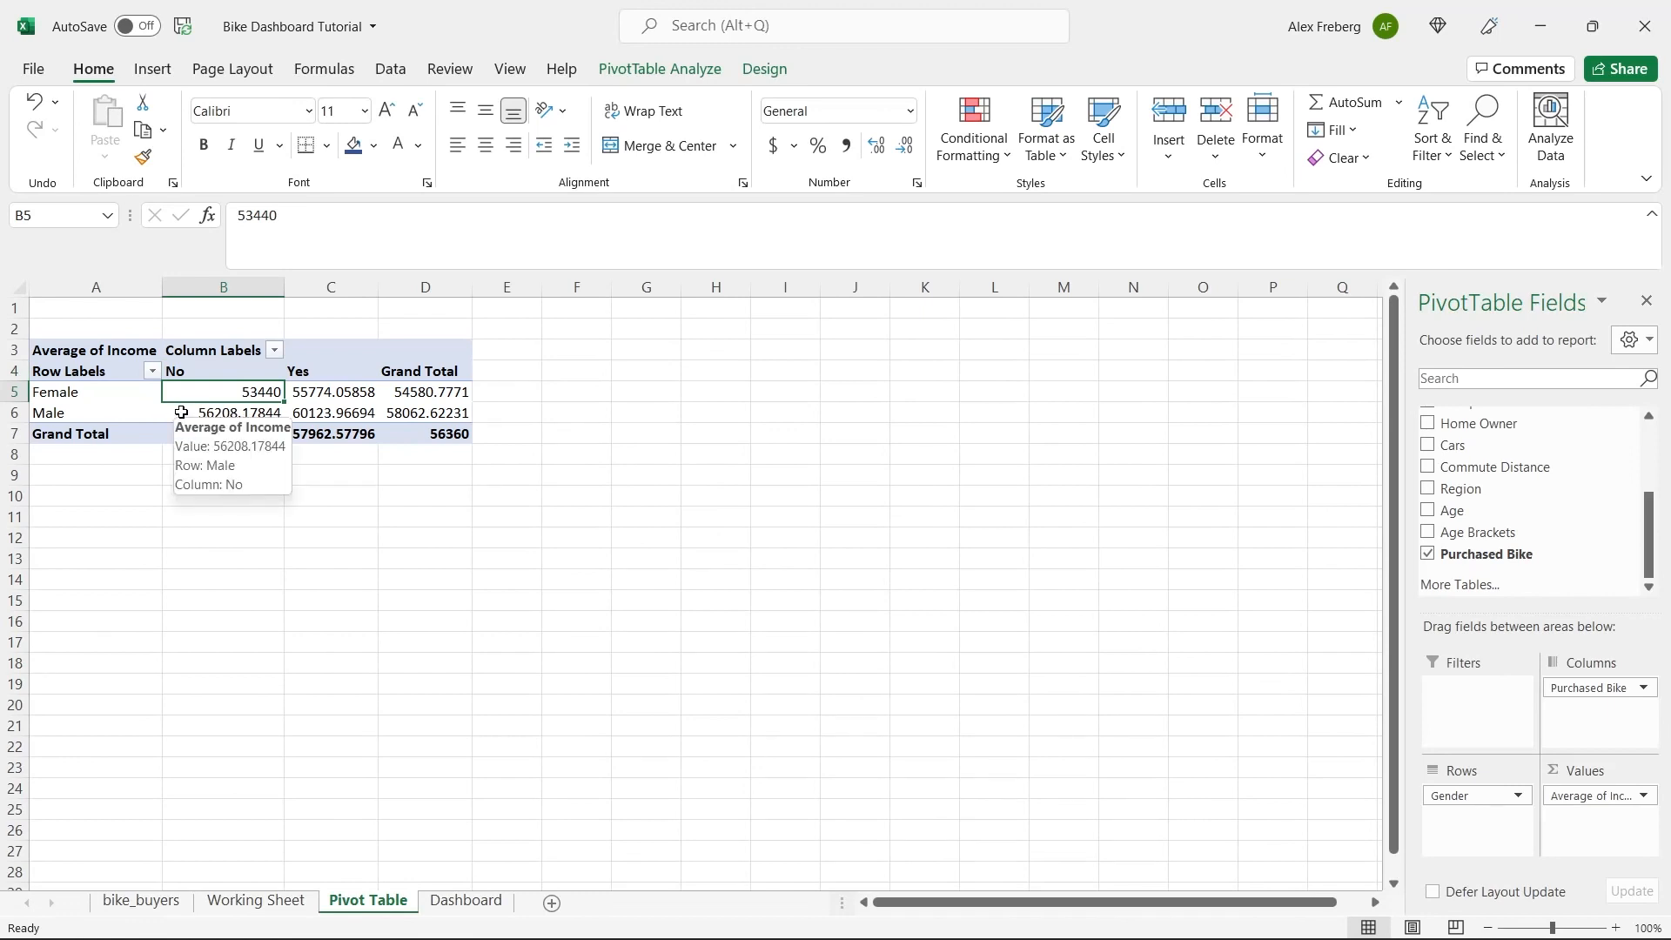
pyautogui.click(181, 412)
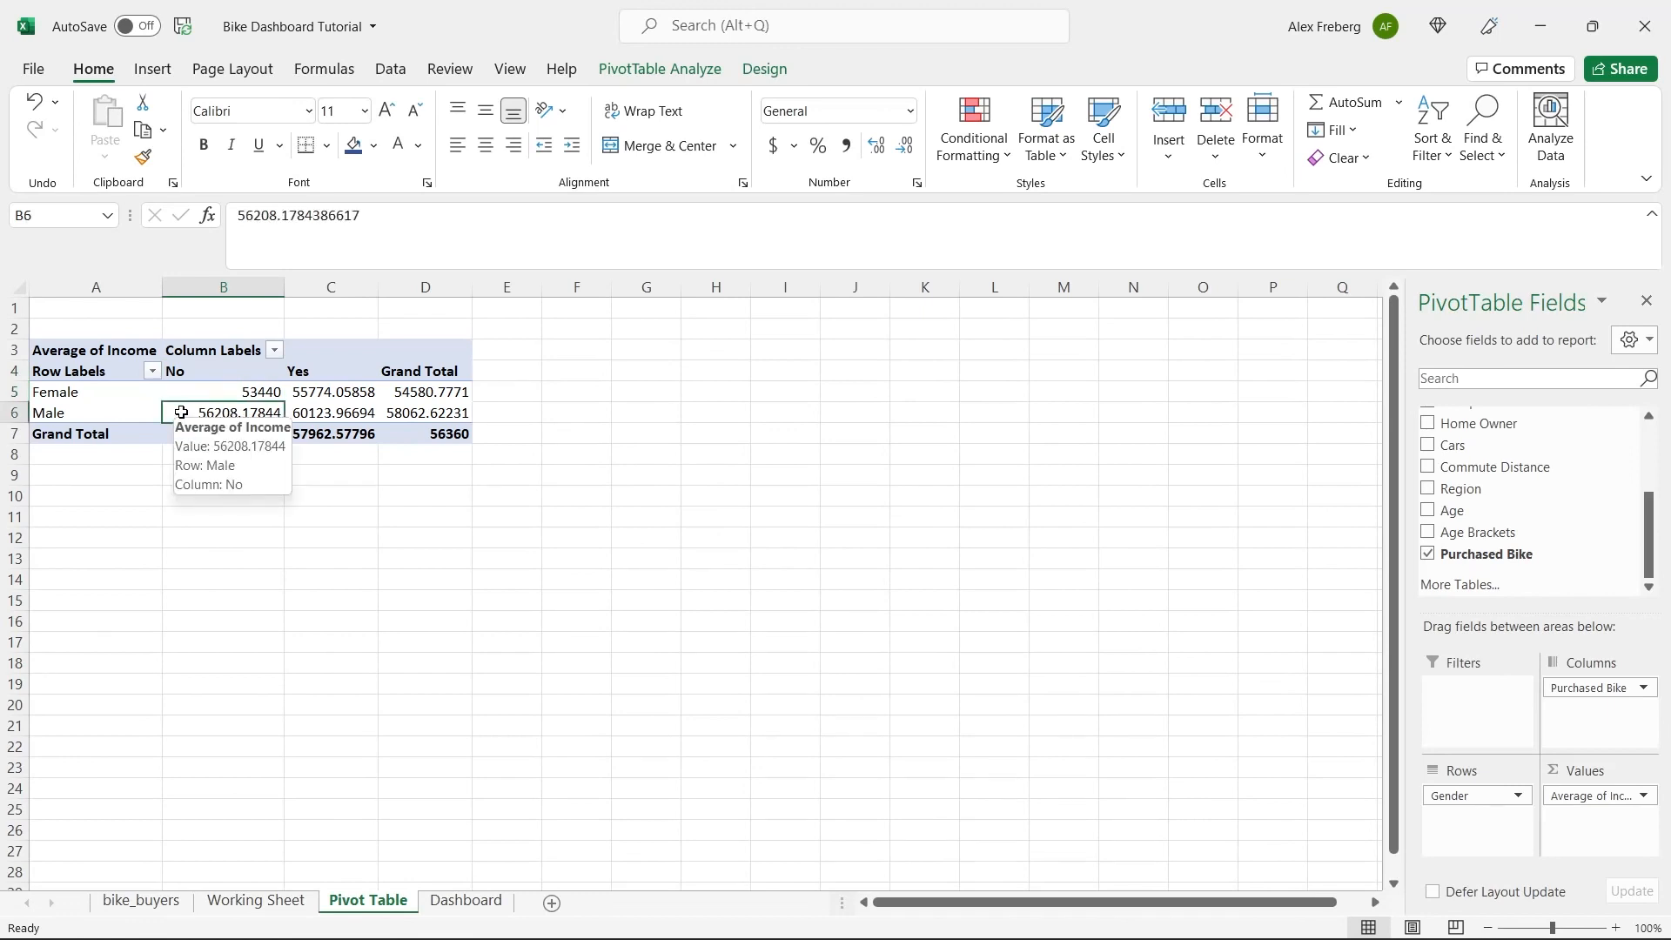
pyautogui.click(340, 370)
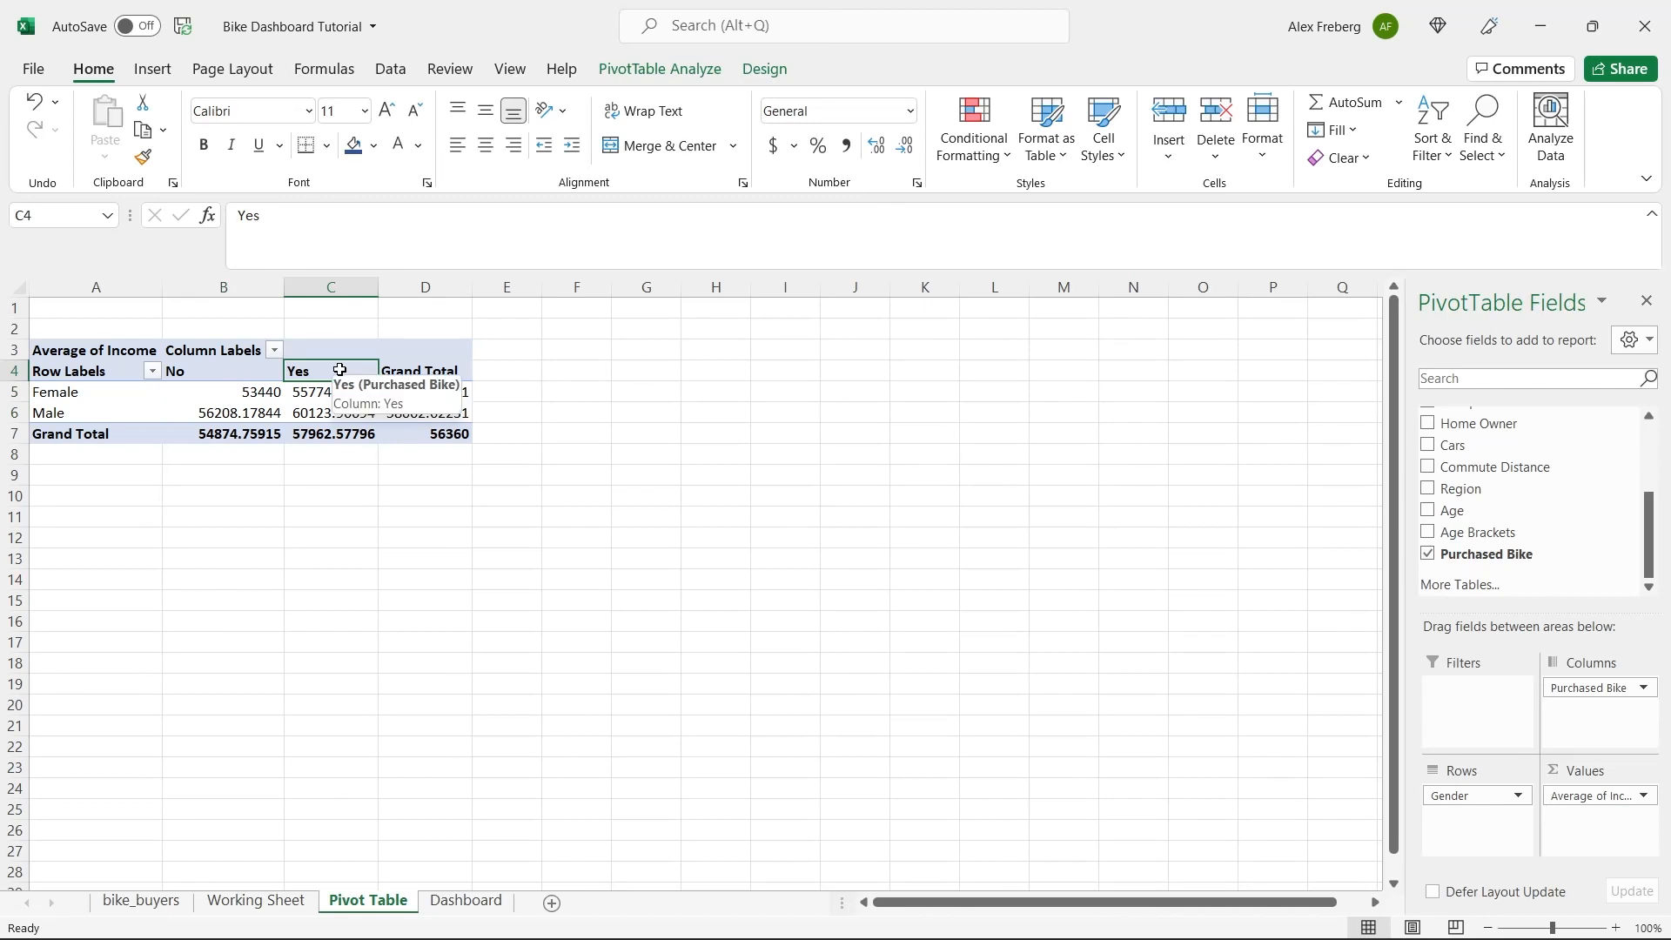
pyautogui.click(336, 389)
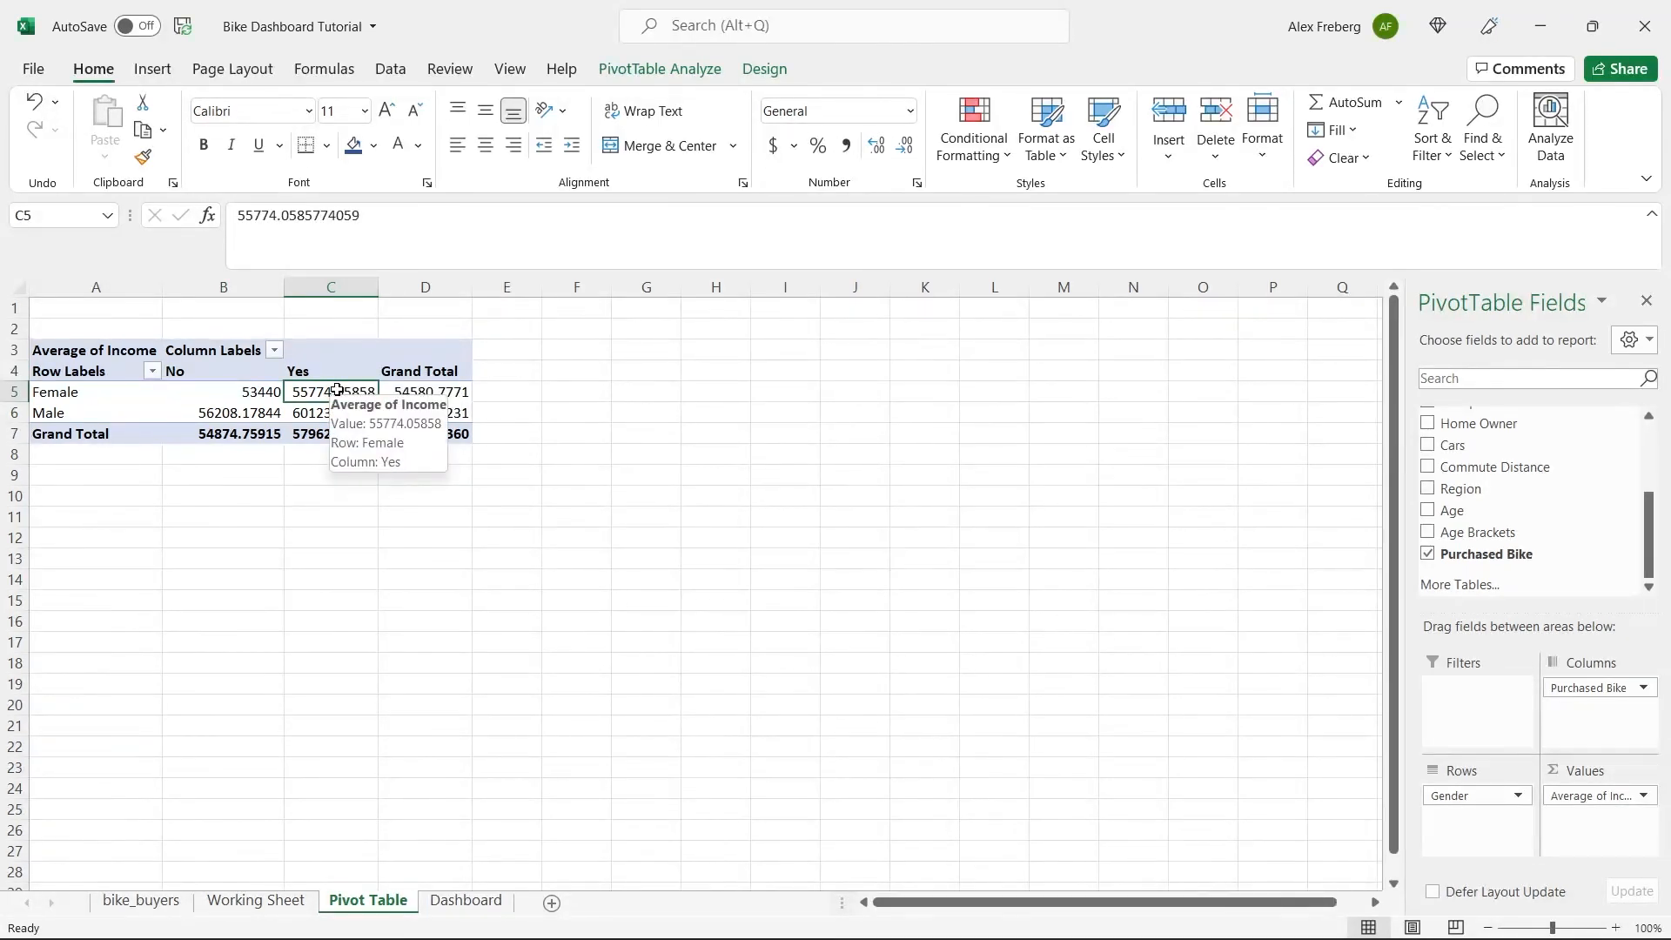
pyautogui.click(337, 415)
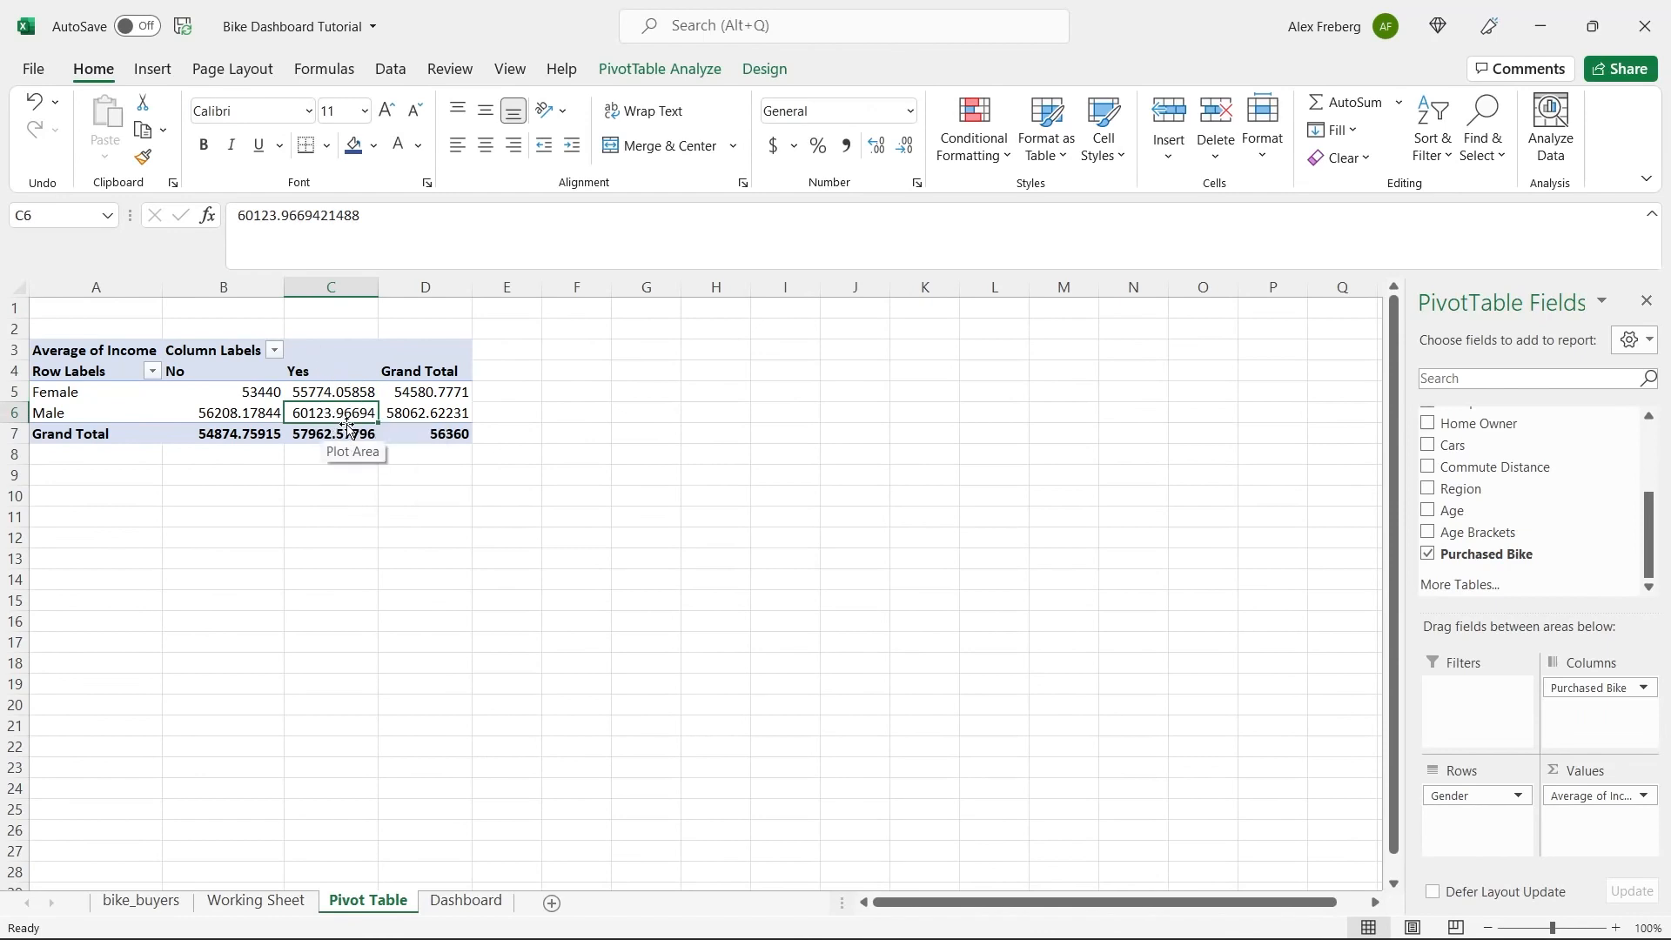
pyautogui.moveTo(246, 392); pyautogui.dragTo(322, 414)
pyautogui.click(250, 392)
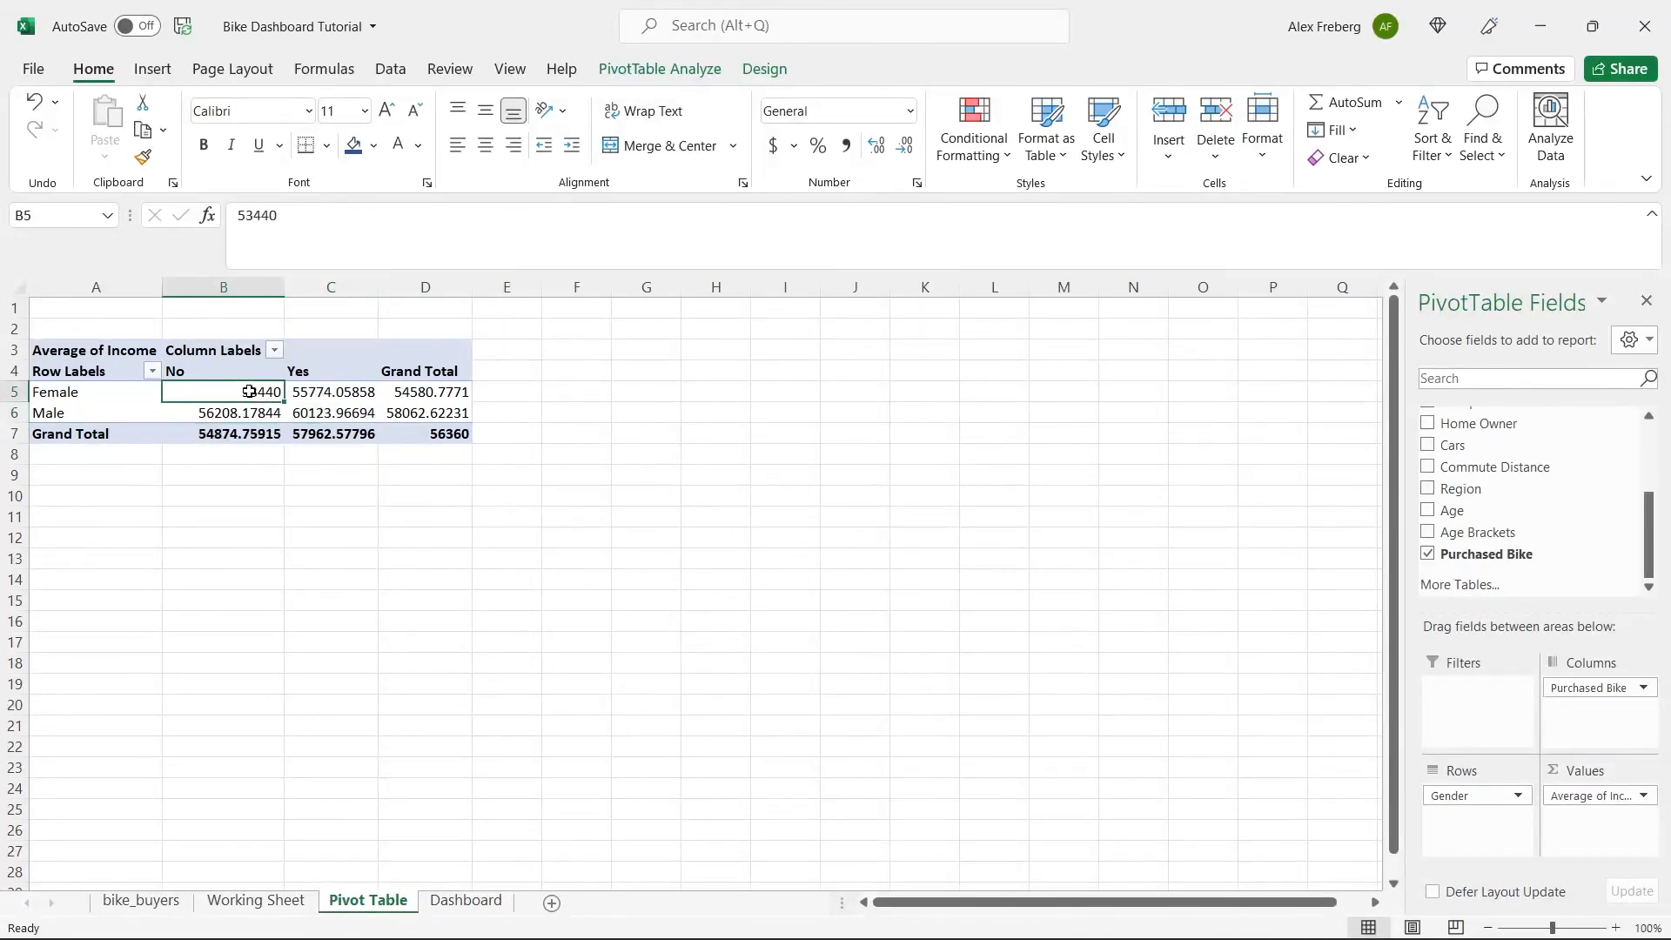
pyautogui.click(235, 418)
pyautogui.click(442, 414)
pyautogui.click(269, 390)
pyautogui.click(313, 413)
pyautogui.click(314, 494)
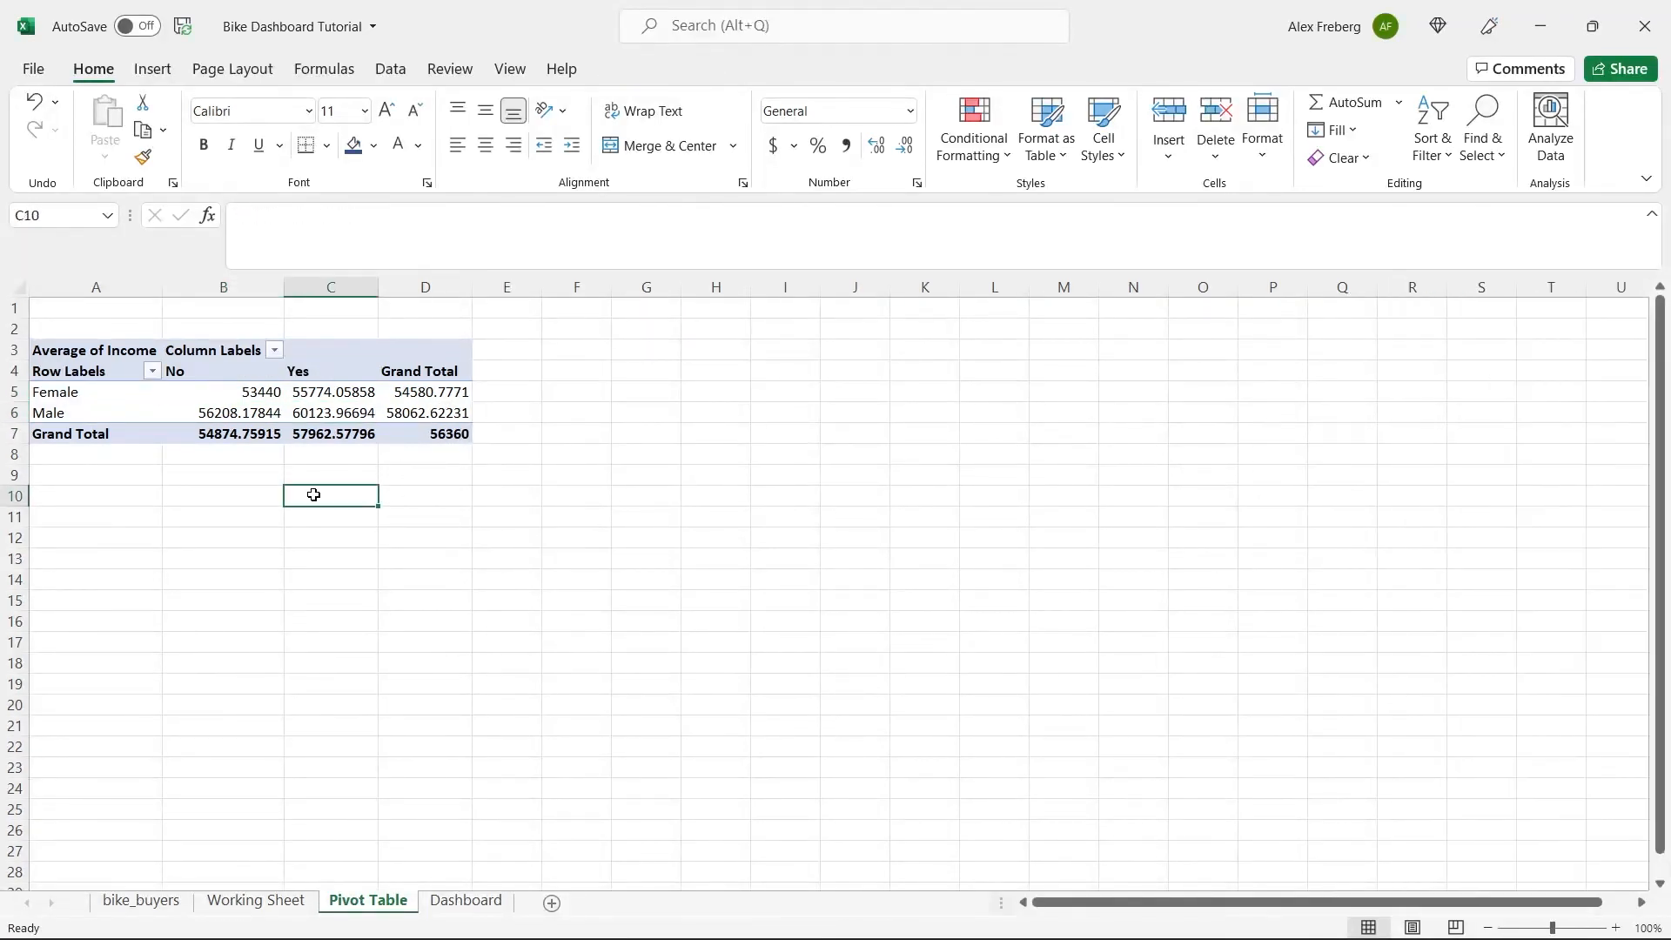
pyautogui.click(242, 394)
pyautogui.doubleClick(242, 394)
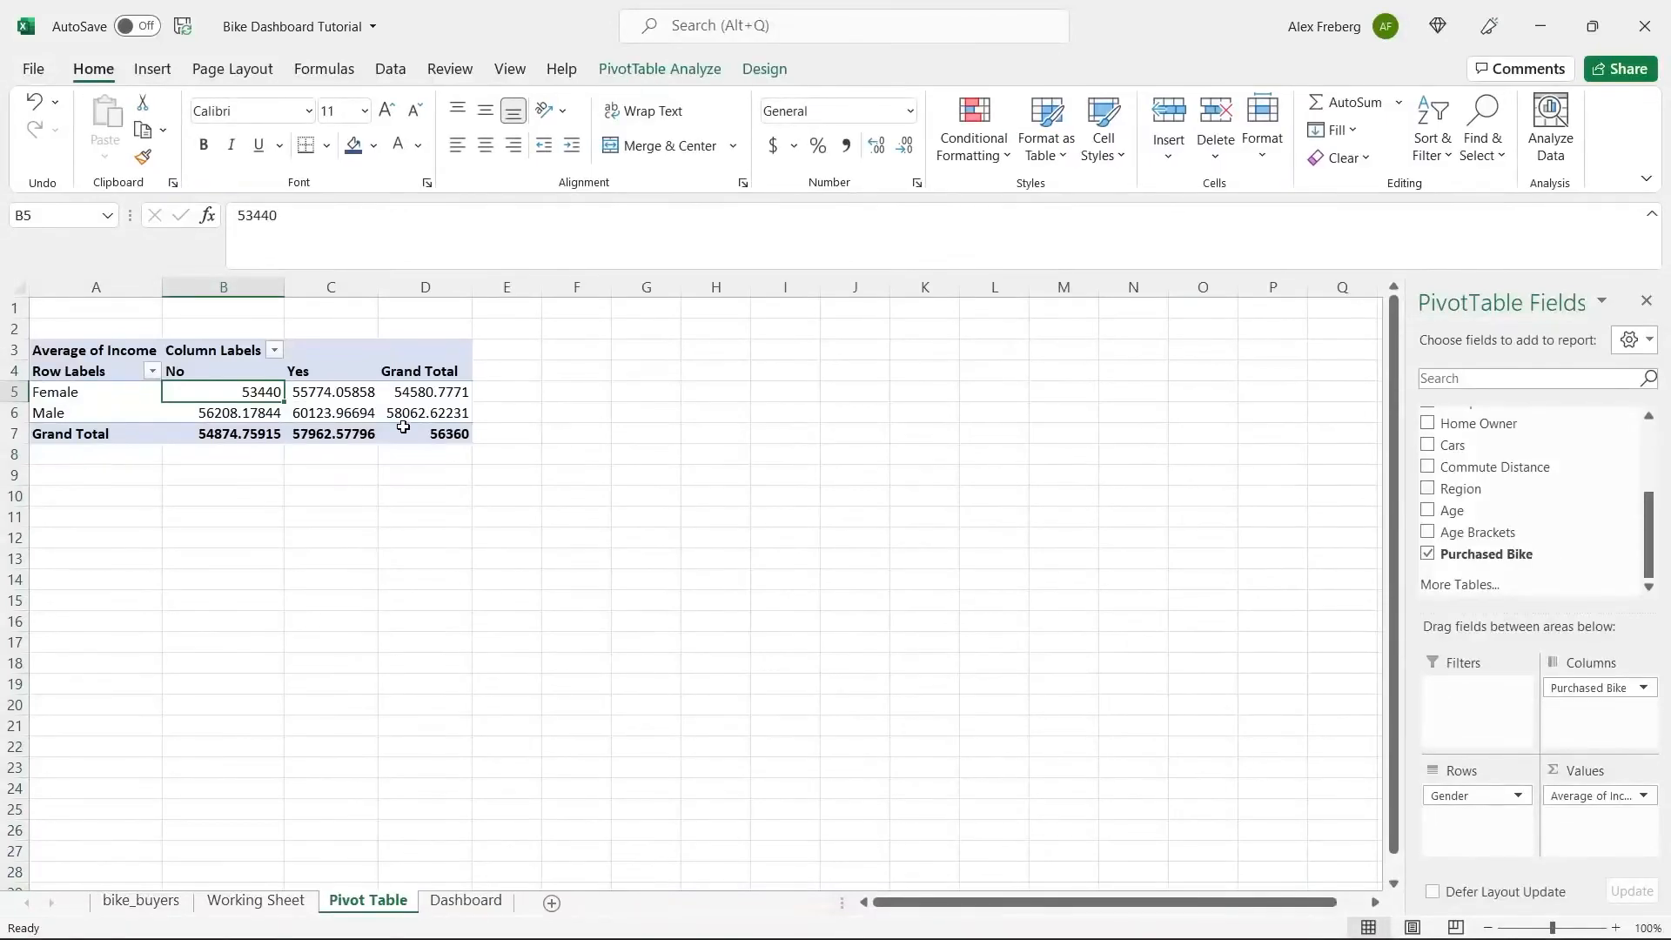
# Insert a Clustered Column chart from the income PivotTable and place it beside the table, over about columns F to M.
pyautogui.click(309, 393)
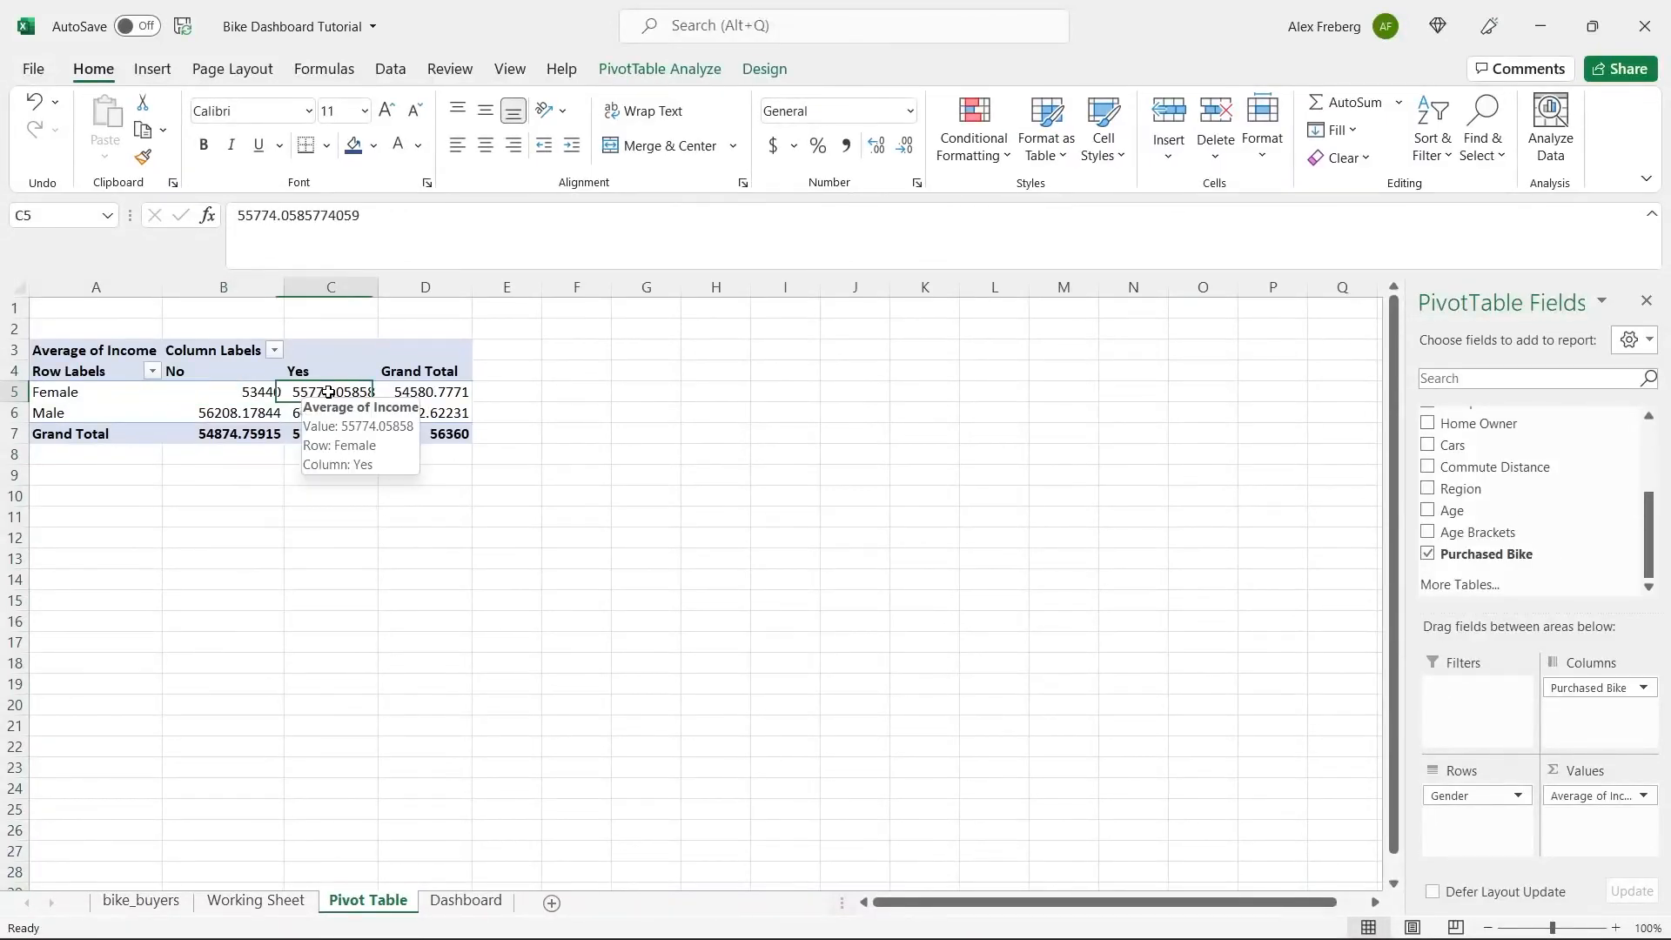
pyautogui.click(151, 70)
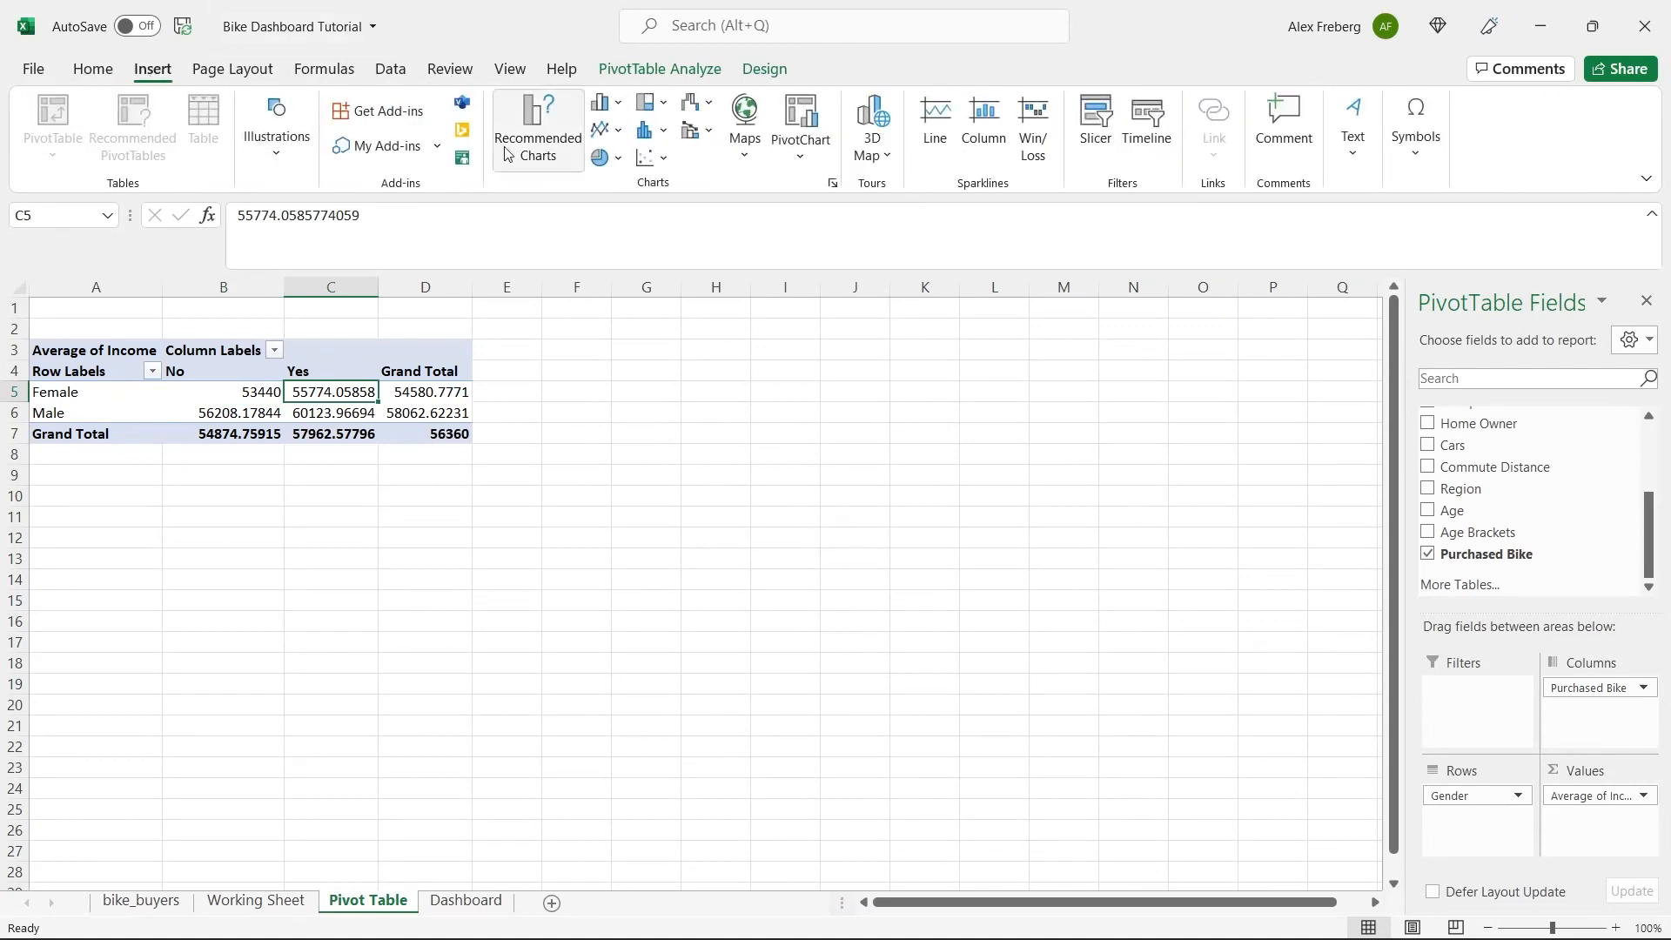
pyautogui.click(528, 132)
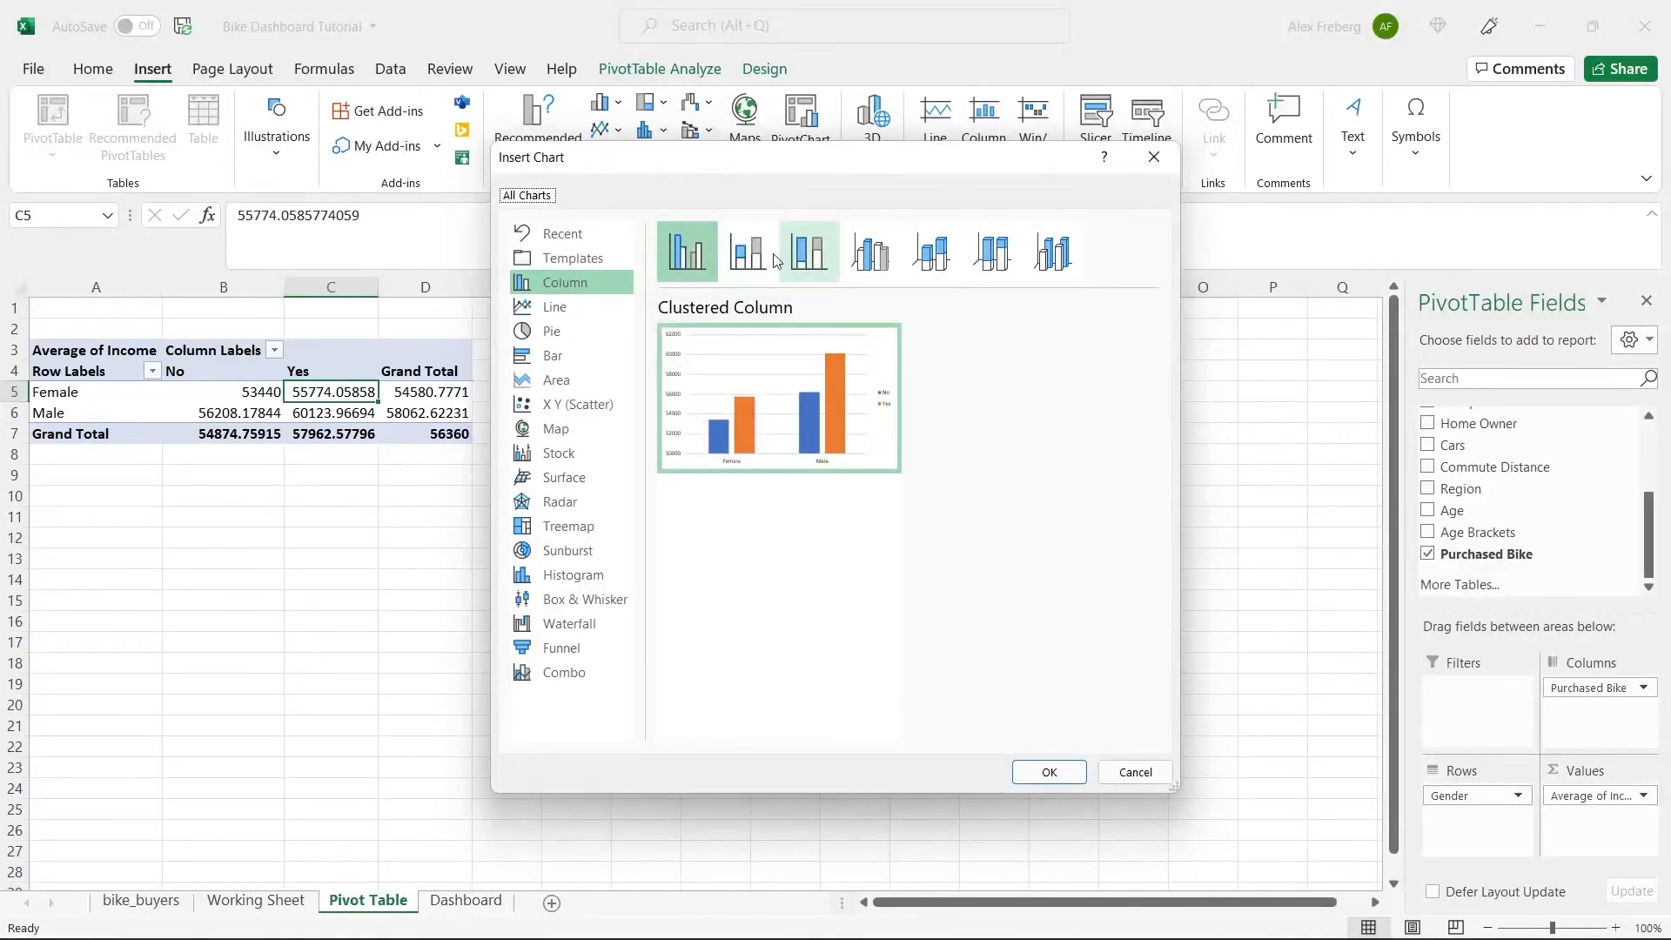
pyautogui.click(802, 254)
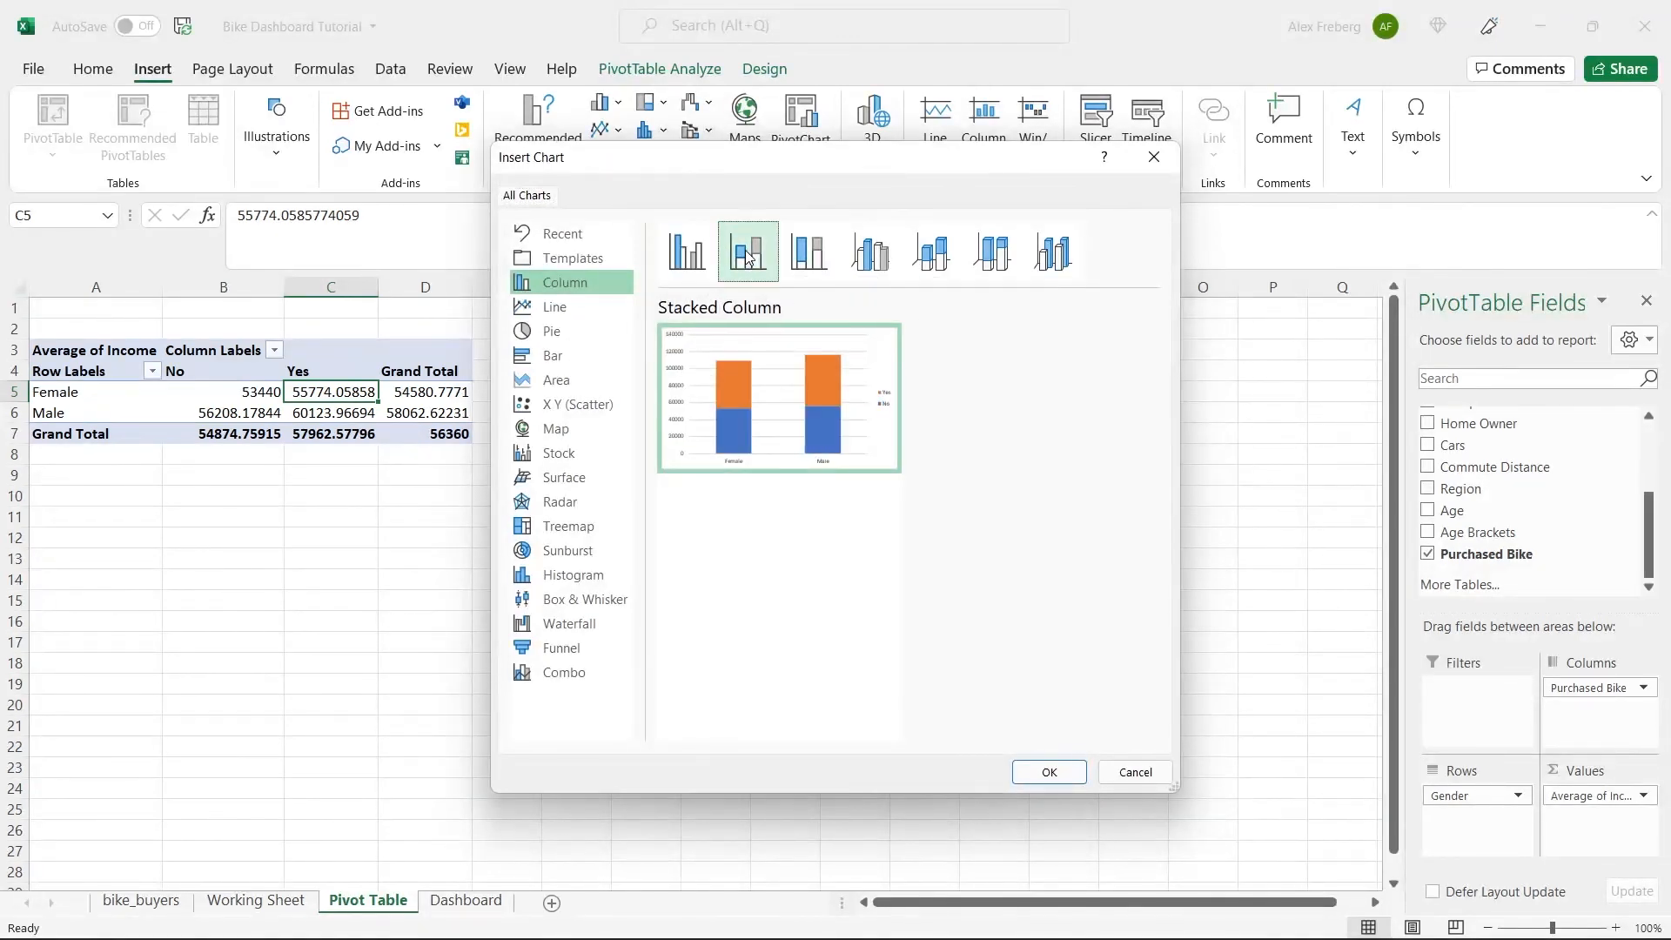
pyautogui.click(842, 255)
pyautogui.click(914, 254)
pyautogui.click(992, 252)
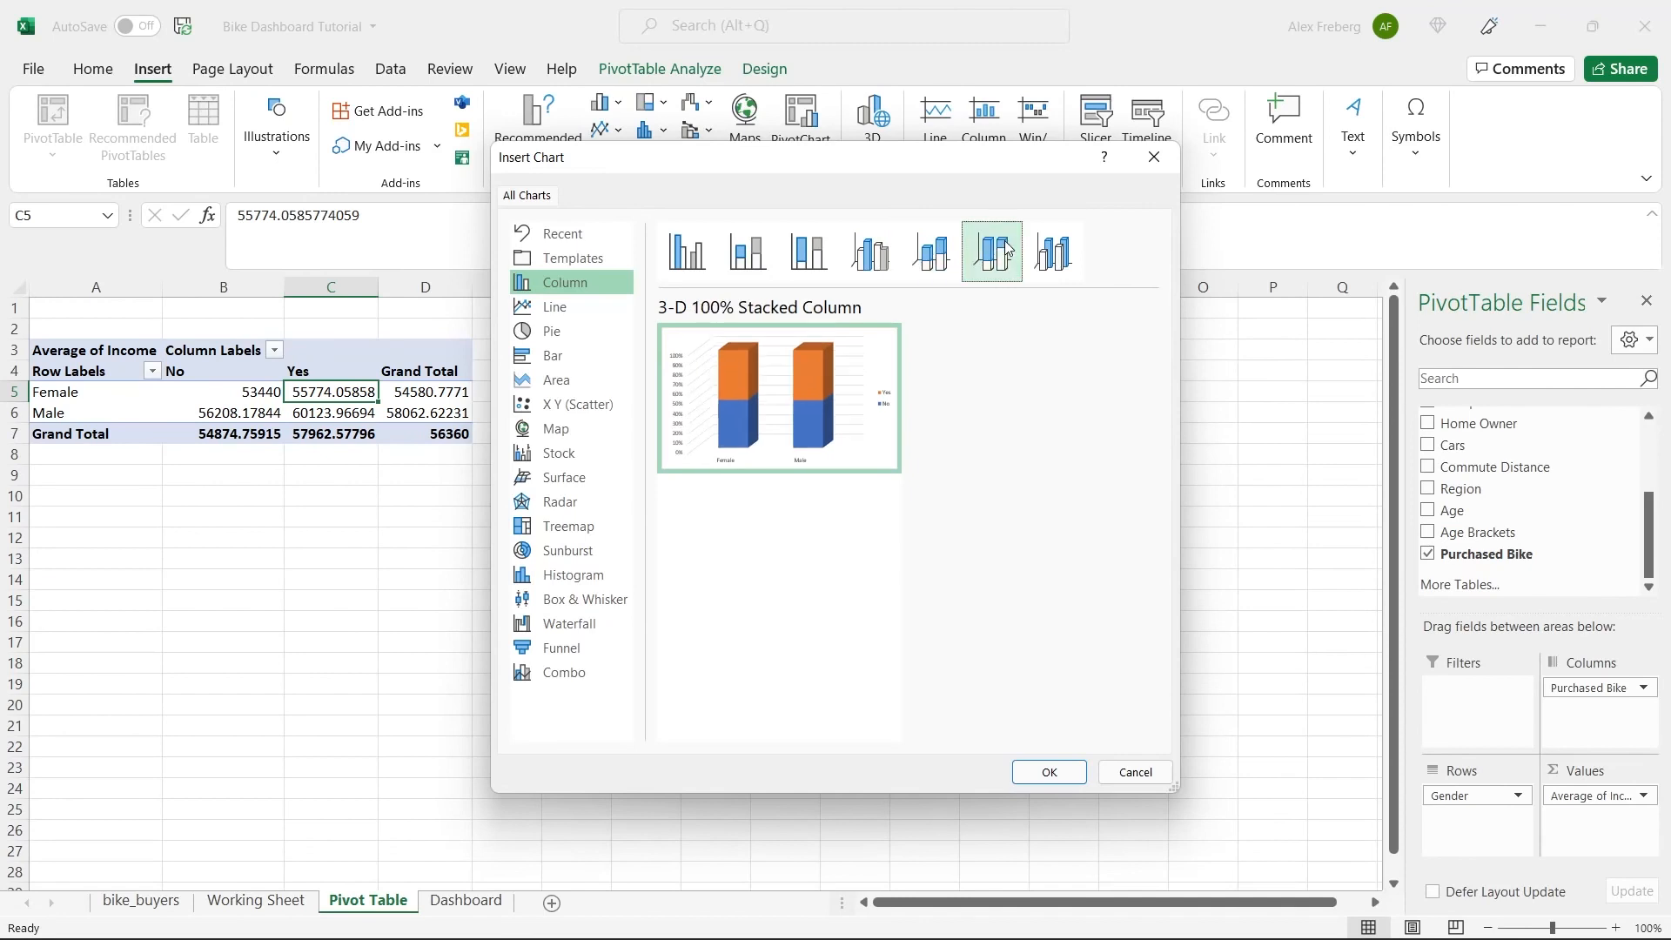
pyautogui.click(1052, 253)
pyautogui.moveTo(849, 396)
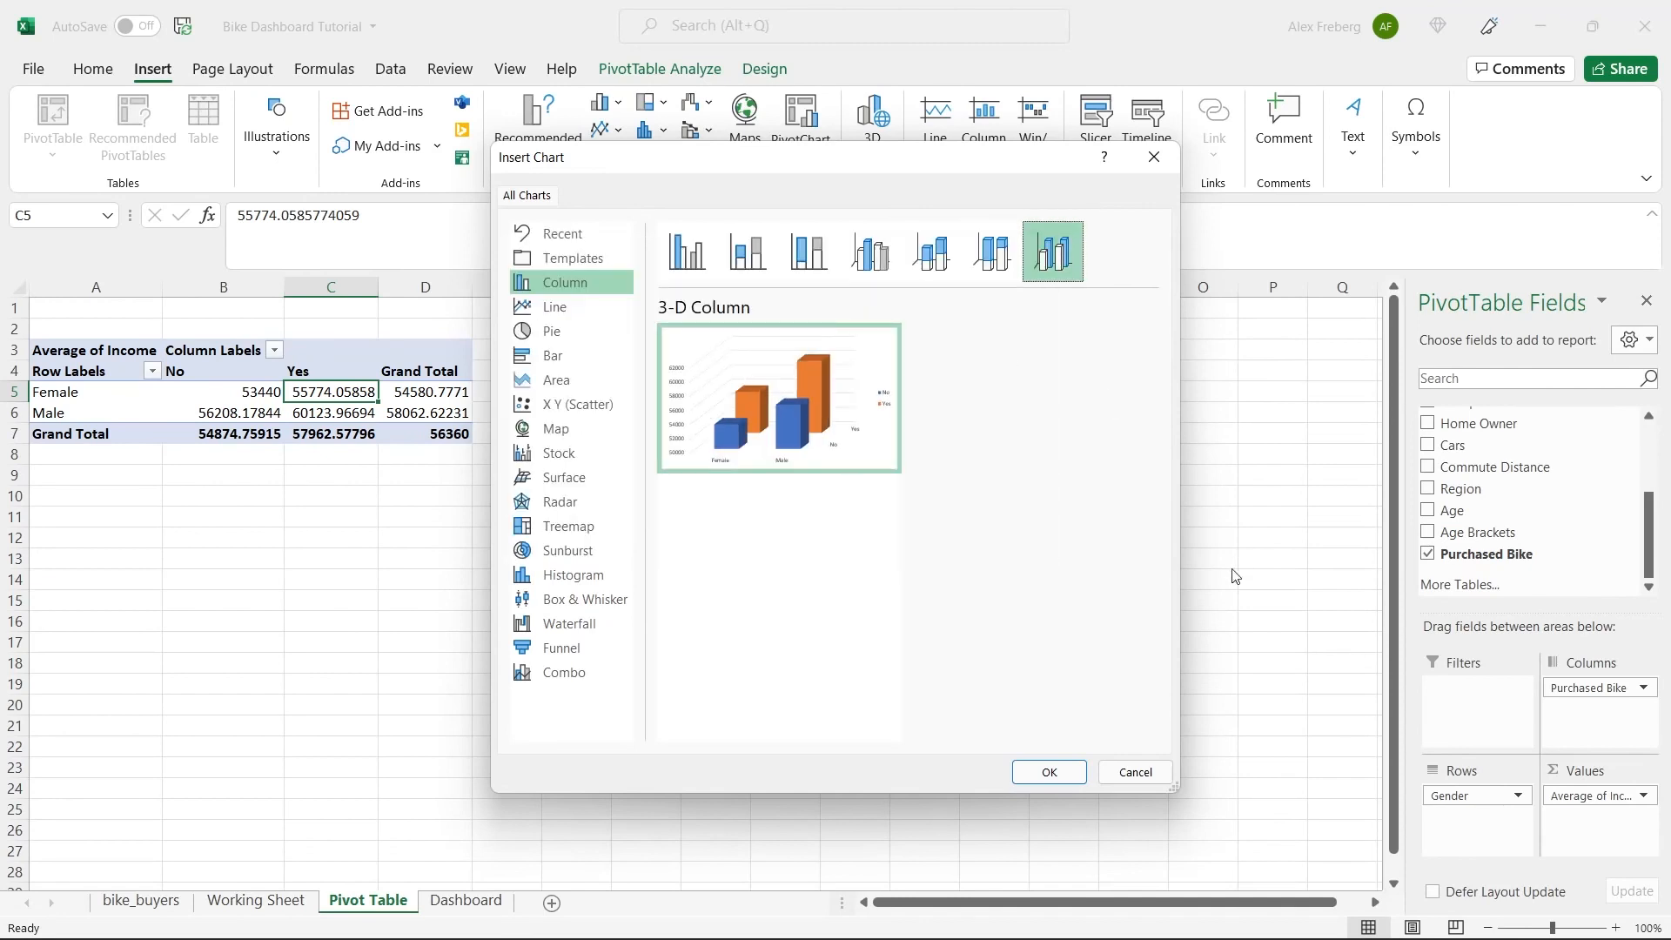
pyautogui.click(687, 254)
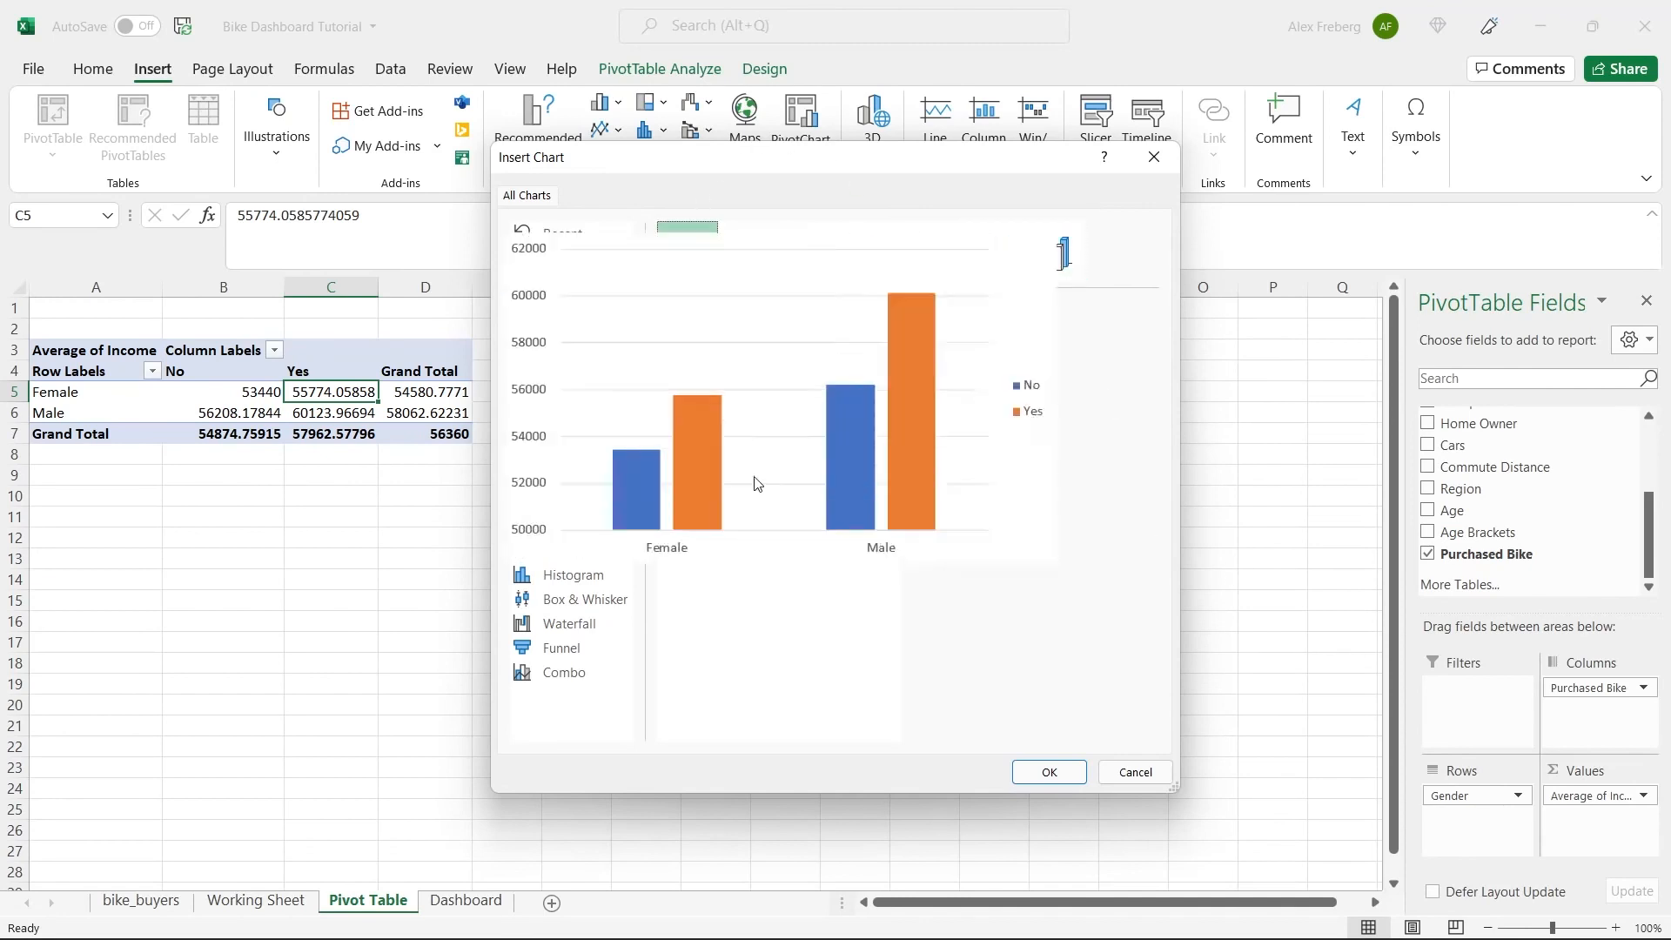
pyautogui.click(1056, 774)
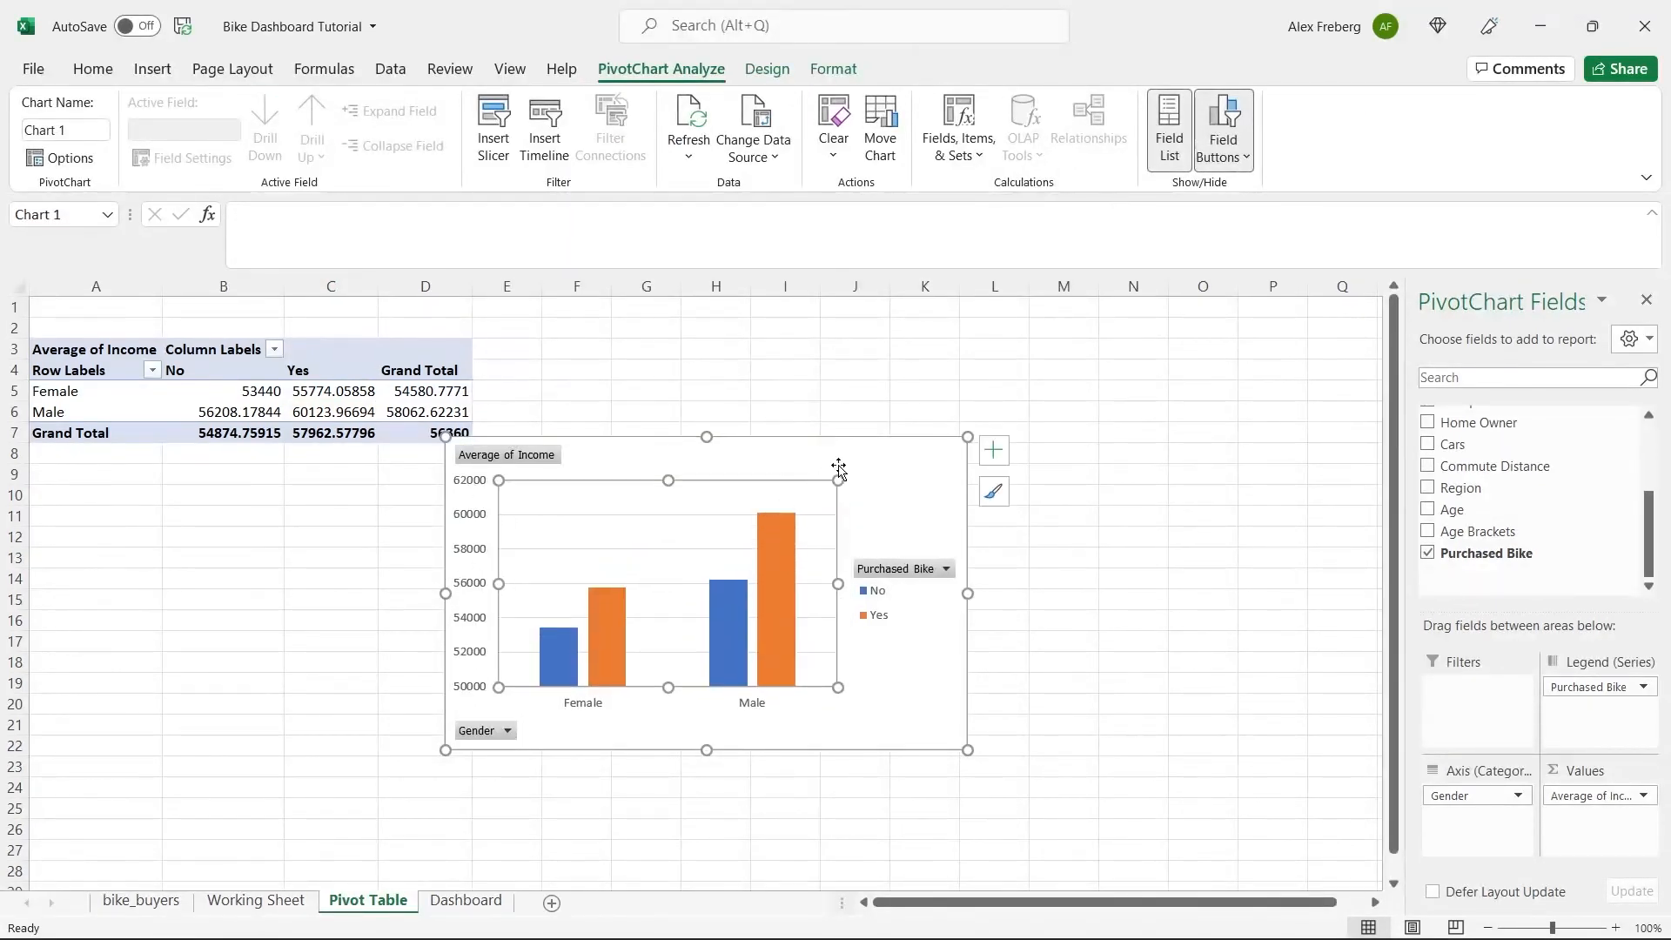
pyautogui.moveTo(853, 449)
pyautogui.mouseDown()
pyautogui.moveTo(981, 333)
pyautogui.moveTo(966, 325)
pyautogui.mouseUp()
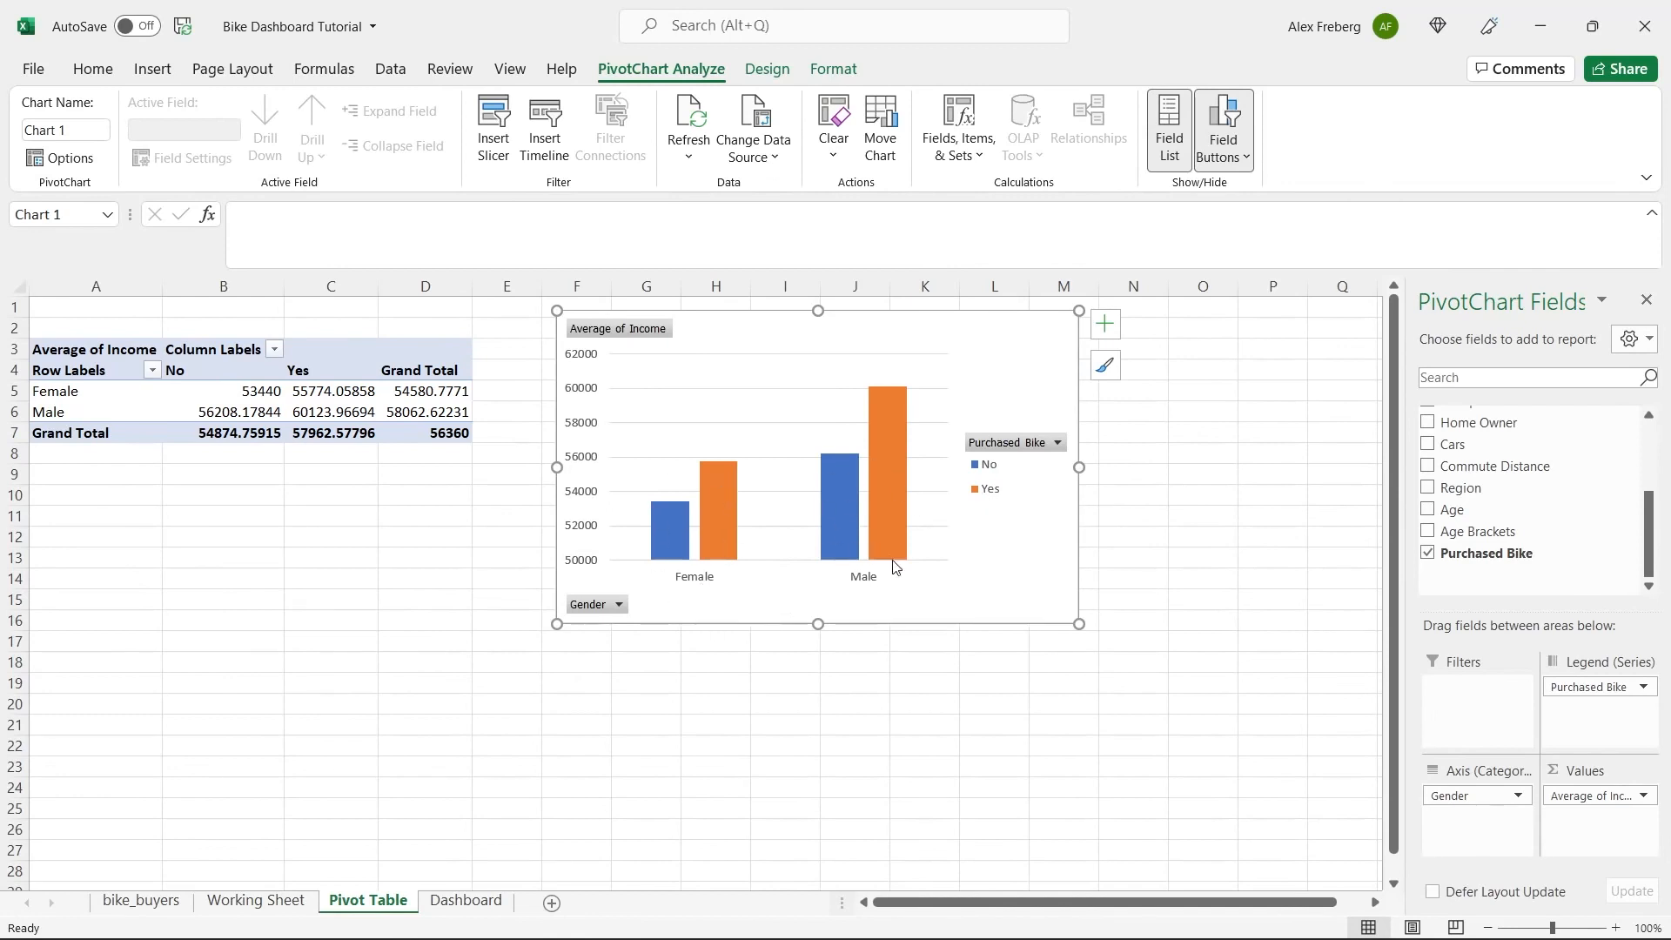
# Browse the style and color options available for the income chart.
pyautogui.click(1107, 376)
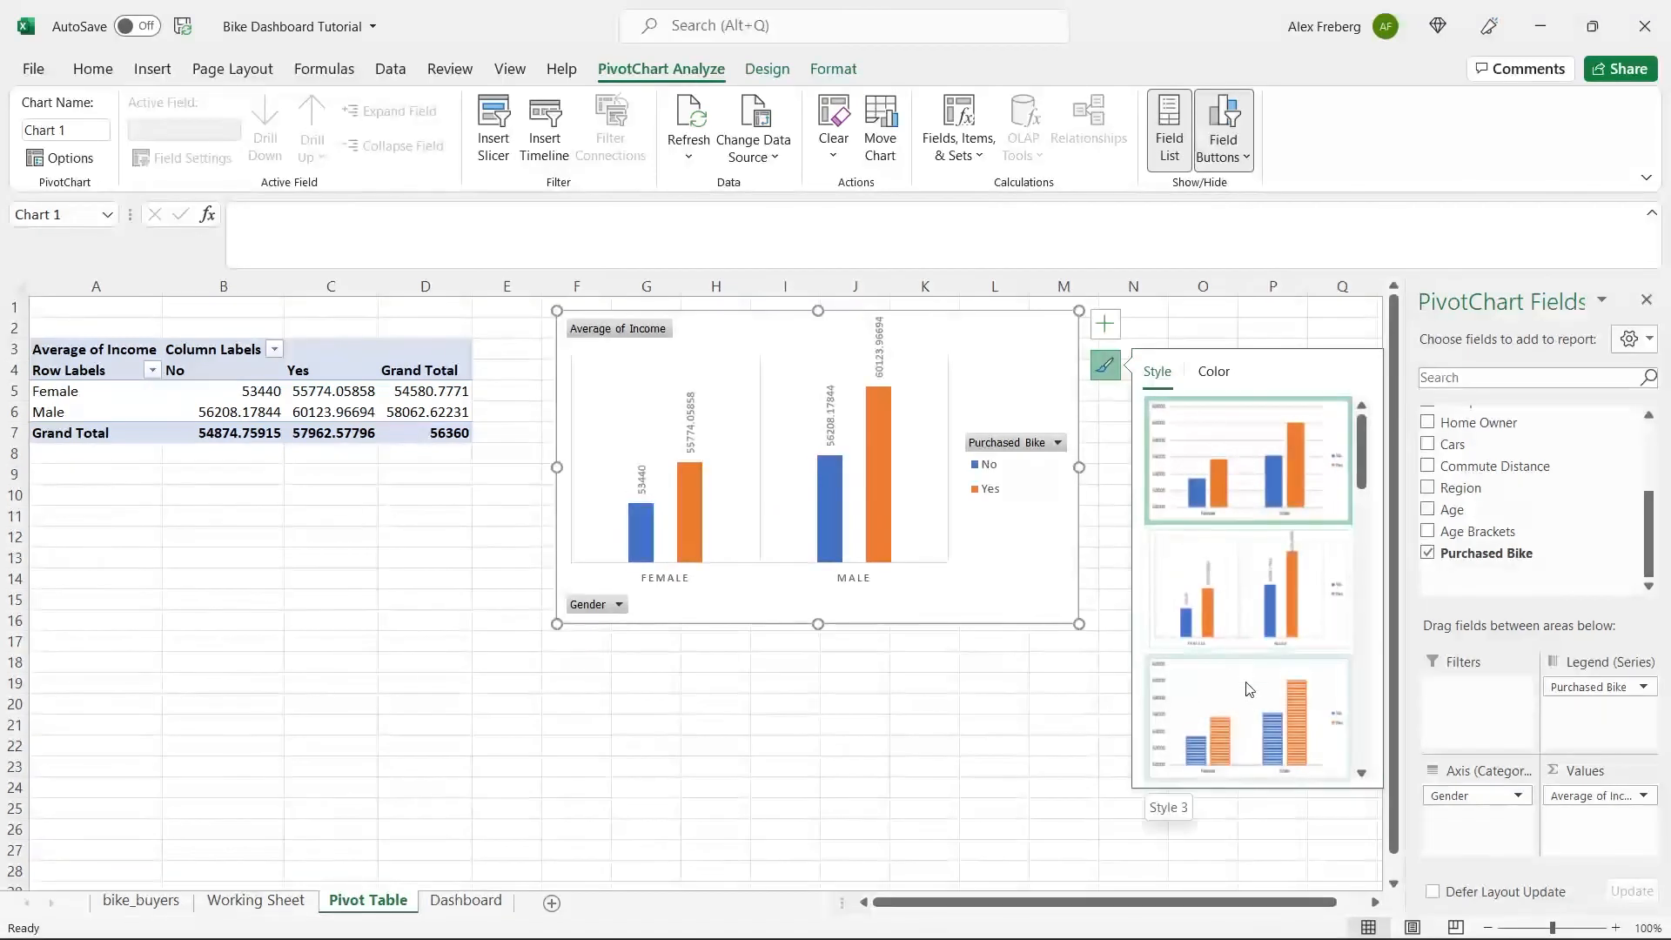
pyautogui.scroll(-2, 1282, 602)
pyautogui.scroll(4, 1281, 602)
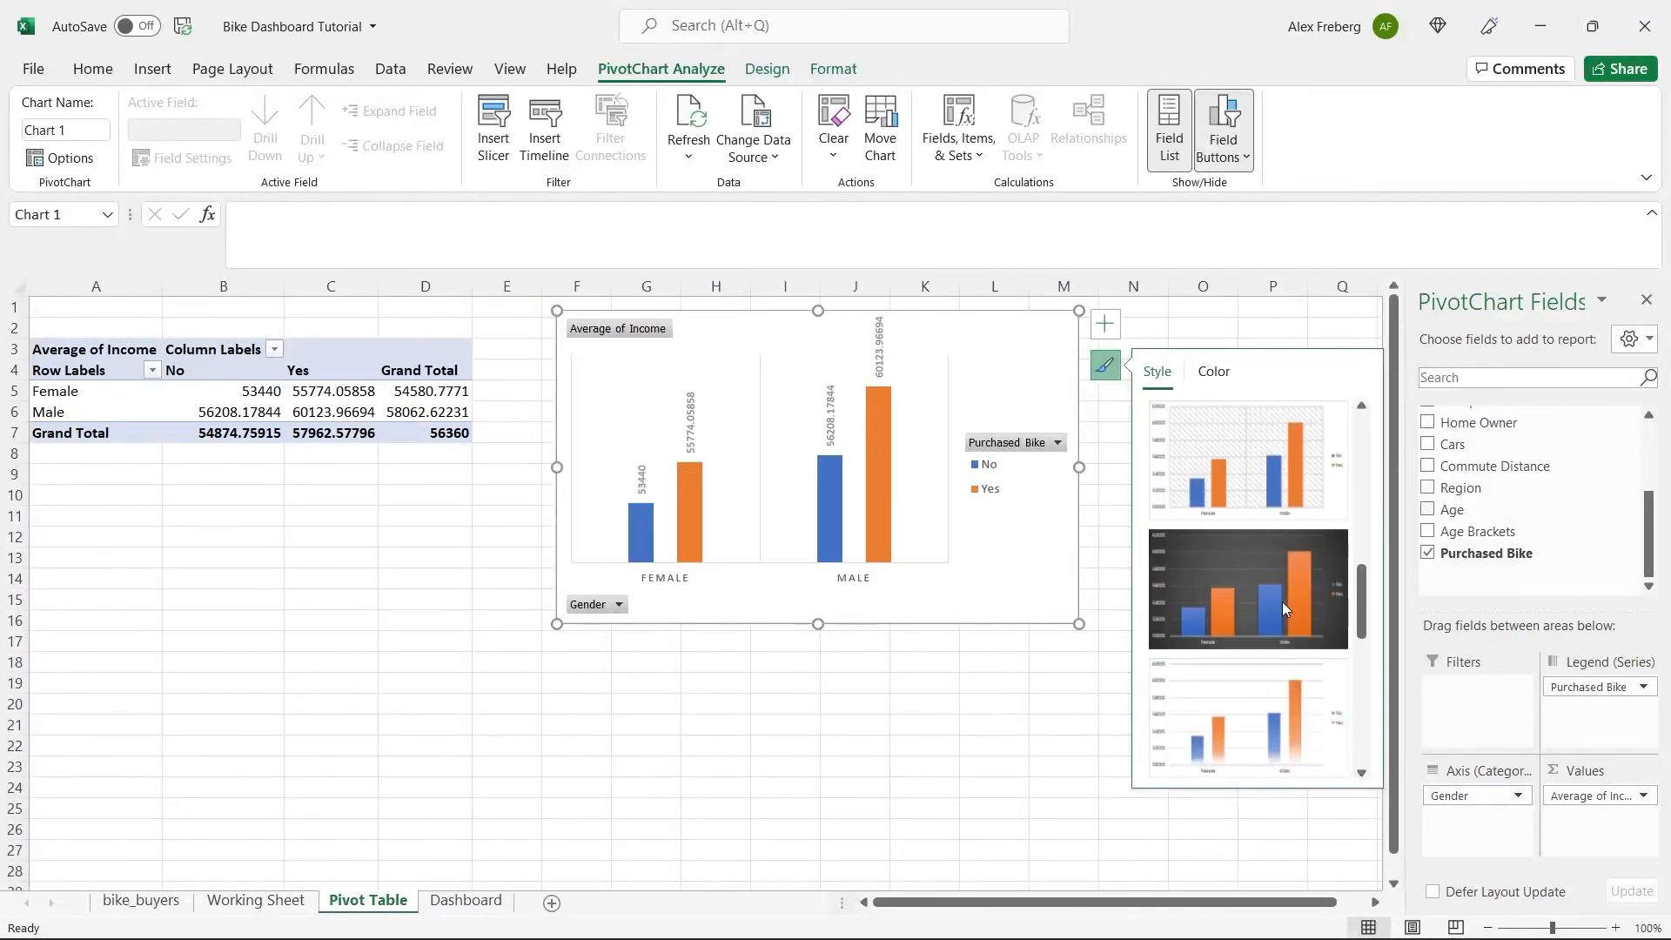
pyautogui.click(1212, 372)
# Add axis titles to the chart and name the vertical axis Income.
pyautogui.click(1112, 333)
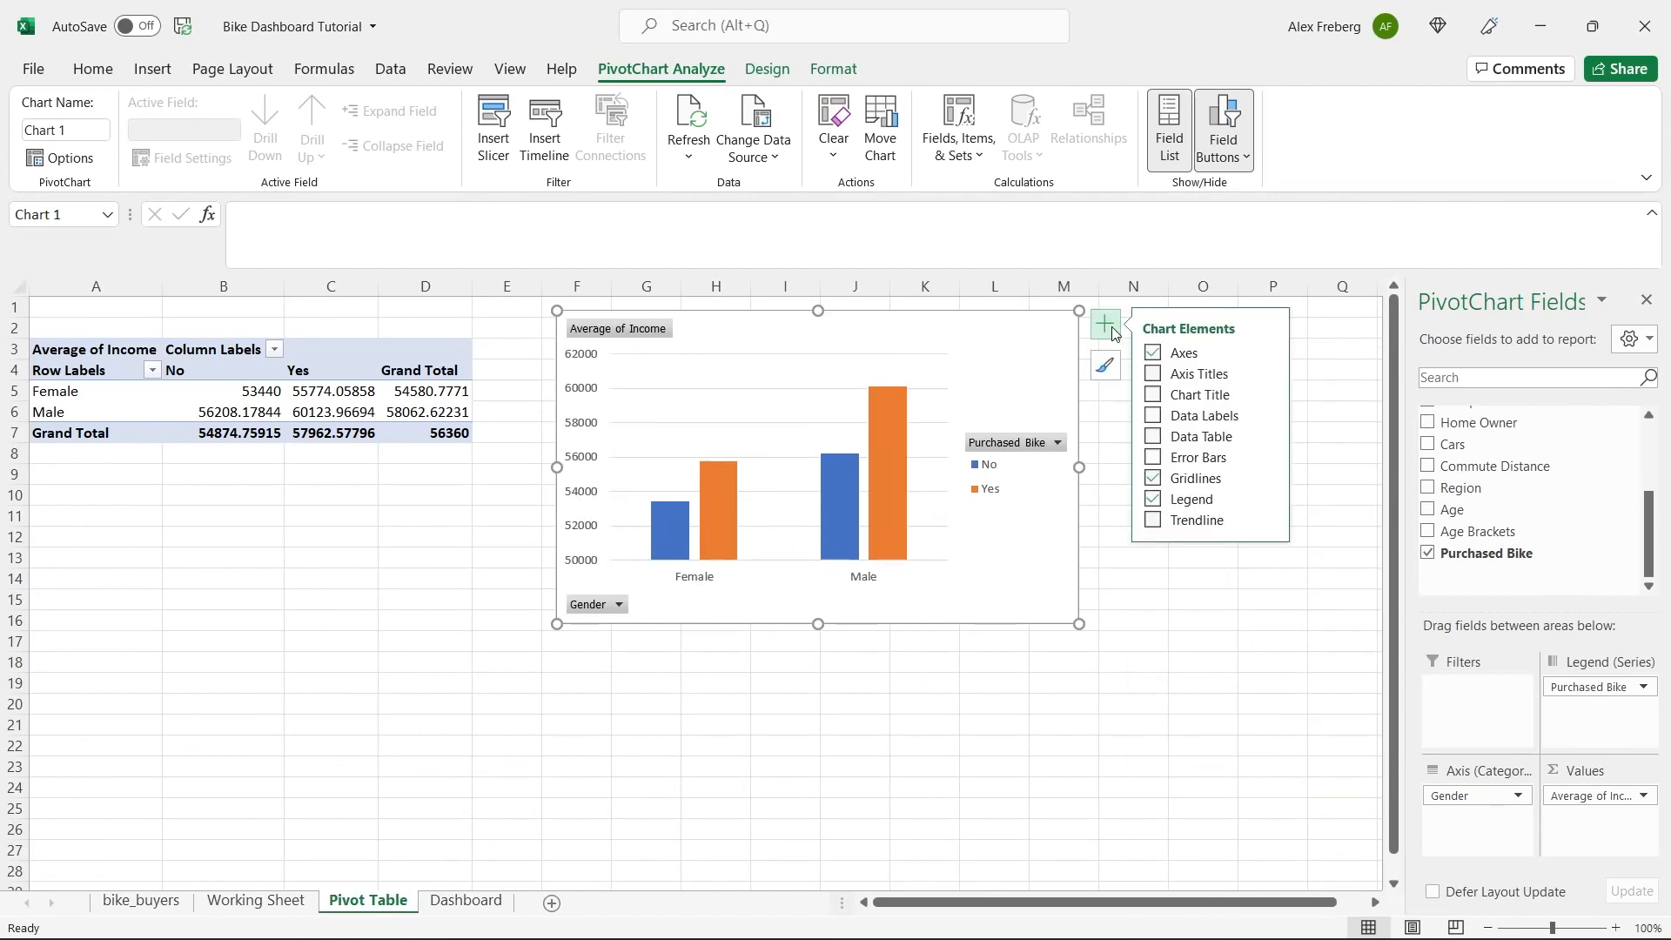
pyautogui.click(1153, 374)
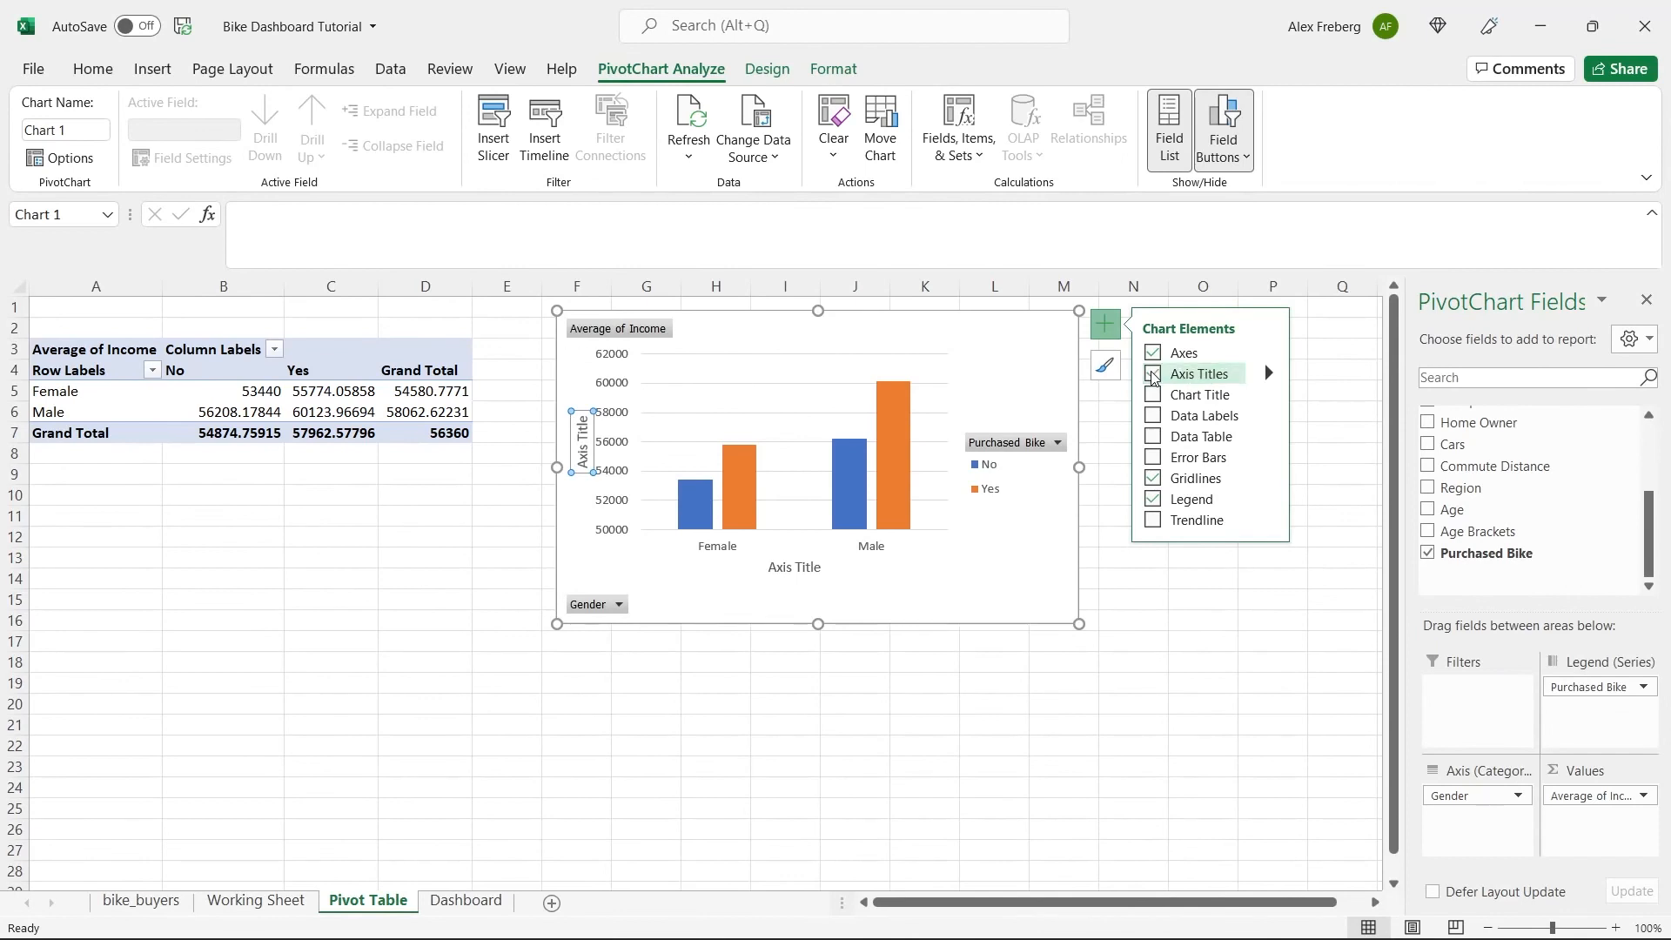
pyautogui.tripleClick(582, 450)
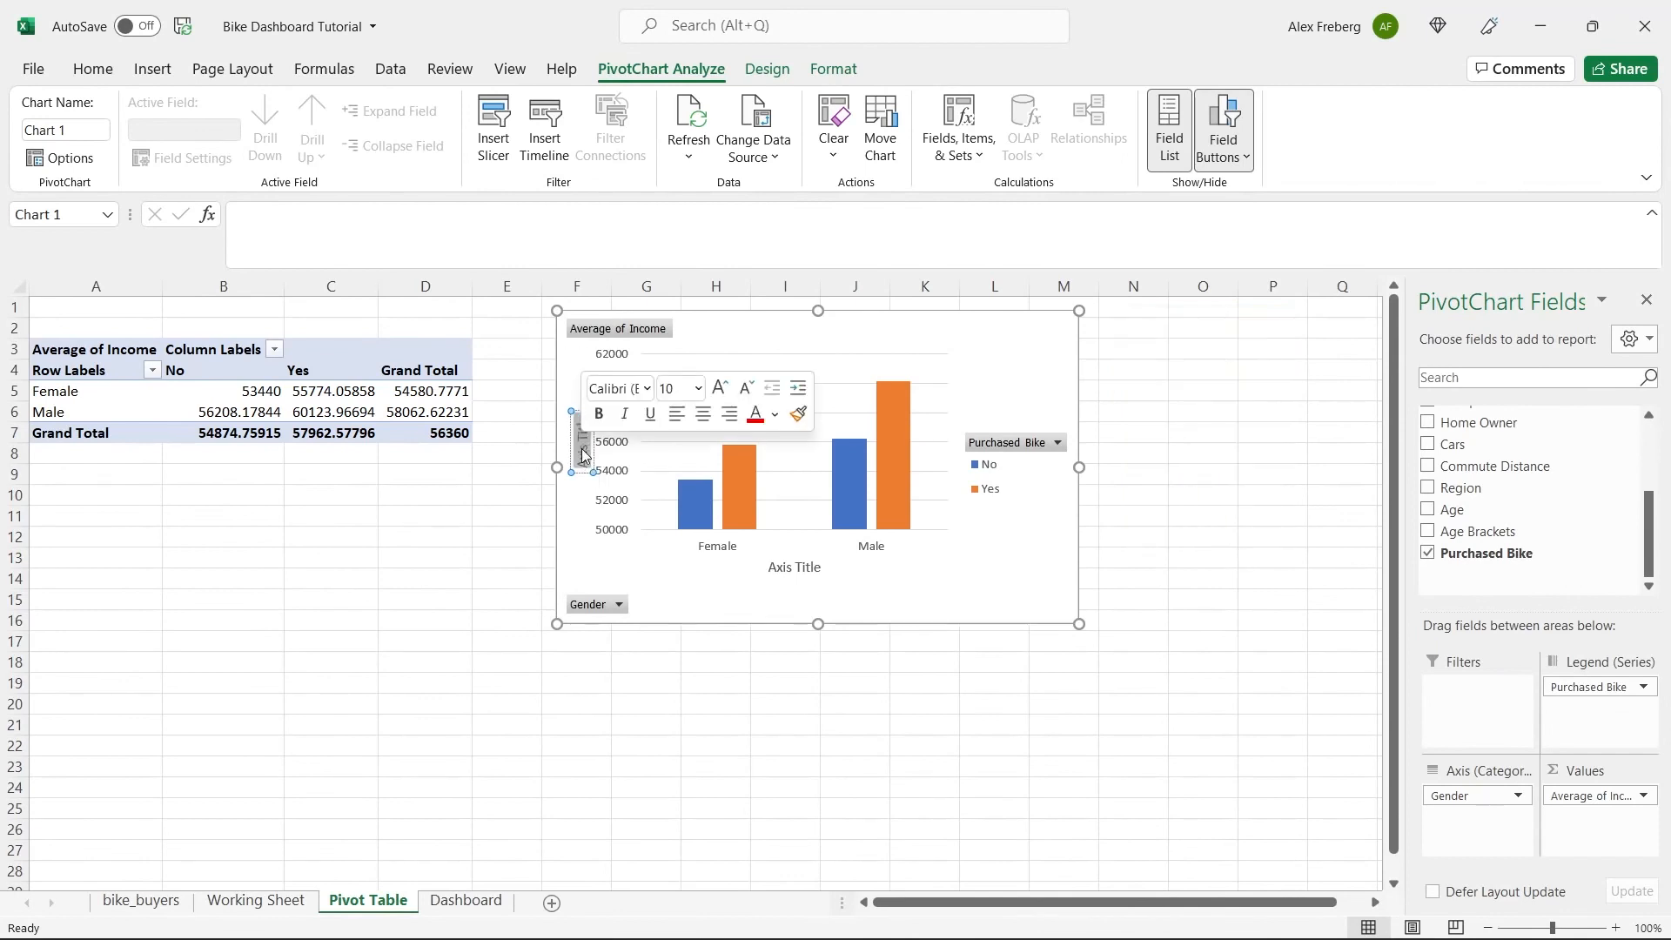
pyautogui.write('Income')
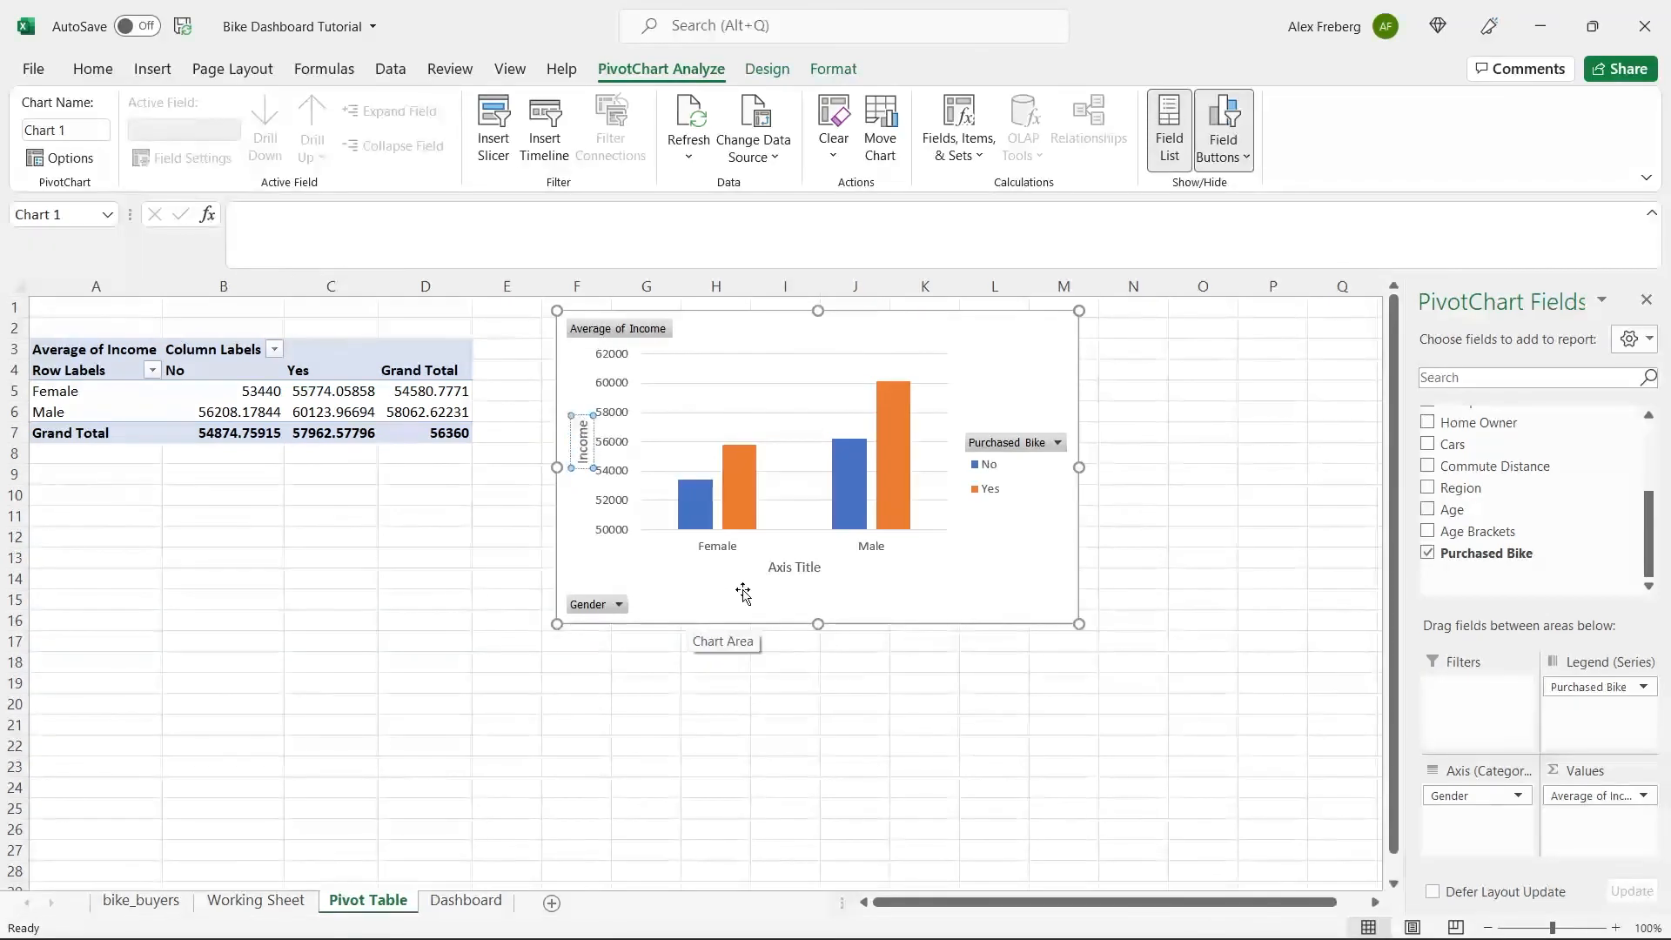
# Change the chart's horizontal axis title to Gender.
pyautogui.doubleClick(791, 570)
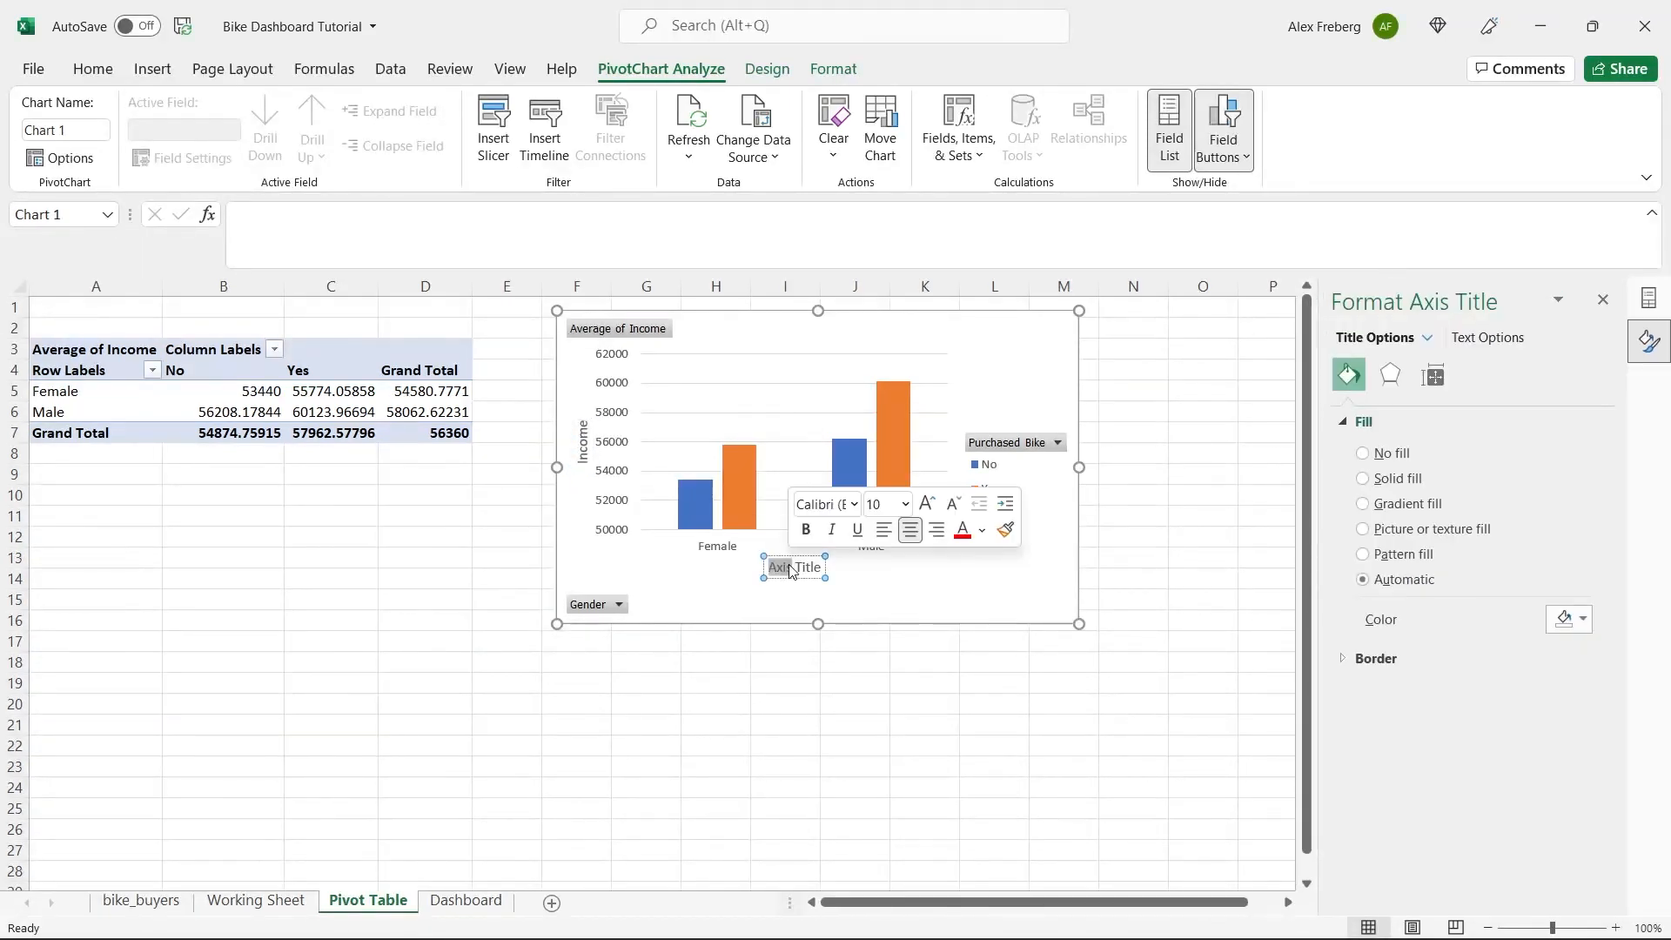
pyautogui.press('BackSpace')
pyautogui.press('Delete')
pyautogui.press('Delete')
pyautogui.press('Delete')
pyautogui.press('Delete')
pyautogui.press('Delete')
pyautogui.press('Delete')
pyautogui.write('Gender')
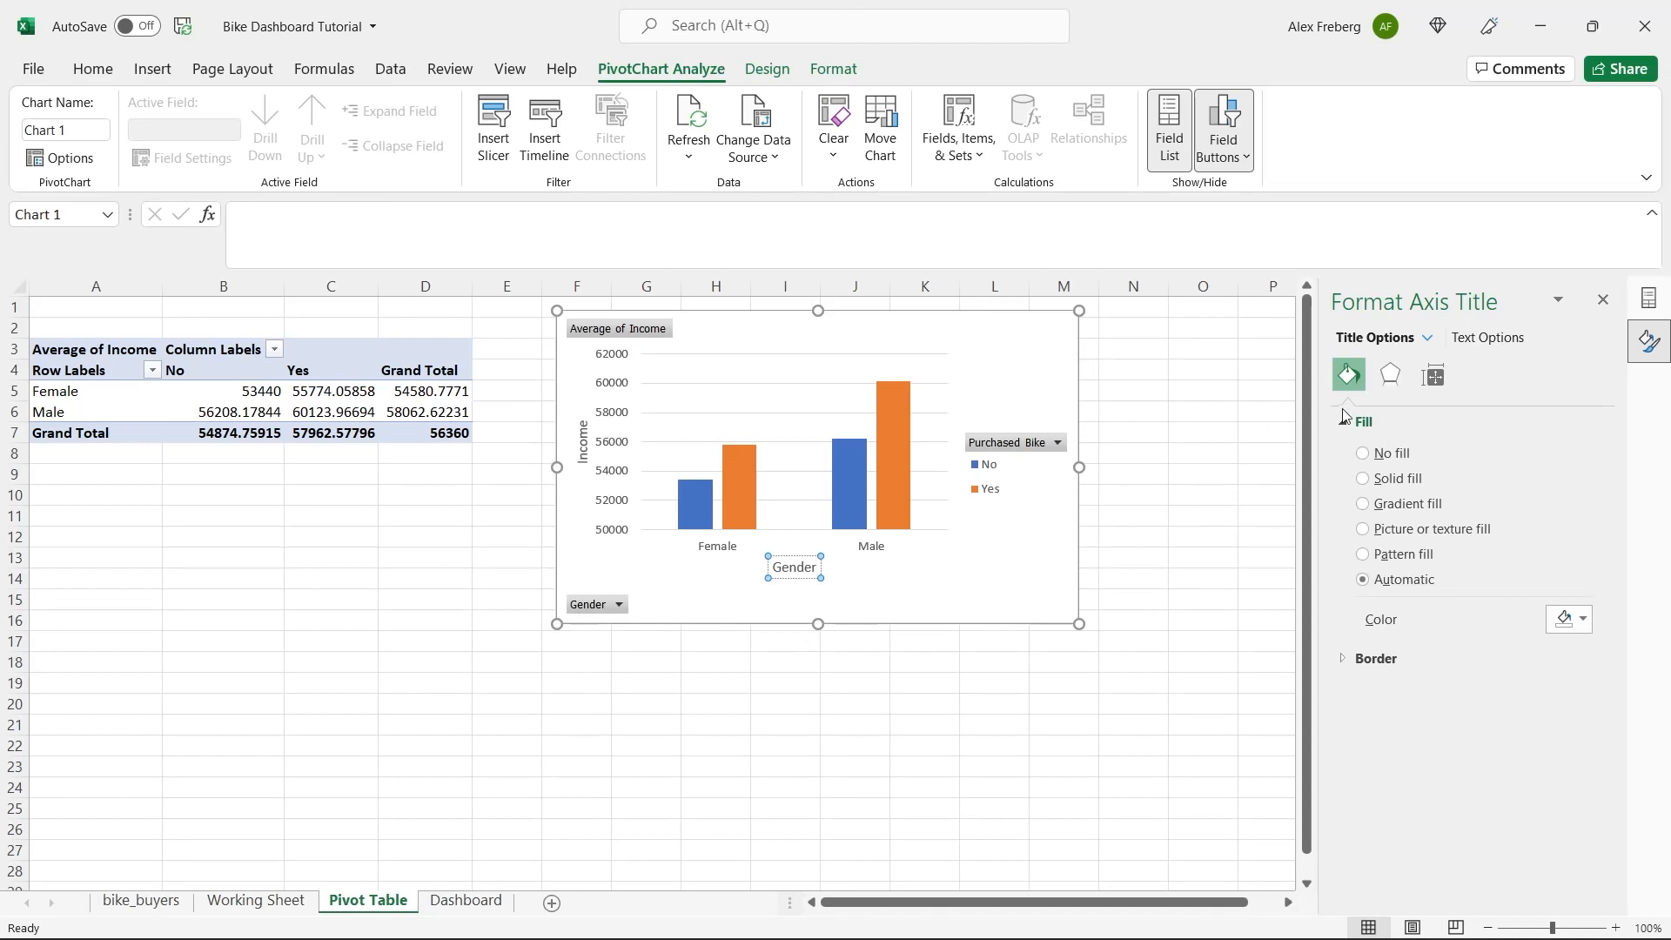
# Add a chart title reading Avg Income Per Purchase.
pyautogui.click(1040, 370)
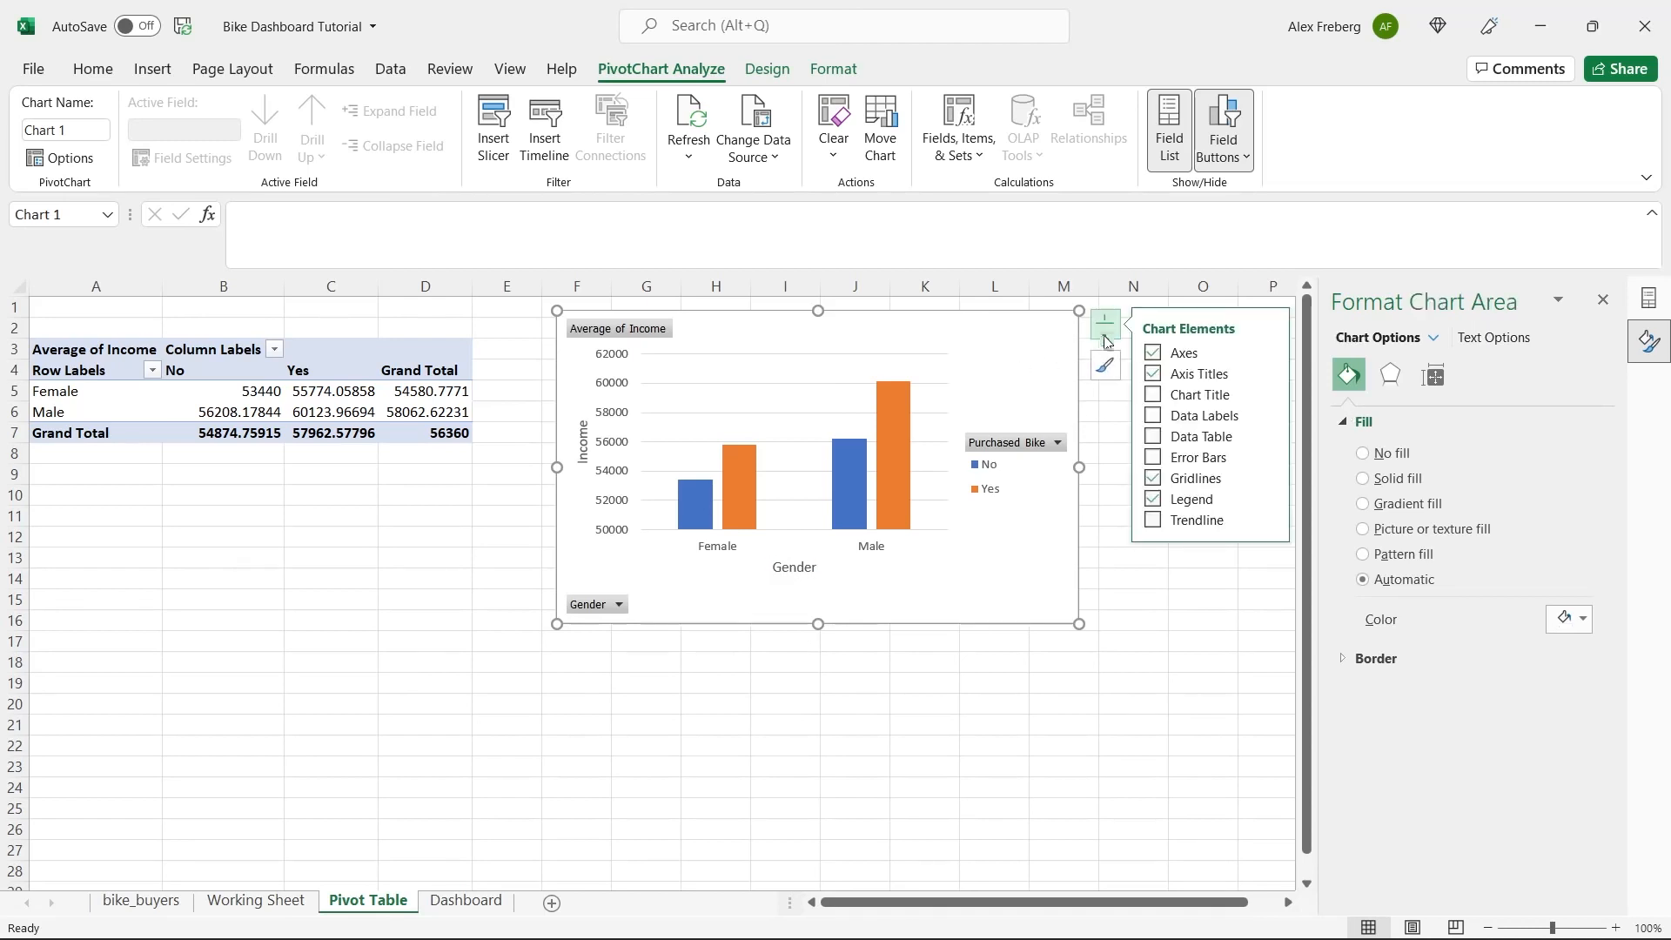
pyautogui.click(1152, 396)
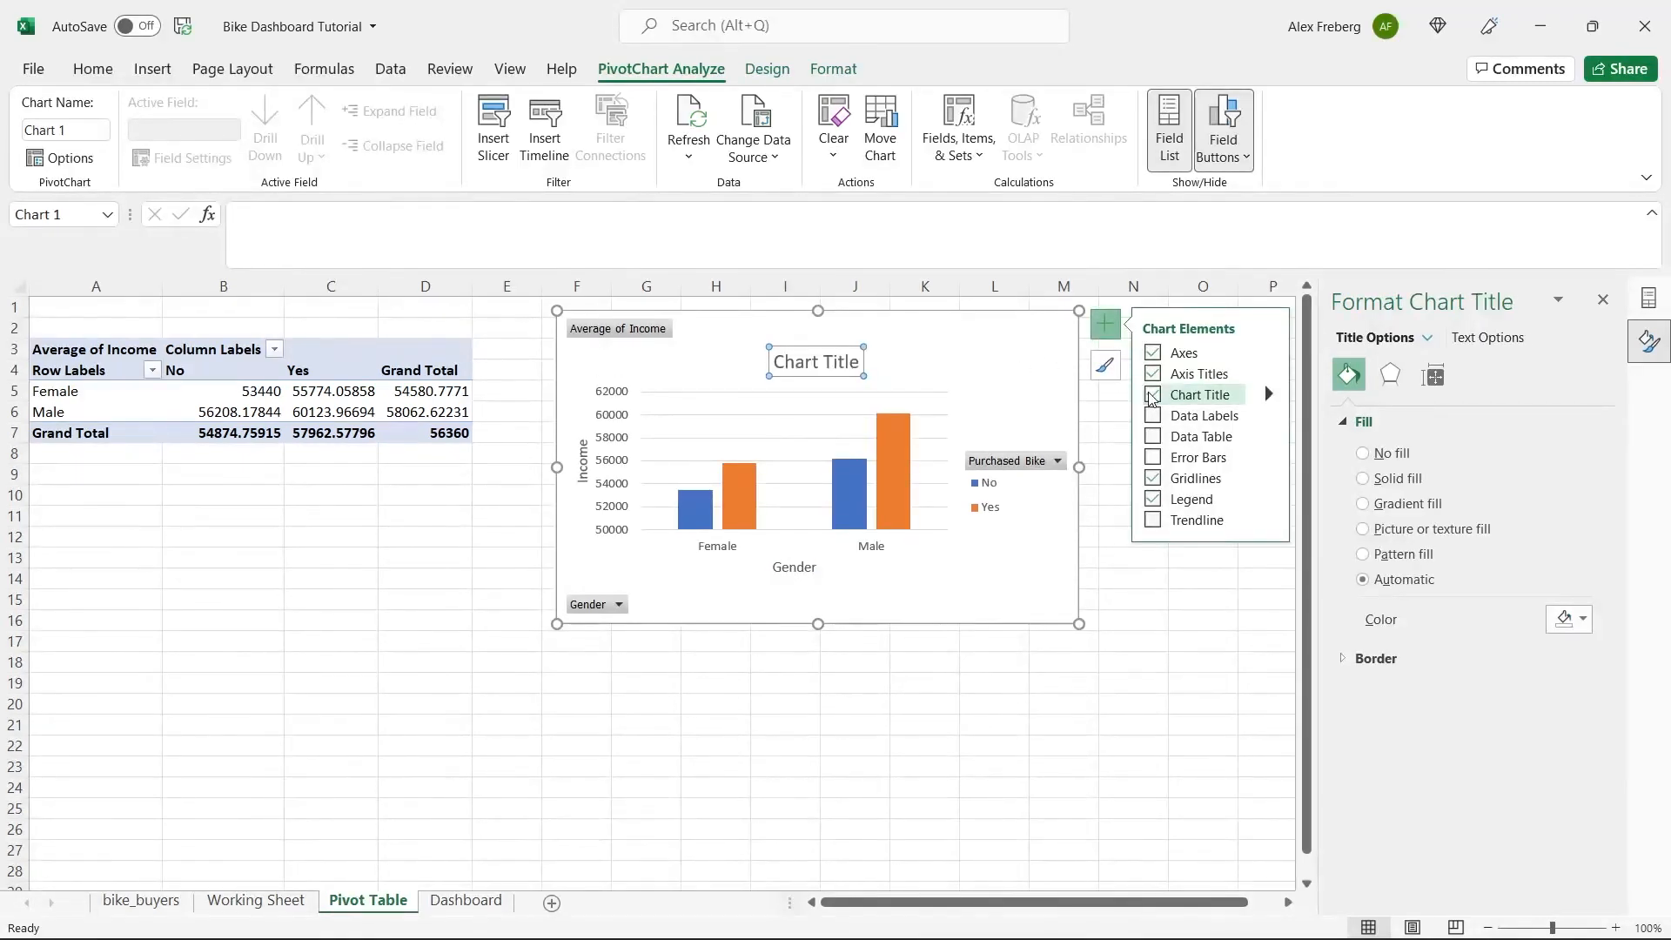
pyautogui.doubleClick(814, 365)
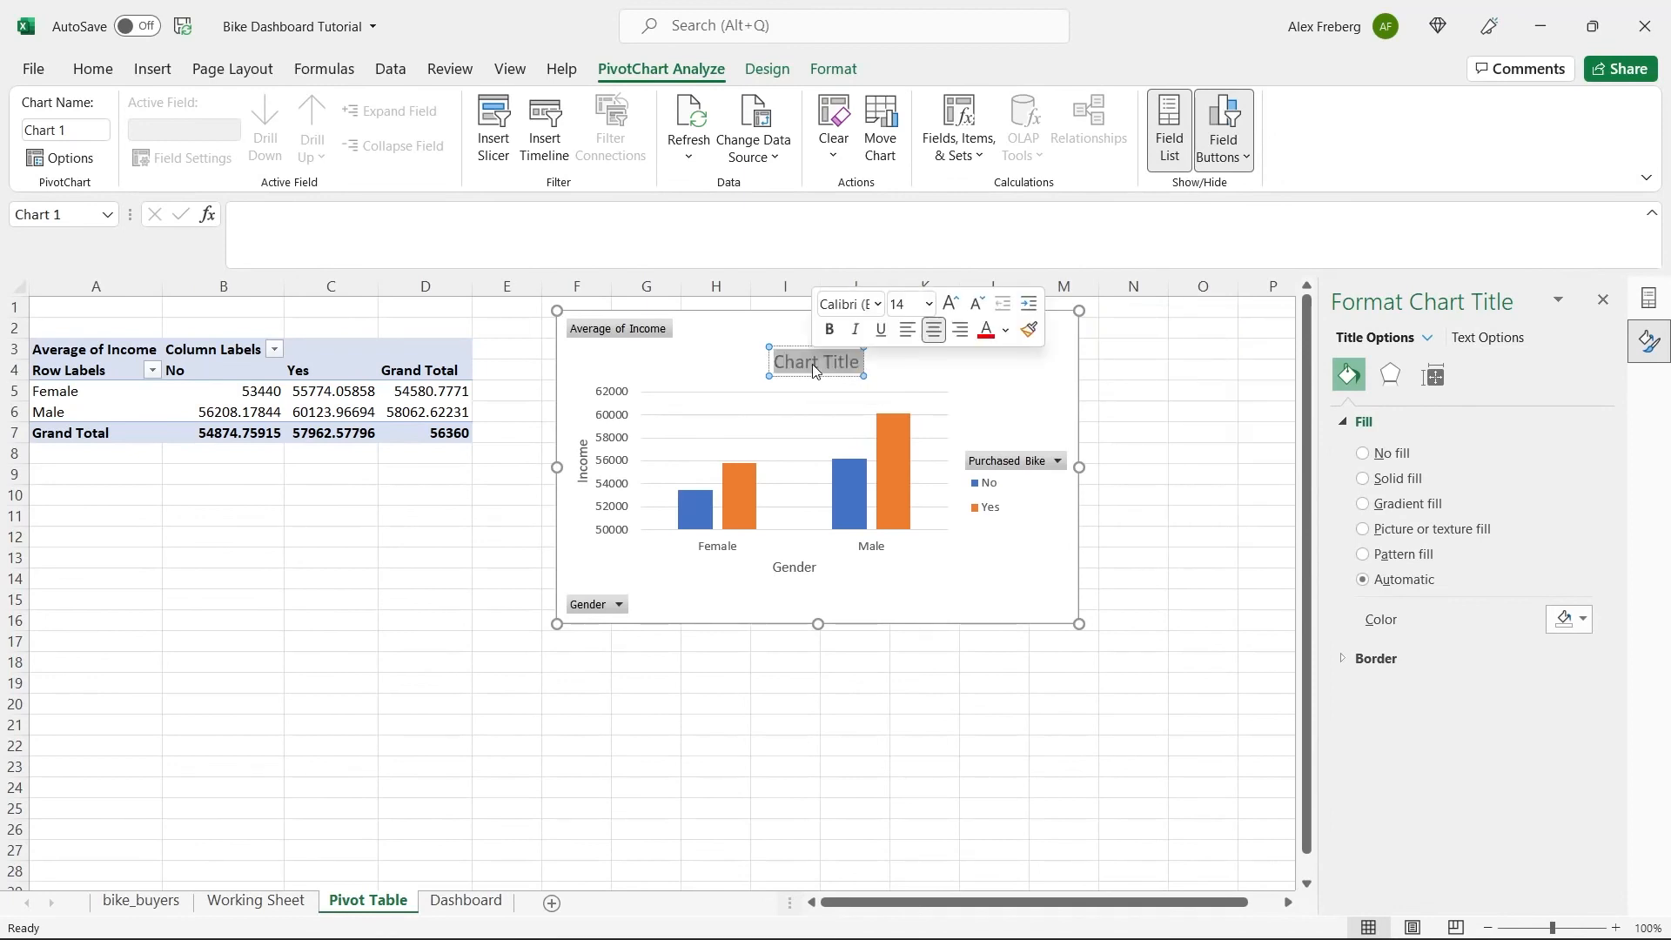
pyautogui.write('Avg Income Per Purchase')
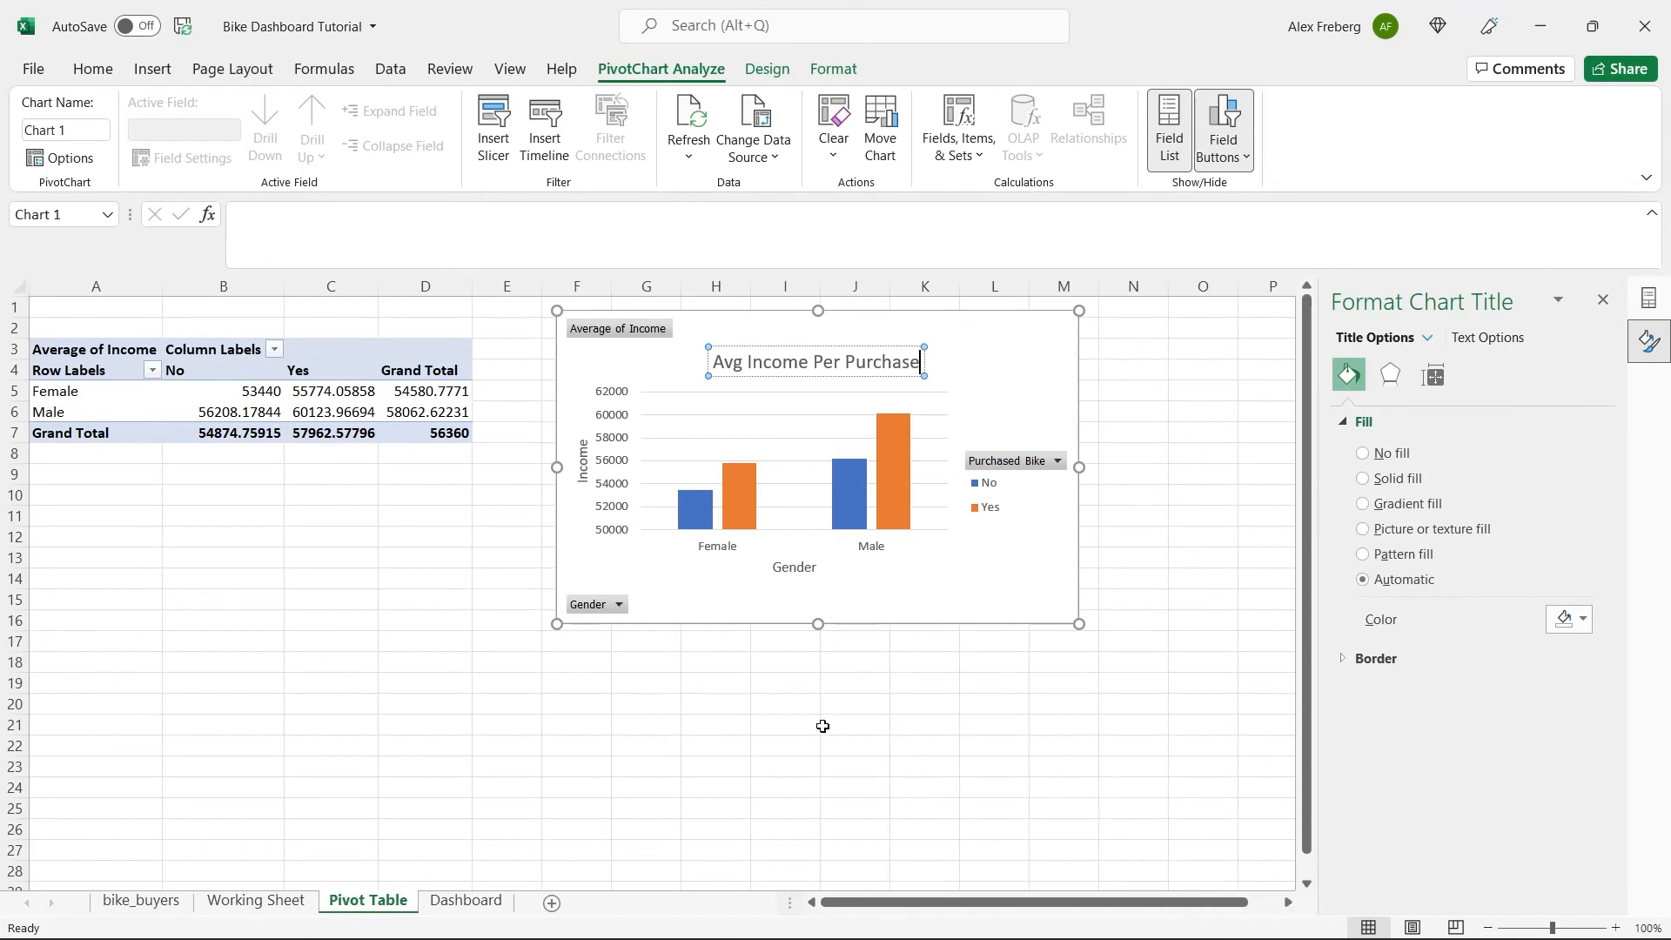
pyautogui.click(889, 584)
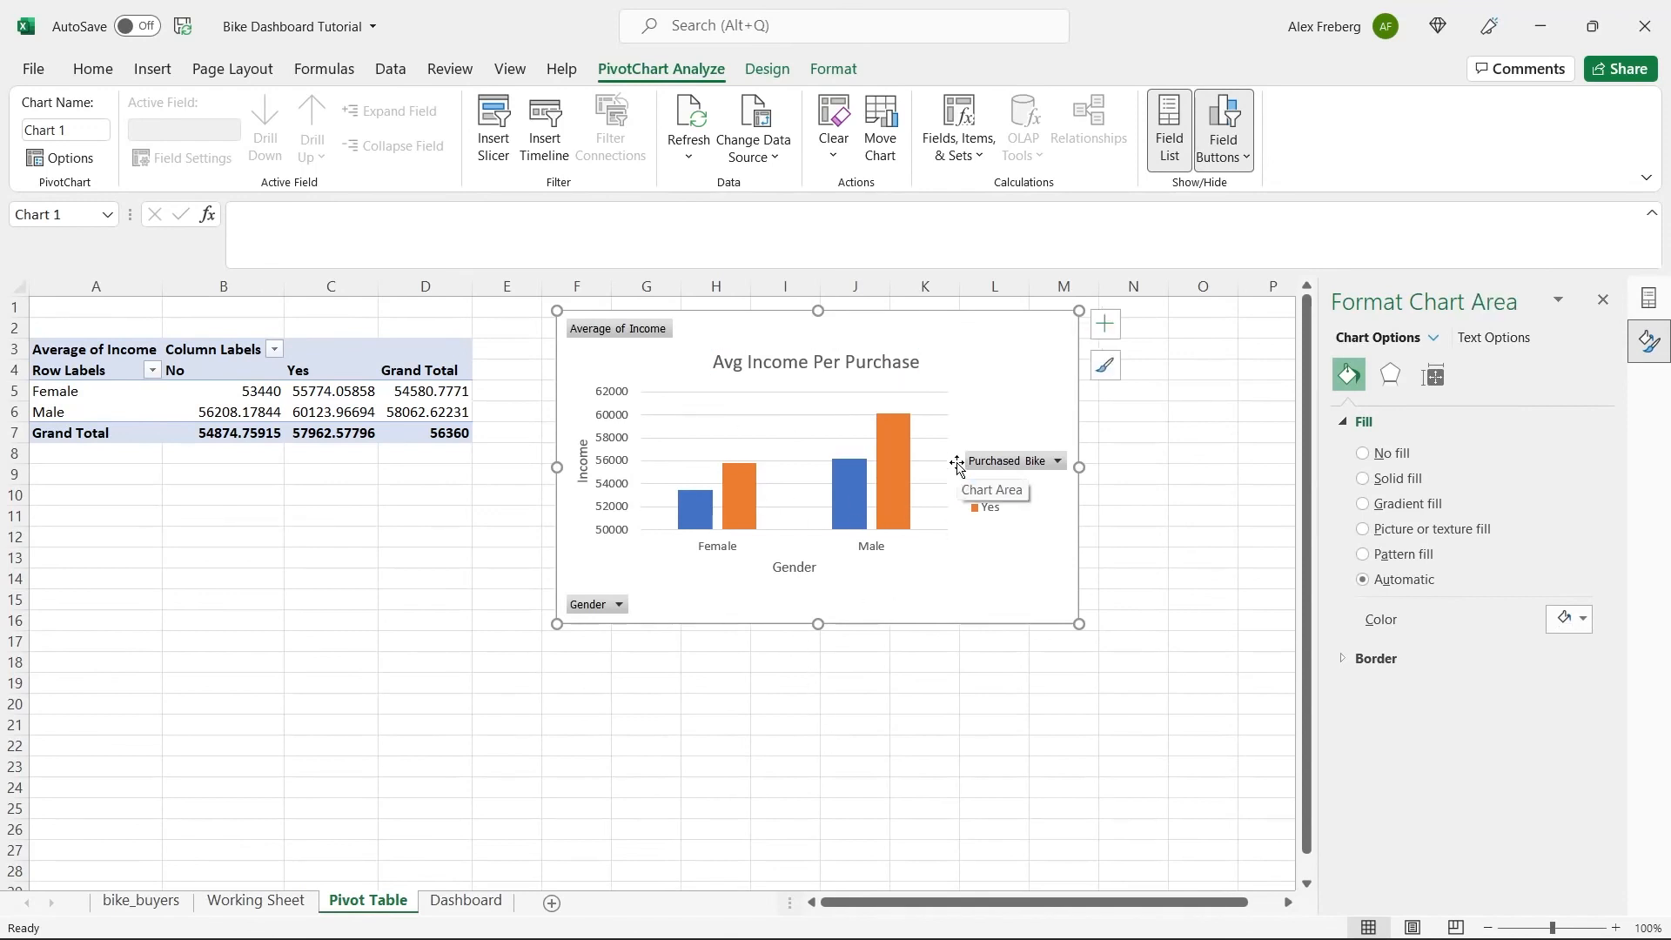
# Try data labels on the chart, remove them and show a data table instead.
pyautogui.click(1104, 323)
pyautogui.click(1160, 420)
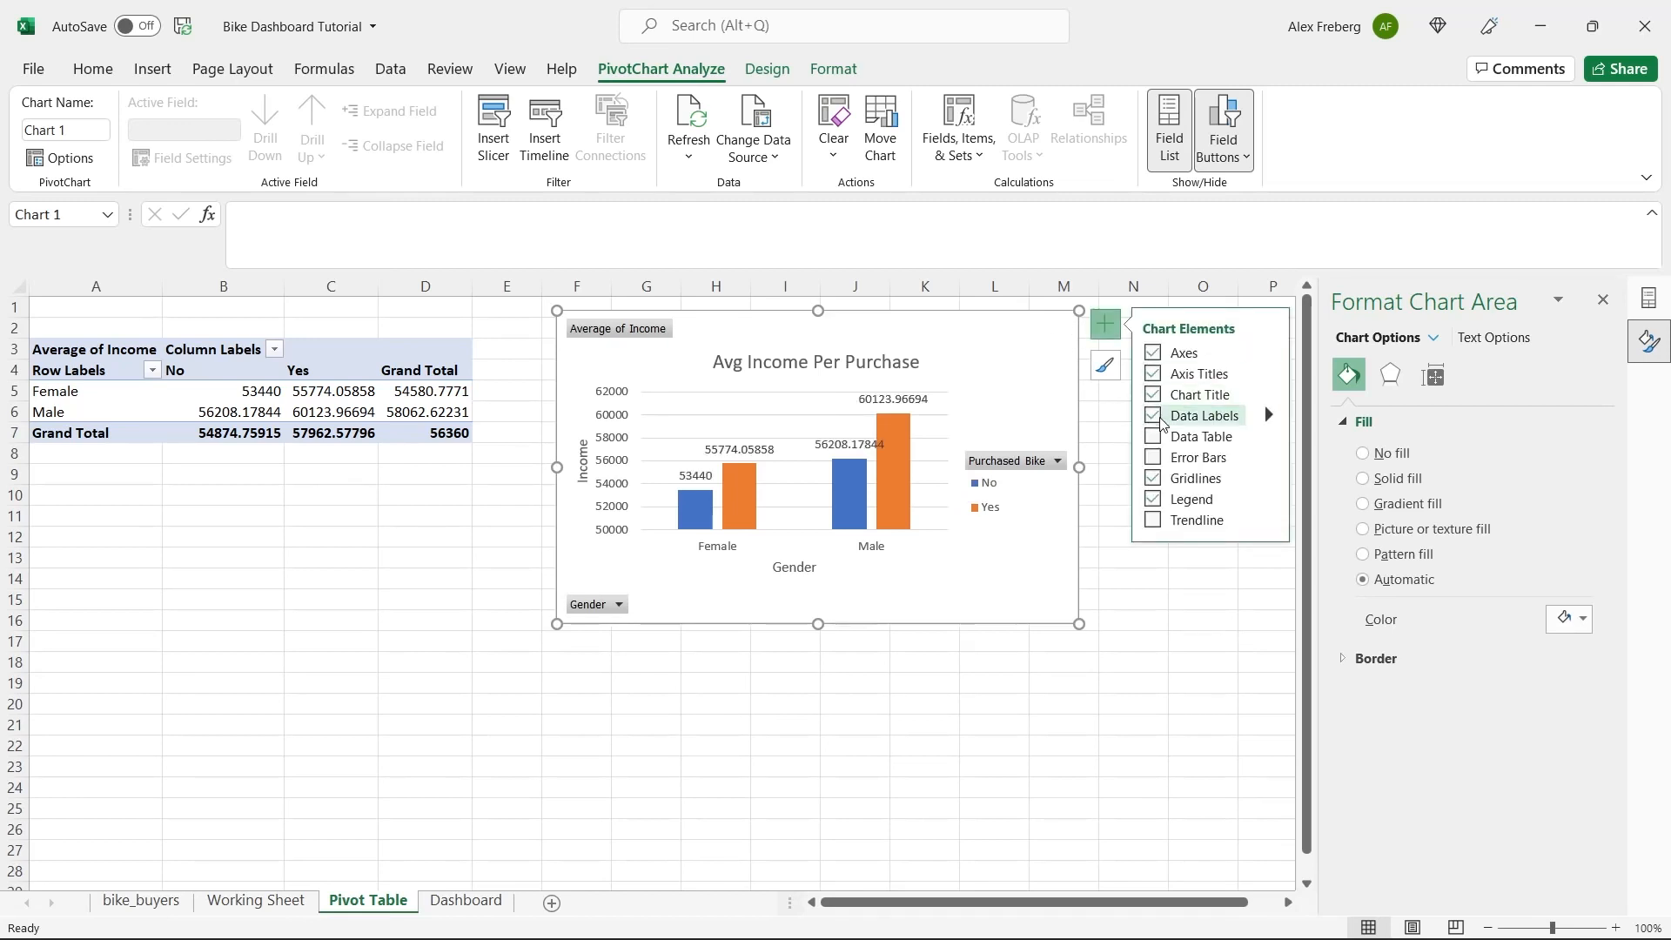
pyautogui.click(1155, 417)
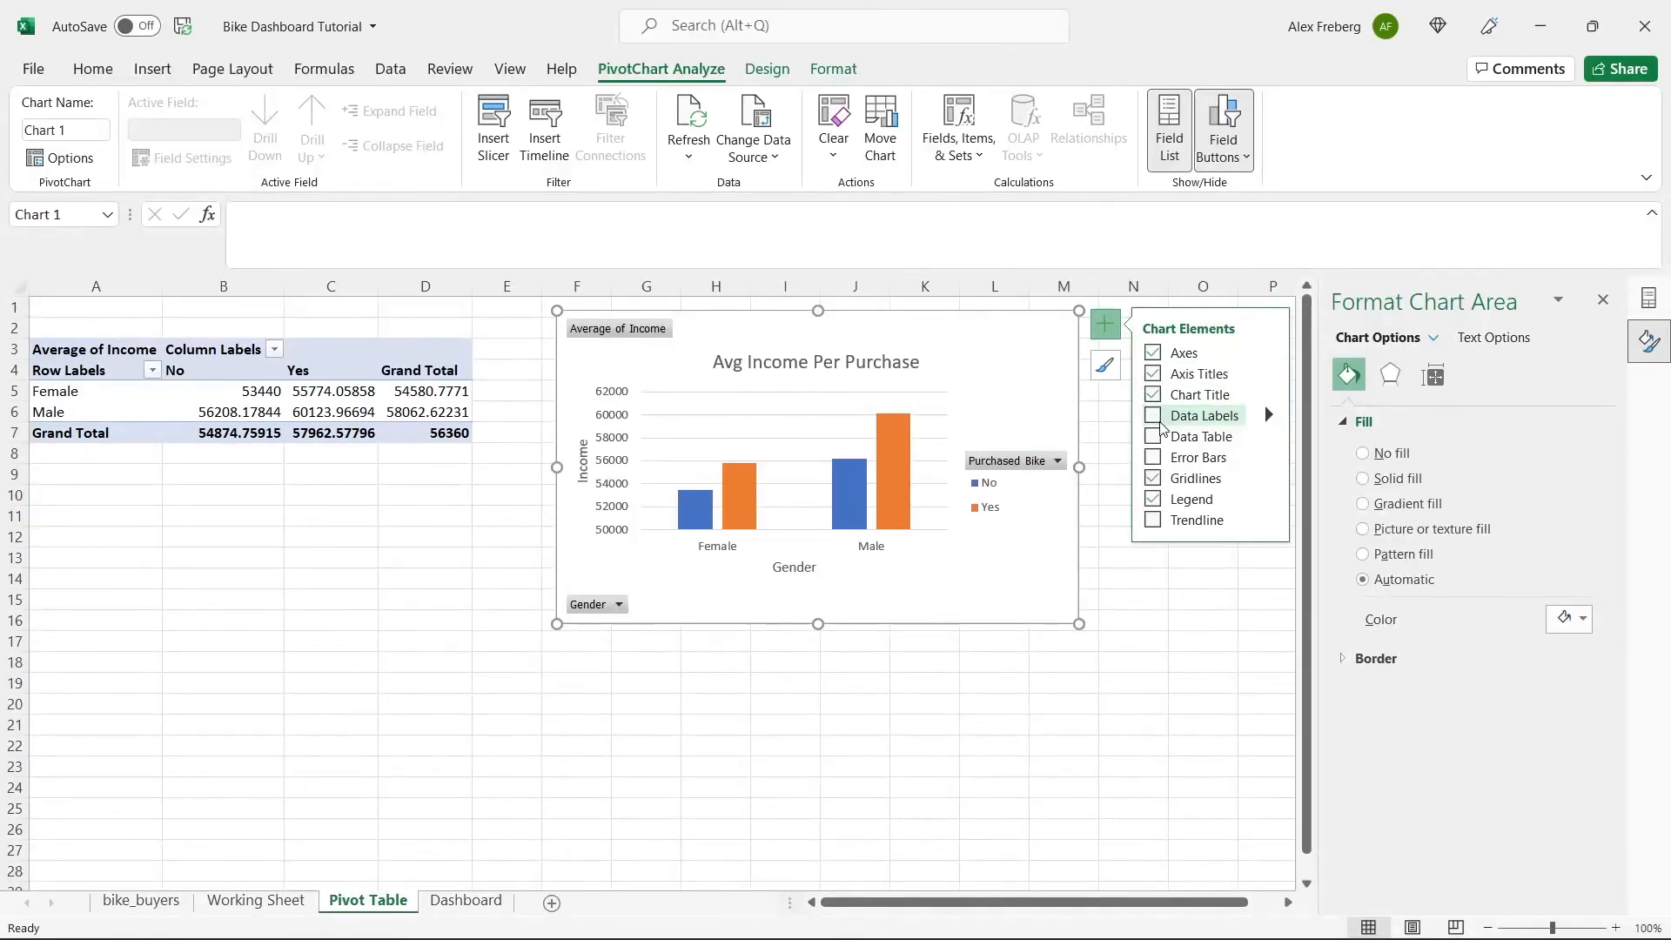
pyautogui.click(1156, 437)
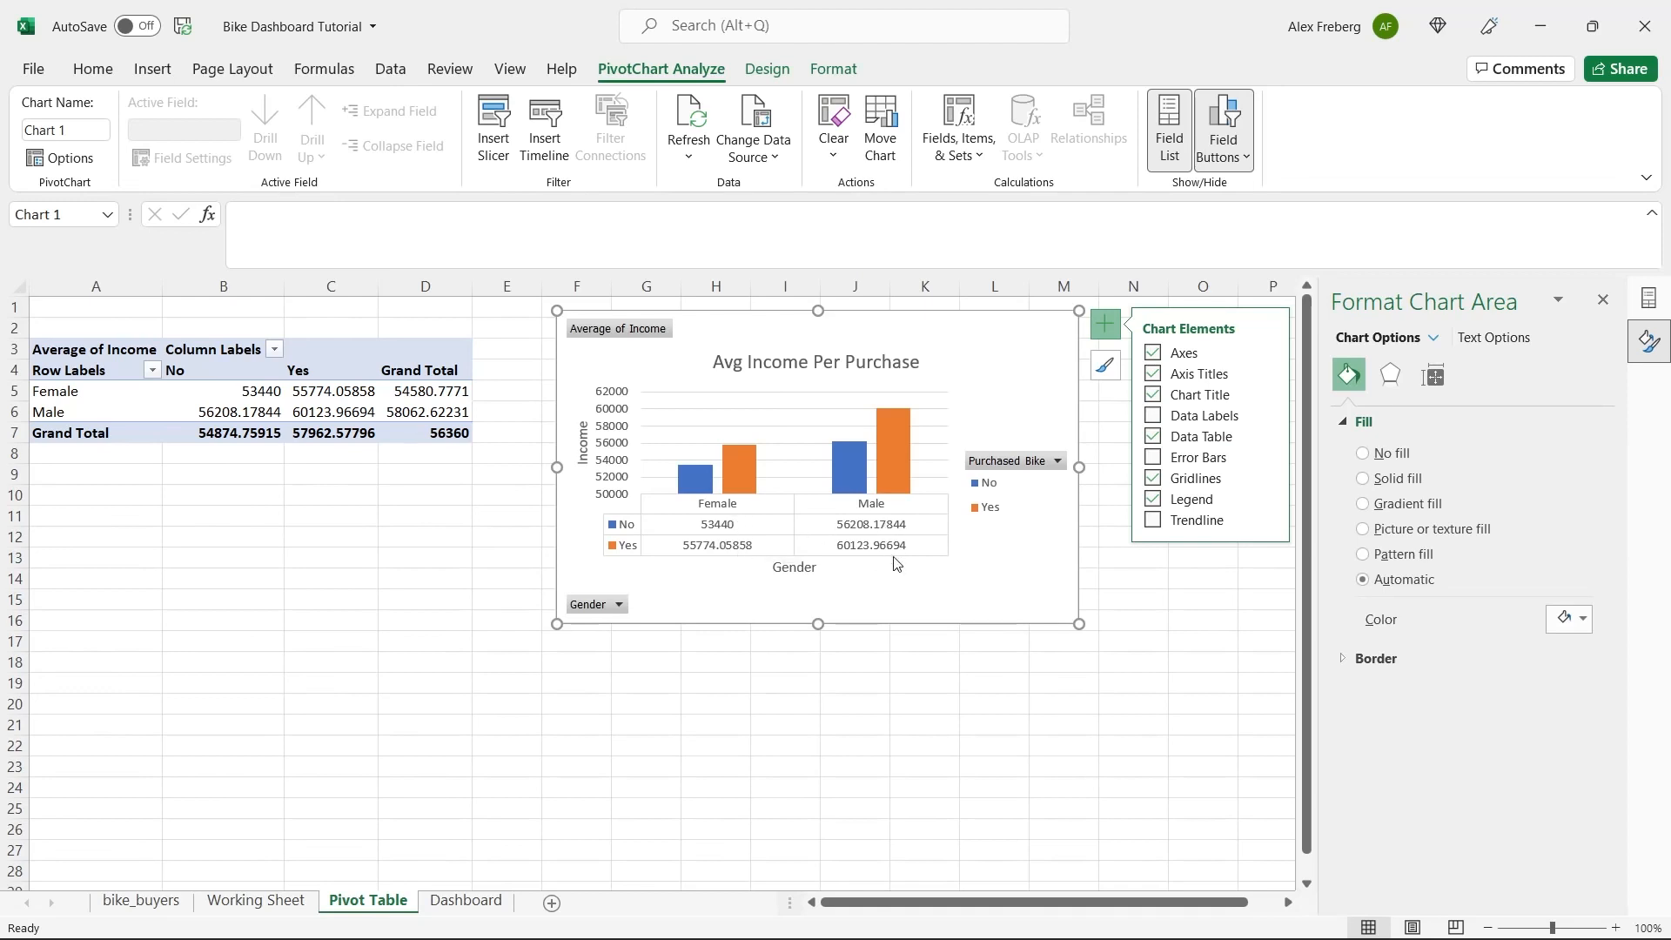
# Format the average incomes in B5:D7 as Number with no decimal places.
pyautogui.click(296, 390)
pyautogui.moveTo(254, 391); pyautogui.dragTo(415, 434)
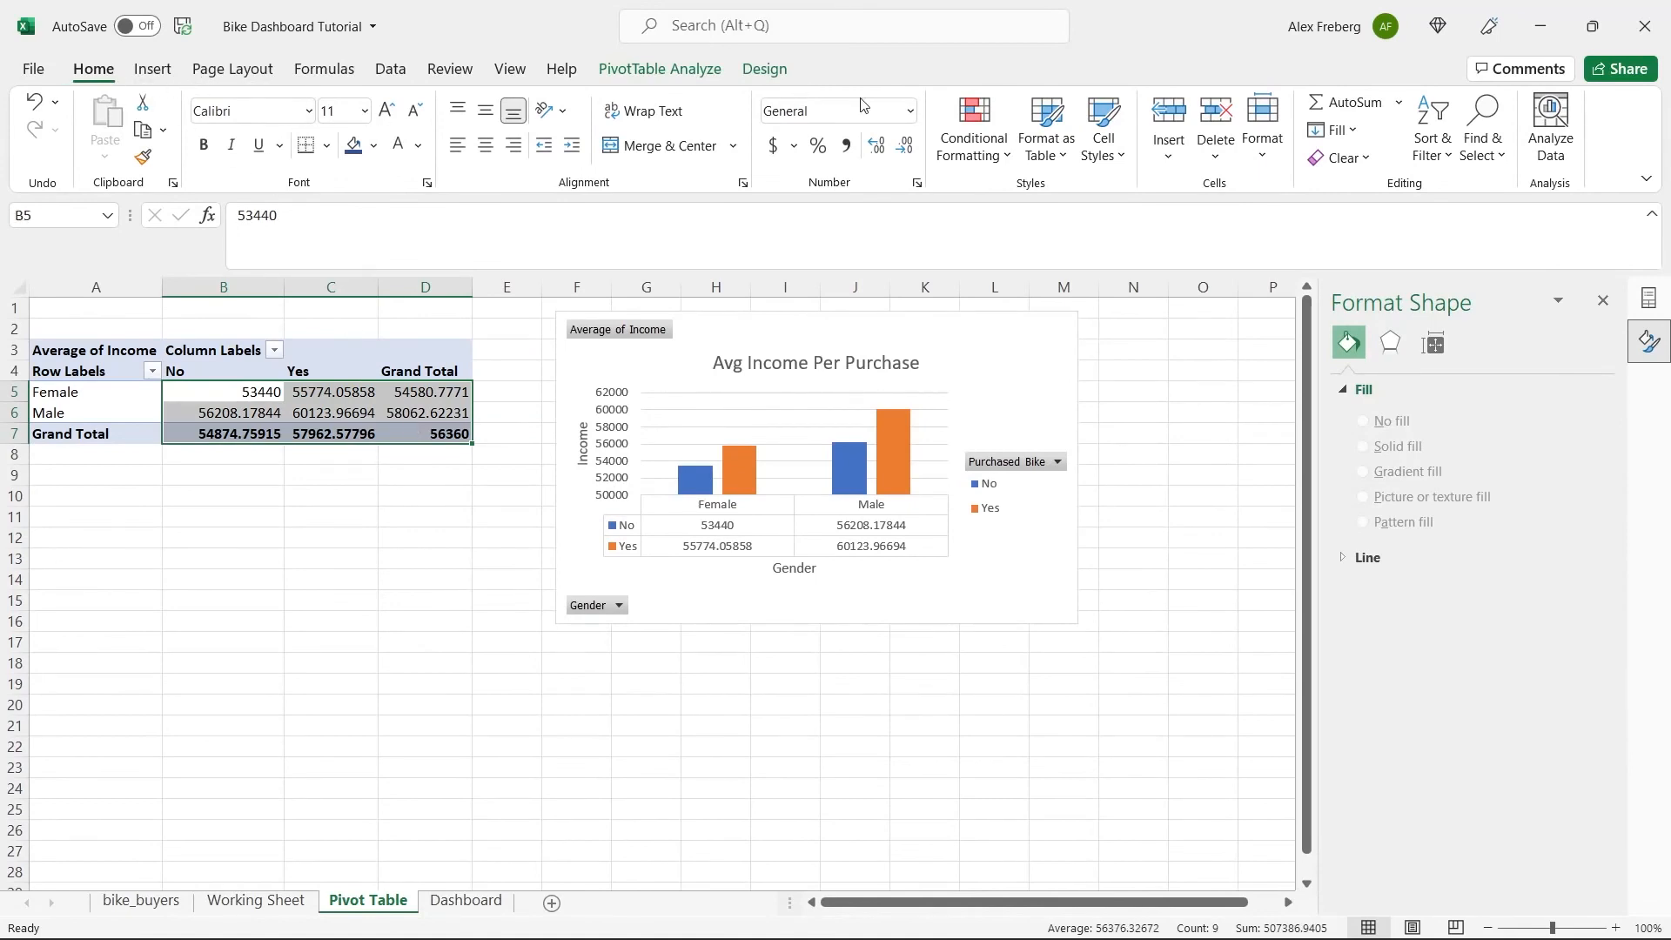
pyautogui.click(910, 112)
pyautogui.click(889, 207)
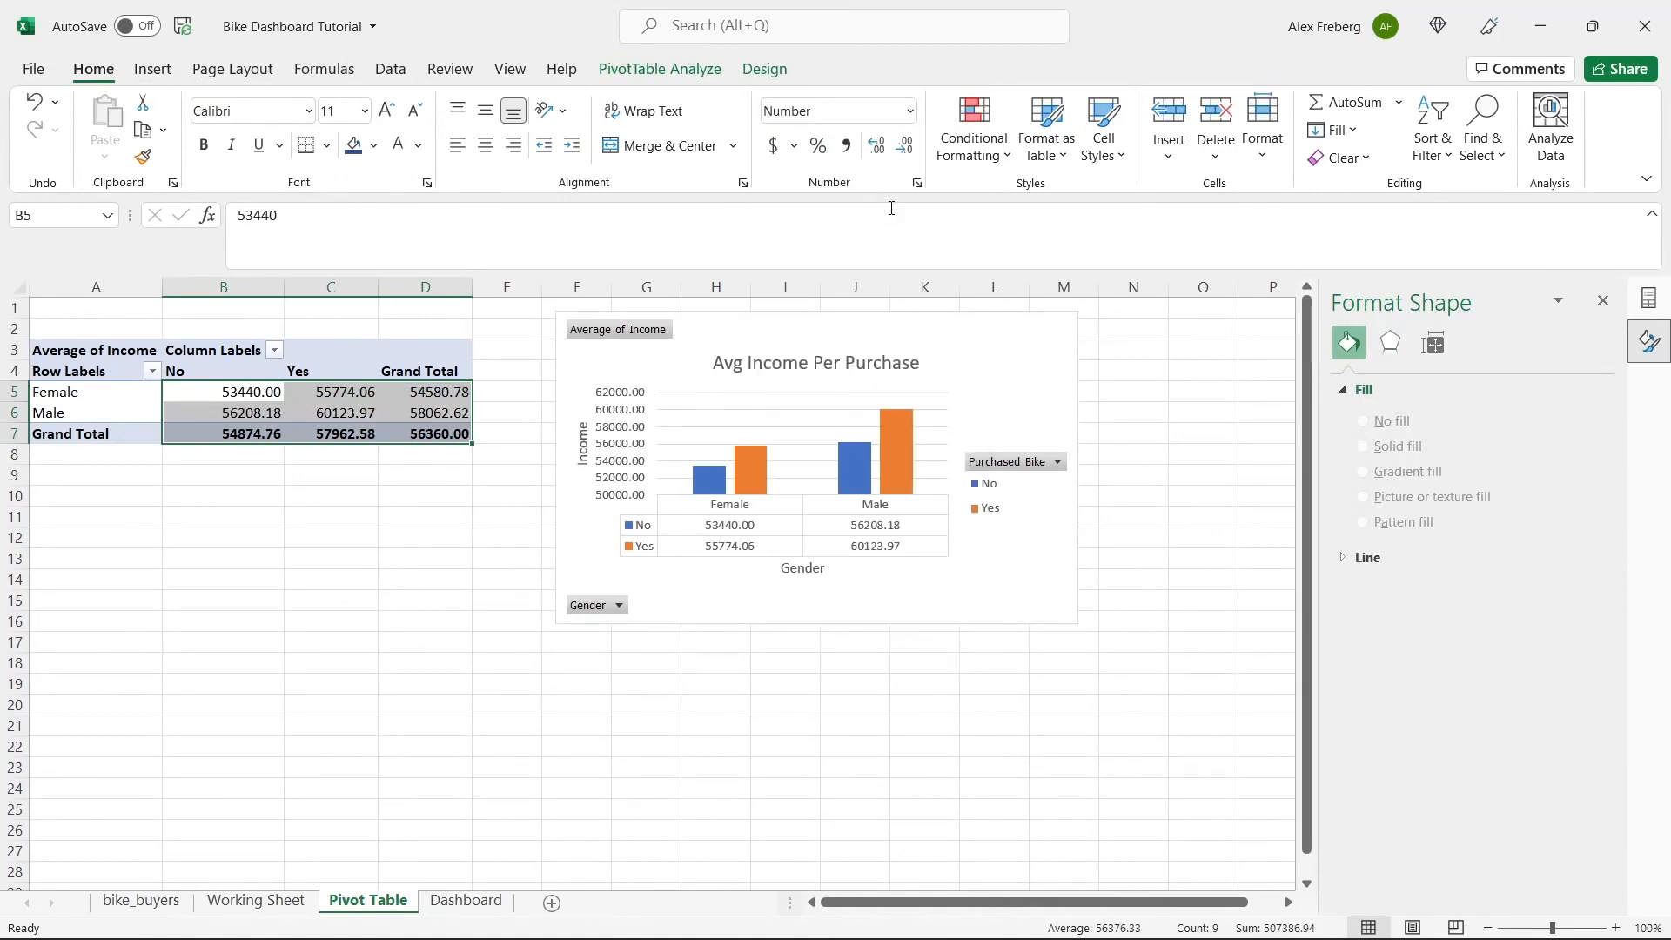
pyautogui.click(905, 150)
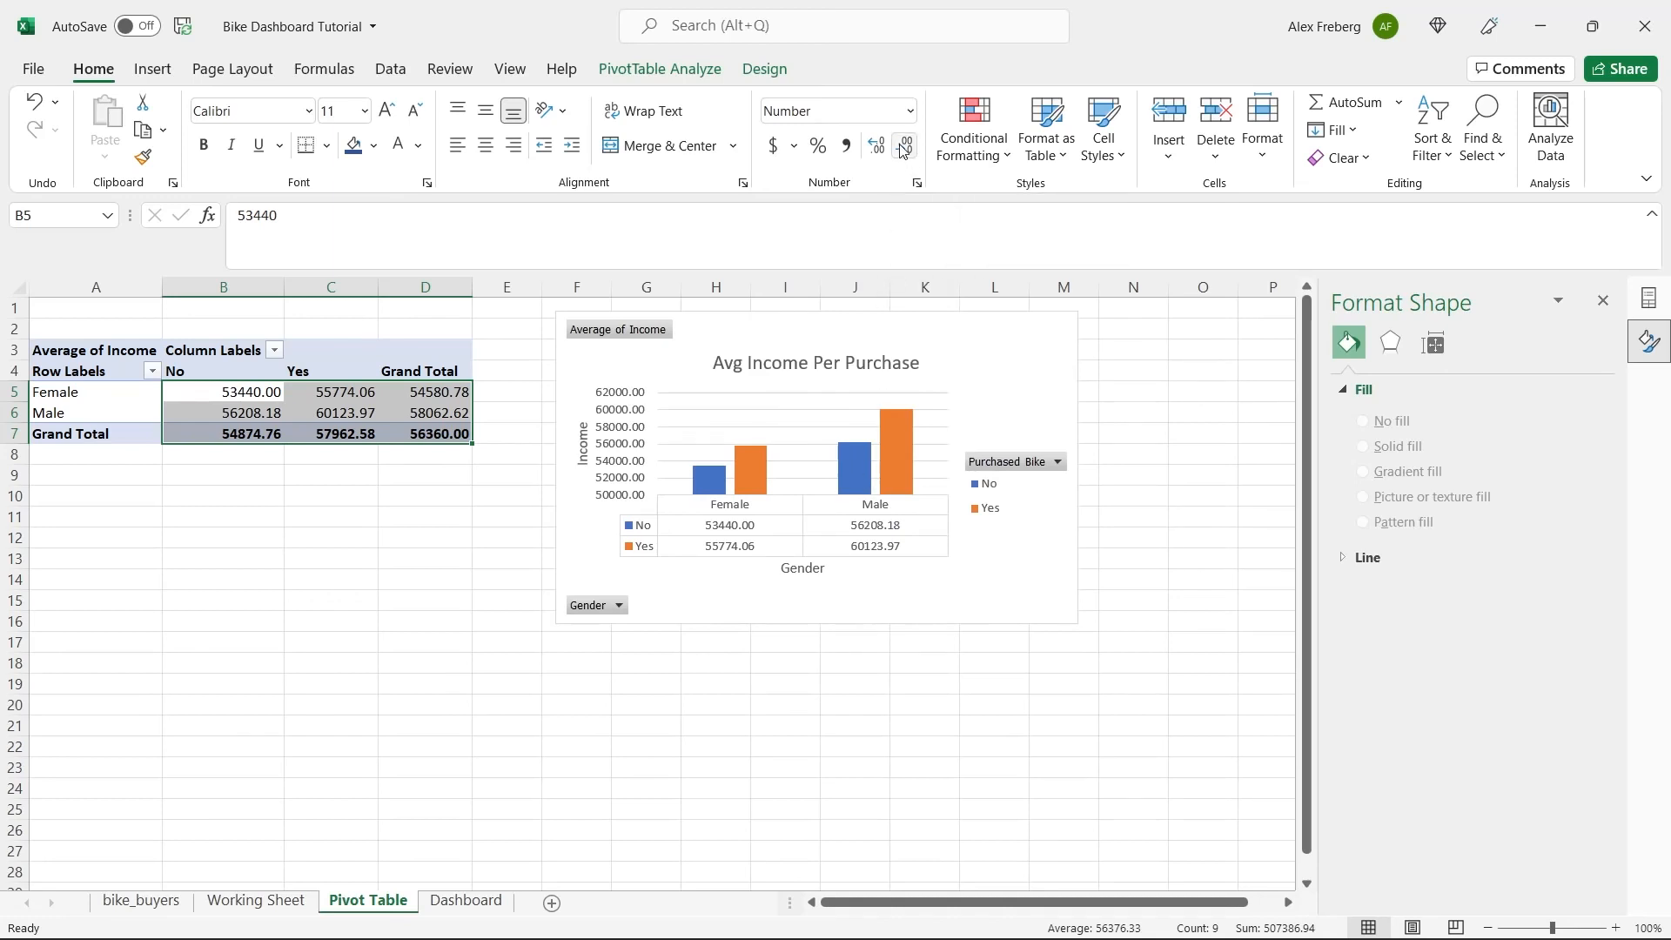
pyautogui.click(905, 150)
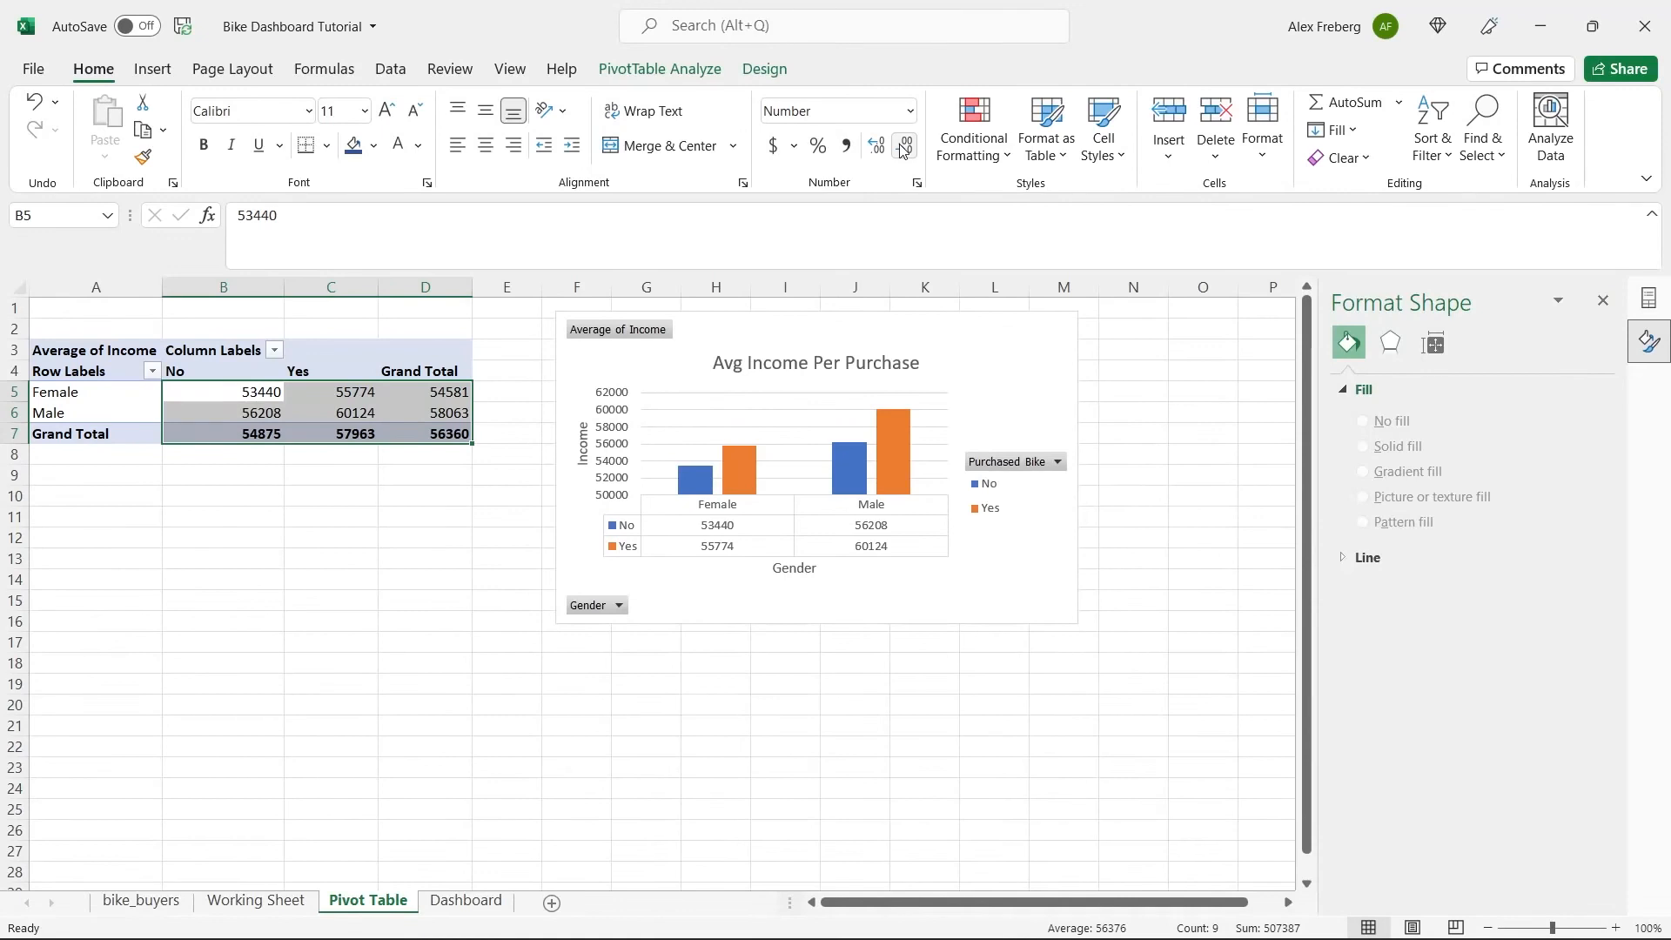
# Apply the comma style to the average incomes in B5:D7 and reduce it to no decimal places.
pyautogui.click(845, 145)
pyautogui.click(905, 149)
pyautogui.click(905, 152)
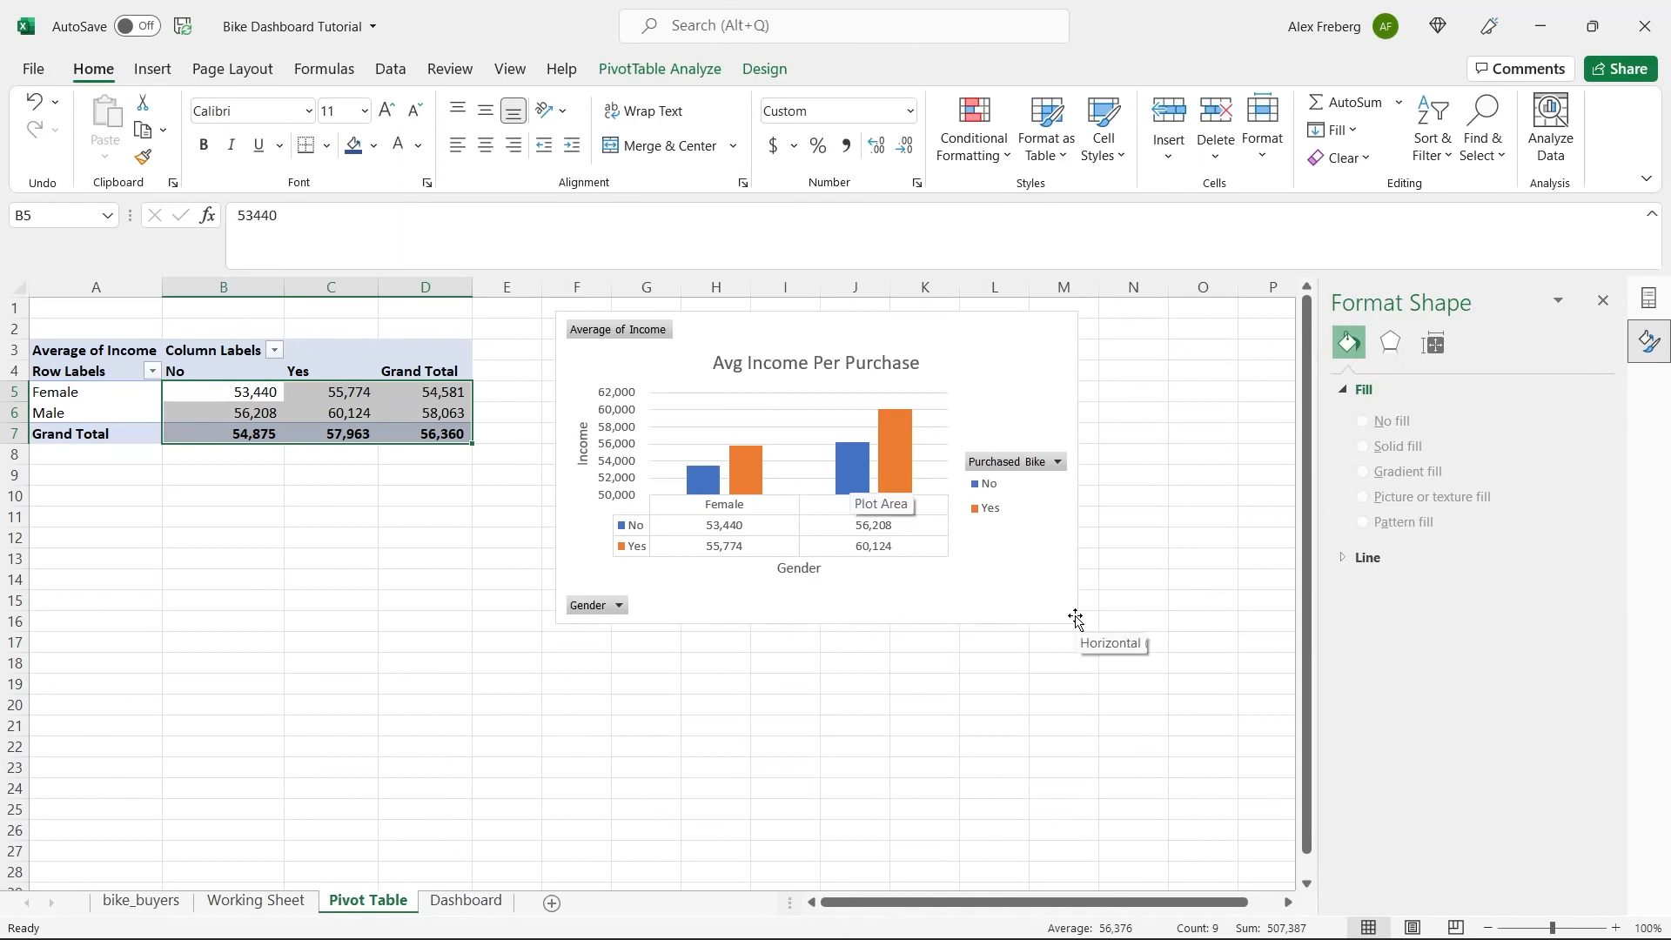
# Select the Avg Income Per Purchase chart and close its formatting options.
pyautogui.click(1020, 588)
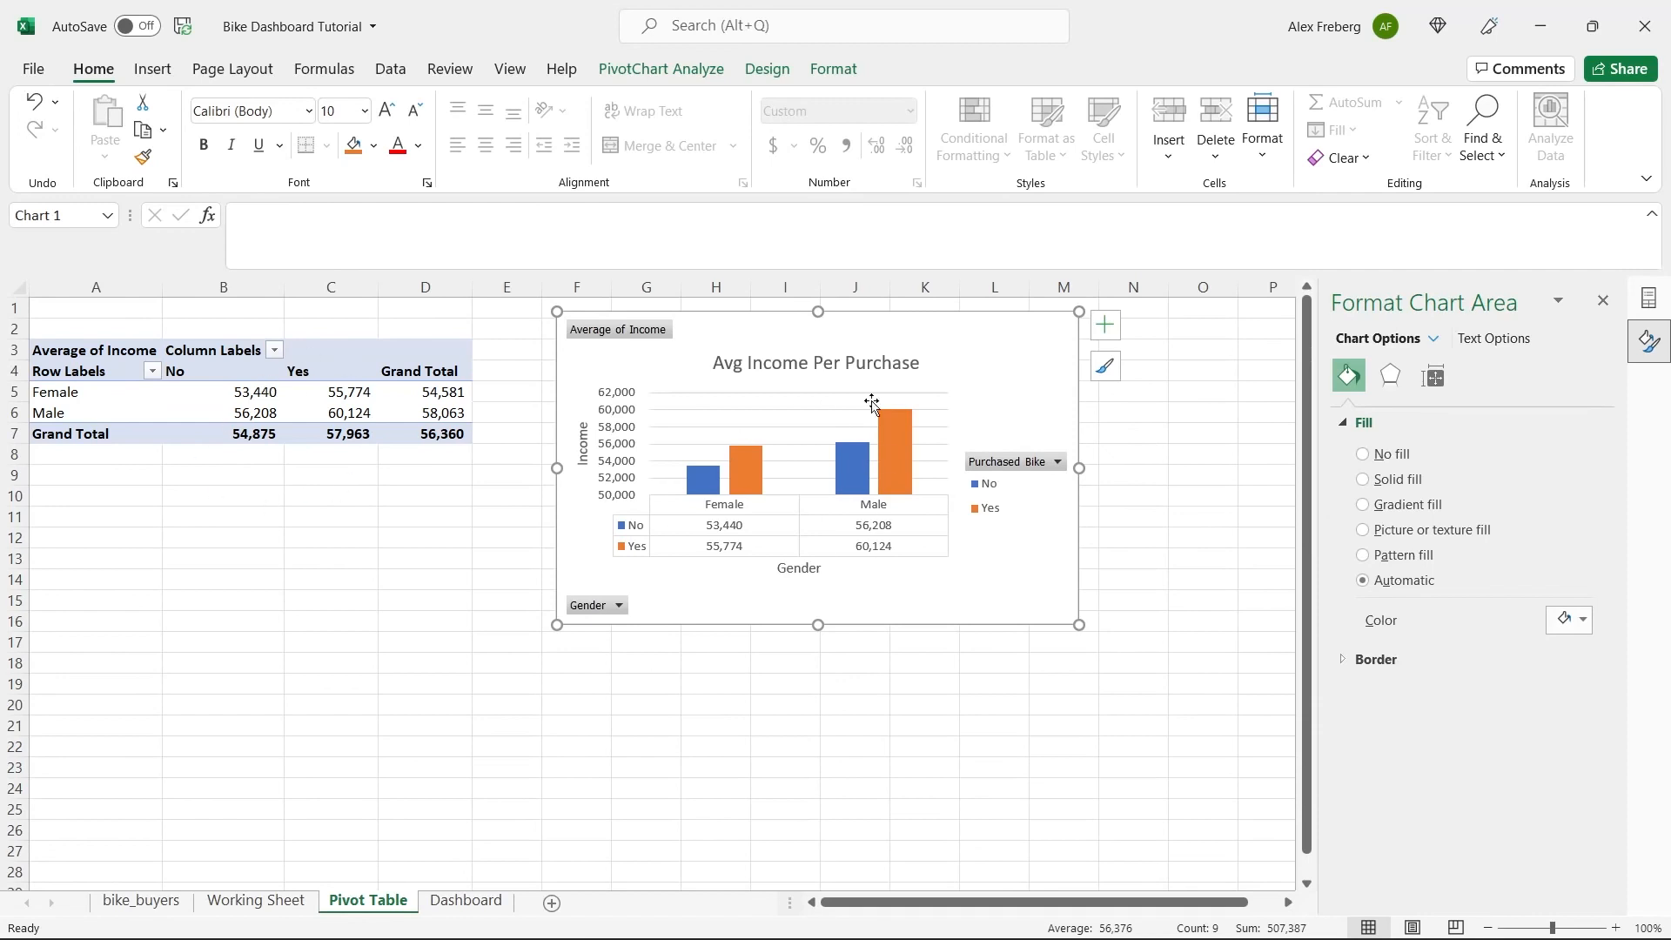
pyautogui.moveTo(868, 463)
pyautogui.click(1602, 300)
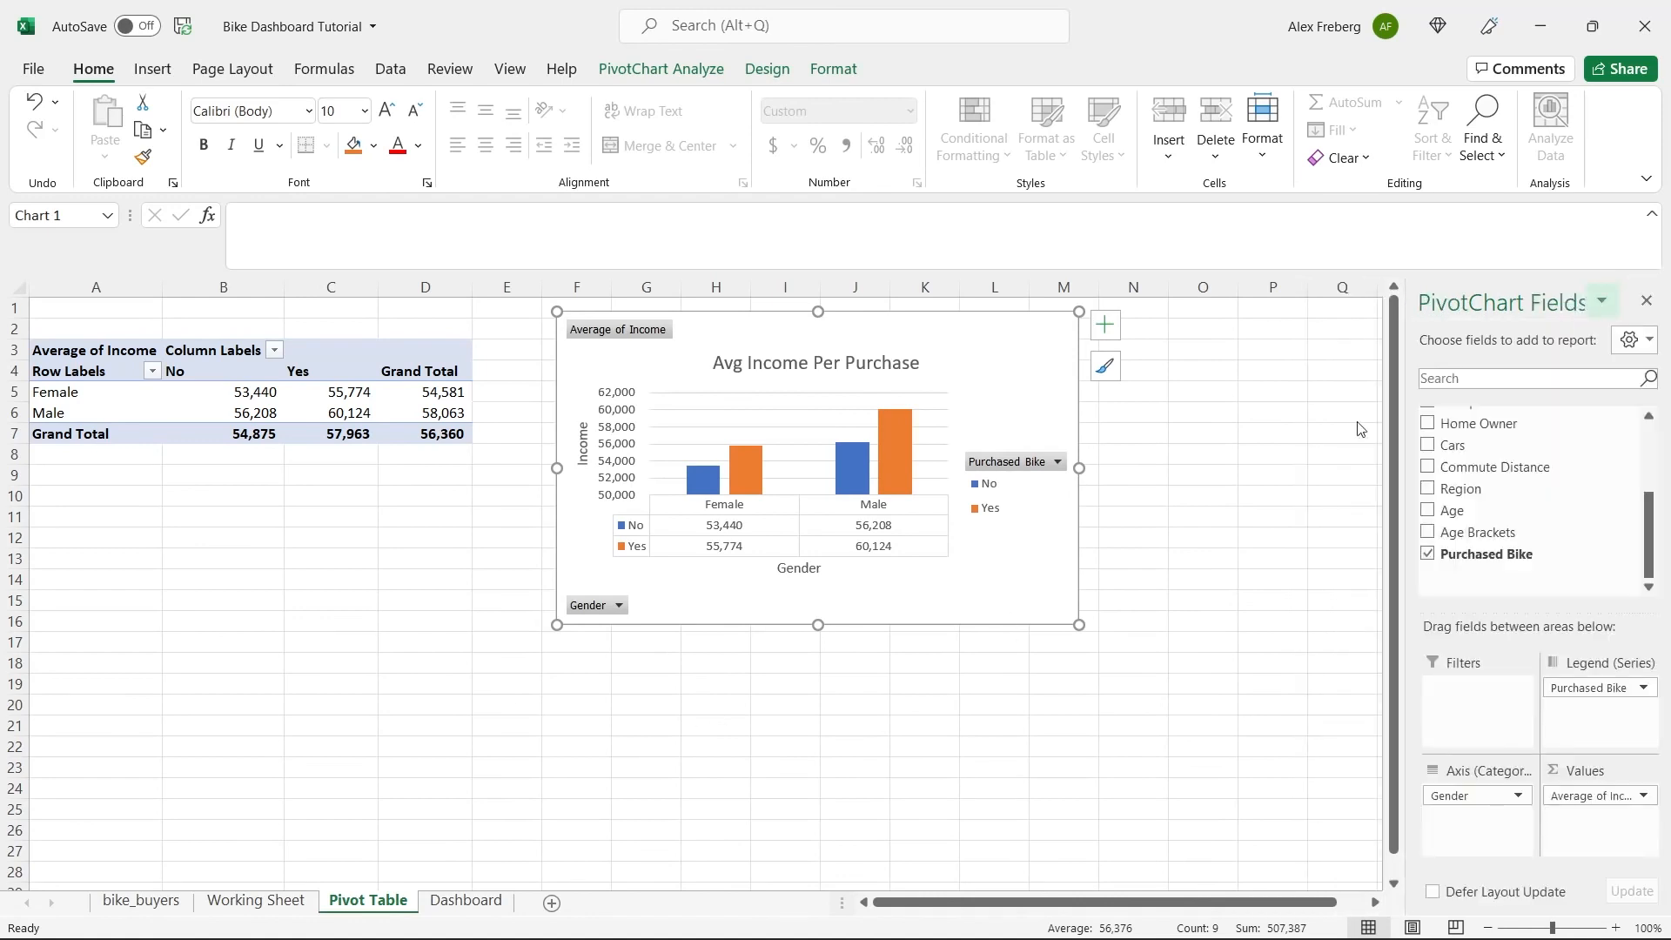
# Insert a second PivotTable at A20 of the Pivot Table sheet using 'Working Sheet'!$A$1:$N$1001 as its source range.
pyautogui.click(212, 527)
pyautogui.scroll(-3, 212, 529)
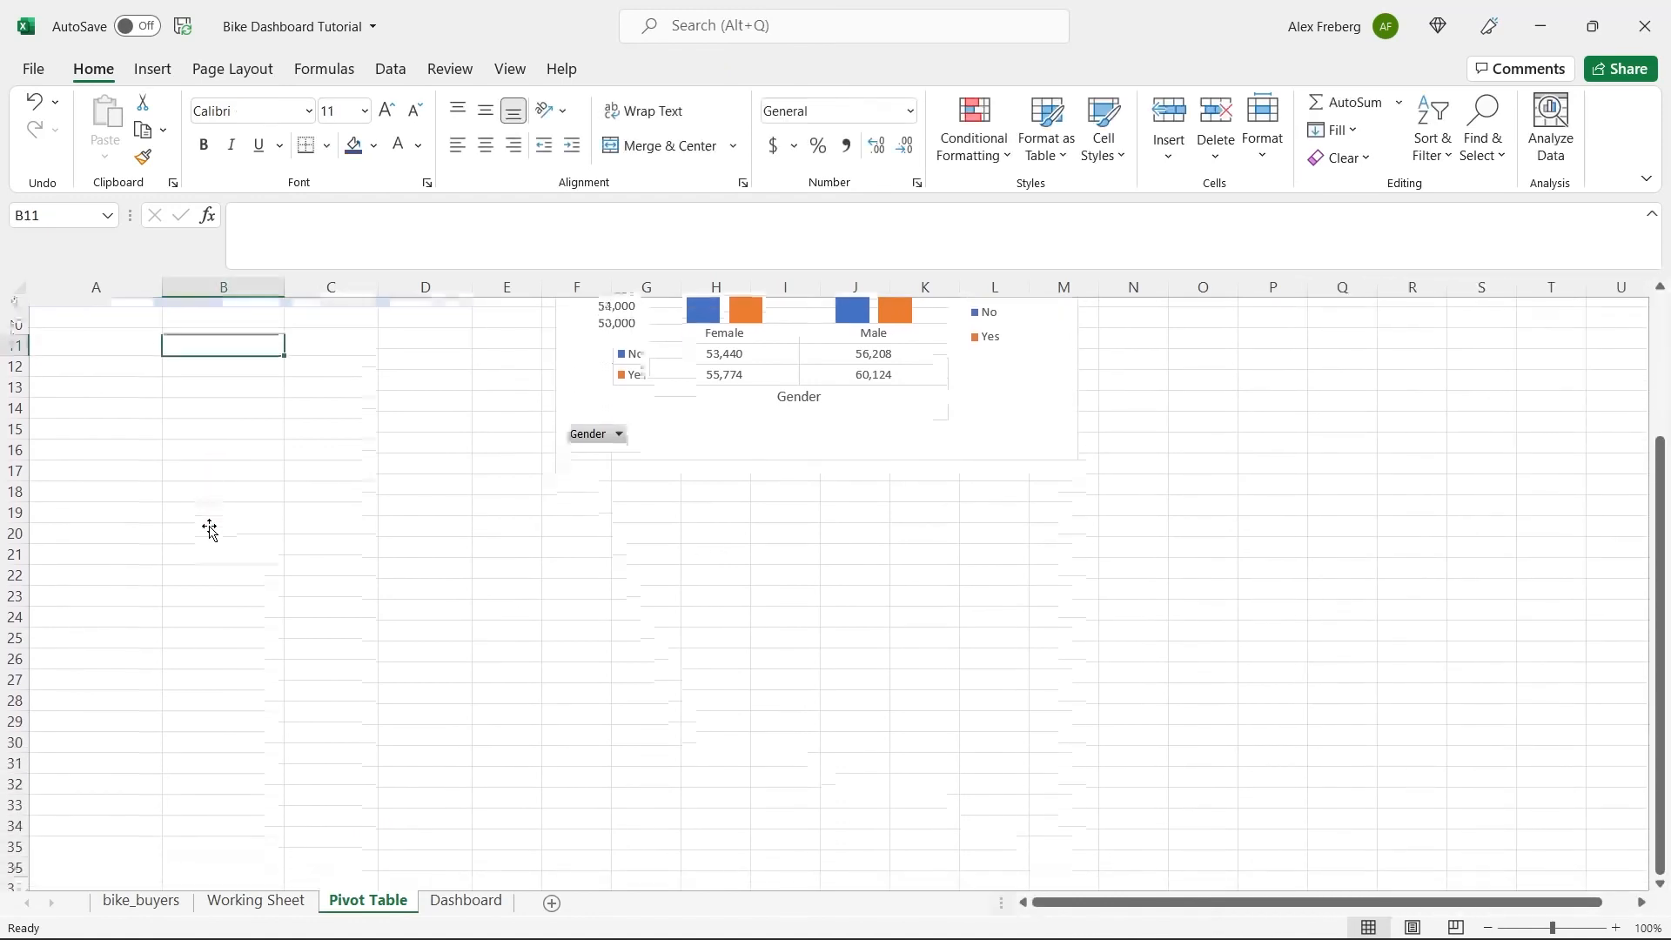
pyautogui.click(96, 518)
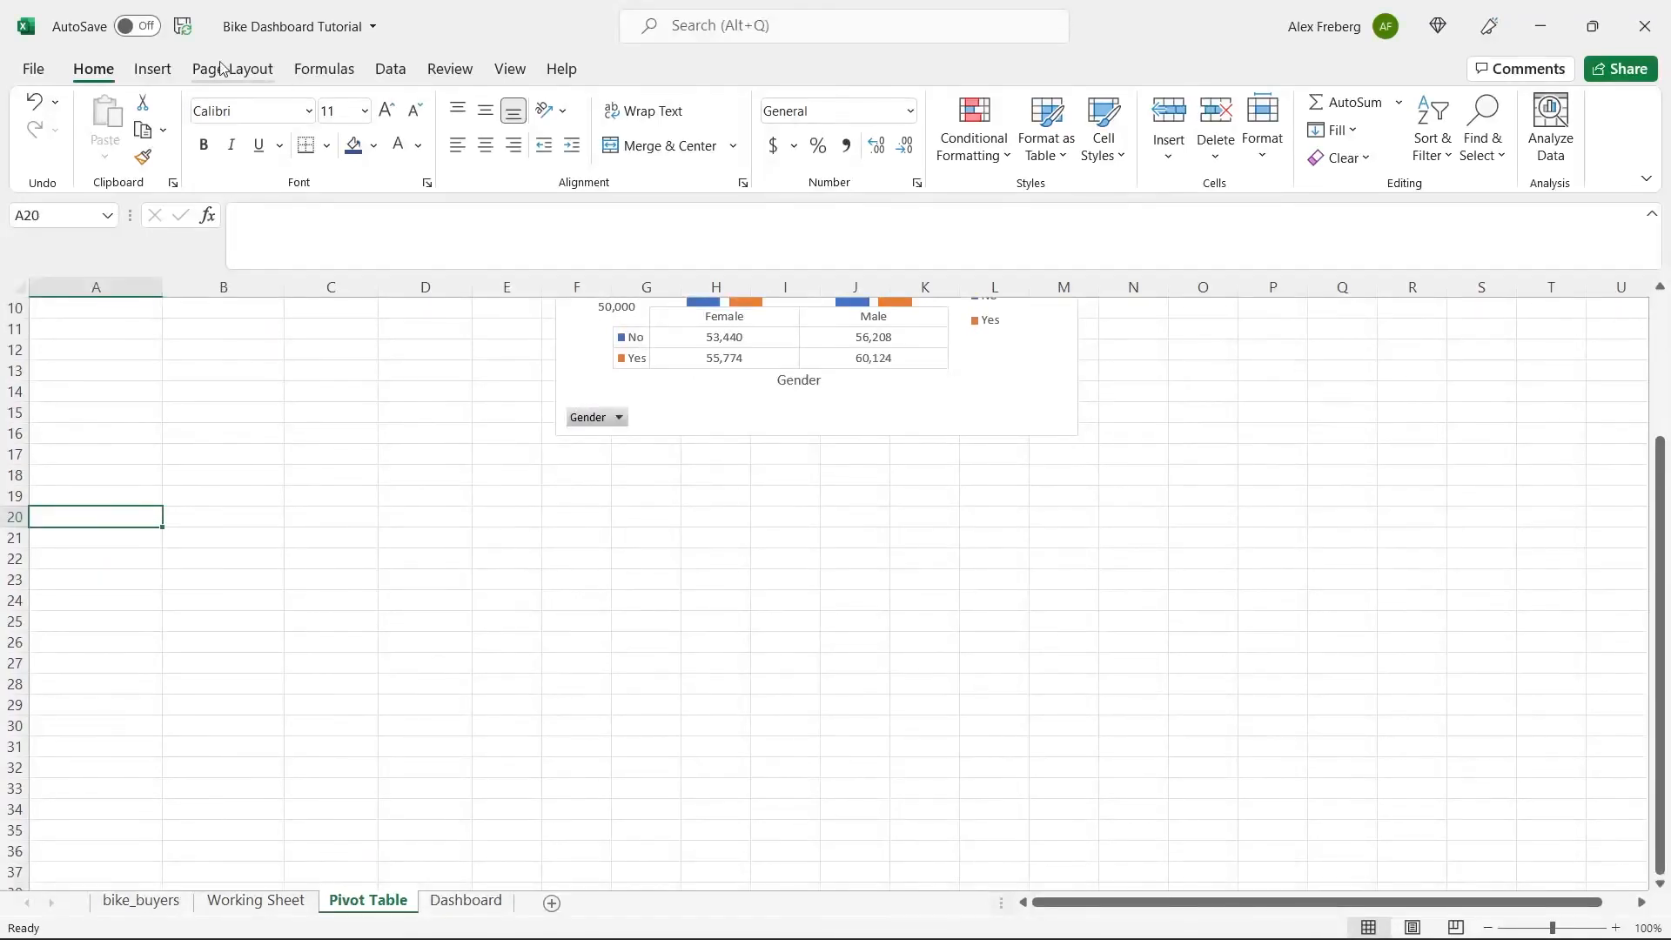
pyautogui.click(155, 75)
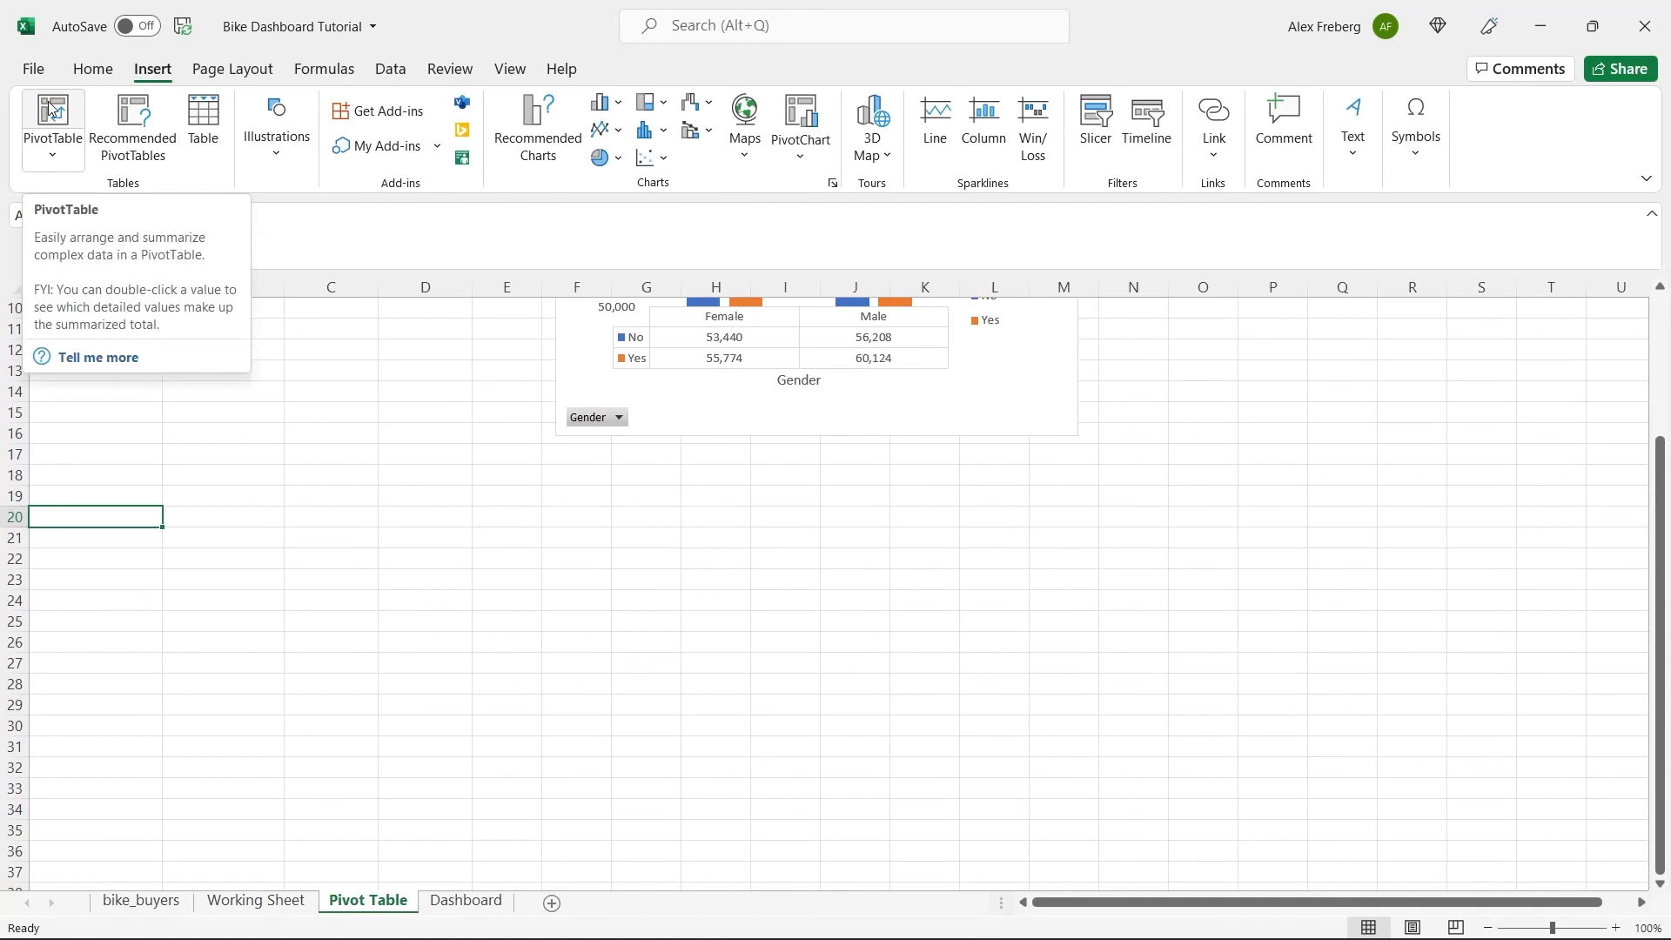
pyautogui.click(54, 108)
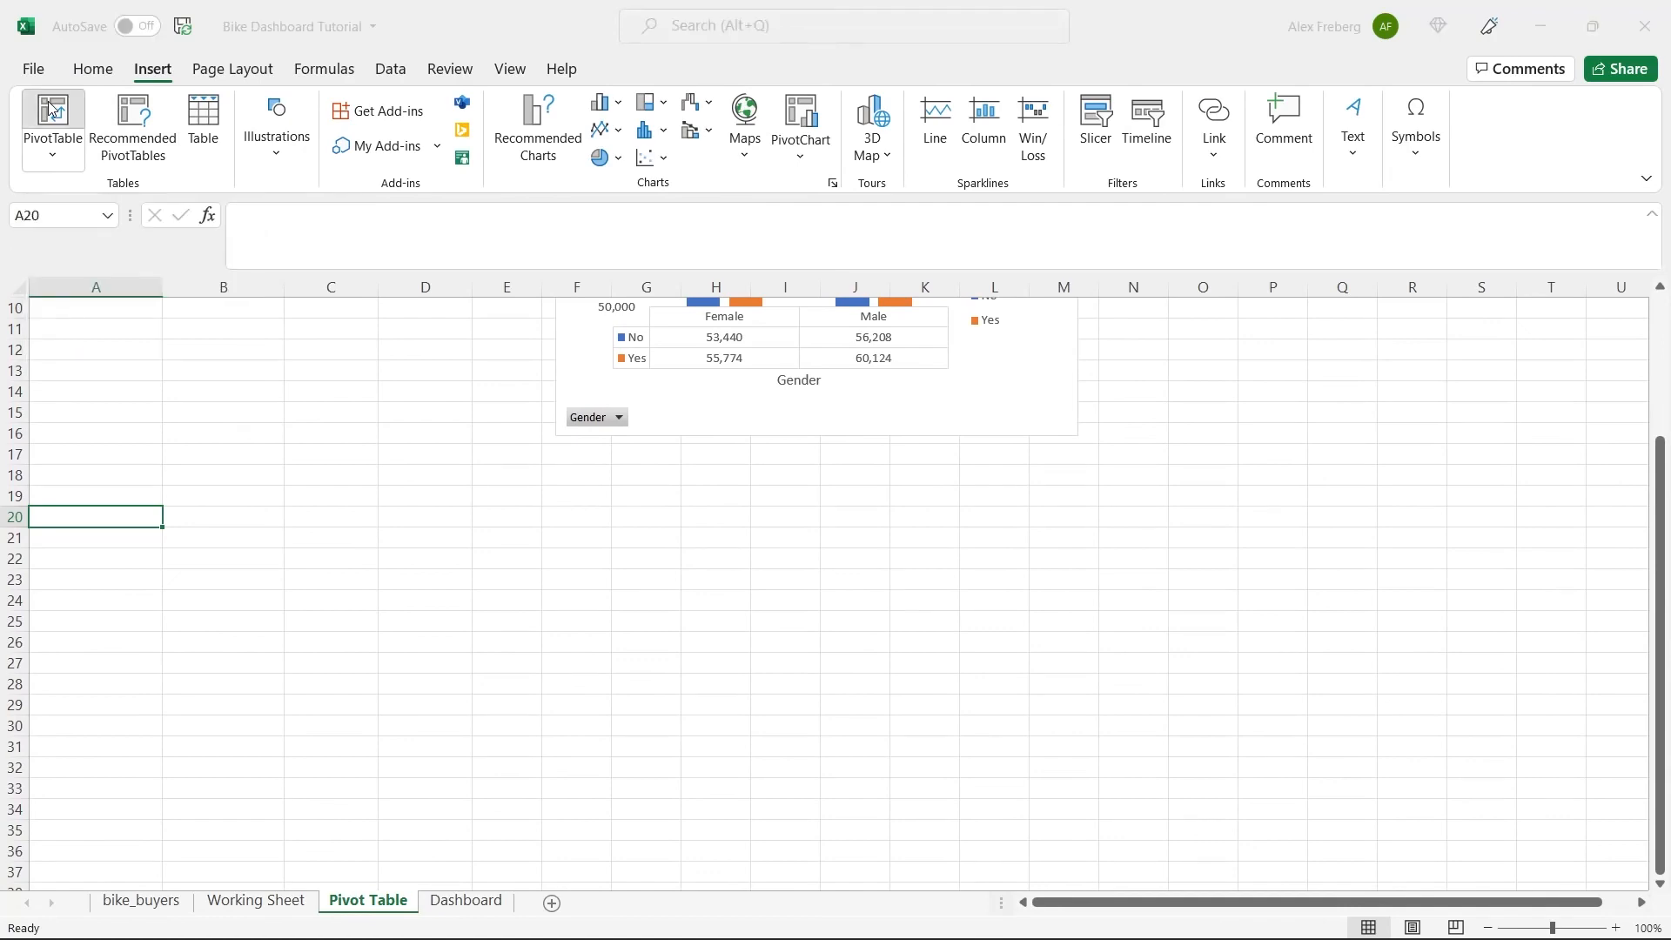
pyautogui.click(303, 908)
pyautogui.click(210, 332)
pyautogui.hotkey('ctrl', 'a')
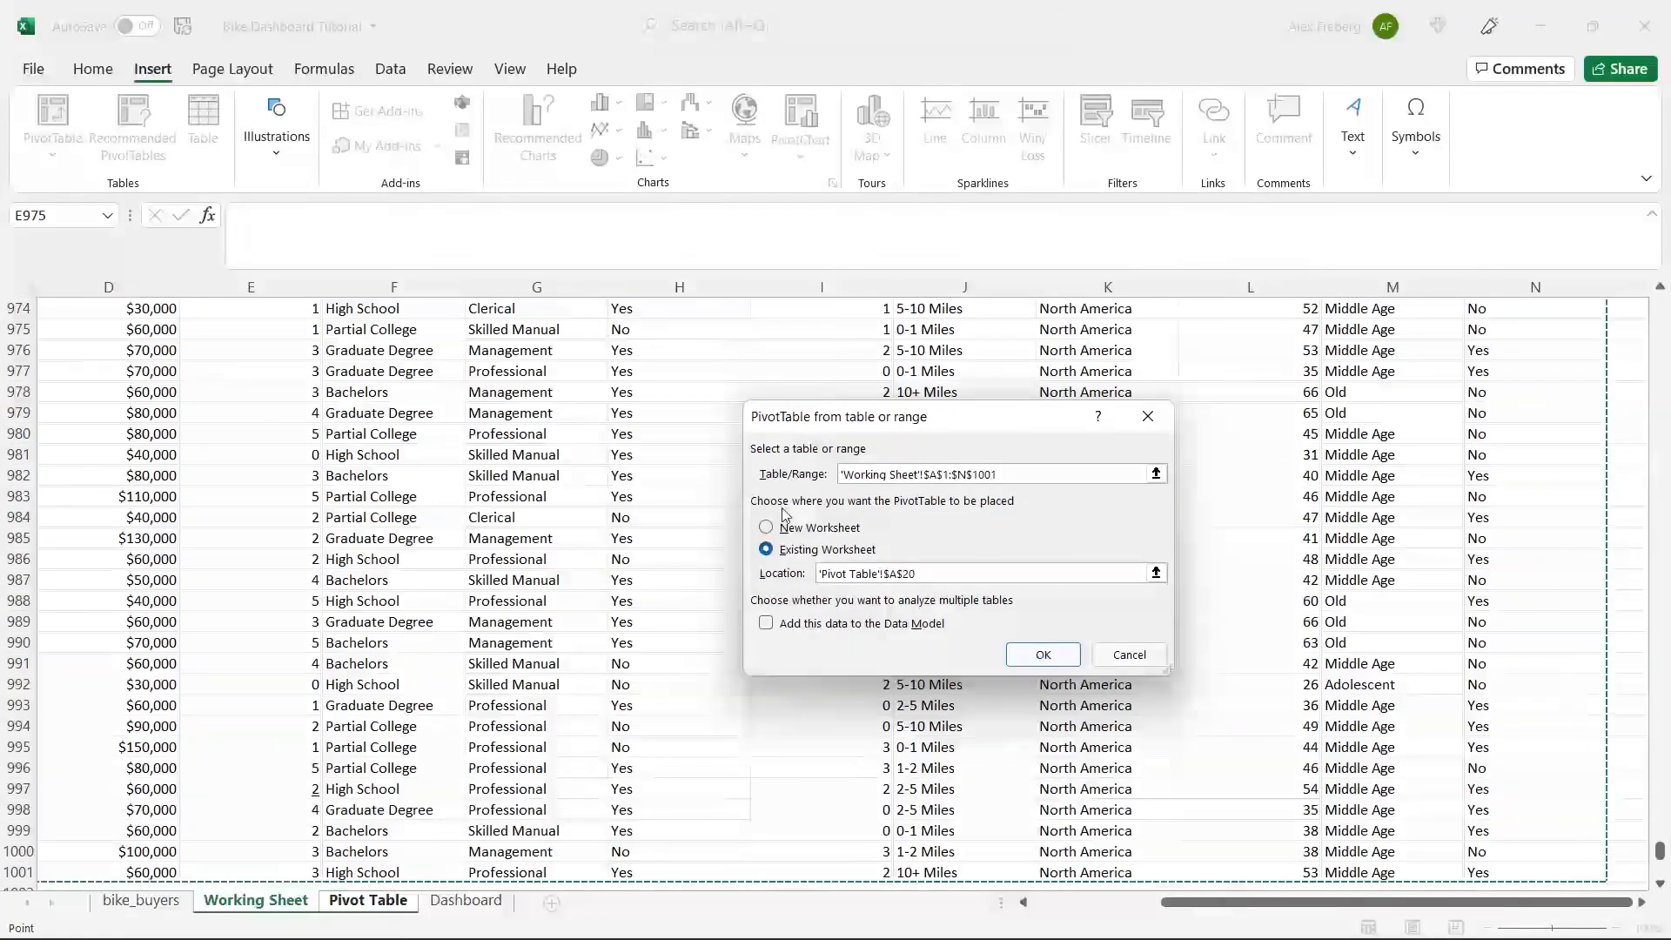
pyautogui.click(1043, 654)
pyautogui.scroll(-3, 638, 507)
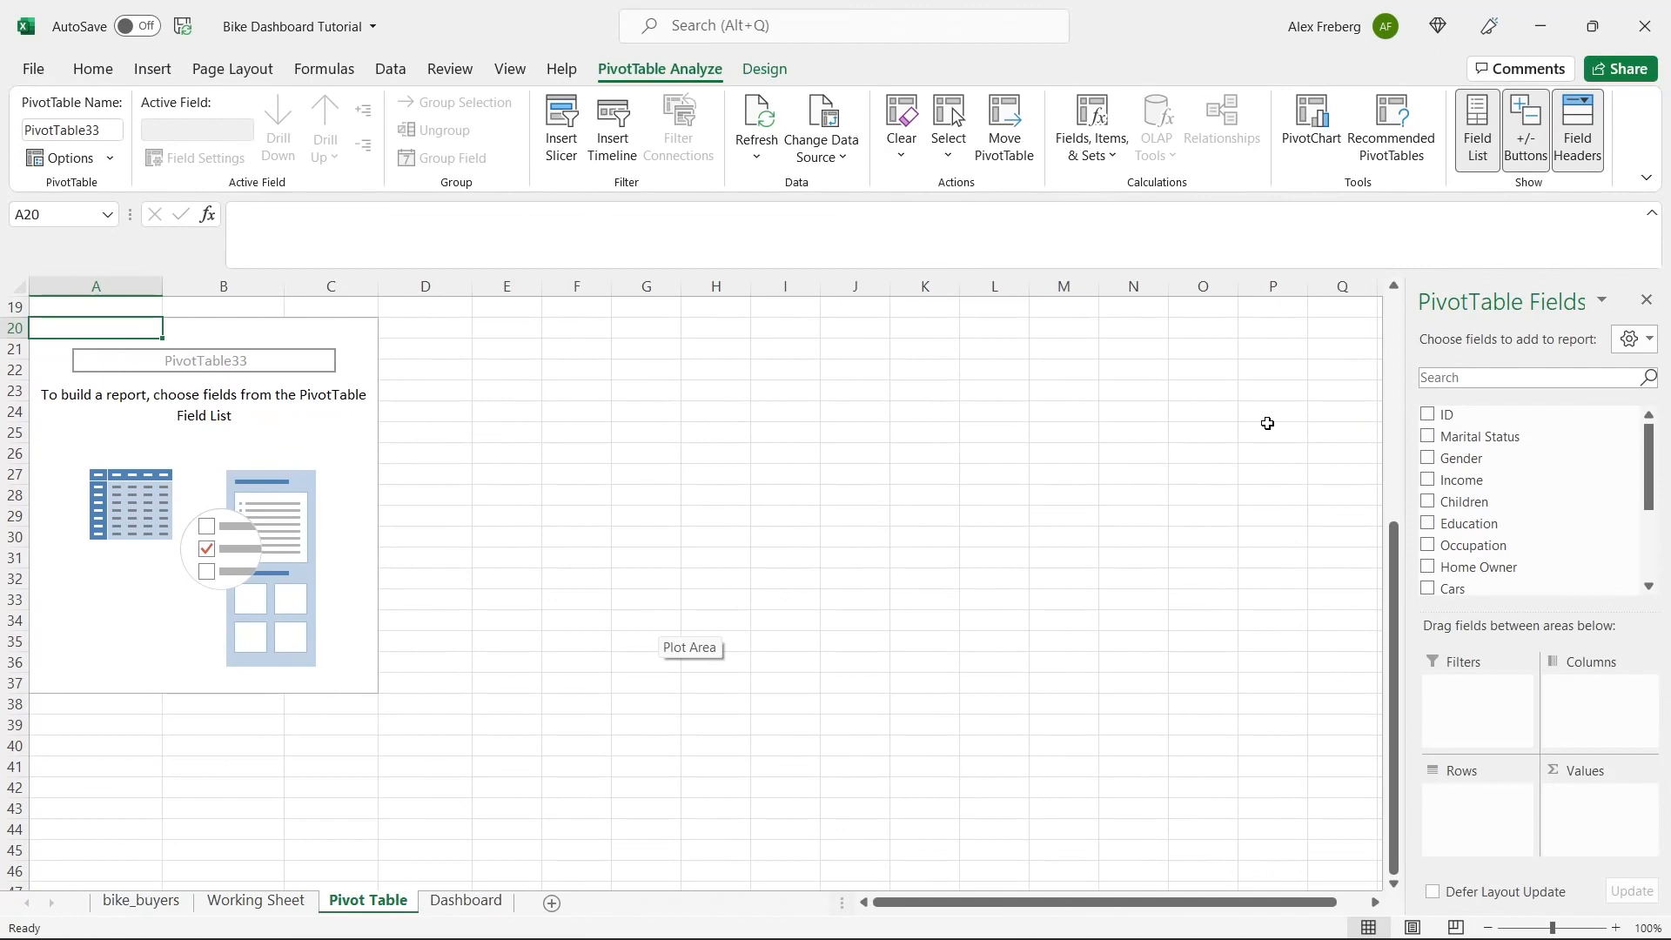
pyautogui.scroll(6, 1122, 533)
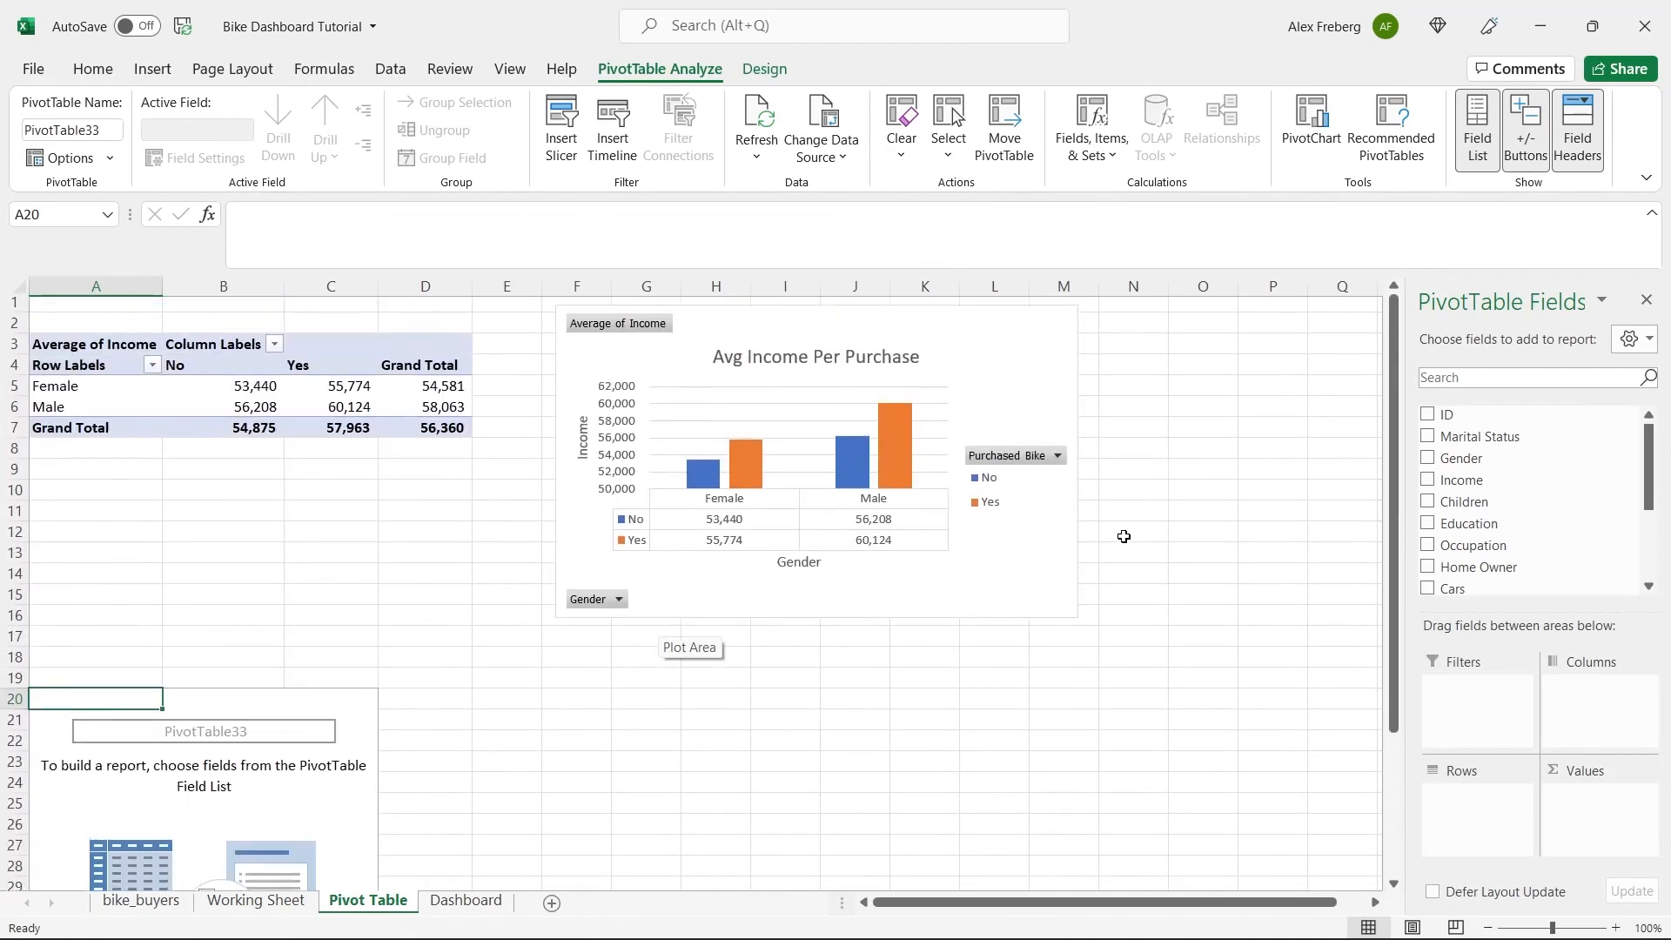
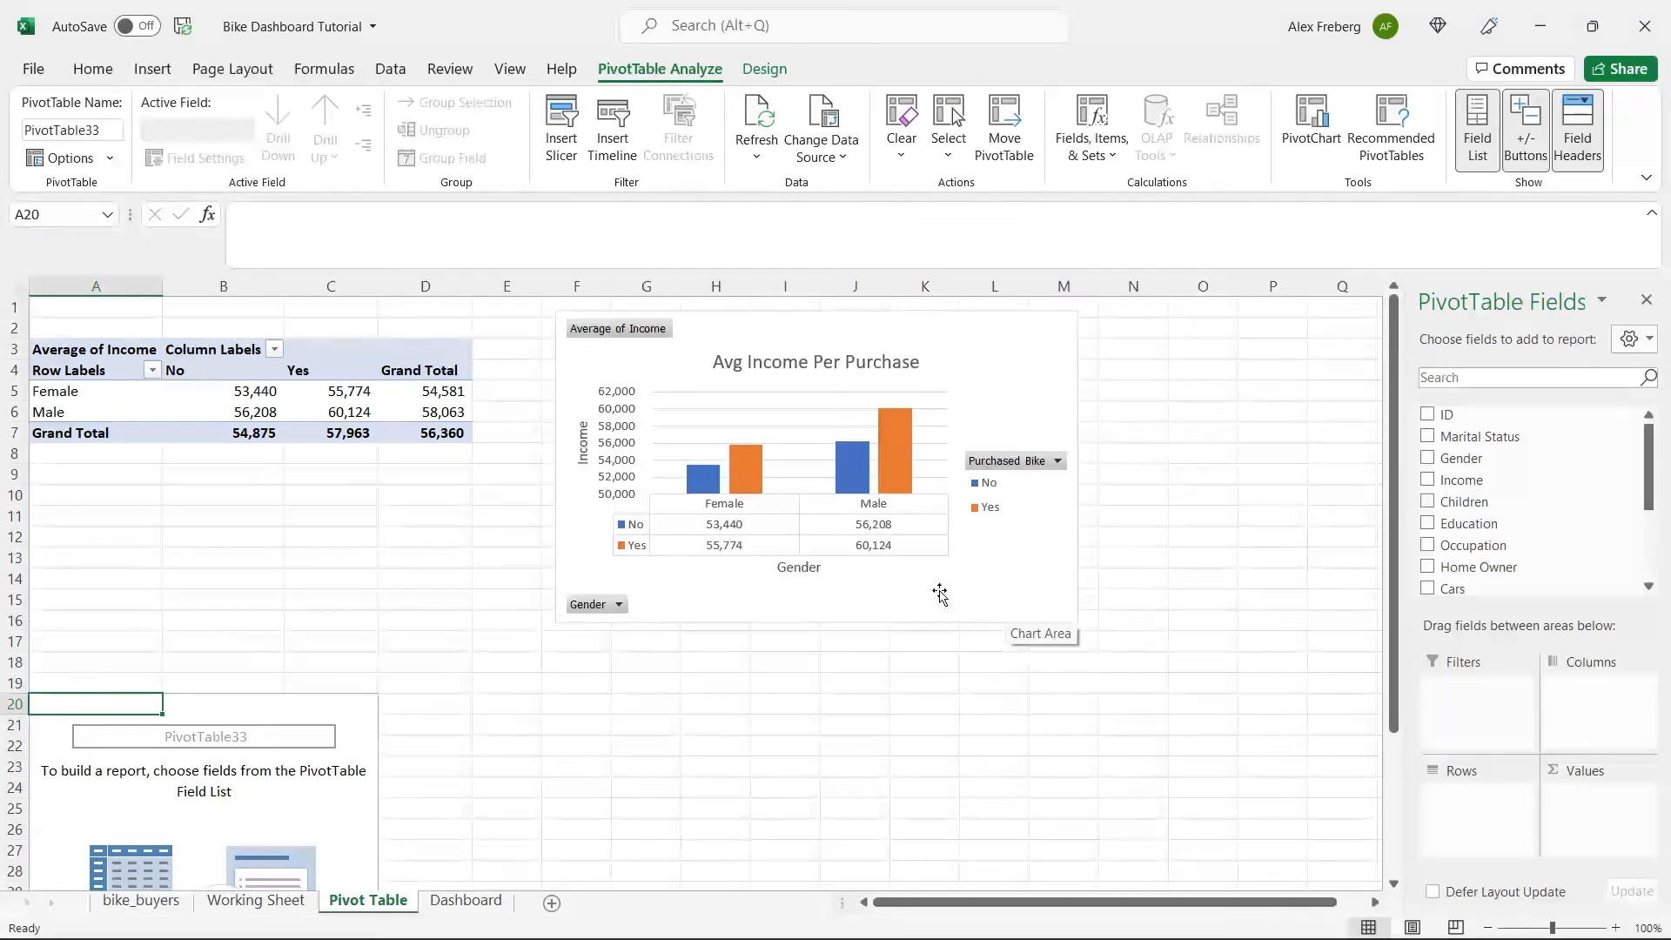
# Build the pivot table at A20 with Commute Distance as rows, Purchased Bike as columns and the count of Purchased Bike as values.
pyautogui.scroll(-4, 912, 595)
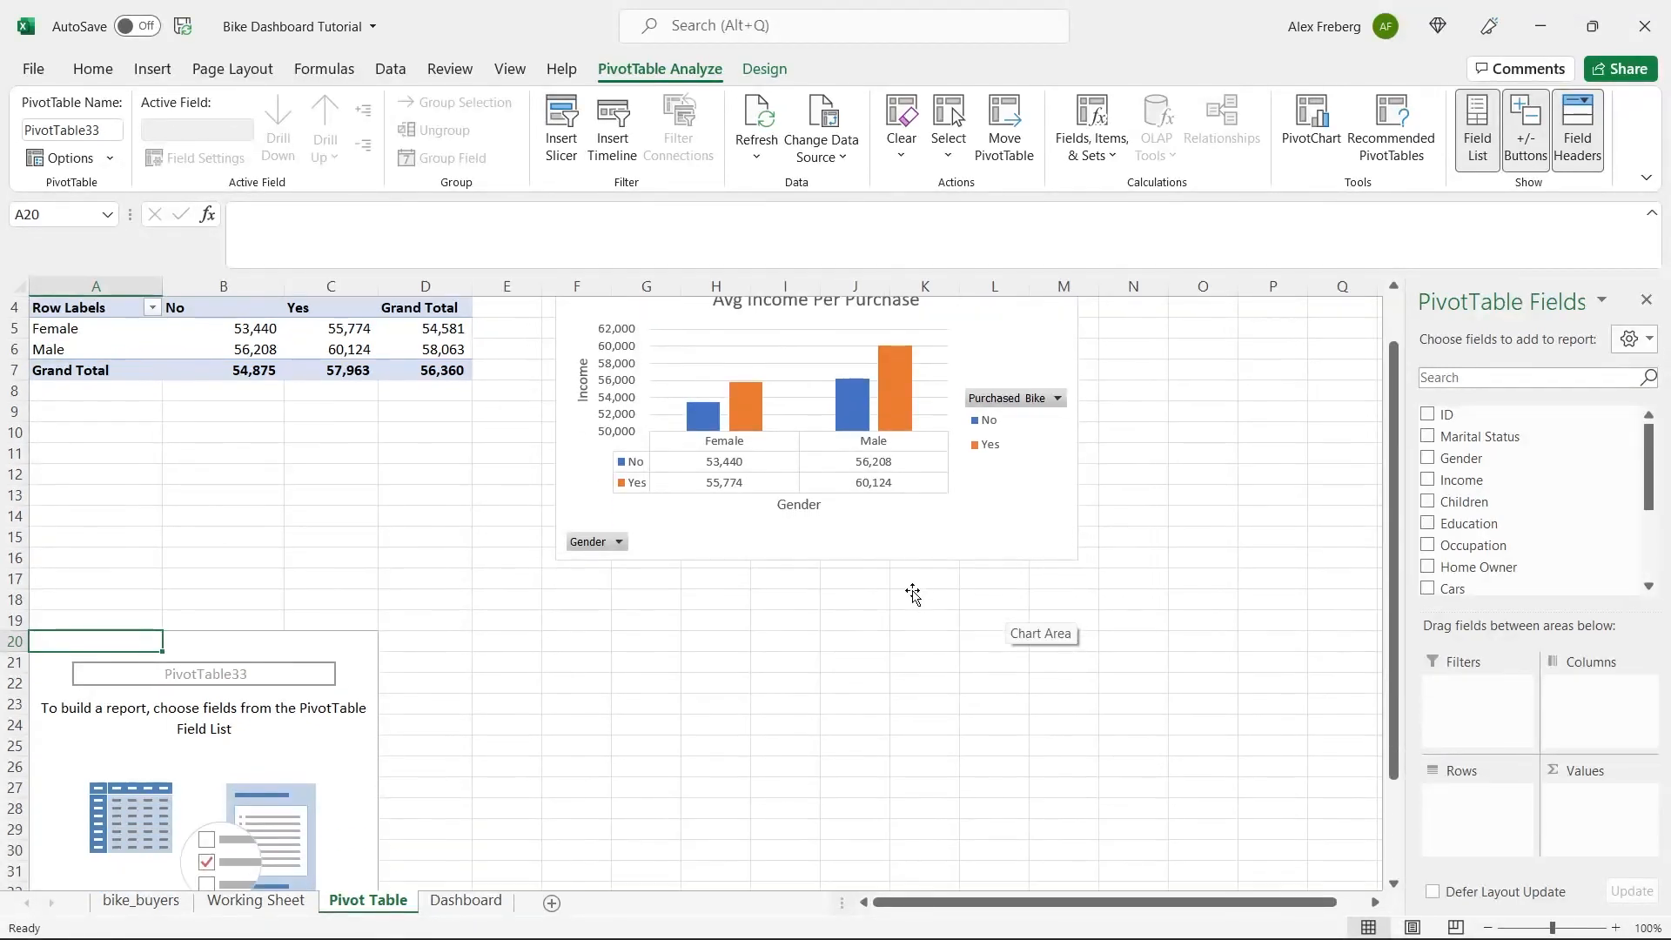
pyautogui.scroll(-3, 912, 590)
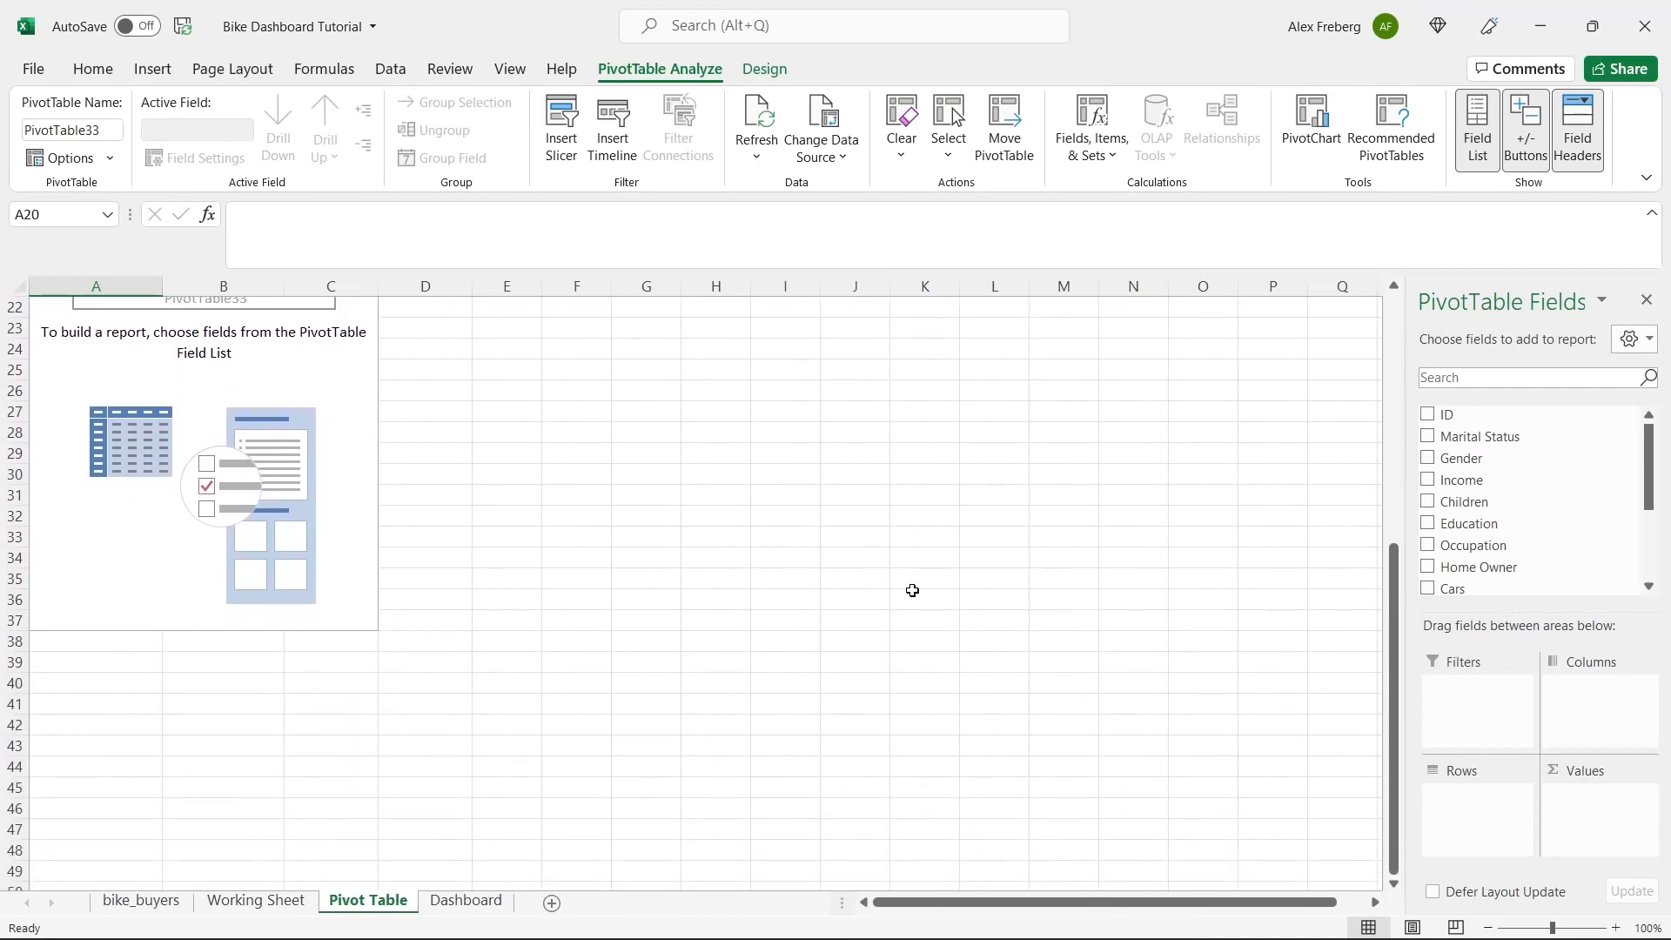
pyautogui.scroll(1, 912, 590)
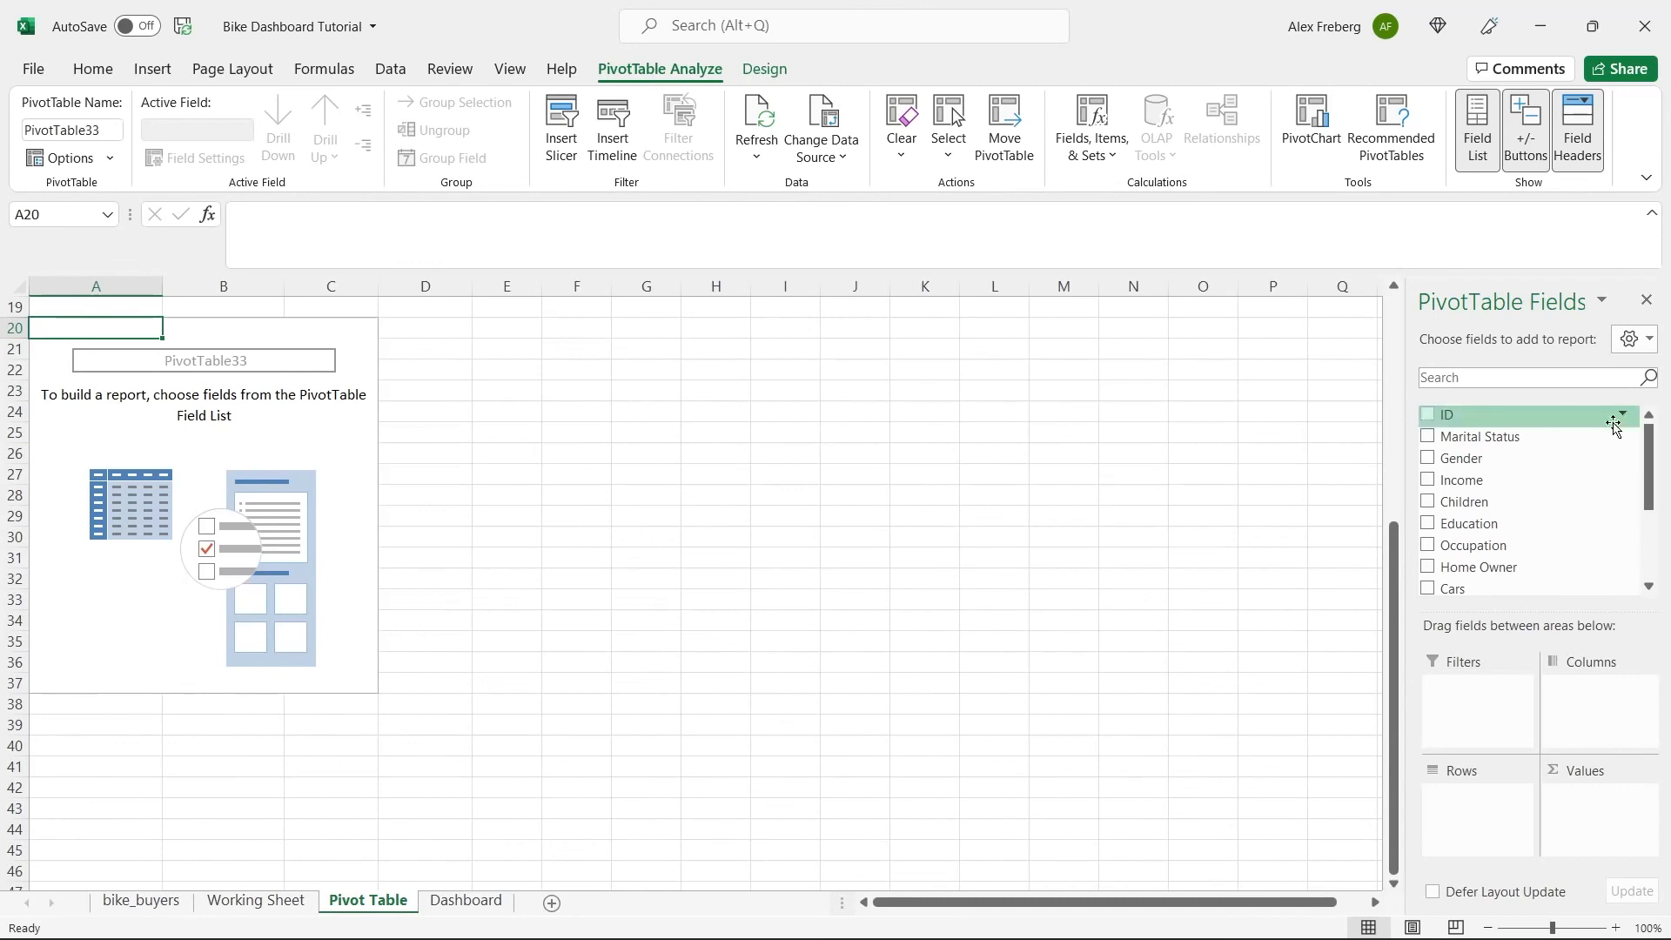
pyautogui.scroll(-3, 1651, 464)
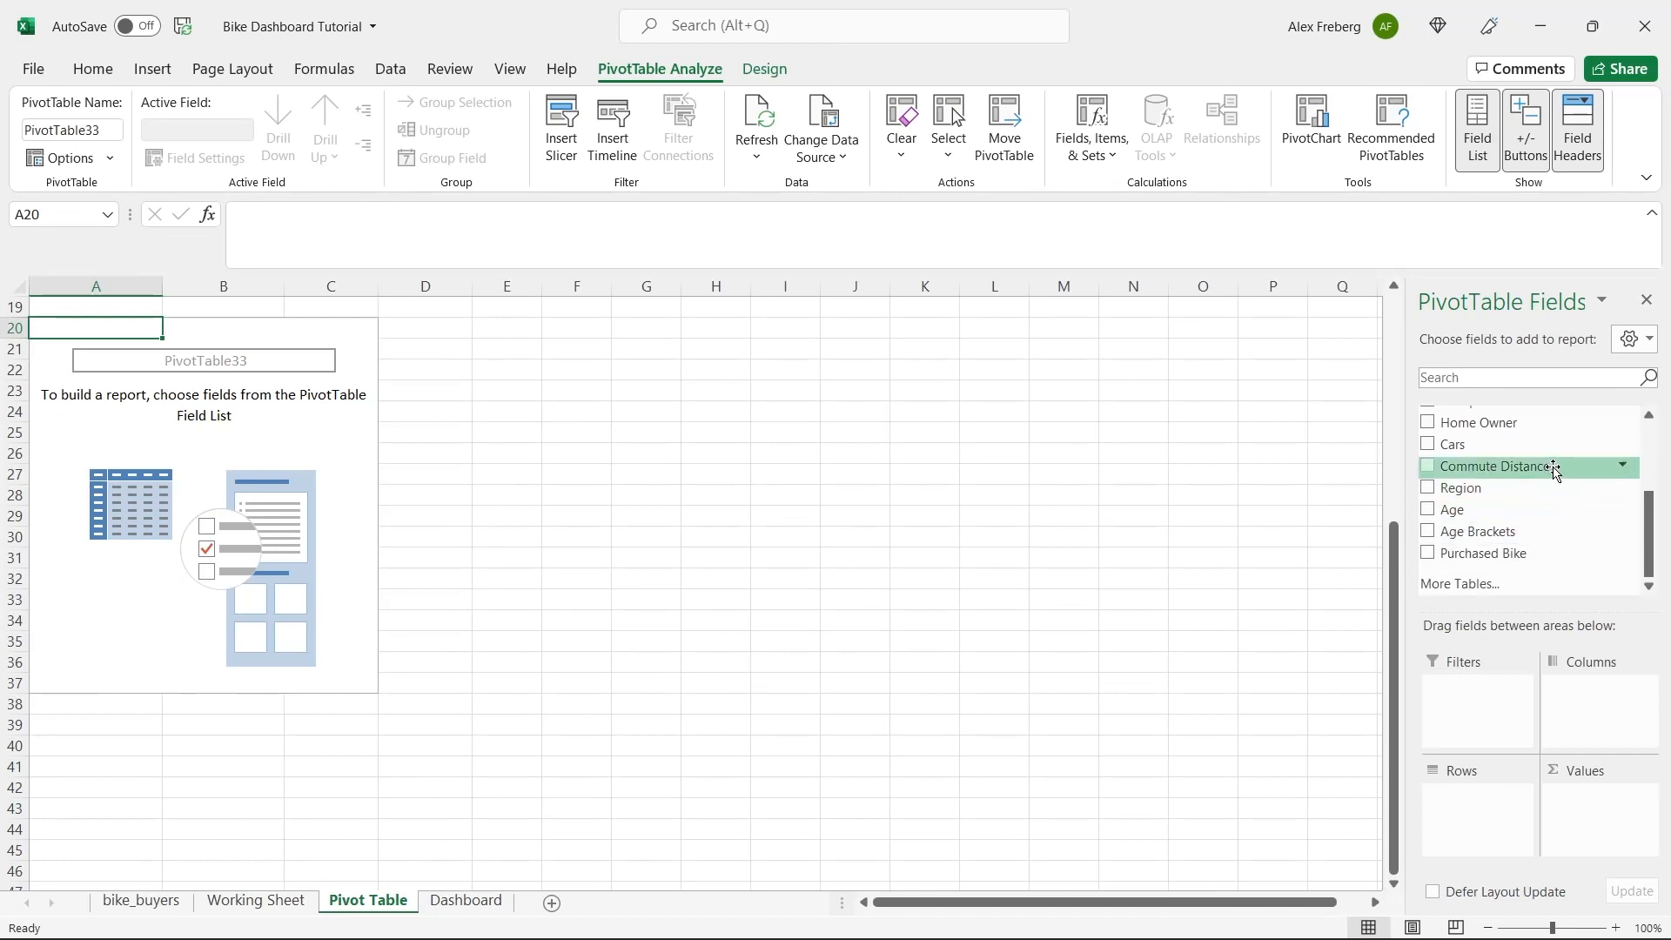
pyautogui.moveTo(1553, 470); pyautogui.dragTo(1487, 804)
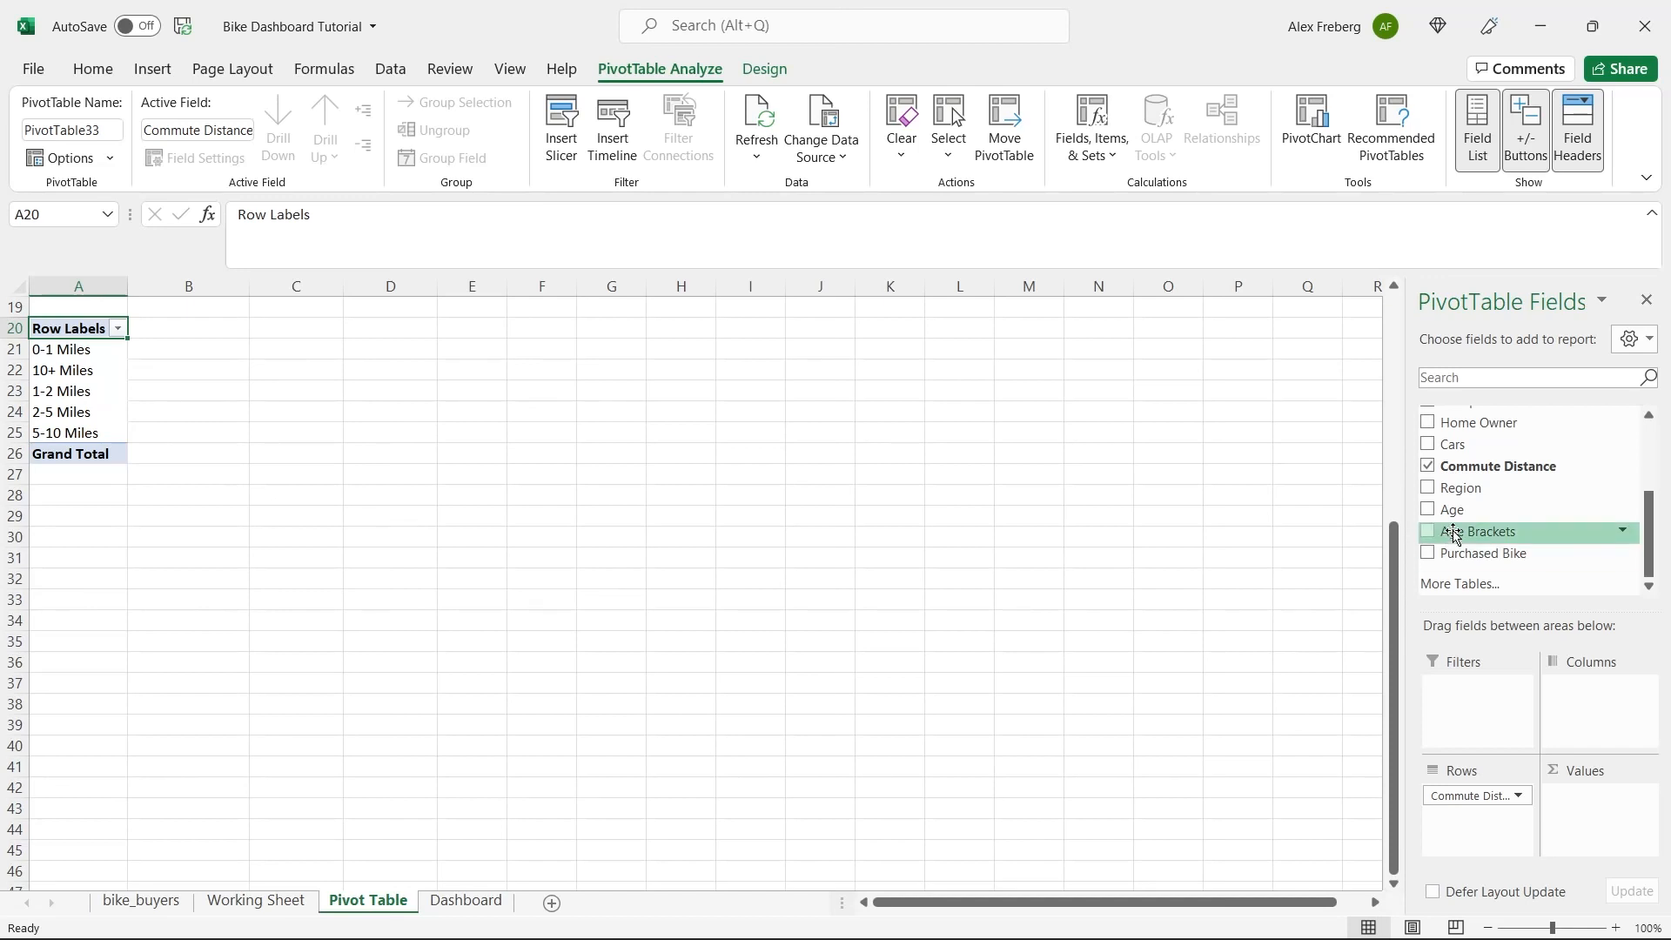
pyautogui.moveTo(1489, 557); pyautogui.dragTo(1615, 841)
pyautogui.moveTo(1518, 553); pyautogui.dragTo(1613, 715)
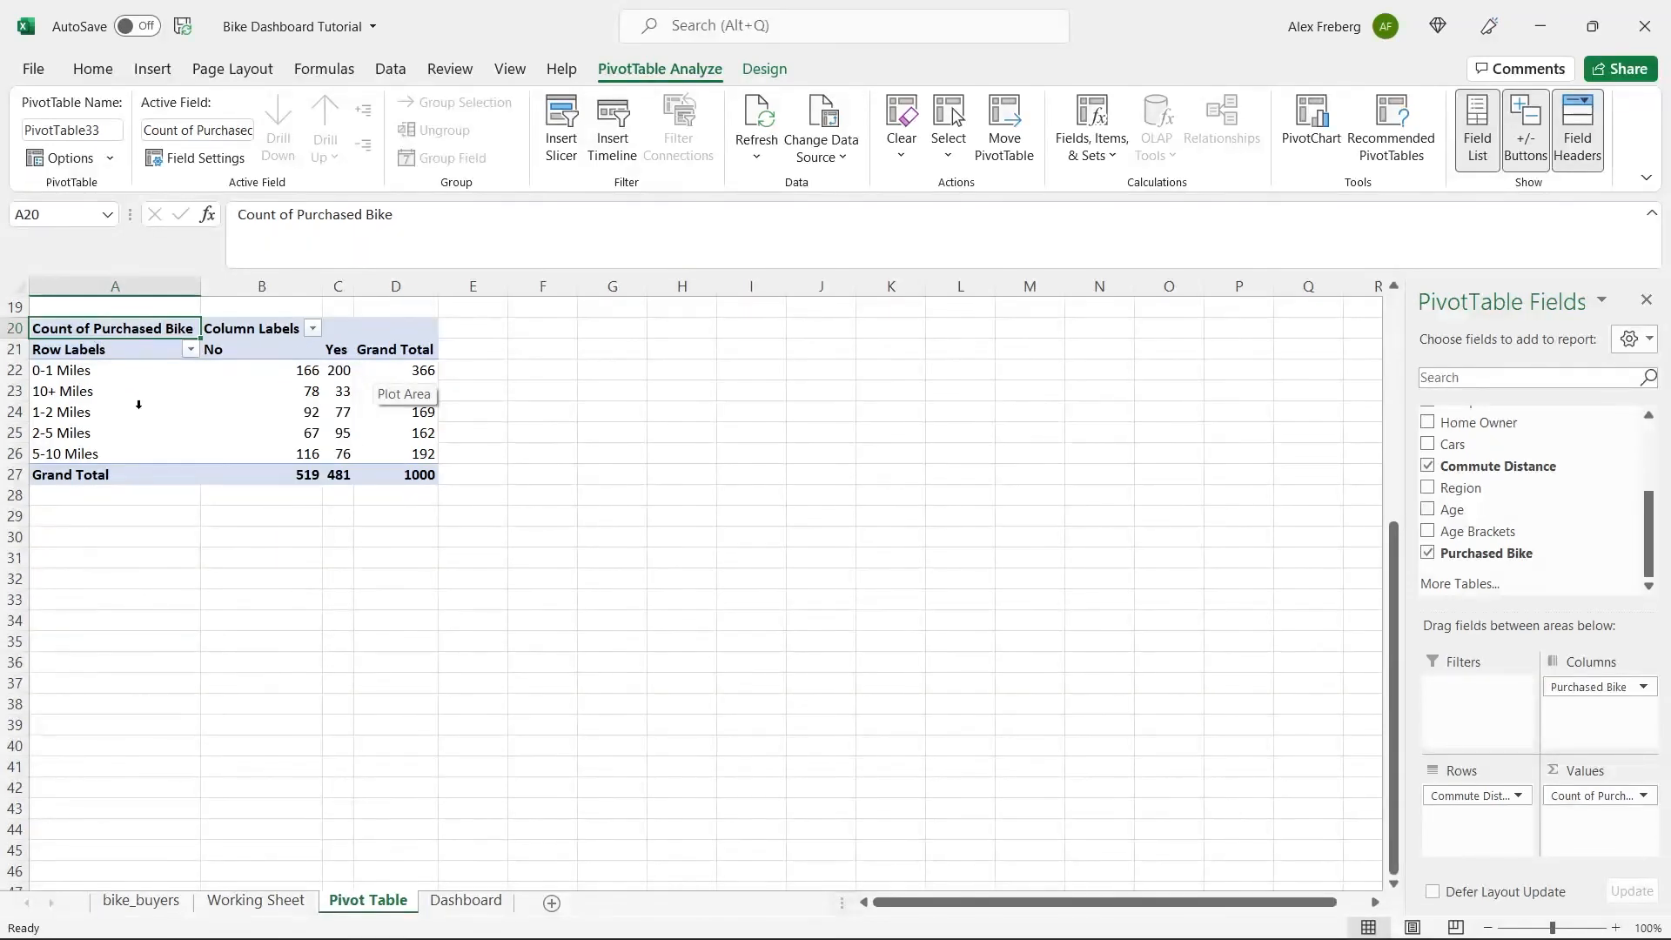
# Examine the order of the commute distance row labels in A22:A26 of the second pivot table.
pyautogui.click(305, 405)
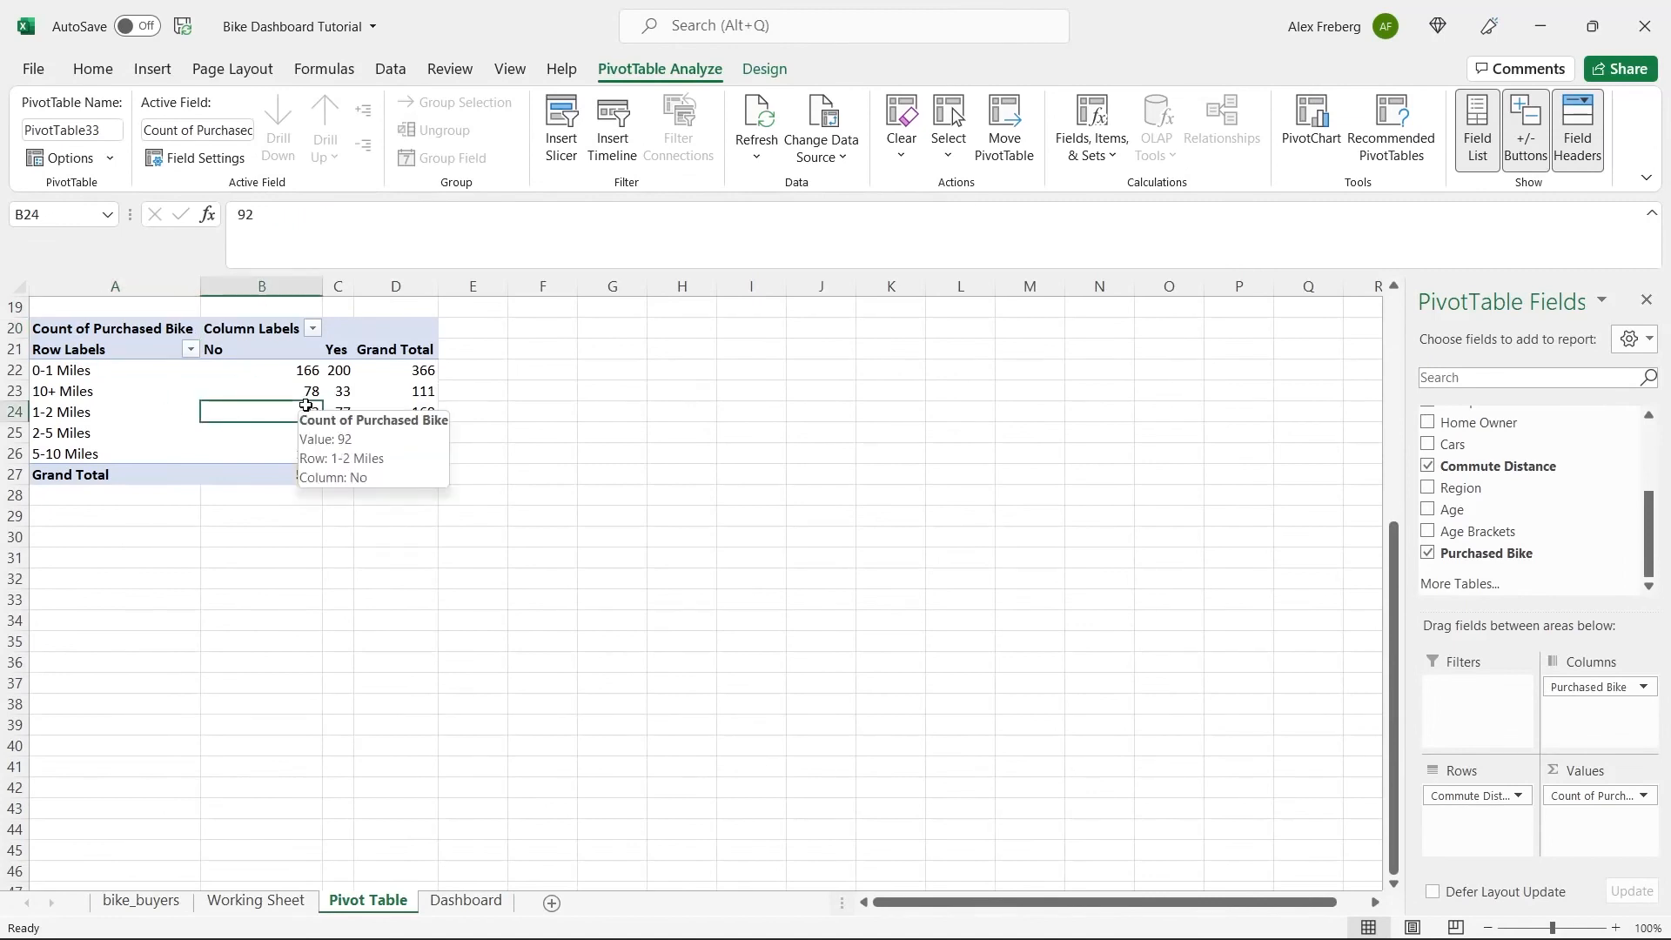
pyautogui.click(112, 390)
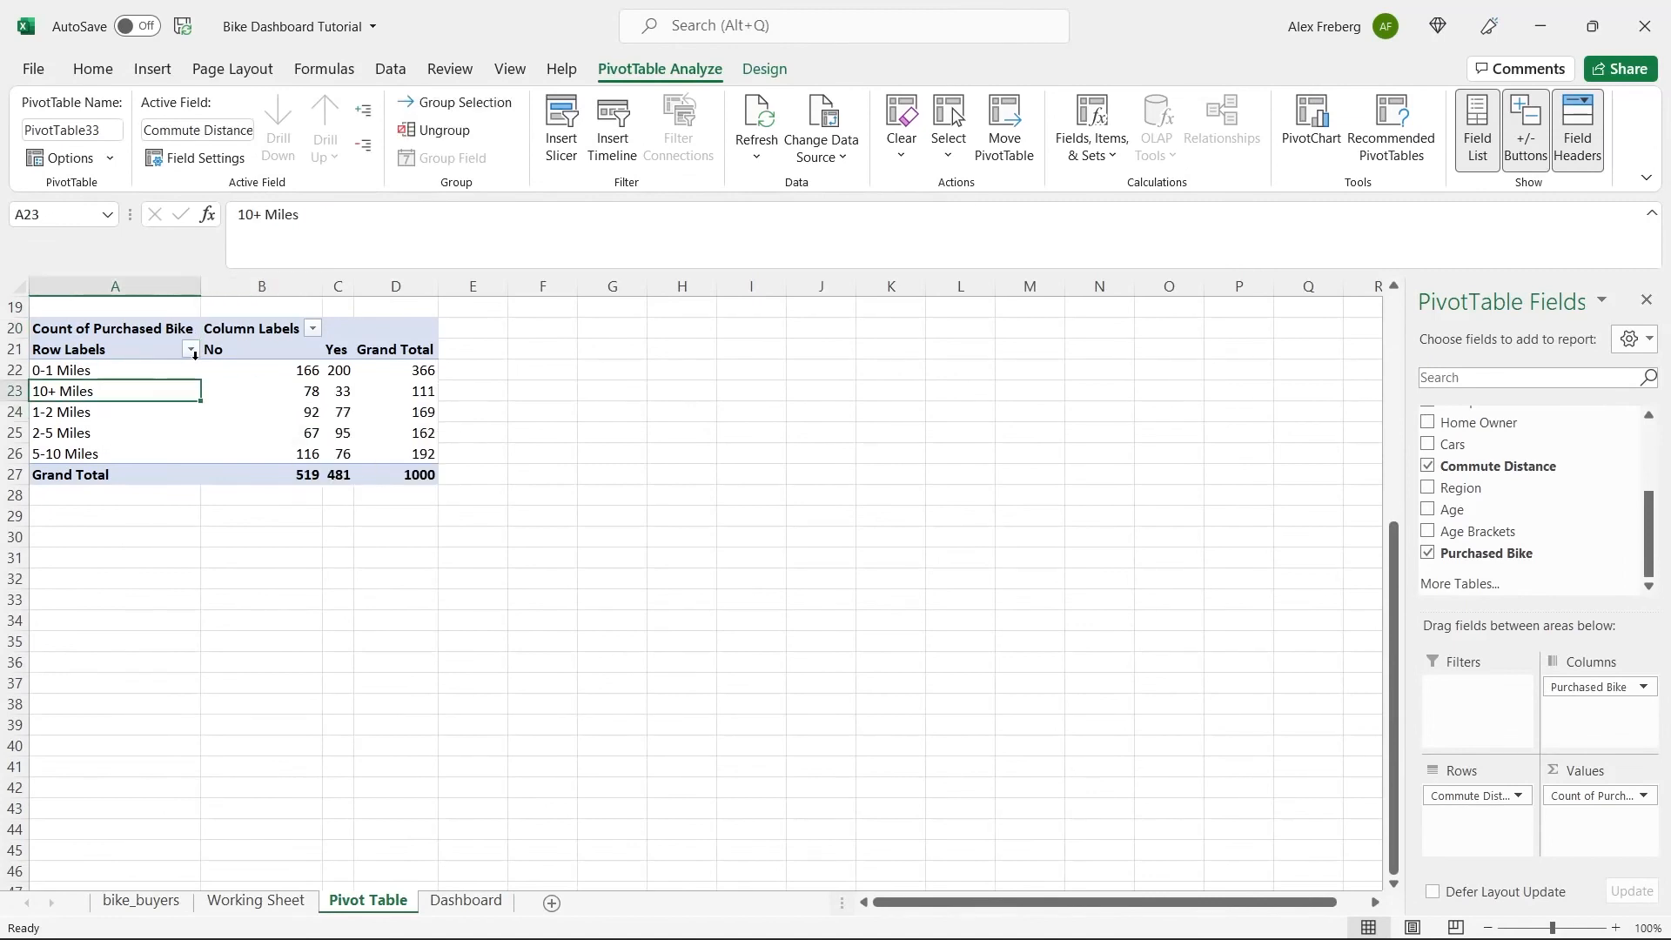
pyautogui.click(54, 369)
pyautogui.click(57, 388)
pyautogui.click(55, 413)
pyautogui.click(55, 433)
pyautogui.click(55, 454)
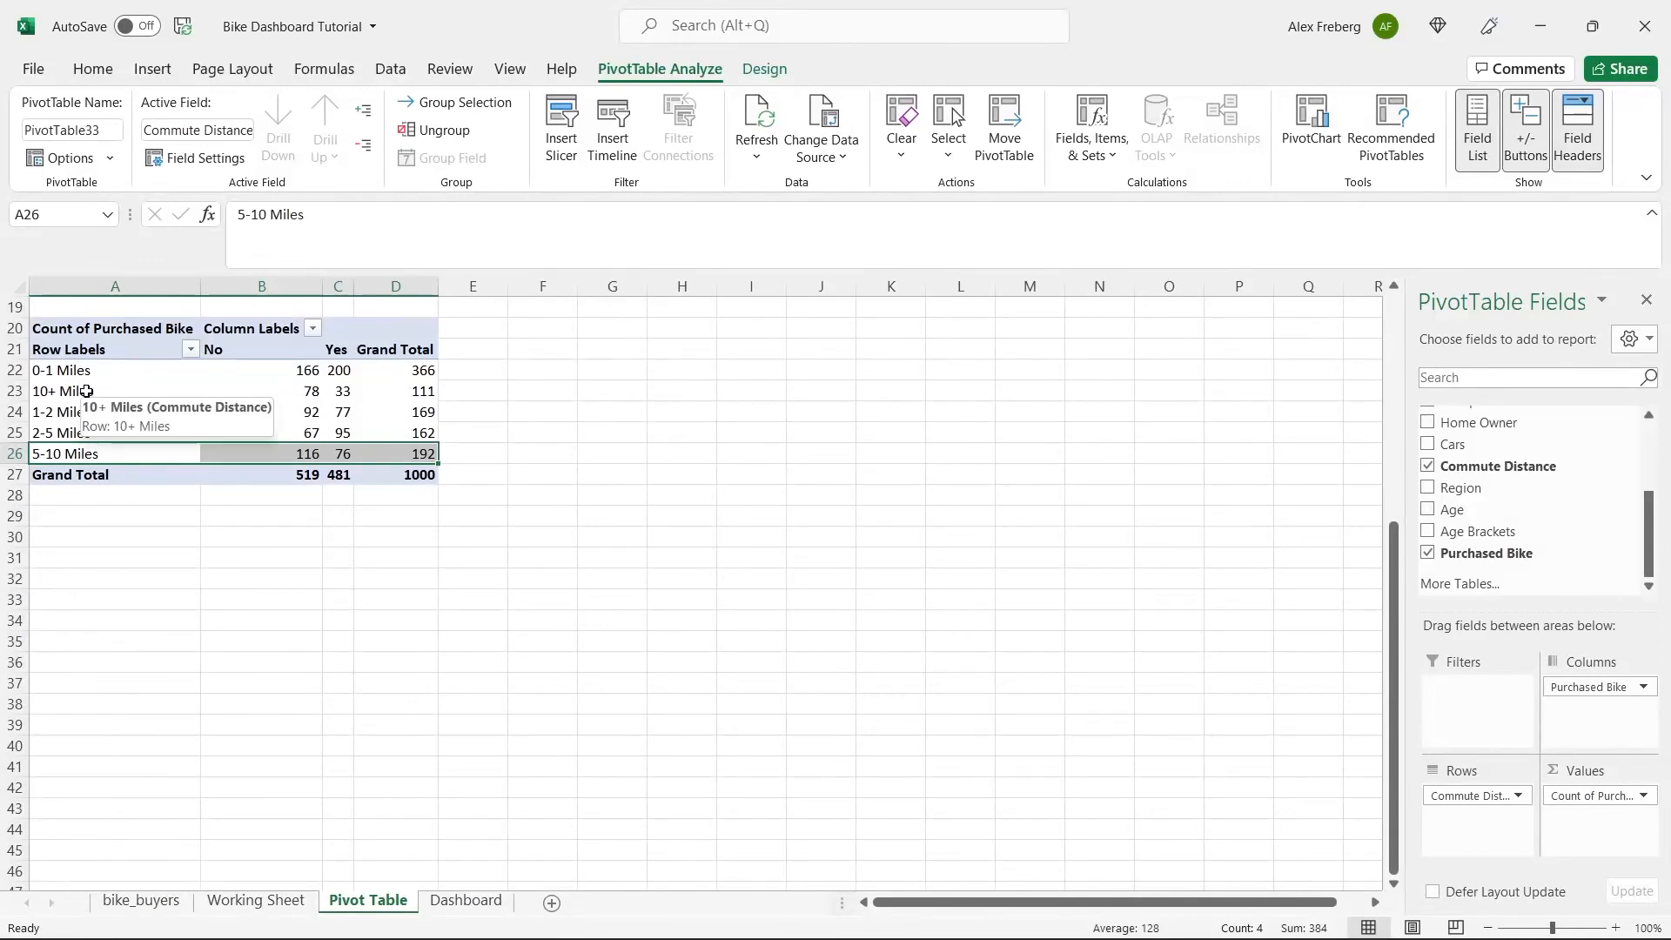
# Try sorting the commute distance row labels in descending order.
pyautogui.click(189, 349)
pyautogui.click(166, 376)
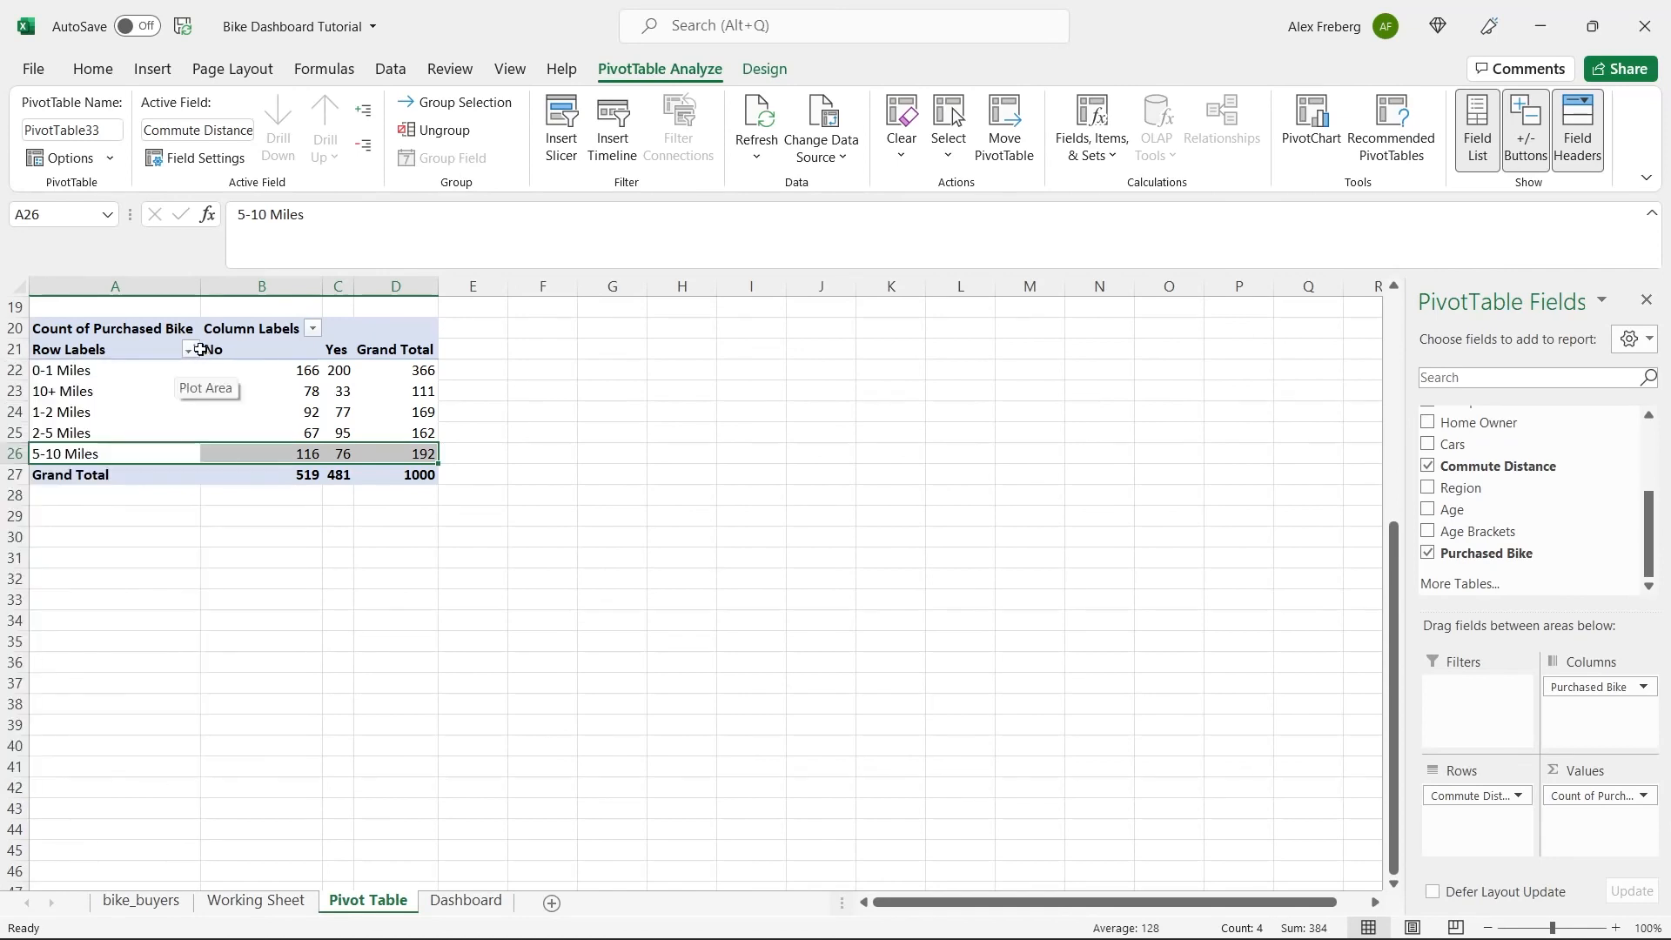
pyautogui.click(173, 349)
pyautogui.click(188, 349)
pyautogui.click(173, 407)
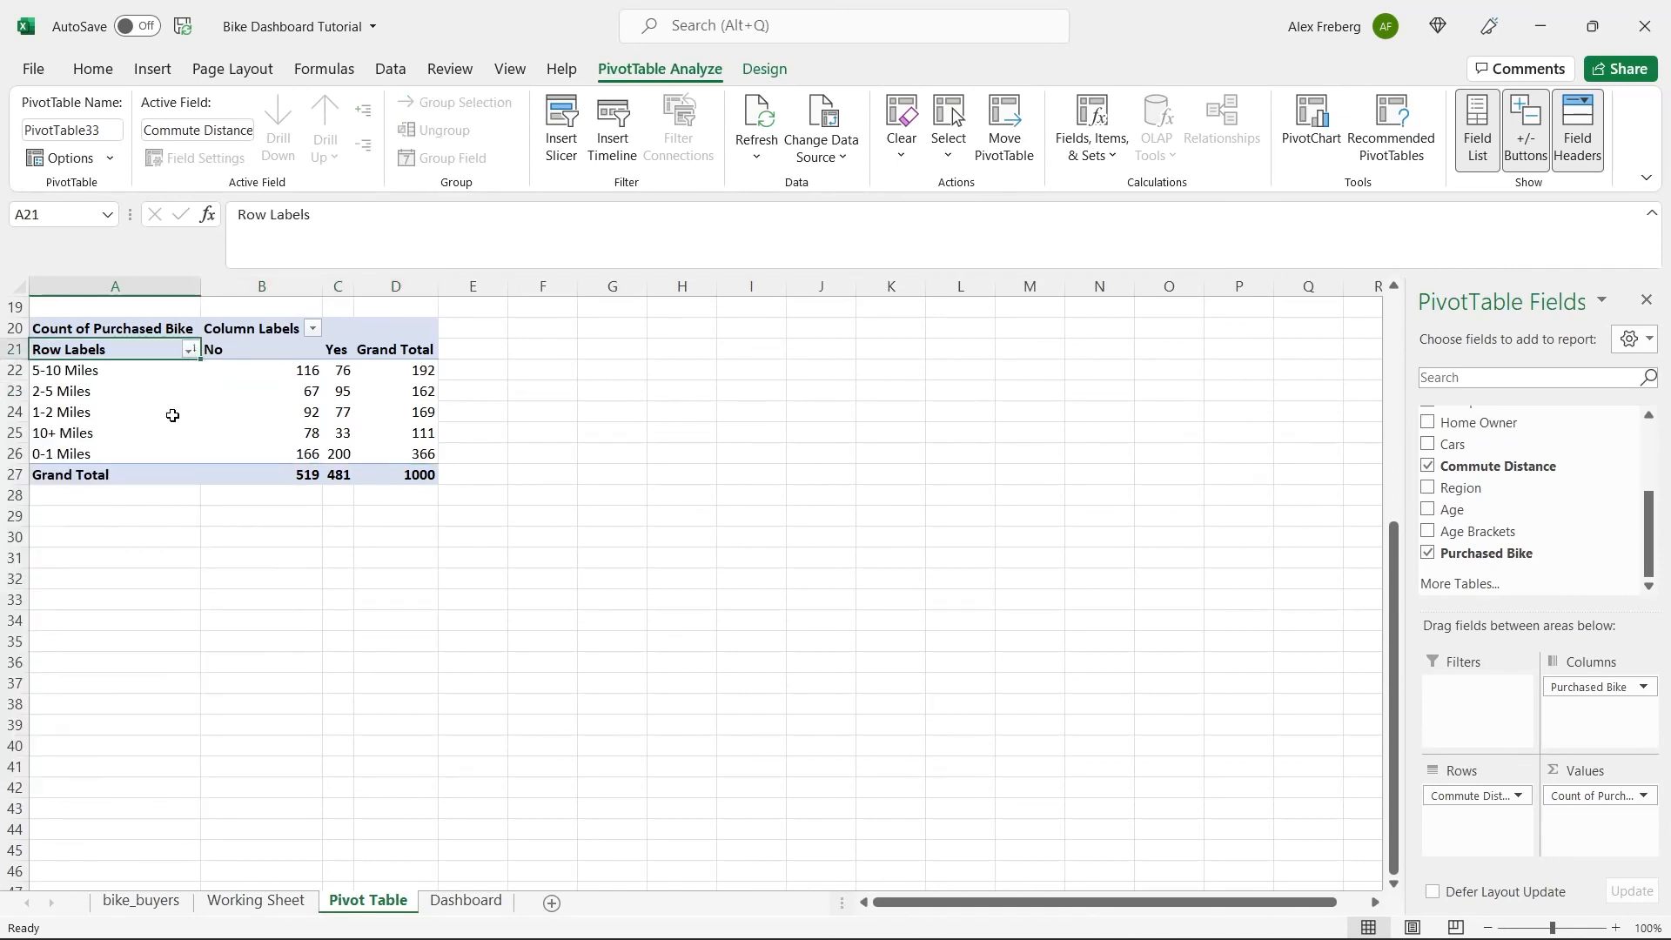
# Sort the commute distance row labels in ascending order.
pyautogui.click(191, 349)
pyautogui.click(162, 374)
pyautogui.click(397, 412)
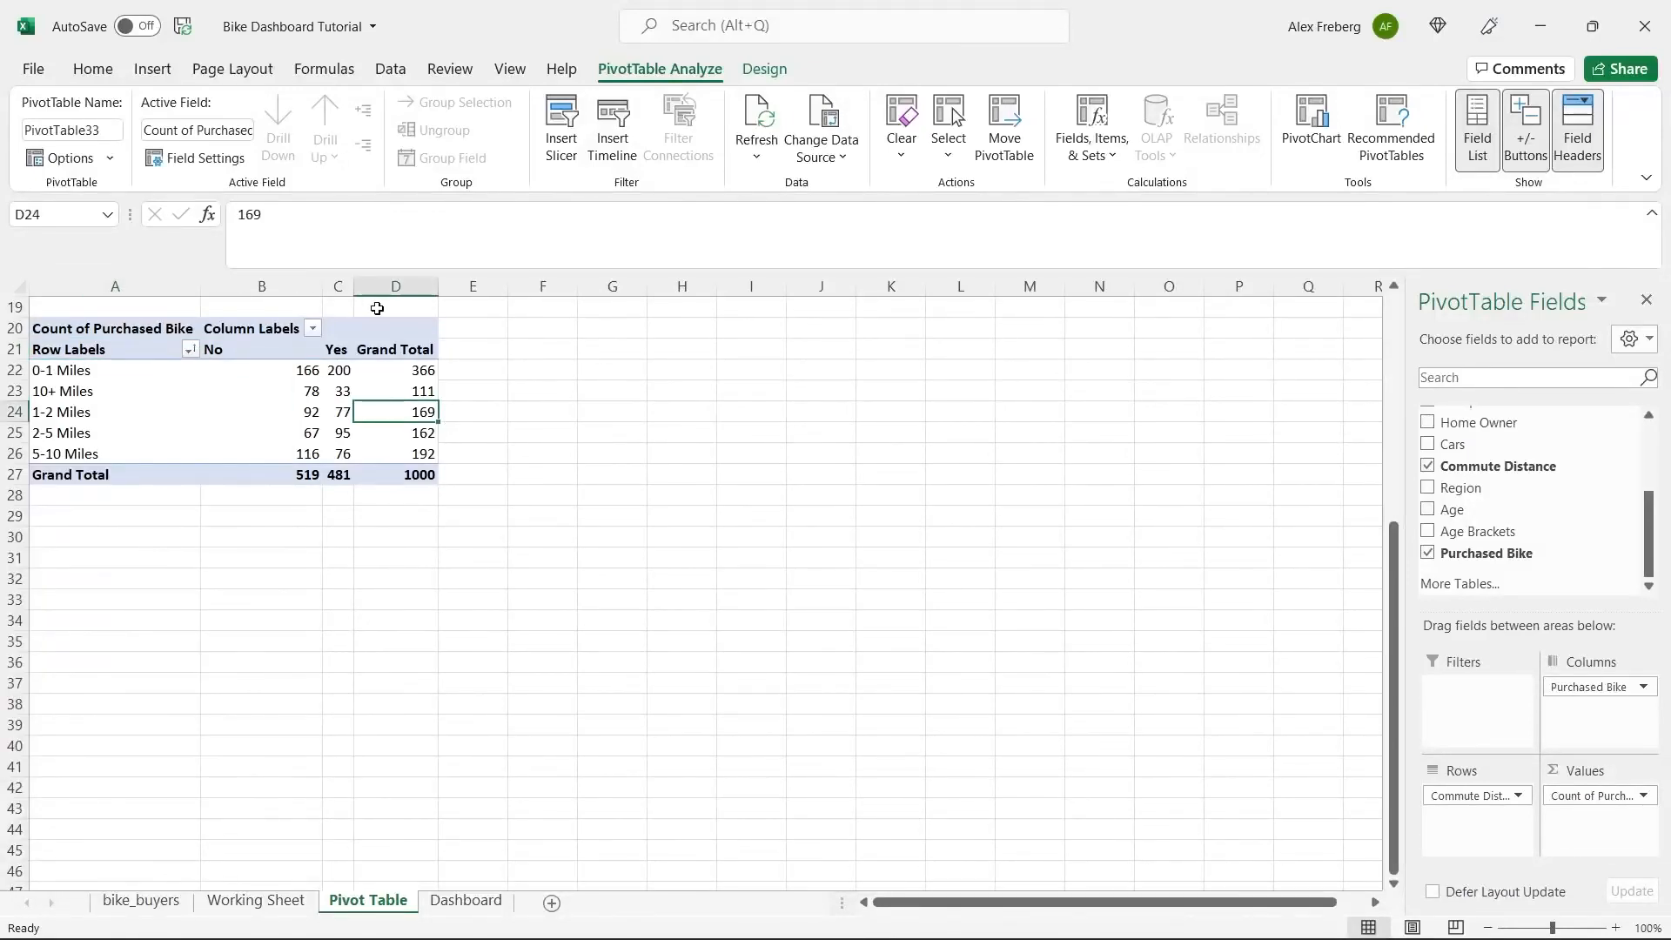
# Insert a Line chart from the commute distance pivot table and place it beside the table, starting around row 20.
pyautogui.click(152, 68)
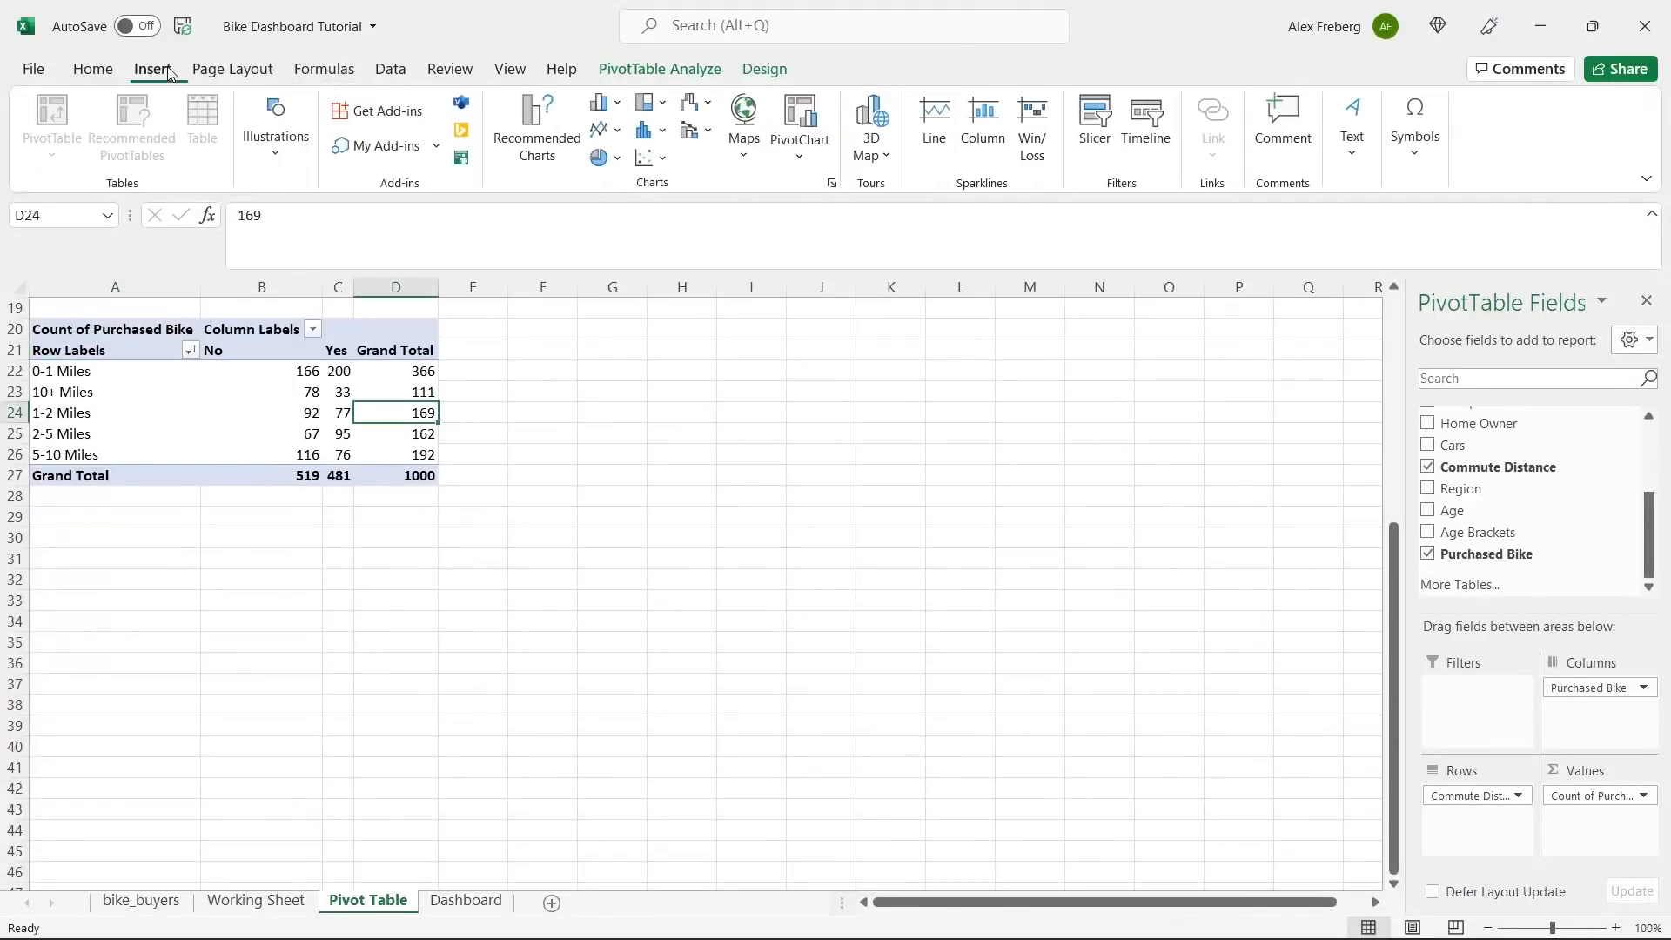
pyautogui.click(538, 131)
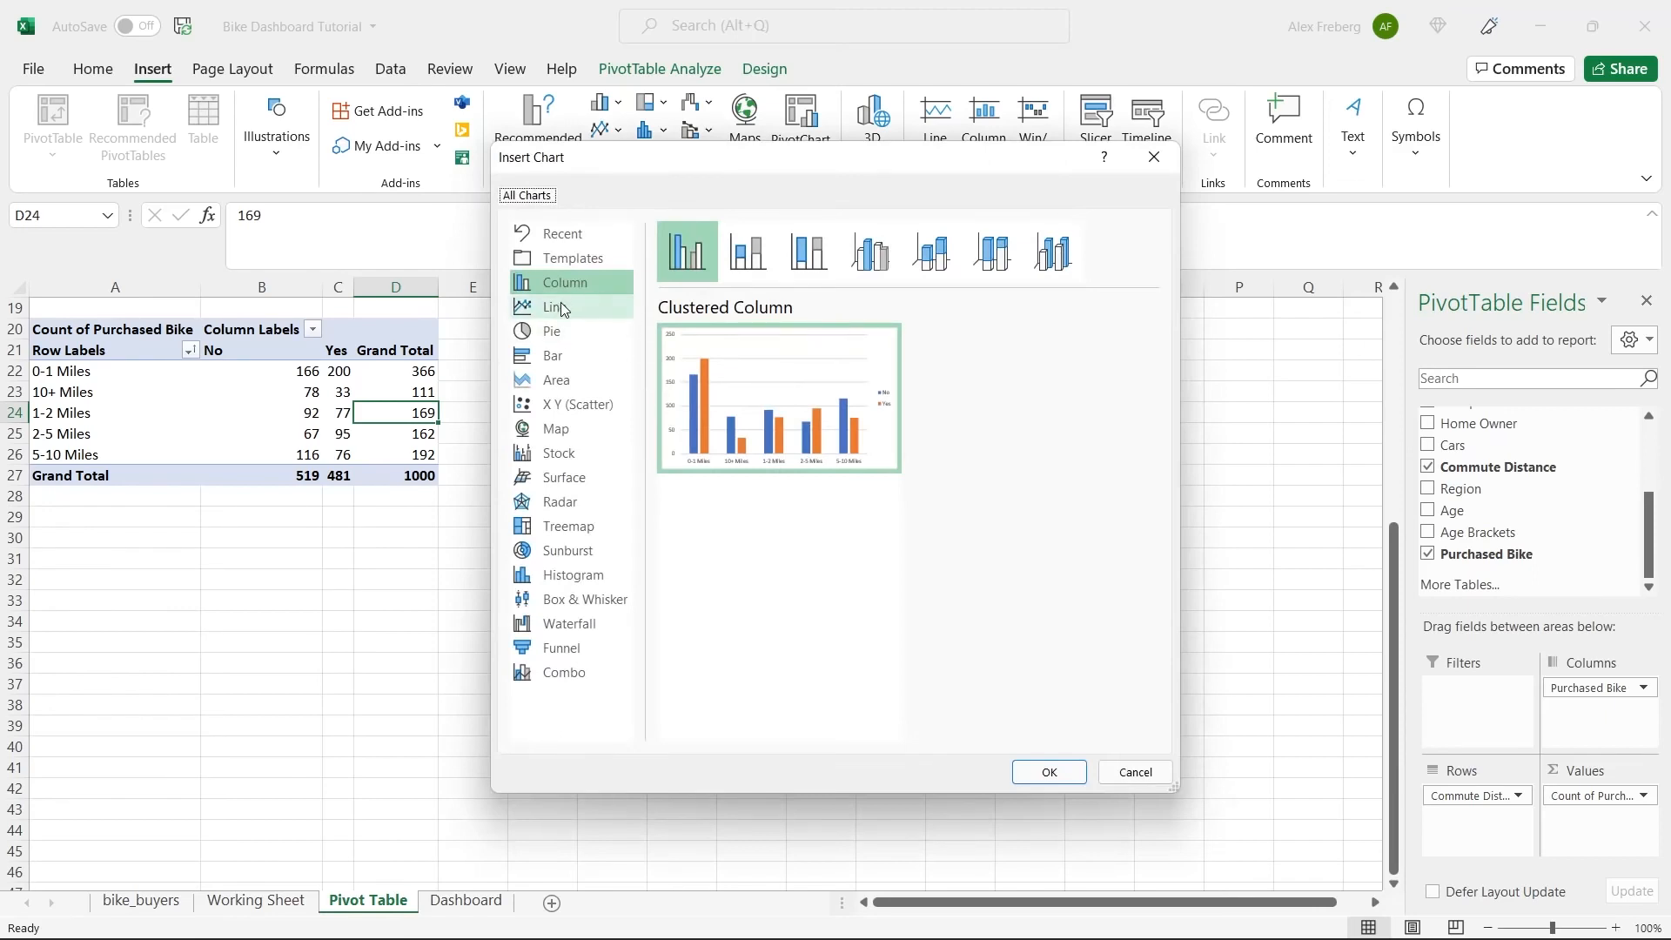
pyautogui.click(562, 308)
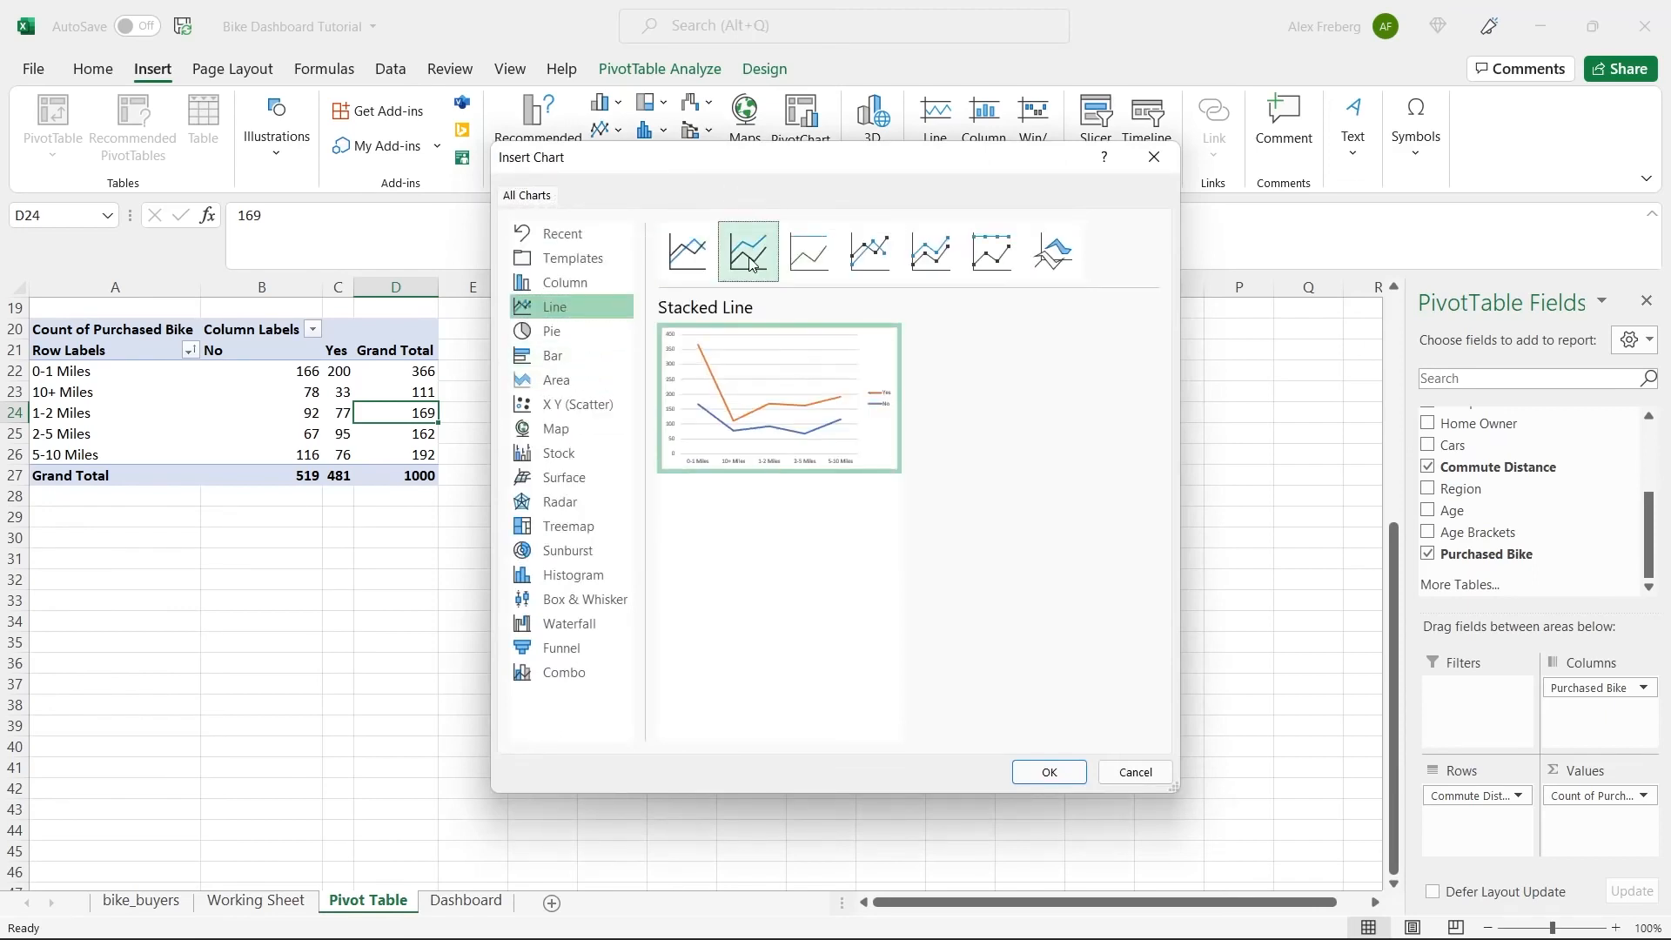
pyautogui.click(1048, 773)
pyautogui.moveTo(850, 470); pyautogui.dragTo(875, 333)
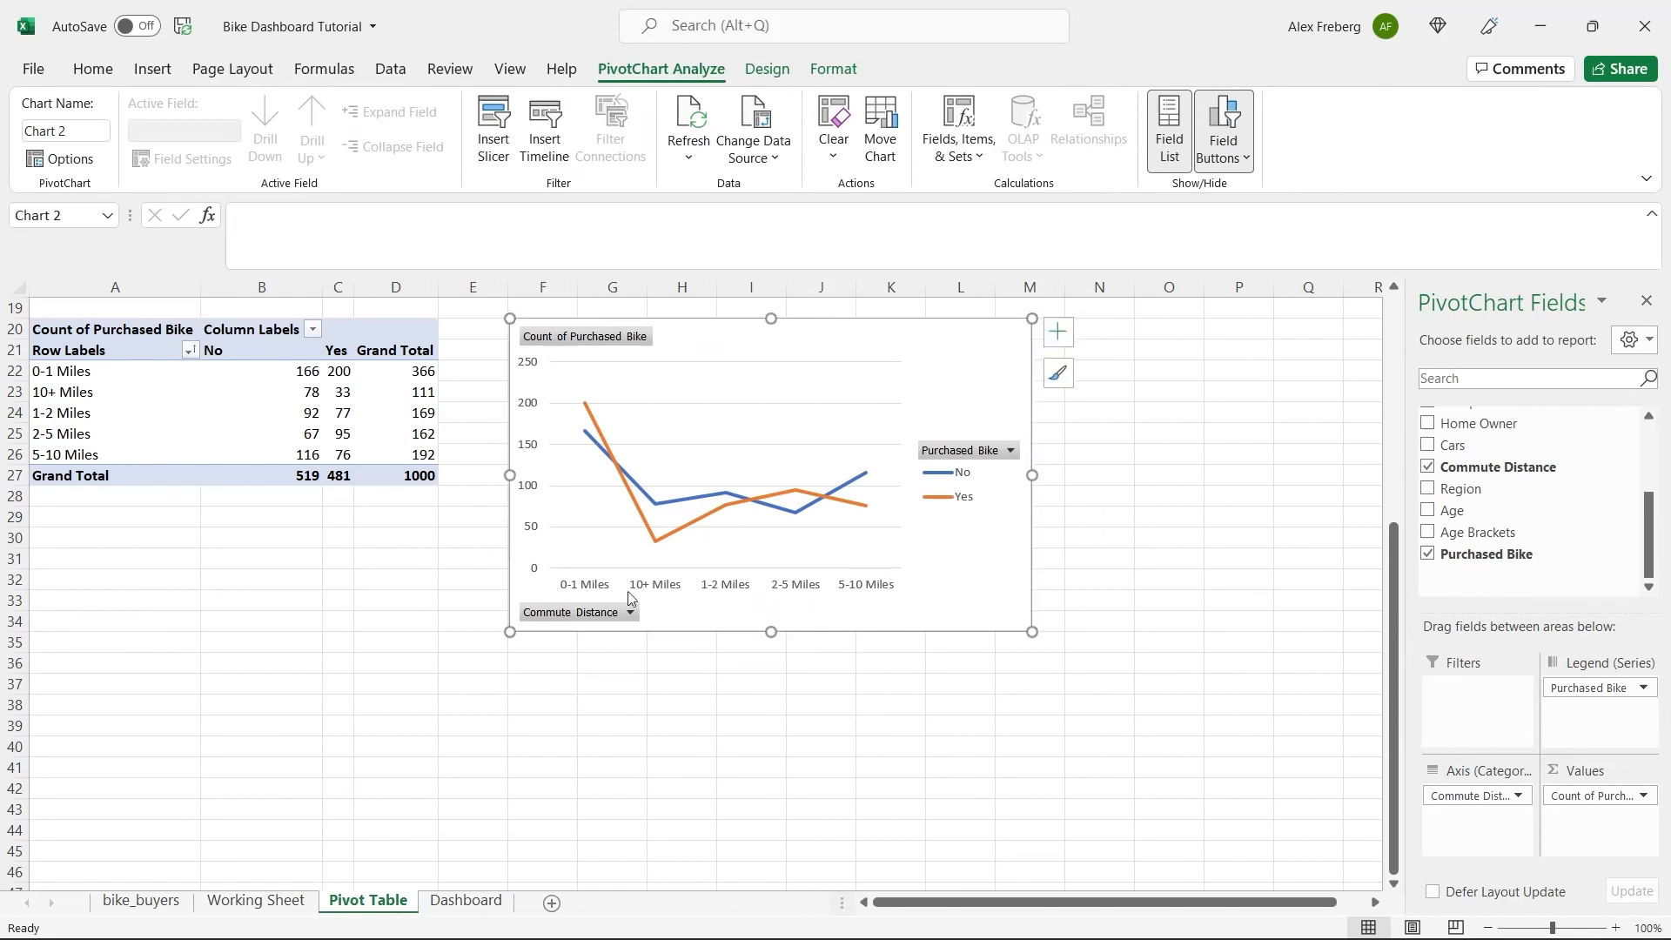
# Check the sequence of the commute distance labels in the pivot table against the line chart's axis.
pyautogui.click(96, 370)
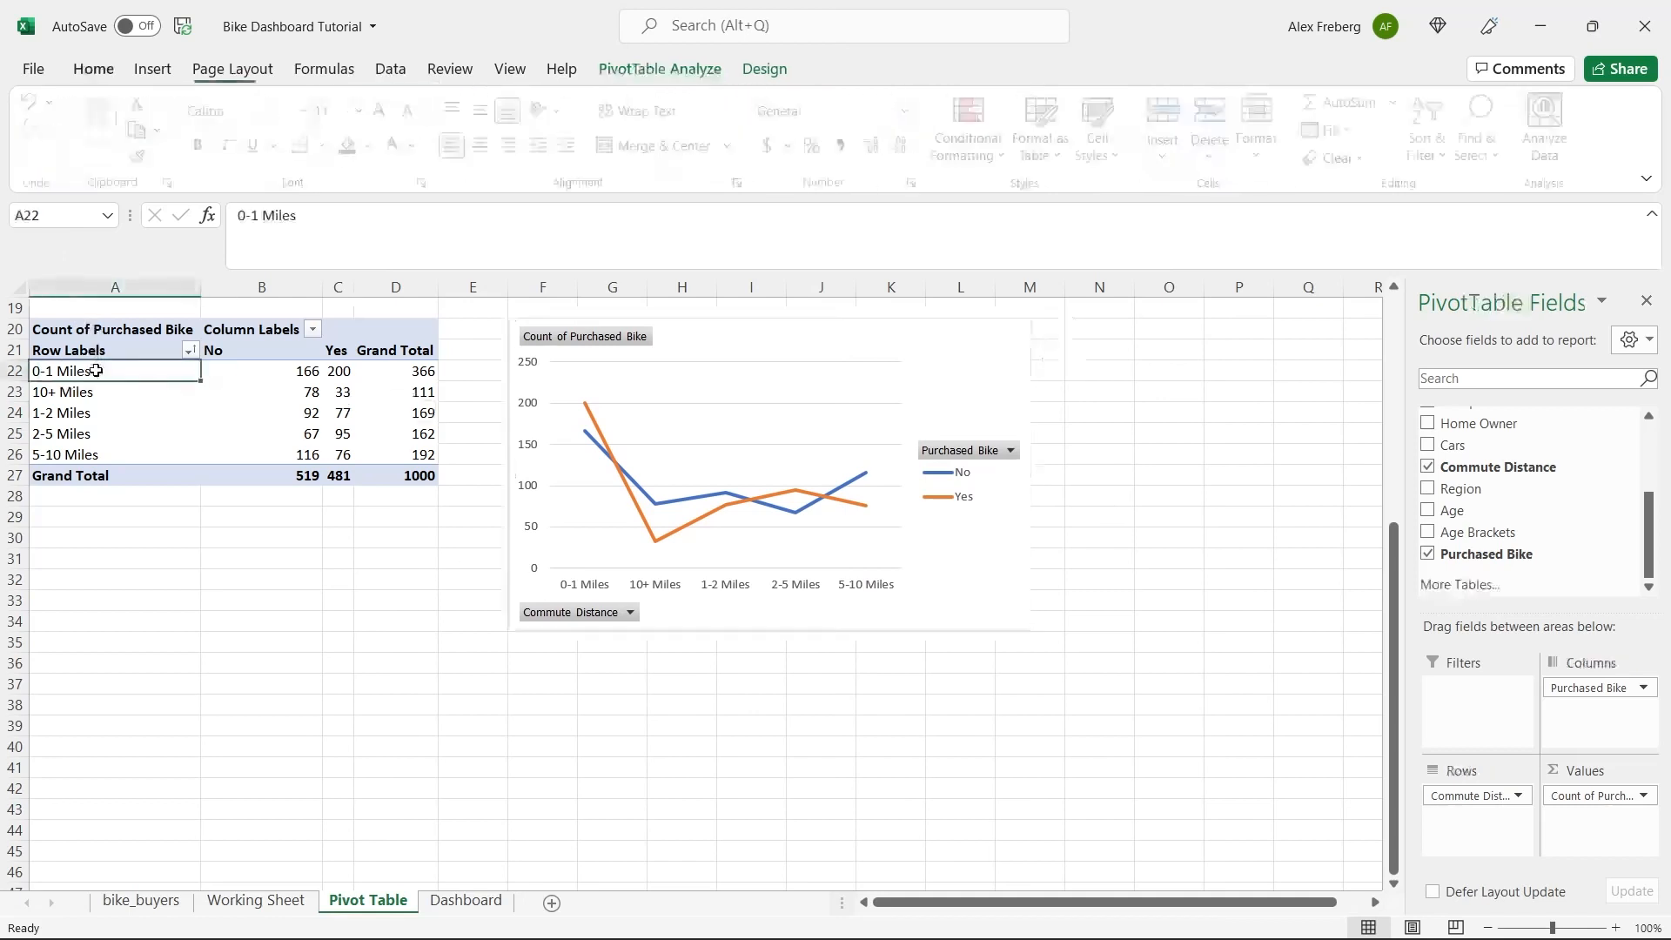
pyautogui.click(96, 412)
pyautogui.click(97, 433)
pyautogui.click(99, 450)
pyautogui.click(126, 392)
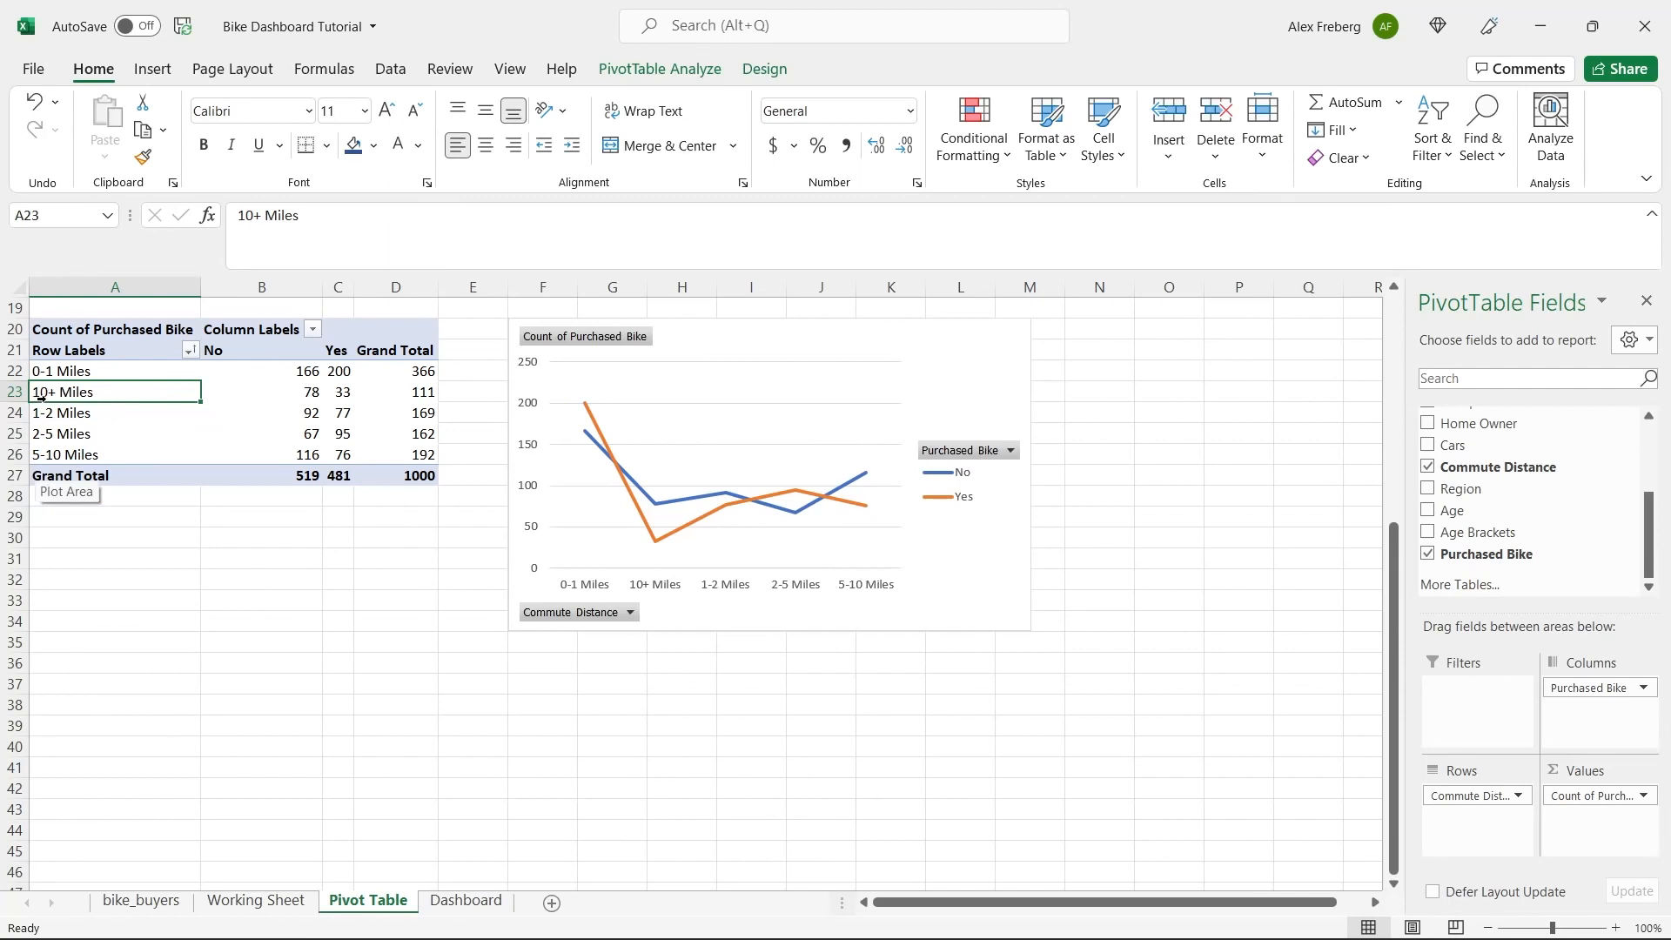
# Open Find and Replace for the Commute Distance column on the Working Sheet, keeping the column's values in view.
pyautogui.click(257, 902)
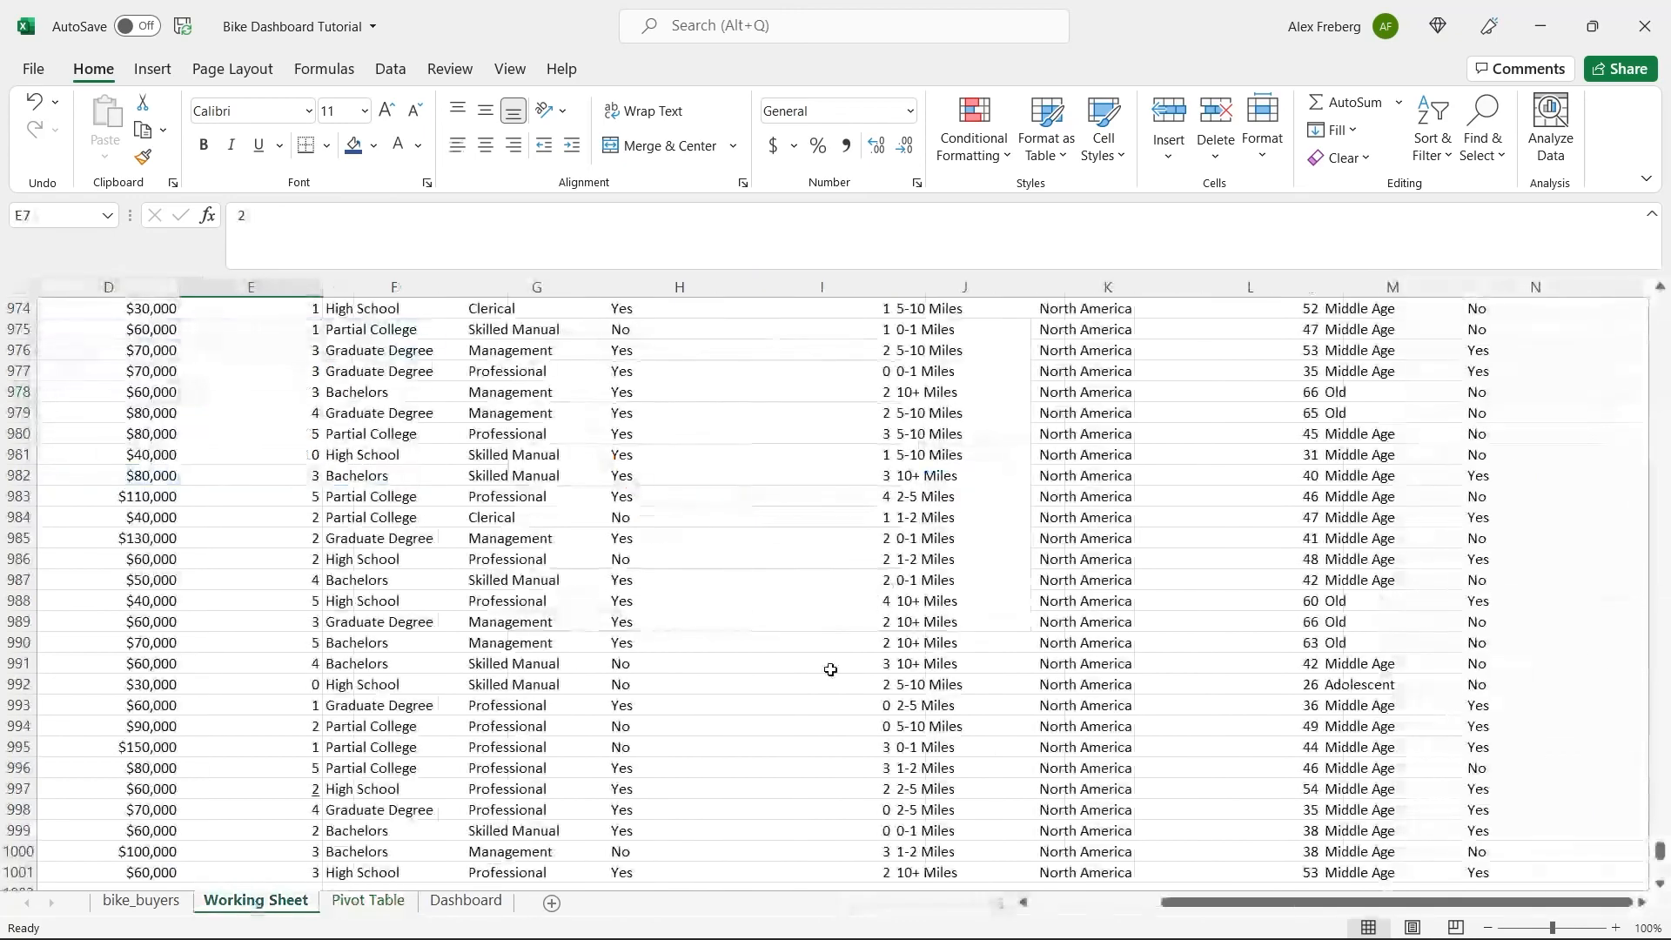
pyautogui.click(991, 491)
pyautogui.hotkey('ctrl', 'Up')
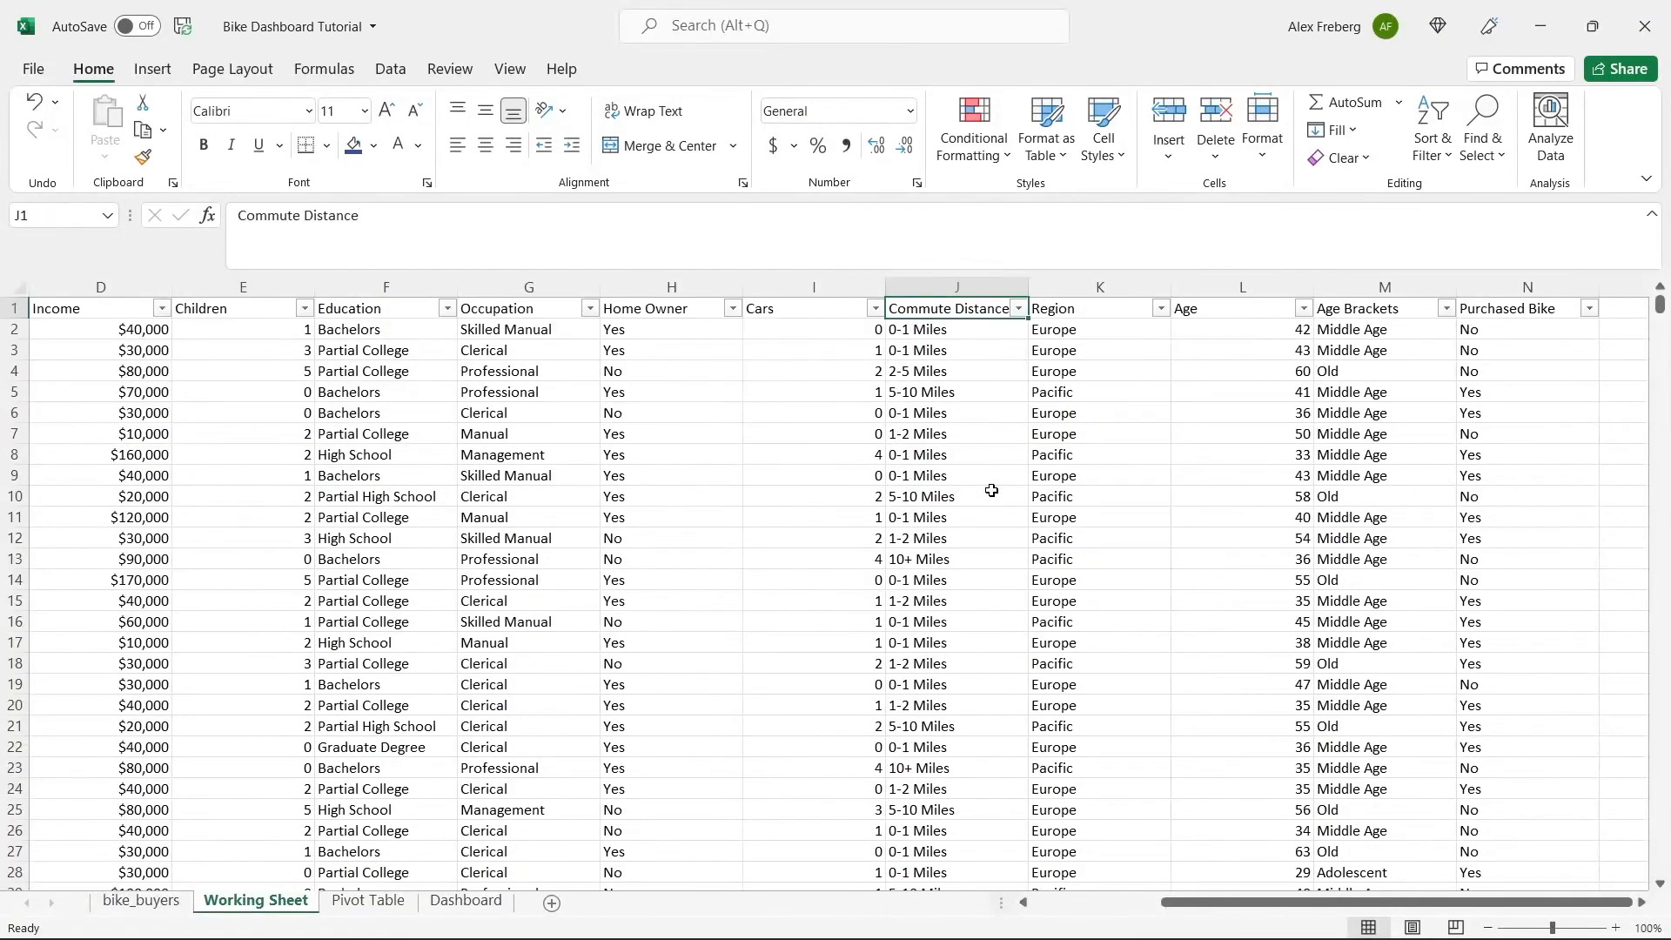
pyautogui.click(997, 285)
pyautogui.hotkey('ctrl', 'h')
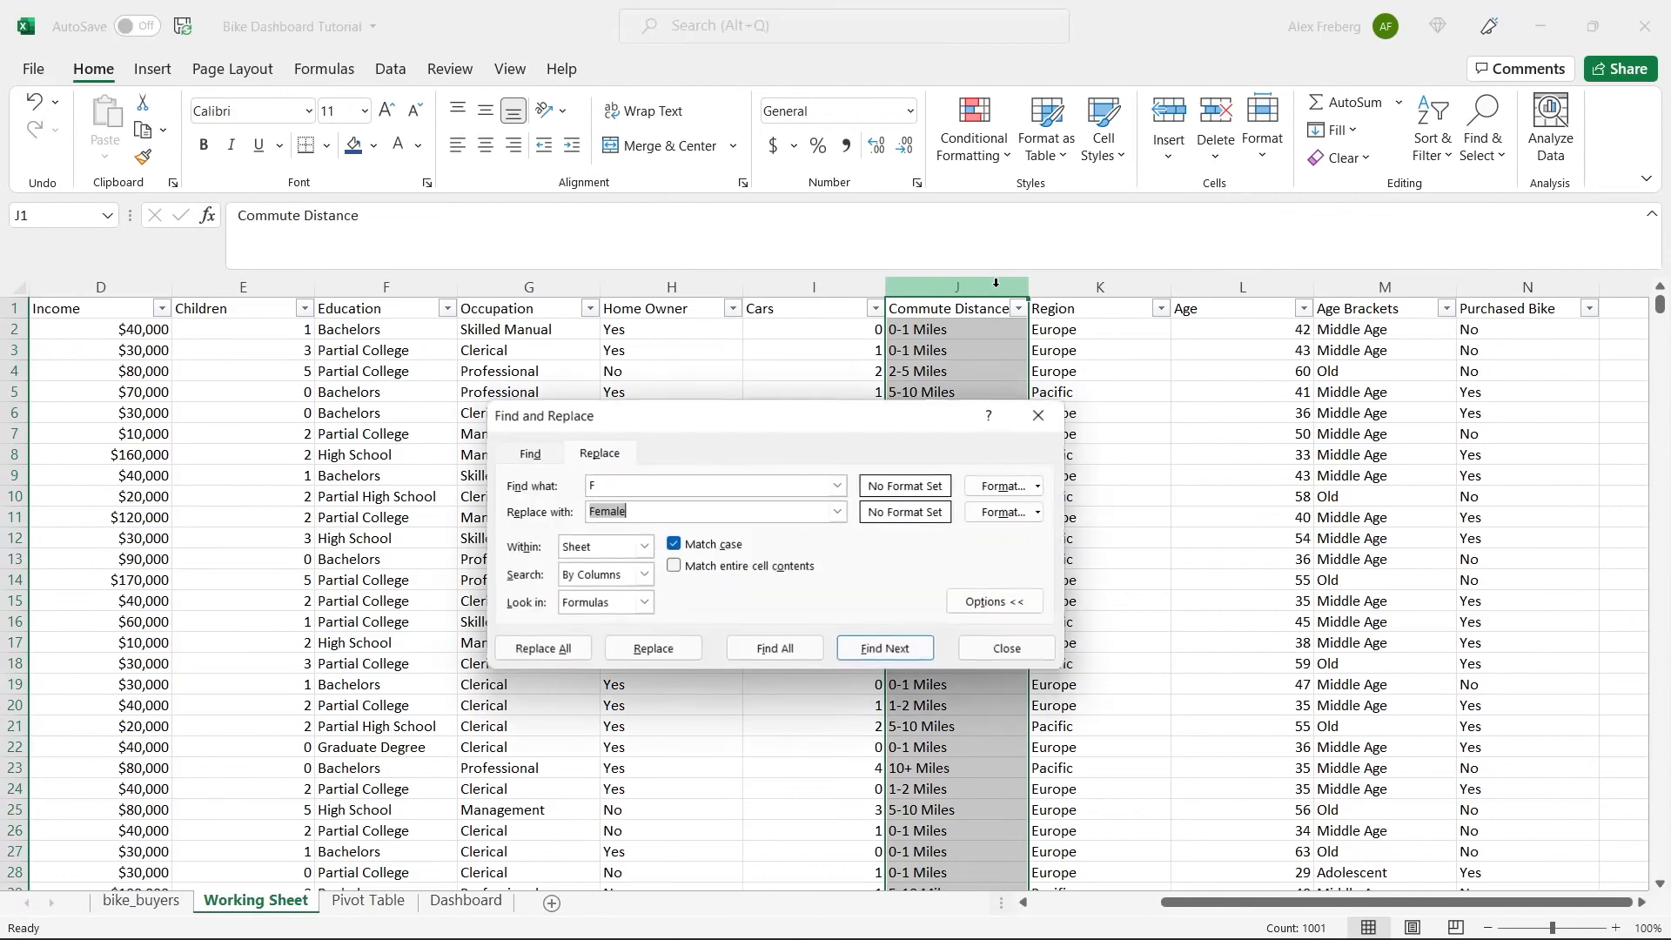
pyautogui.moveTo(818, 418); pyautogui.dragTo(721, 514)
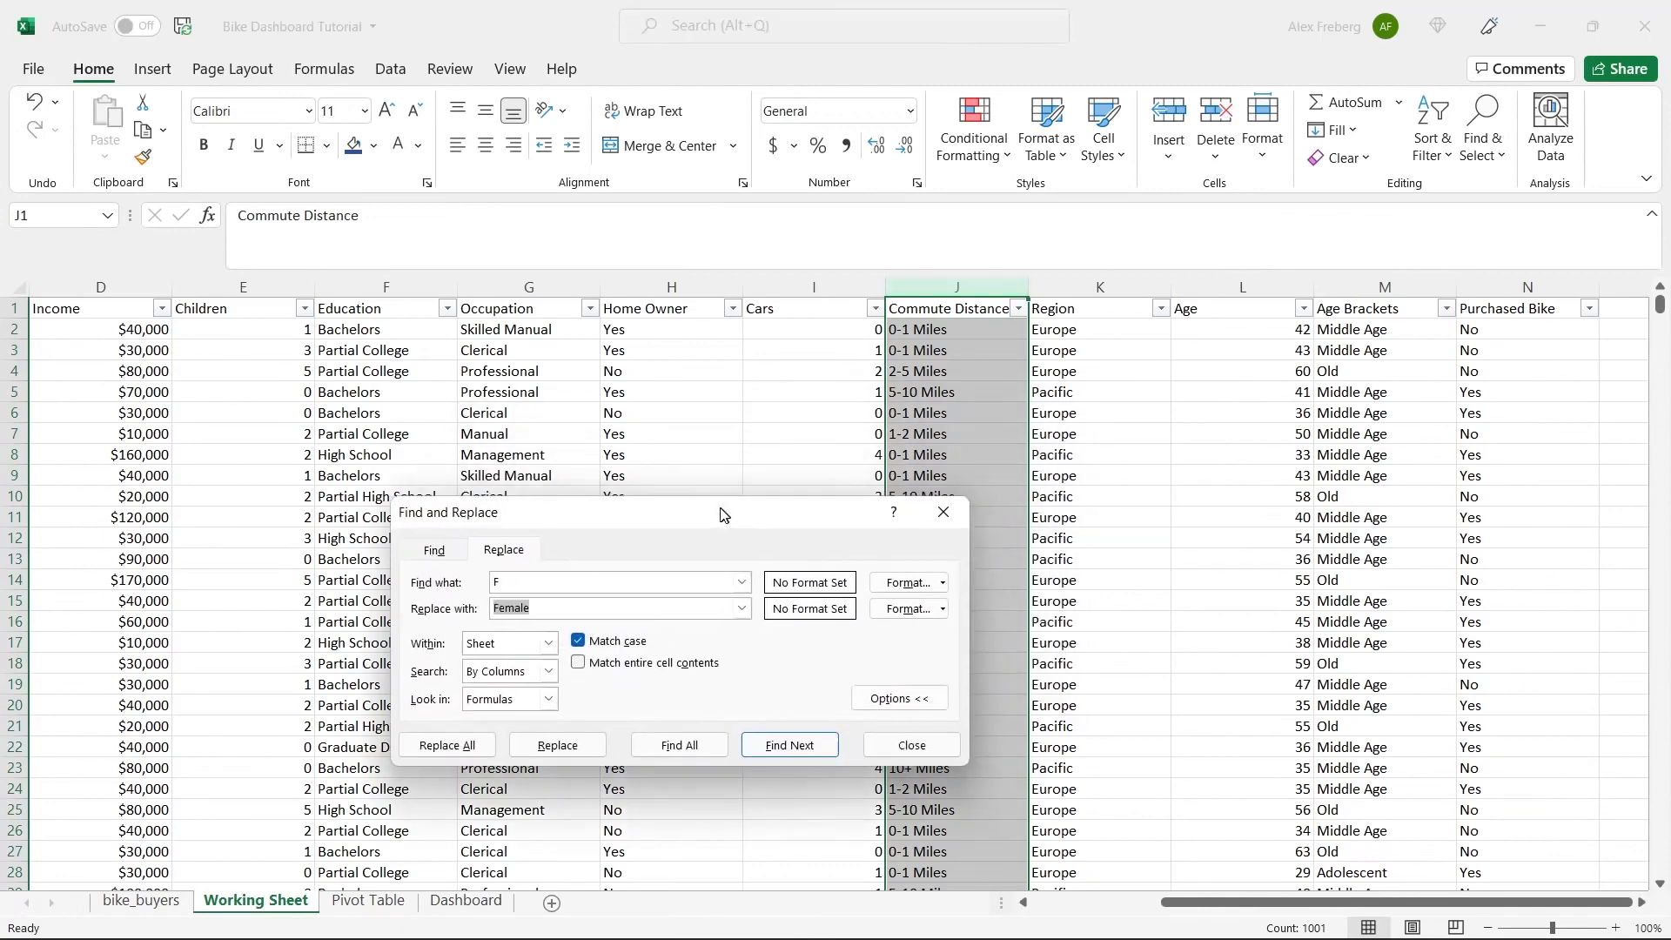
pyautogui.click(932, 393)
pyautogui.moveTo(813, 526); pyautogui.dragTo(809, 614)
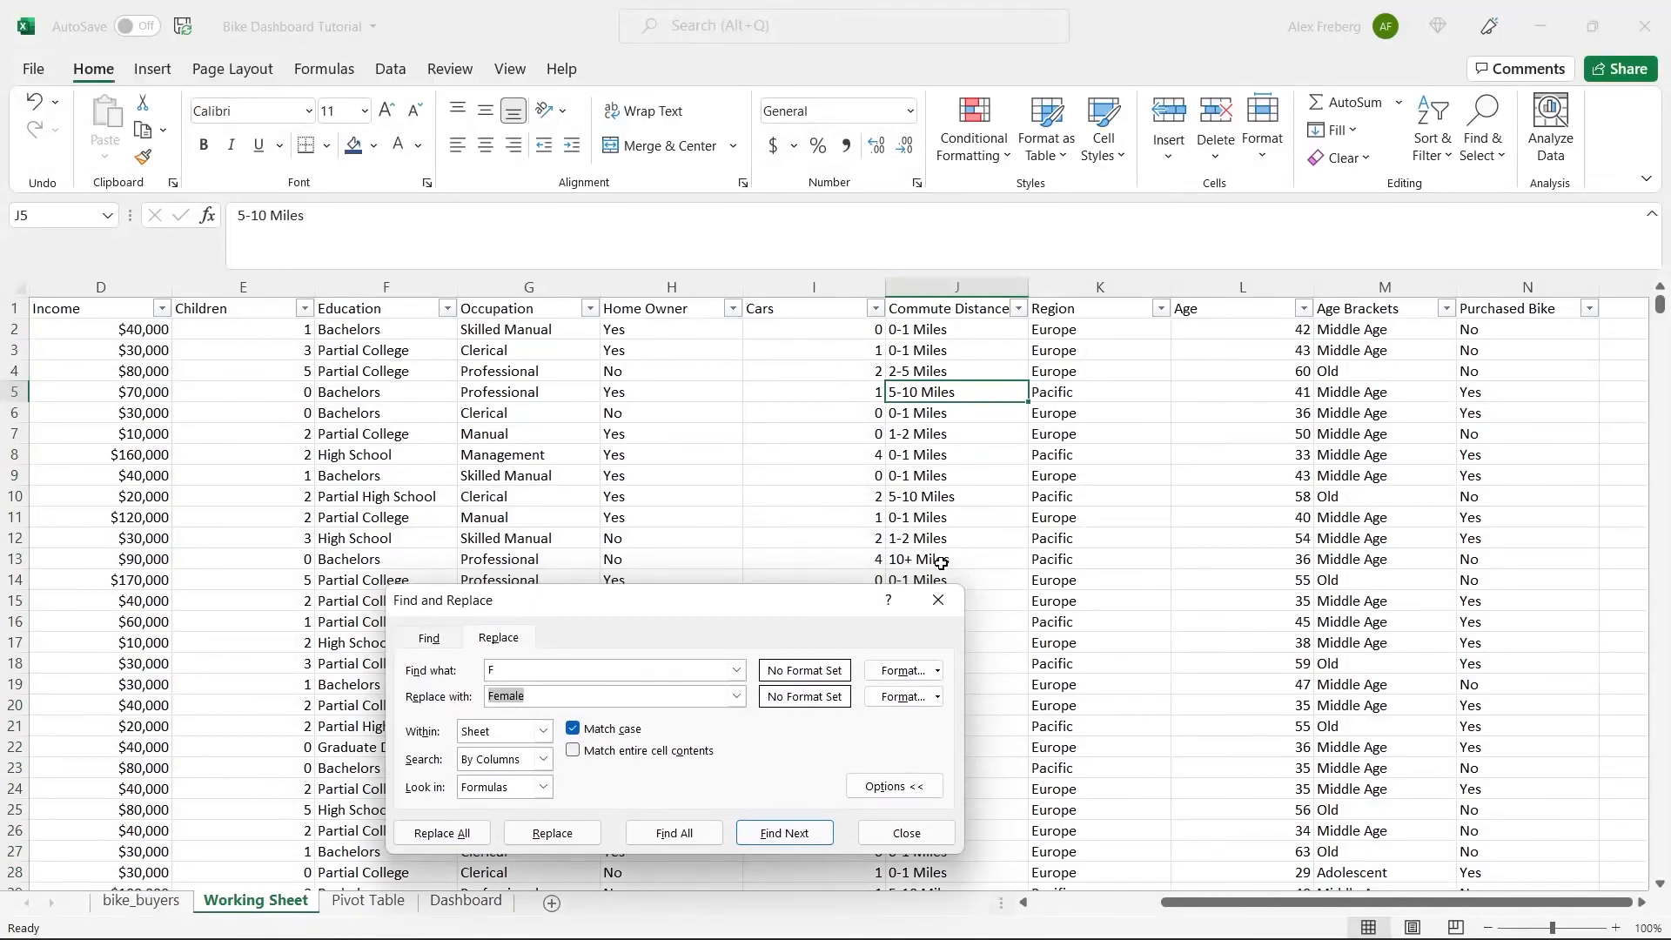
# Replace every "10+ Miles" with "10 Miles +" on the Working Sheet and close Find and Replace.
pyautogui.click(897, 559)
pyautogui.hotkey('ctrl', 'c')
pyautogui.doubleClick(623, 668)
pyautogui.hotkey('ctrl', 'v')
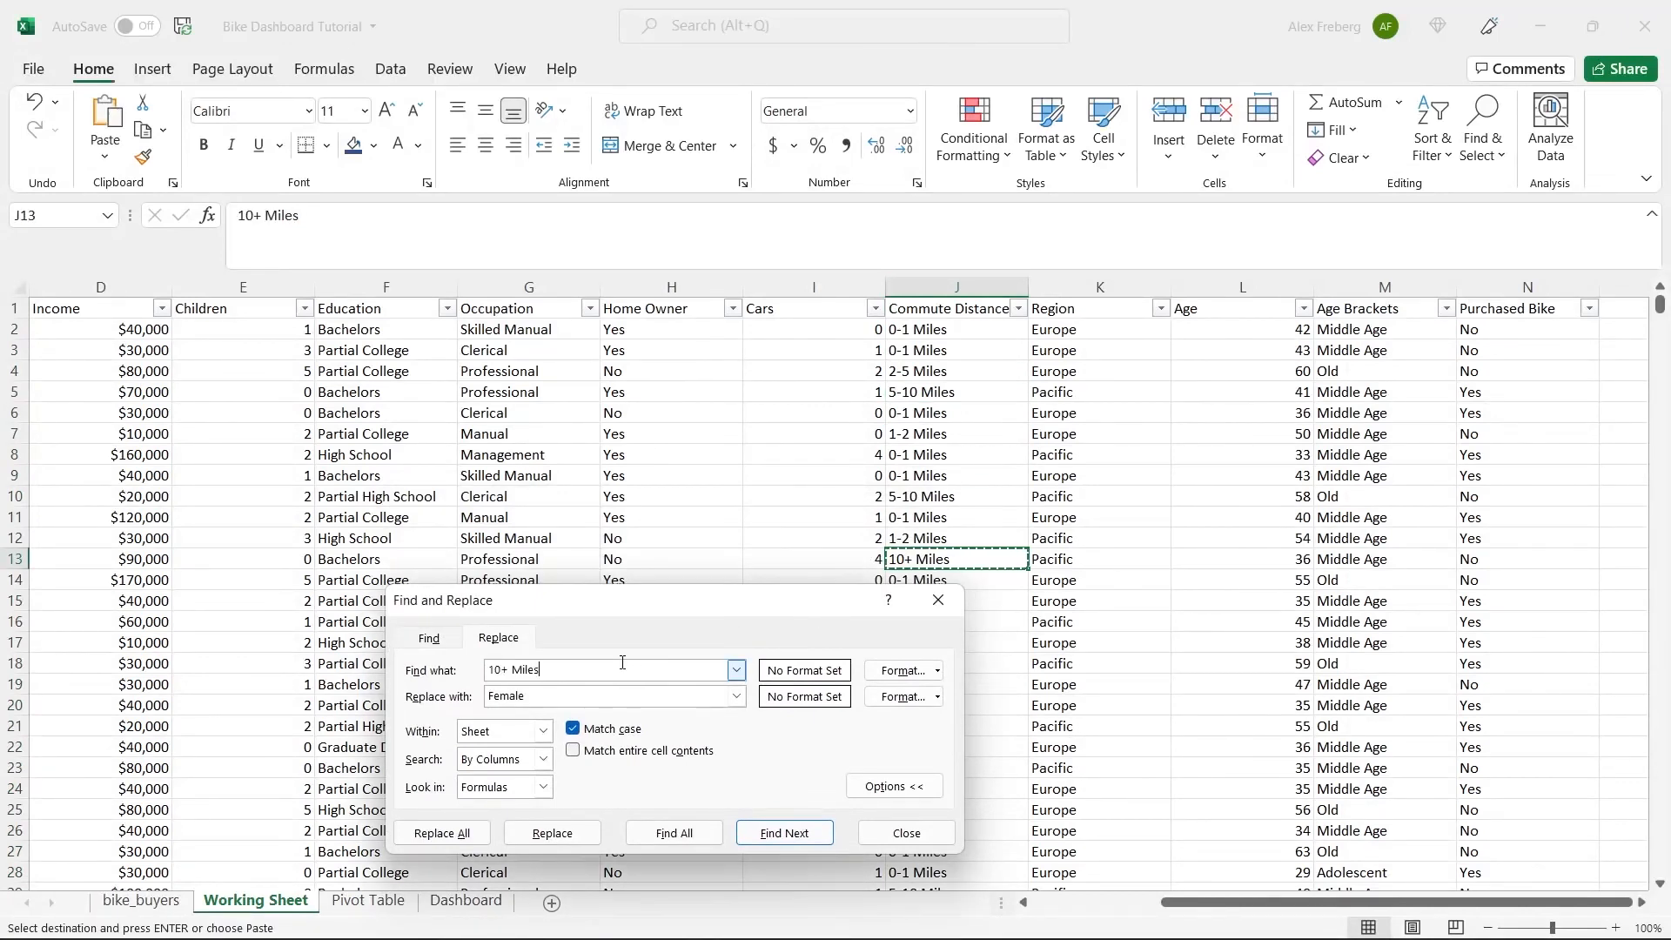
pyautogui.doubleClick(573, 698)
pyautogui.write('10 Miles +')
pyautogui.click(440, 832)
pyautogui.click(841, 538)
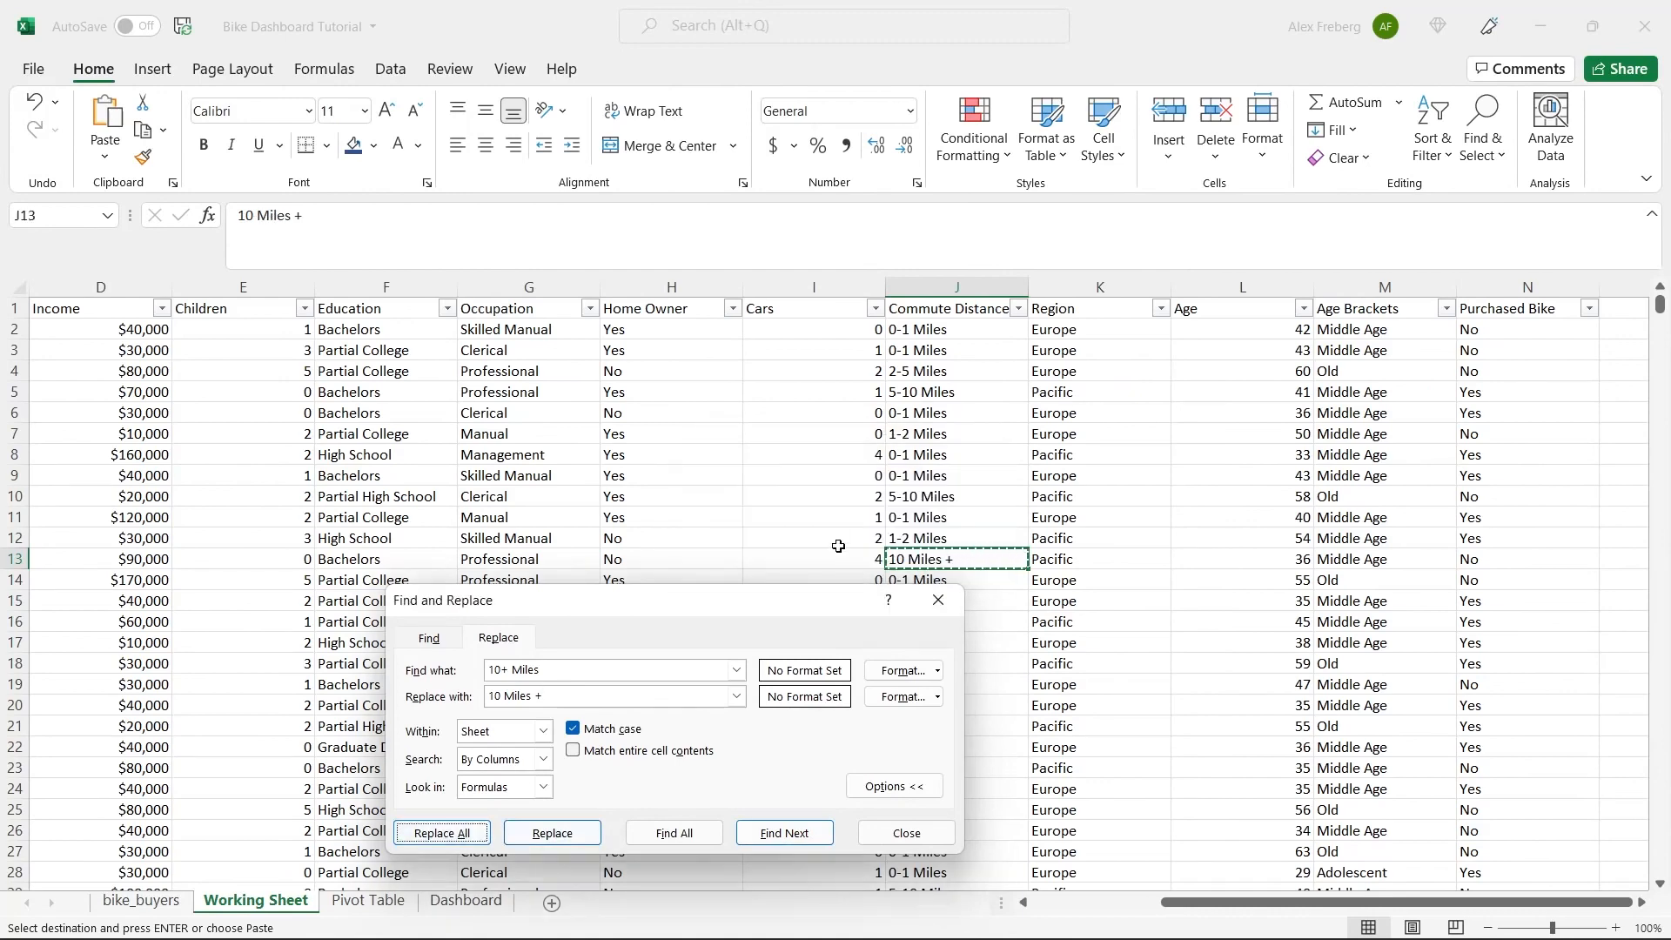
pyautogui.click(905, 832)
# Refresh the data behind the commute distance pivot table, and undo the refresh together with the "10 Miles +" replacement.
pyautogui.click(398, 906)
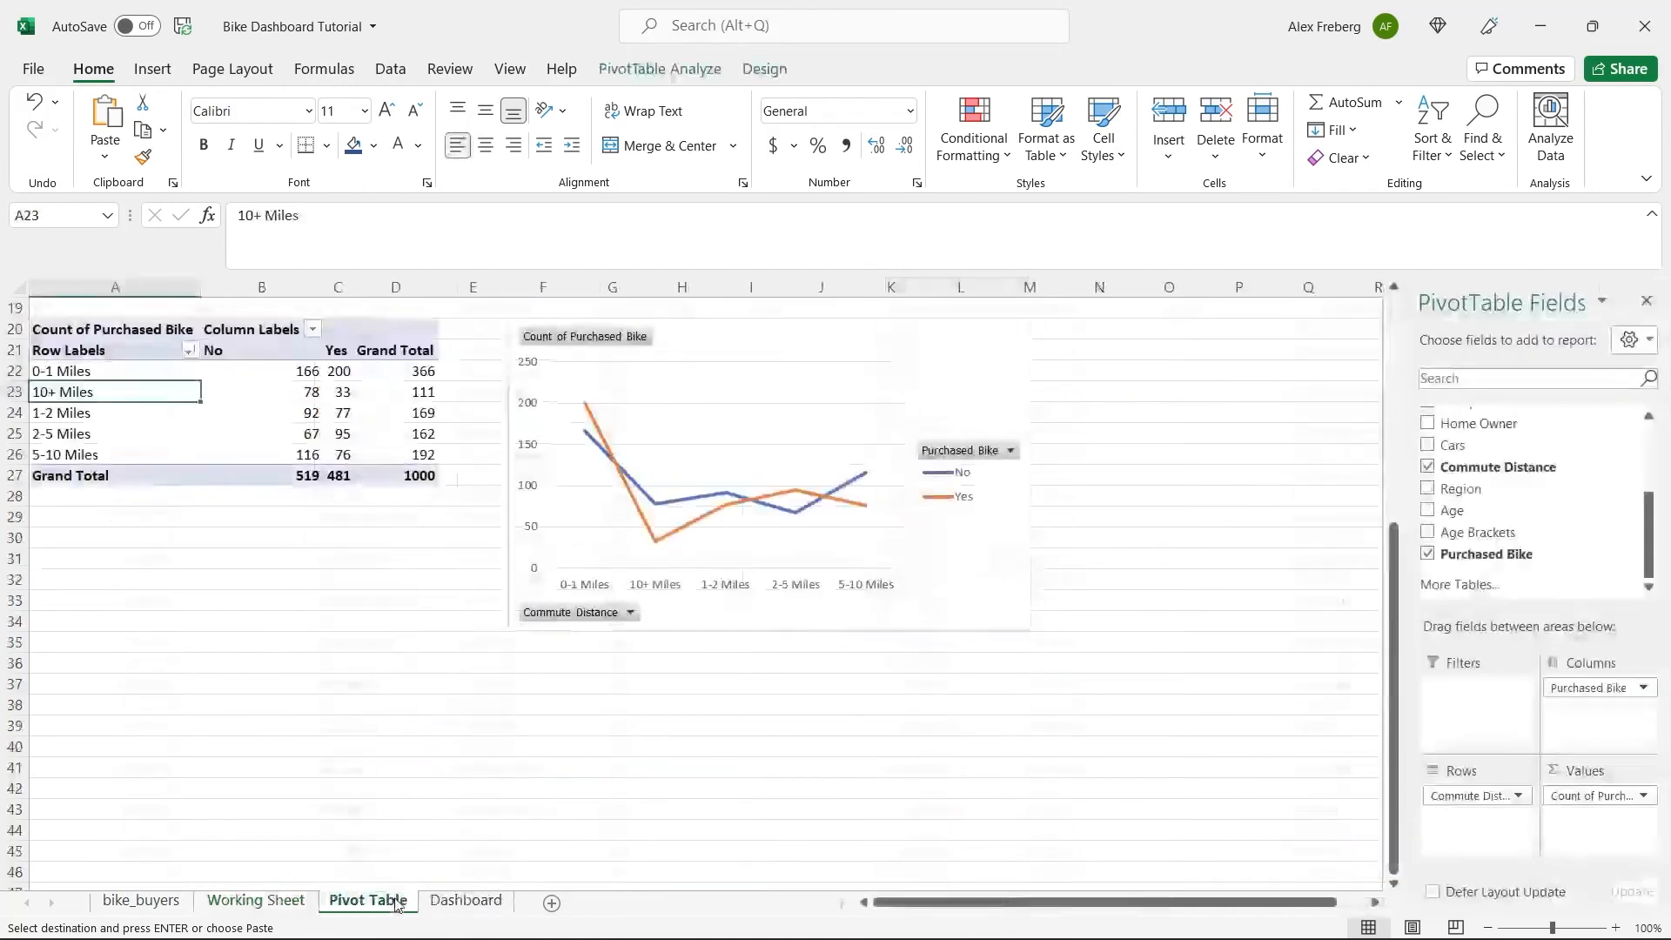
pyautogui.click(254, 430)
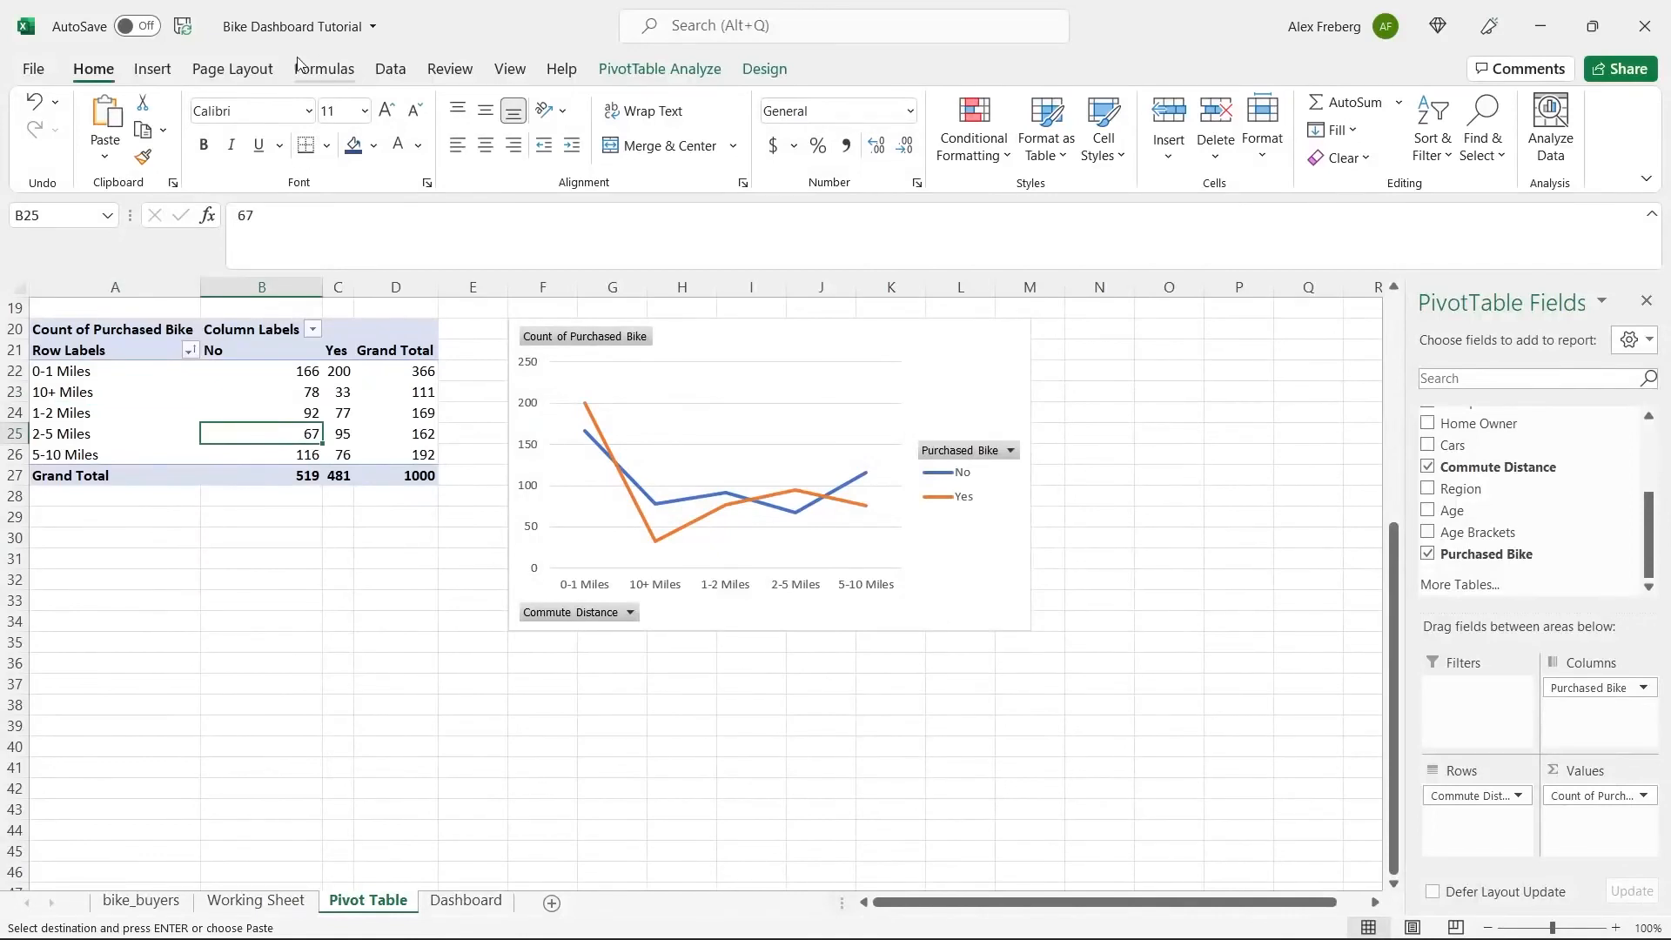
pyautogui.click(392, 71)
pyautogui.click(405, 122)
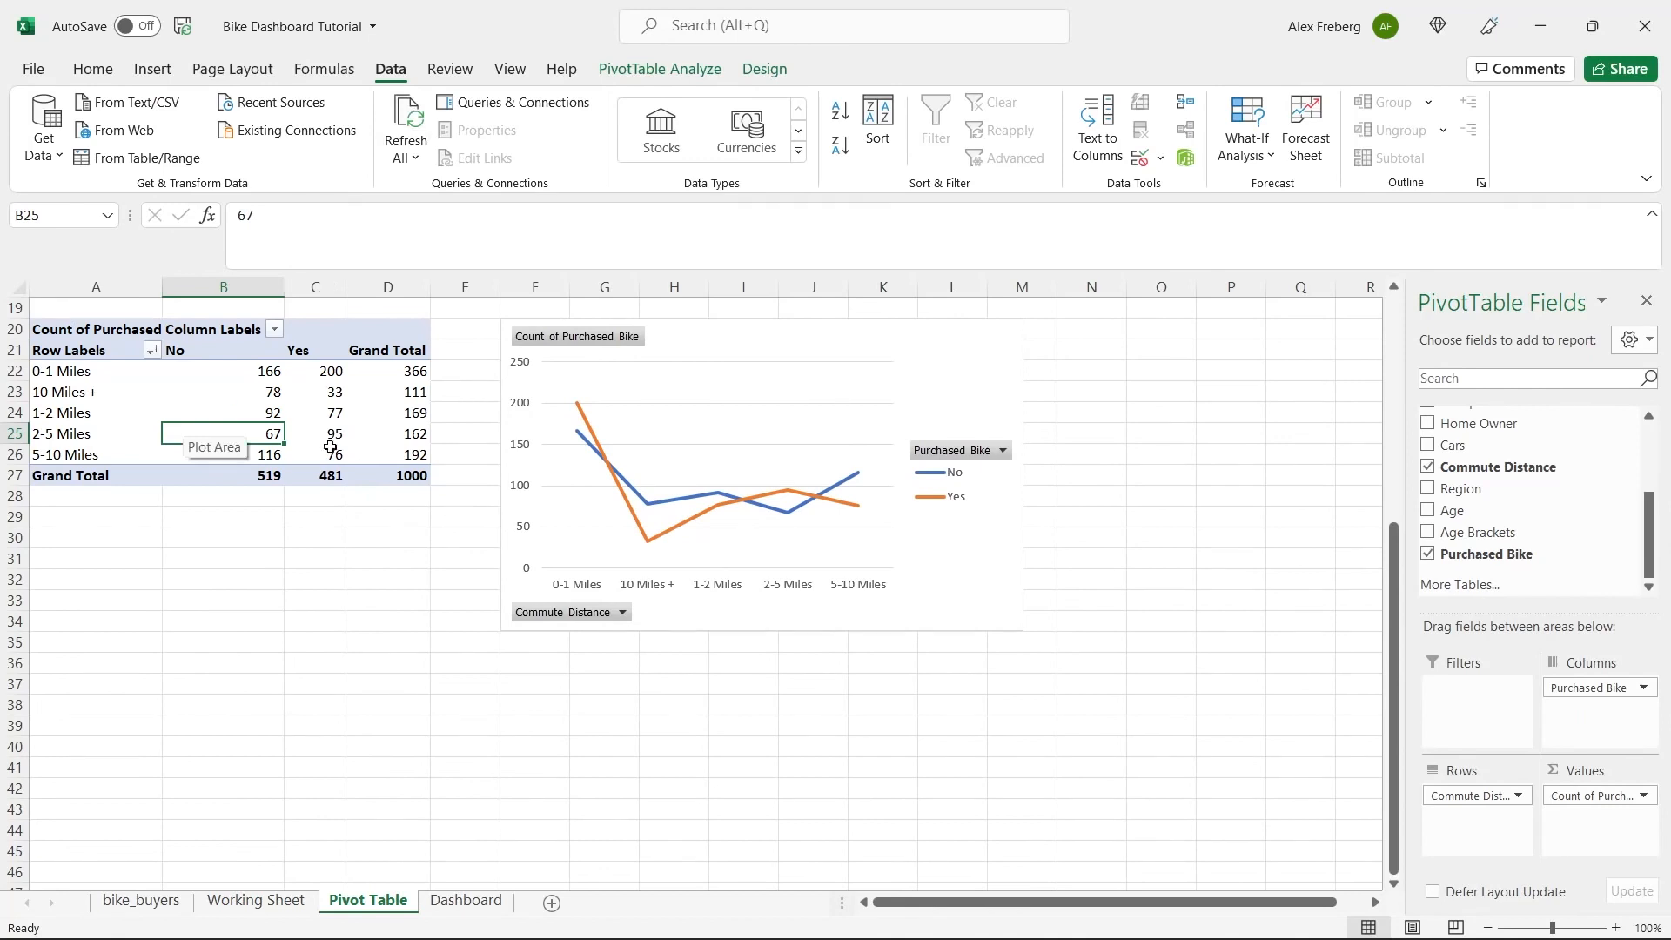
pyautogui.hotkey('ctrl', 'z')
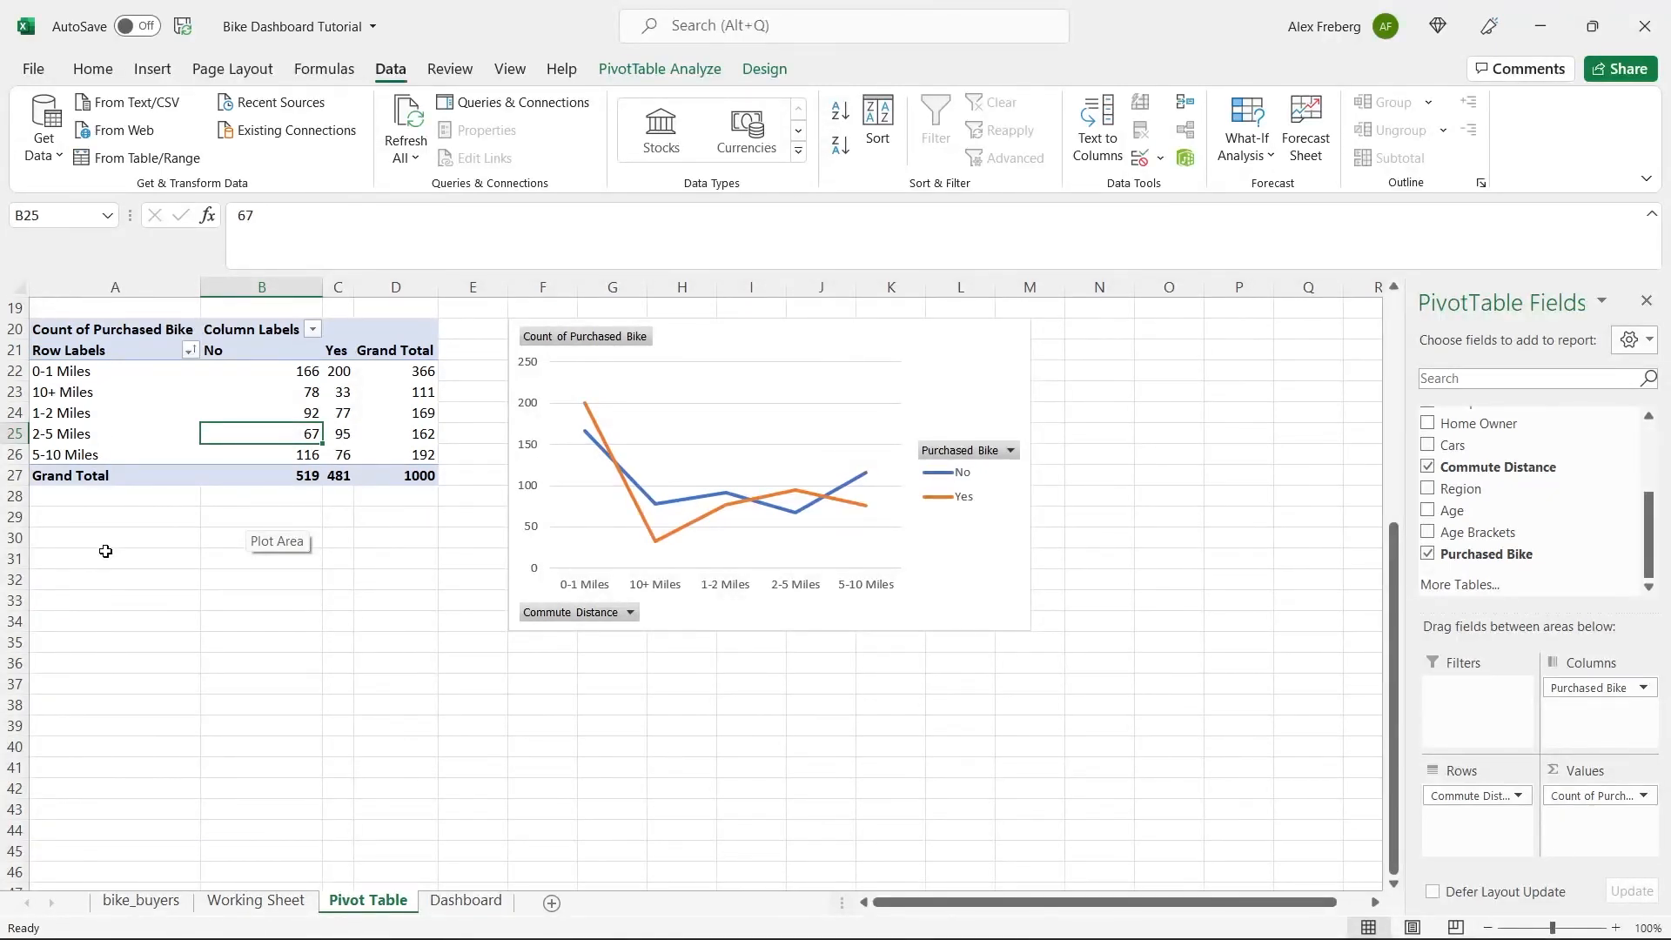
# Replace every "10+ Miles" in the Commute Distance column of the Working Sheet with "More than 10 Miles".
pyautogui.click(255, 892)
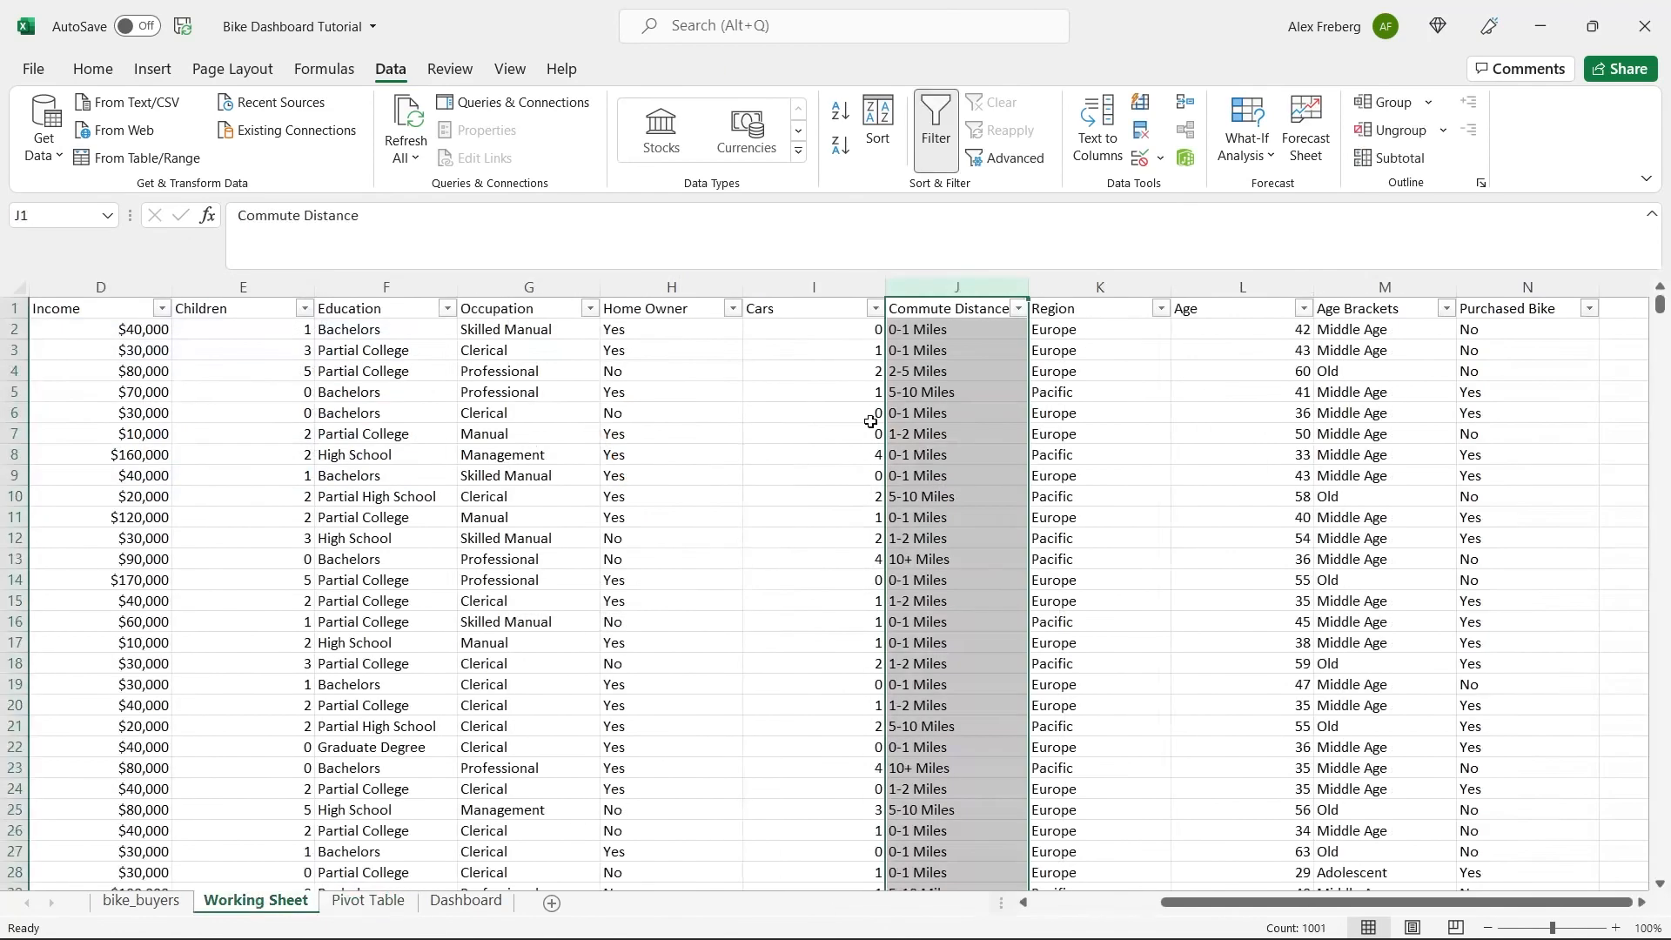
pyautogui.hotkey('ctrl', 'h')
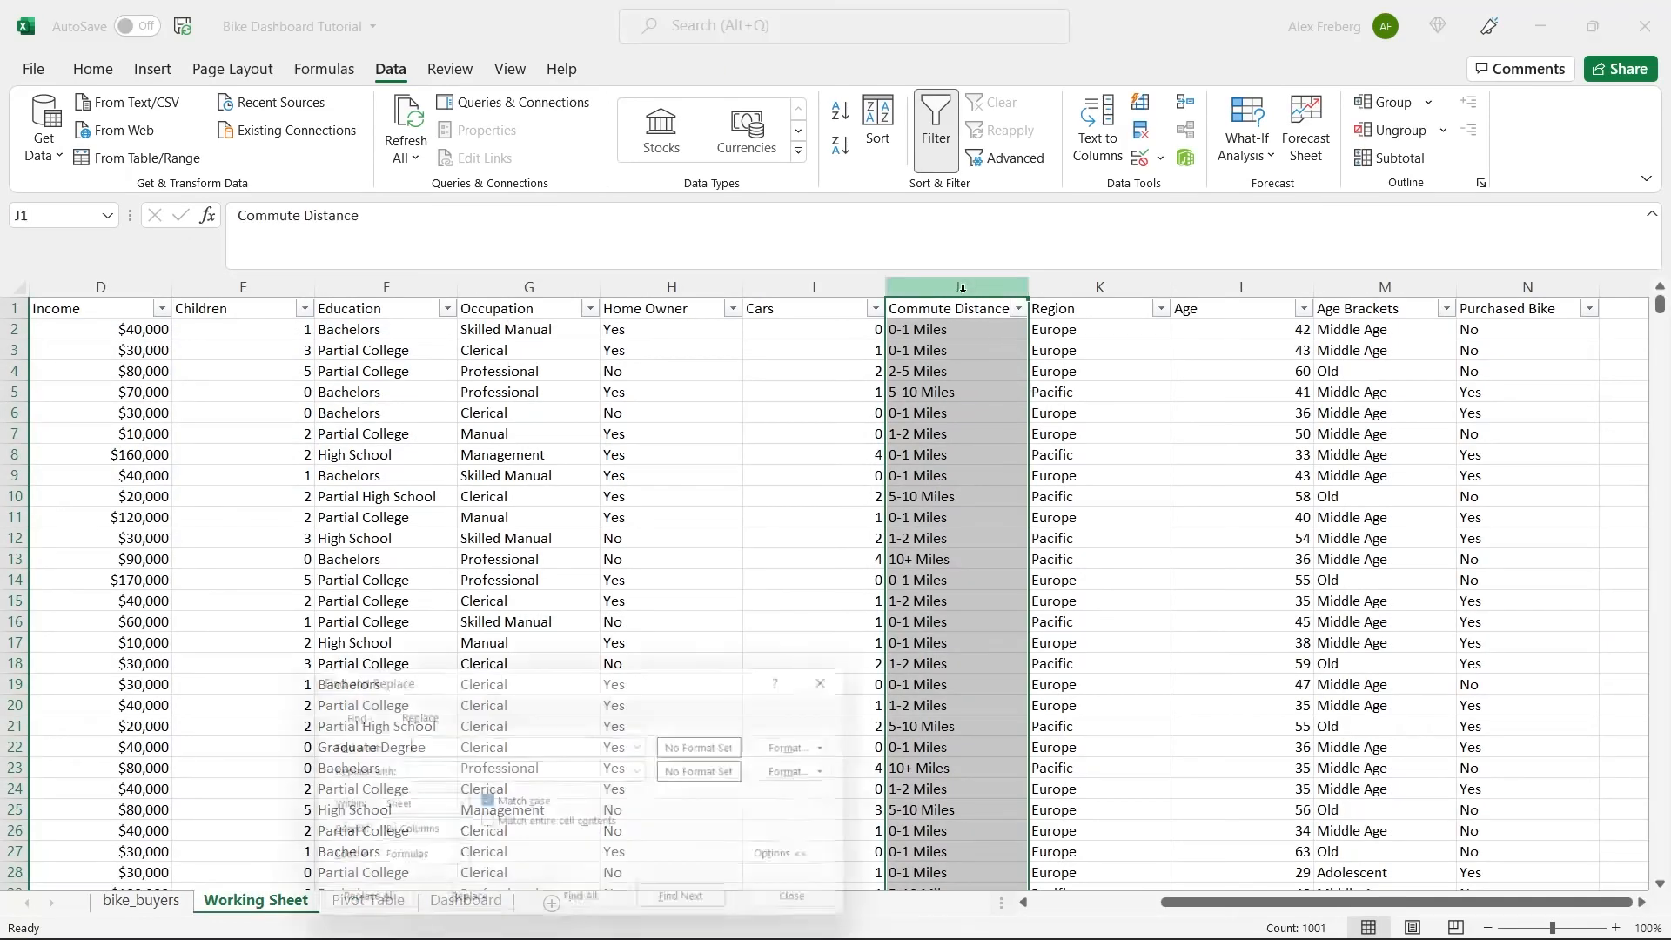
pyautogui.moveTo(573, 679); pyautogui.dragTo(561, 479)
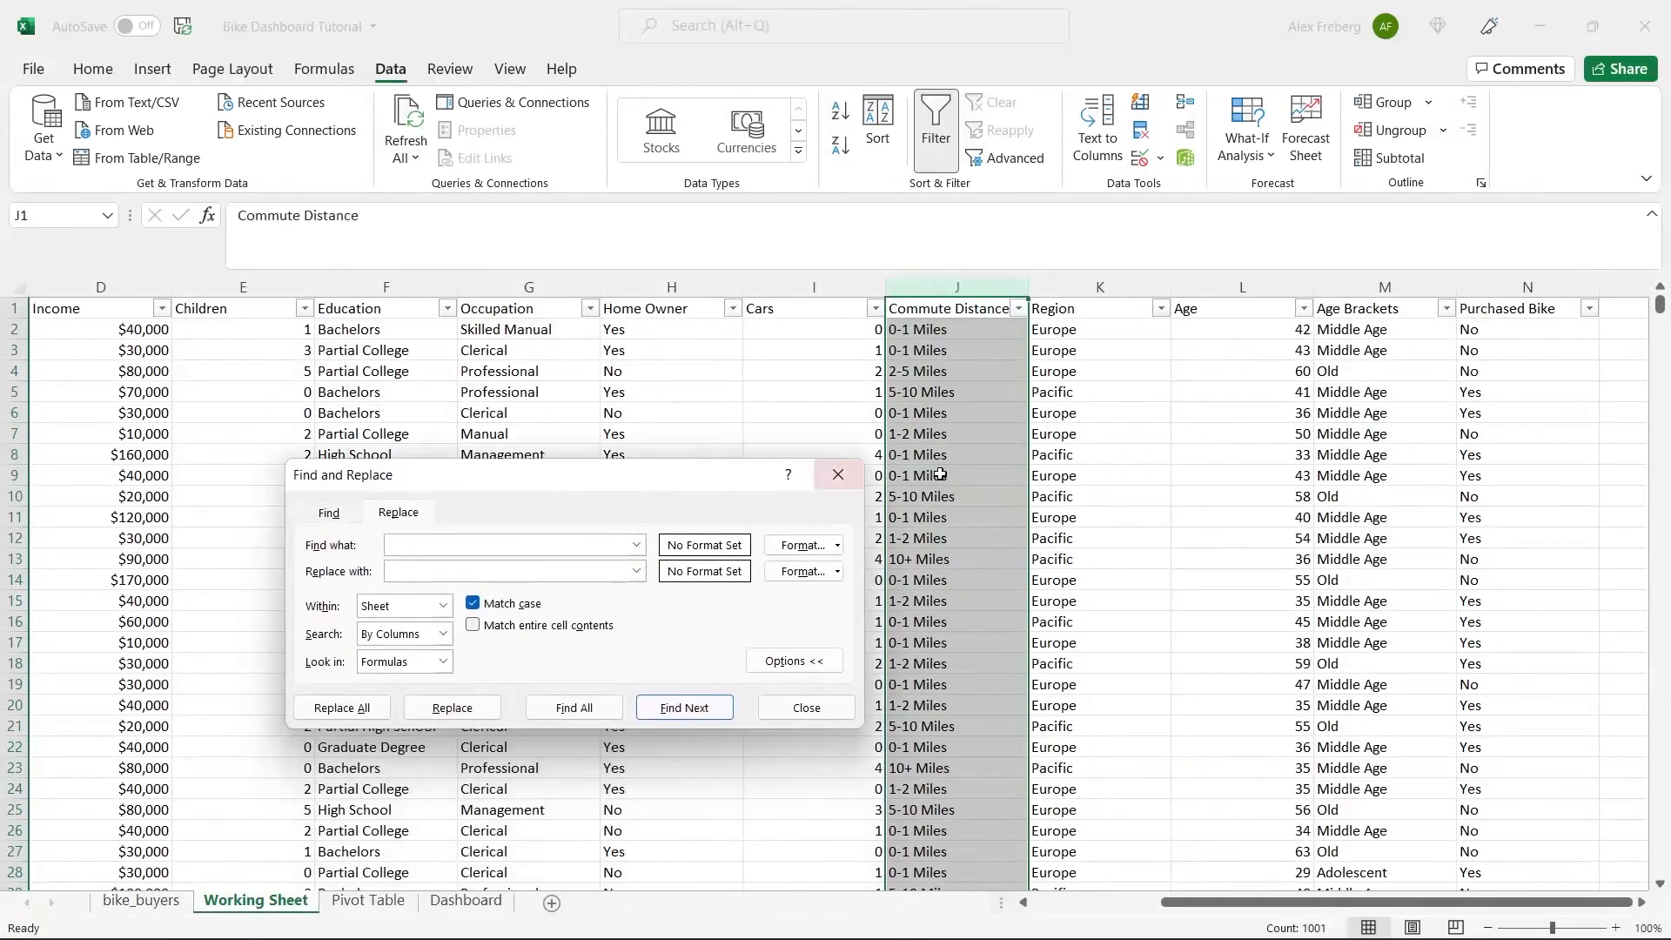
pyautogui.click(960, 477)
pyautogui.click(948, 559)
pyautogui.hotkey('ctrl', 'c')
pyautogui.click(515, 541)
pyautogui.hotkey('ctrl', 'v')
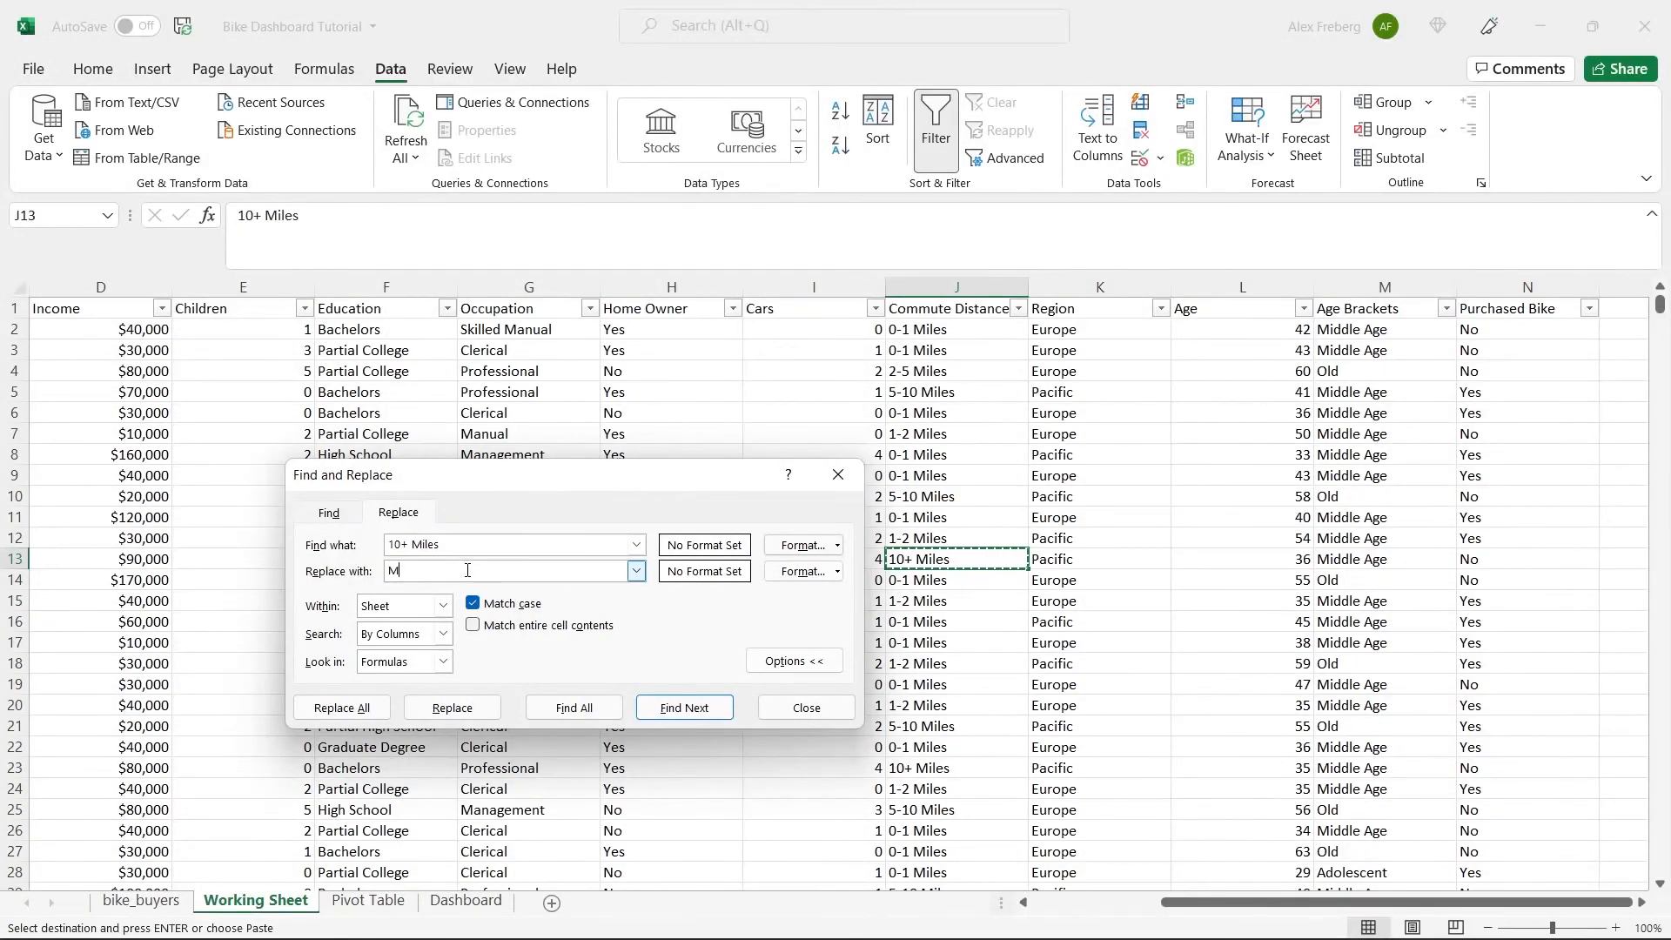
pyautogui.write('0 Miles')
pyautogui.click(341, 708)
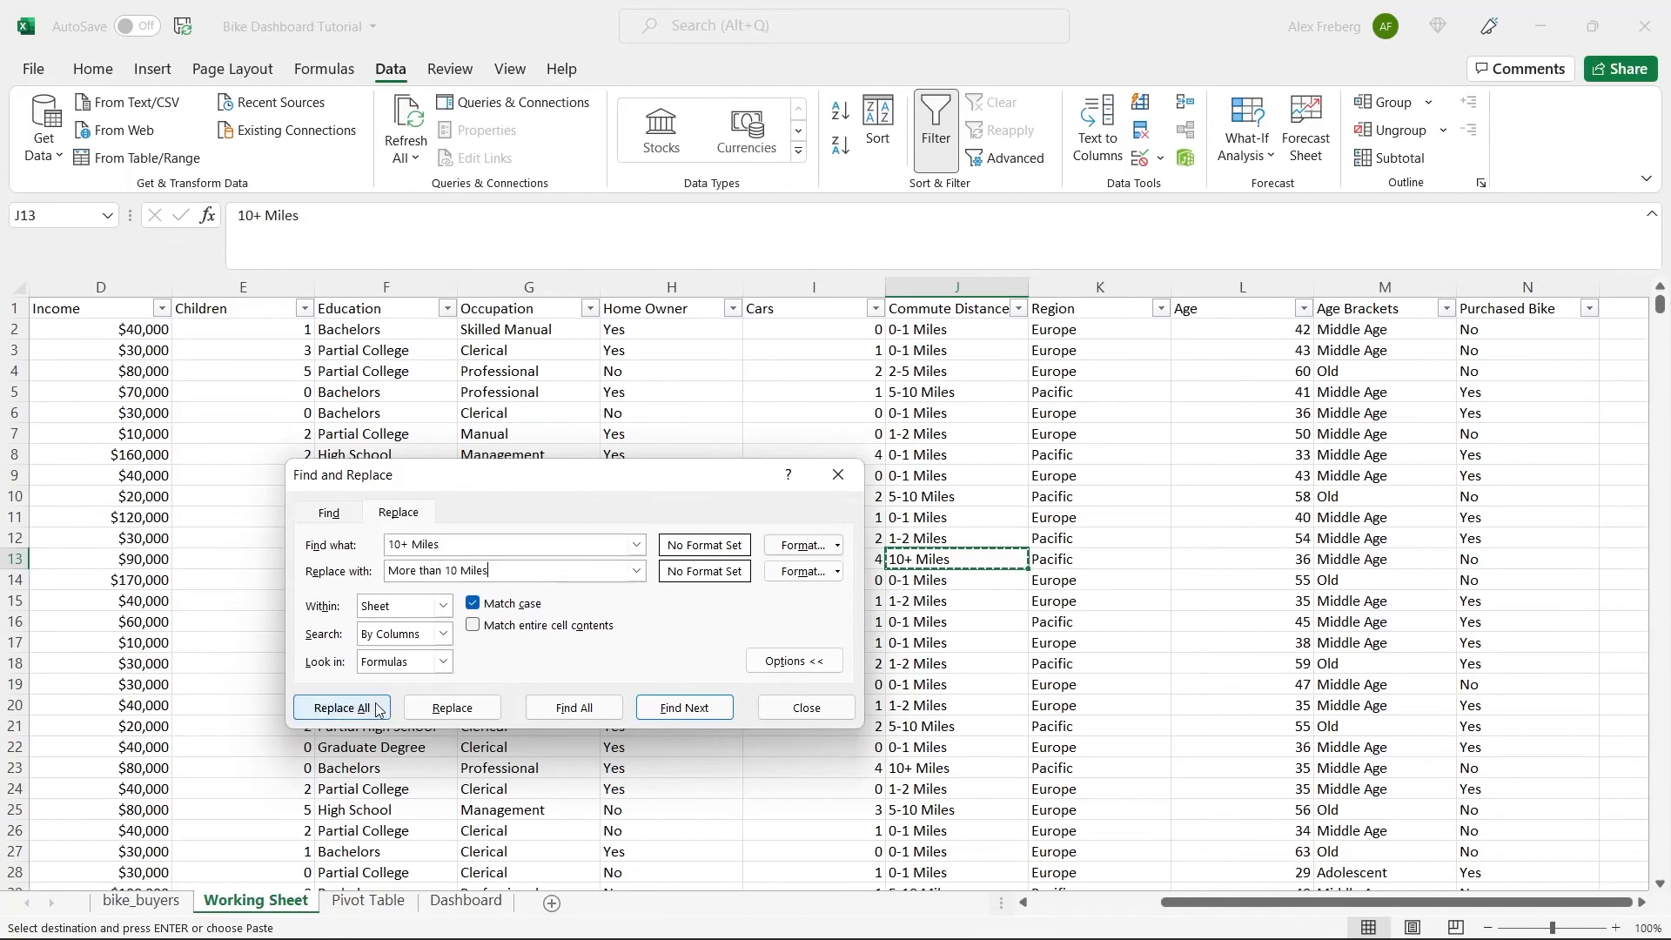
# Close Find and Replace and refresh the data behind the commute distance pivot table on the Pivot Table sheet.
pyautogui.click(842, 539)
pyautogui.click(838, 474)
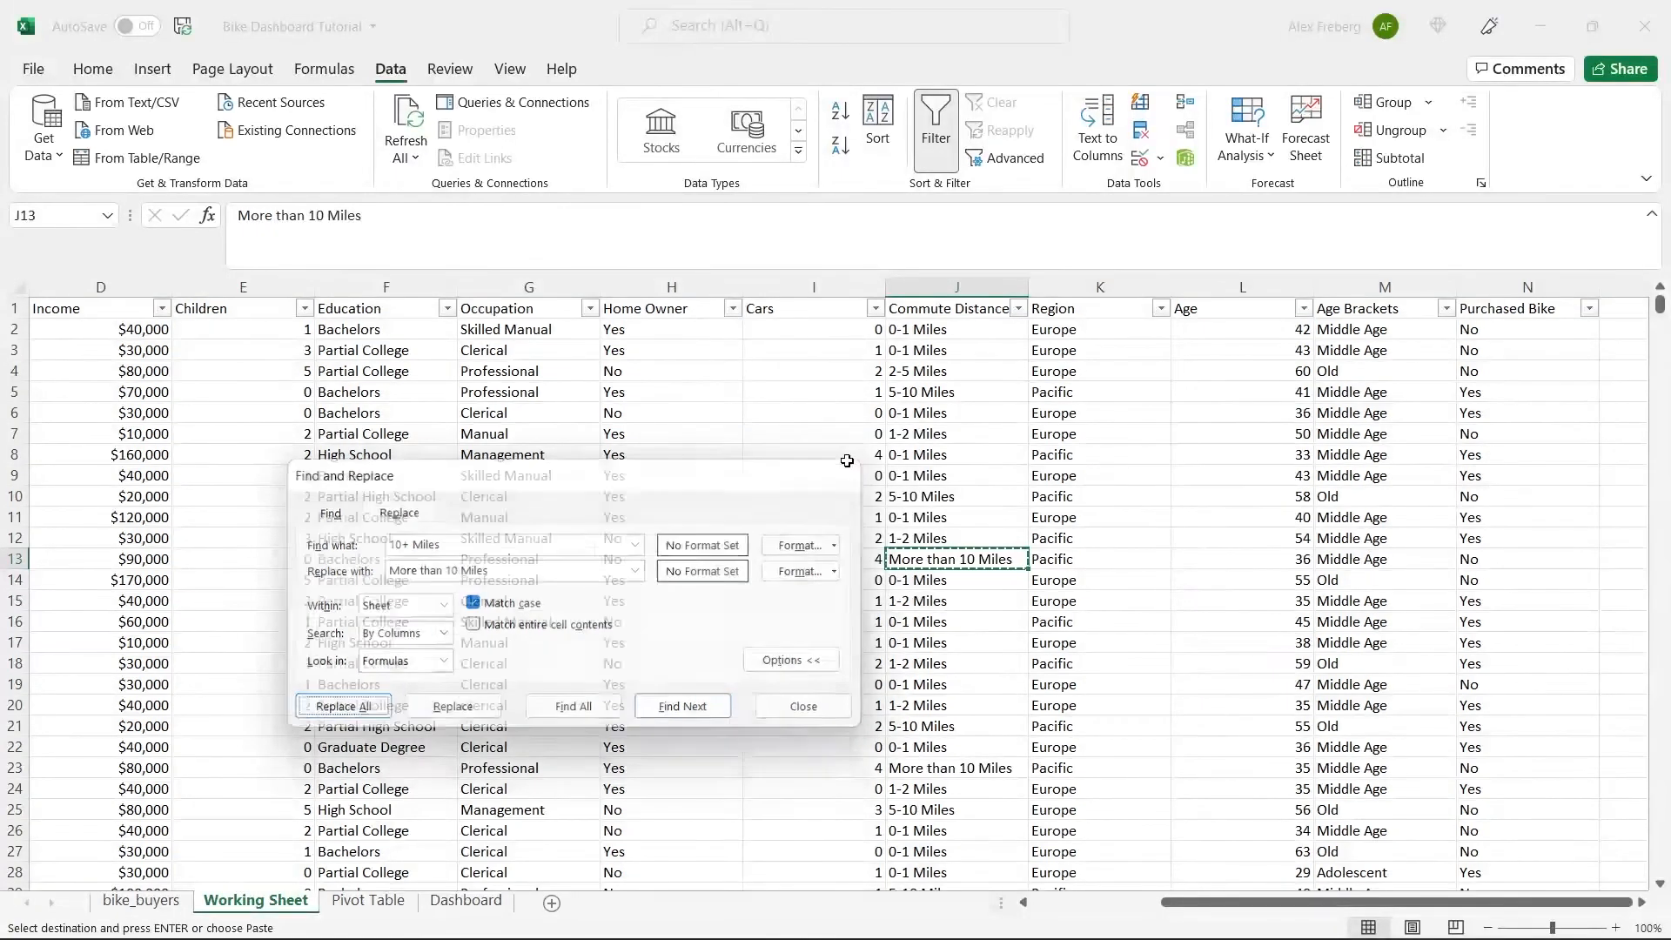
pyautogui.doubleClick(961, 433)
pyautogui.click(970, 516)
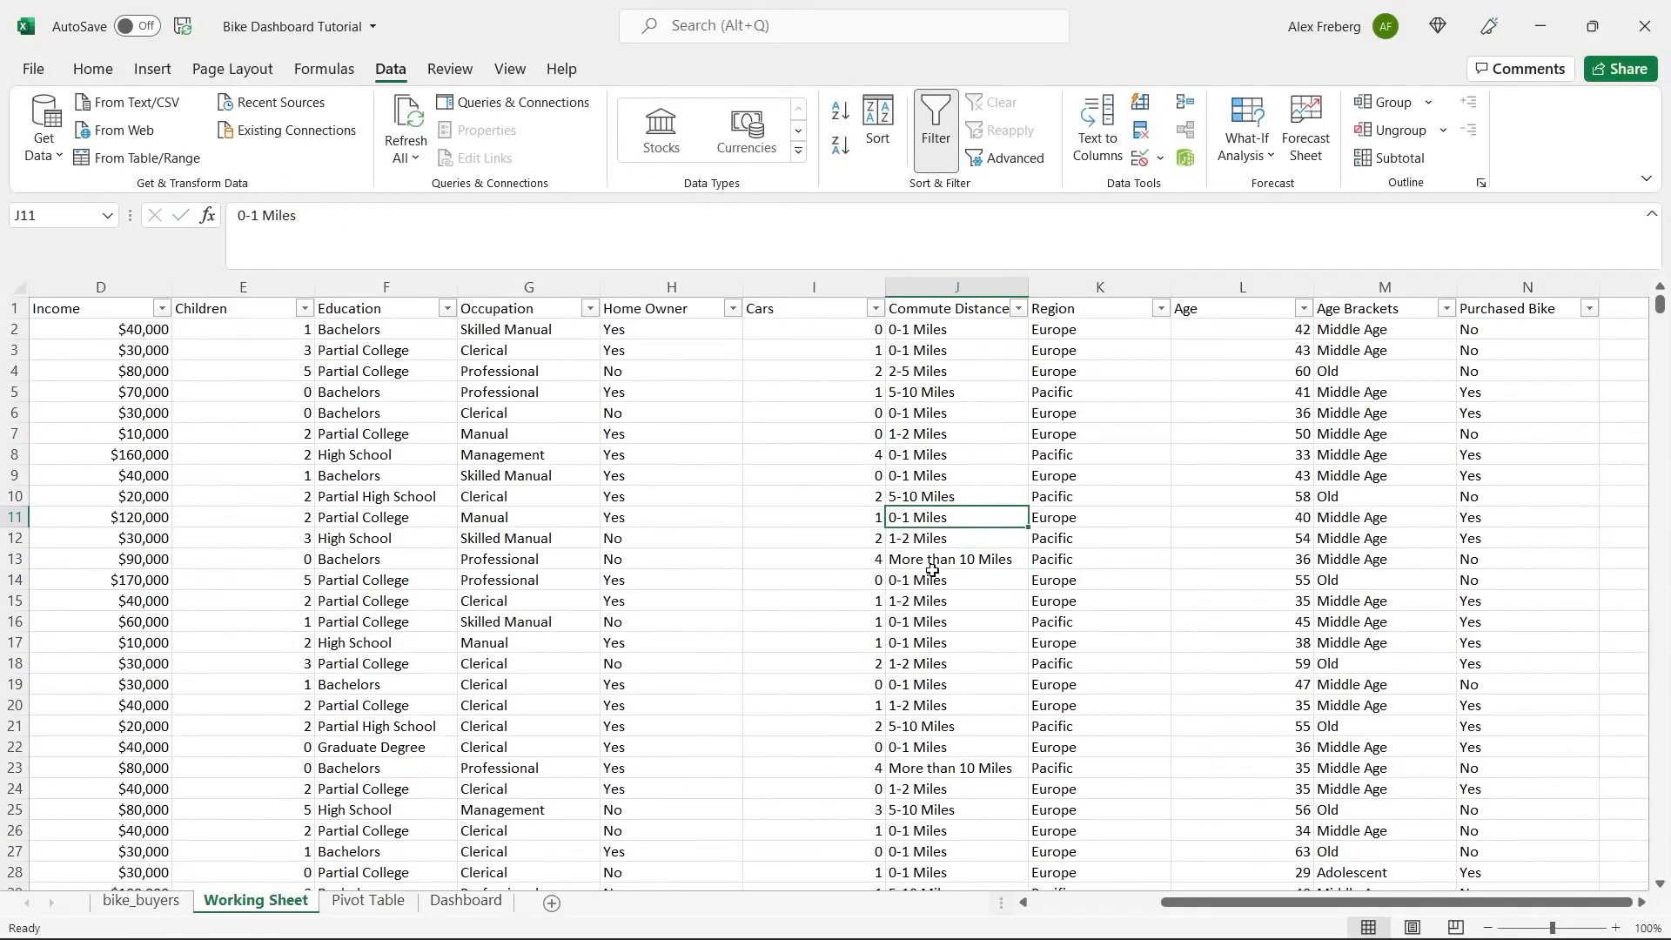
pyautogui.click(368, 901)
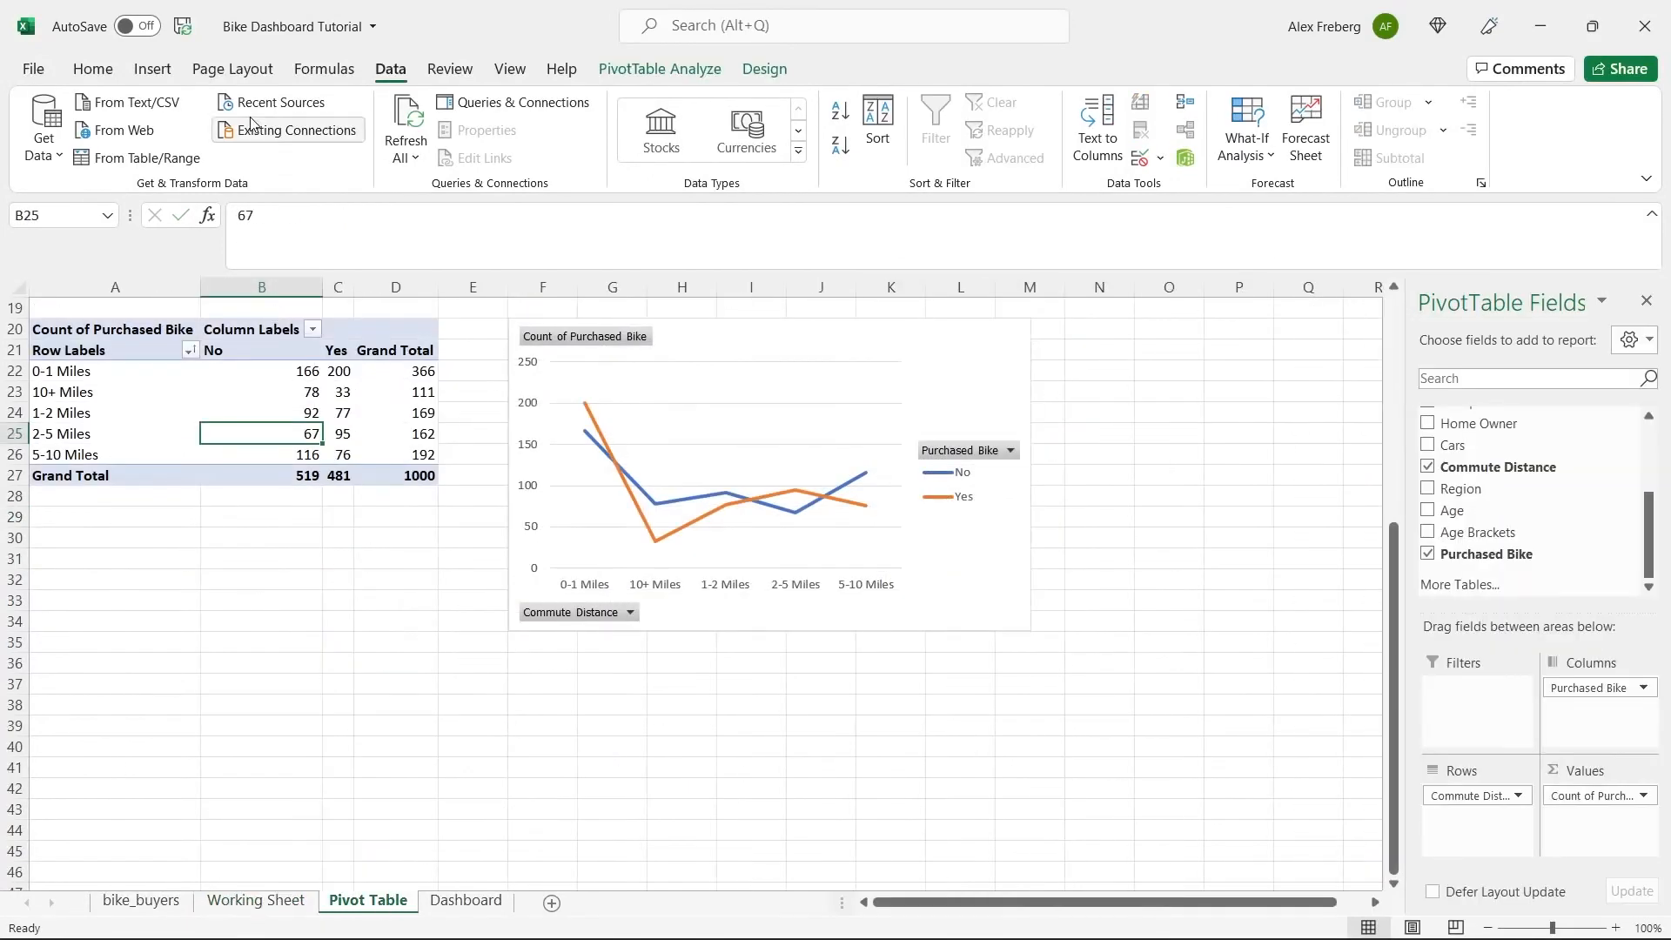
pyautogui.click(403, 118)
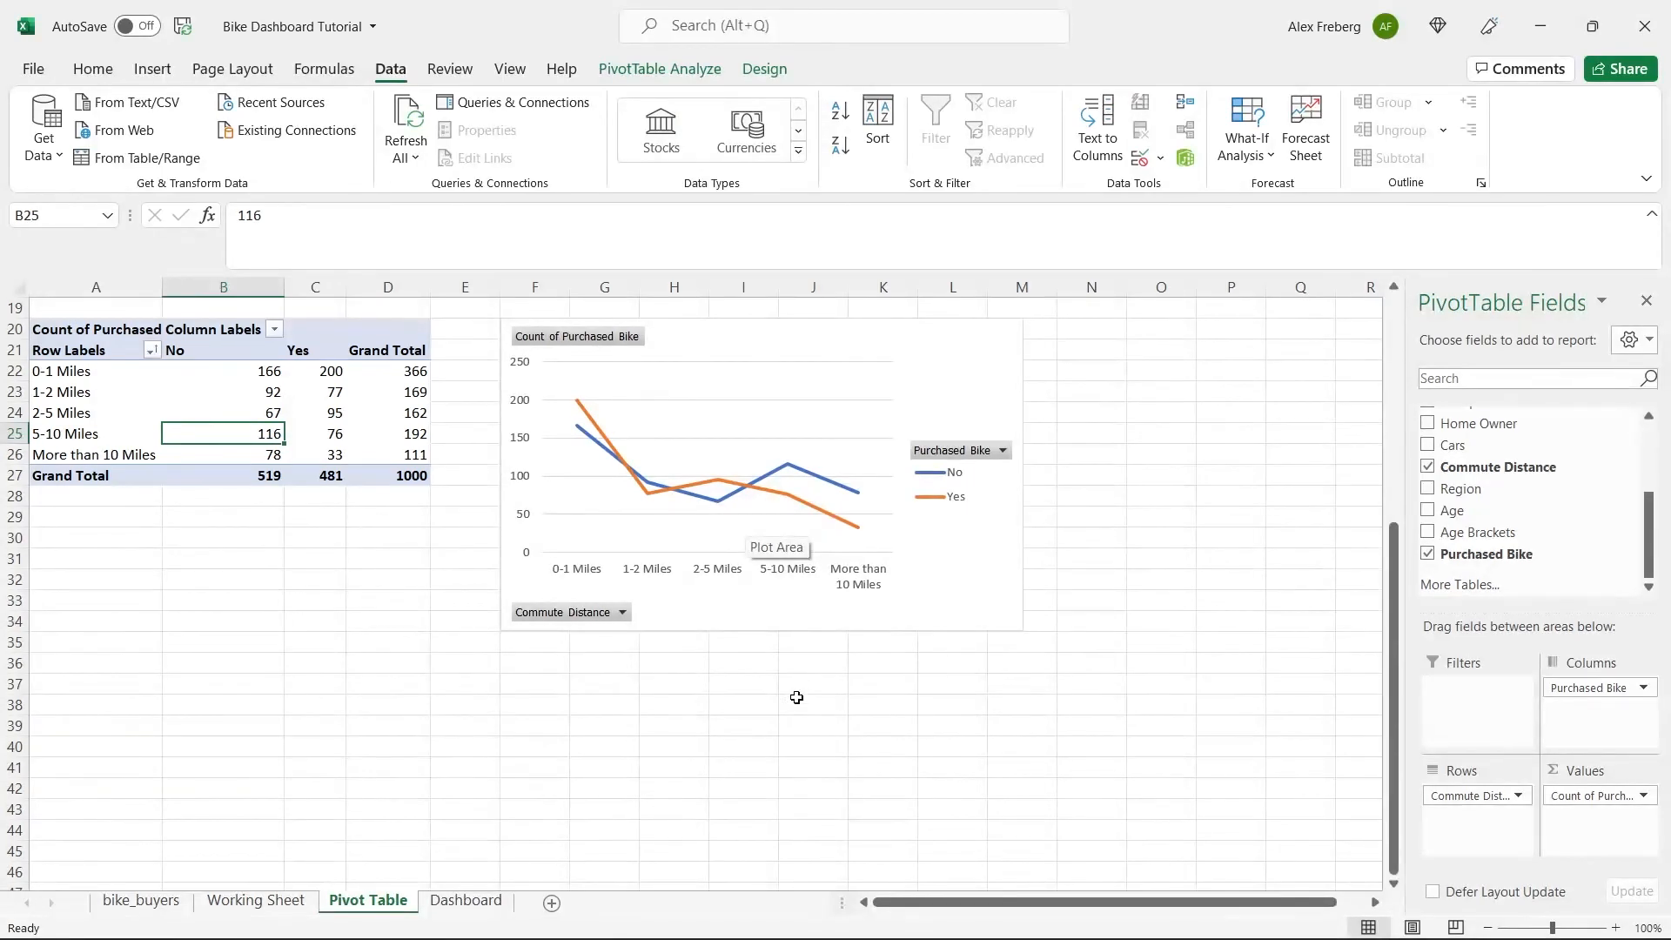
pyautogui.click(813, 662)
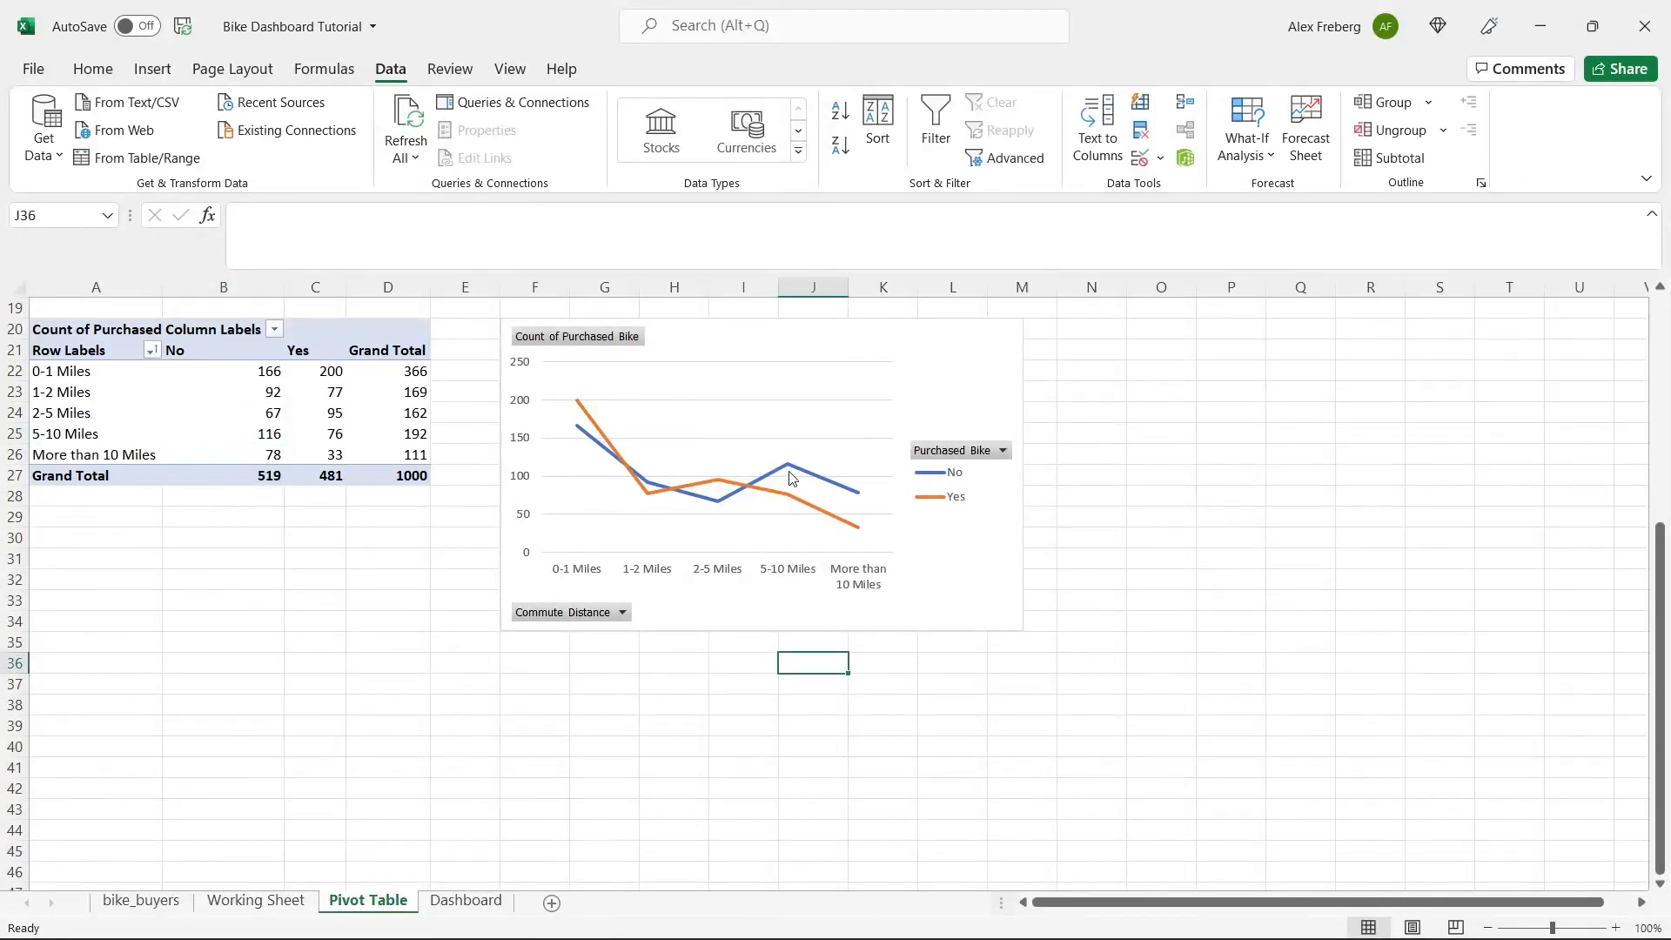
# Add axis titles to the commute distance line chart and title the horizontal axis "Commute Distance".
pyautogui.moveTo(790, 477)
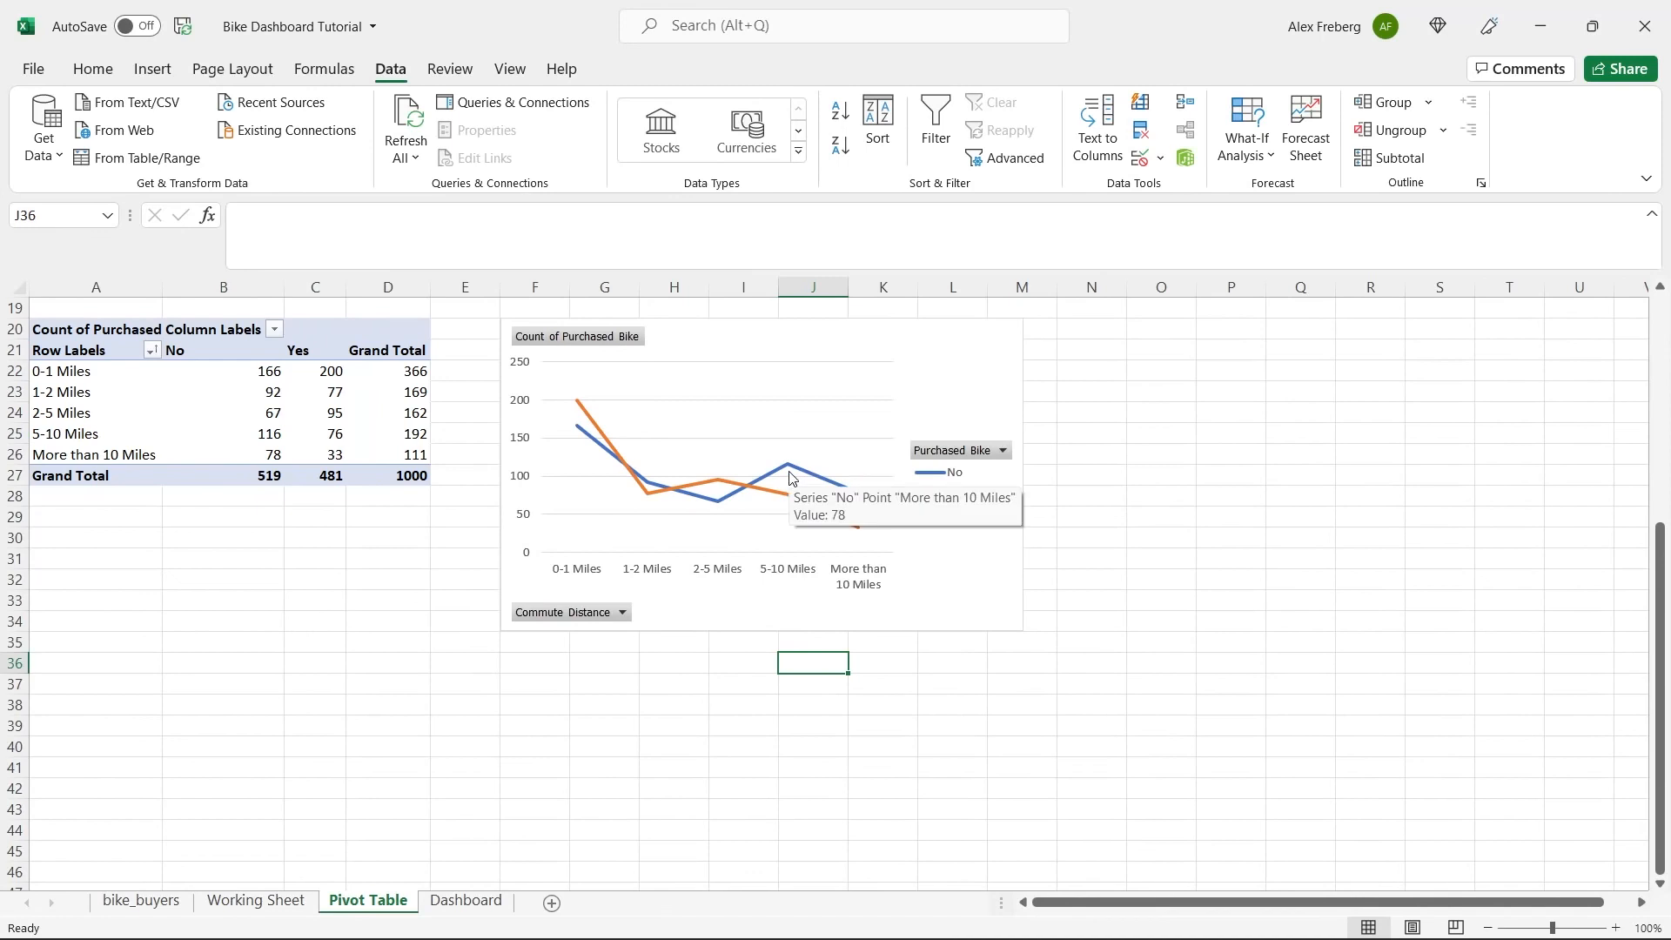
pyautogui.click(958, 362)
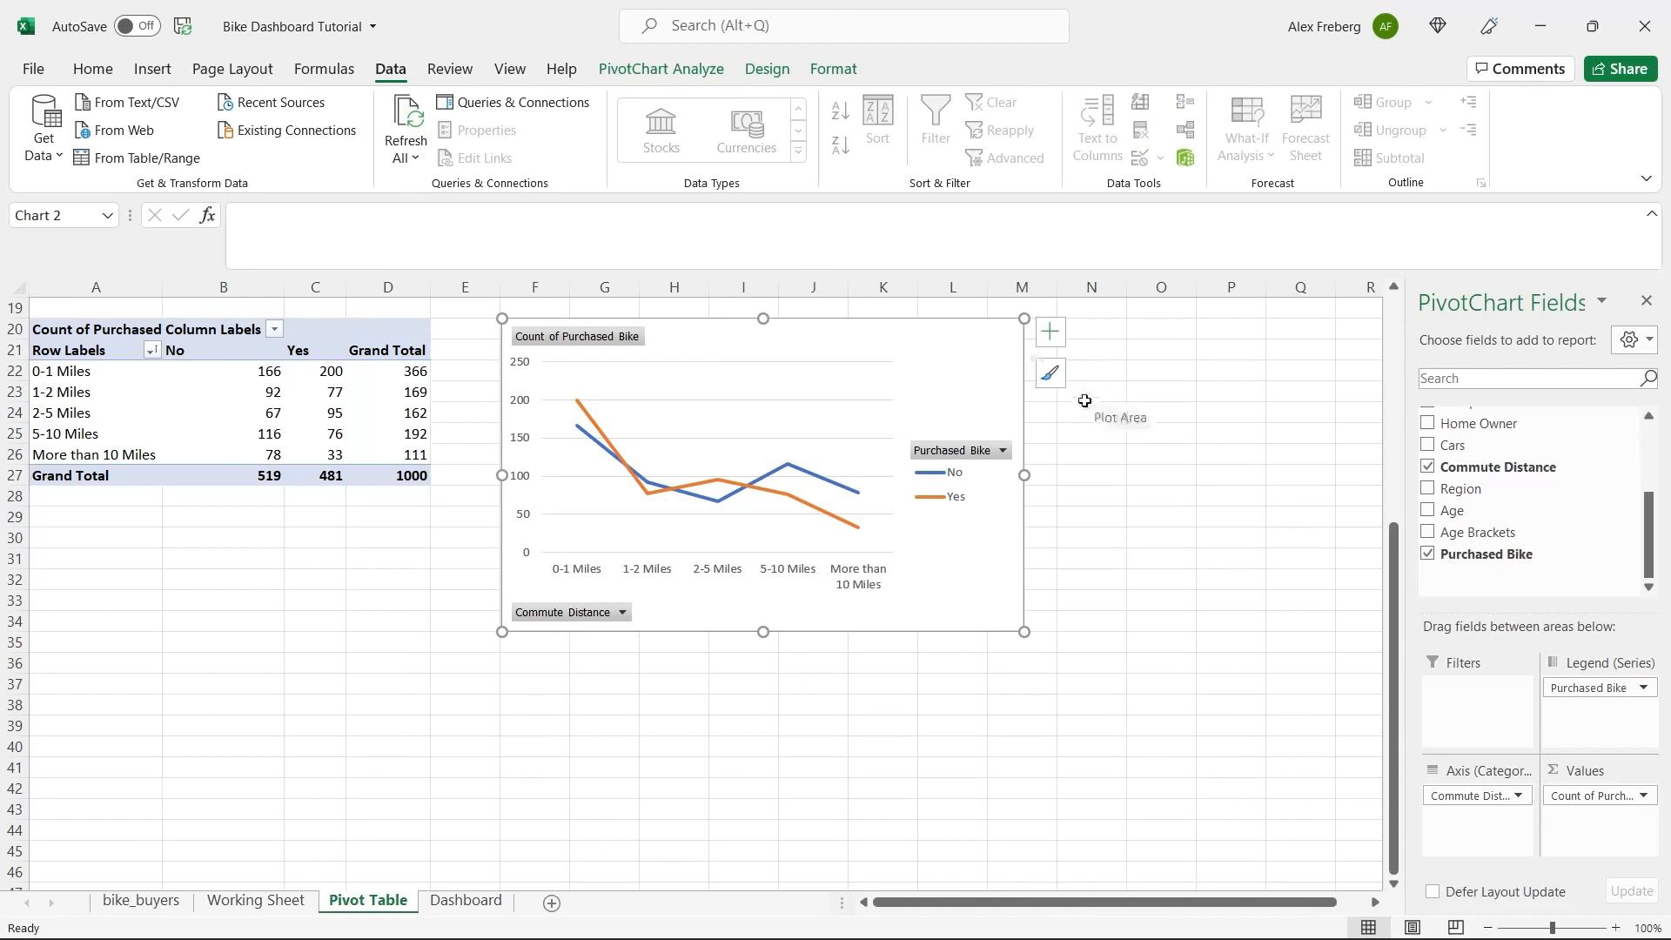
pyautogui.click(1049, 336)
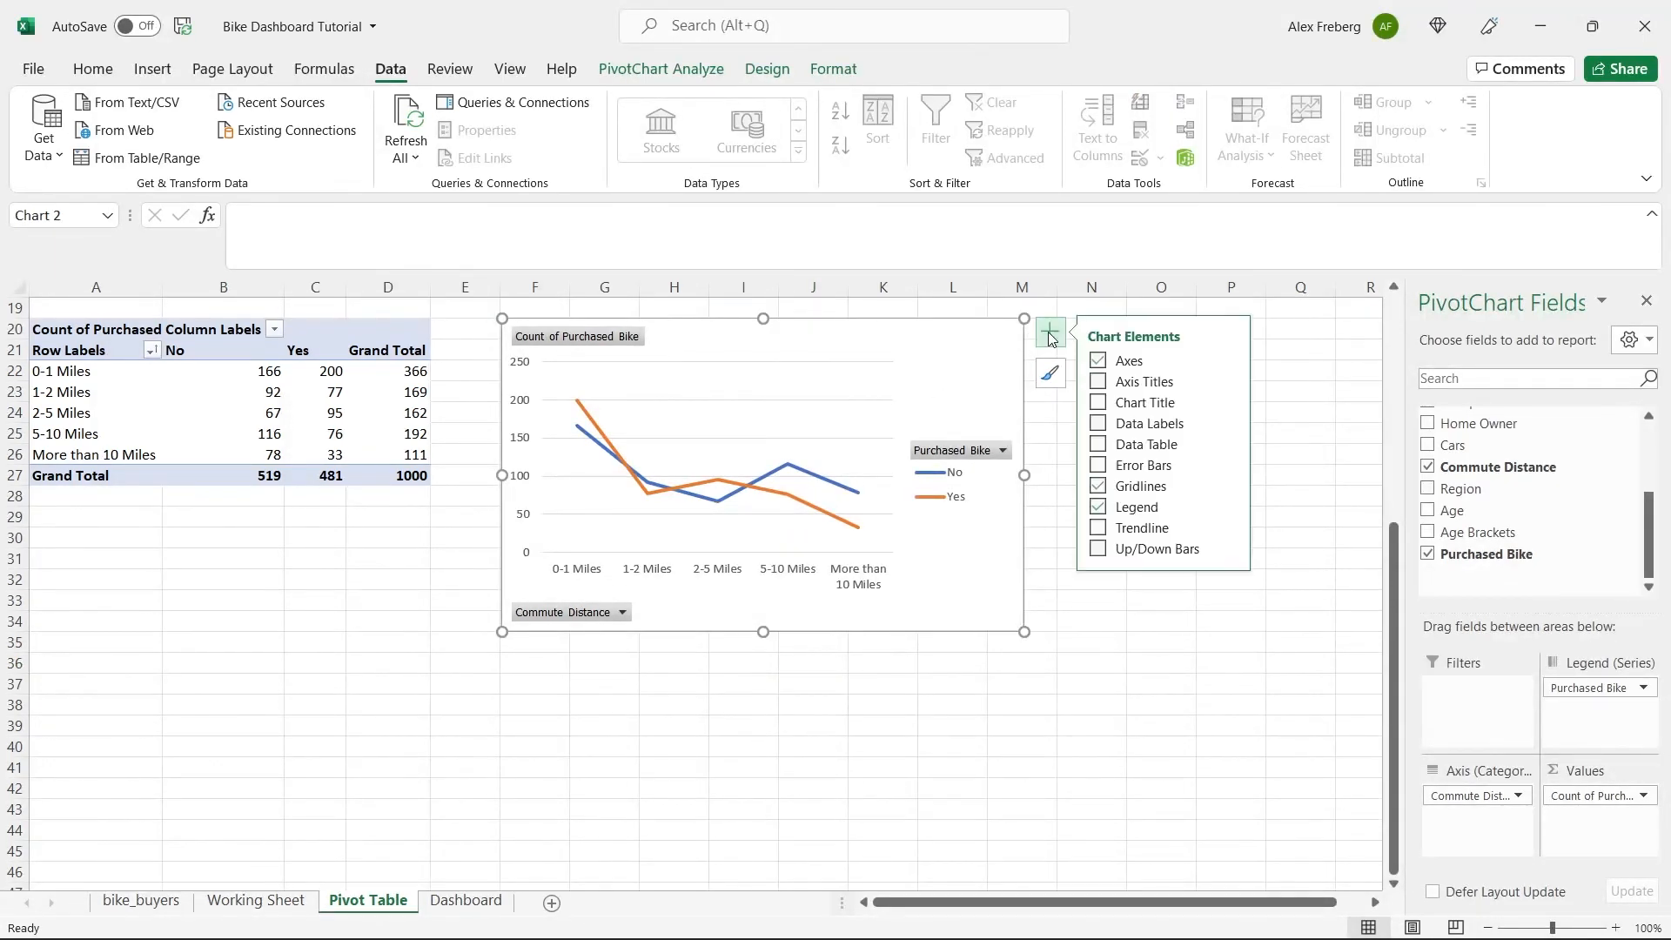
pyautogui.click(1099, 382)
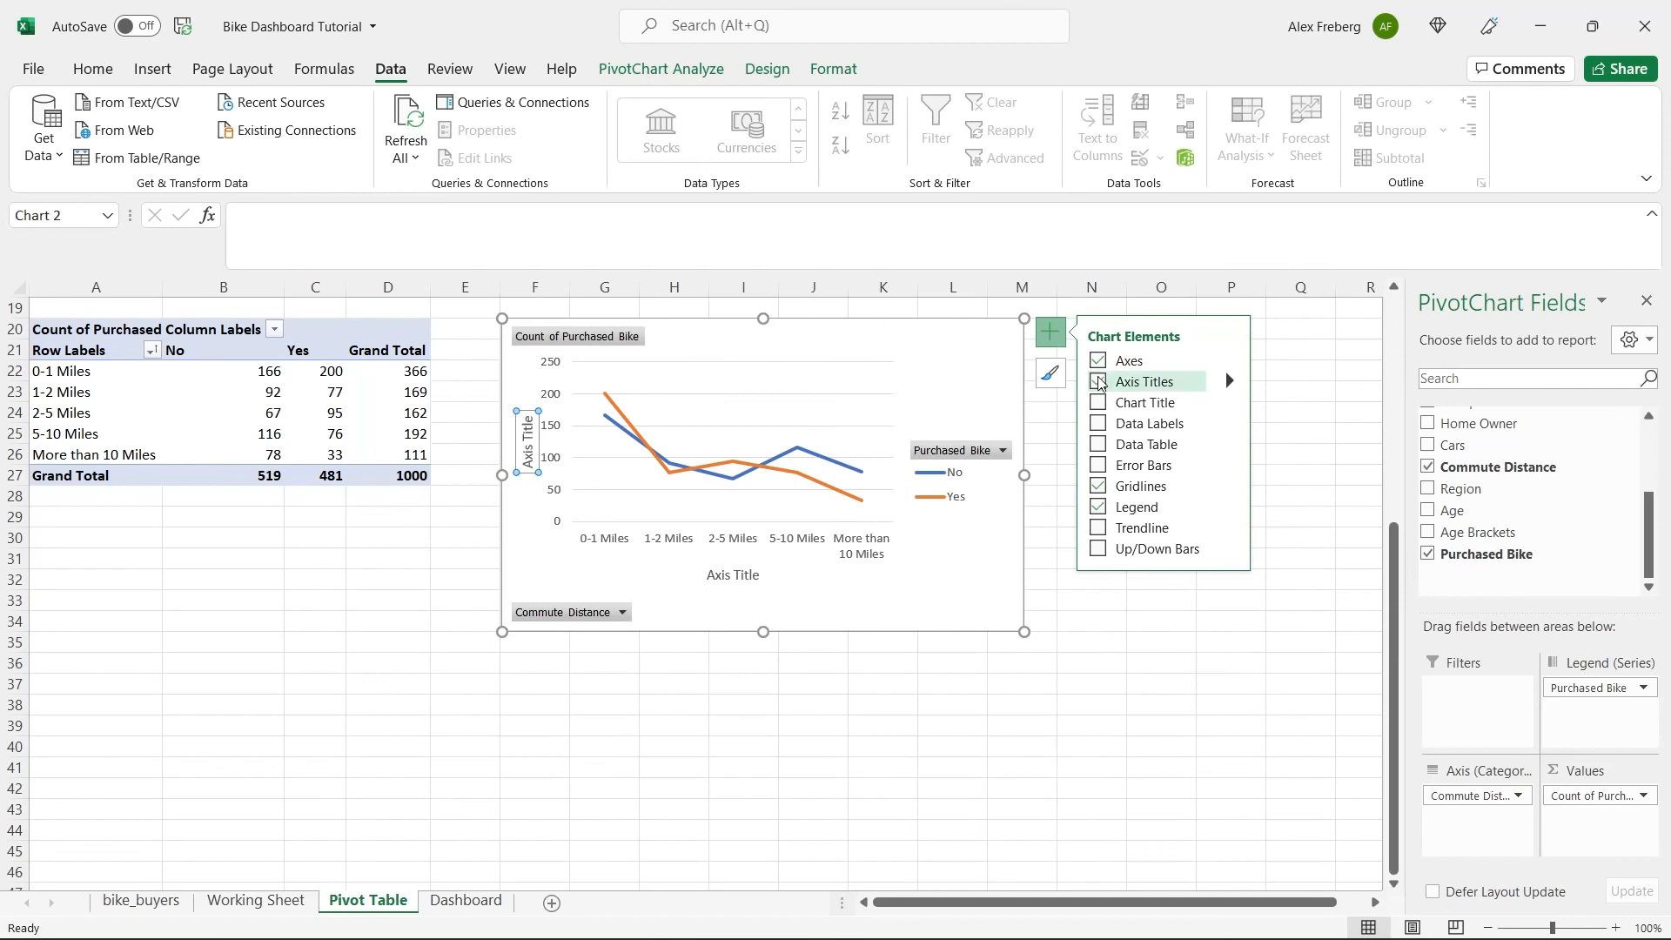
pyautogui.doubleClick(744, 576)
pyautogui.tripleClick(740, 576)
pyautogui.write('Commute Distance')
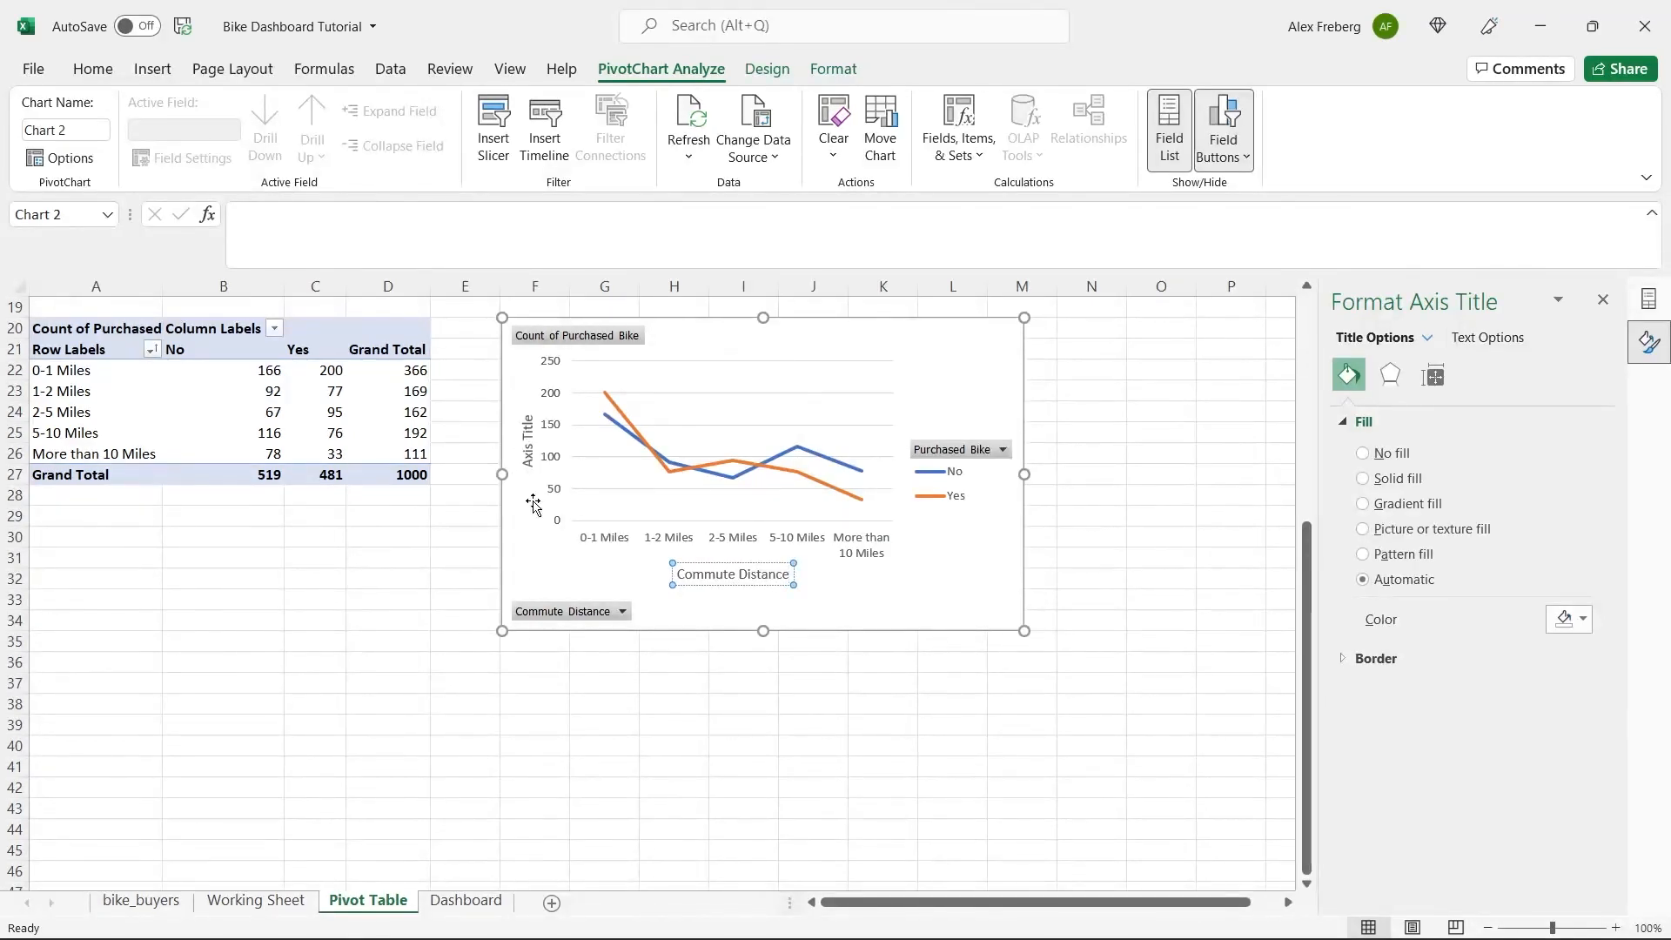
# Give the commute distance line chart a fresh primary horizontal axis title and no primary vertical axis title.
pyautogui.click(528, 446)
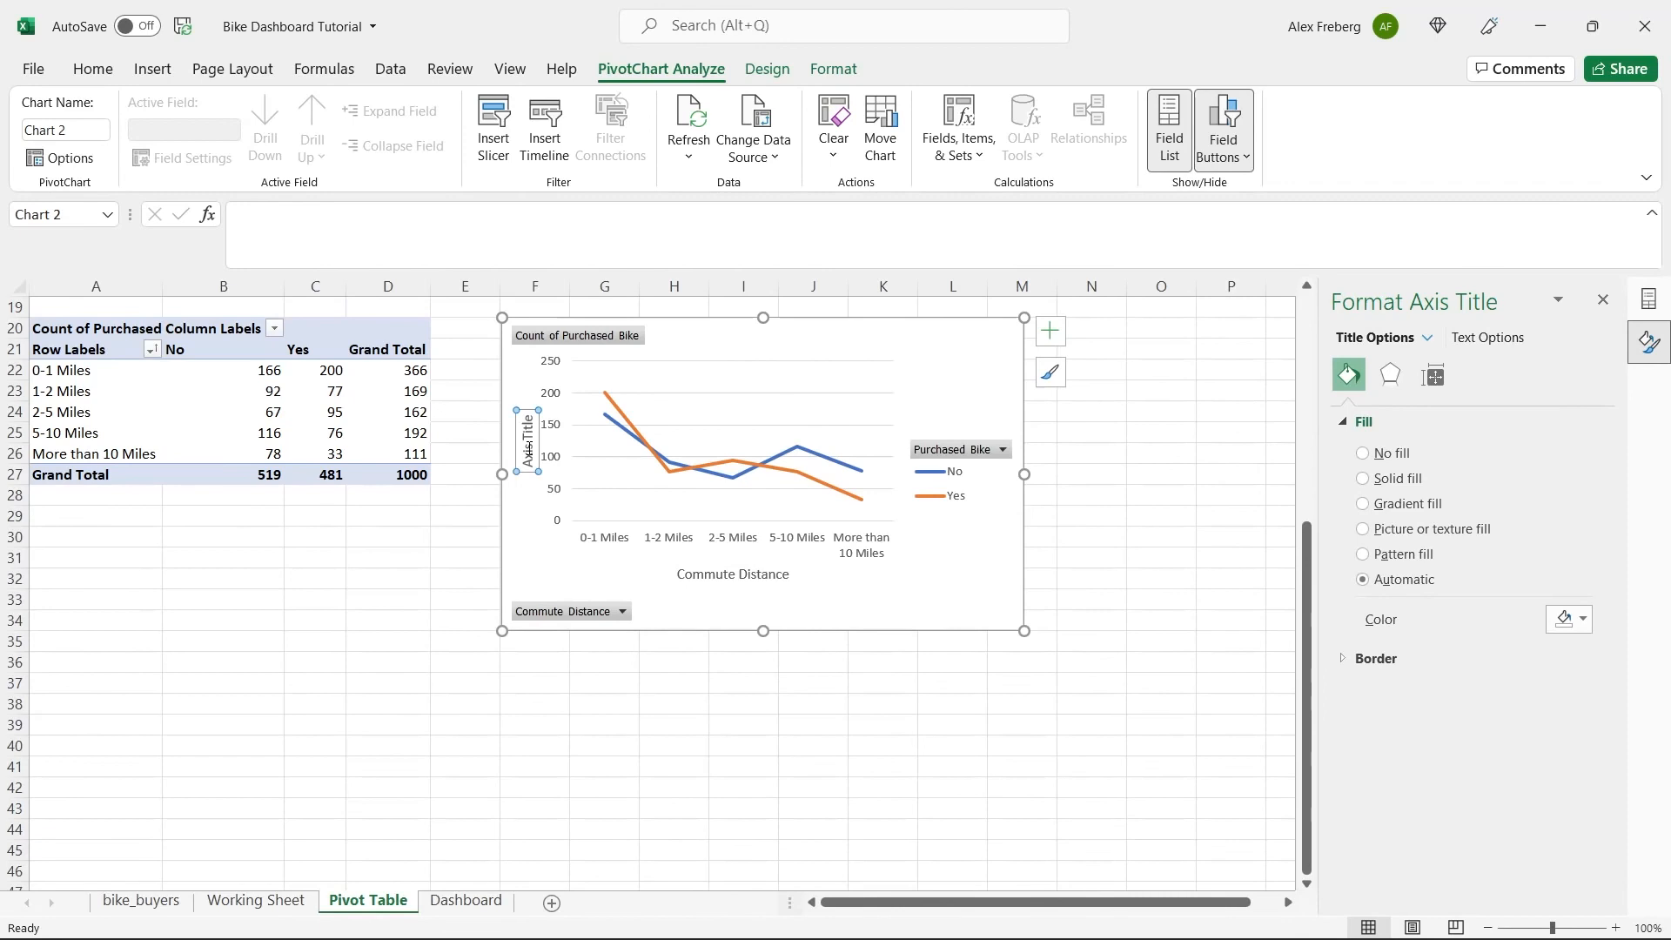
pyautogui.tripleClick(529, 448)
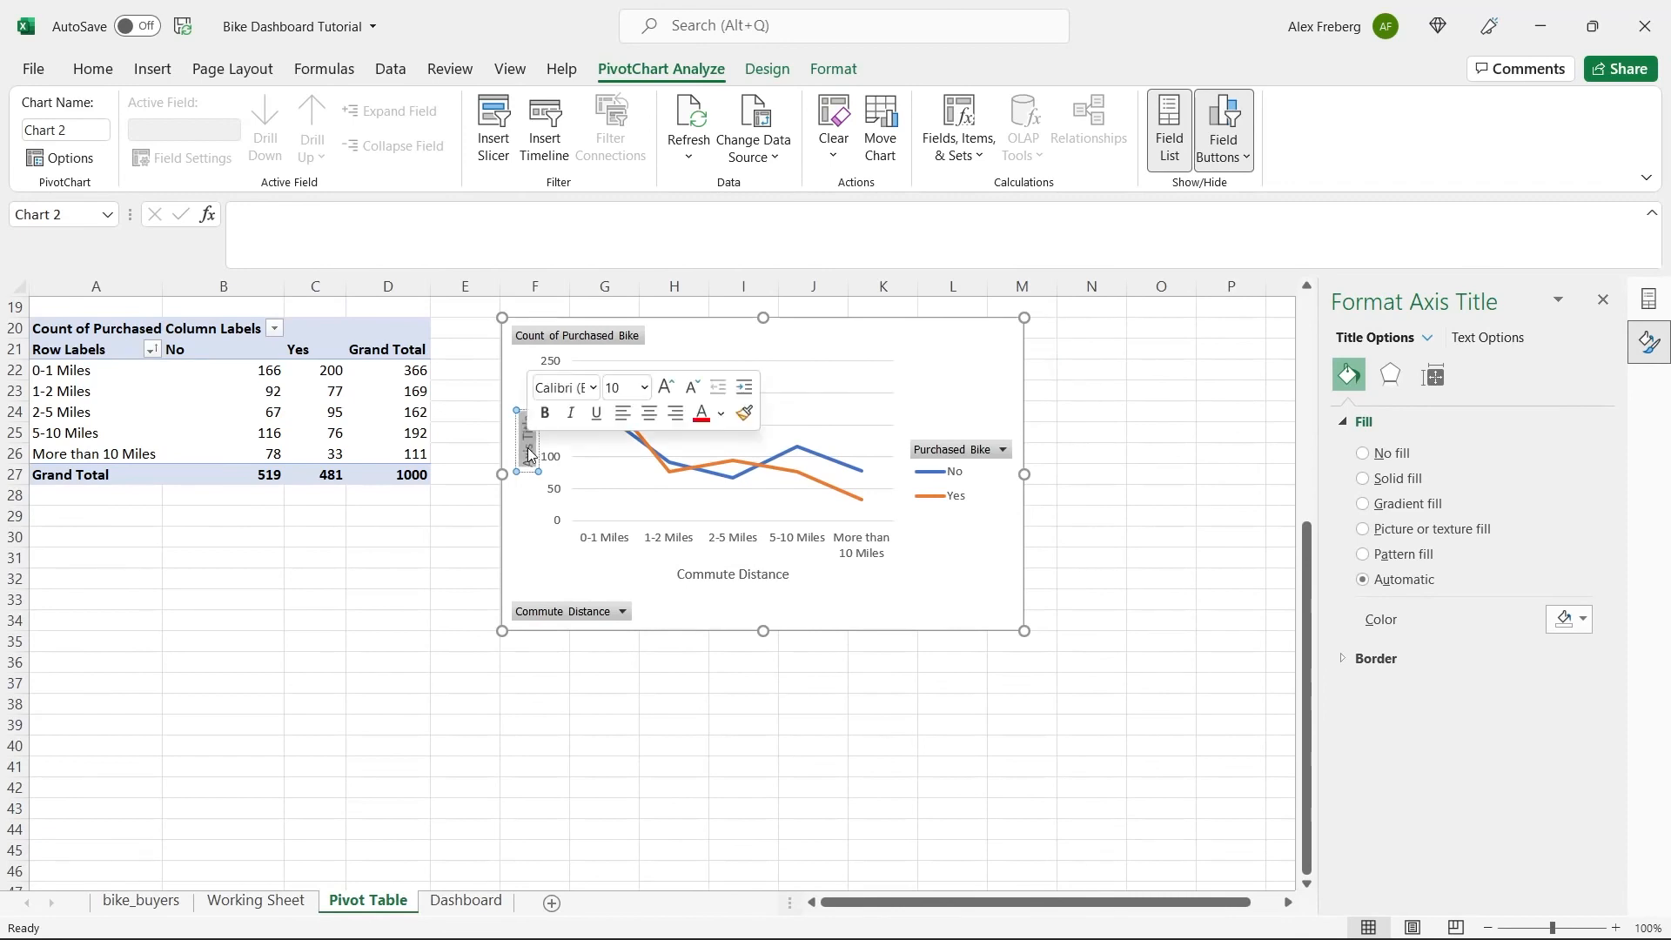
pyautogui.click(940, 407)
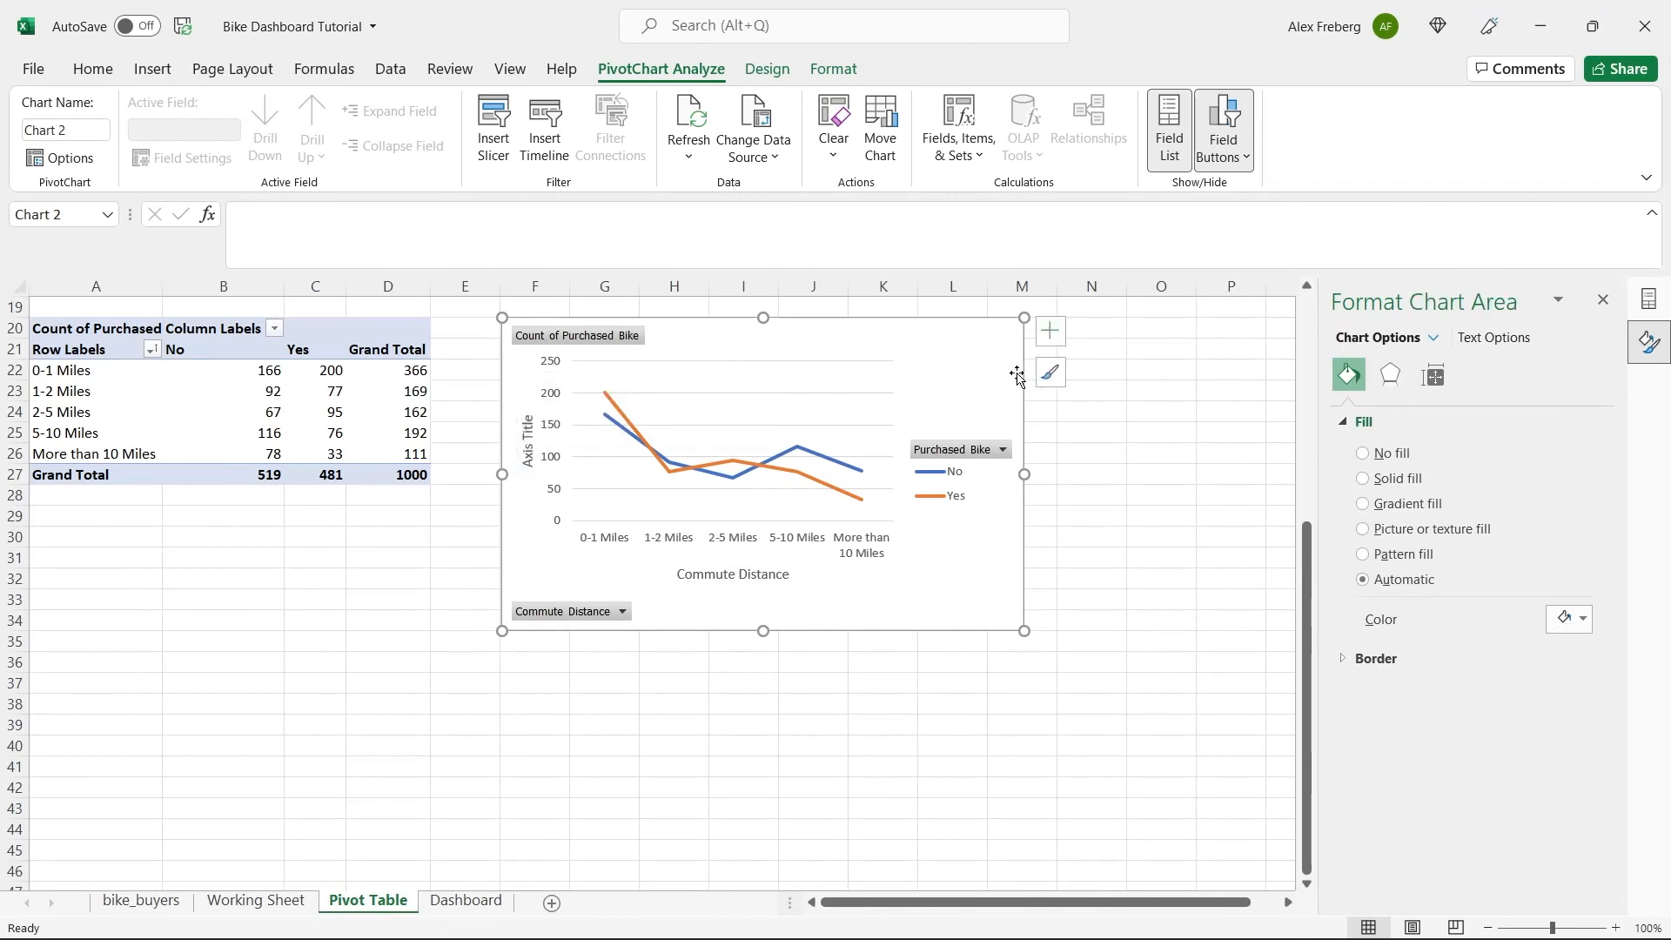
pyautogui.click(1052, 326)
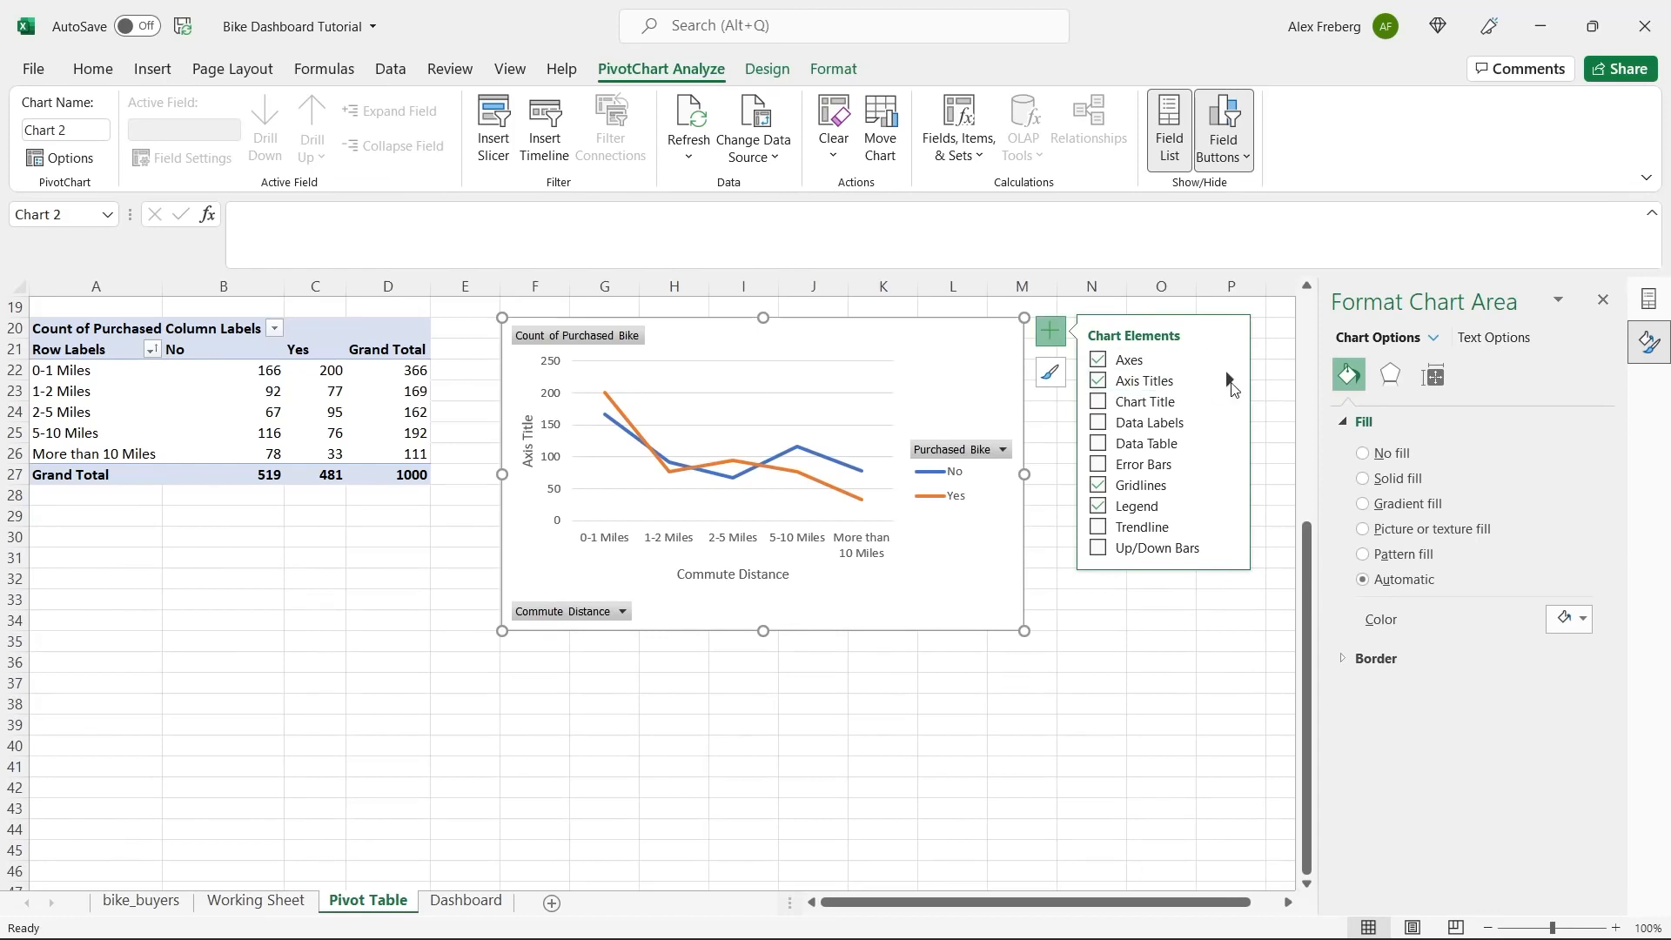
pyautogui.click(1231, 382)
pyautogui.click(1279, 387)
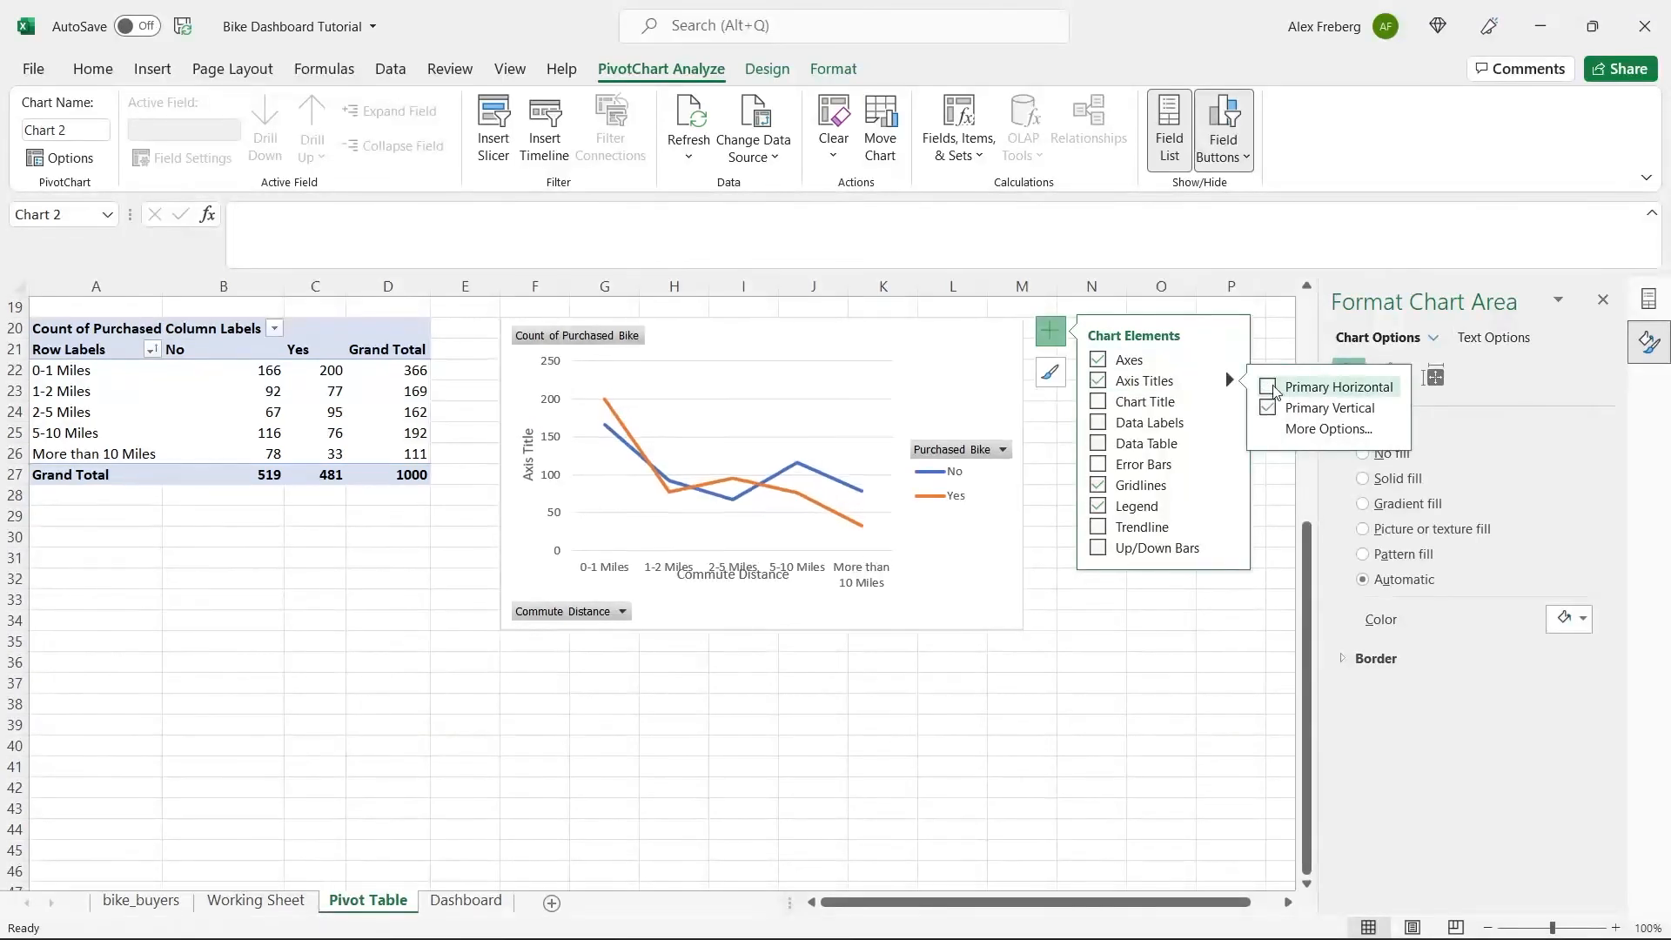
pyautogui.click(1279, 386)
pyautogui.click(1268, 407)
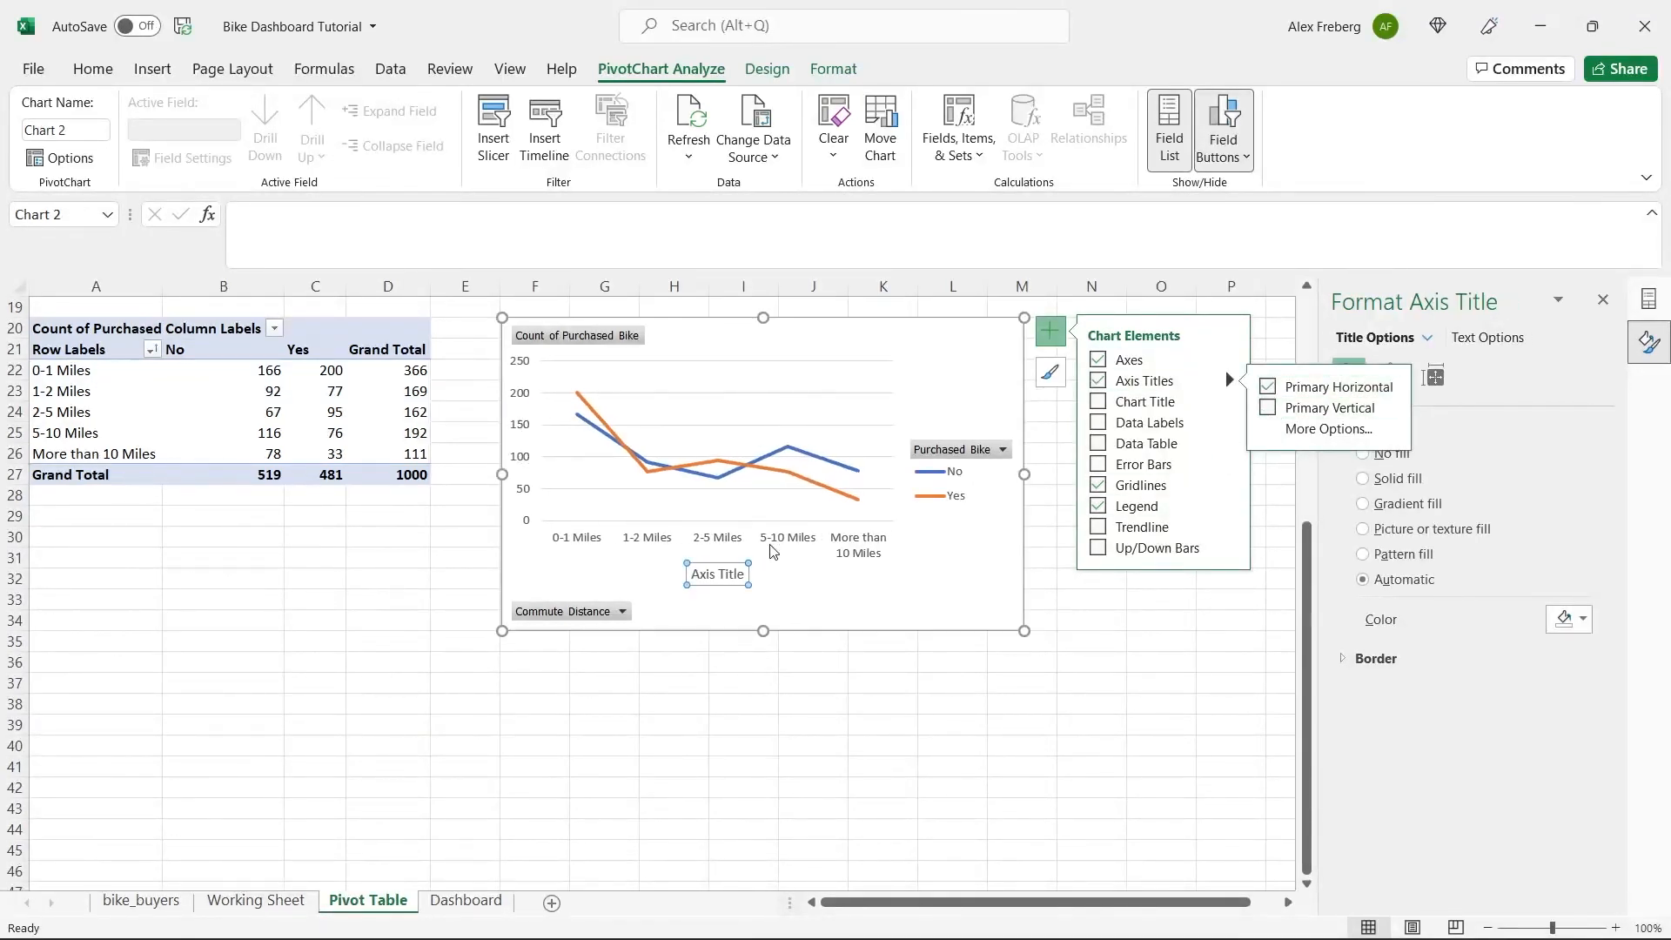
# Set the line chart's horizontal axis title text to "Commute Distance".
pyautogui.click(718, 576)
pyautogui.doubleClick(720, 576)
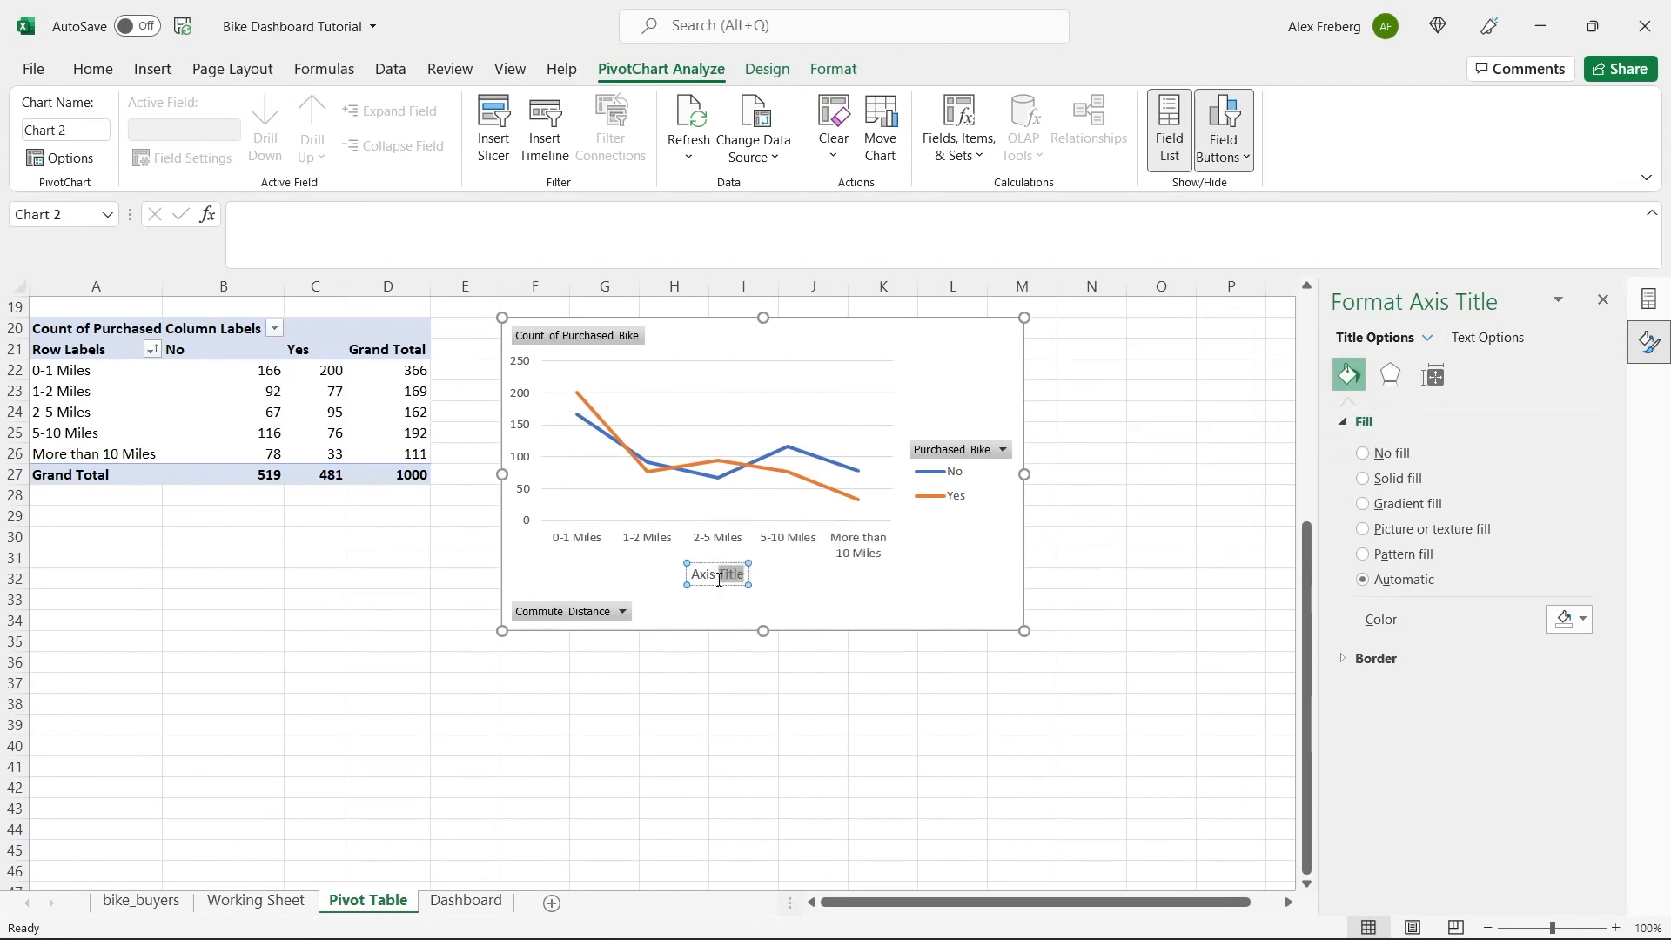
pyautogui.click(719, 578)
pyautogui.hotkey('ctrl', 'a')
pyautogui.write('Commute')
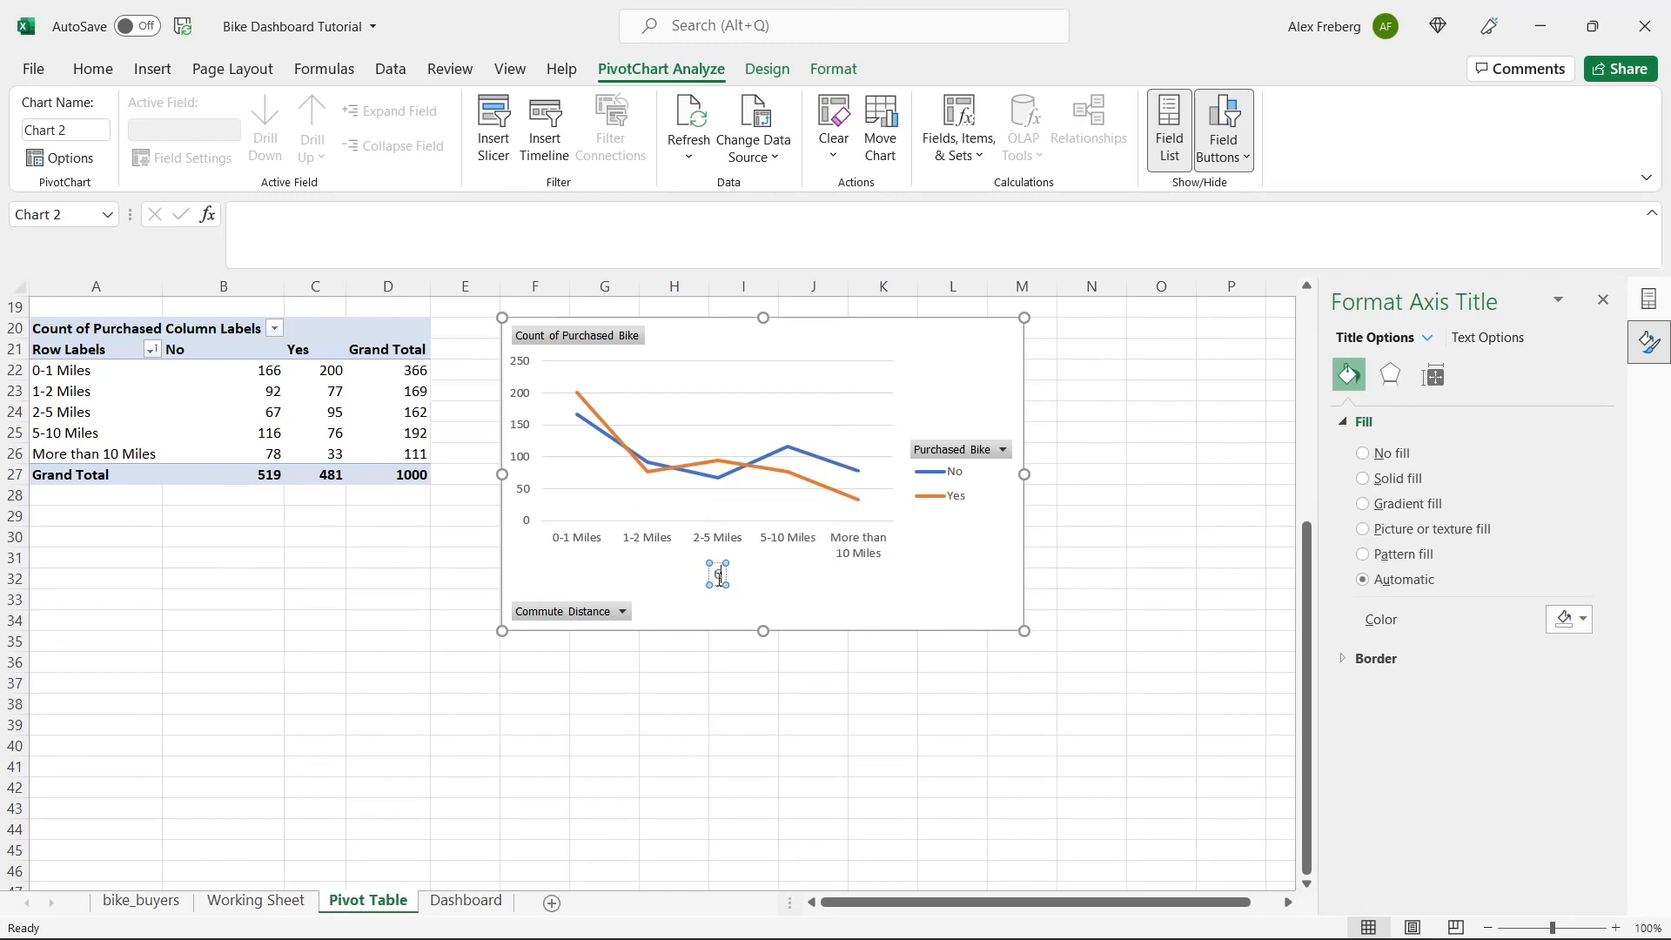
pyautogui.write(' Dista')
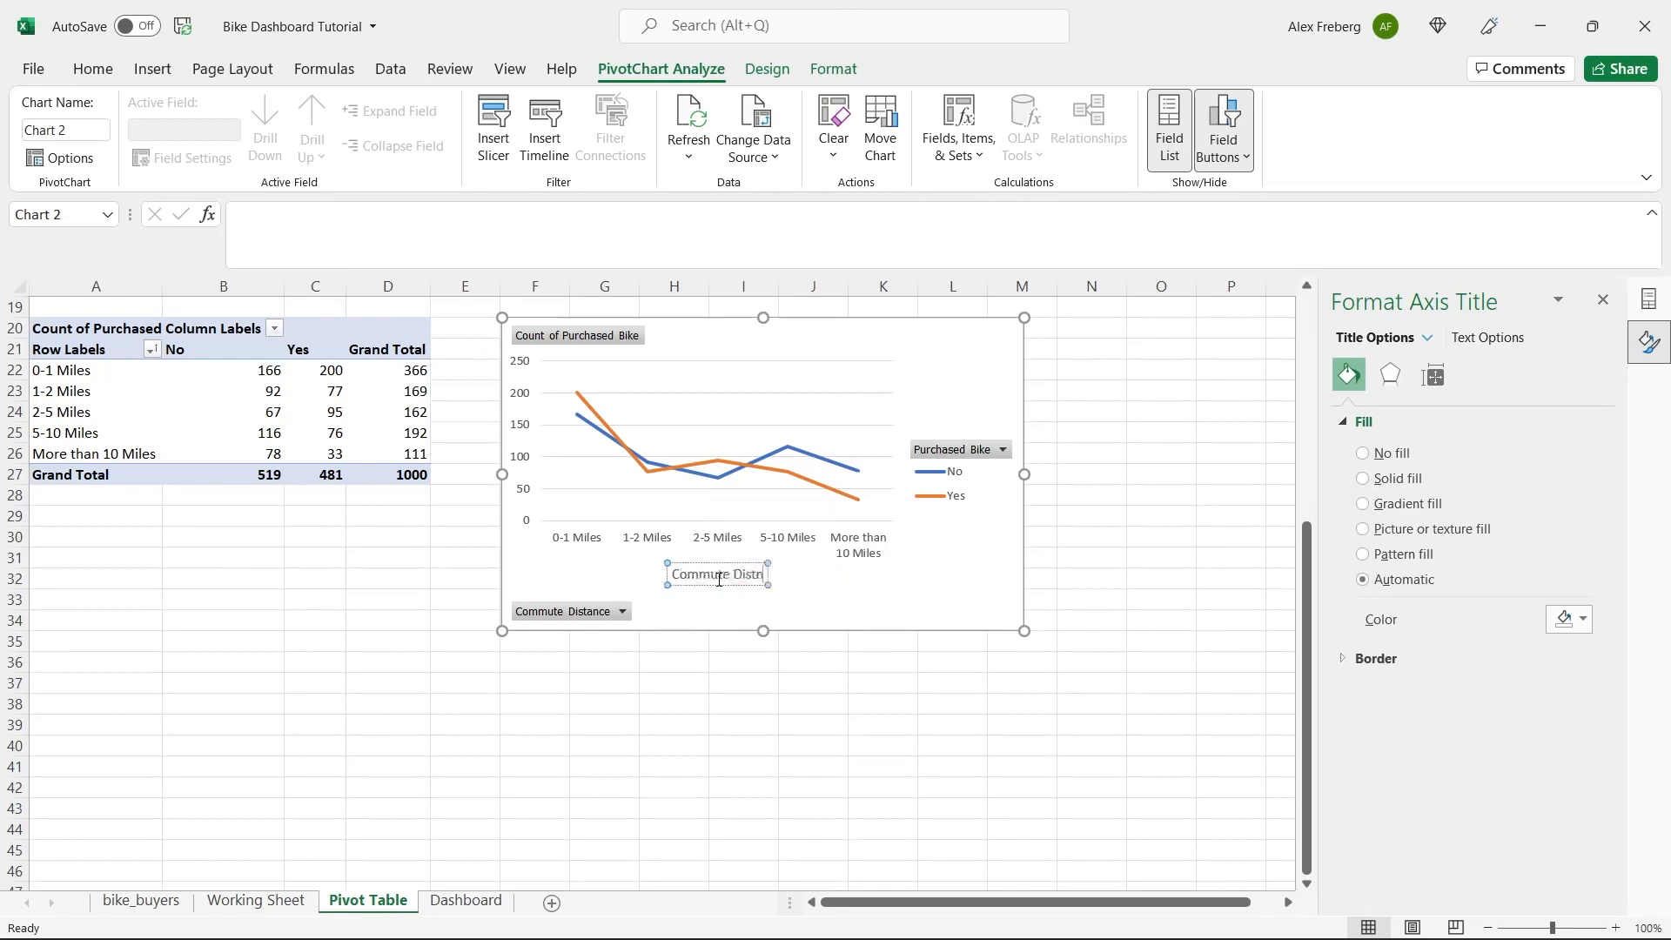
pyautogui.write('nce')
pyautogui.click(855, 609)
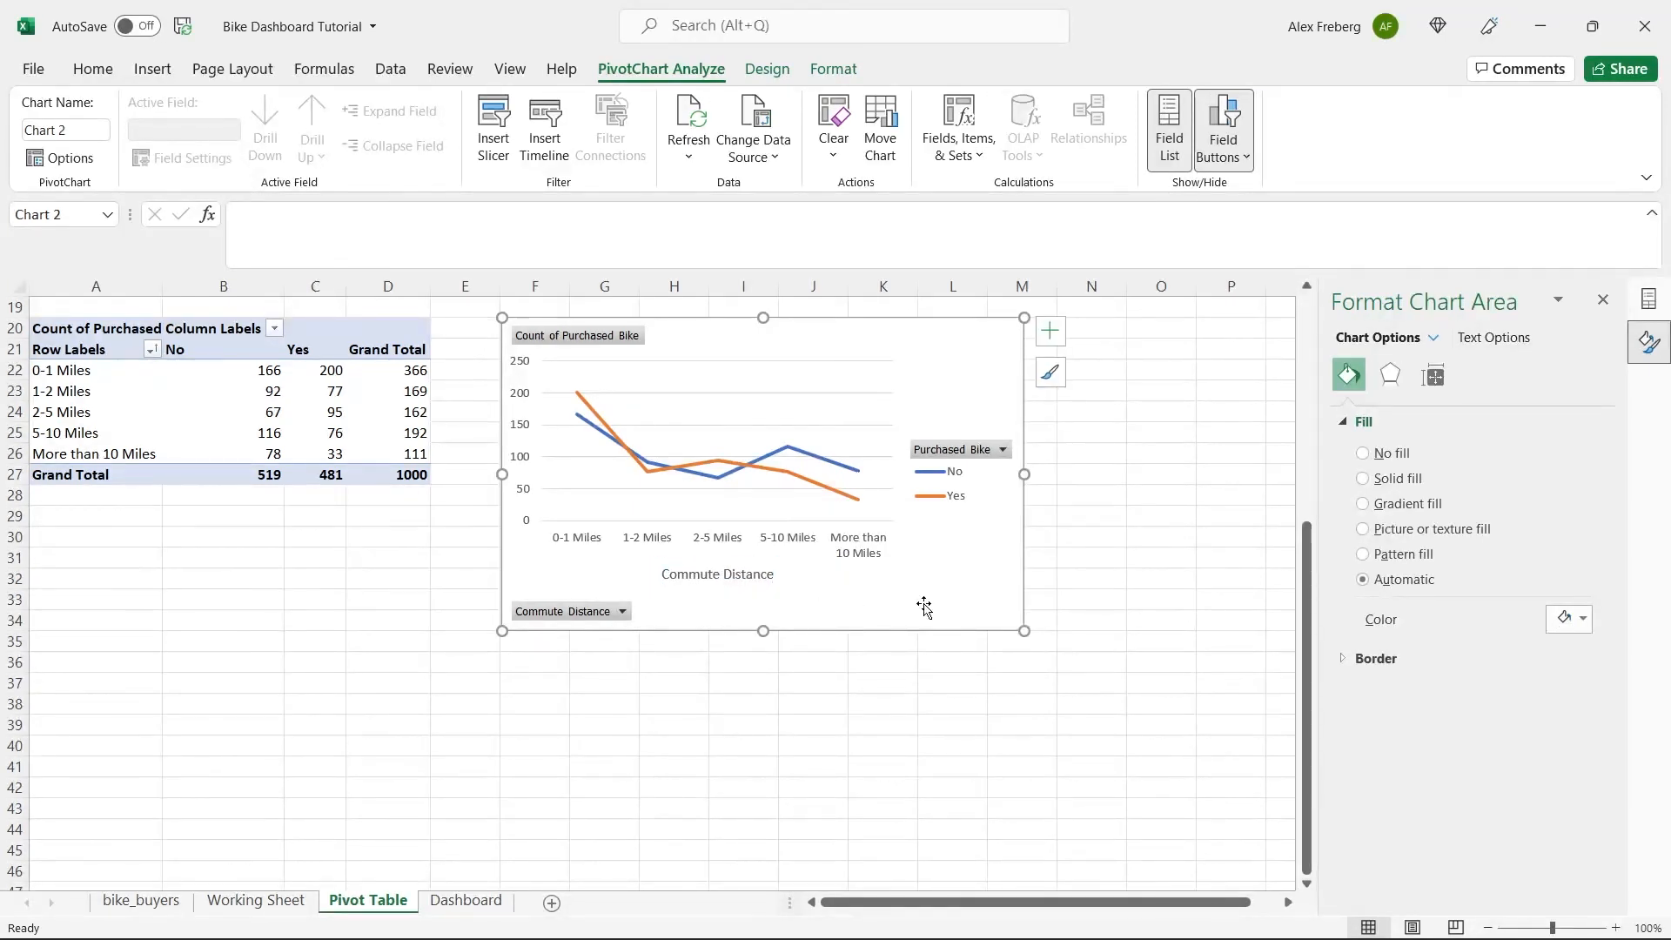
# Add a chart title reading "Distance Per Customer" to the commute distance line chart.
pyautogui.click(1050, 331)
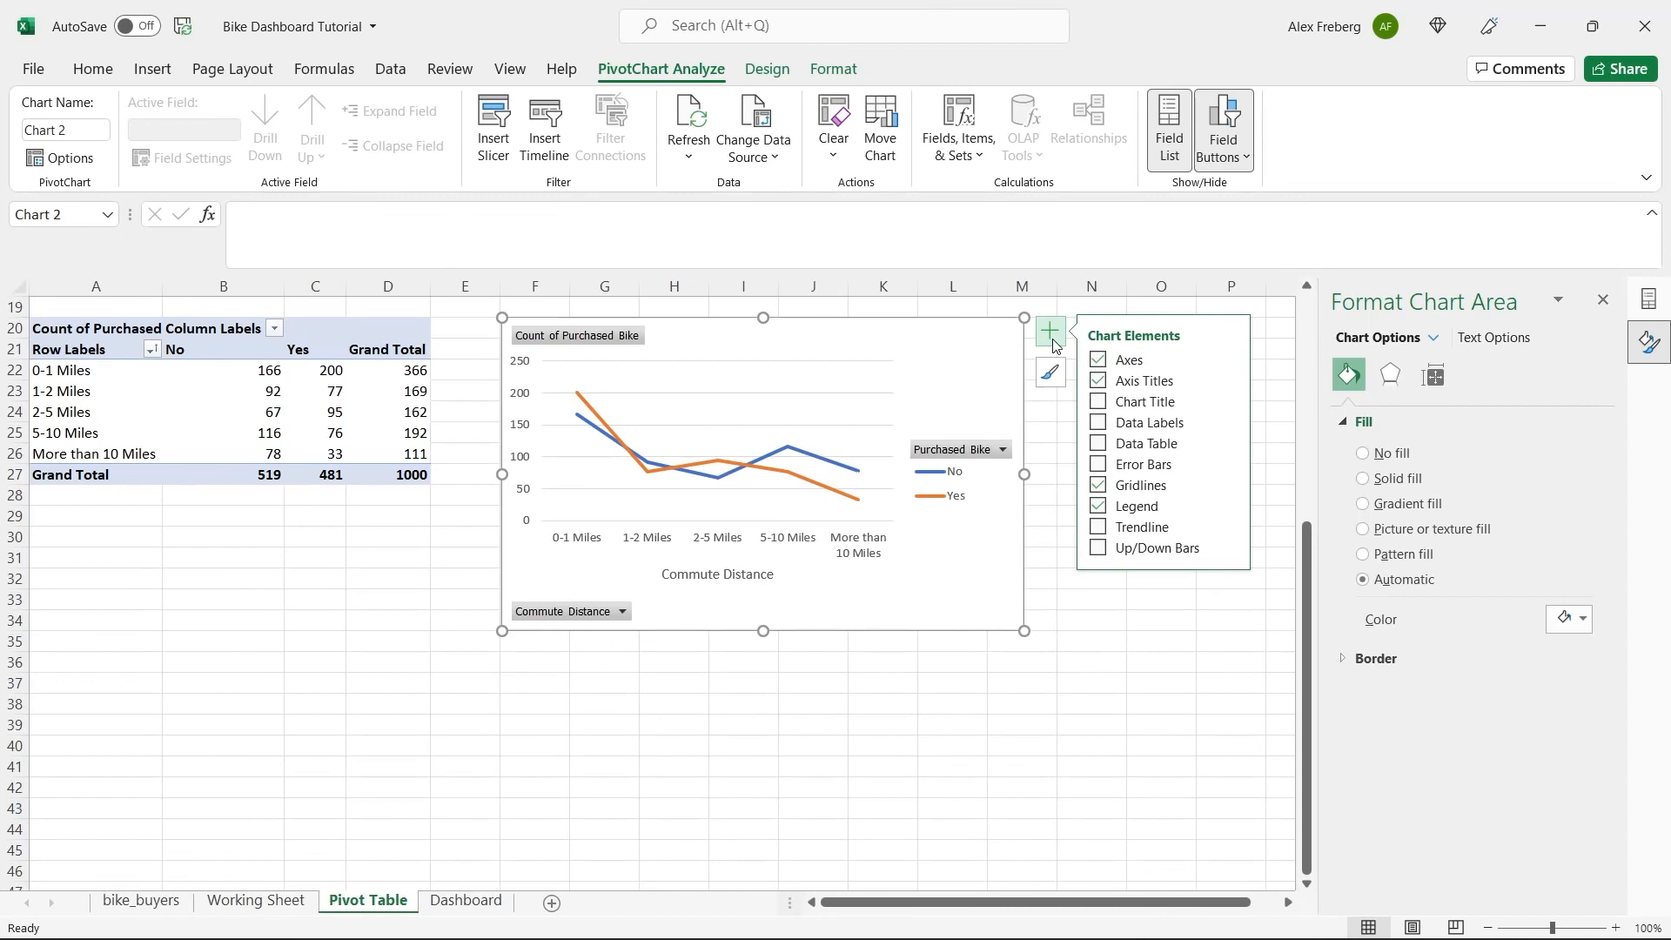
pyautogui.click(1098, 401)
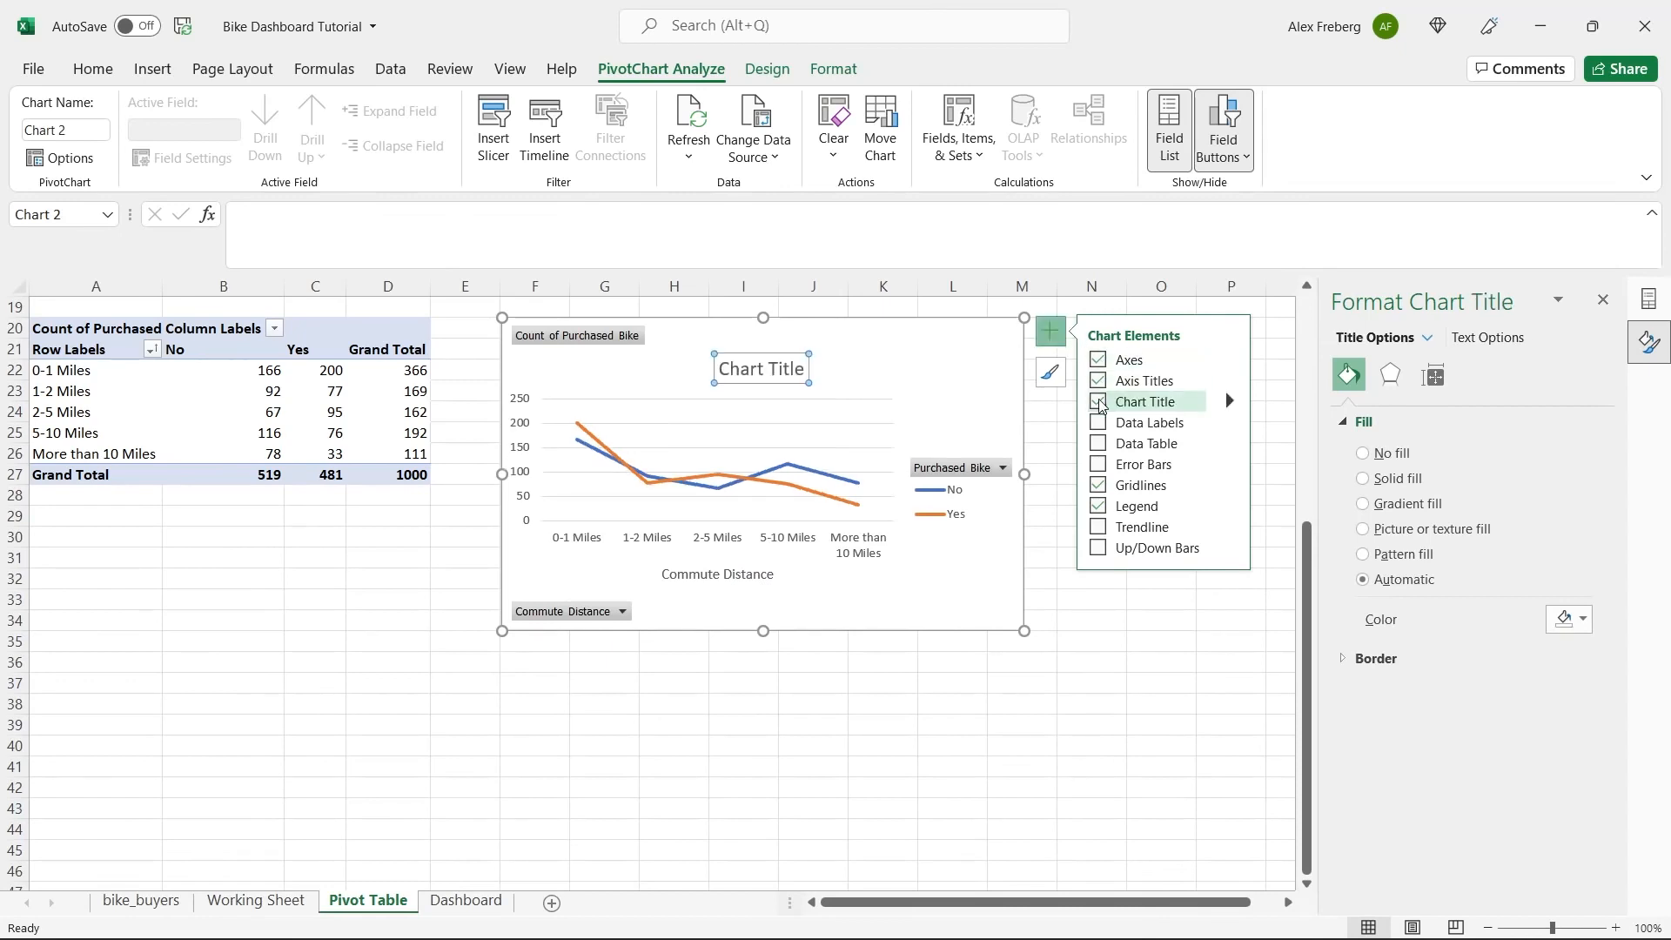
pyautogui.doubleClick(765, 373)
pyautogui.hotkey('ctrl', 'a')
pyautogui.write('Distance')
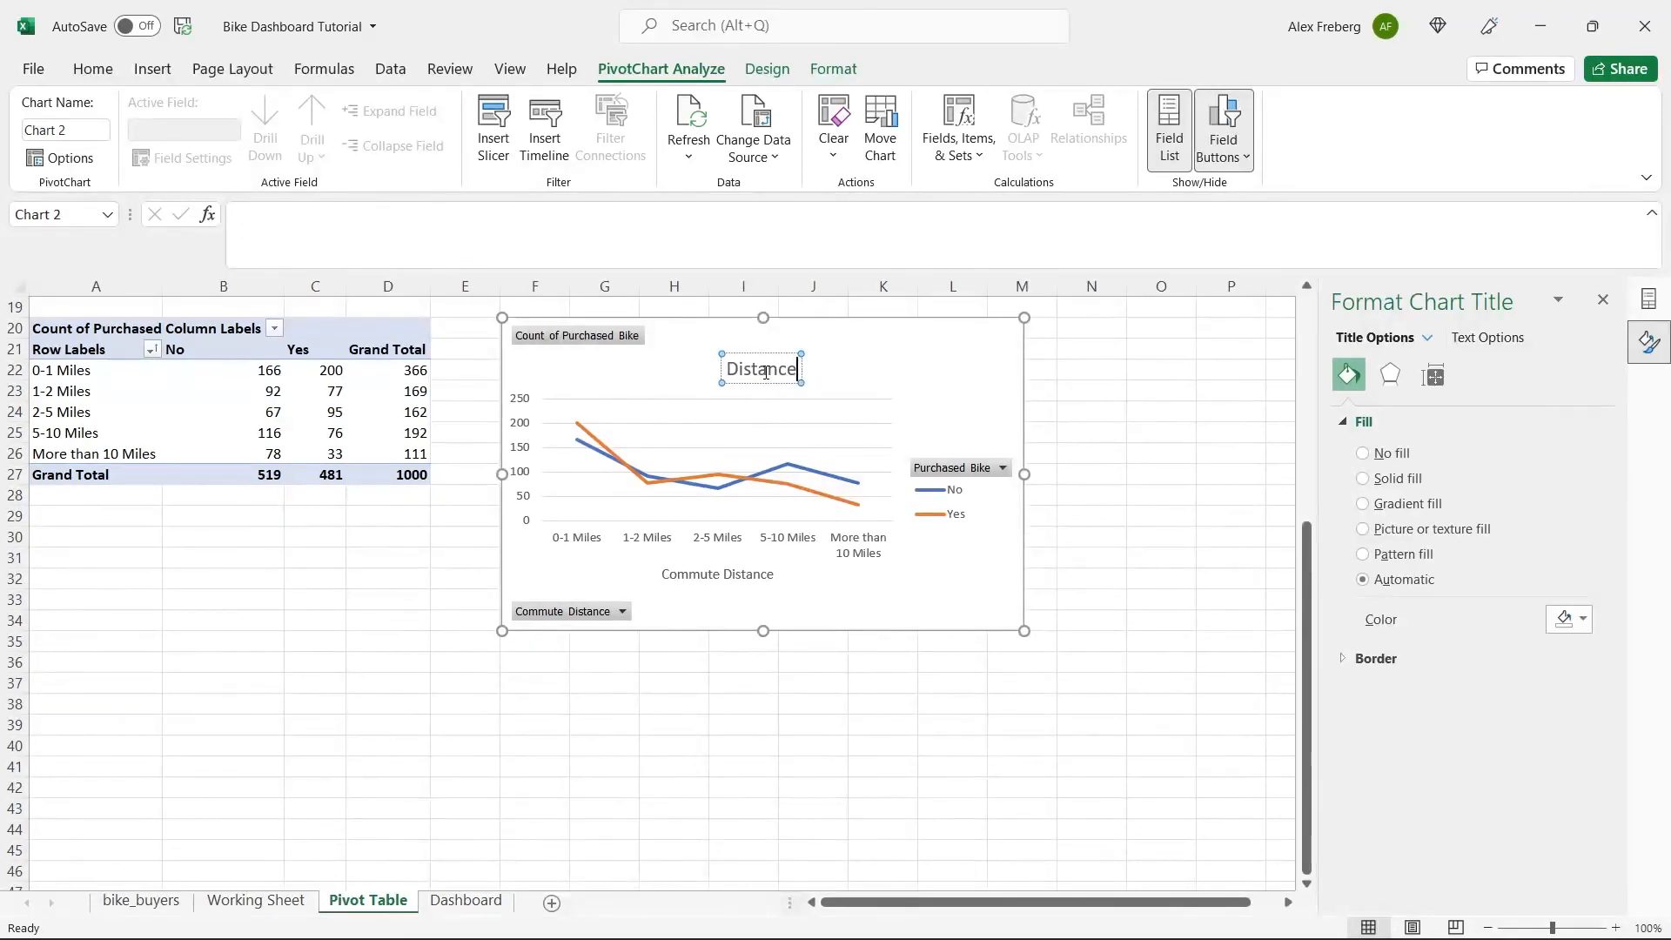
pyautogui.write(' Per Customer')
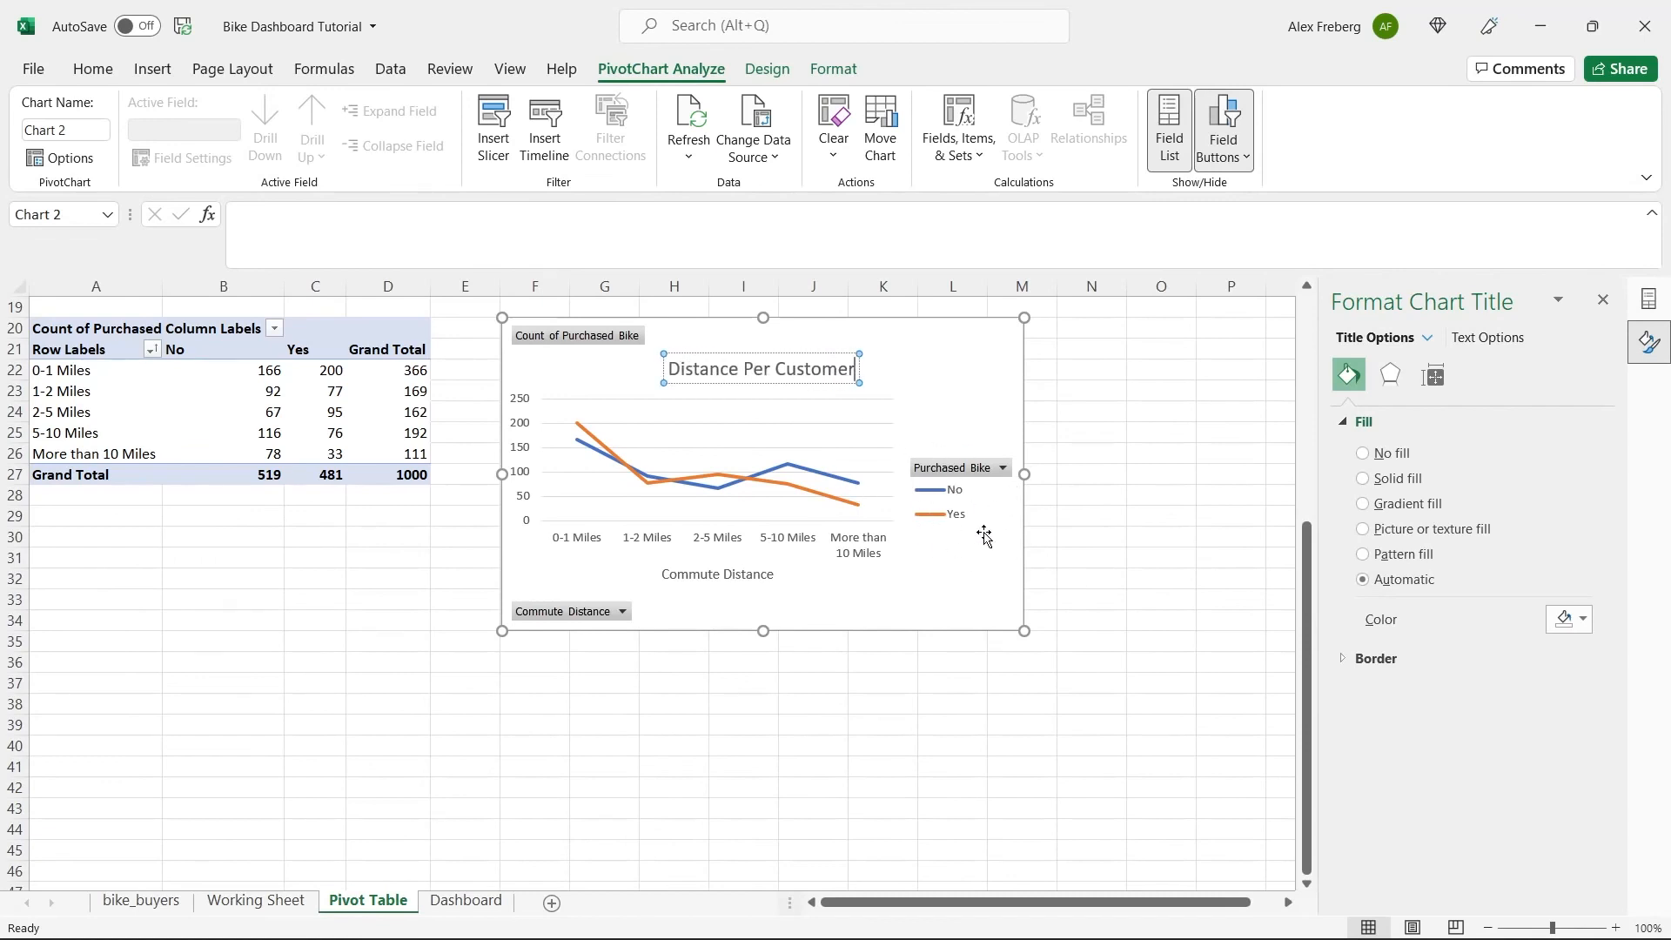
# Change the line chart's title to "Customer Commute".
pyautogui.doubleClick(811, 369)
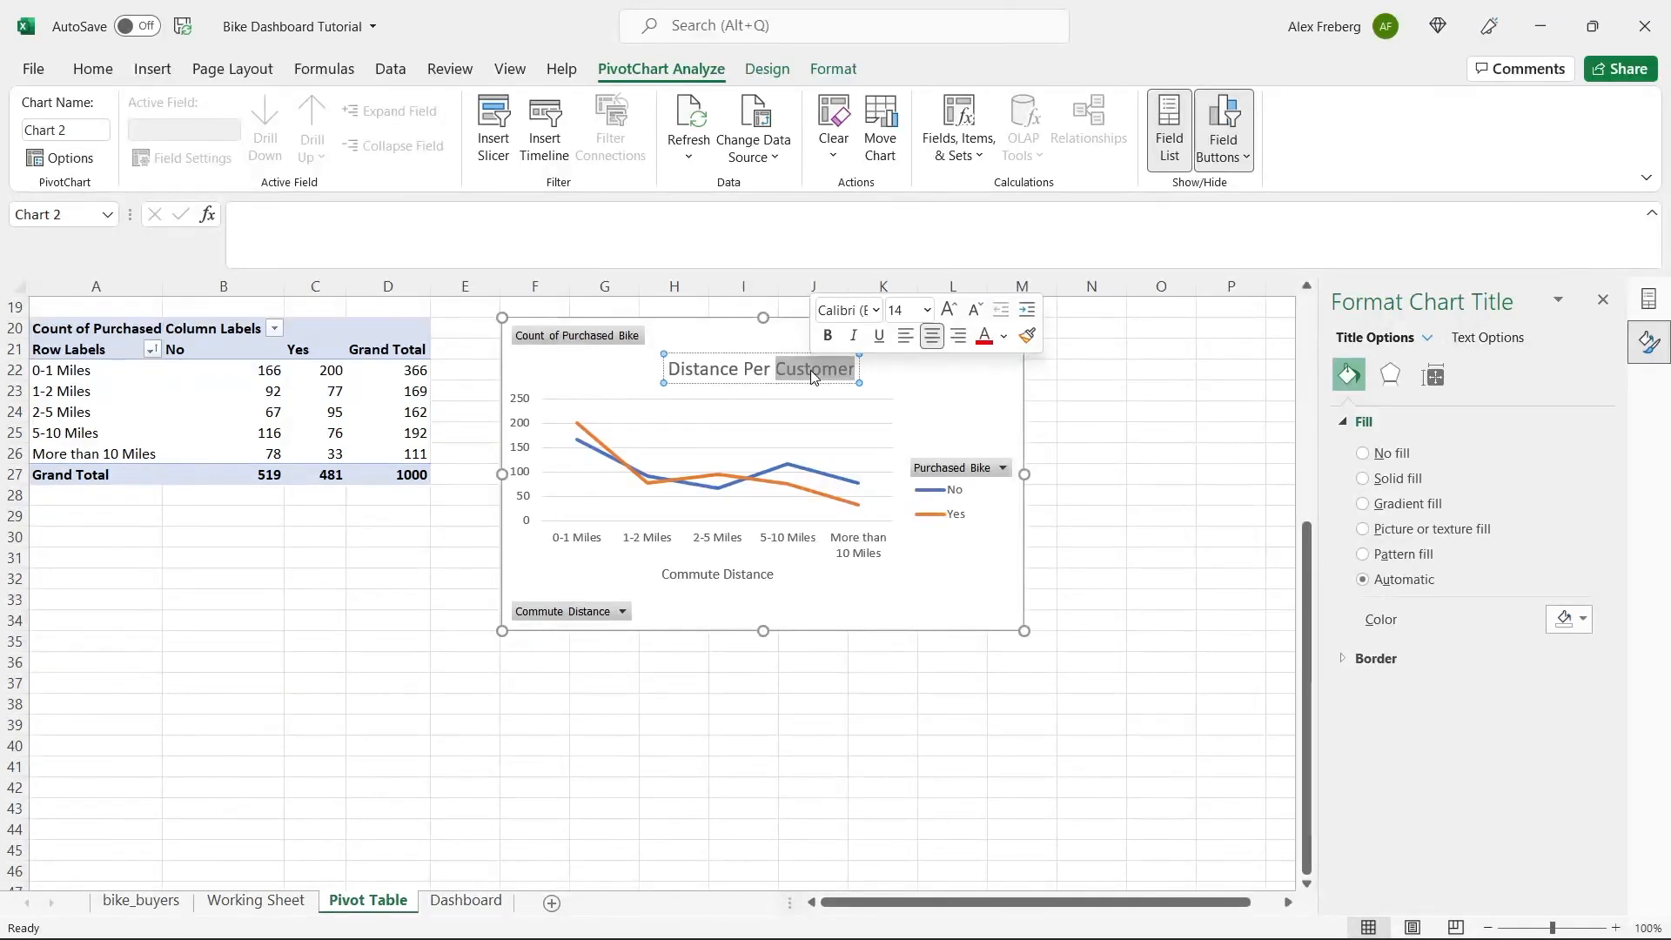
pyautogui.press('BackSpace')
pyautogui.press('BackSpace')
pyautogui.press('BackSpace')
pyautogui.press('BackSpace')
pyautogui.press('BackSpace')
pyautogui.press('BackSpace')
pyautogui.press('BackSpace')
pyautogui.press('BackSpace')
pyautogui.press('BackSpace')
pyautogui.press('BackSpace')
pyautogui.press('BackSpace')
pyautogui.press('BackSpace')
pyautogui.press('BackSpace')
pyautogui.press('BackSpace')
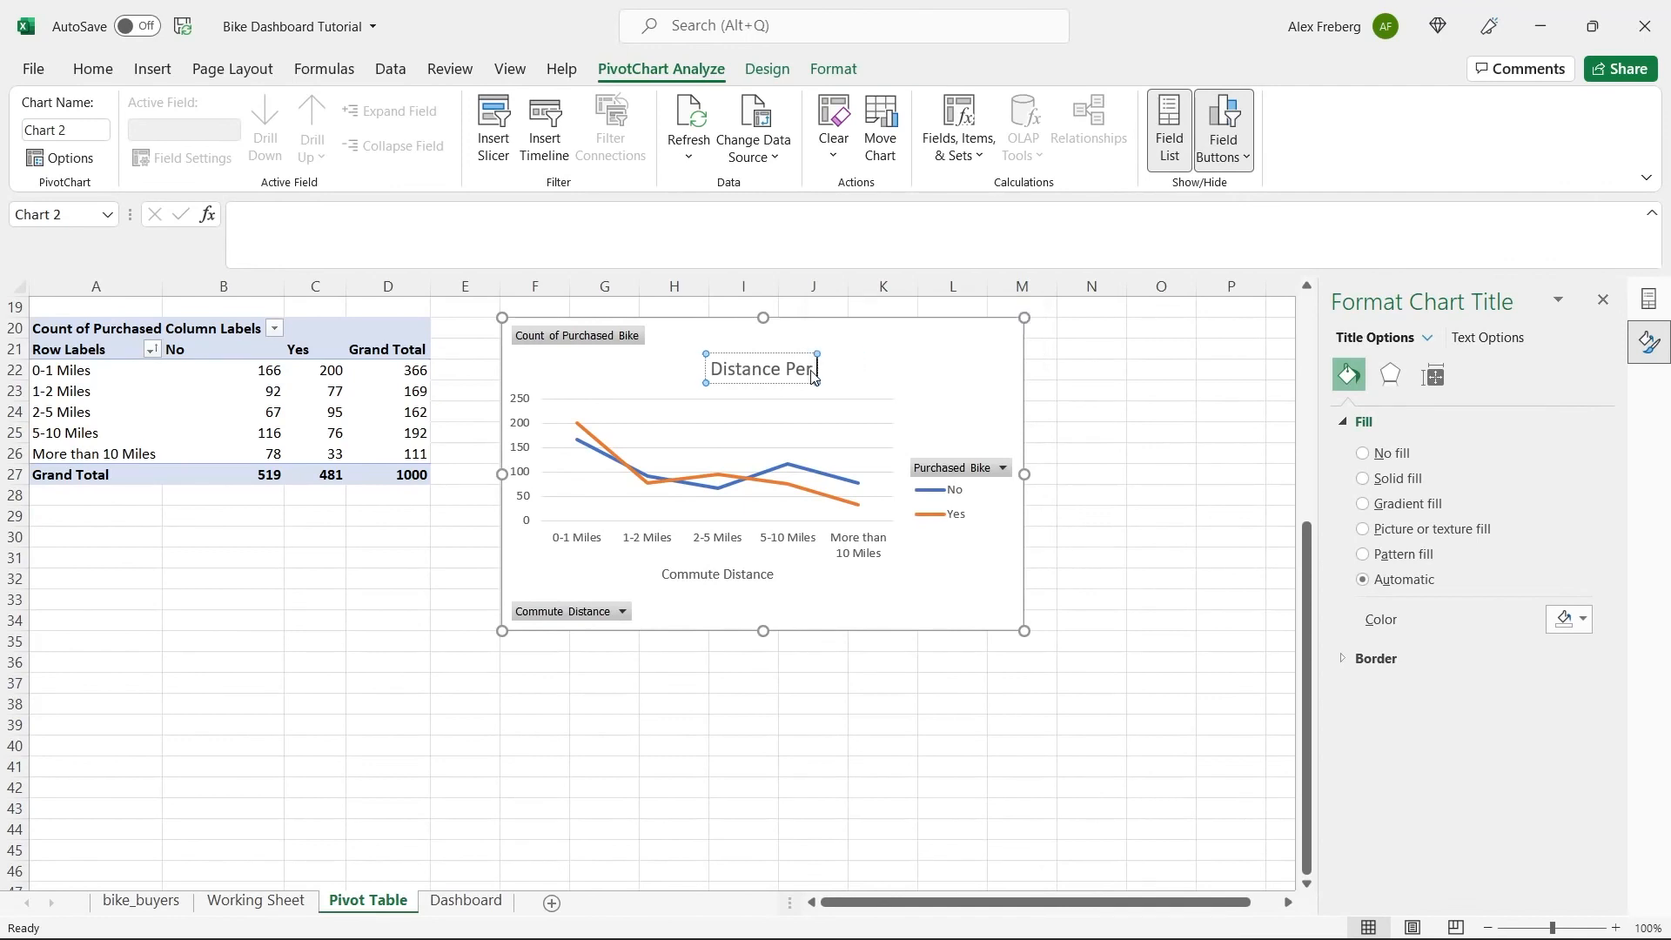
pyautogui.write('Cu')
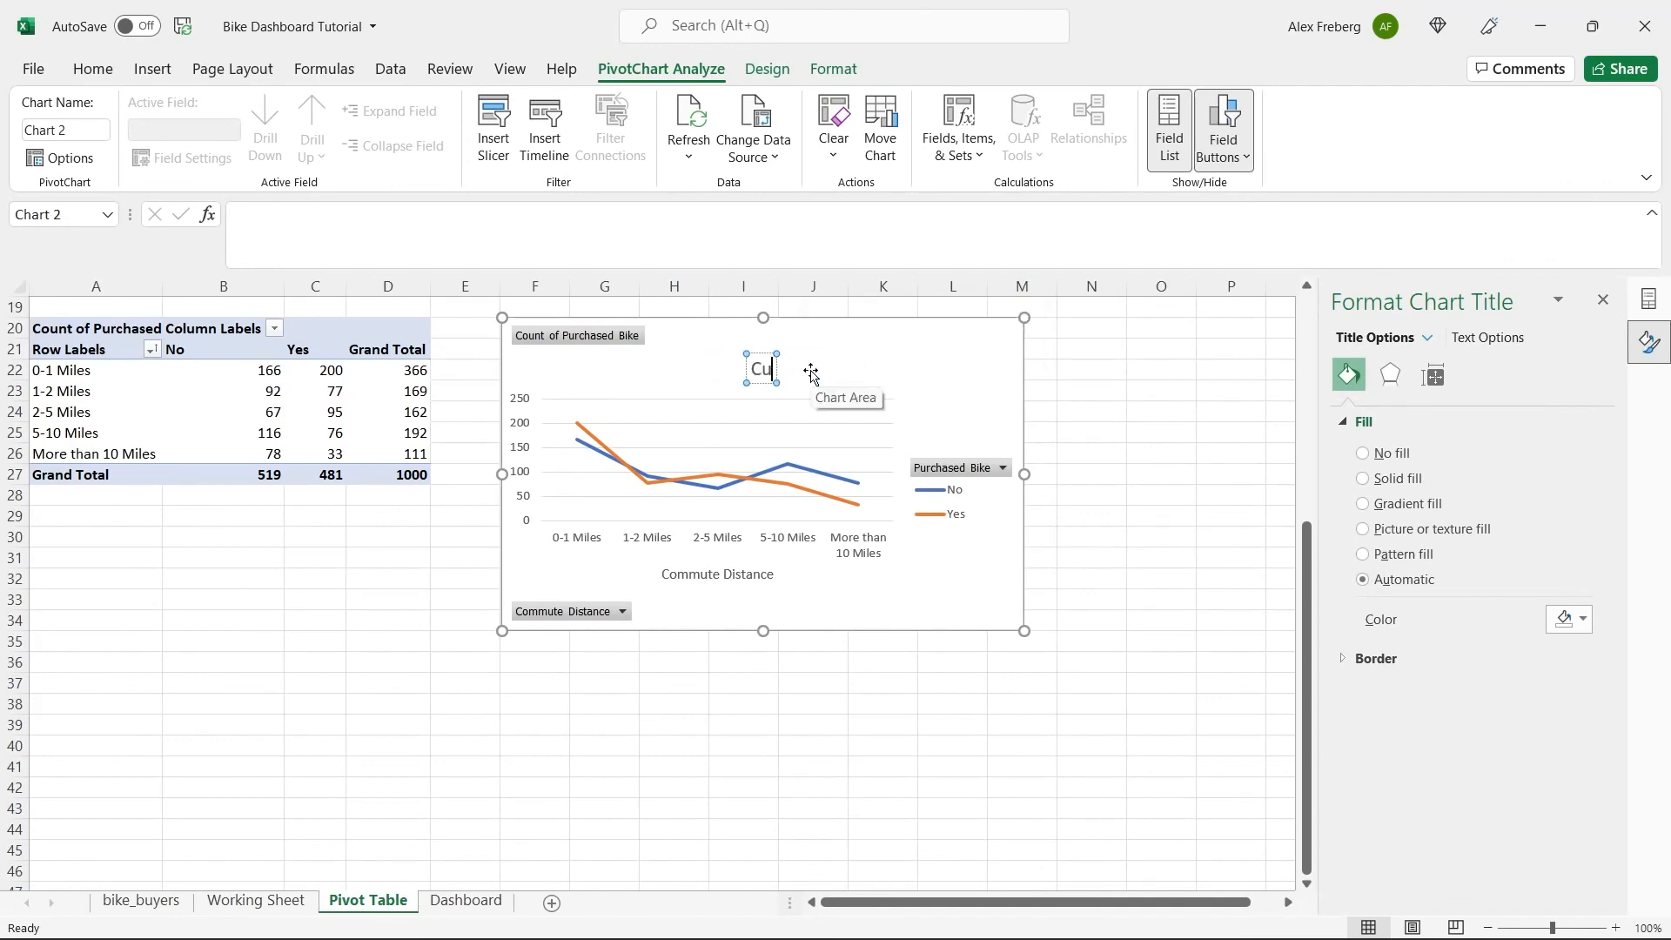
pyautogui.write('stomer Commute')
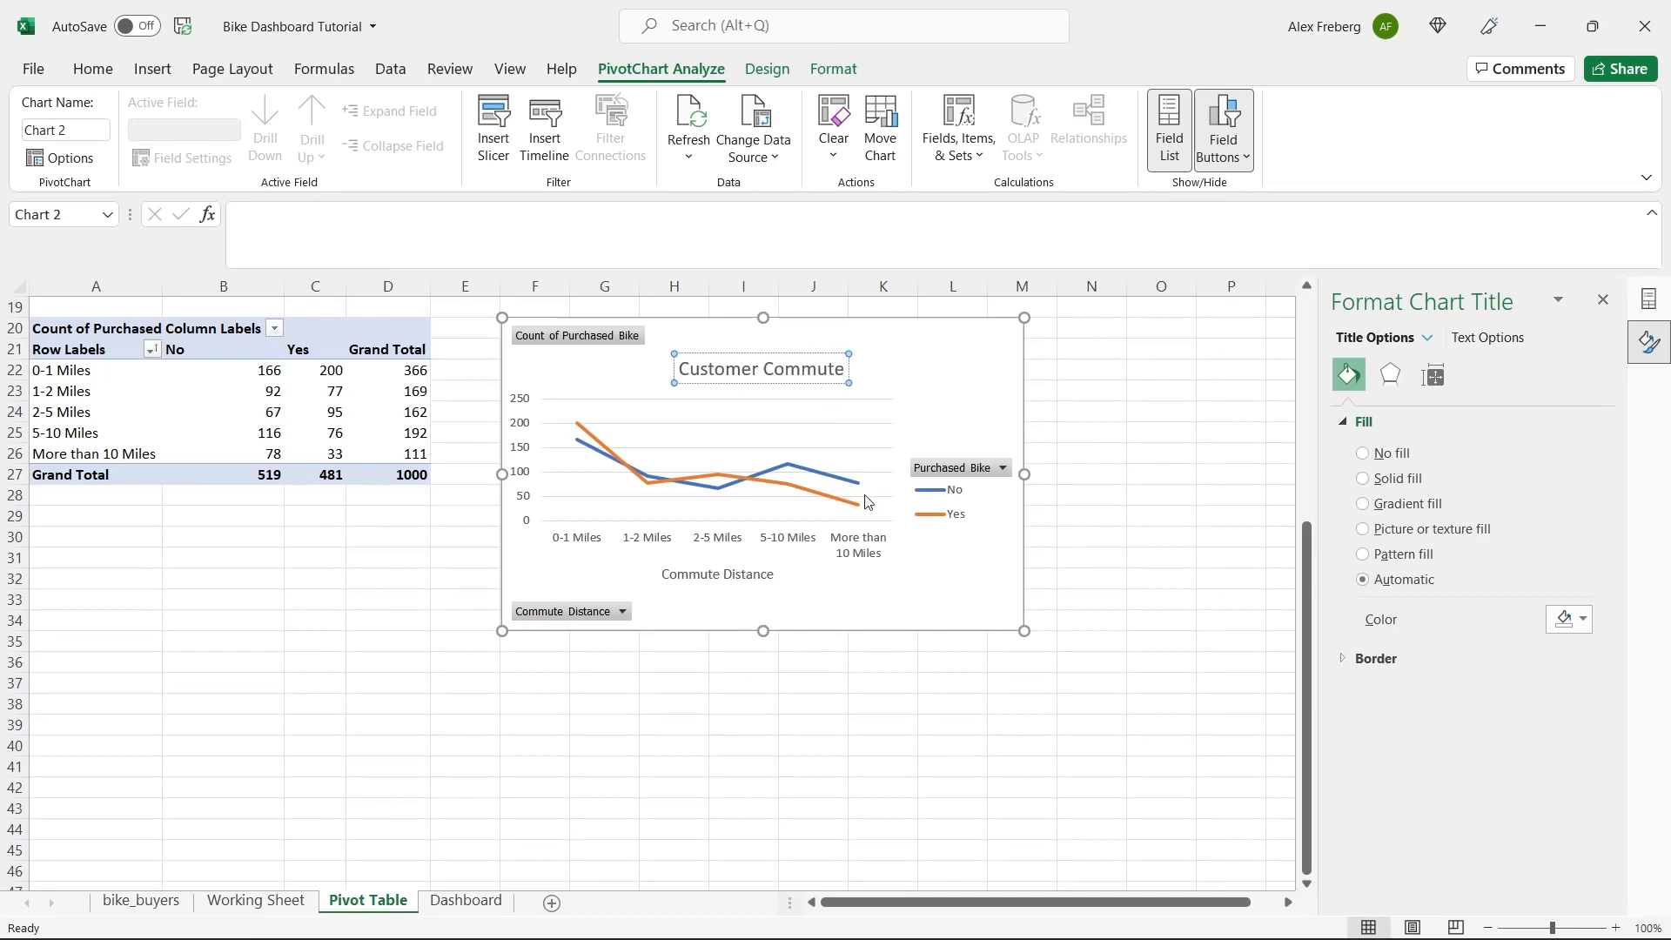
pyautogui.click(943, 571)
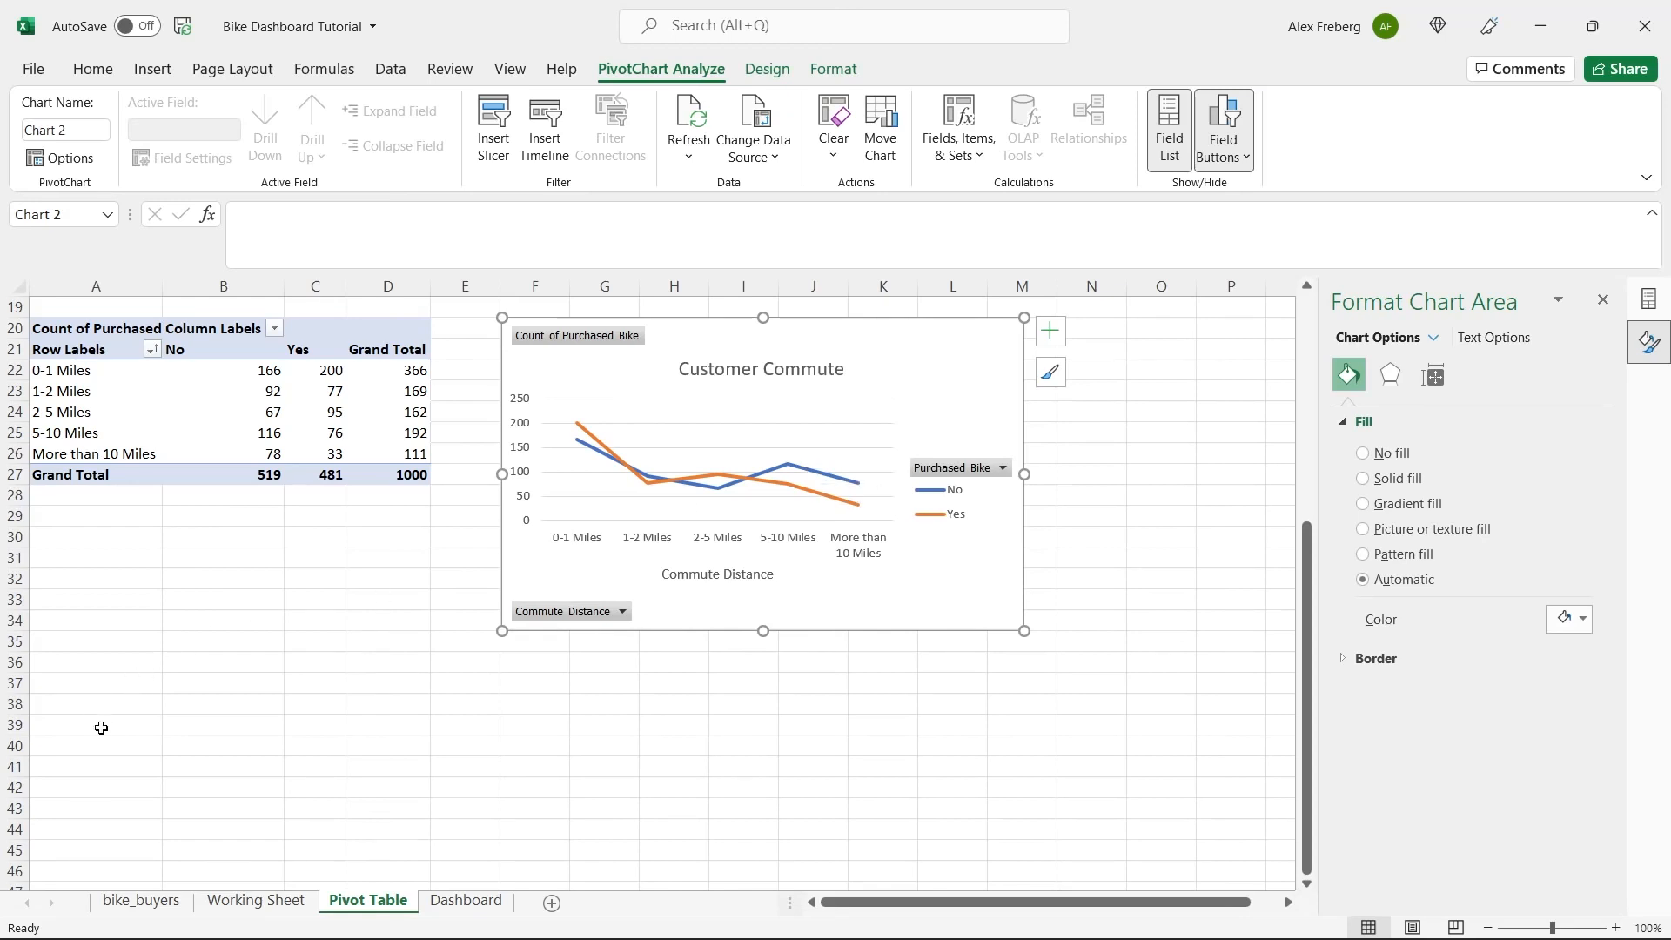
# Insert a pivot table at cell A41 of the Pivot Table sheet, using Working Sheet range A1:N1001 as its source.
pyautogui.click(98, 754)
pyautogui.scroll(-5, 98, 755)
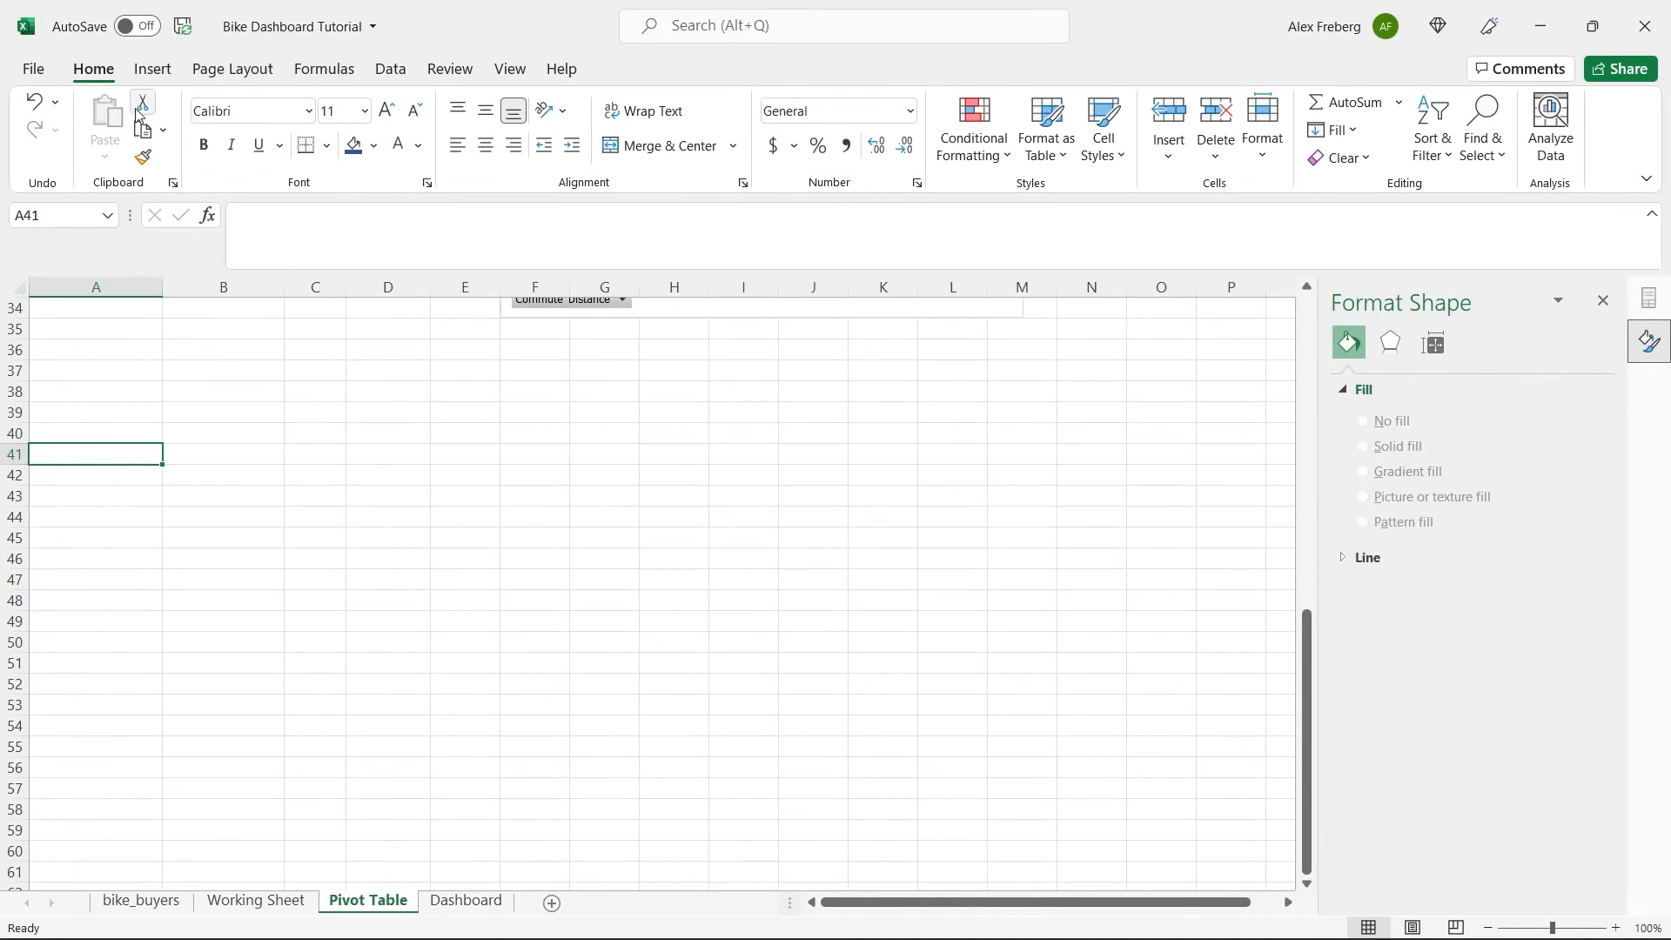
pyautogui.click(152, 68)
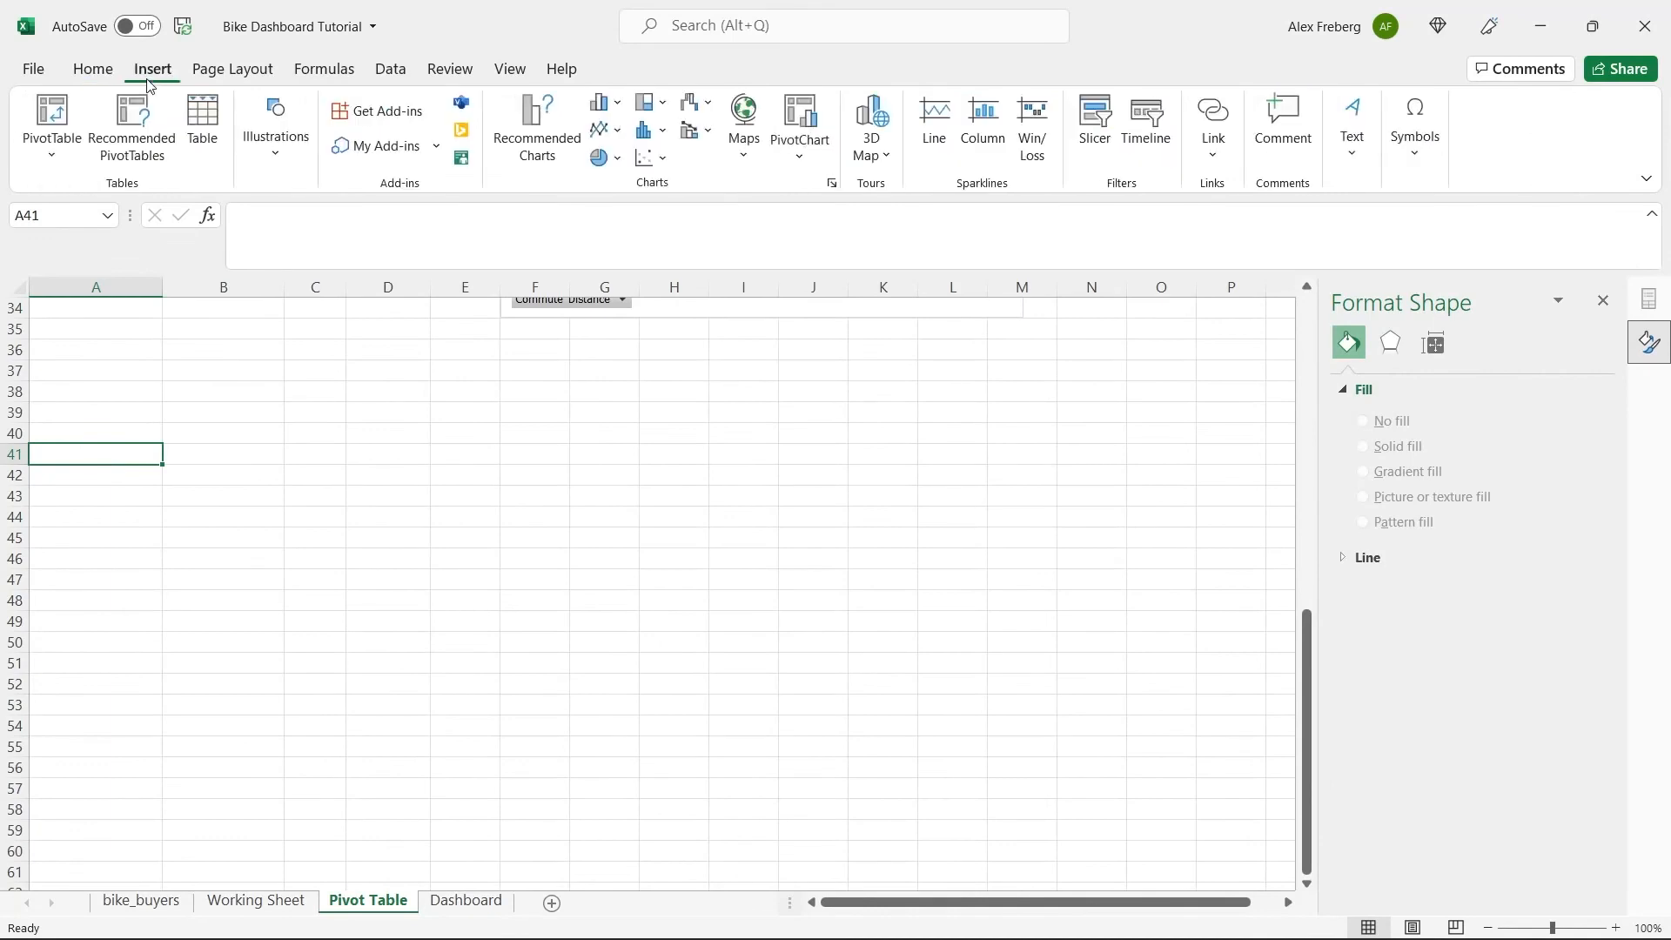
pyautogui.click(52, 109)
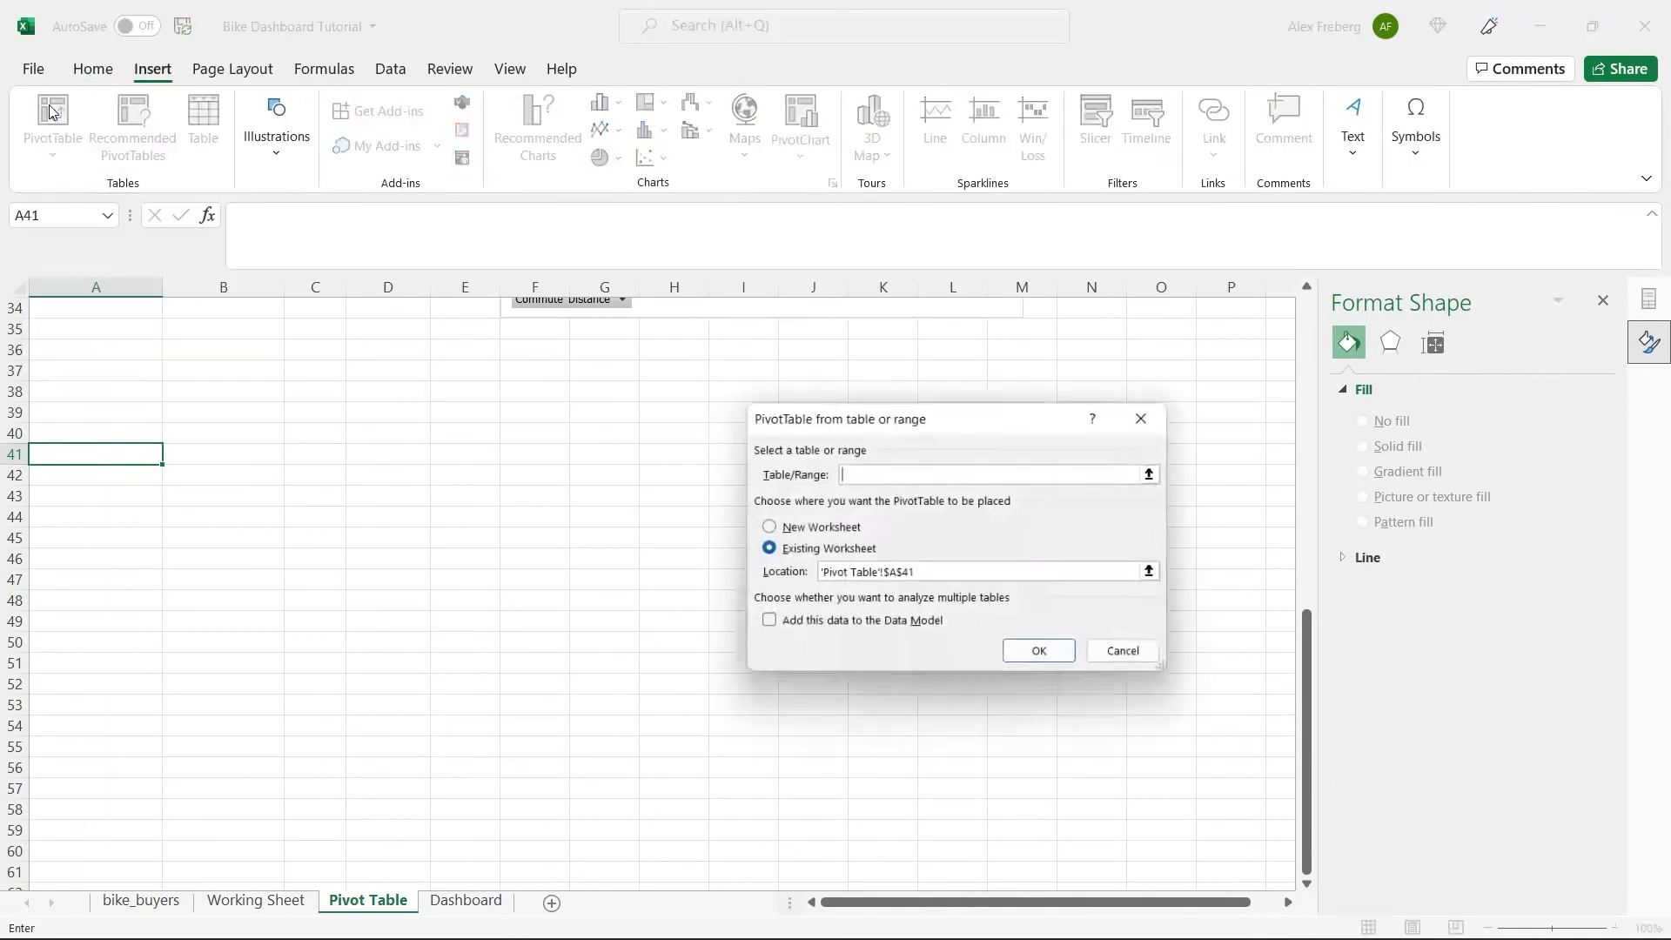
pyautogui.click(261, 905)
pyautogui.click(270, 659)
pyautogui.hotkey('ctrl', 'a')
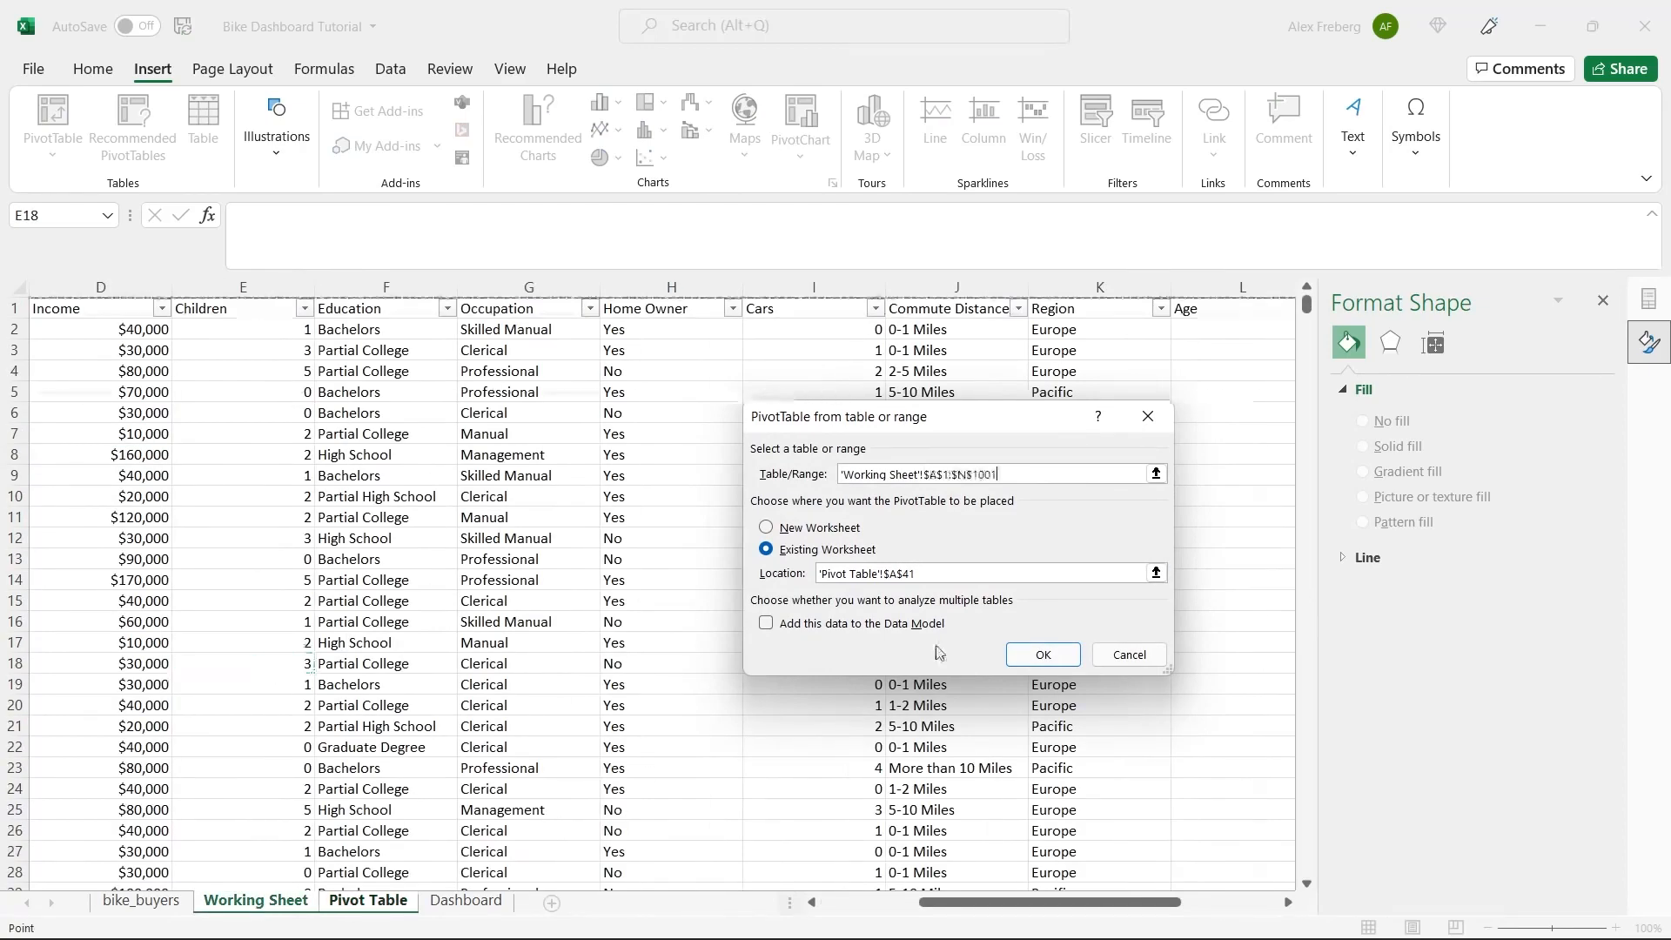
pyautogui.click(1042, 654)
# Add the Age Brackets field to the rows of the new pivot table at A41.
pyautogui.click(263, 578)
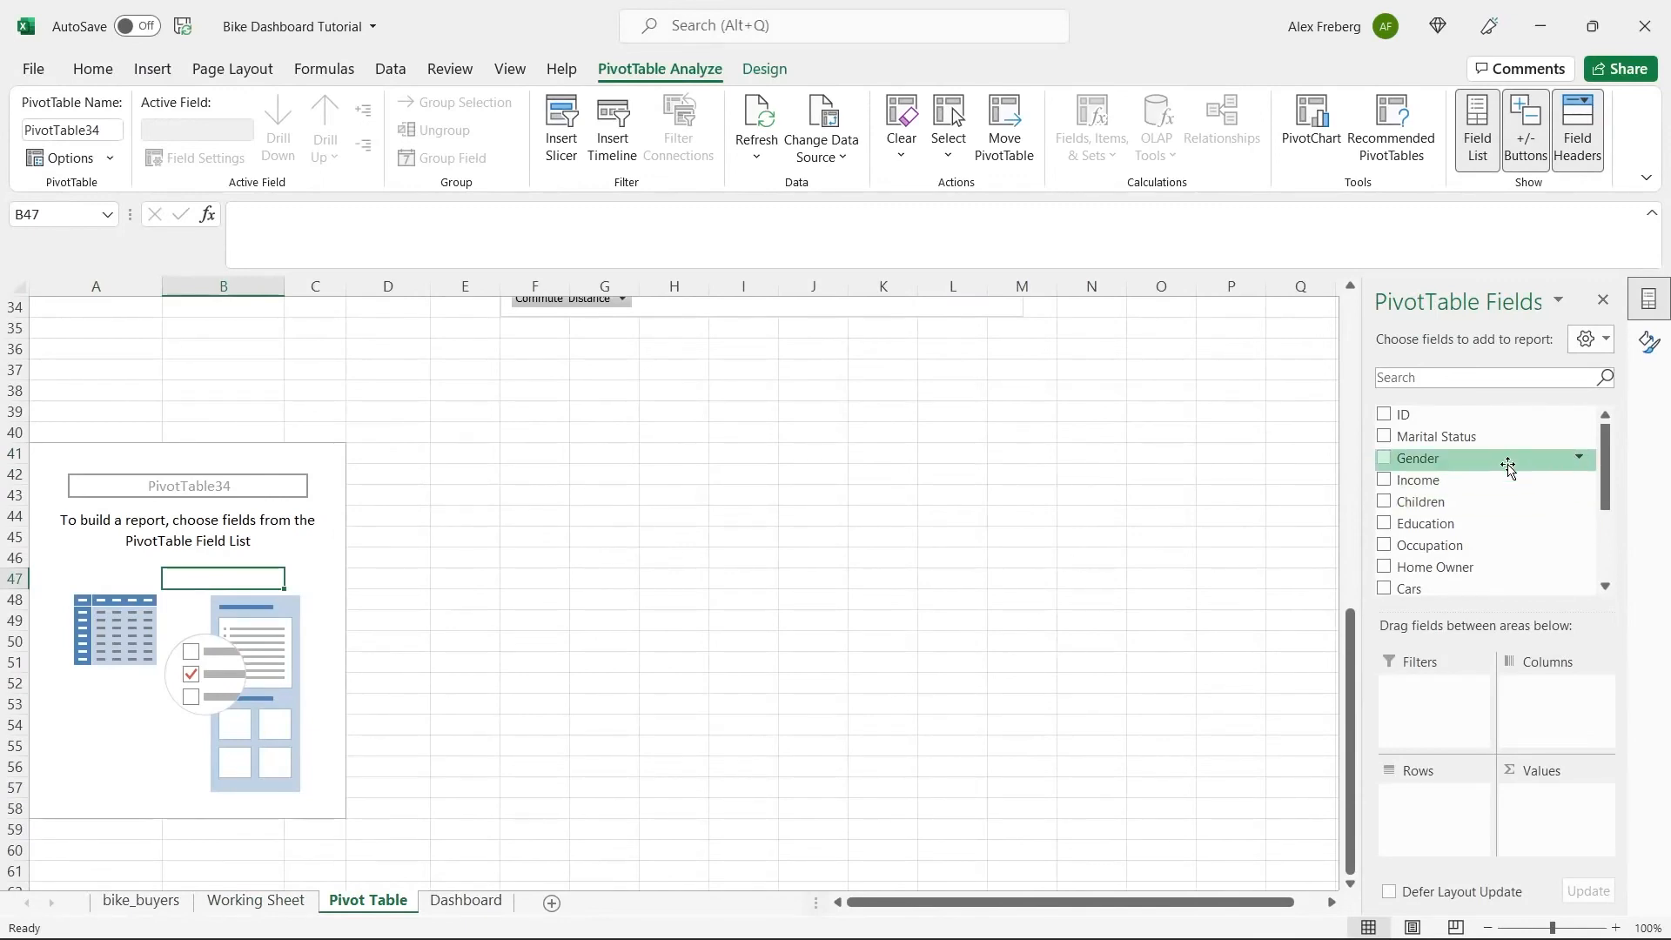
pyautogui.moveTo(1604, 447); pyautogui.dragTo(1620, 564)
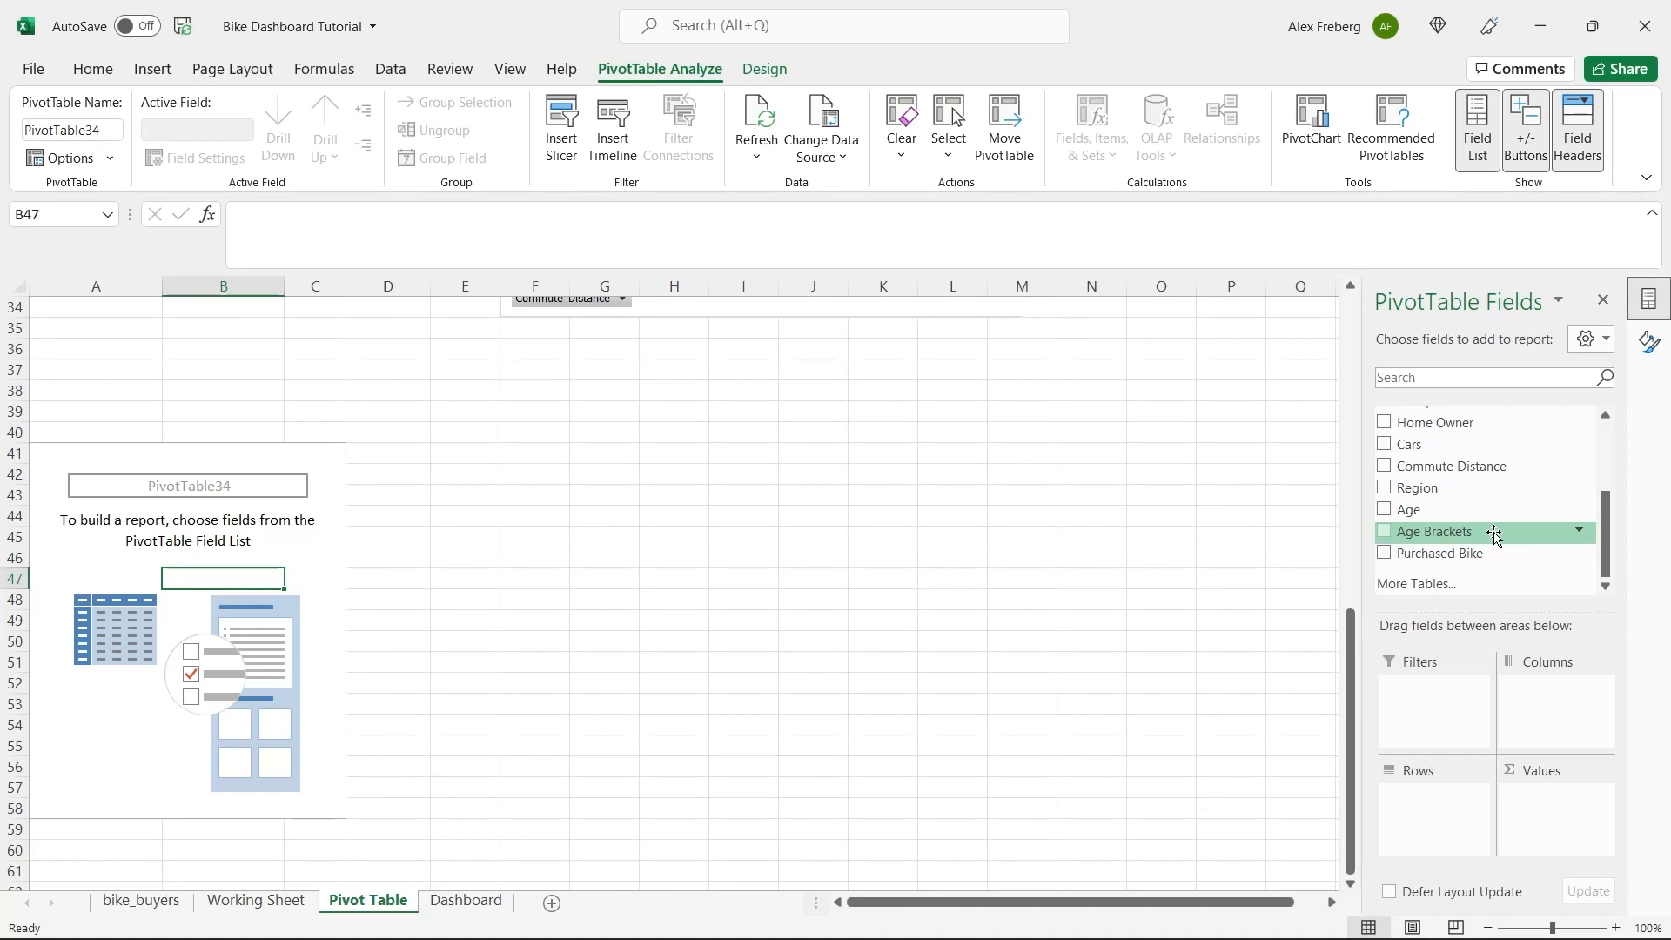
pyautogui.moveTo(1494, 534); pyautogui.dragTo(1446, 803)
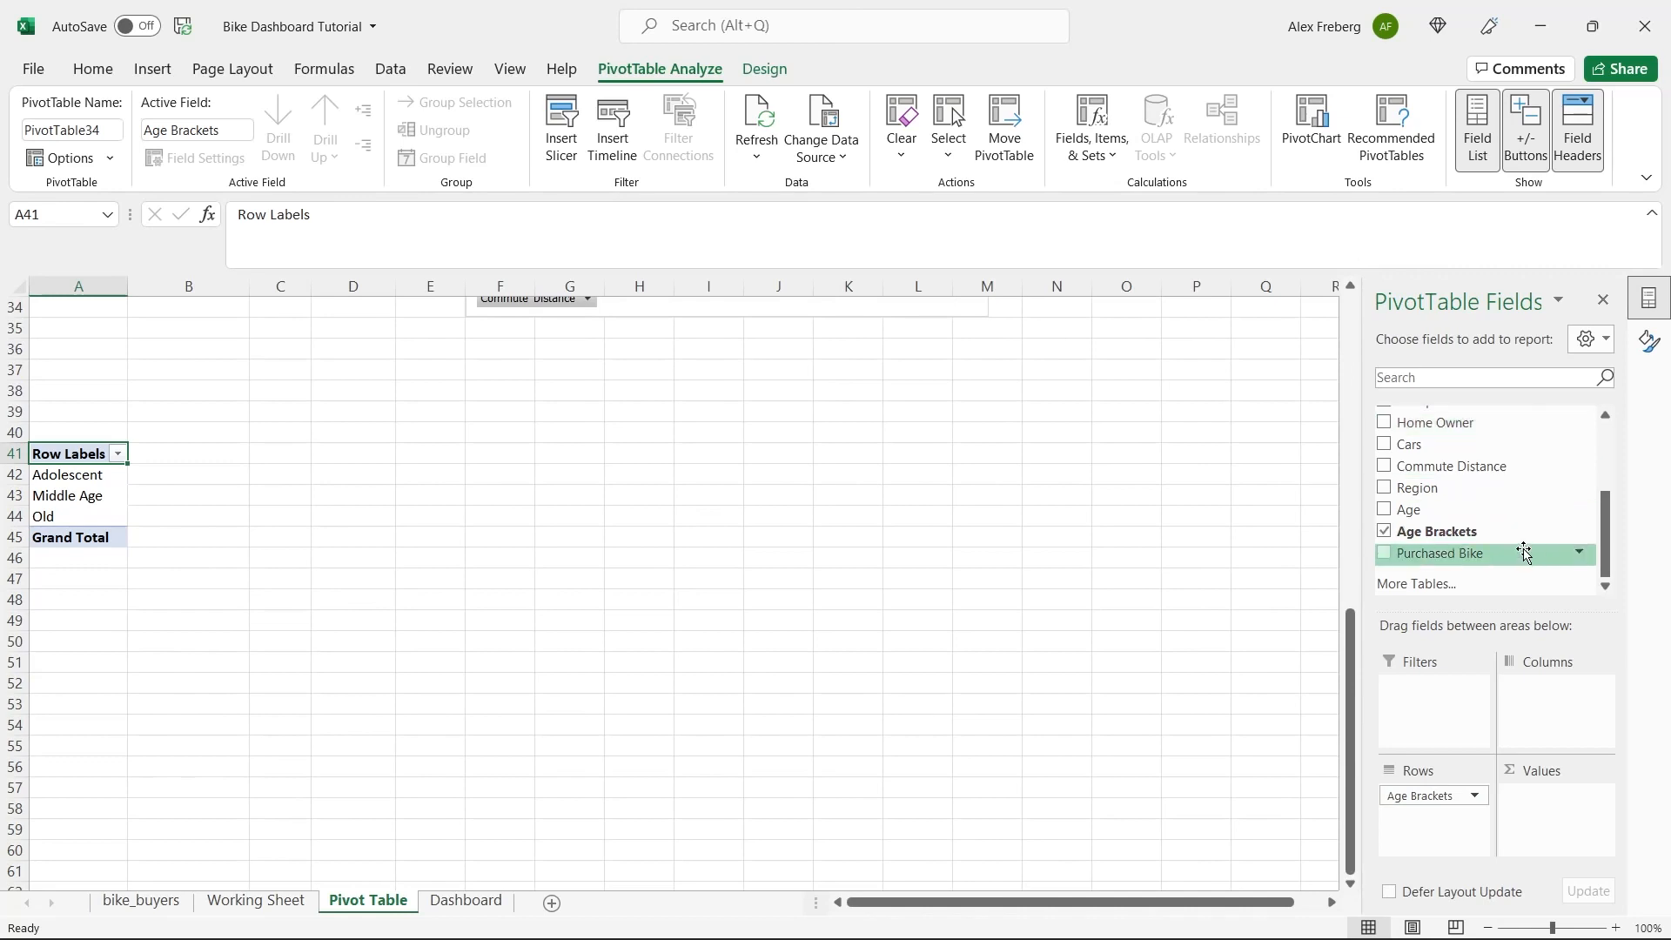
# Add the Purchased Bike field to the values and columns of the age bracket pivot table at A41.
pyautogui.moveTo(1523, 552); pyautogui.dragTo(1549, 809)
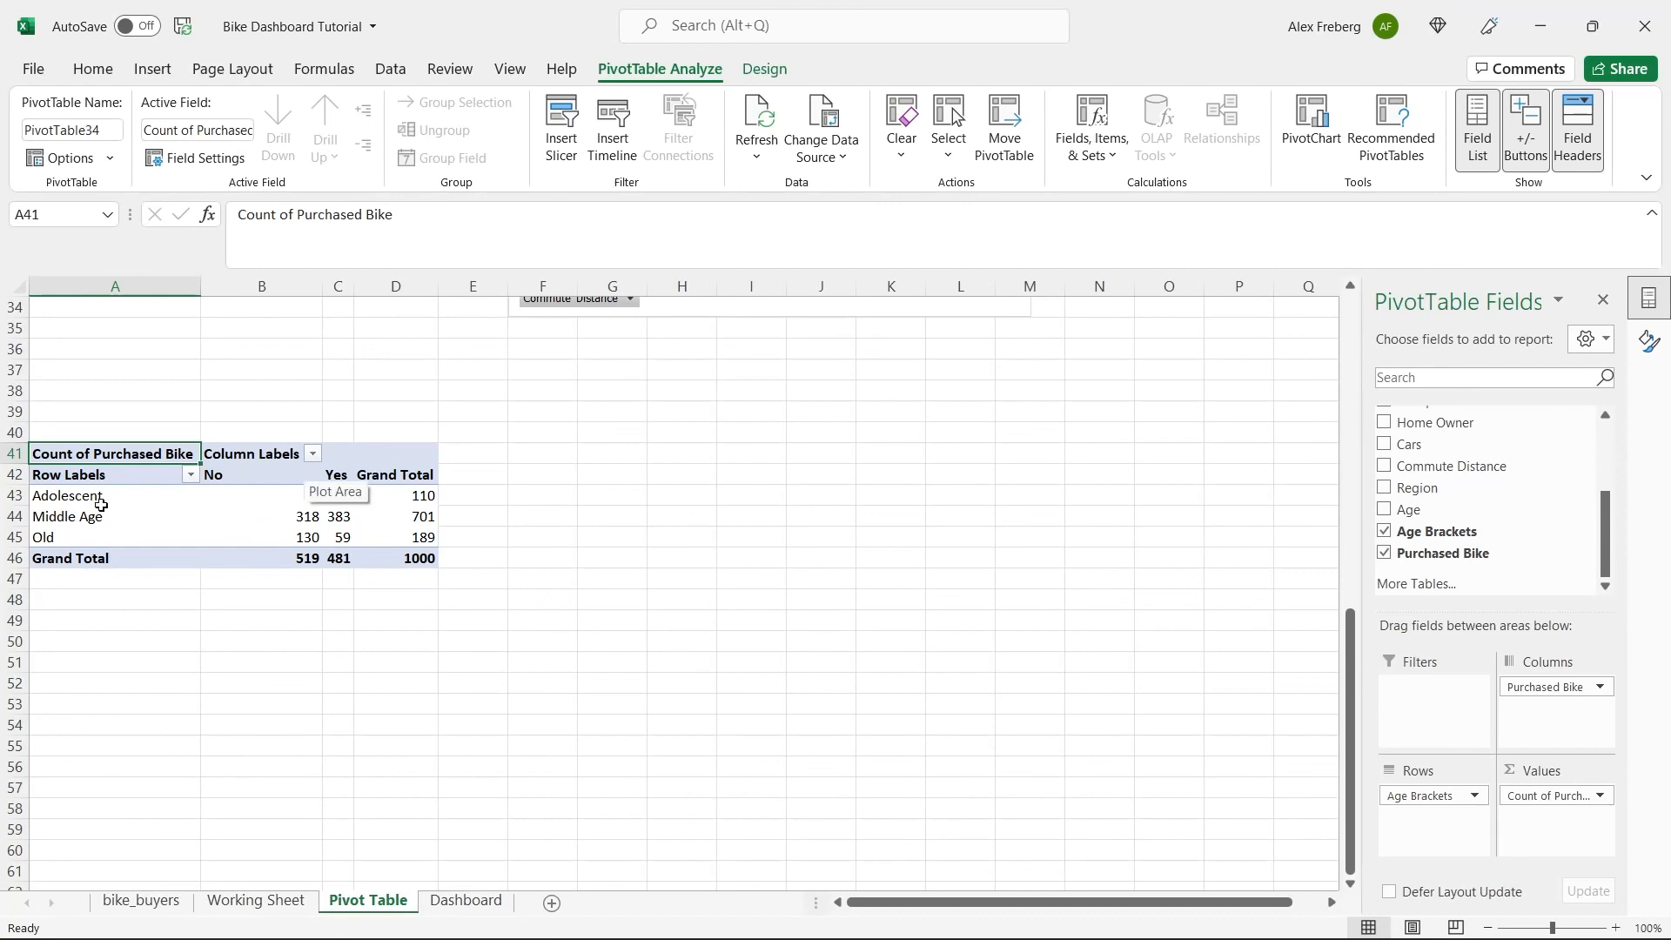
# Insert a Line with Markers chart from the age bracket pivot table and place it beside the table.
pyautogui.click(268, 525)
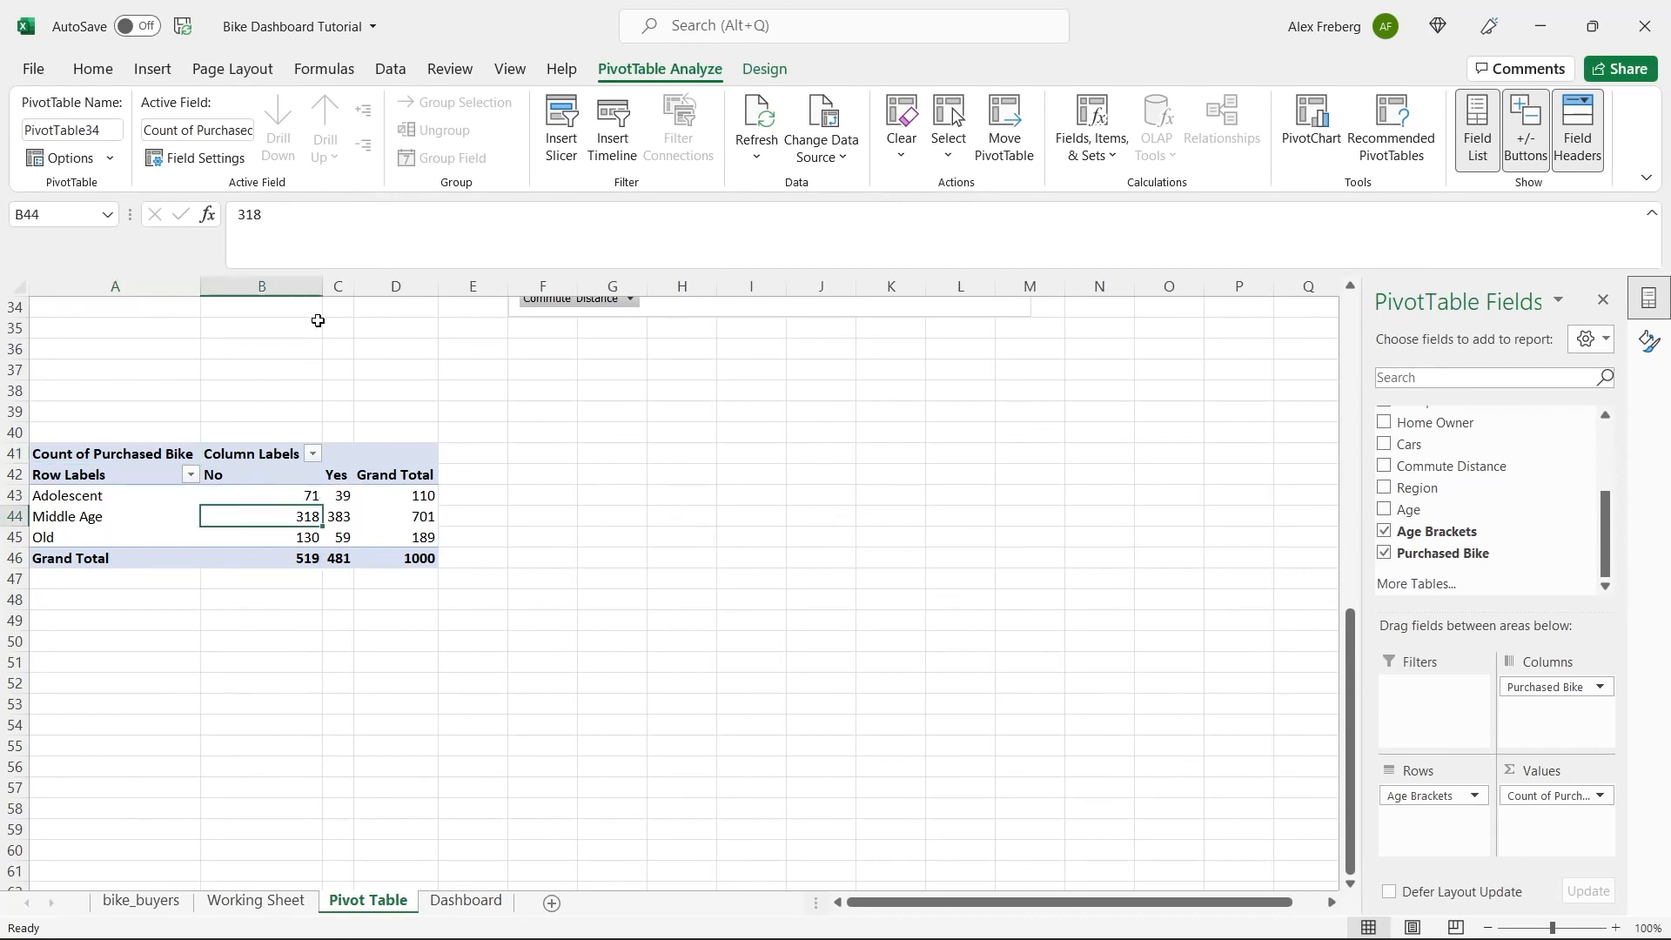
pyautogui.click(152, 68)
pyautogui.click(551, 123)
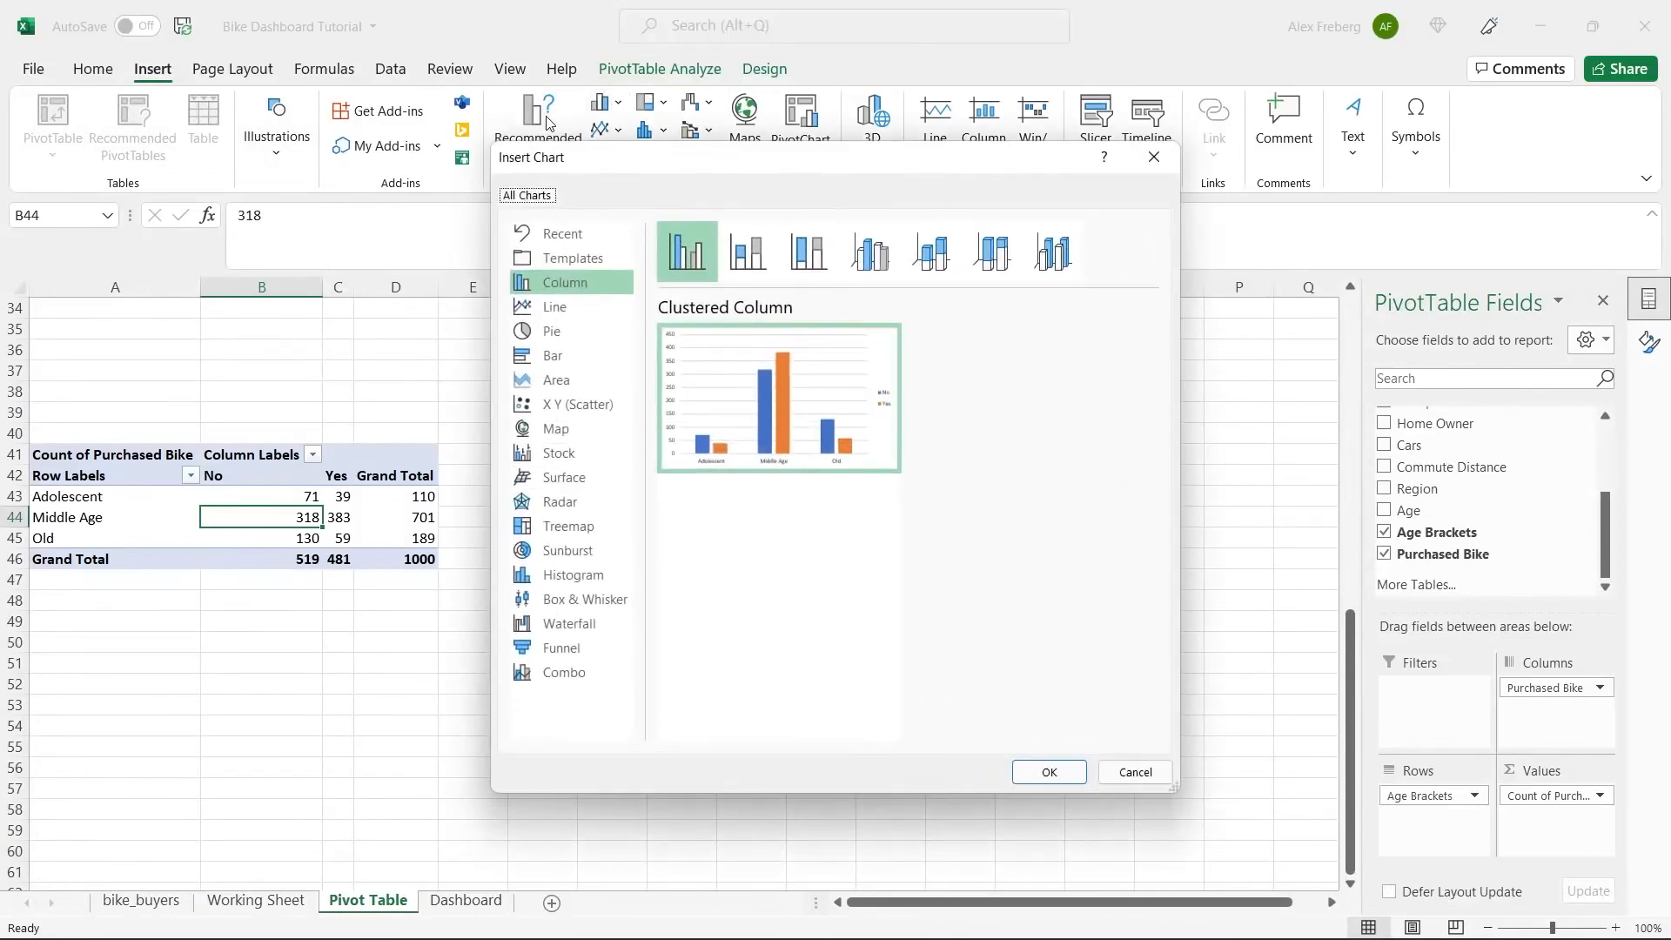
pyautogui.click(578, 306)
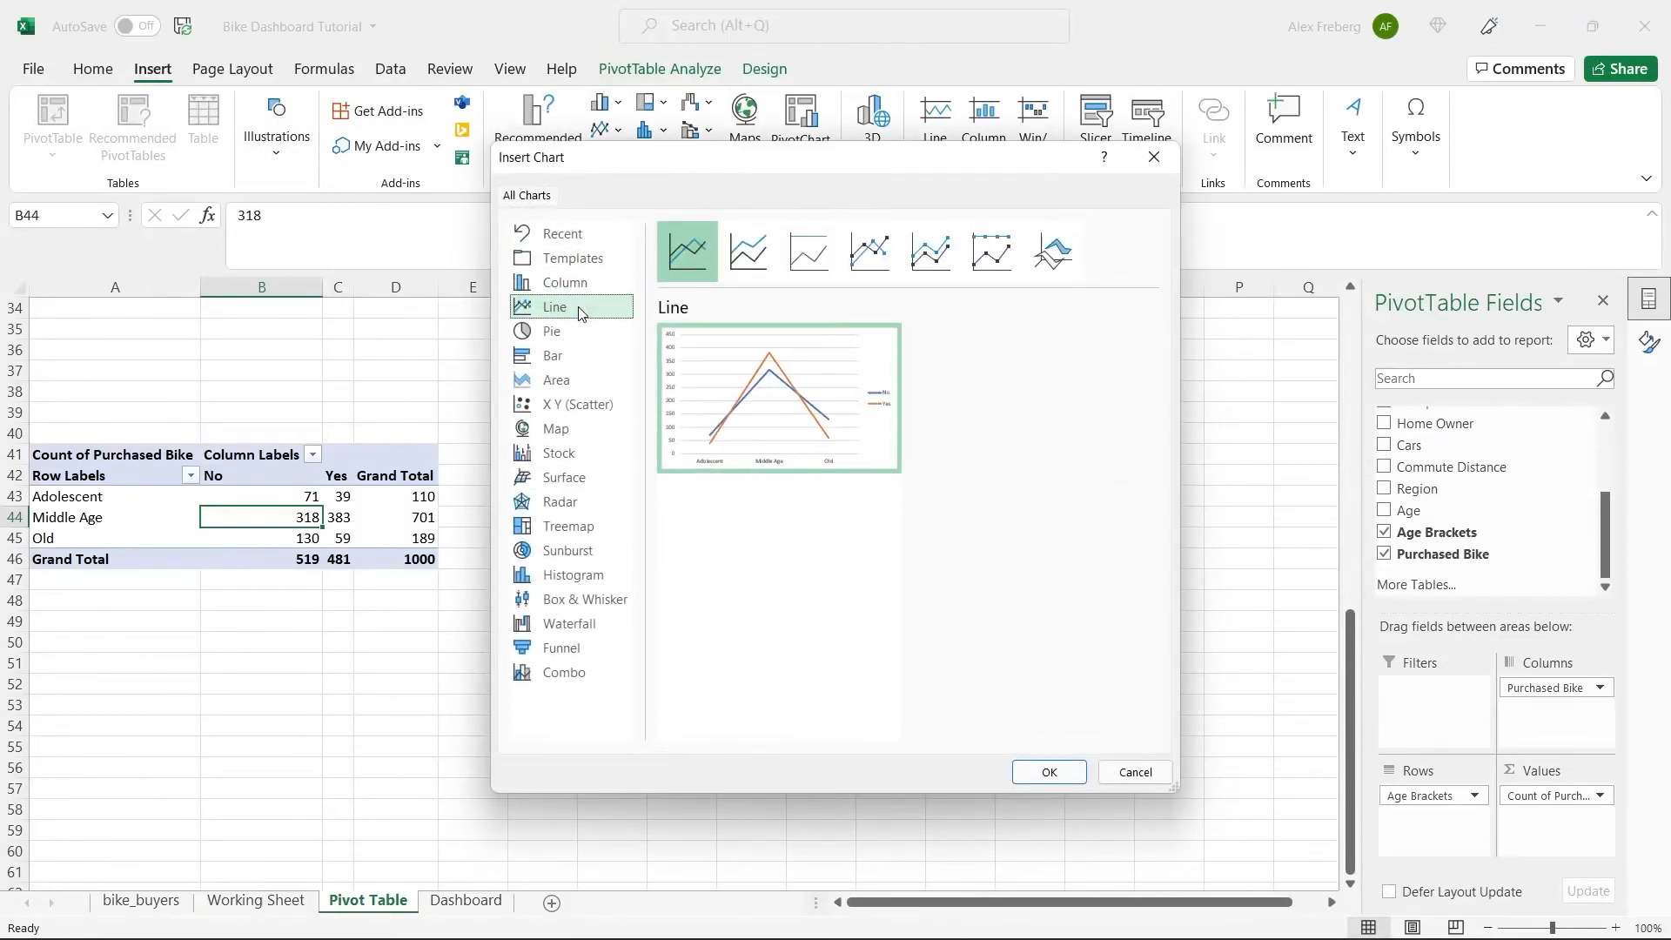
pyautogui.moveTo(698, 364)
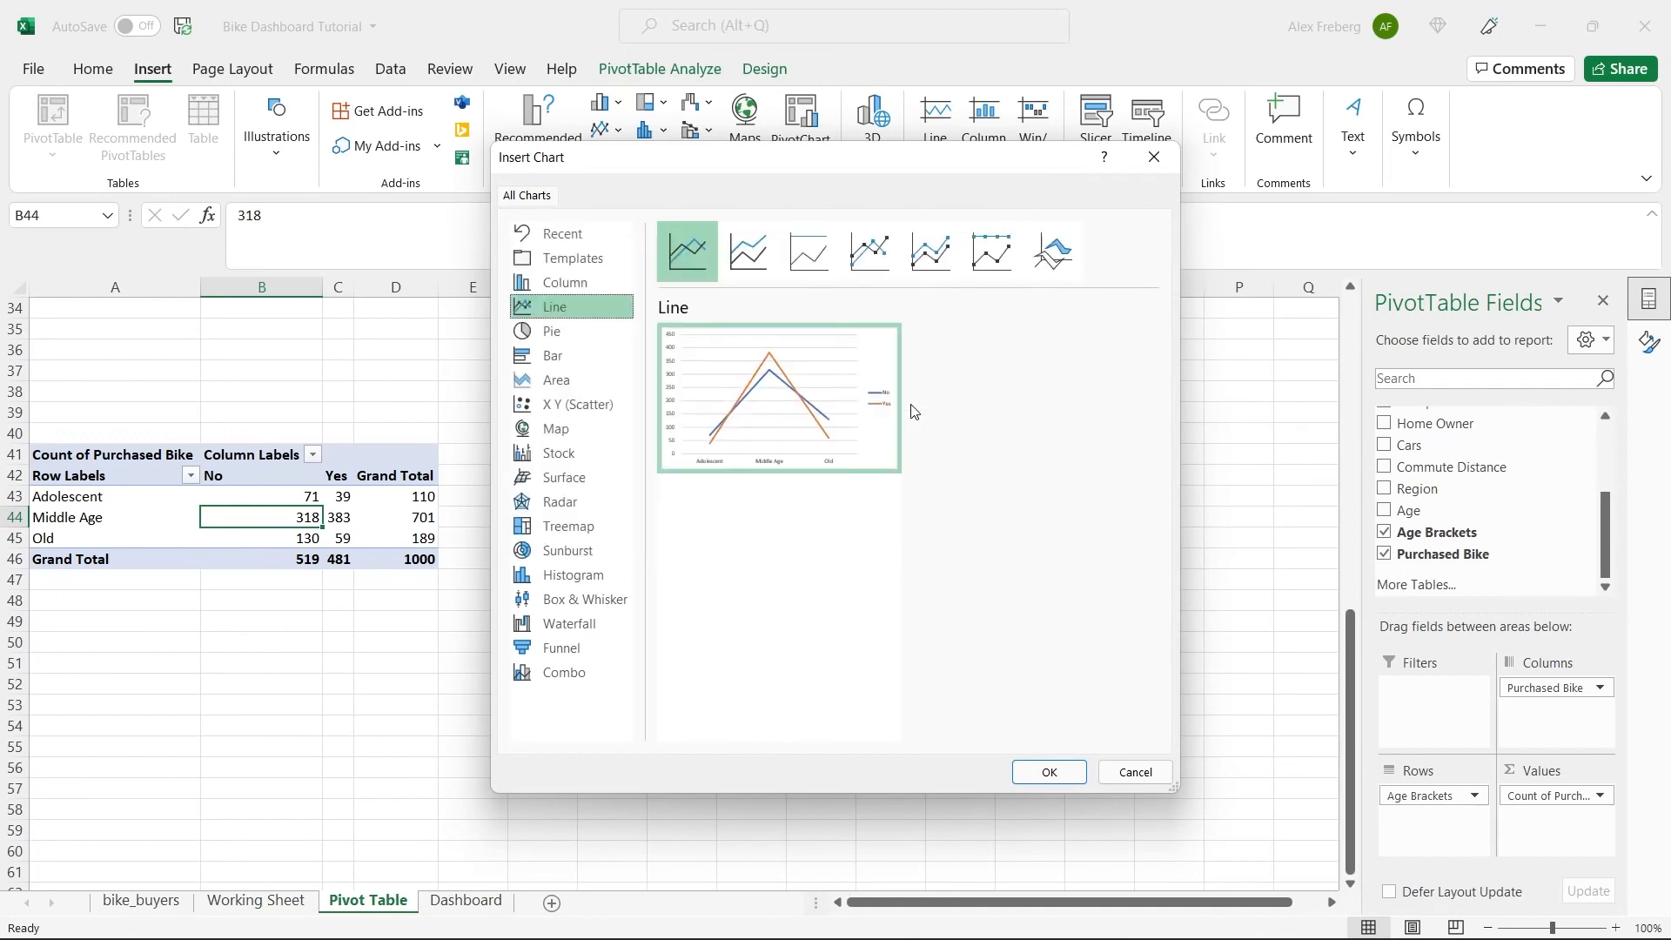
pyautogui.click(932, 252)
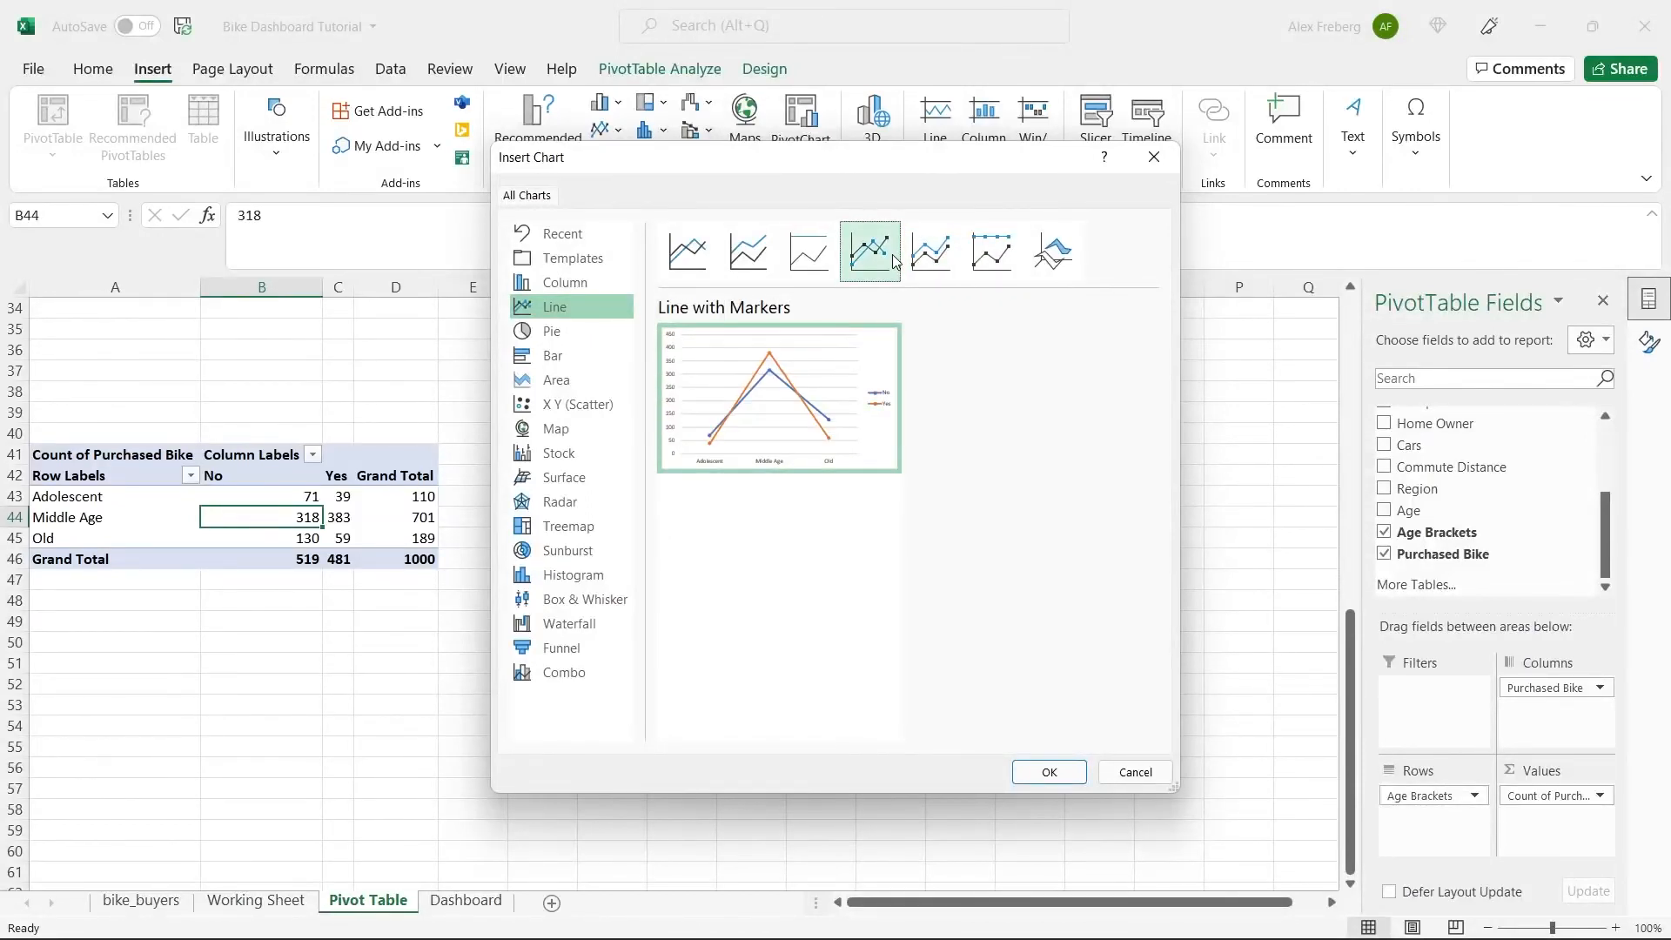
pyautogui.click(686, 251)
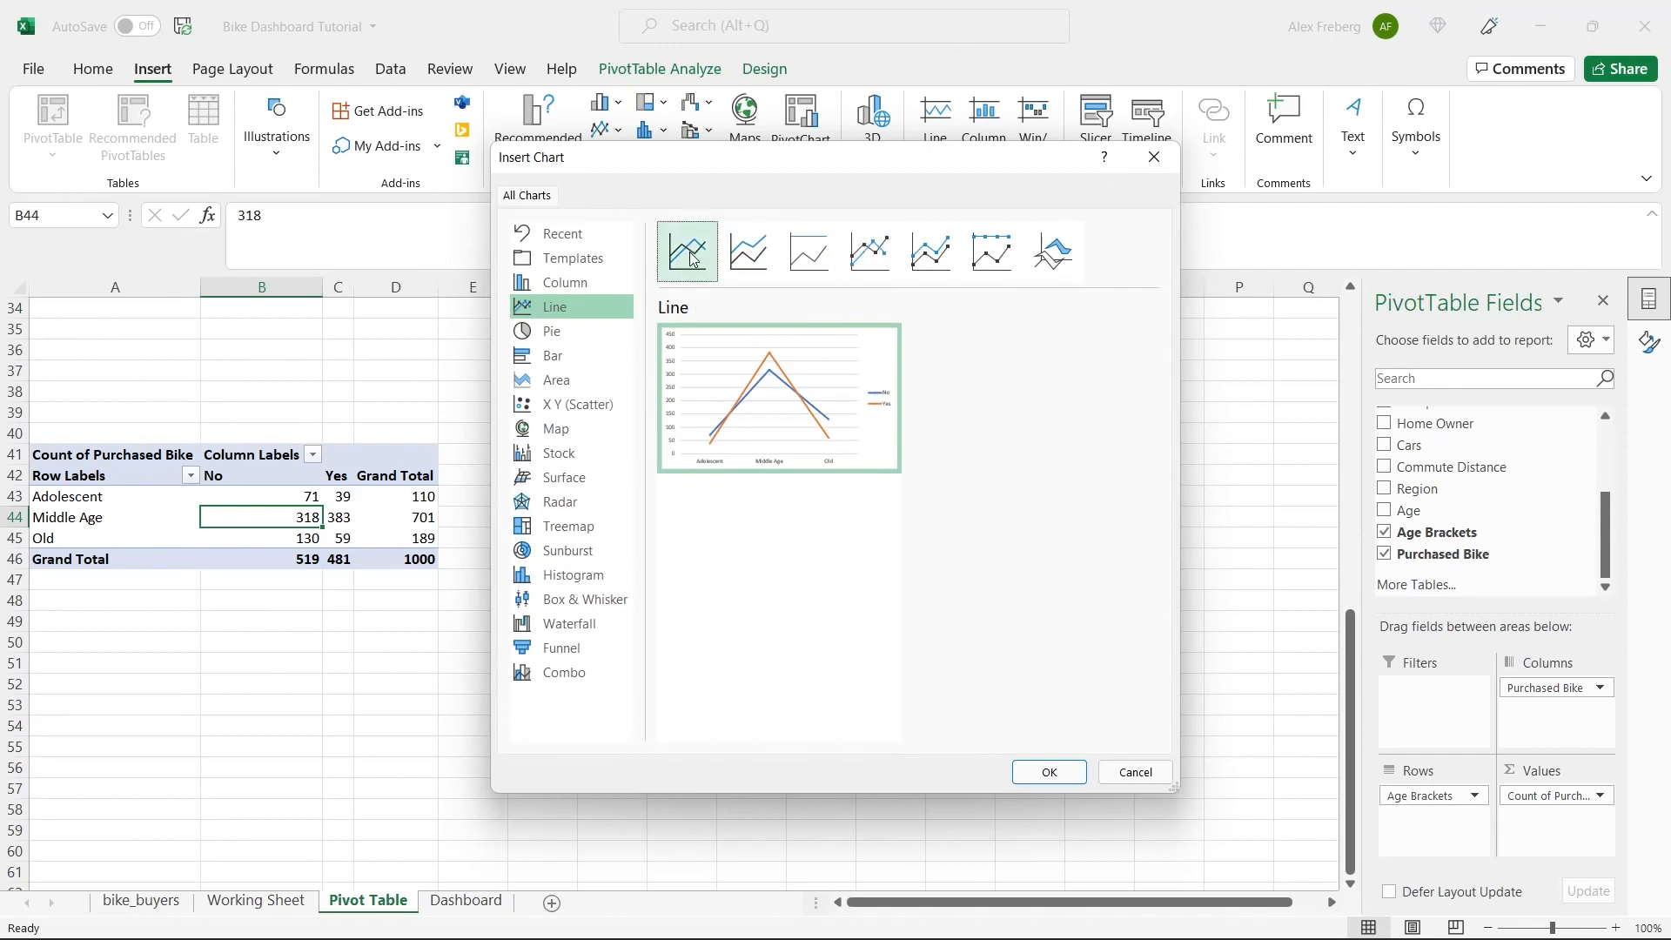
pyautogui.click(869, 252)
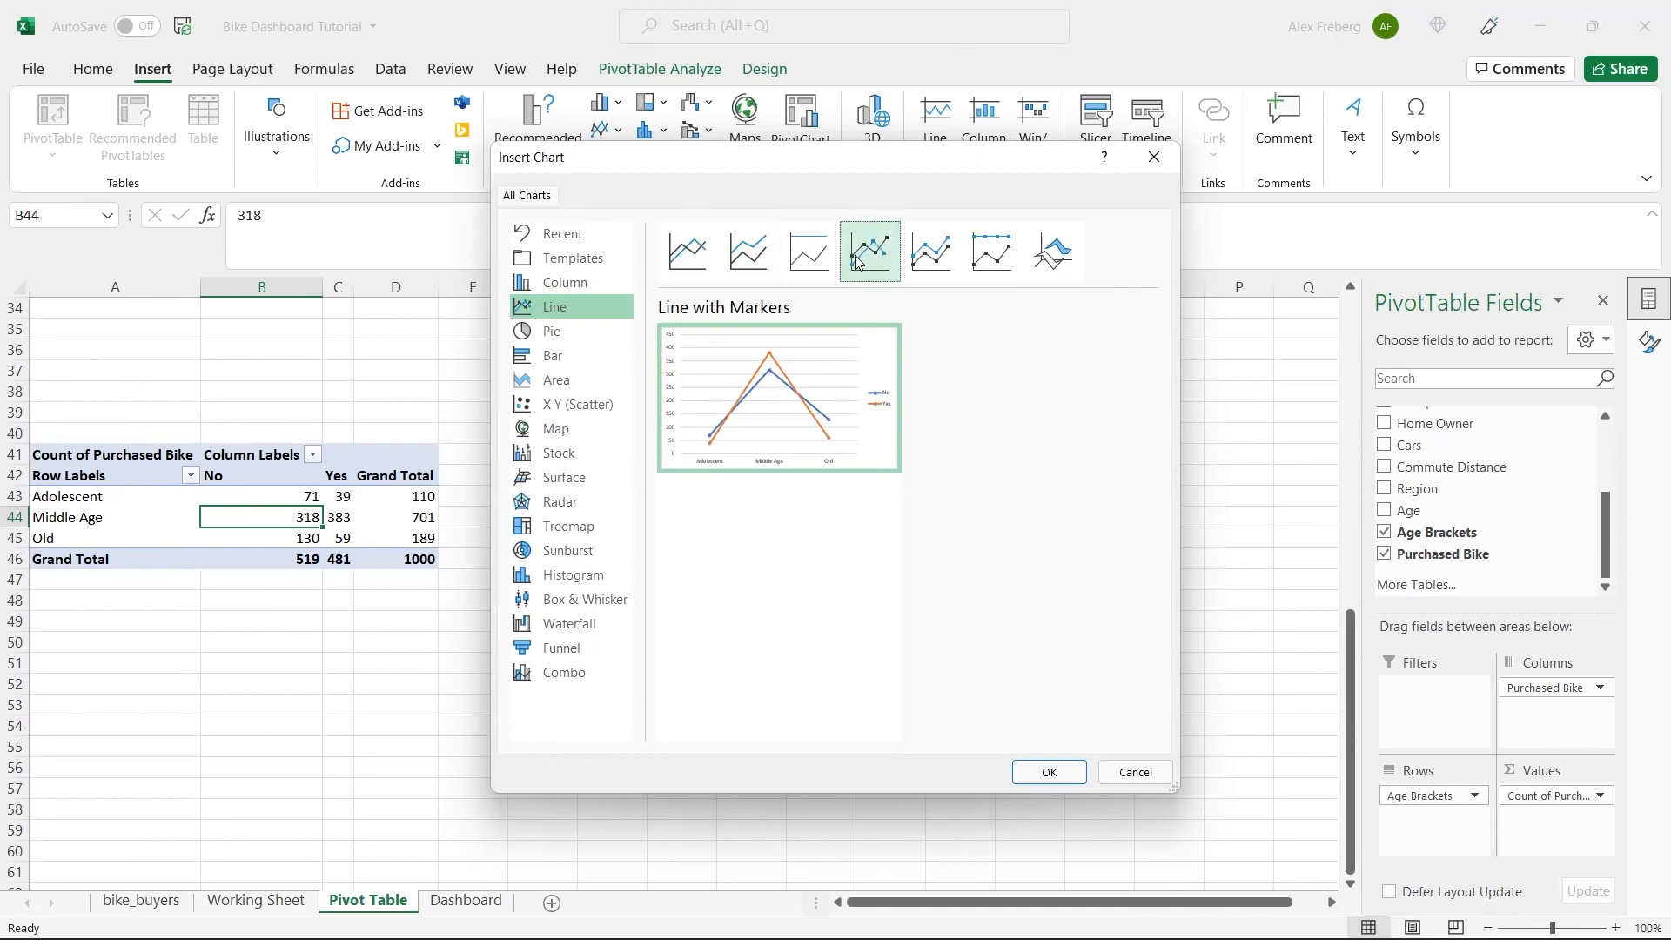
pyautogui.click(1055, 775)
pyautogui.moveTo(772, 446); pyautogui.dragTo(833, 459)
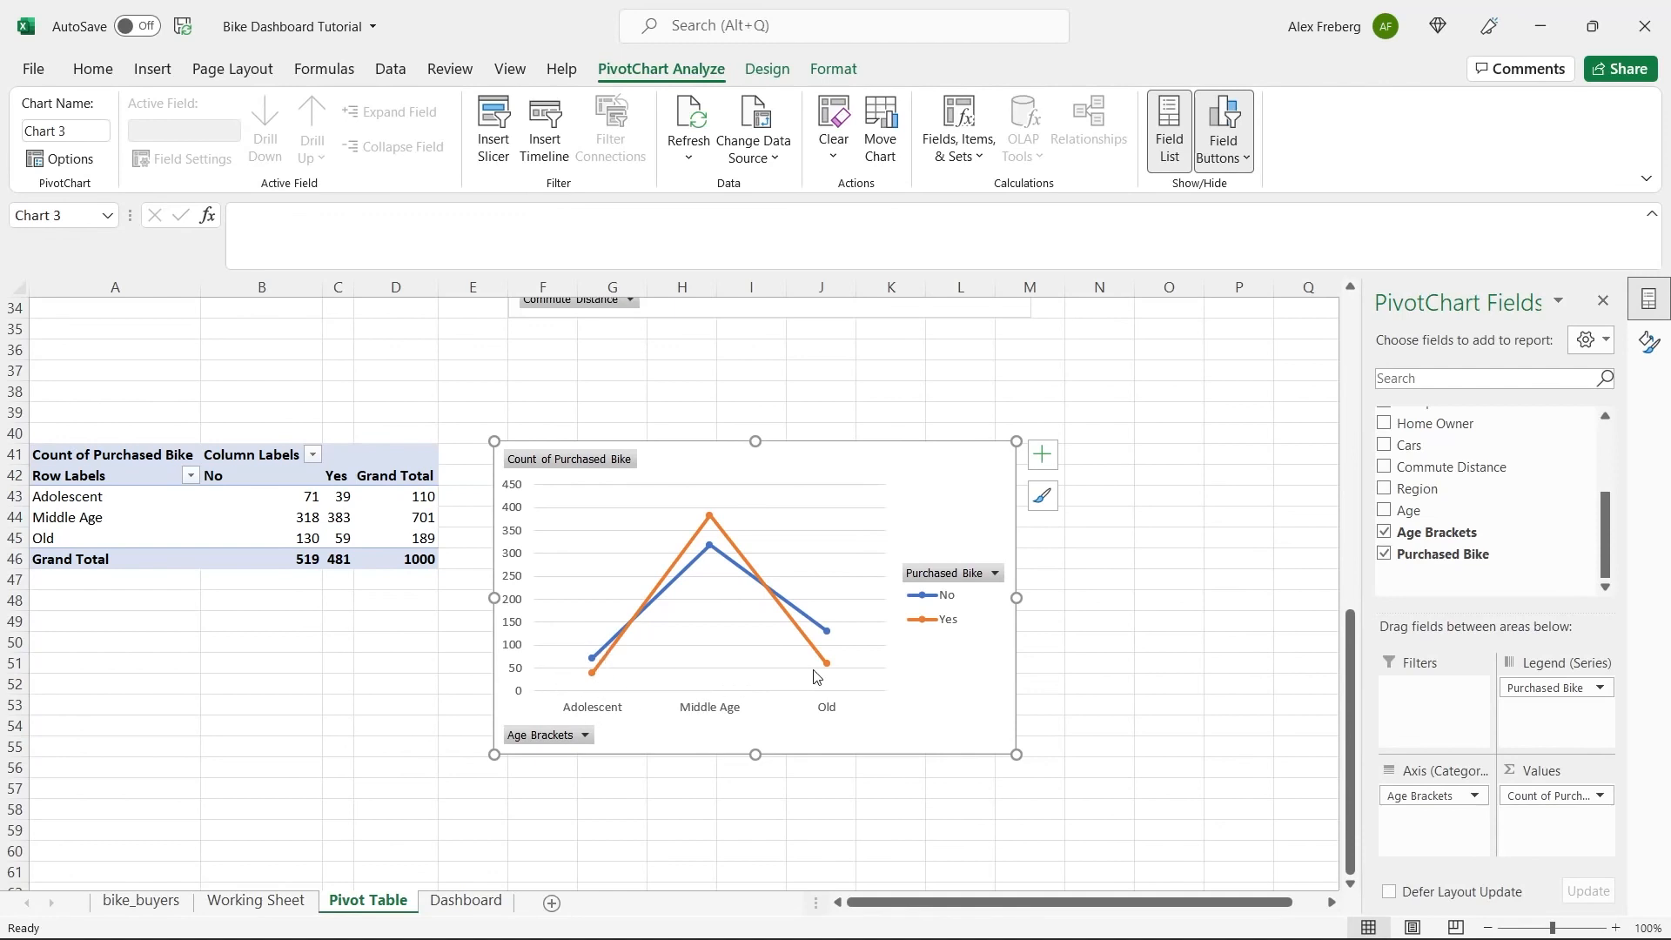
# Add a primary horizontal axis title reading "Age Bracket" to the age bracket line chart.
pyautogui.moveTo(824, 676)
pyautogui.click(1052, 467)
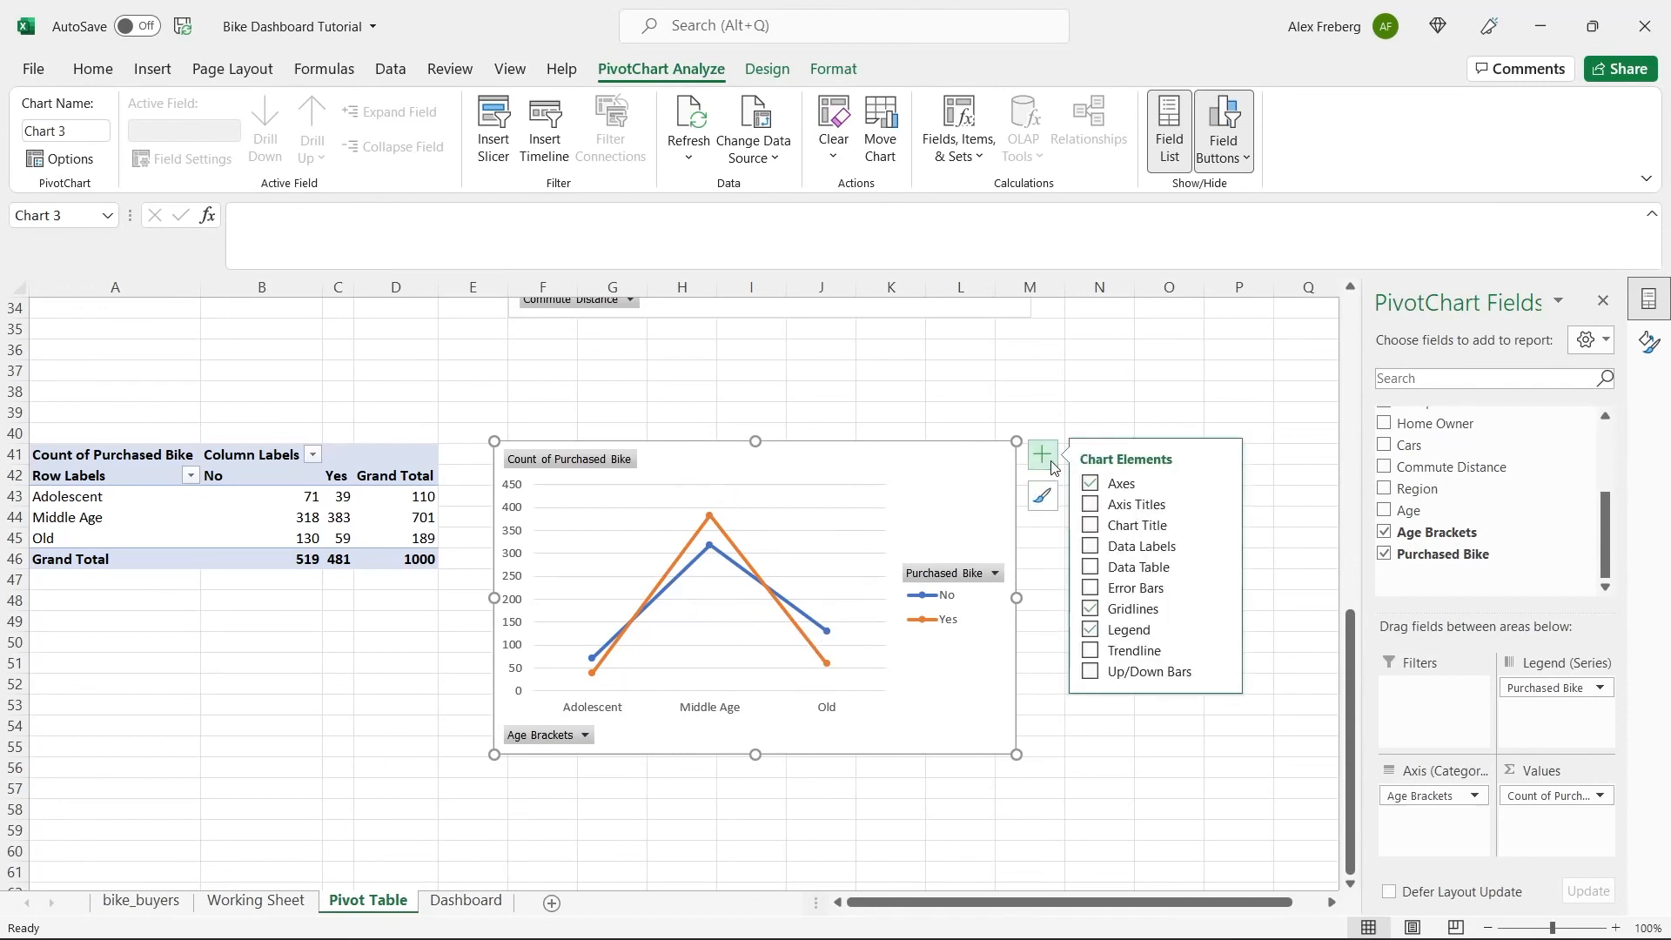
pyautogui.click(1093, 505)
pyautogui.click(1221, 503)
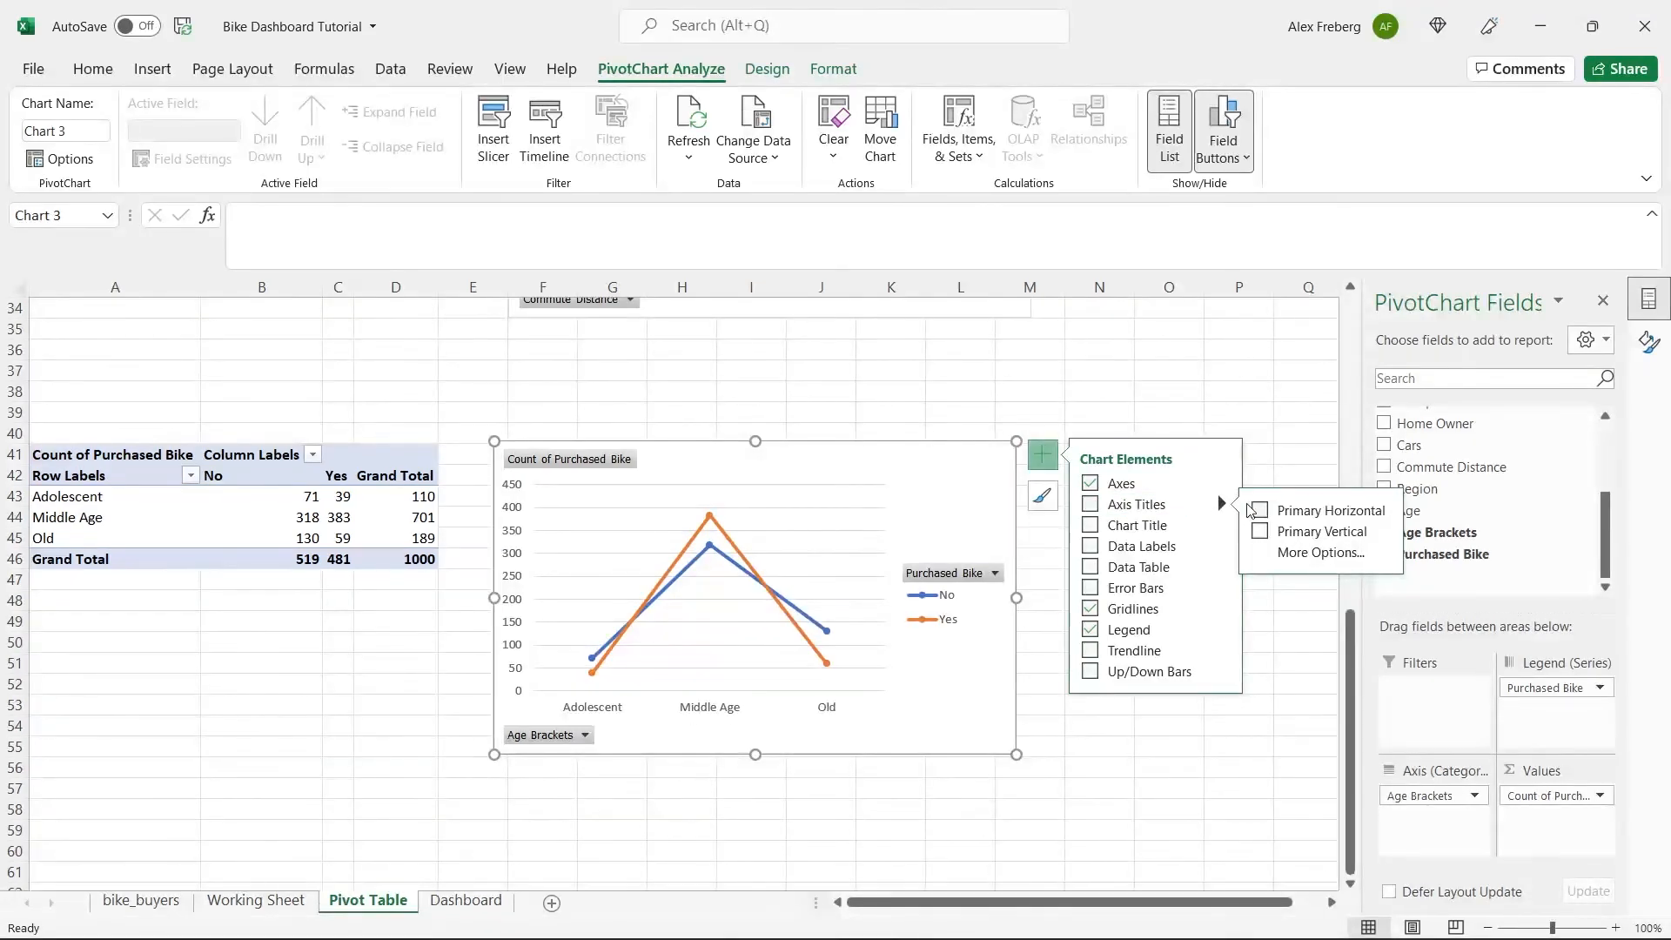
pyautogui.click(1261, 532)
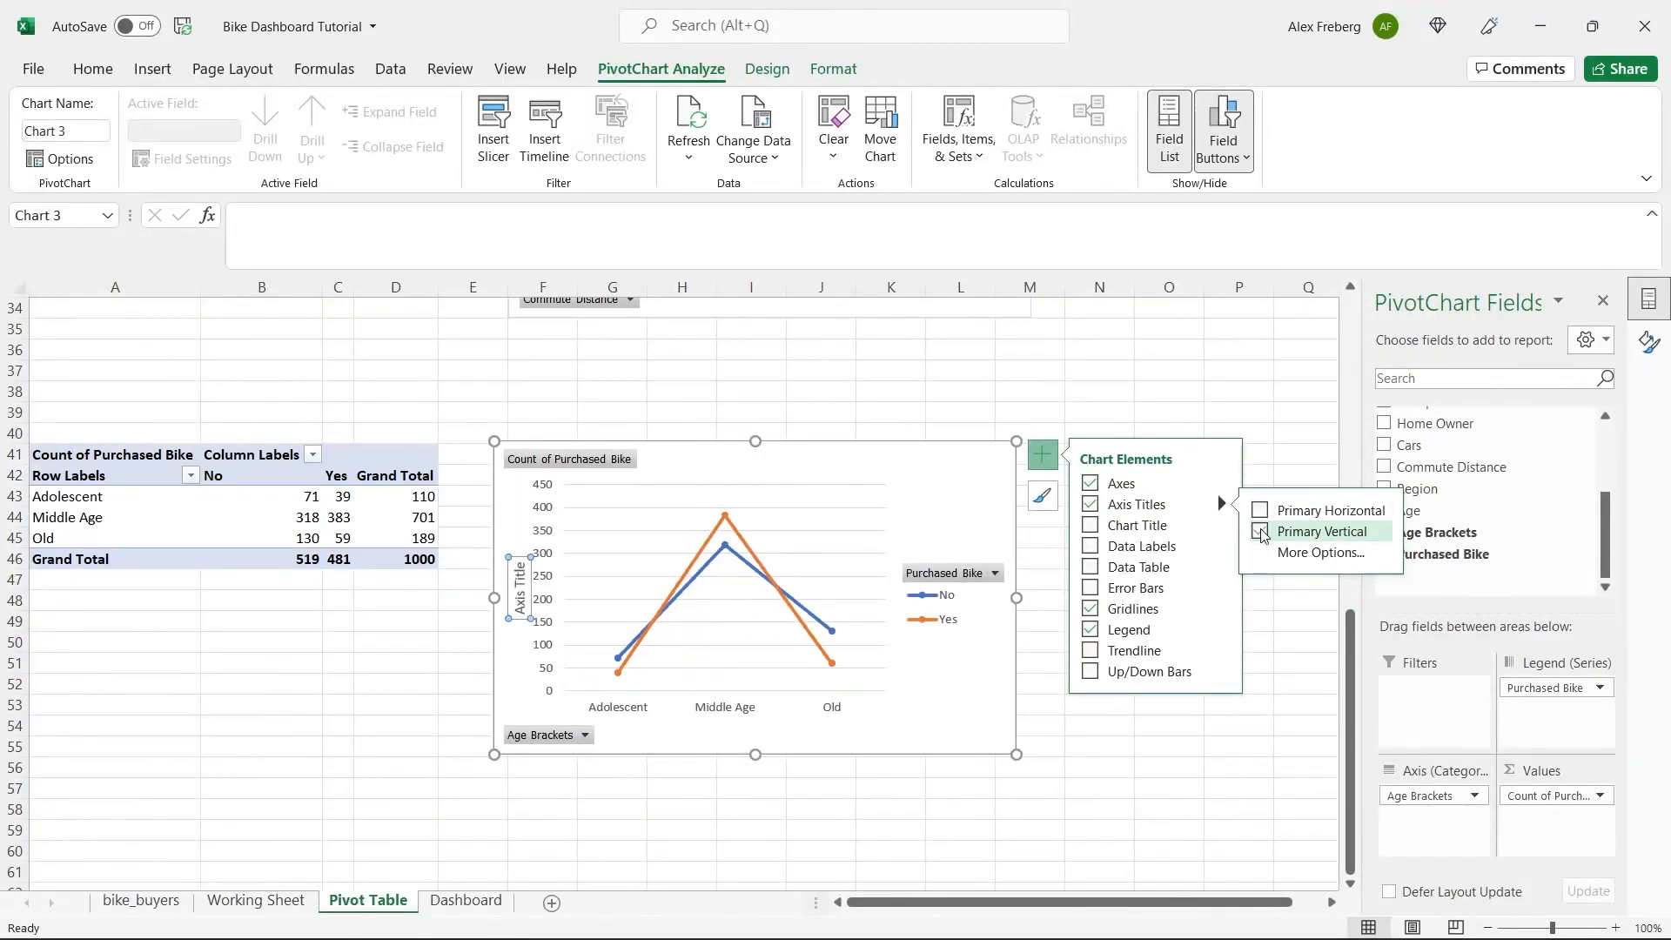
pyautogui.click(1261, 532)
pyautogui.click(1261, 510)
pyautogui.doubleClick(721, 699)
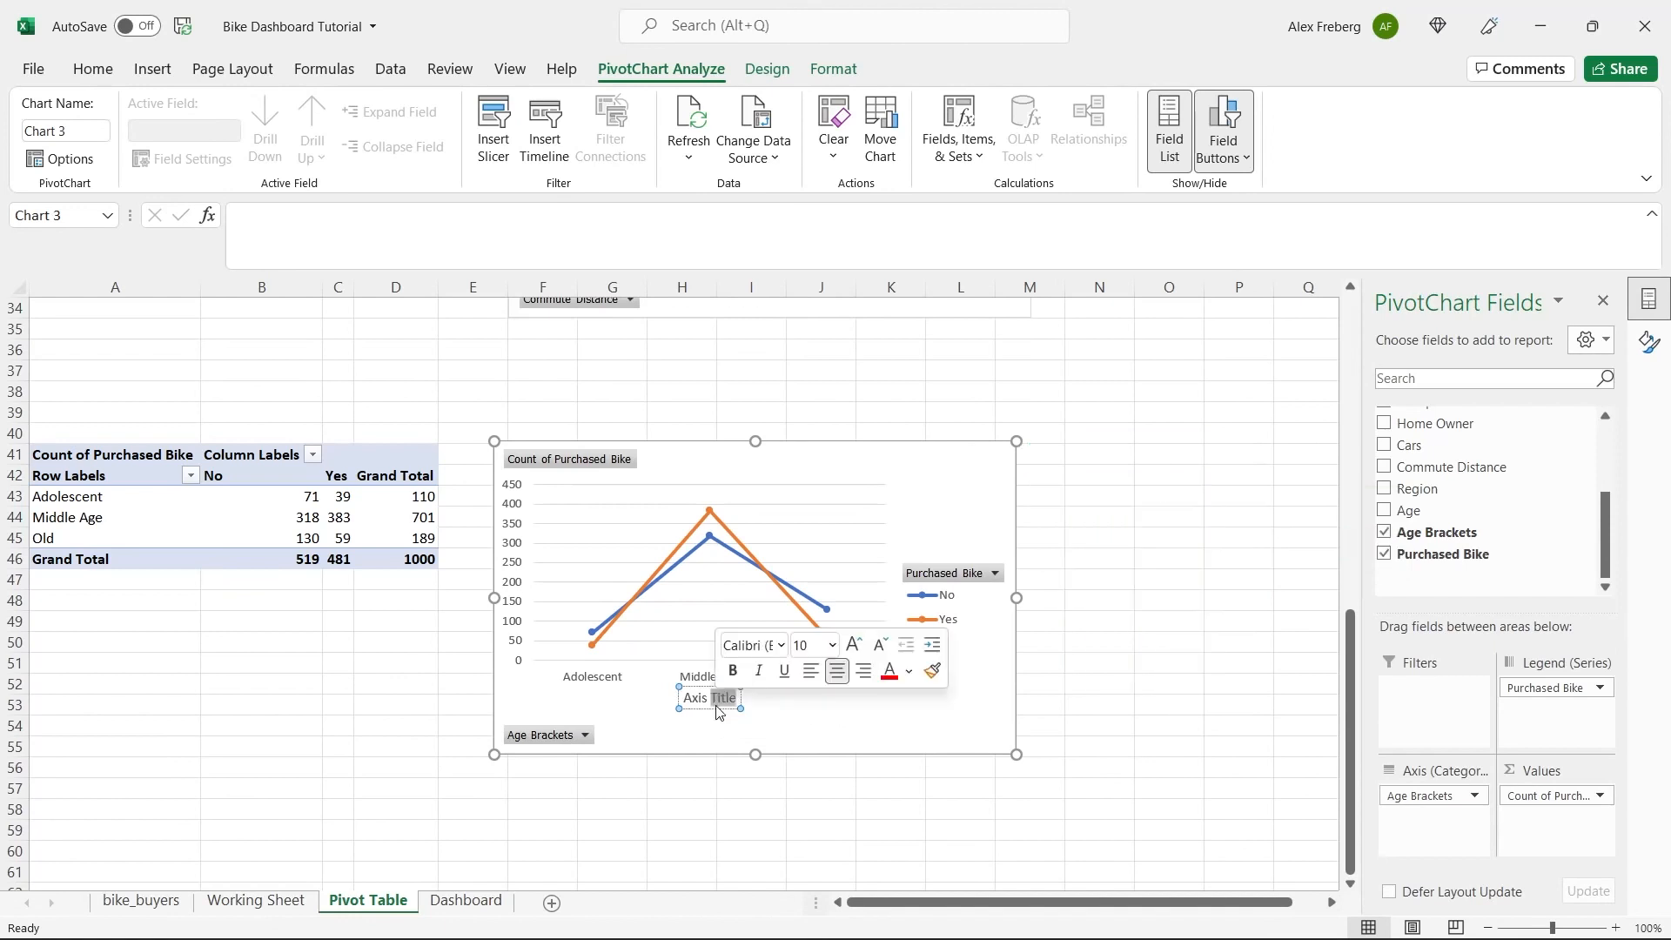
pyautogui.tripleClick(716, 703)
pyautogui.tripleClick(716, 703)
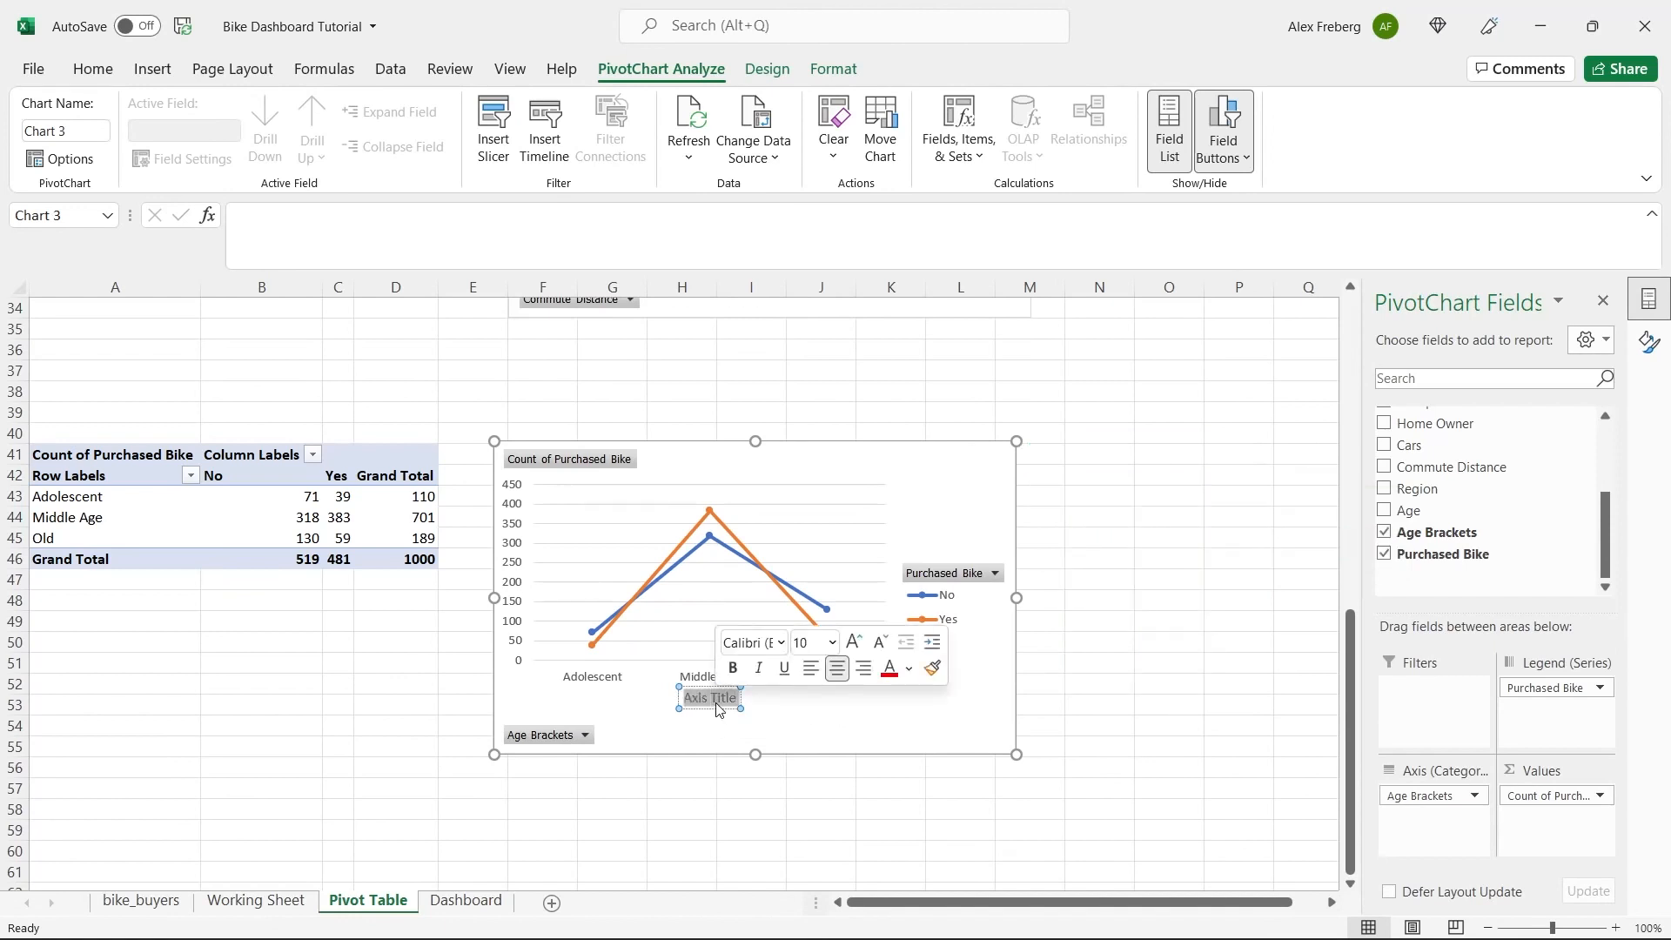
pyautogui.write('Age Bracke')
pyautogui.write('r')
pyautogui.click(799, 725)
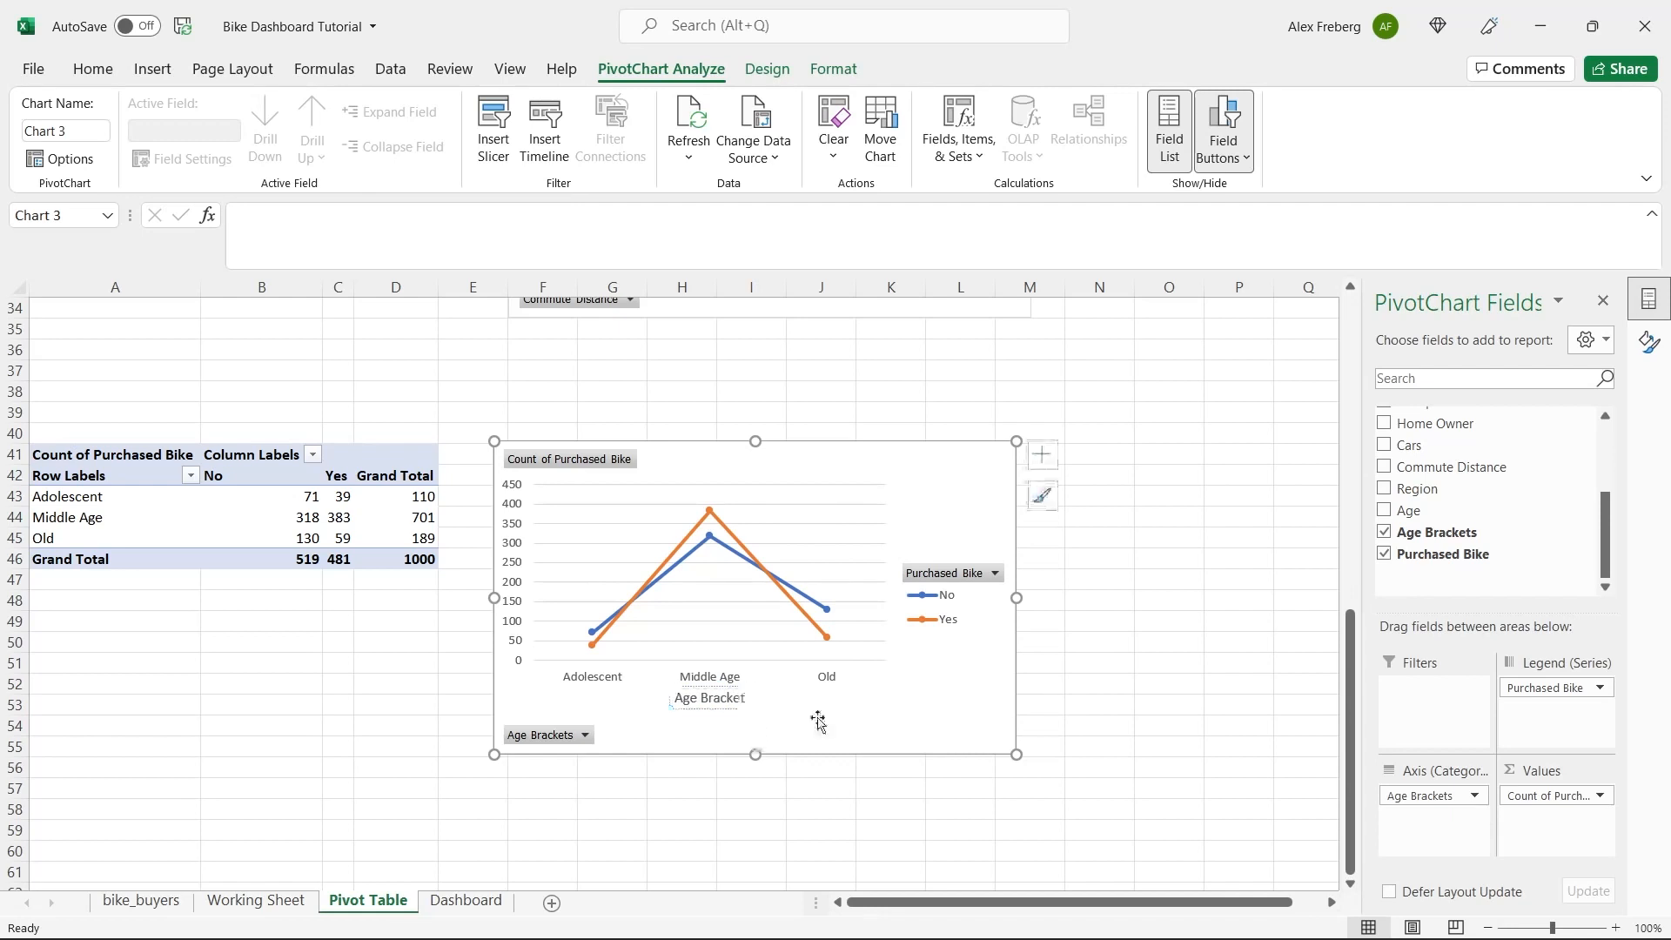
# Add a chart title reading "Customer Age Brackets" to the age bracket line chart.
pyautogui.click(1041, 453)
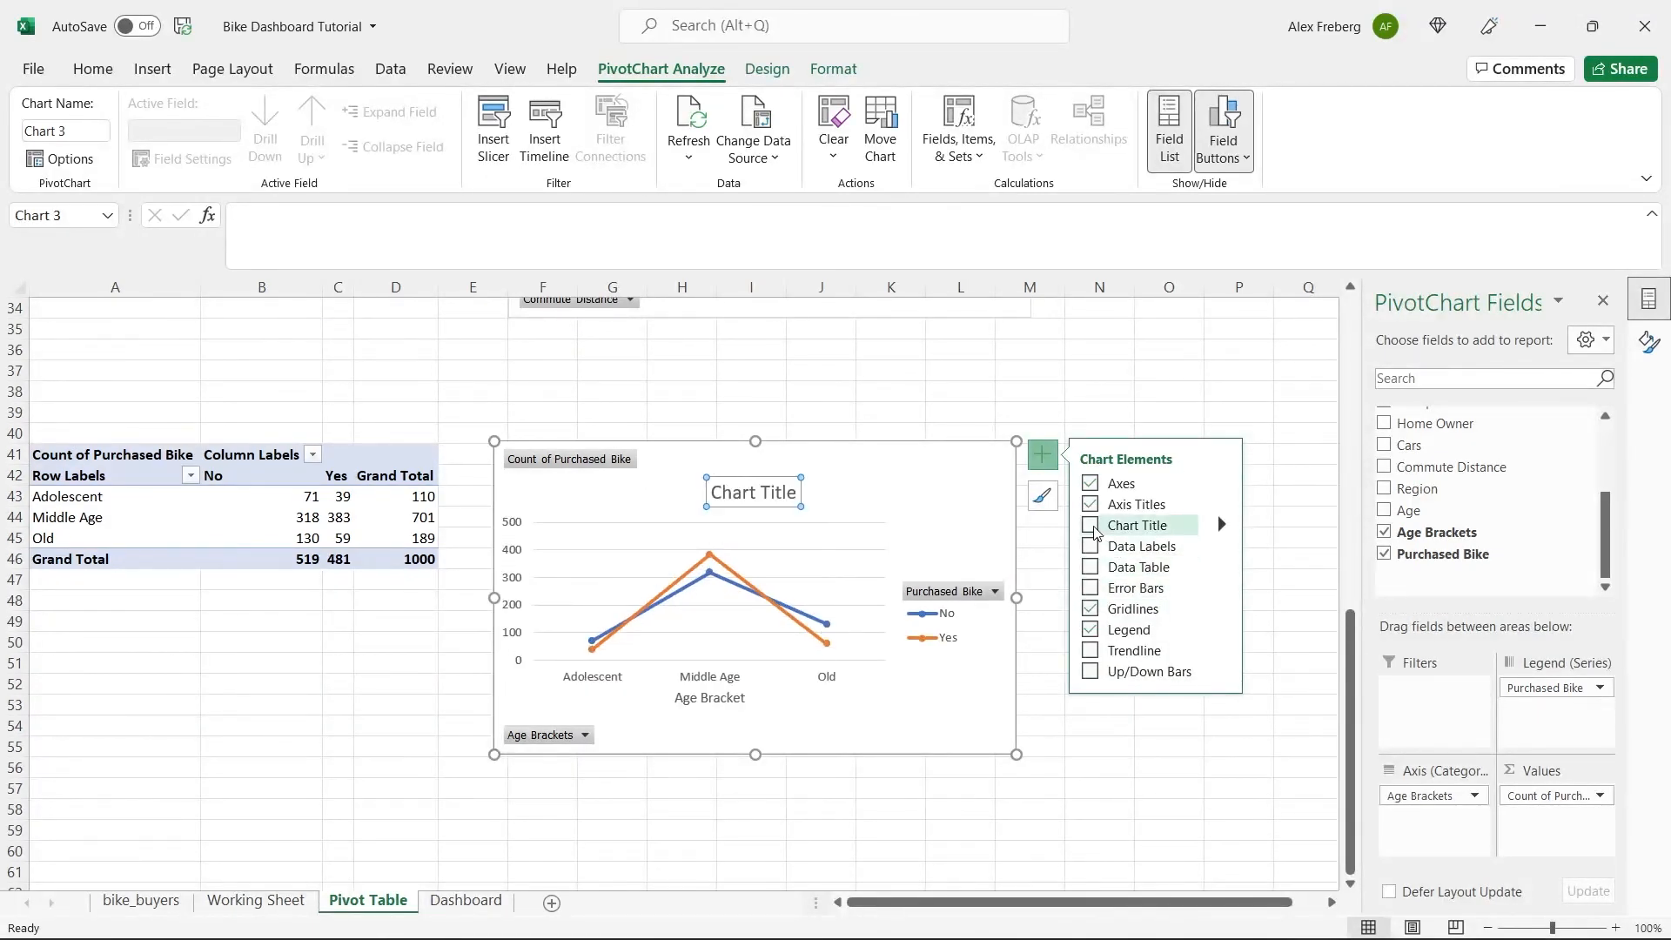
pyautogui.doubleClick(752, 503)
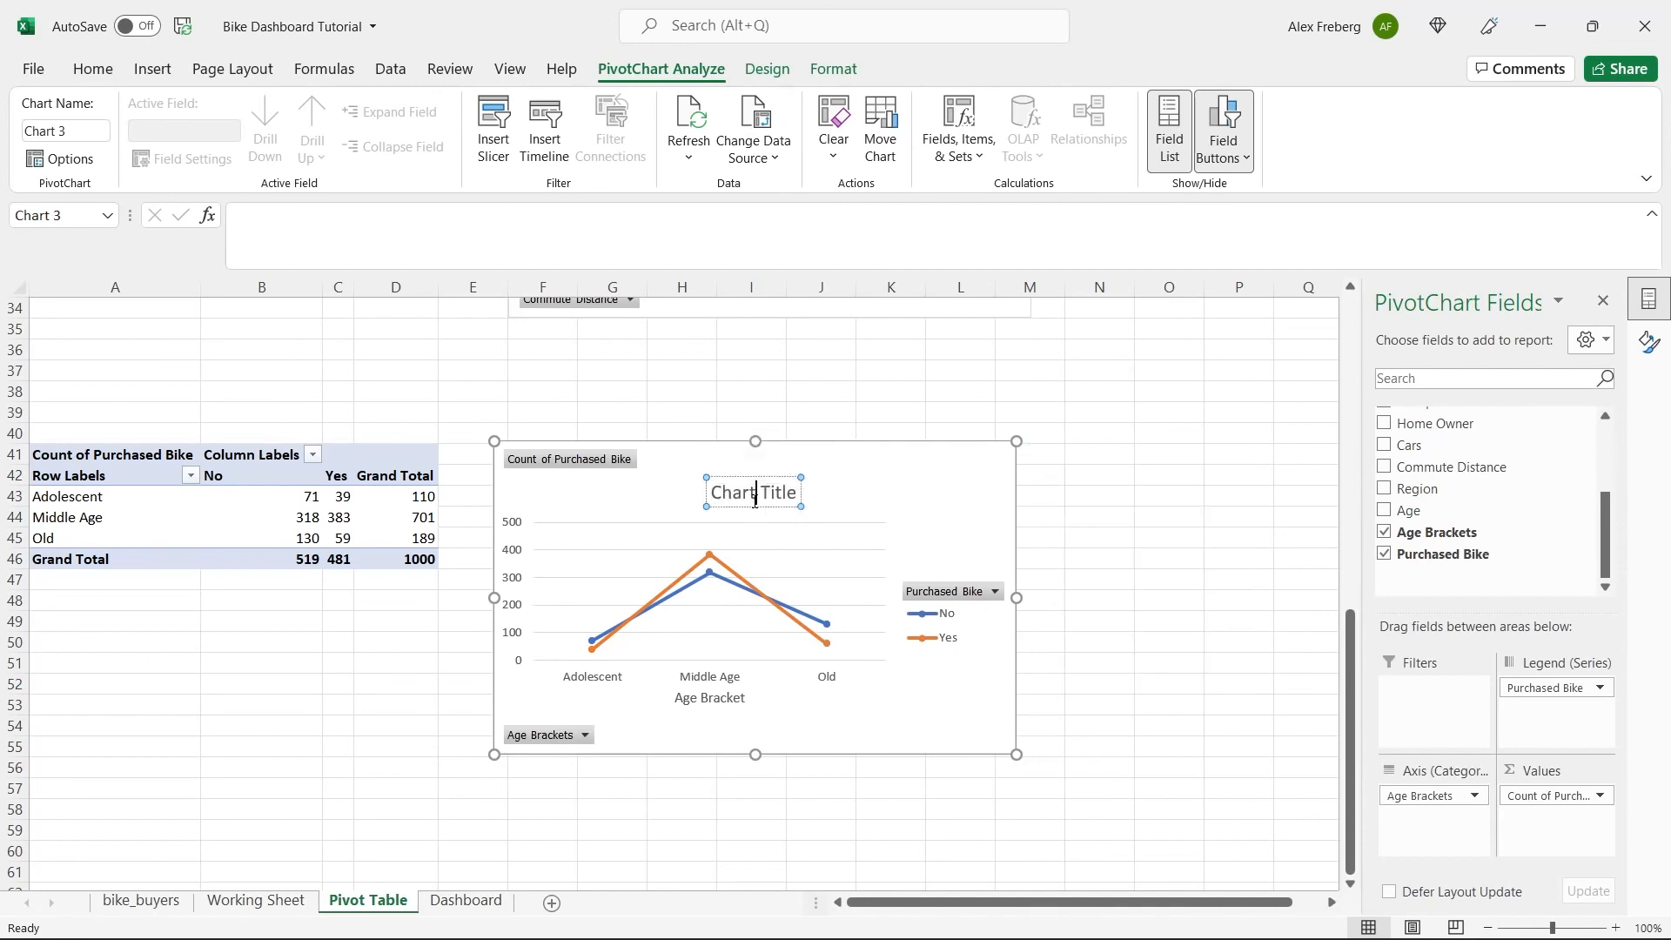
pyautogui.tripleClick(755, 507)
pyautogui.write('Cus')
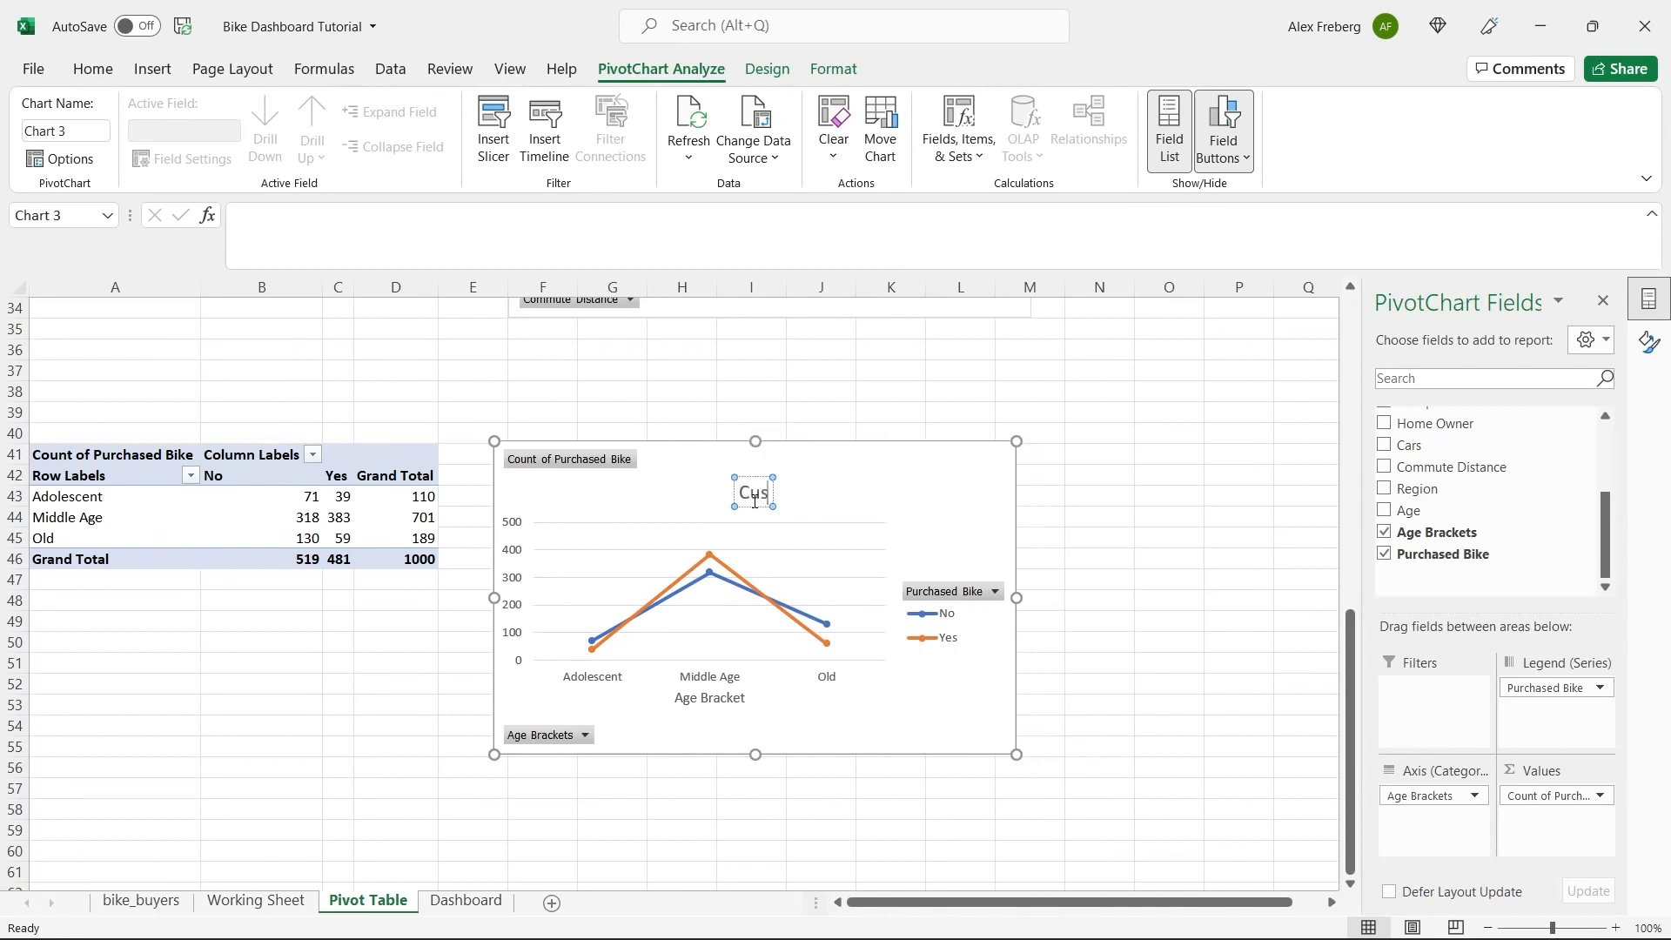
pyautogui.write('tomer Age Brackets')
pyautogui.click(973, 485)
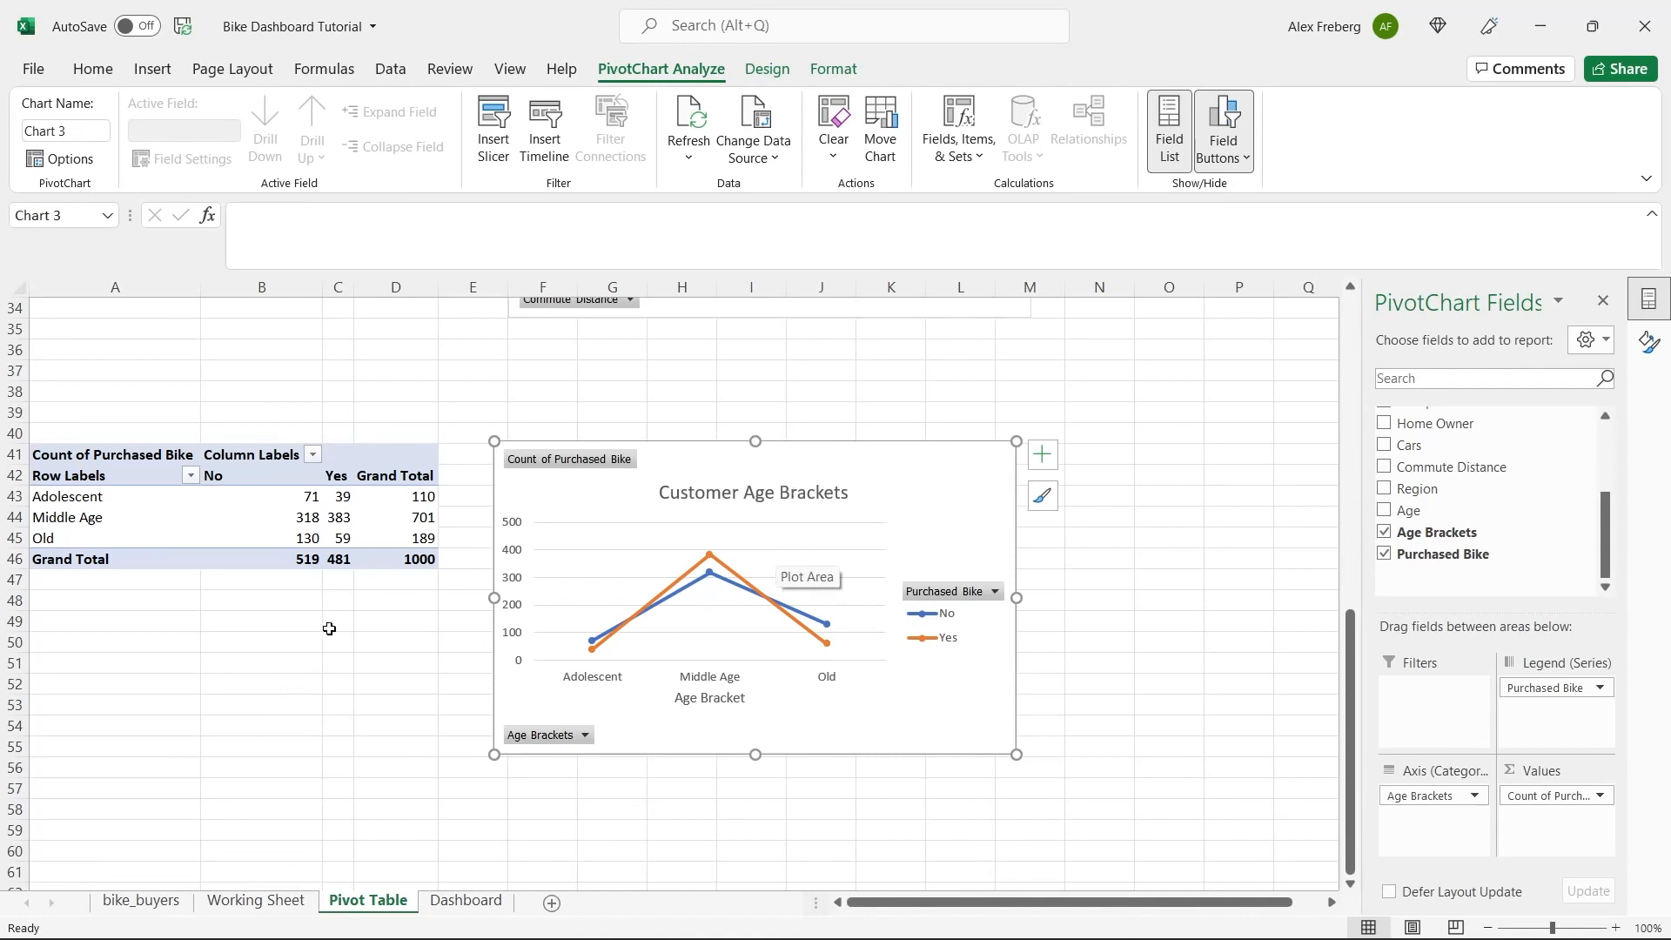
# Copy the age bracket pivot table in A41:D46 and paste the duplicate at cell A58.
pyautogui.scroll(-1, 329, 628)
pyautogui.click(228, 438)
pyautogui.hotkey('ctrl', 'c')
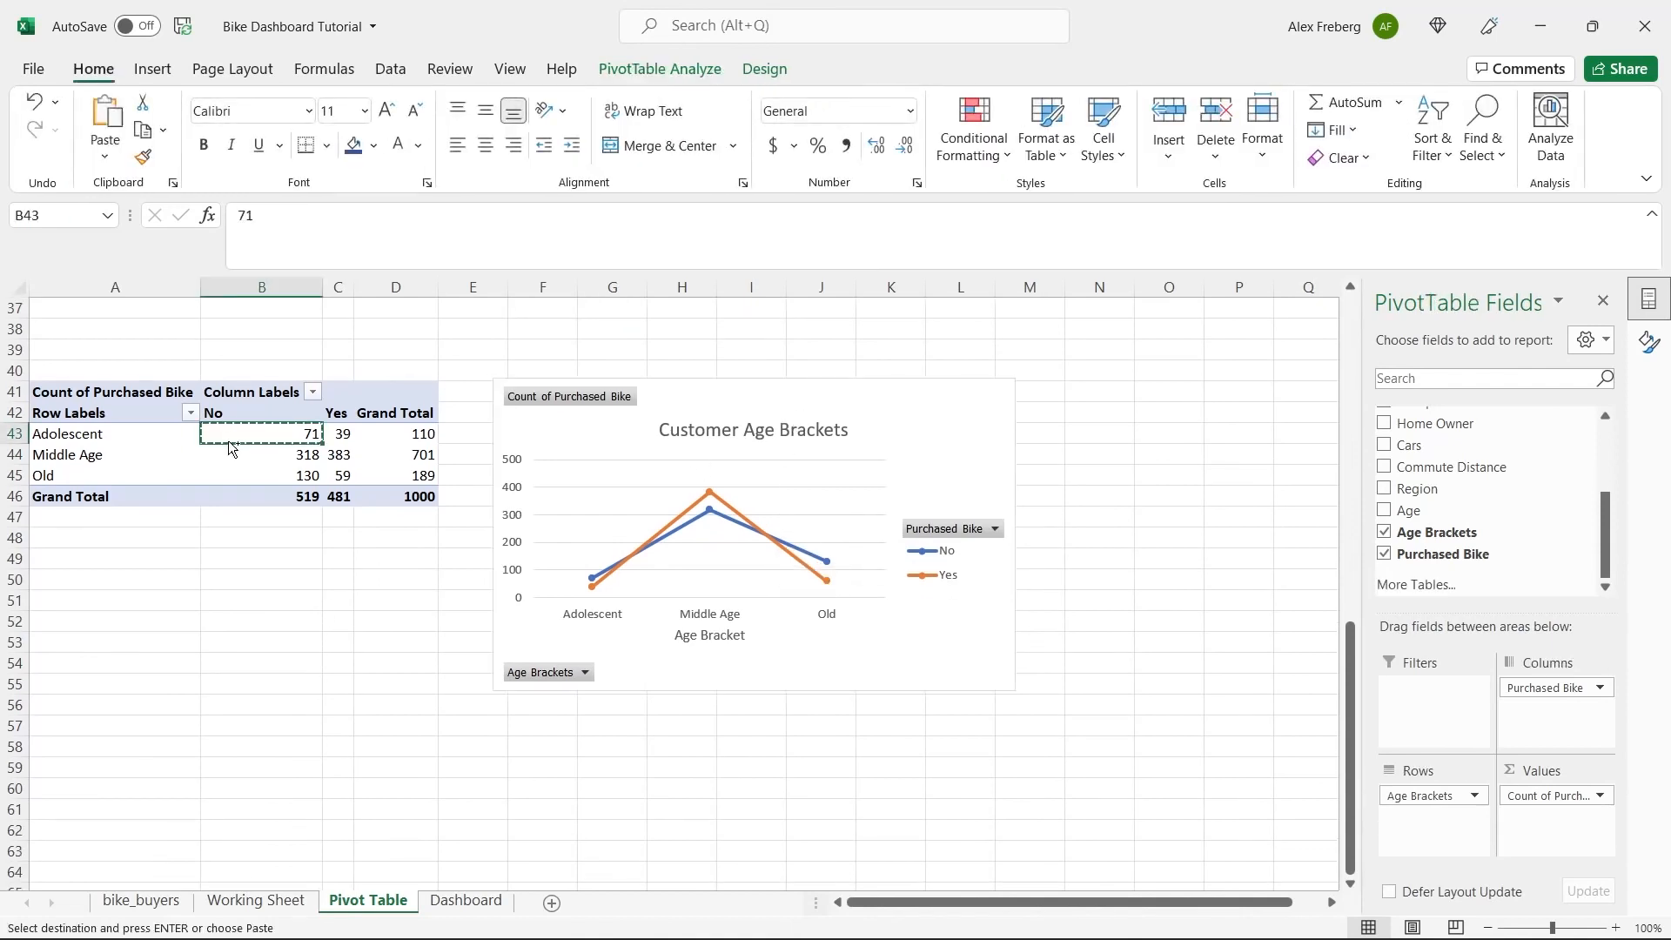
pyautogui.click(93, 394)
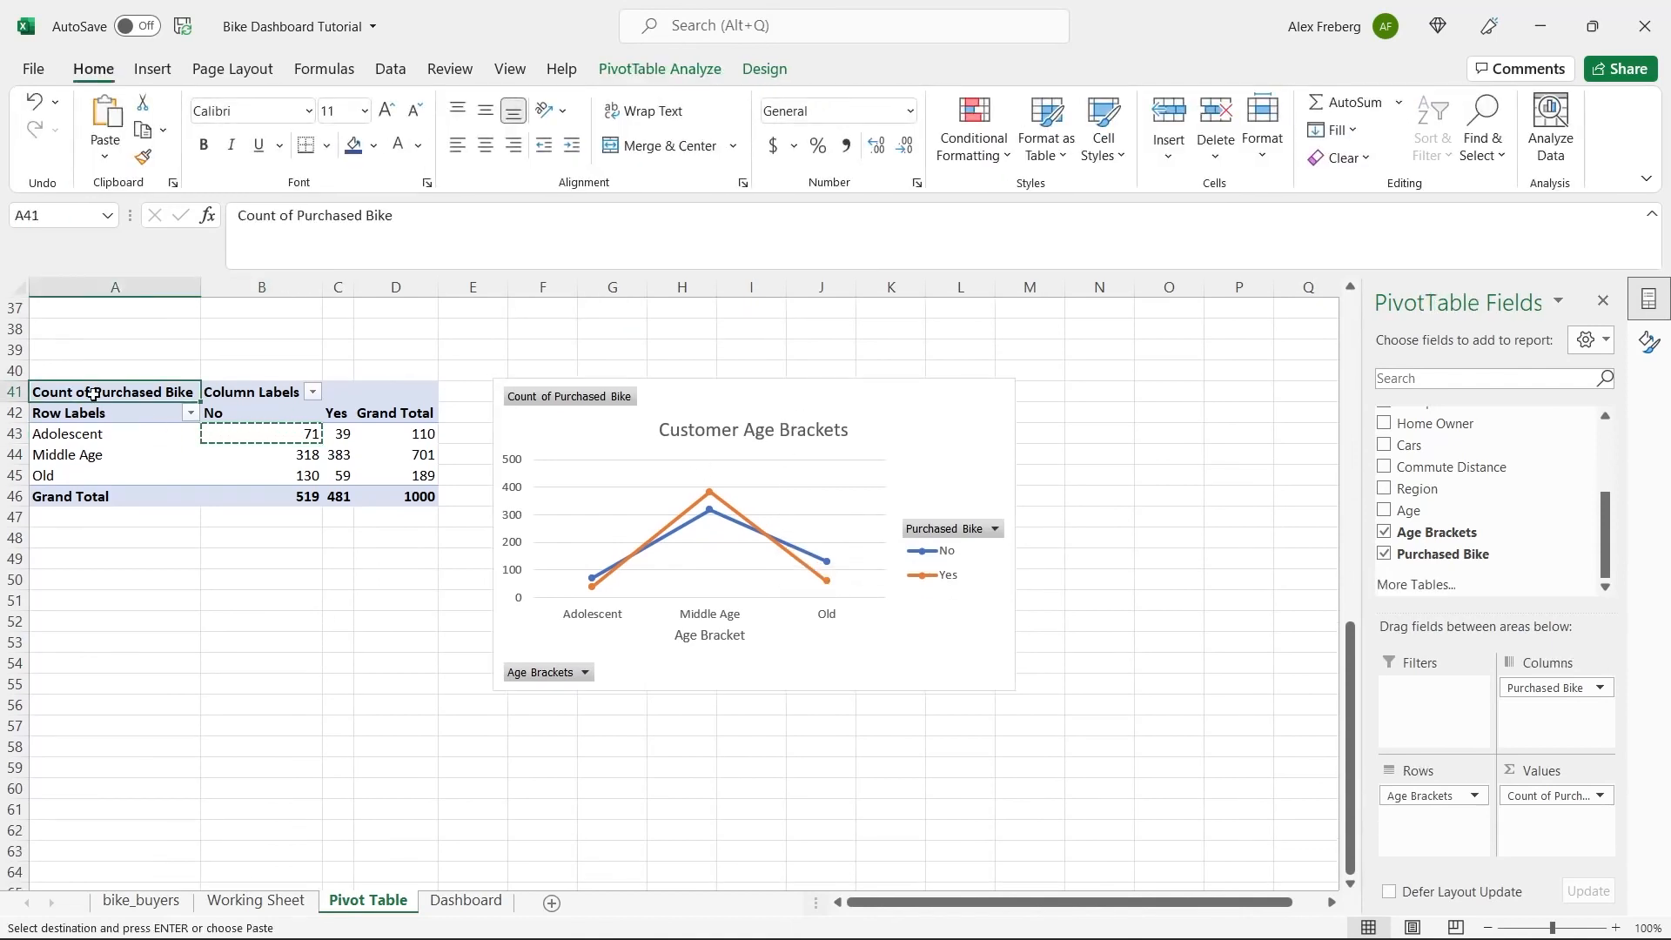
pyautogui.keyDown('shift'); pyautogui.click(426, 491); pyautogui.keyUp('shift')
pyautogui.hotkey('ctrl', 'c')
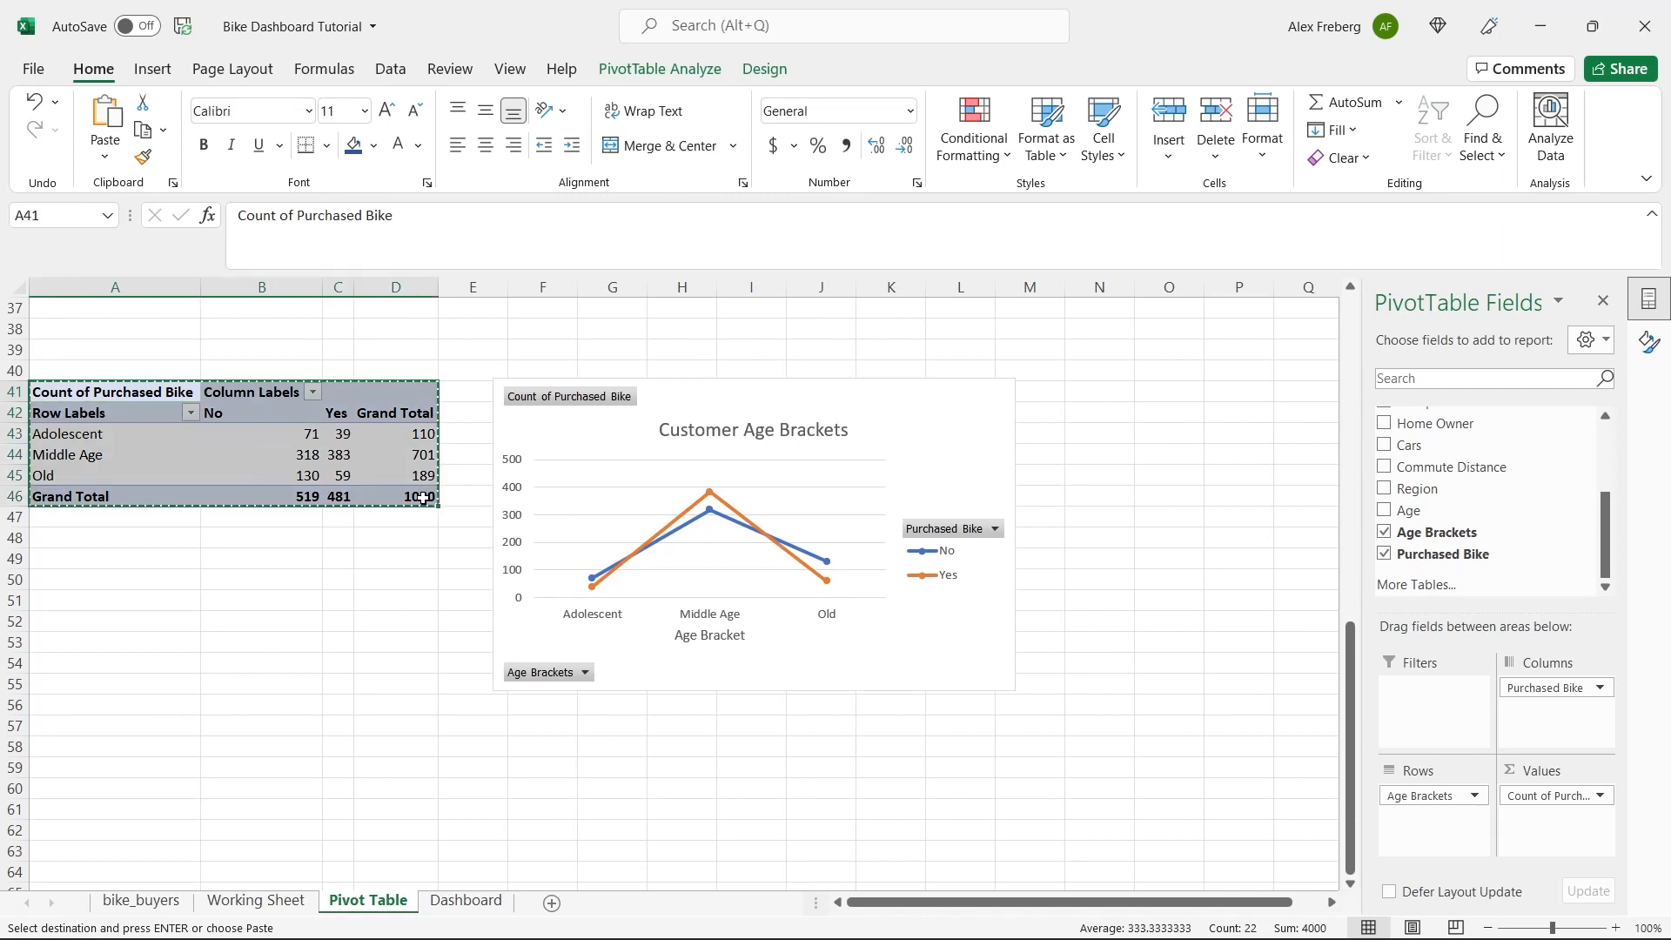
pyautogui.click(122, 745)
pyautogui.hotkey('ctrl', 'v')
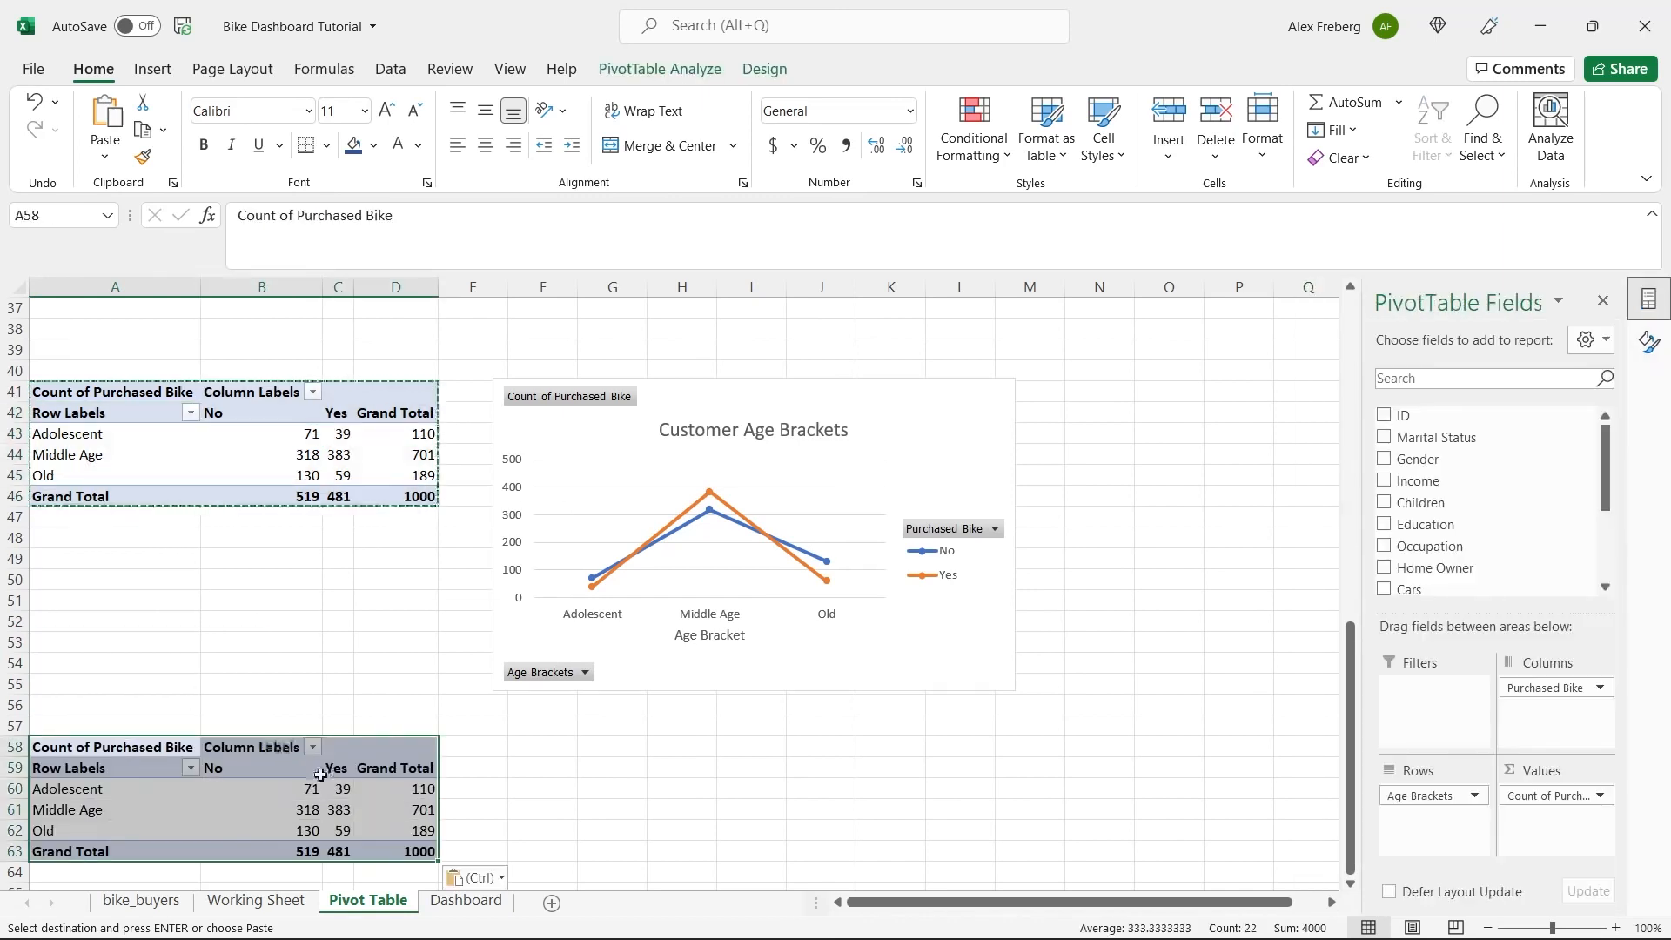
# Replace the Age Brackets field with Age in the rows of the duplicated pivot table at A58.
pyautogui.click(336, 788)
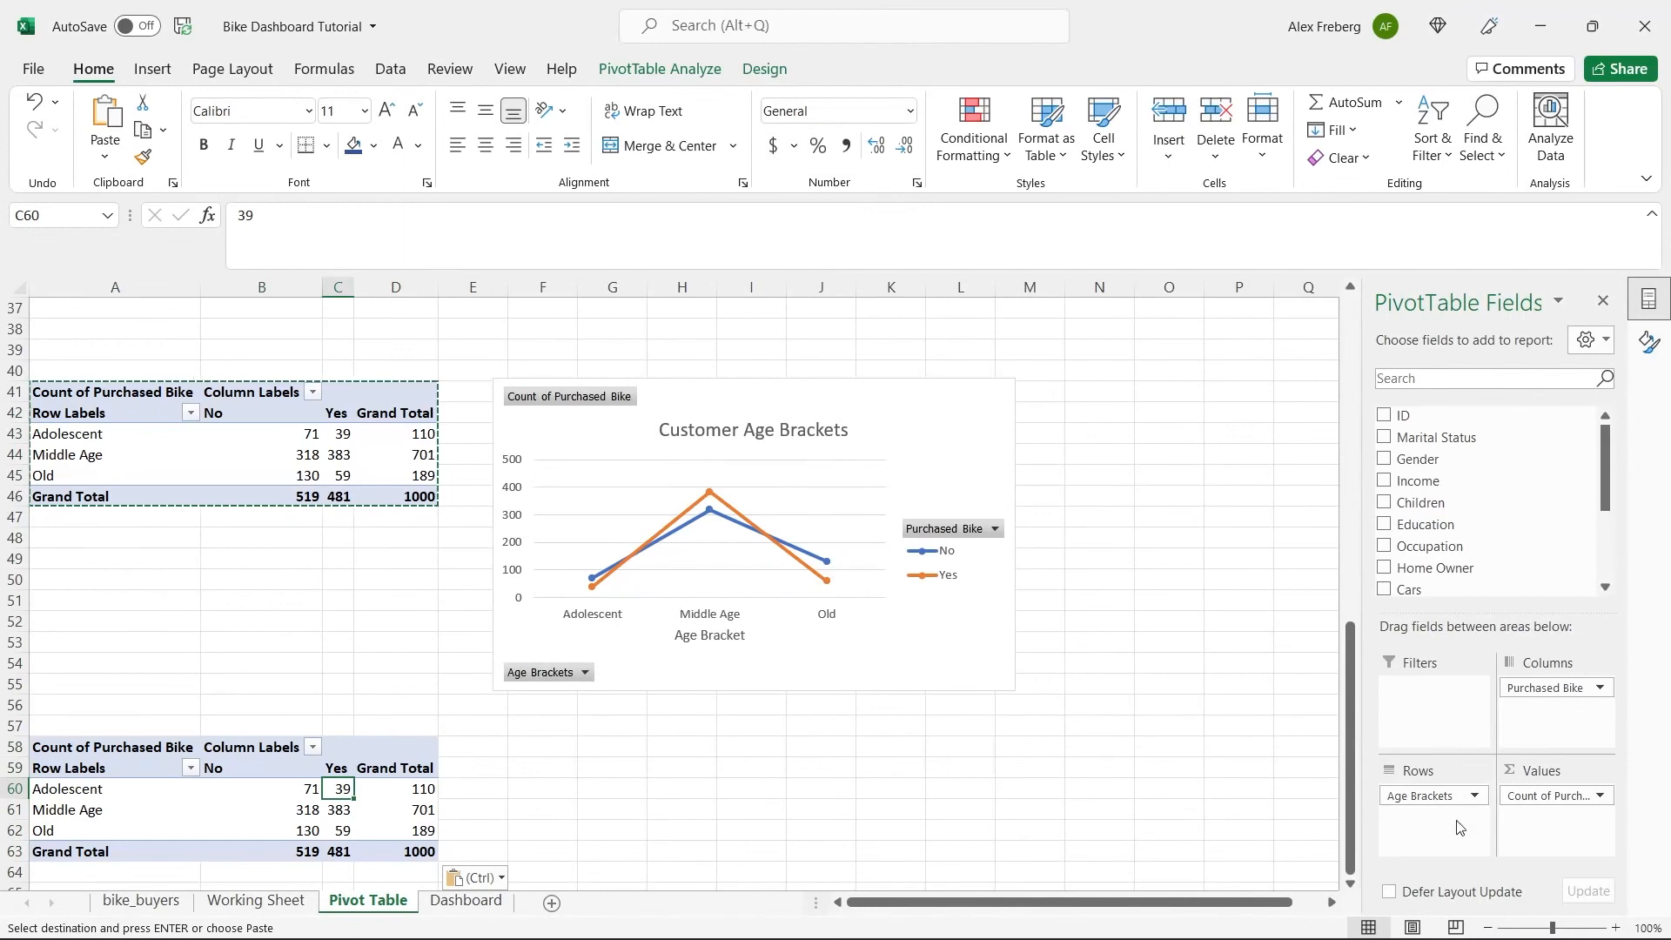
pyautogui.moveTo(1439, 800); pyautogui.dragTo(1605, 539)
pyautogui.moveTo(1409, 510); pyautogui.dragTo(1411, 814)
pyautogui.scroll(-3, 461, 722)
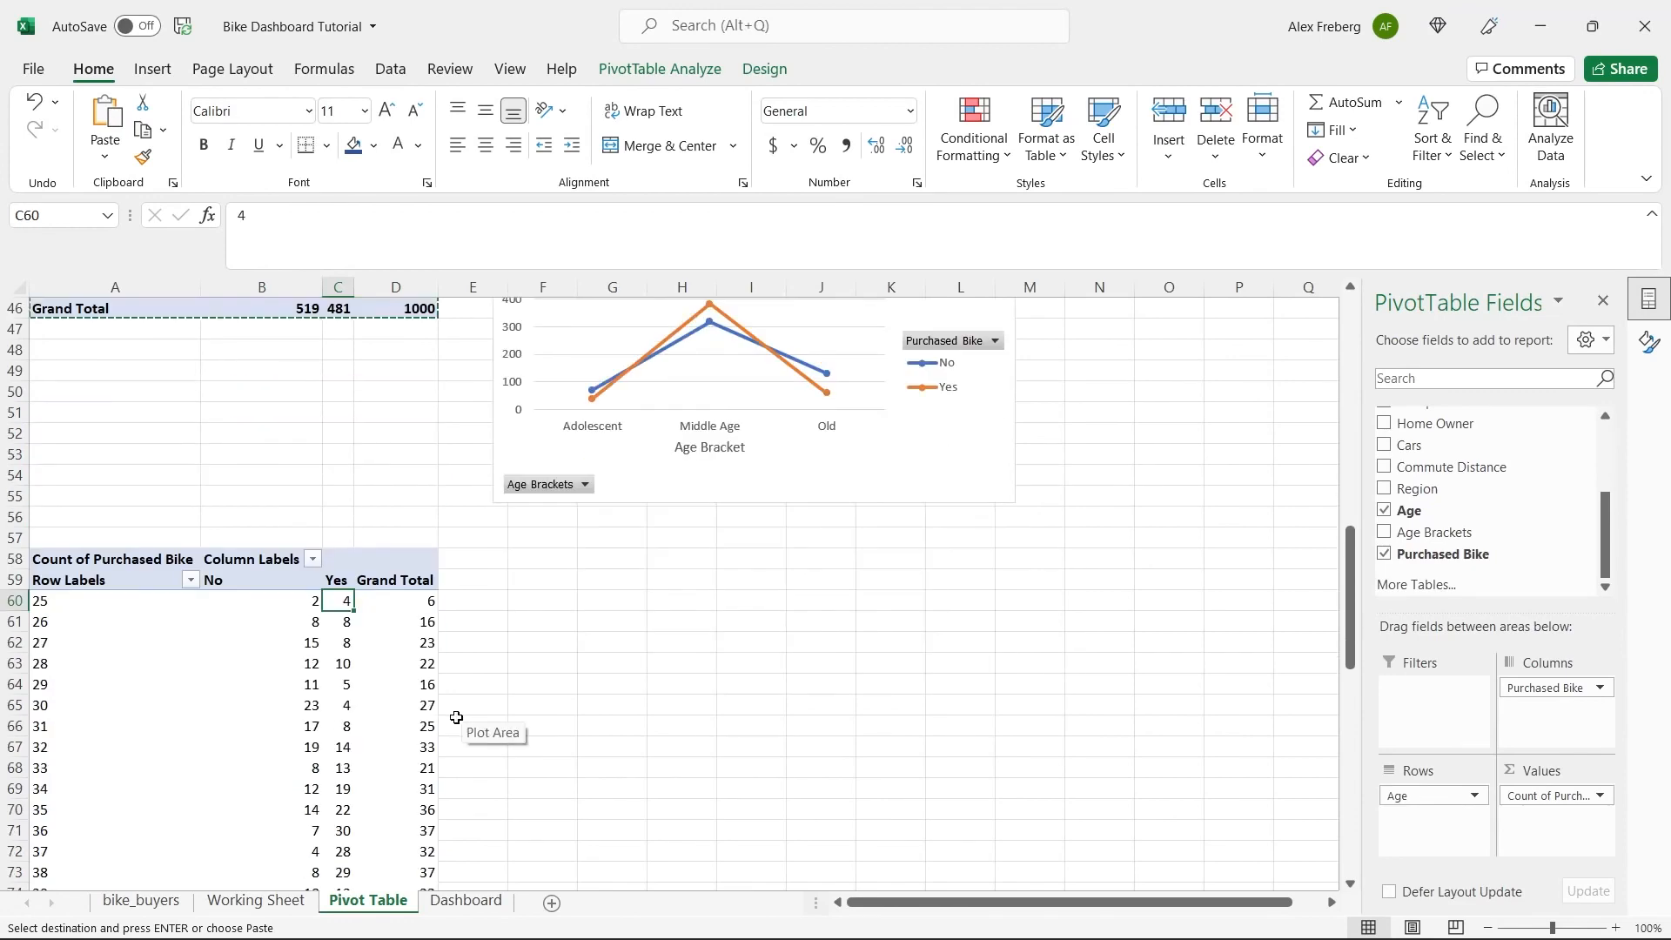
# Insert a Line with Markers chart from the Age pivot table and place it below the Customer Age Brackets chart.
pyautogui.click(366, 687)
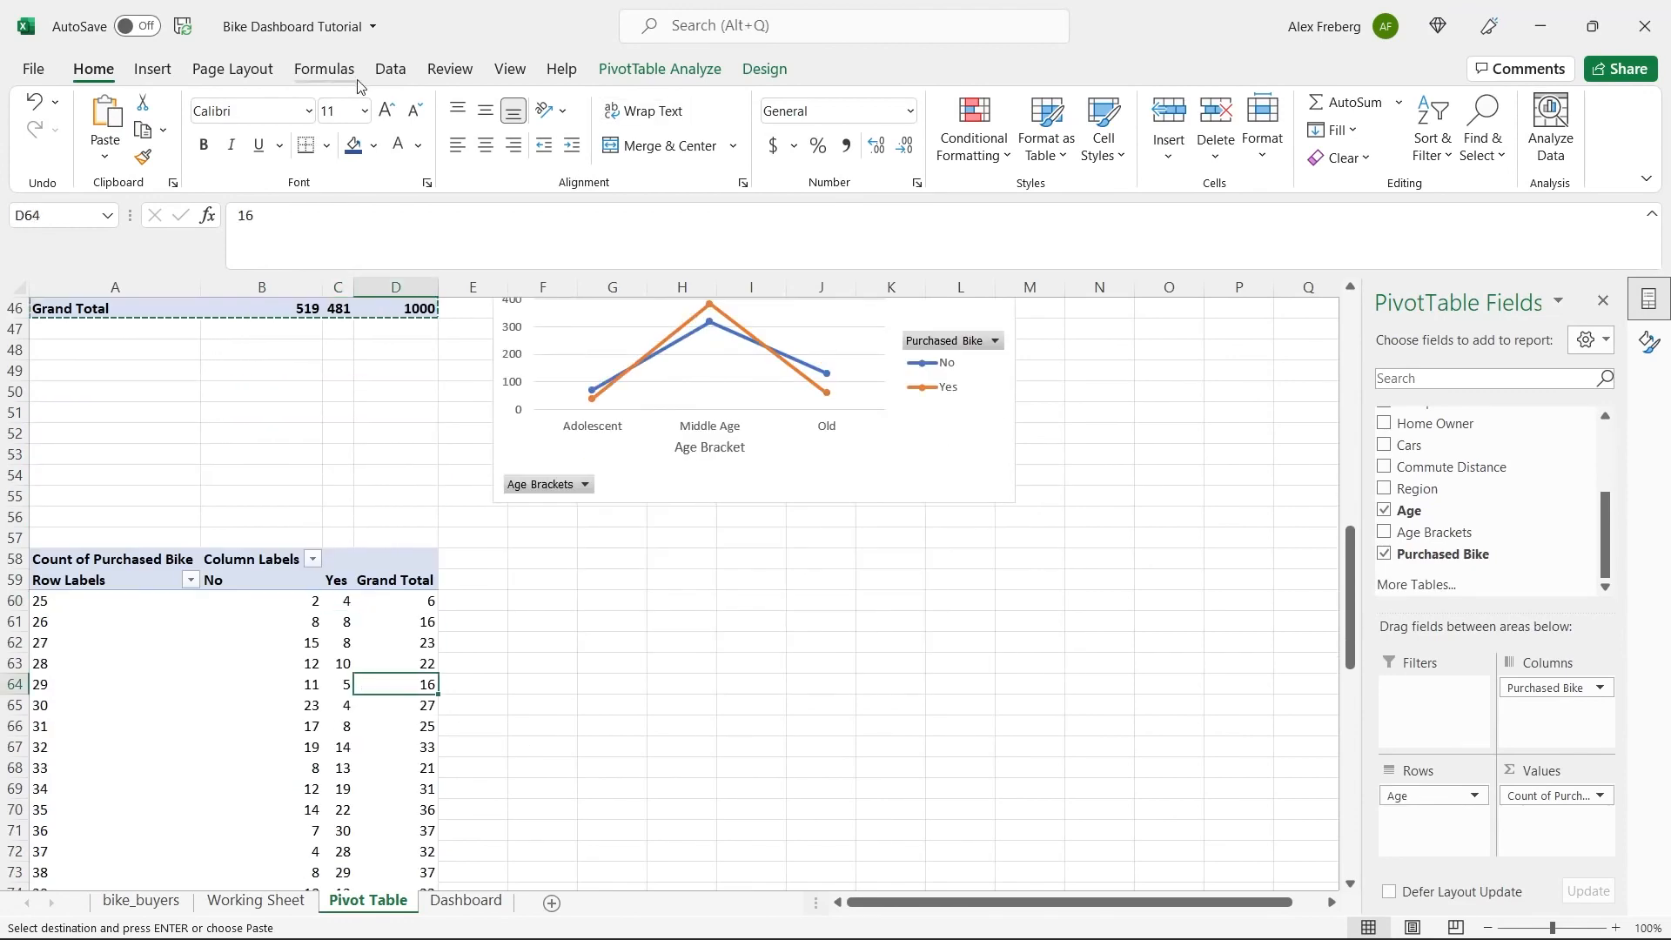
pyautogui.click(154, 68)
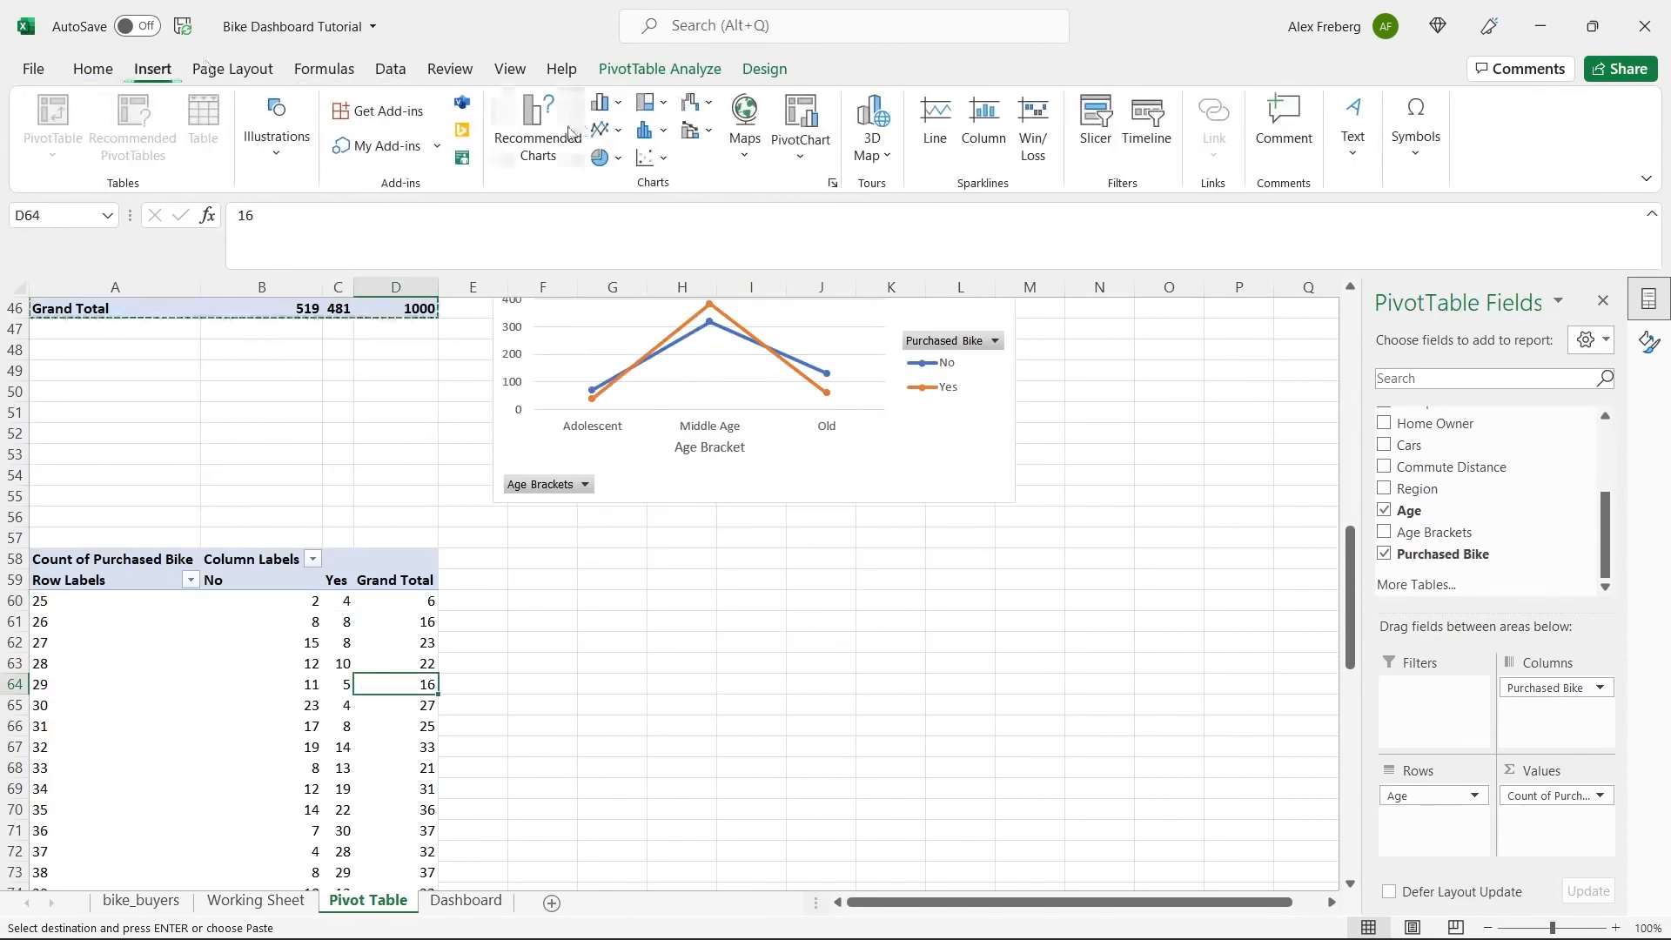
pyautogui.click(537, 117)
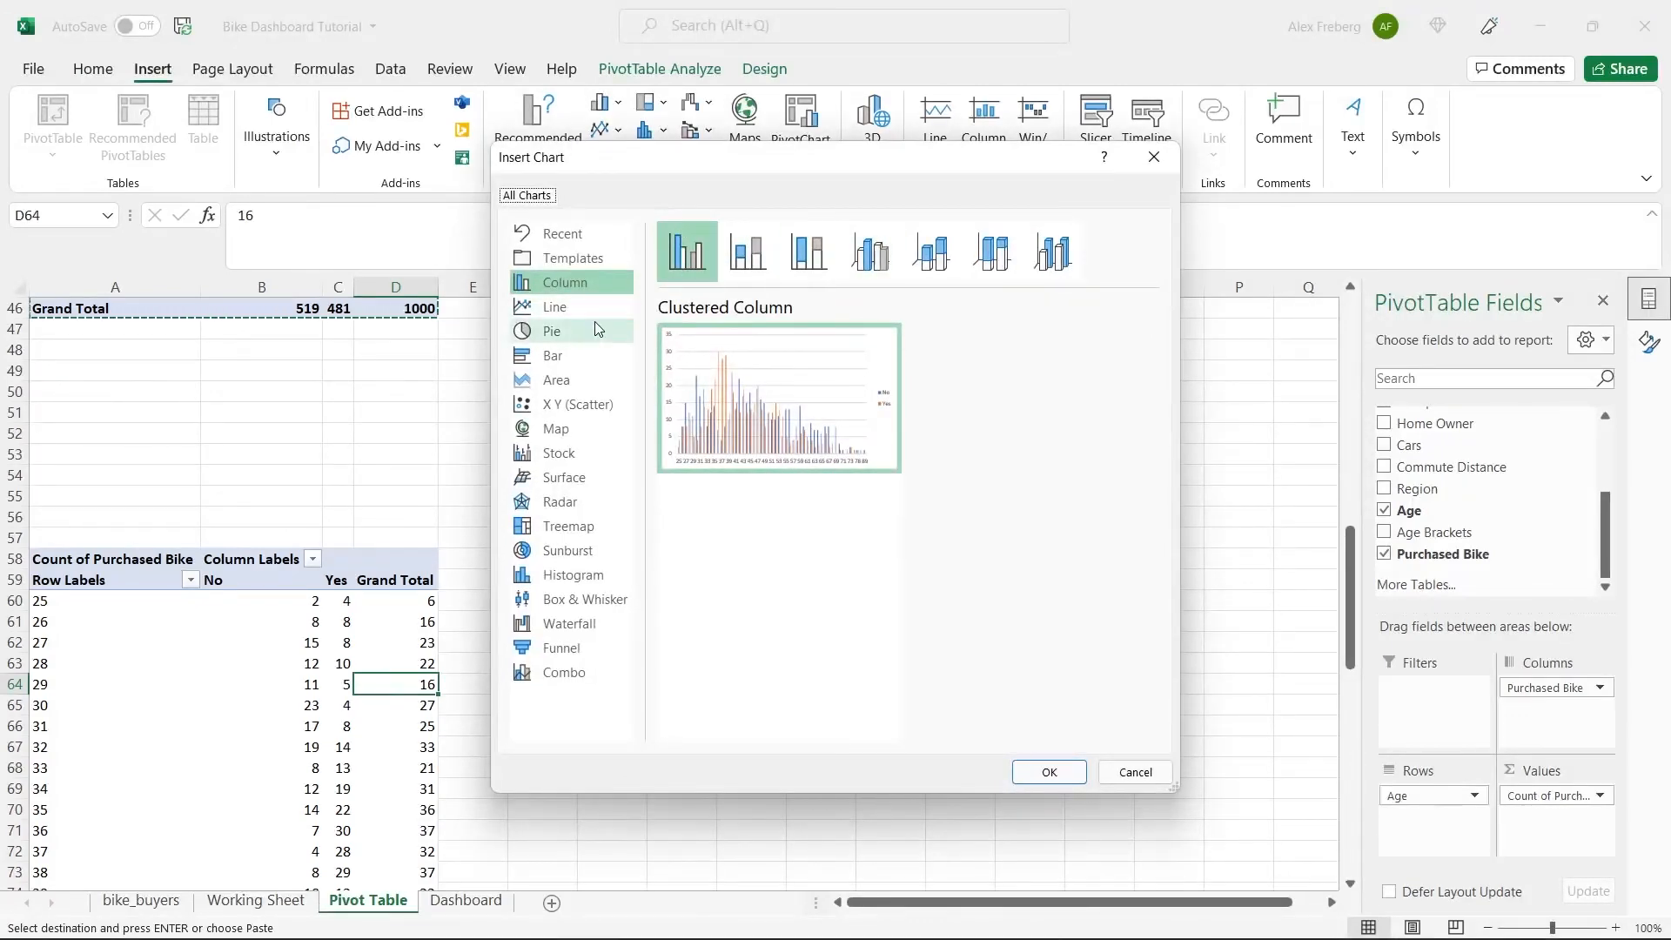
pyautogui.click(565, 306)
pyautogui.click(869, 252)
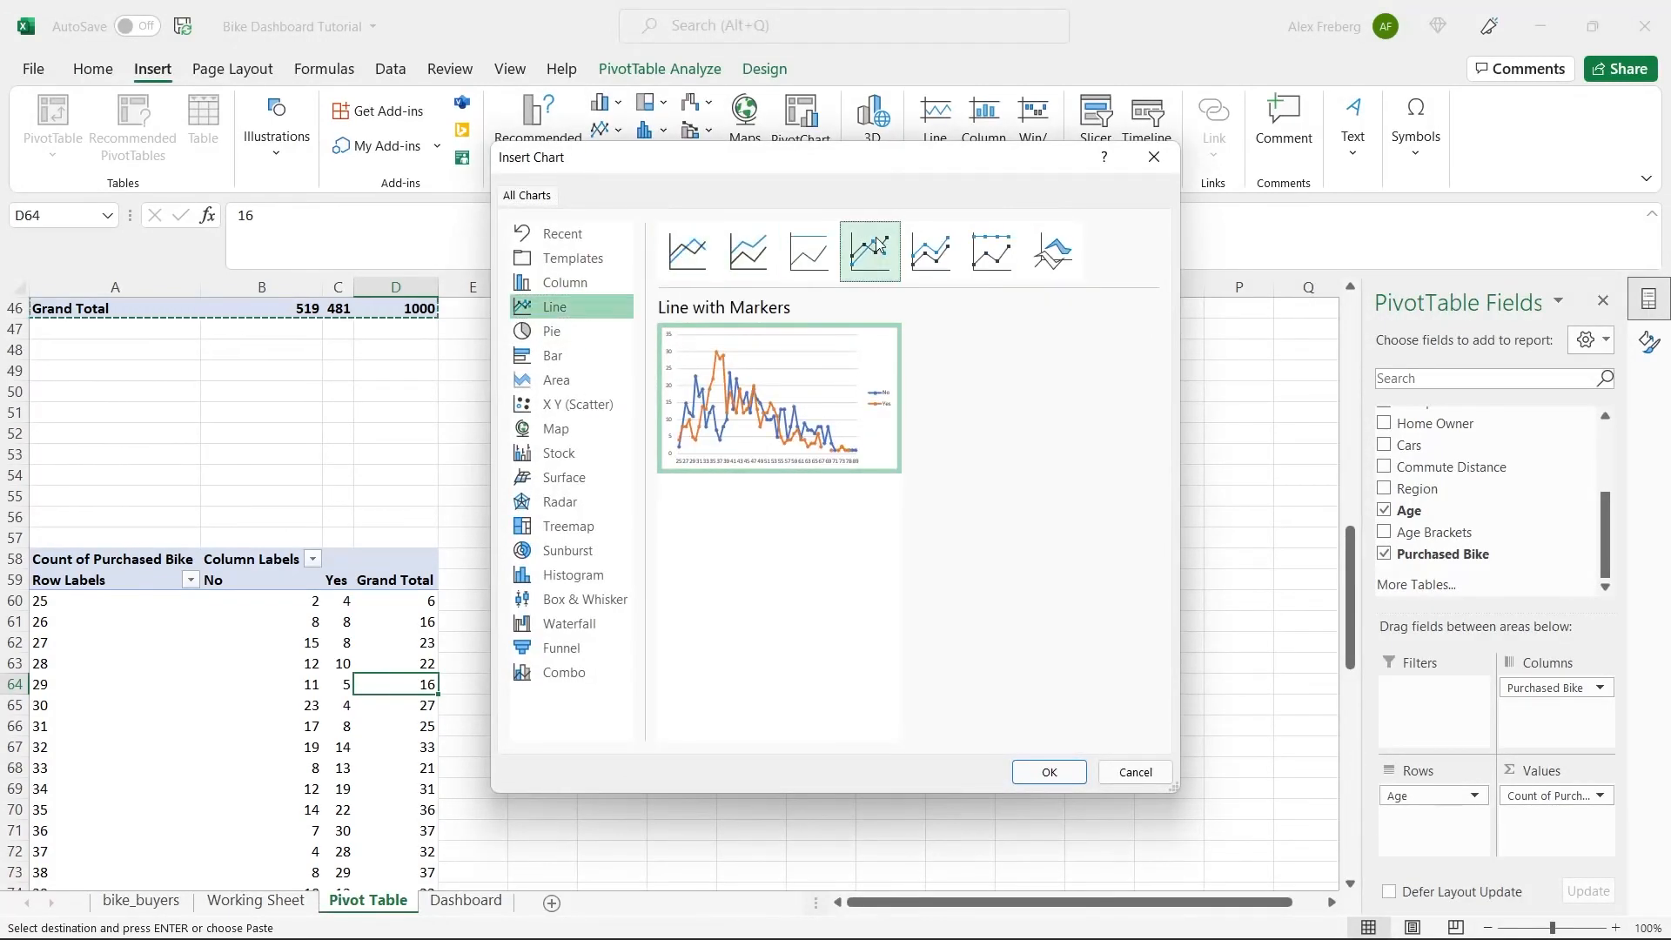
pyautogui.click(1049, 762)
pyautogui.moveTo(734, 458); pyautogui.dragTo(806, 534)
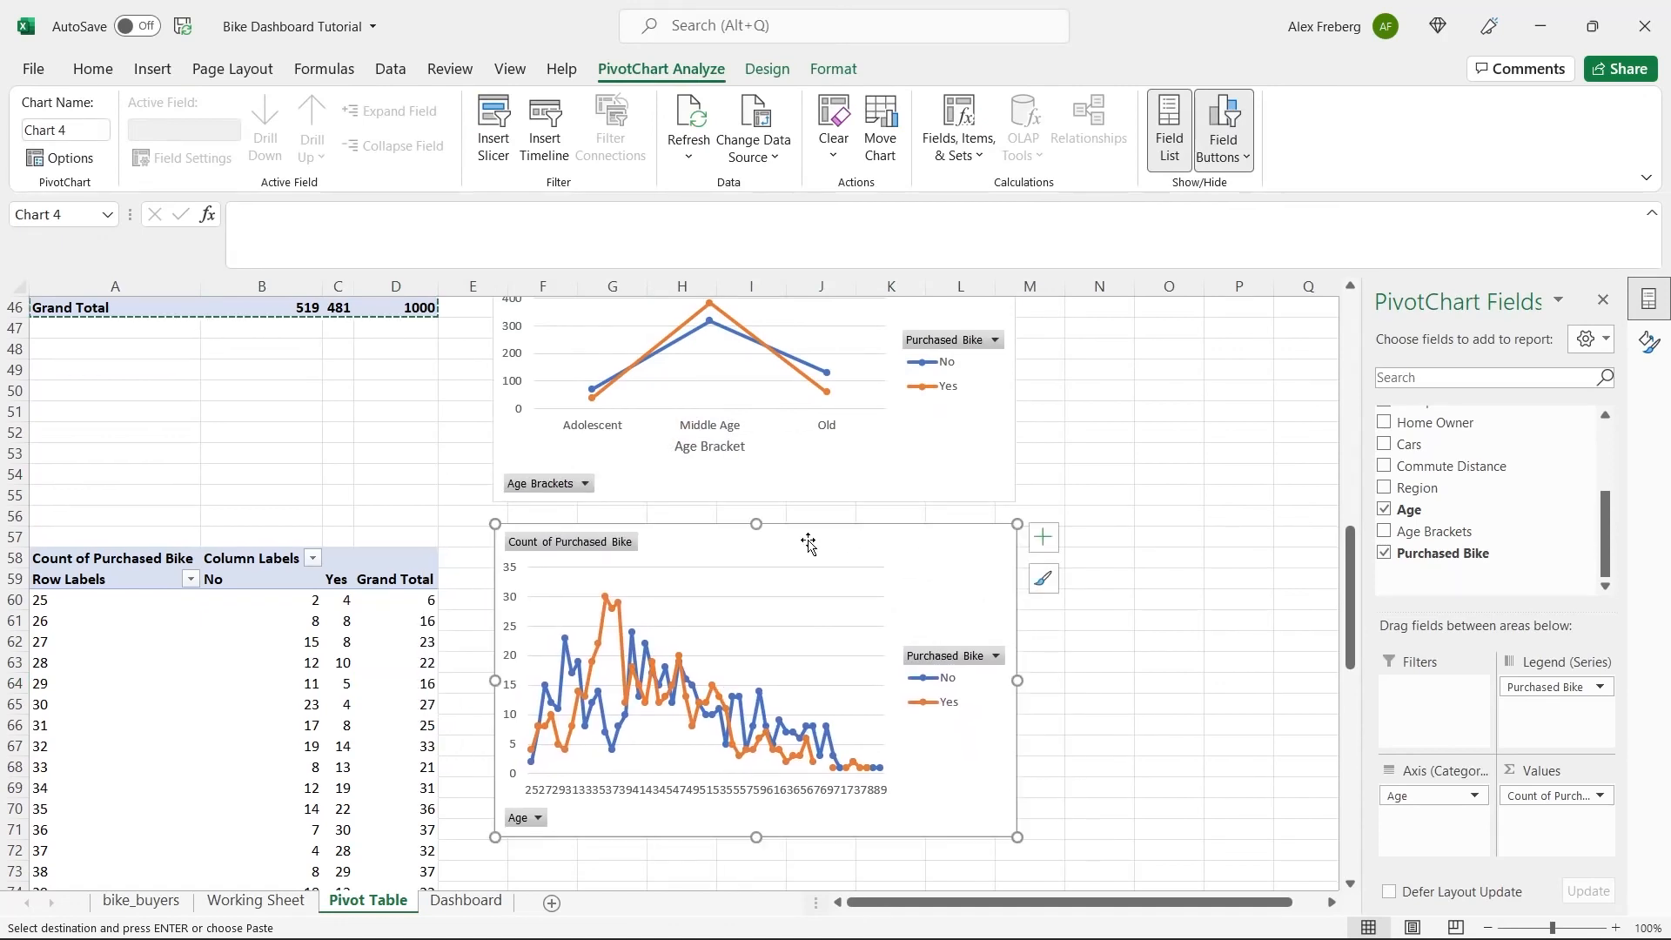
# Compare the age line chart with the Customer Age Brackets chart above it, and delete the age chart.
pyautogui.scroll(1, 1024, 484)
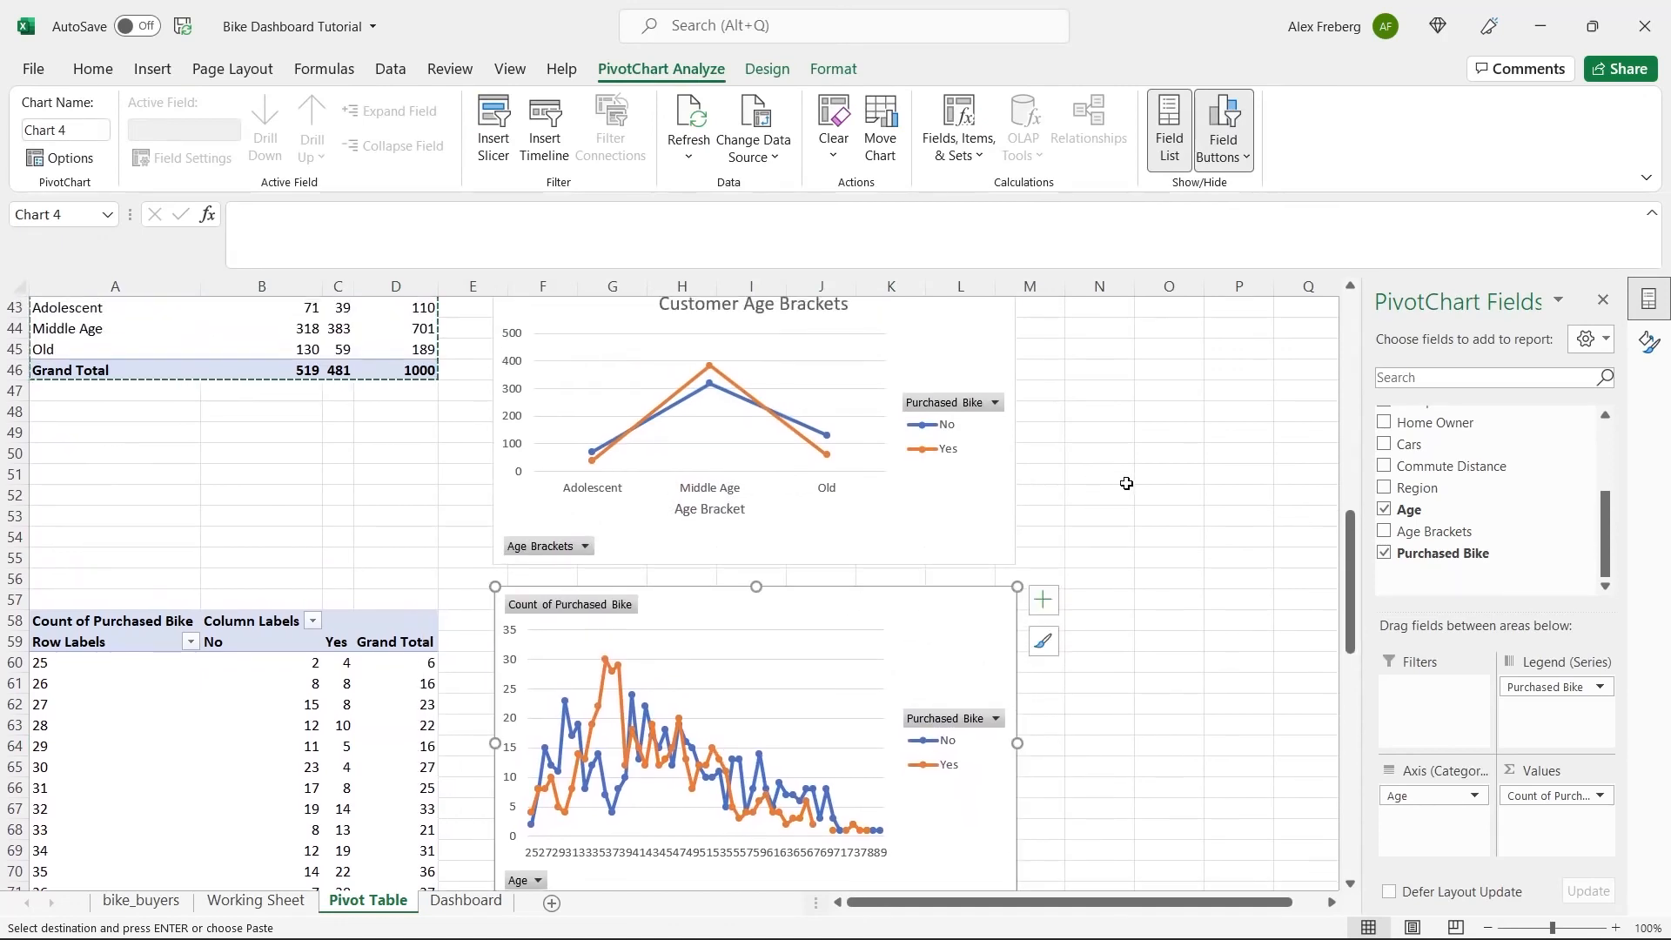
pyautogui.scroll(-1, 1045, 706)
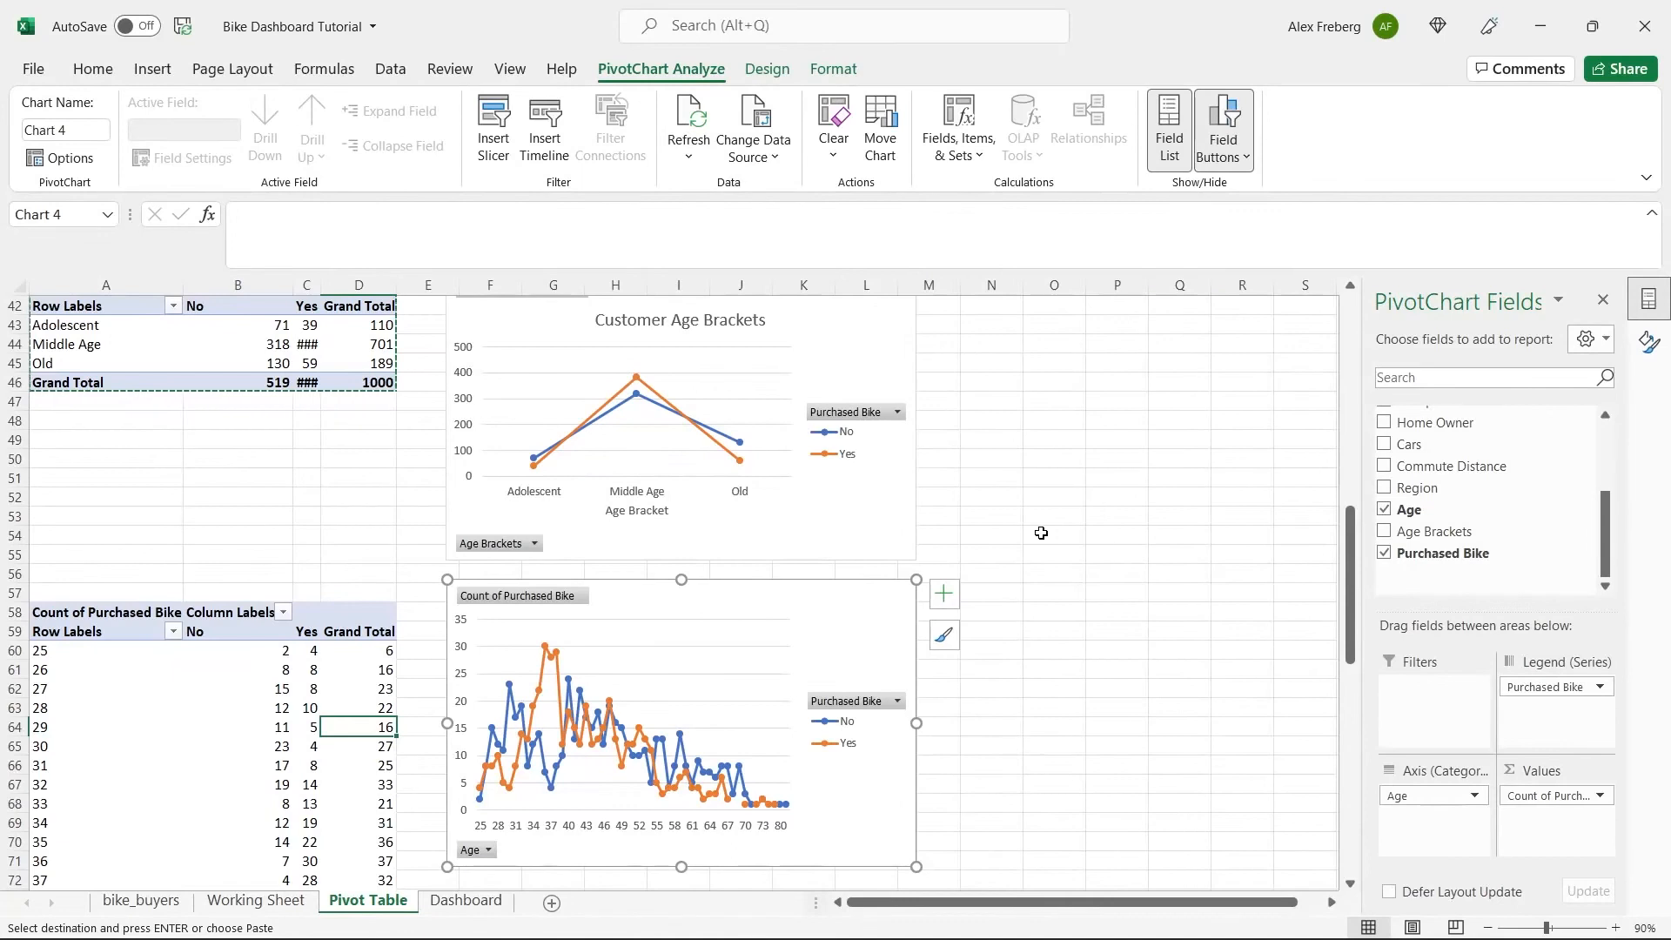
pyautogui.scroll(1, 1040, 536)
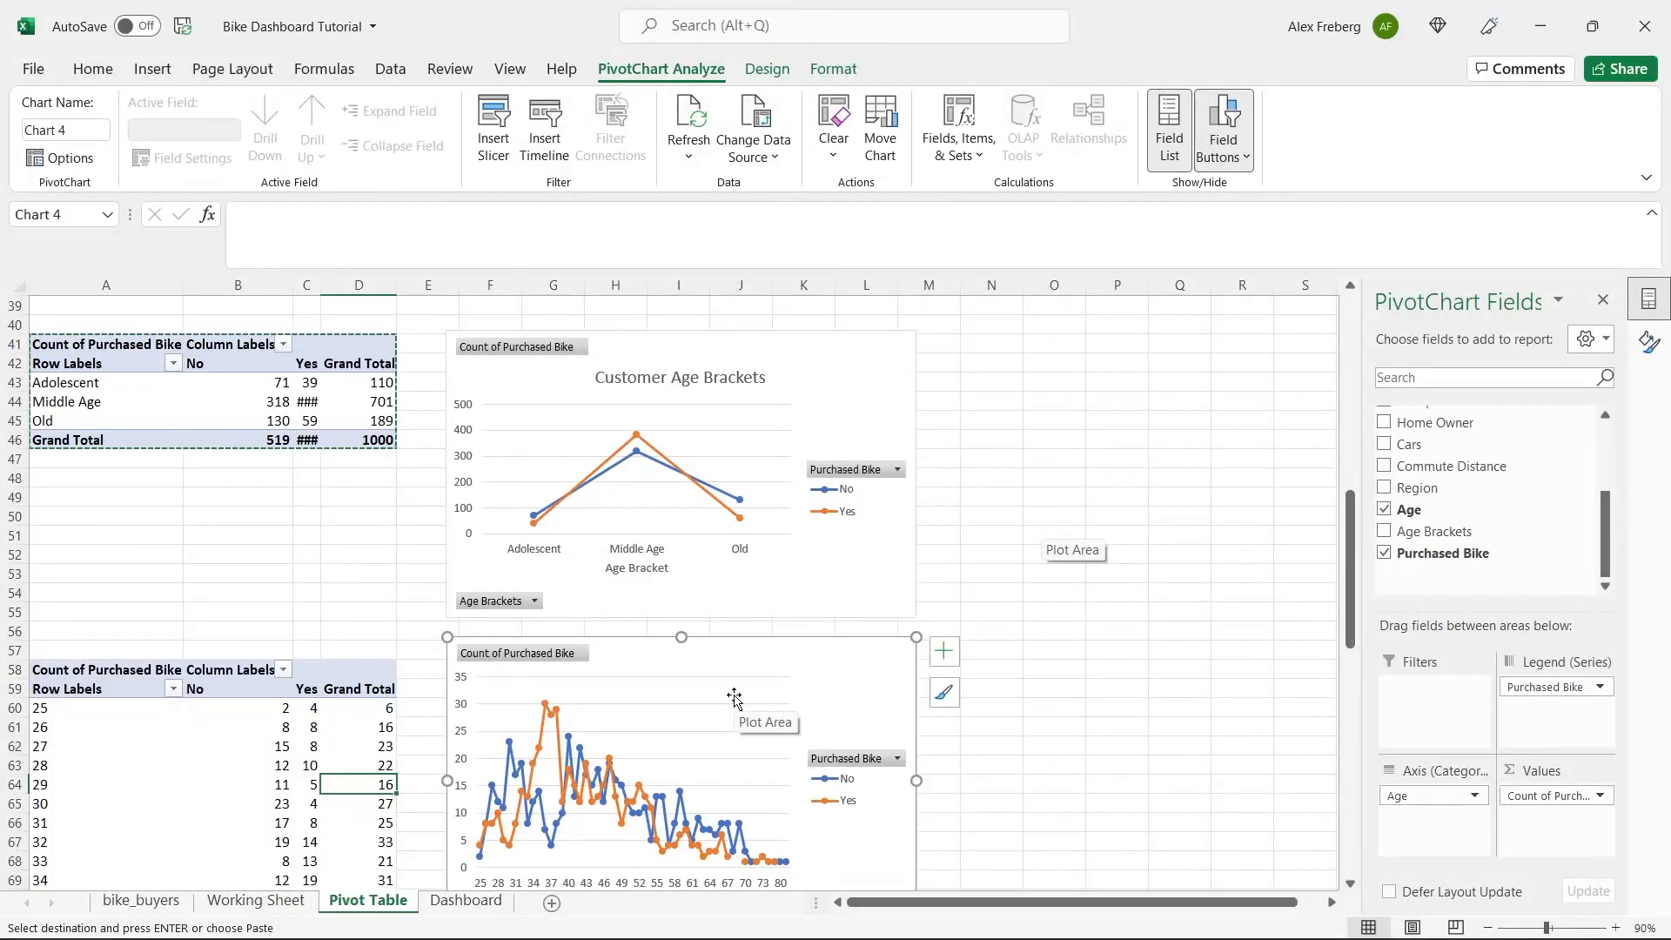
pyautogui.press('Delete')
# Try to delete the Age pivot table at A58 with only cell C63 selected.
pyautogui.click(298, 769)
pyautogui.press('Delete')
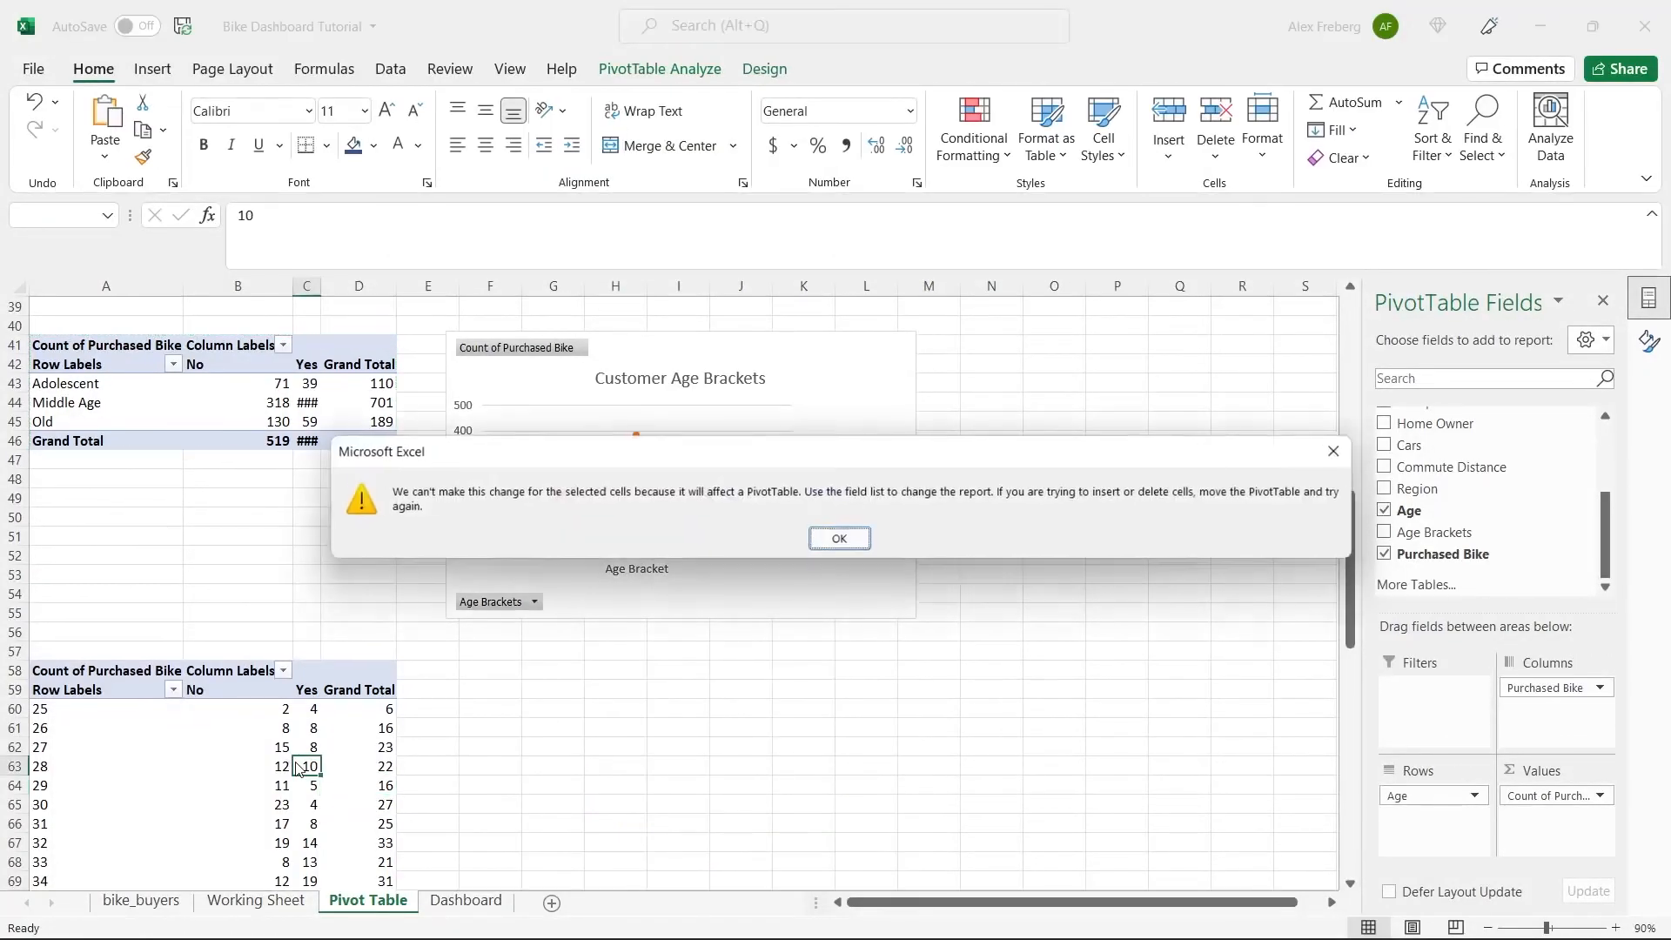
pyautogui.click(839, 538)
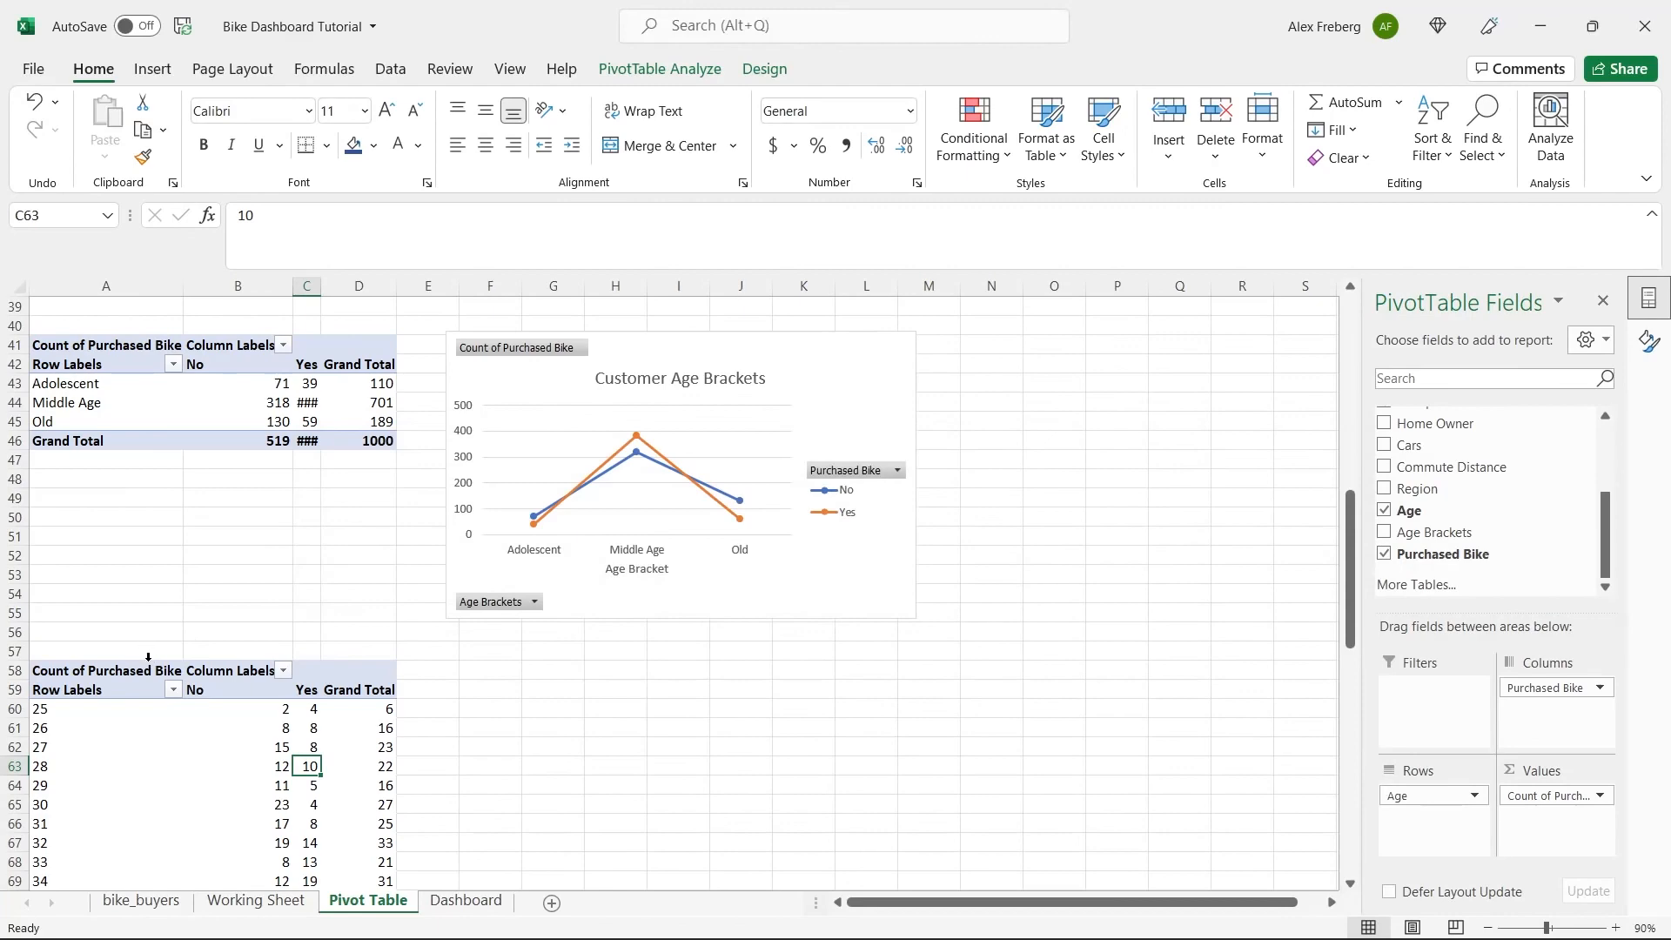
pyautogui.click(137, 692)
pyautogui.click(194, 572)
pyautogui.scroll(2, 201, 569)
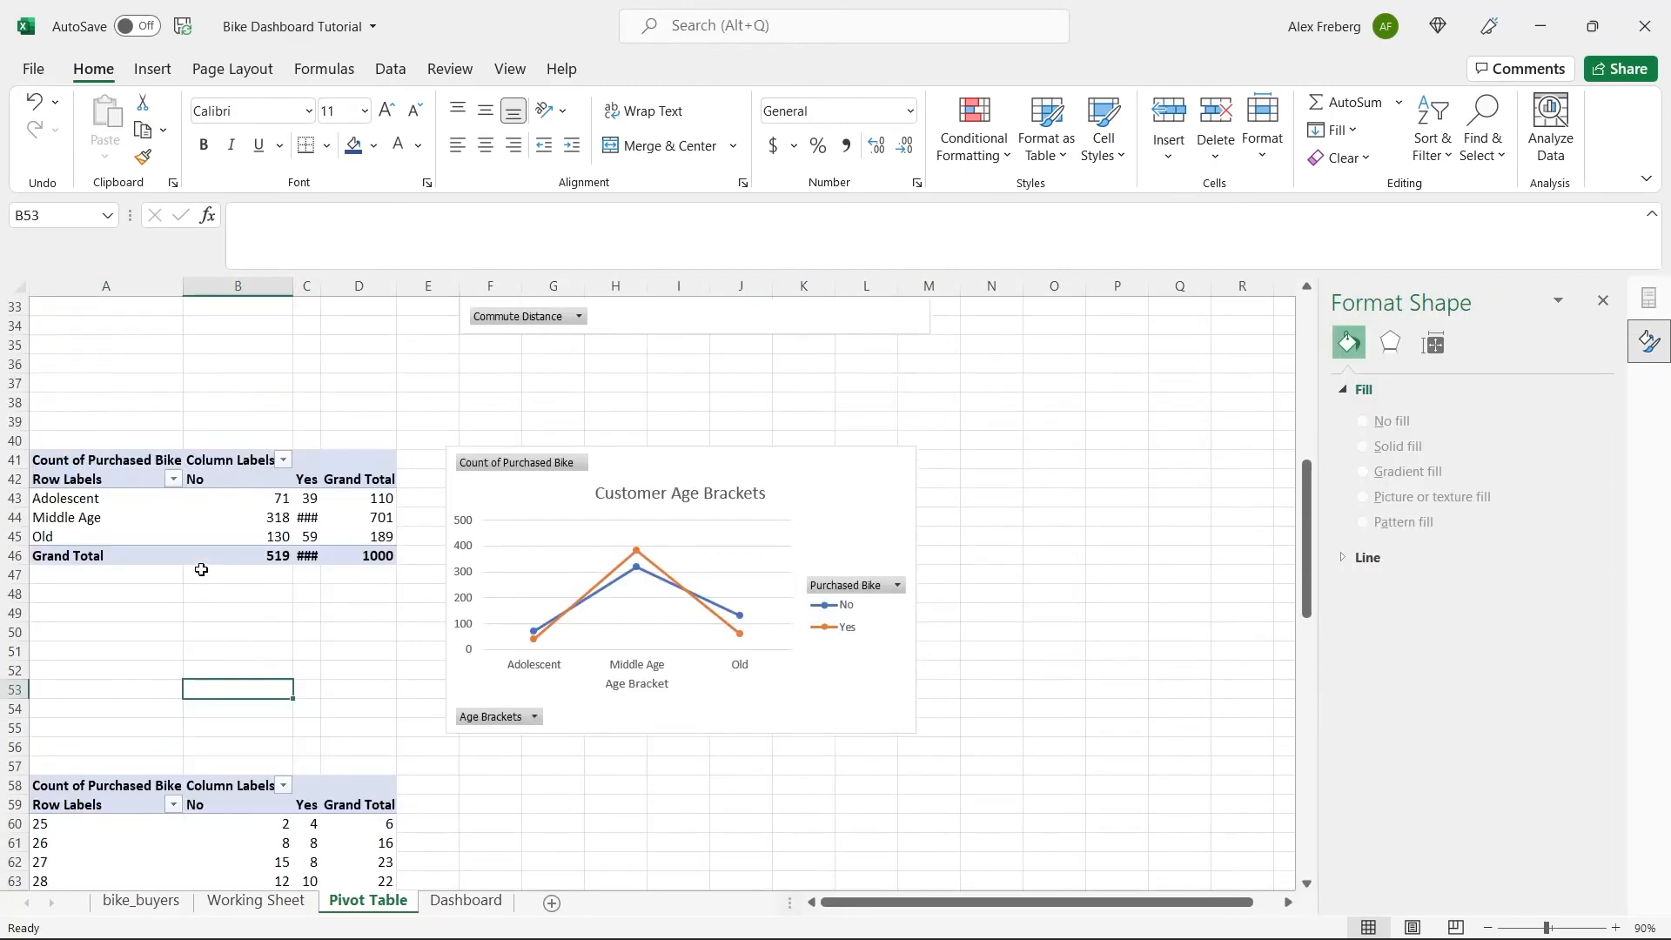
# In the Age Brackets formula in M2 of the Working Sheet, extend the Adolescent label to "Adolescent 0-30".
pyautogui.click(256, 902)
pyautogui.hscroll(5, 826, 518)
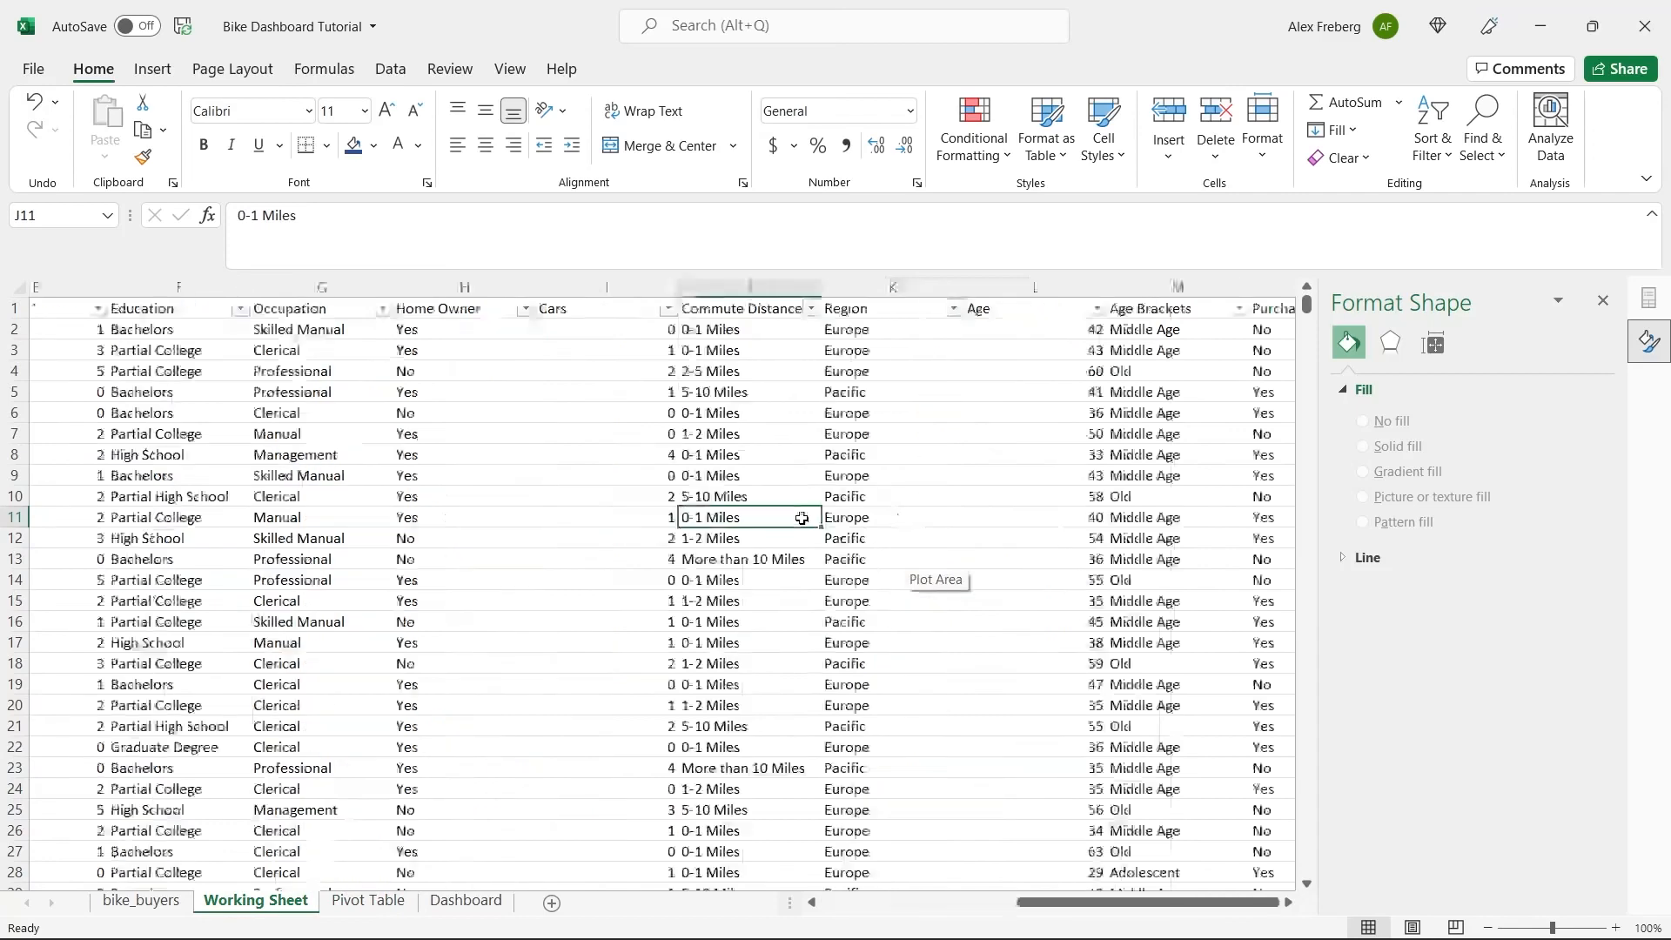
pyautogui.hscroll(-3, 802, 518)
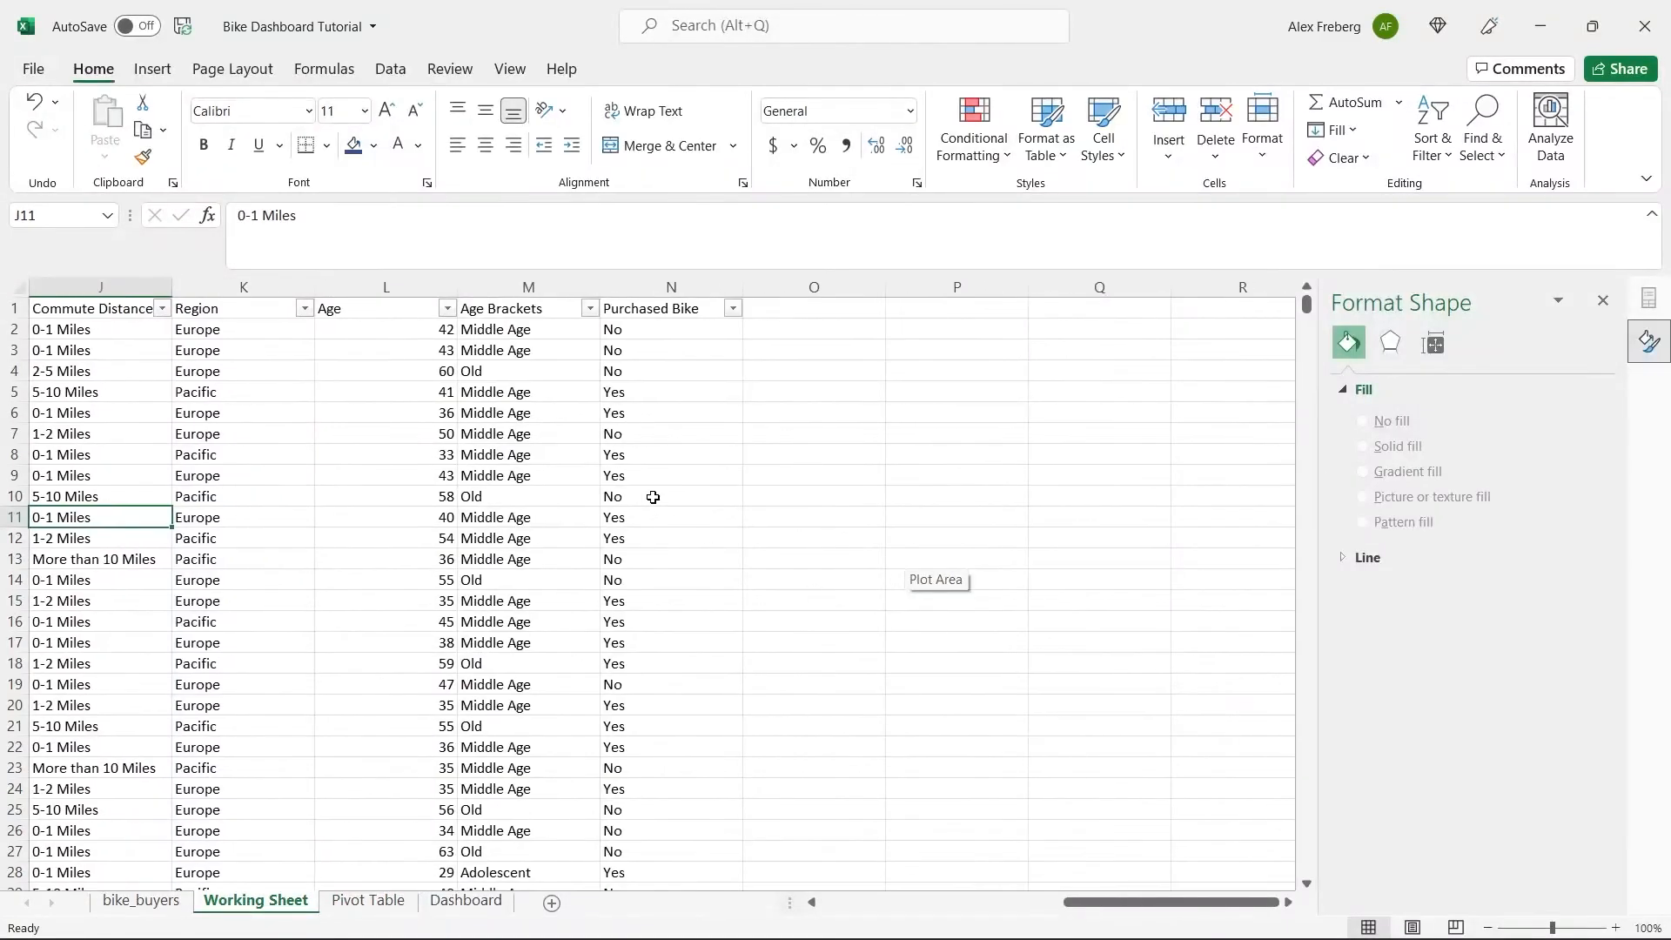
pyautogui.click(554, 335)
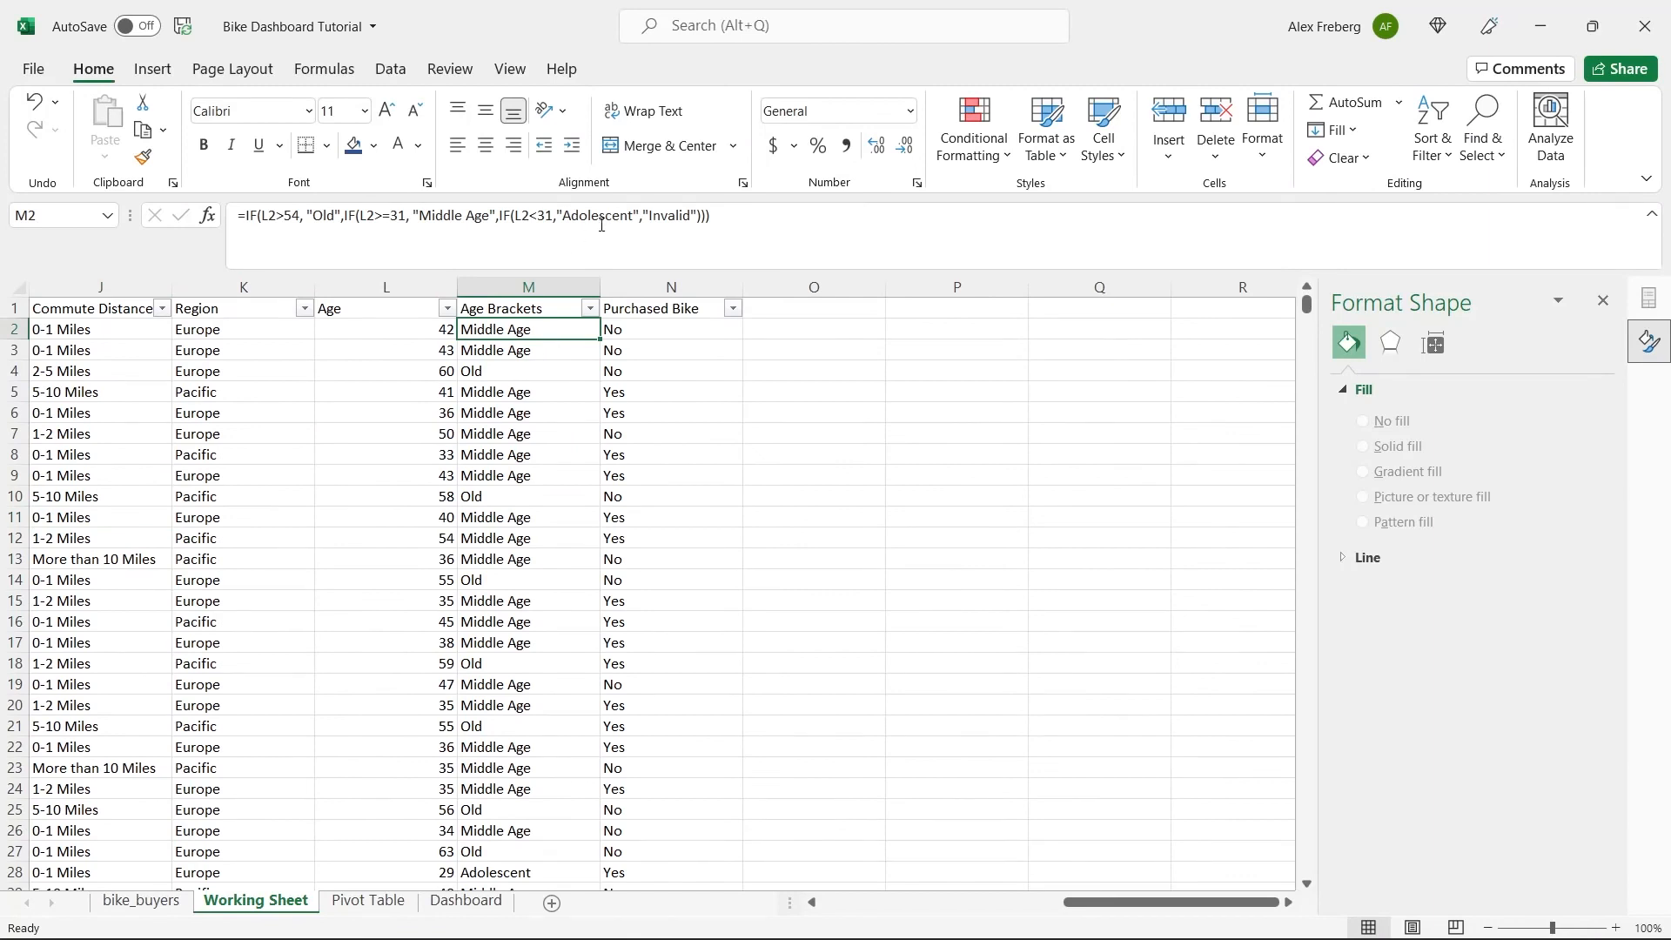
pyautogui.click(633, 218)
pyautogui.write('0-')
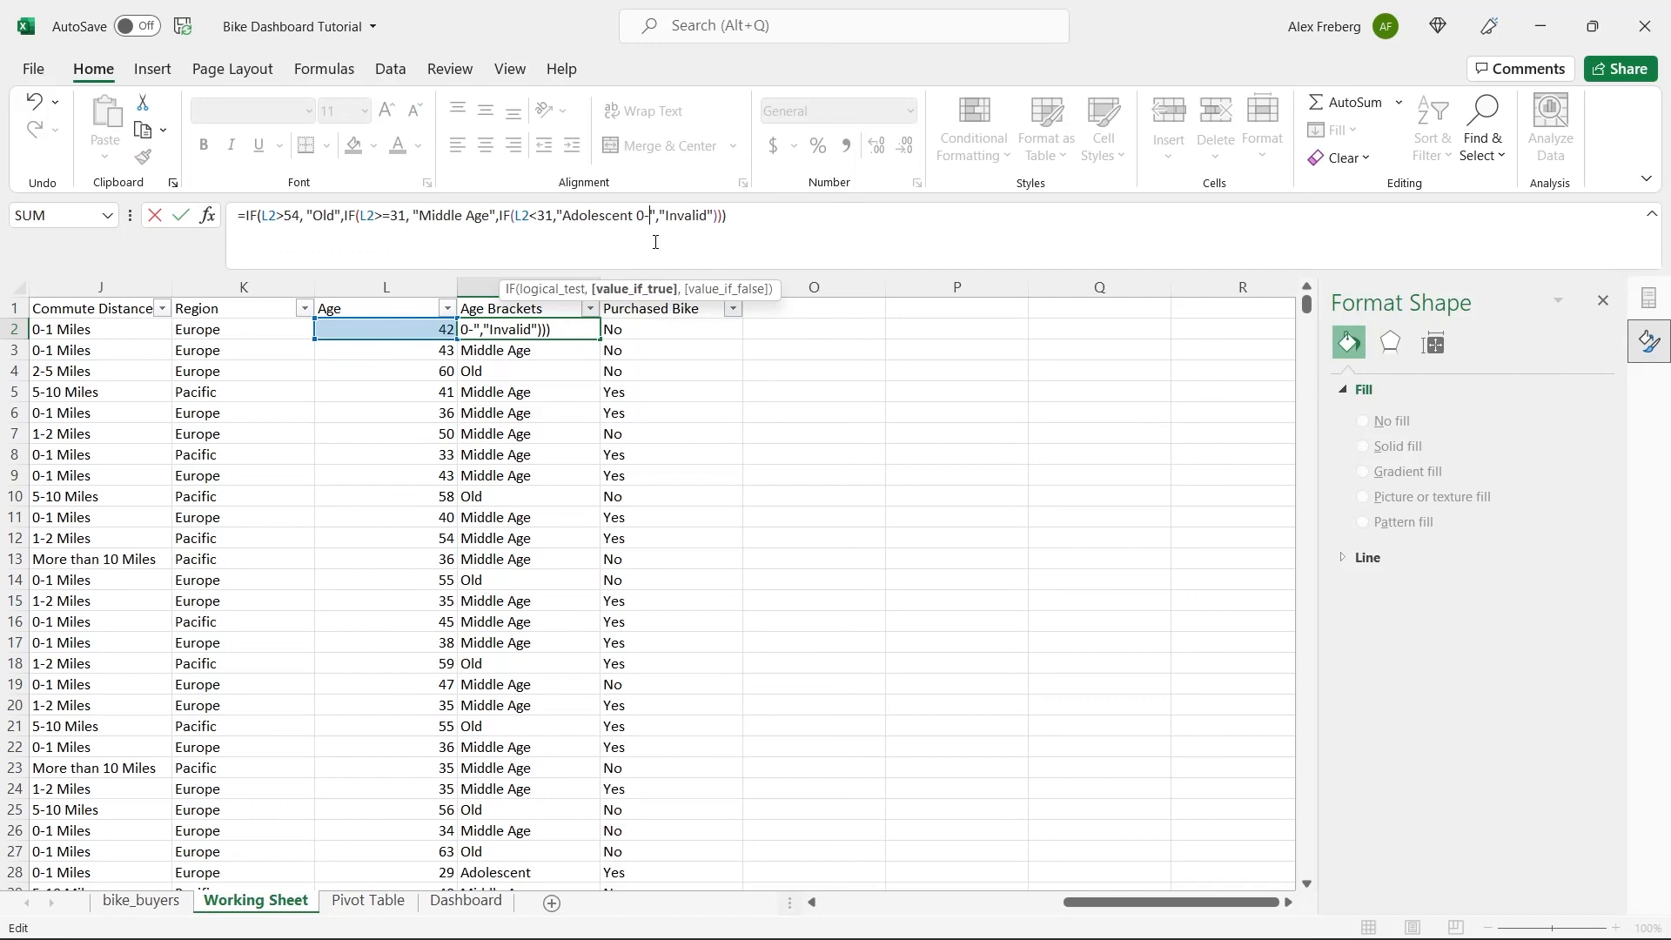
pyautogui.write('30')
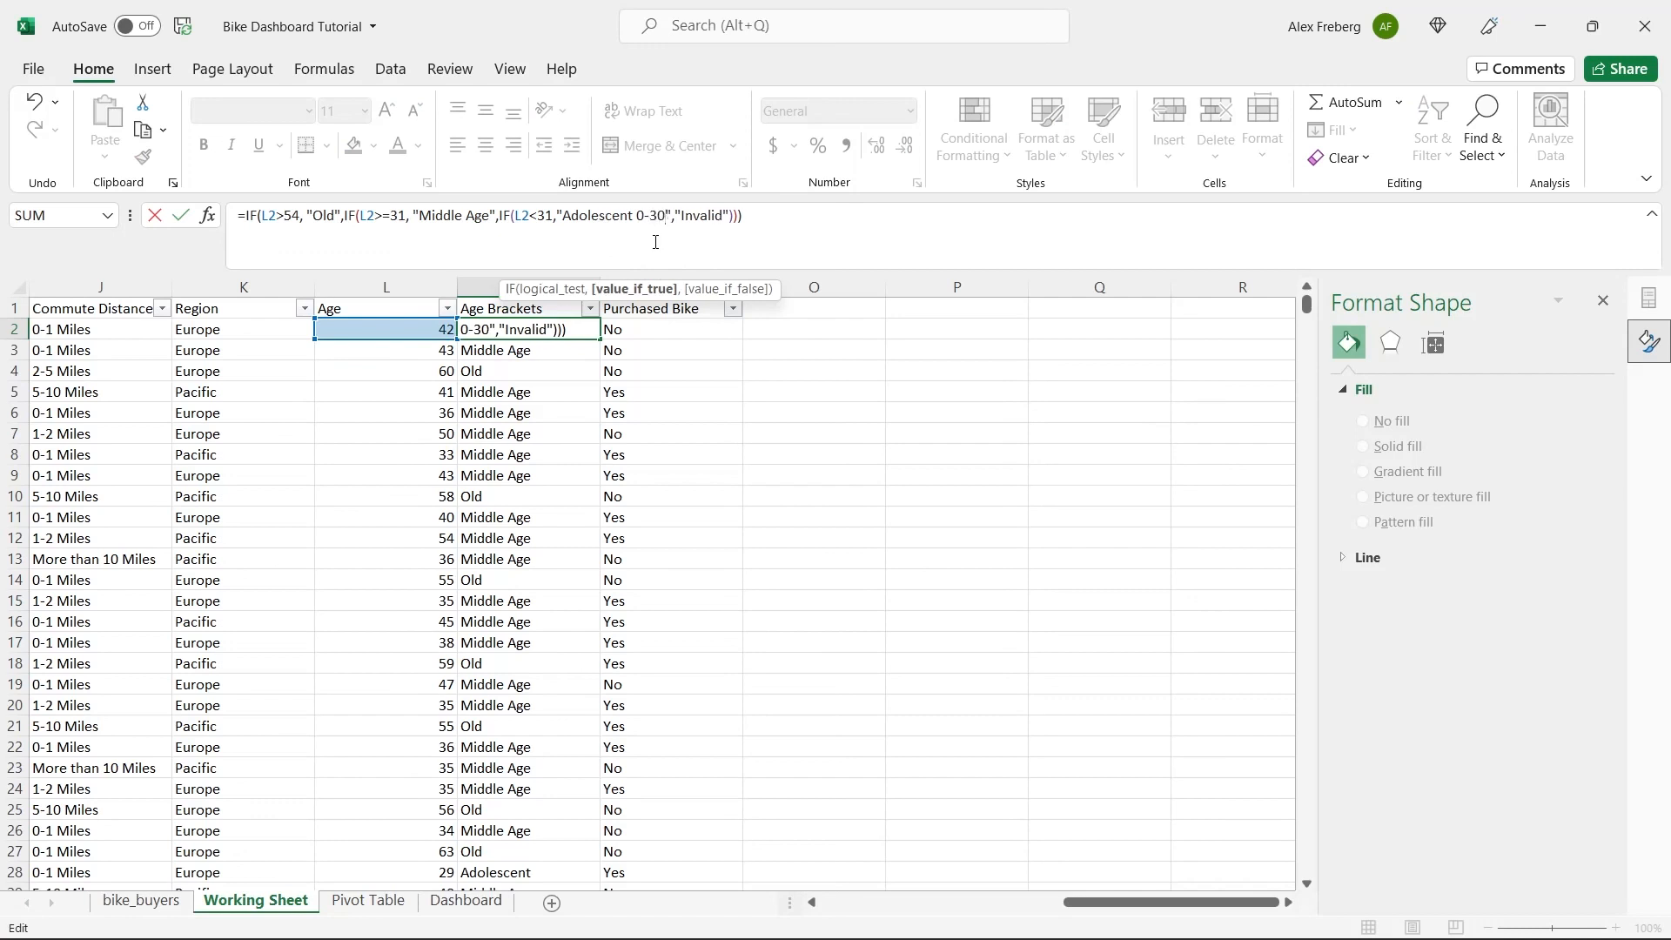
# Change the other bracket labels in the M2 formula to "Middle Age 31-54" and "Old 55+".
pyautogui.click(489, 216)
pyautogui.write('31-')
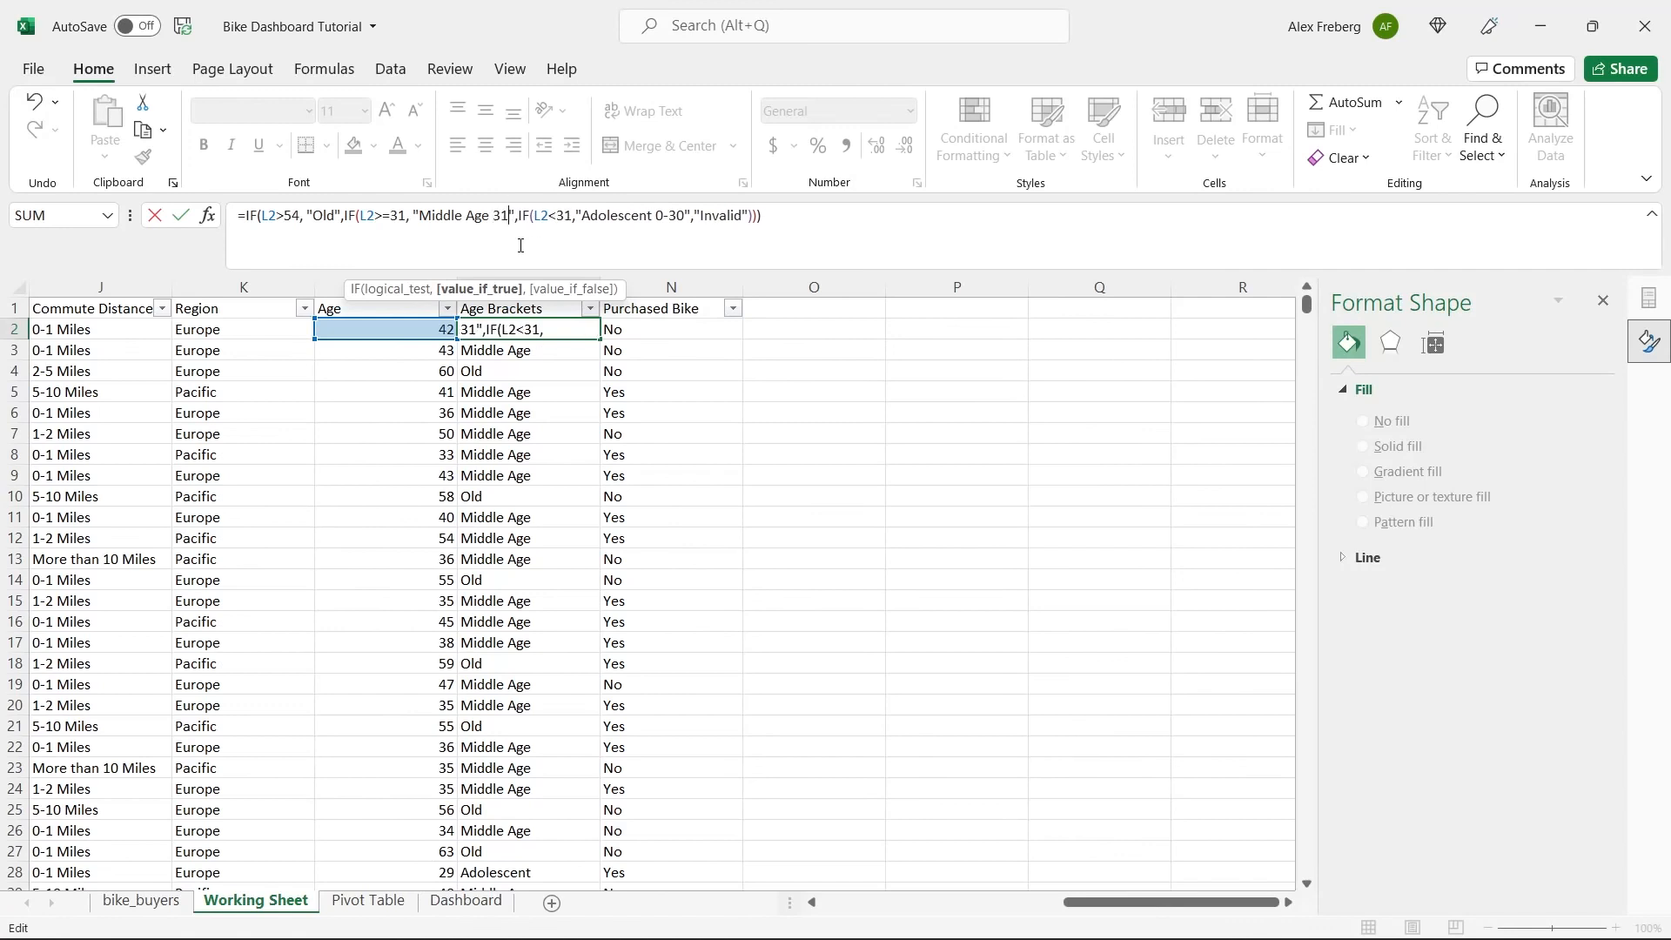
pyautogui.write('54')
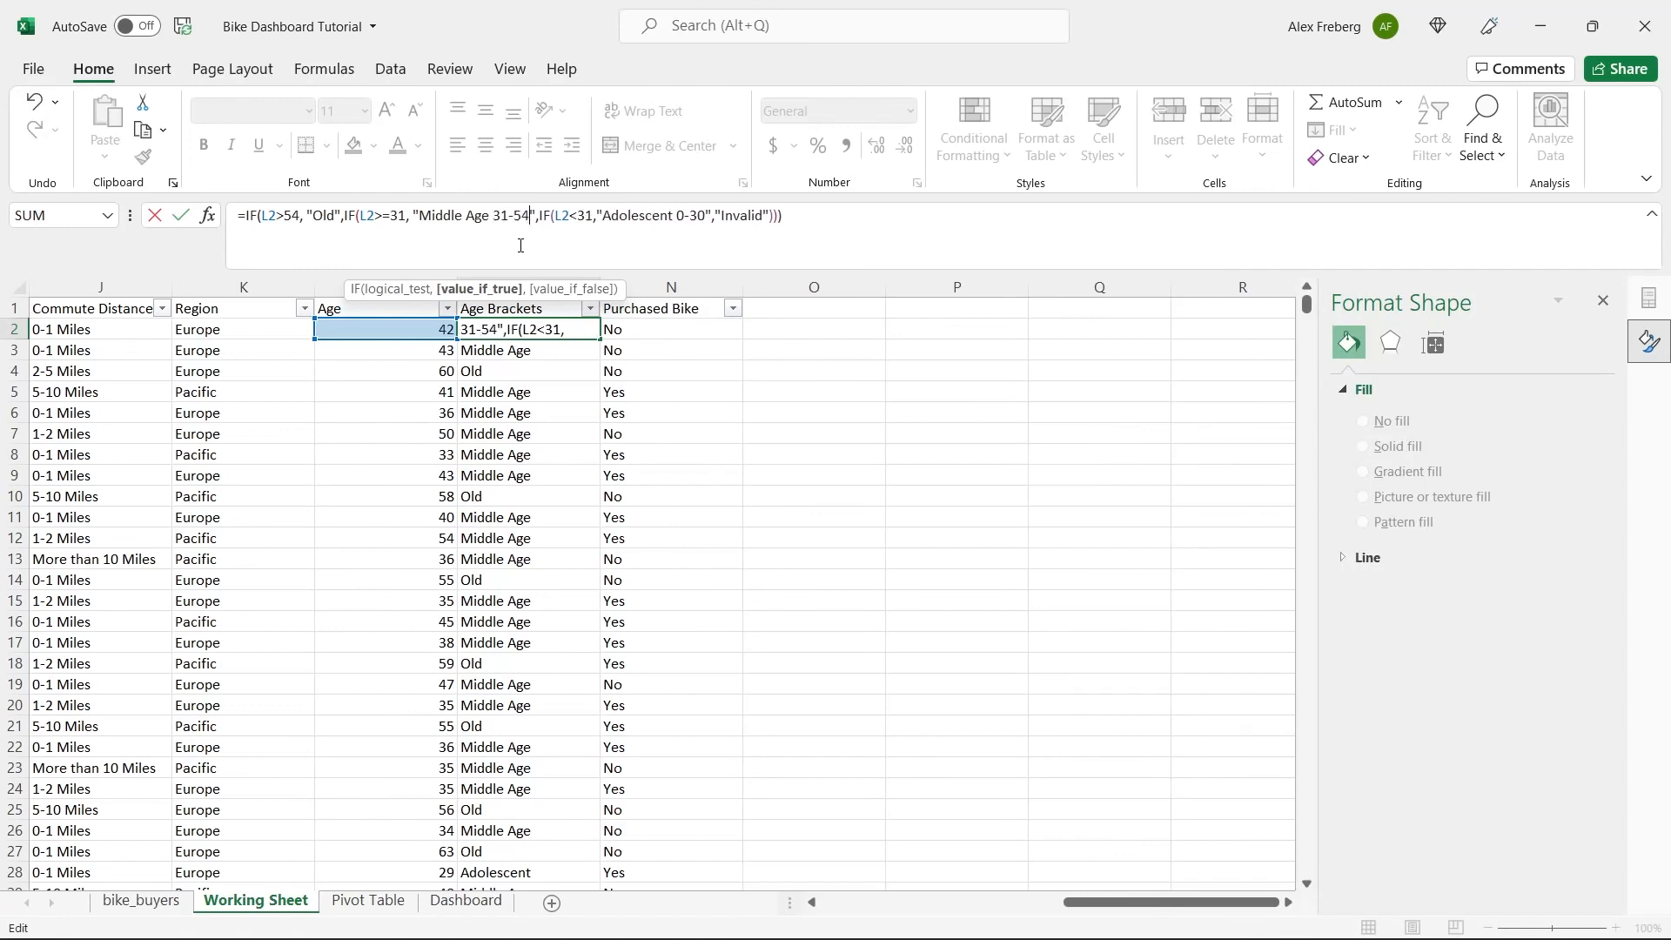
pyautogui.click(339, 218)
pyautogui.write('55+')
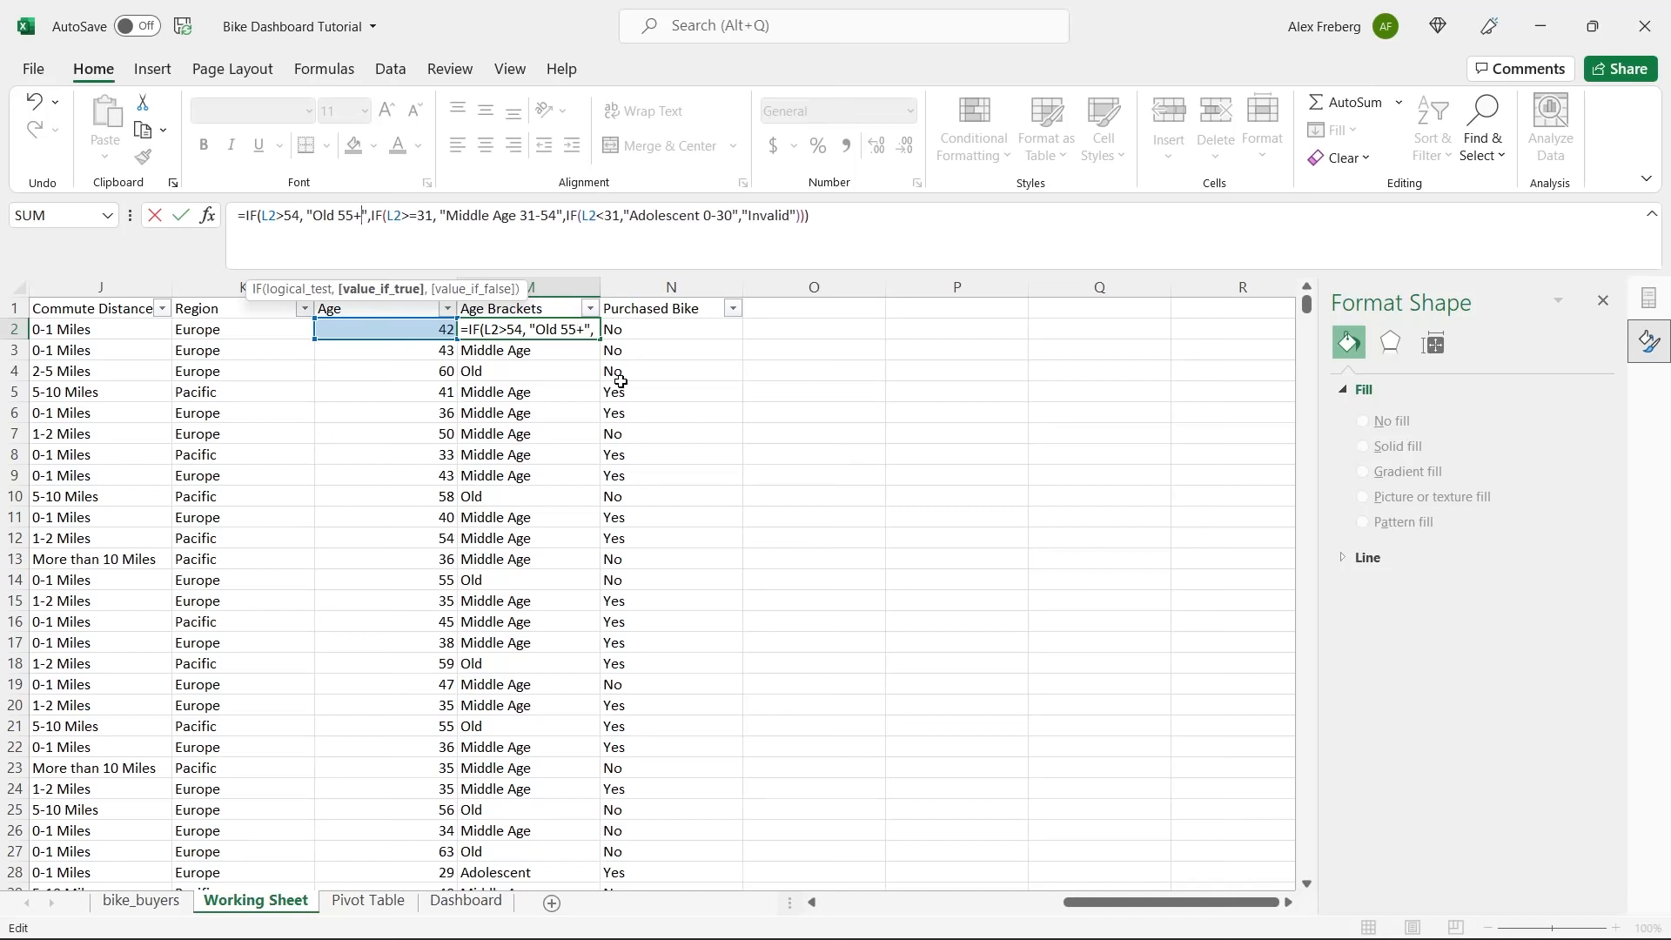
pyautogui.press('Return')
# Fill the edited M2 formula down the whole Age Brackets column.
pyautogui.click(583, 332)
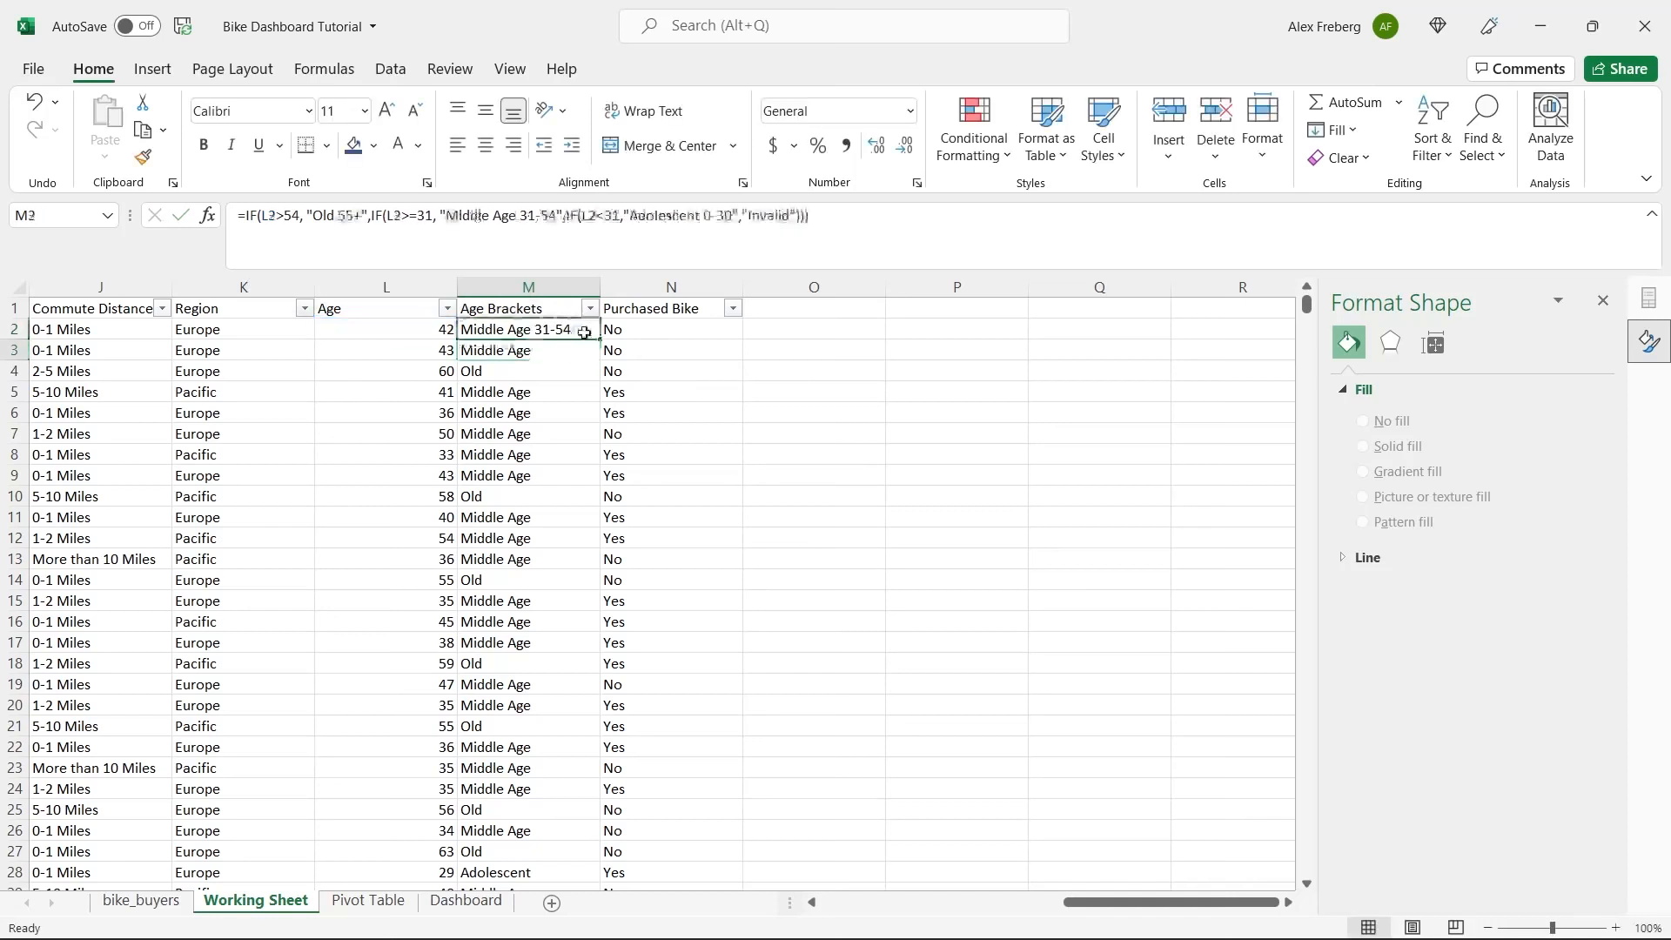
pyautogui.doubleClick(599, 339)
pyautogui.click(696, 372)
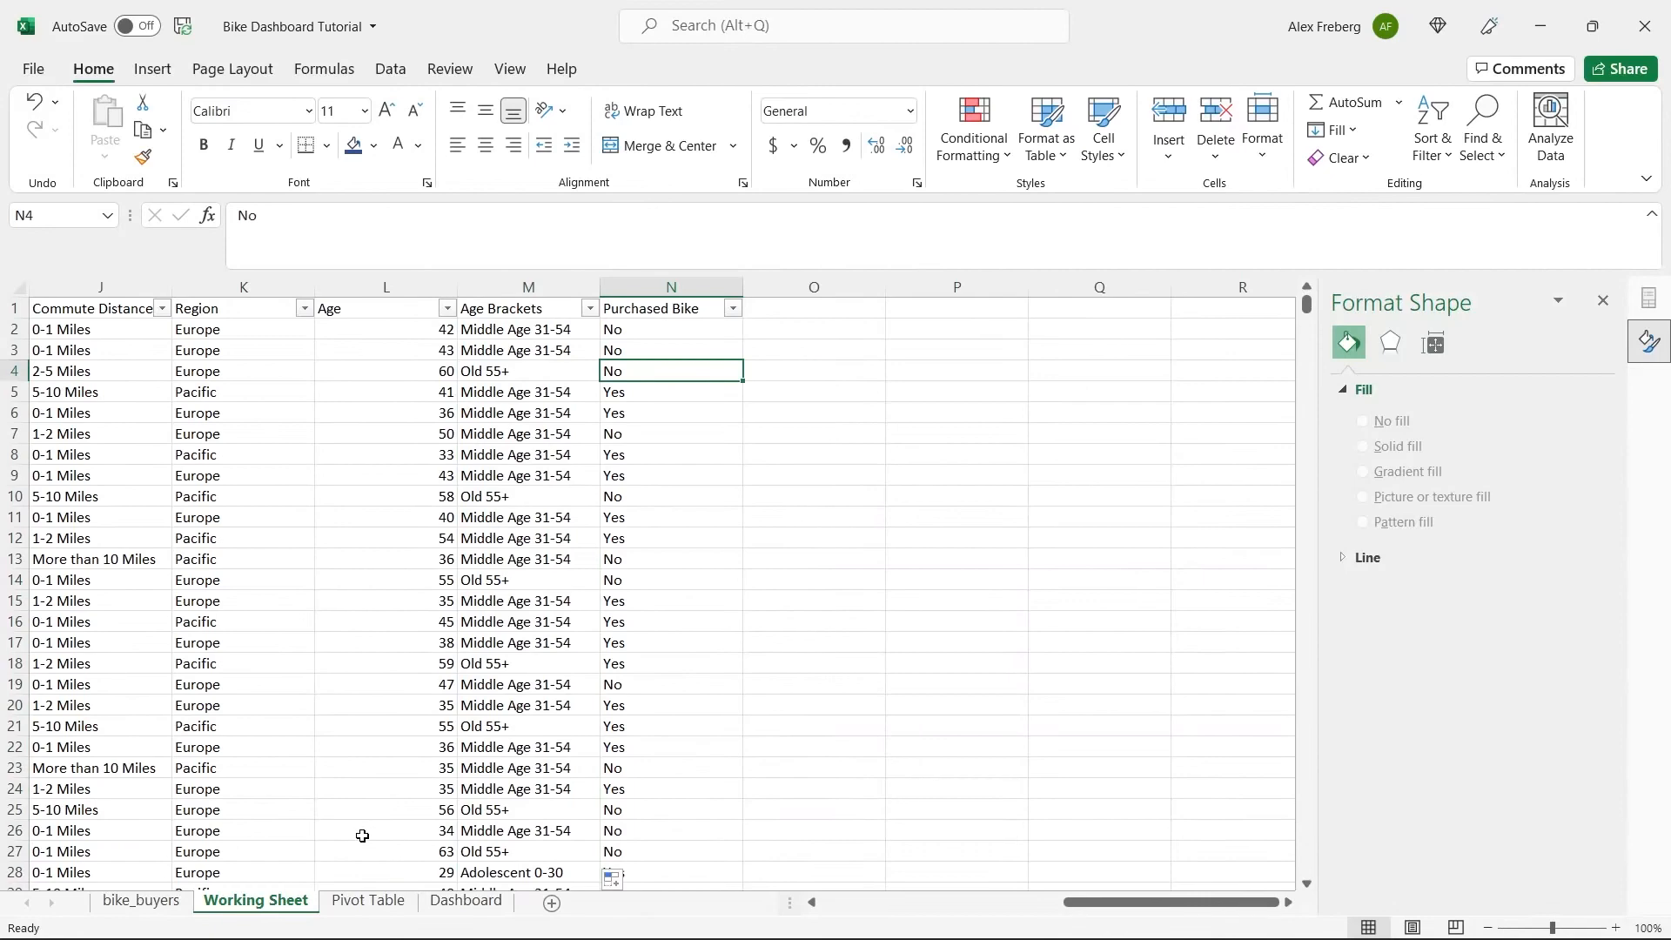
# Refresh the age bracket pivot table on the Pivot Table sheet with the relabelled brackets.
pyautogui.click(369, 901)
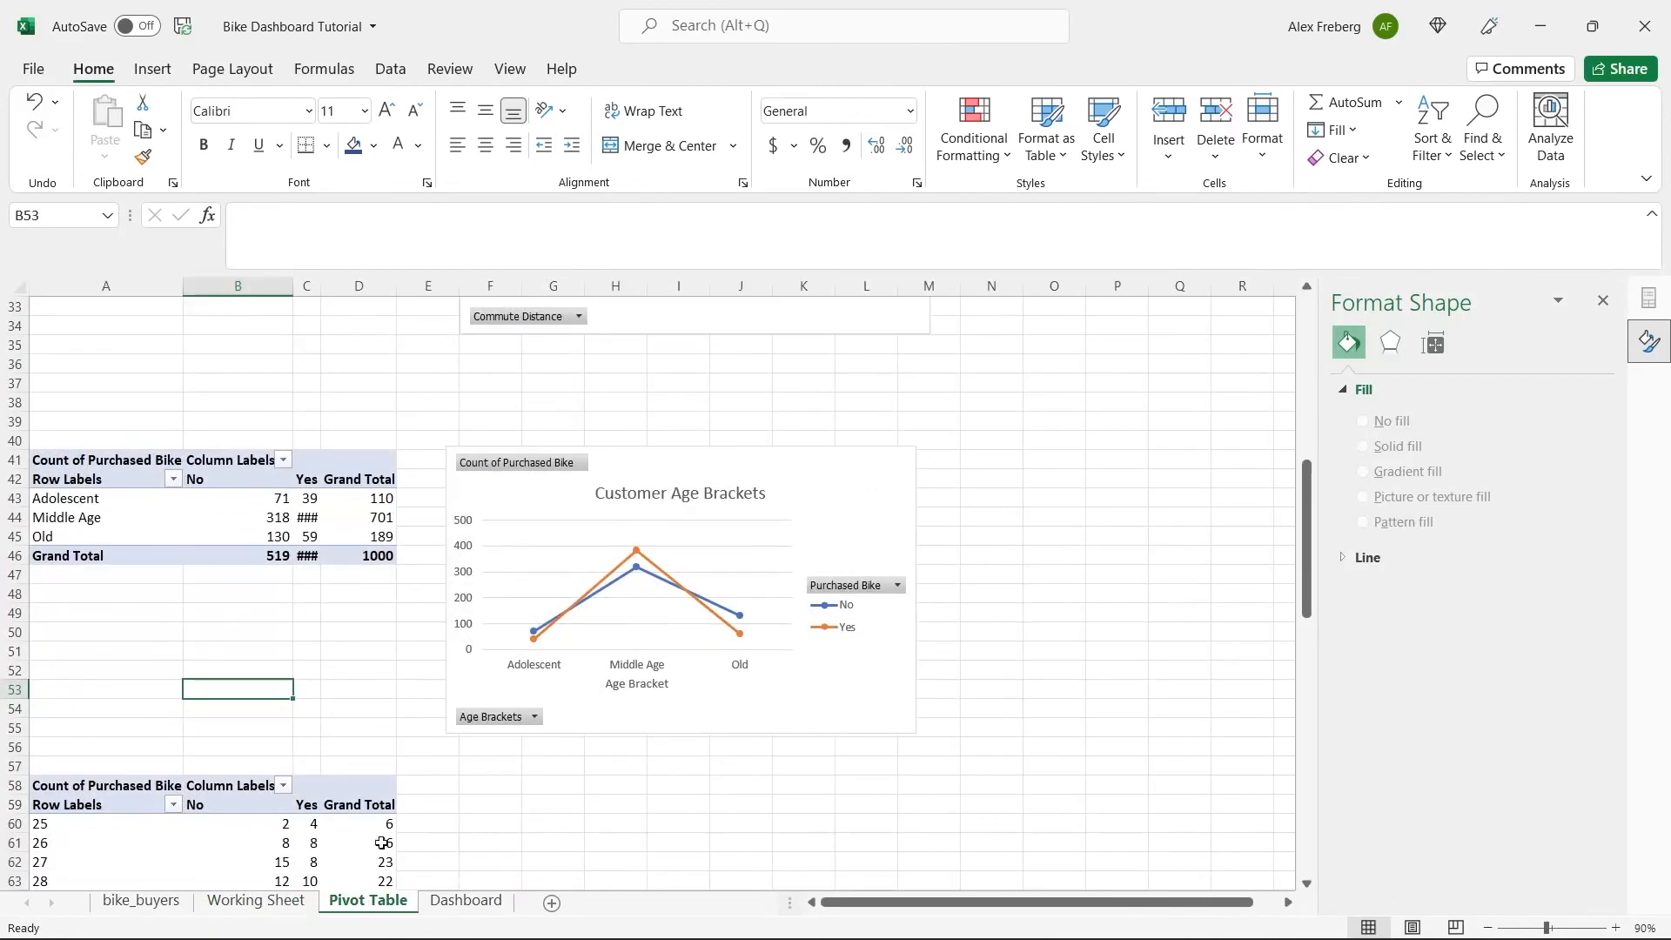
pyautogui.click(352, 535)
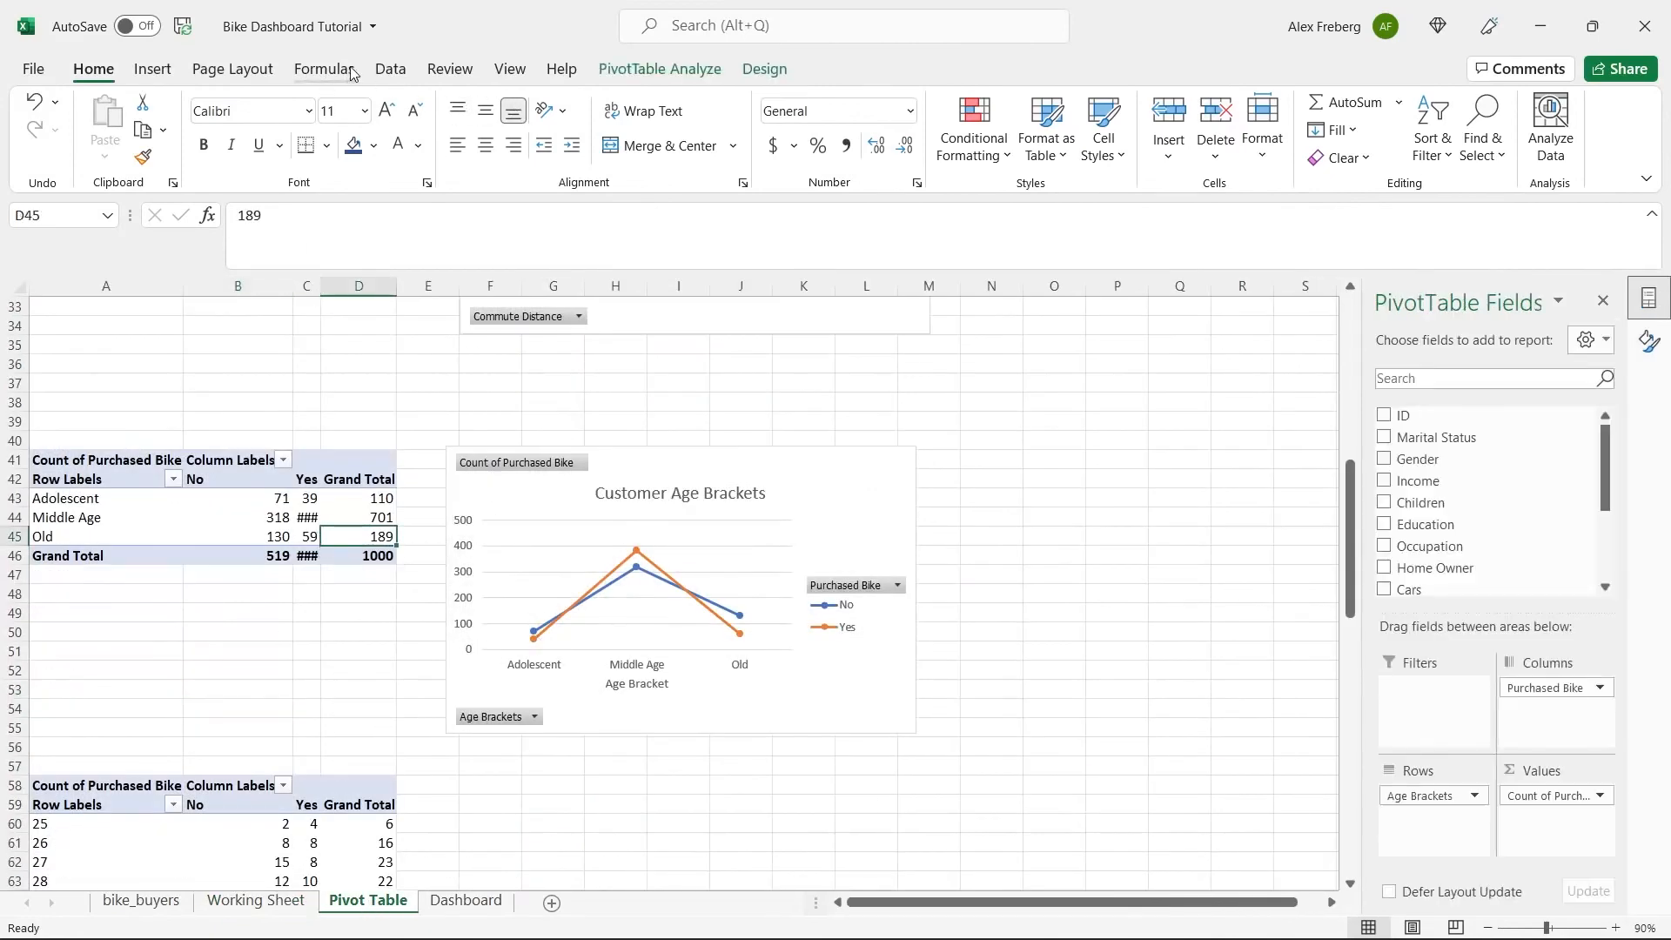
pyautogui.click(389, 68)
pyautogui.click(406, 122)
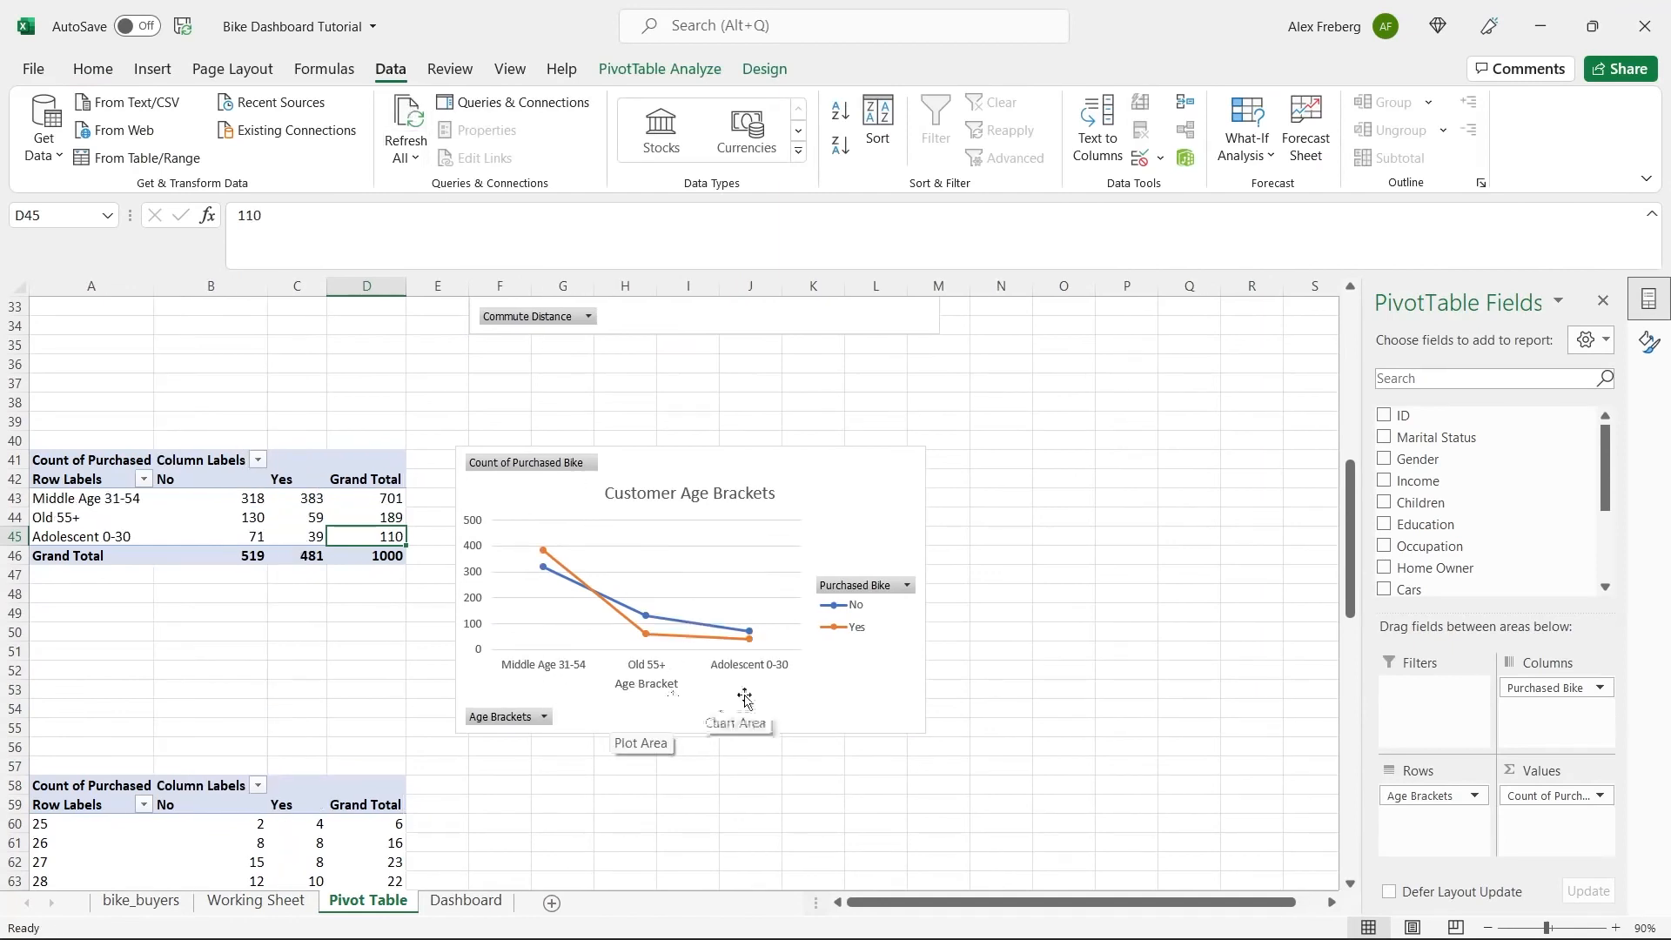
# Undo the fill-down and the label edits in the Age Brackets column of the Working Sheet.
pyautogui.click(273, 907)
pyautogui.click(366, 902)
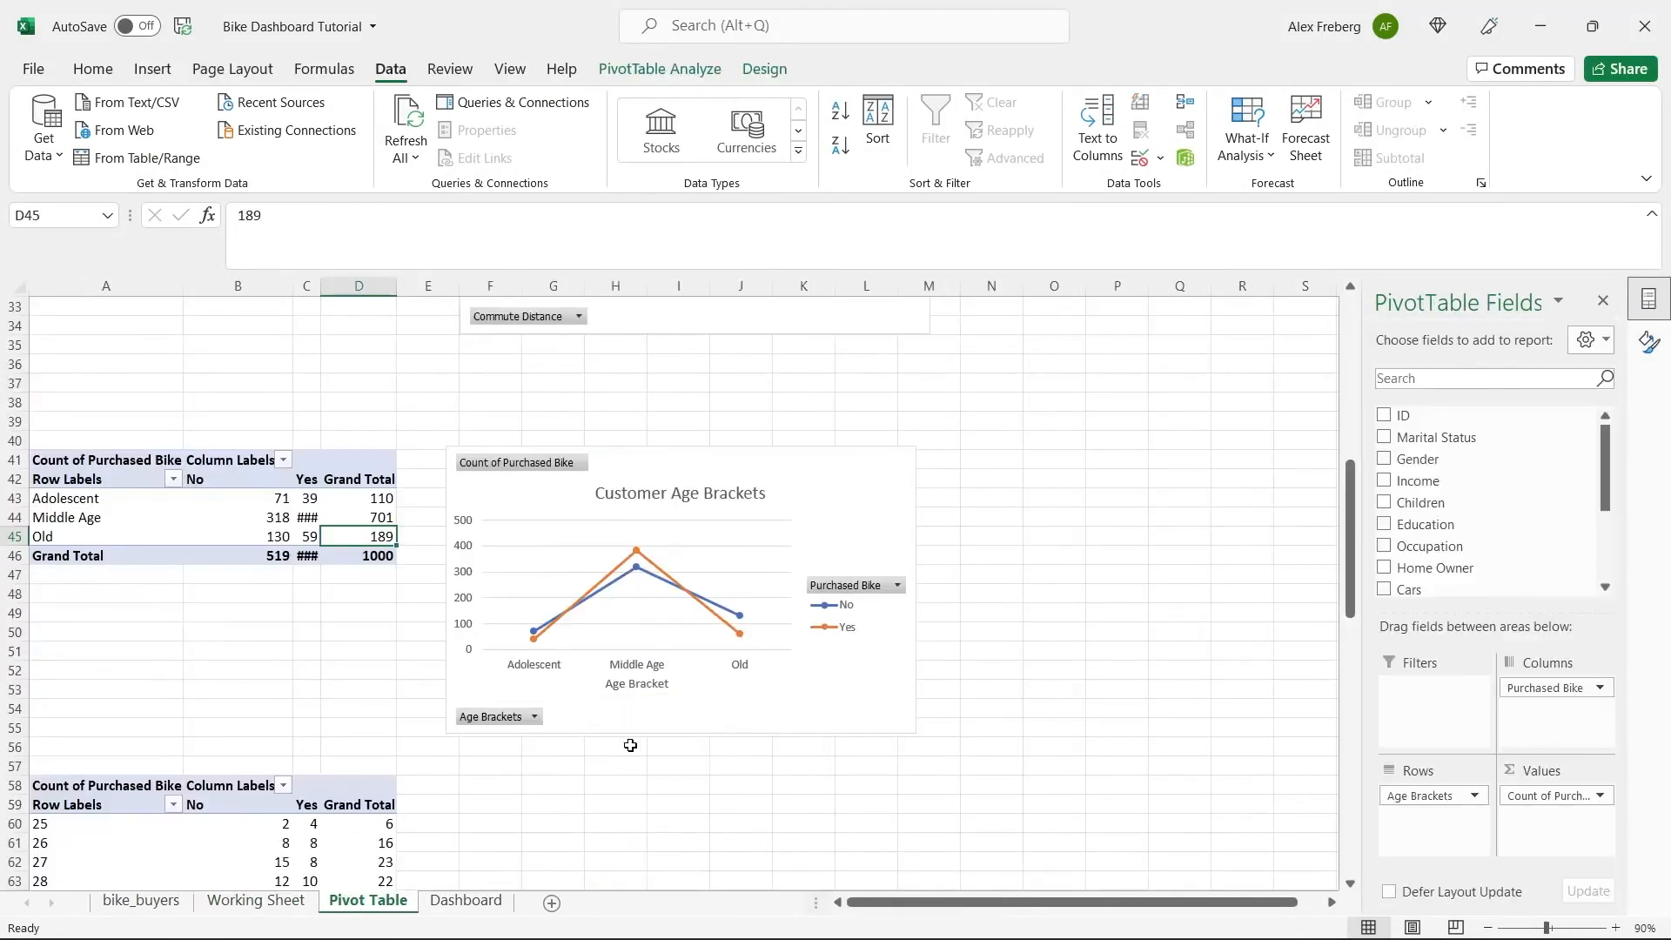
pyautogui.click(273, 907)
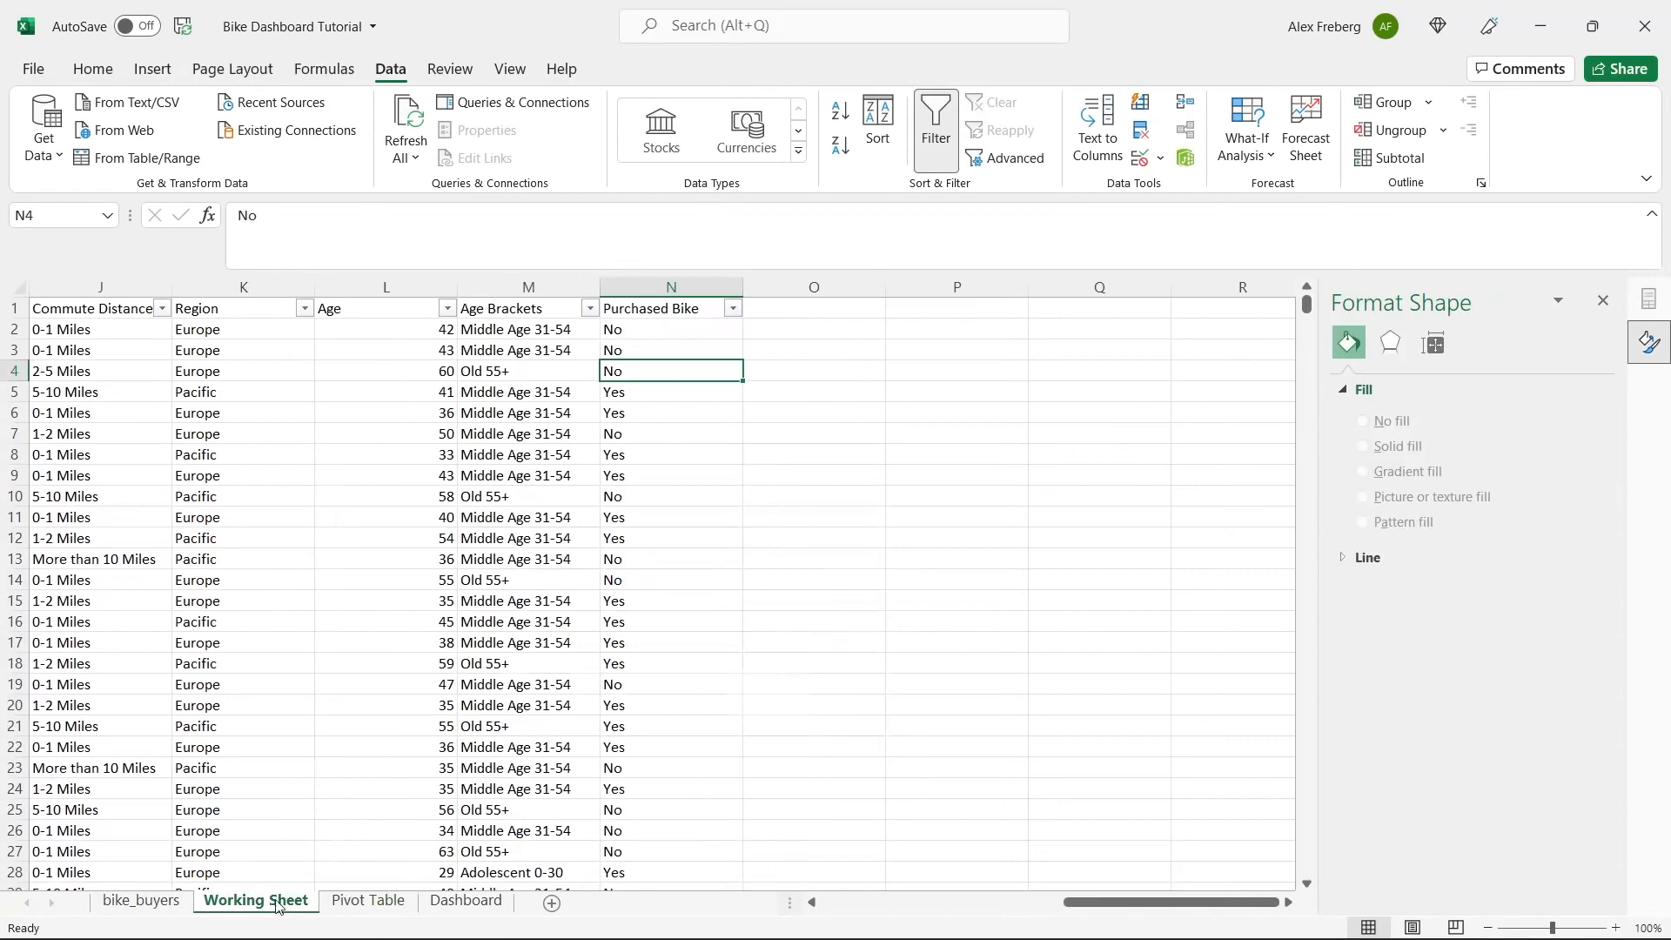
pyautogui.hotkey('ctrl', 'z')
pyautogui.hotkey('ctrl', 'z')
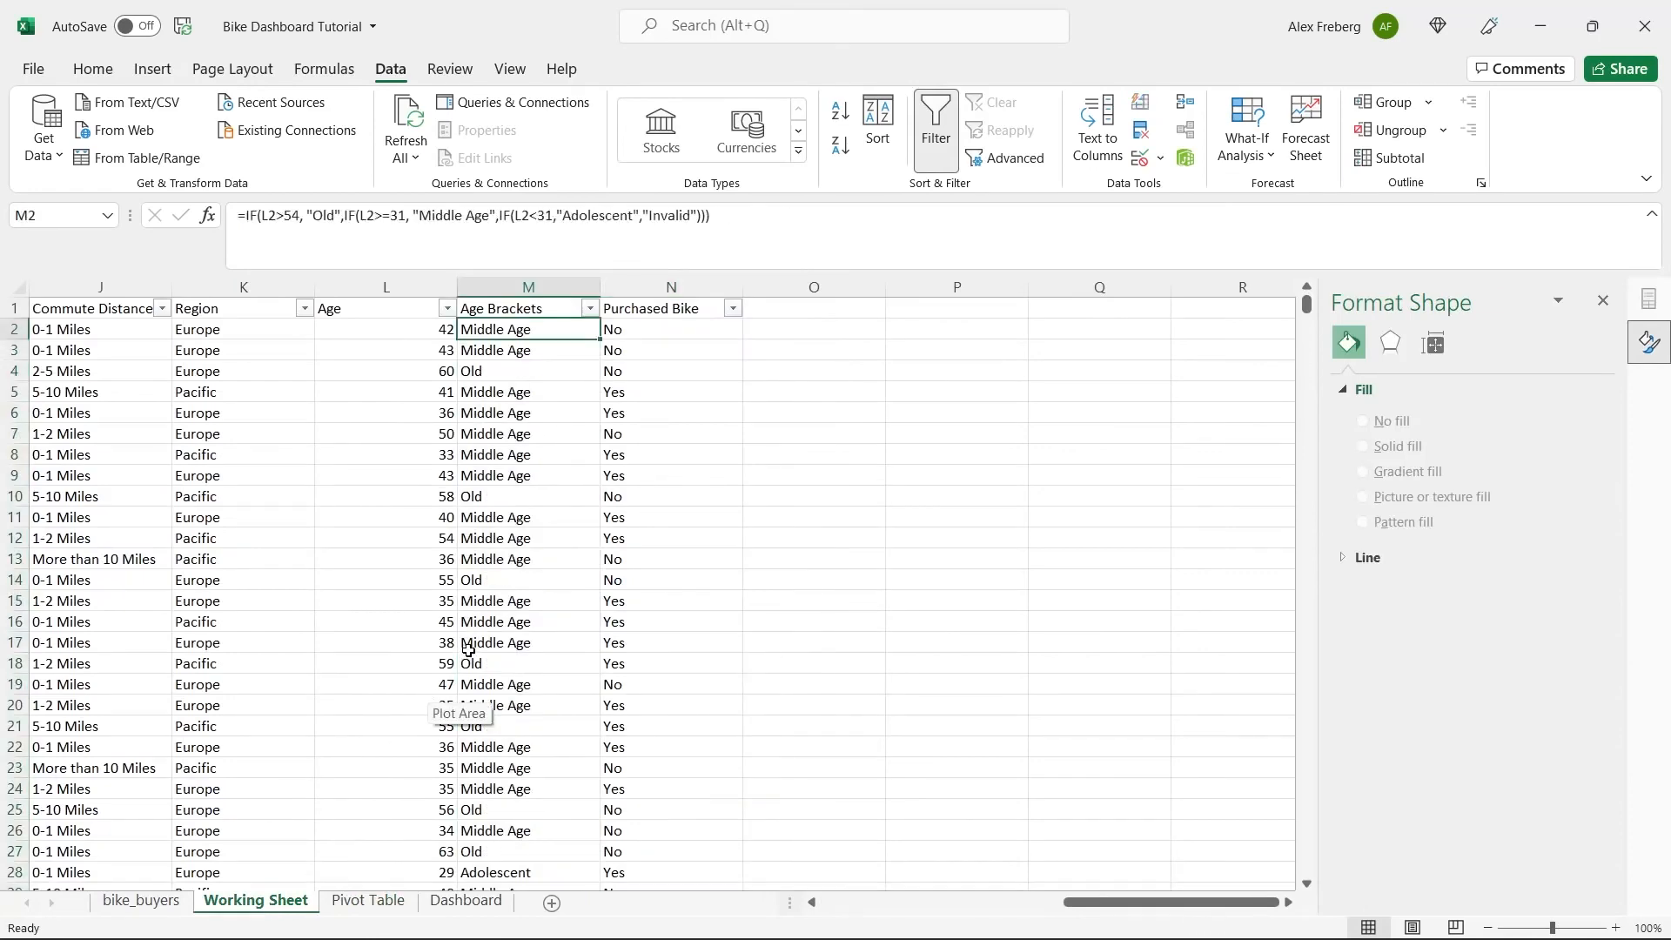
pyautogui.click(770, 460)
# Widen column C on the Pivot Table sheet to fit the Yes counts, and close the Format Shape pane.
pyautogui.click(352, 900)
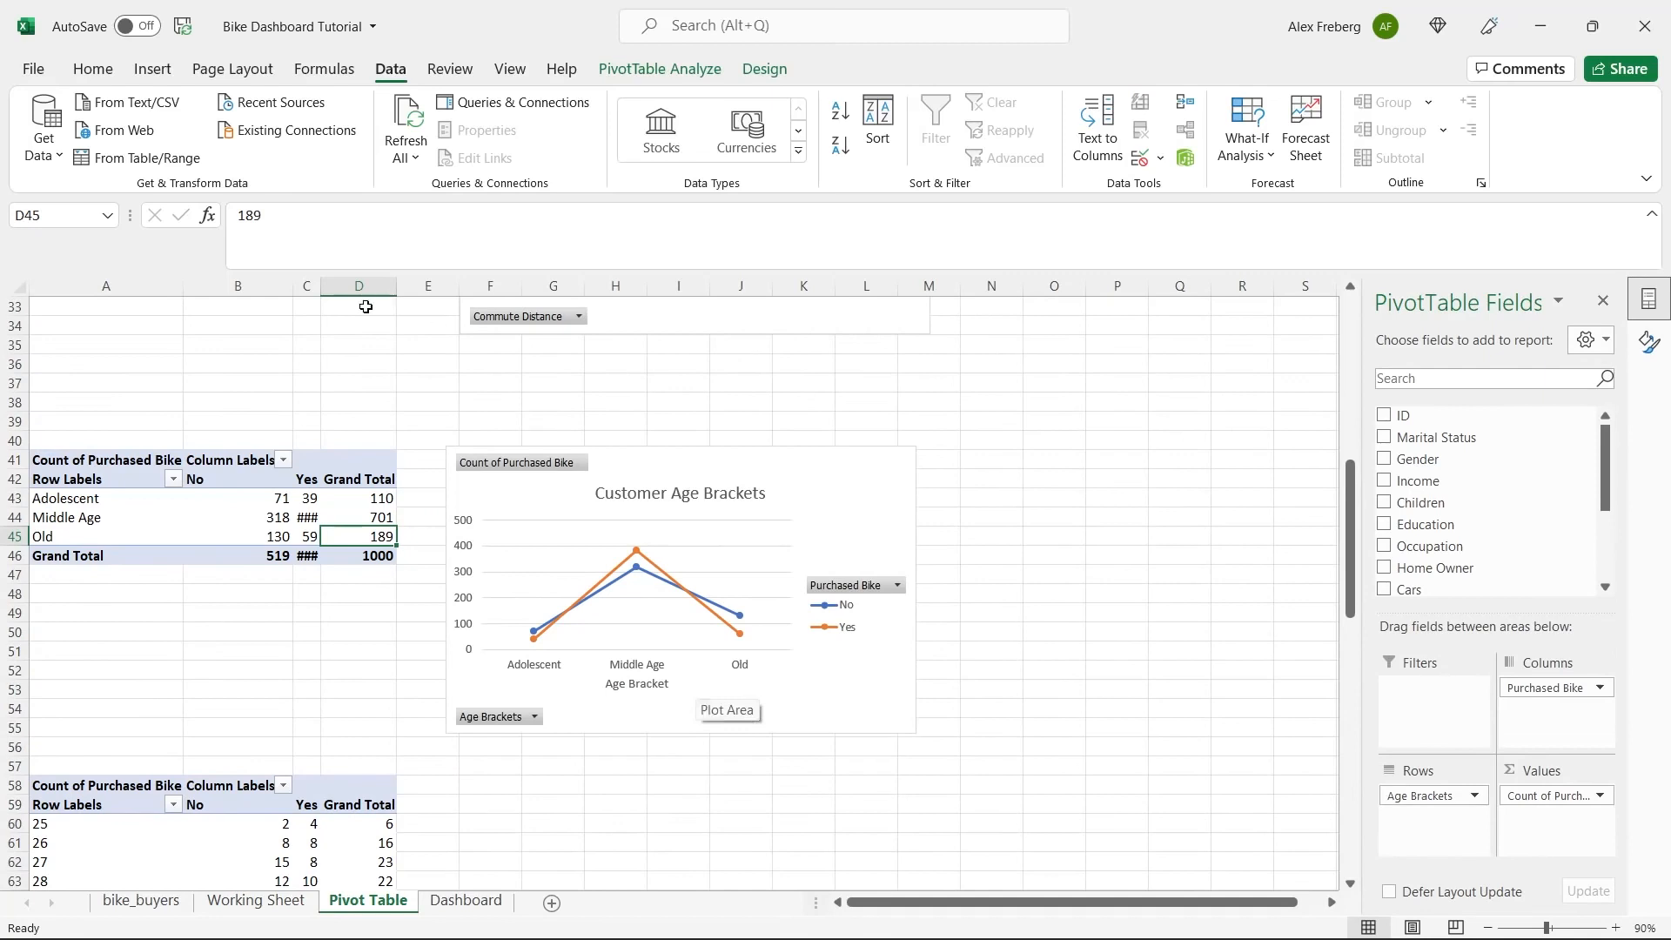
pyautogui.moveTo(324, 285); pyautogui.dragTo(348, 285)
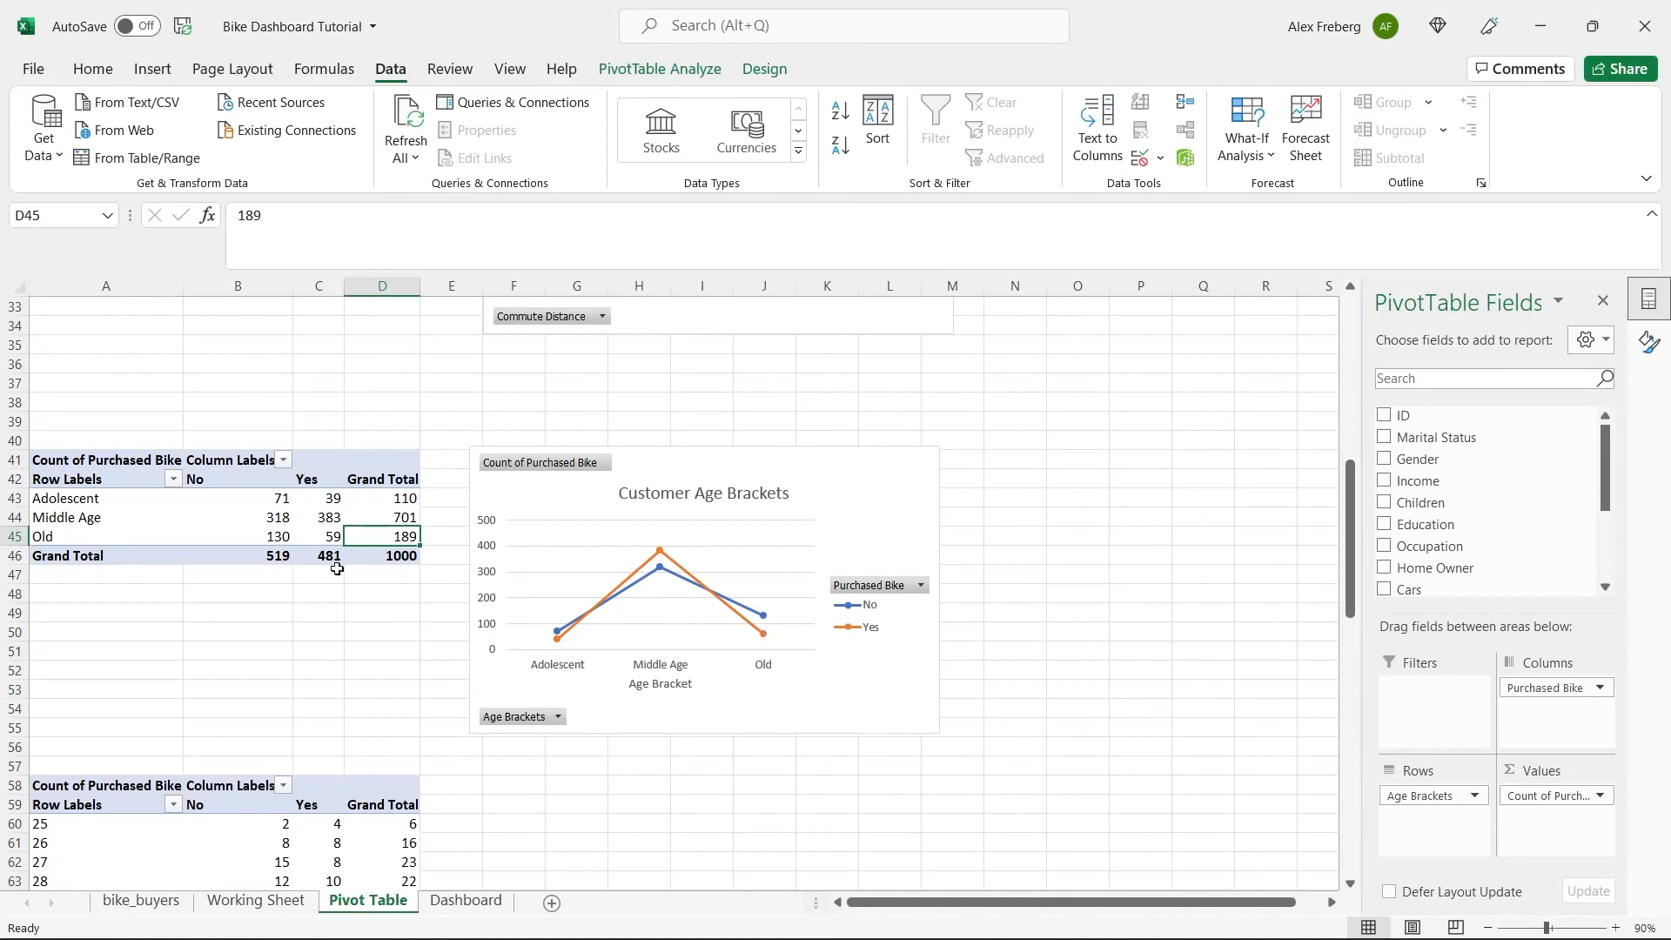
pyautogui.moveTo(109, 500); pyautogui.dragTo(119, 520)
pyautogui.click(118, 538)
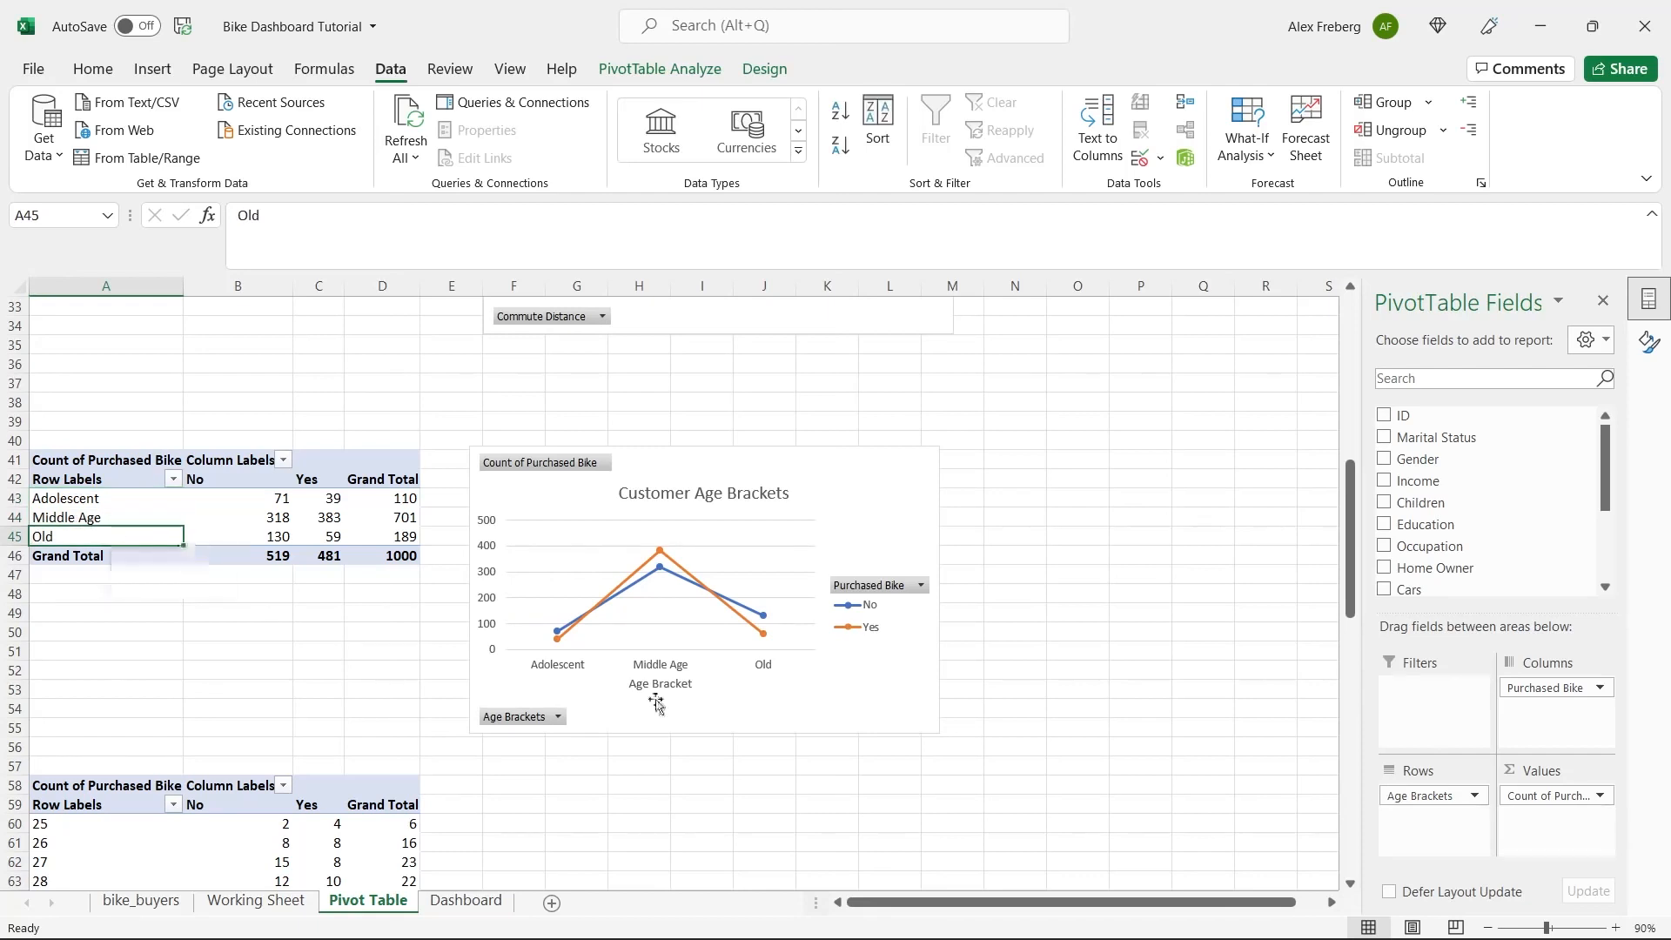
pyautogui.click(735, 790)
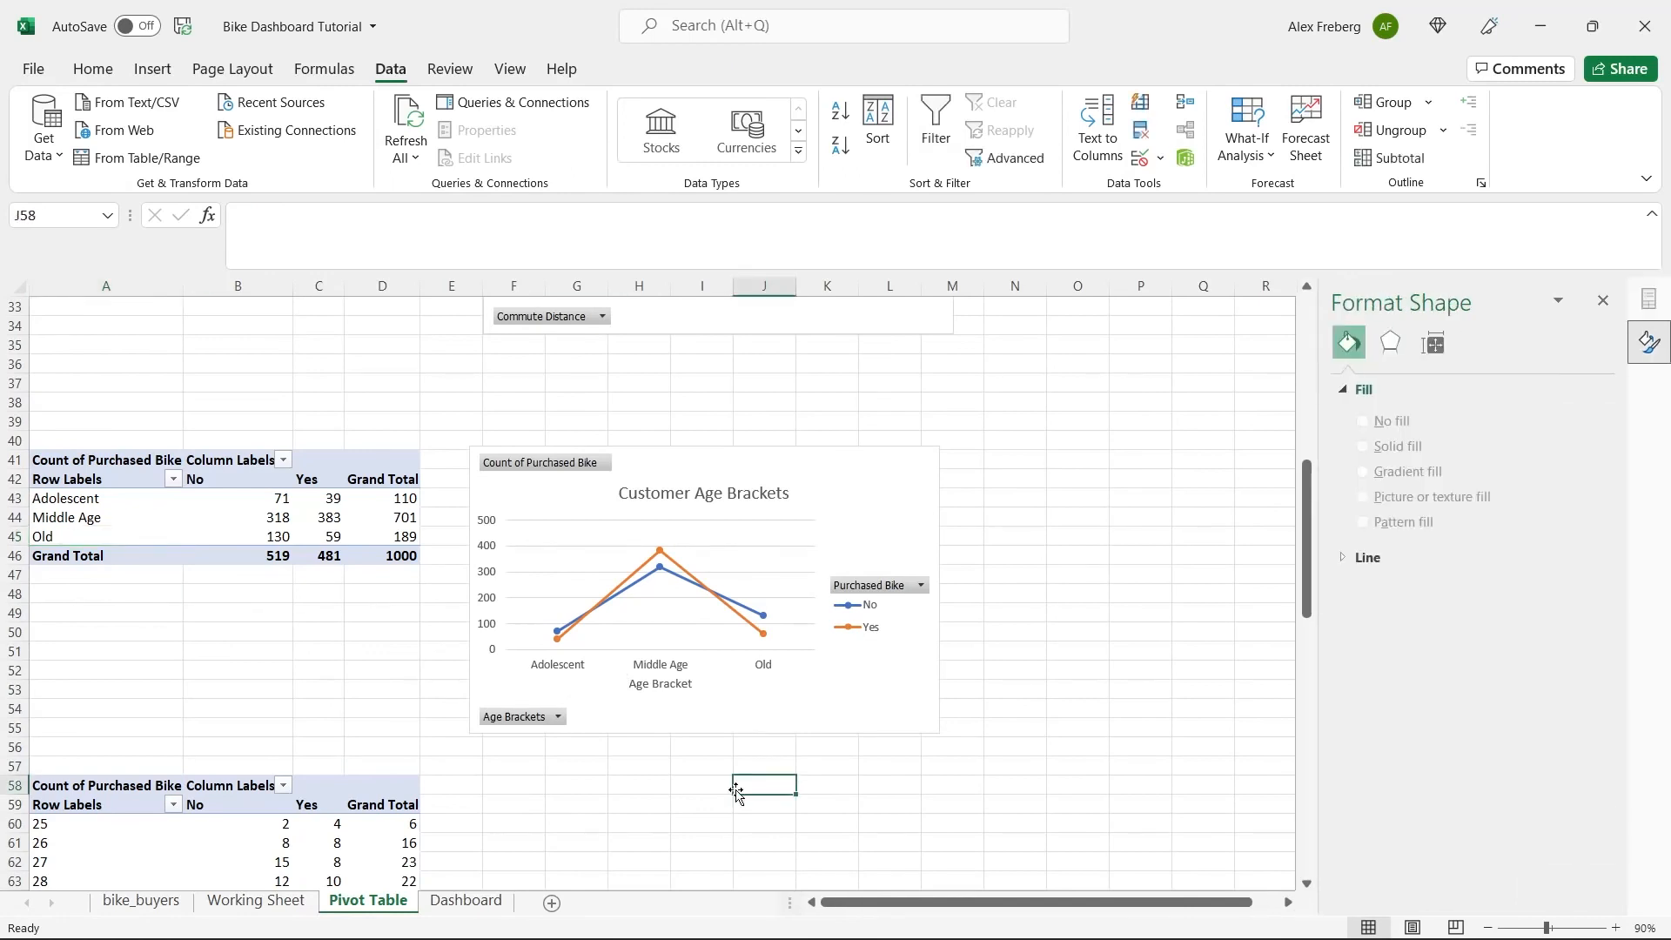
pyautogui.click(1604, 300)
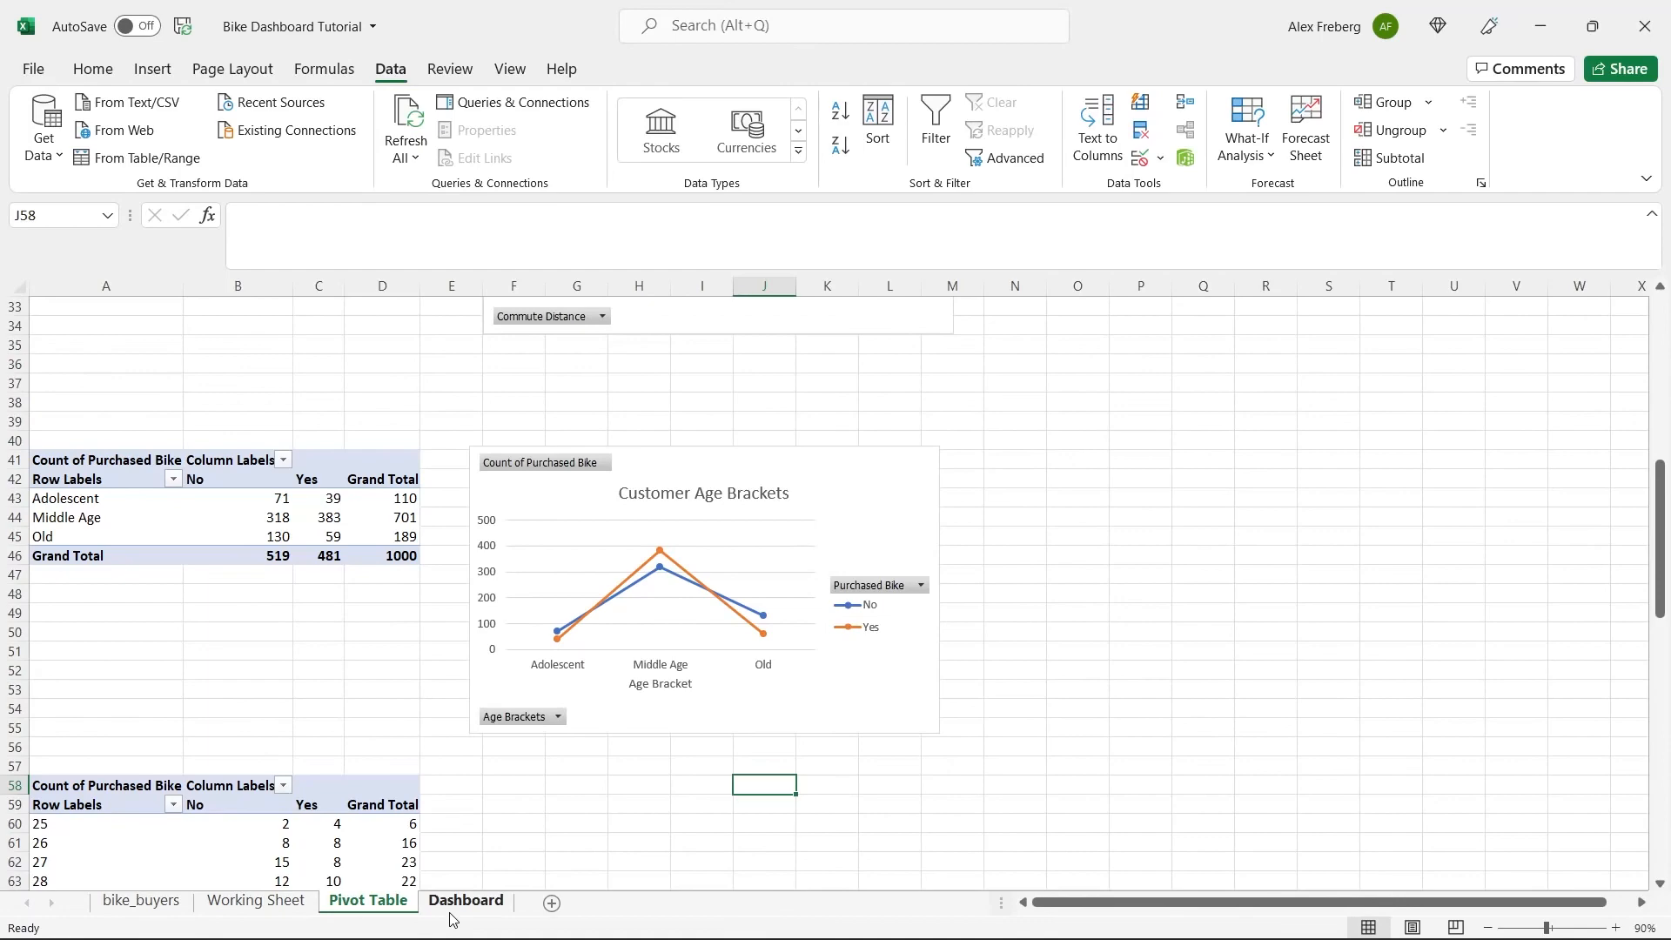
# Copy the Avg Income Per Purchase chart from the Pivot Table sheet and paste it onto the Dashboard sheet.
pyautogui.scroll(10, 591, 707)
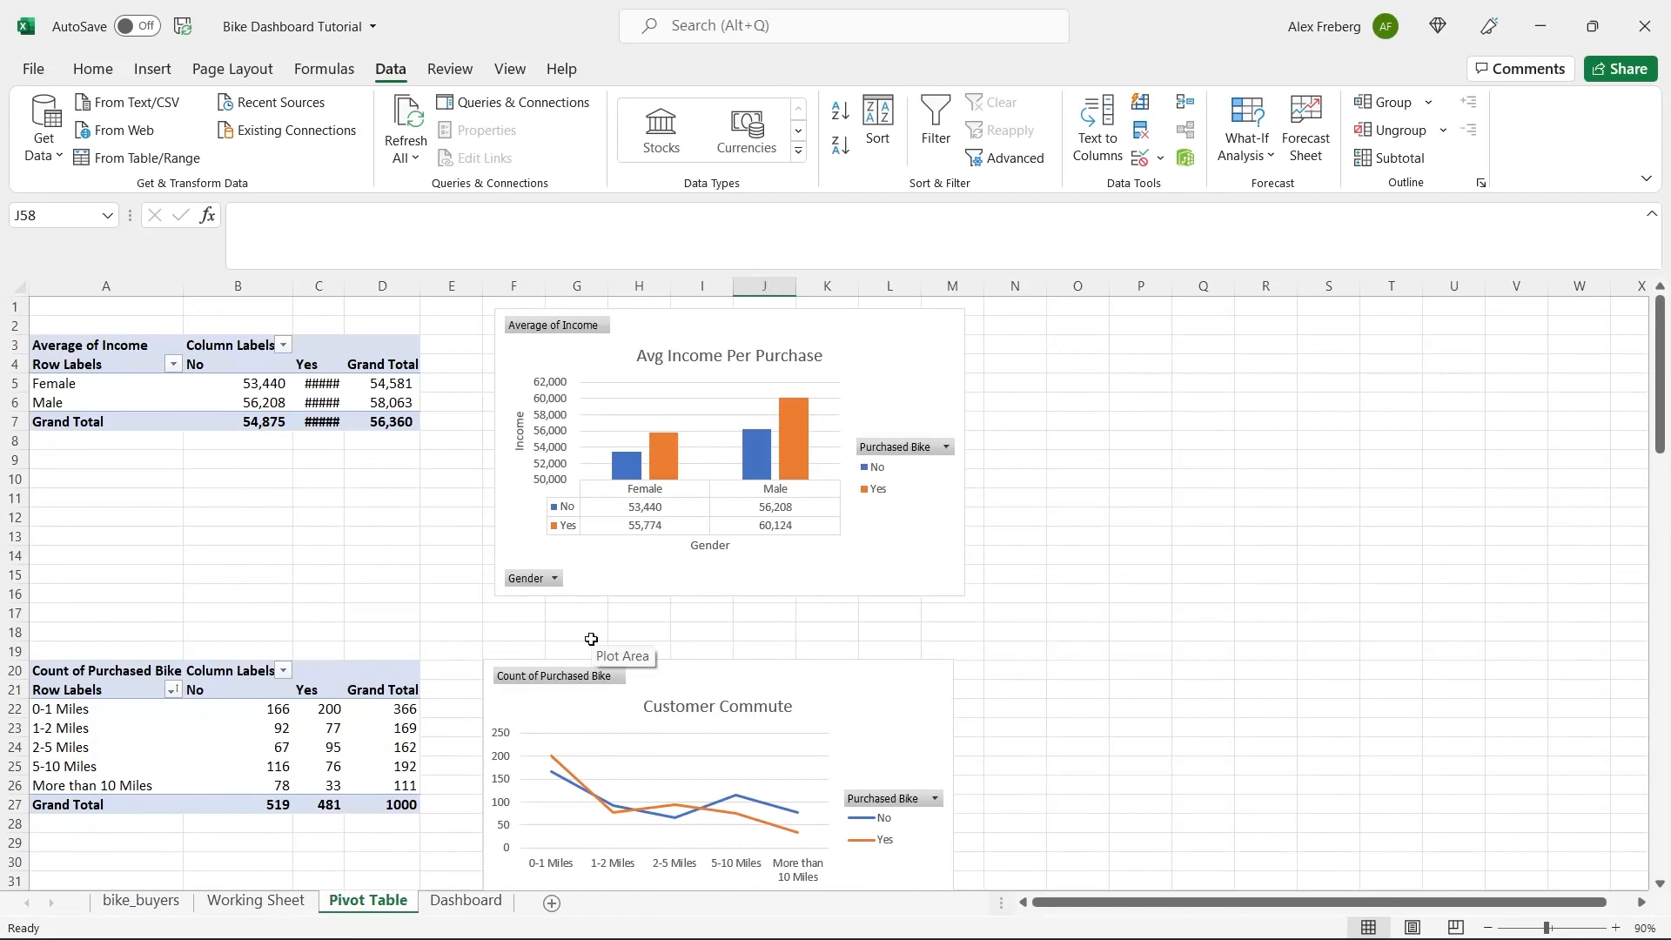
pyautogui.click(800, 575)
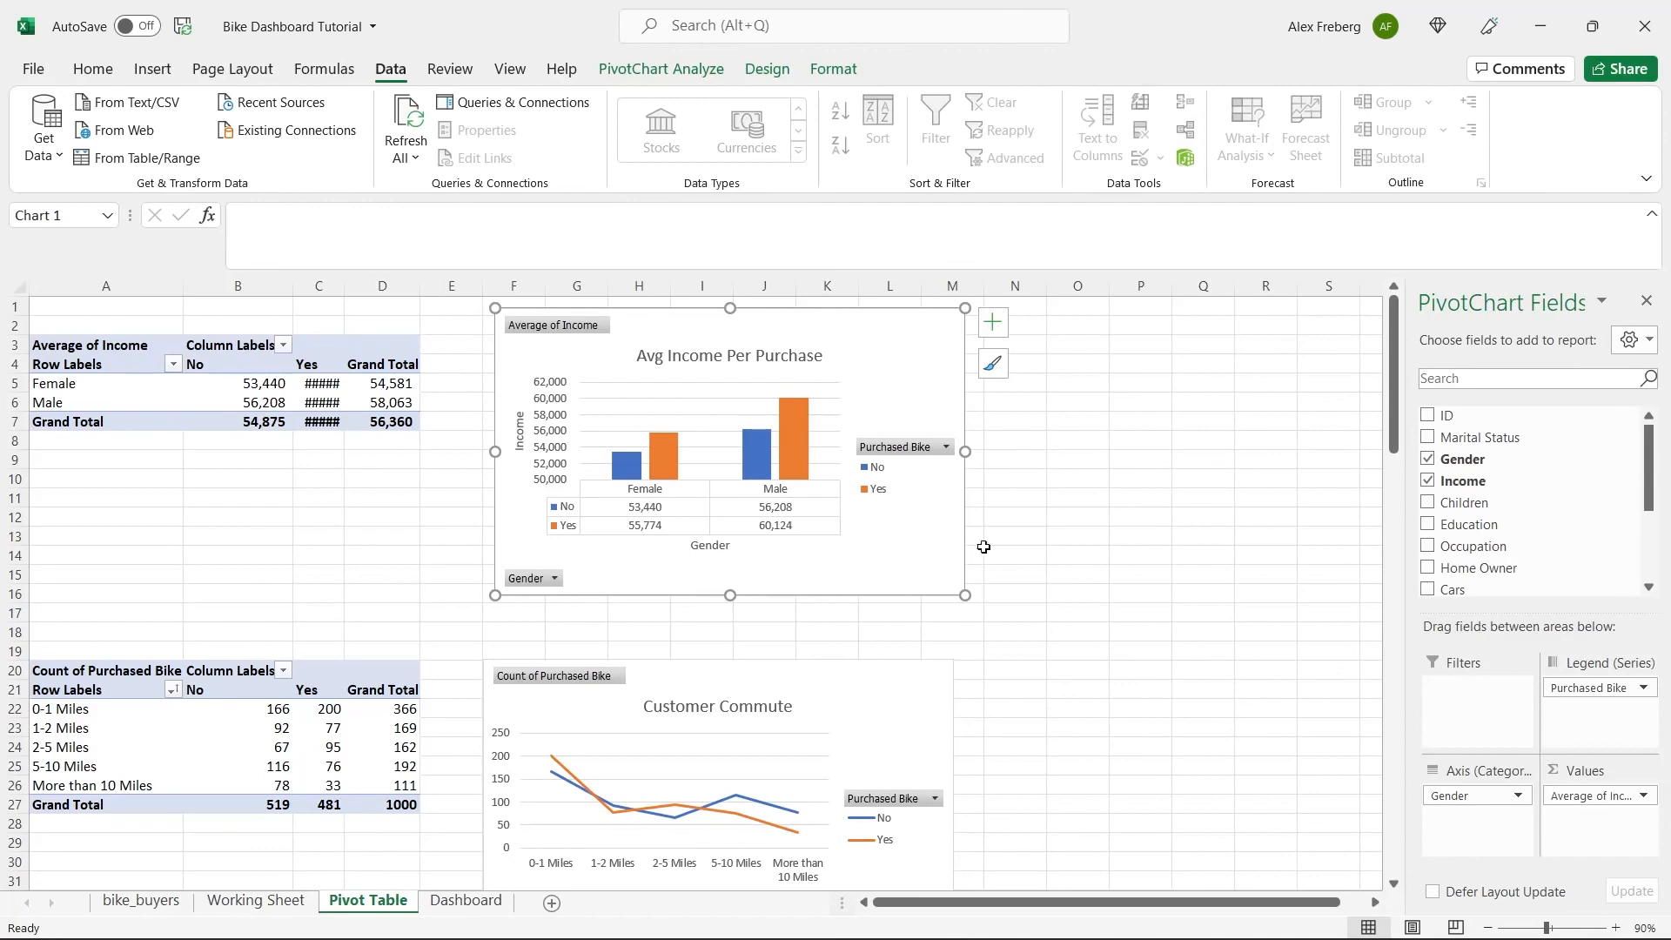
pyautogui.hotkey('ctrl', 'c')
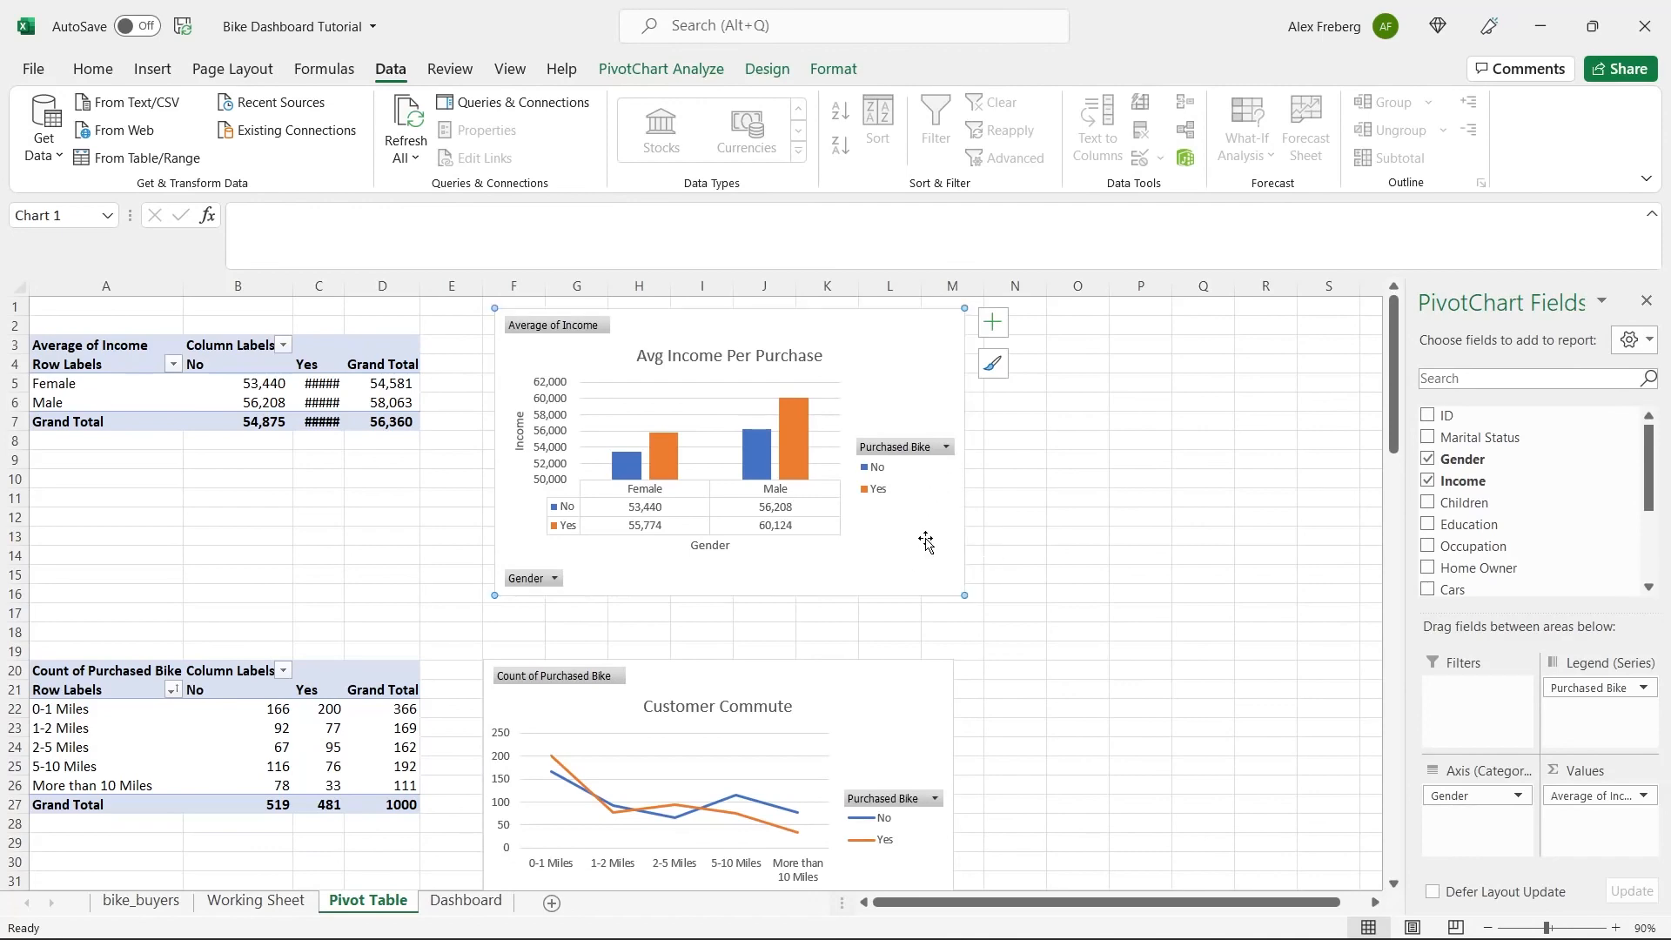
pyautogui.click(483, 908)
pyautogui.click(390, 390)
pyautogui.hotkey('ctrl', 'v')
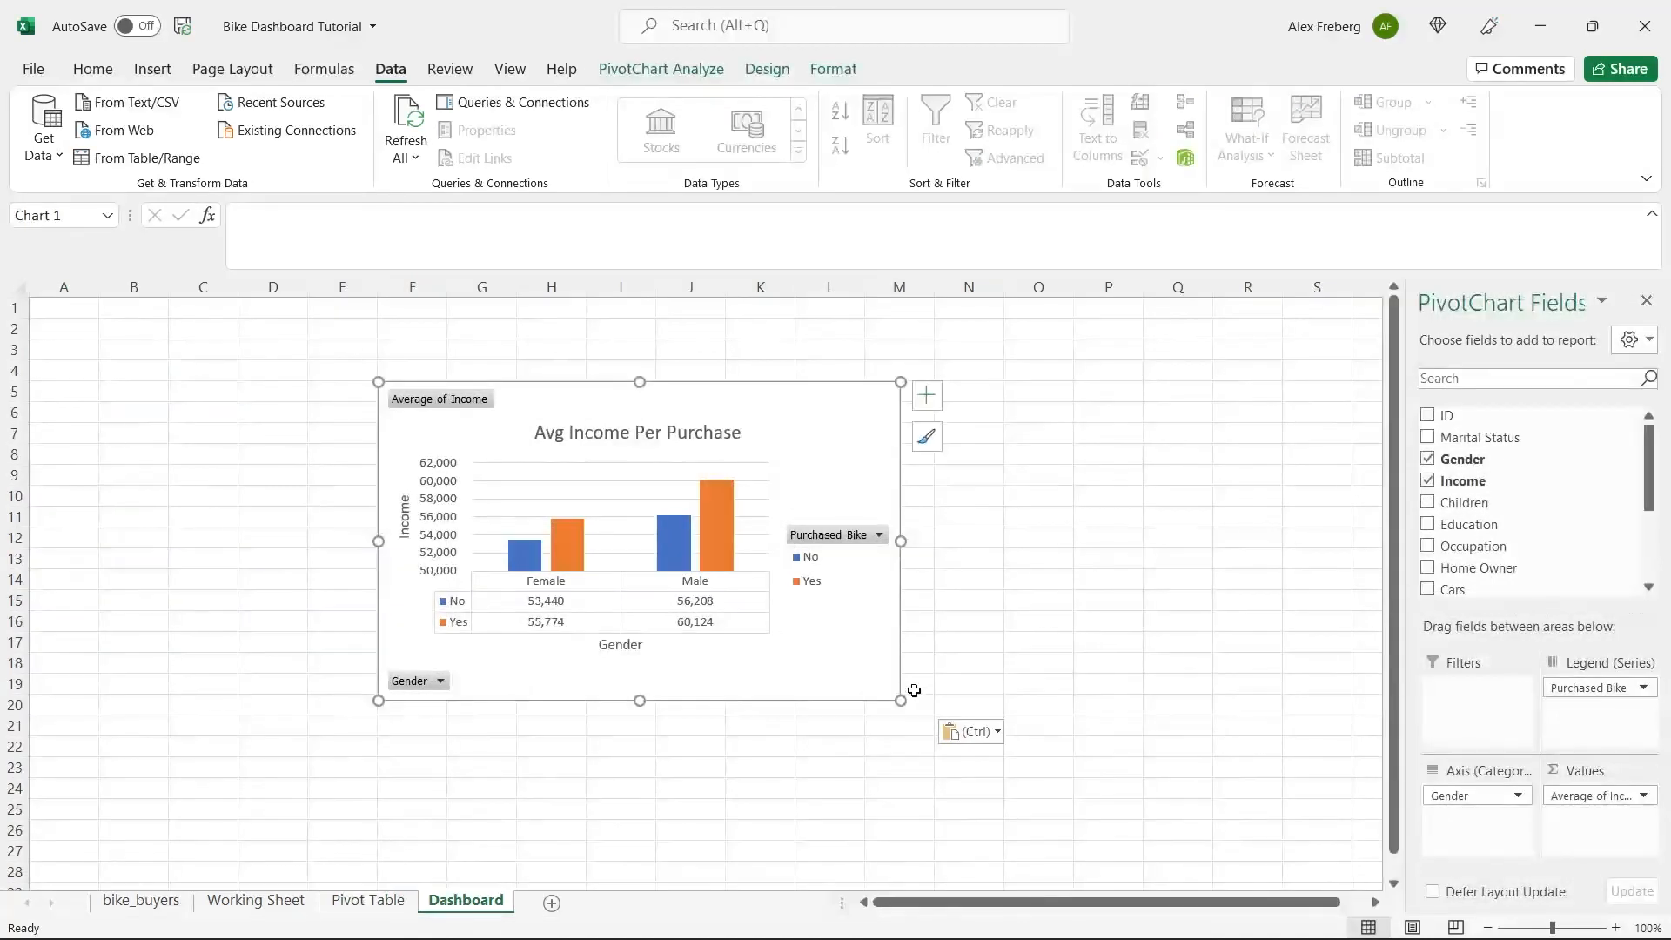
# Shrink the pasted income chart slightly and place it across columns J to Q near row 2 of the Dashboard.
pyautogui.moveTo(899, 698)
pyautogui.mouseDown()
pyautogui.moveTo(784, 576)
pyautogui.moveTo(873, 641)
pyautogui.moveTo(864, 687)
pyautogui.mouseUp()
pyautogui.moveTo(787, 444); pyautogui.dragTo(1085, 375)
pyautogui.click(1487, 927)
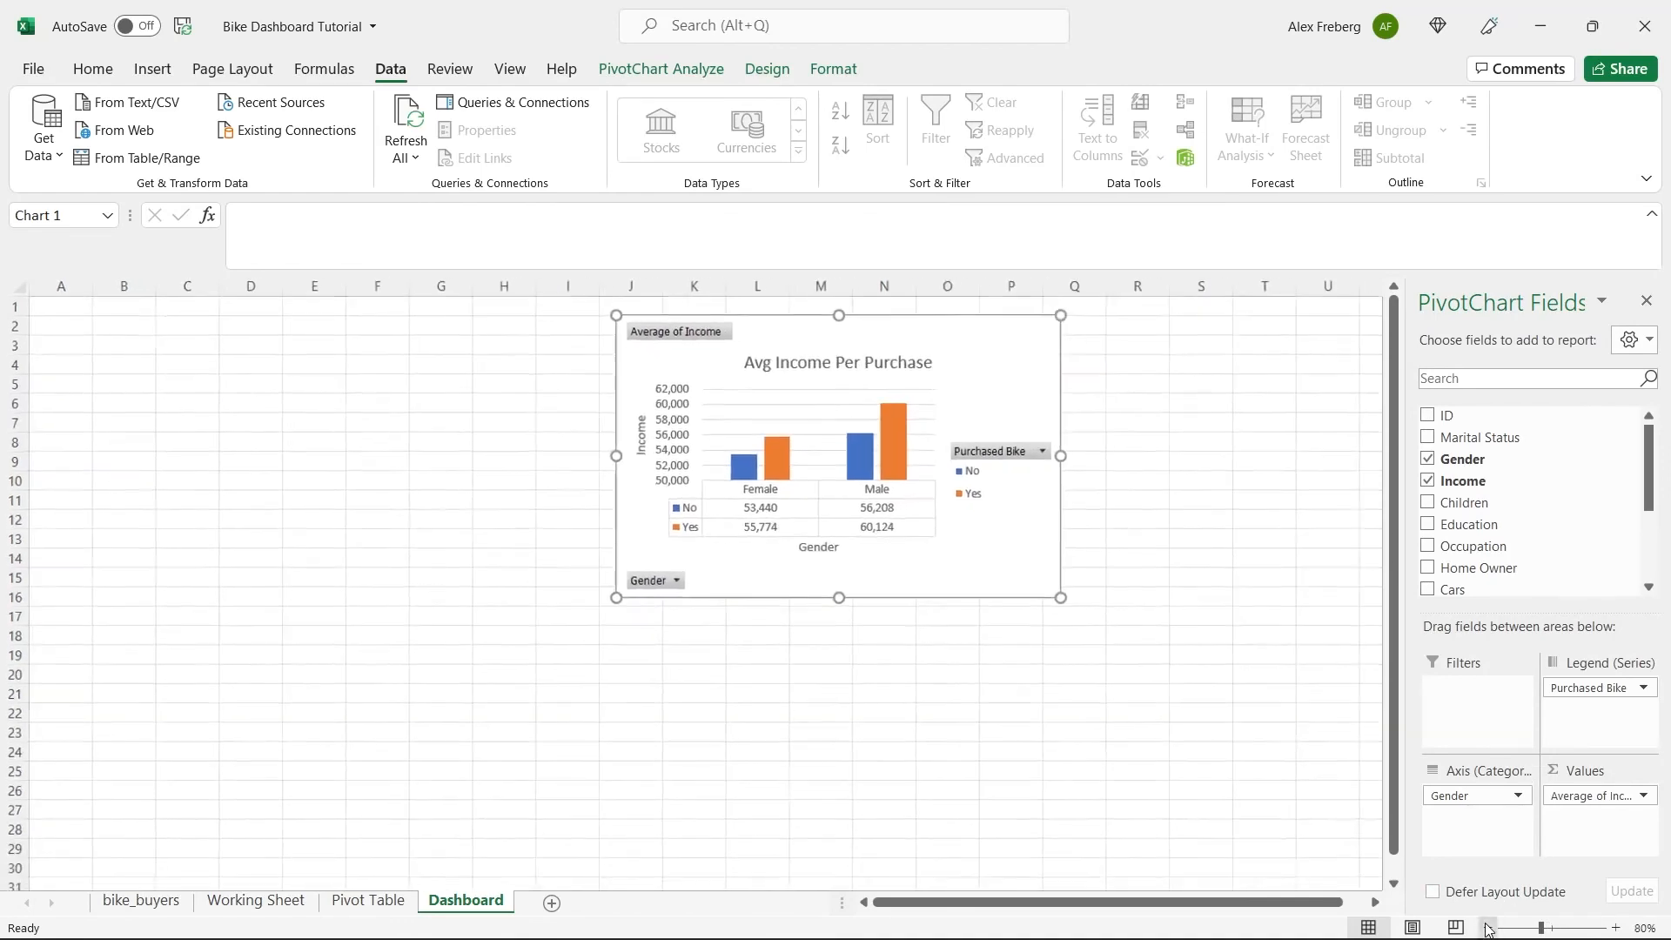
pyautogui.click(1487, 928)
# Try to copy the Customer Commute chart onto the Dashboard, and move the income chart down to start around H9.
pyautogui.click(369, 900)
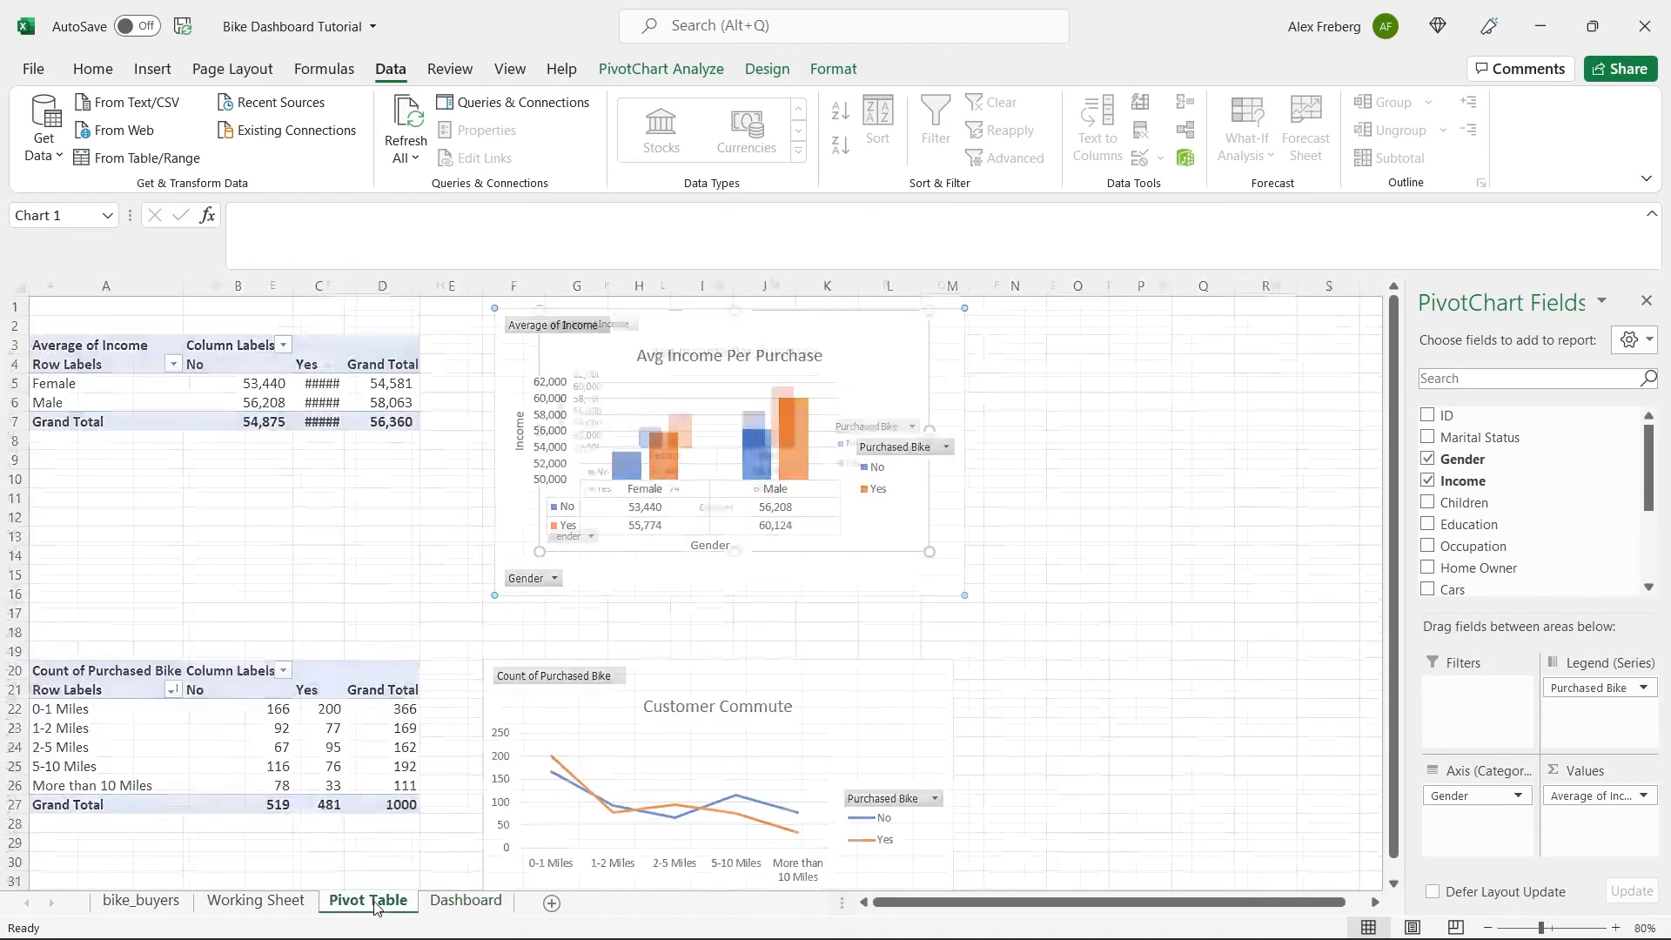
pyautogui.click(693, 669)
pyautogui.click(466, 900)
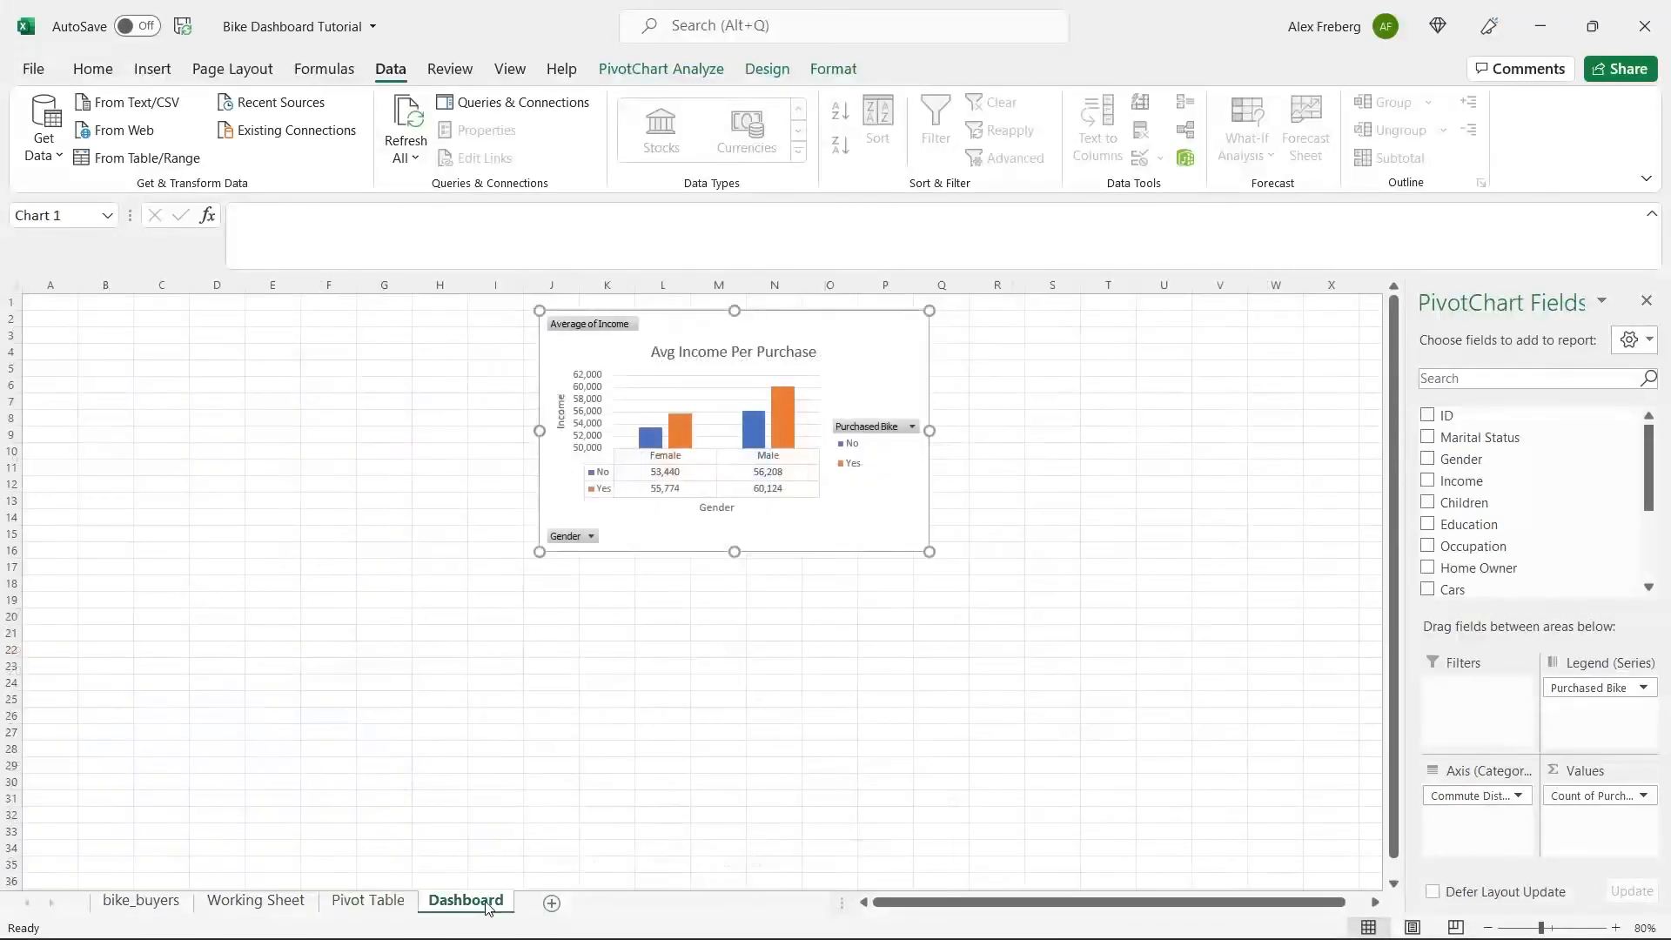
pyautogui.moveTo(693, 332); pyautogui.dragTo(598, 460)
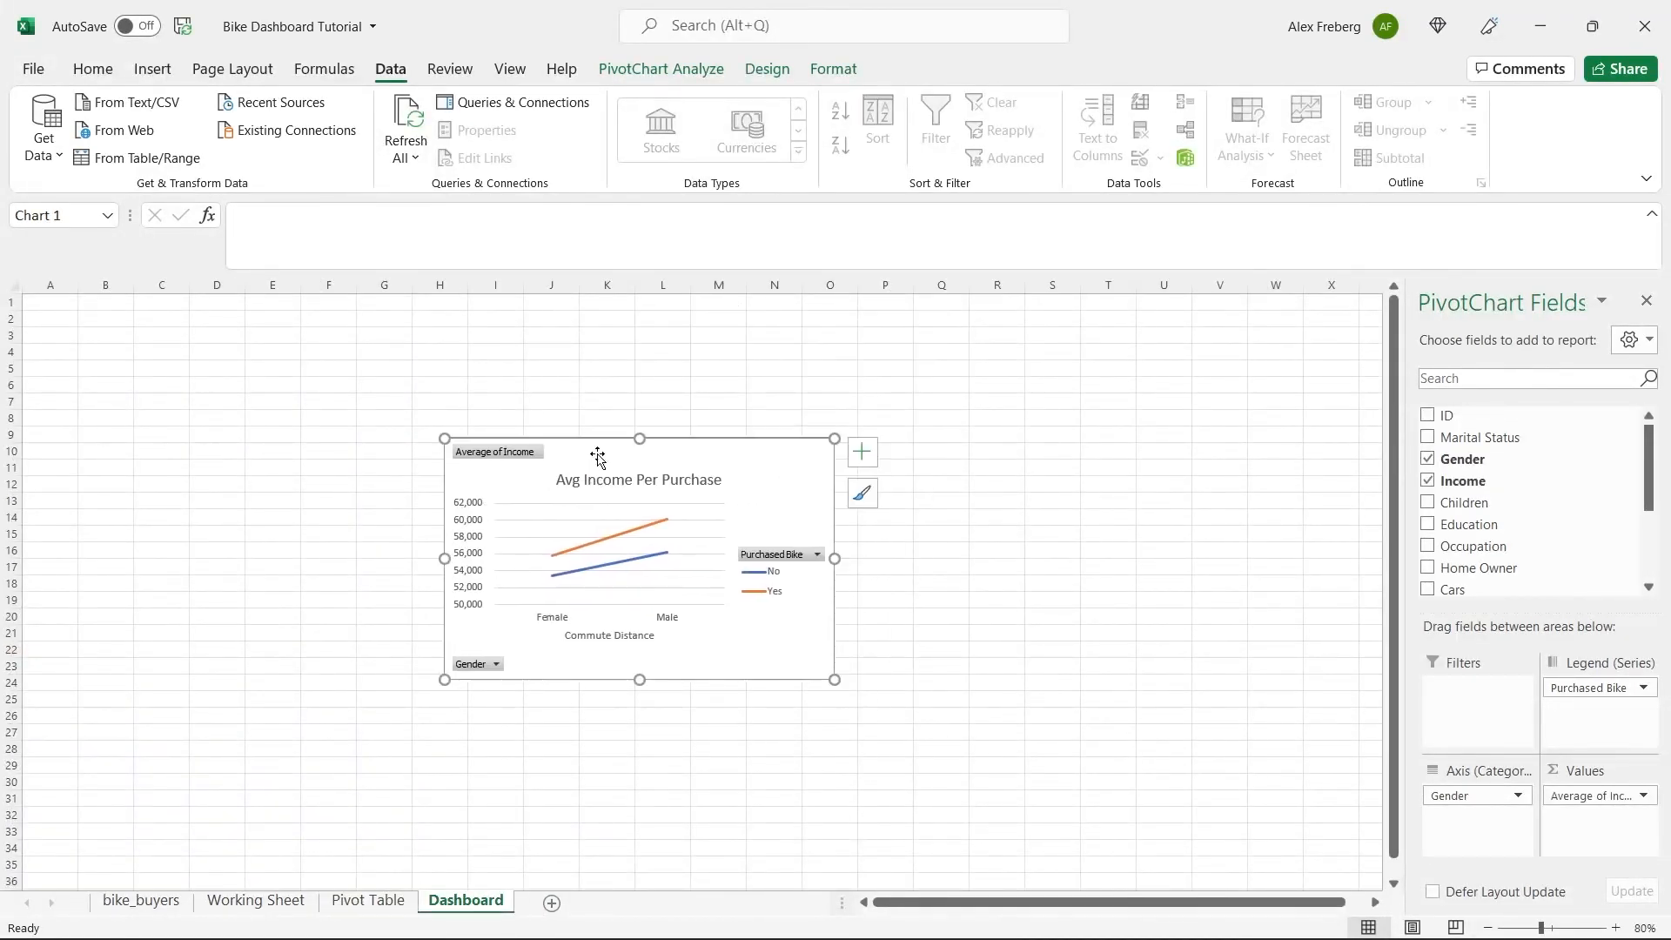
# Copy the Customer Commute chart from the Pivot Table sheet and paste it at G17 of the Dashboard with the destination theme.
pyautogui.click(362, 902)
pyautogui.click(866, 341)
pyautogui.click(830, 712)
pyautogui.click(467, 901)
pyautogui.click(369, 900)
pyautogui.rightClick(823, 748)
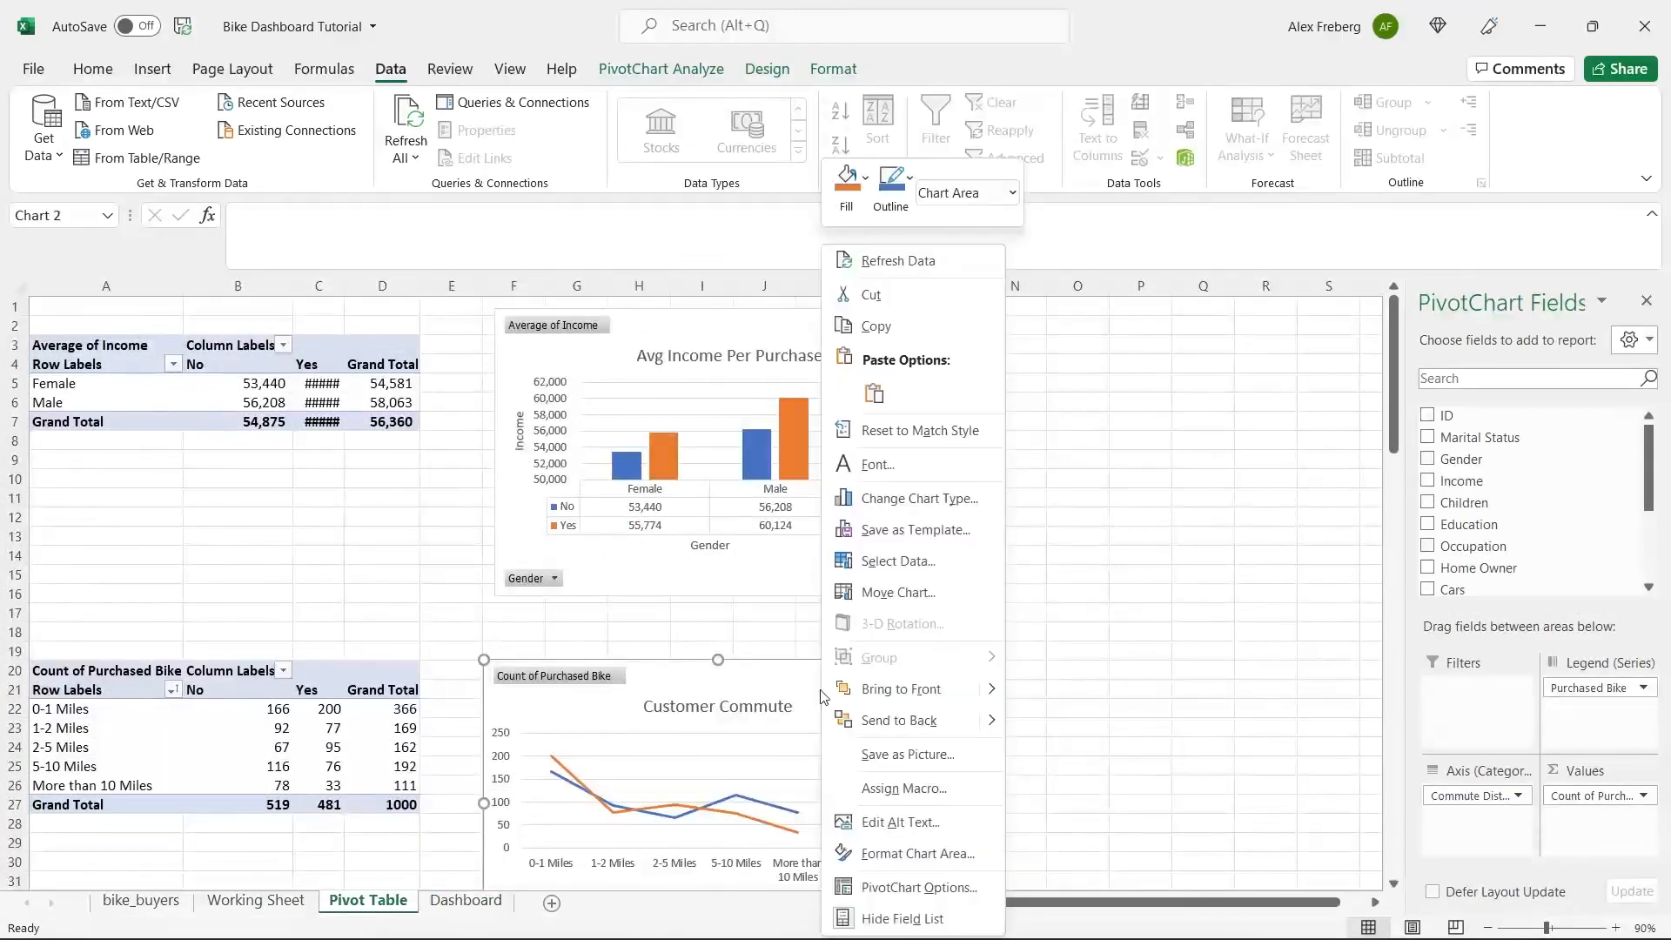
pyautogui.click(904, 327)
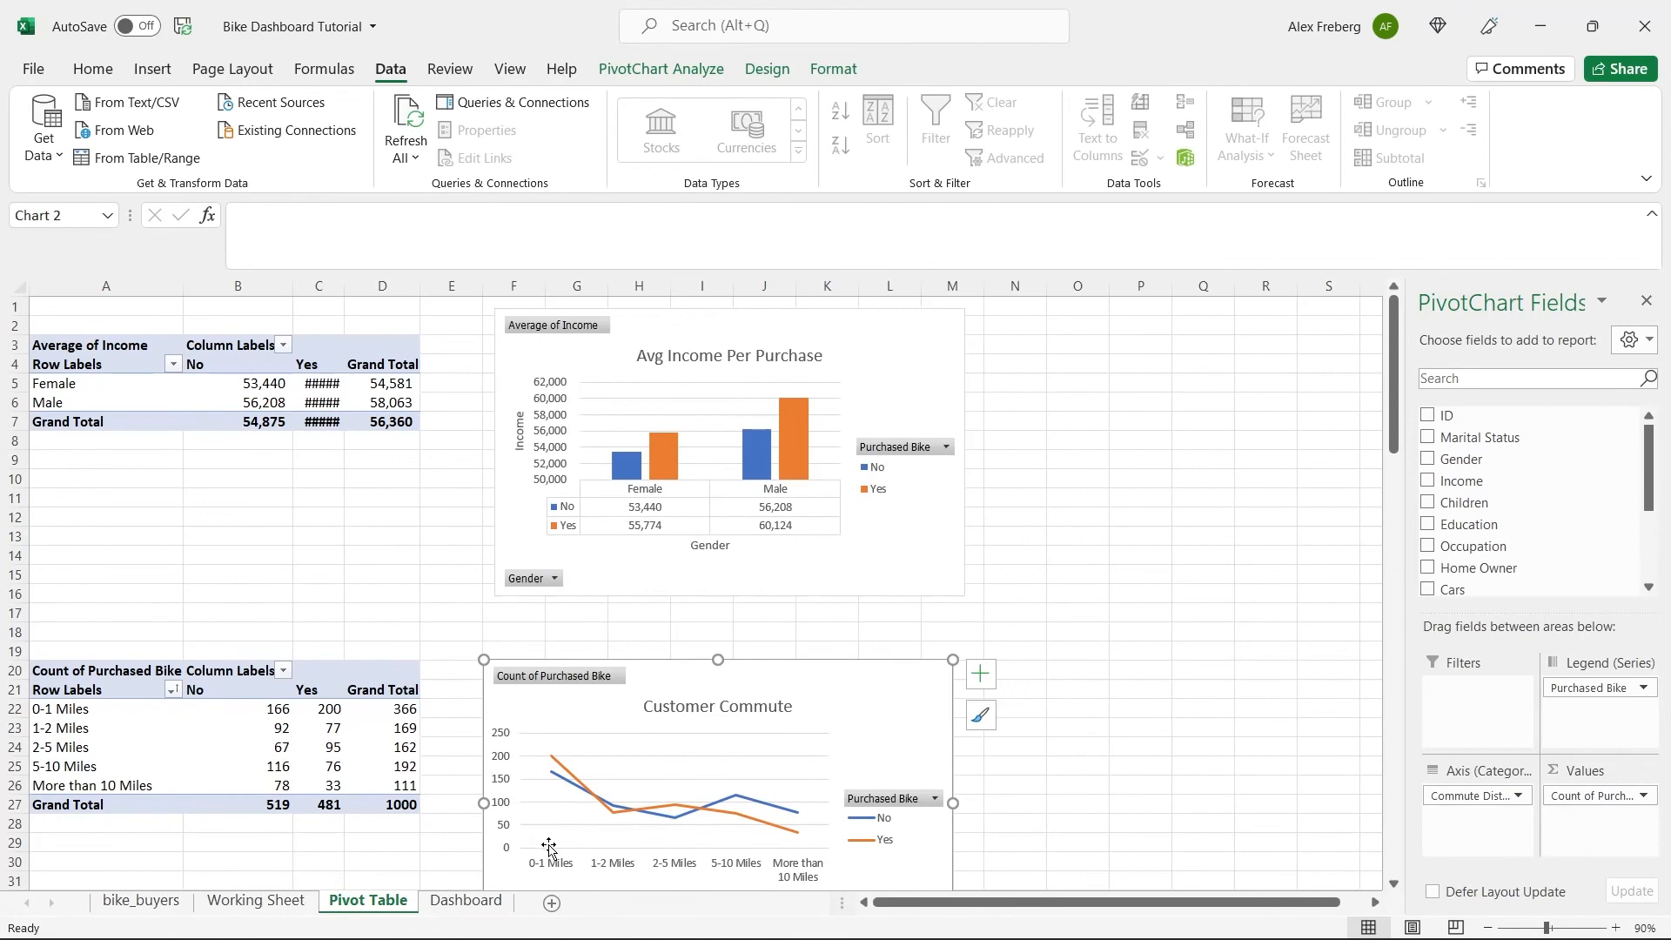
pyautogui.click(465, 900)
pyautogui.click(381, 567)
pyautogui.rightClick(383, 567)
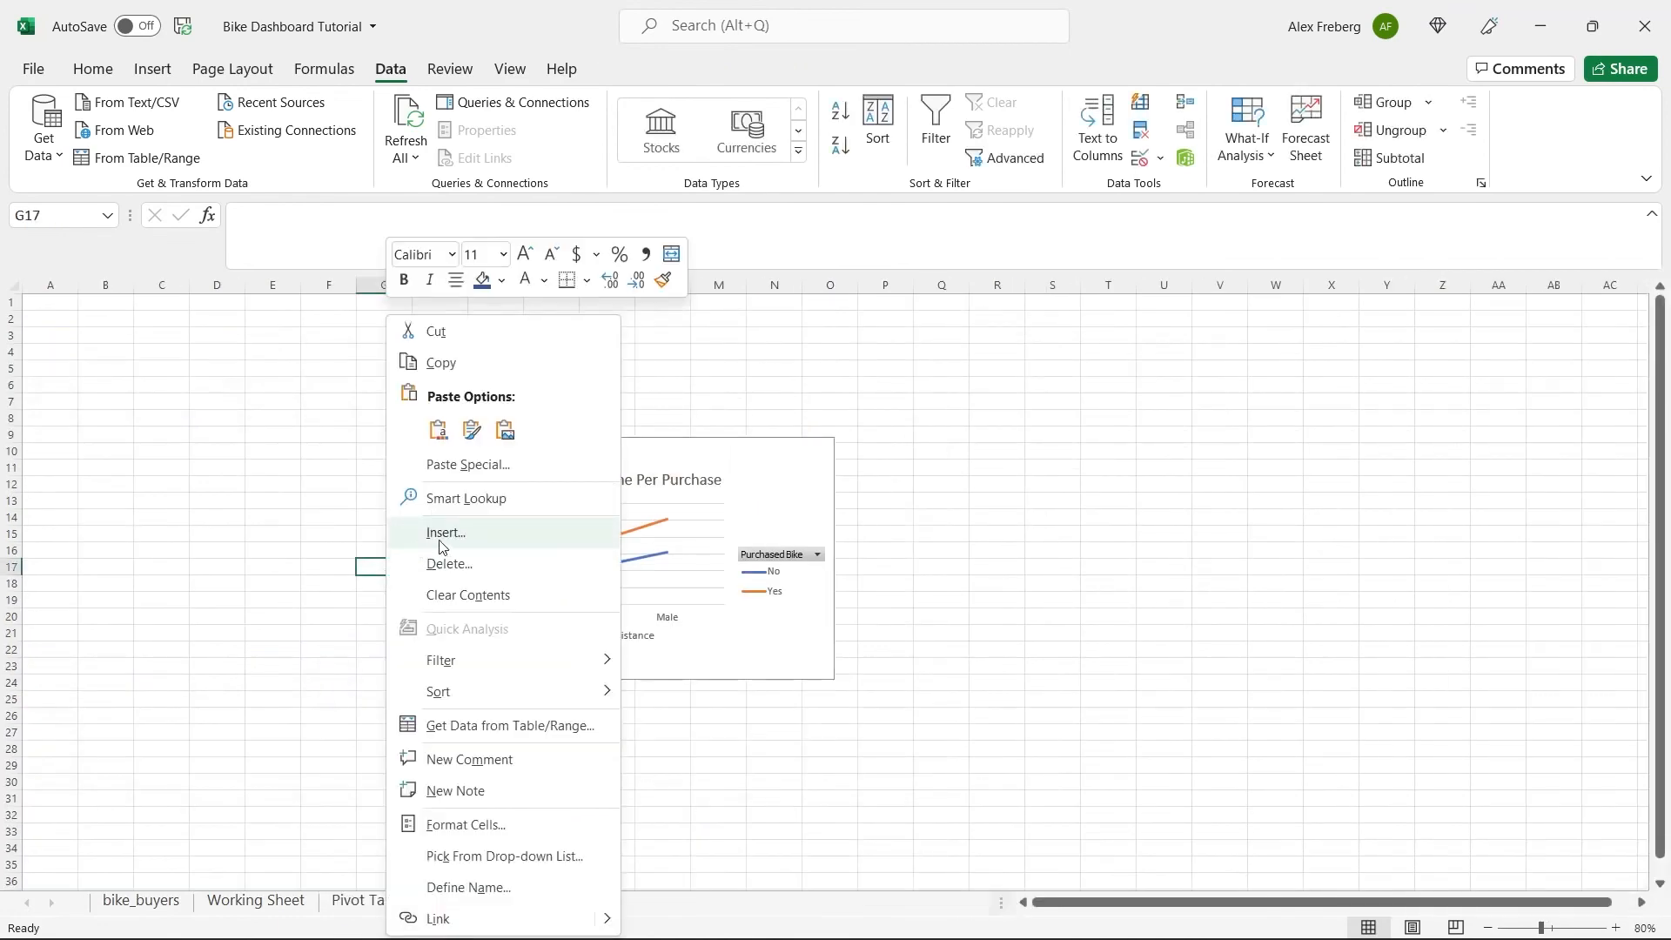
pyautogui.click(438, 430)
# Move the pasted Customer Commute chart beside the Avg Income Per Purchase chart, starting near P9 of the Dashboard.
pyautogui.click(531, 597)
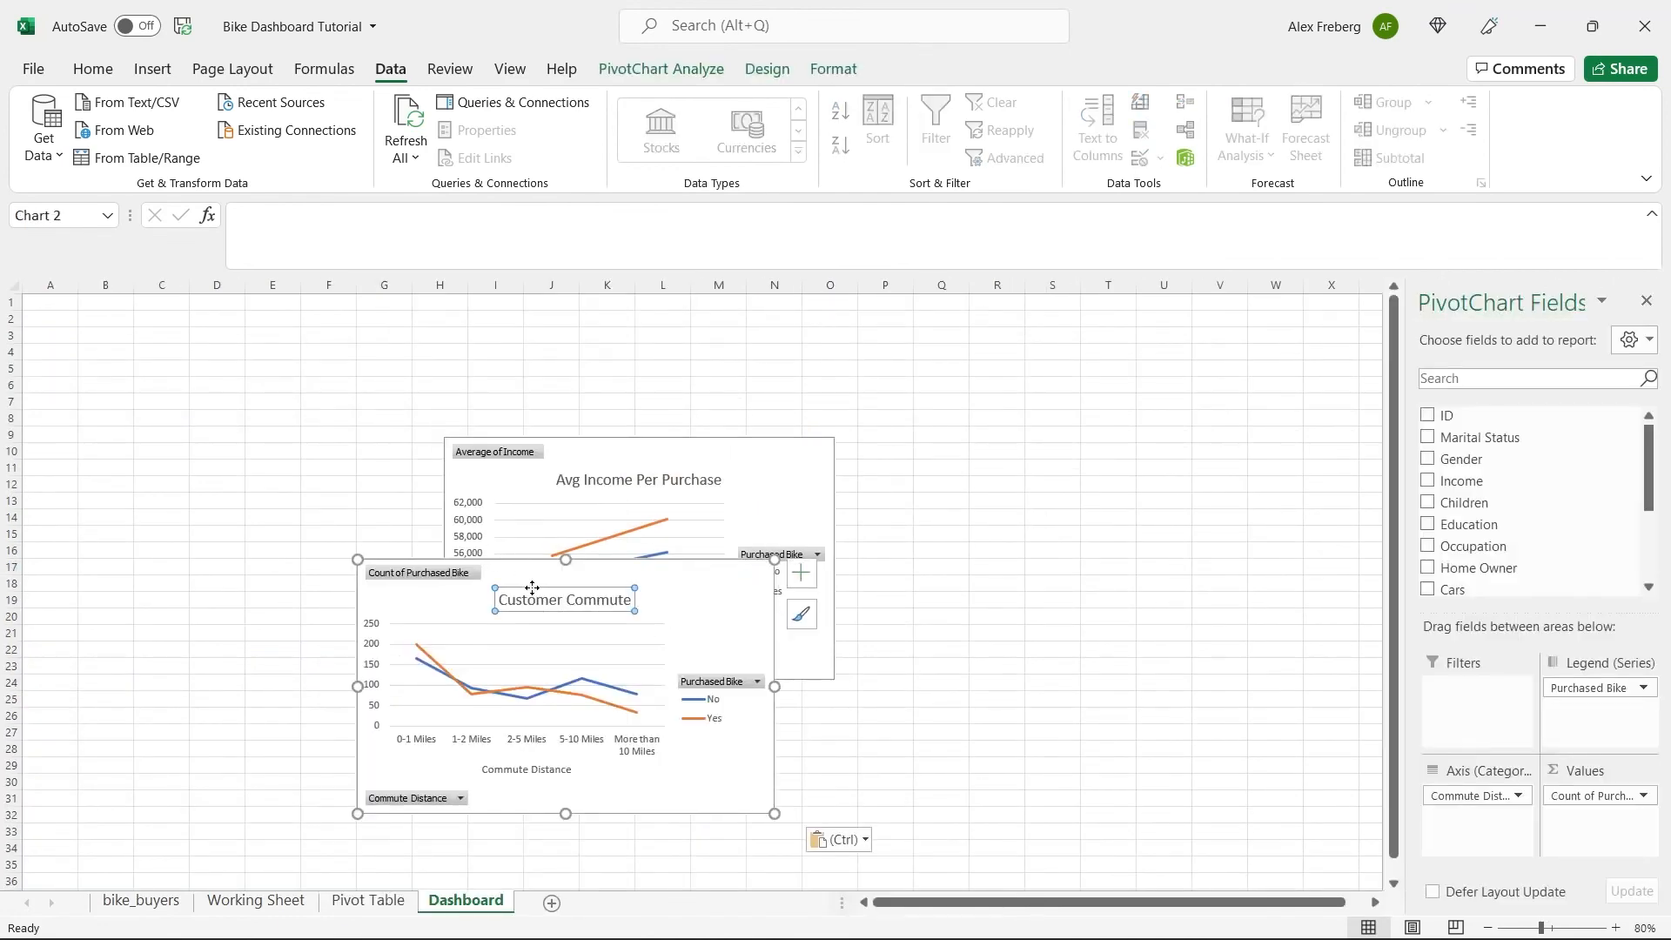
pyautogui.moveTo(1079, 470); pyautogui.dragTo(1011, 452)
pyautogui.hotkey('ctrl', 'z')
pyautogui.click(719, 794)
# Copy the Customer Age Brackets chart from the Pivot Table sheet and paste it at I29 of the Dashboard.
pyautogui.click(386, 909)
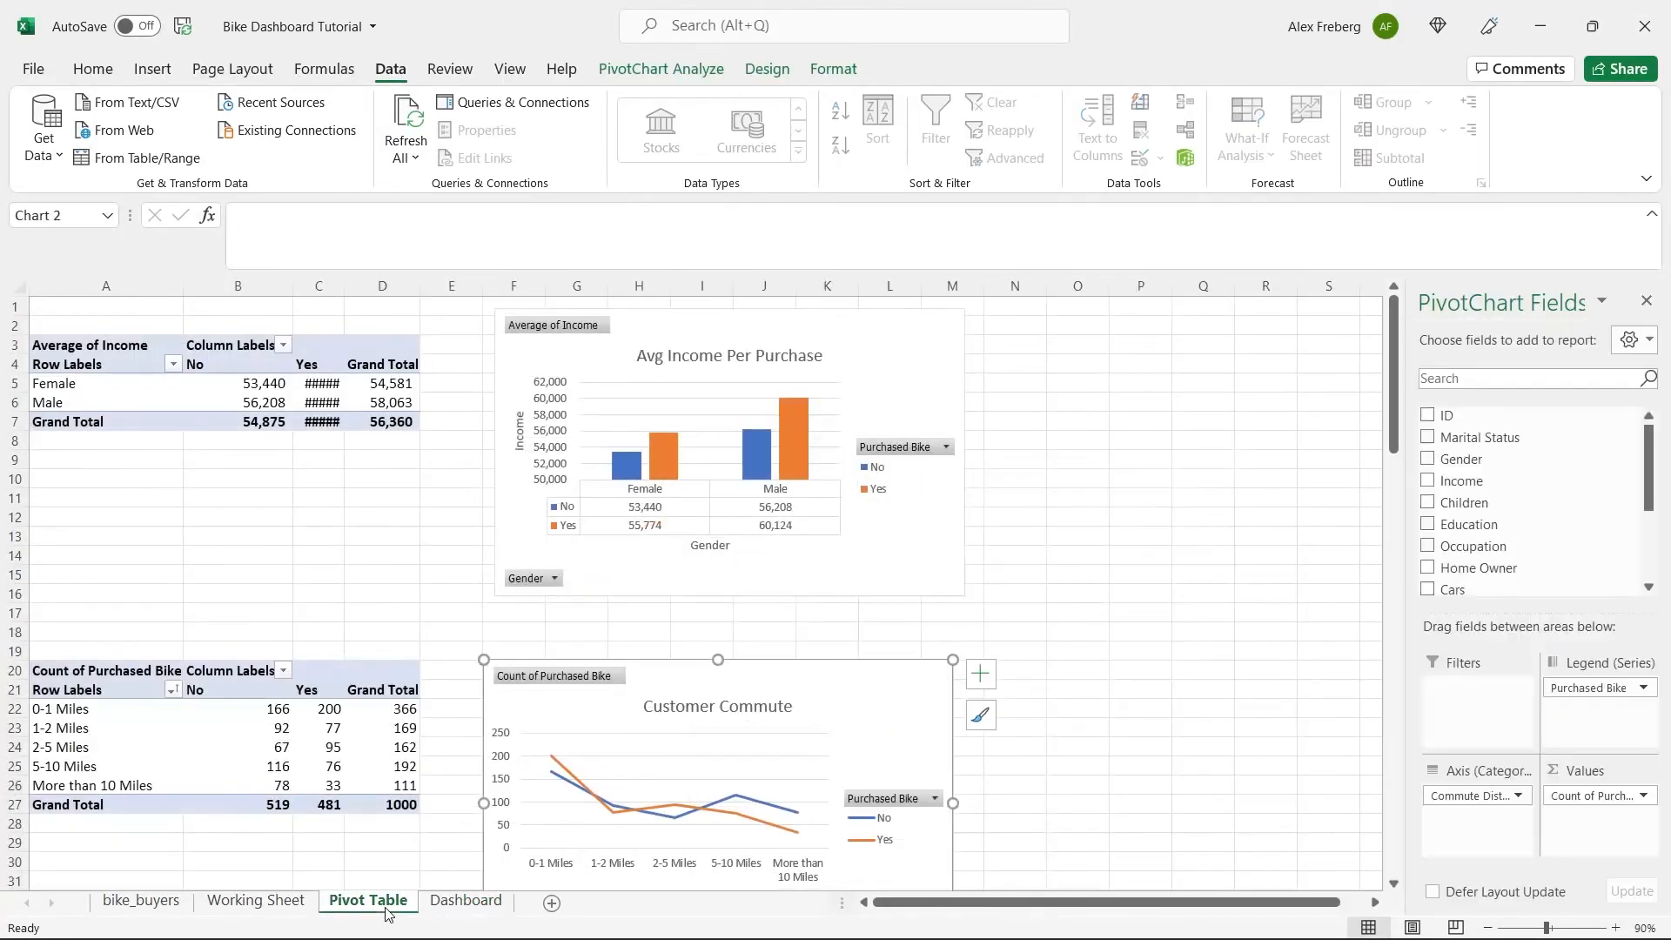
pyautogui.click(992, 657)
pyautogui.scroll(-10, 992, 657)
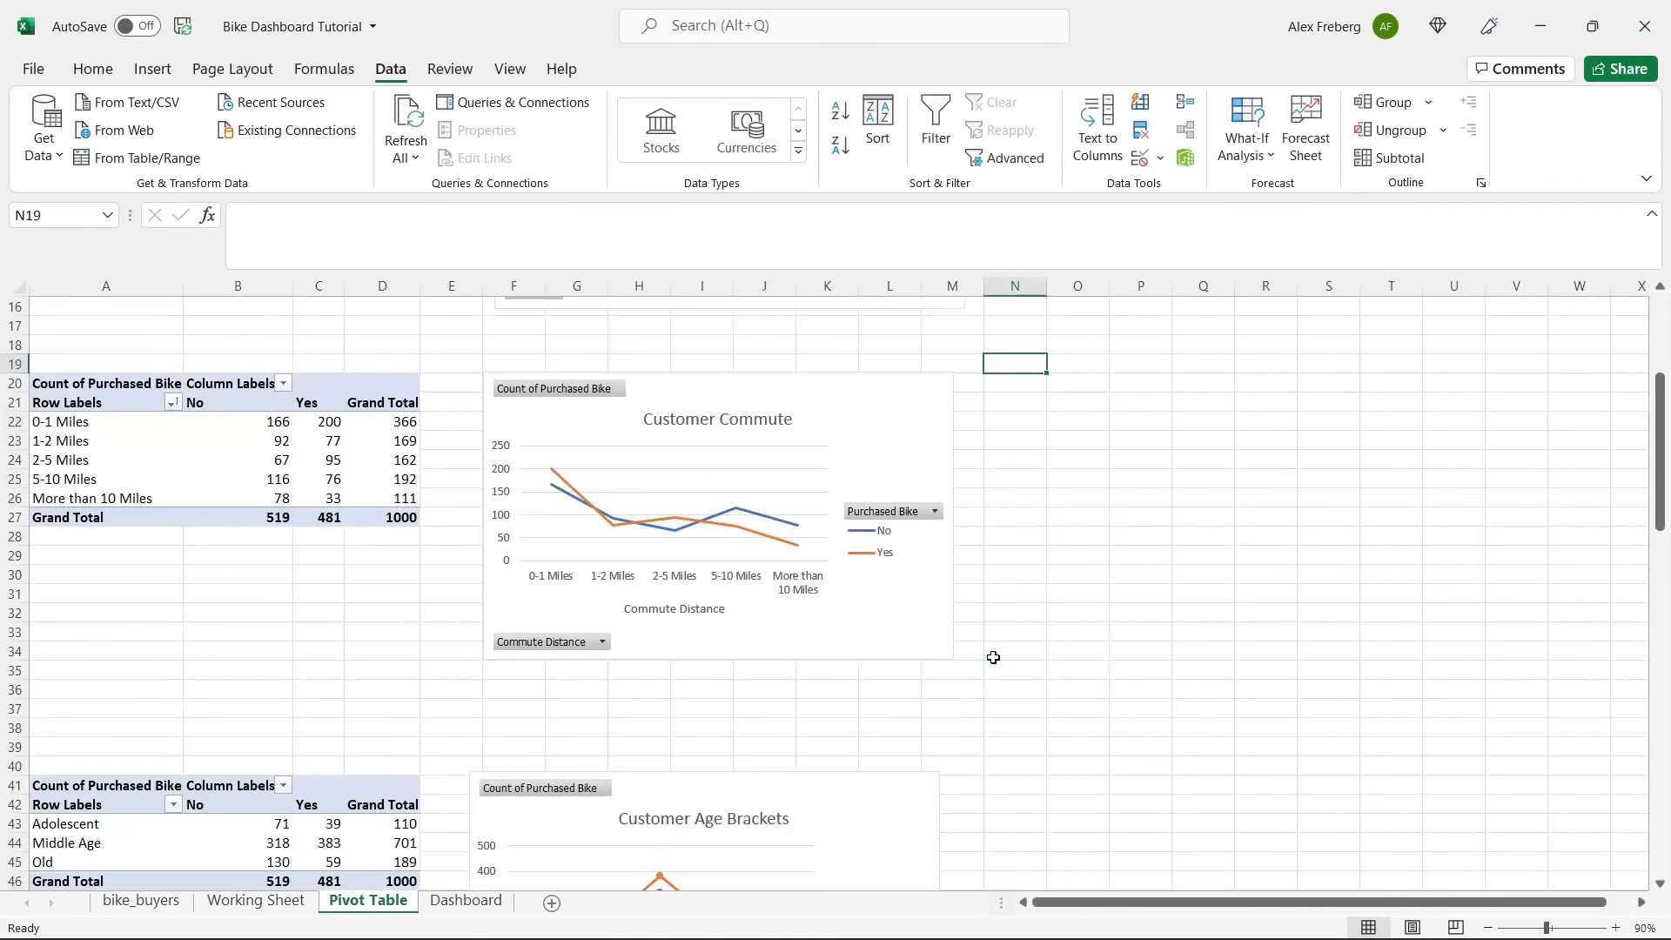
pyautogui.scroll(-2, 993, 657)
pyautogui.click(821, 408)
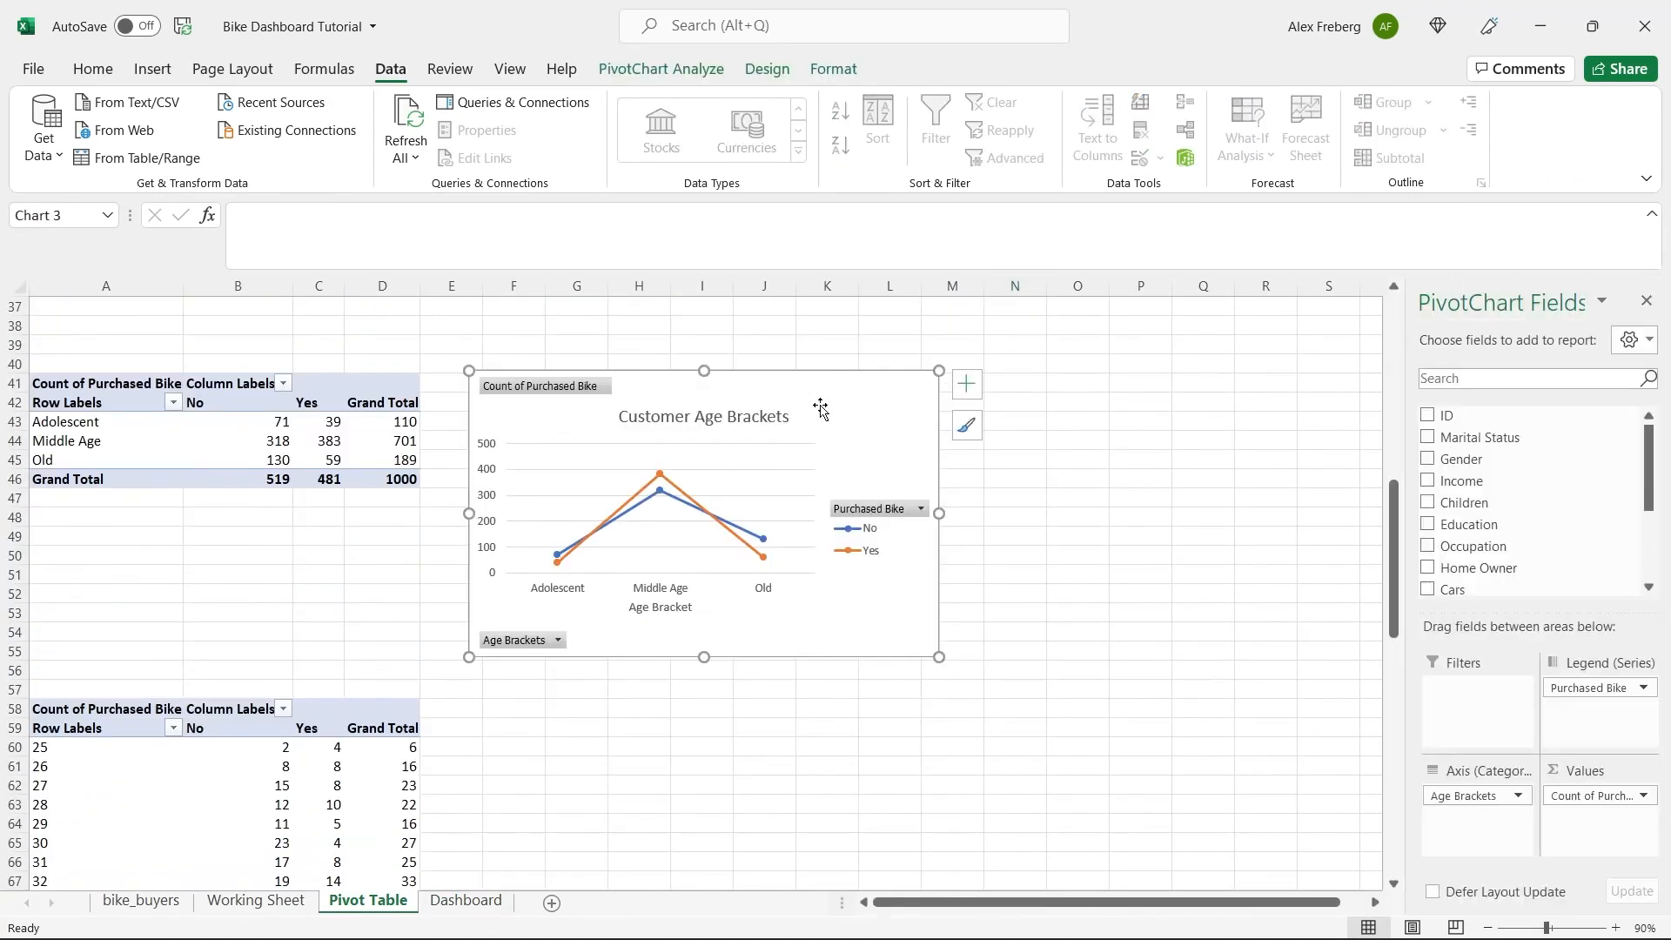
pyautogui.click(444, 905)
pyautogui.click(483, 764)
pyautogui.hotkey('ctrl', 'v')
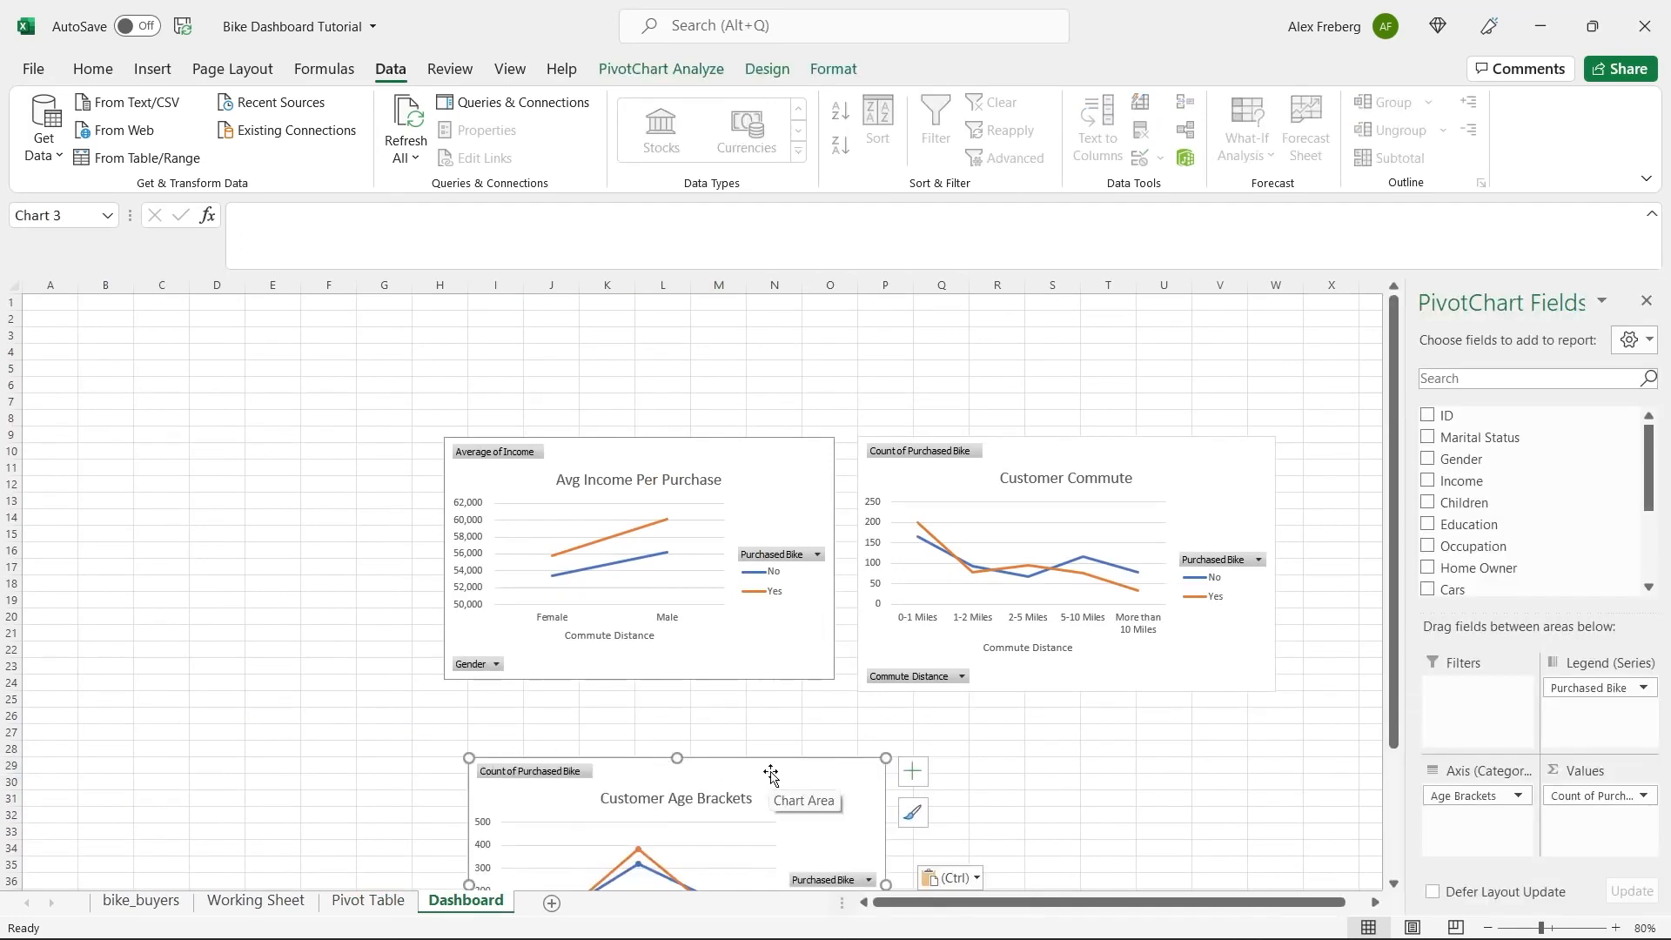
# Rearrange the Dashboard charts so income starts near G4, commute near Q9 and age brackets below them near J25.
pyautogui.moveTo(627, 446); pyautogui.dragTo(570, 355)
pyautogui.moveTo(719, 761); pyautogui.dragTo(569, 629)
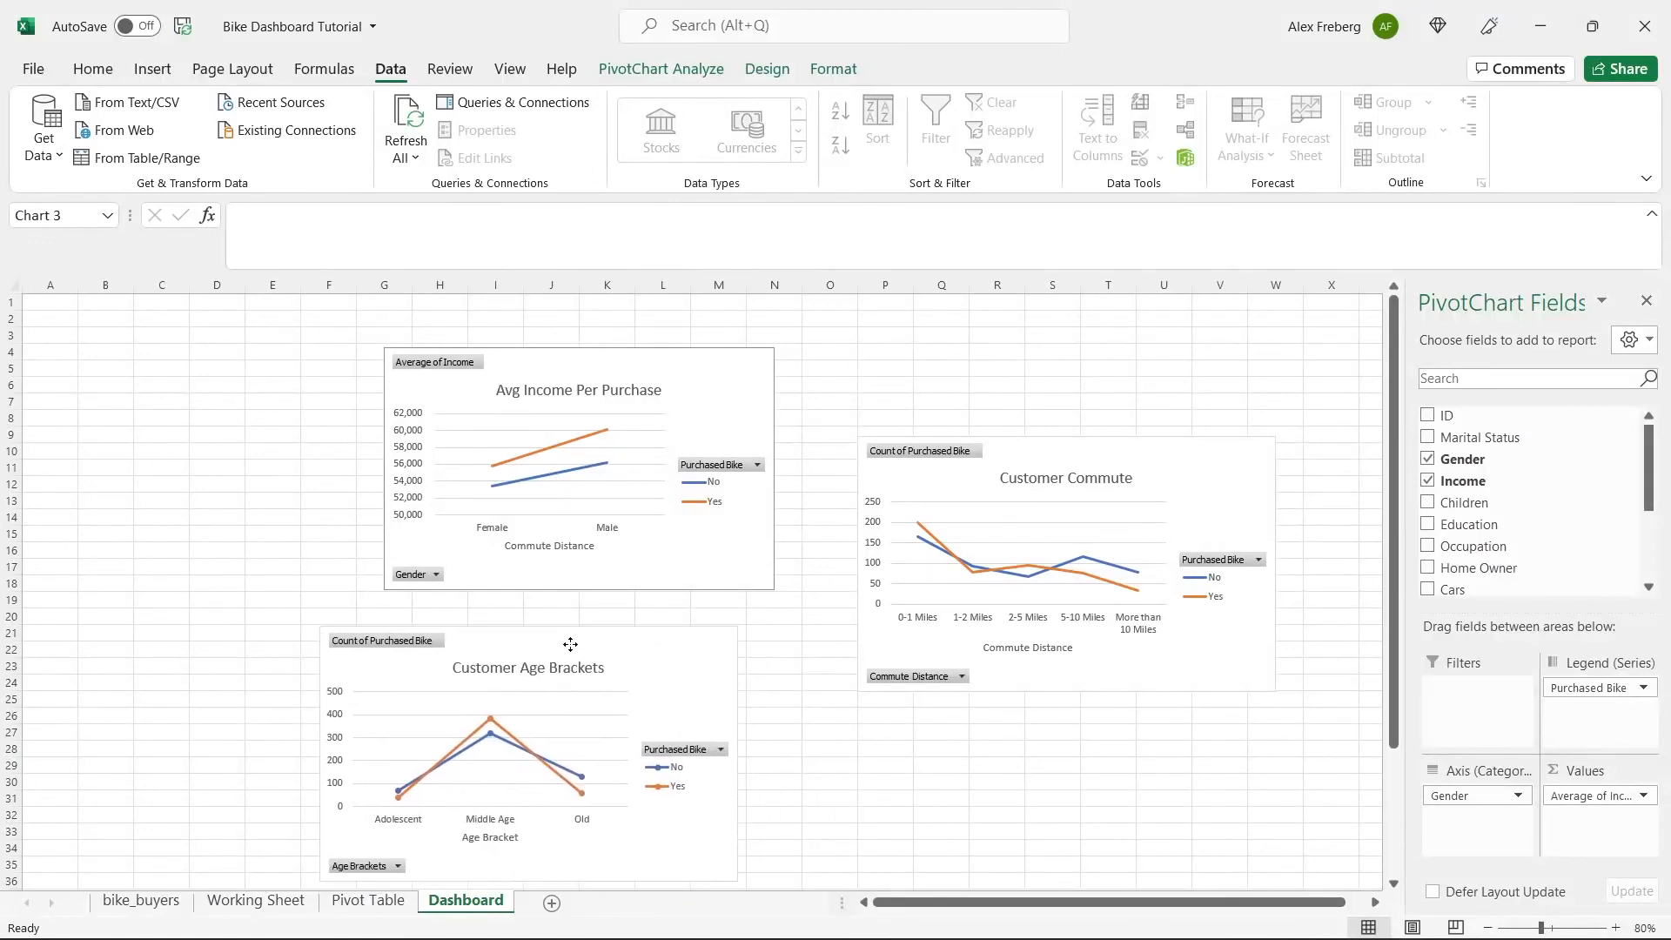
pyautogui.click(1080, 451)
pyautogui.moveTo(1080, 450); pyautogui.dragTo(1020, 375)
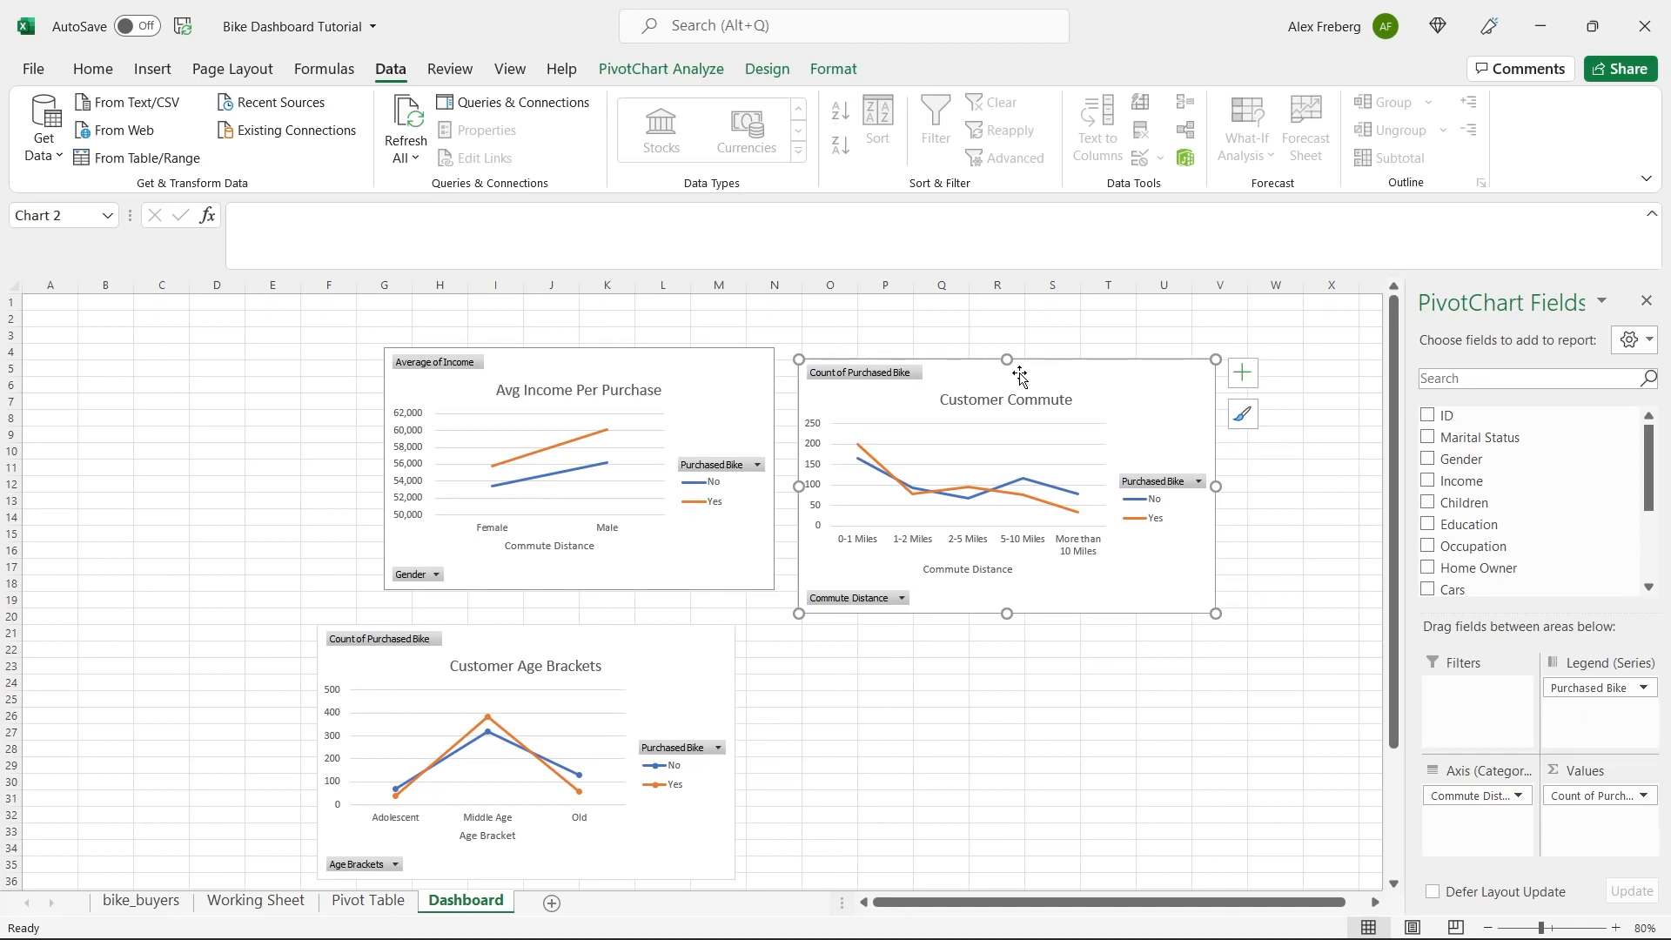
pyautogui.moveTo(676, 645); pyautogui.dragTo(927, 714)
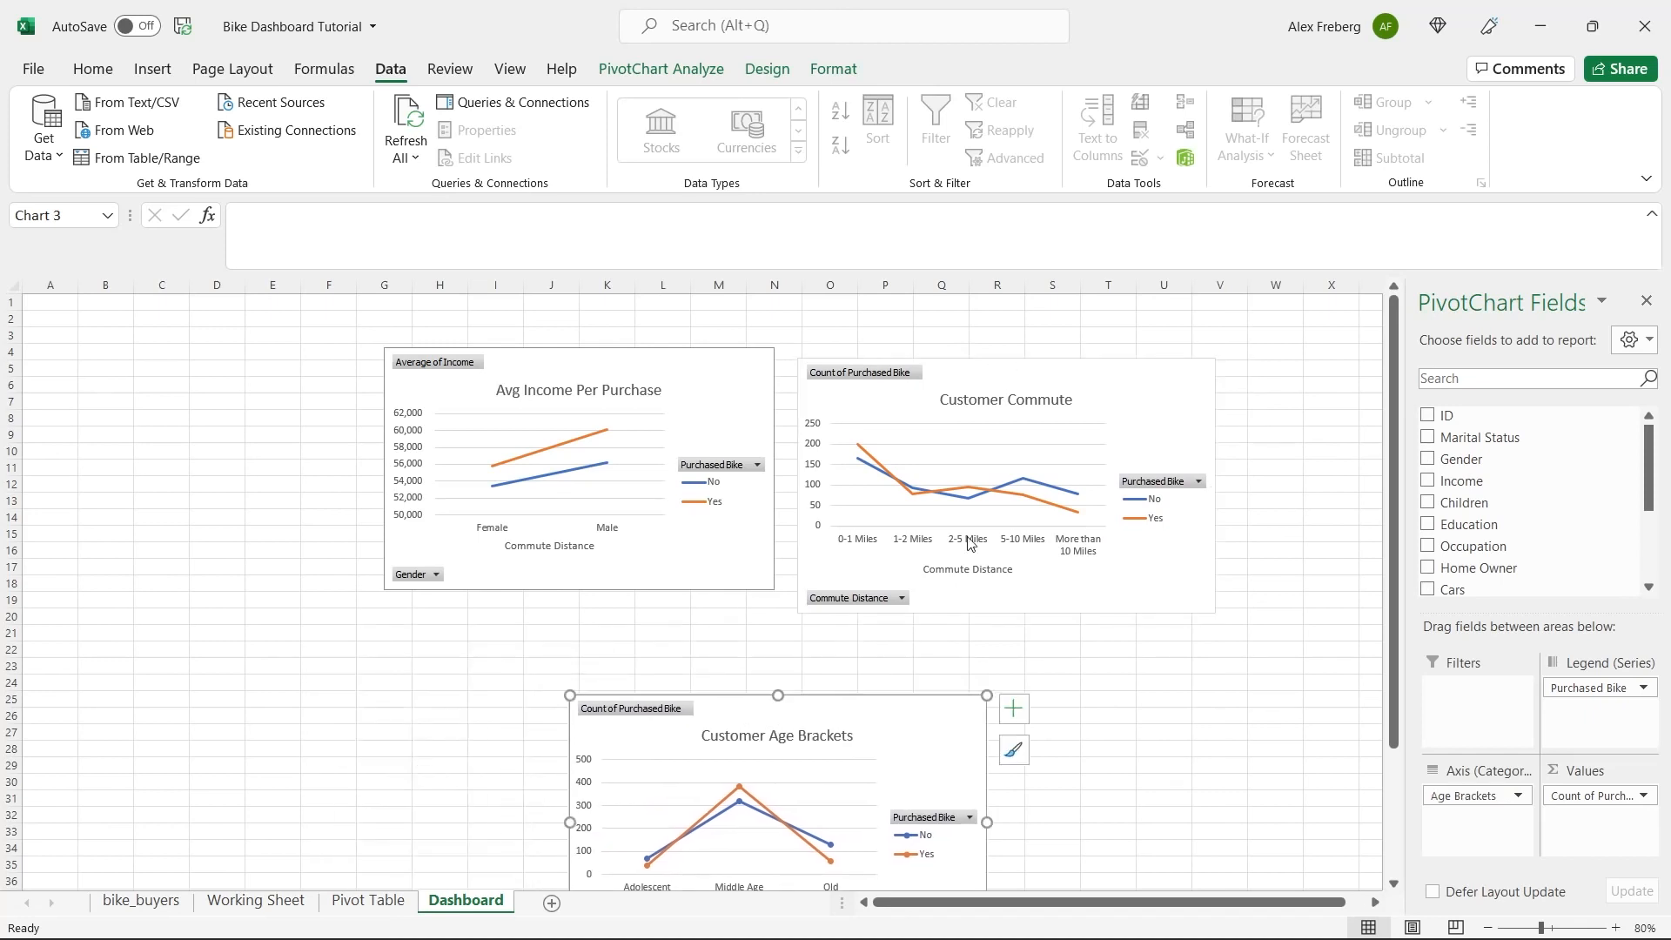
pyautogui.moveTo(1039, 381); pyautogui.dragTo(1166, 457)
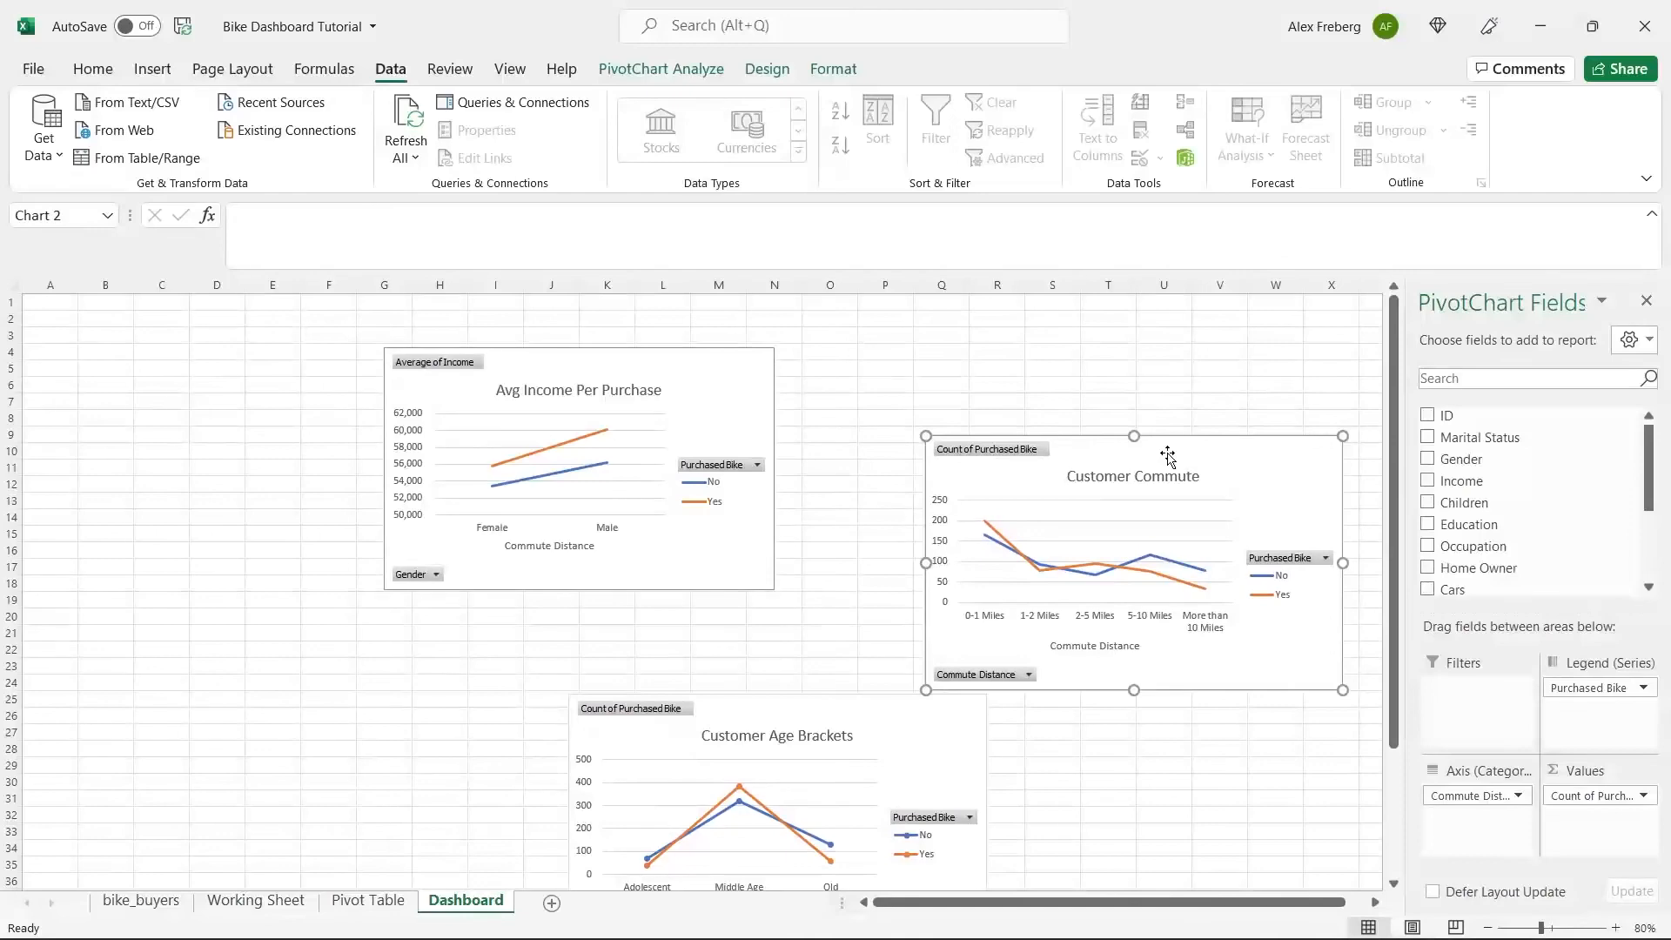
# Copy the column version of the Avg Income Per Purchase chart from the Pivot Table sheet and paste it at D19 with the destination theme.
pyautogui.click(695, 398)
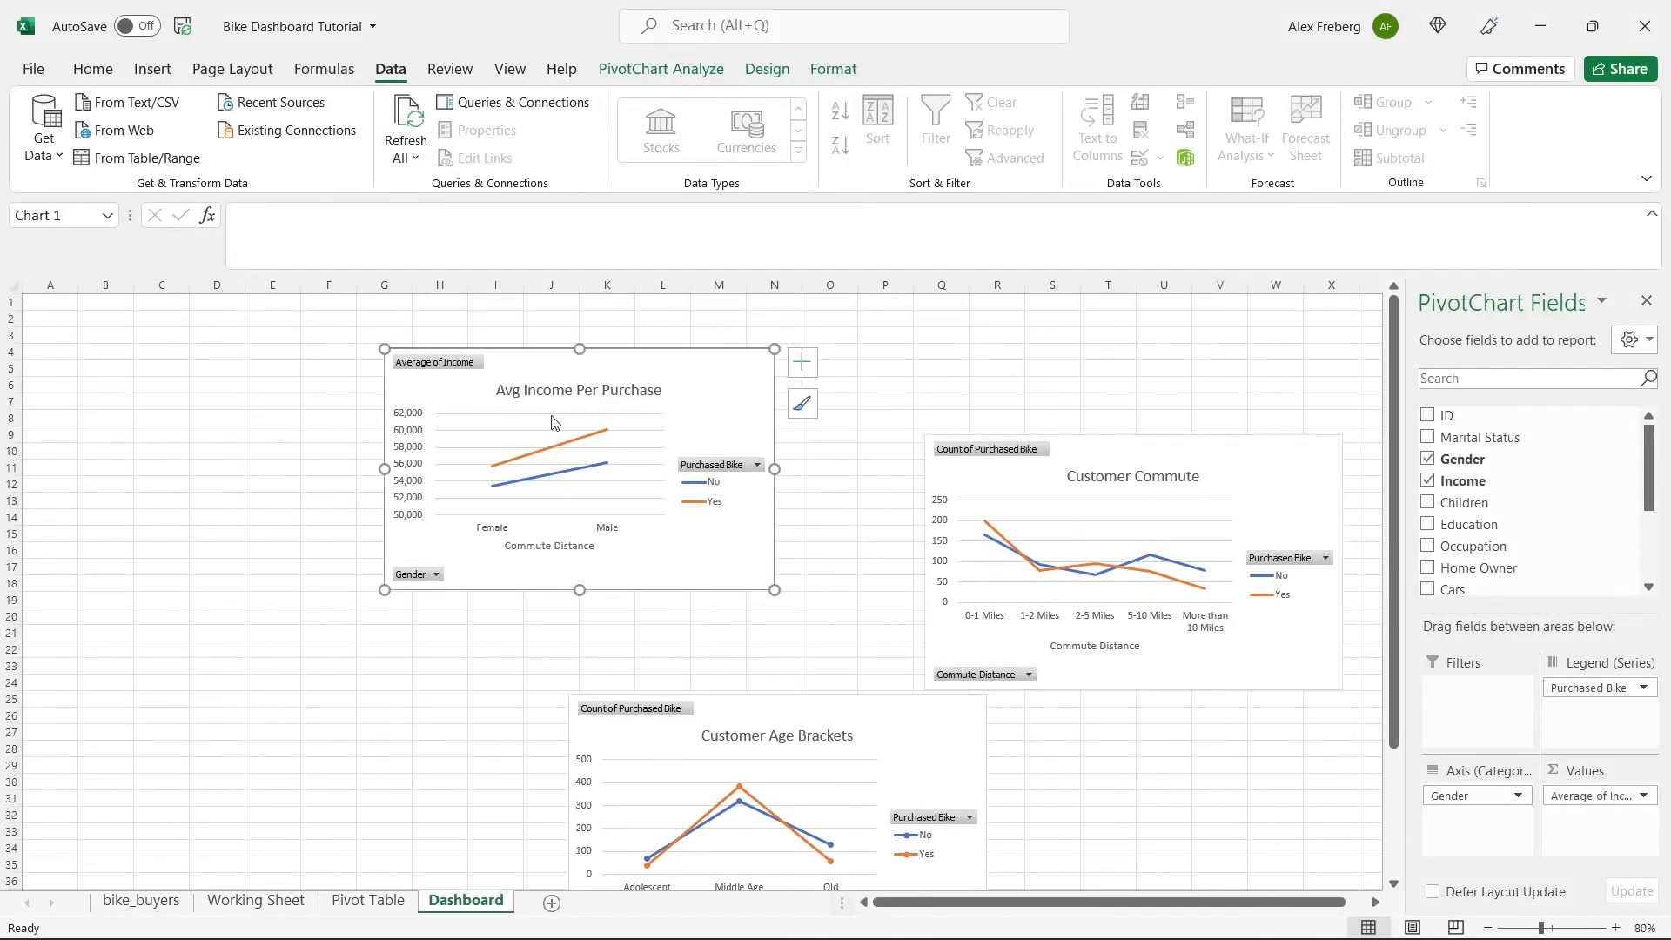
pyautogui.click(356, 900)
pyautogui.scroll(12, 485, 632)
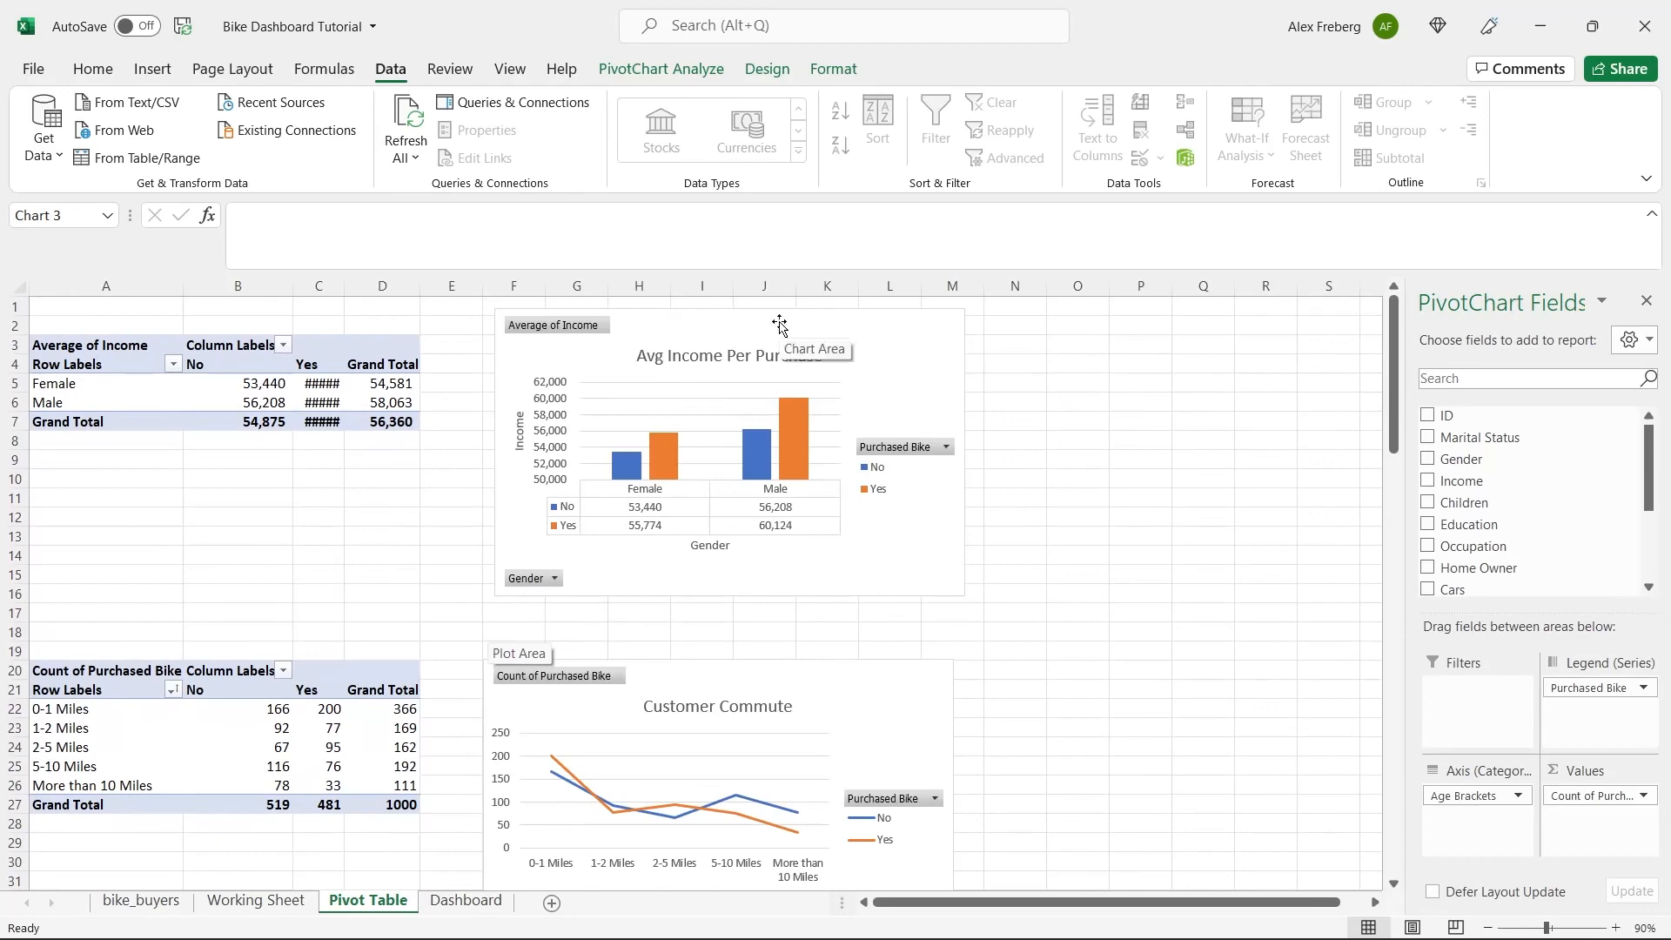
pyautogui.click(879, 323)
pyautogui.rightClick(882, 326)
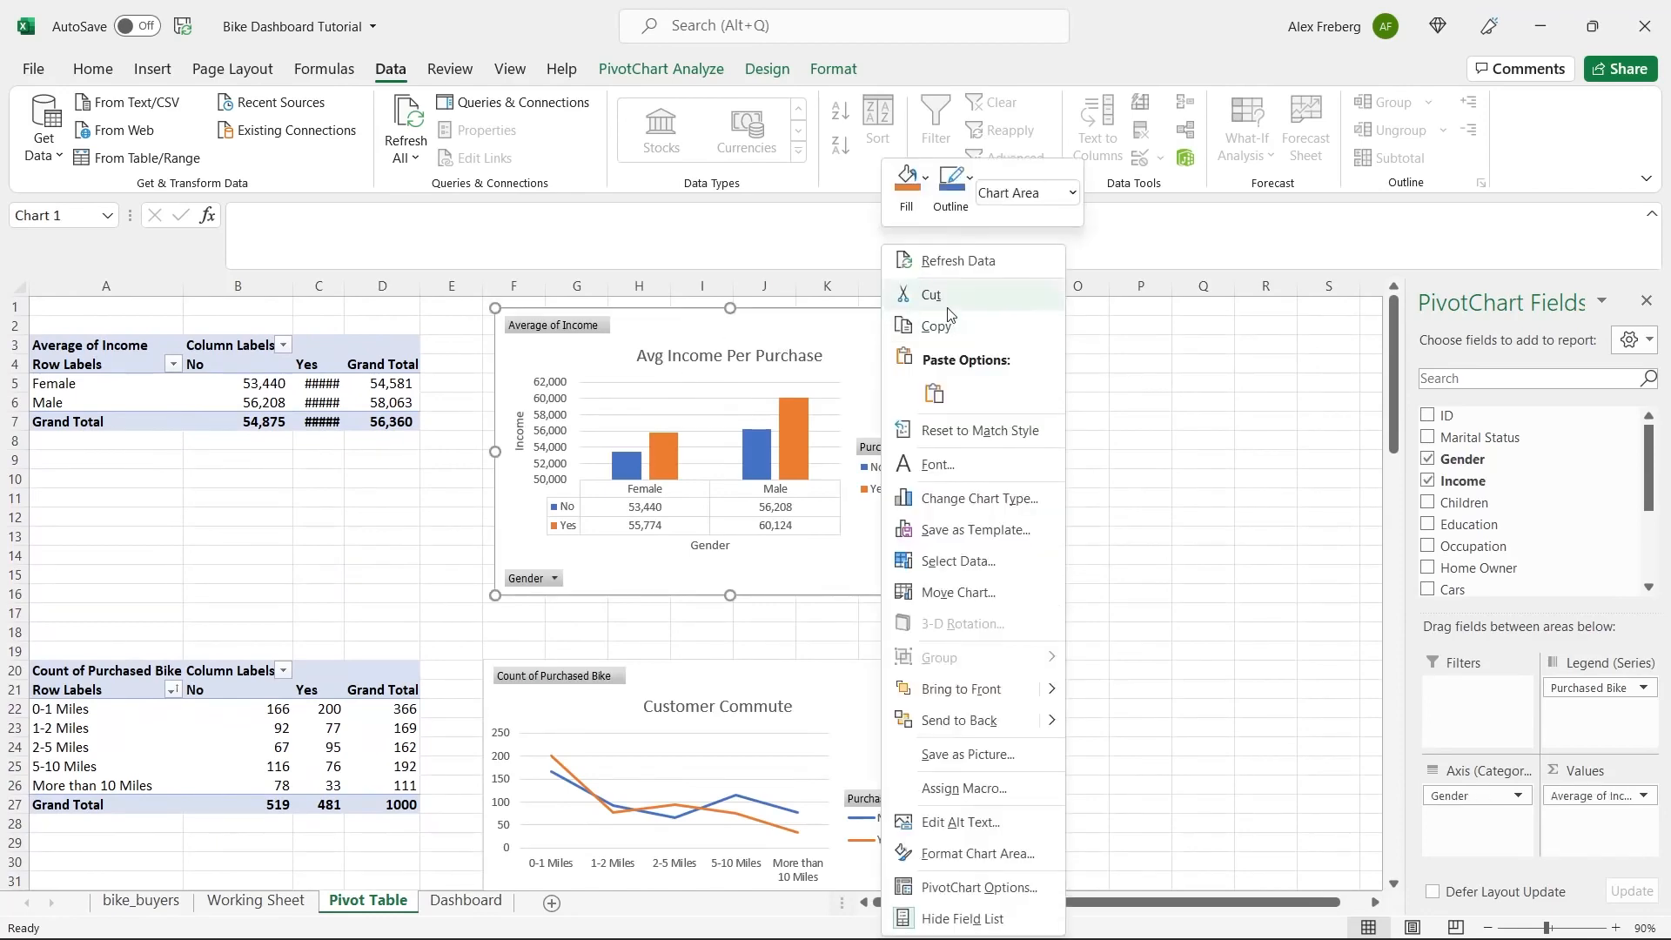
pyautogui.click(936, 326)
pyautogui.click(465, 901)
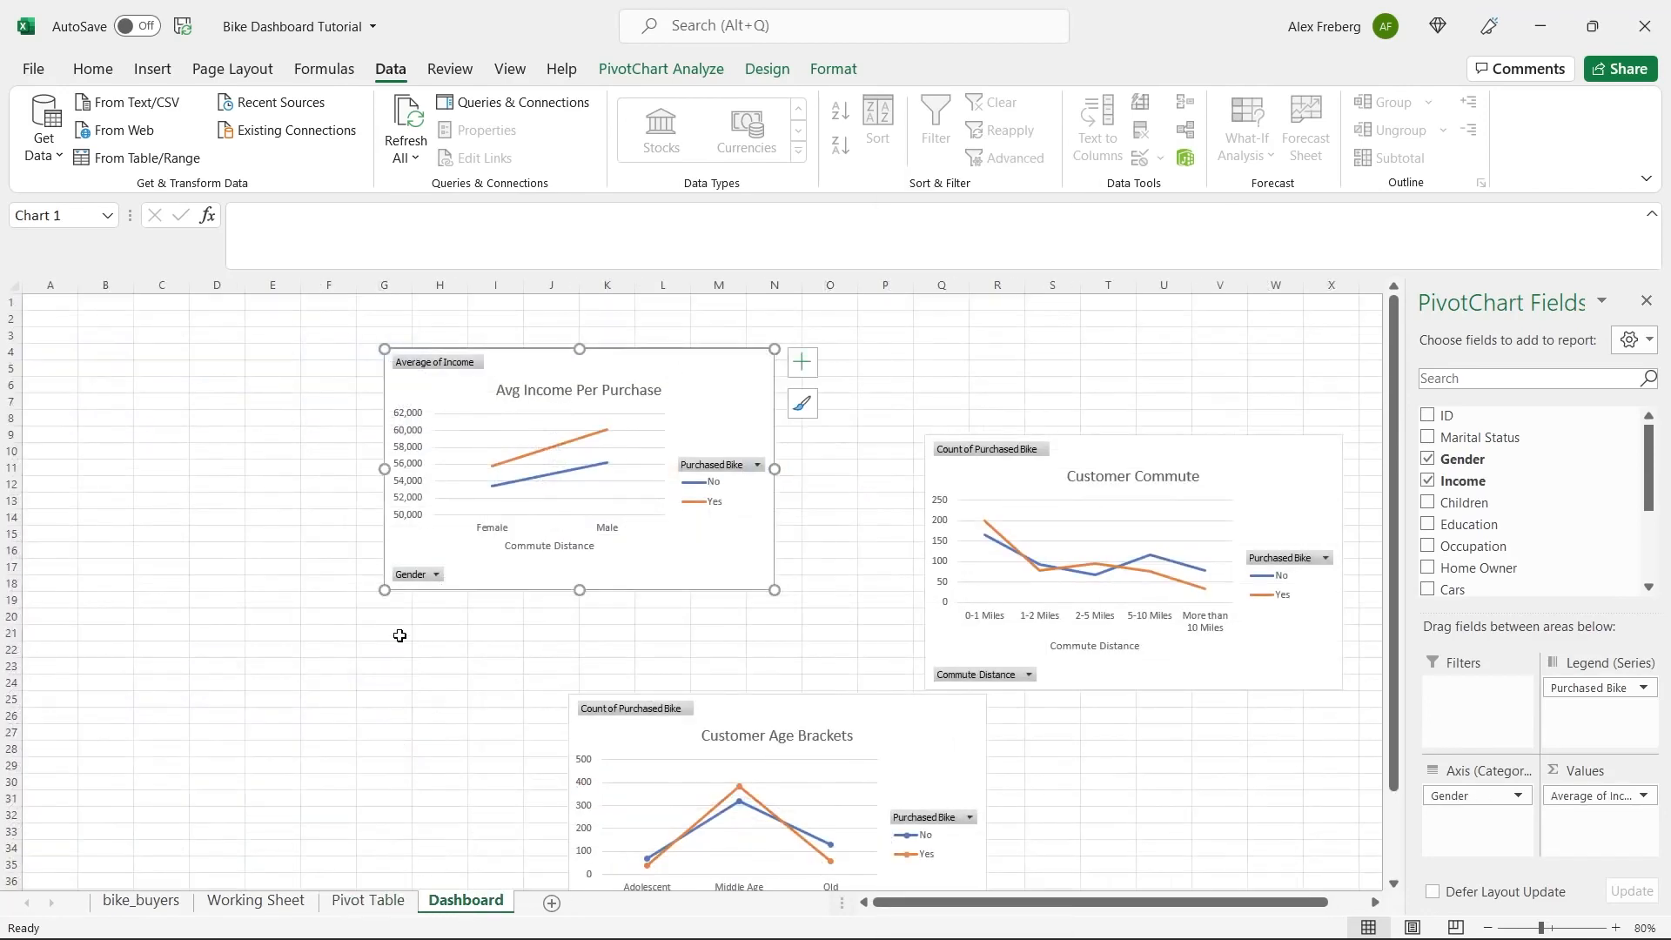
pyautogui.click(231, 603)
pyautogui.rightClick(231, 603)
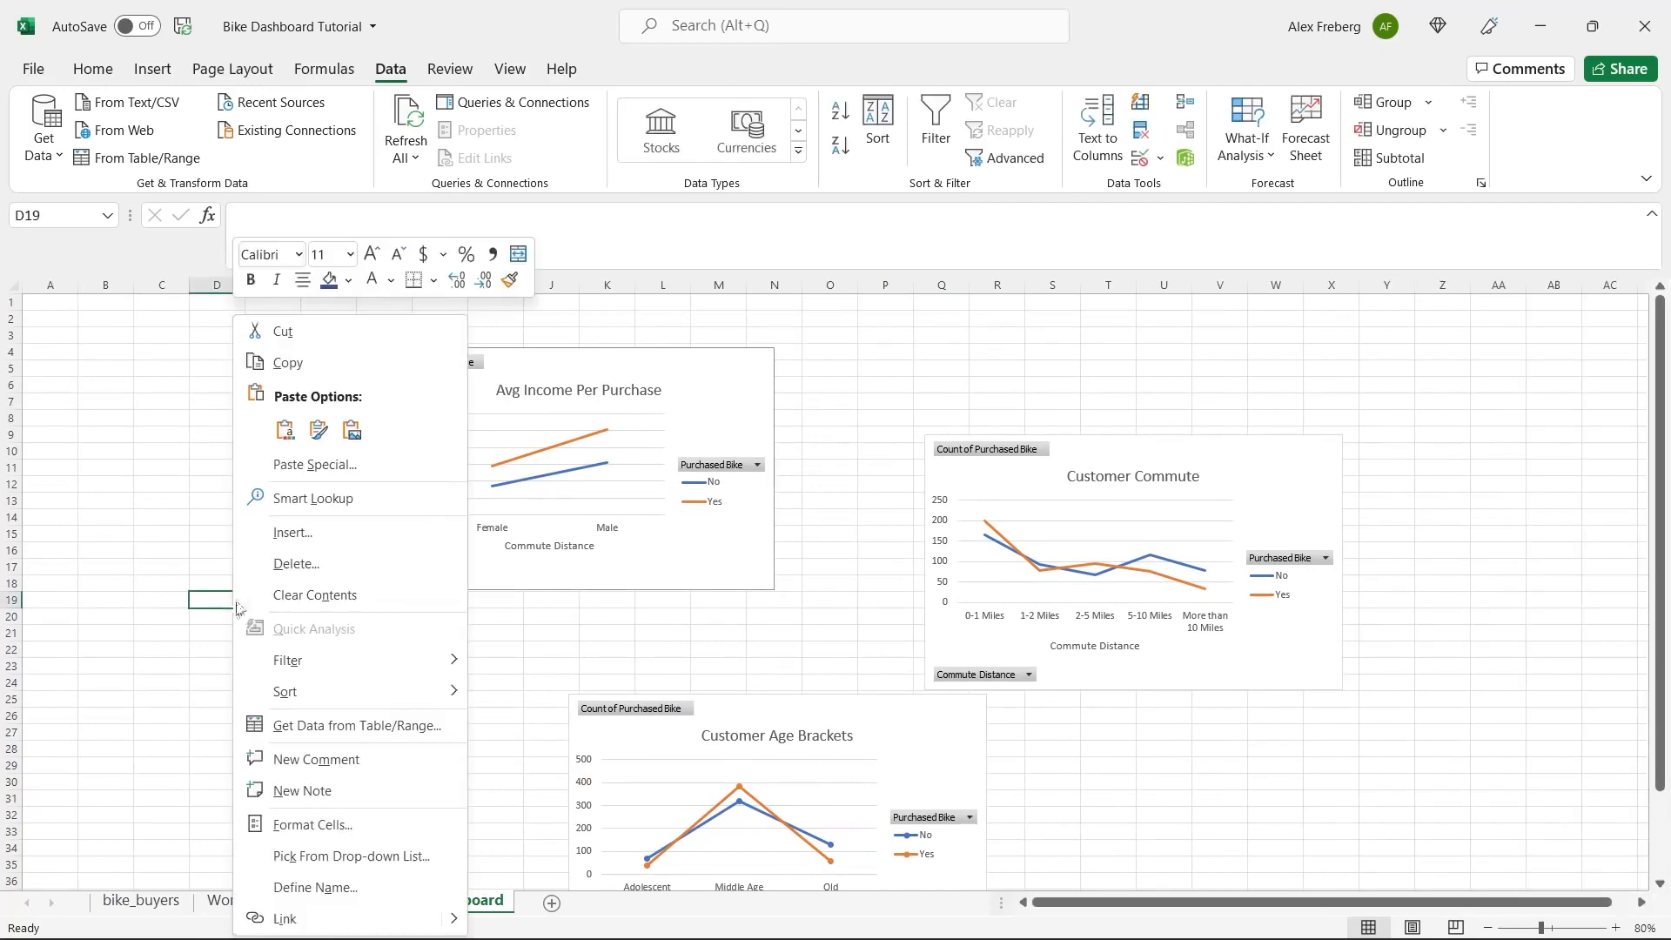
pyautogui.click(291, 433)
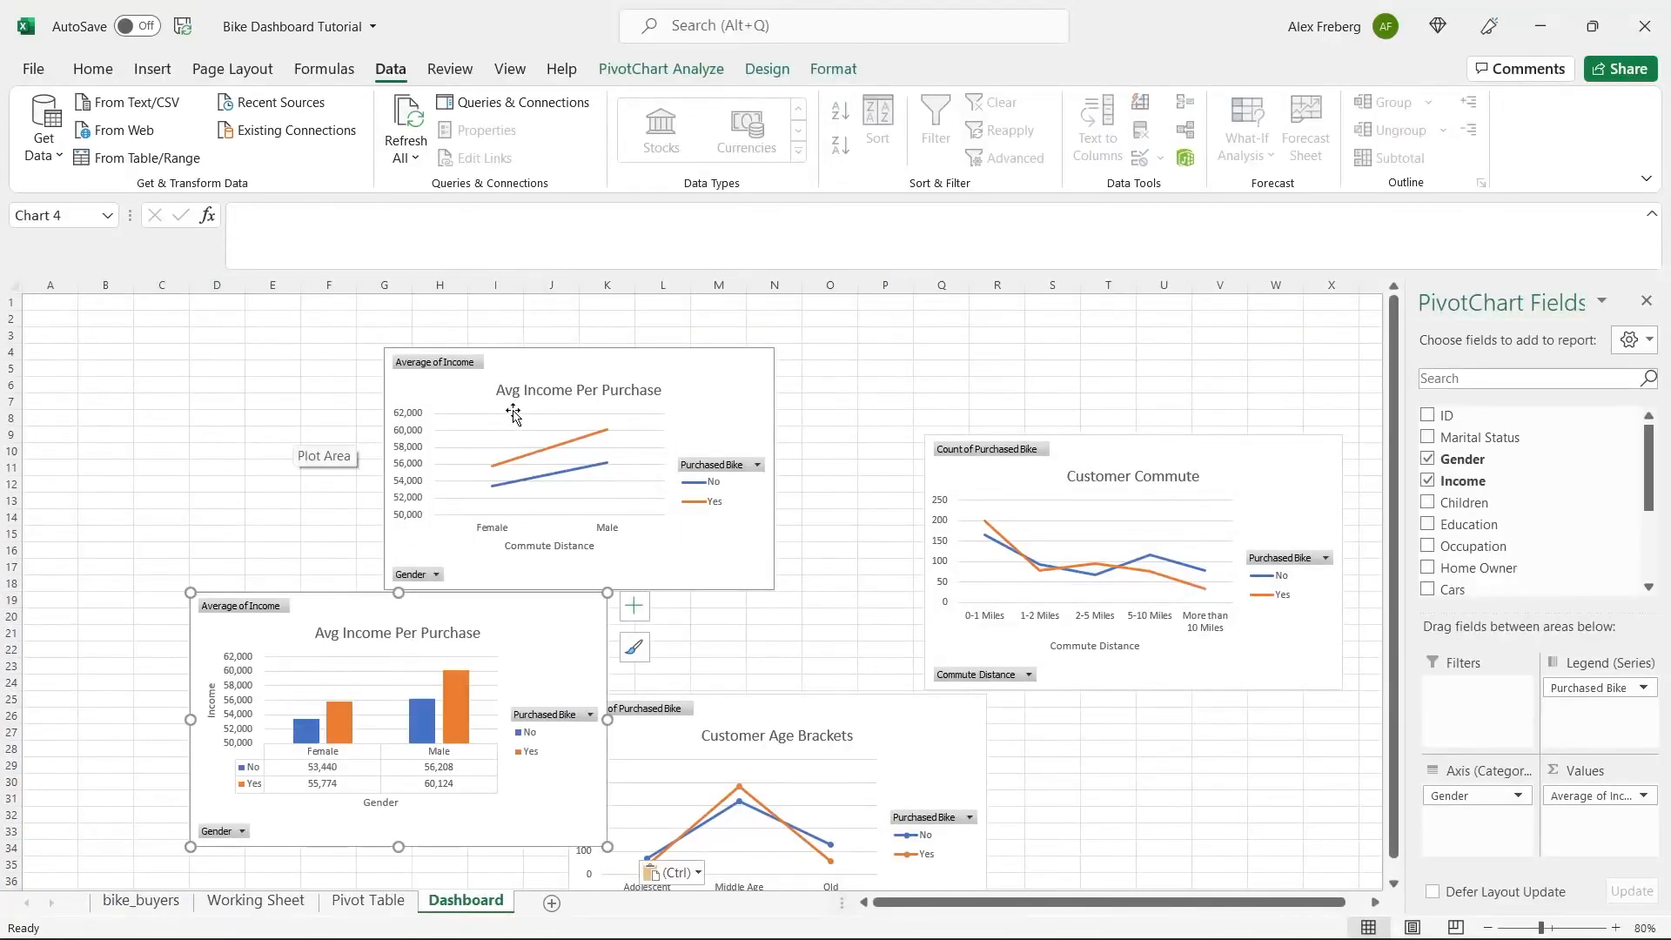
# Delete the line version of the income chart and move the column version beside the commute chart, starting near I8.
pyautogui.click(522, 385)
pyautogui.click(534, 364)
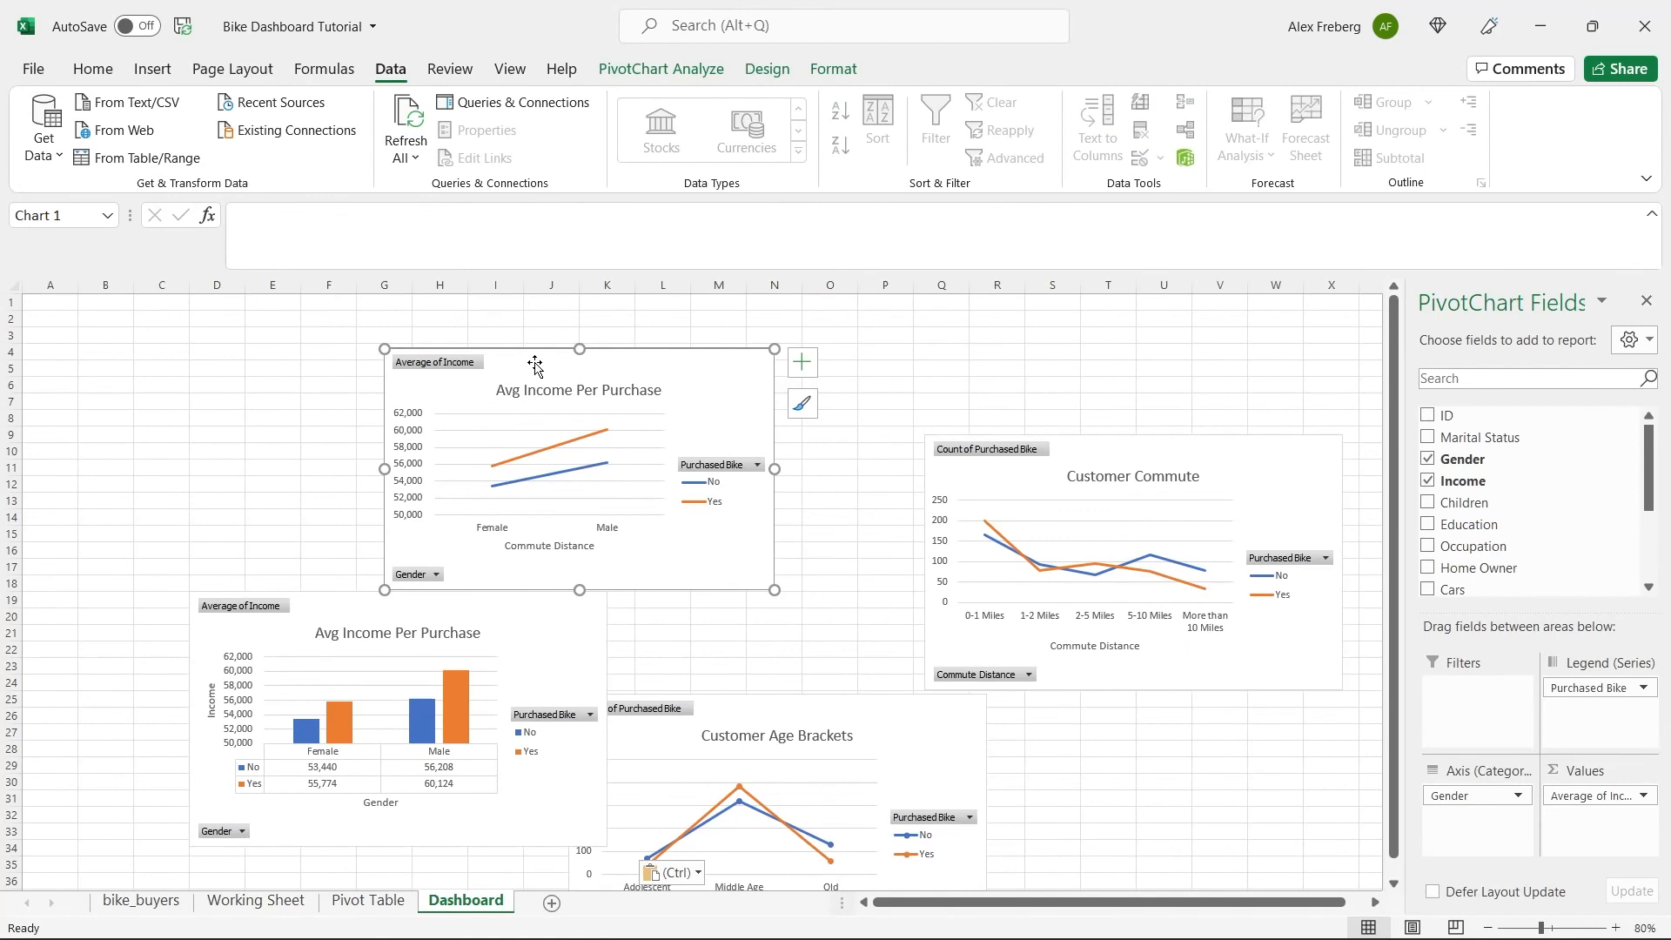
pyautogui.press('Delete')
pyautogui.moveTo(494, 613); pyautogui.dragTo(777, 449)
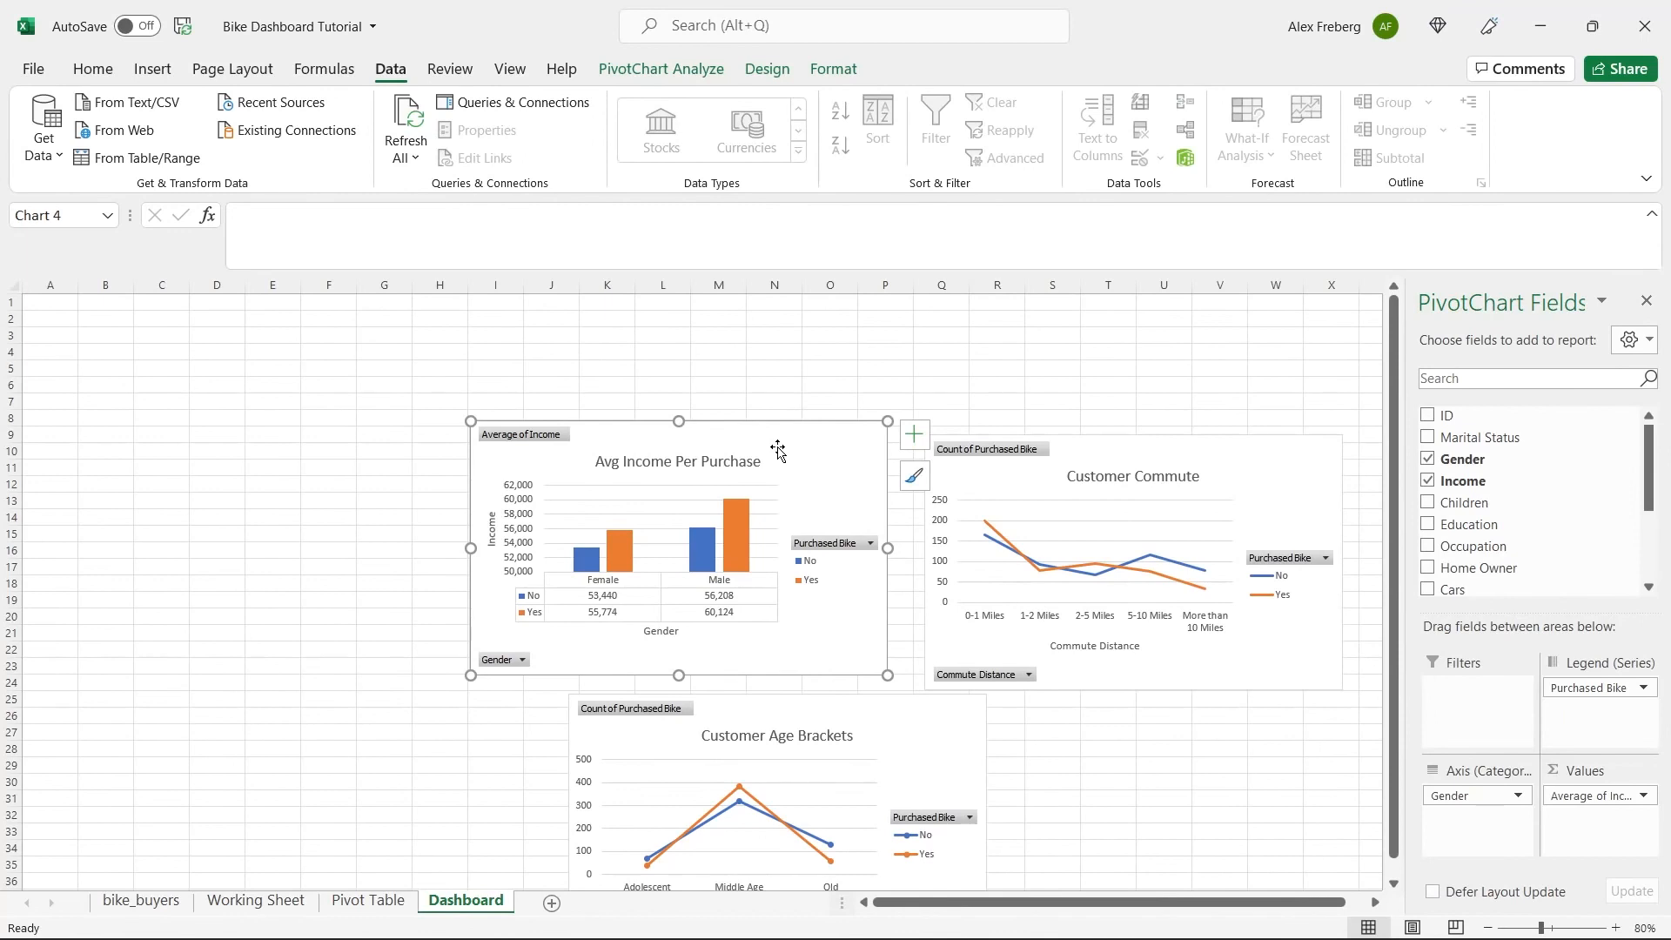
pyautogui.click(354, 488)
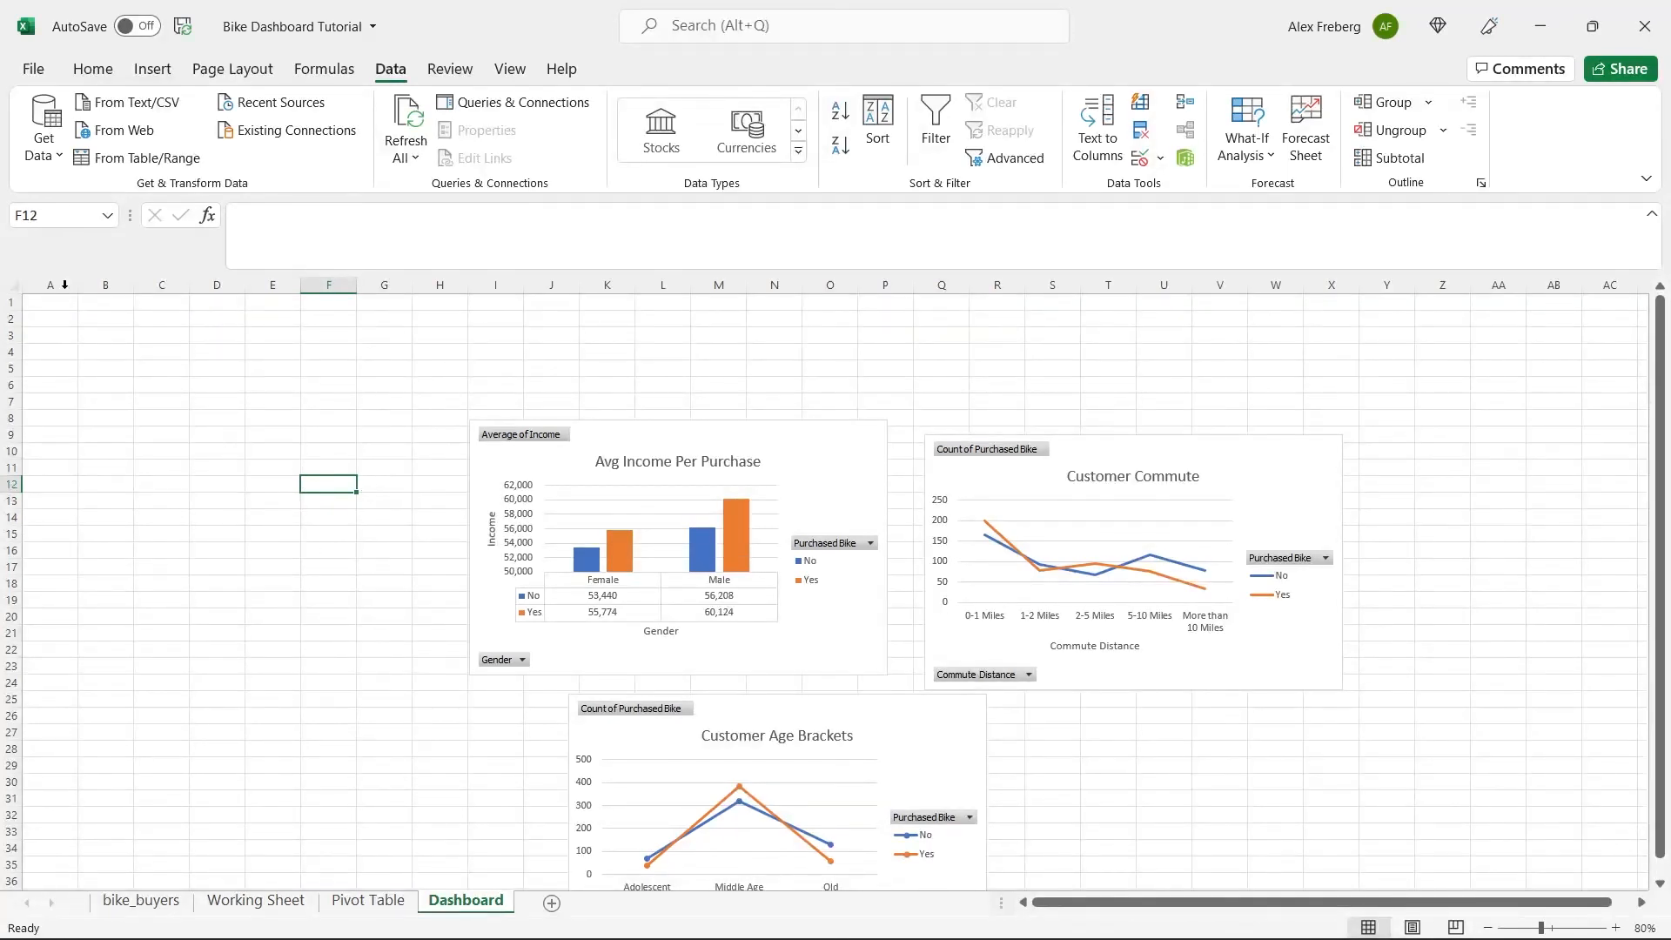
# Turn off the gridlines across the Dashboard sheet.
pyautogui.click(15, 285)
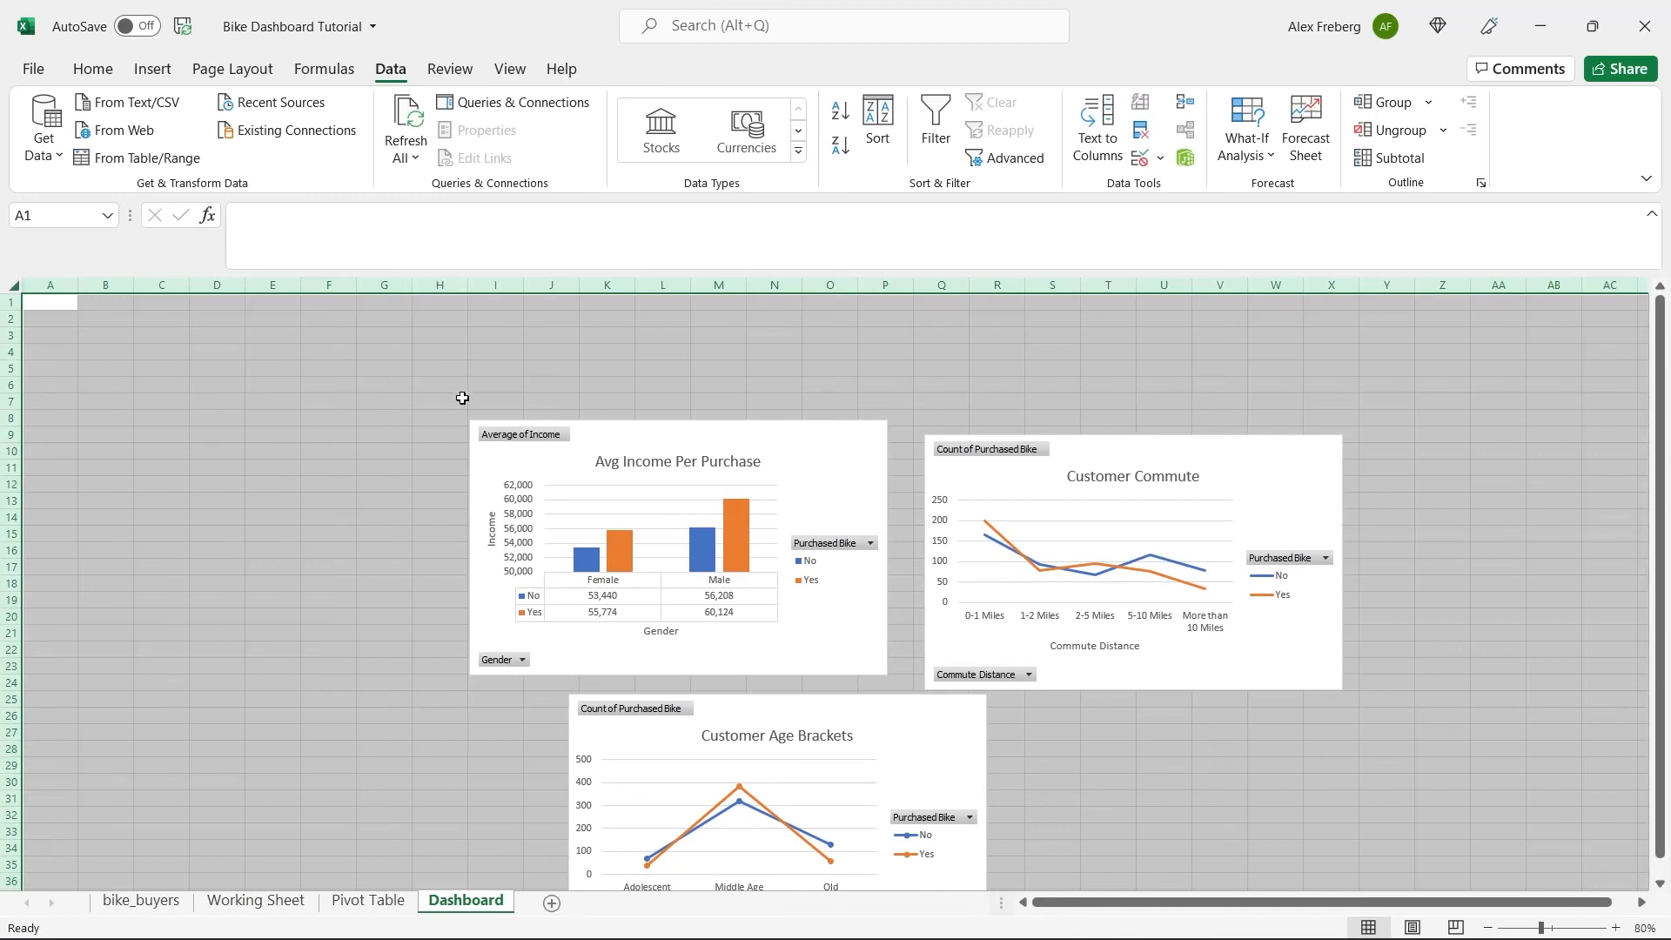
pyautogui.click(510, 70)
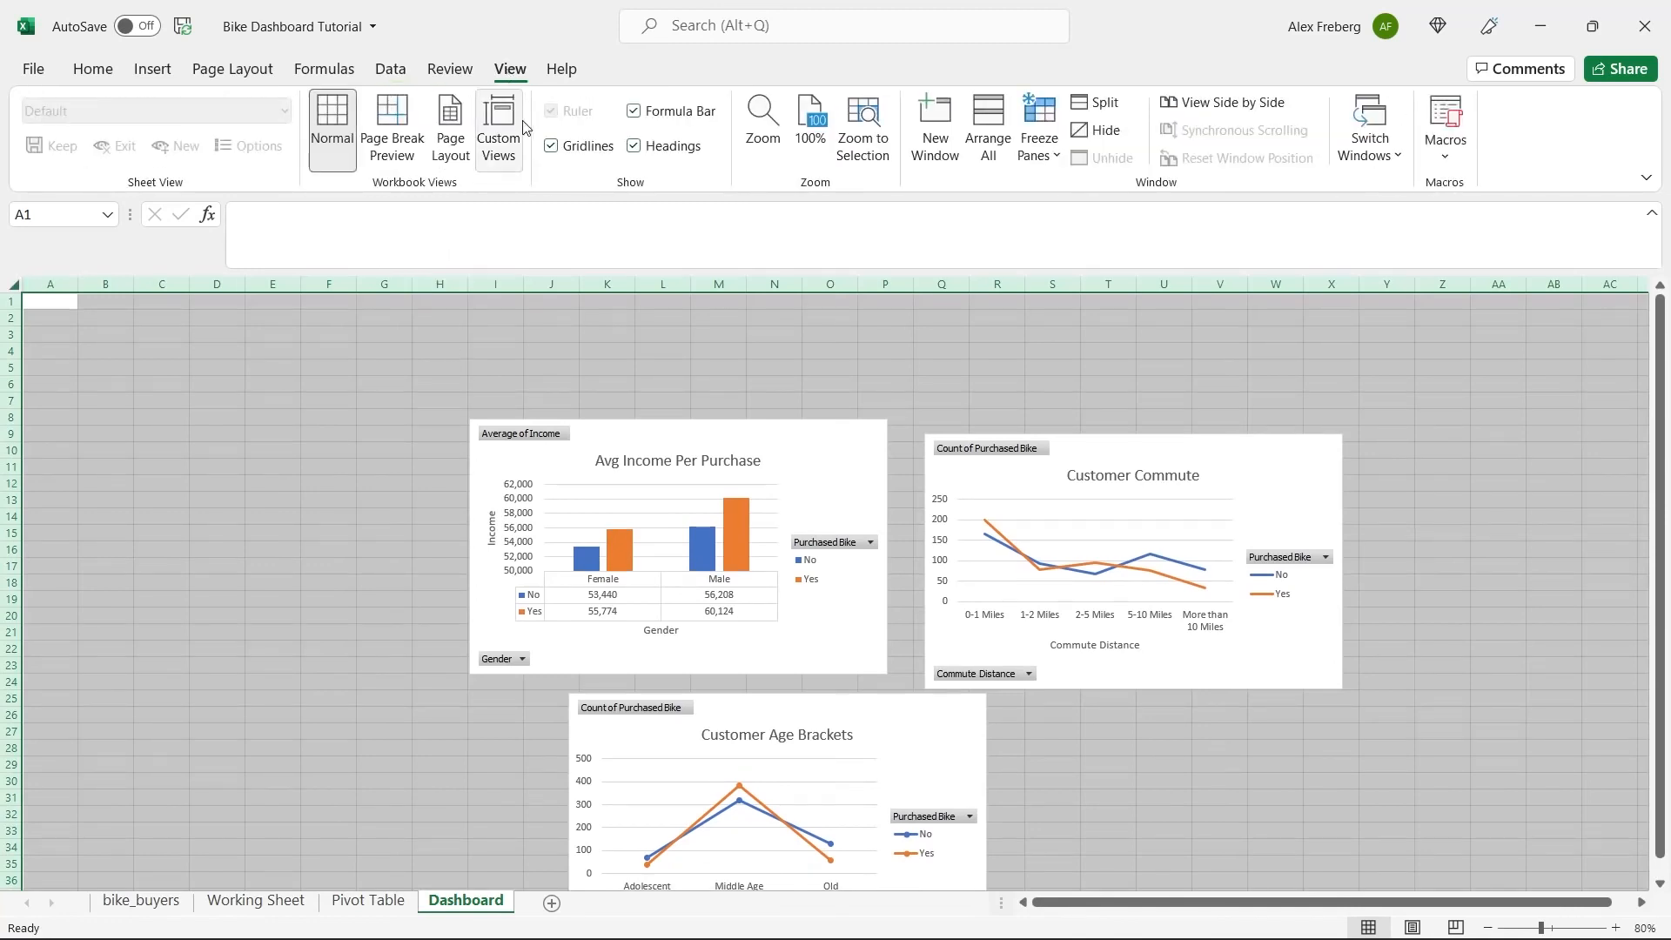
pyautogui.click(551, 145)
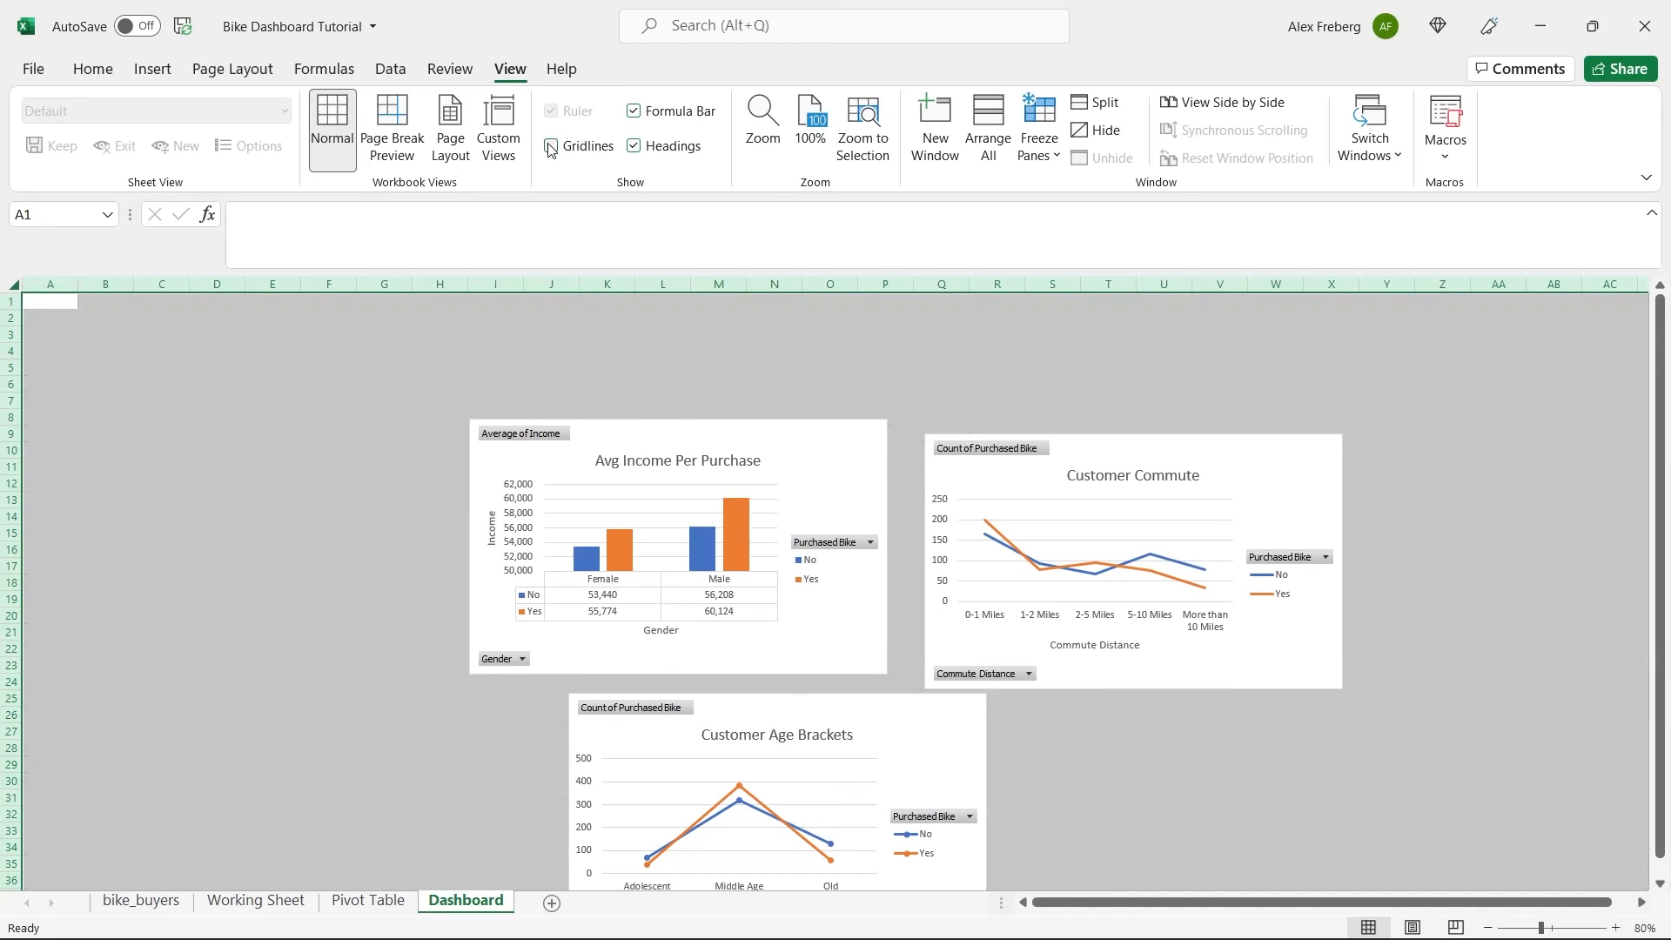
pyautogui.click(522, 358)
# Fill the header range A1:O6 of the Dashboard with the standard blue color.
pyautogui.moveTo(45, 300); pyautogui.dragTo(831, 382)
pyautogui.click(94, 69)
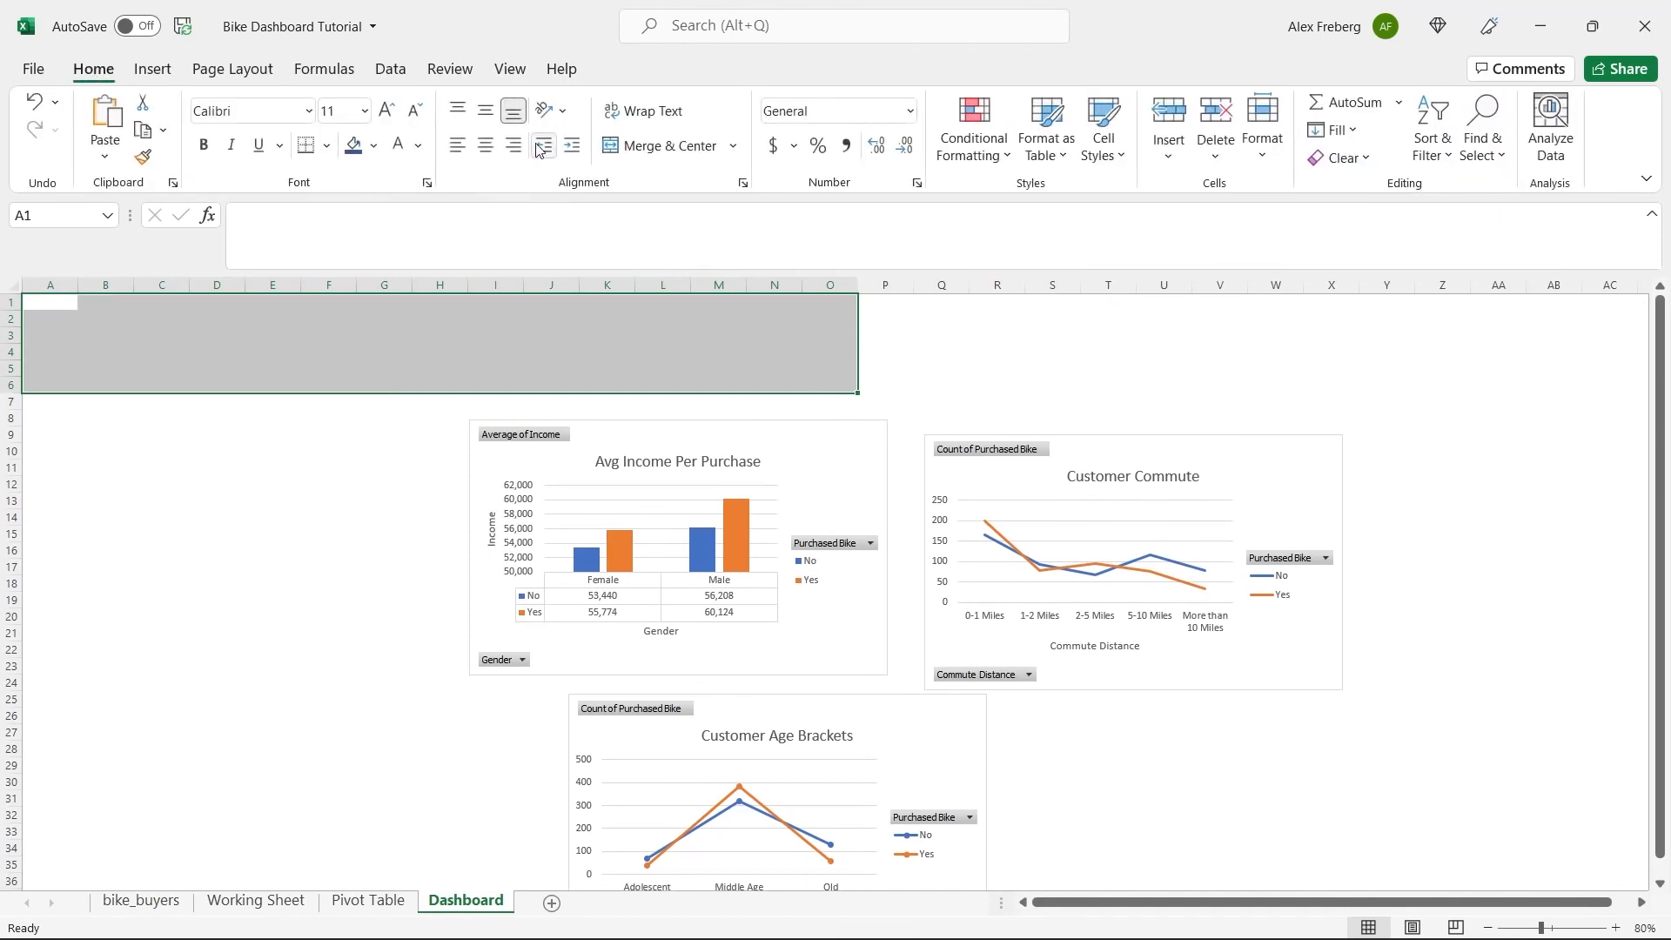
pyautogui.click(375, 150)
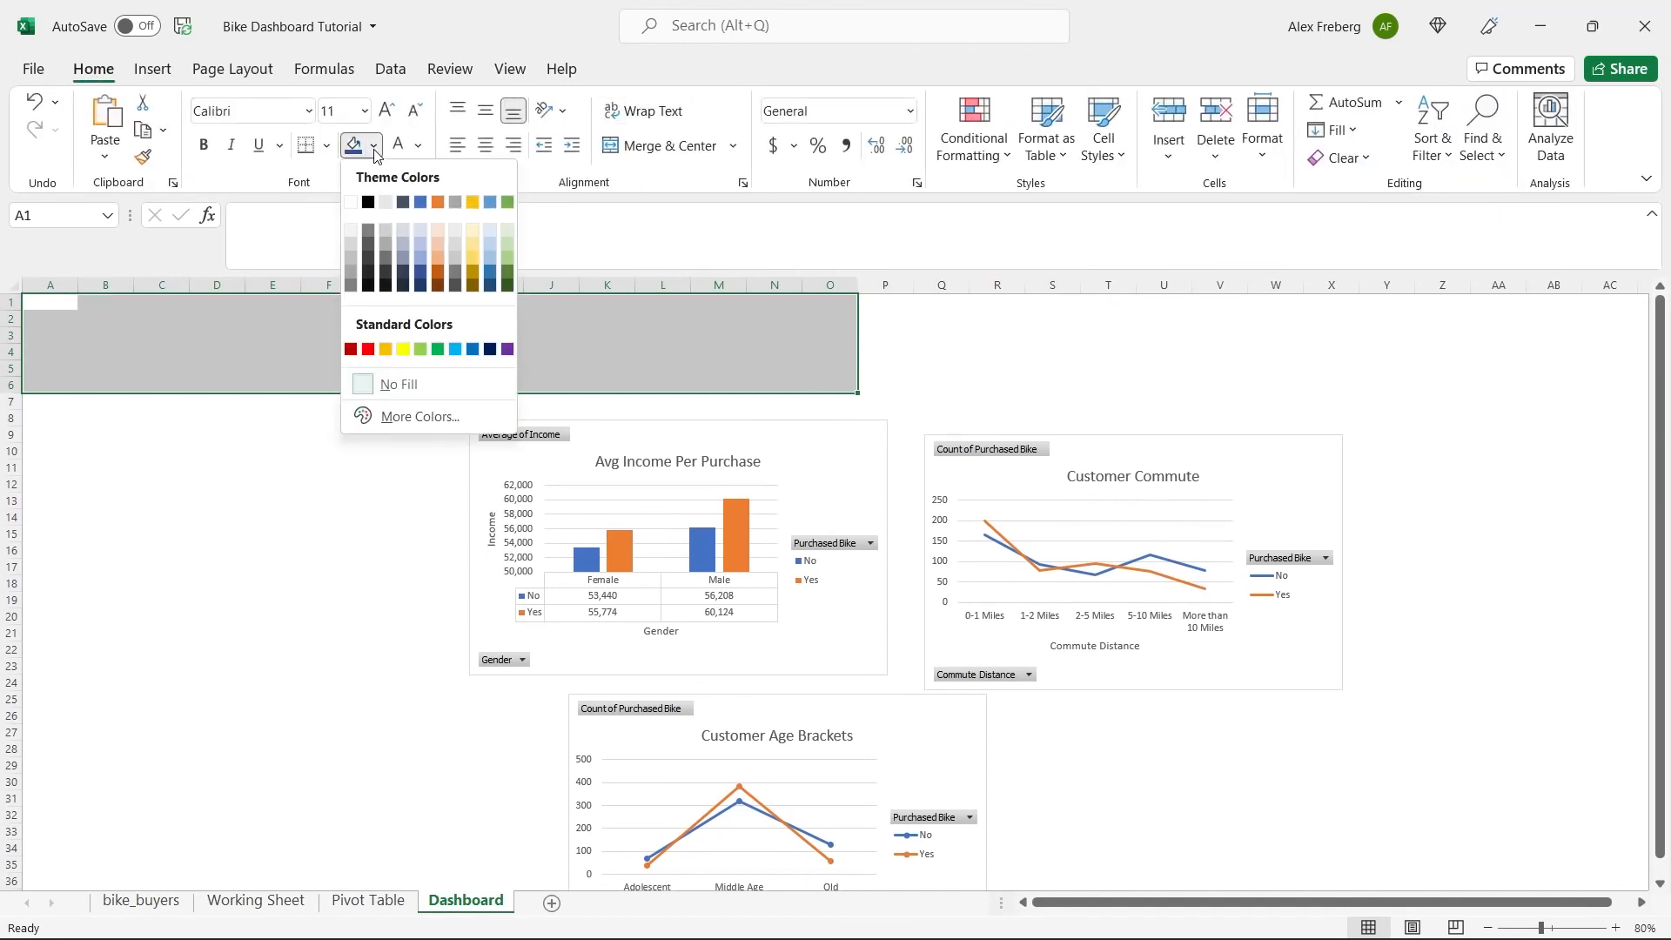
pyautogui.click(472, 349)
pyautogui.click(410, 342)
# Merge and center A1:O6 and enter the title "Bike Sales Dashboard" in it.
pyautogui.moveTo(69, 309); pyautogui.dragTo(821, 386)
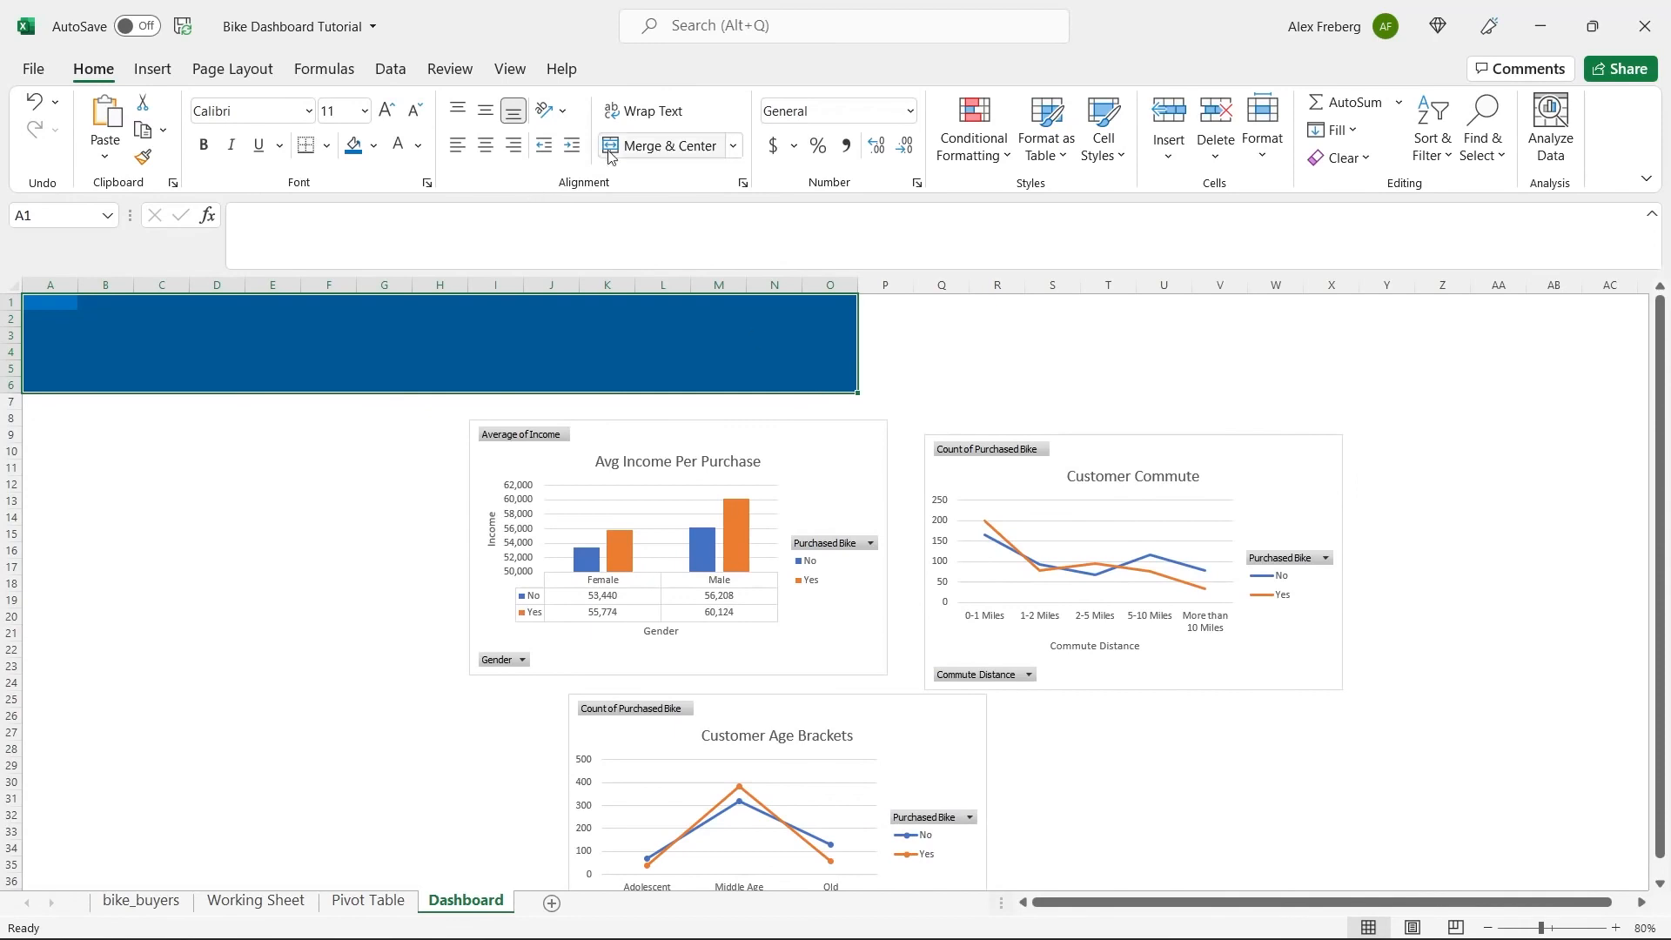
pyautogui.click(634, 148)
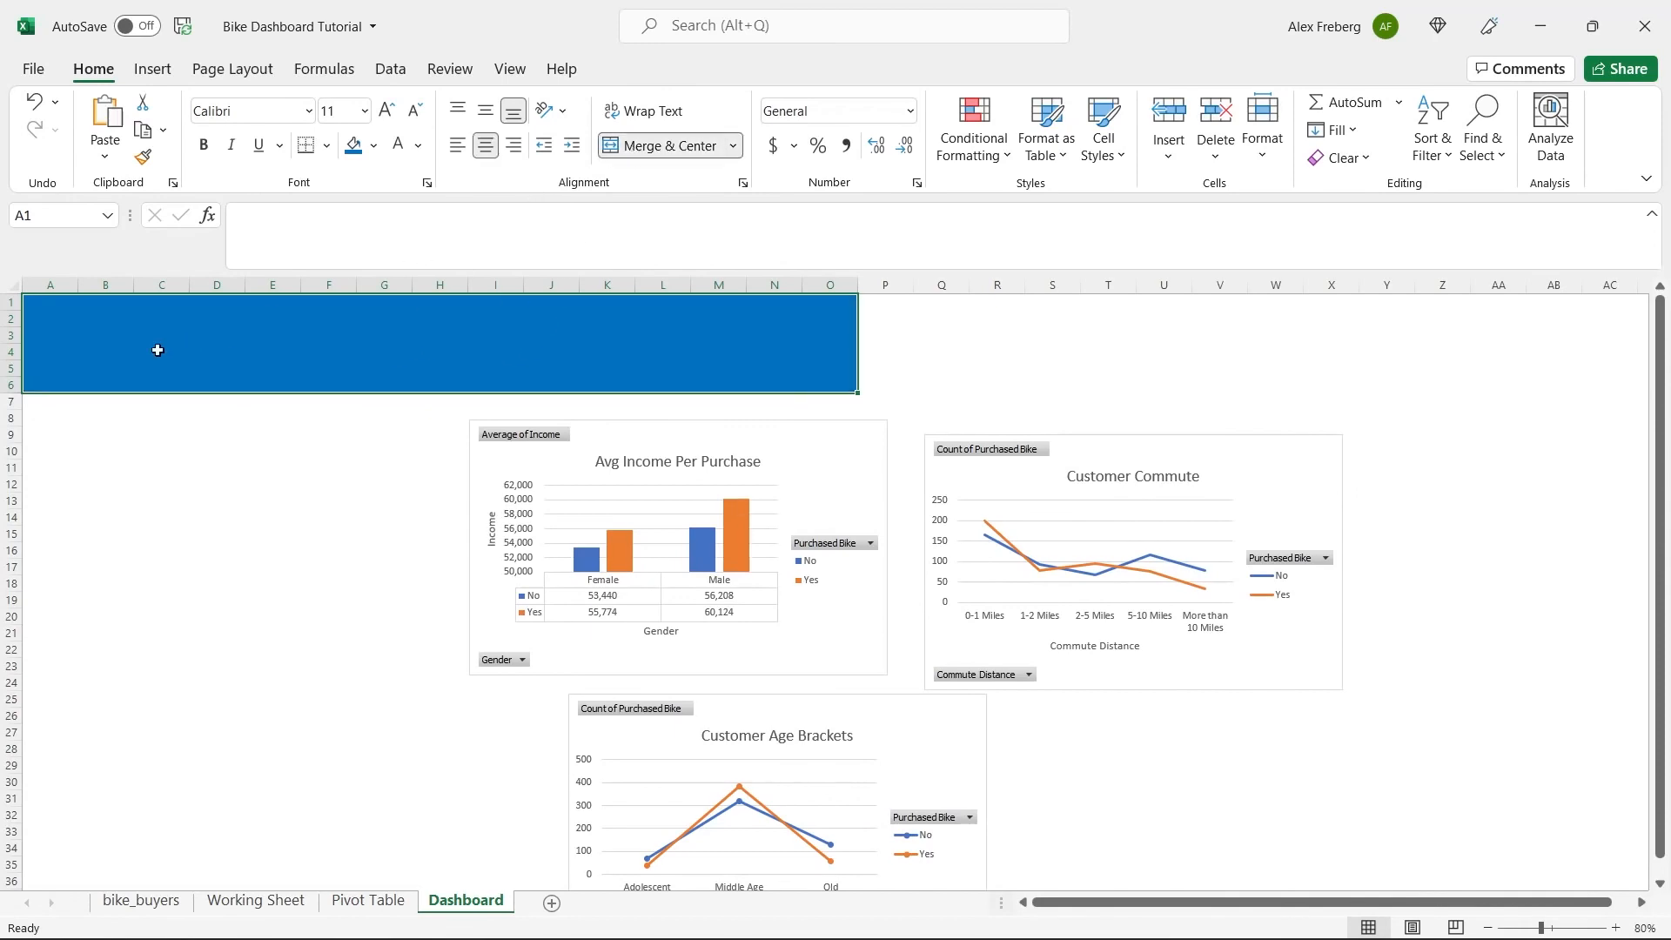
pyautogui.doubleClick(482, 374)
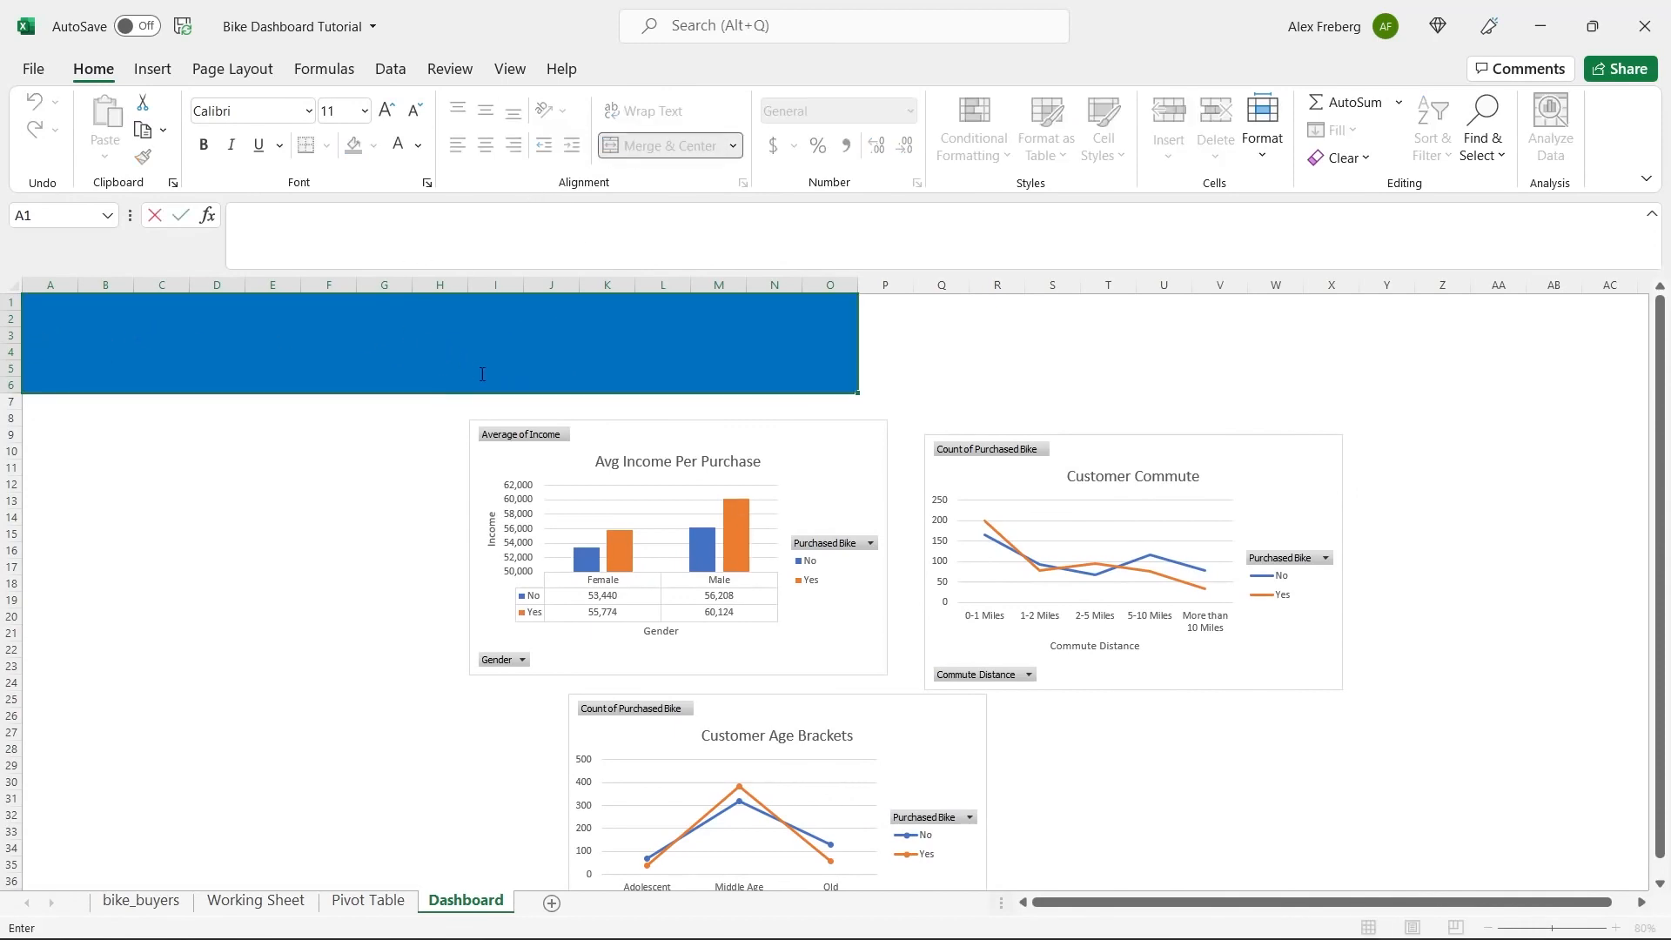
pyautogui.write('Bike Sales Dashboard')
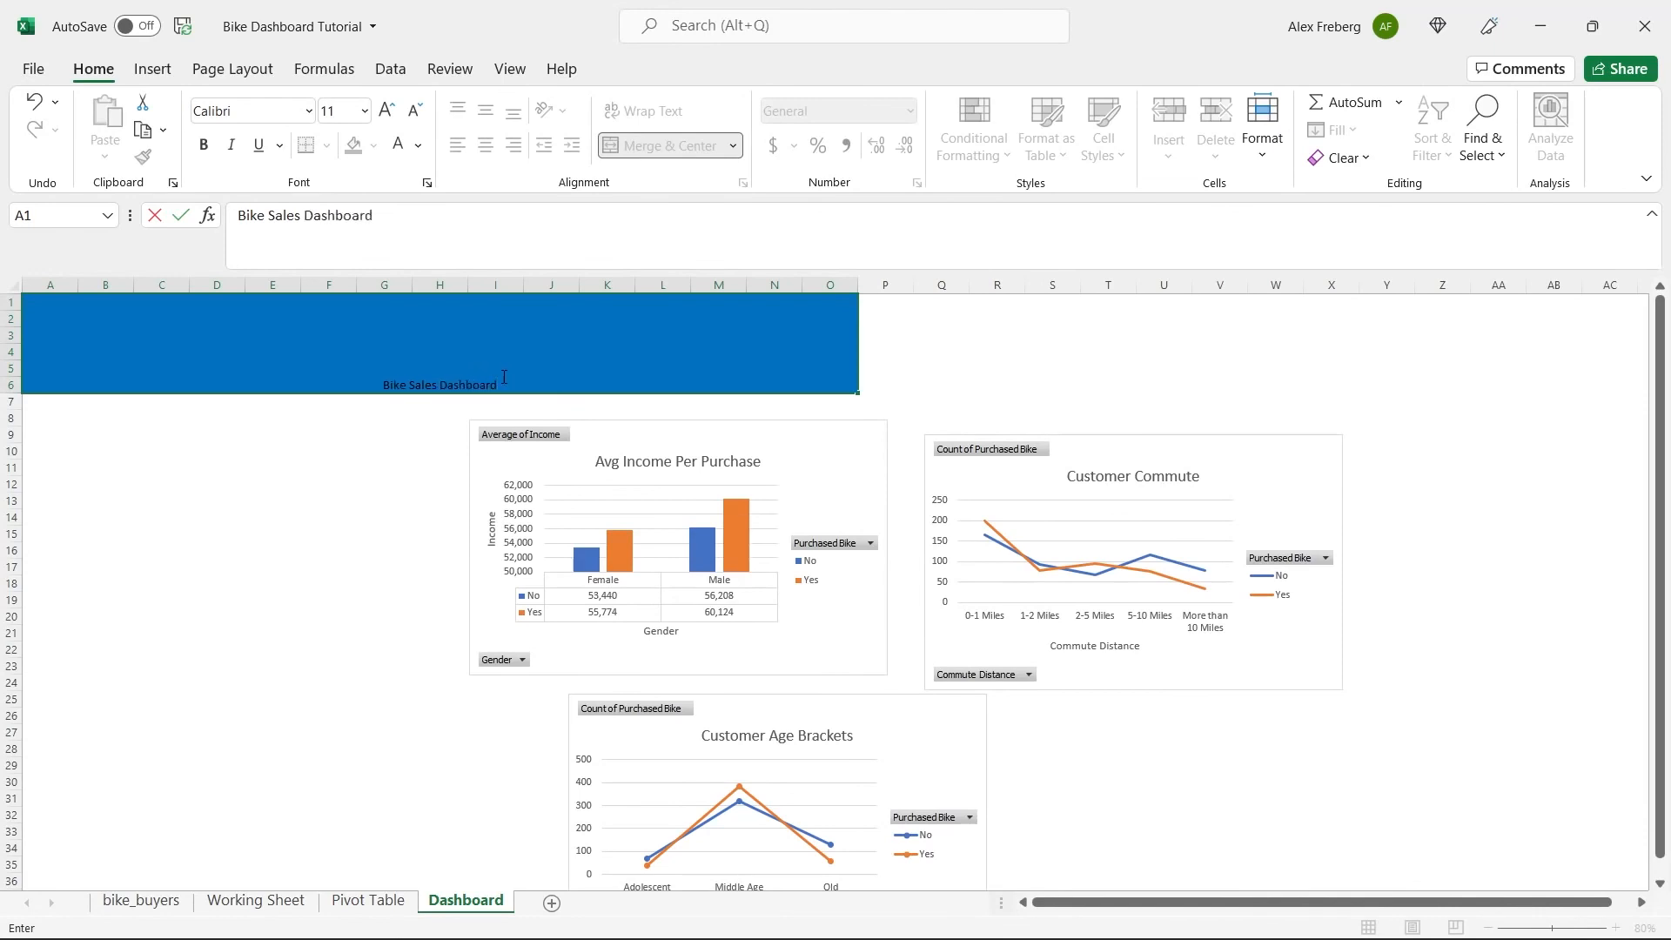
pyautogui.click(474, 383)
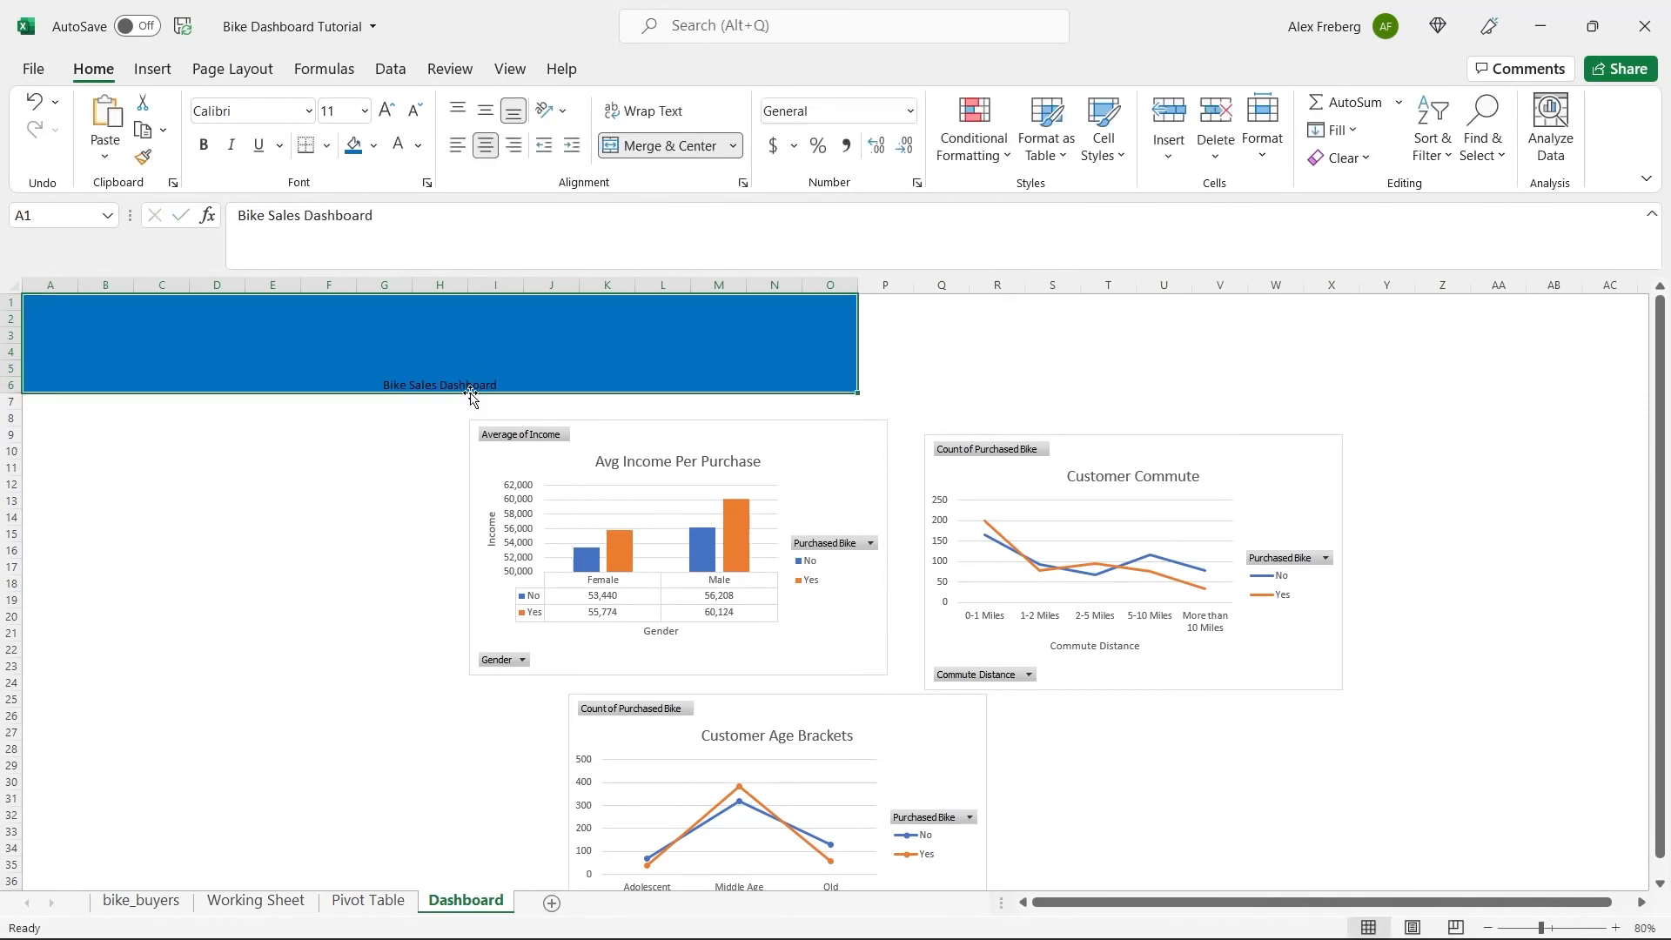
# Format the "Bike Sales Dashboard" title as white, bold text at font size 48.
pyautogui.doubleClick(480, 384)
pyautogui.tripleClick(480, 384)
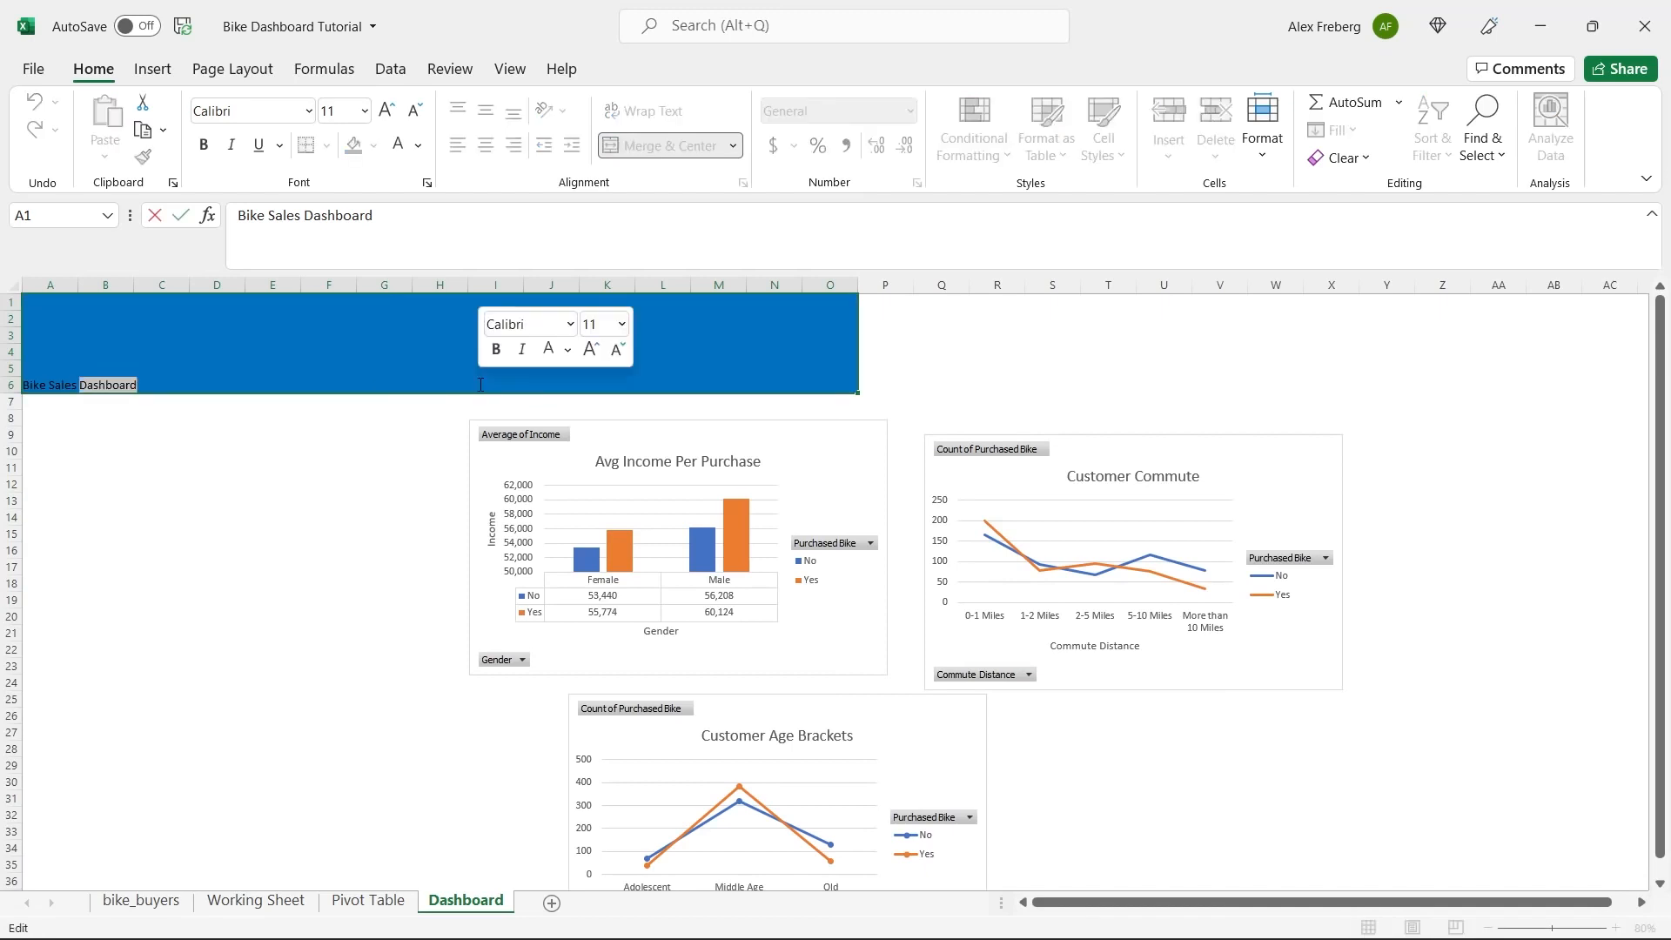
pyautogui.click(418, 145)
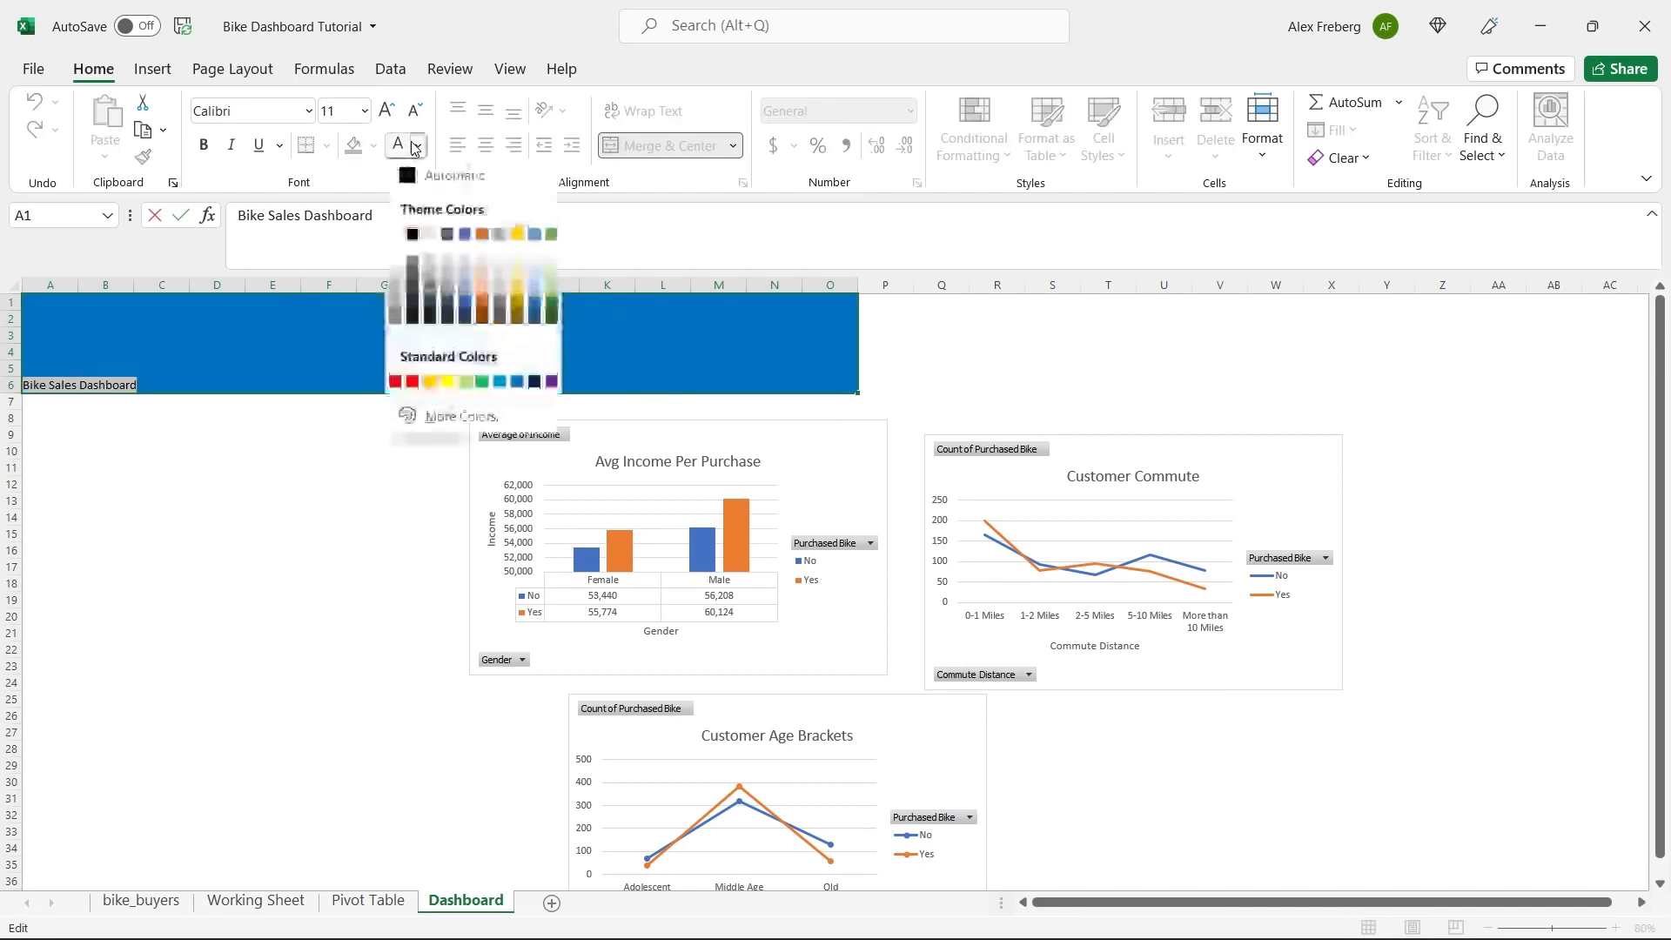
pyautogui.click(398, 233)
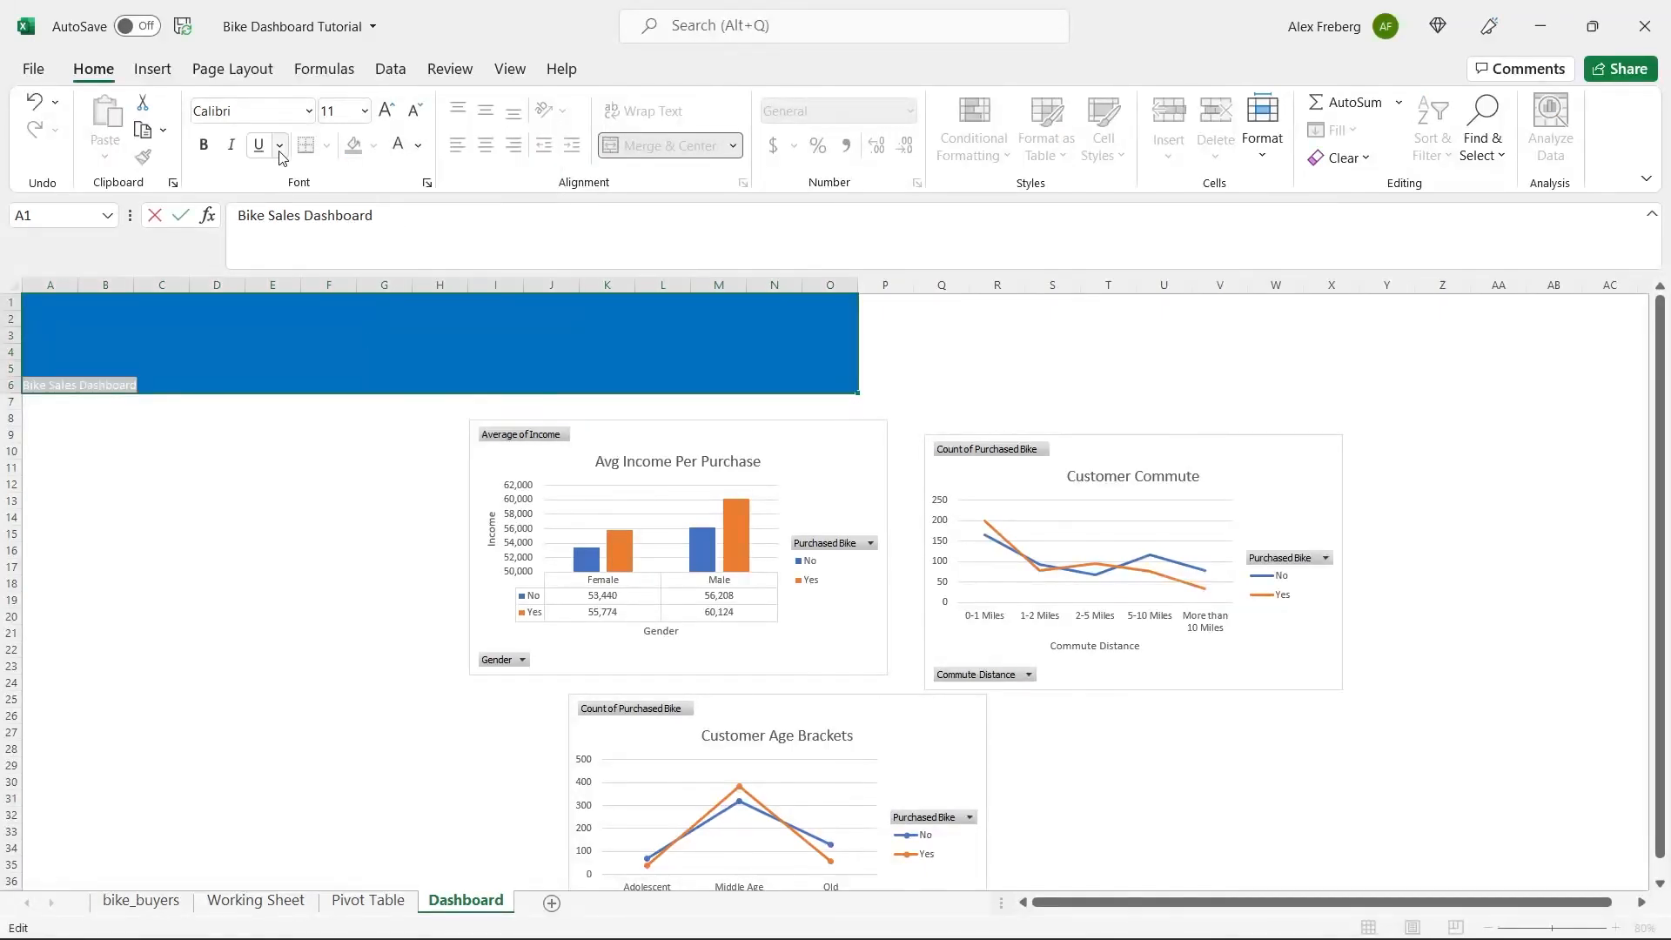
pyautogui.click(367, 113)
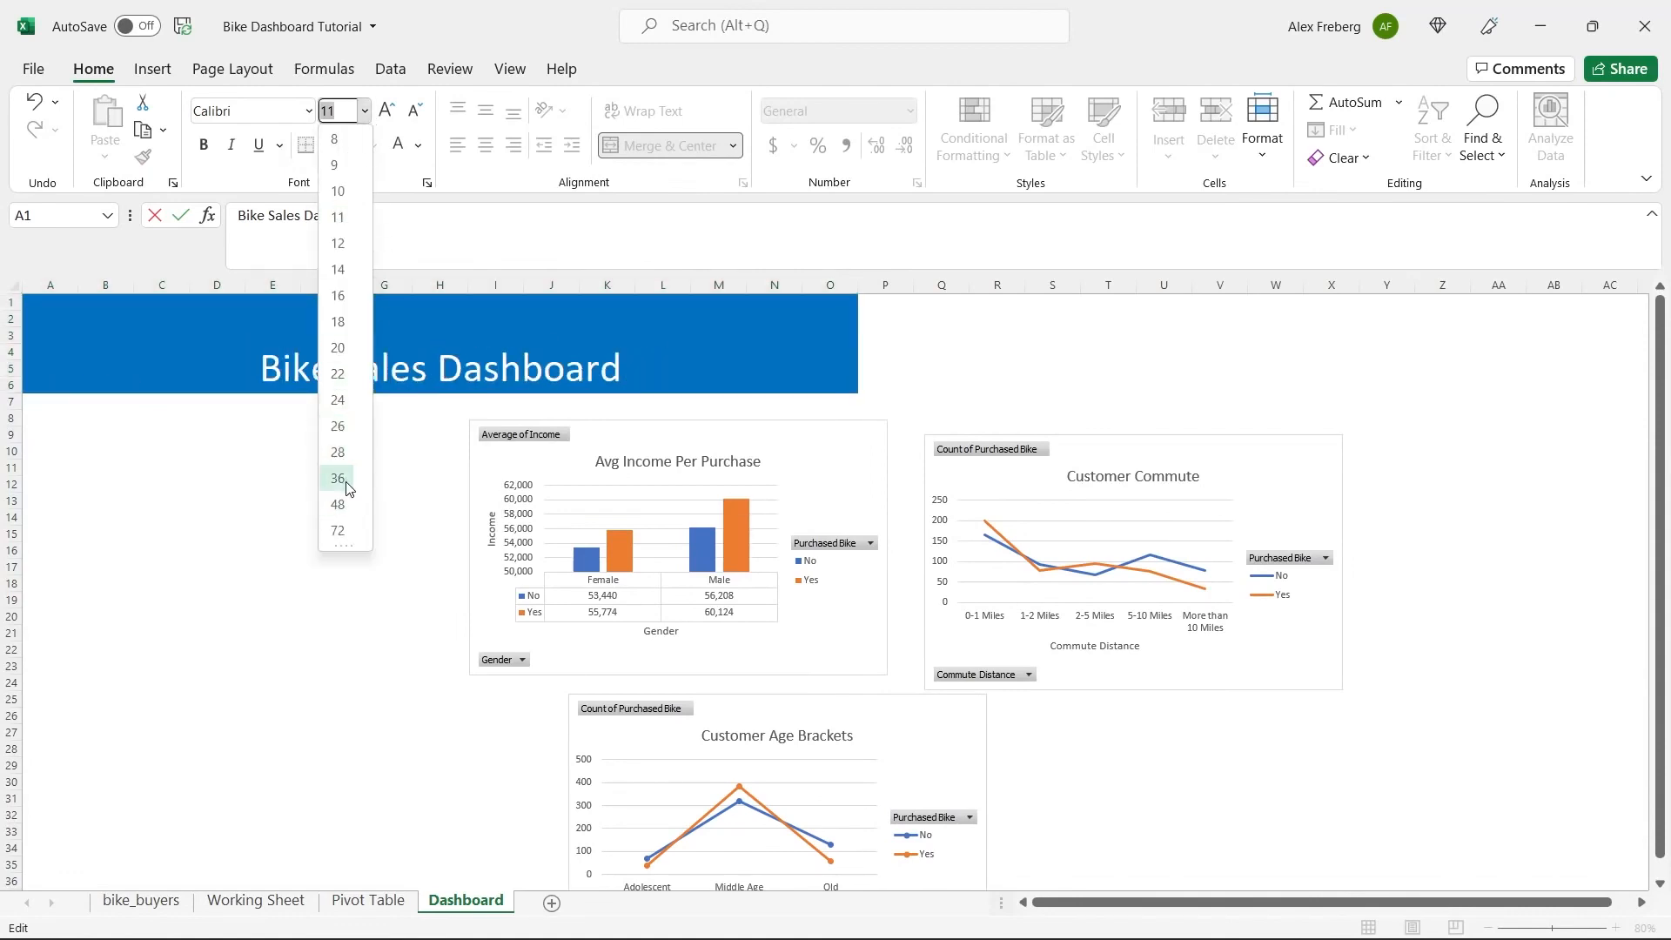
pyautogui.click(339, 504)
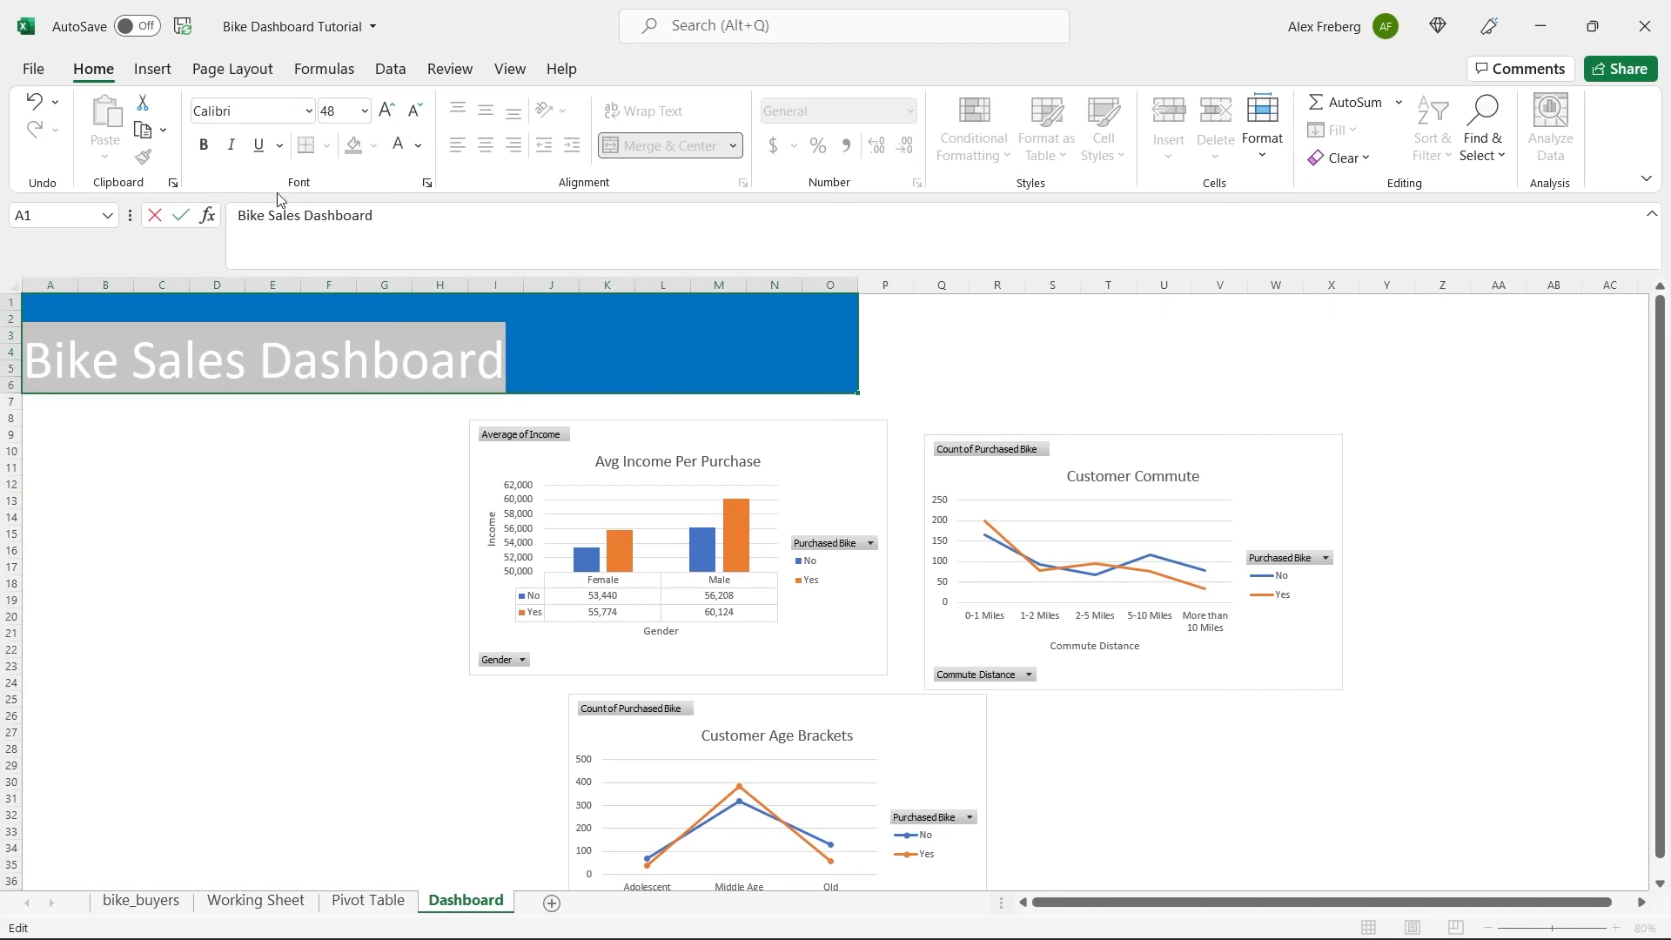
pyautogui.click(214, 157)
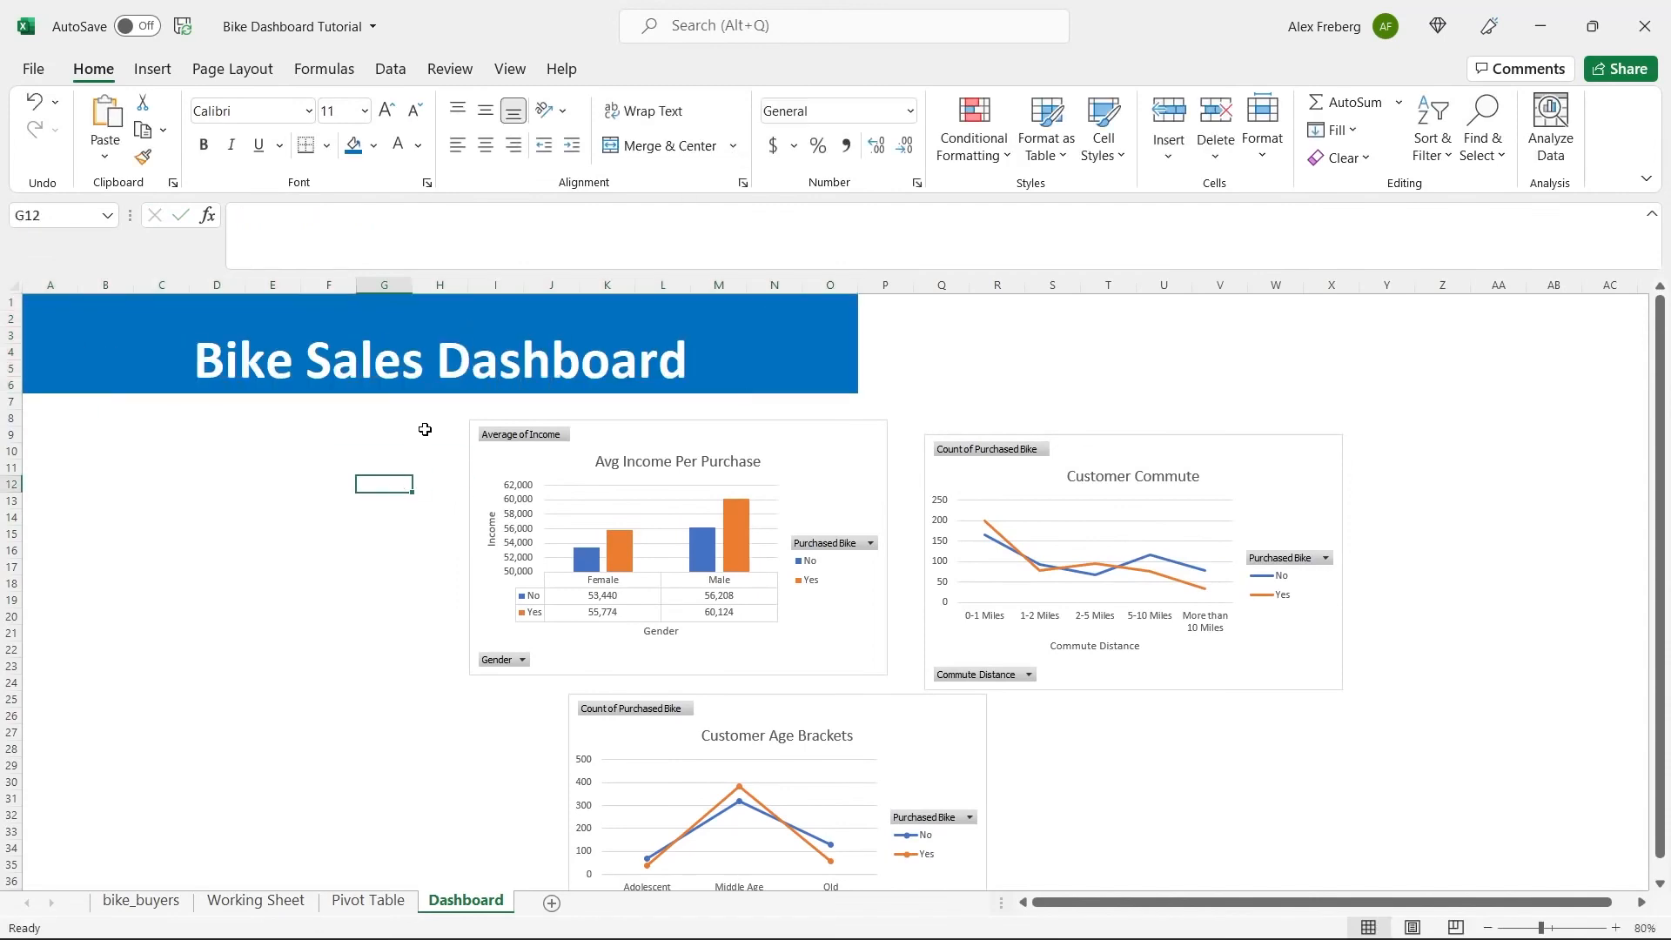
pyautogui.click(447, 362)
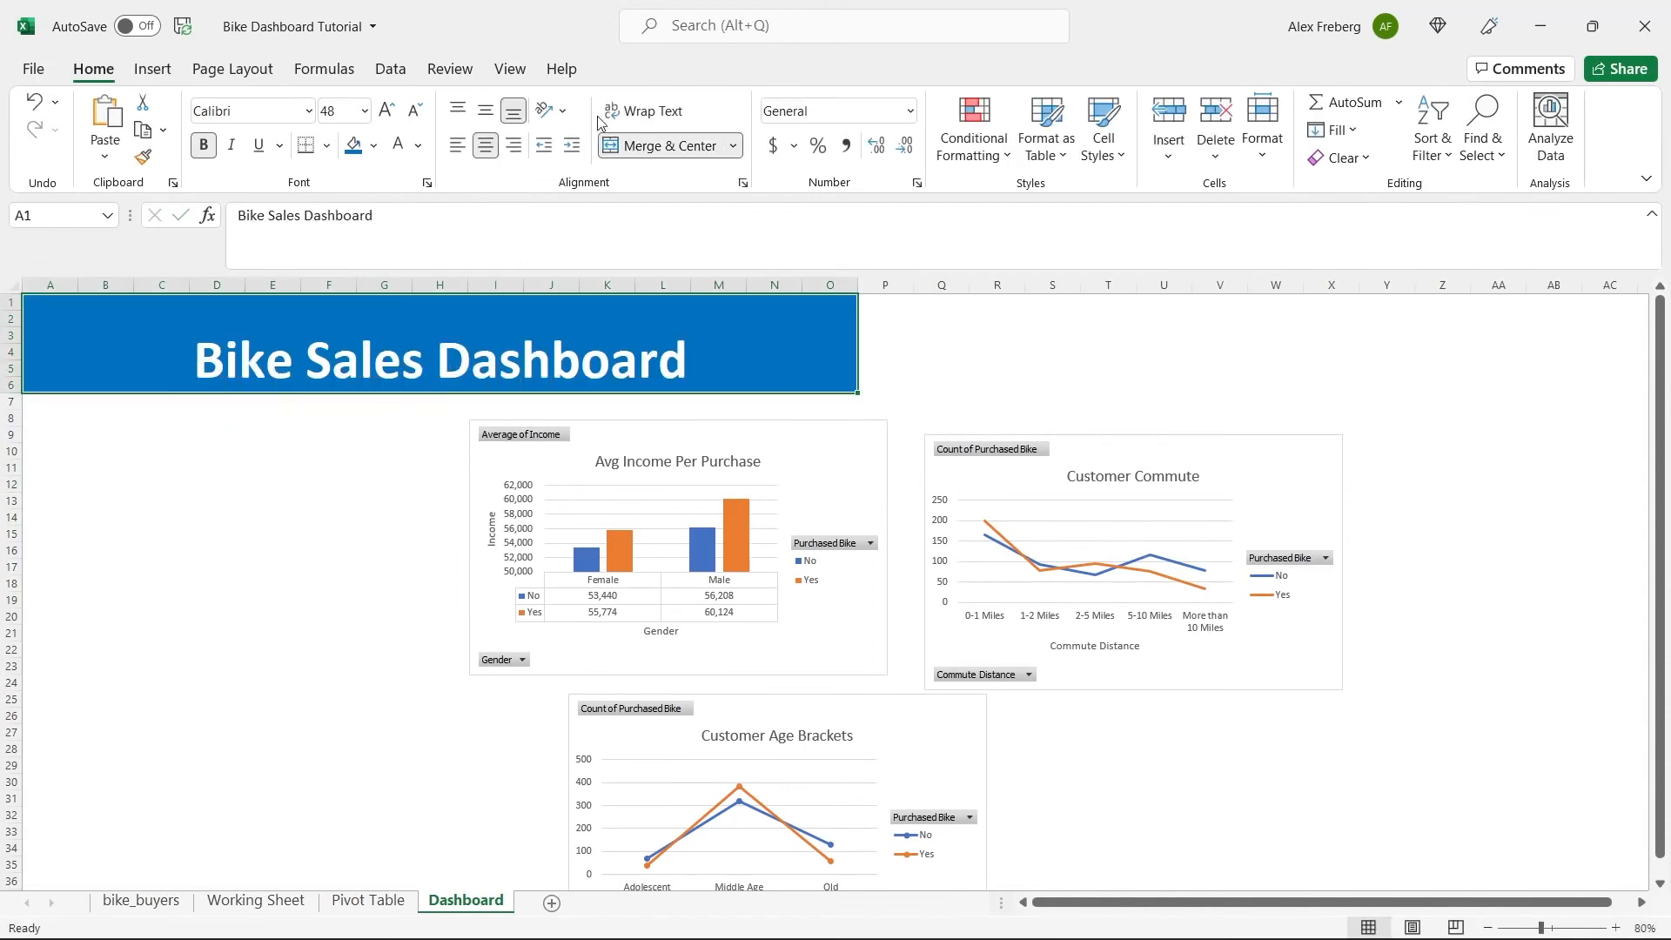
# Vertically center the "Bike Sales Dashboard" title within its merged banner cell.
pyautogui.click(489, 111)
pyautogui.click(296, 501)
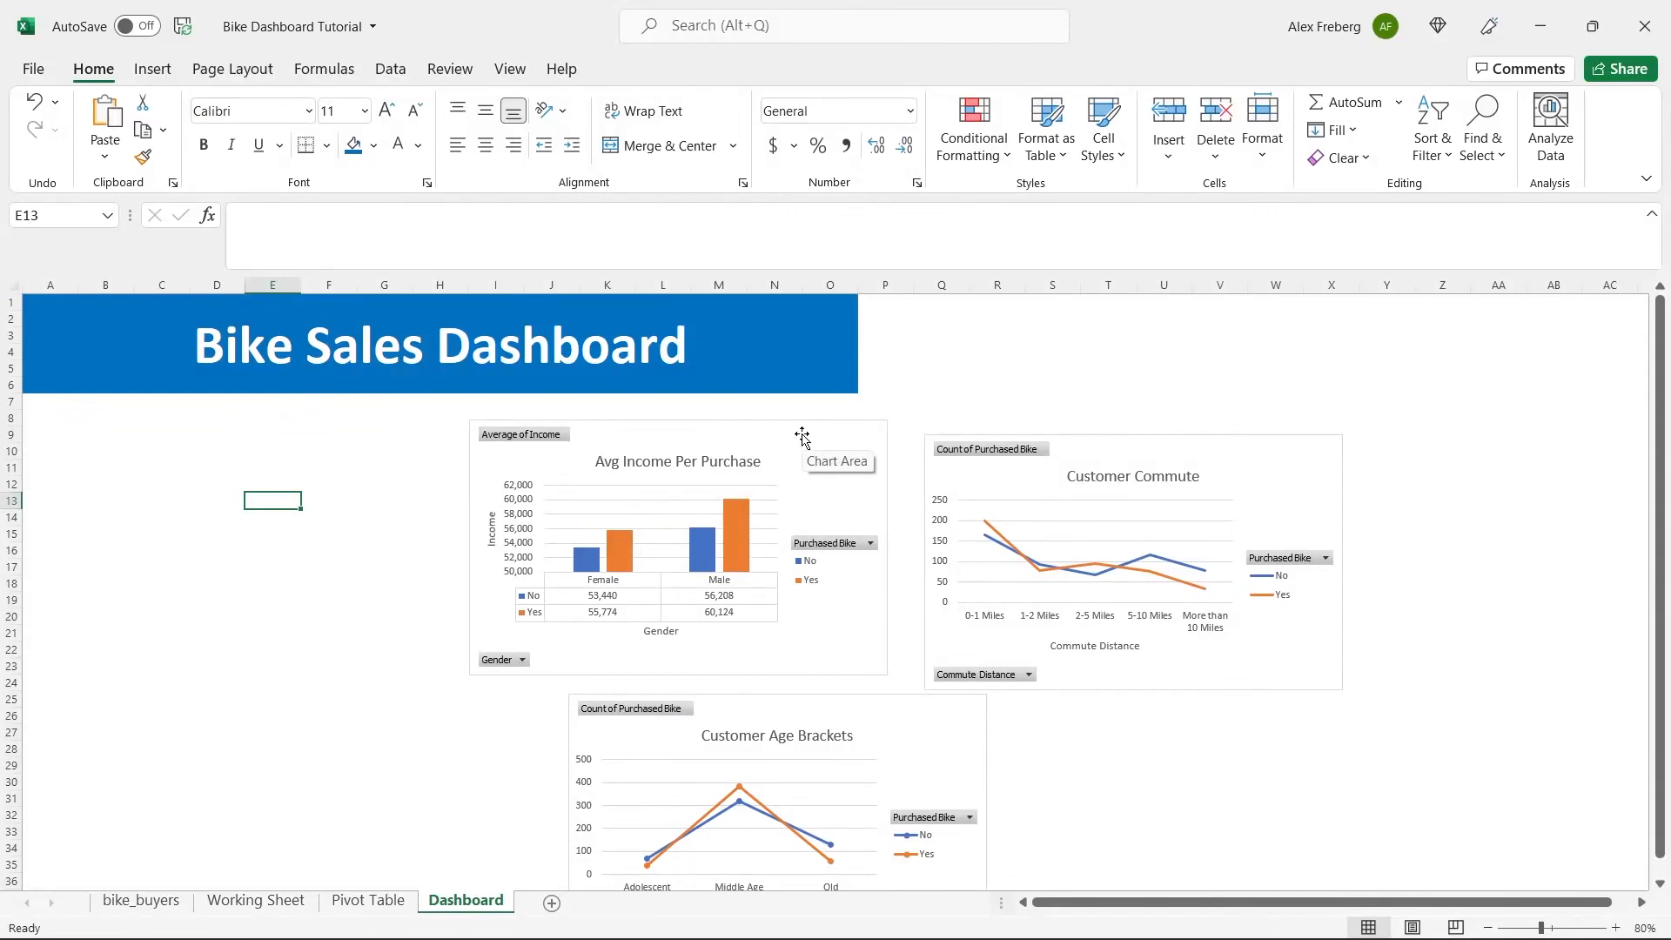
# Place the Avg Income Per Purchase chart directly below the banner near column D and shrink it to about column I, row 20.
pyautogui.moveTo(801, 436); pyautogui.dragTo(510, 409)
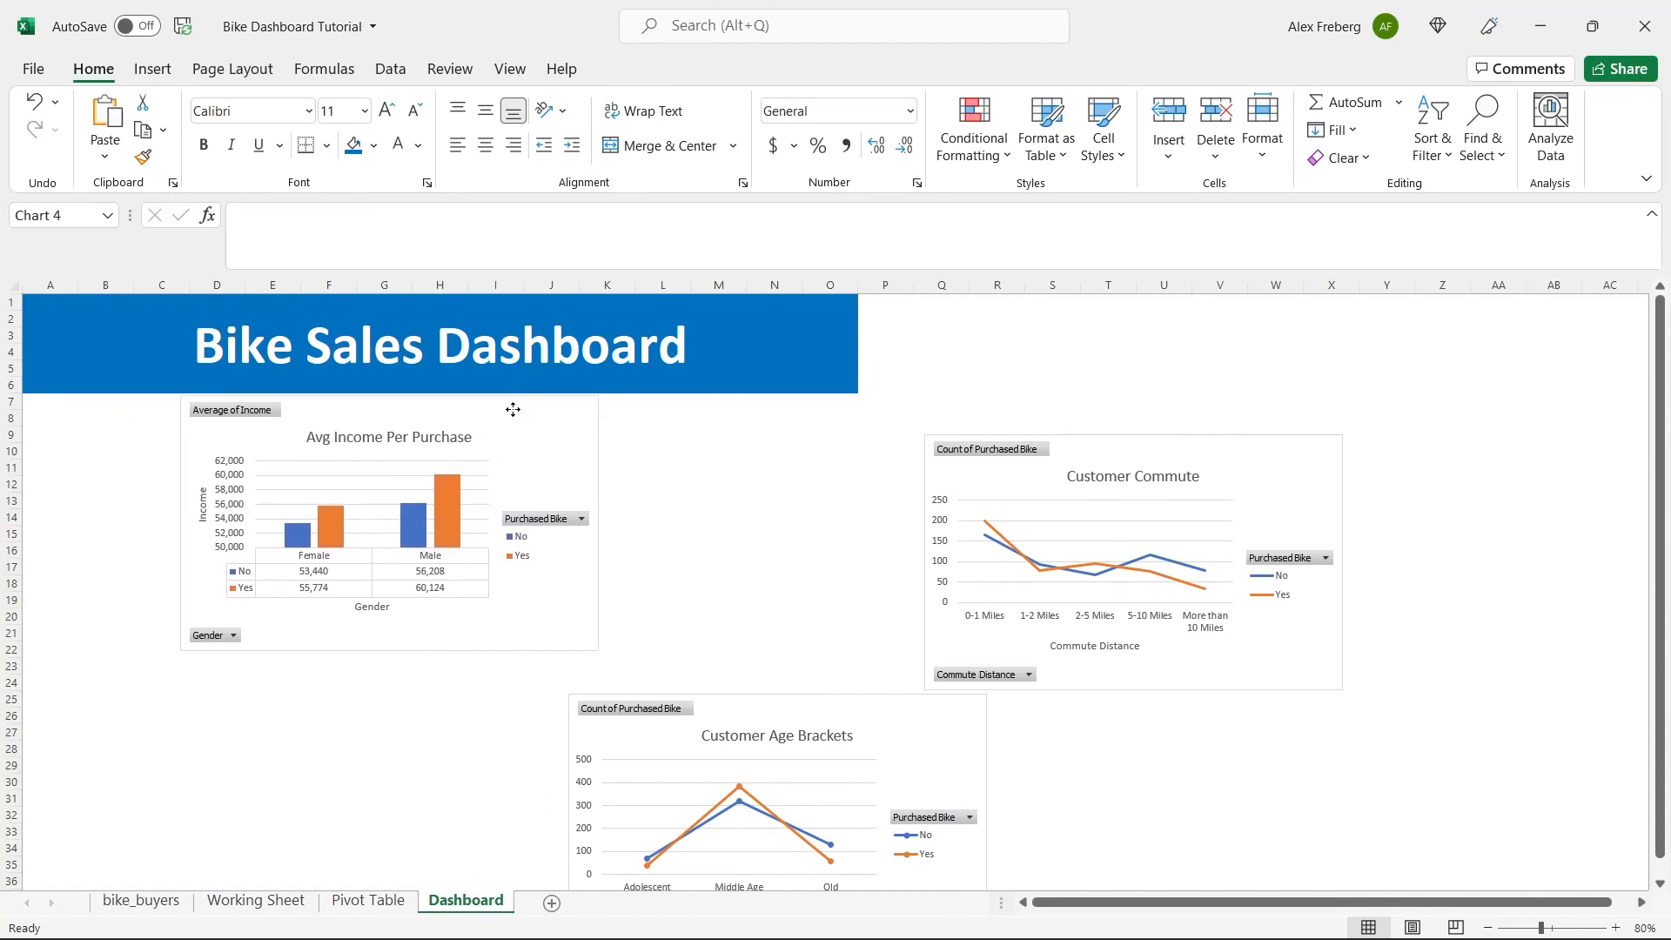
pyautogui.moveTo(598, 651); pyautogui.dragTo(539, 611)
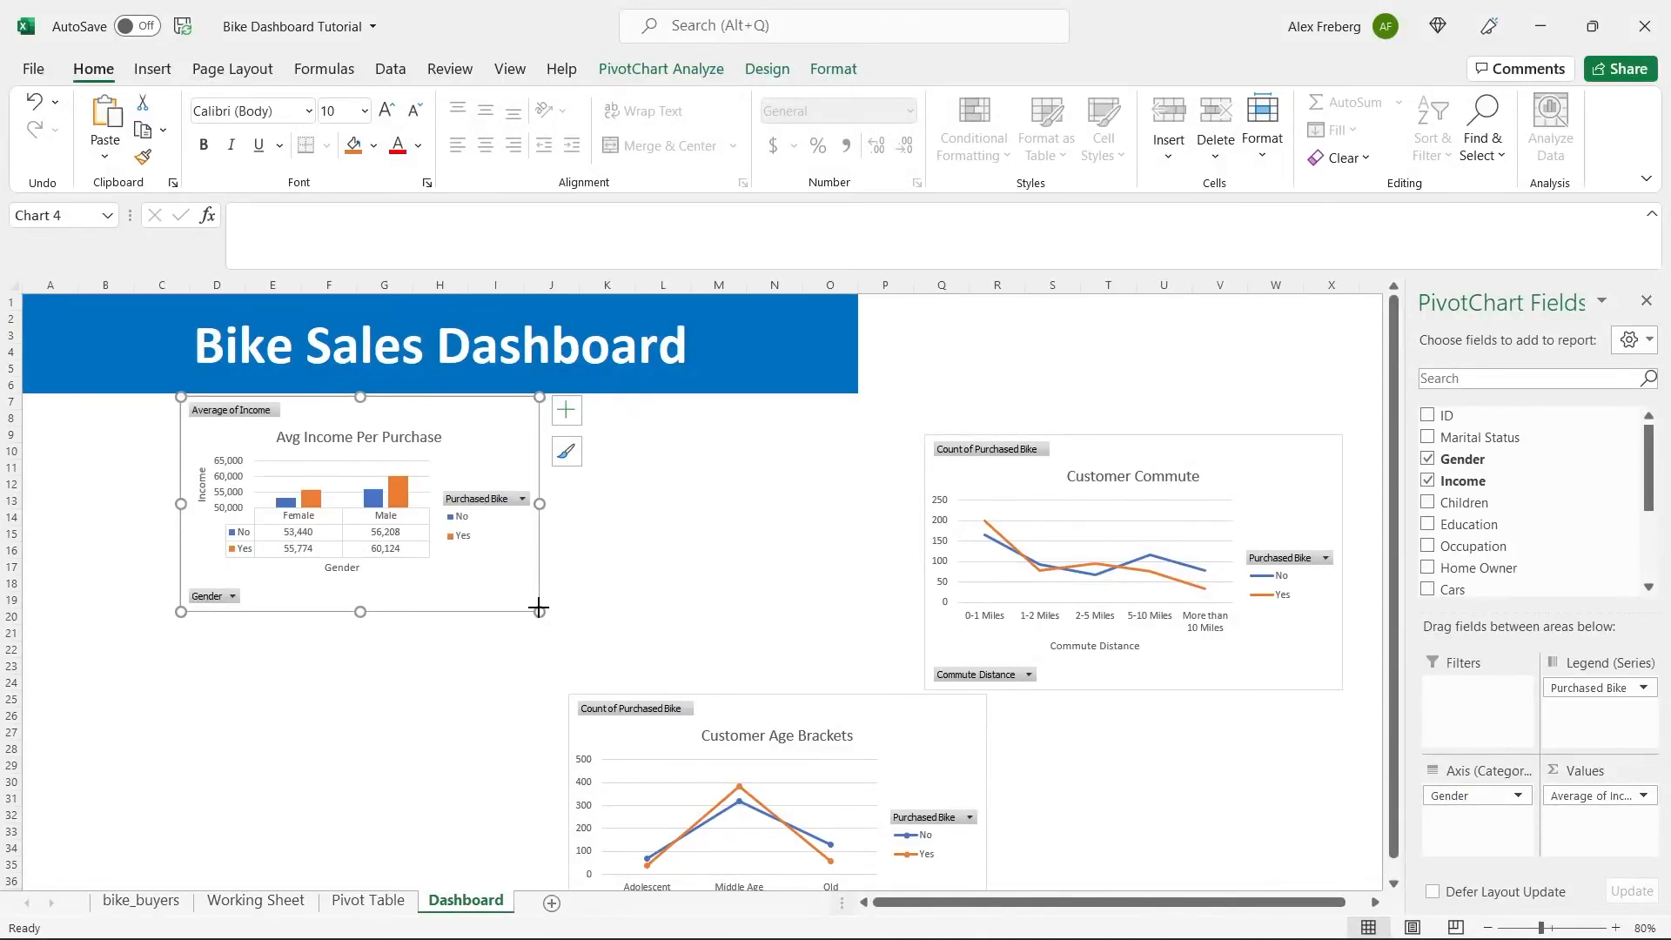
# Arrange the Customer Age Brackets chart beside Avg Income Per Purchase and the Customer Commute chart below them.
pyautogui.click(1142, 453)
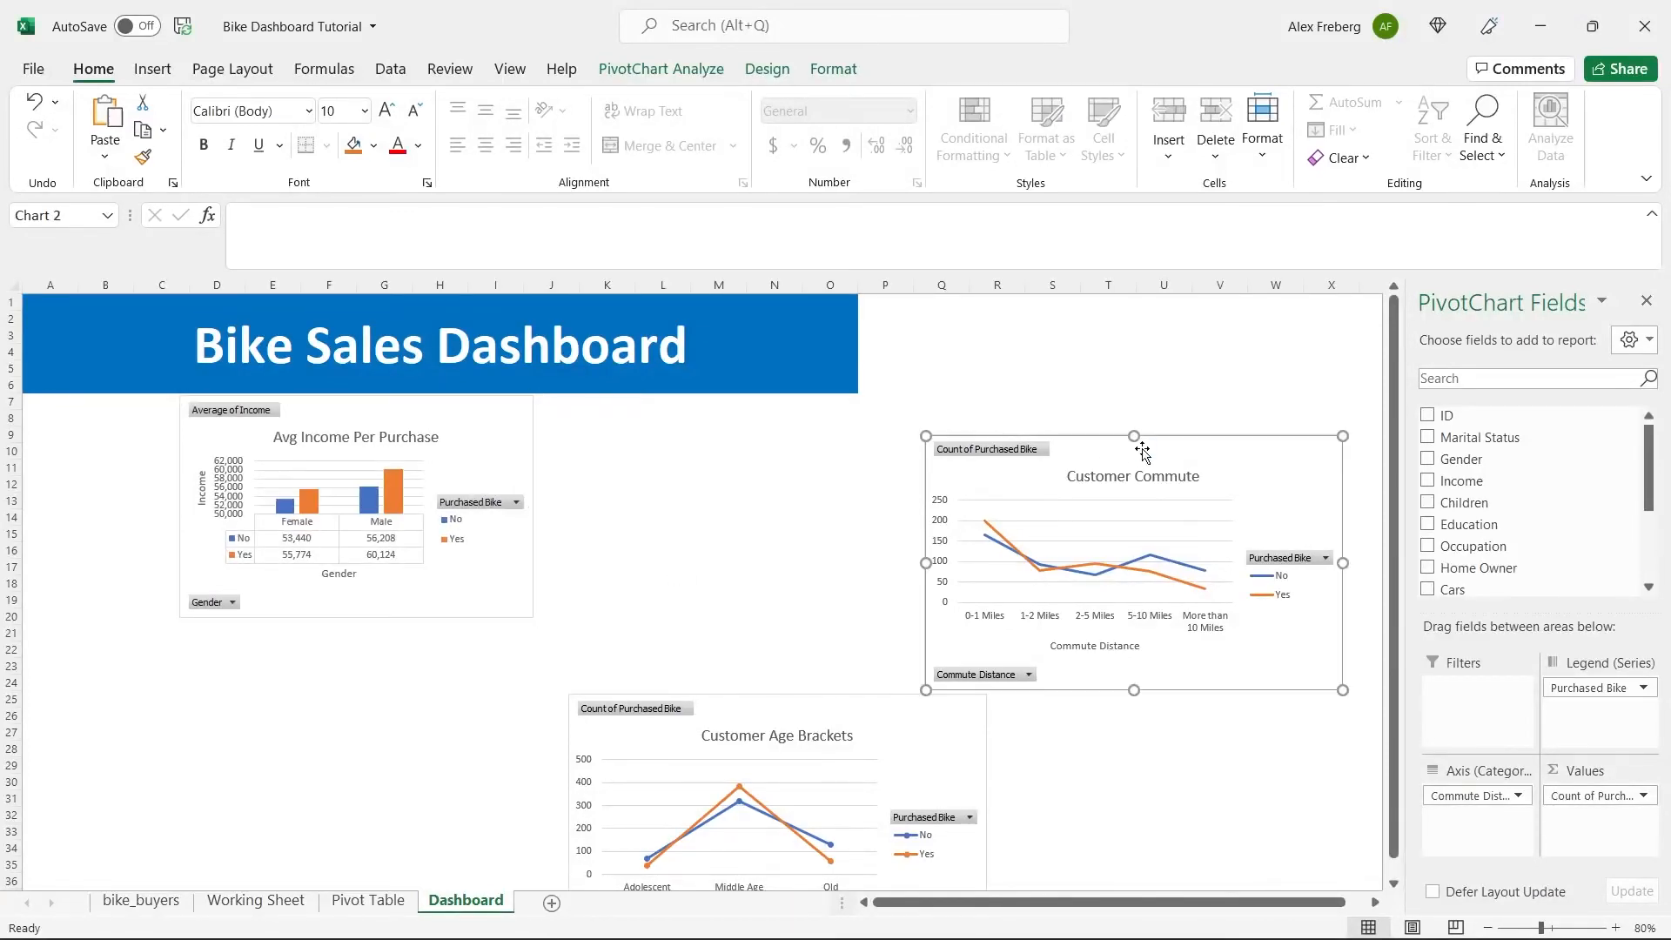
pyautogui.moveTo(1206, 458); pyautogui.dragTo(948, 445)
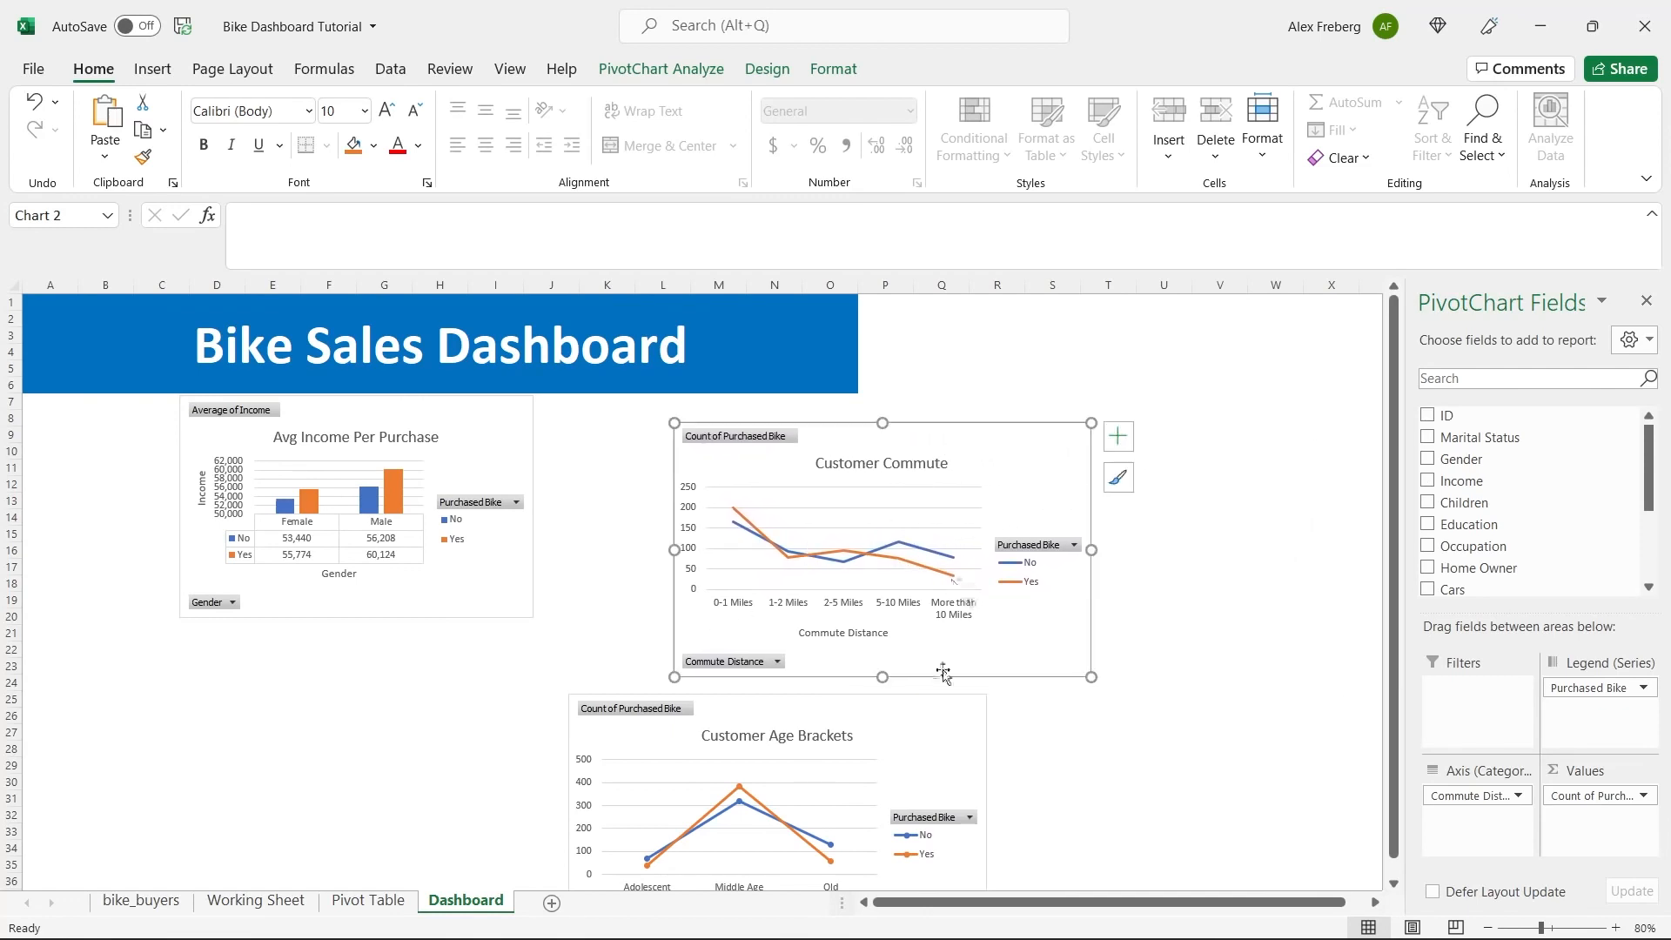
pyautogui.moveTo(903, 718); pyautogui.dragTo(1225, 432)
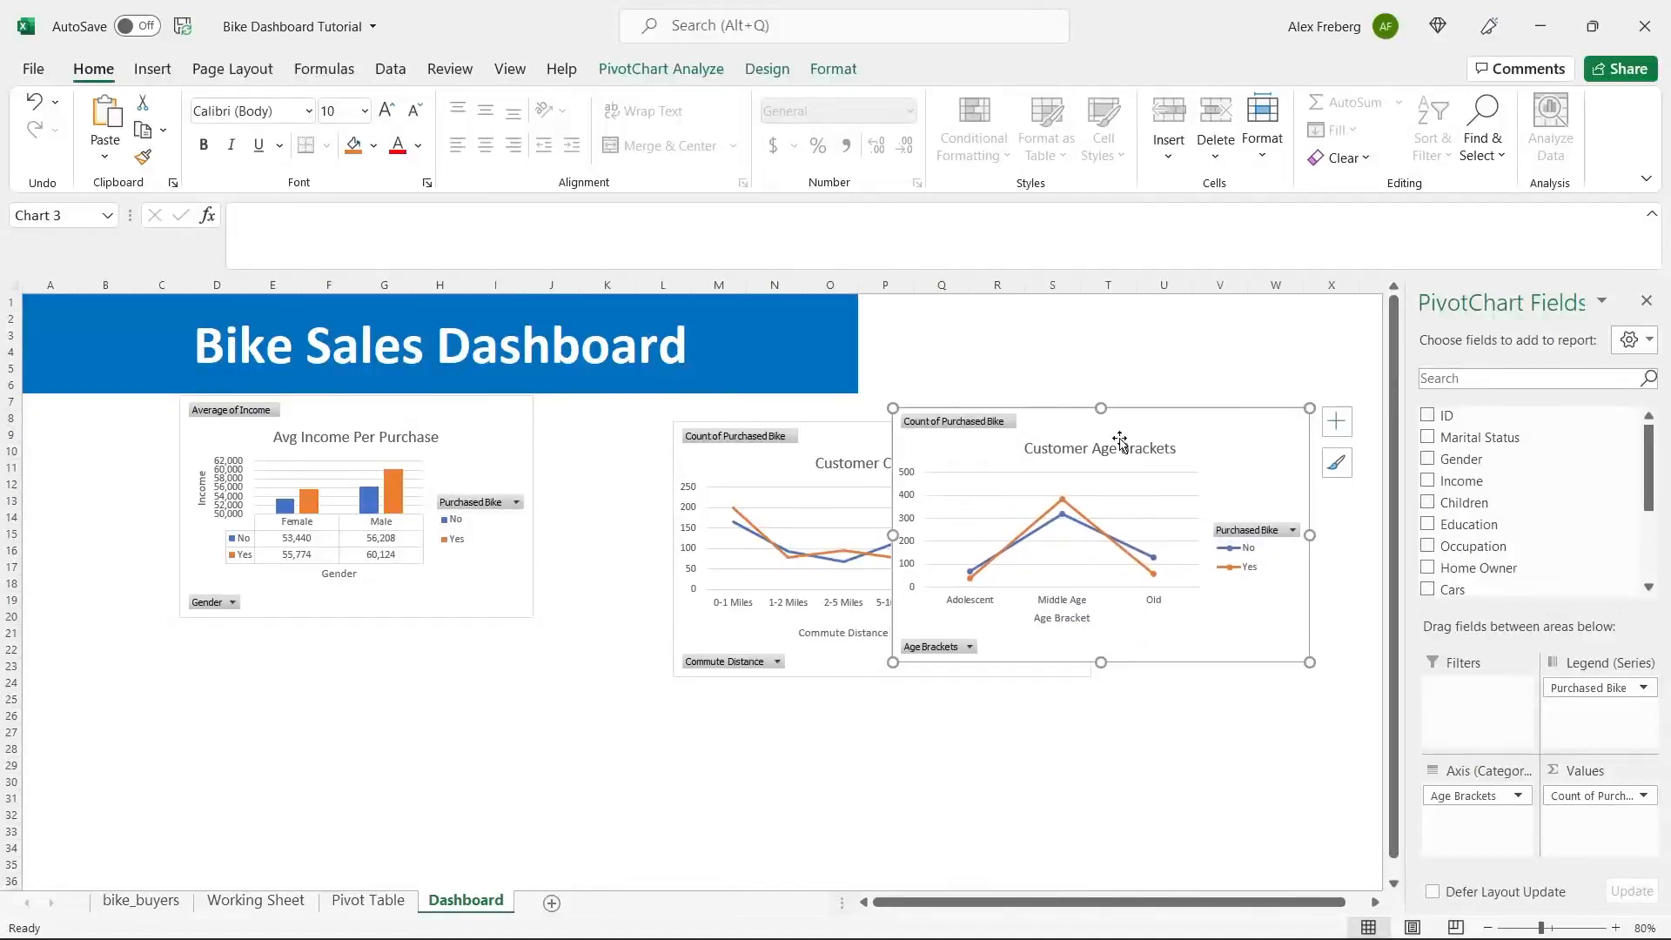
pyautogui.click(835, 448)
pyautogui.moveTo(824, 446); pyautogui.dragTo(355, 711)
pyautogui.moveTo(1101, 422); pyautogui.dragTo(744, 408)
# Resize the Customer Age Brackets chart to end at column O and match the height of the Avg Income Per Purchase chart.
pyautogui.click(1615, 927)
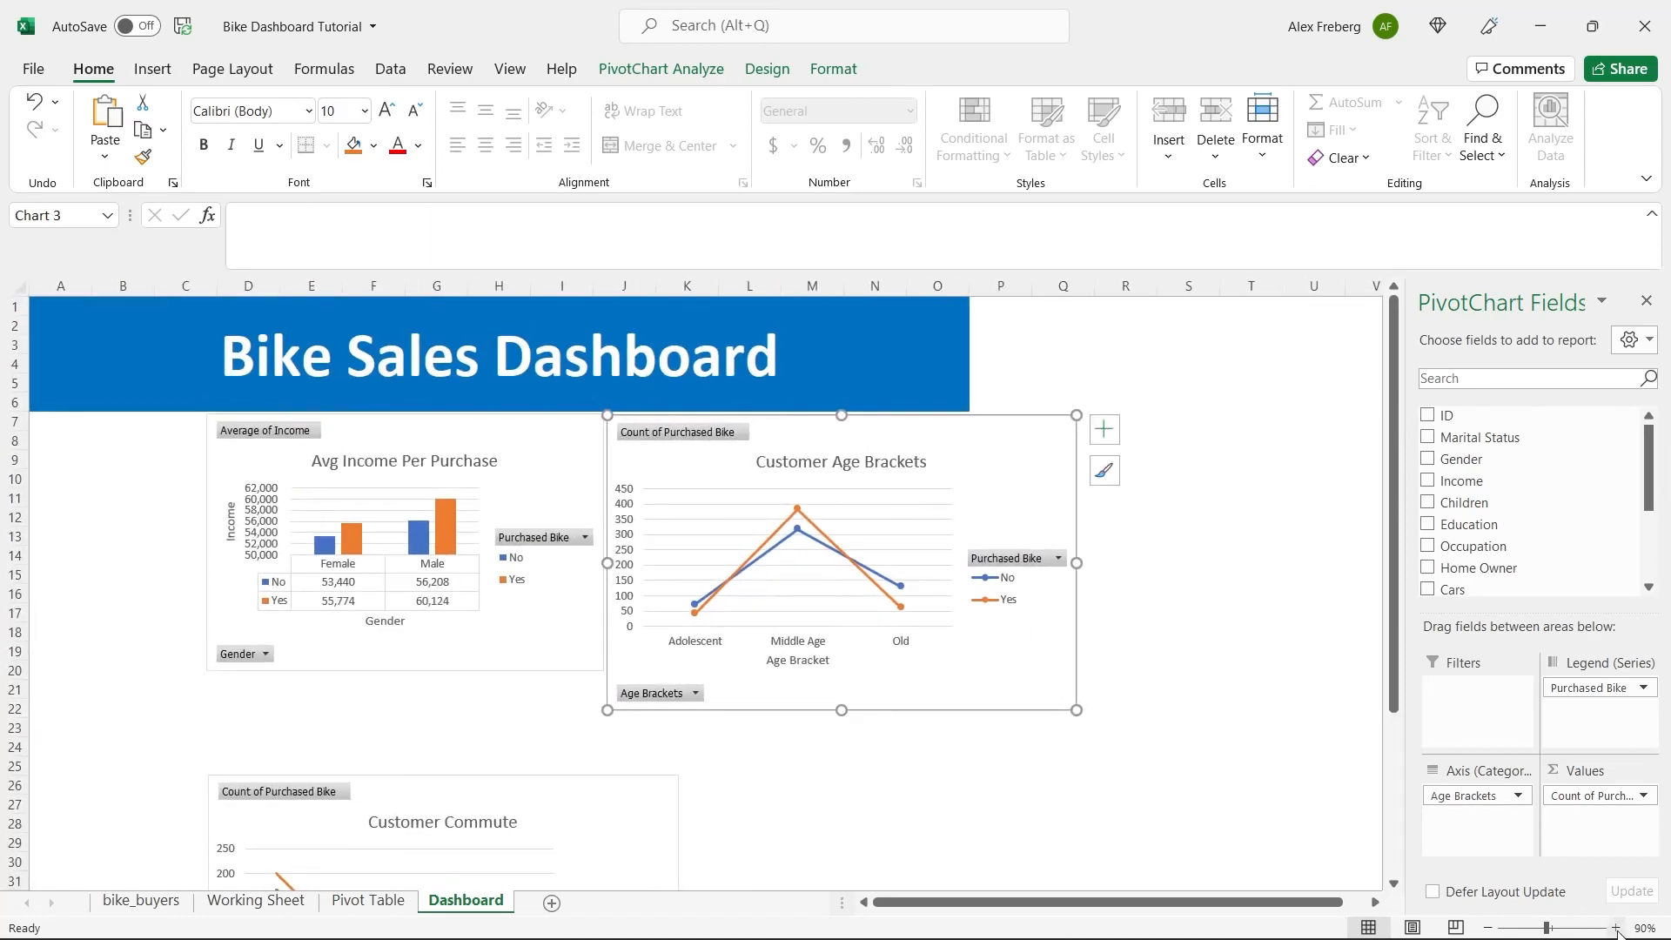
pyautogui.click(1615, 927)
pyautogui.moveTo(1196, 750)
pyautogui.mouseDown()
pyautogui.moveTo(1049, 698)
pyautogui.moveTo(1051, 728)
pyautogui.moveTo(1051, 708)
pyautogui.mouseUp()
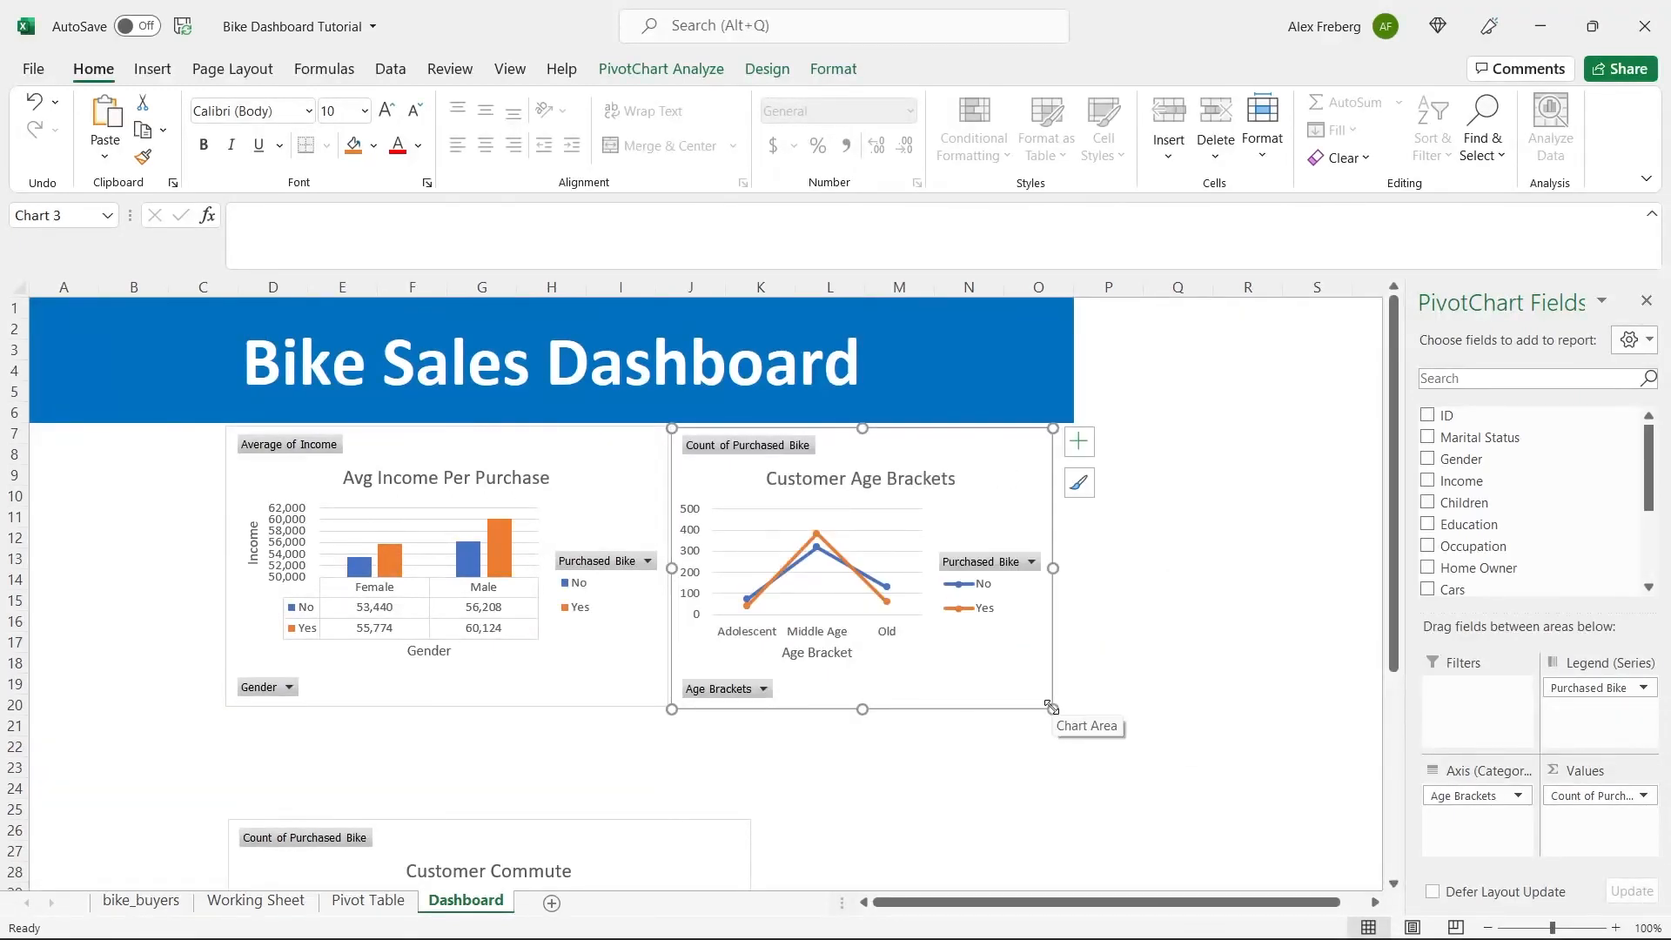
pyautogui.moveTo(1052, 568); pyautogui.dragTo(1074, 568)
pyautogui.click(1230, 561)
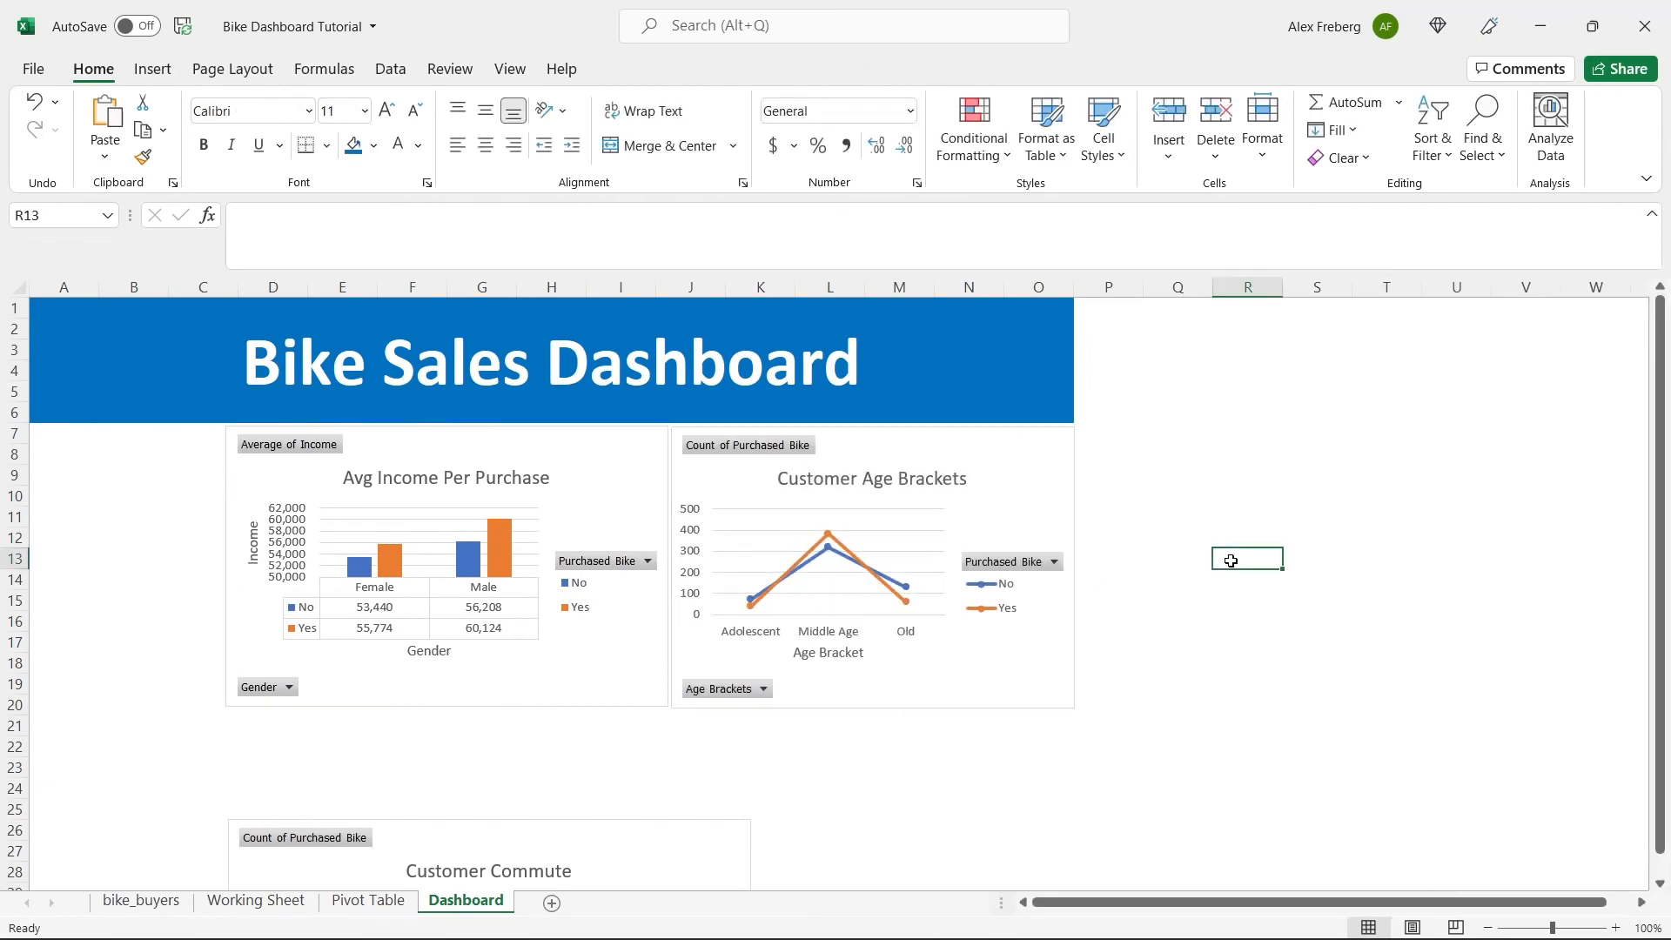
pyautogui.click(870, 695)
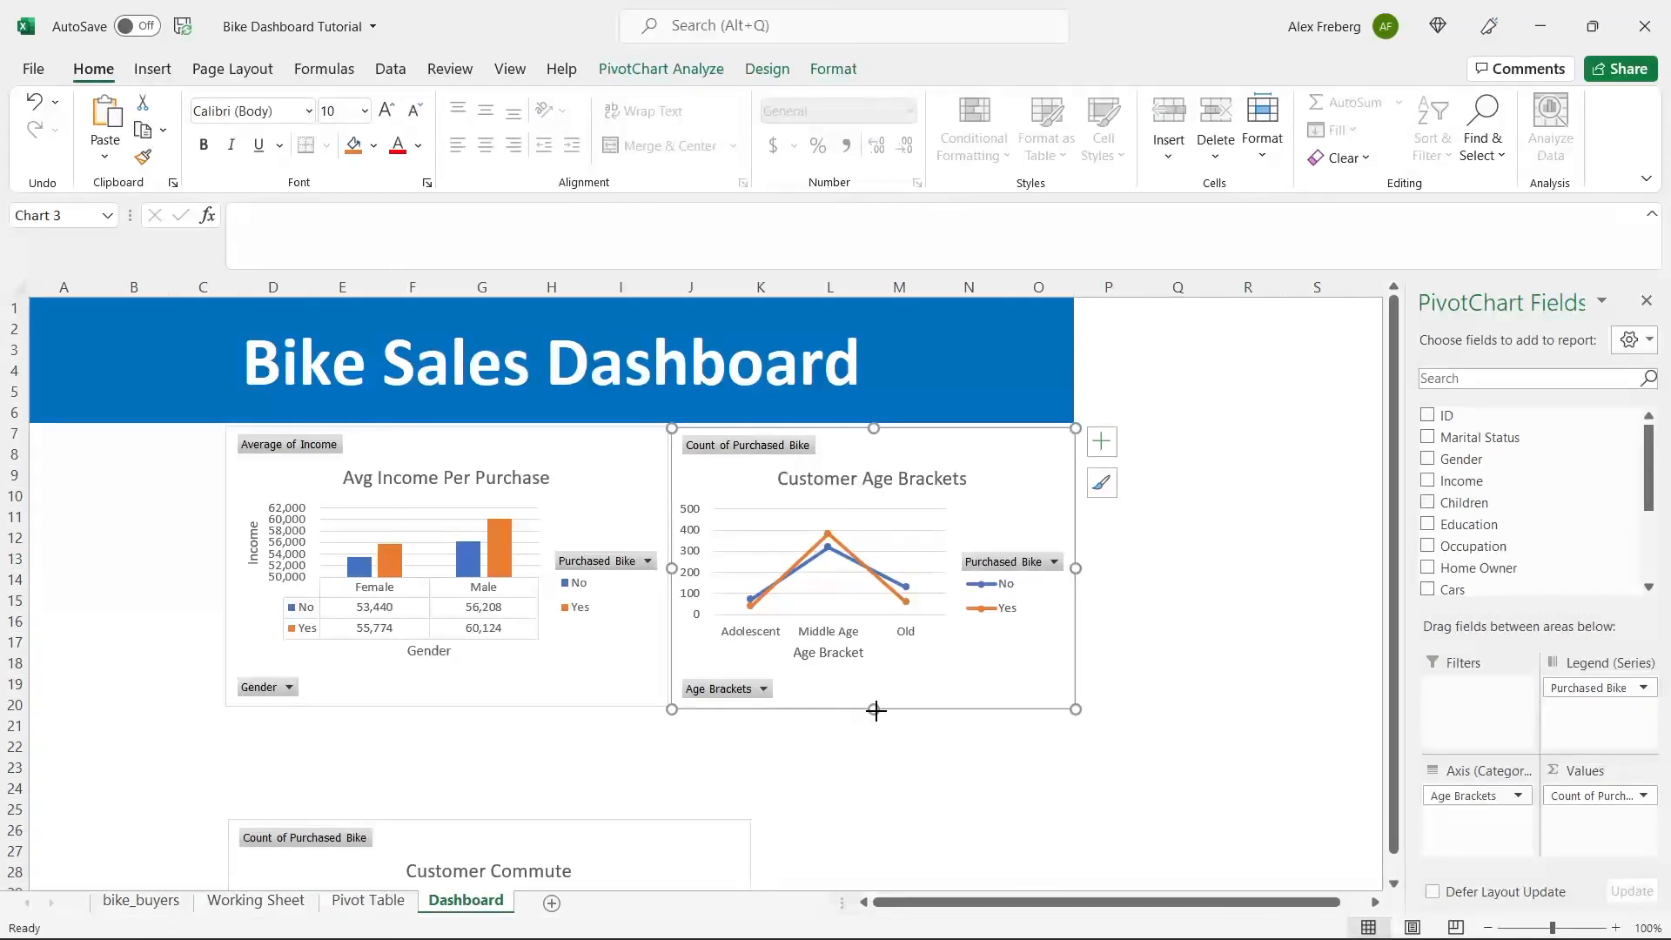
pyautogui.moveTo(874, 709); pyautogui.dragTo(877, 707)
pyautogui.click(1143, 648)
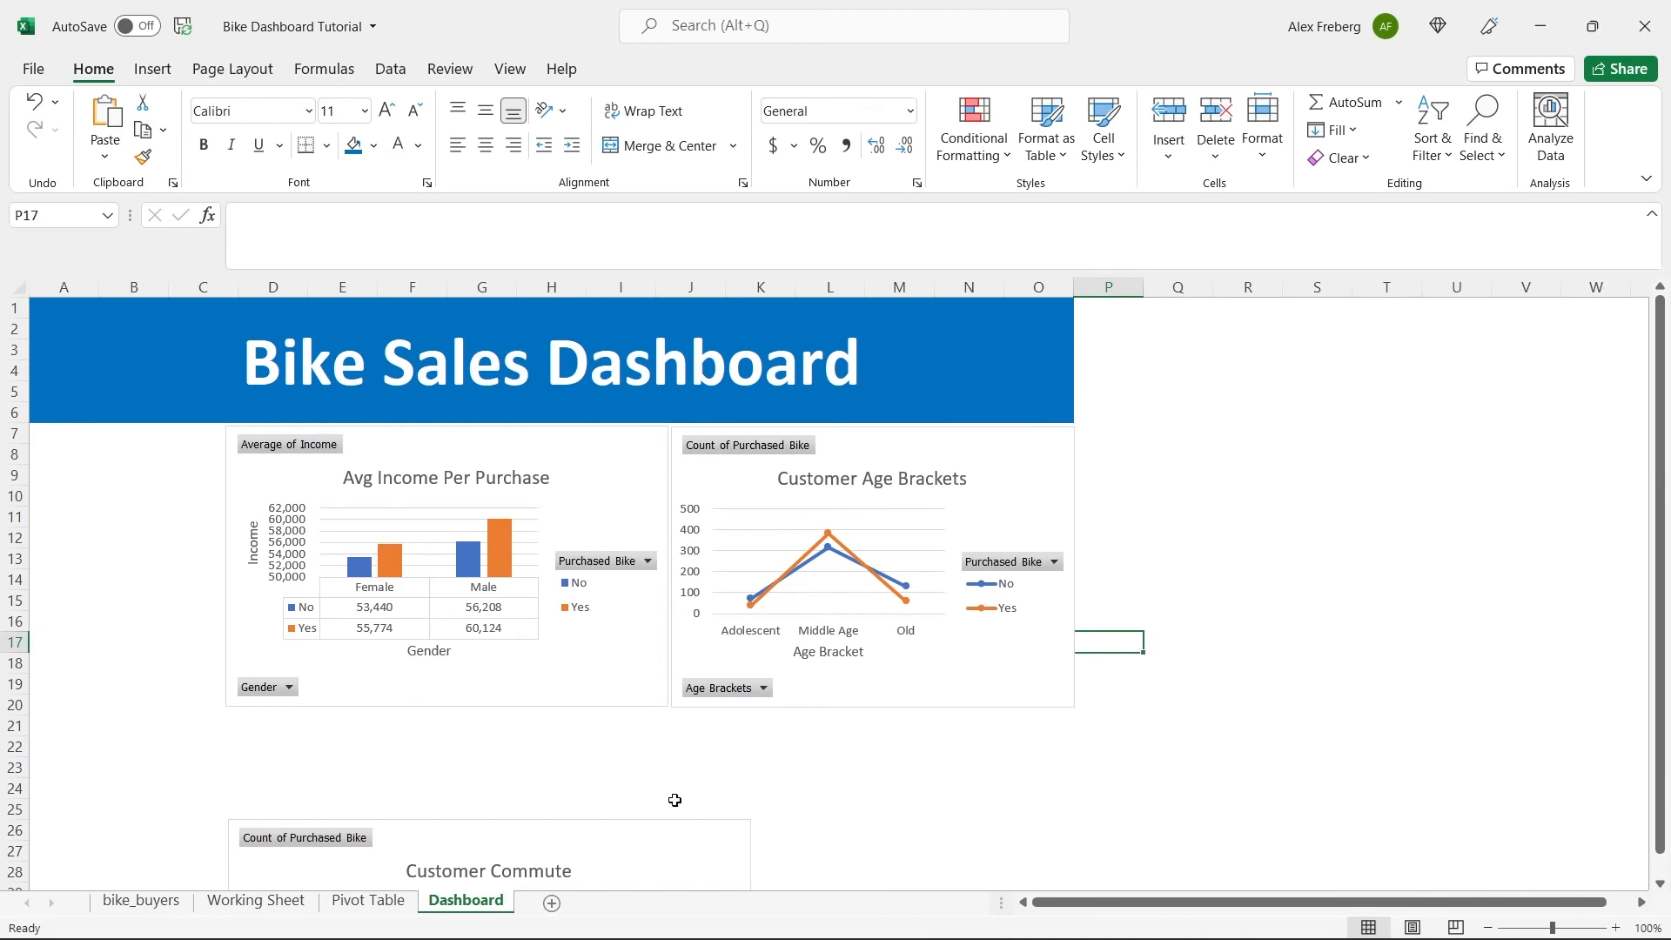
# Move the Customer Commute chart up to row 21 and widen it to the end of column O.
pyautogui.moveTo(662, 829); pyautogui.dragTo(661, 730)
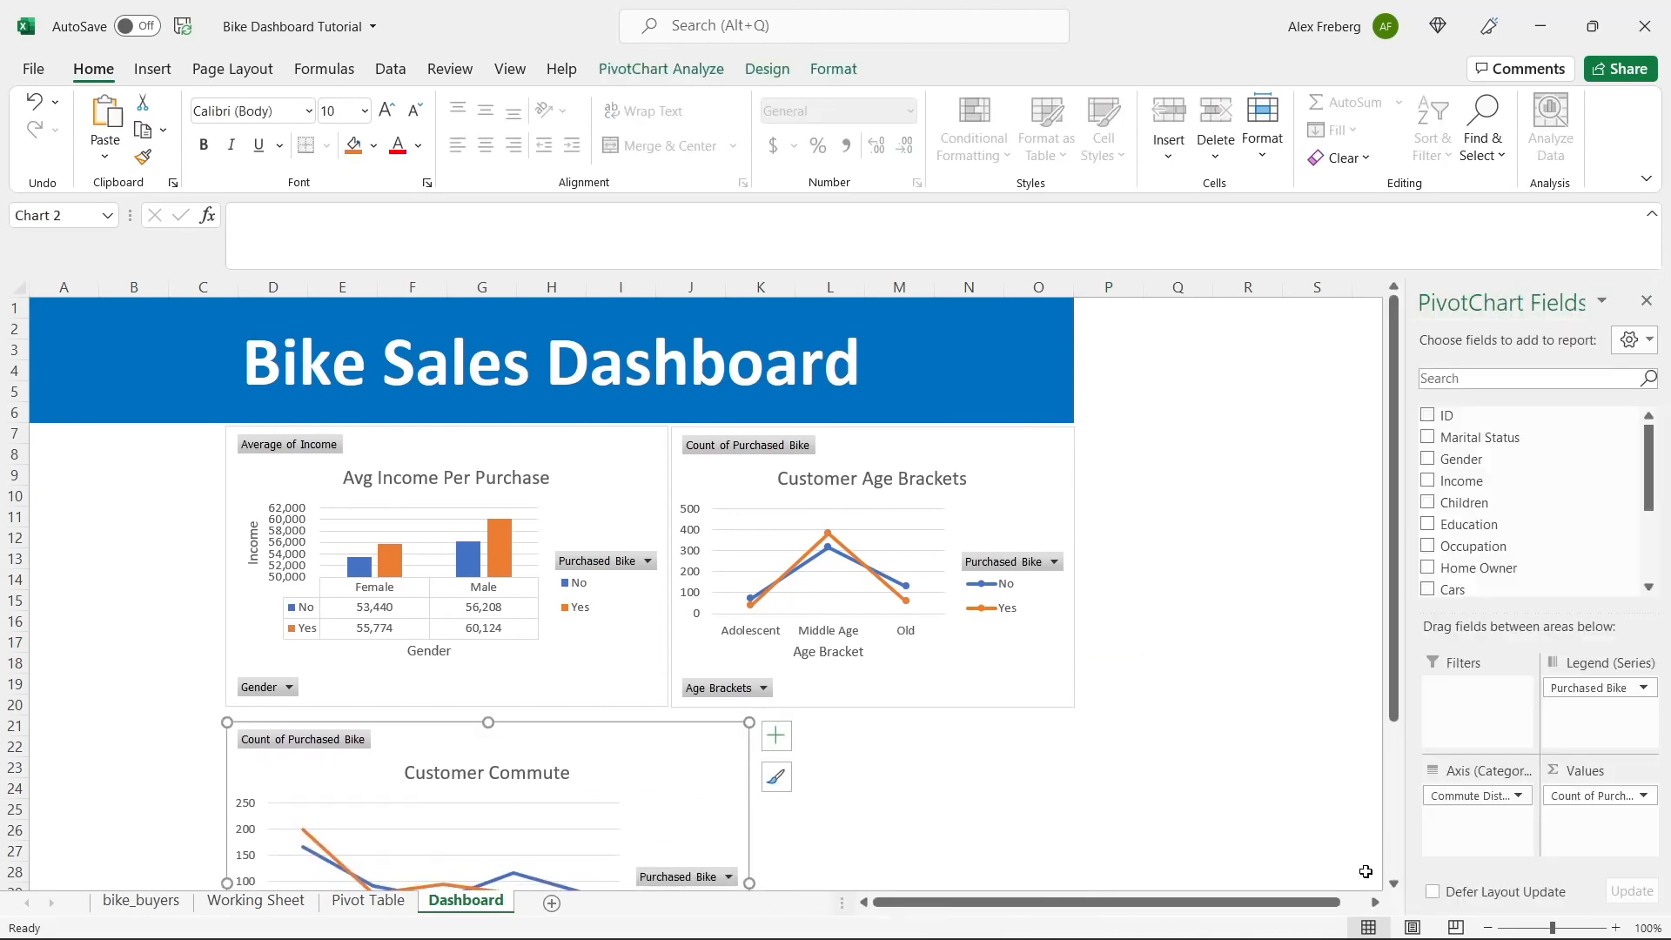
pyautogui.click(1488, 927)
pyautogui.scroll(-3, 969, 623)
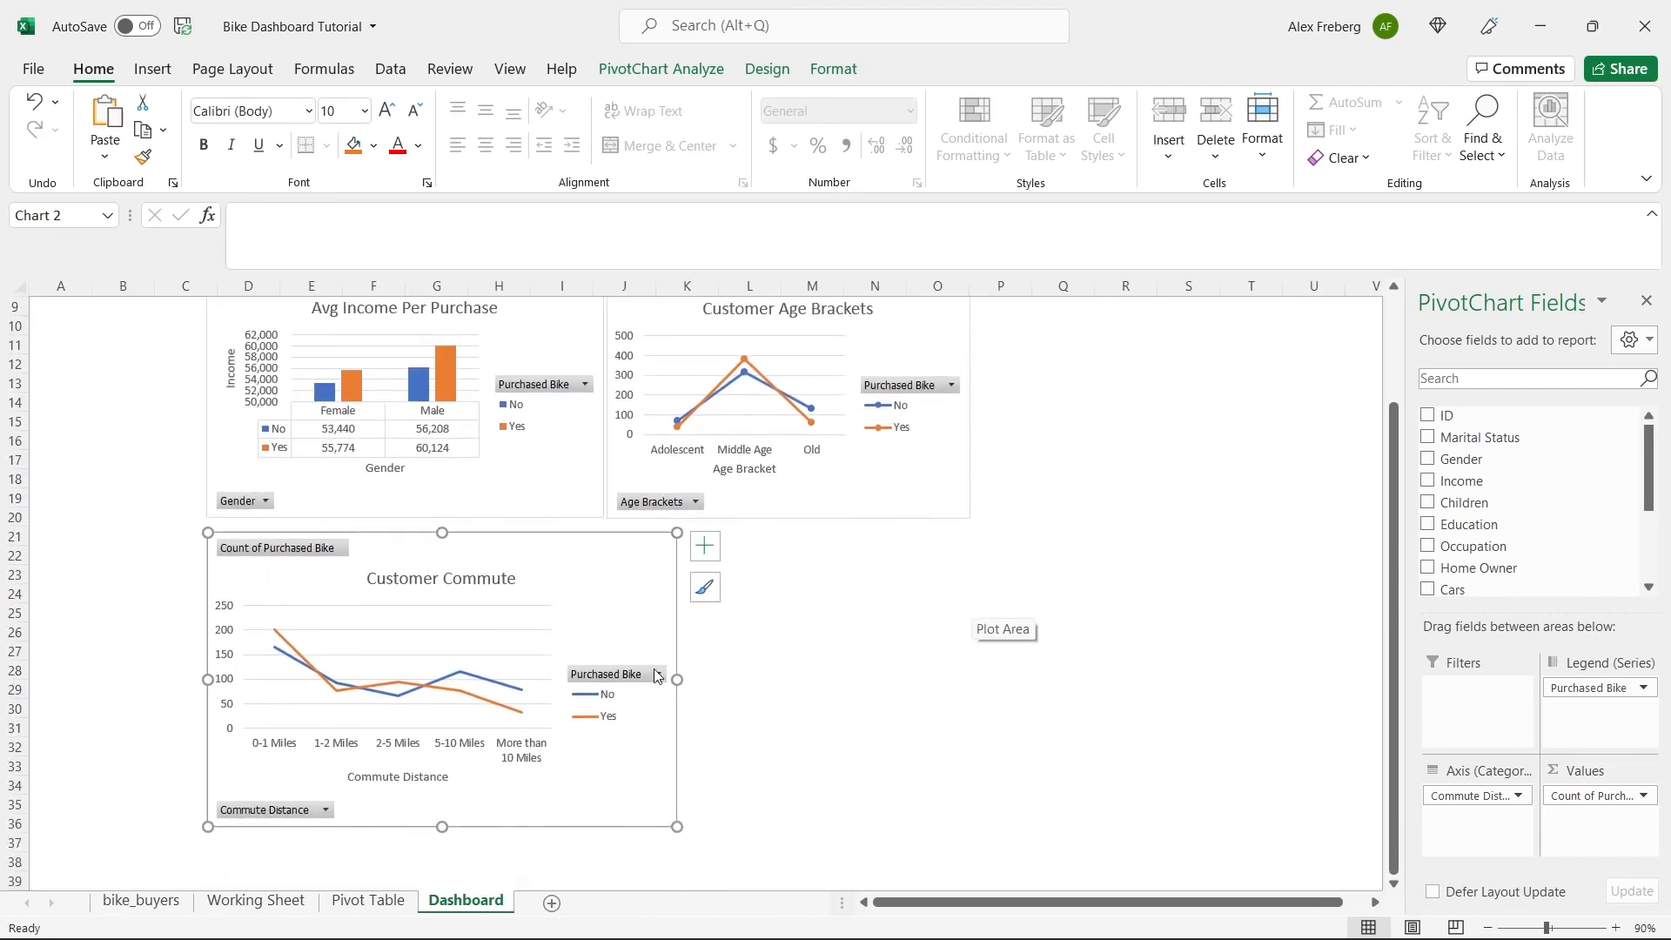
pyautogui.moveTo(677, 679); pyautogui.dragTo(971, 678)
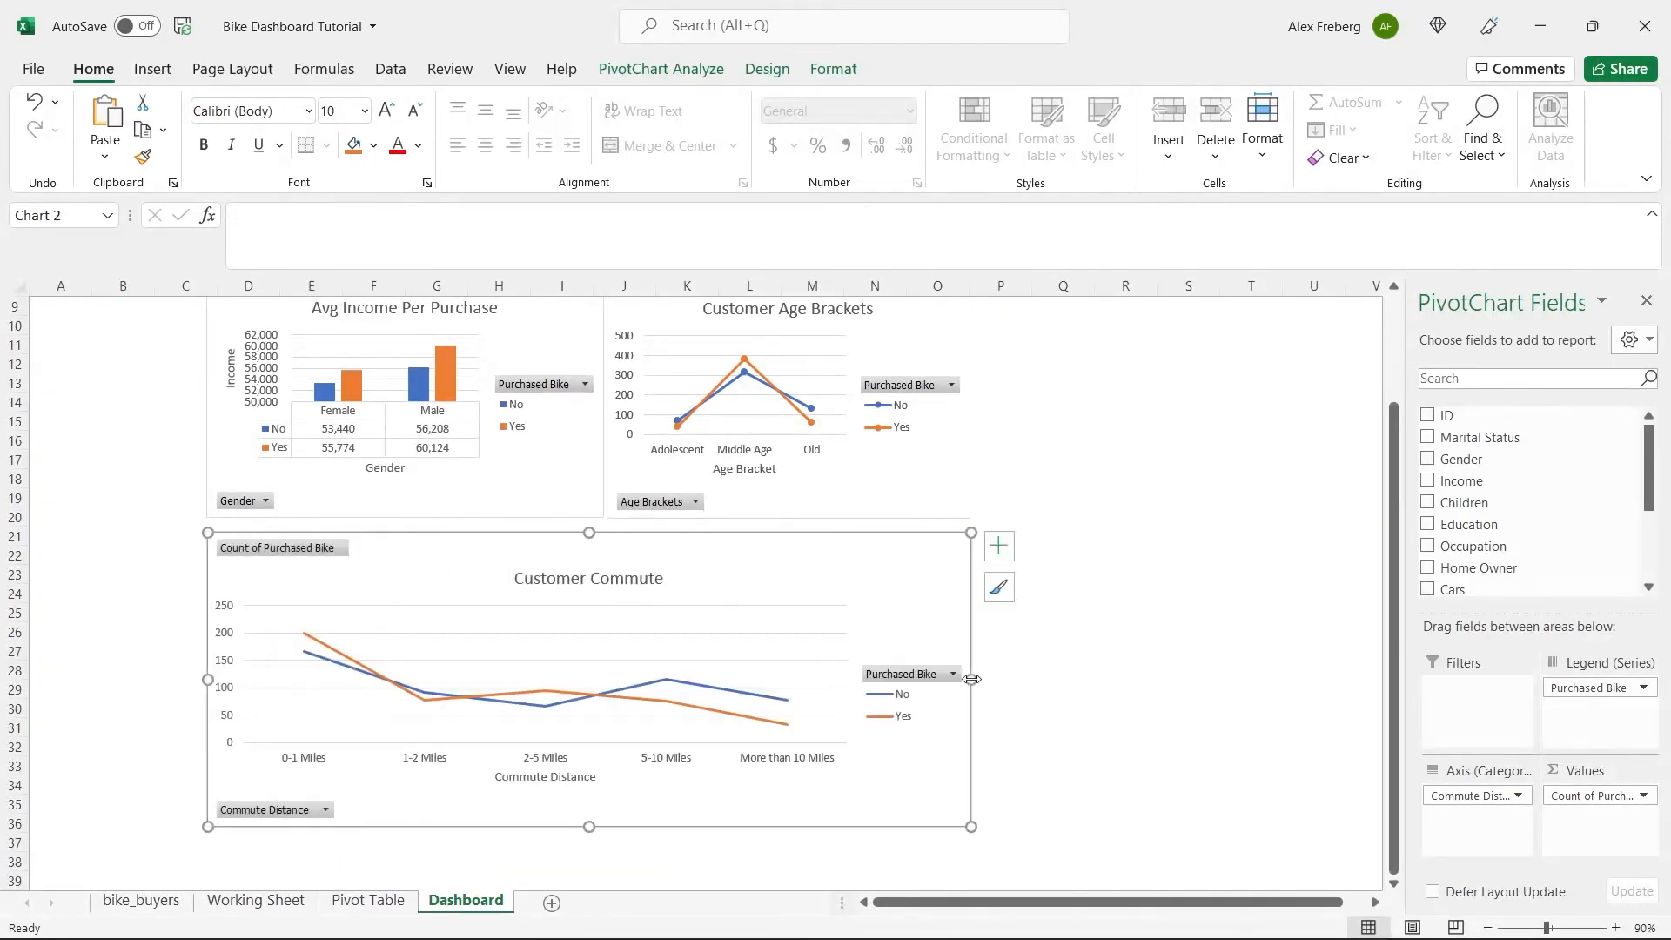
pyautogui.click(1091, 606)
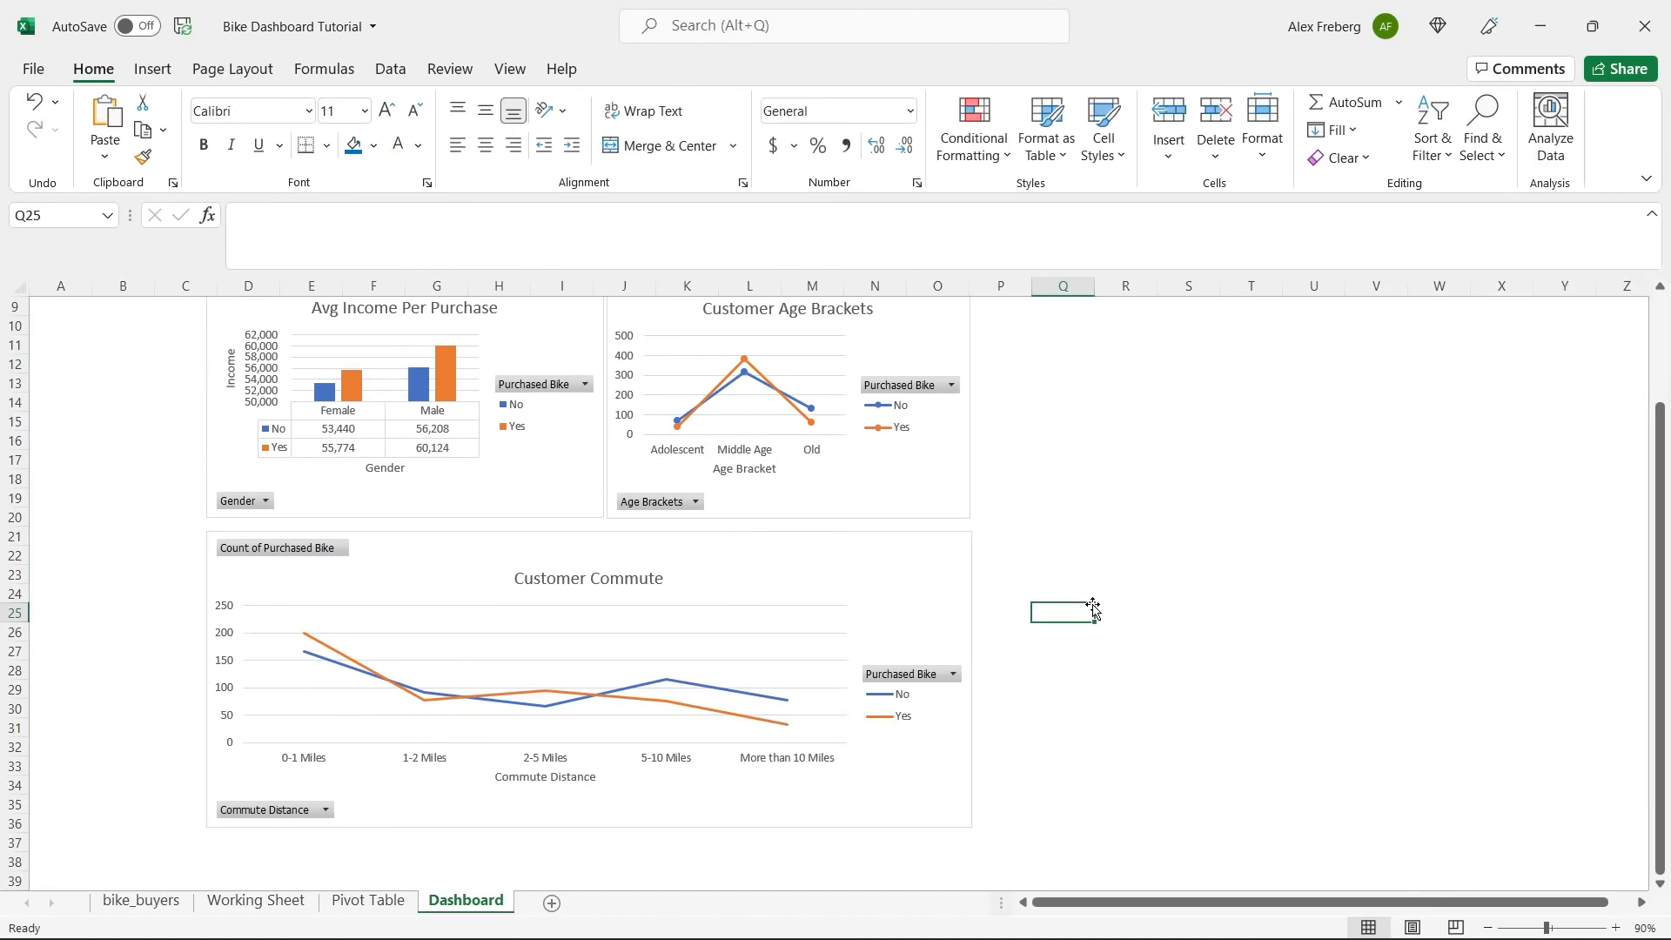
# Align the top edges of the Avg Income Per Purchase and Customer Age Brackets charts.
pyautogui.scroll(2, 1093, 608)
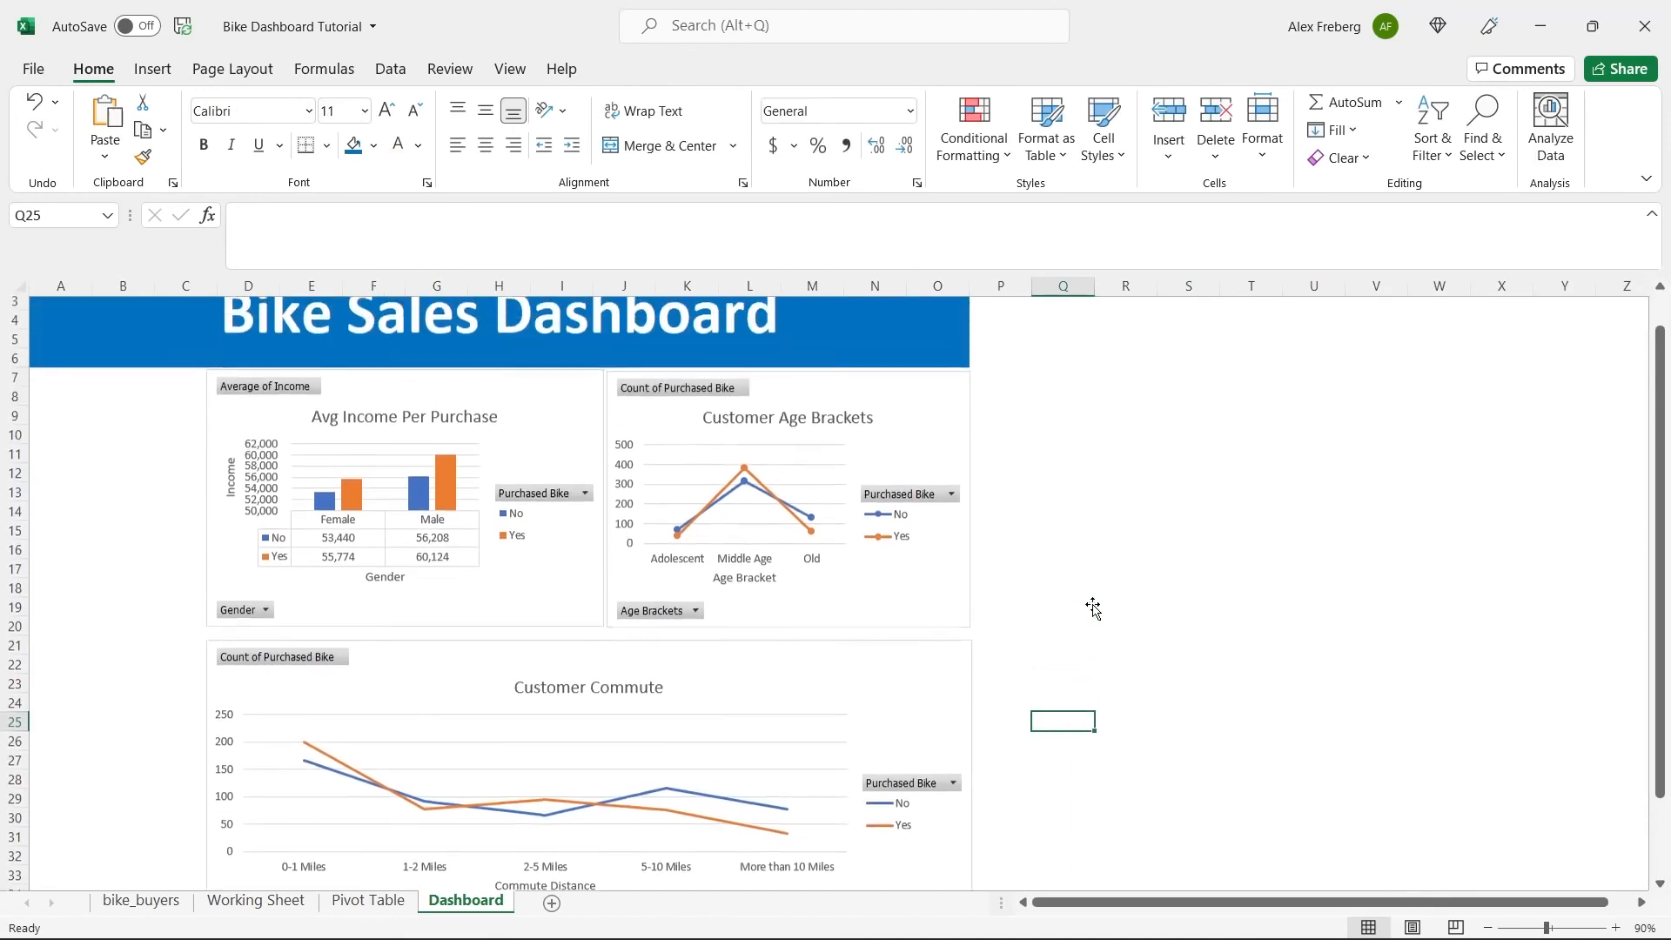
pyautogui.moveTo(992, 483); pyautogui.dragTo(567, 418)
pyautogui.click(566, 417)
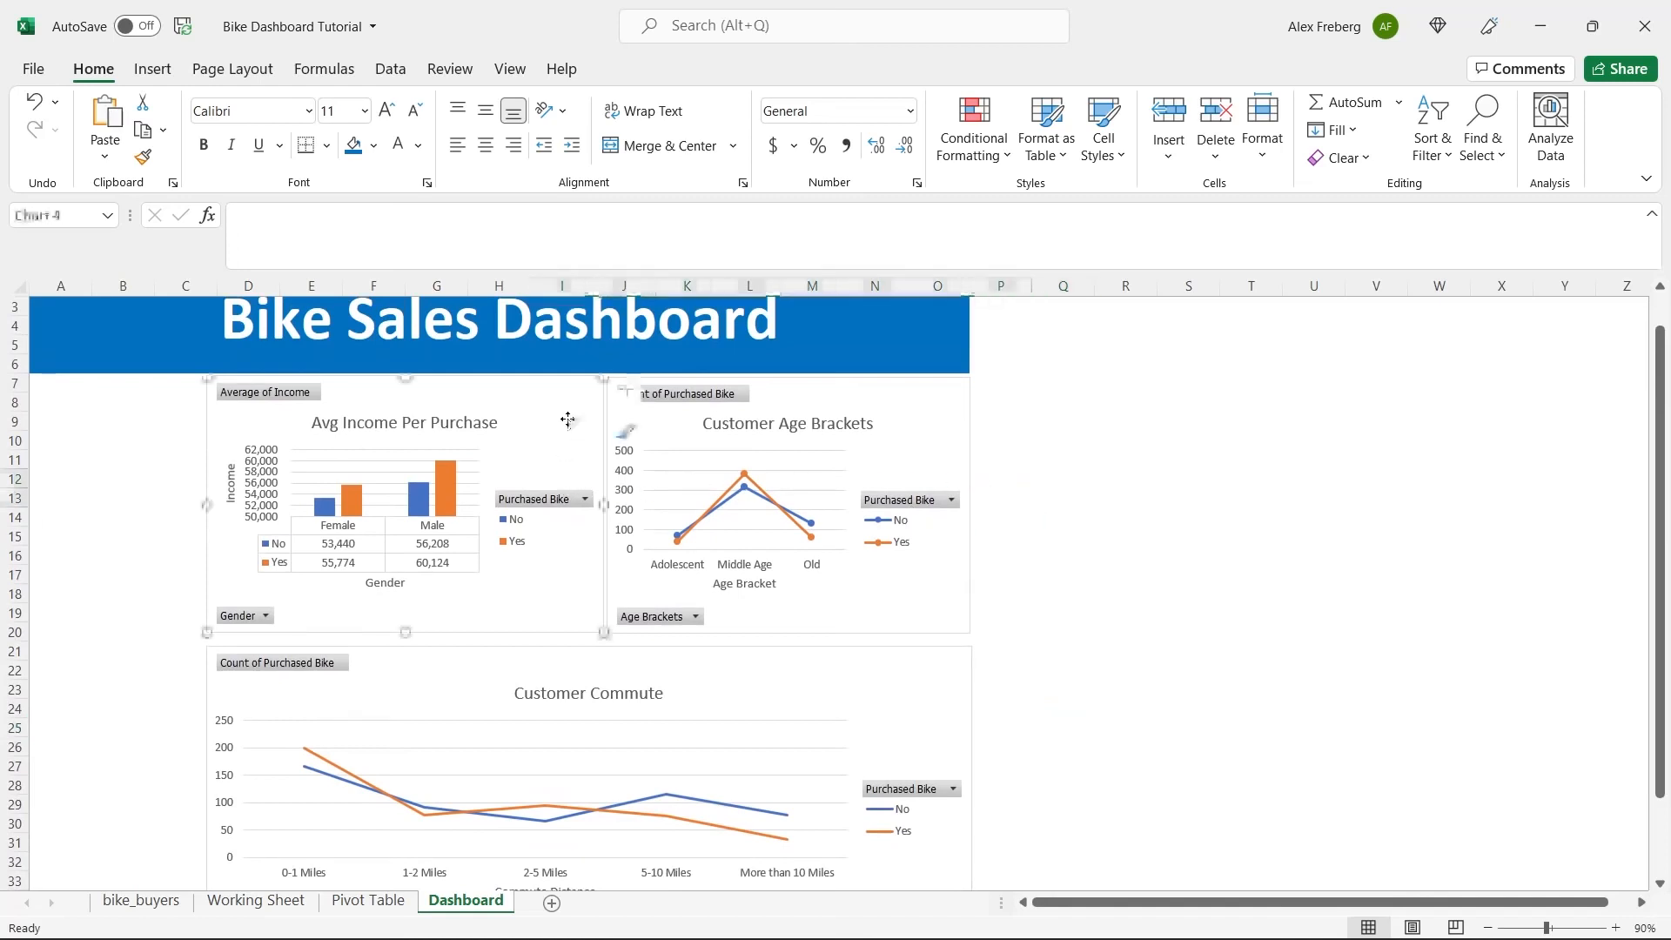
pyautogui.keyDown('ctrl'); pyautogui.click(884, 393); pyautogui.keyUp('ctrl')
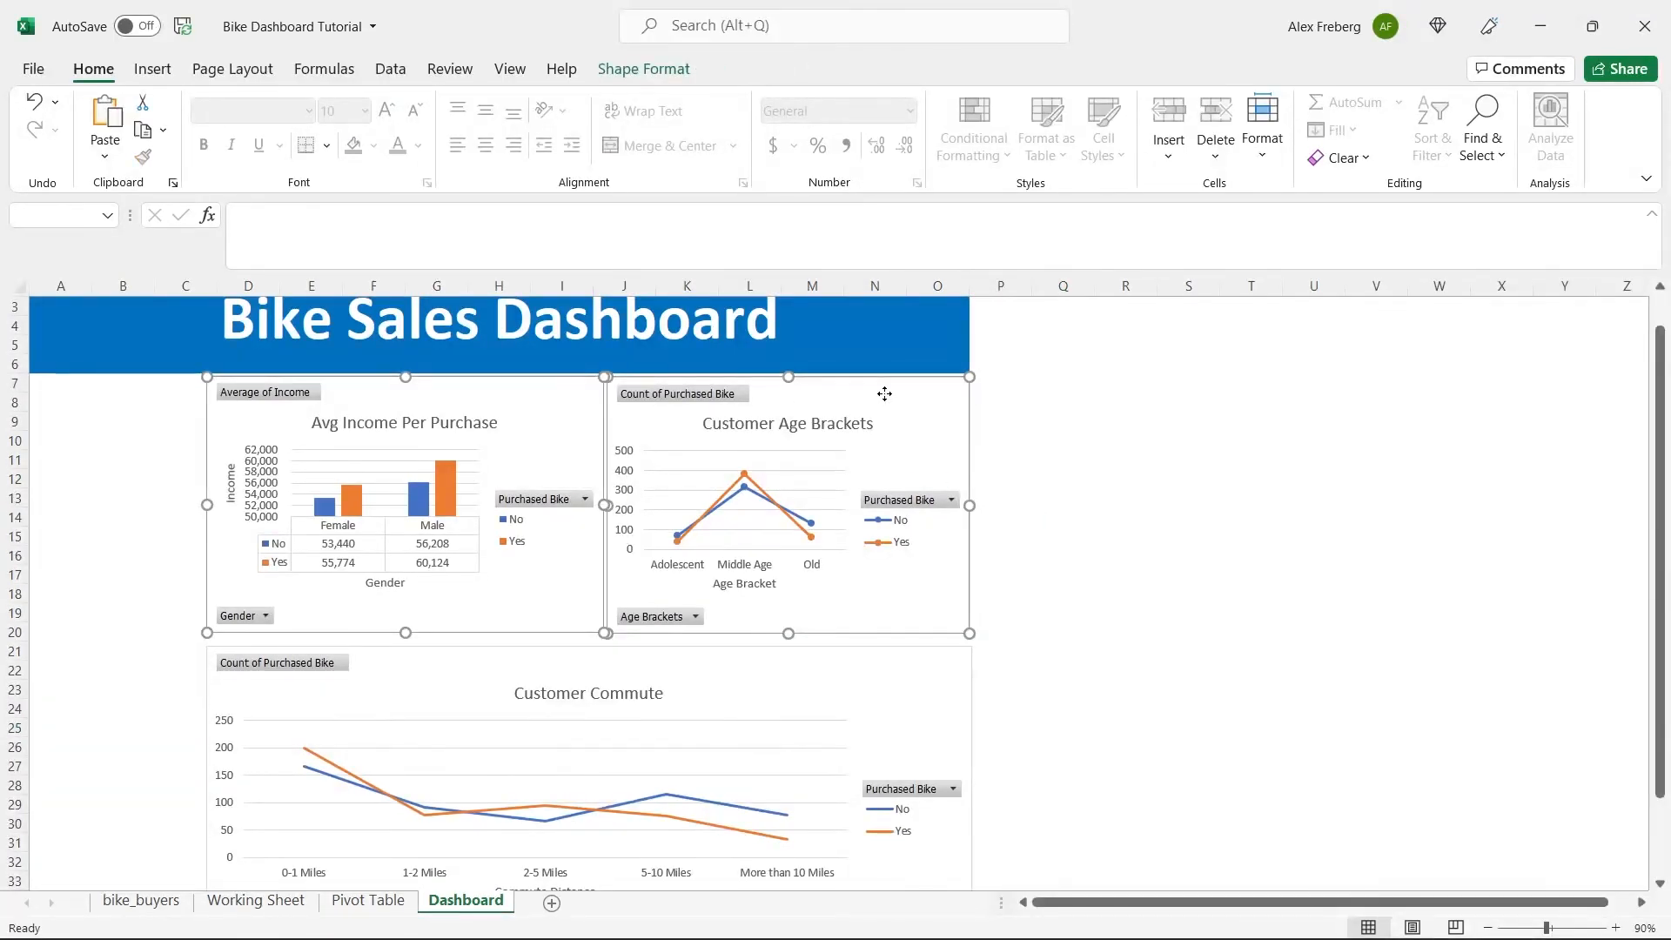
pyautogui.click(651, 69)
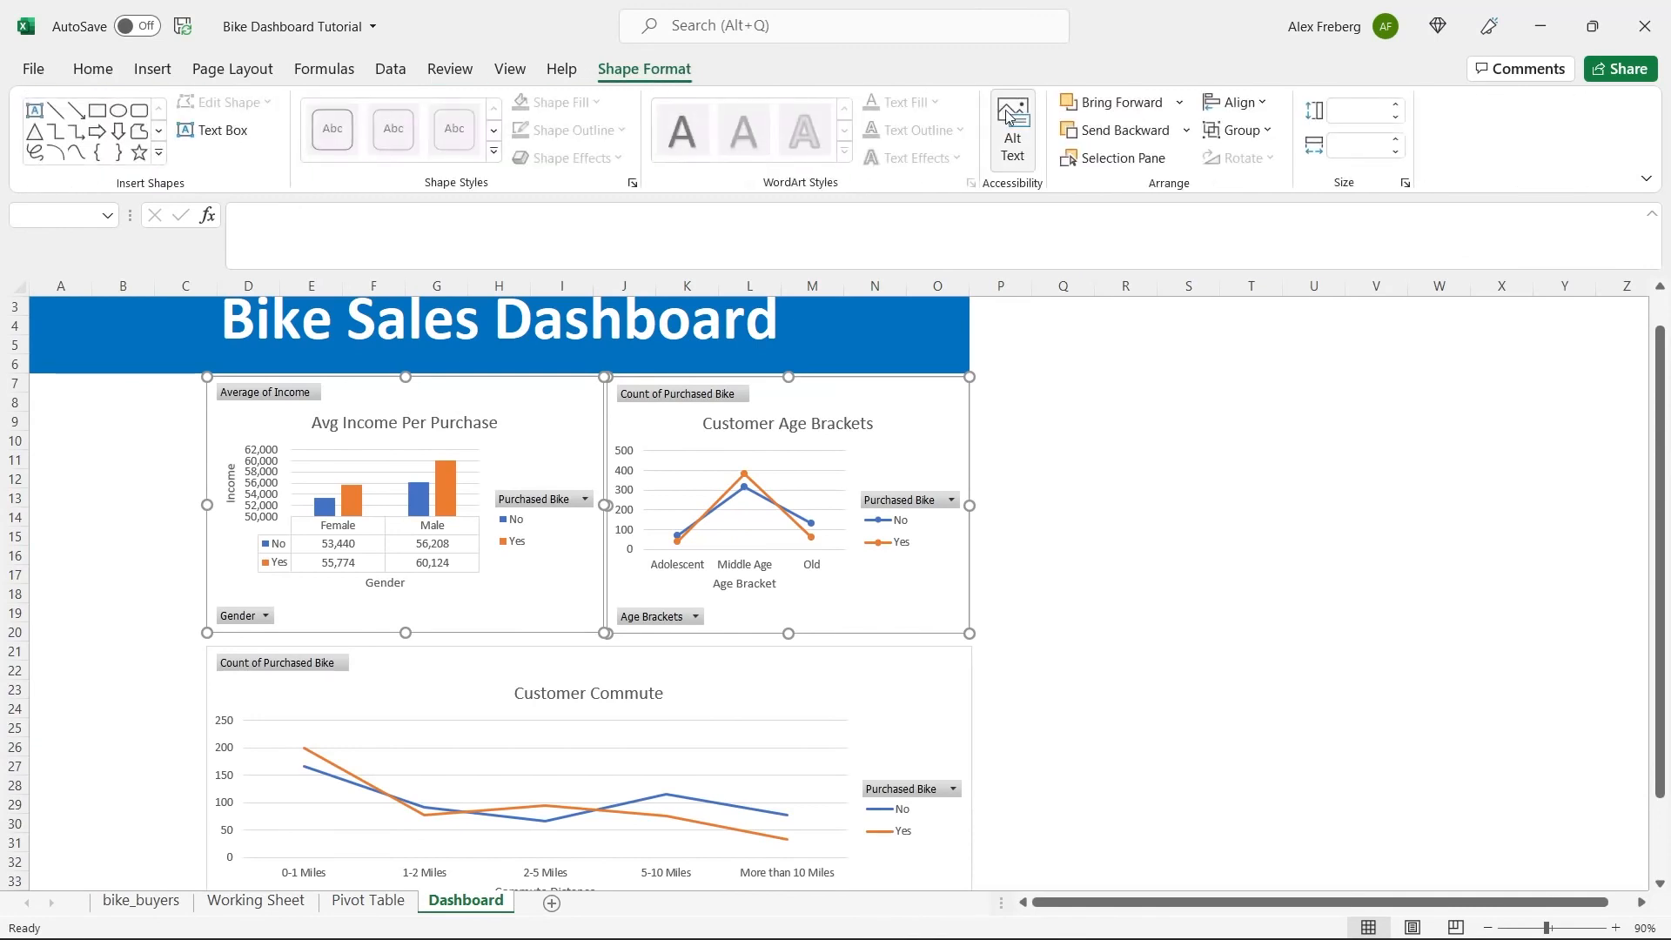
pyautogui.click(1228, 106)
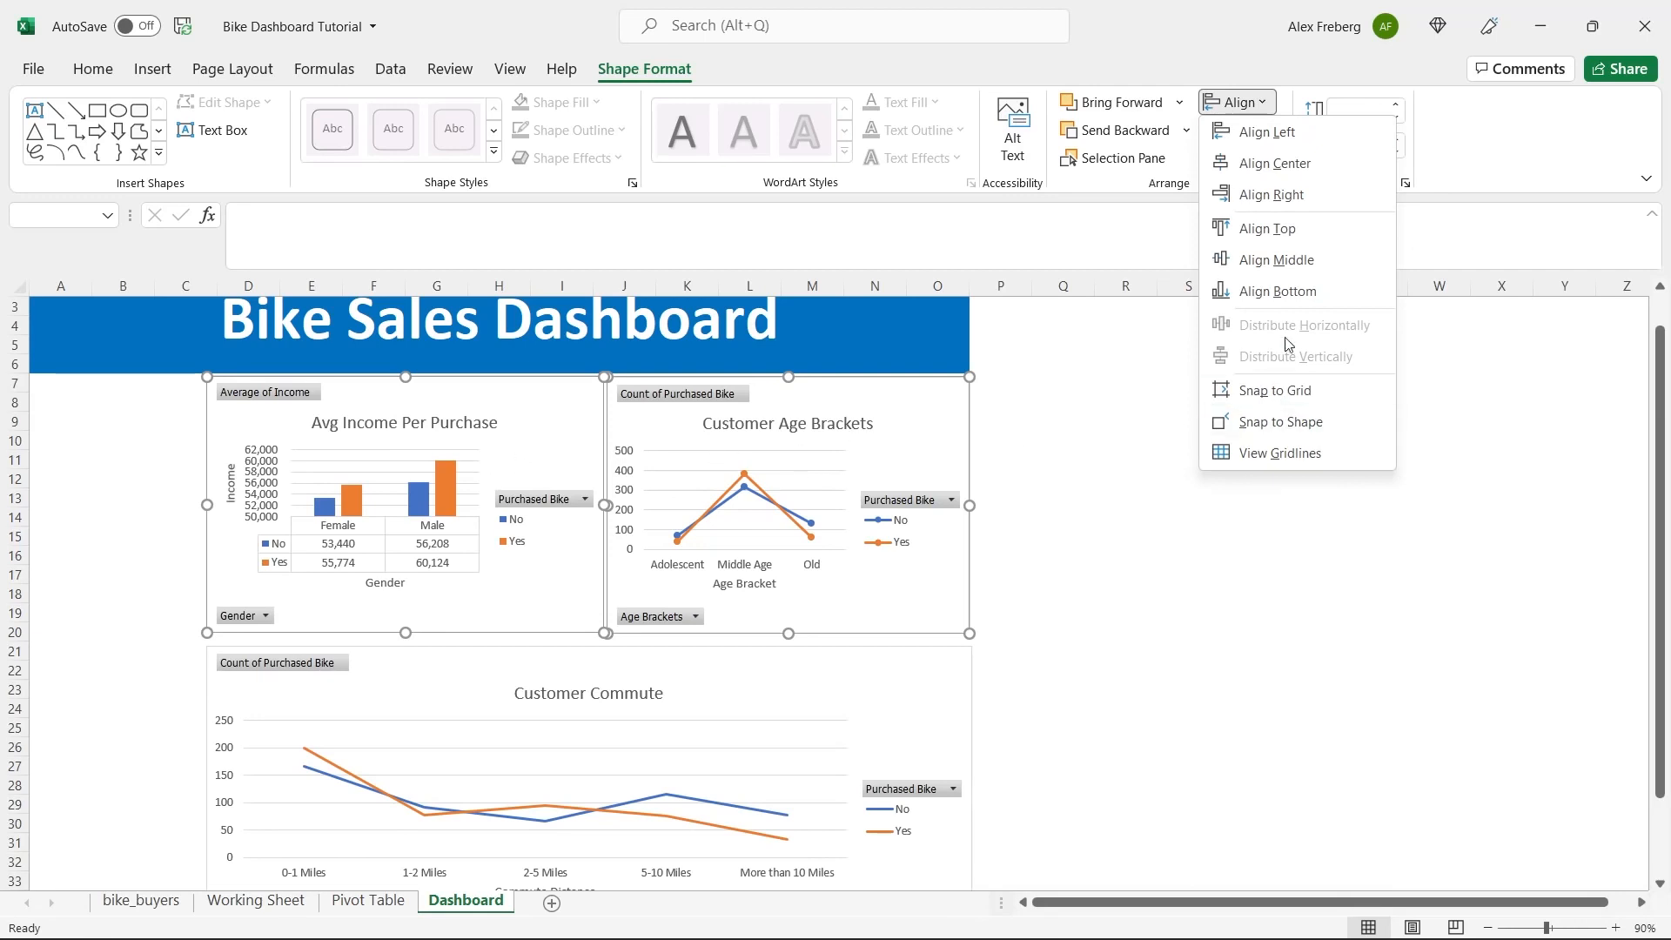
pyautogui.click(1317, 236)
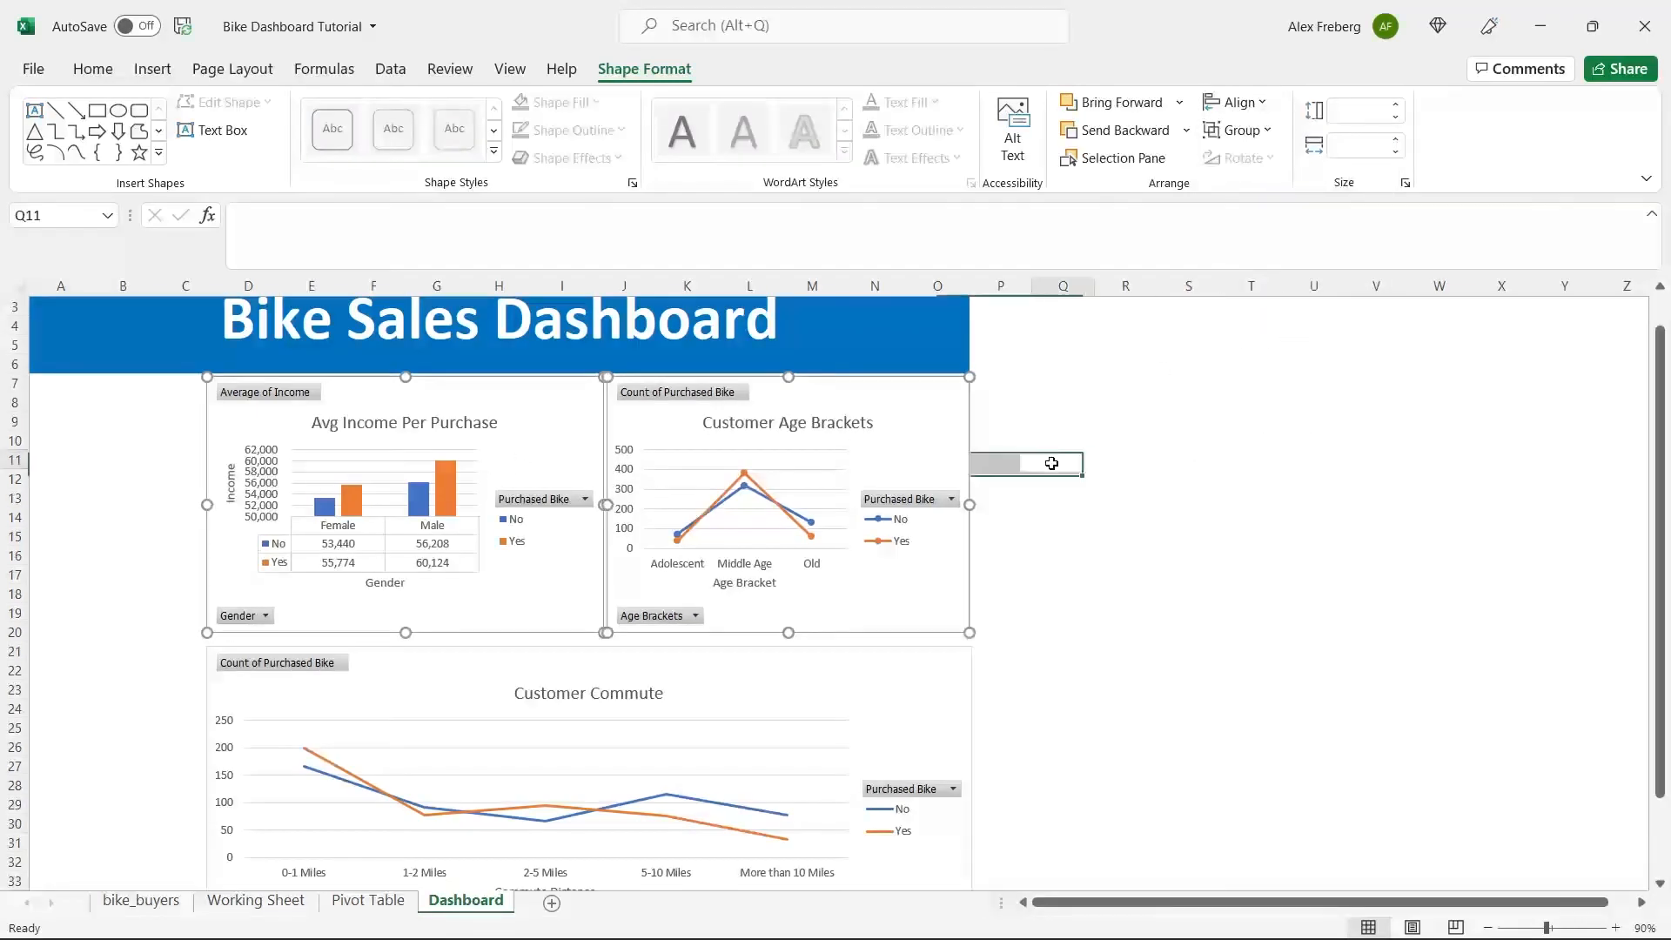
pyautogui.click(1053, 461)
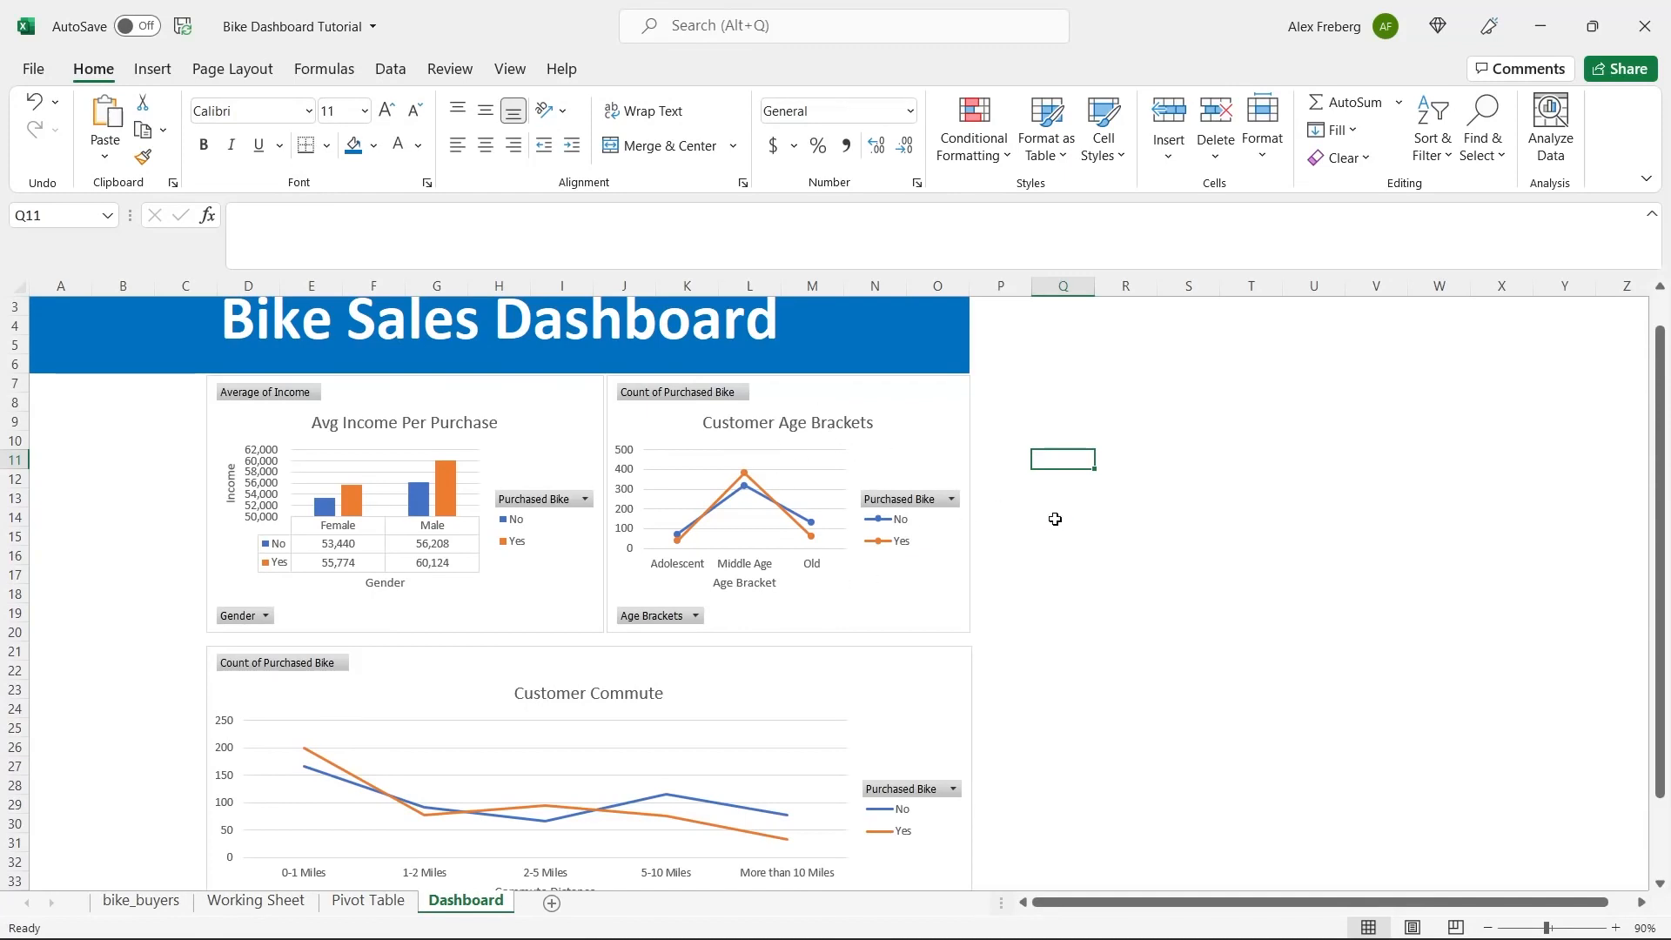
# Nudge the Customer Commute chart up to narrow the gap below the two upper charts.
pyautogui.scroll(-1, 1054, 519)
pyautogui.click(1487, 926)
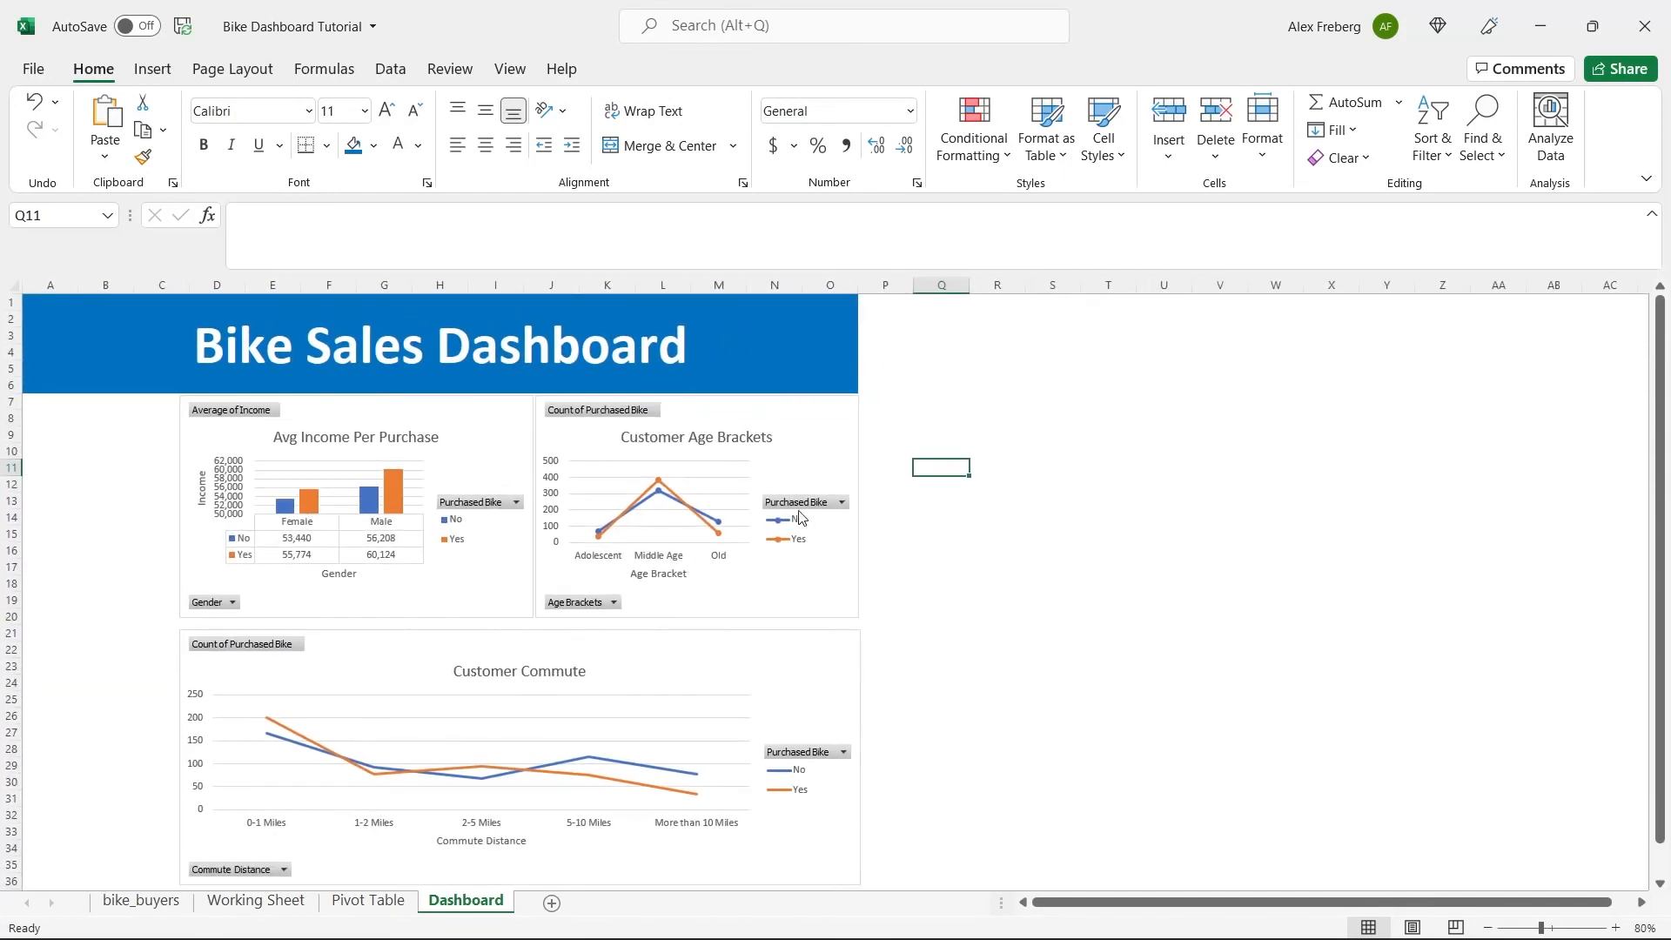
pyautogui.moveTo(639, 659); pyautogui.dragTo(641, 658)
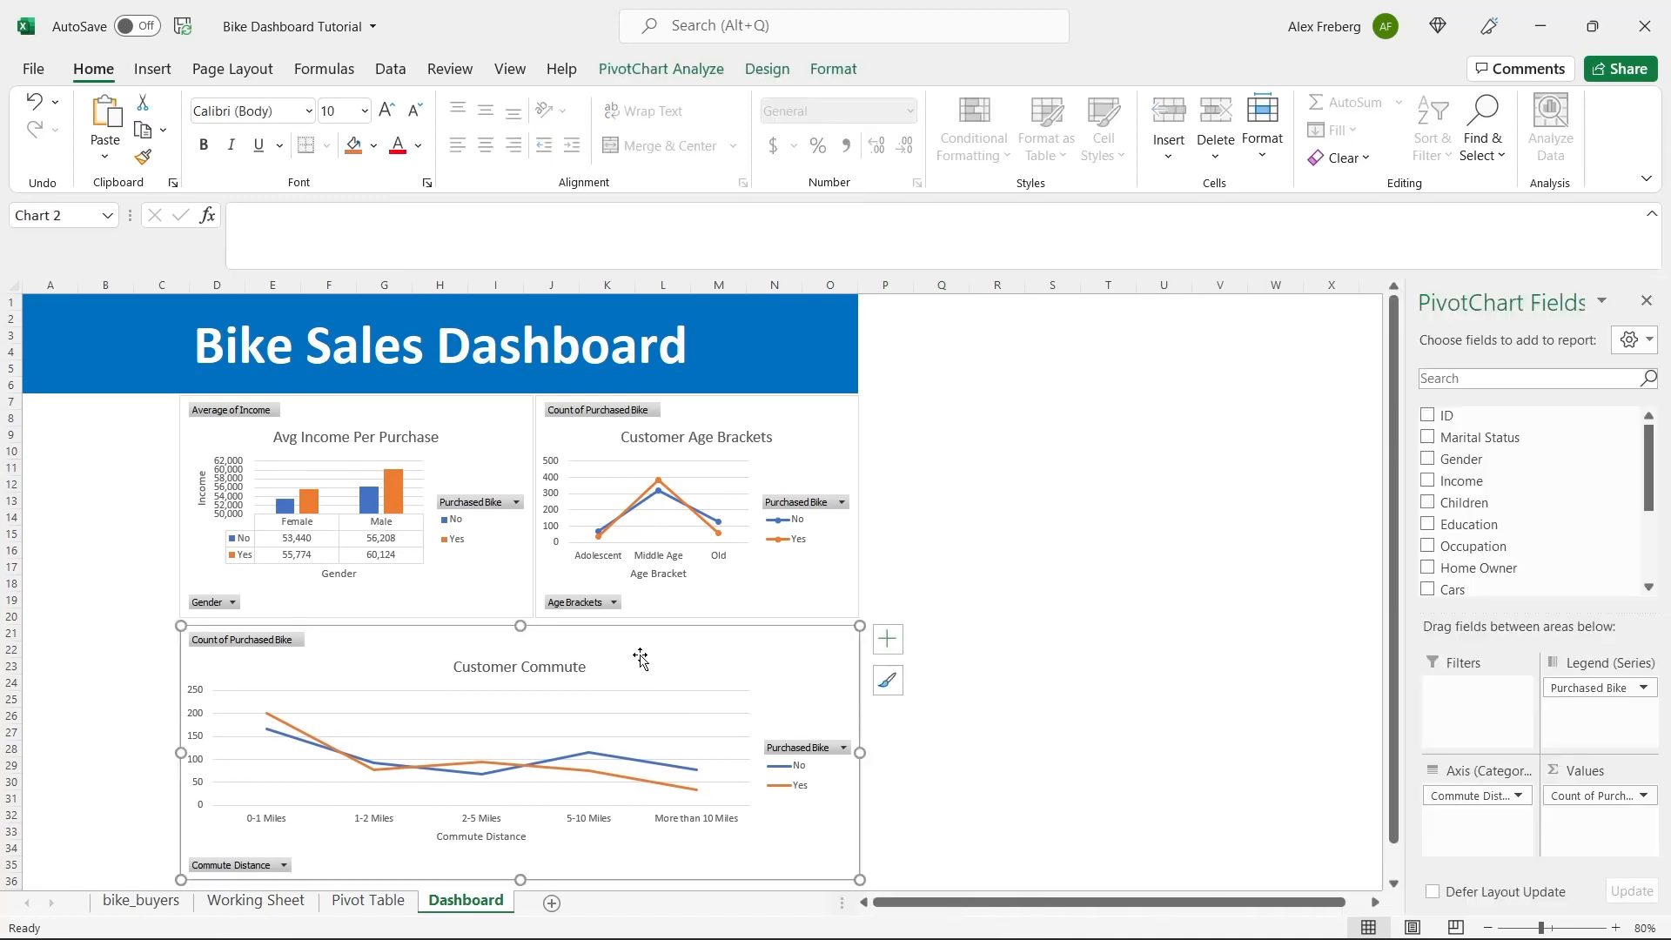
pyautogui.click(978, 550)
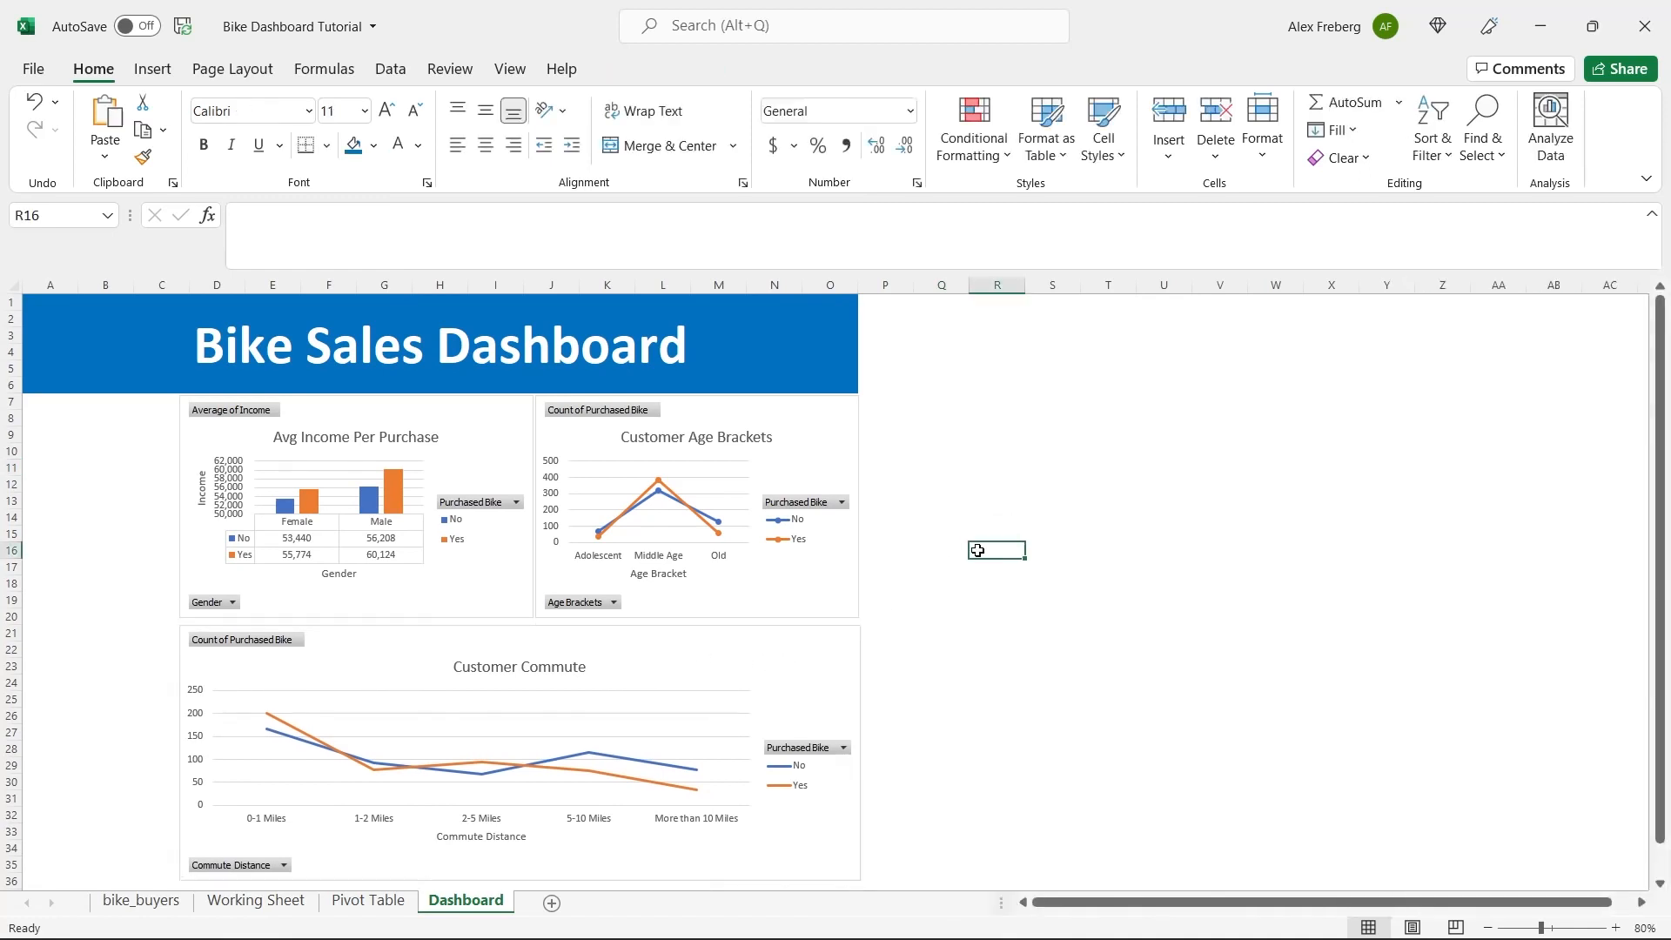
# Try aligning the right edges of the Customer Age Brackets and Customer Commute charts.
pyautogui.scroll(-1, 966, 555)
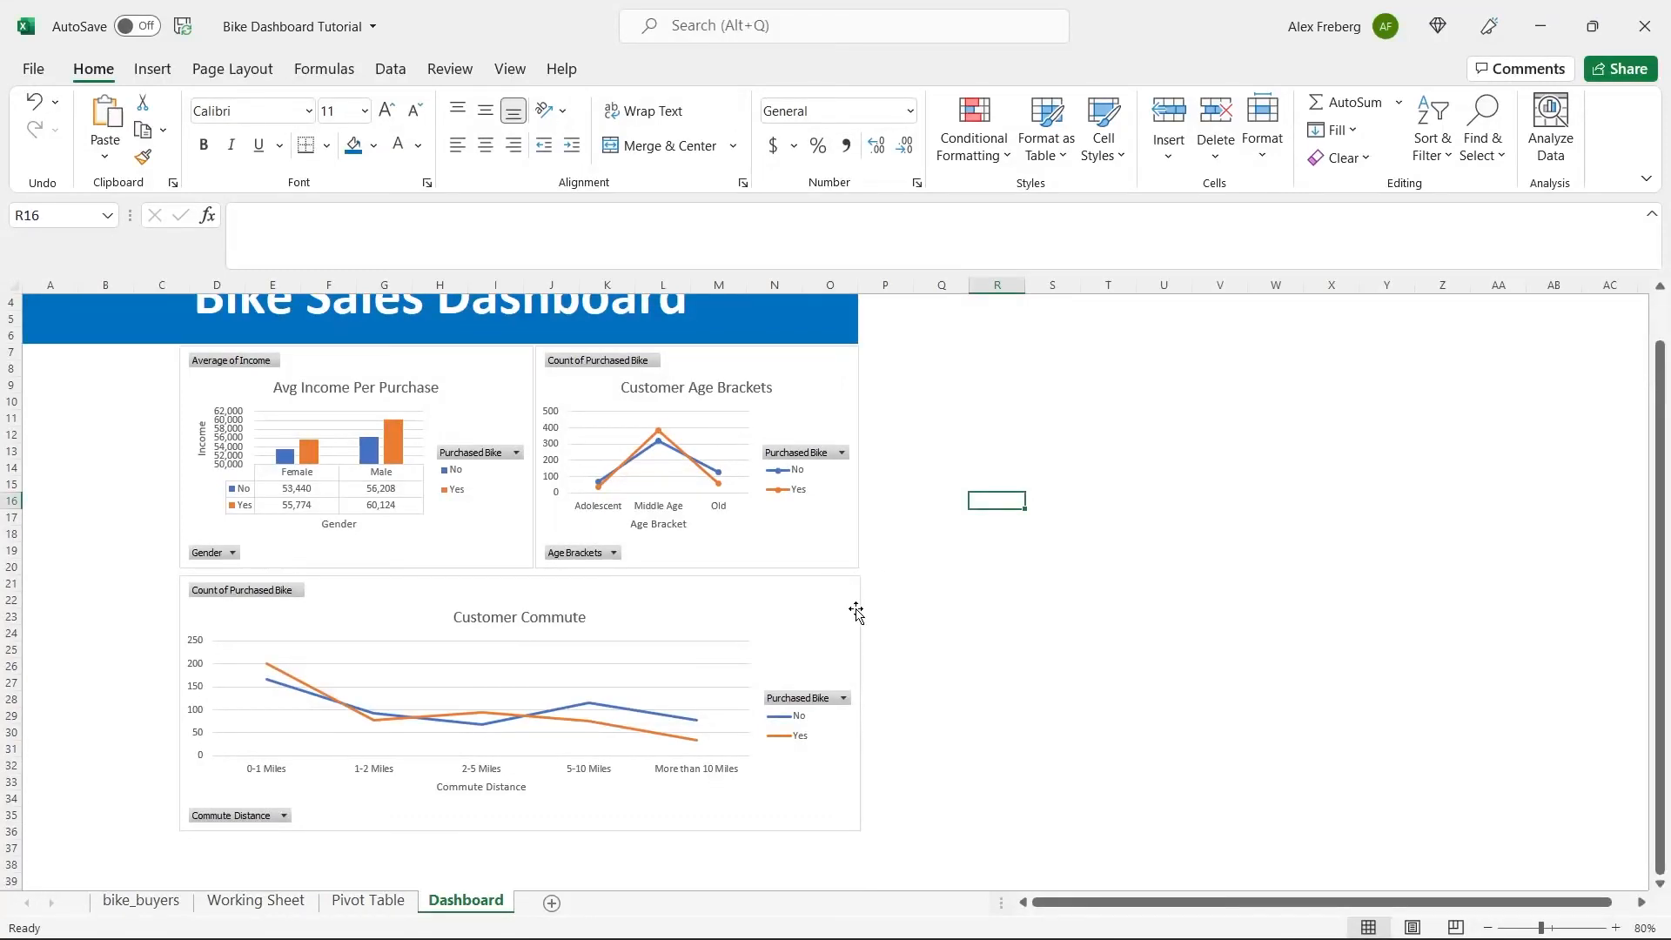
pyautogui.click(835, 552)
pyautogui.keyDown('ctrl'); pyautogui.click(840, 611); pyautogui.keyUp('ctrl')
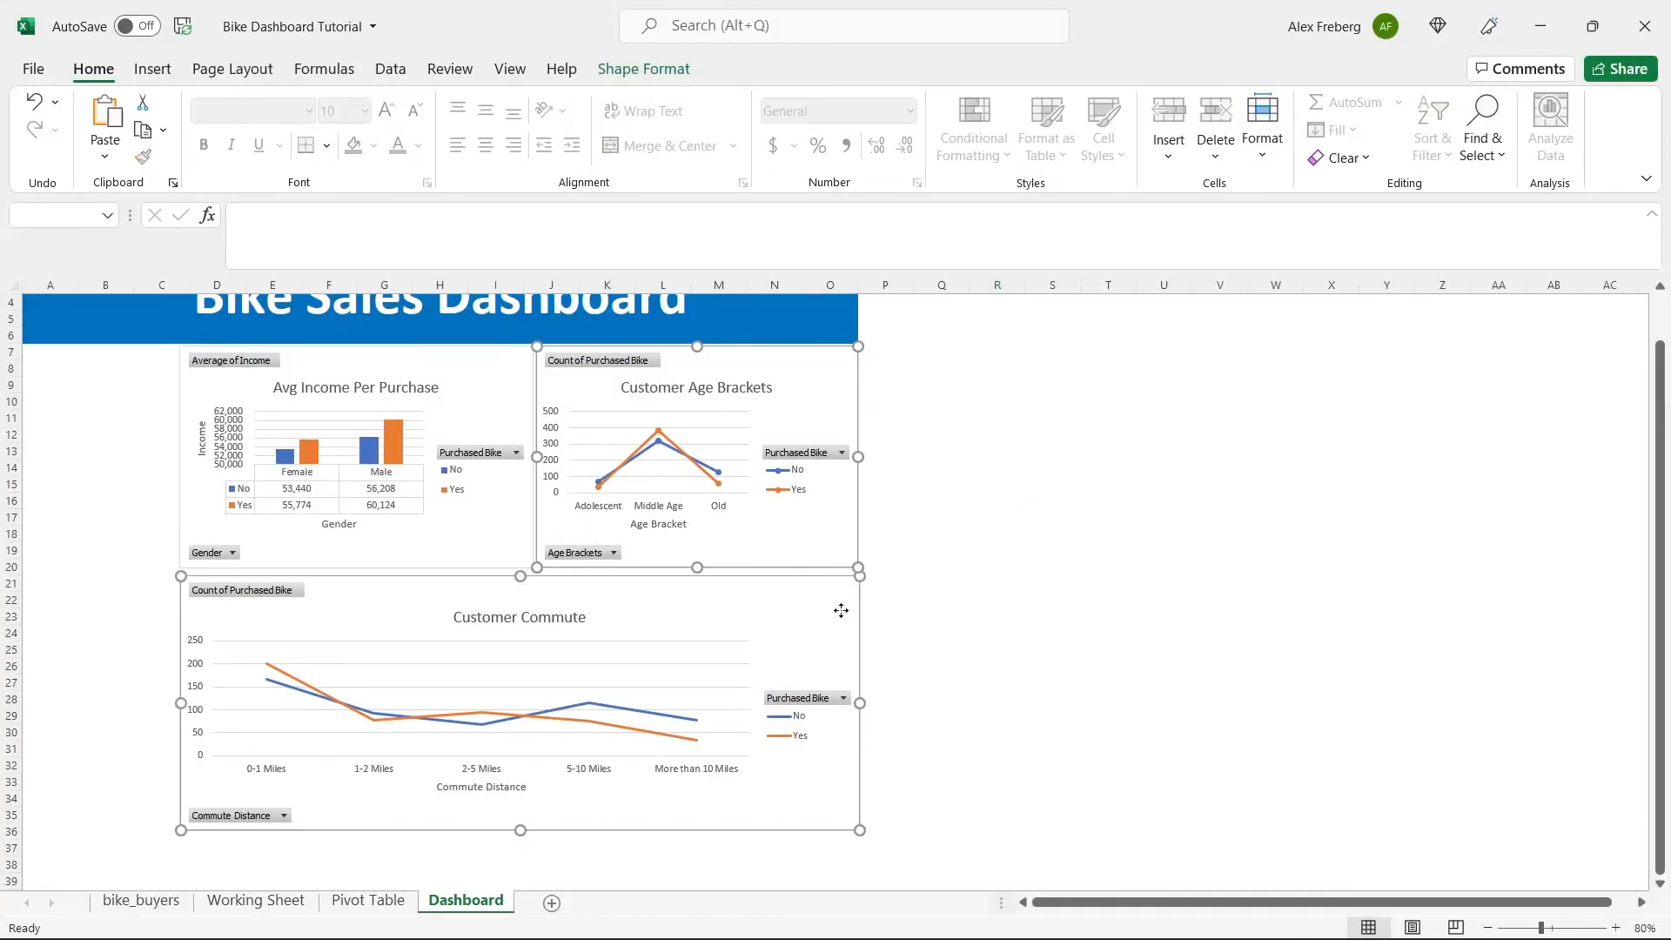
pyautogui.click(644, 69)
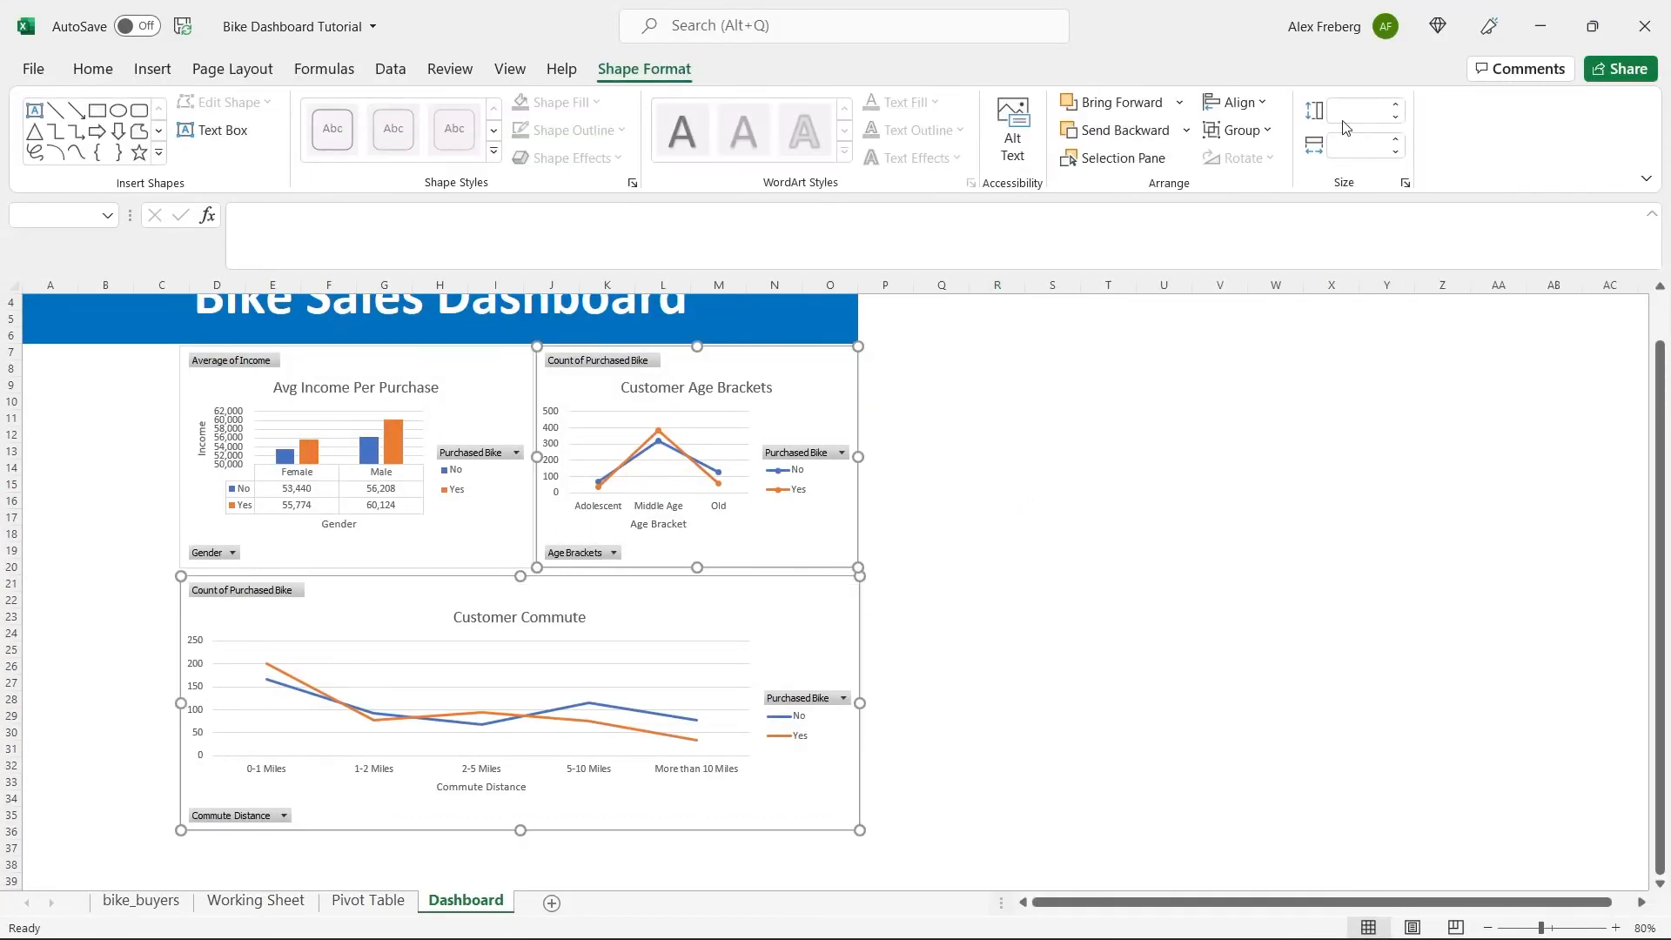
pyautogui.click(1257, 103)
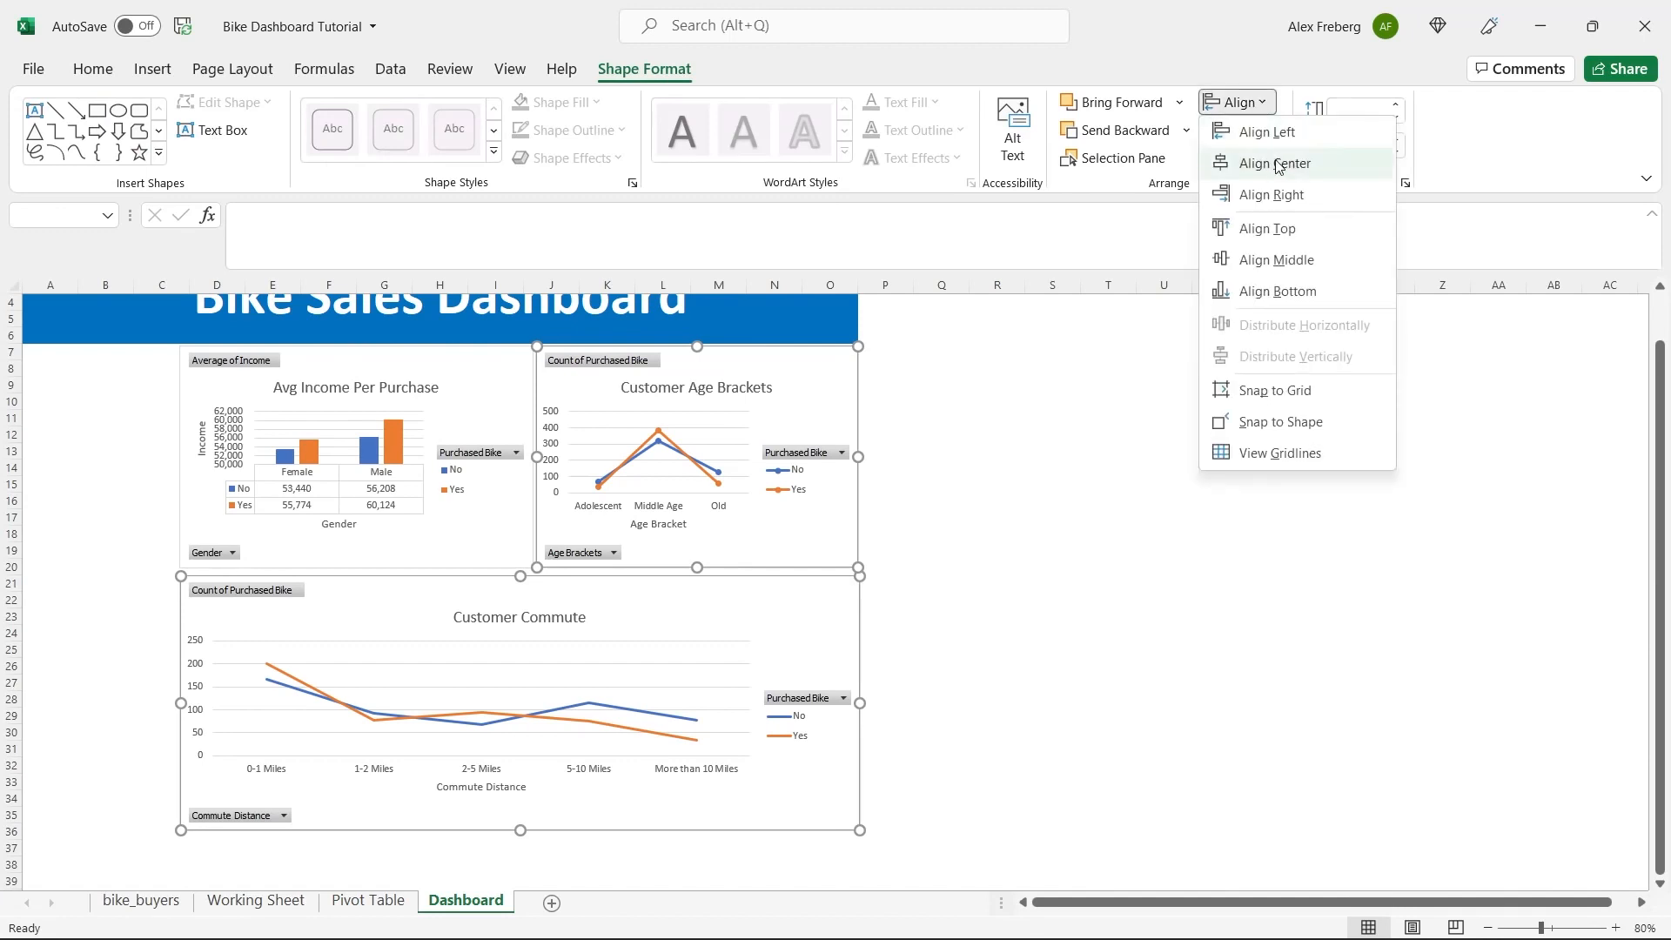
pyautogui.click(1292, 195)
pyautogui.click(961, 483)
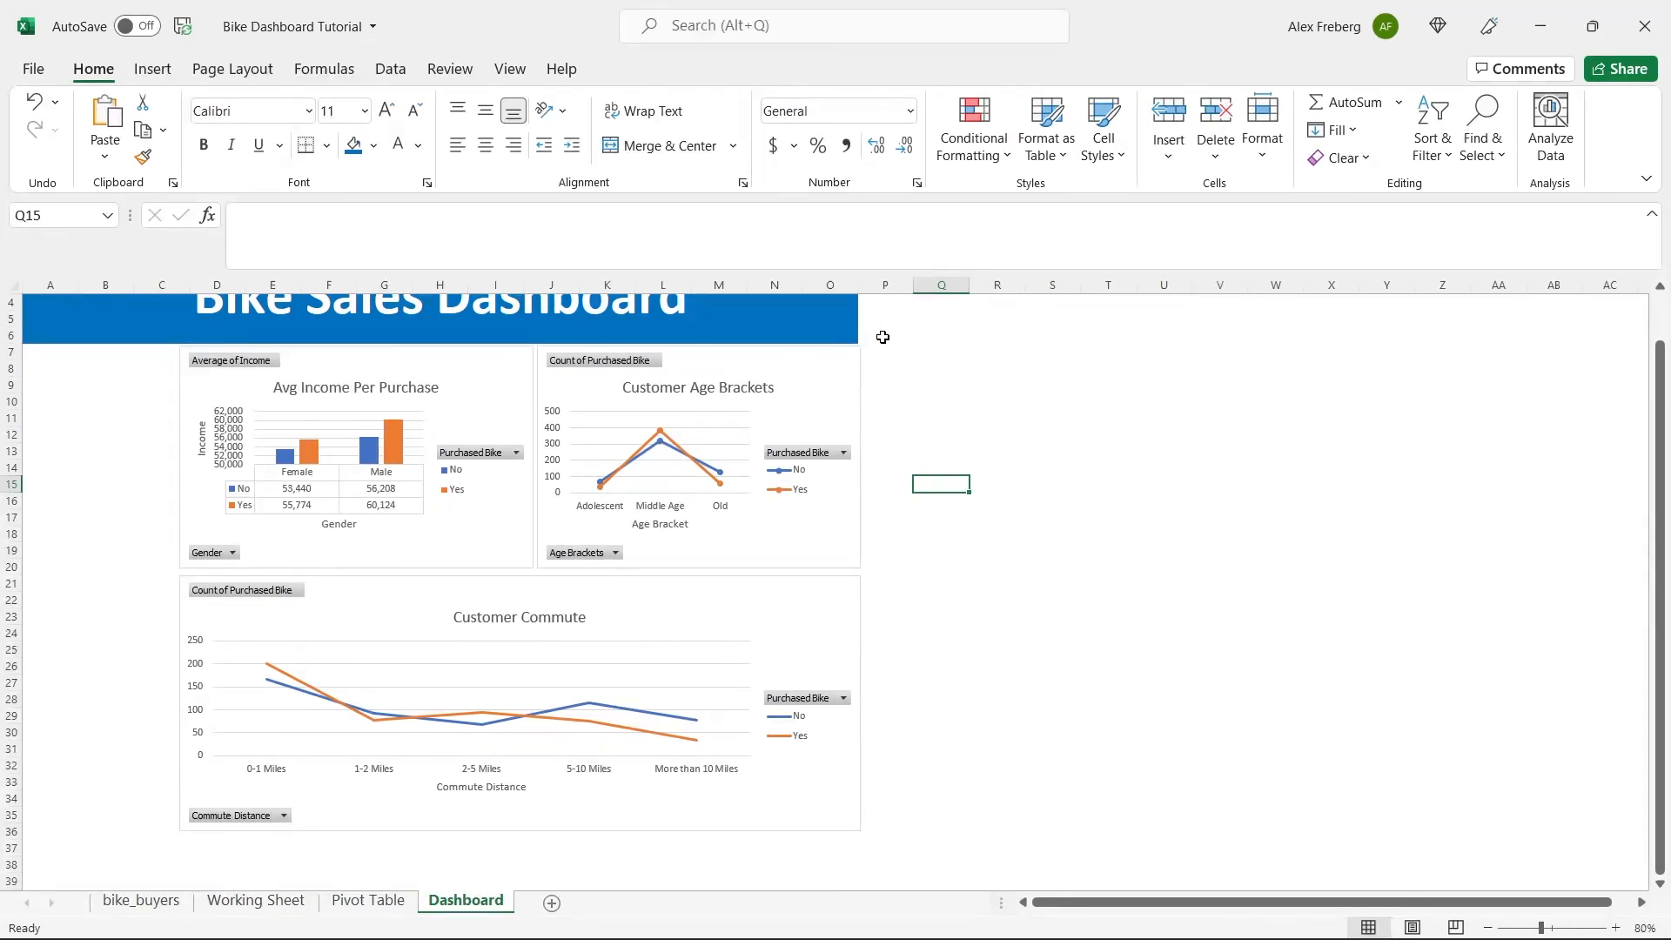
# Widen column O slightly and undo that change along with the right alignment of the charts.
pyautogui.moveTo(860, 289); pyautogui.dragTo(863, 290)
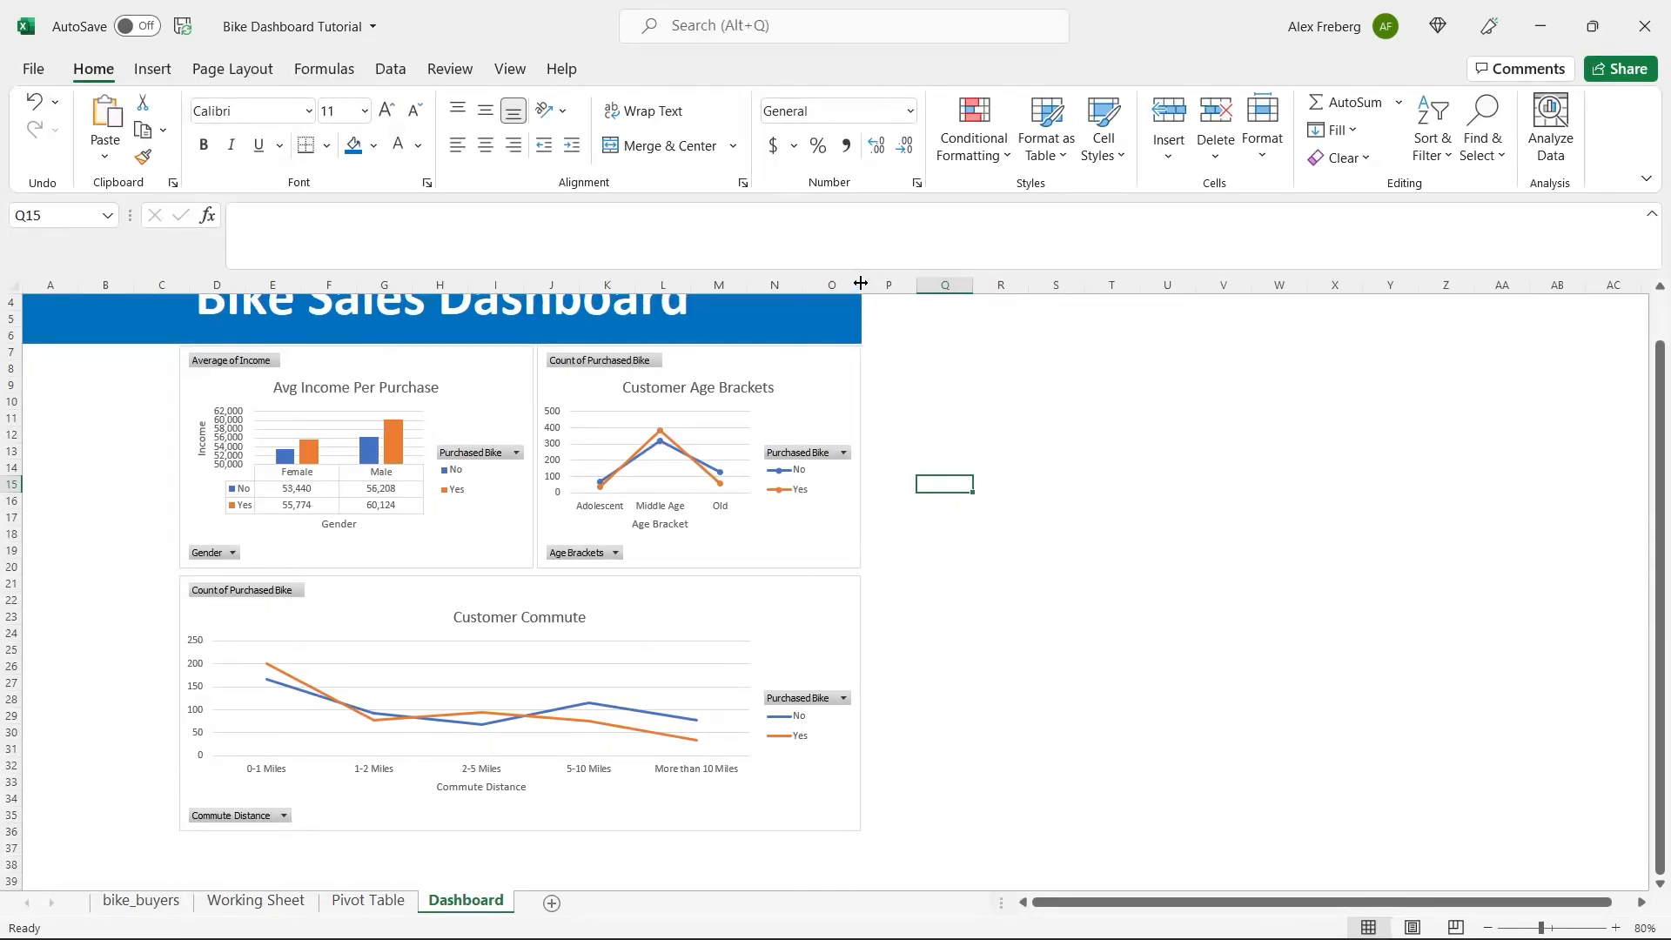
pyautogui.hotkey('ctrl', 'z')
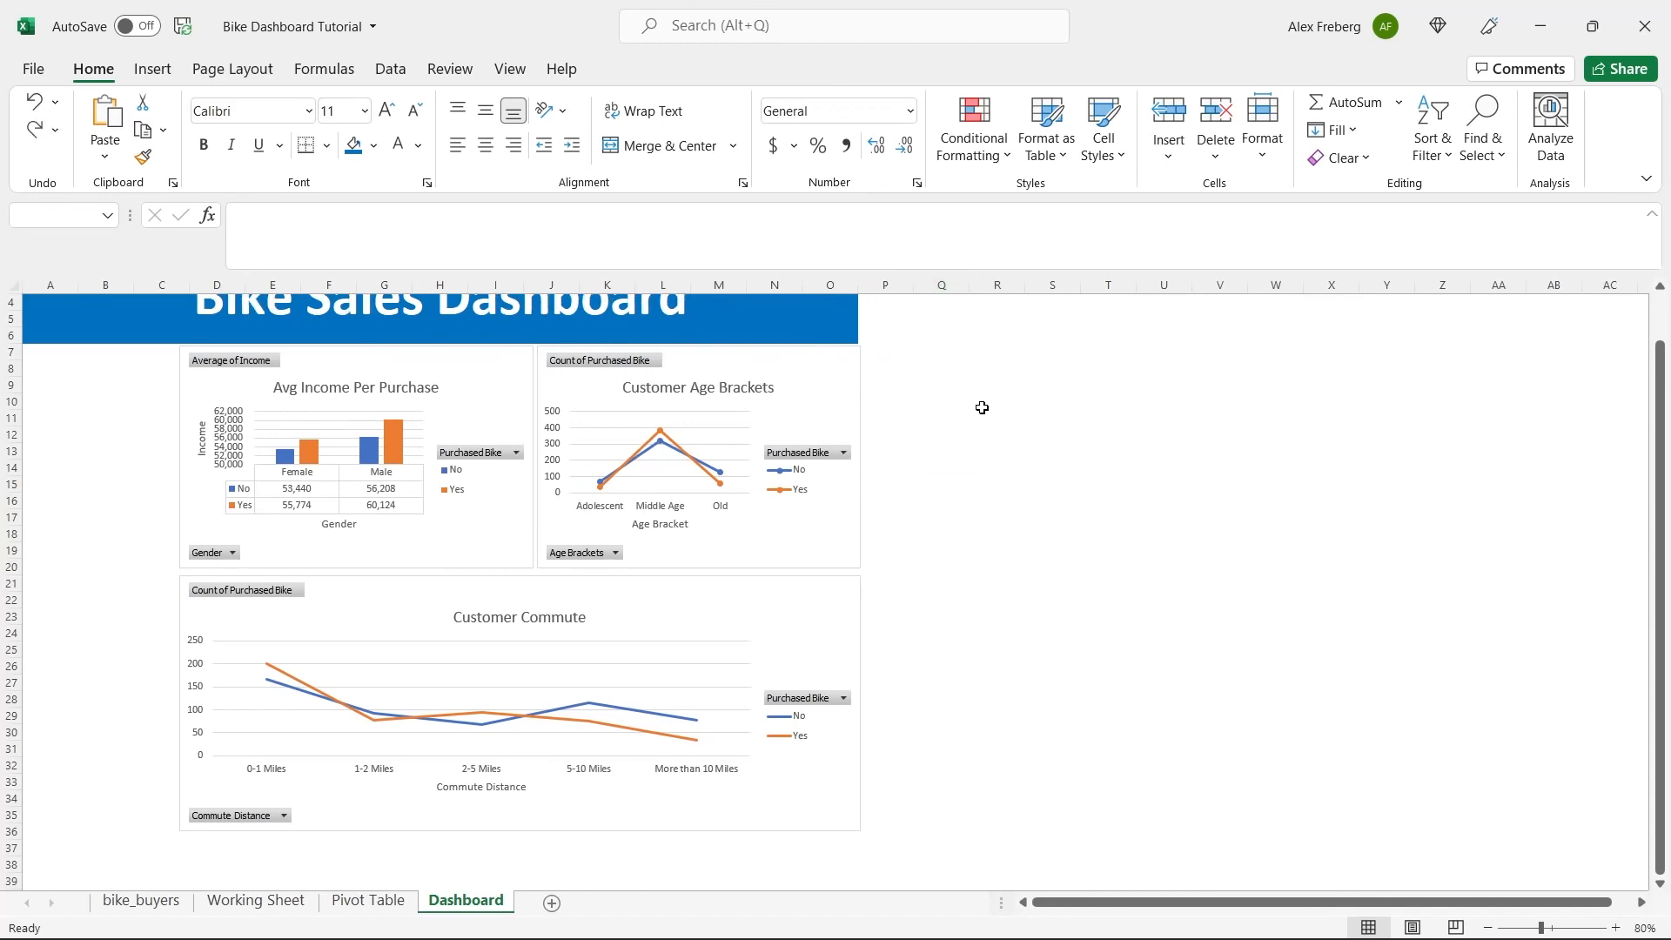
pyautogui.hotkey('ctrl', 'z')
pyautogui.click(942, 418)
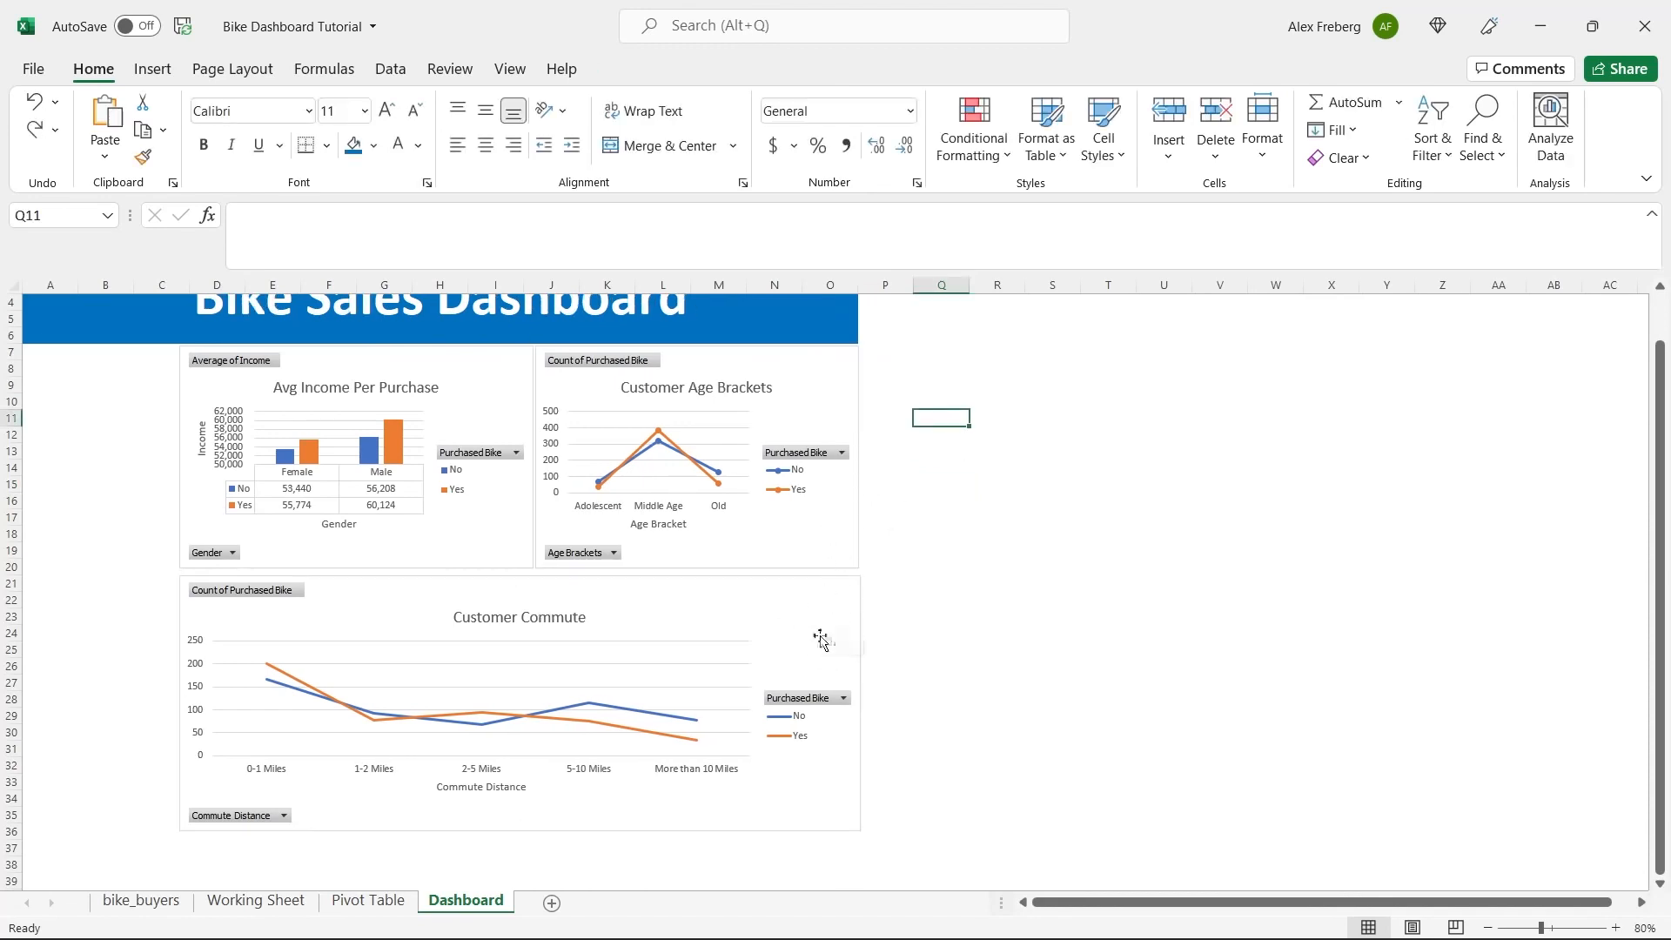
# Narrow the Customer Commute chart slightly so its right edge lines up with the banner's end at column O.
pyautogui.click(842, 609)
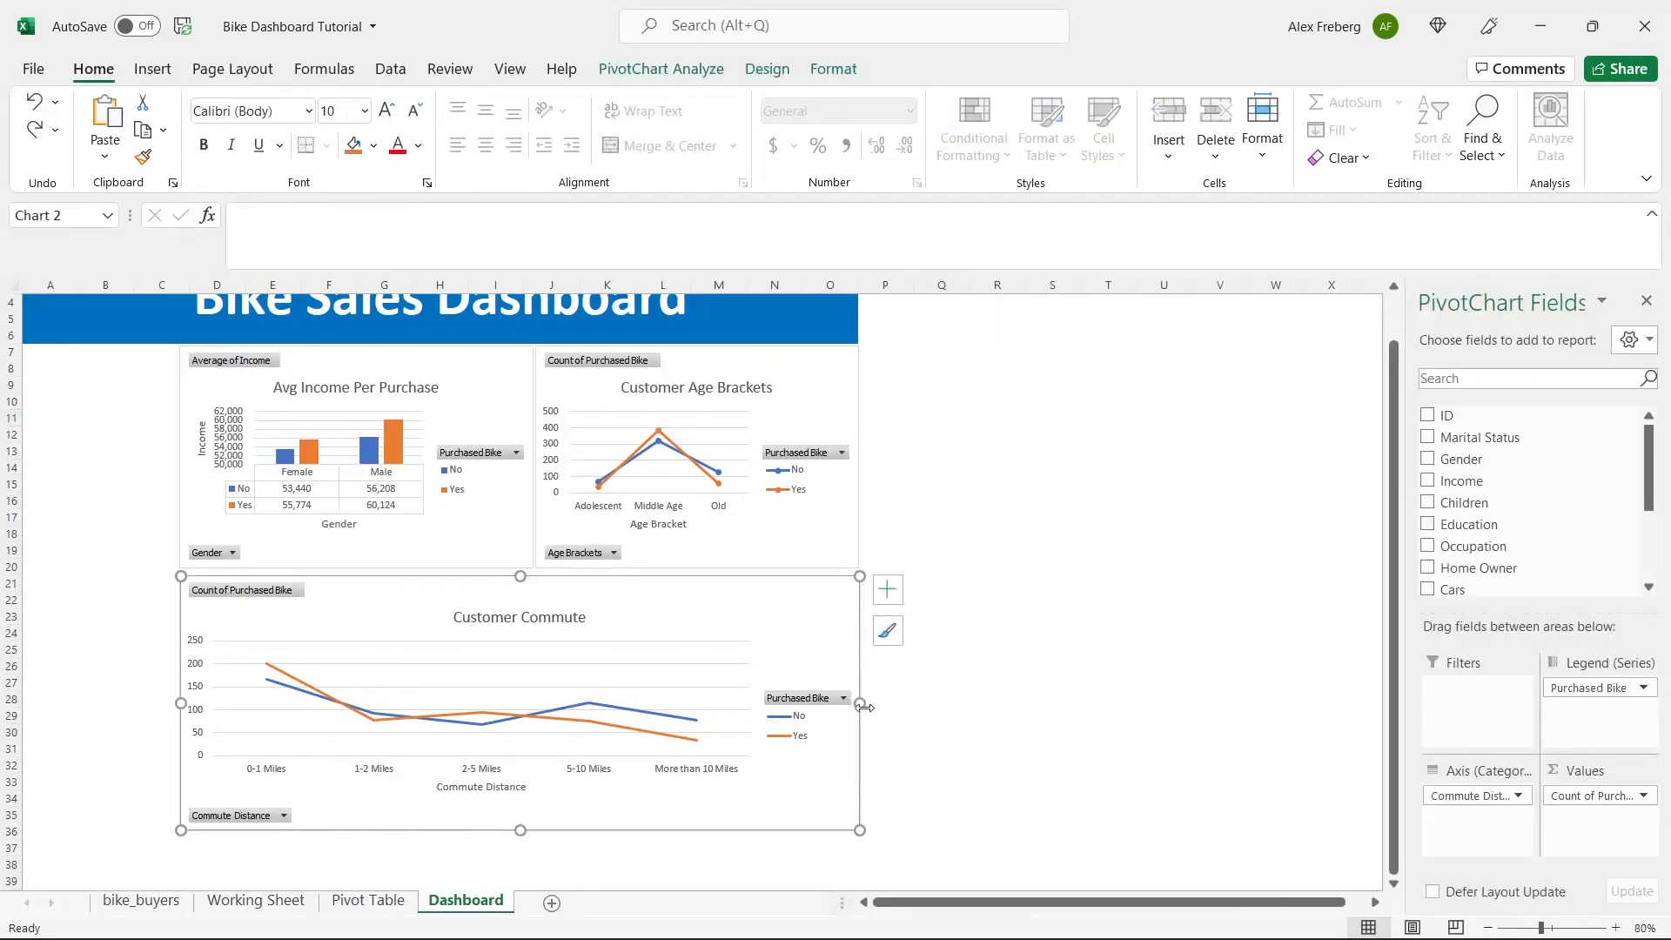
pyautogui.moveTo(862, 702); pyautogui.dragTo(858, 702)
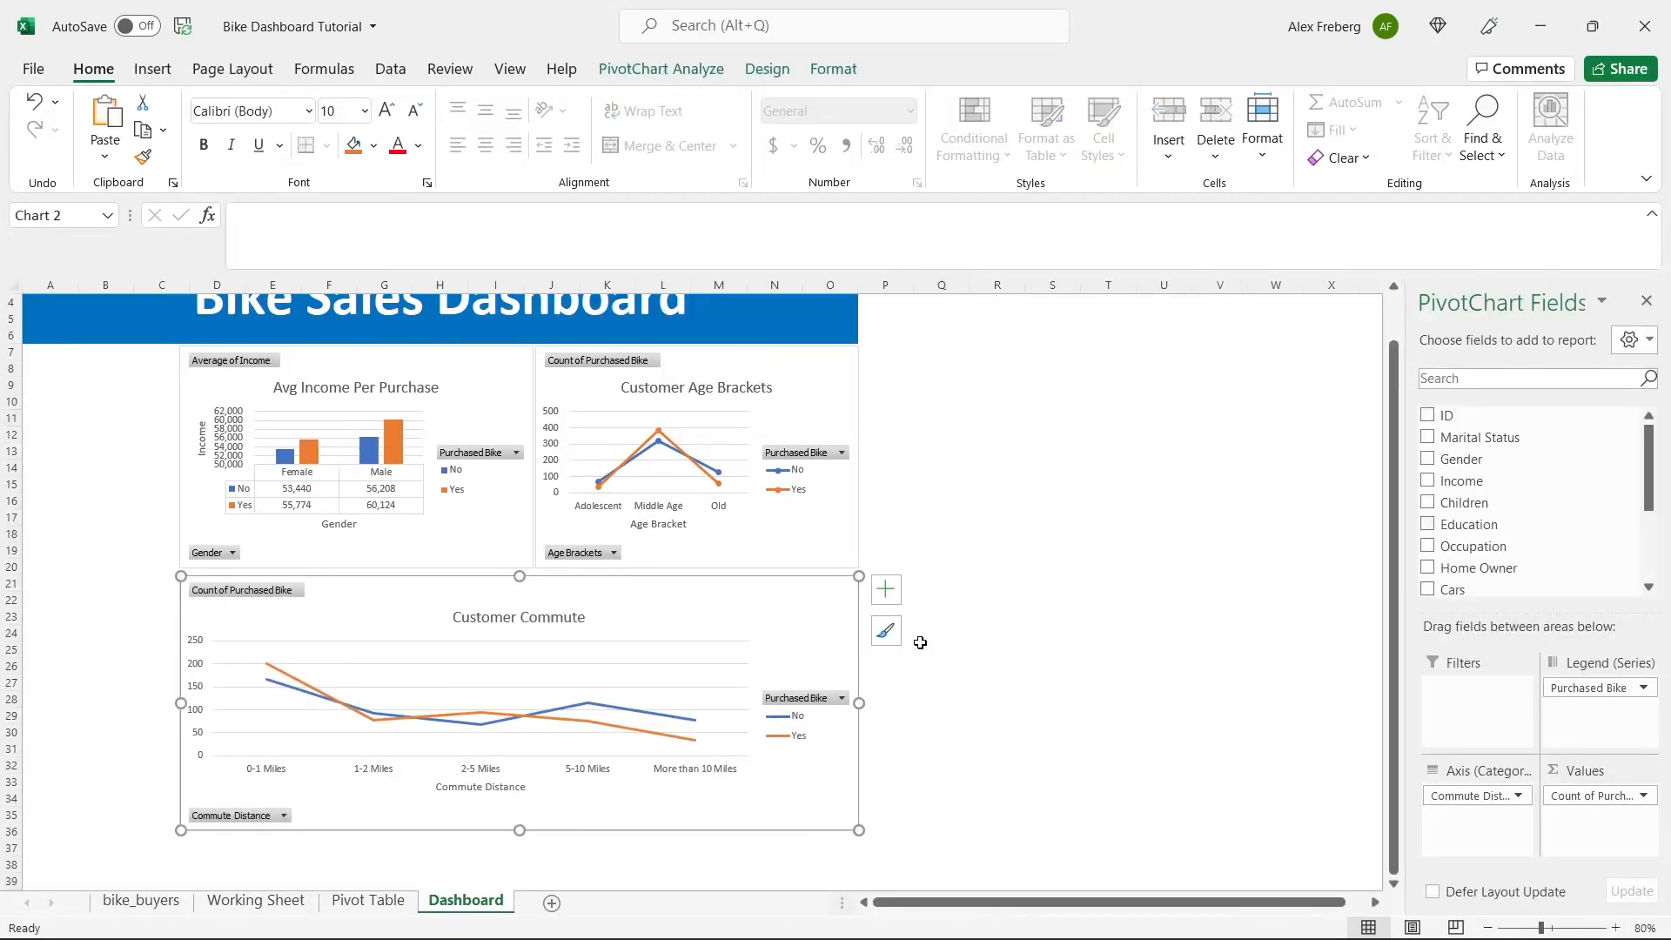
# Extend the Customer Commute chart's top edge up slightly to narrow the gap beneath the two upper charts.
pyautogui.click(1029, 536)
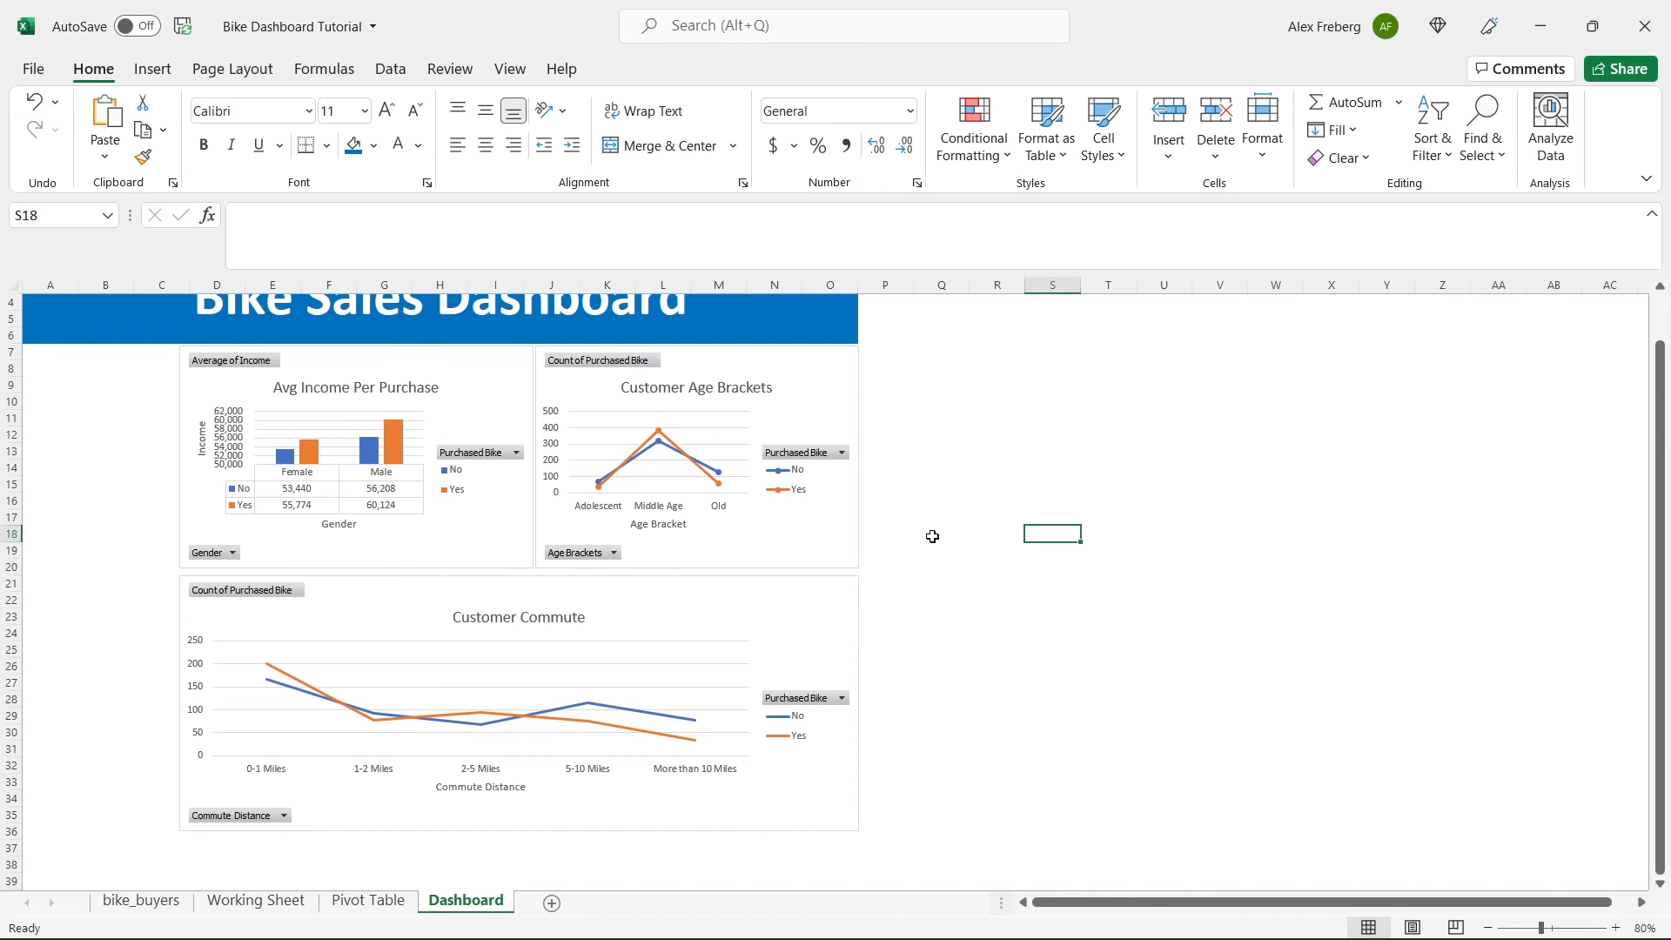
pyautogui.click(688, 620)
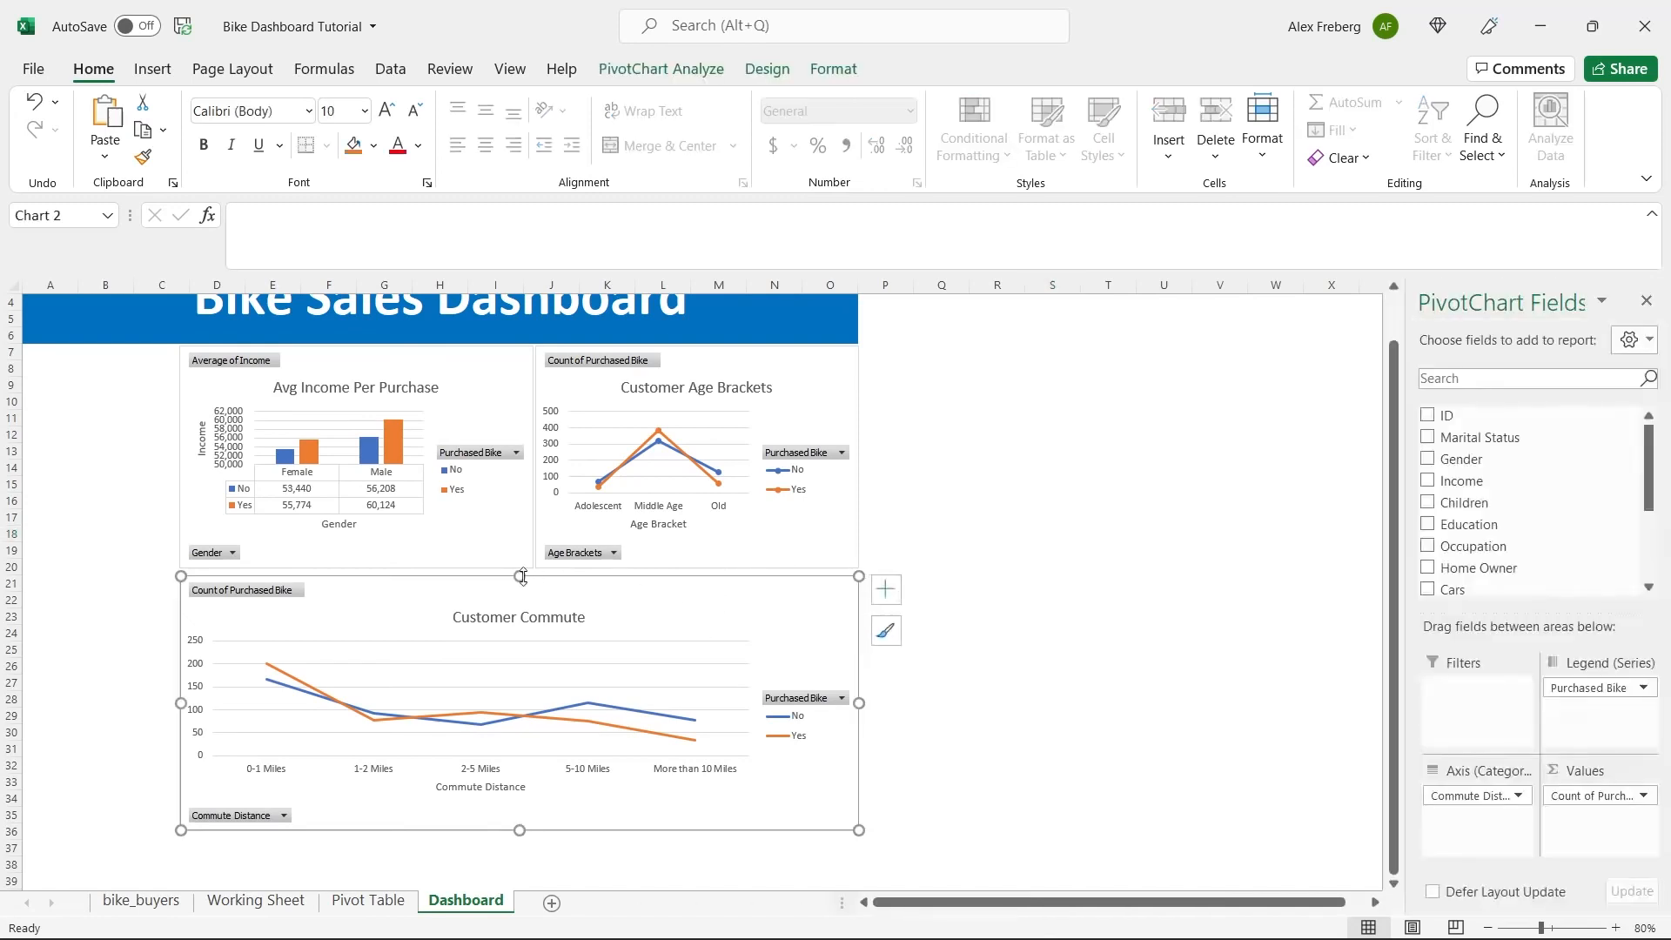
pyautogui.moveTo(522, 576); pyautogui.dragTo(521, 573)
pyautogui.click(973, 515)
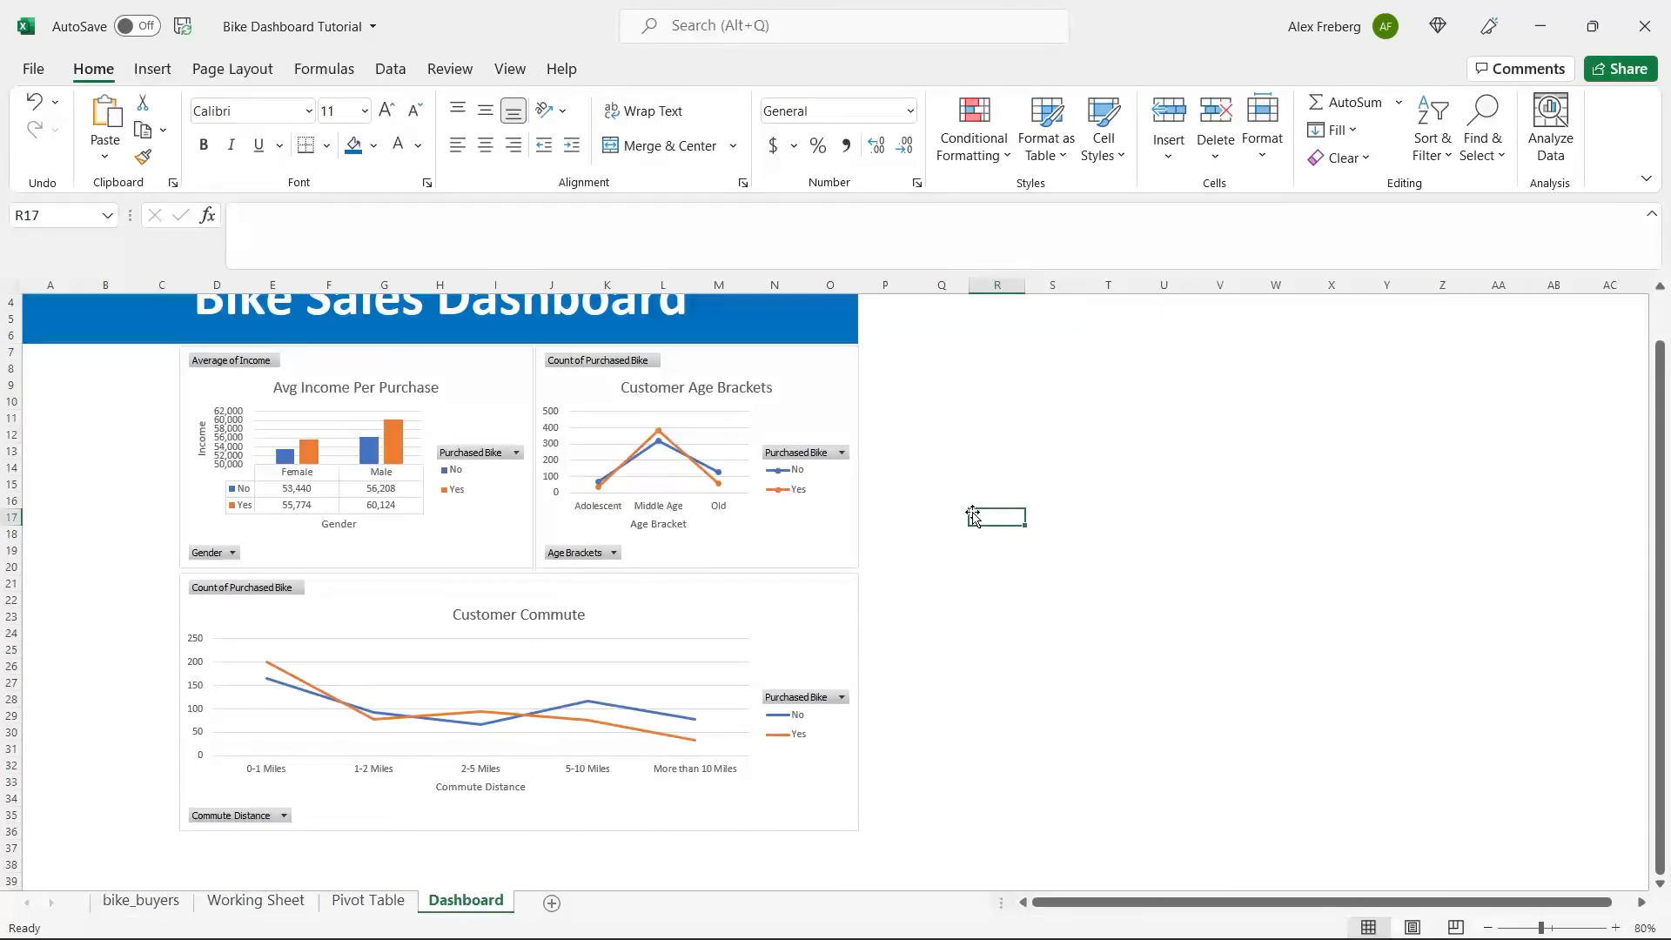
pyautogui.scroll(1, 897, 519)
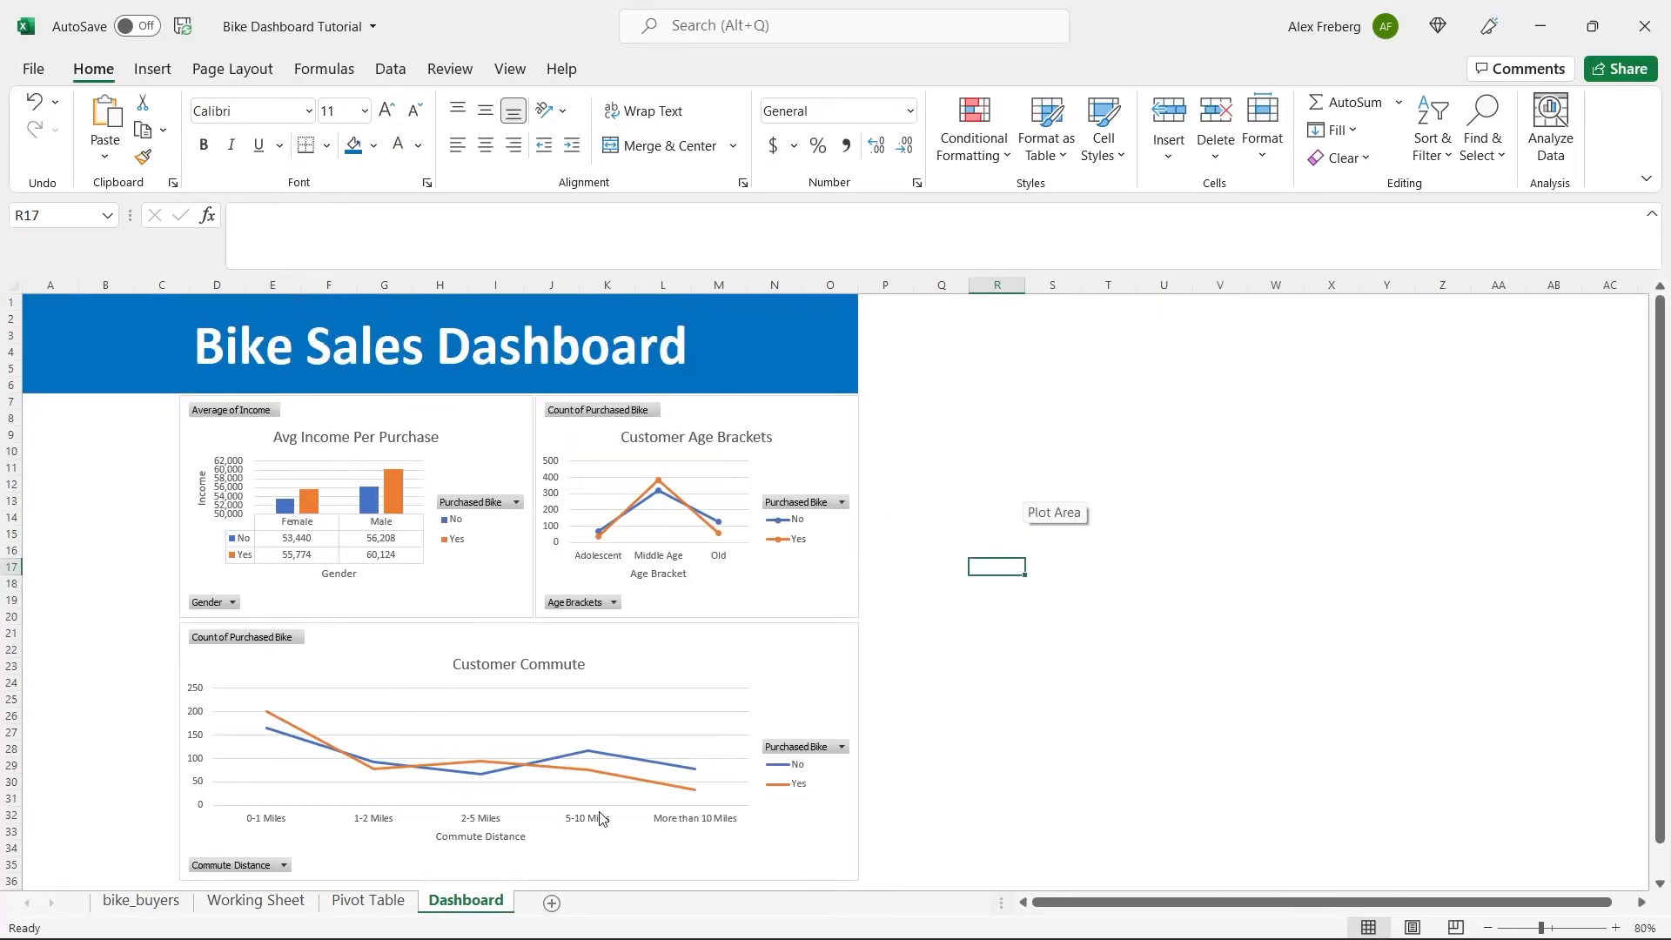
pyautogui.click(958, 520)
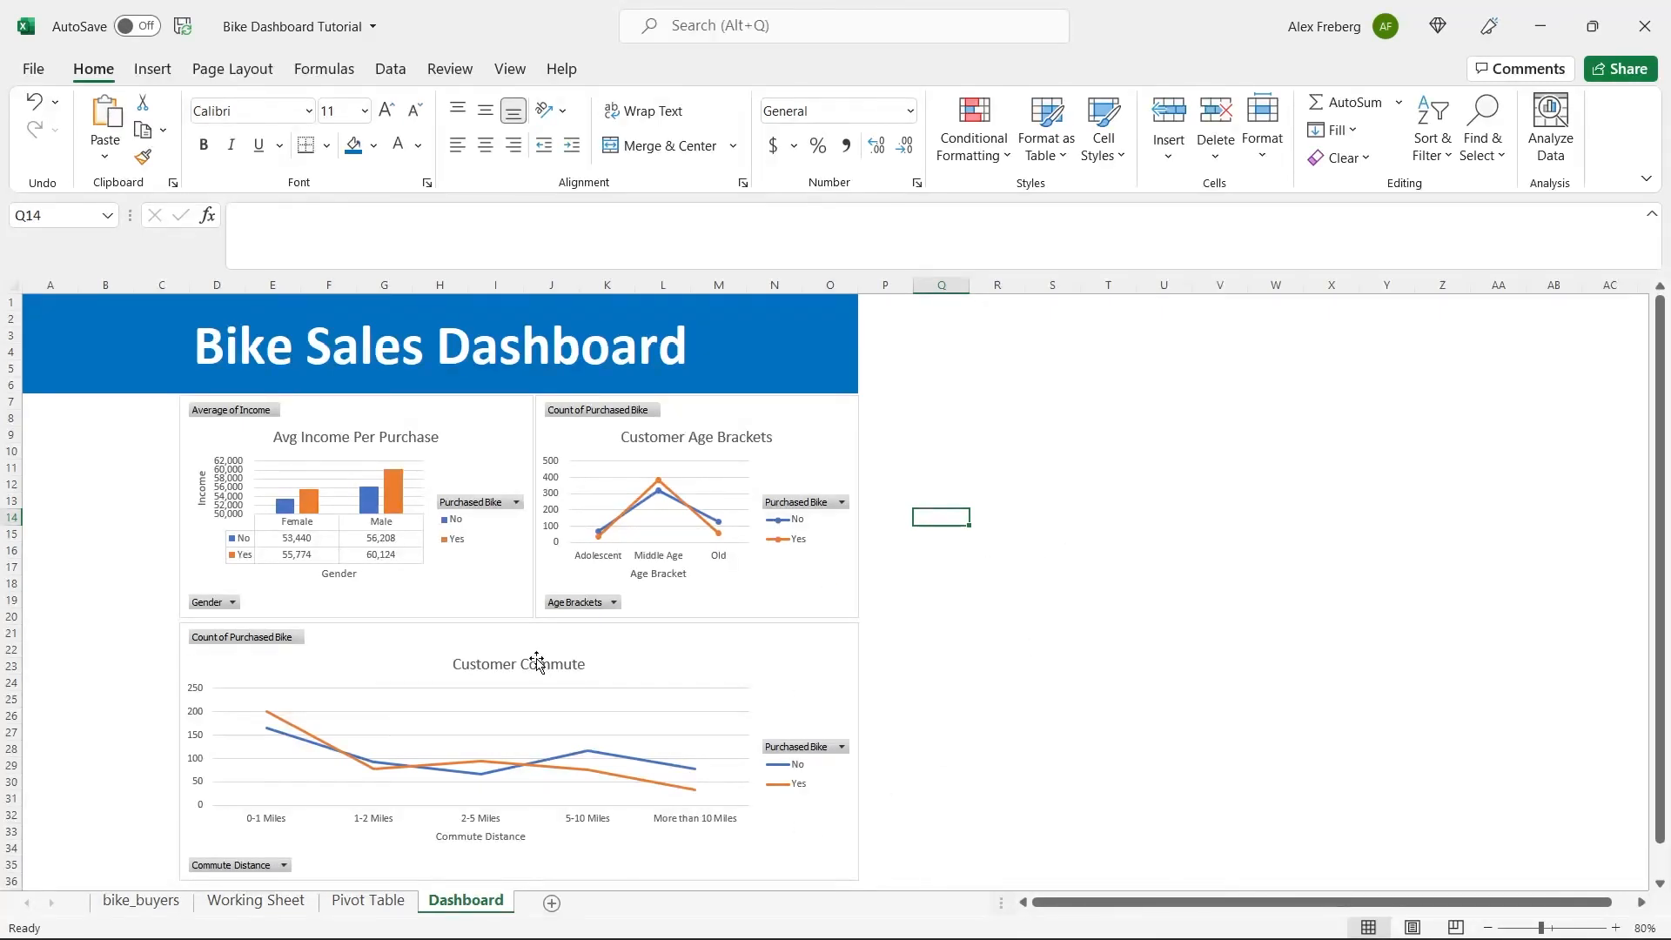
# Apply the fourth chart style, with line markers and a bold title, to the Customer Commute chart.
pyautogui.click(711, 655)
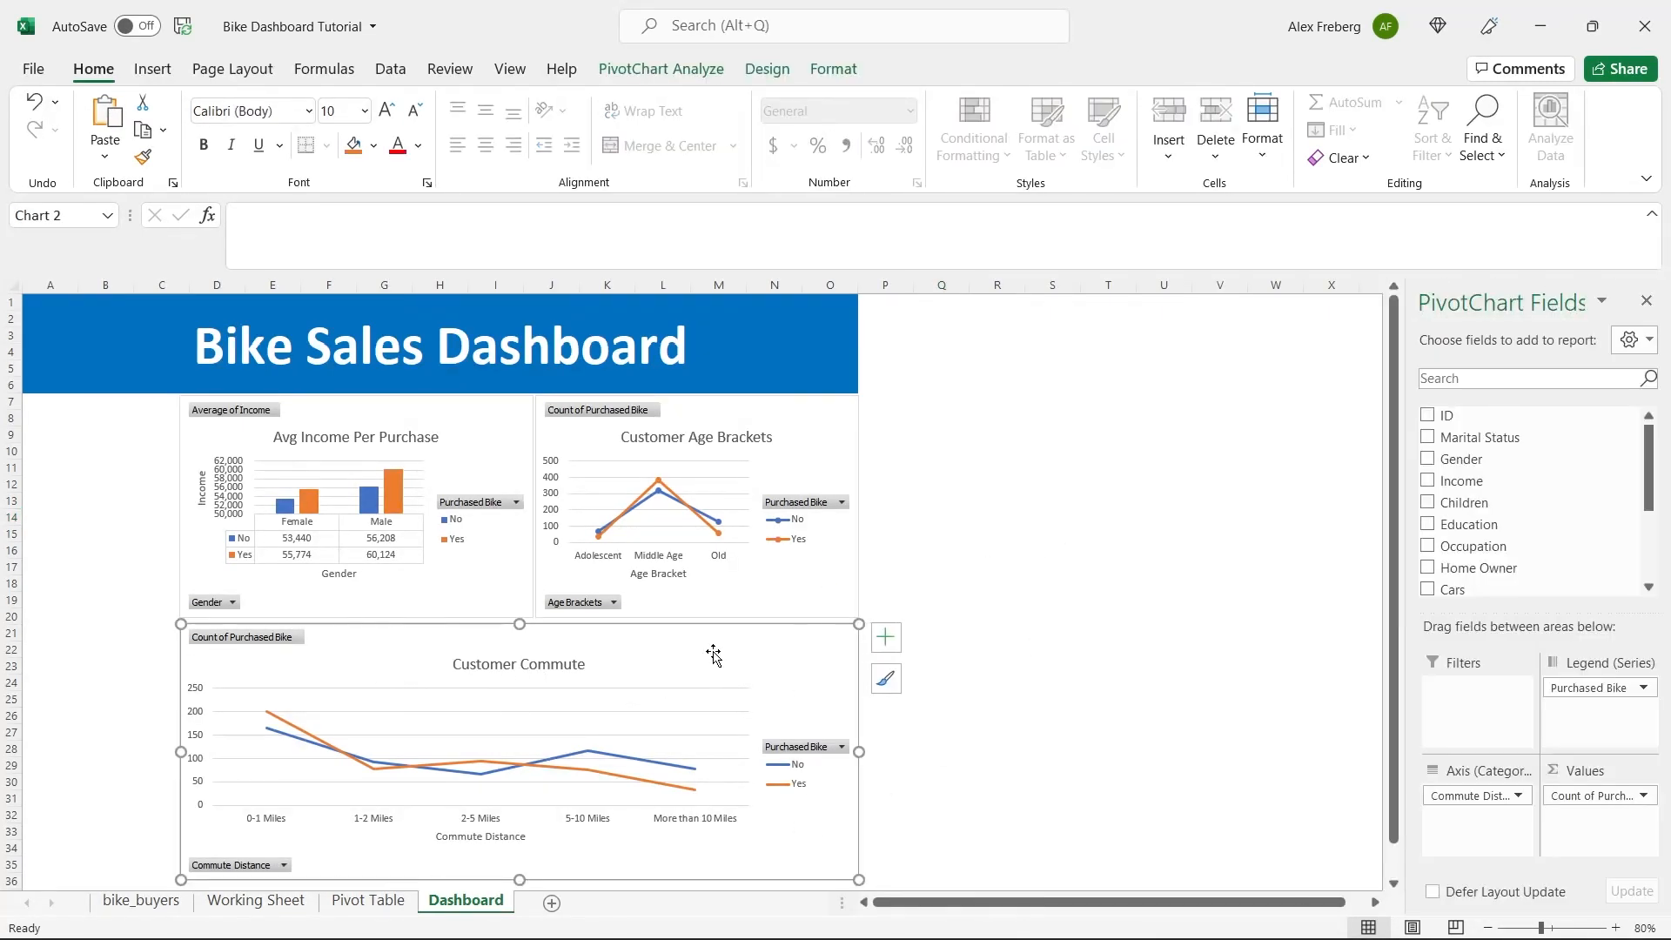
pyautogui.click(662, 69)
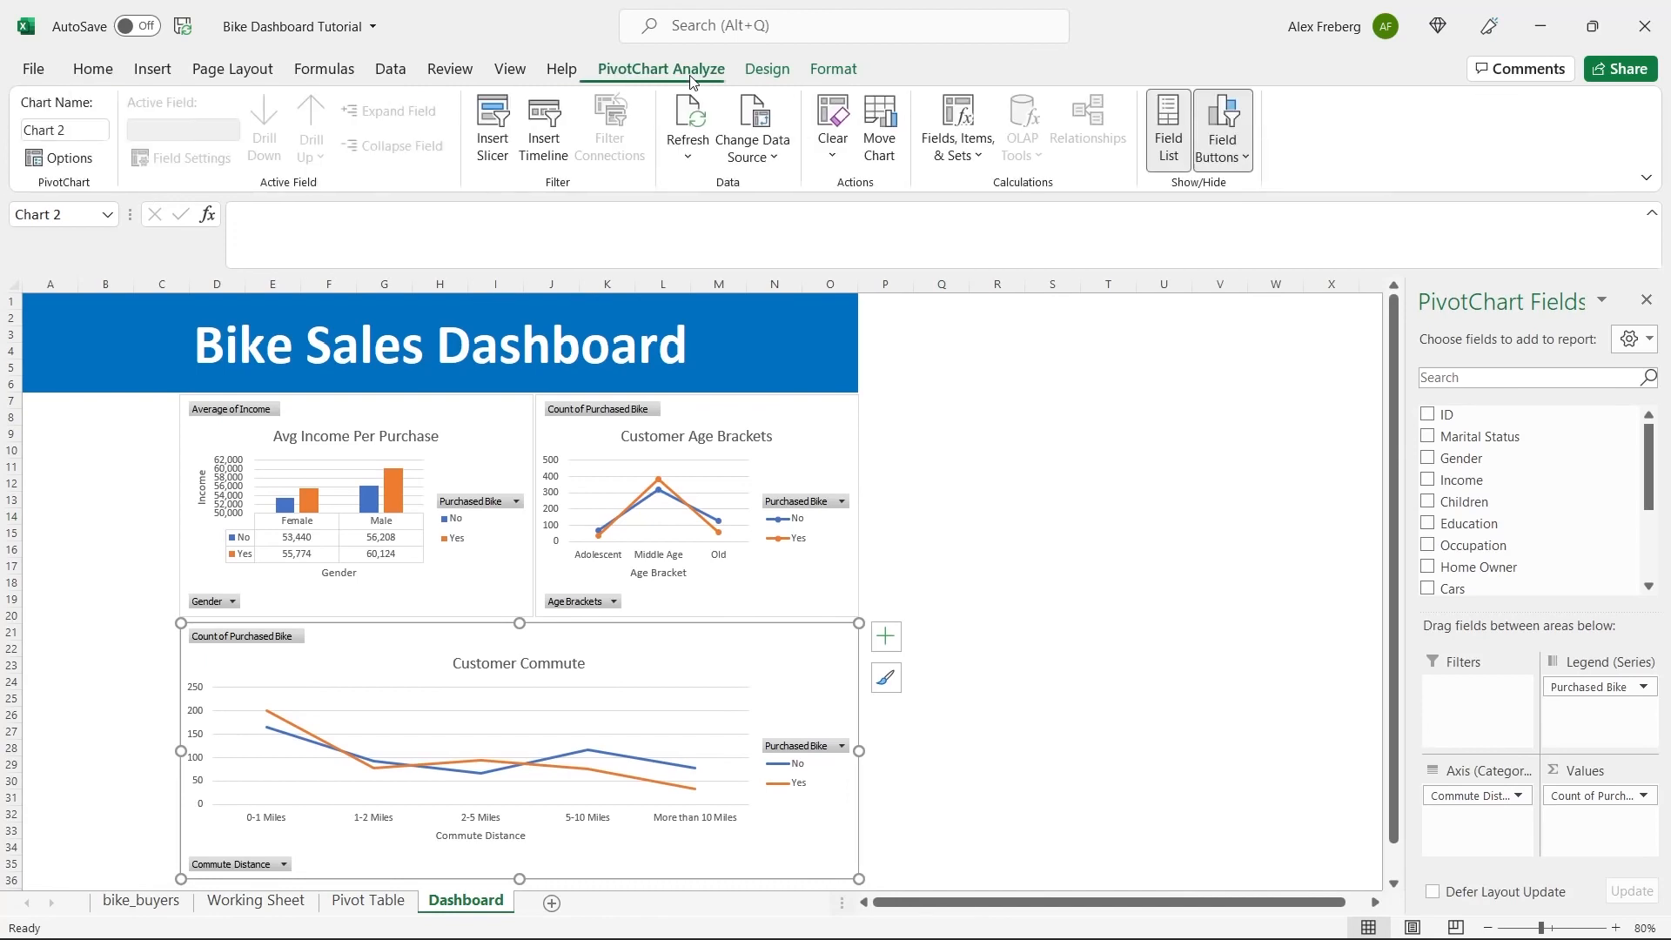
pyautogui.click(769, 68)
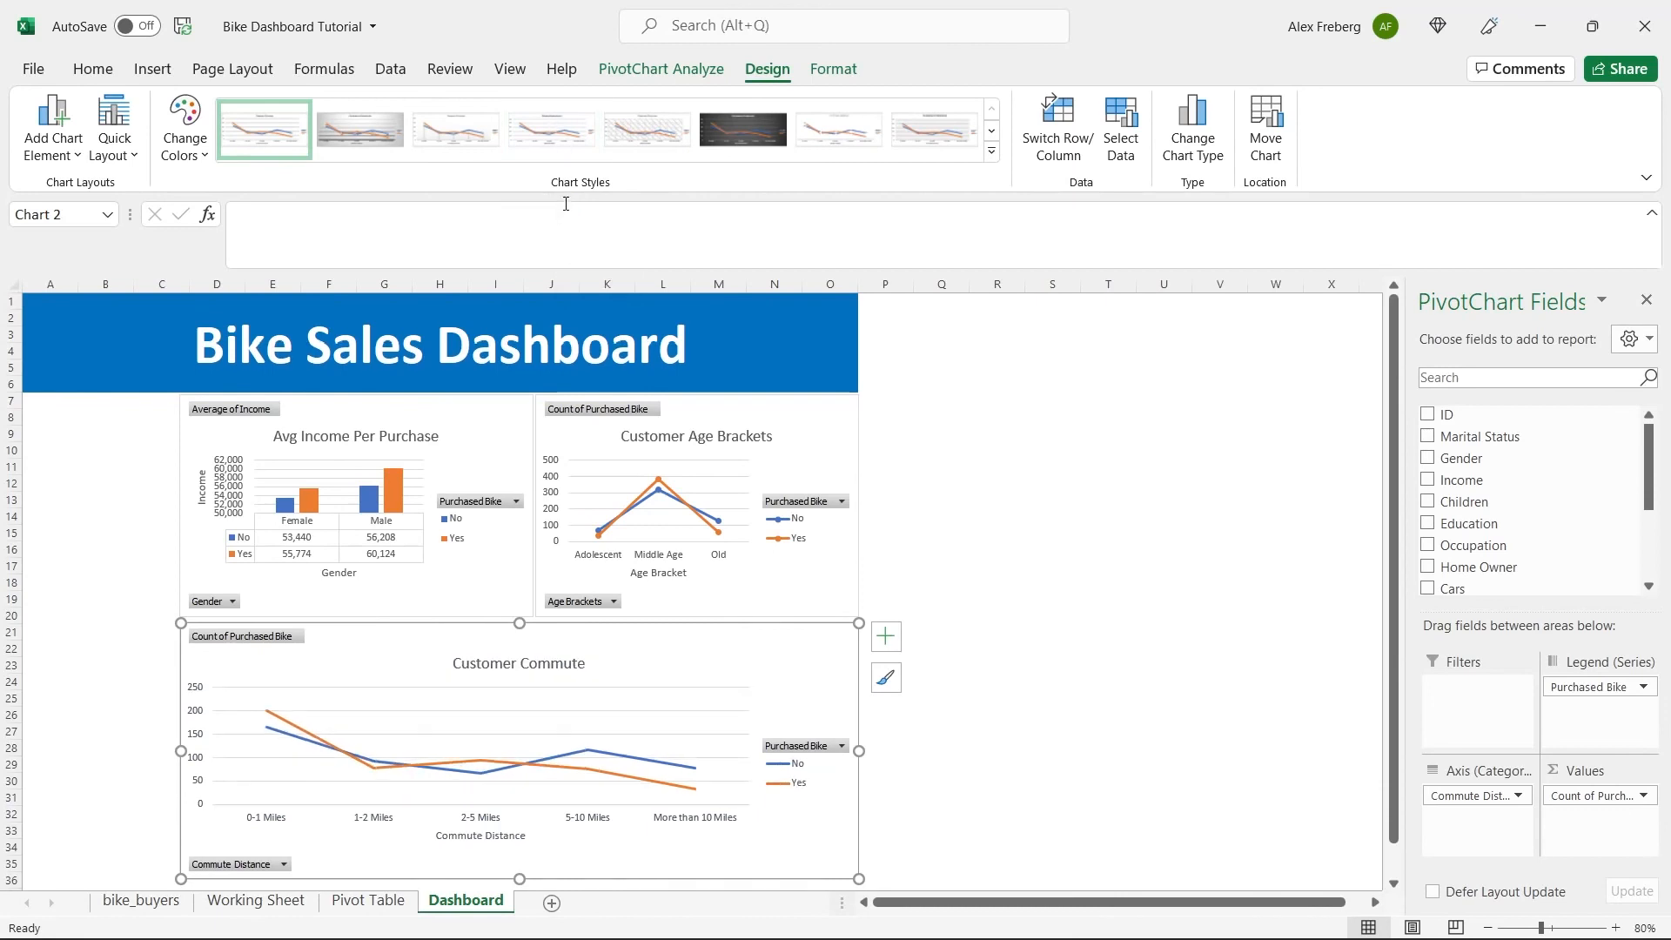
pyautogui.click(561, 129)
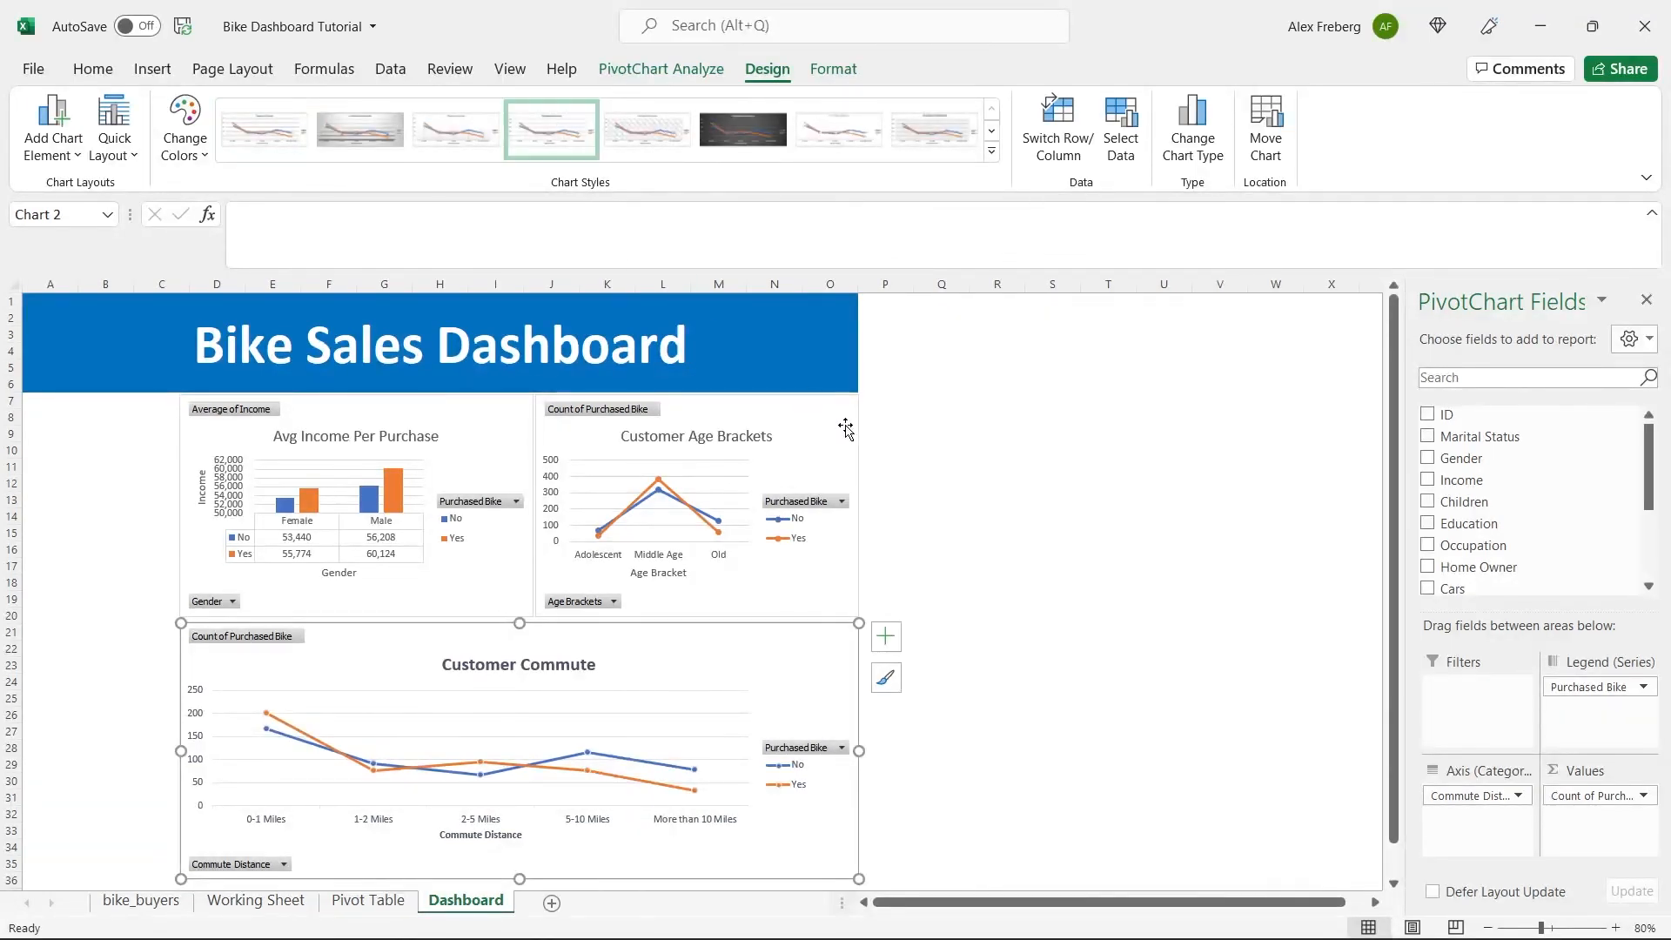
# Preview alternative chart styles on the Customer Age Brackets chart without applying one, and check the overall dashboard layout.
pyautogui.click(765, 448)
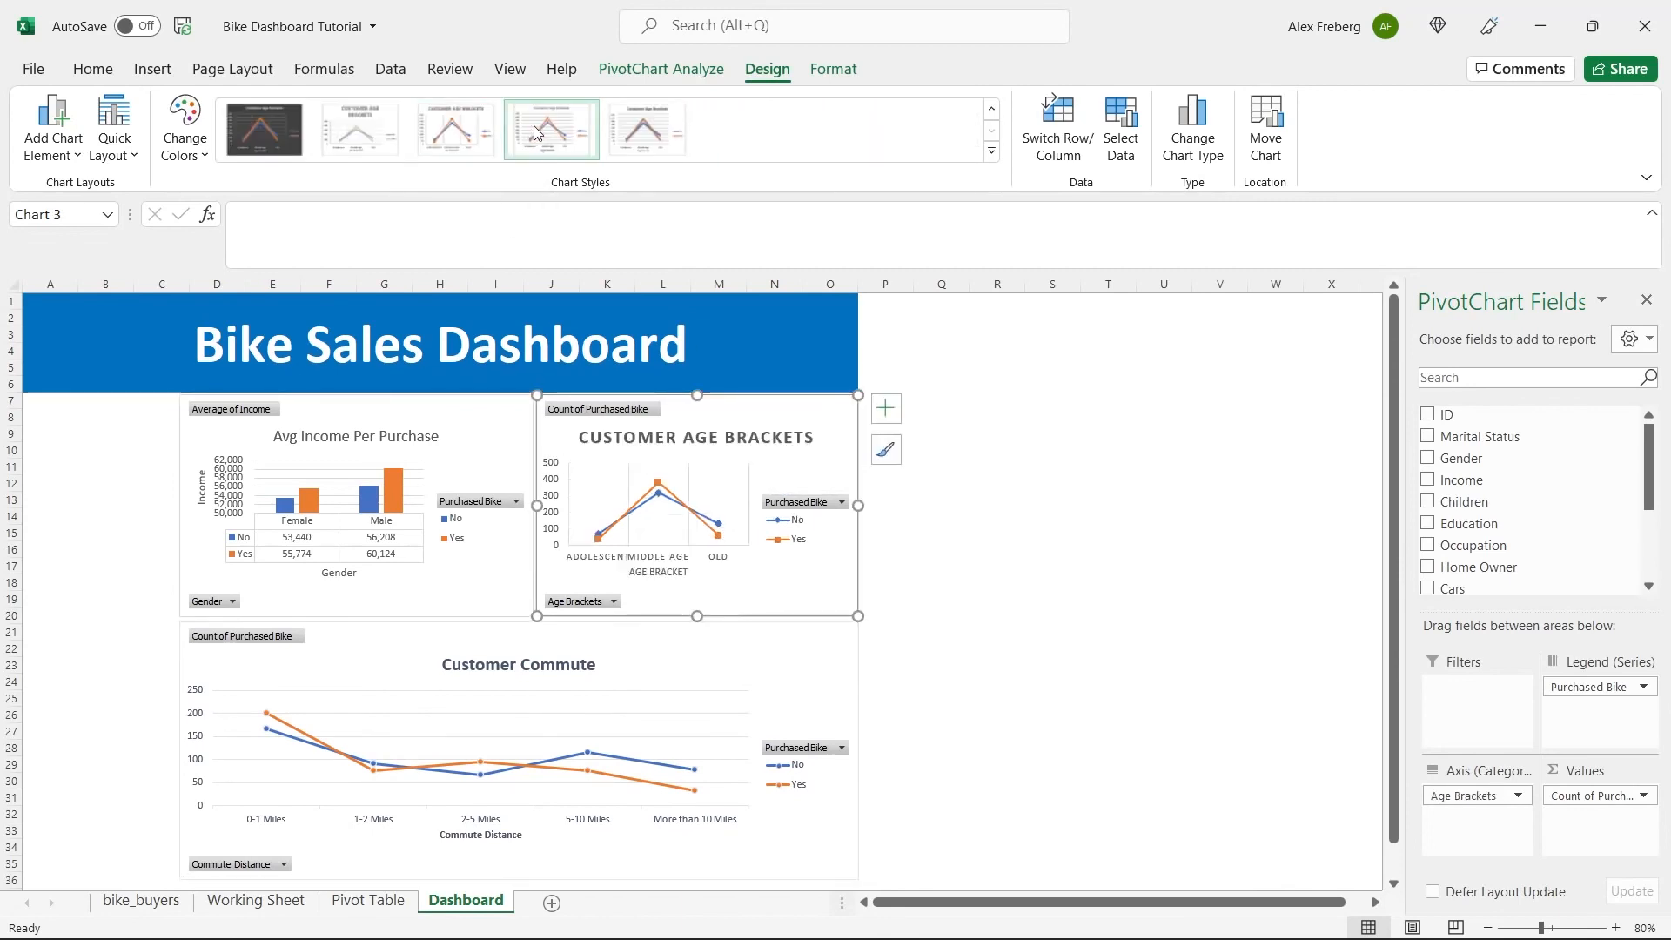
pyautogui.click(1052, 467)
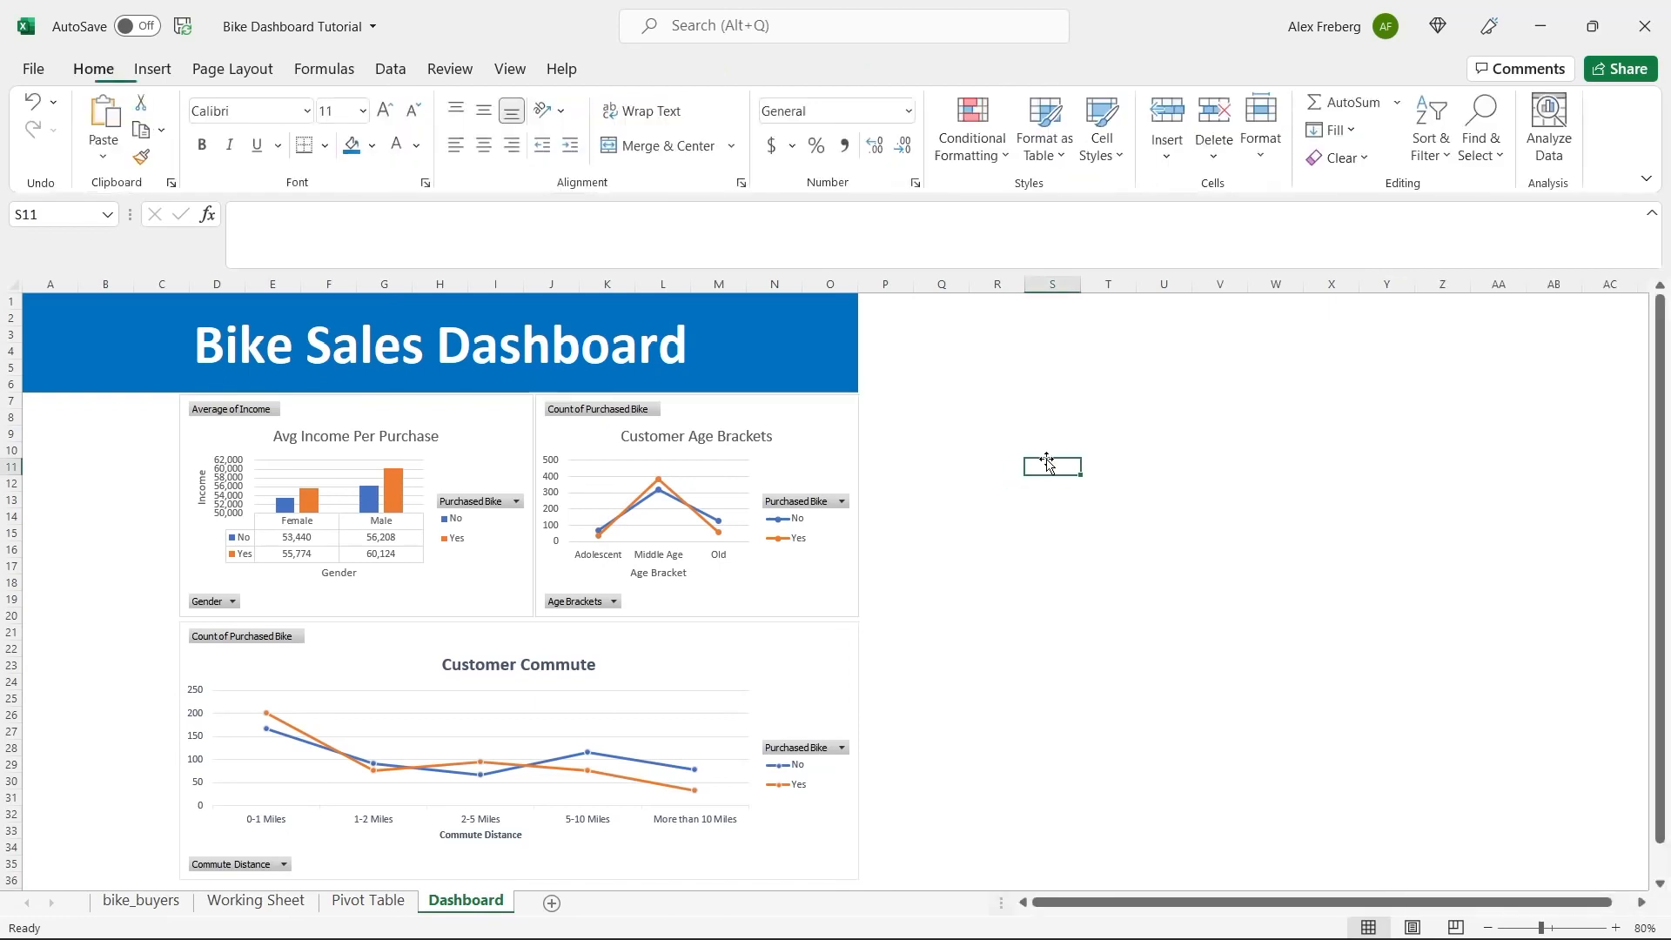
pyautogui.scroll(-1, 870, 578)
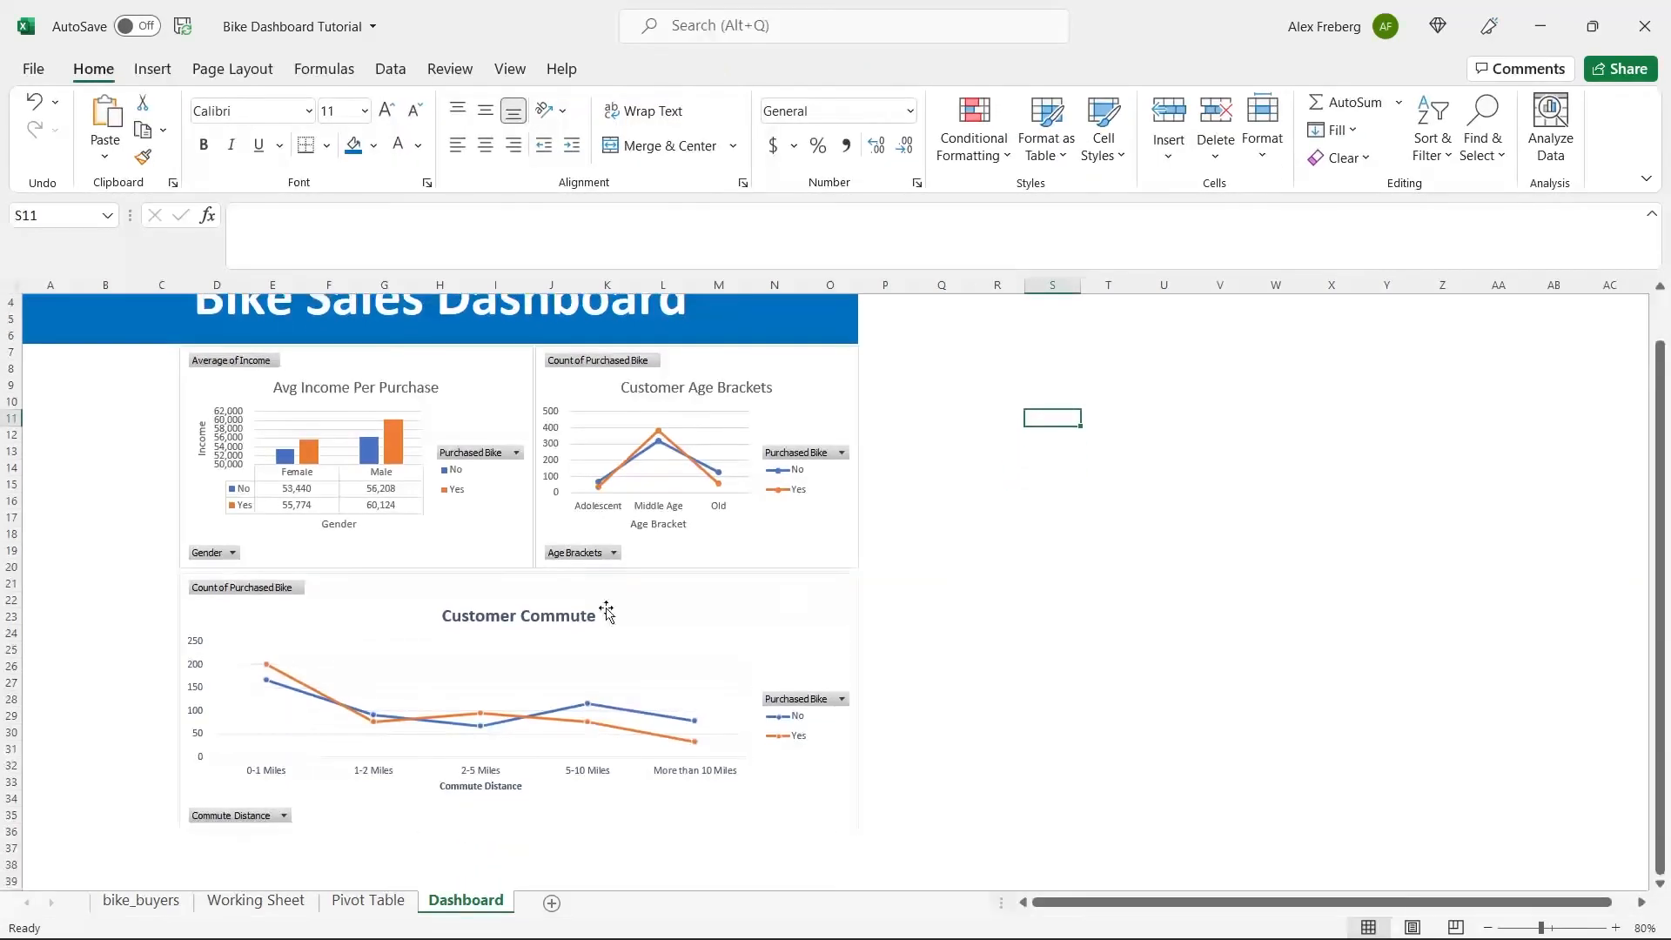
pyautogui.scroll(1, 478, 613)
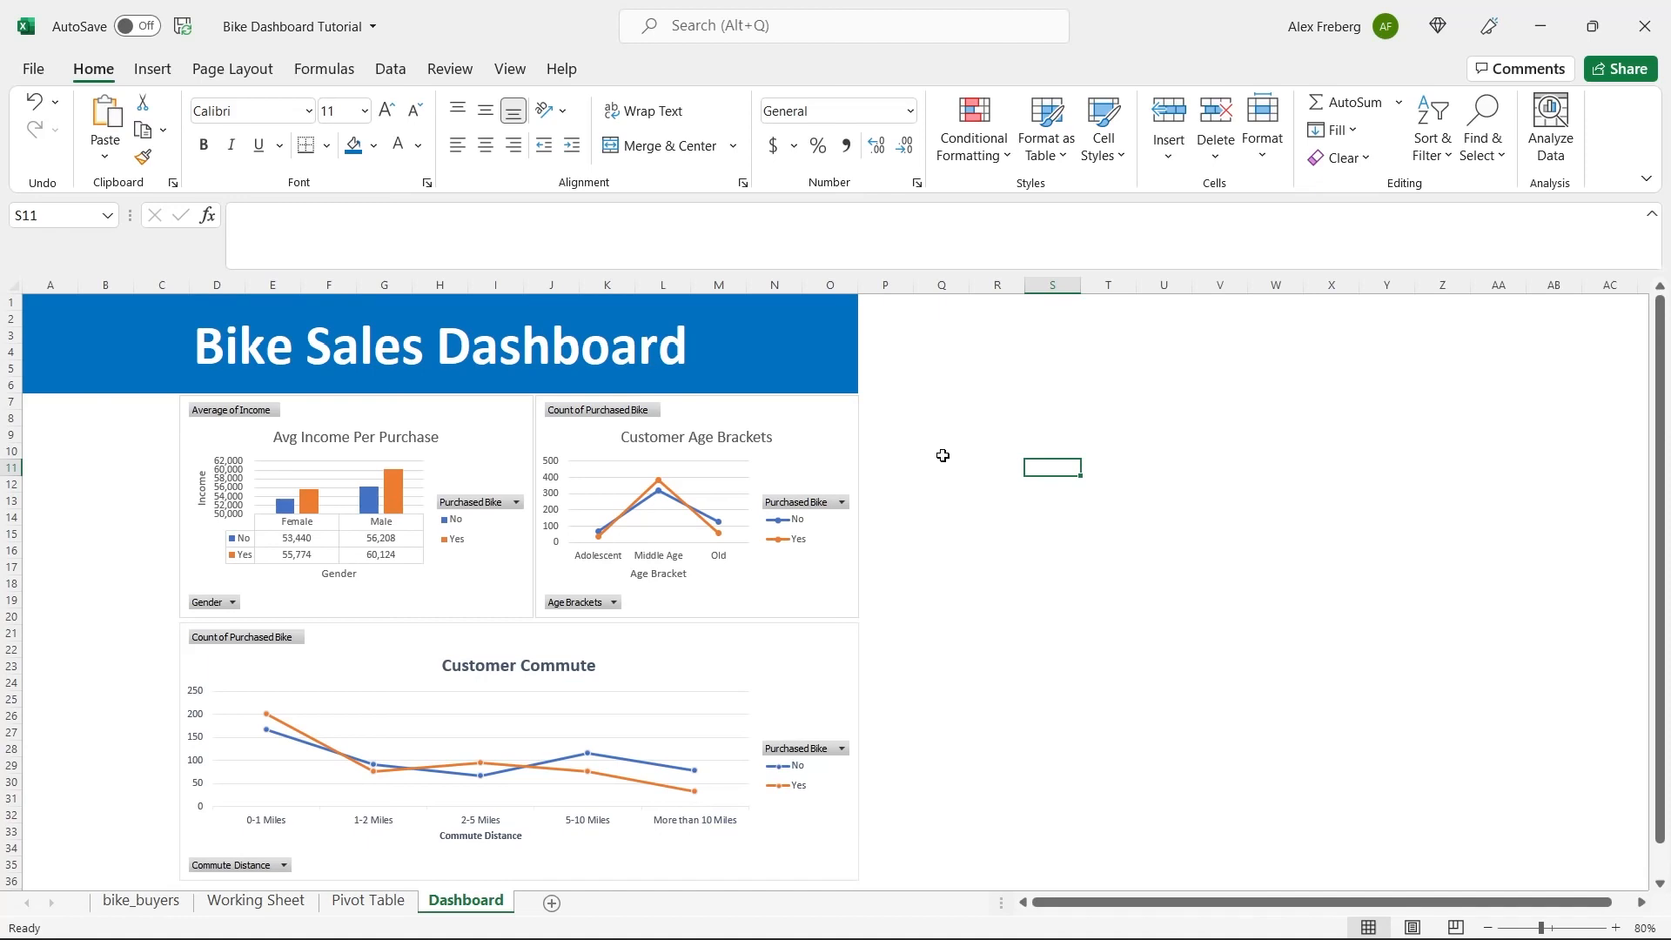
pyautogui.click(881, 465)
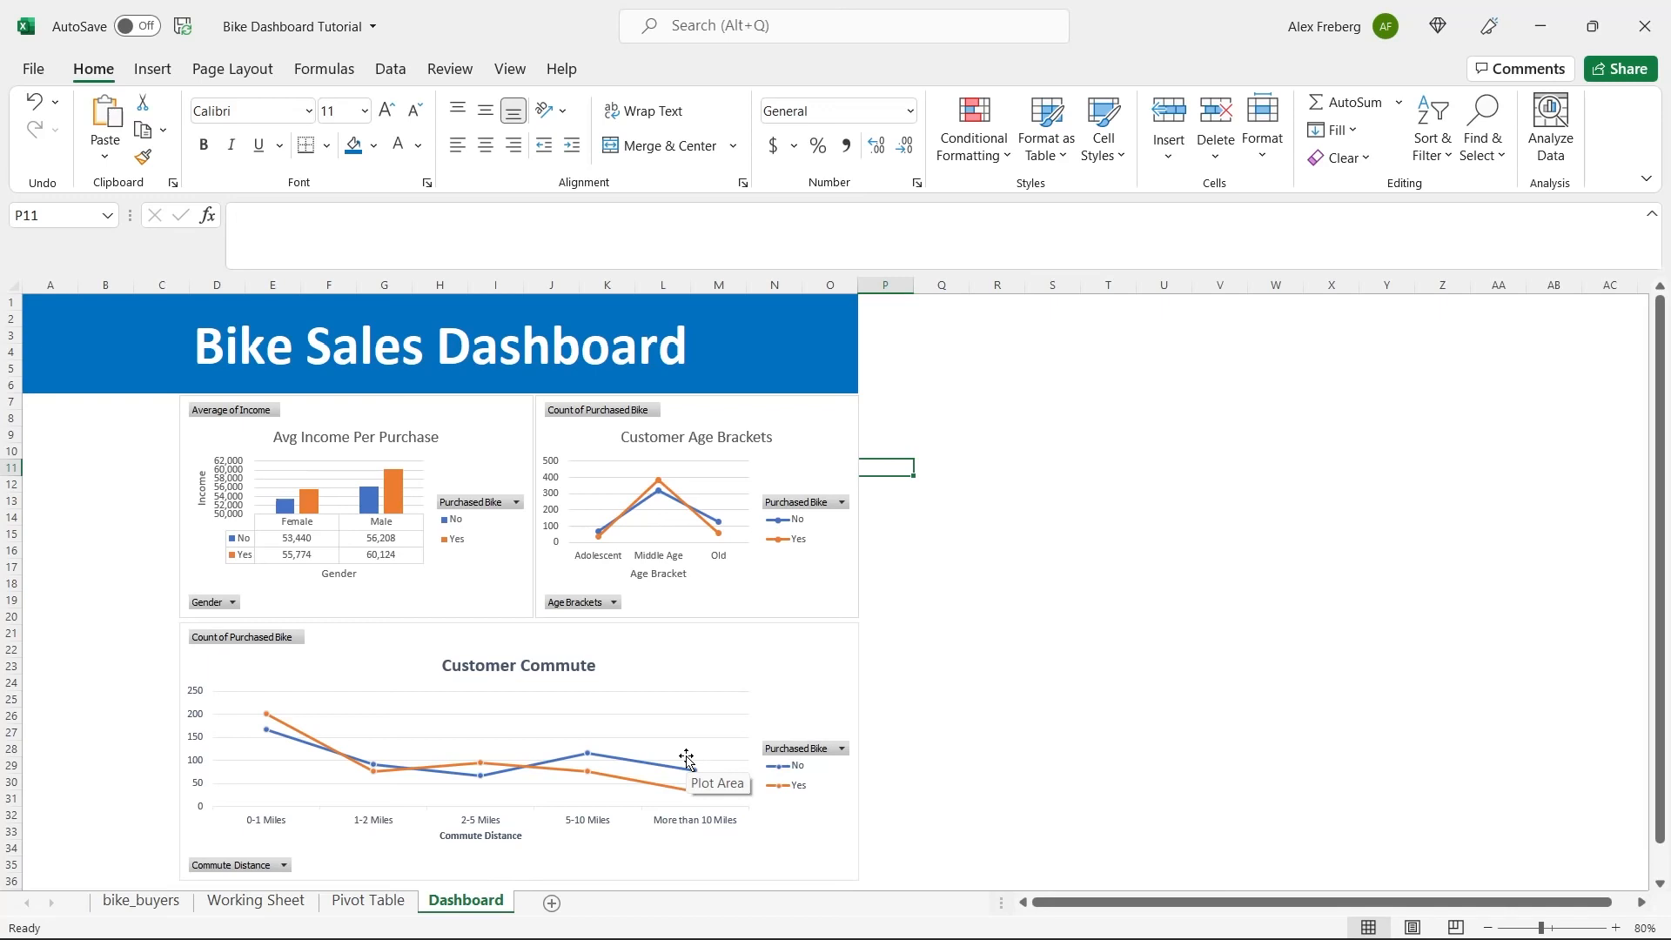
# Insert a Marital Status slicer for the Avg Income Per Purchase chart.
pyautogui.click(480, 427)
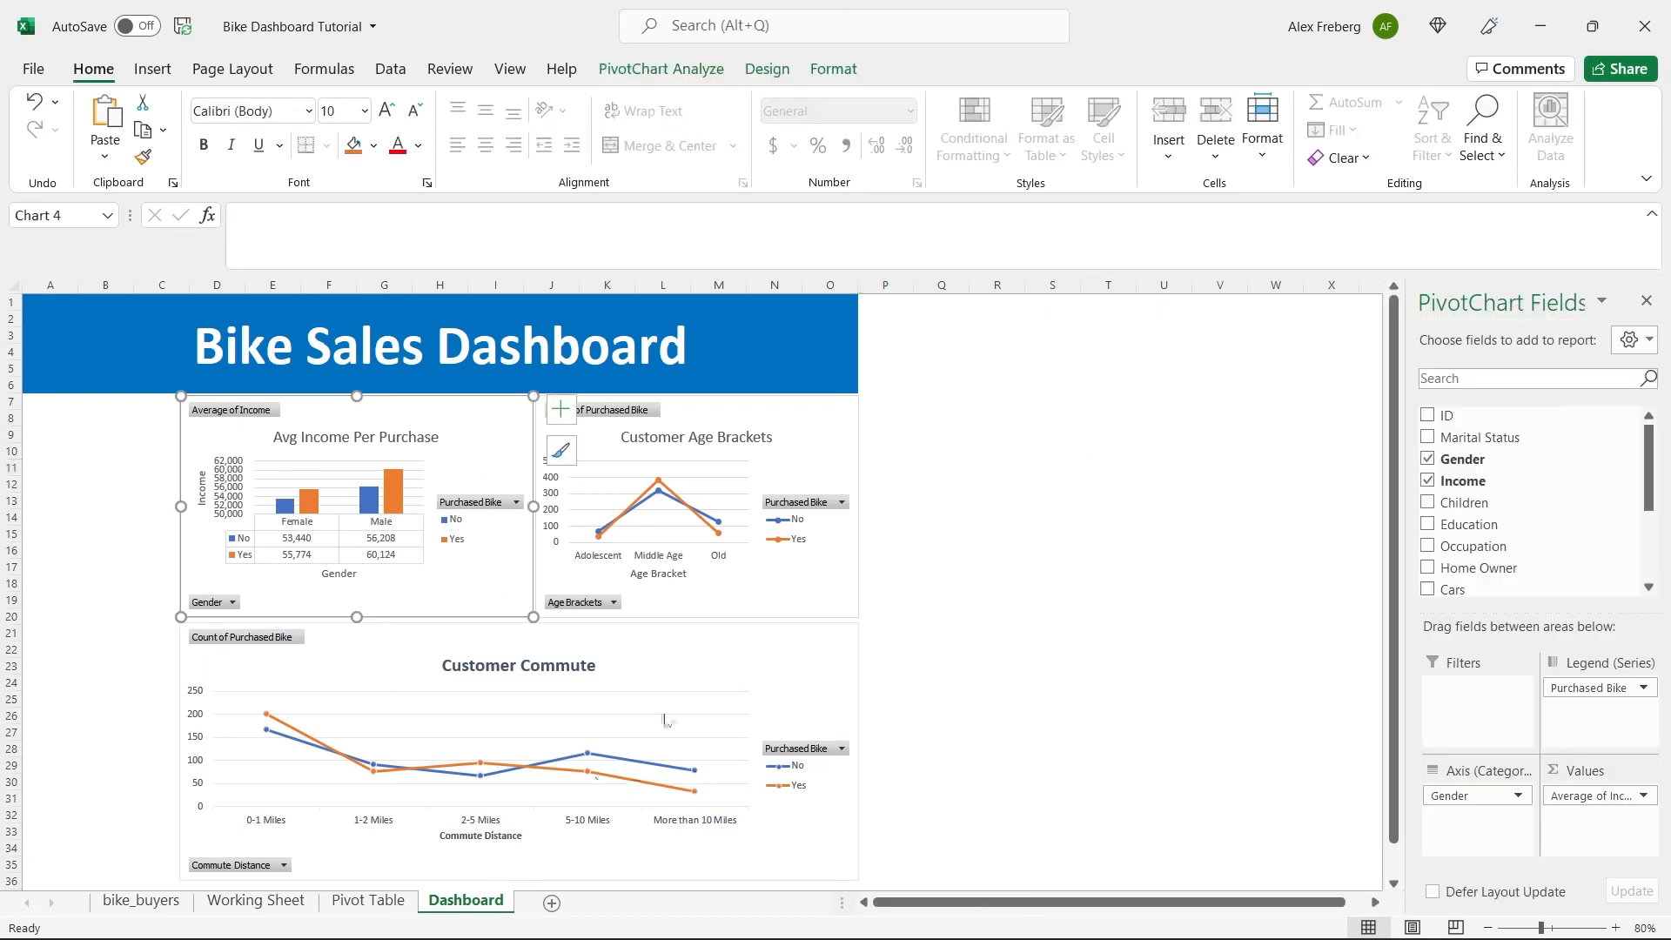
pyautogui.click(663, 77)
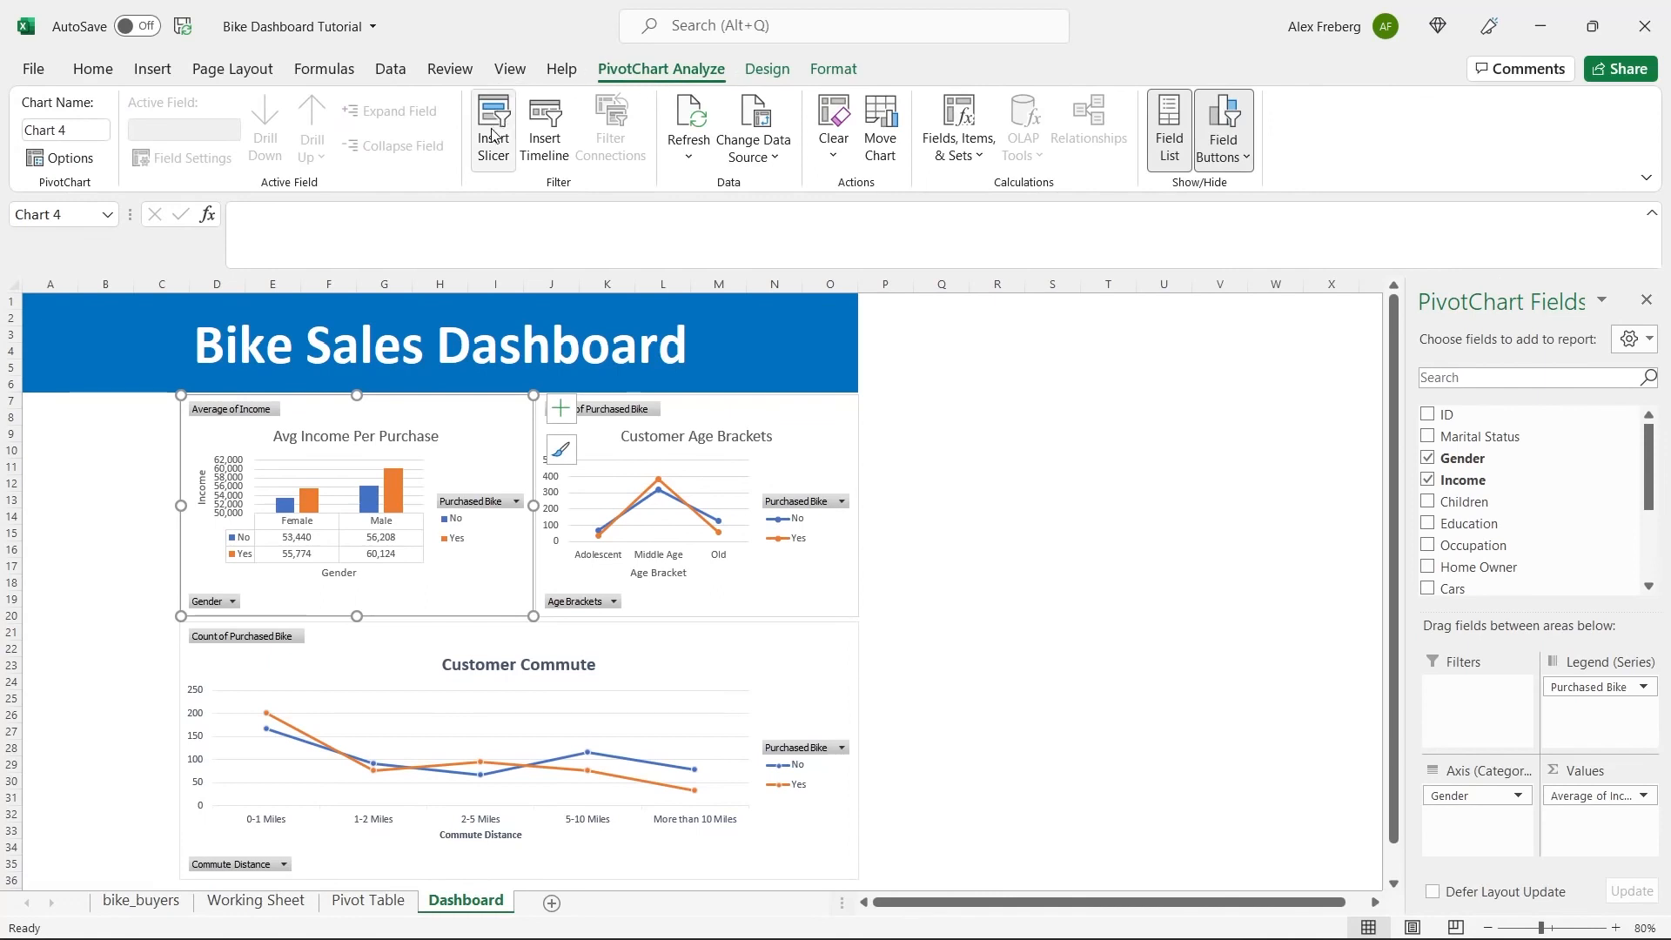
pyautogui.click(493, 136)
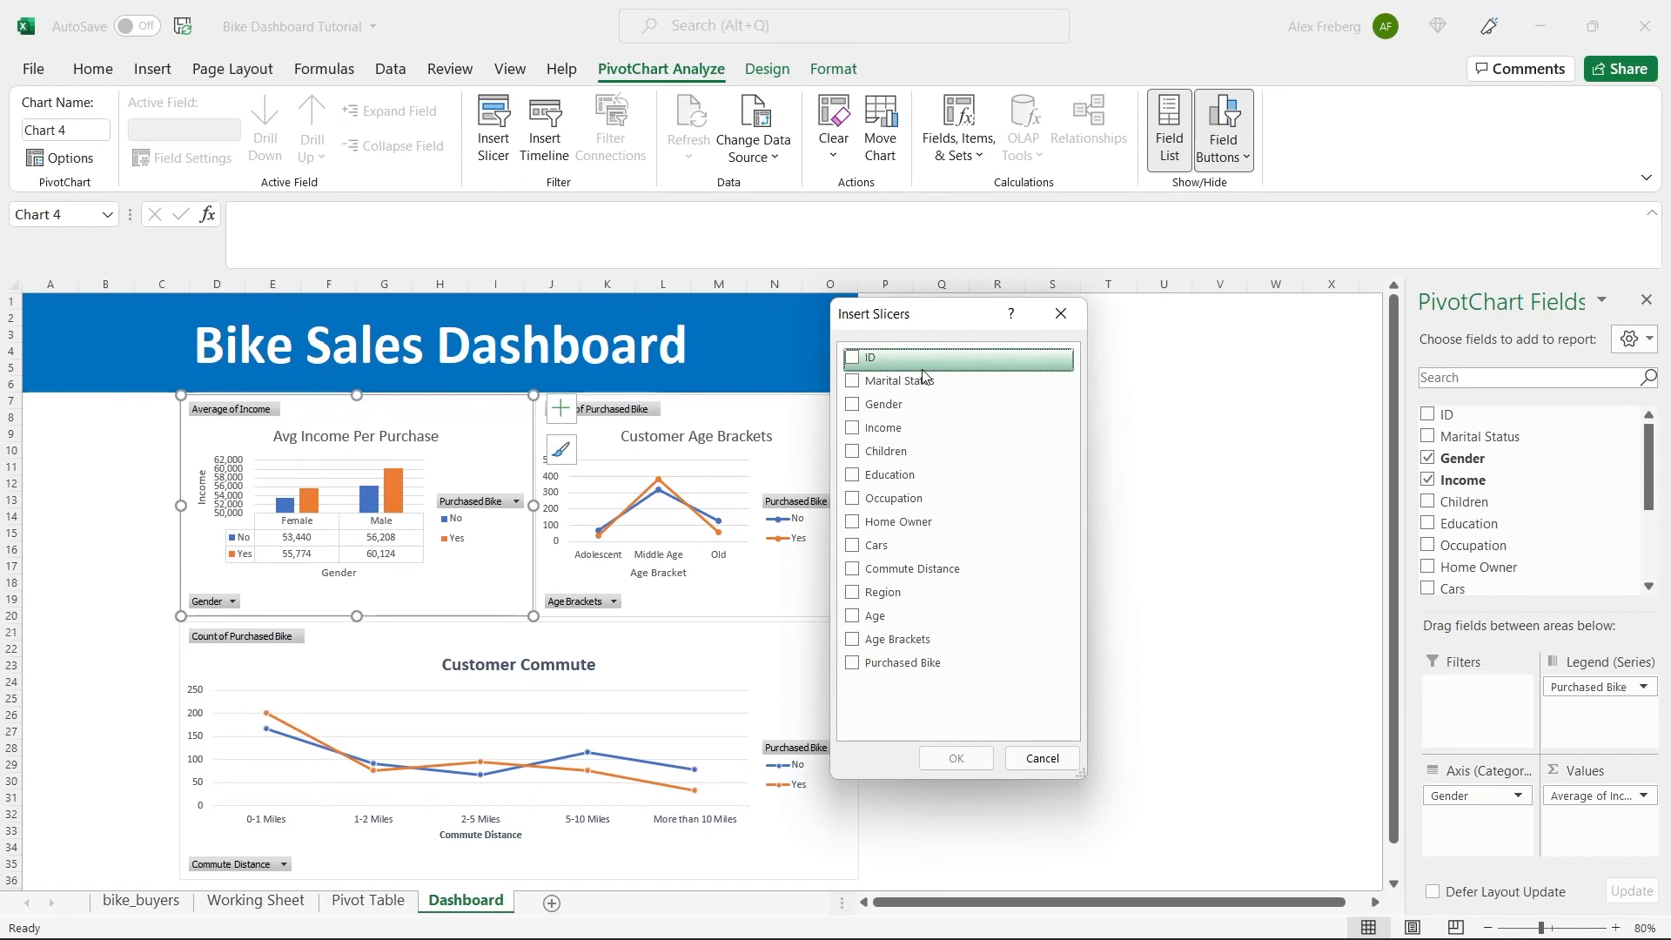
pyautogui.click(852, 383)
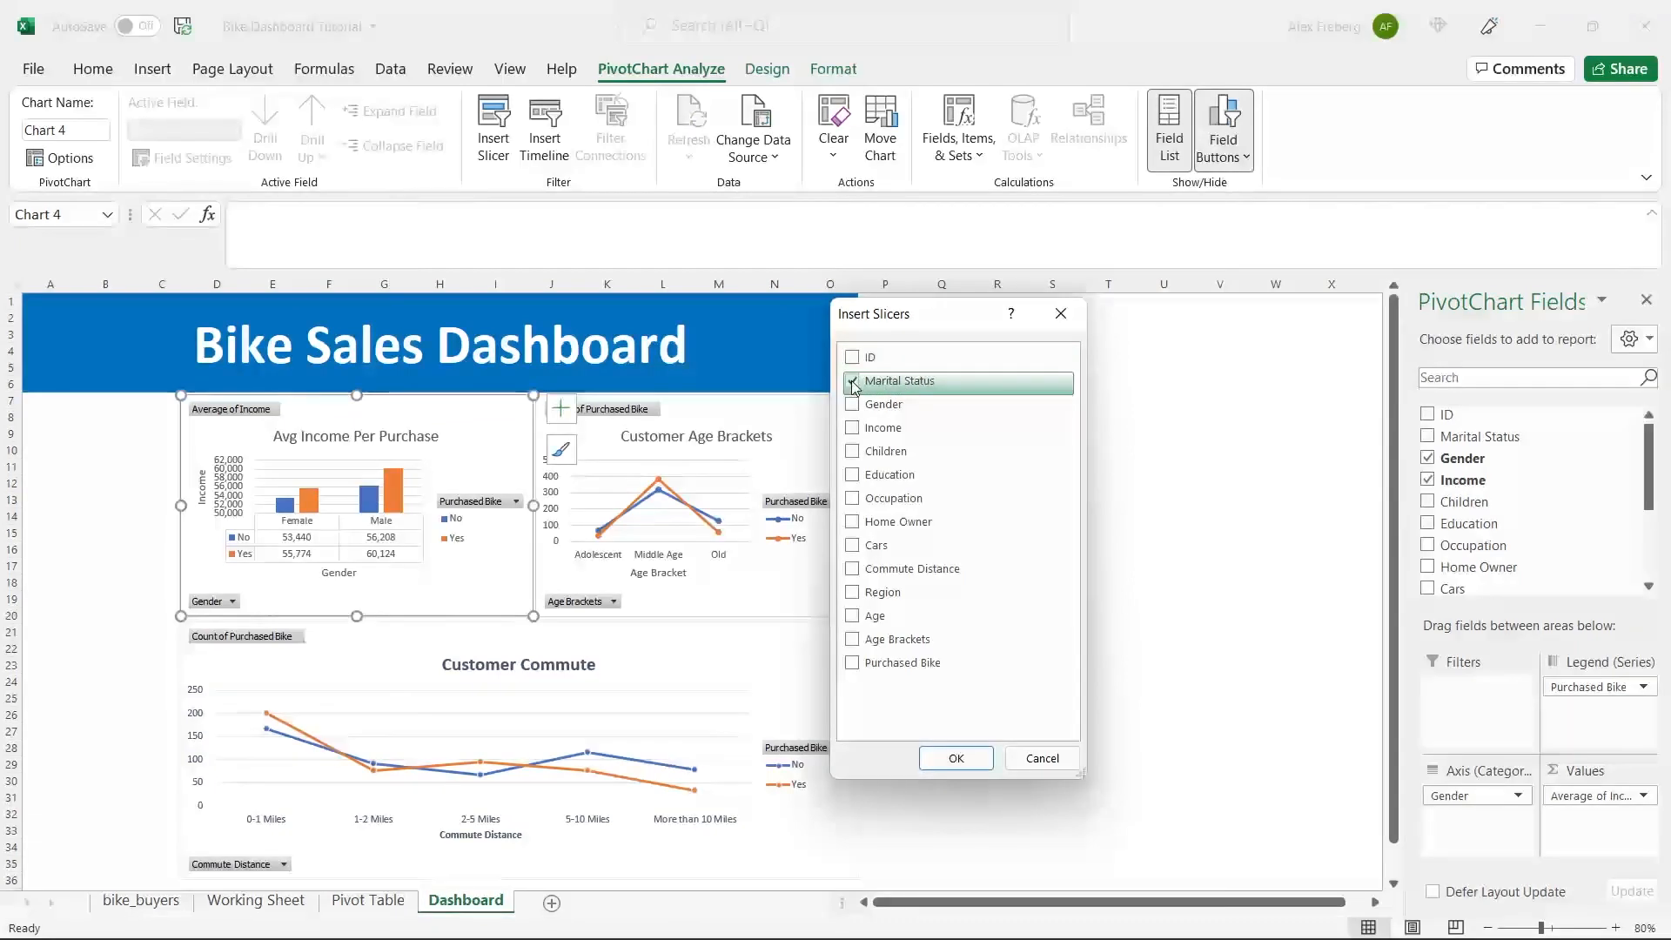
pyautogui.click(955, 758)
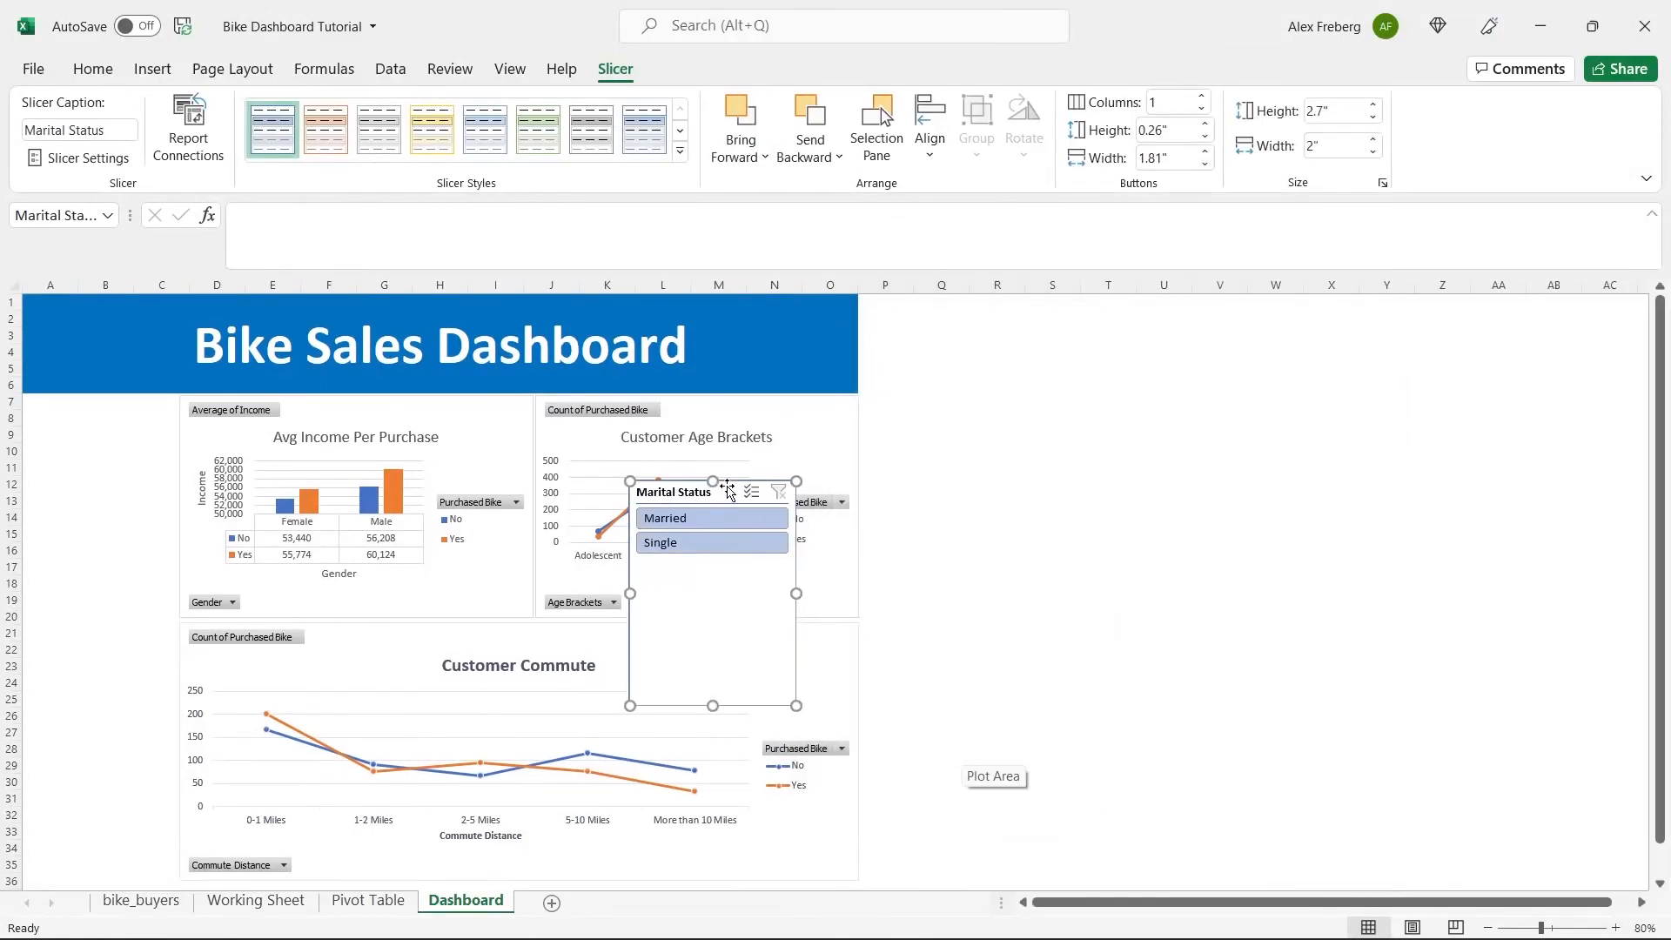
# Place the Marital Status slicer beneath the banner in columns A to C and resize it to about 1.82" wide and 1" high.
pyautogui.moveTo(726, 488); pyautogui.dragTo(119, 410)
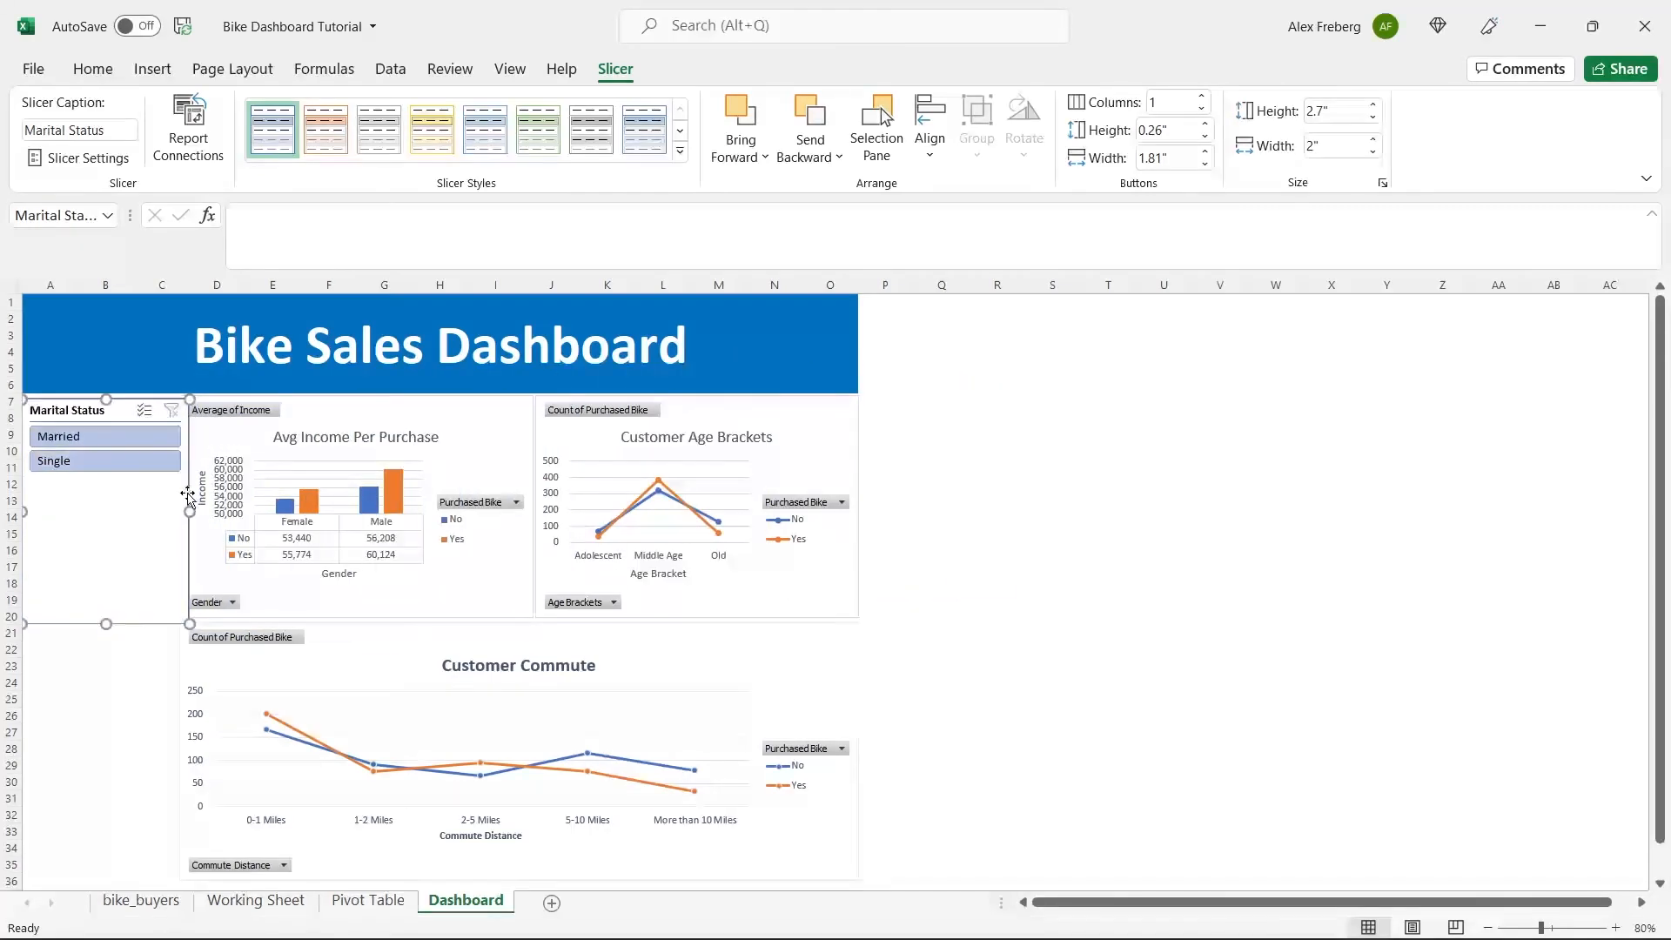
pyautogui.moveTo(189, 513); pyautogui.dragTo(175, 512)
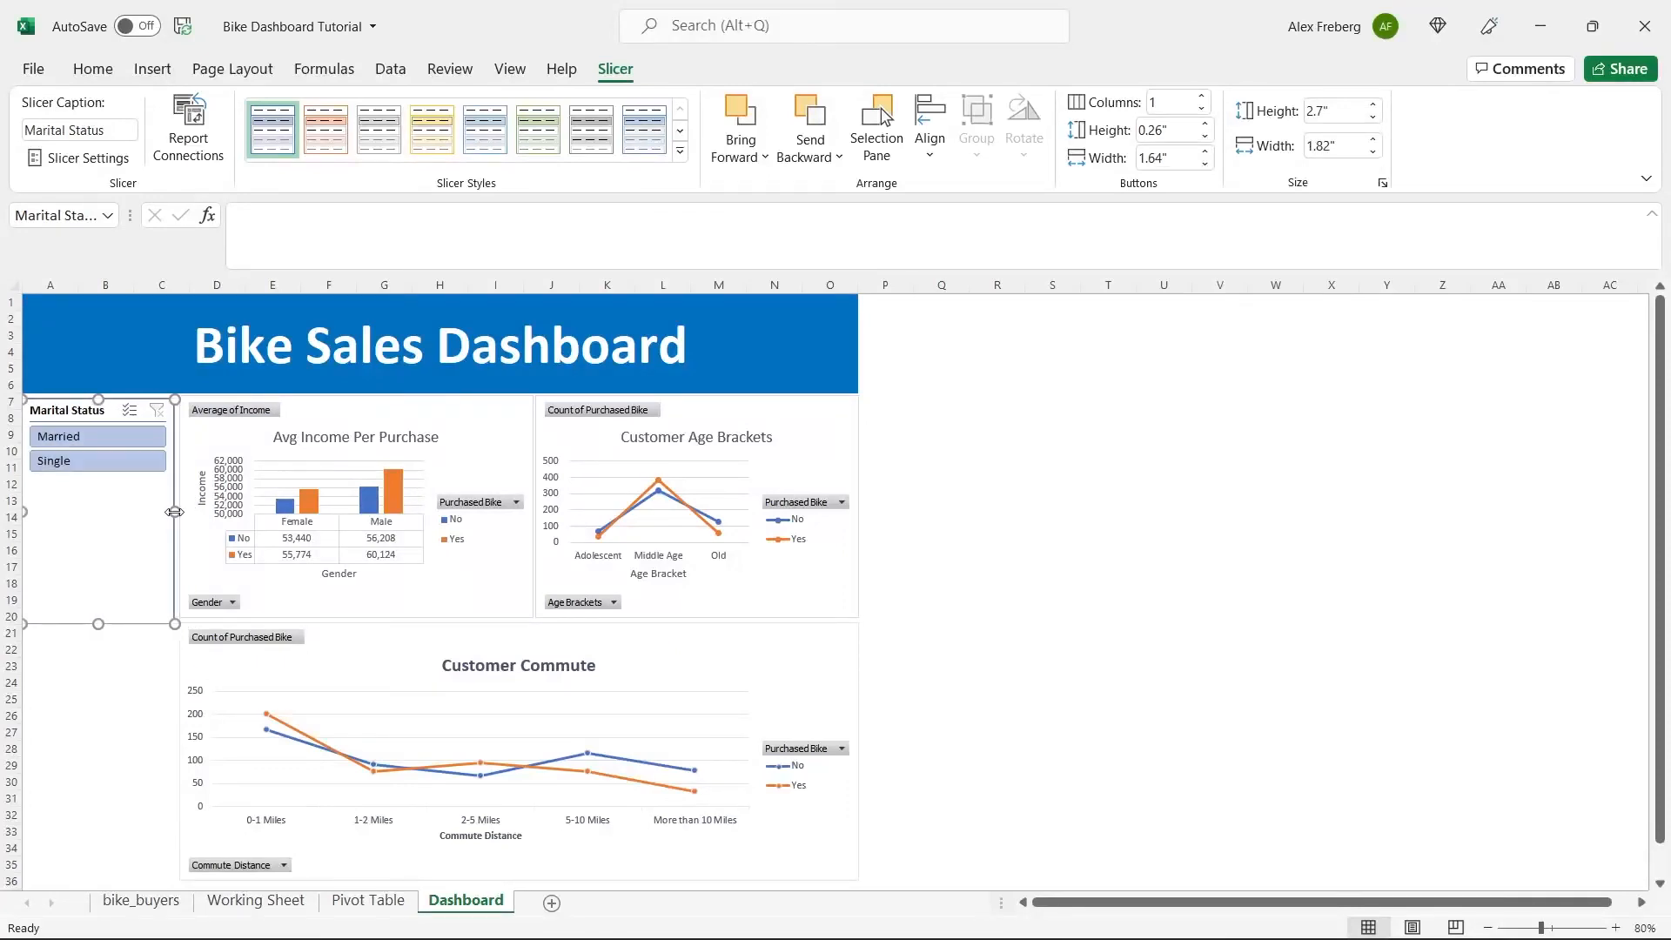
pyautogui.moveTo(95, 623); pyautogui.dragTo(112, 479)
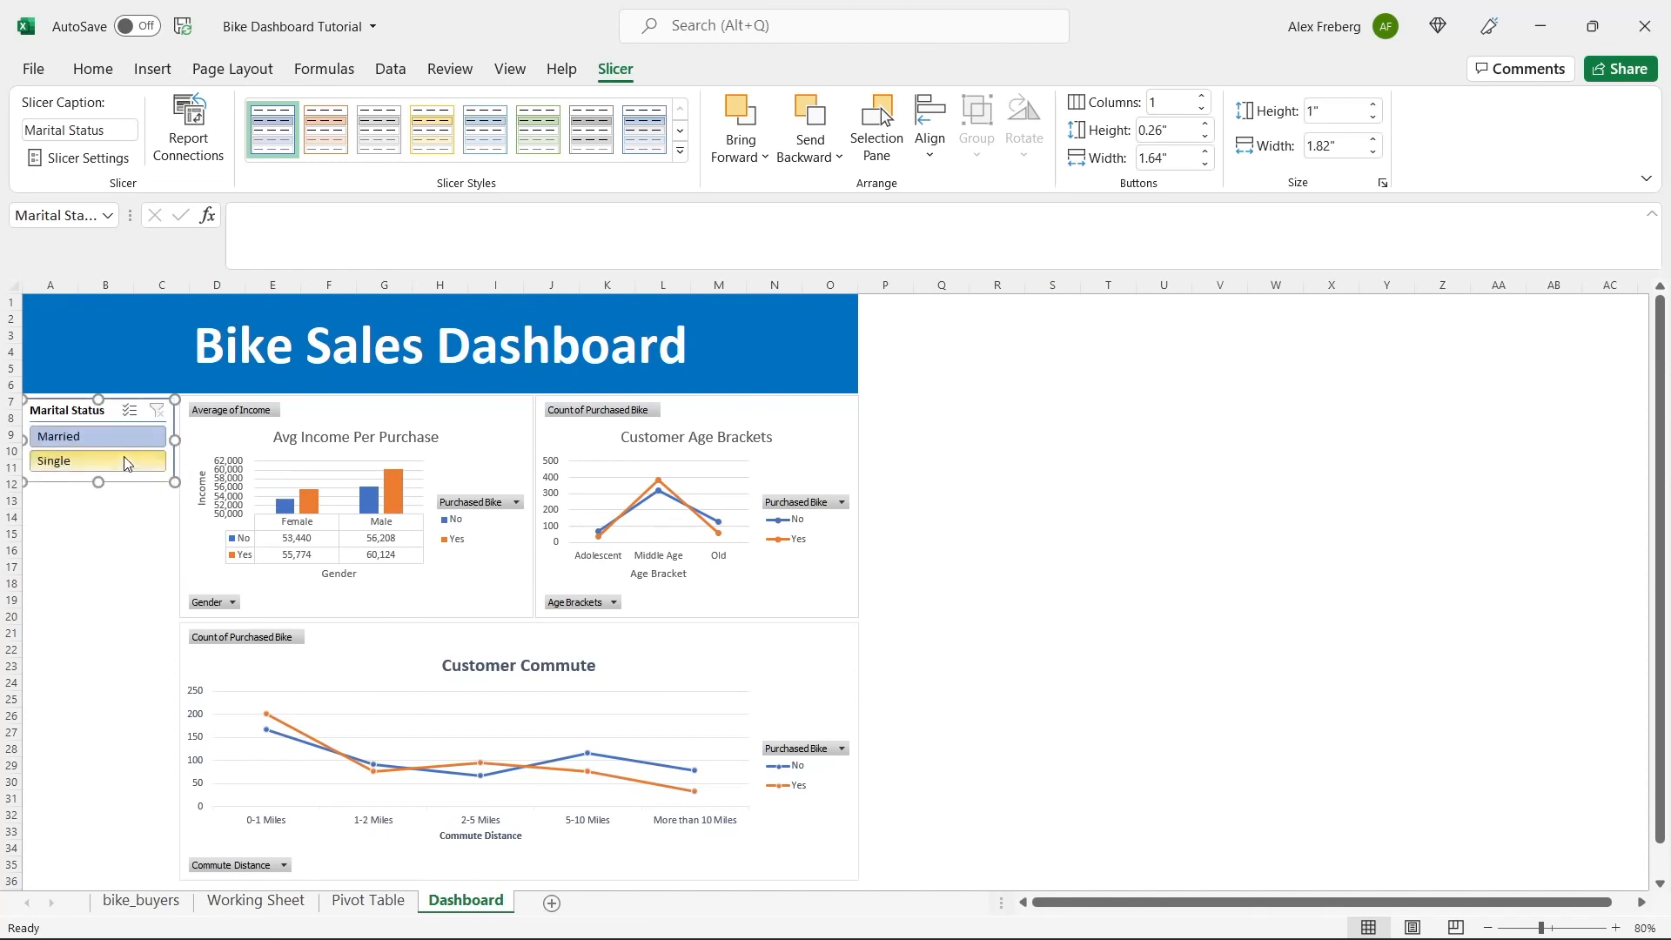
# Test the Marital Status slicer by switching between Married and Single and checking which charts respond.
pyautogui.click(427, 432)
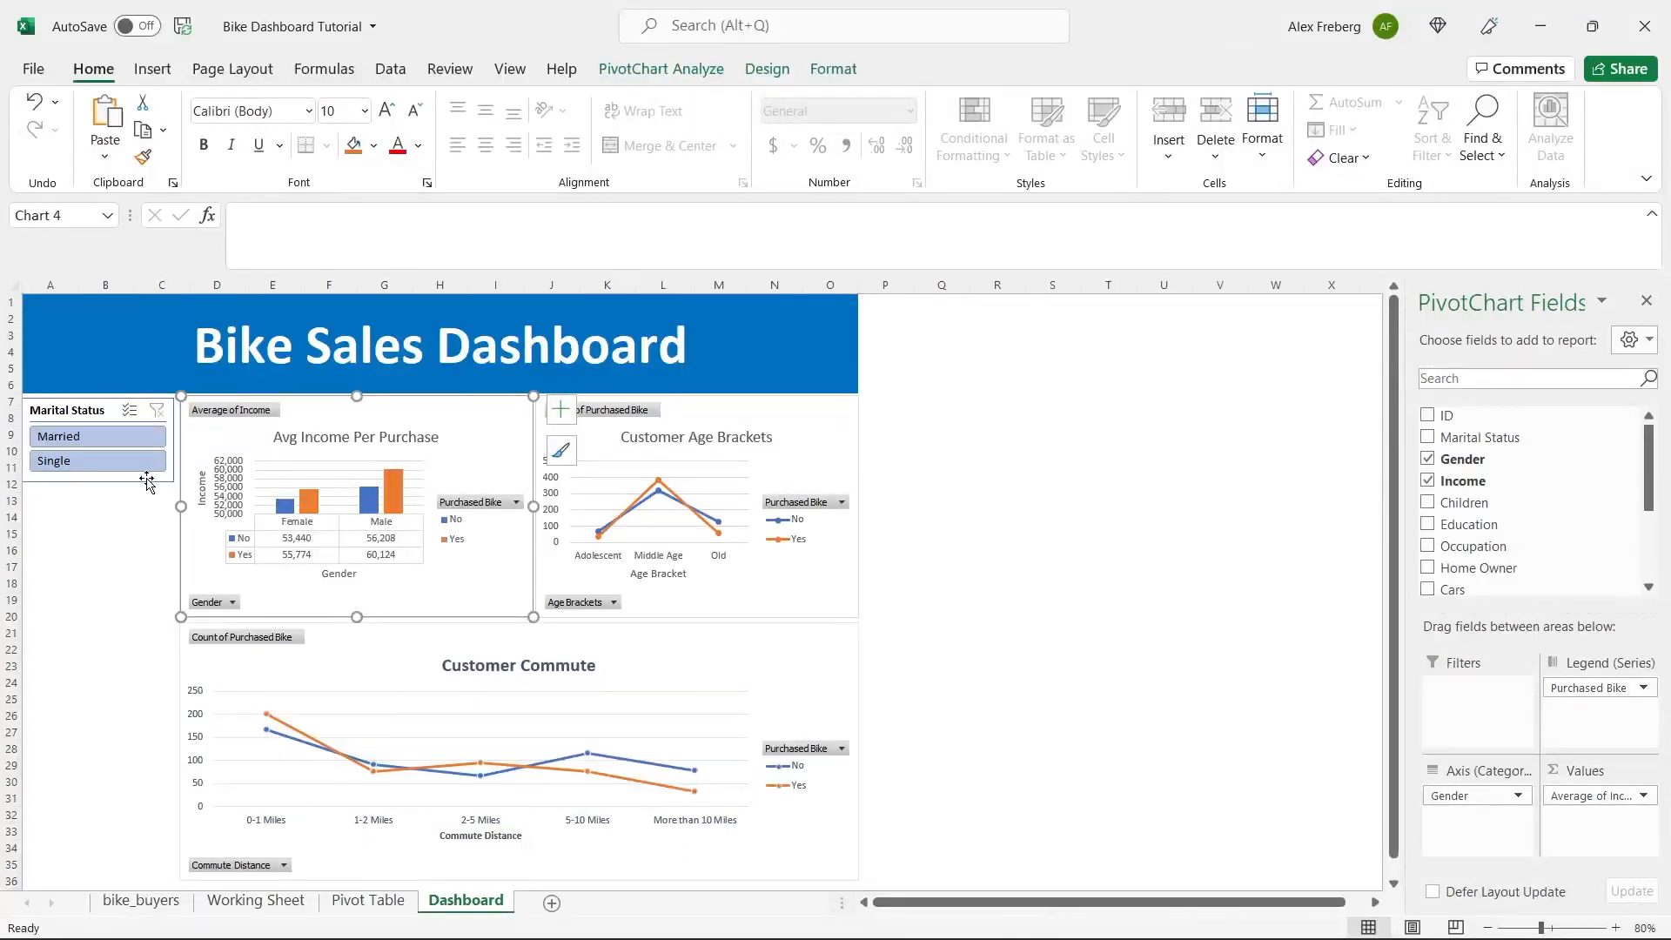
pyautogui.click(114, 470)
pyautogui.click(107, 435)
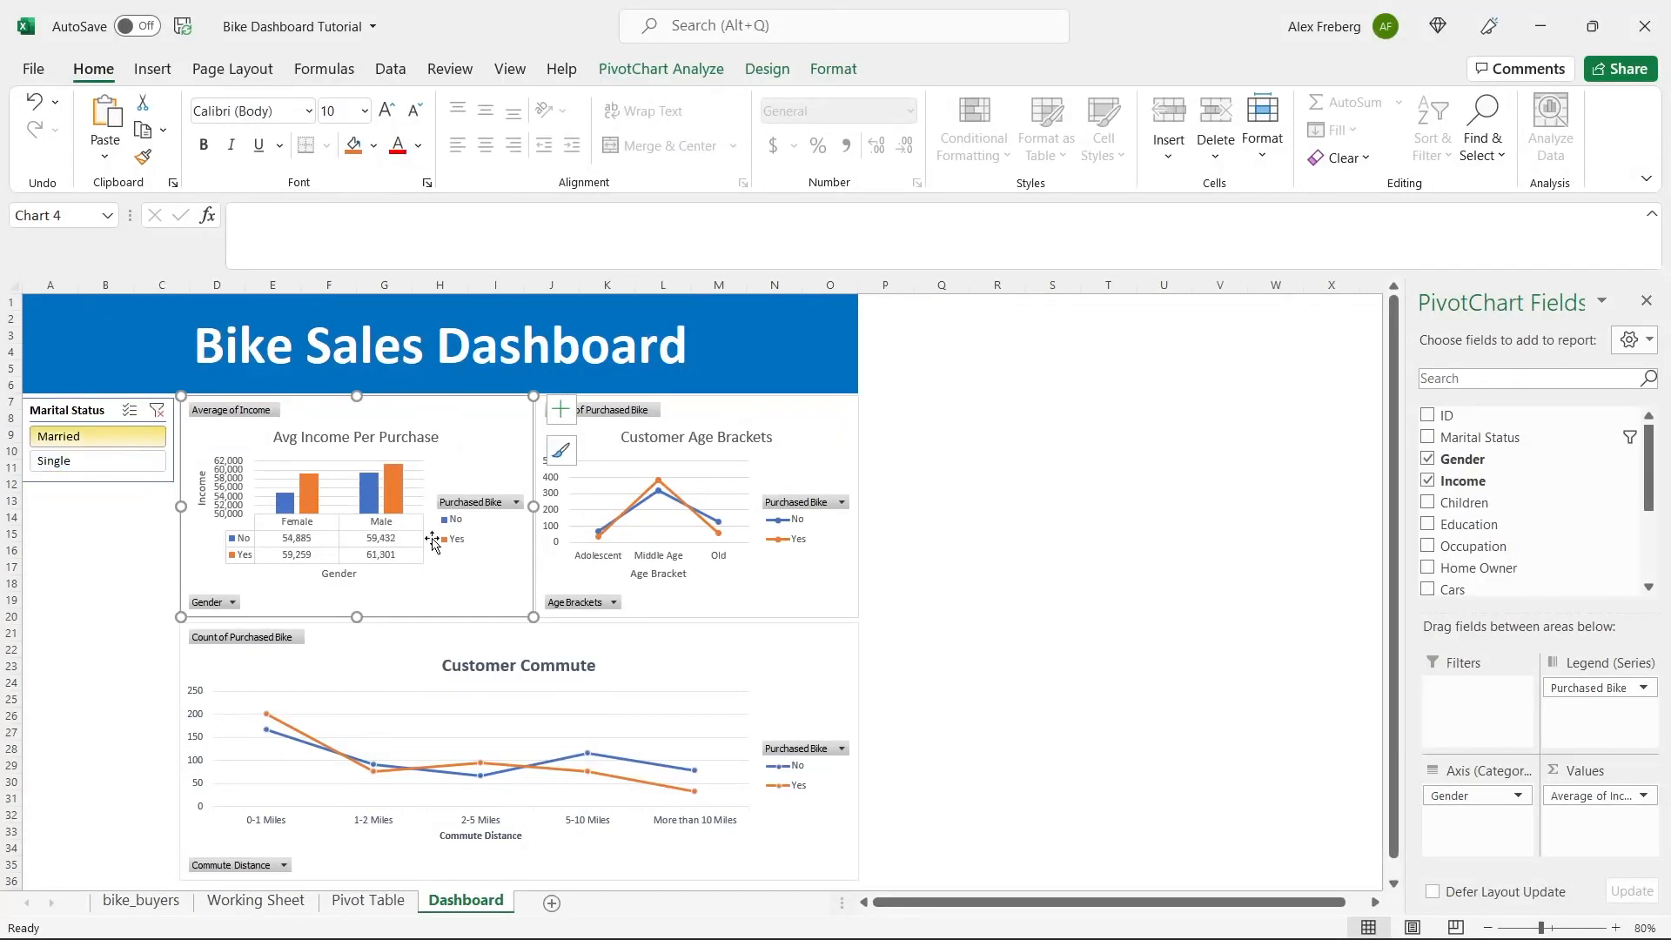
pyautogui.click(93, 466)
pyautogui.click(98, 436)
pyautogui.click(94, 465)
pyautogui.click(100, 440)
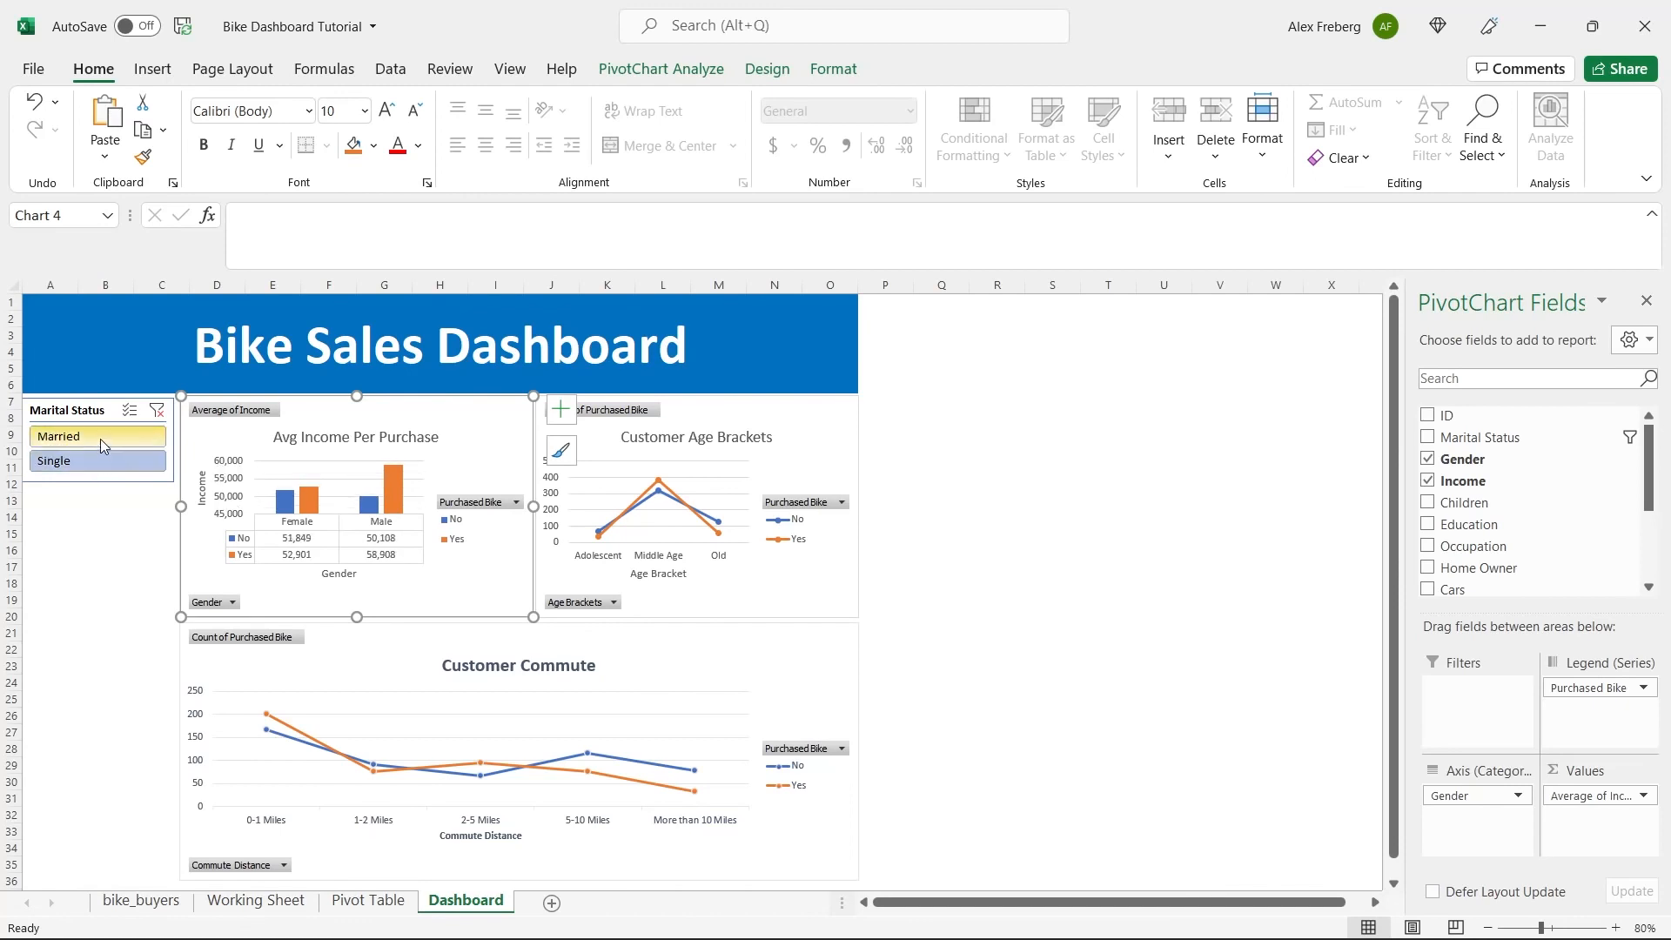
pyautogui.click(96, 461)
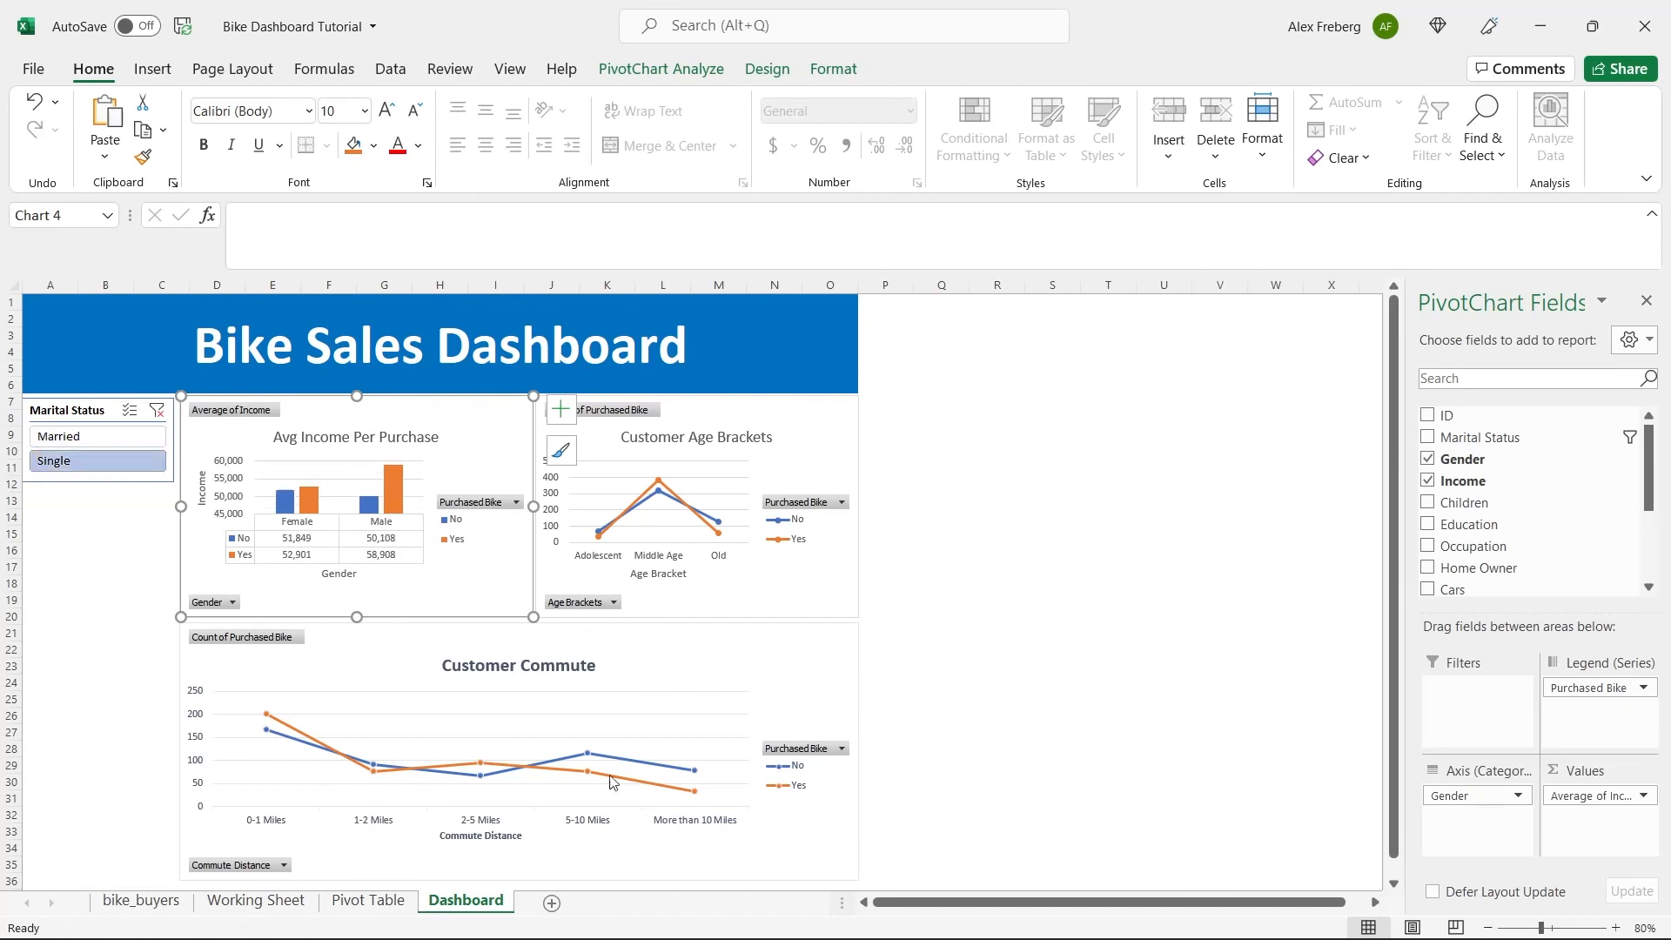
pyautogui.click(98, 437)
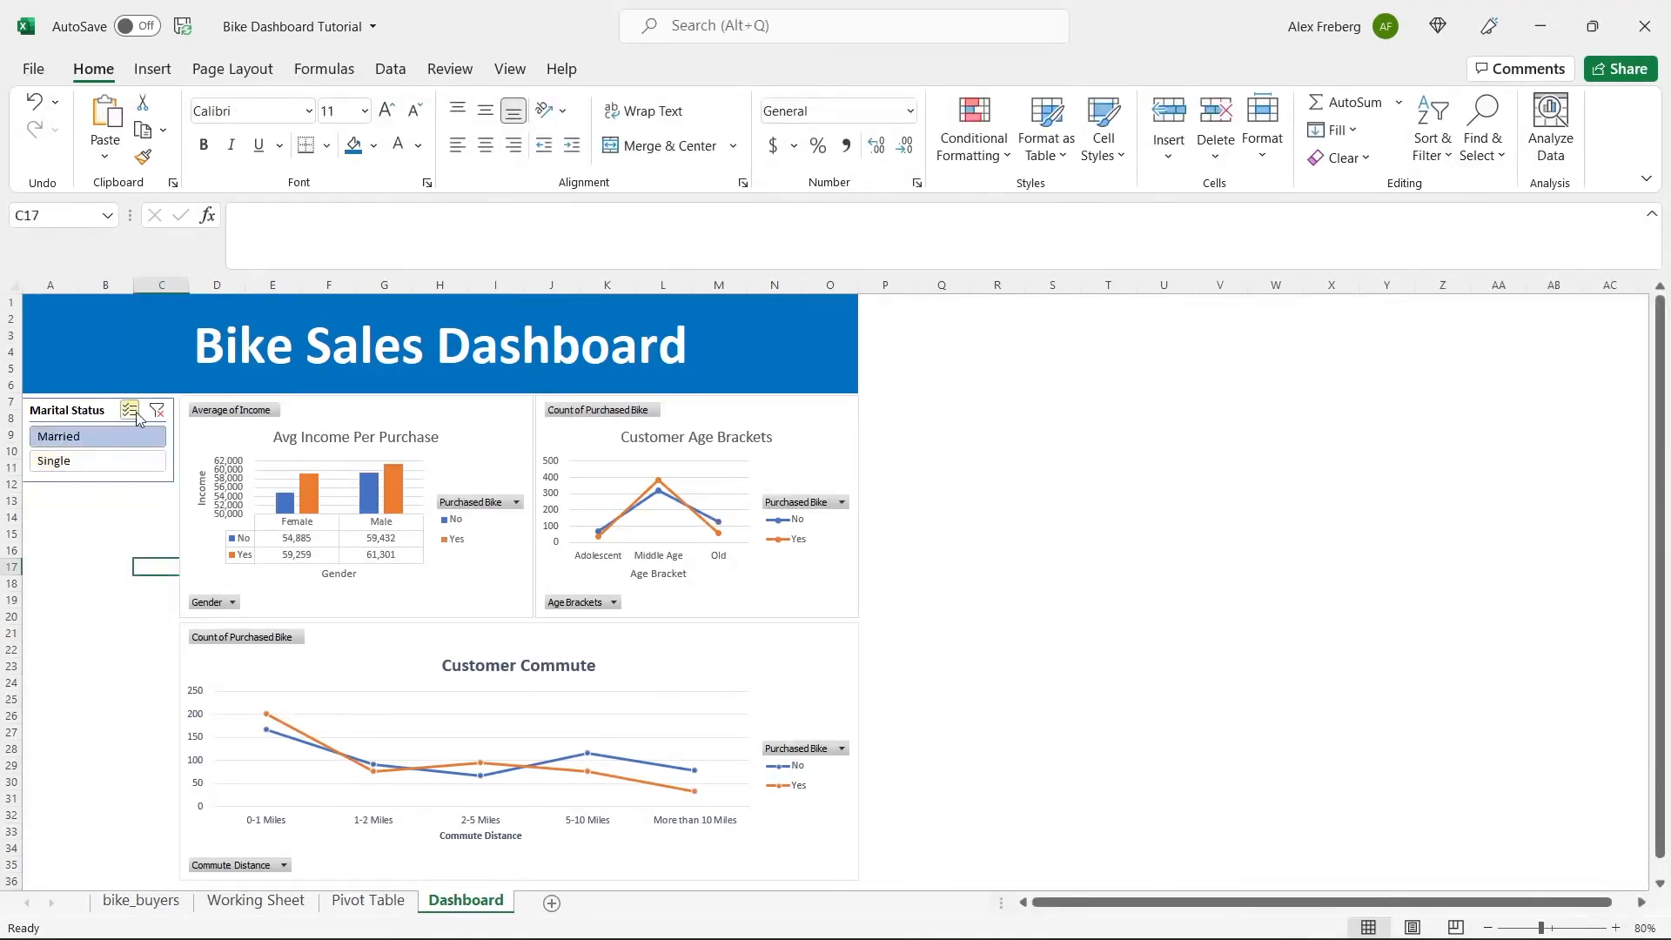
# Connect the Marital Status slicer to PivotTable33, PivotTable34 and PivotTable35 as well, through its report connections.
pyautogui.click(102, 414)
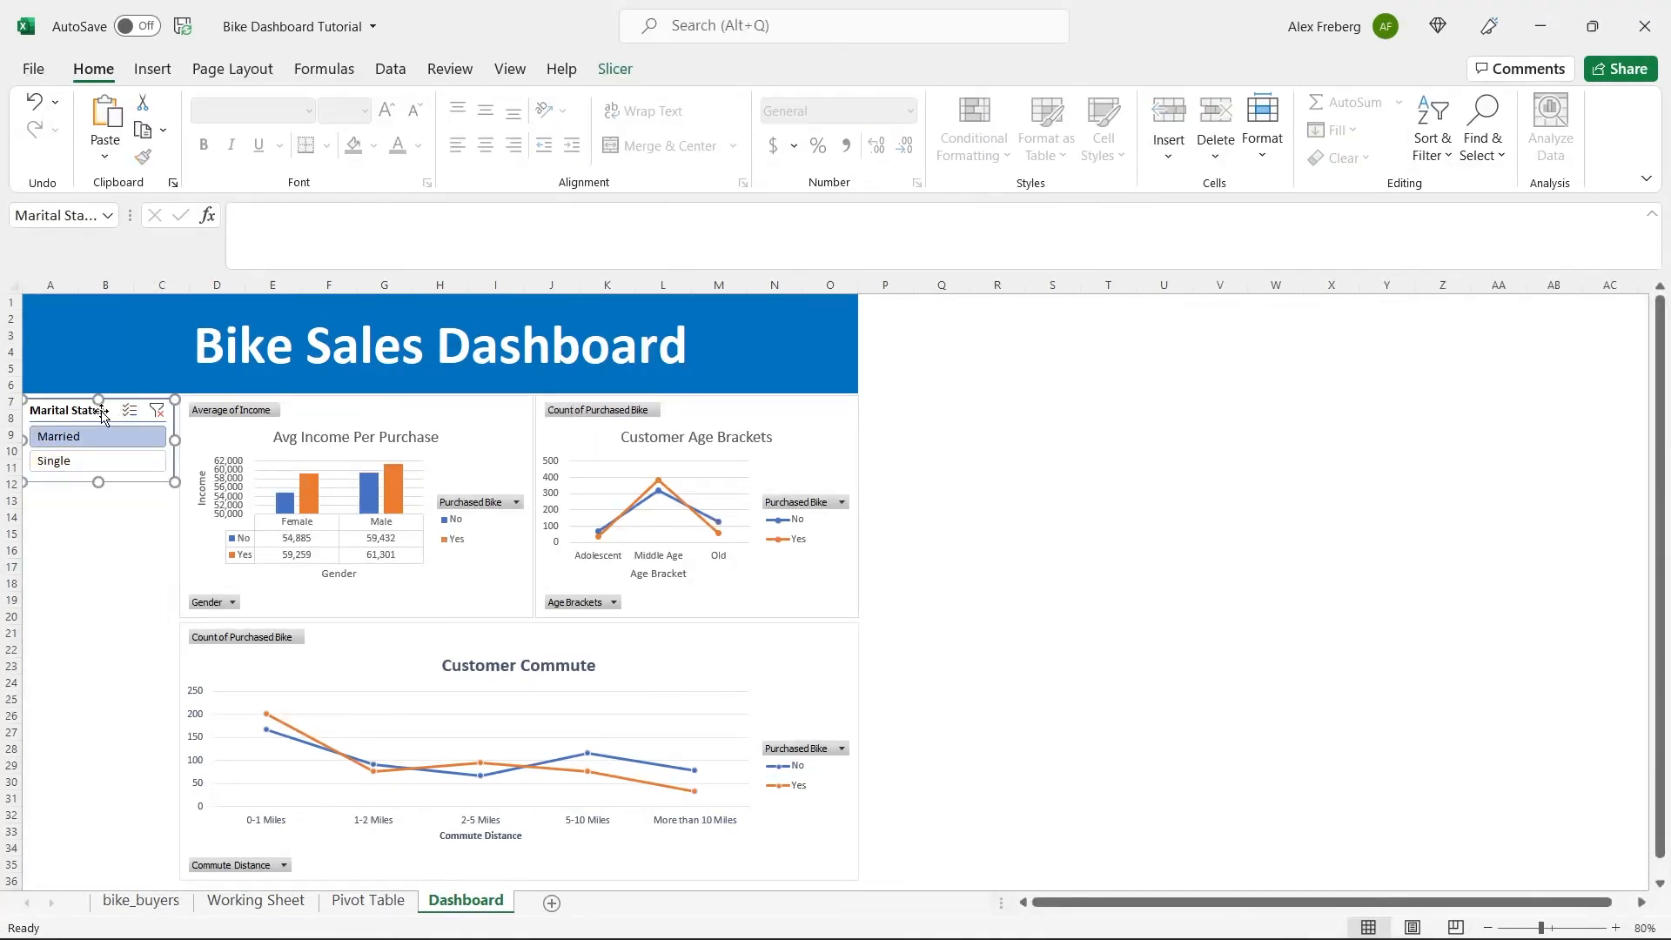
pyautogui.click(614, 69)
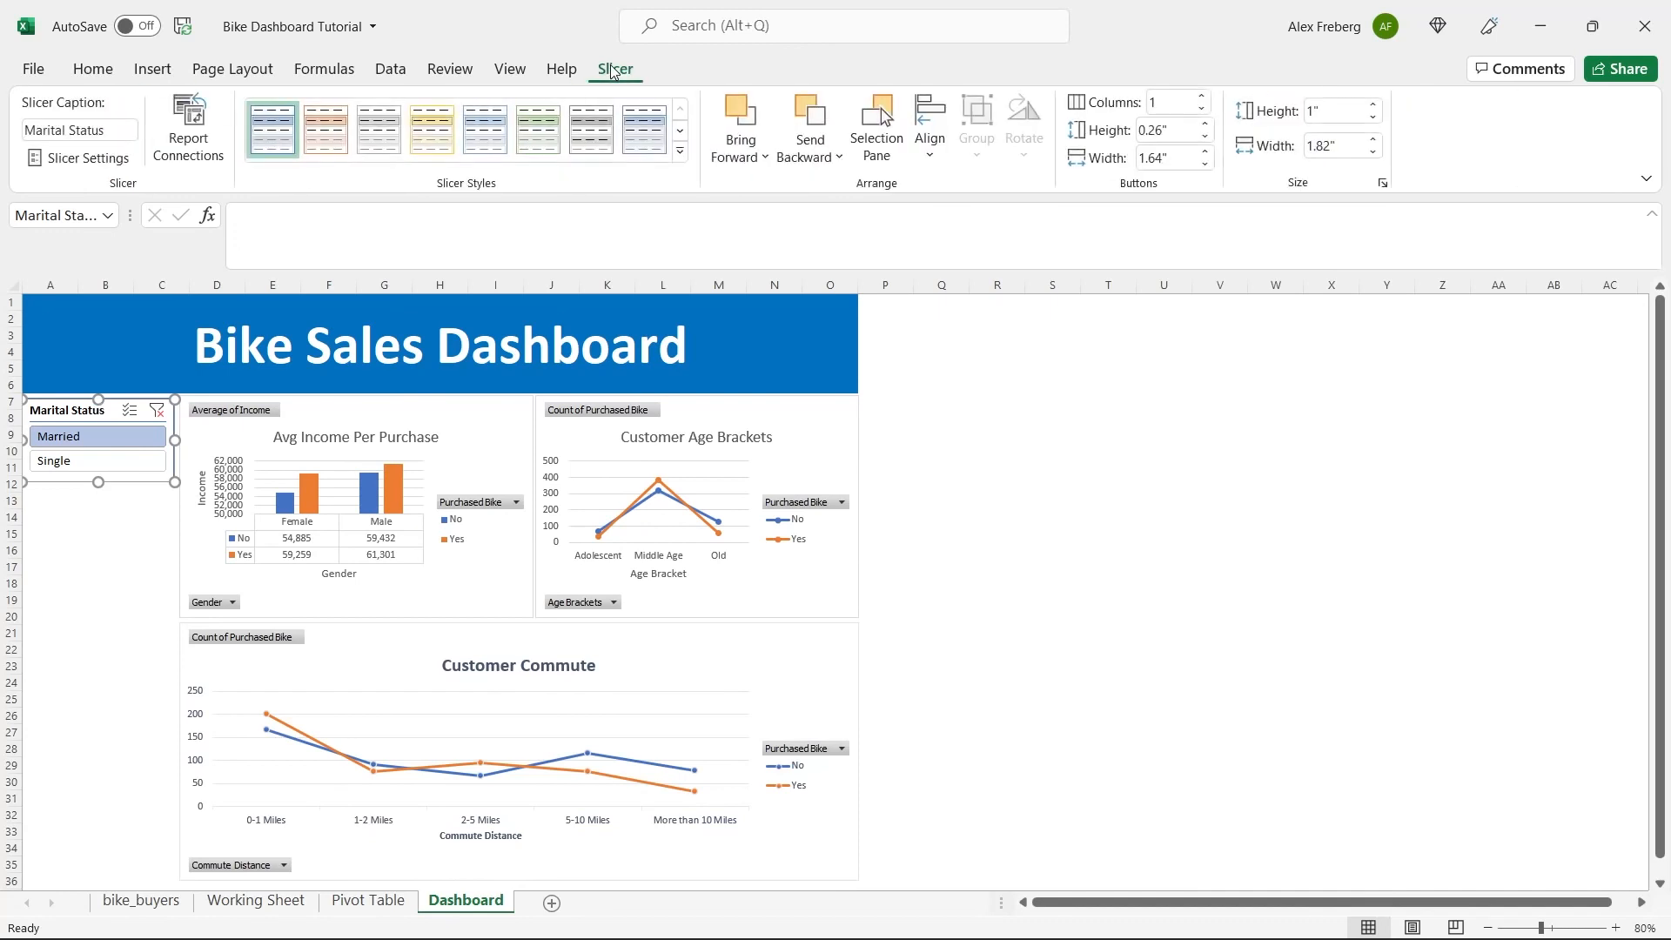
pyautogui.click(207, 139)
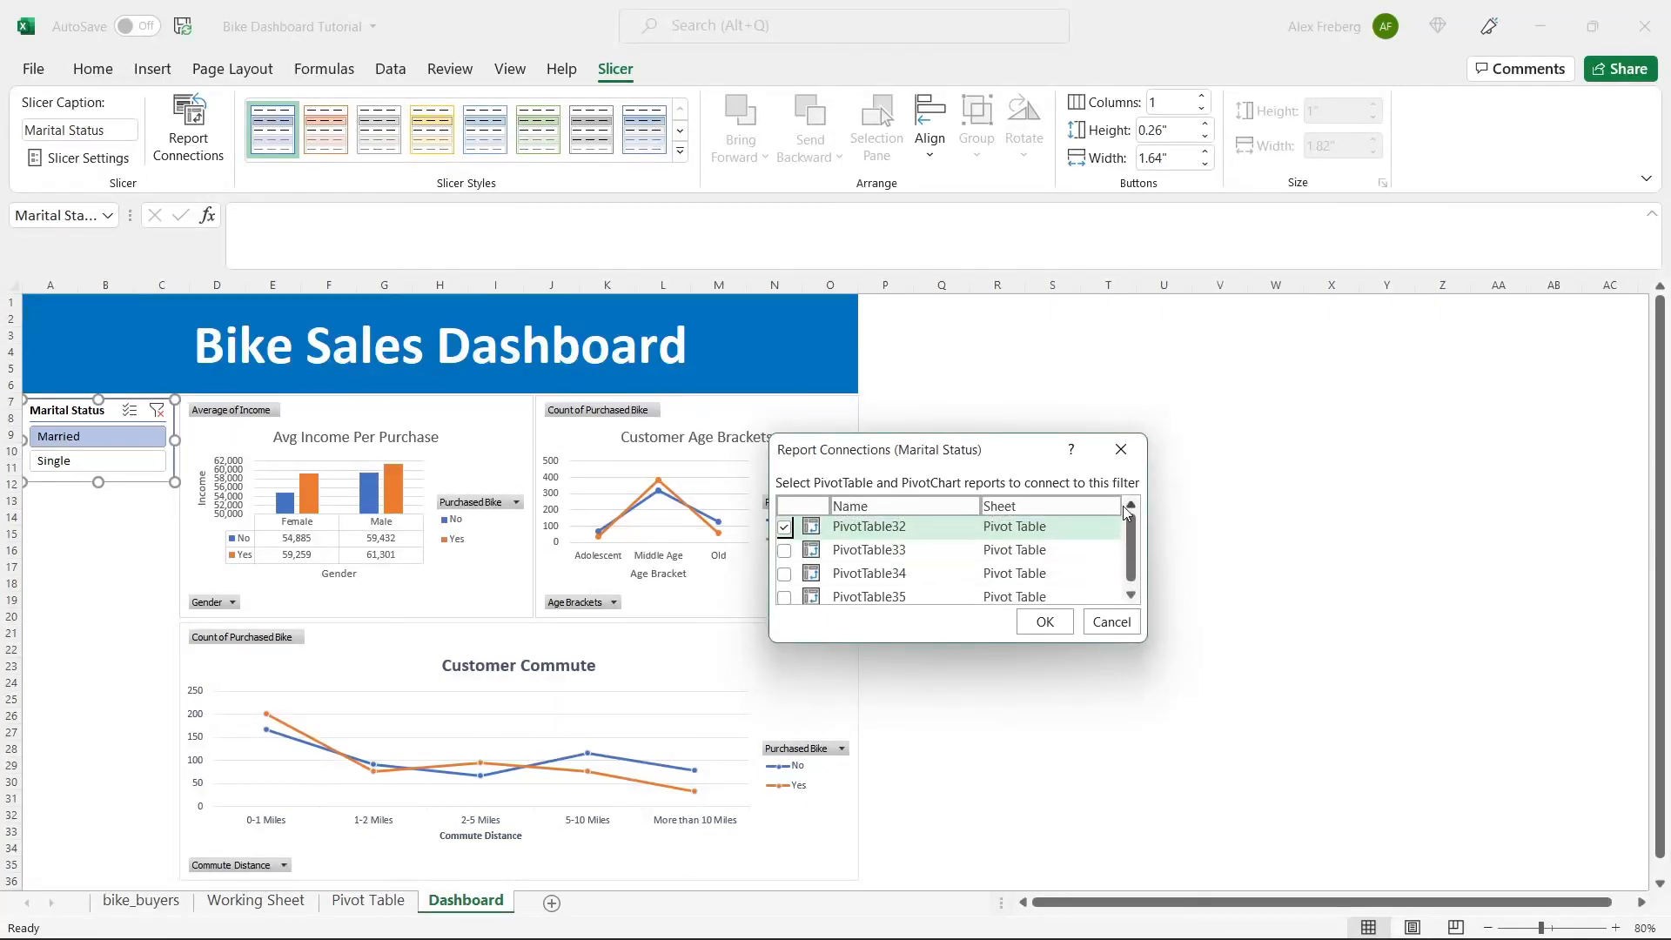
pyautogui.moveTo(1130, 547); pyautogui.dragTo(1118, 573)
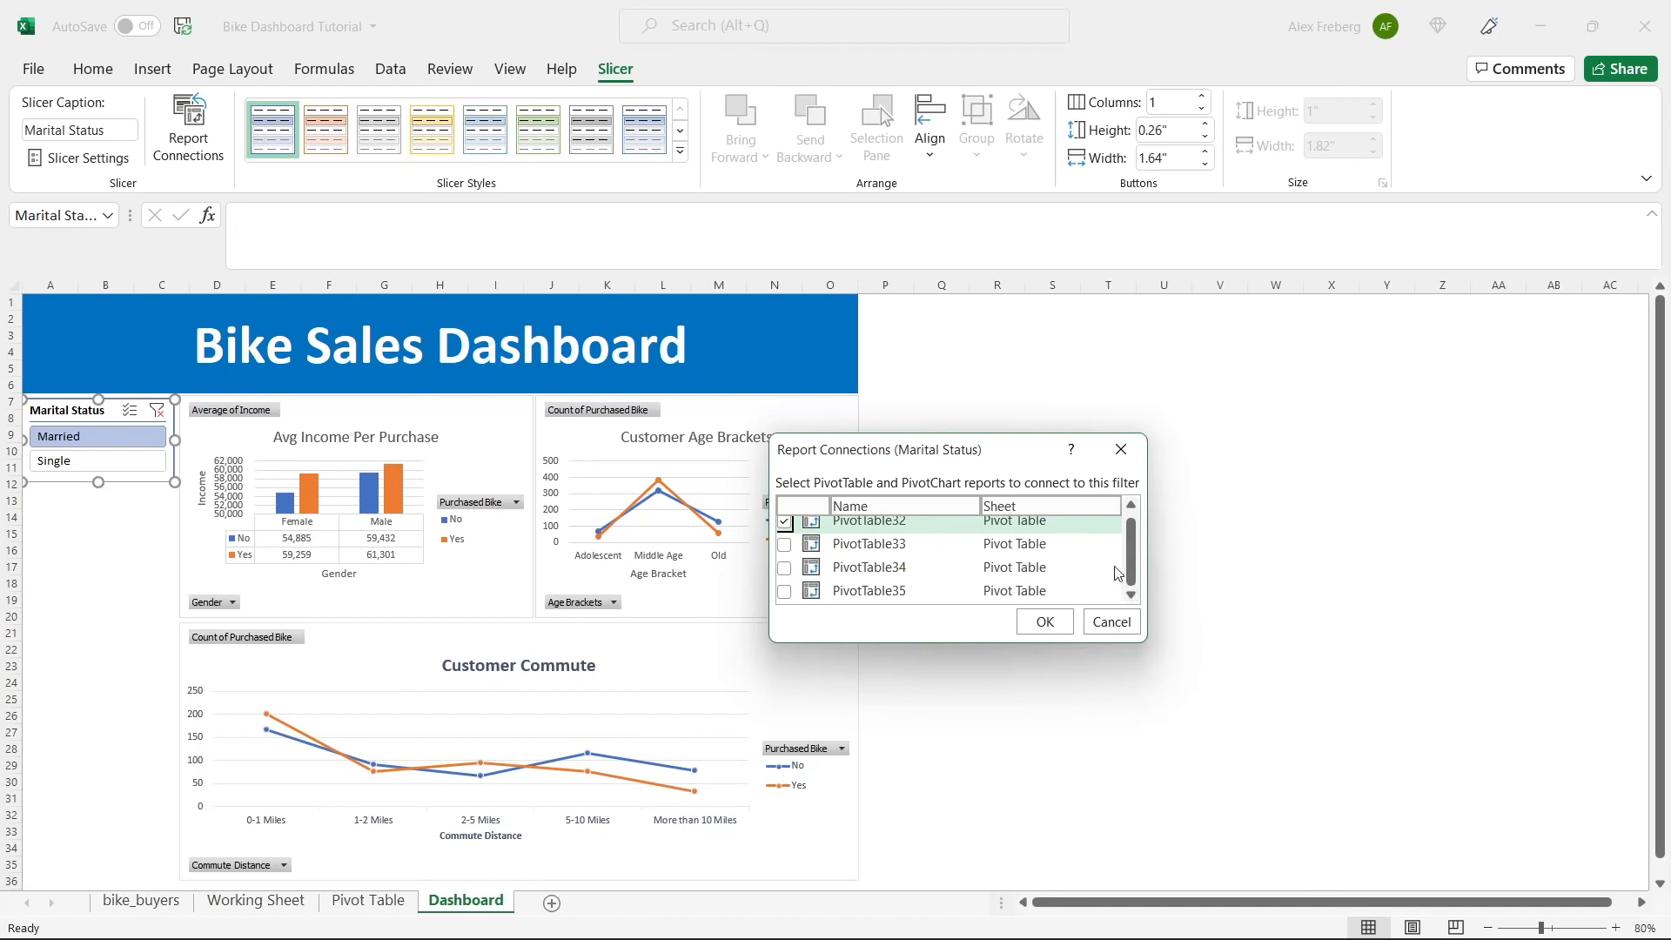
pyautogui.click(784, 544)
pyautogui.click(784, 568)
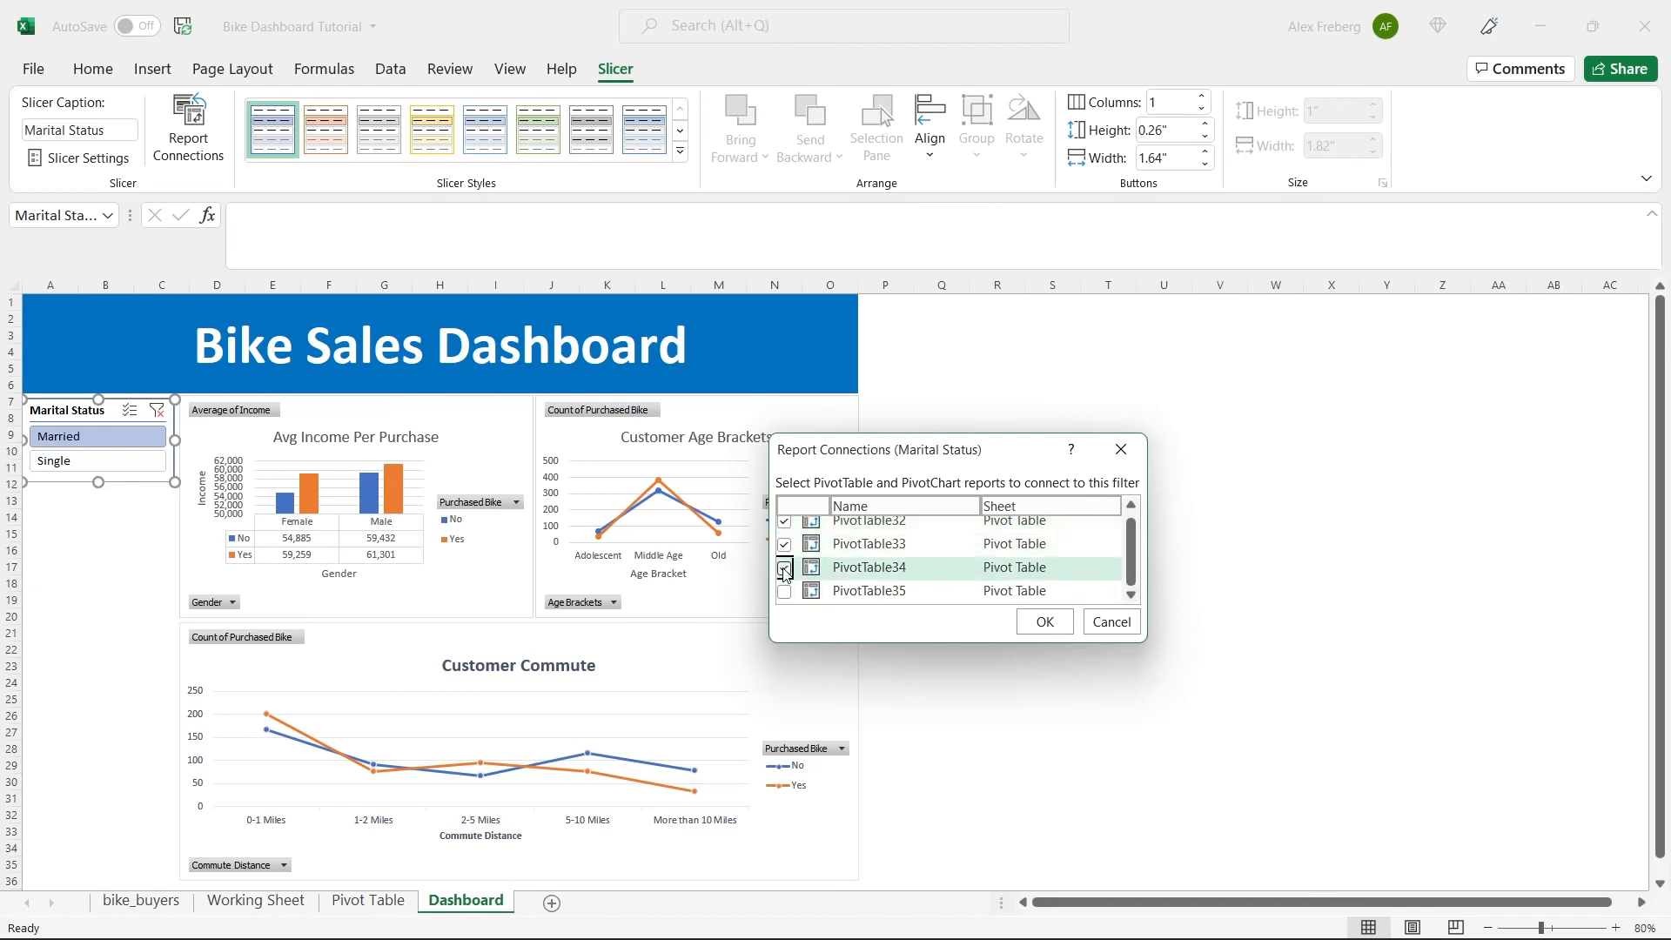
pyautogui.click(784, 590)
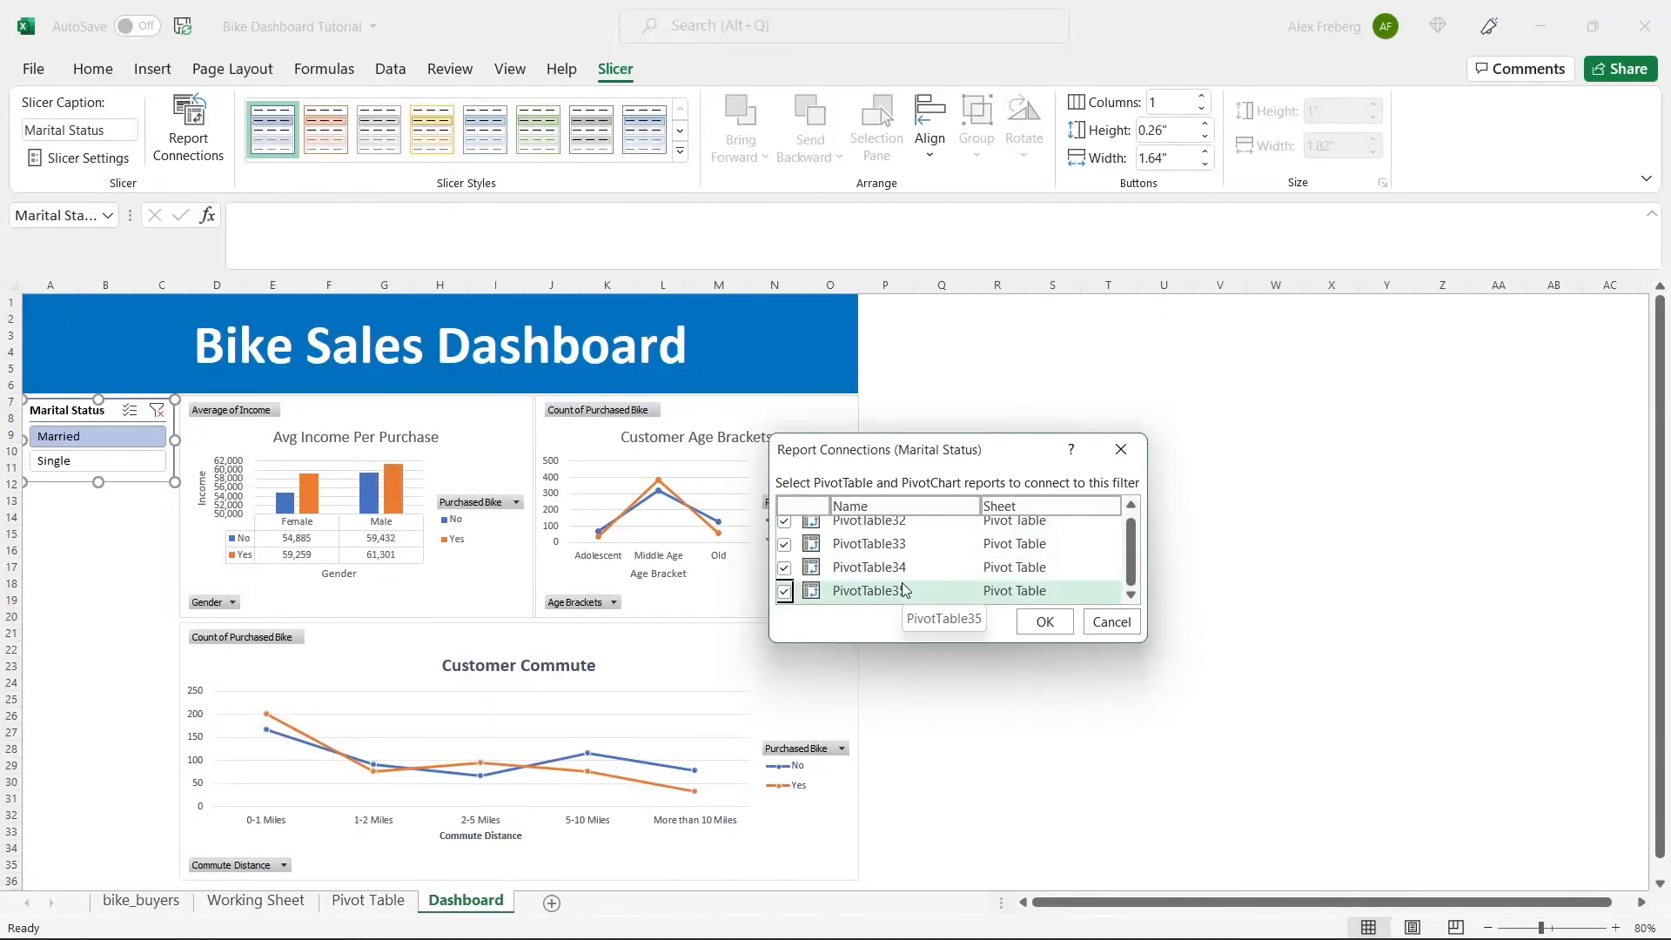
pyautogui.click(1045, 621)
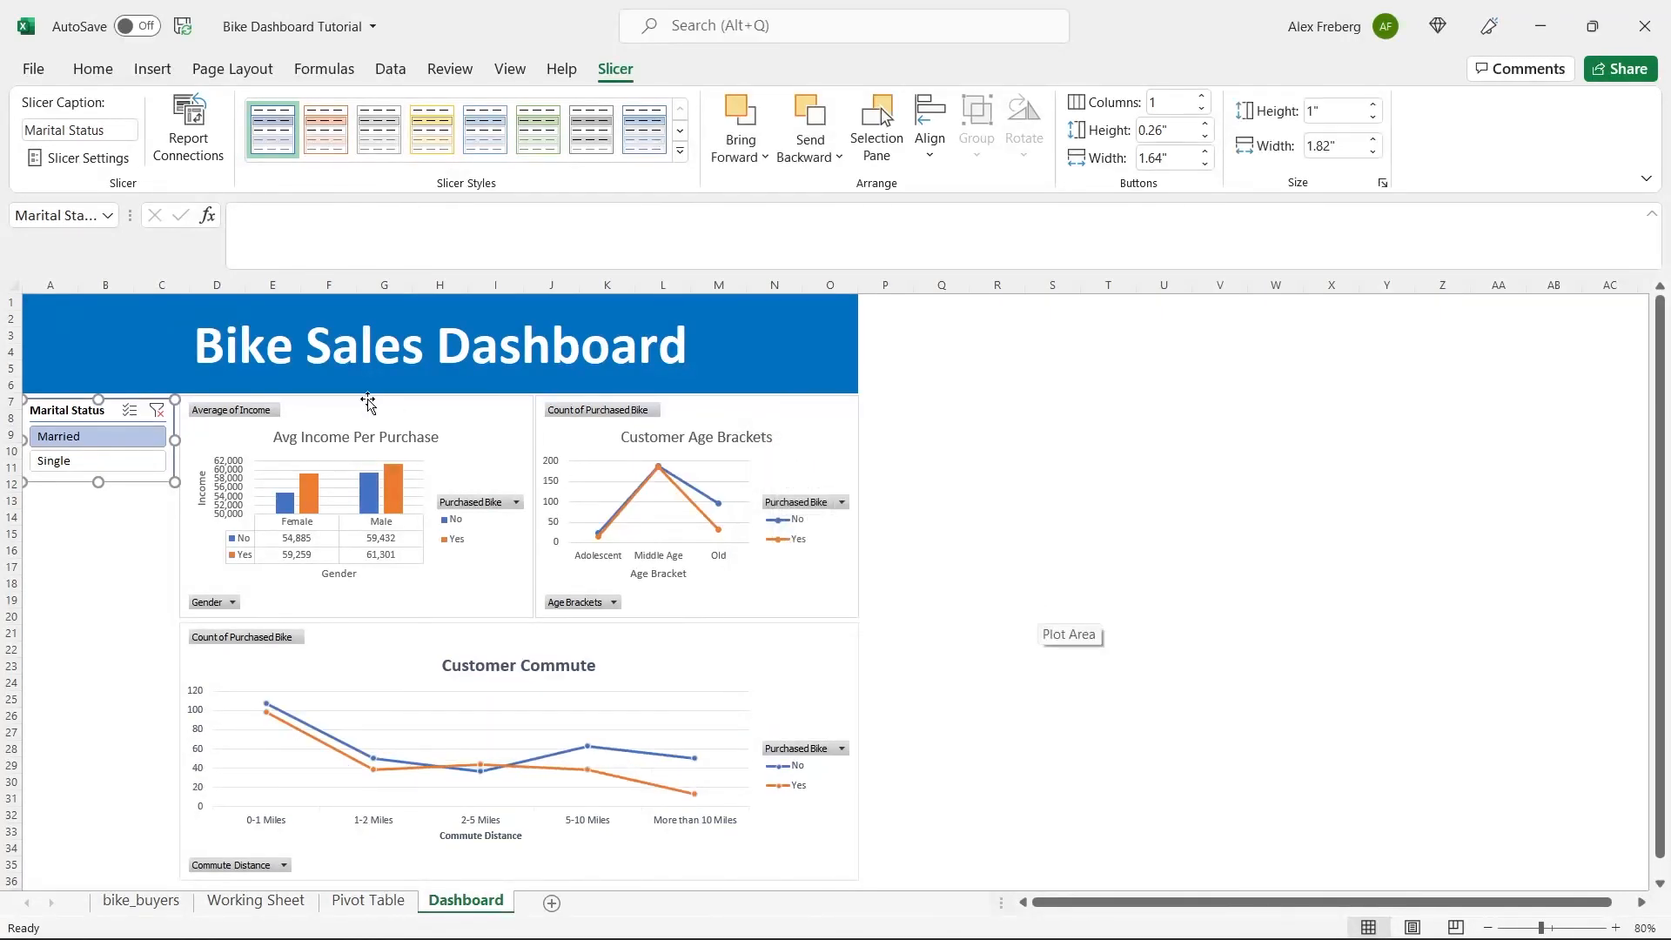
# Switch the Marital Status slicer repeatedly between Married and Single to compare income, age bracket and commute results across all three charts.
pyautogui.click(112, 460)
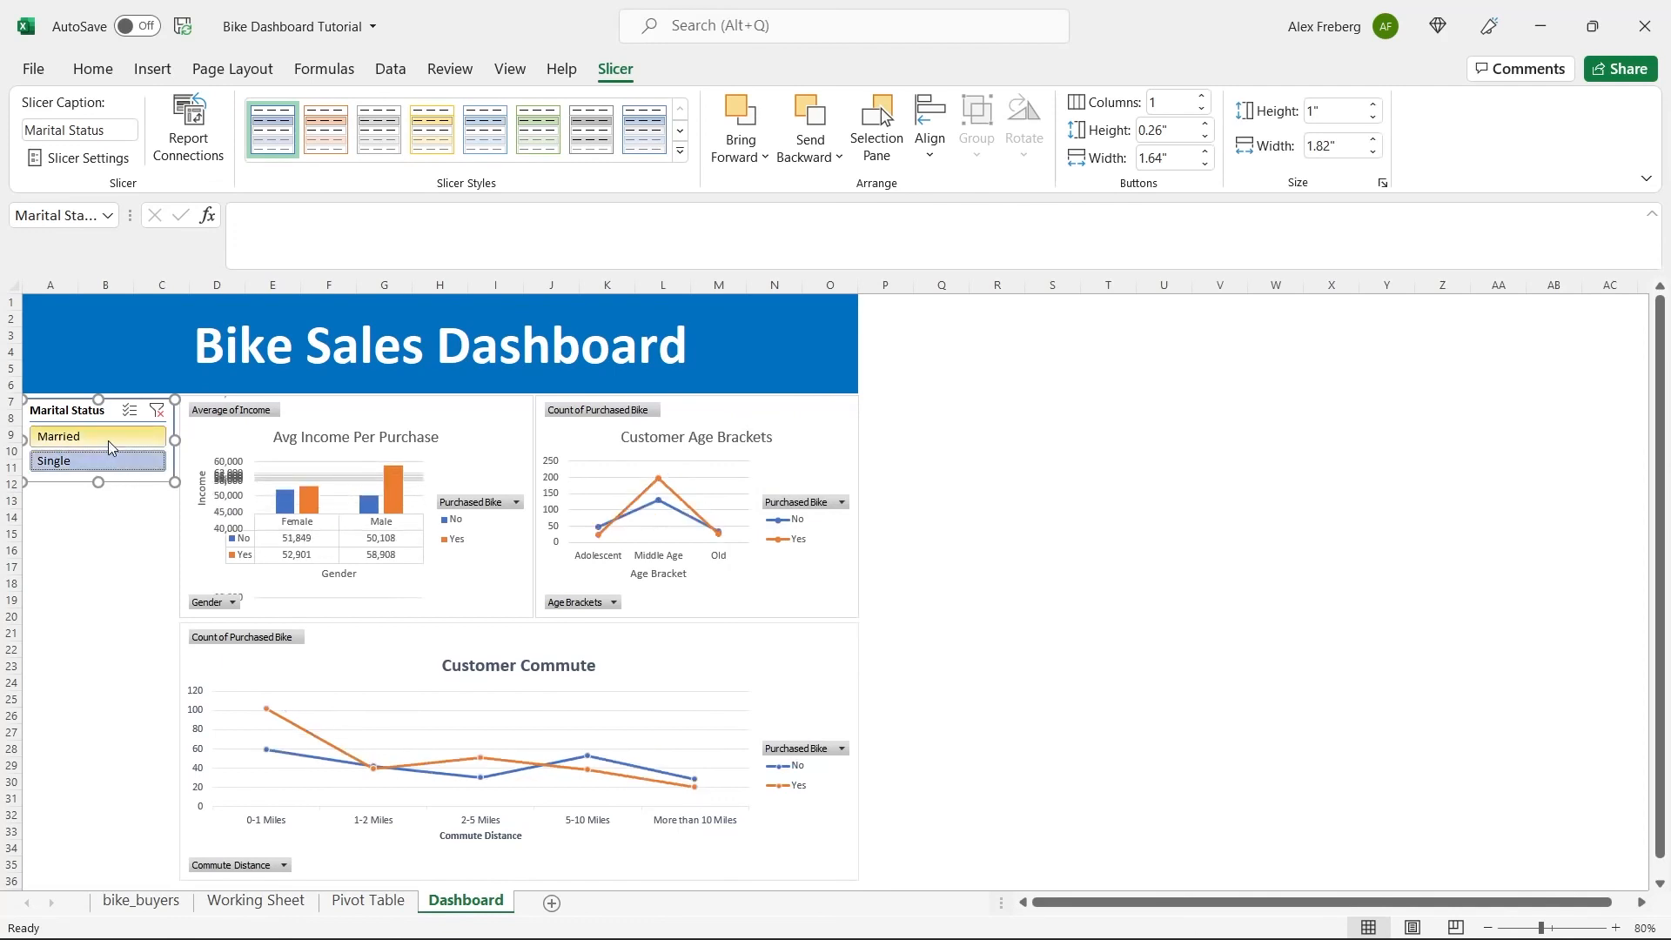
pyautogui.click(107, 436)
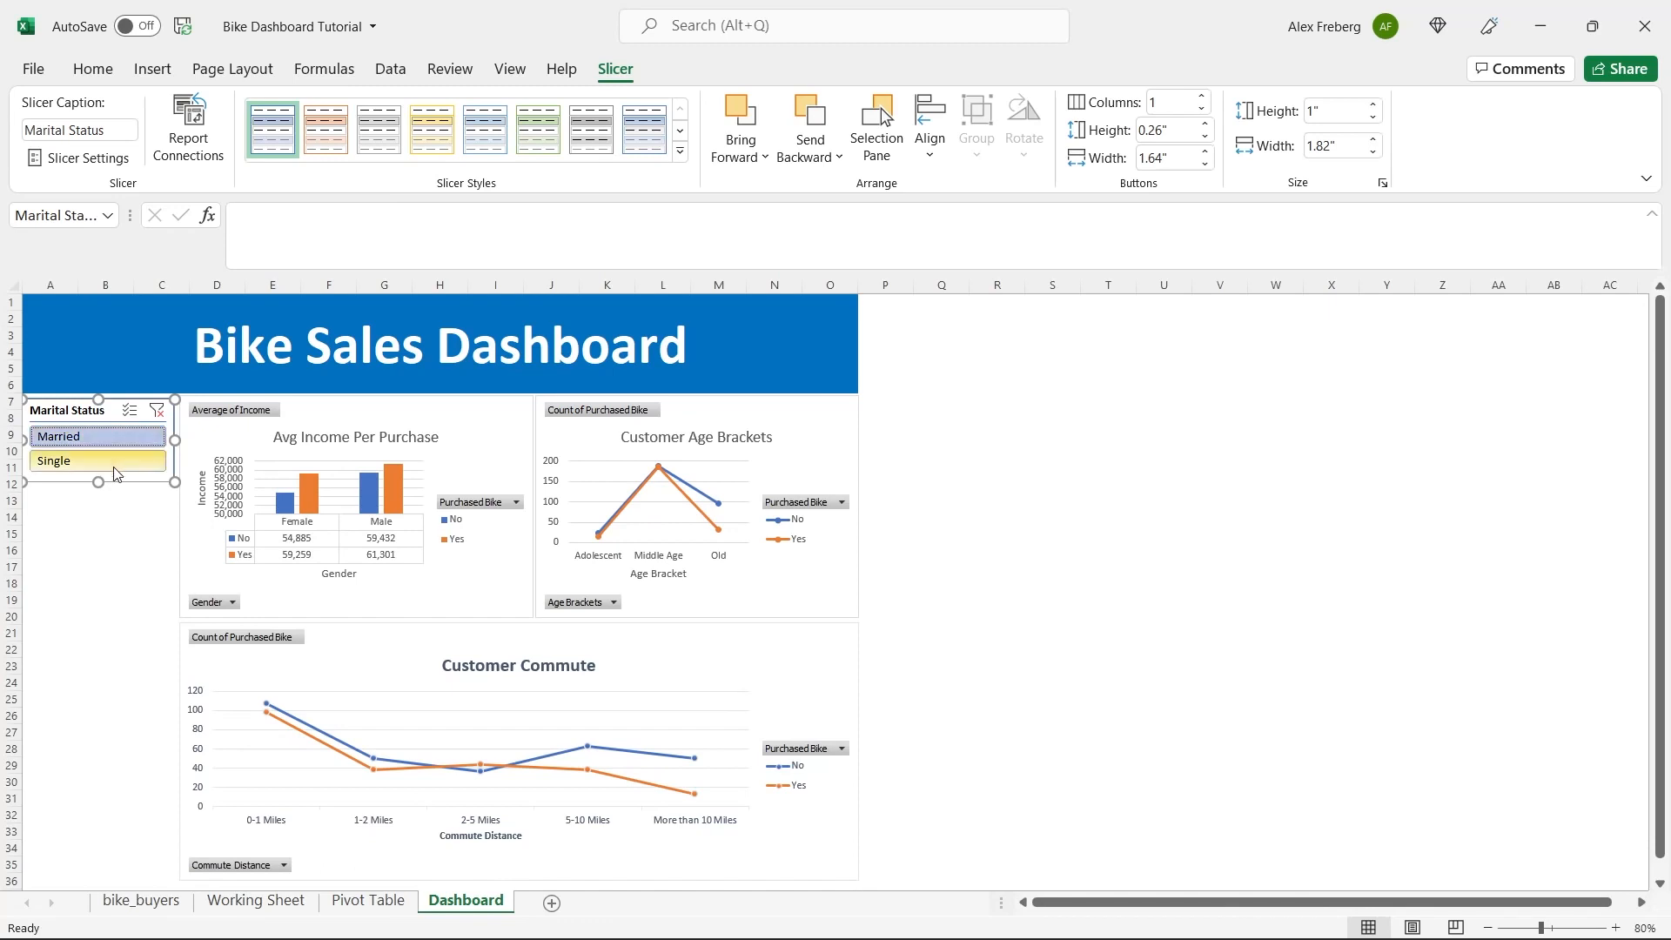
pyautogui.click(113, 462)
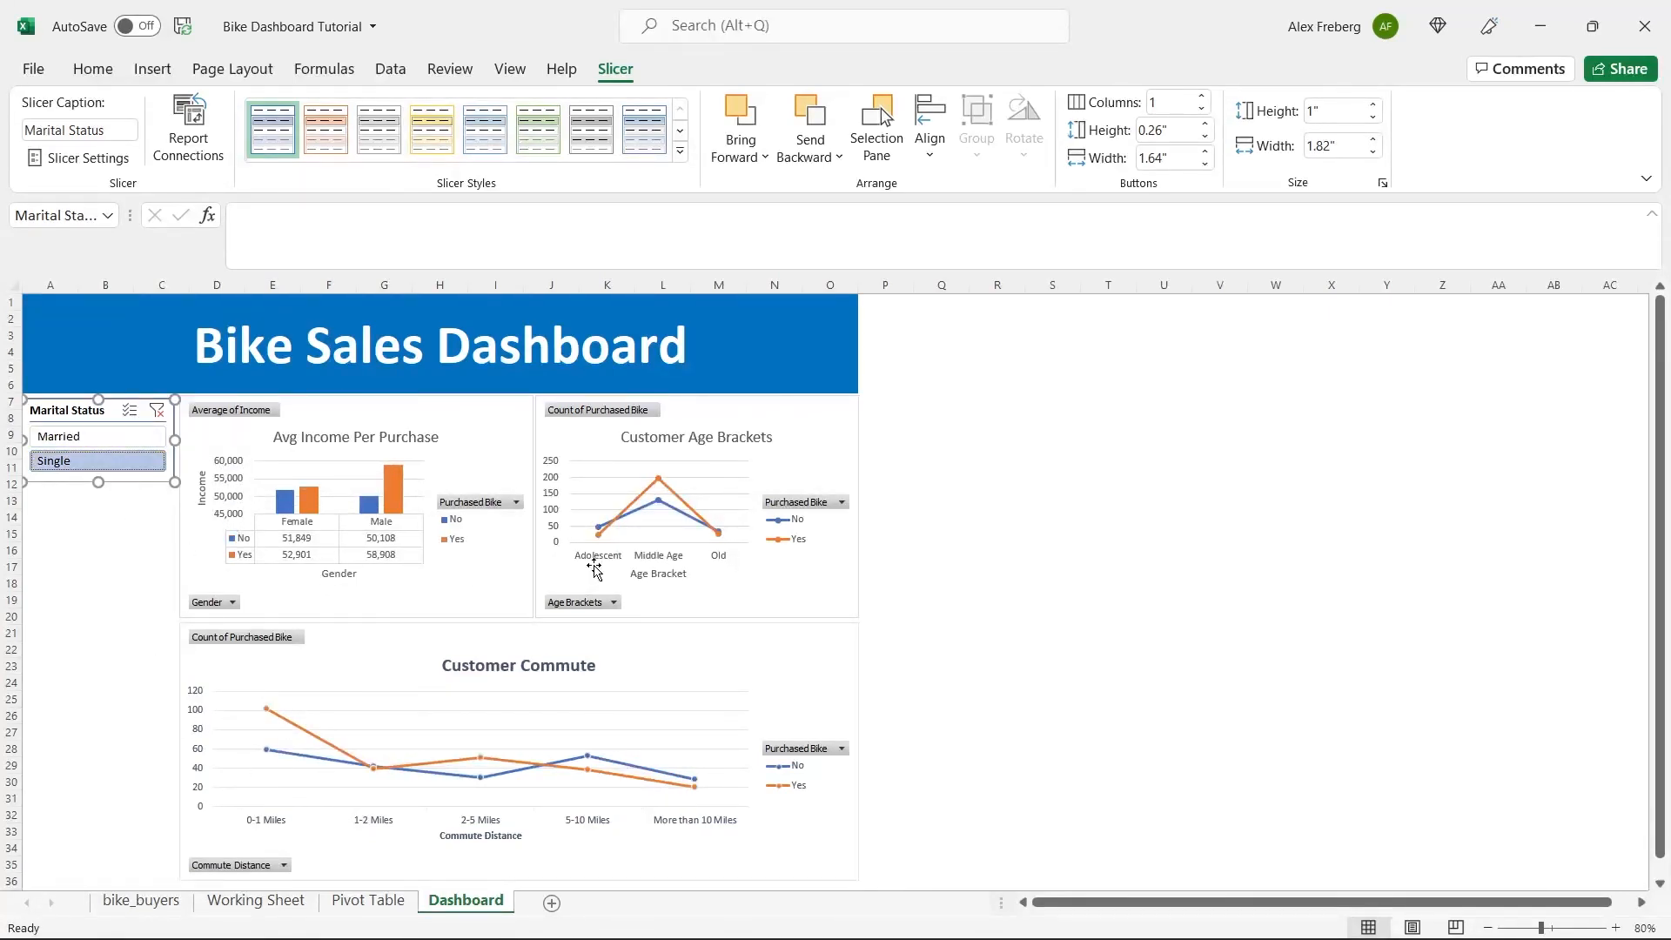
pyautogui.click(131, 437)
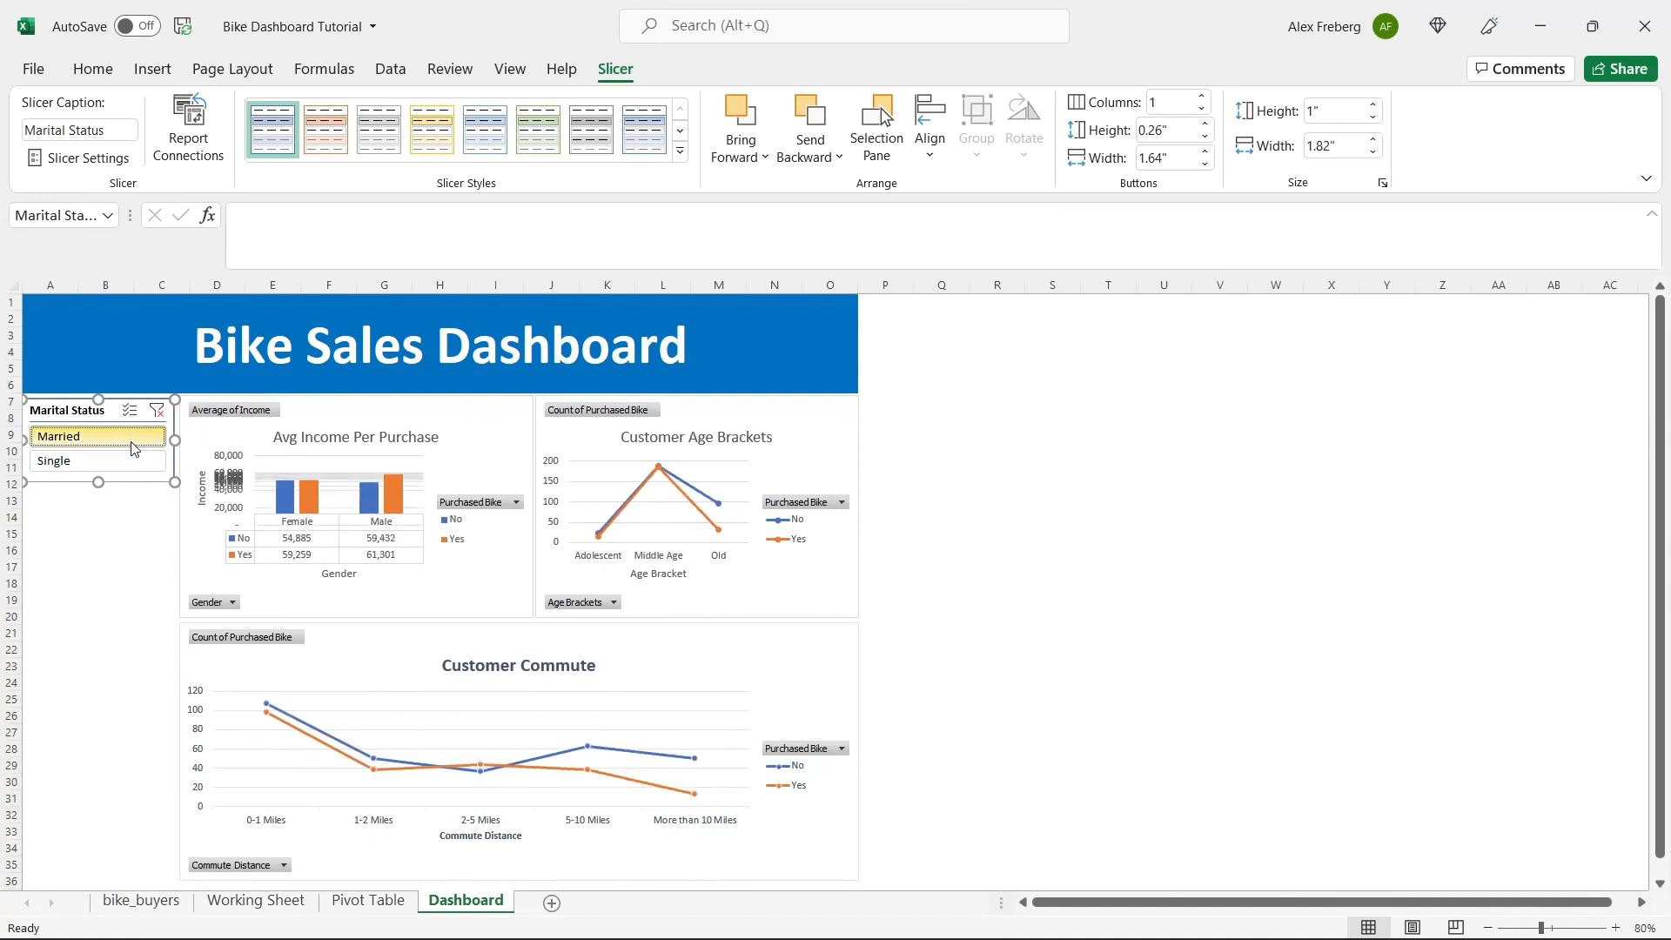
pyautogui.click(122, 463)
pyautogui.click(111, 435)
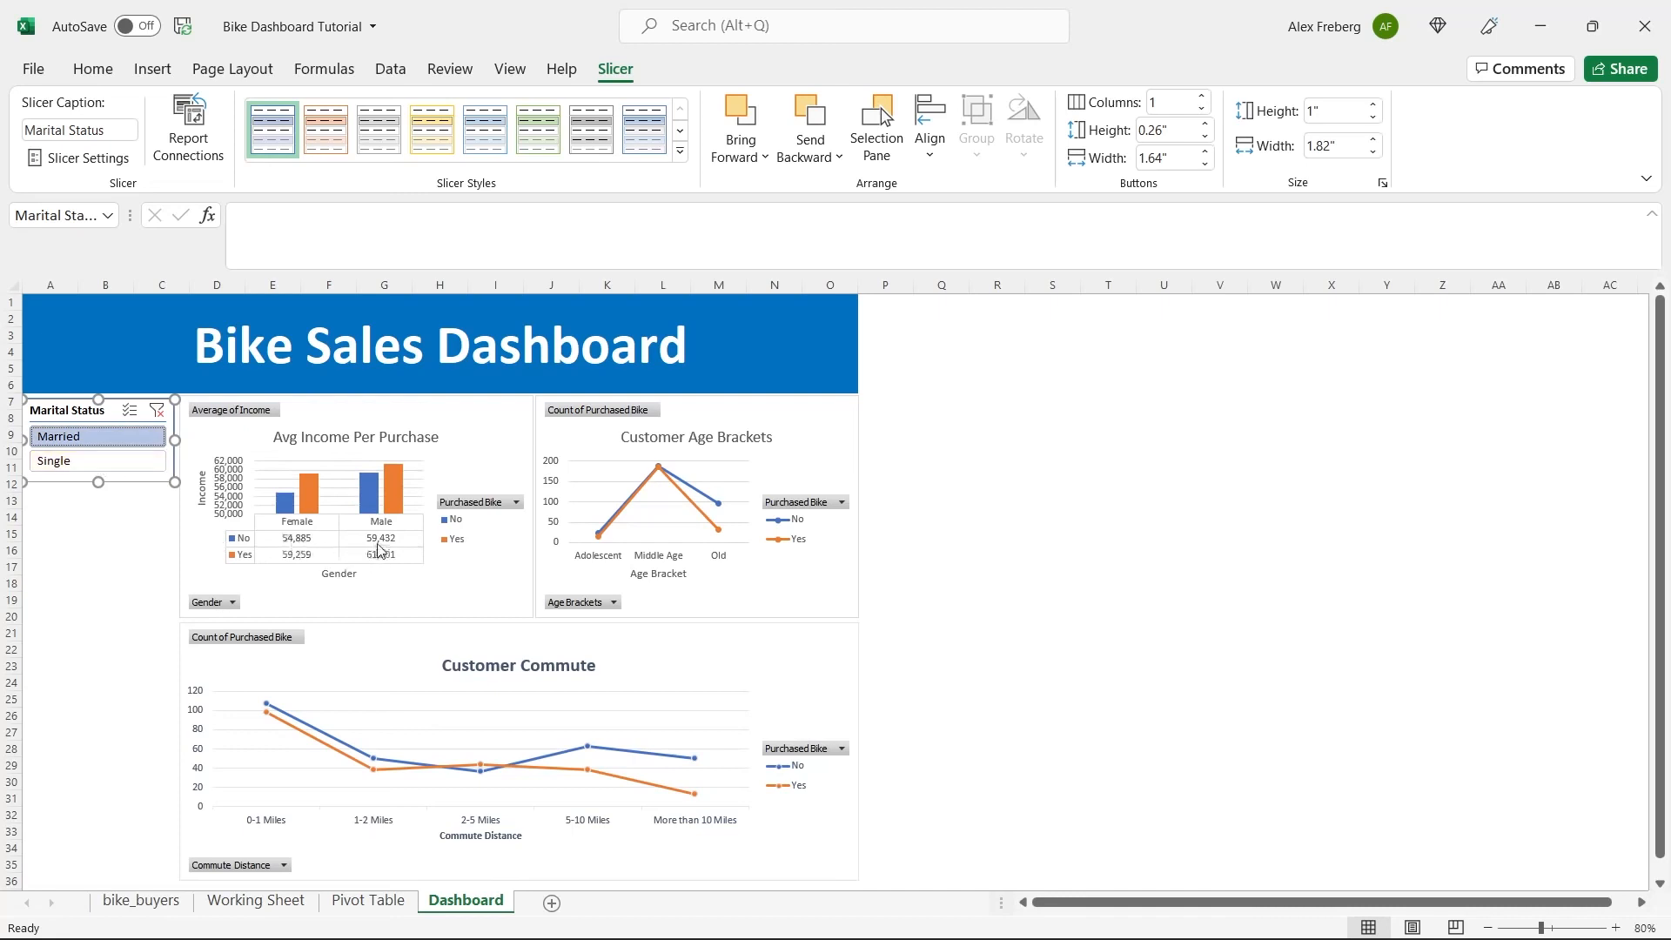
pyautogui.click(121, 465)
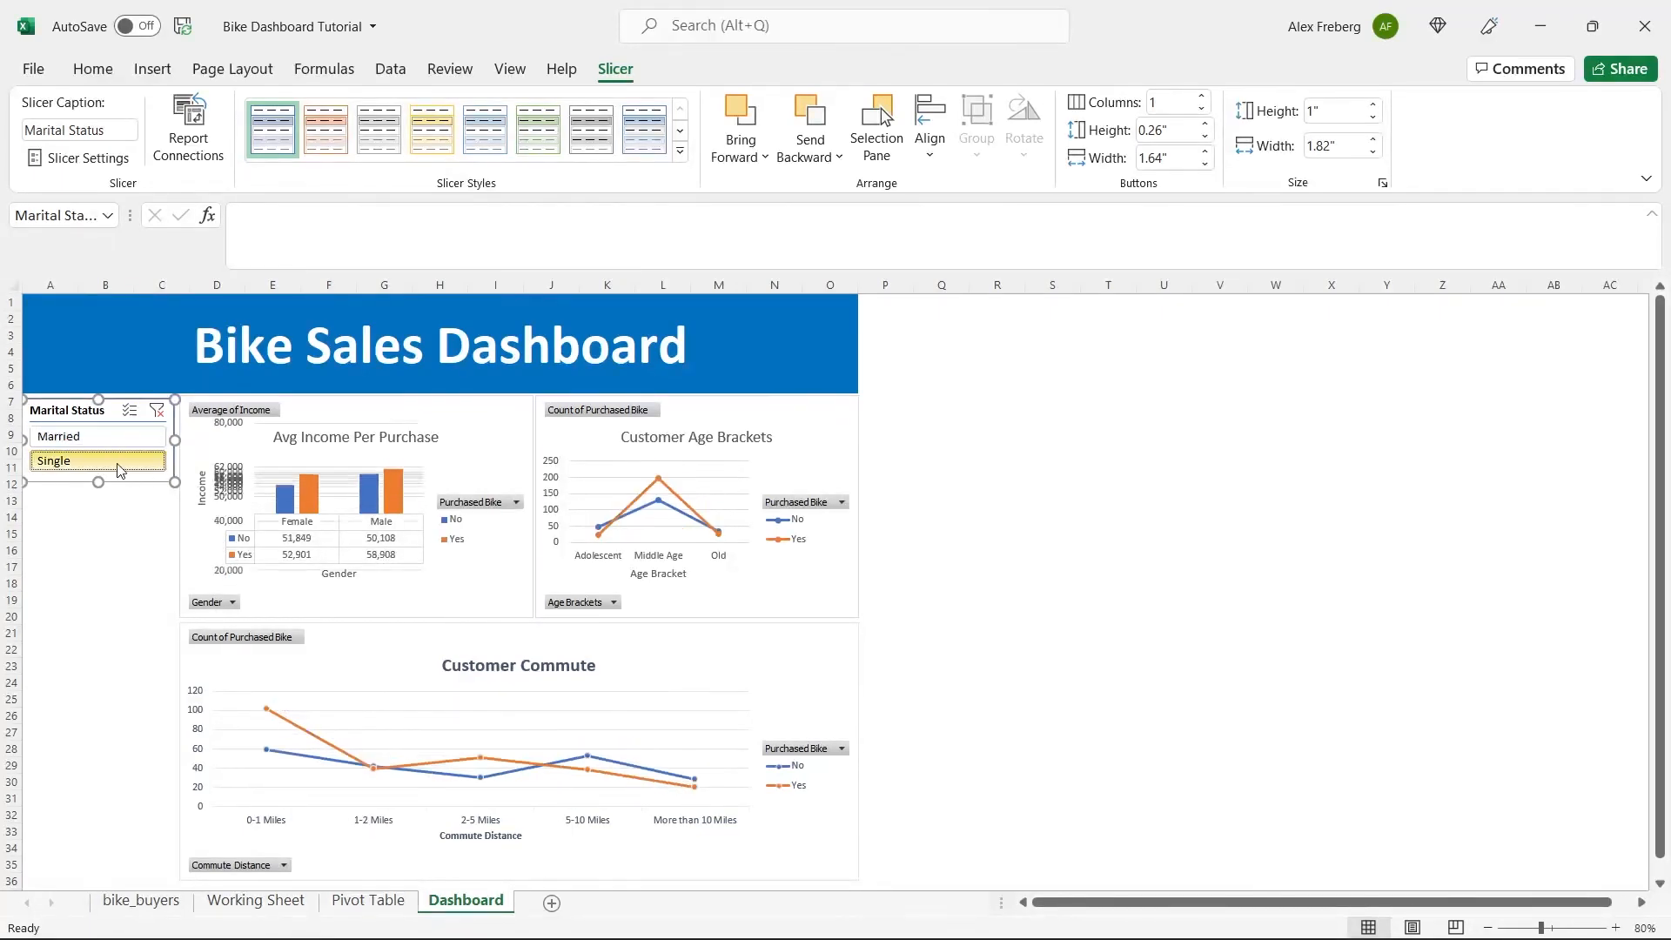
pyautogui.click(117, 436)
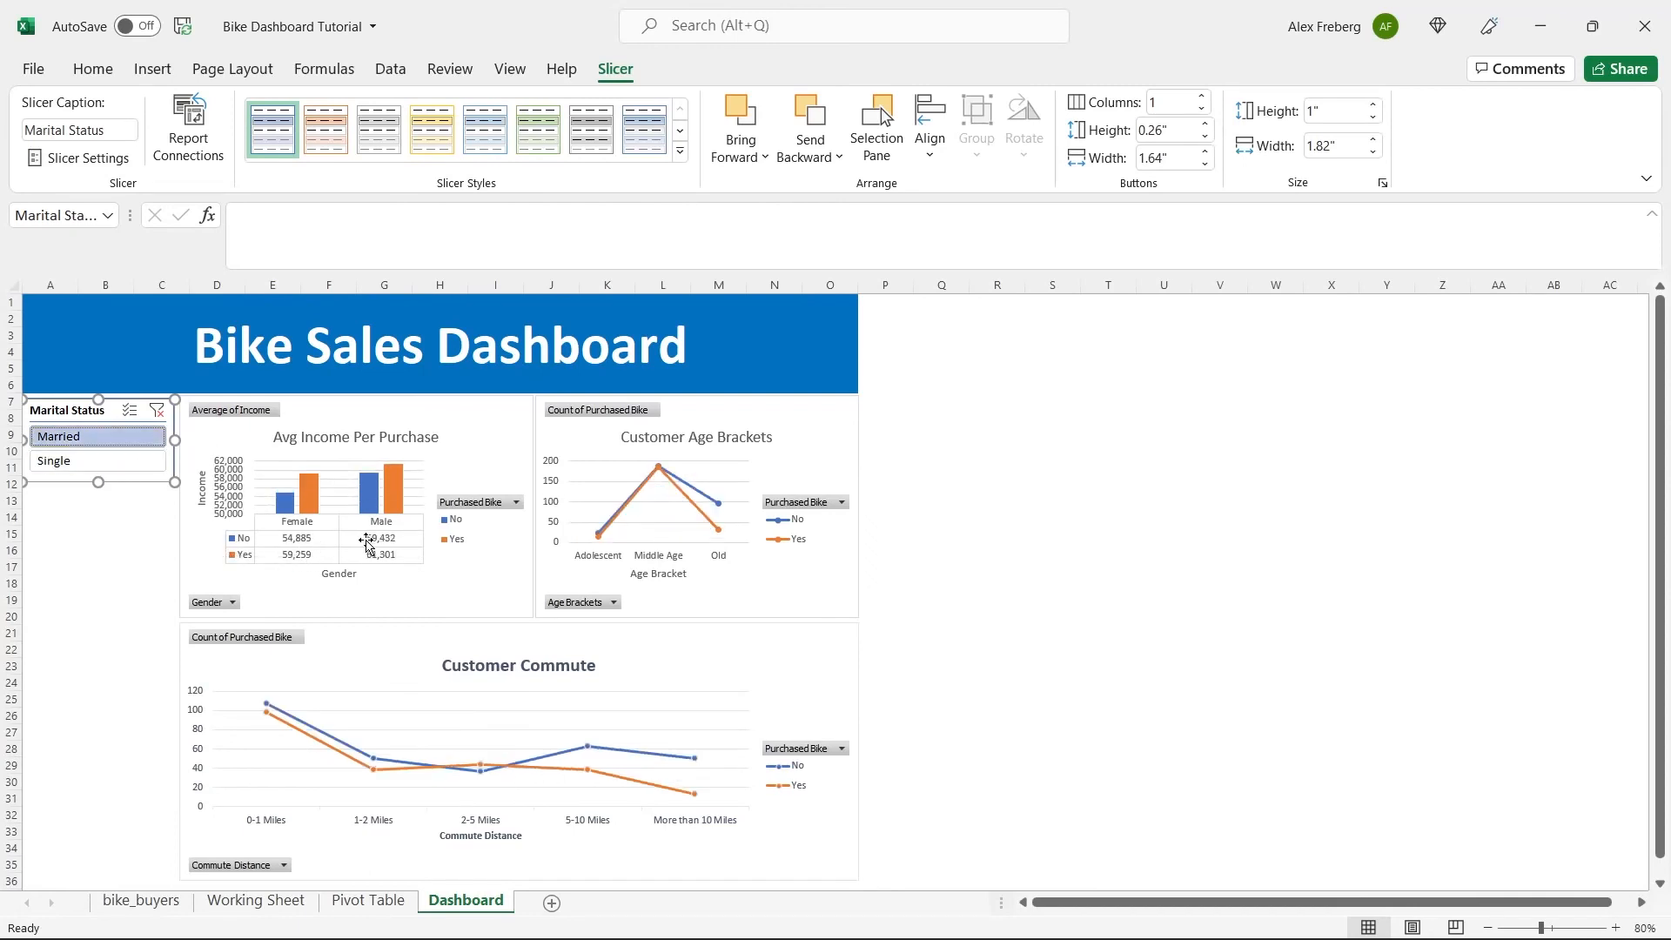
pyautogui.click(147, 468)
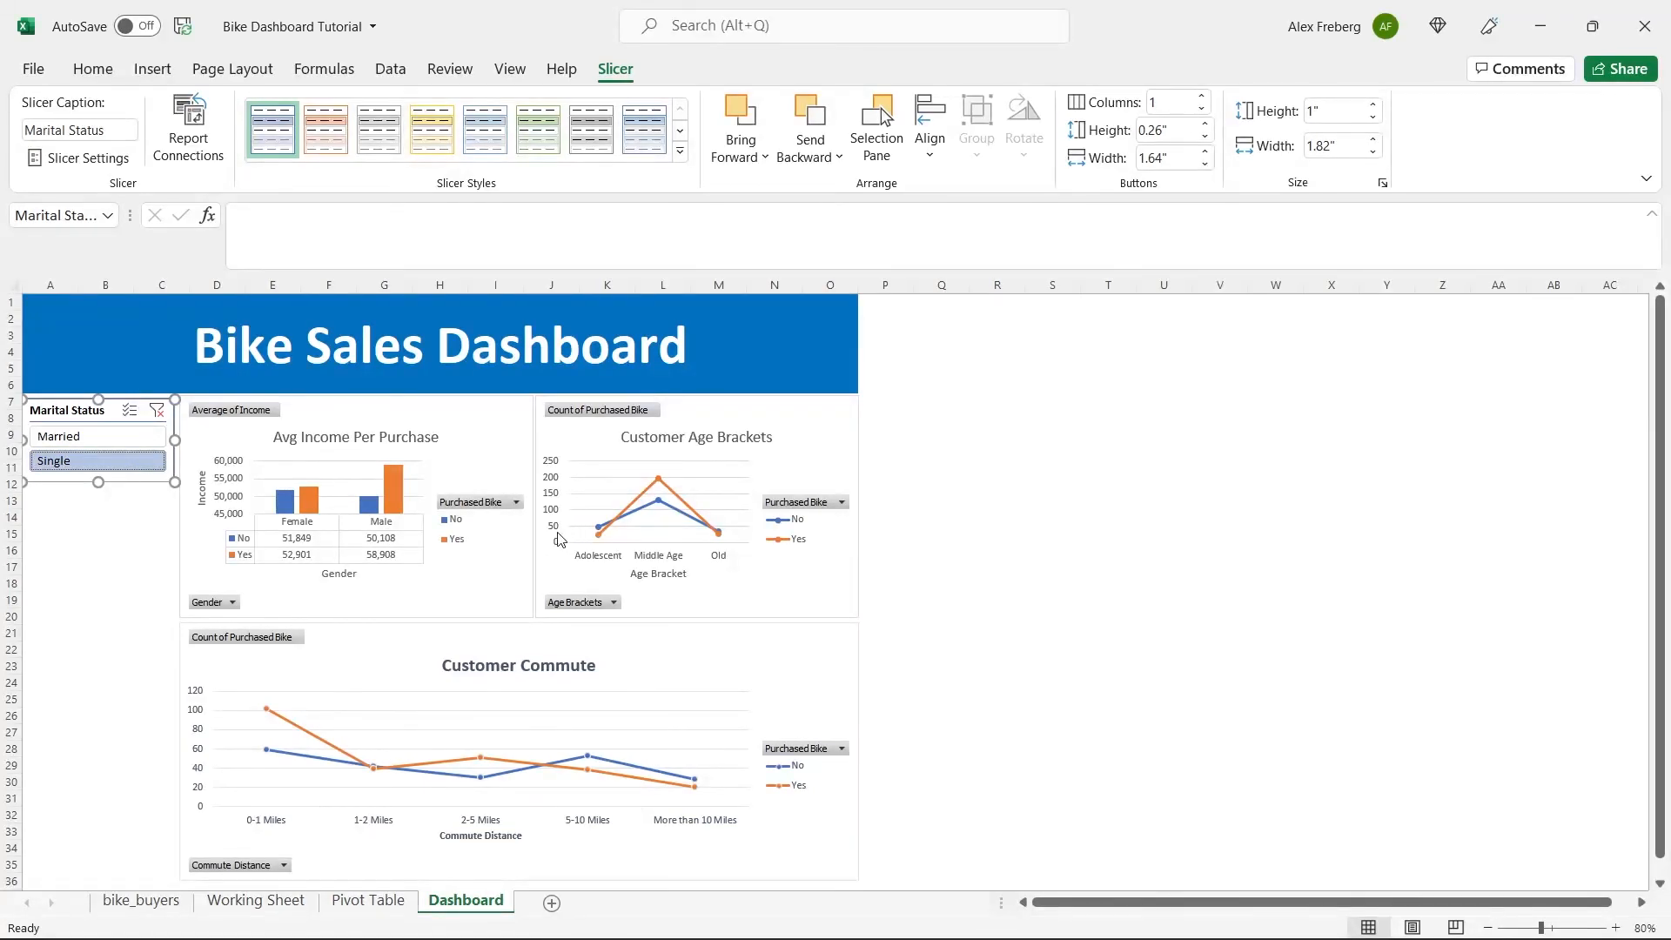
pyautogui.click(124, 439)
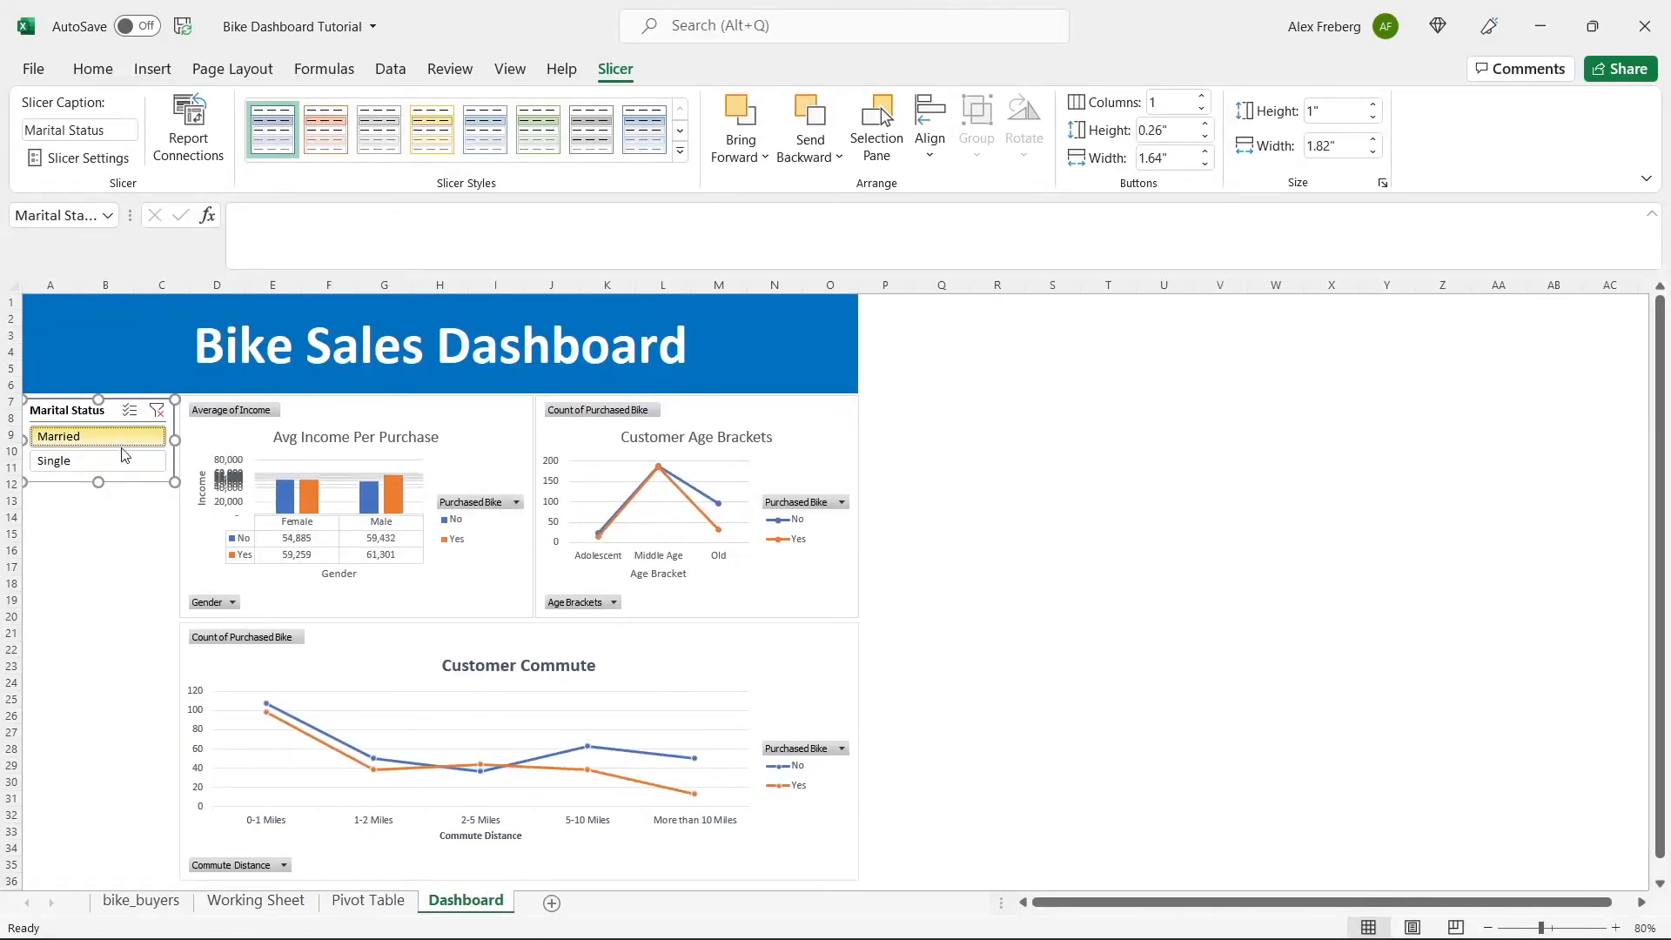
pyautogui.click(120, 463)
# Insert Region and Education slicers for the Avg Income Per Purchase chart.
pyautogui.click(505, 427)
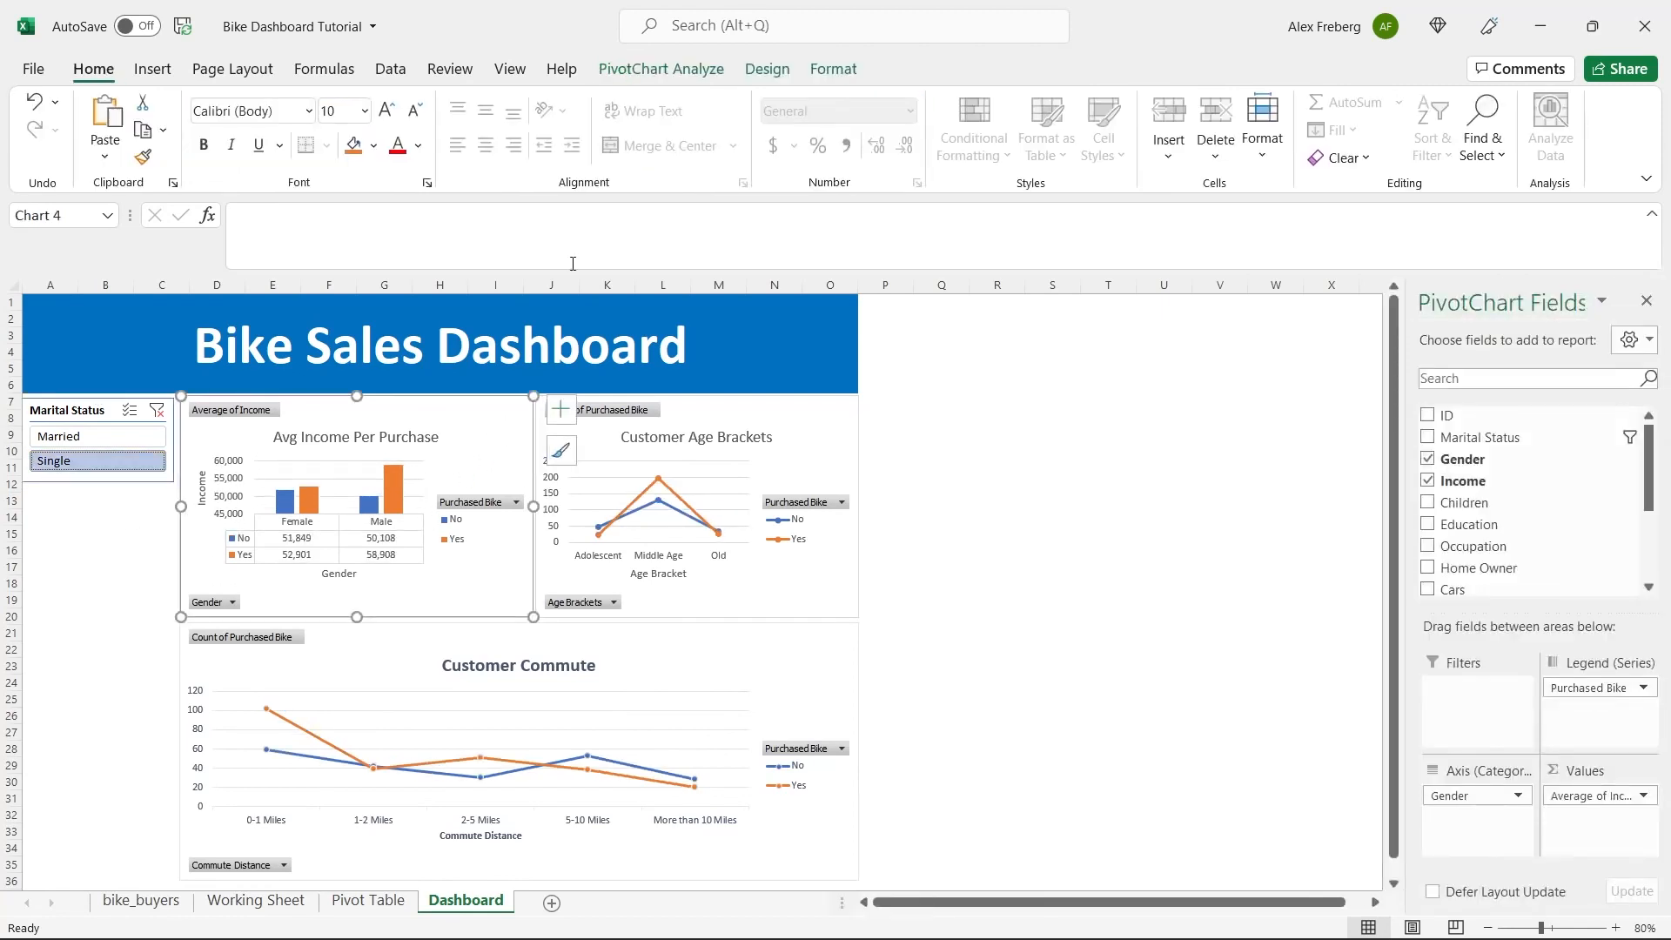
pyautogui.click(669, 73)
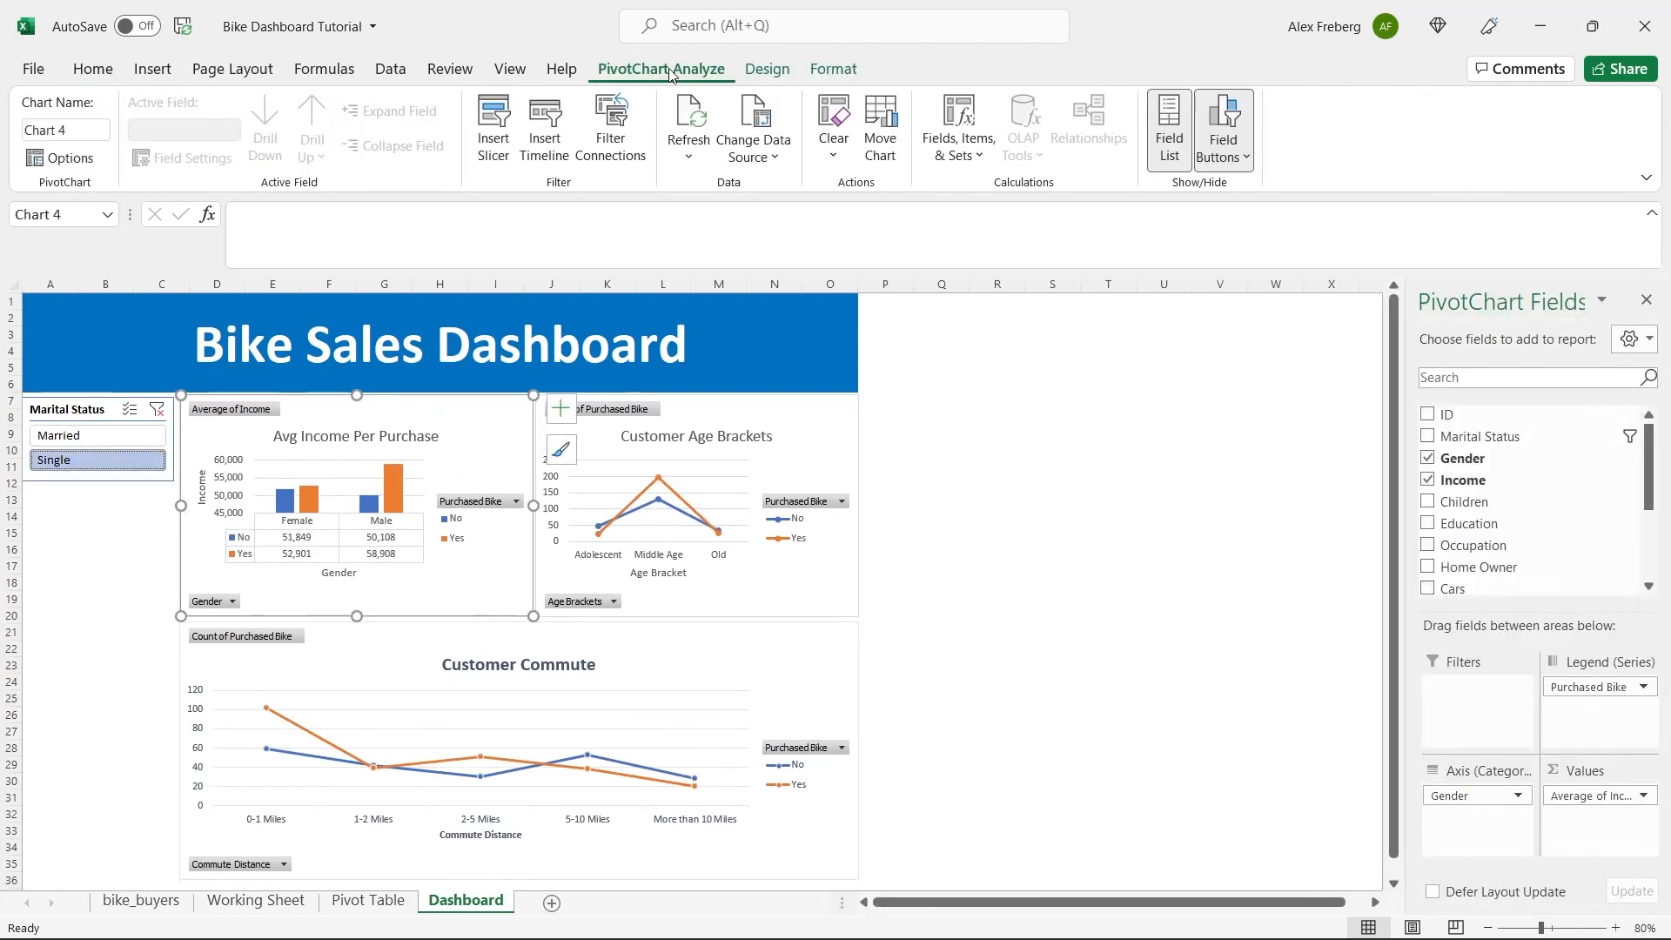
pyautogui.click(493, 130)
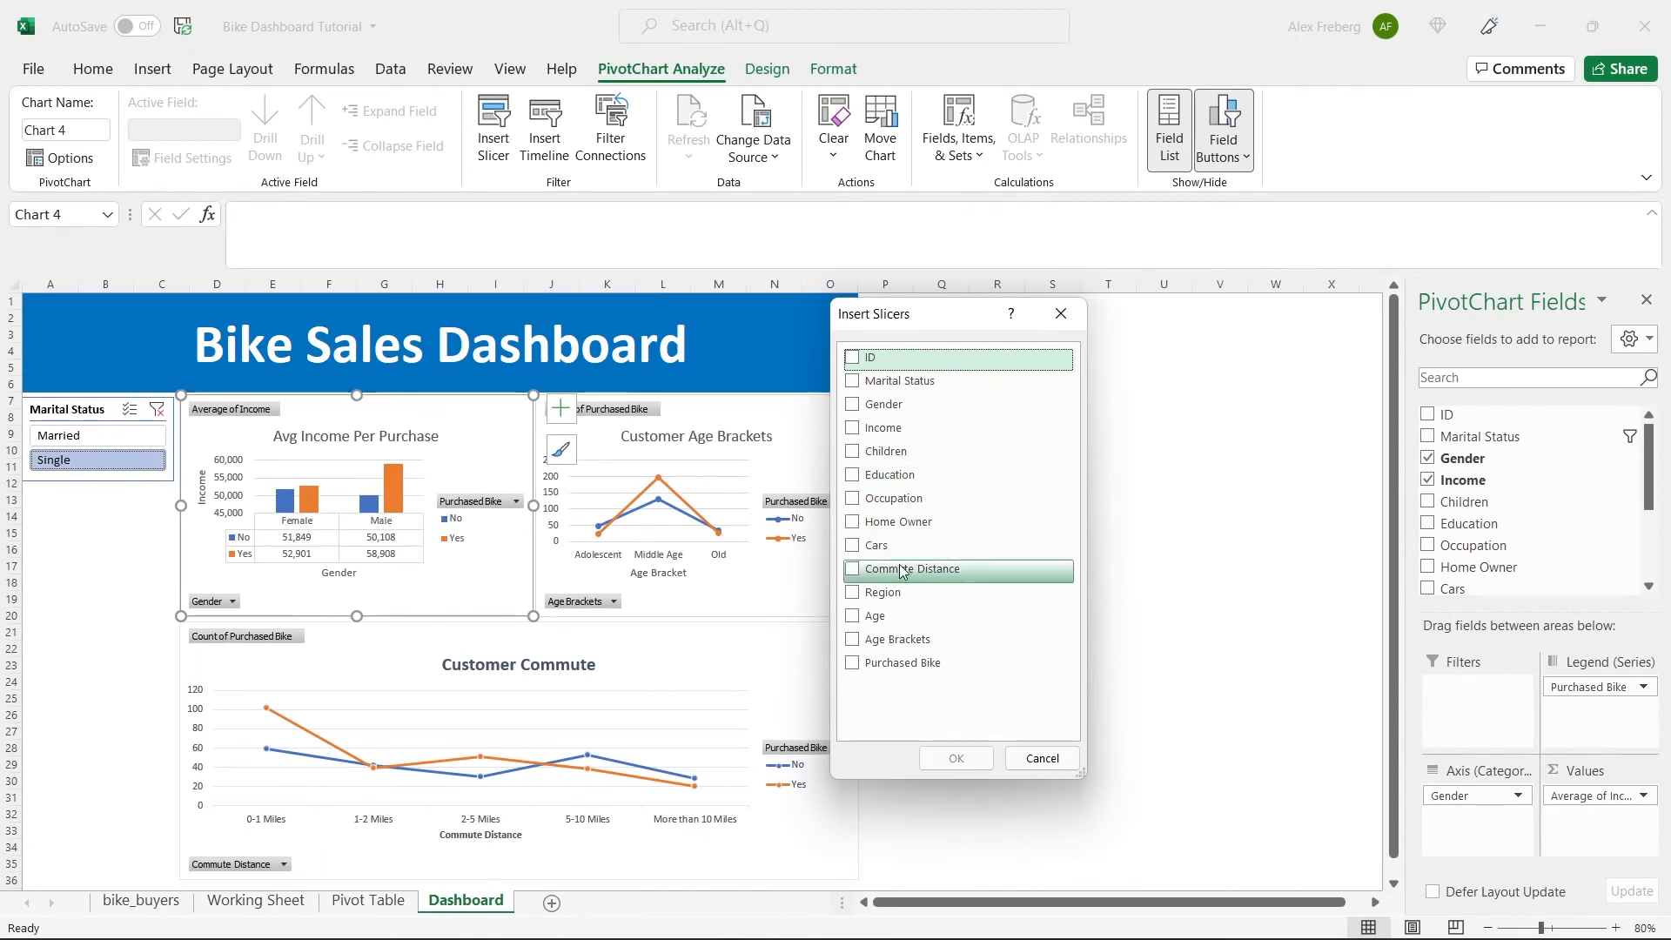
pyautogui.click(853, 595)
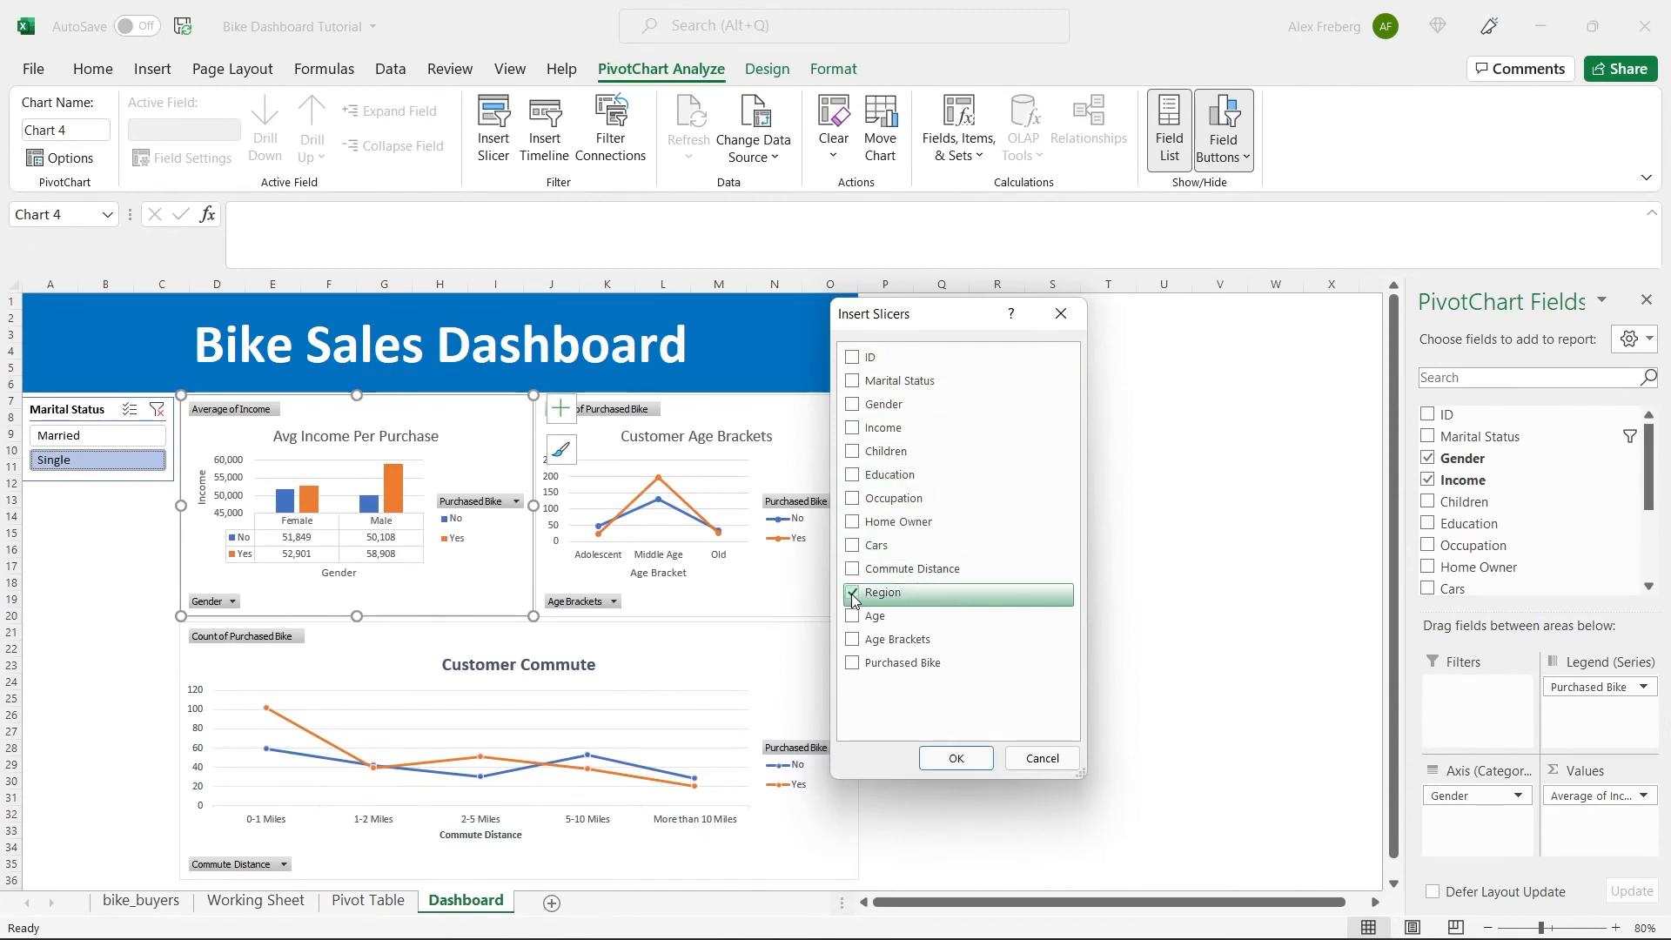
pyautogui.click(854, 478)
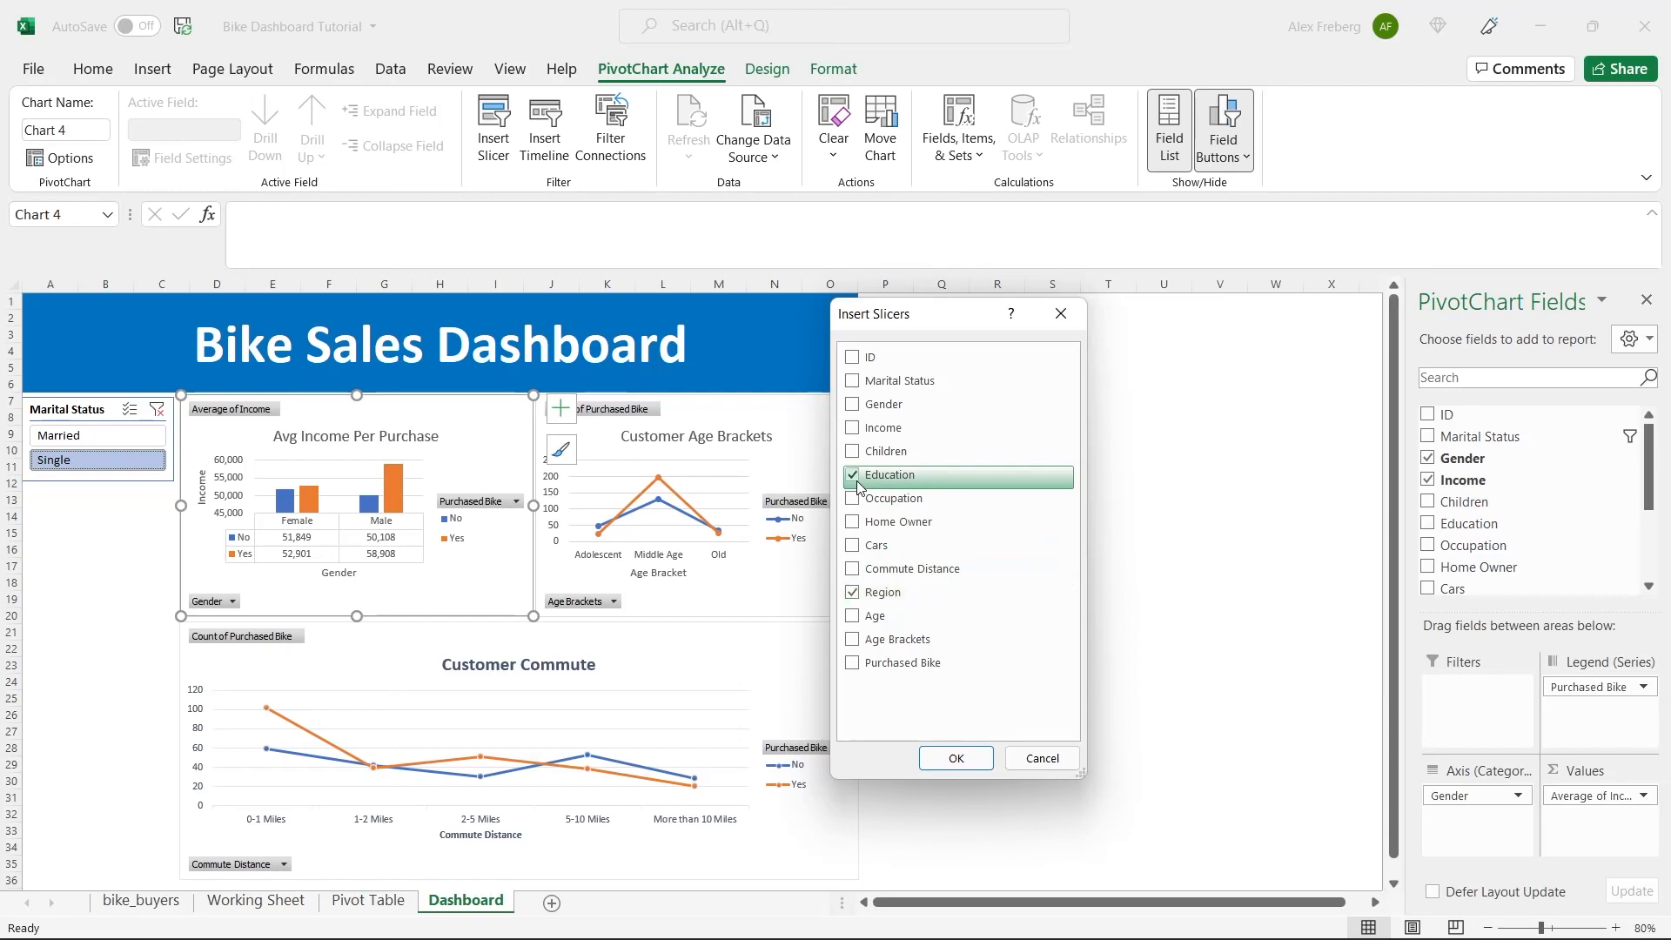
pyautogui.click(956, 758)
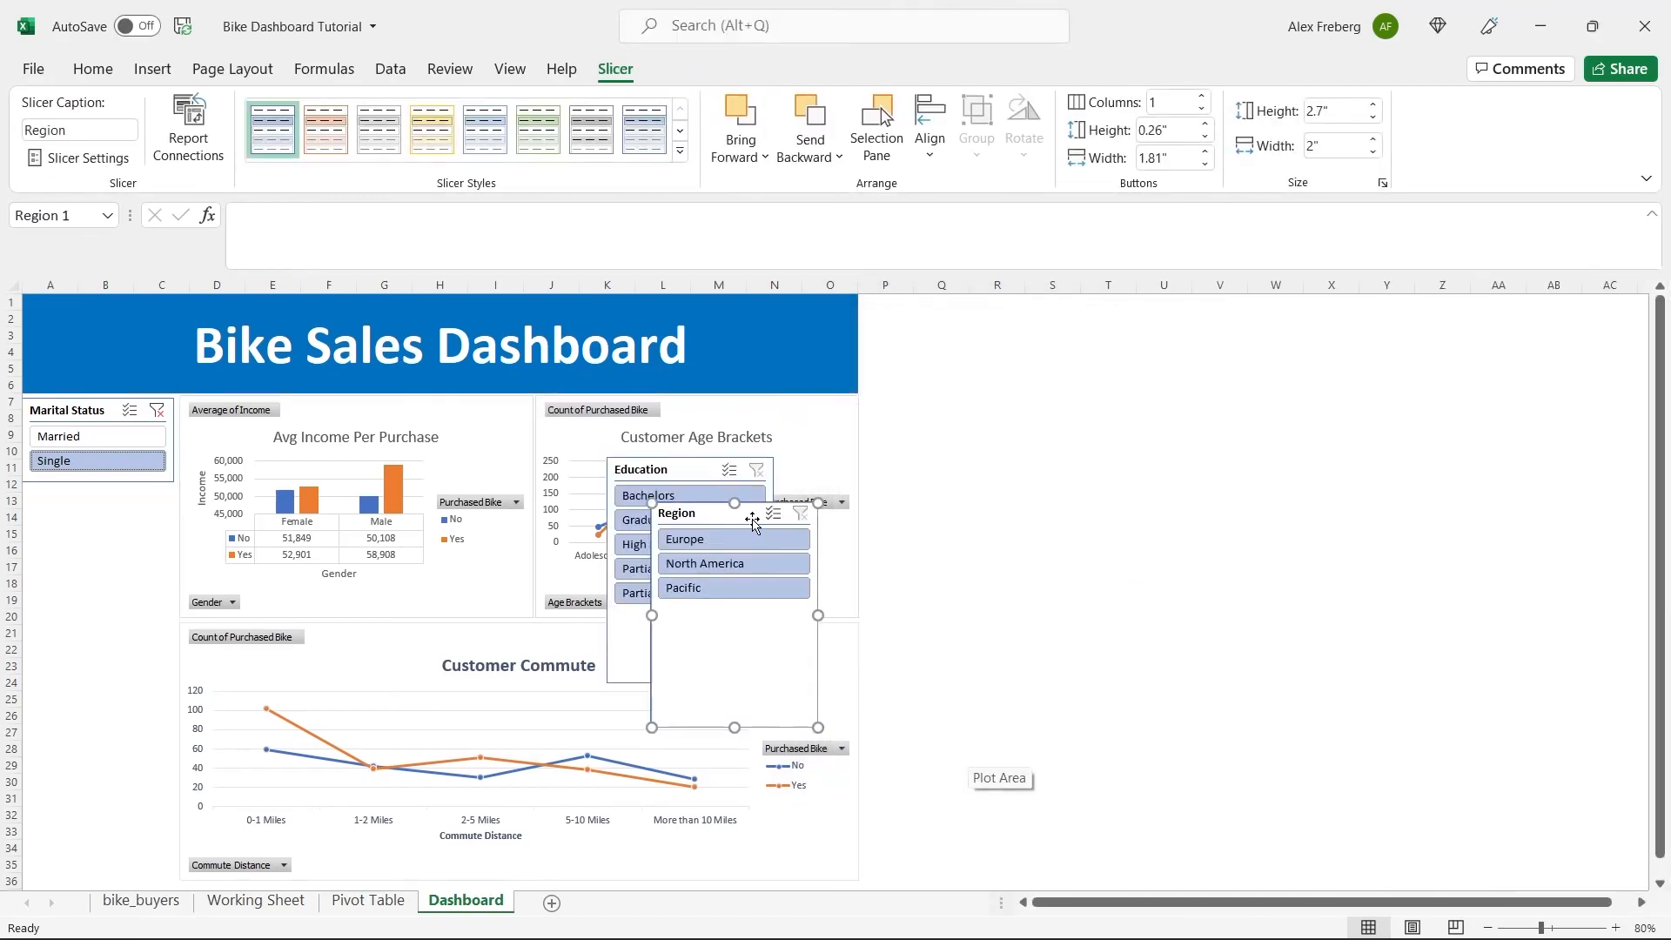
# Place the Region slicer directly beneath the Marital Status slicer and resize it to about 1.82" wide and 1.32" high.
pyautogui.moveTo(751, 517); pyautogui.dragTo(122, 503)
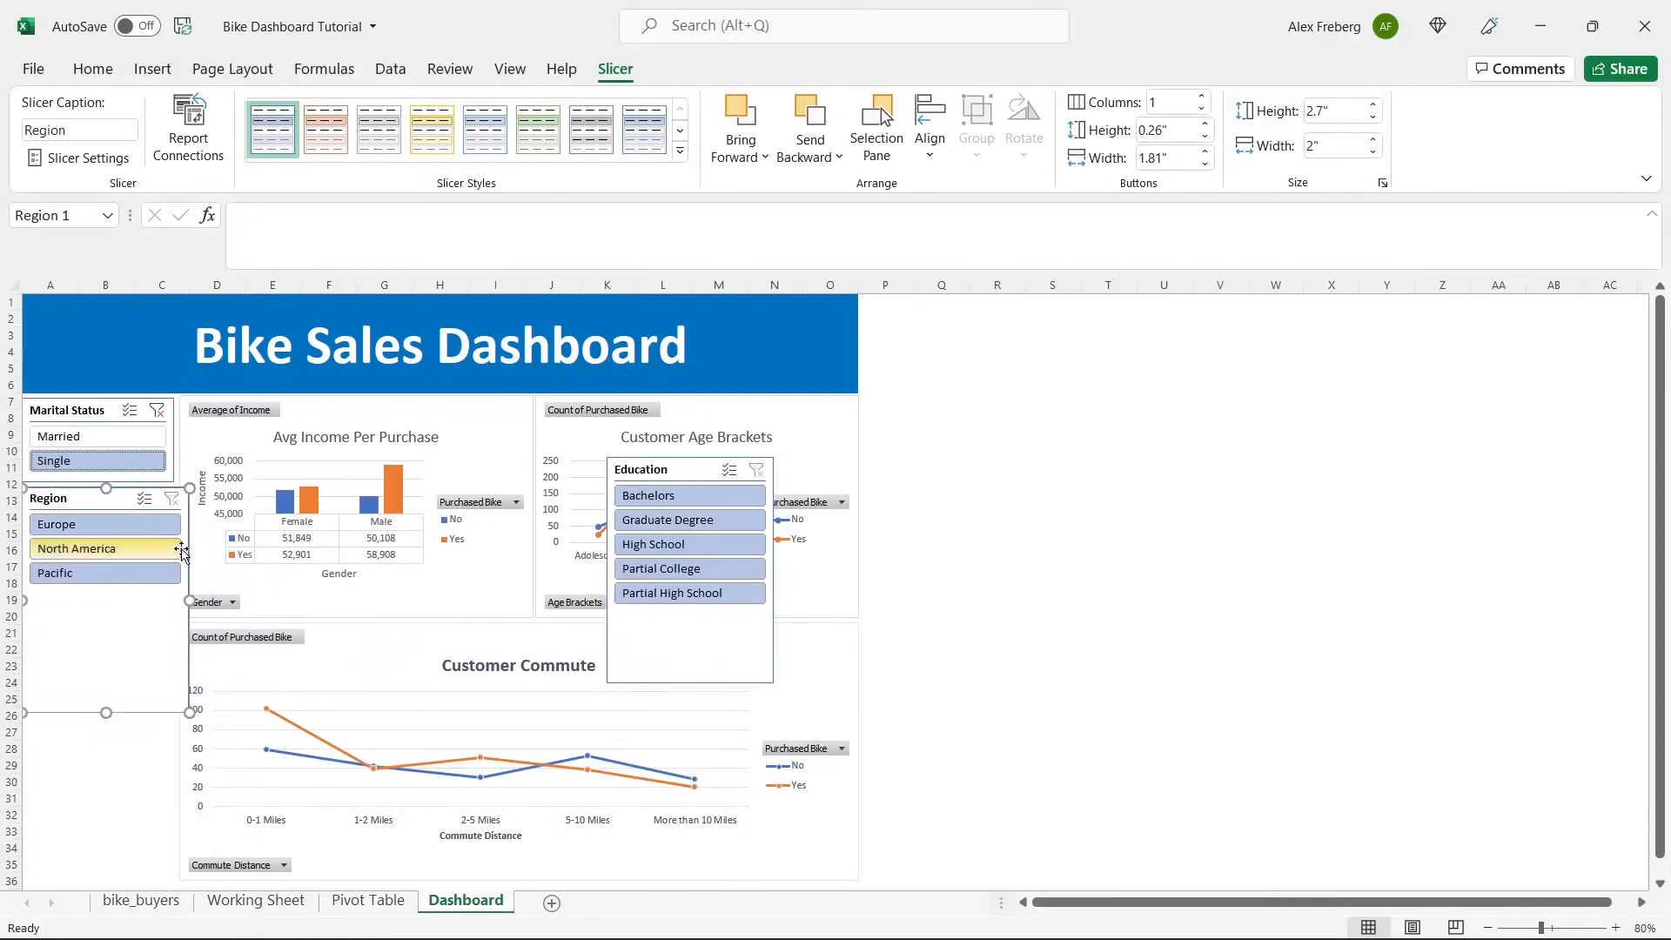
pyautogui.moveTo(190, 600); pyautogui.dragTo(175, 600)
pyautogui.click(951, 514)
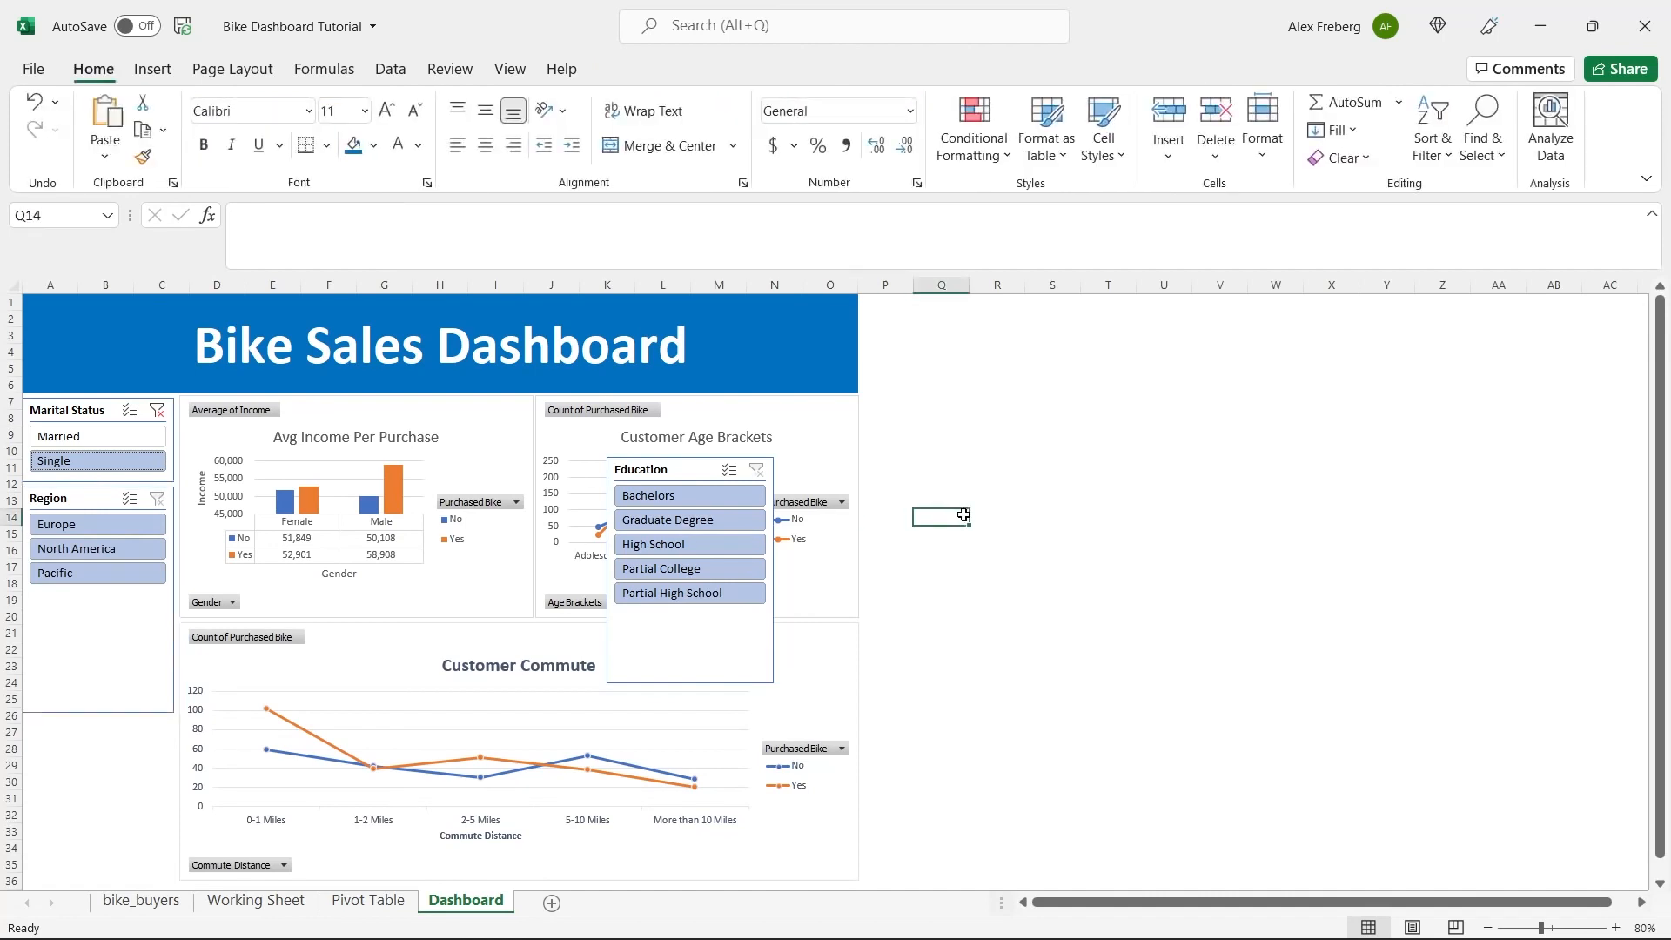
pyautogui.click(94, 625)
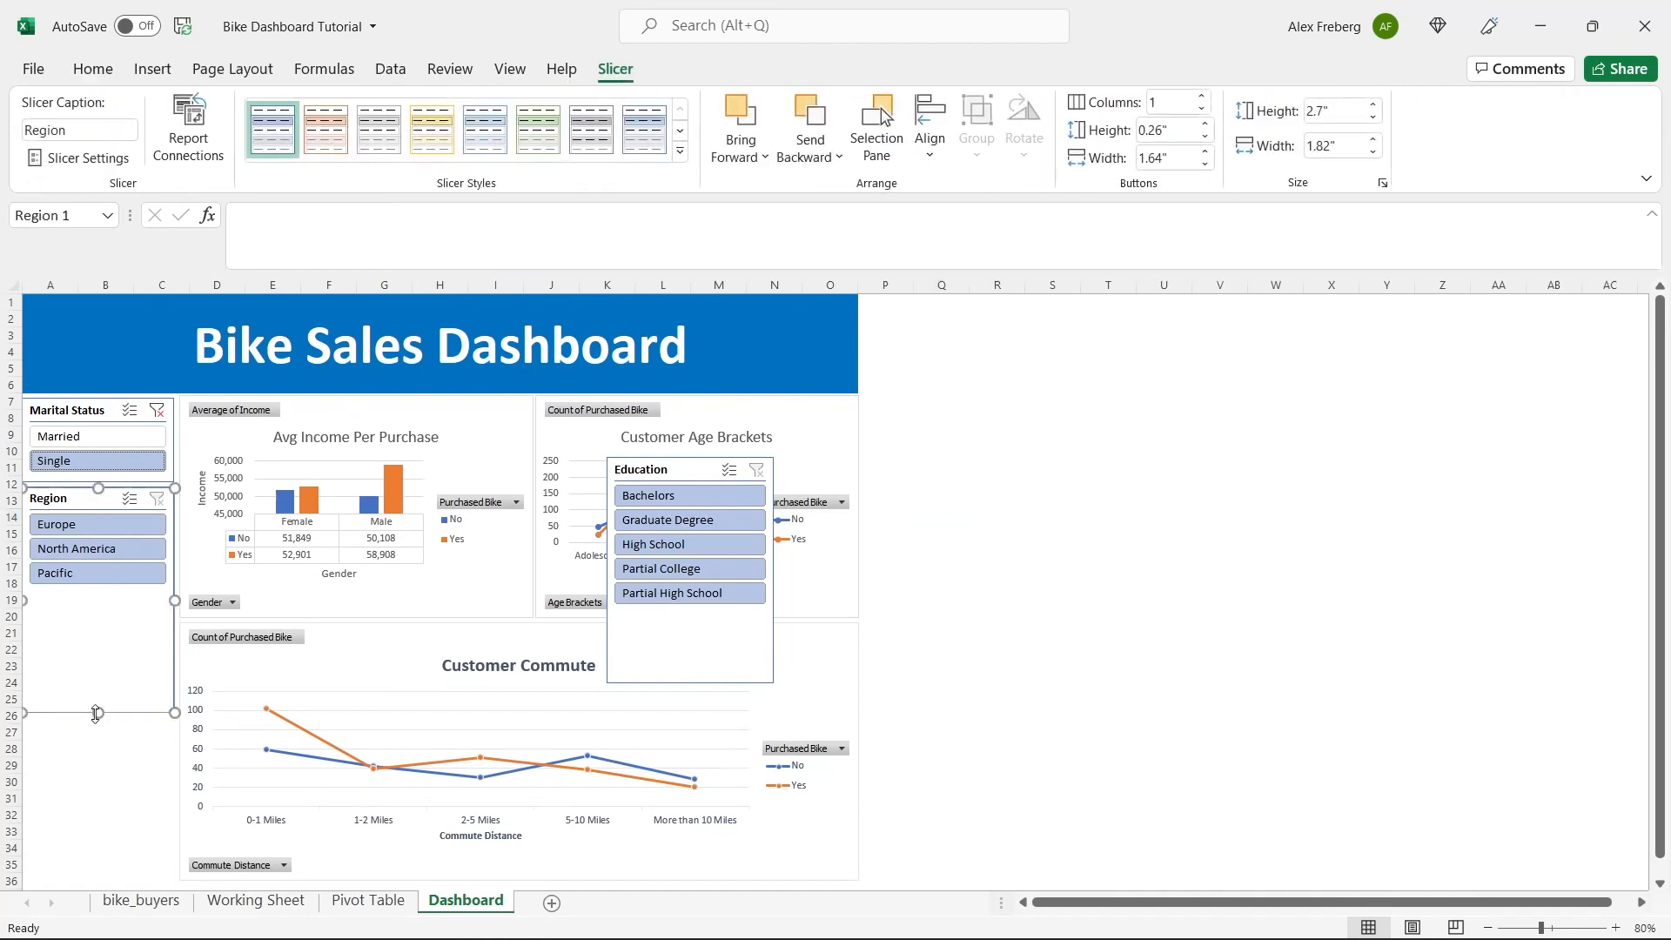
pyautogui.moveTo(98, 710); pyautogui.dragTo(105, 600)
# Place the Education slicer just beneath the Region slicer and resize it to about 1.81" wide and 1.9" high.
pyautogui.moveTo(688, 470); pyautogui.dragTo(85, 618)
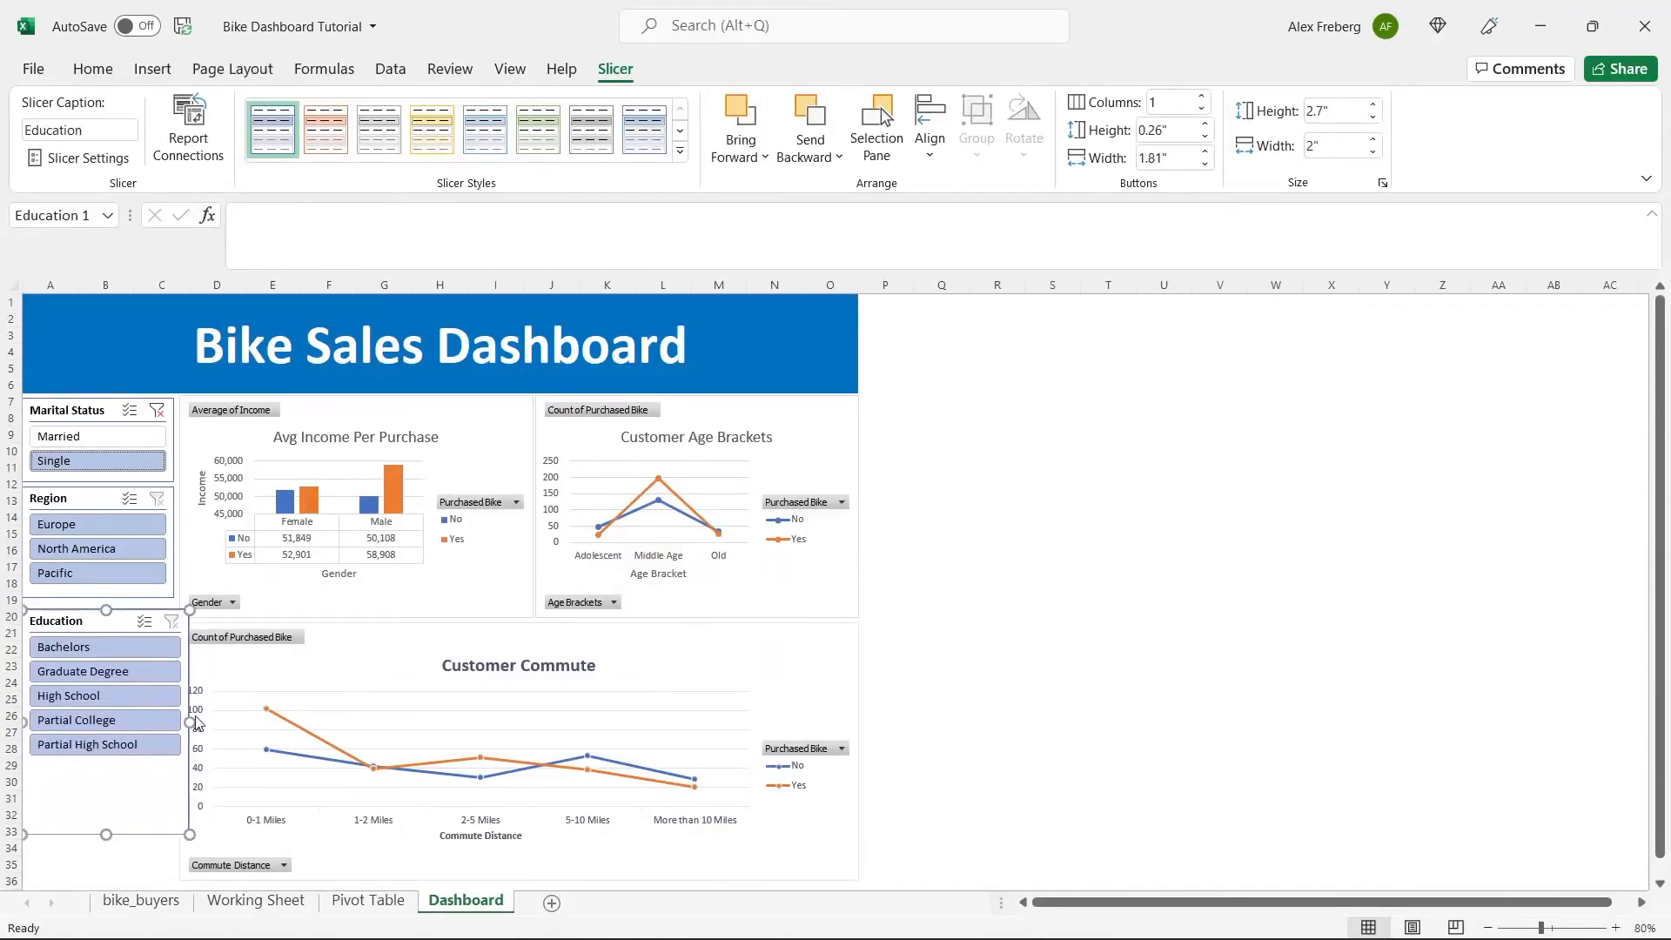
pyautogui.moveTo(189, 720); pyautogui.dragTo(172, 721)
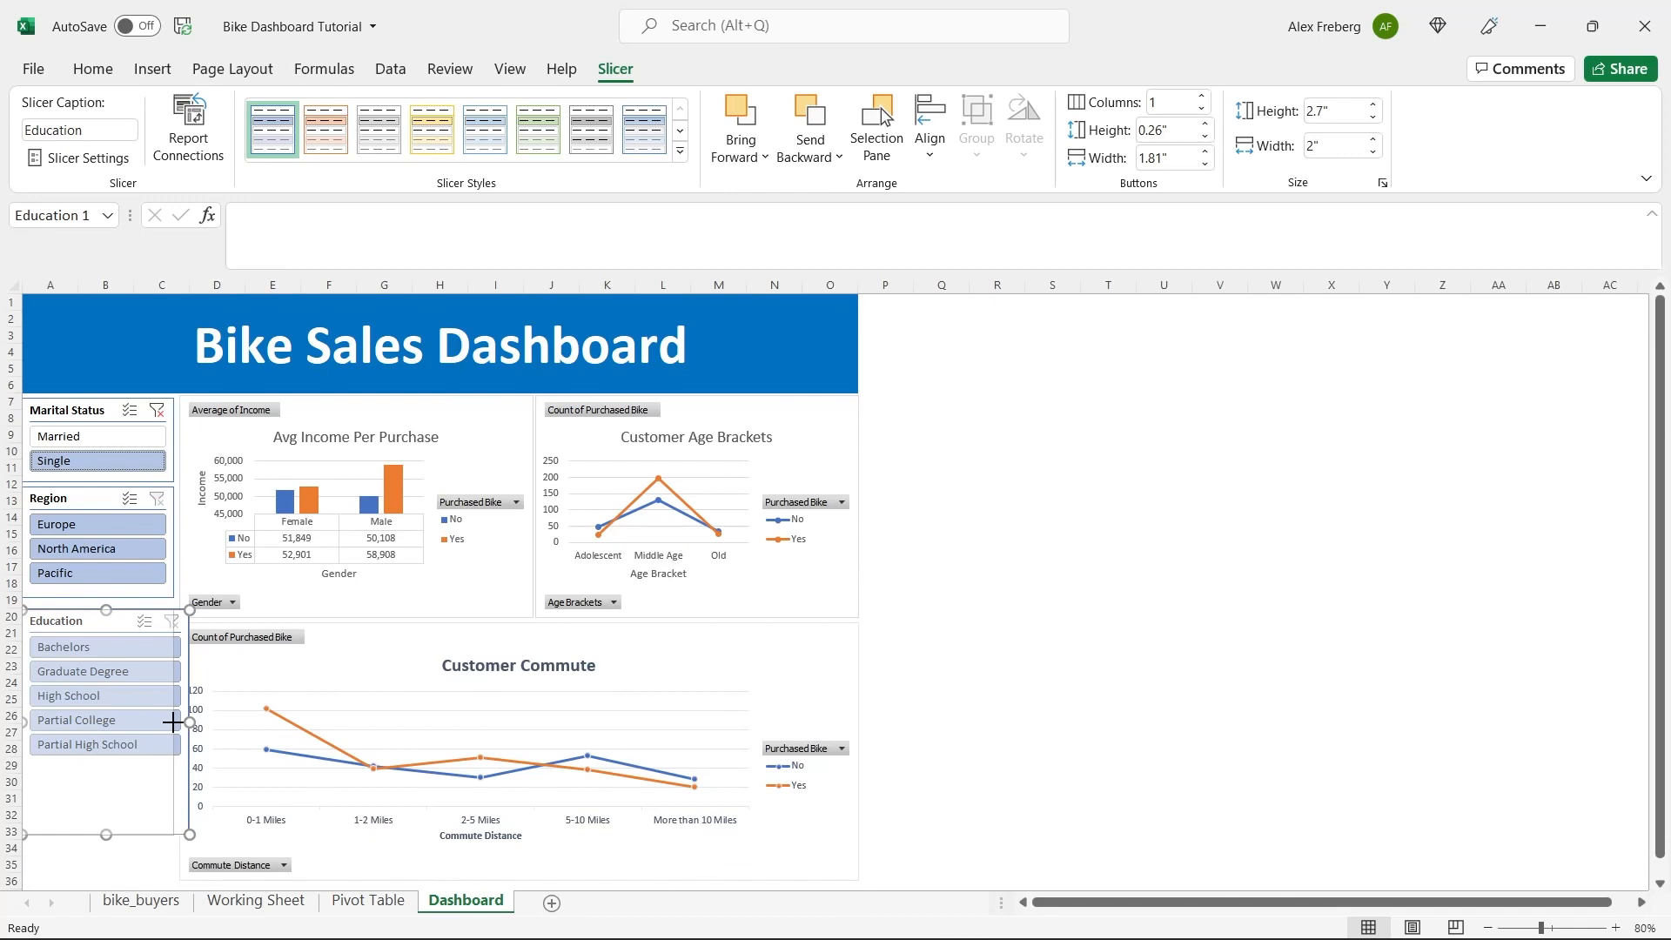
pyautogui.moveTo(172, 721); pyautogui.dragTo(172, 721)
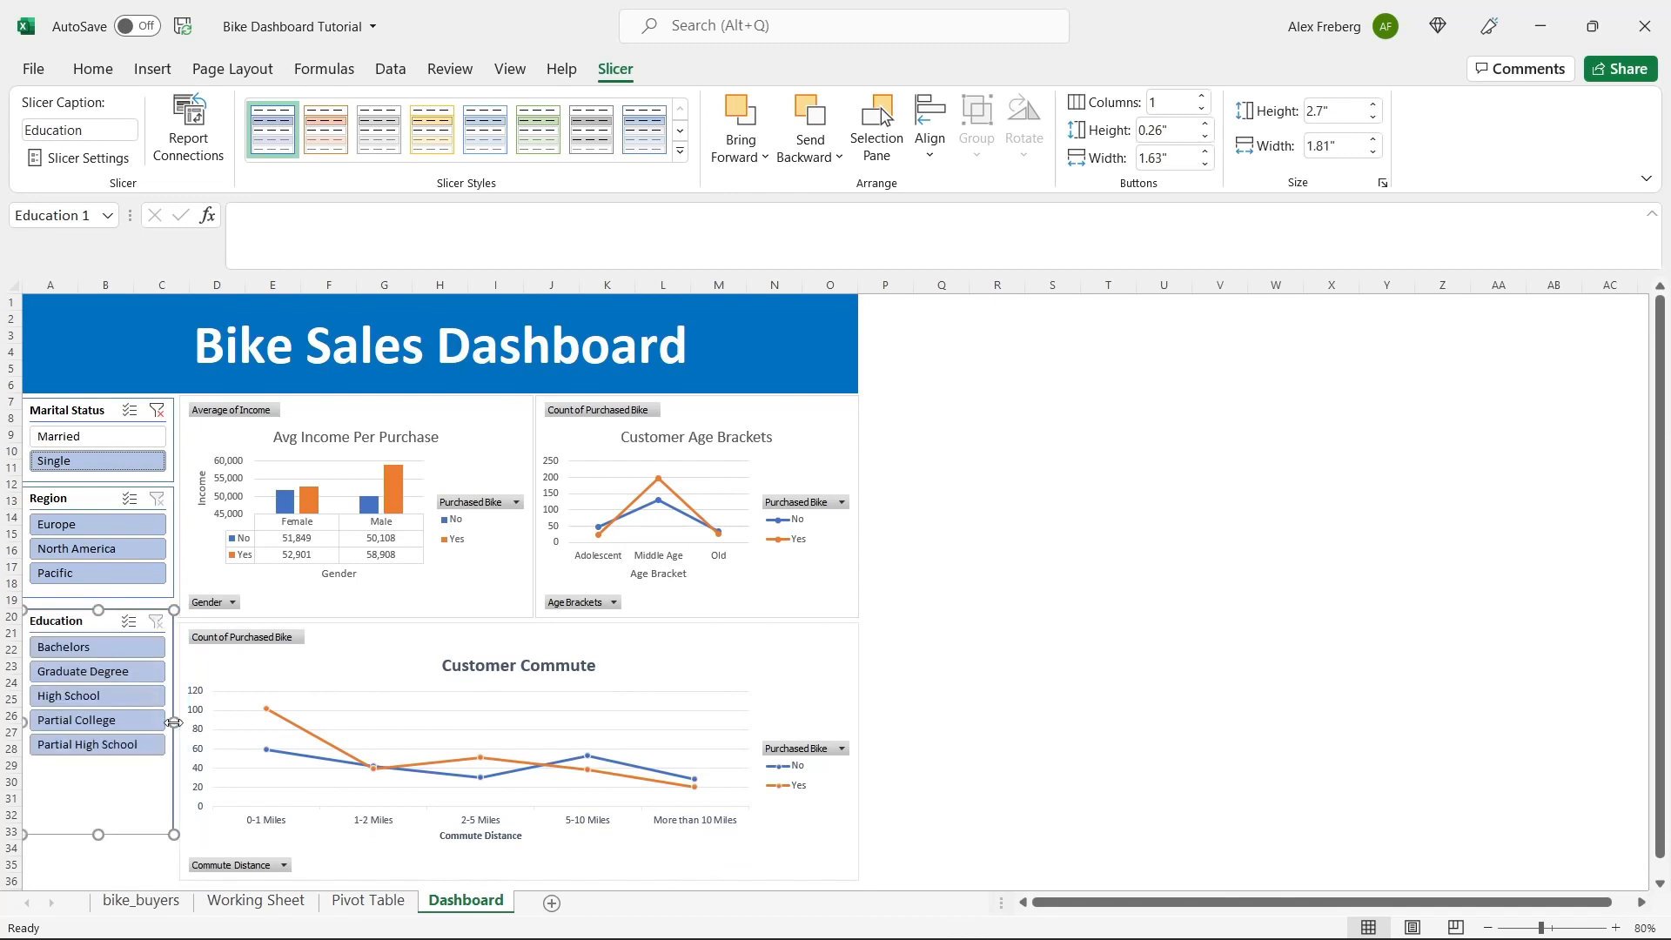
pyautogui.click(927, 565)
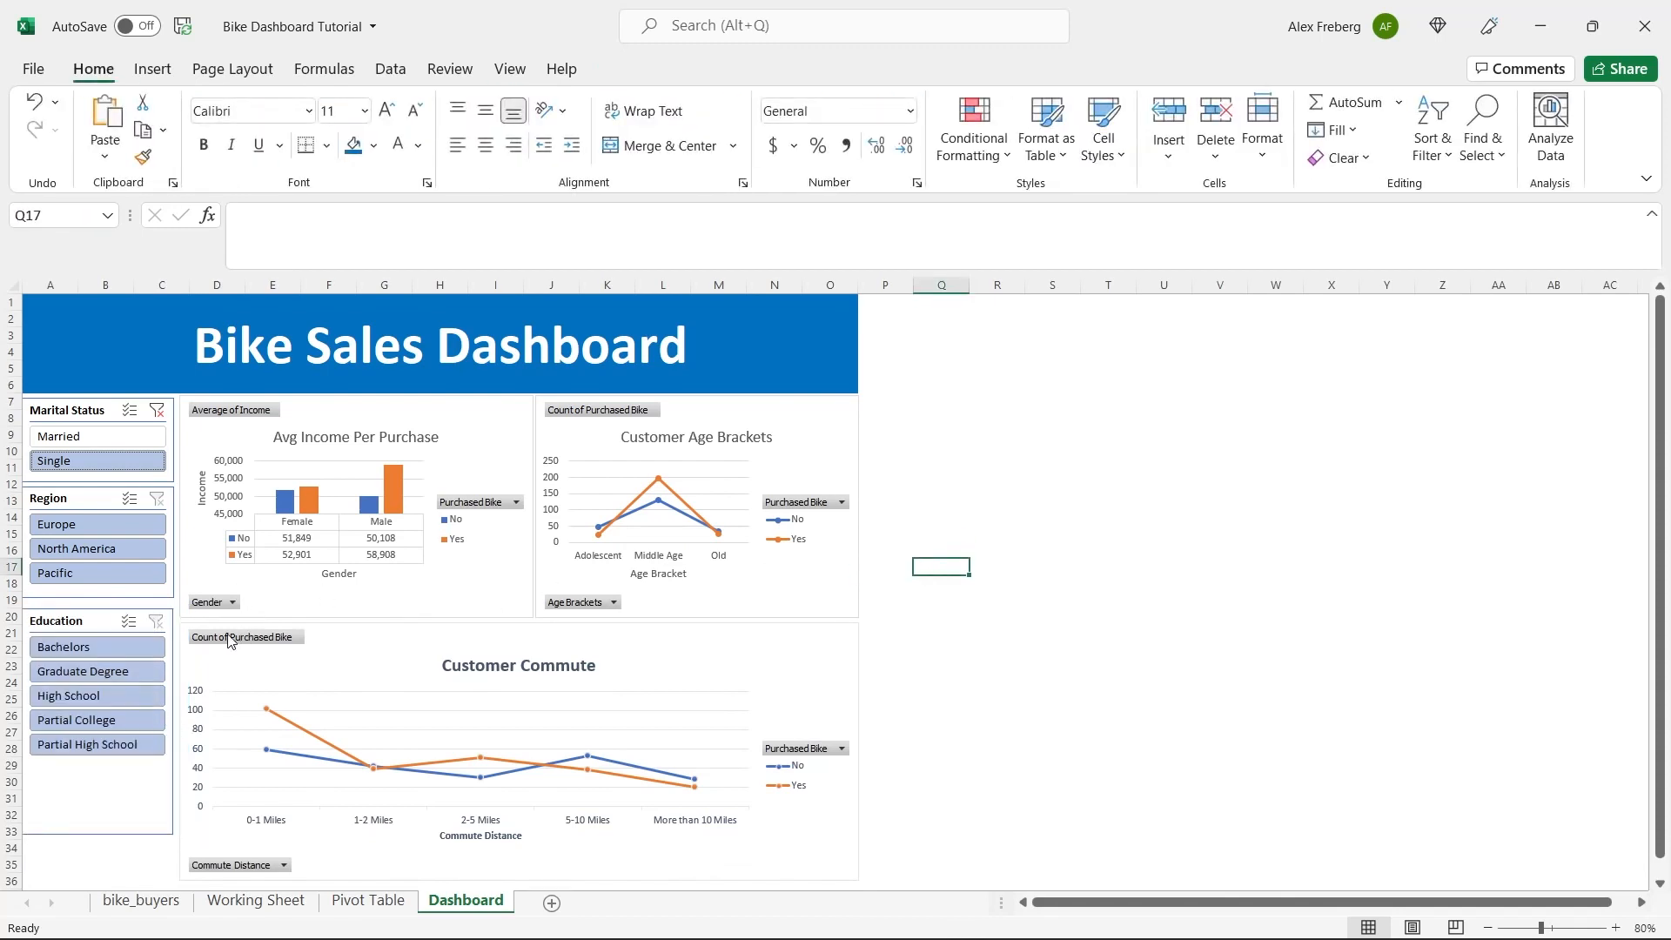
pyautogui.click(104, 622)
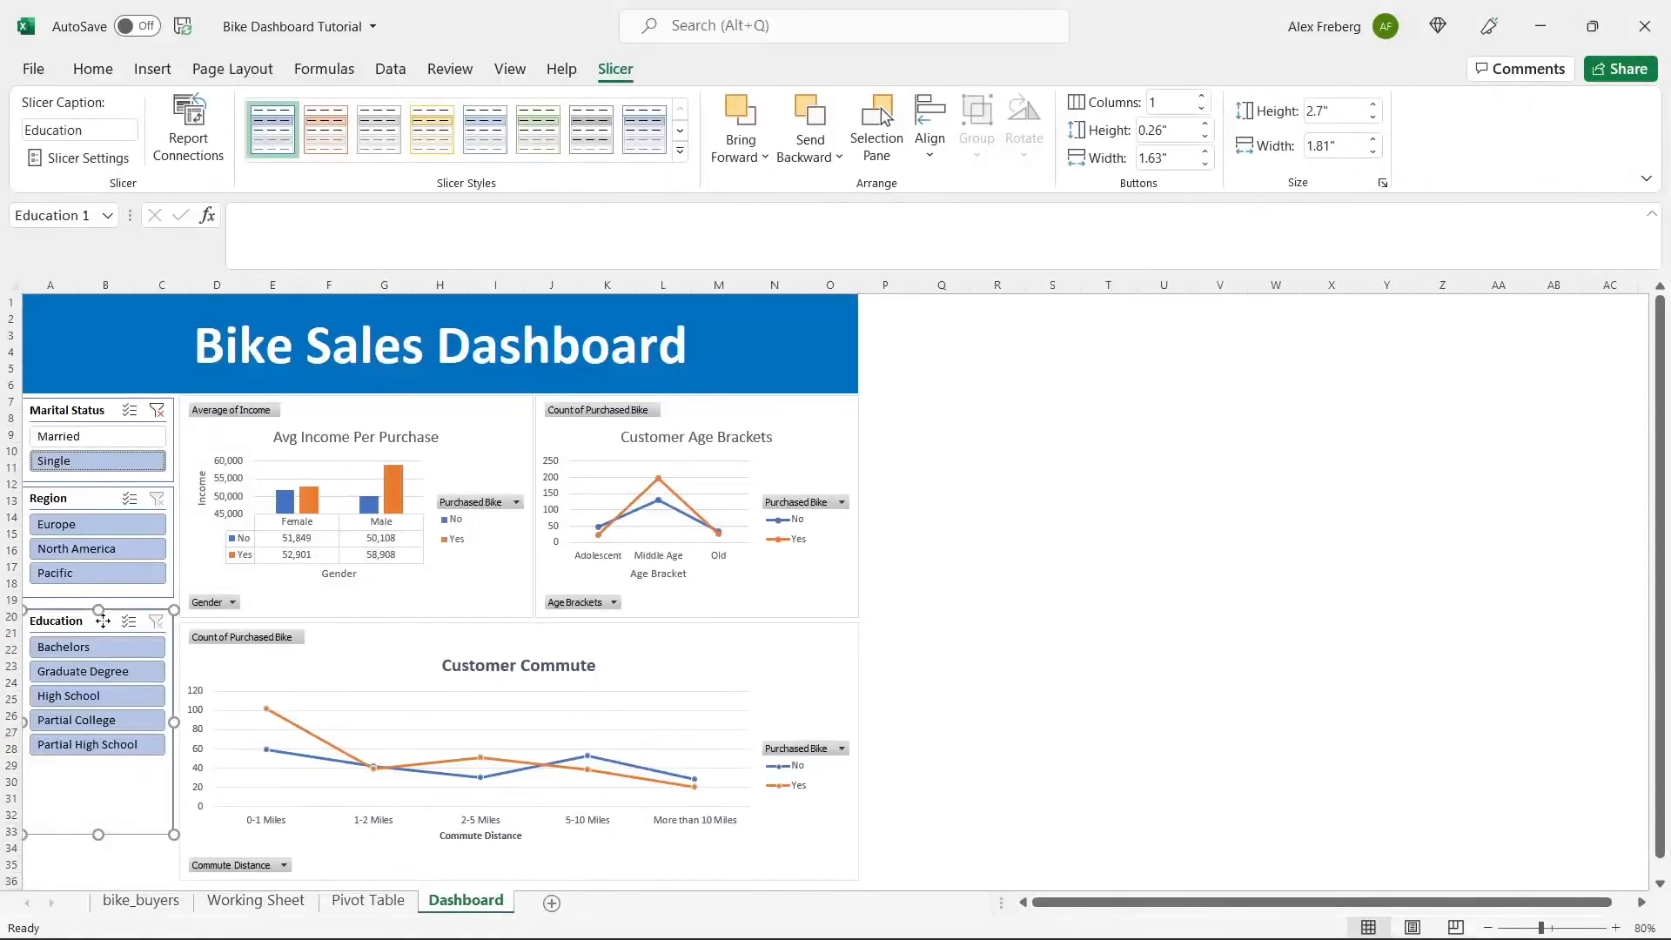
pyautogui.moveTo(102, 621); pyautogui.dragTo(102, 615)
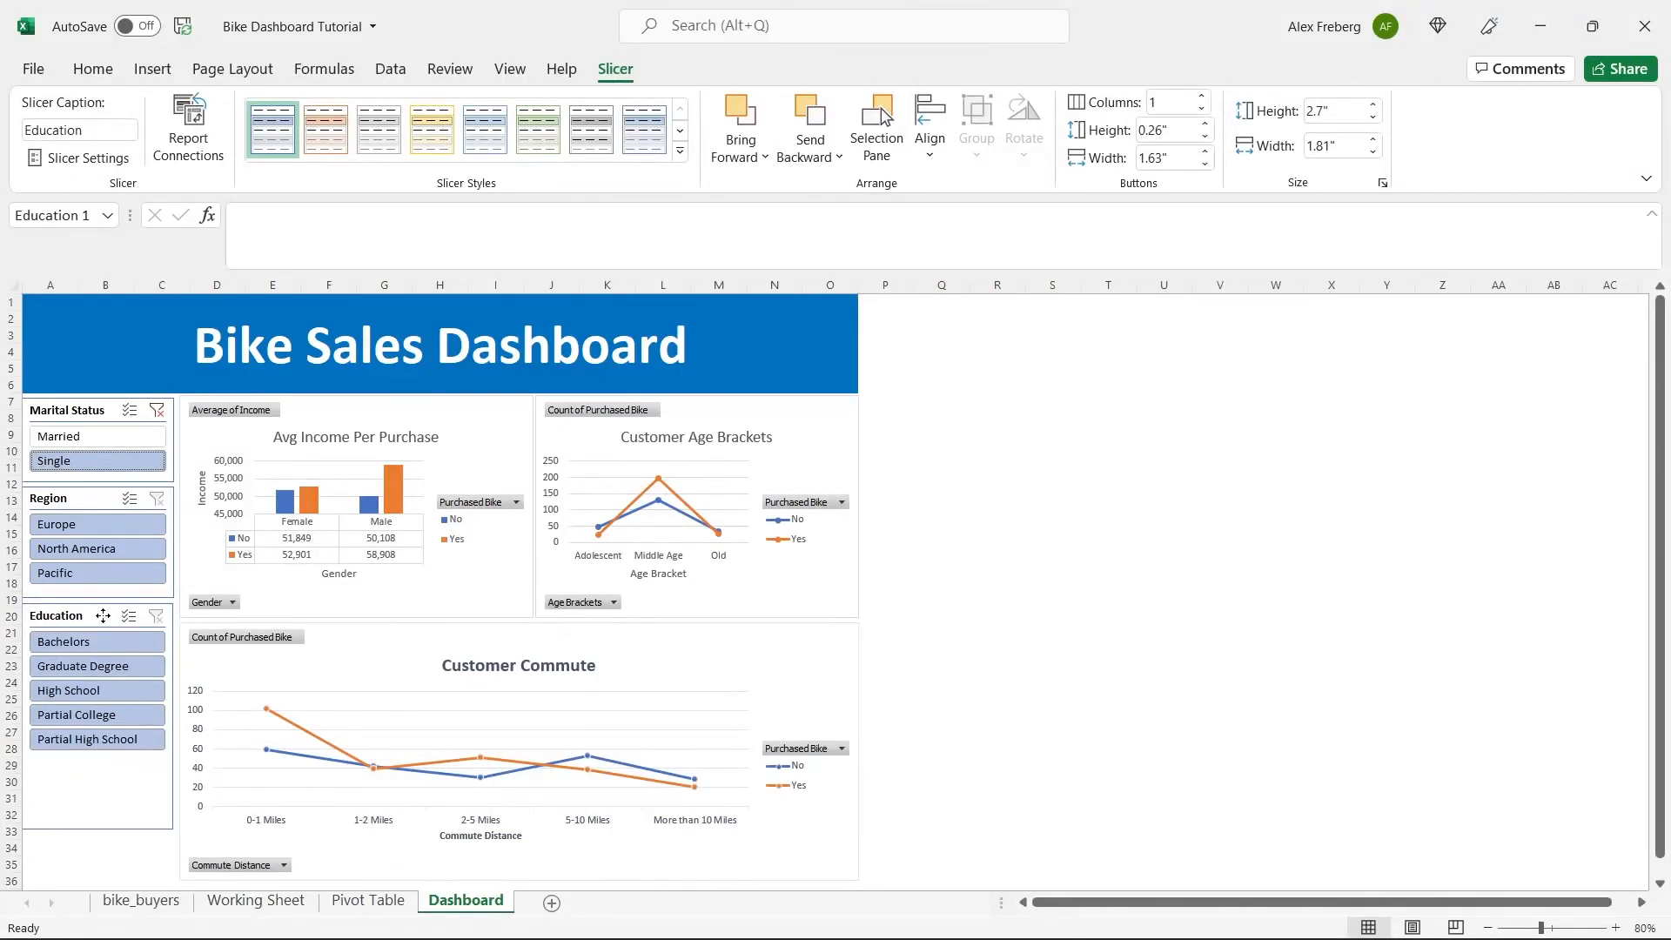
pyautogui.moveTo(98, 828); pyautogui.dragTo(102, 763)
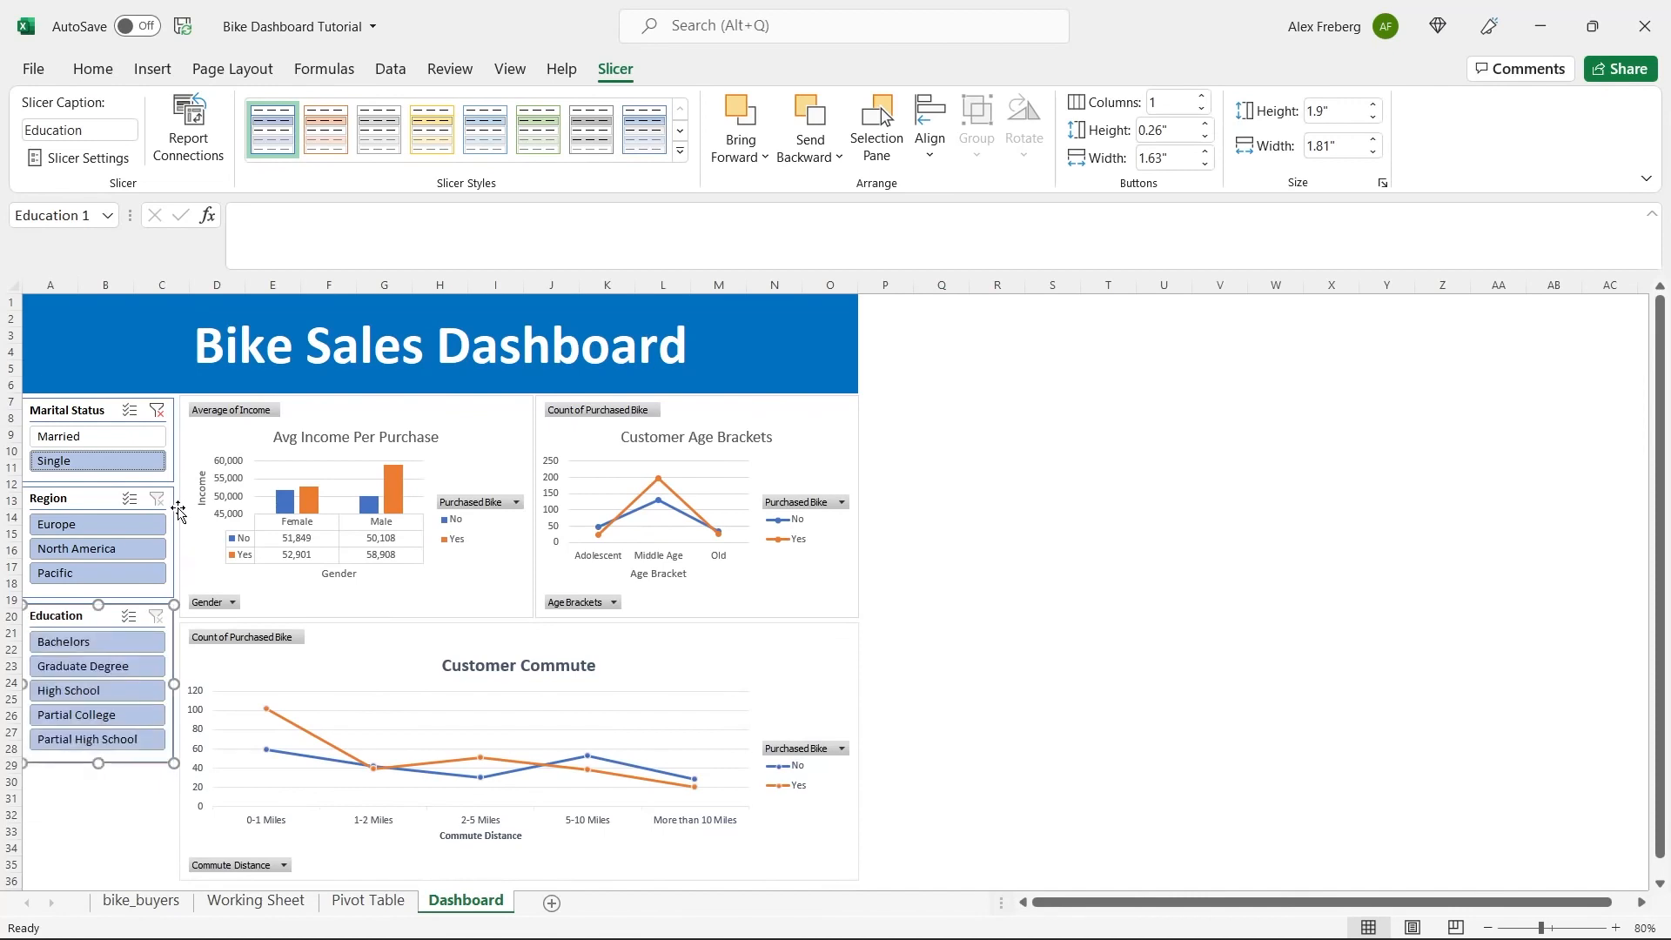
# Test the Region slicer by filtering to Europe, North America, Pacific and Europe again, checking which charts respond.
pyautogui.click(101, 496)
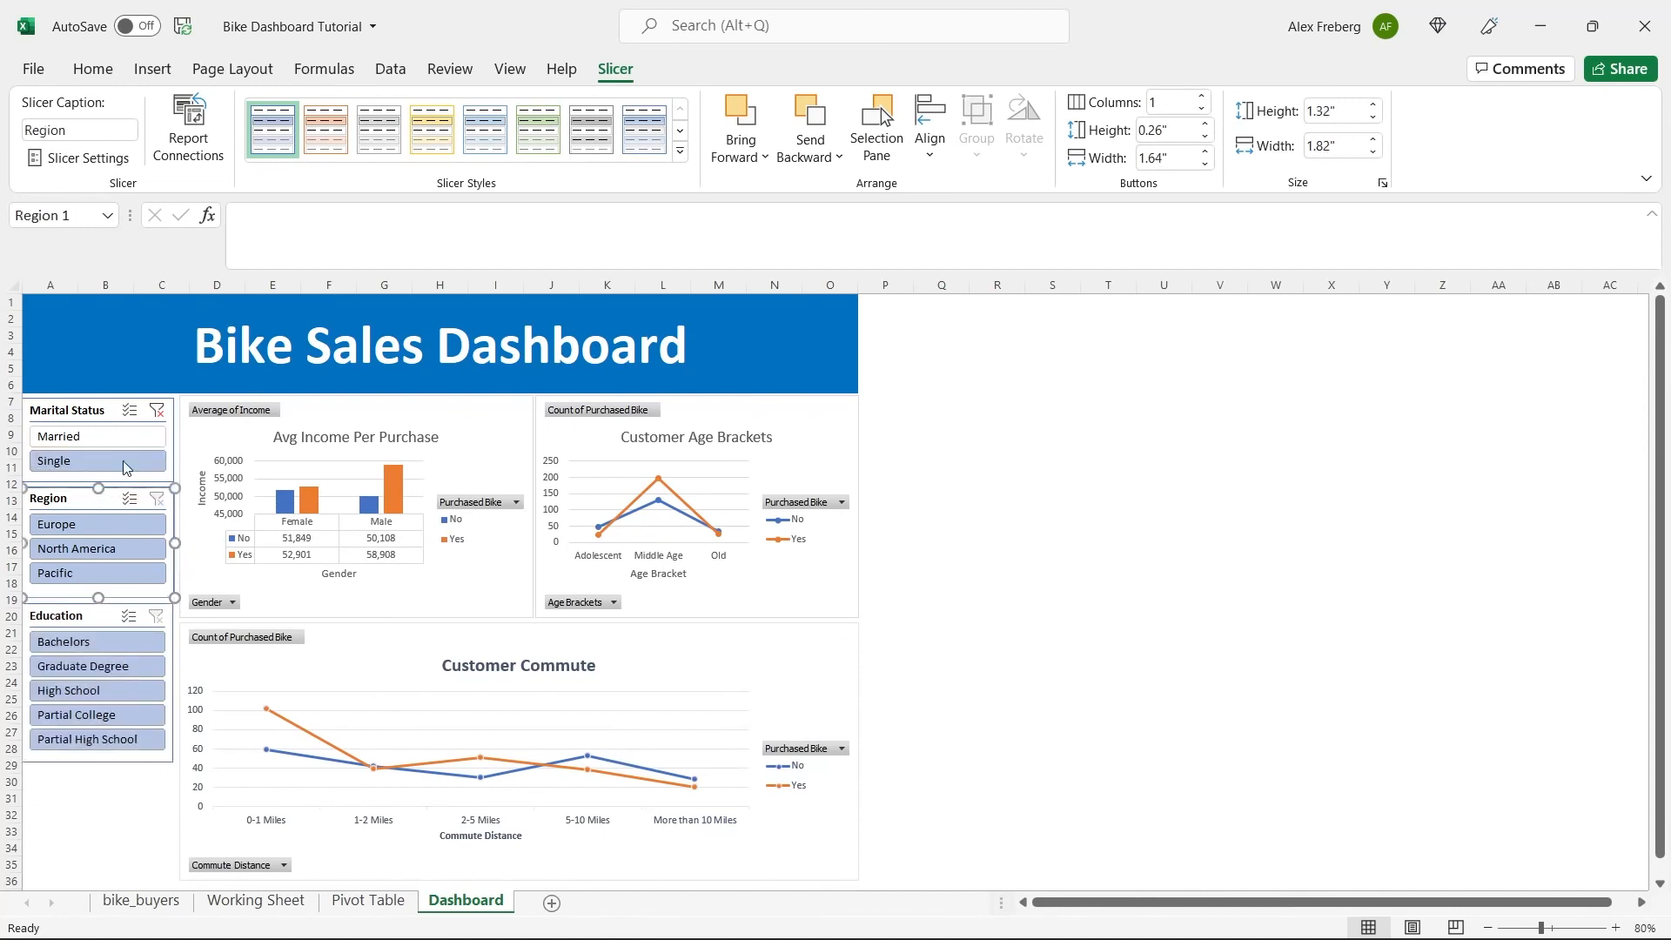
pyautogui.click(83, 526)
pyautogui.click(87, 548)
pyautogui.click(87, 572)
pyautogui.click(94, 529)
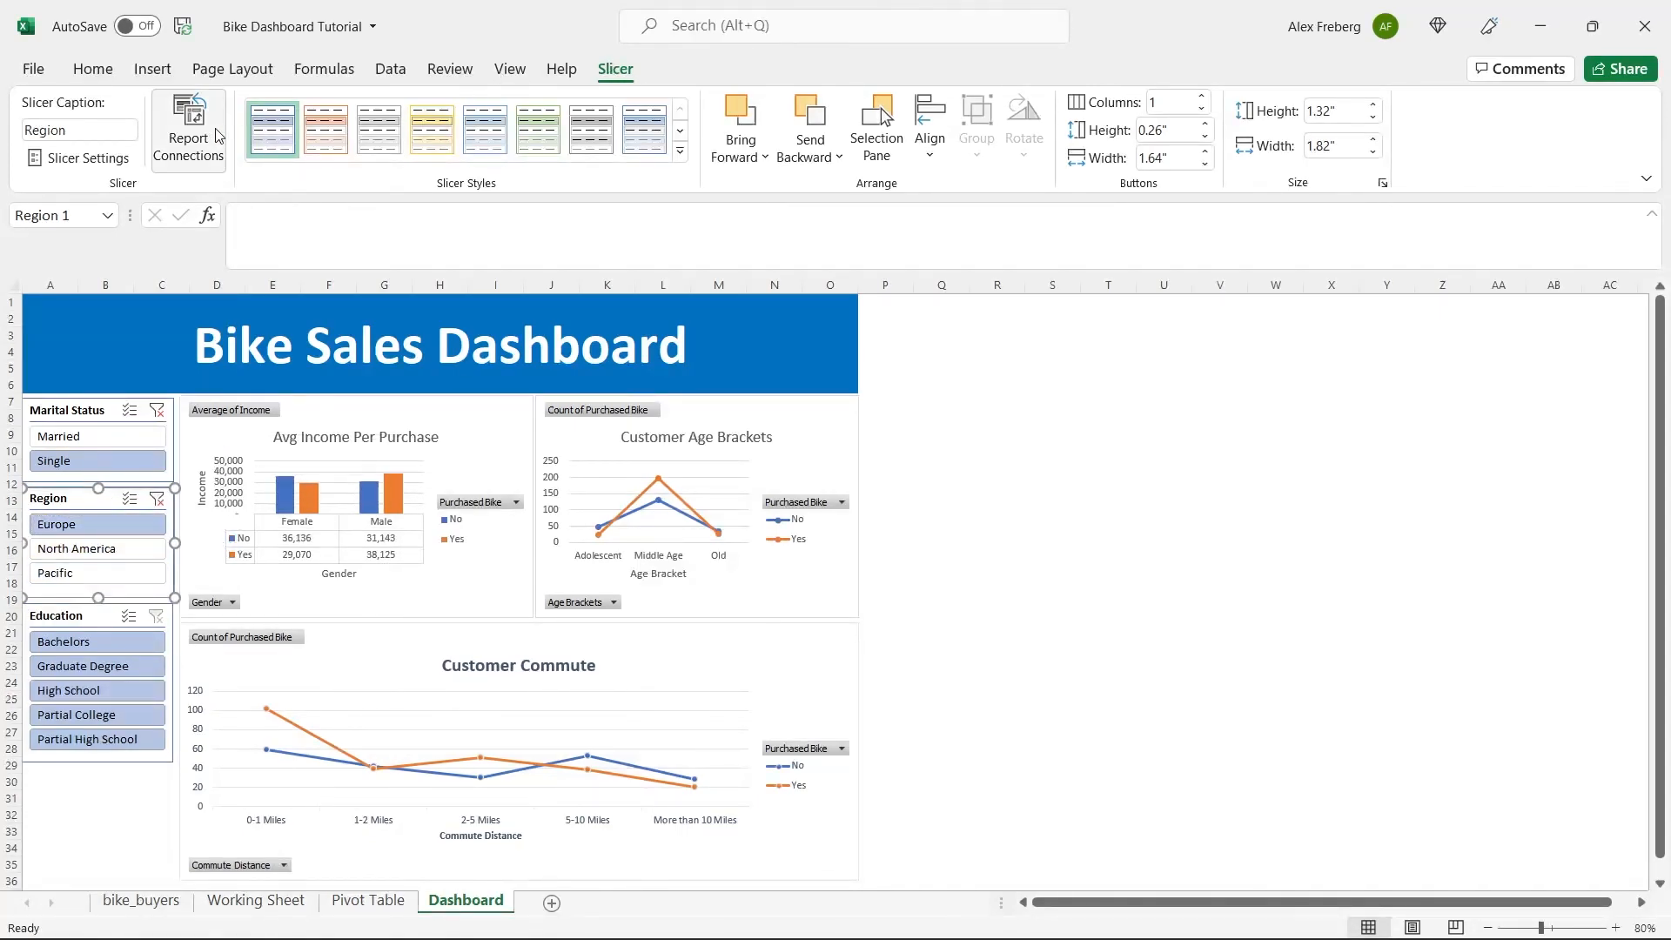
# Connect the Region slicer to PivotTable33, PivotTable34 and PivotTable35 as well, through its report connections.
pyautogui.click(188, 127)
pyautogui.click(785, 551)
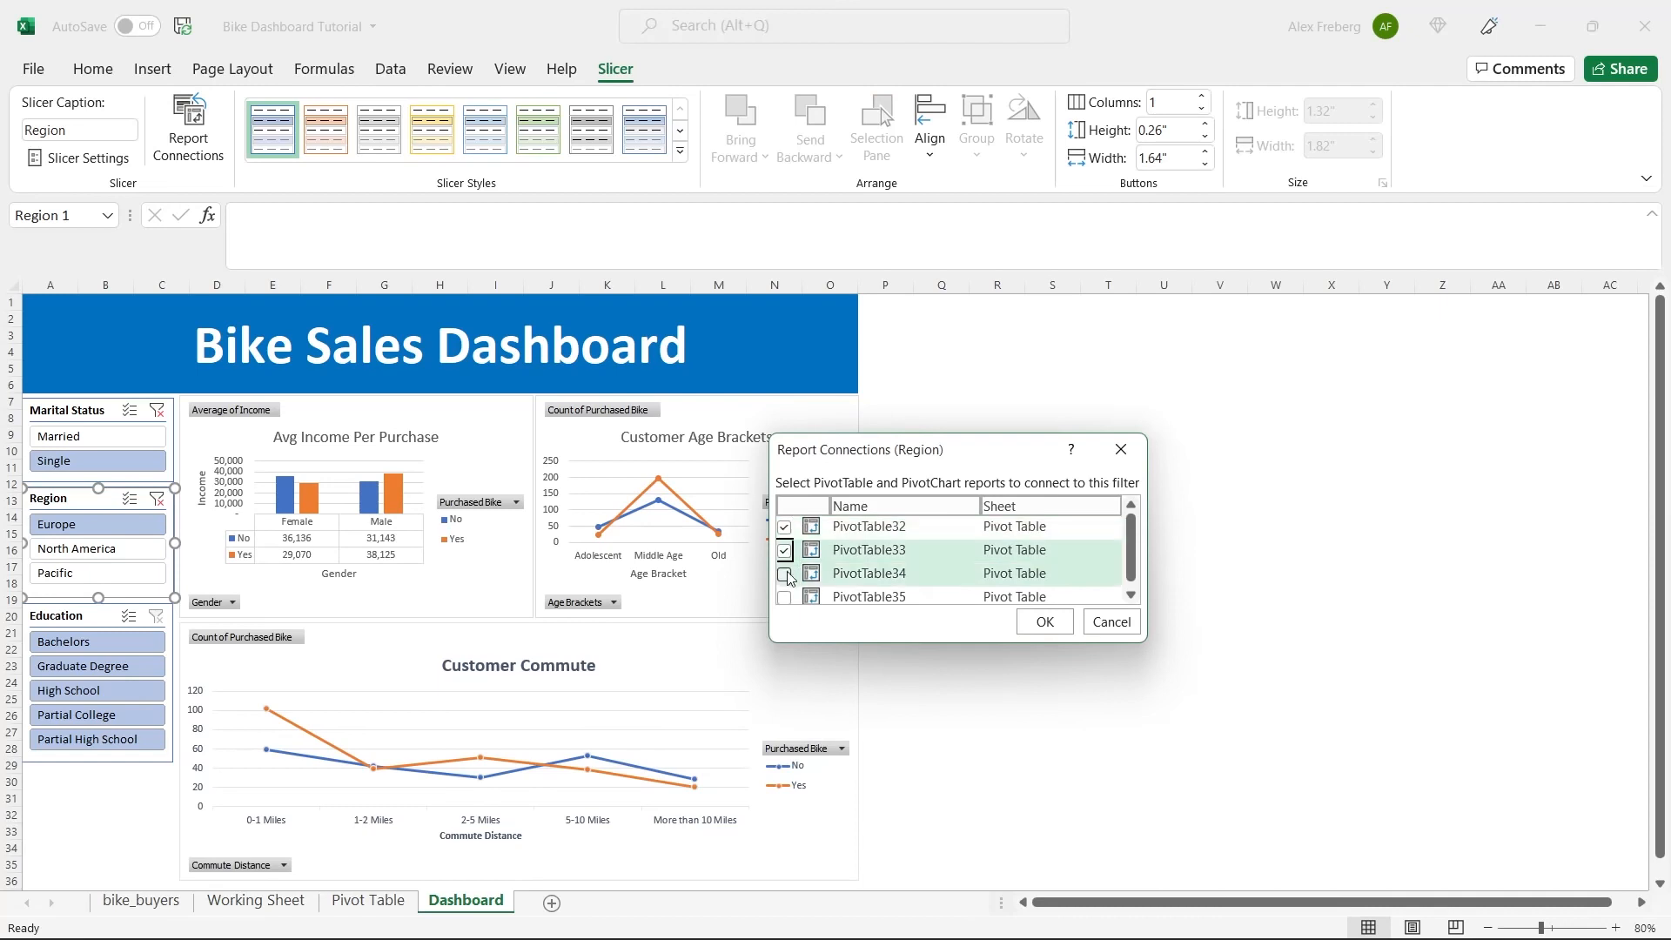
pyautogui.click(784, 573)
pyautogui.click(784, 597)
pyautogui.click(1044, 622)
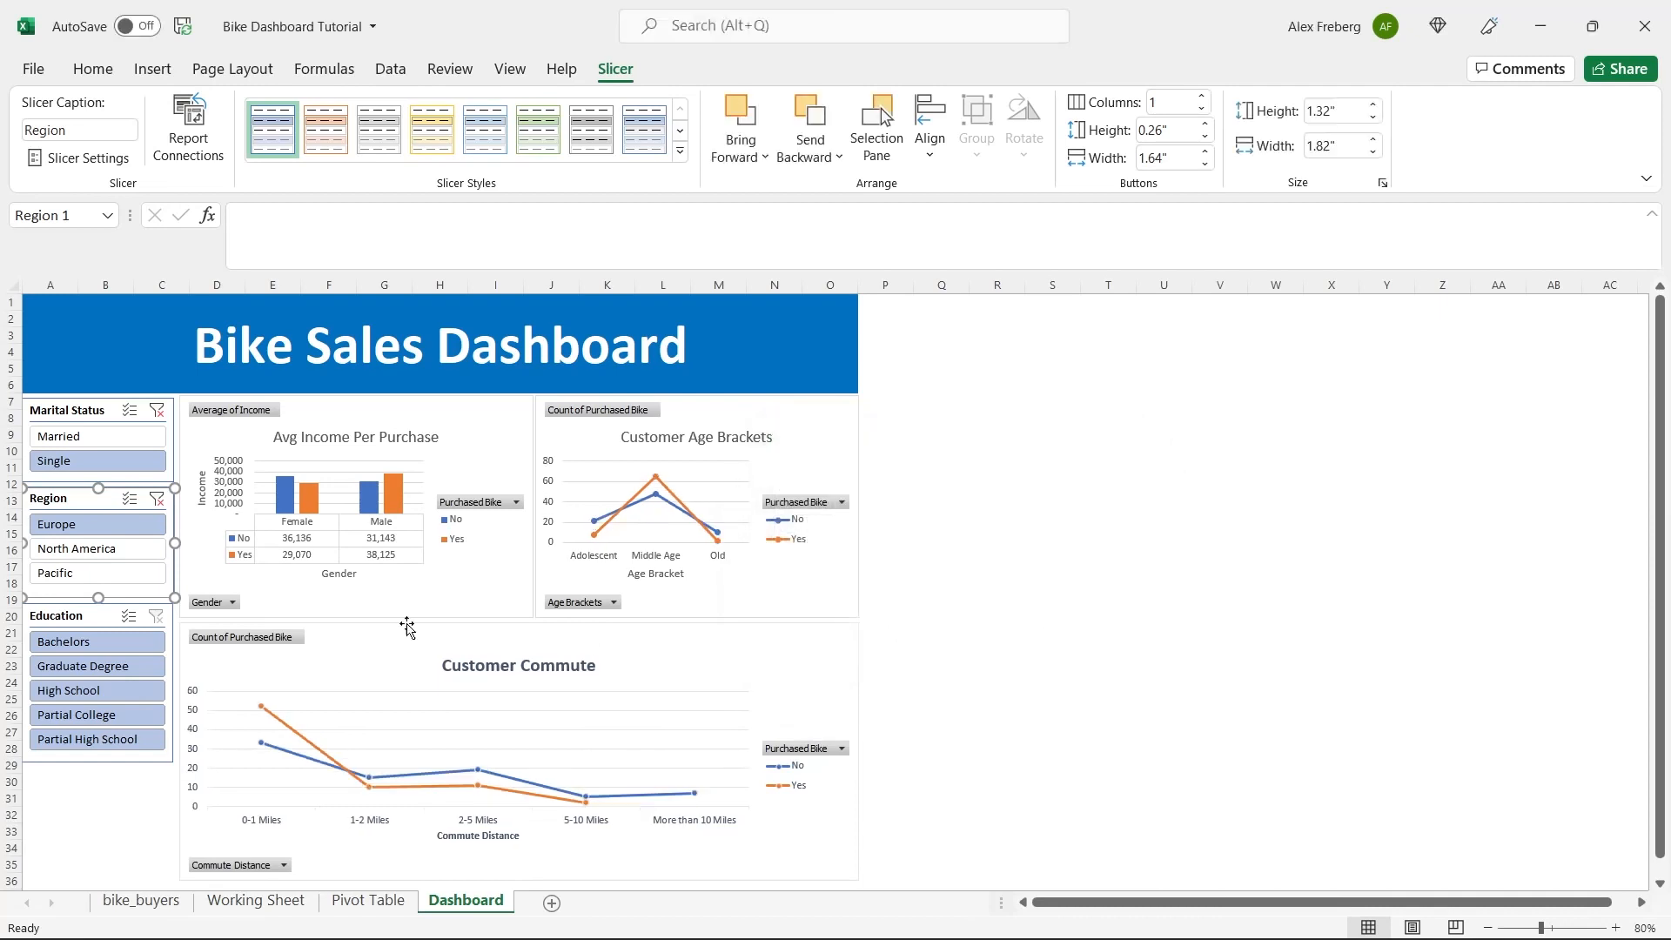
# Connect the Education slicer to PivotTable33, PivotTable34 and PivotTable35 as well, through its report connections.
pyautogui.click(102, 618)
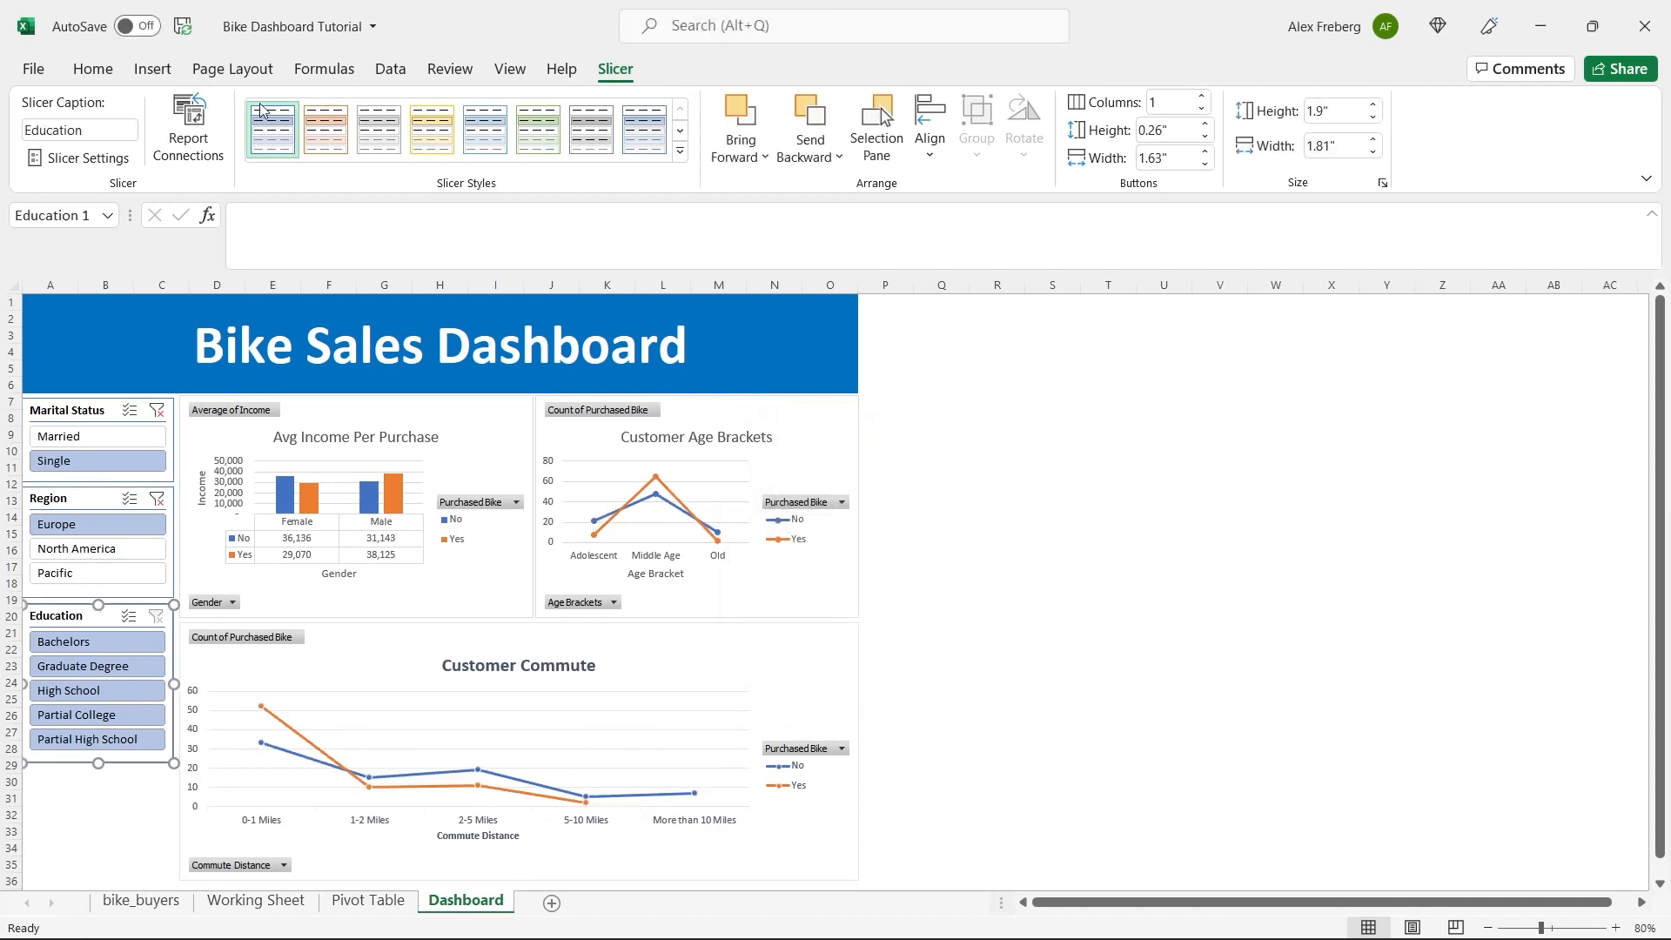
pyautogui.click(185, 120)
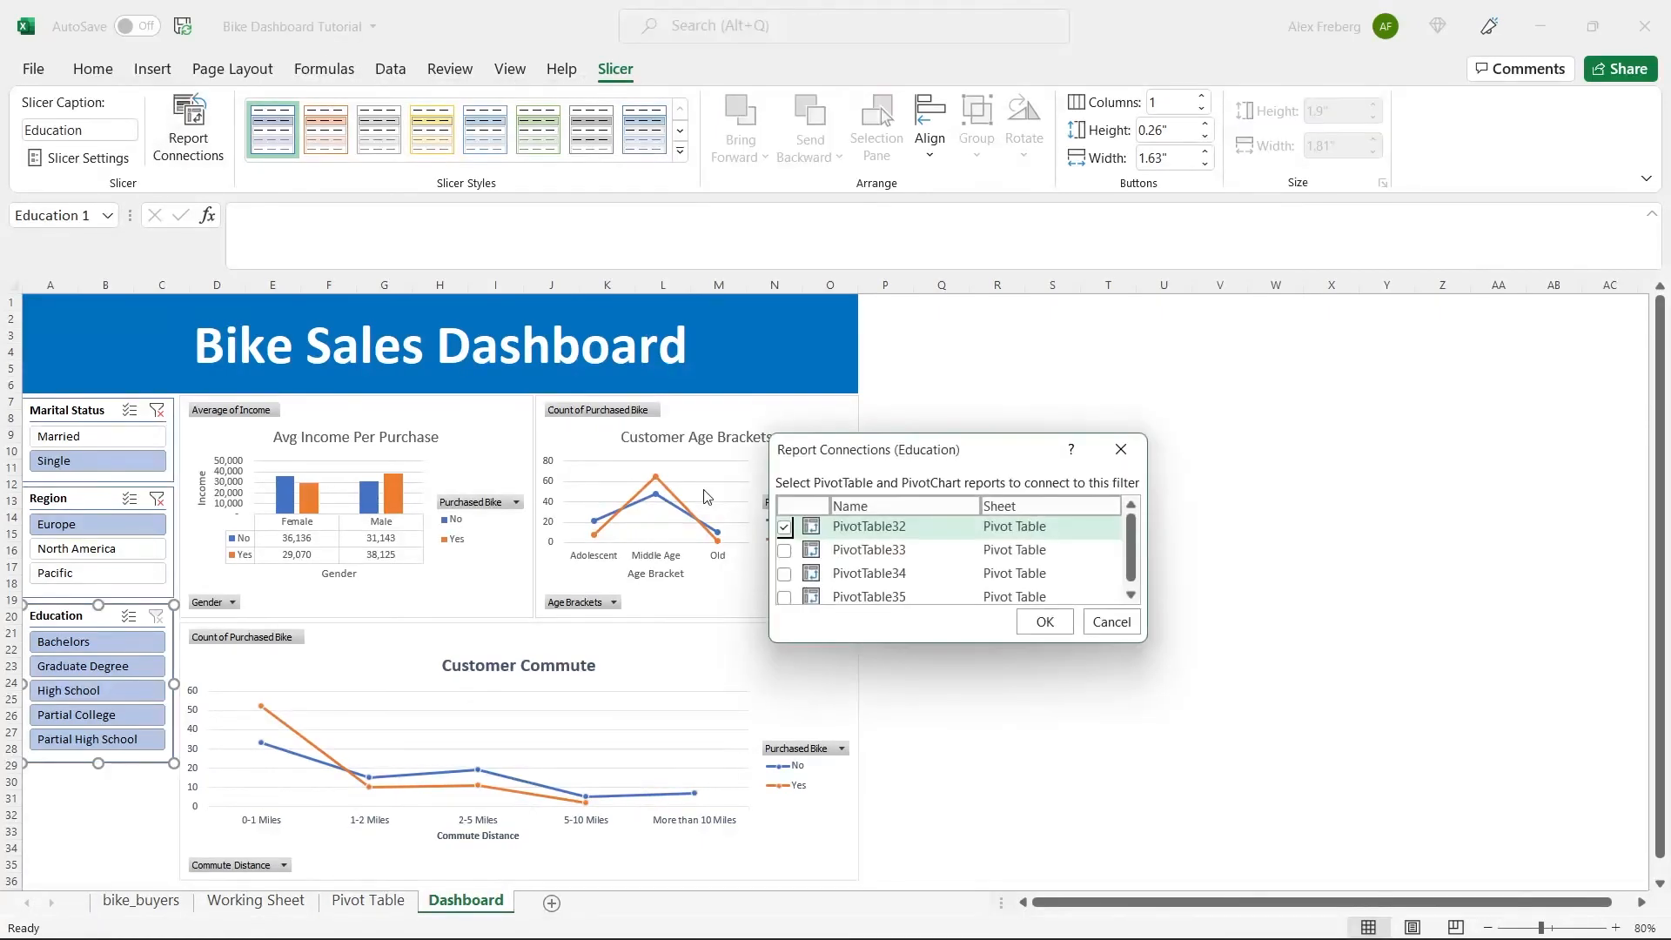
pyautogui.click(785, 551)
pyautogui.click(785, 575)
pyautogui.click(785, 597)
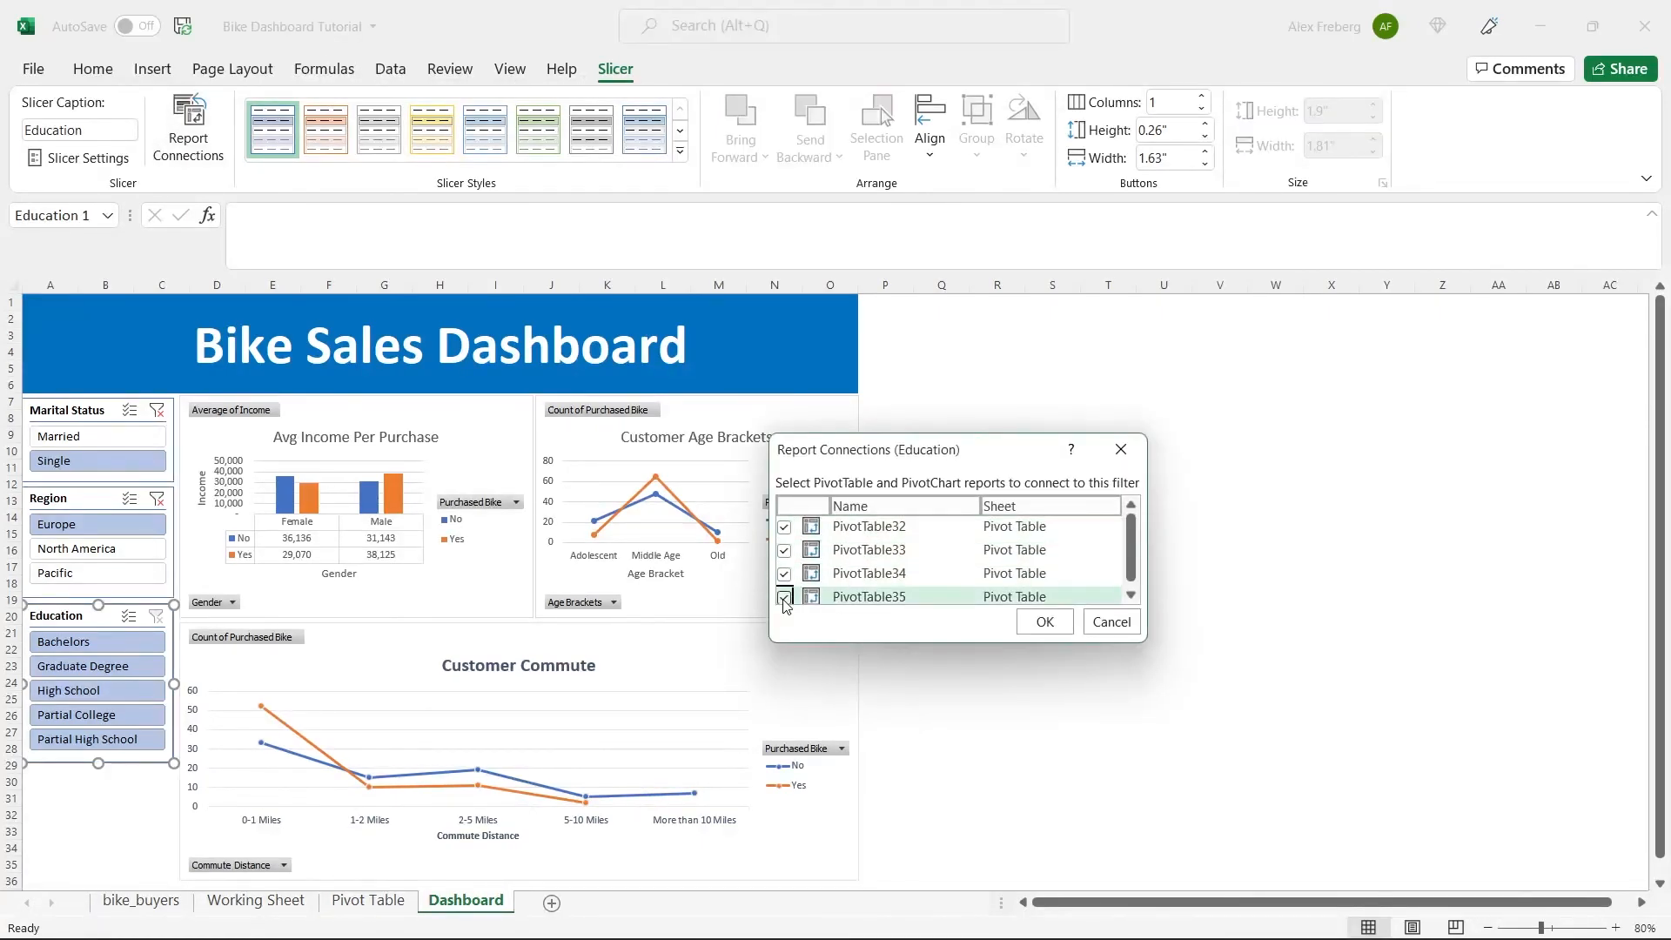
pyautogui.click(1044, 622)
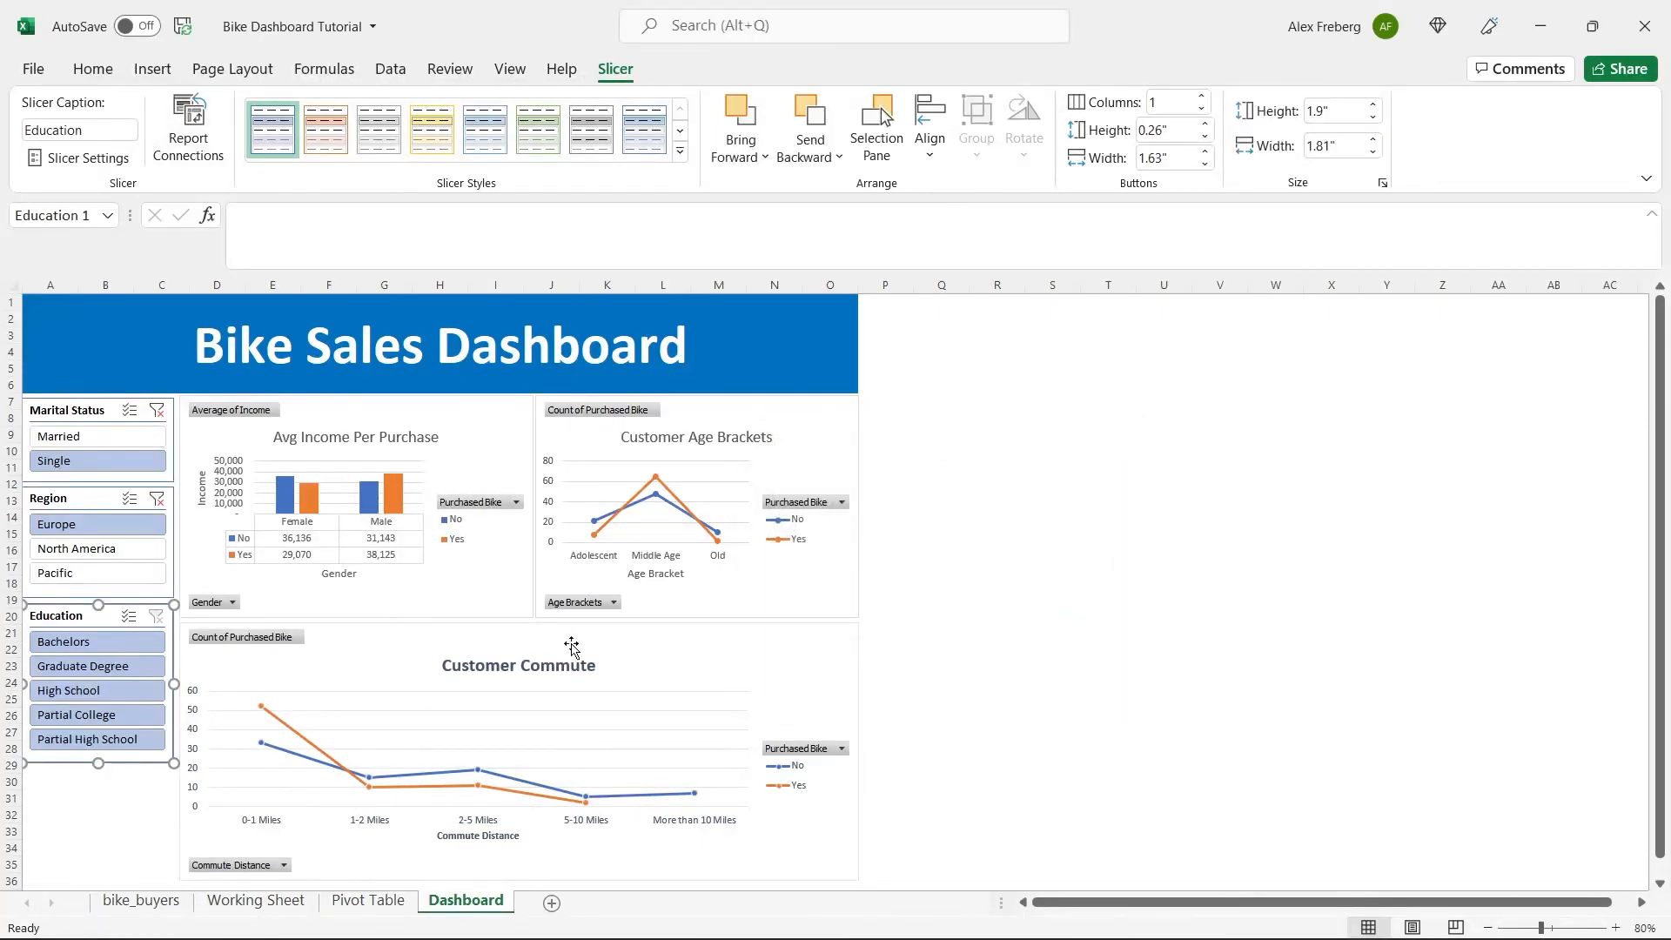
# Test the Education slicer with Partial High School, and clear the Region and Education filters.
pyautogui.click(117, 738)
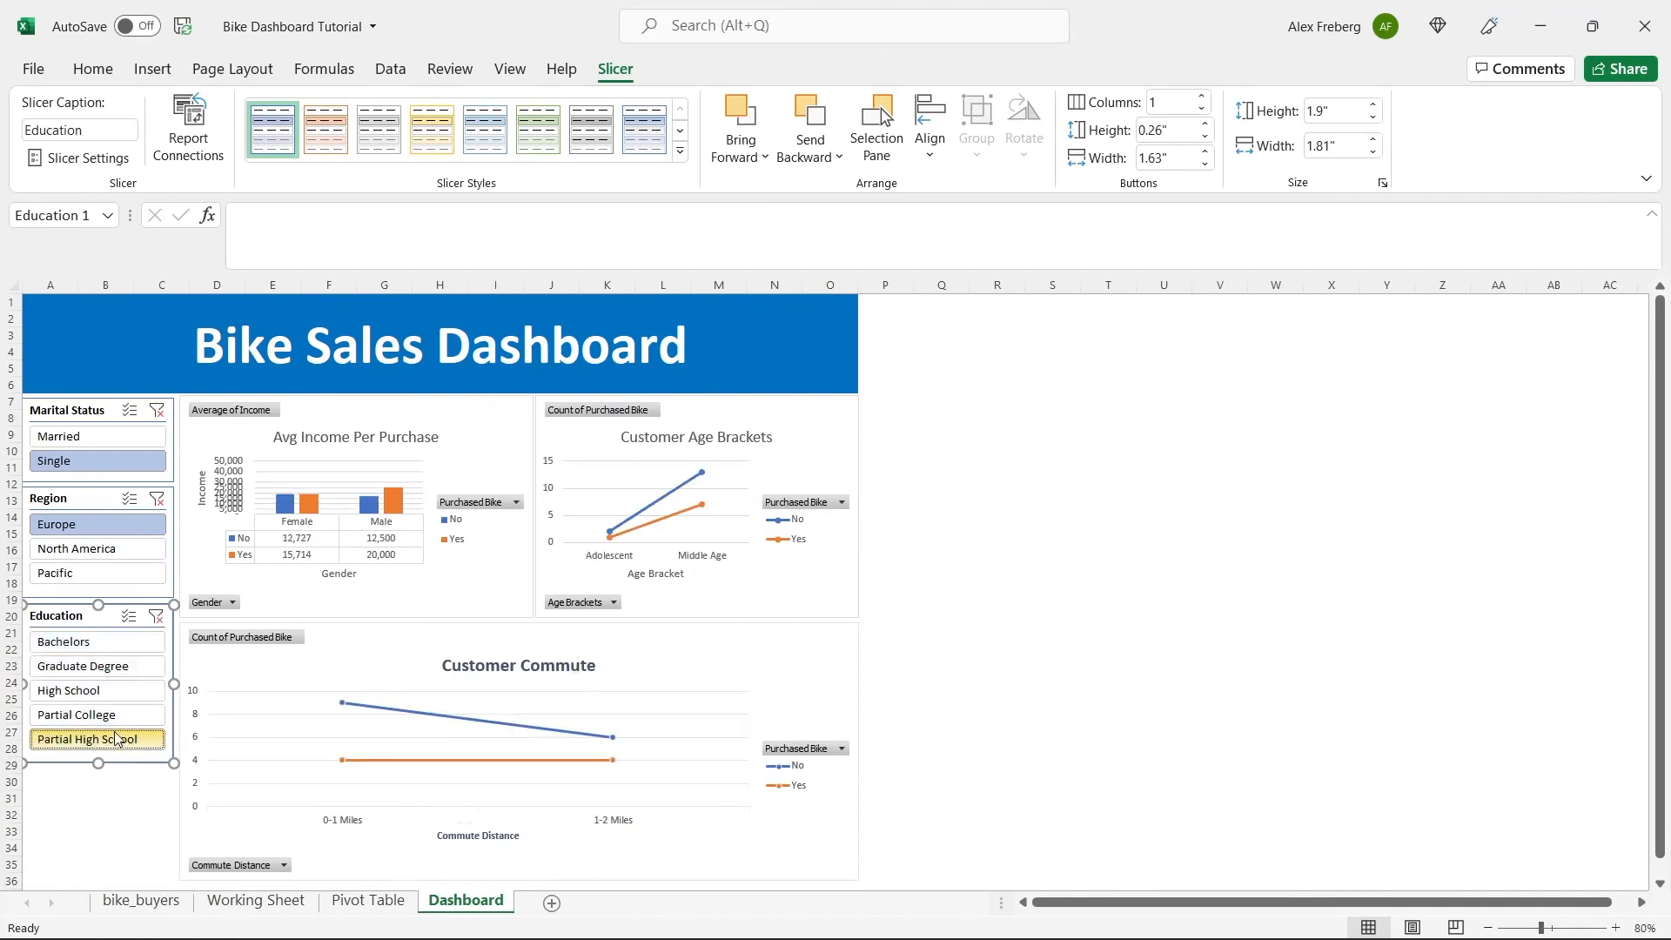
pyautogui.click(156, 497)
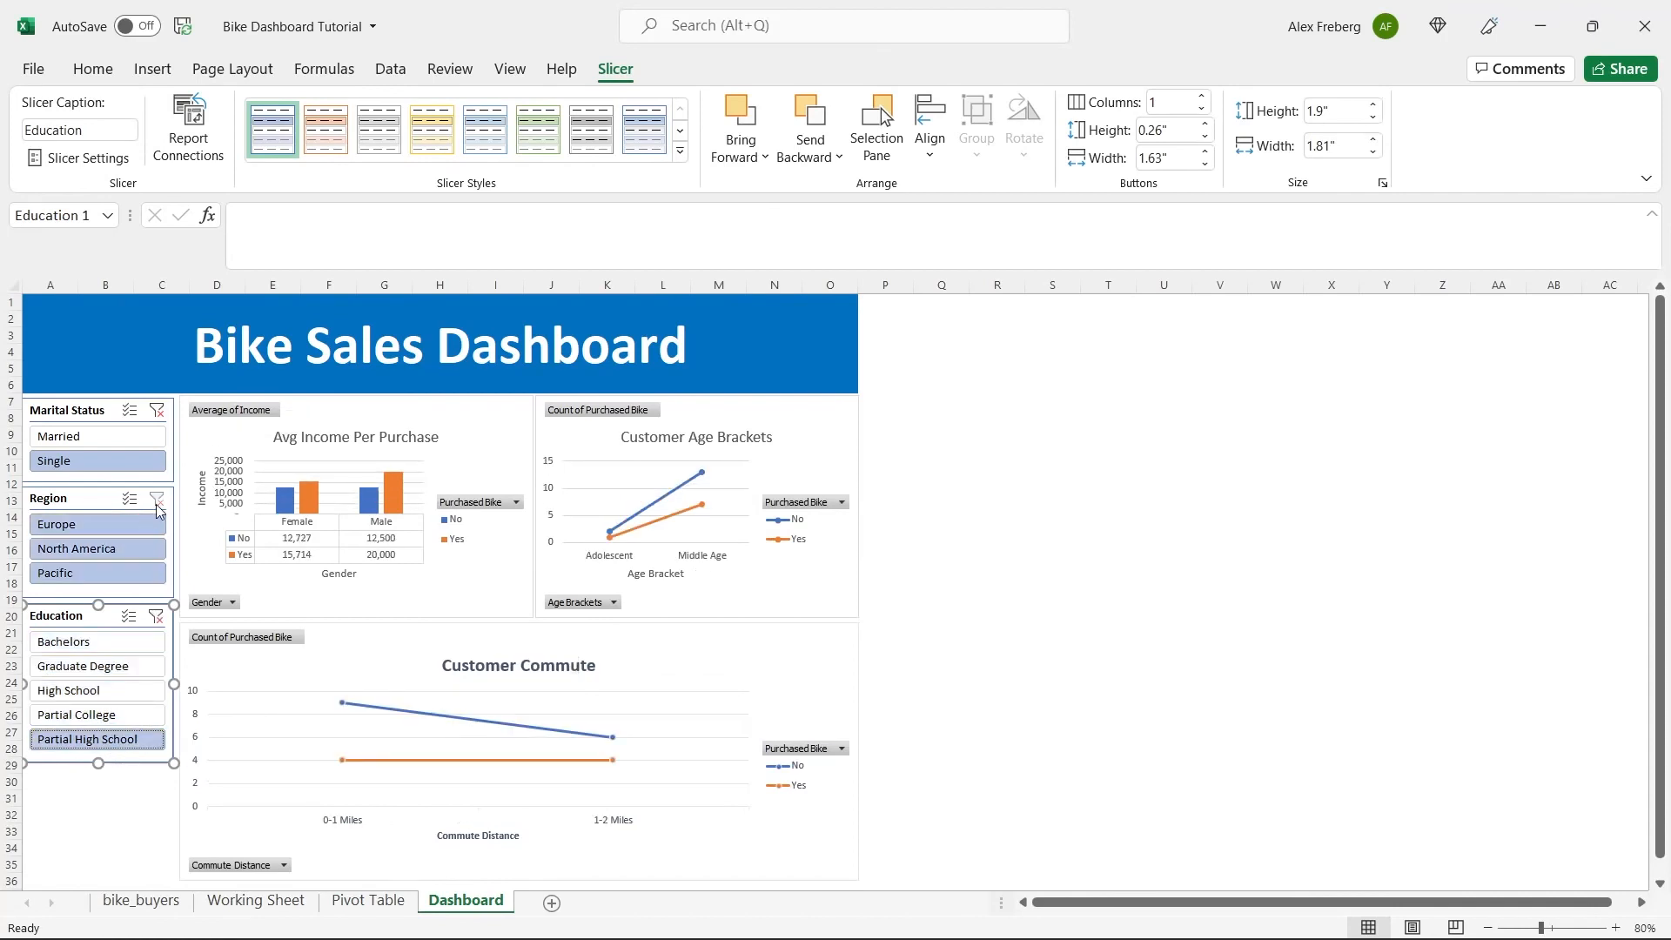
pyautogui.click(157, 616)
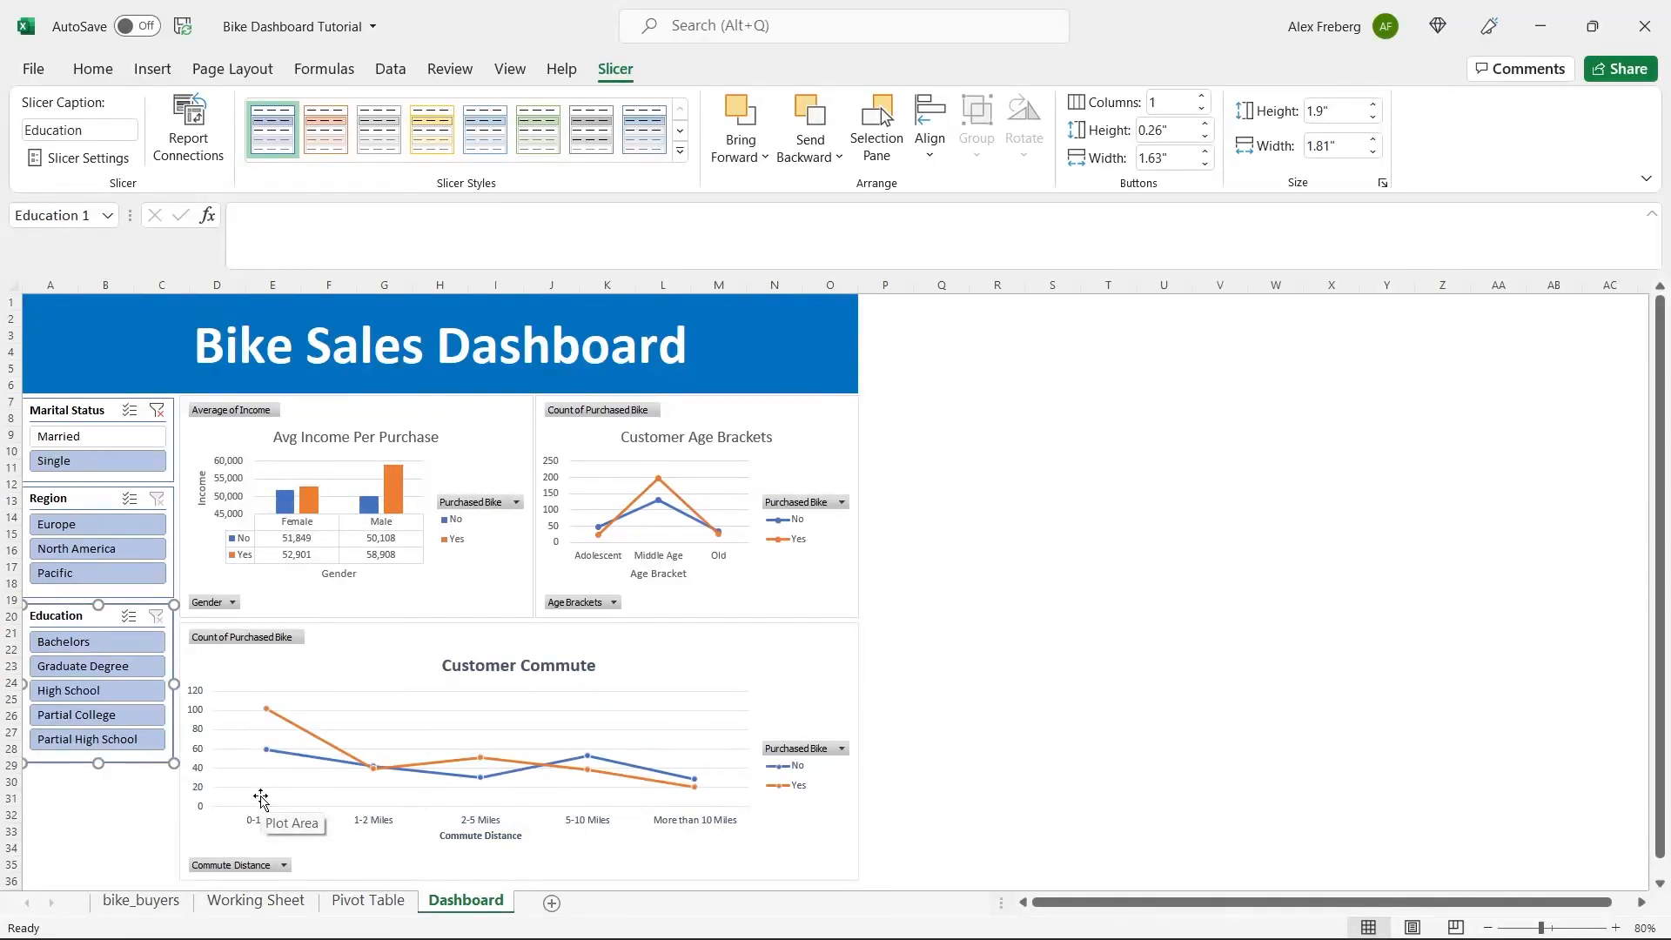
# Test the charts with Bachelors, Bachelors in Europe, and Graduate Degree, and clear every slicer filter, including Marital Status.
pyautogui.click(109, 644)
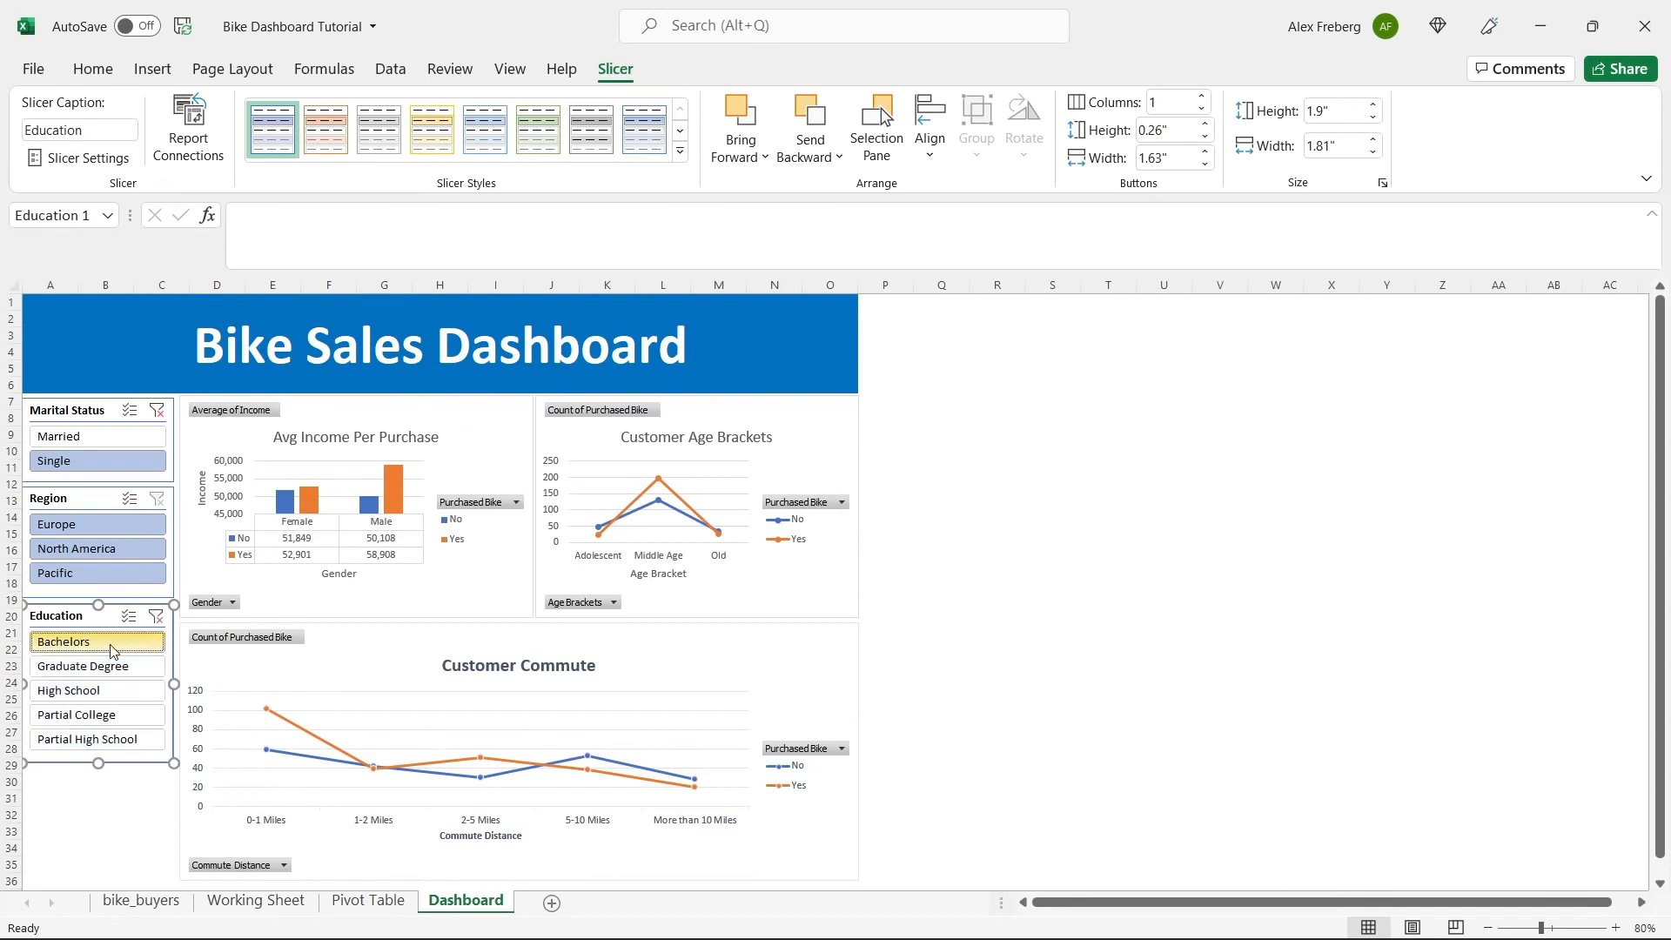
pyautogui.click(91, 524)
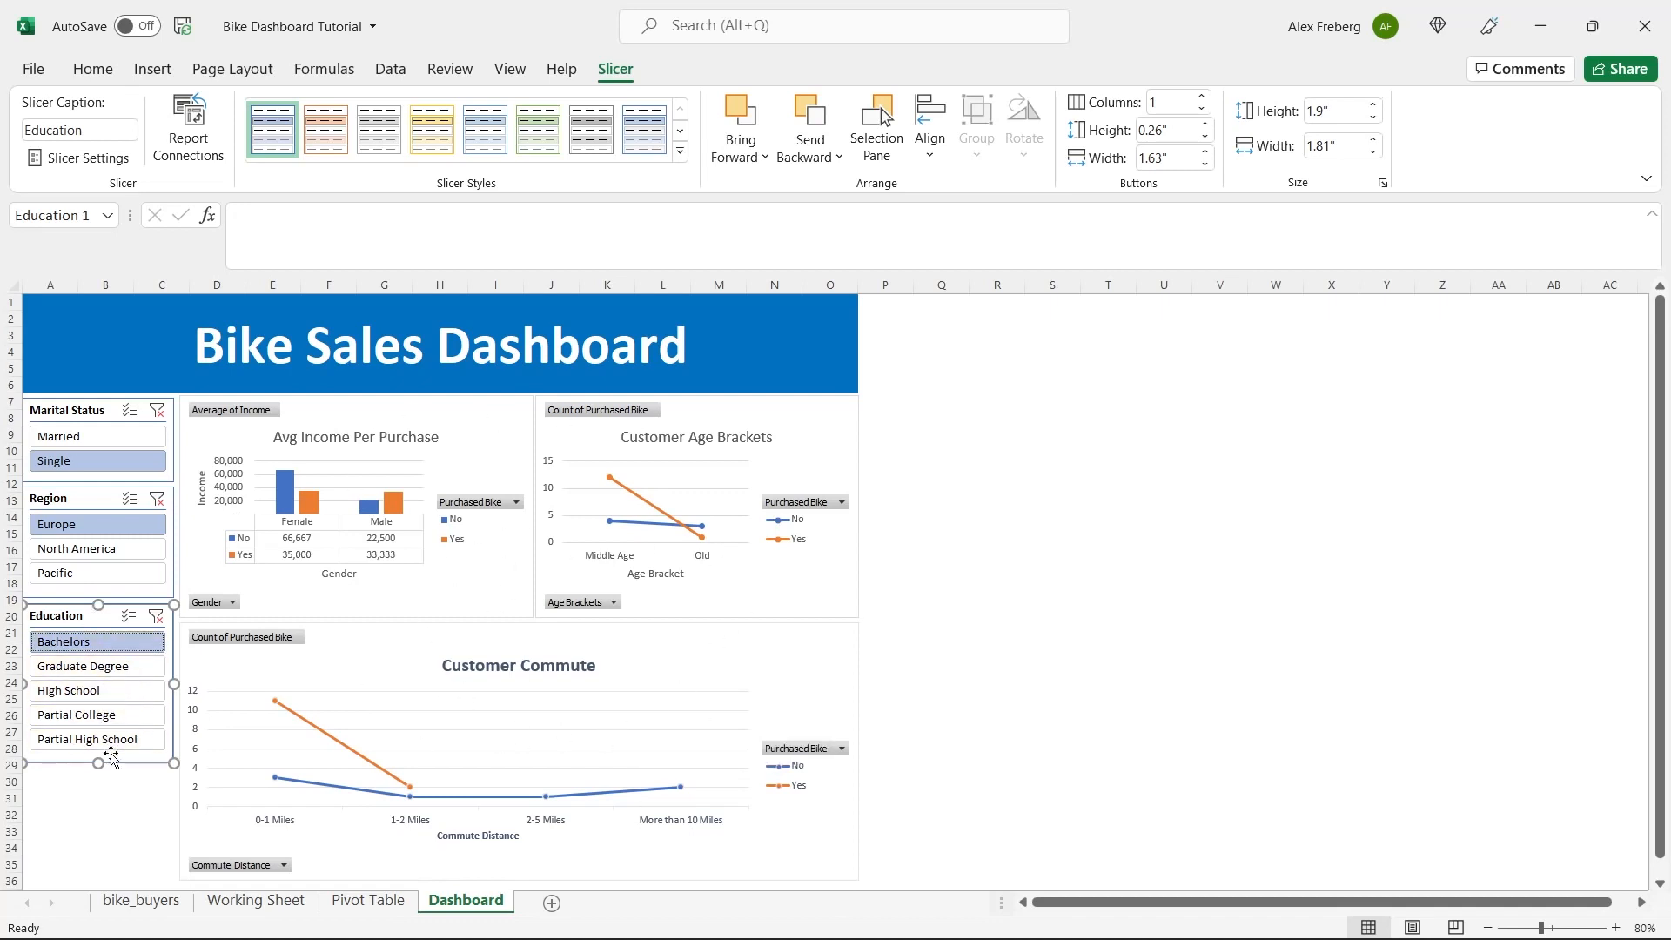
pyautogui.click(158, 497)
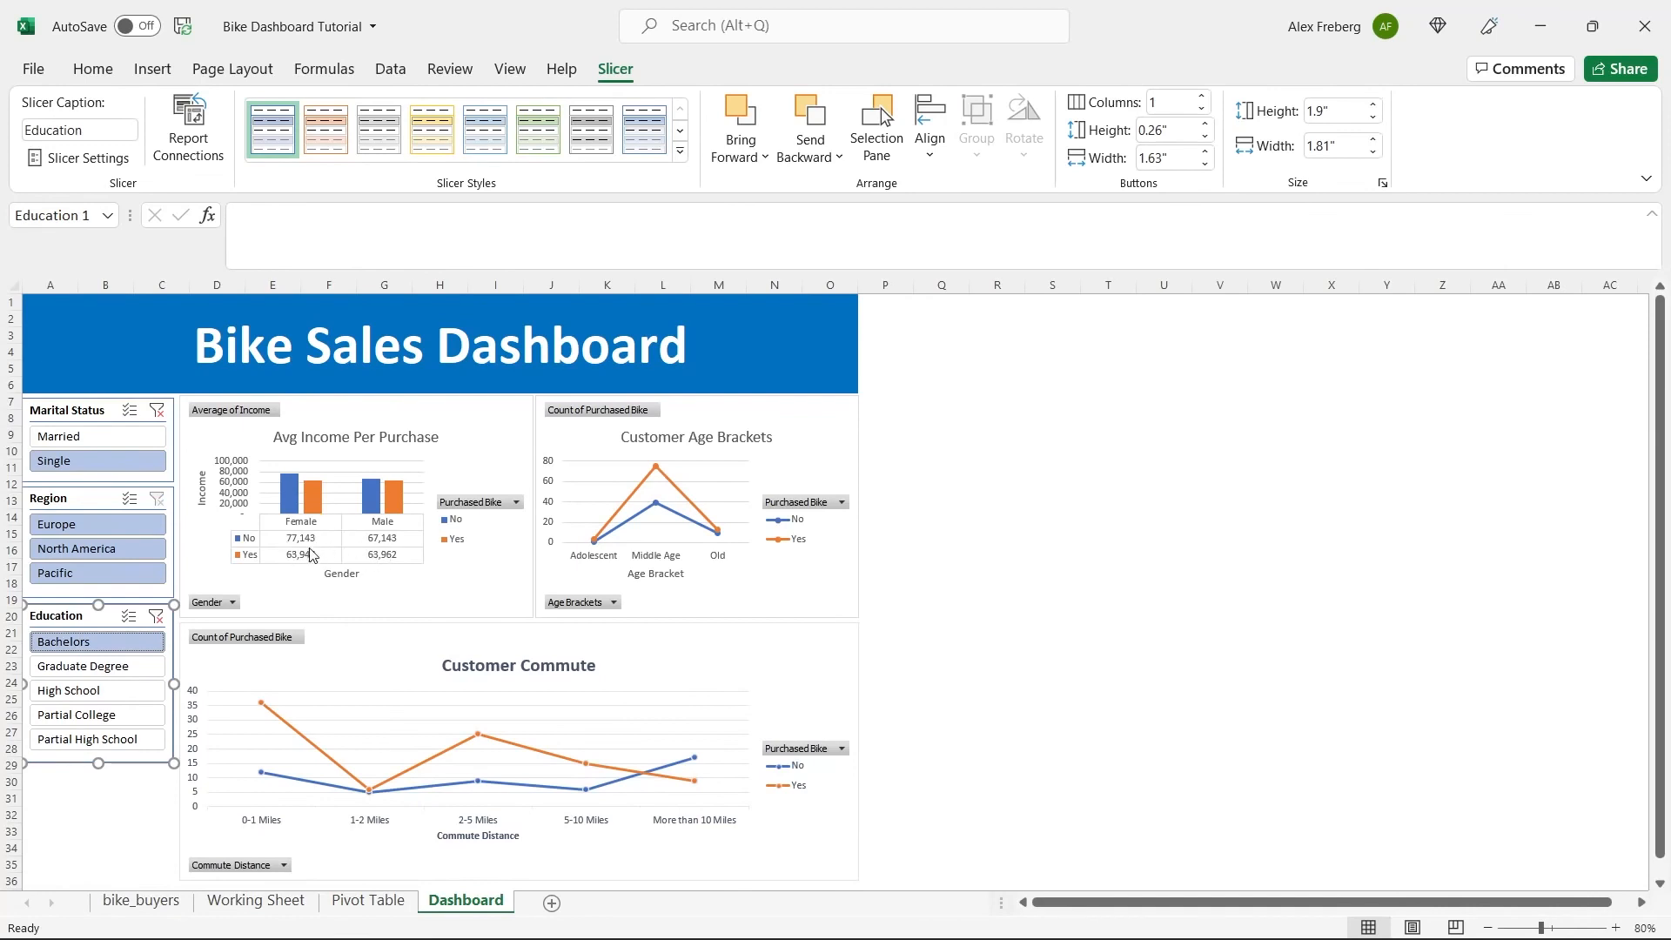
pyautogui.click(131, 671)
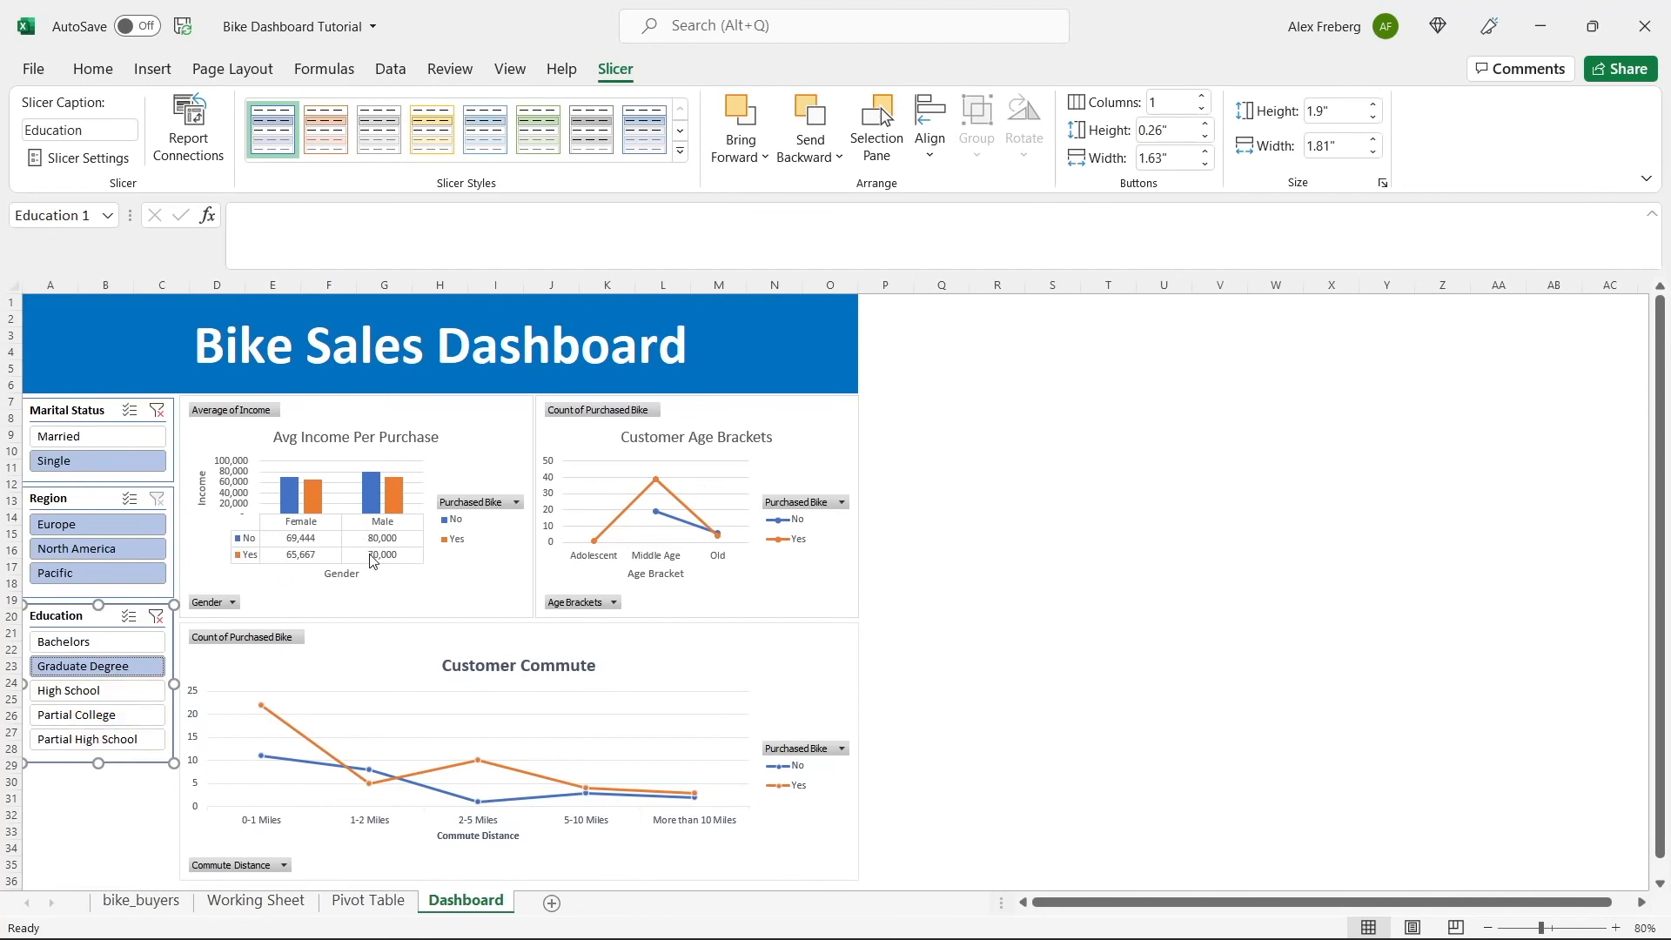
pyautogui.click(156, 616)
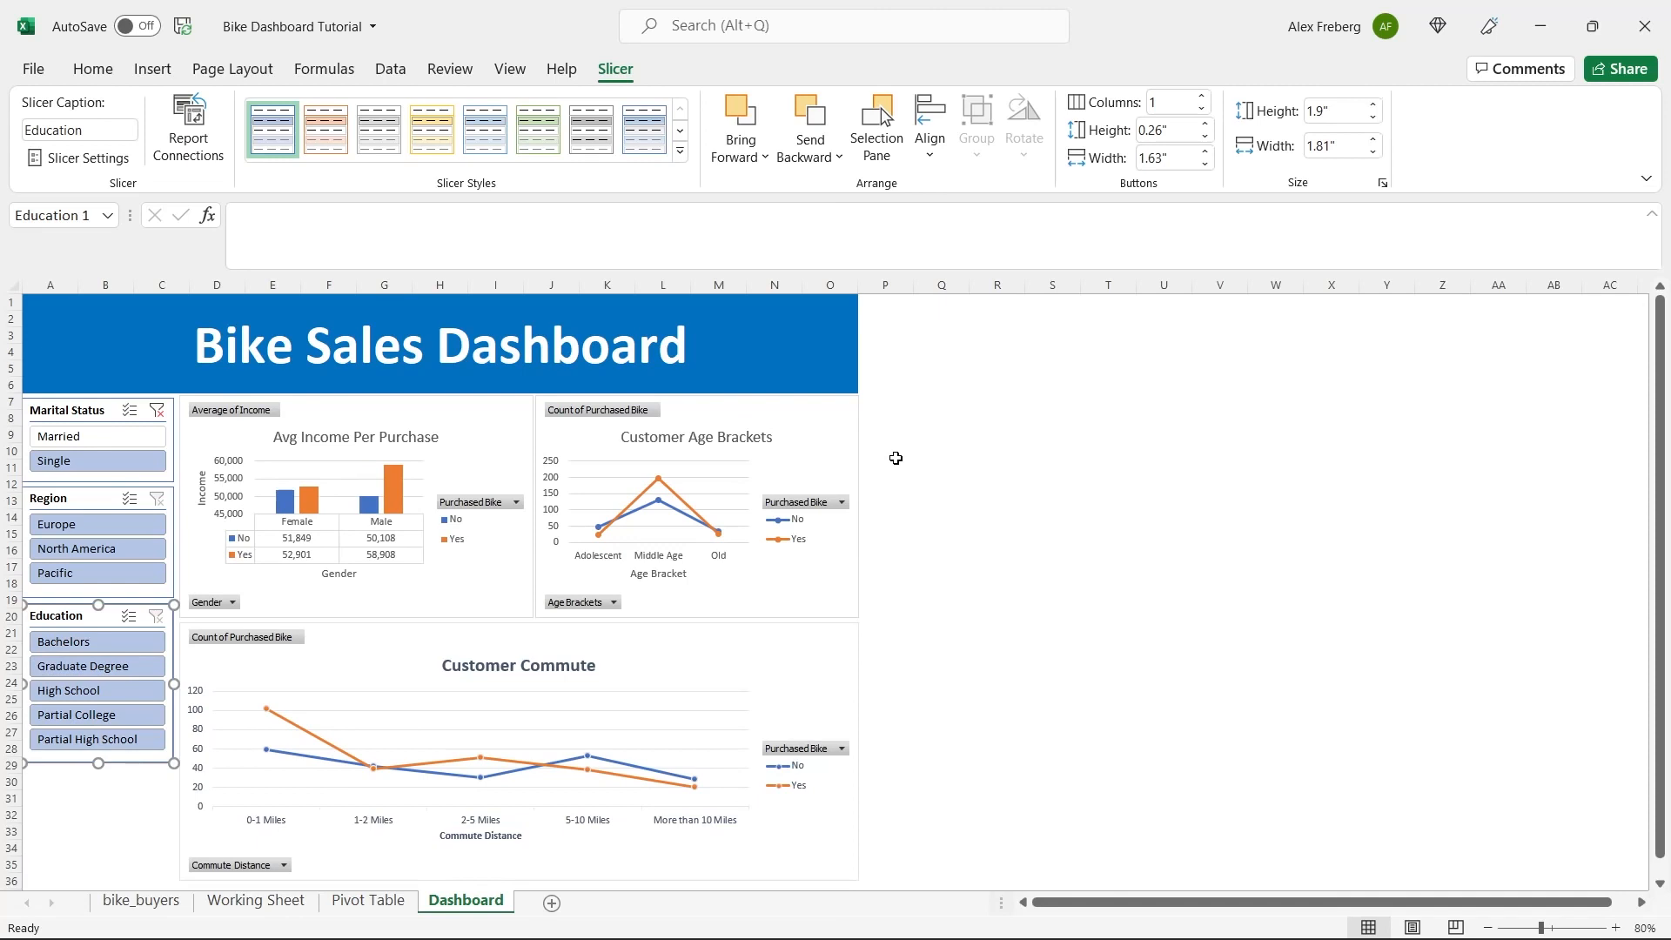
pyautogui.click(156, 410)
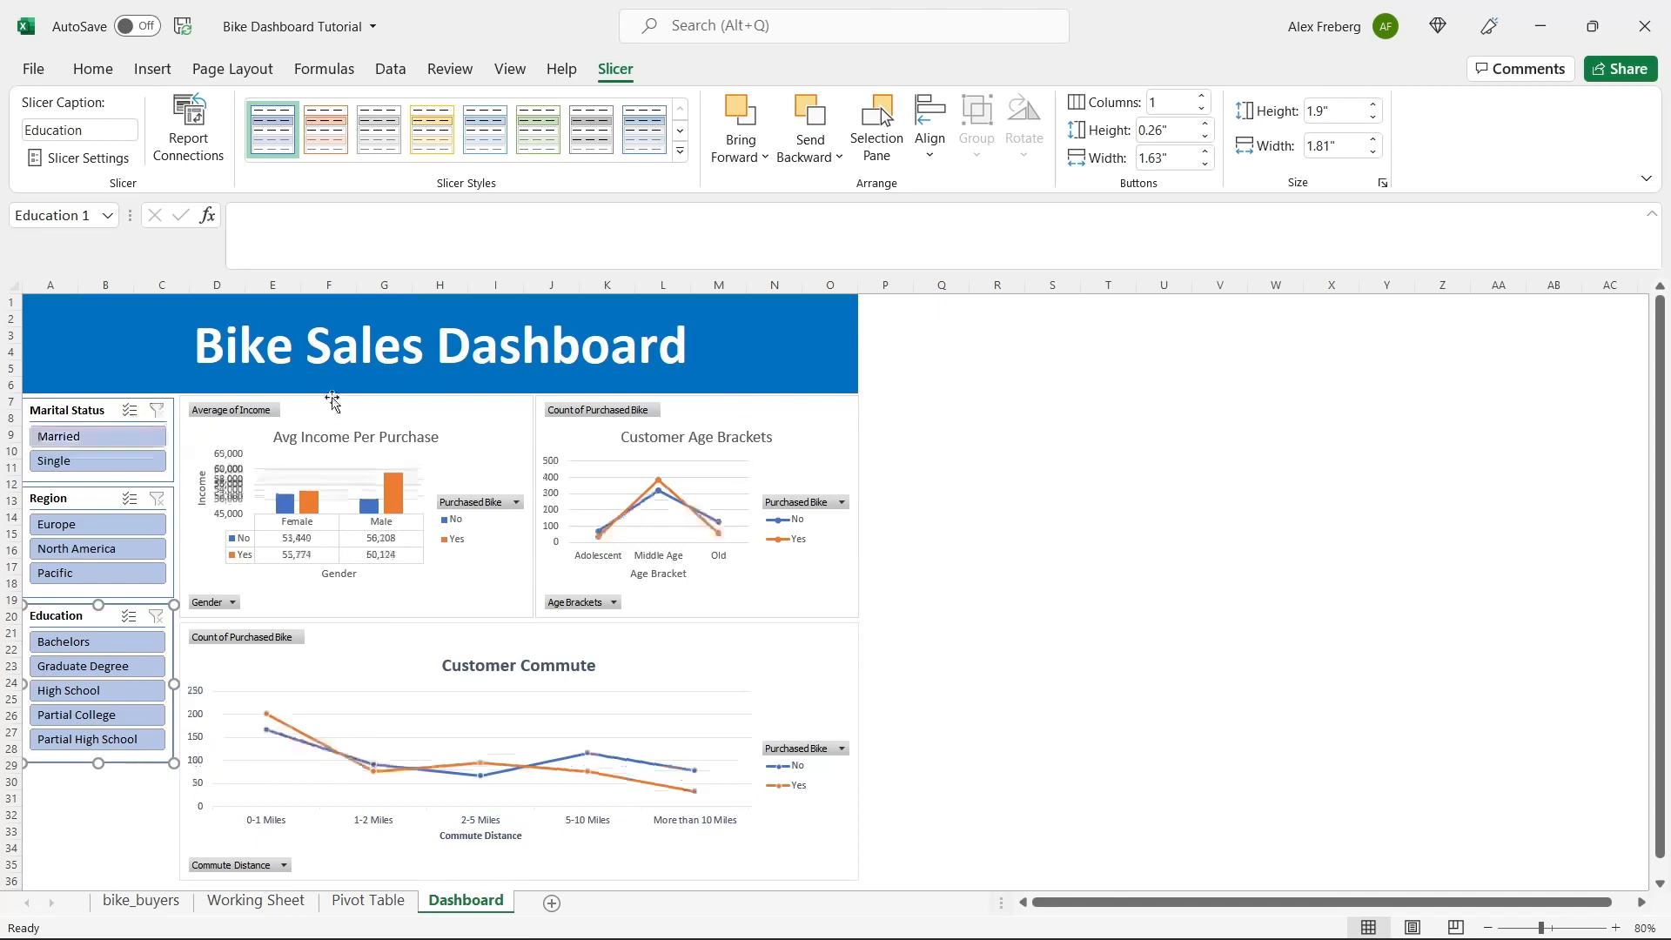
# Change the fill of the Bike Sales Dashboard title banner to a darker shade of the theme blue.
pyautogui.click(790, 332)
pyautogui.click(374, 146)
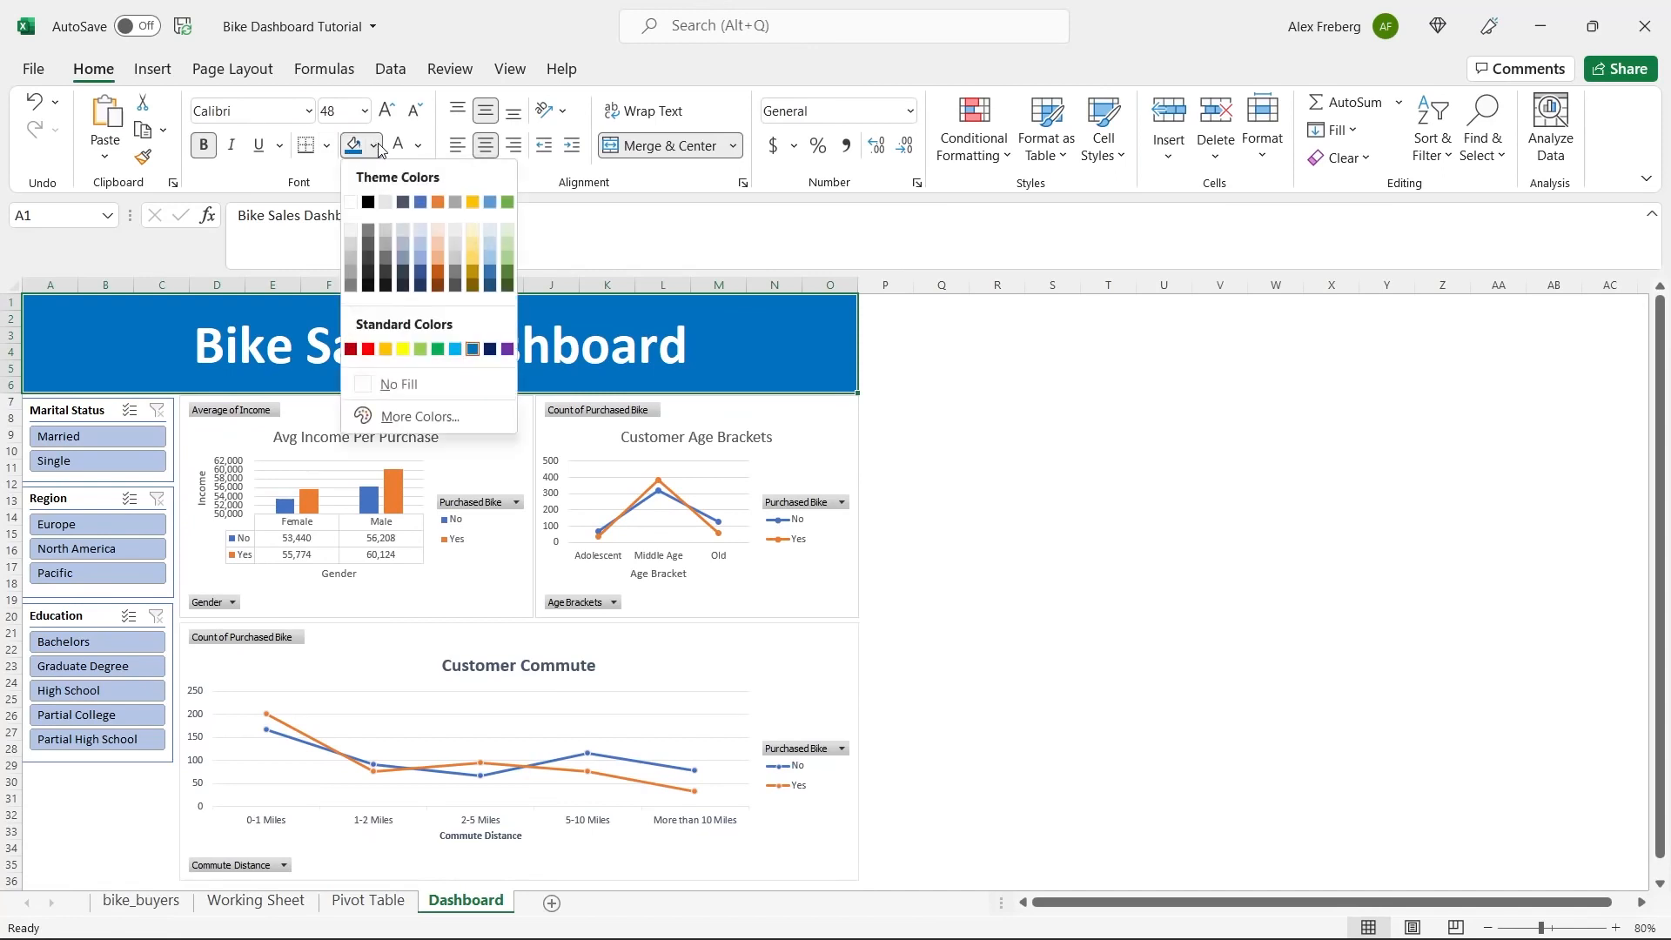
pyautogui.click(420, 267)
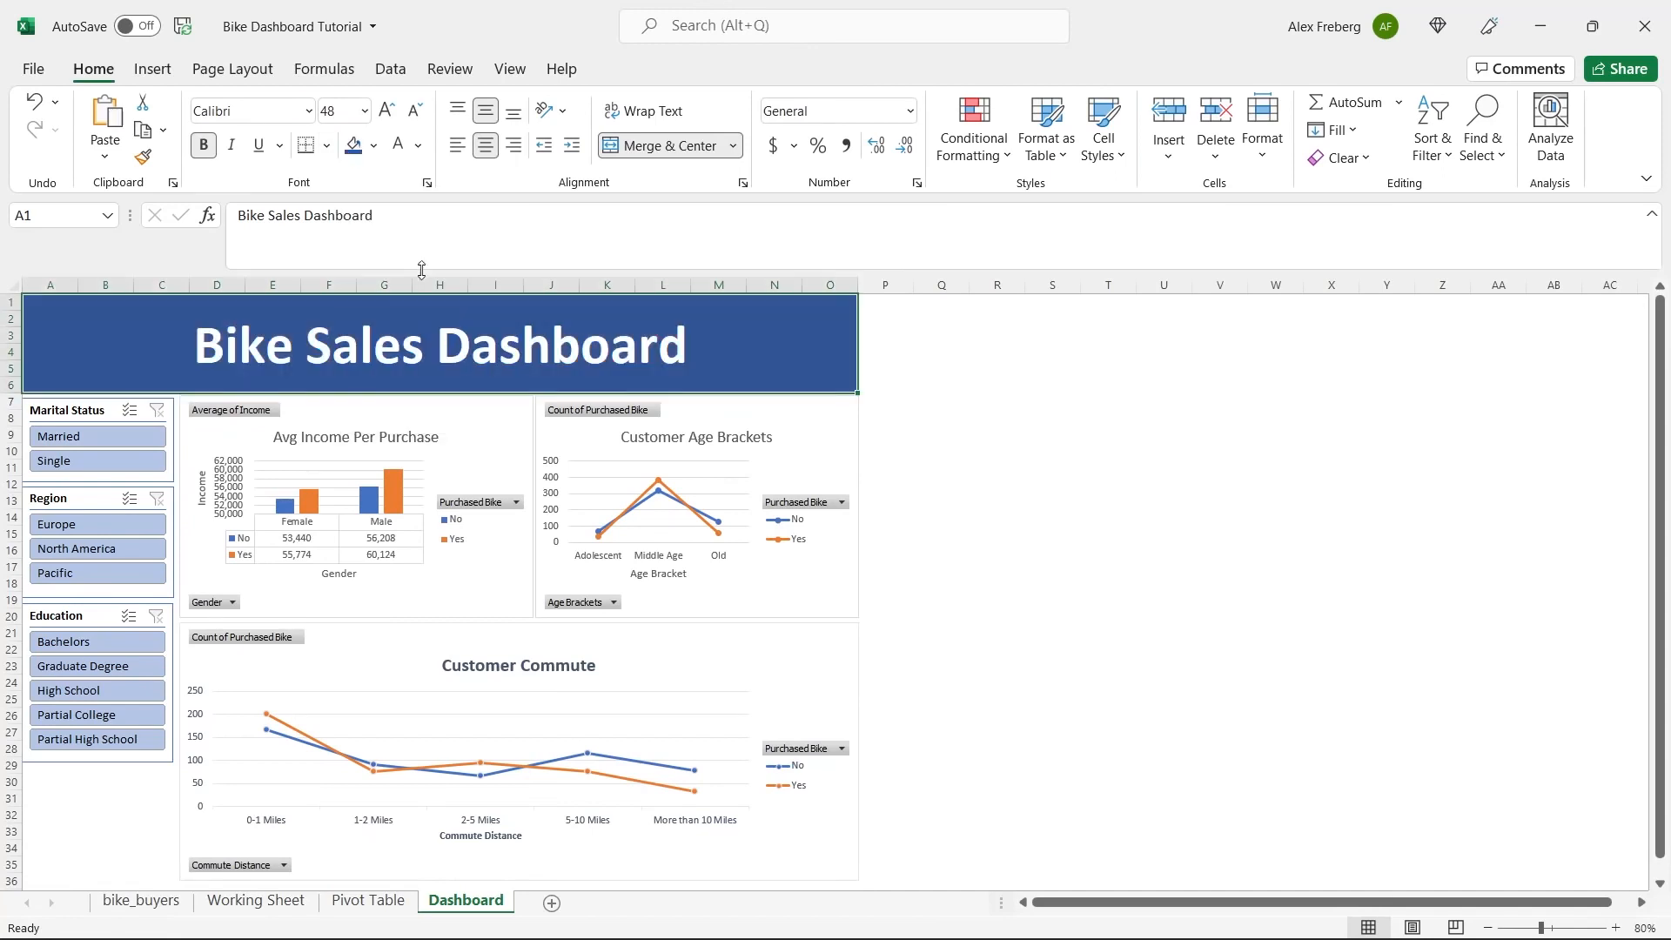
pyautogui.click(964, 463)
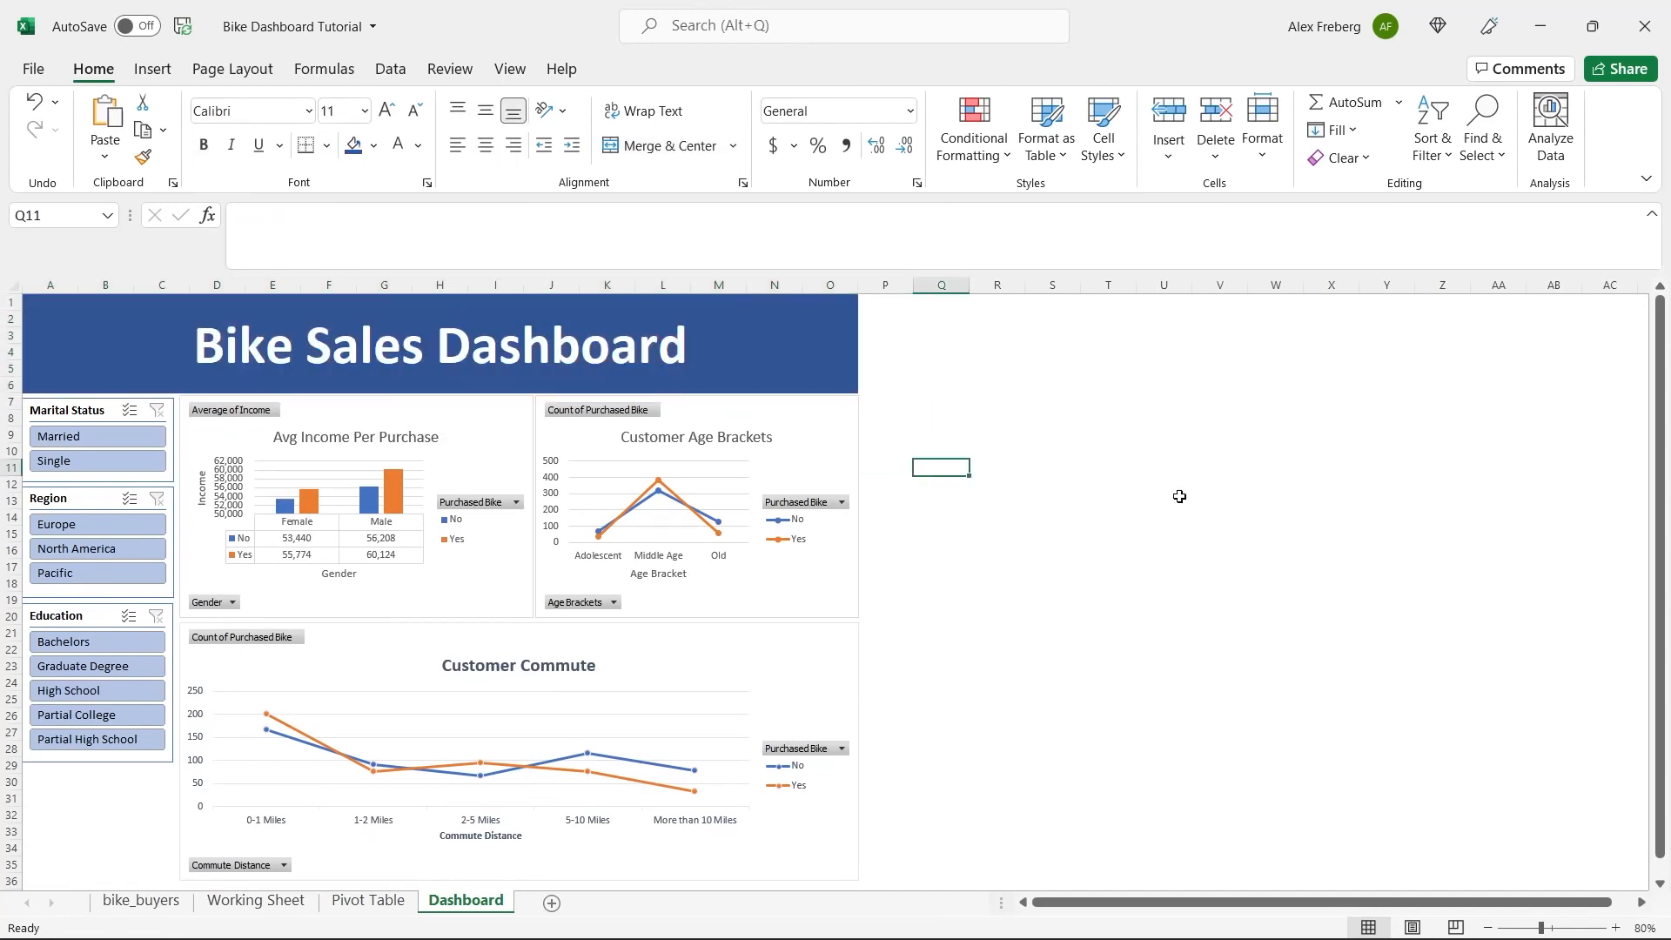